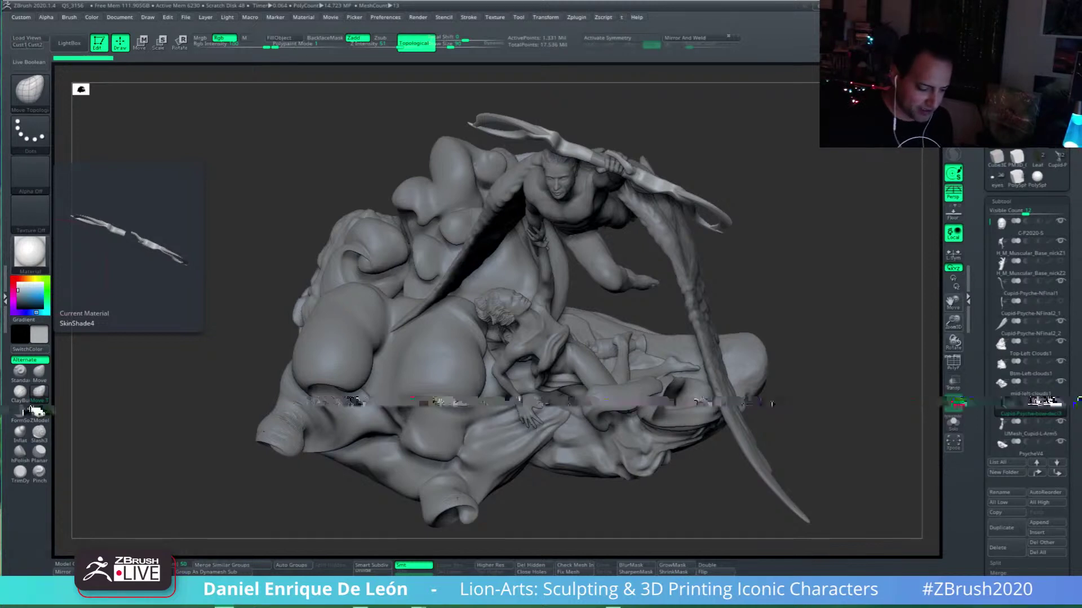
Step: Examine the winged Cupid and Psyche sculpture on its cloud base from the front, from above and at several oblique angles
mouse_move(826, 290)
left_mouse_down()
mouse_move(828, 262)
mouse_move(828, 280)
left_mouse_up()
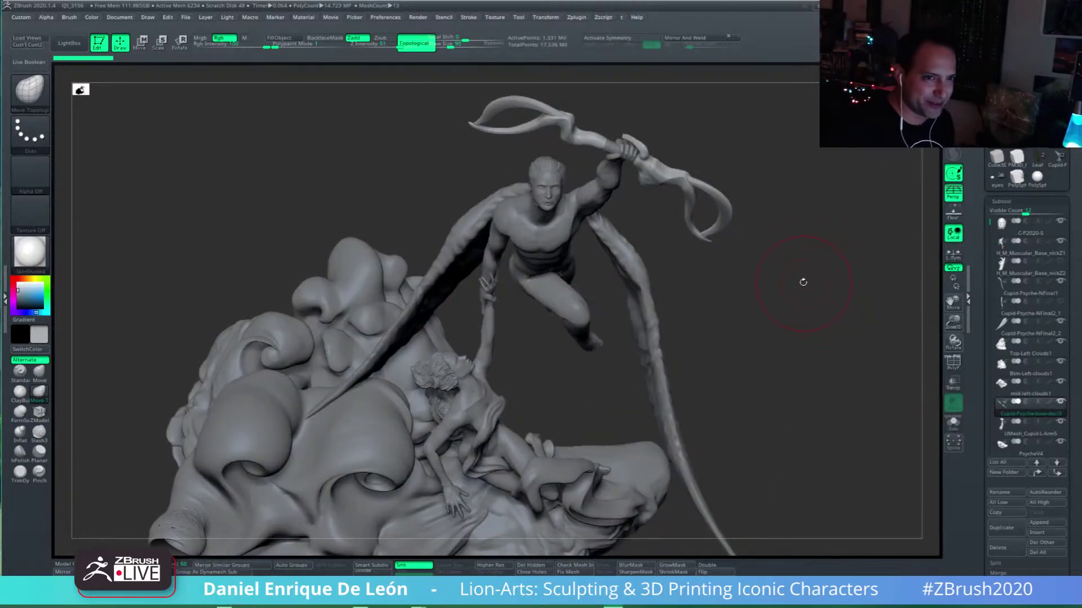
mouse_move(788, 353)
left_mouse_down("alt")
mouse_move(772, 322)
mouse_move(781, 346)
mouse_move(772, 338)
mouse_move(774, 319)
mouse_move(758, 369)
mouse_move(755, 303)
left_mouse_up("alt")
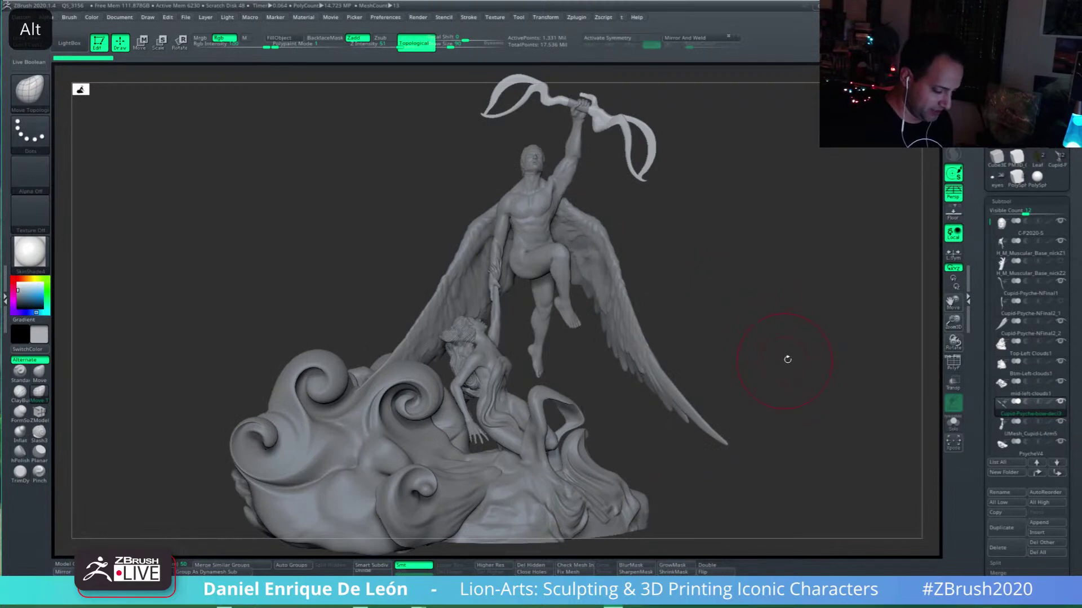
left_click_drag(787, 359, 788, 316, "alt")
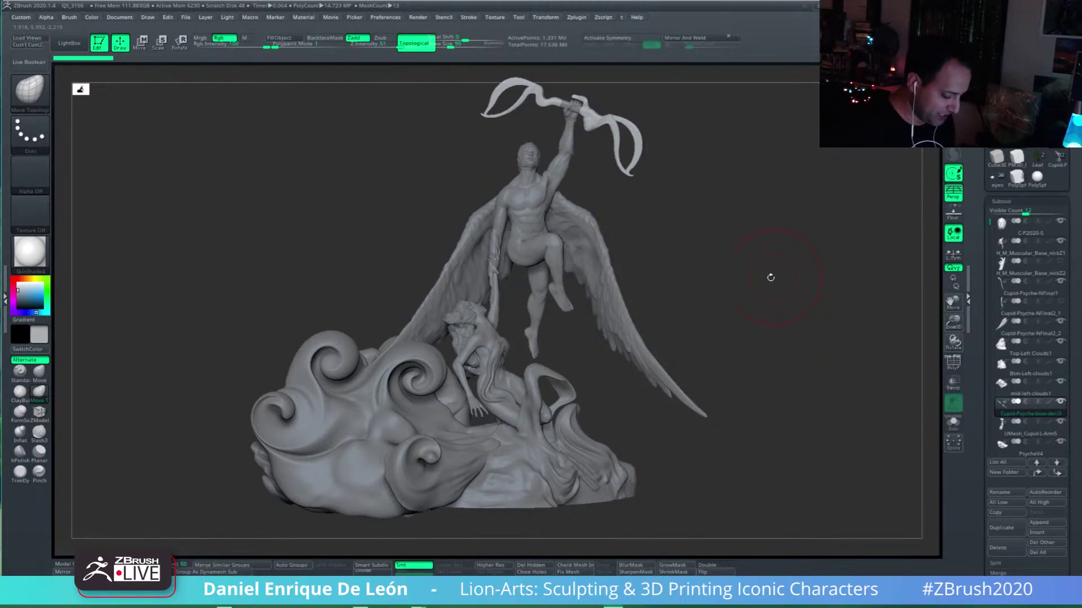
mouse_move(533, 404)
left_mouse_down()
mouse_move(727, 364)
mouse_move(767, 390)
mouse_move(600, 341)
mouse_move(615, 366)
left_mouse_up()
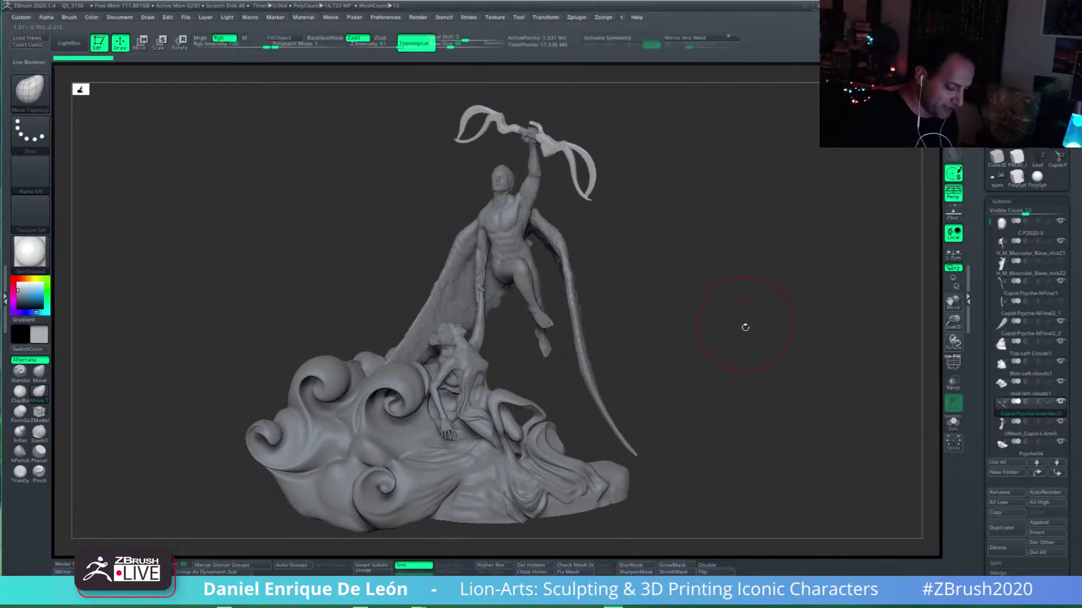
mouse_move(615, 415)
left_mouse_down()
mouse_move(549, 449)
mouse_move(583, 460)
mouse_move(605, 452)
left_mouse_up()
left_click_drag(605, 452, 671, 433, "shift")
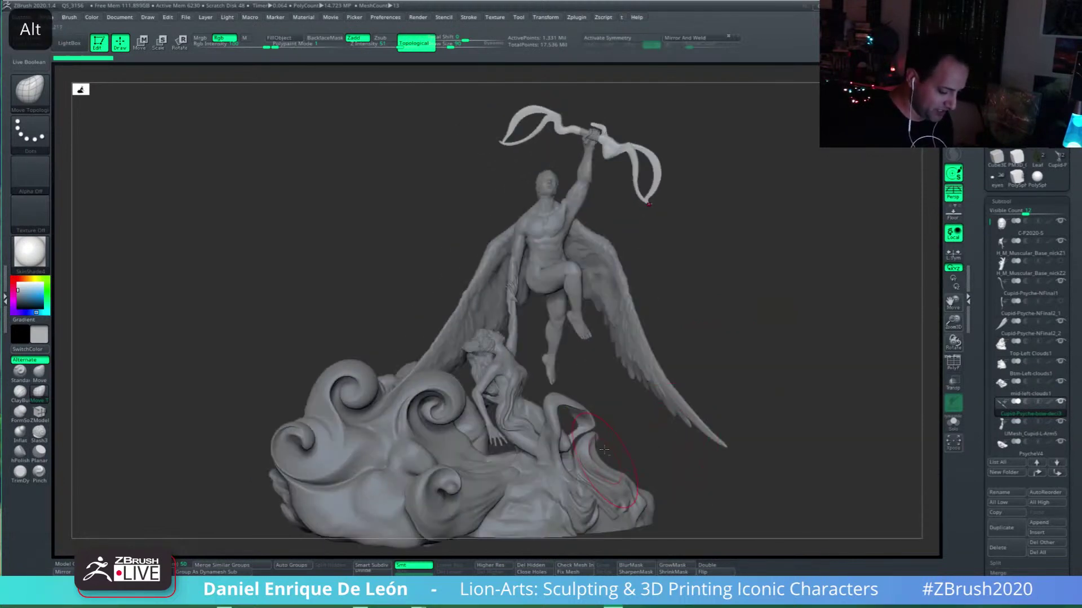
left_click_drag(624, 459, 602, 426, "alt")
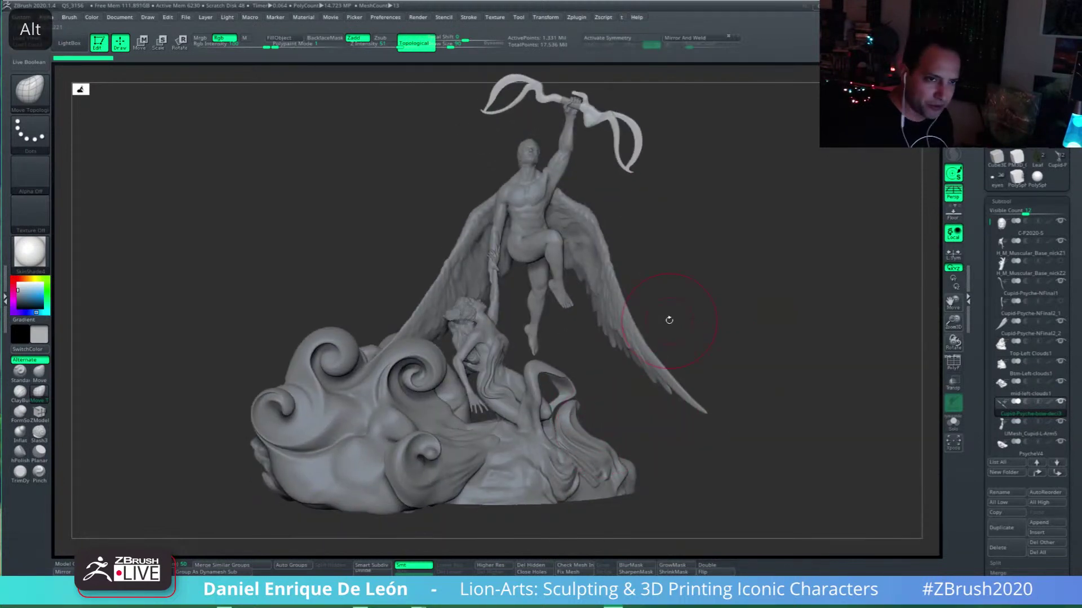
mouse_move(604, 382)
left_mouse_down("alt")
mouse_move(695, 367)
mouse_move(637, 377)
mouse_move(613, 406)
left_mouse_up("alt")
left_click_drag(697, 399, 746, 367, "alt")
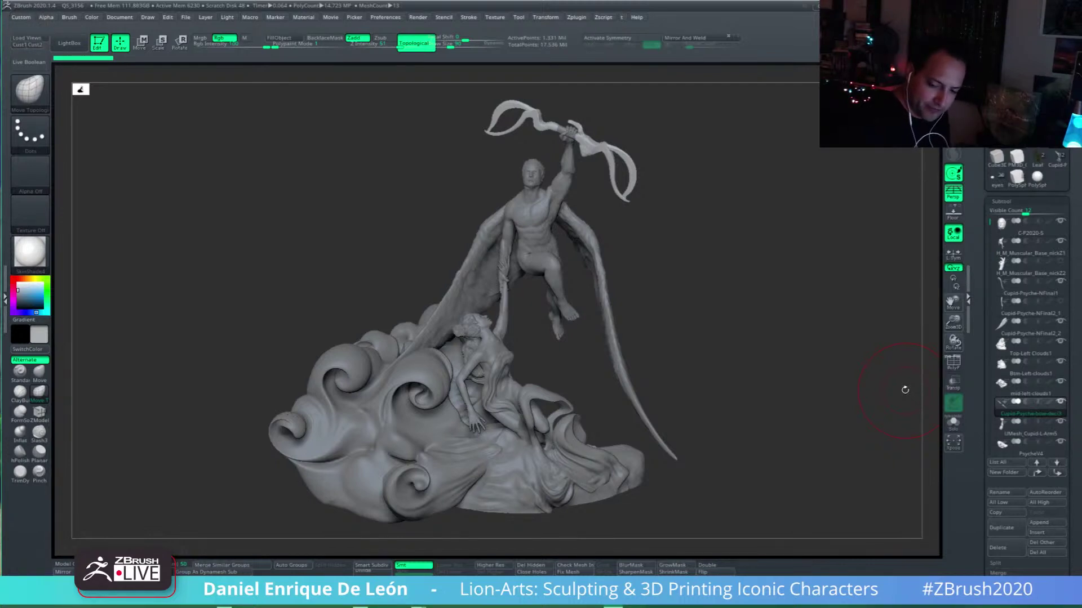
mouse_move(664, 328)
left_mouse_down()
mouse_move(720, 346)
mouse_move(672, 405)
left_mouse_up()
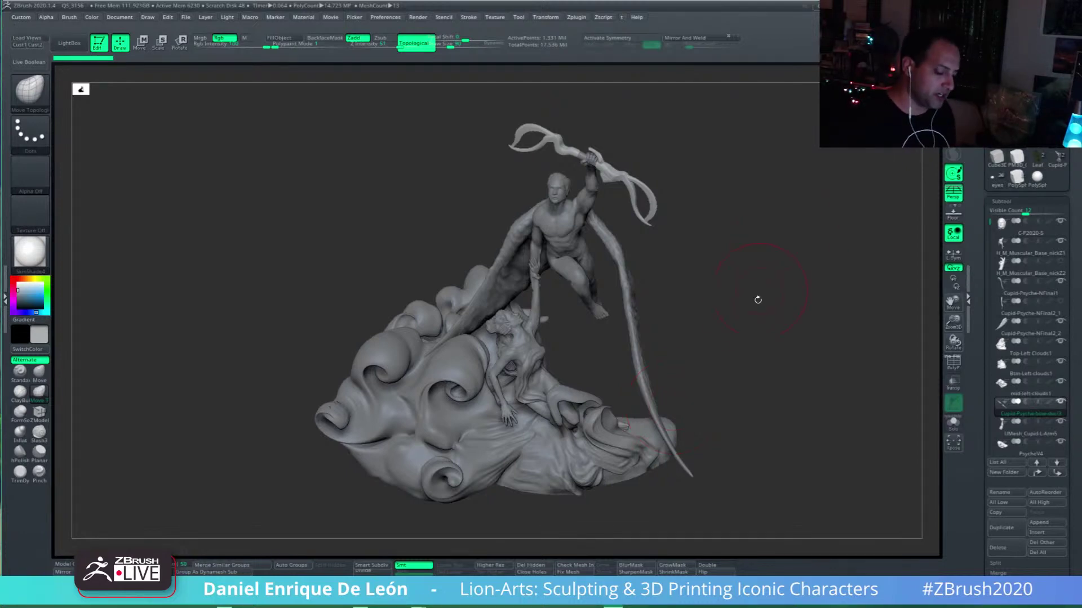
mouse_move(705, 342)
left_mouse_down()
mouse_move(641, 324)
mouse_move(641, 293)
mouse_move(640, 310)
left_mouse_up()
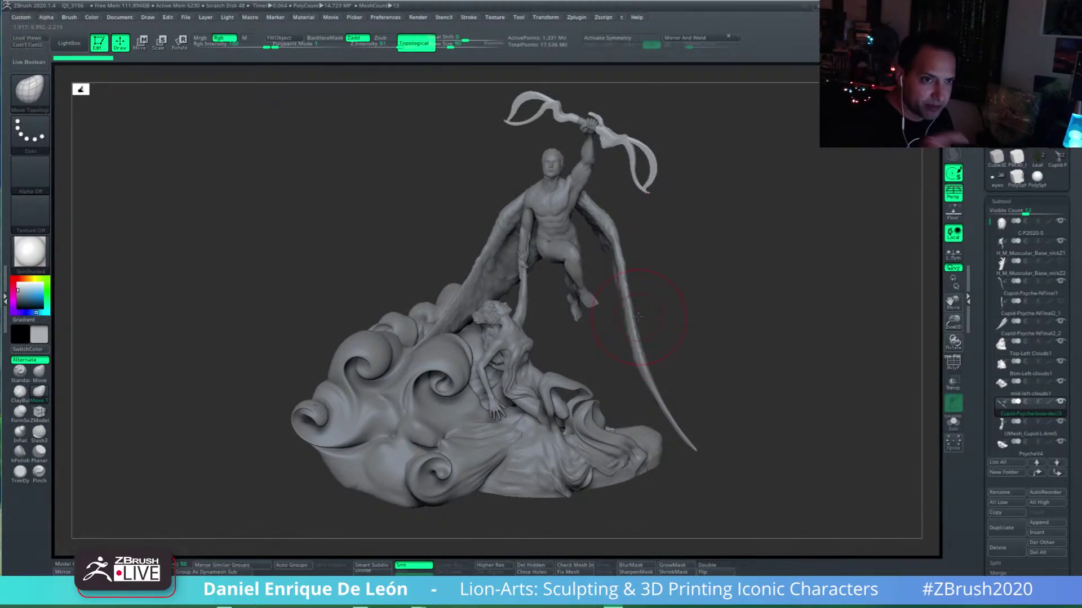
left_click_drag(665, 264, 688, 323)
left_click_drag(673, 380, 635, 415)
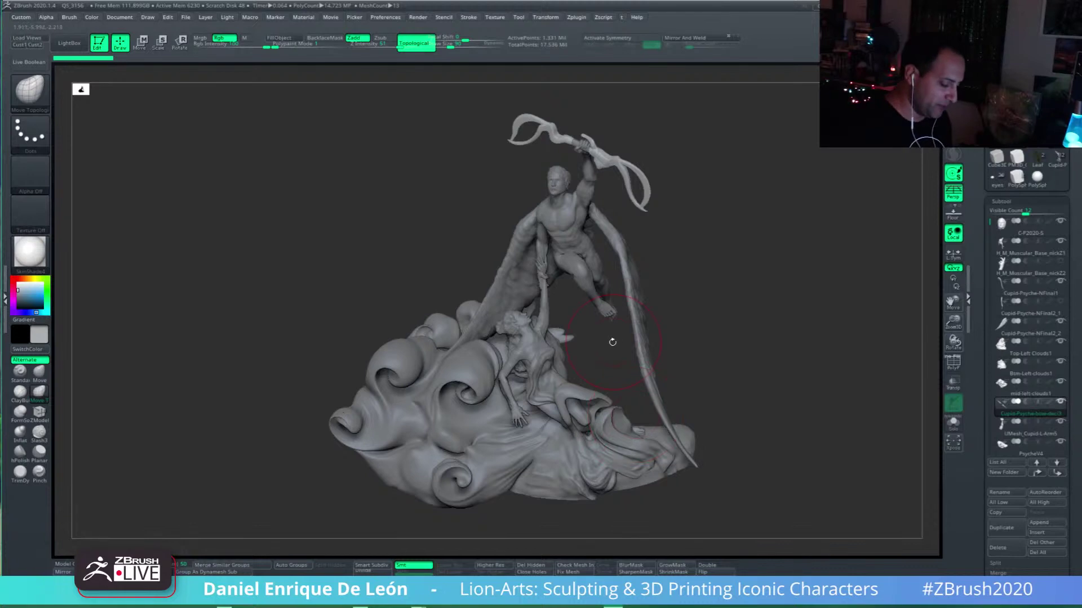
left_click_drag(610, 340, 633, 334, "alt")
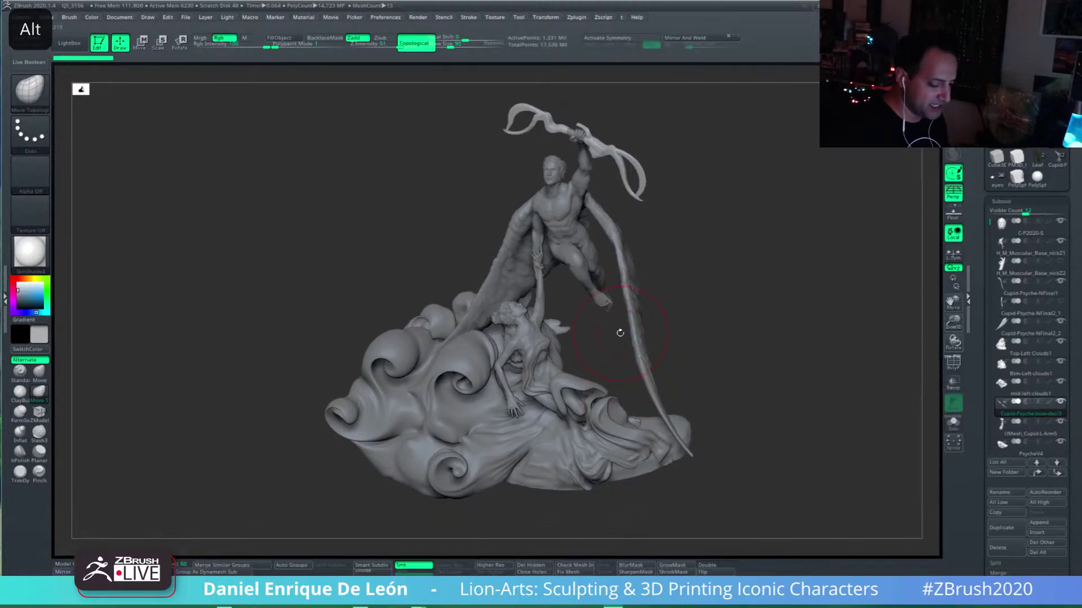
left_click_drag(627, 311, 662, 277)
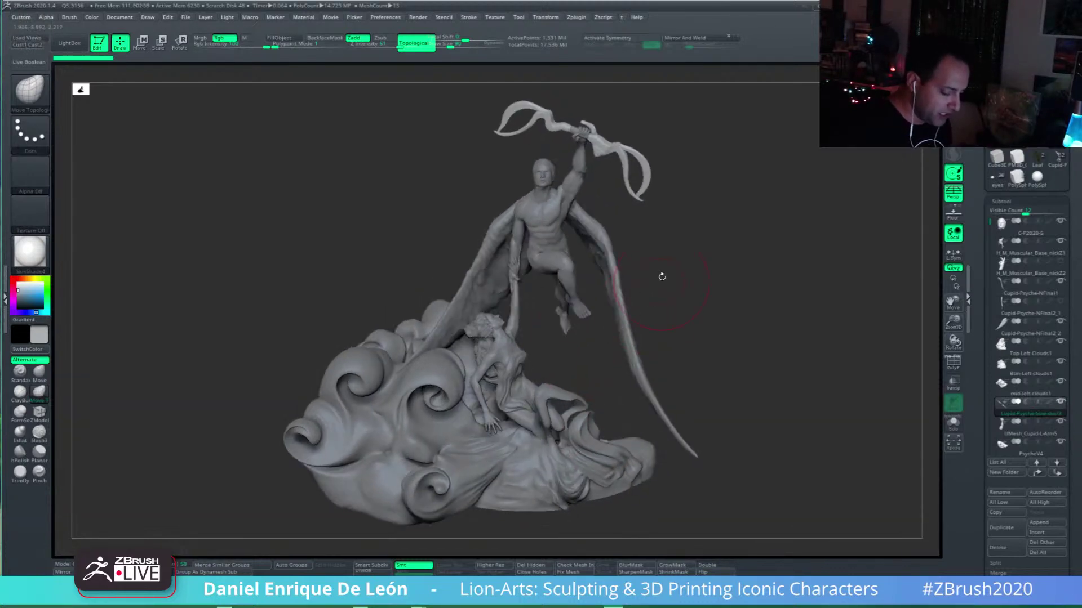
mouse_move(622, 319)
left_mouse_down()
mouse_move(653, 318)
mouse_move(625, 350)
mouse_move(640, 387)
mouse_move(581, 428)
left_mouse_up()
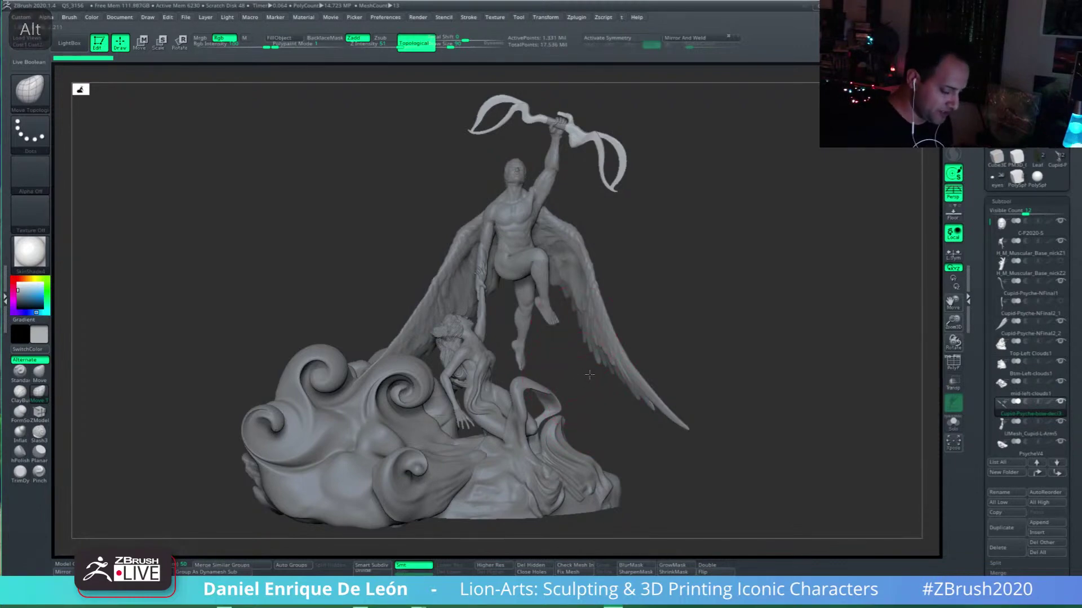
mouse_move(566, 378)
left_mouse_down()
mouse_move(592, 353)
mouse_move(602, 416)
mouse_move(611, 401)
mouse_move(632, 430)
mouse_move(657, 436)
mouse_move(665, 364)
left_mouse_up()
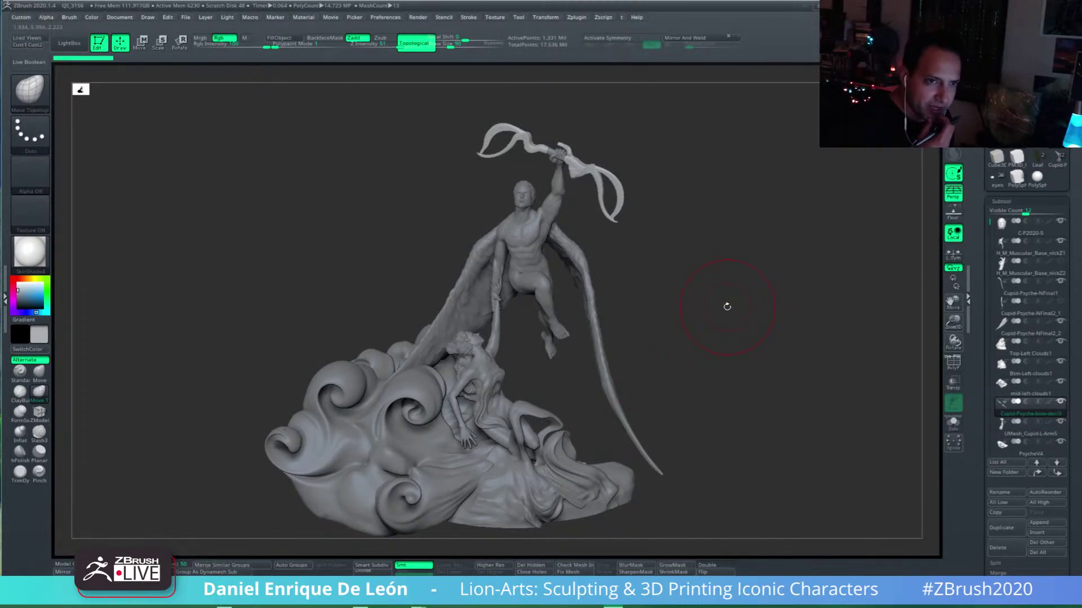
left_click_drag(589, 378, 609, 346)
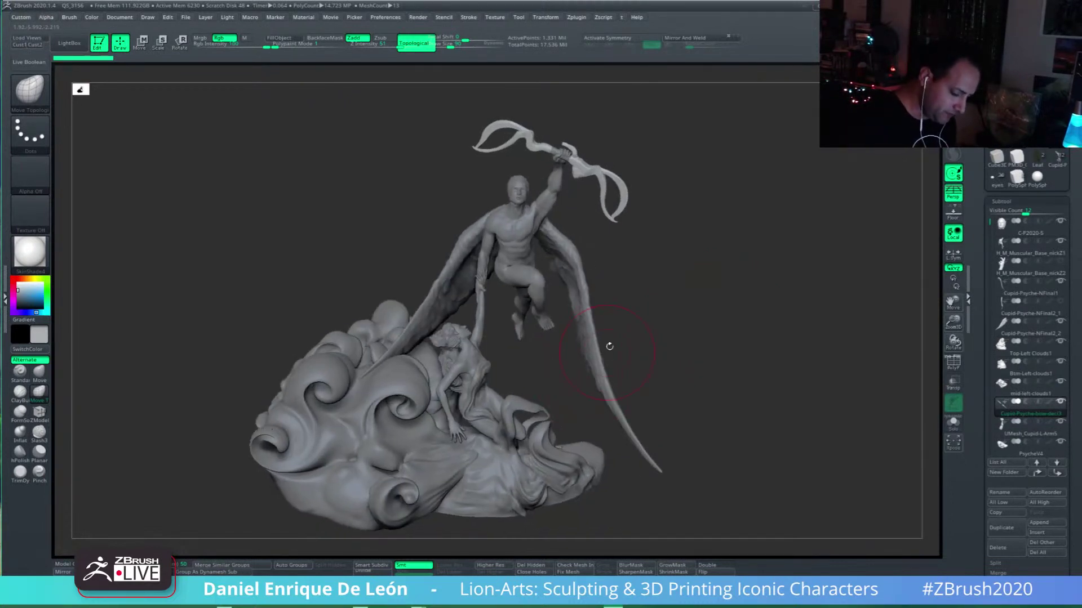
key("alt")
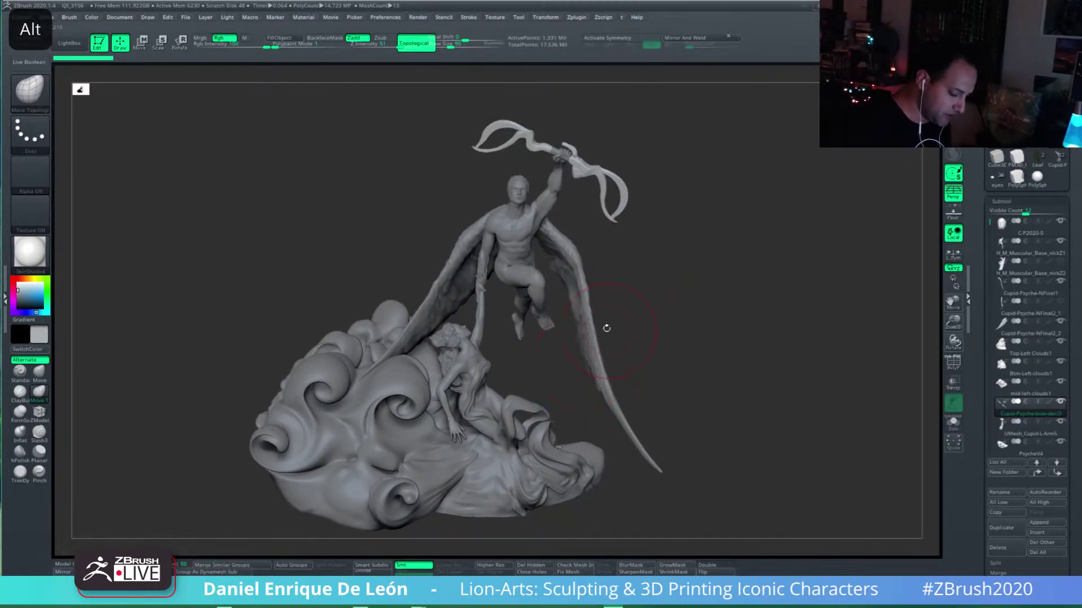
mouse_move(614, 334)
left_mouse_down()
mouse_move(647, 379)
mouse_move(686, 344)
left_mouse_up()
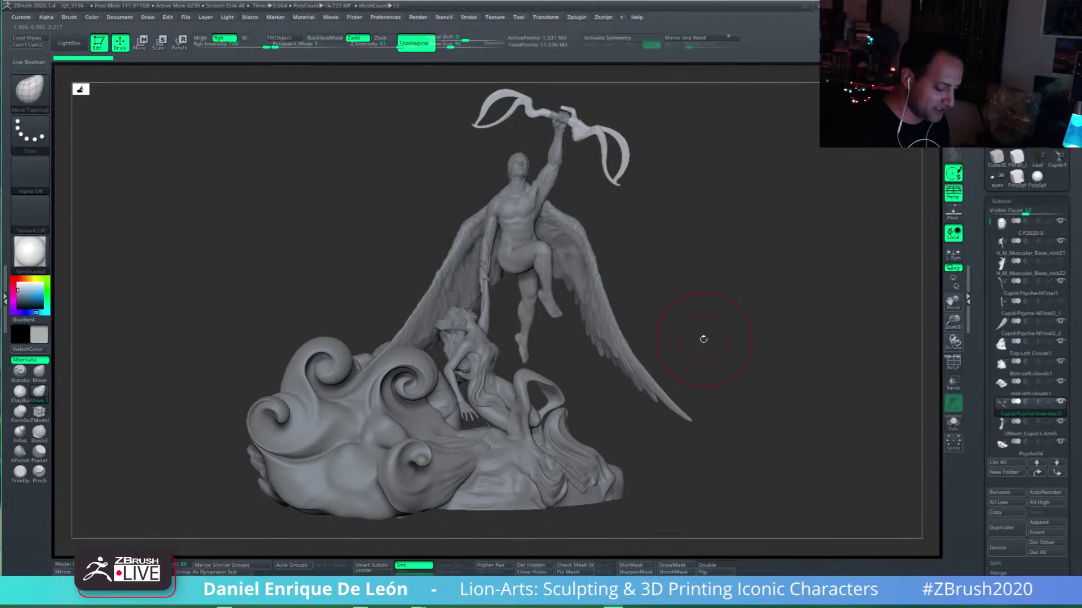
mouse_move(607, 309)
left_mouse_down()
mouse_move(618, 336)
mouse_move(744, 292)
mouse_move(611, 281)
mouse_move(647, 329)
left_mouse_up()
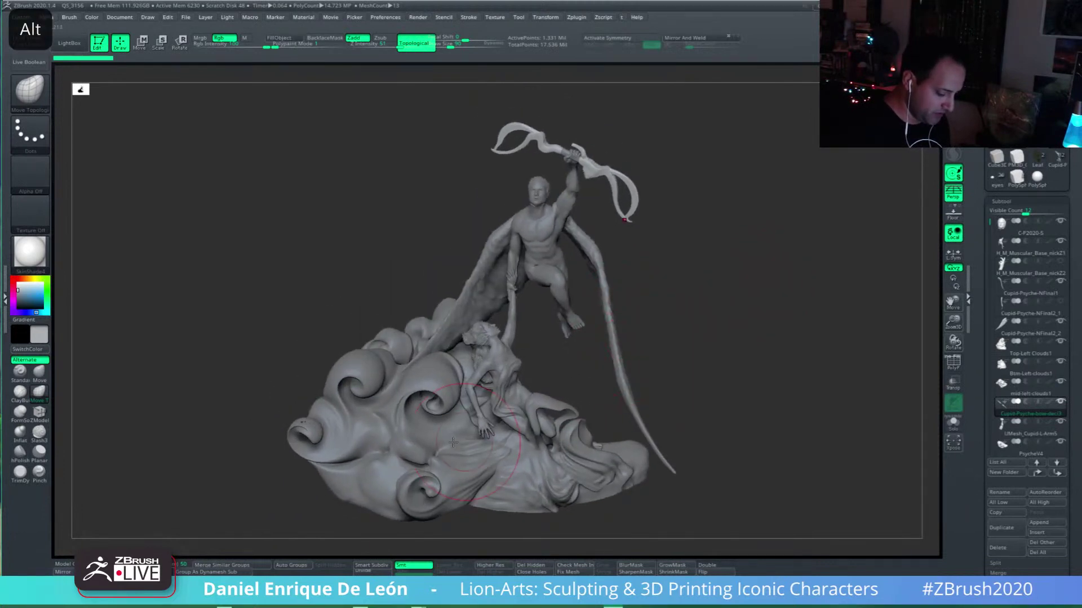
Step: Switch to the lion-and-clouds sculpture and examine its front, including the lion's head, the cloud masses and the faceted base
mouse_move(1053, 161)
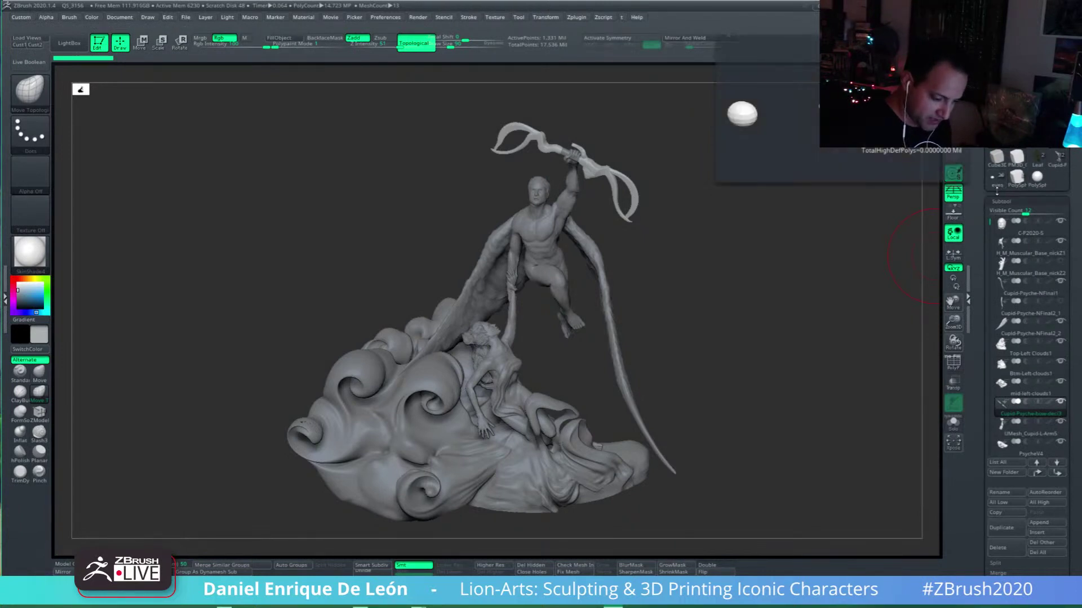
left_click(997, 179)
mouse_move(704, 353)
right_mouse_down("alt")
mouse_move(708, 366)
mouse_move(671, 148)
mouse_move(667, 313)
mouse_move(667, 304)
mouse_move(681, 335)
mouse_move(681, 315)
mouse_move(678, 391)
mouse_move(685, 375)
mouse_move(466, 434)
right_mouse_up("alt")
right_click_drag(669, 410, 690, 403, "alt")
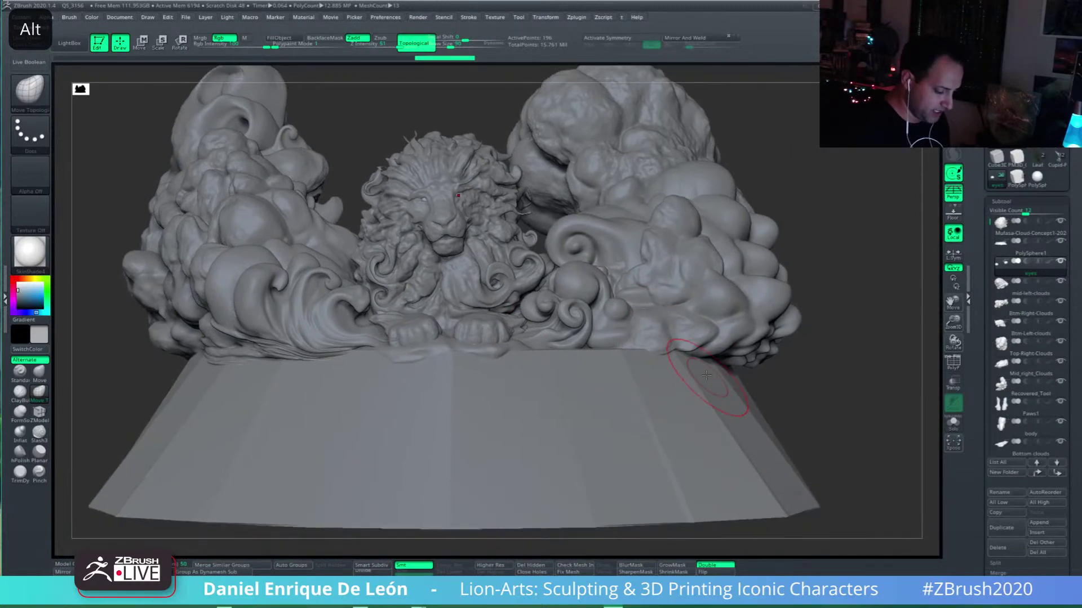
mouse_move(706, 375)
left_mouse_down("alt")
mouse_move(693, 360)
mouse_move(732, 377)
mouse_move(771, 375)
left_mouse_up("alt")
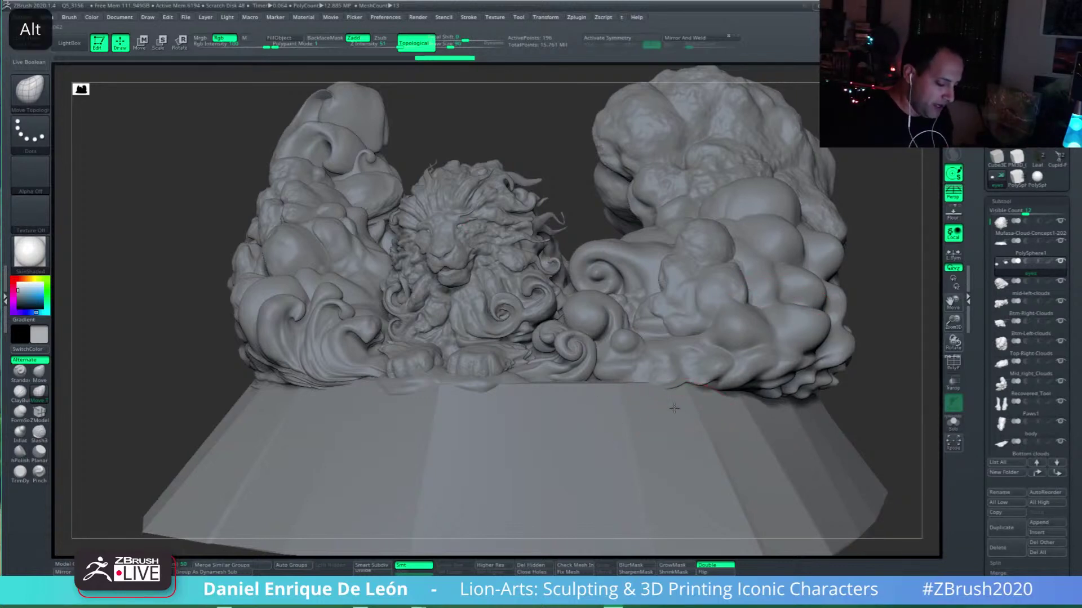
right_click_drag(674, 409, 688, 398, "alt")
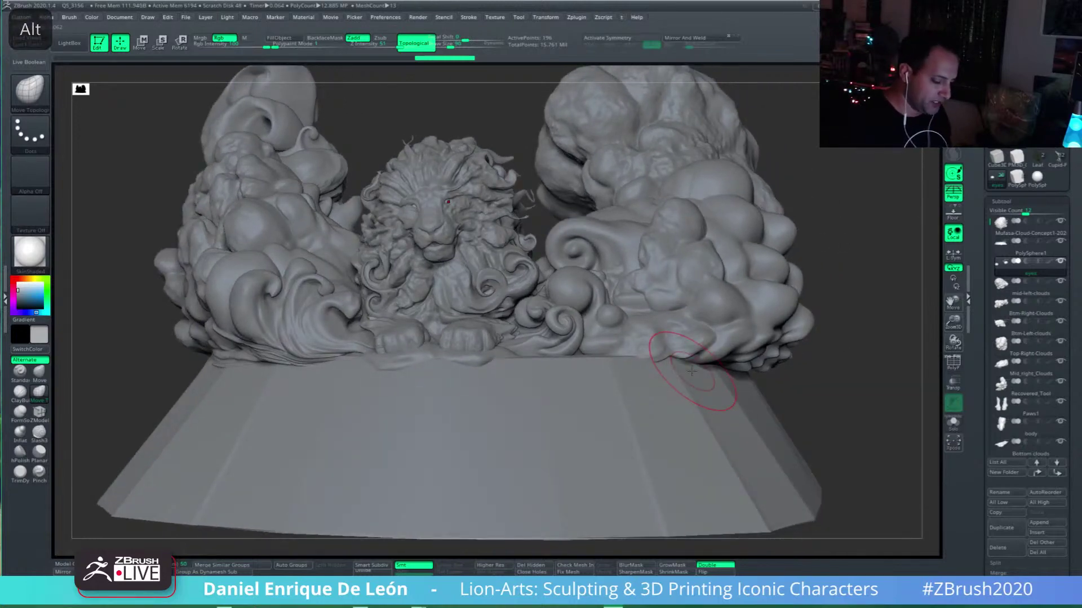
mouse_move(699, 350)
right_mouse_down()
mouse_move(653, 348)
mouse_move(654, 337)
mouse_move(666, 362)
mouse_move(665, 343)
right_mouse_up()
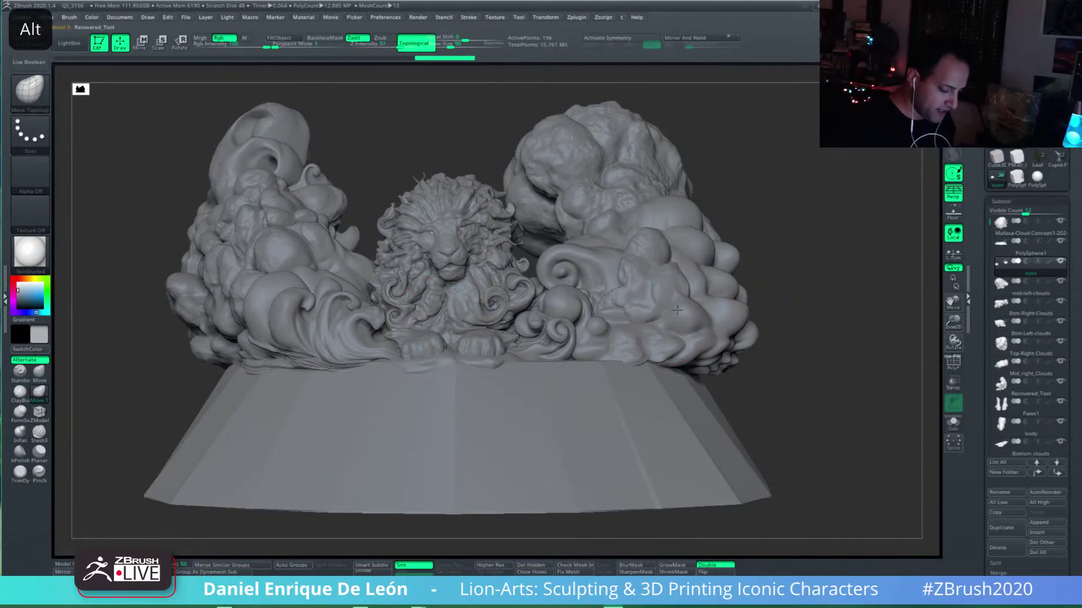
Step: Make the Recovered_Tool cloud subtool beside the lion active and examine the rear of the clouds and base
left_click(648, 287, "alt")
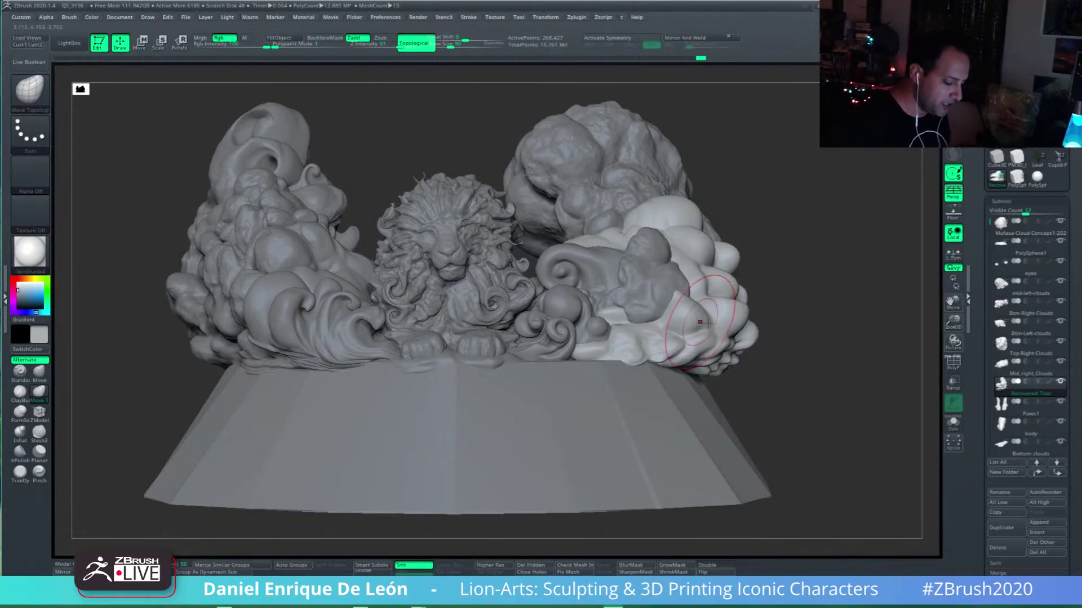
mouse_move(710, 417)
left_mouse_down()
mouse_move(681, 430)
mouse_move(593, 428)
left_mouse_up()
right_click_drag(593, 428, 653, 445)
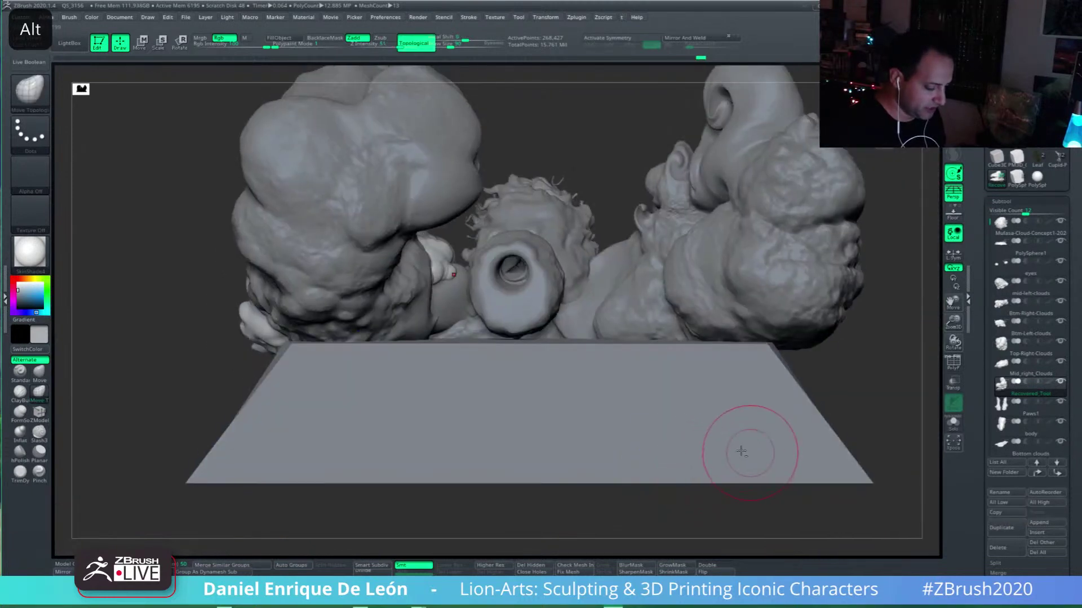
right_click_drag(743, 449, 688, 415, "alt")
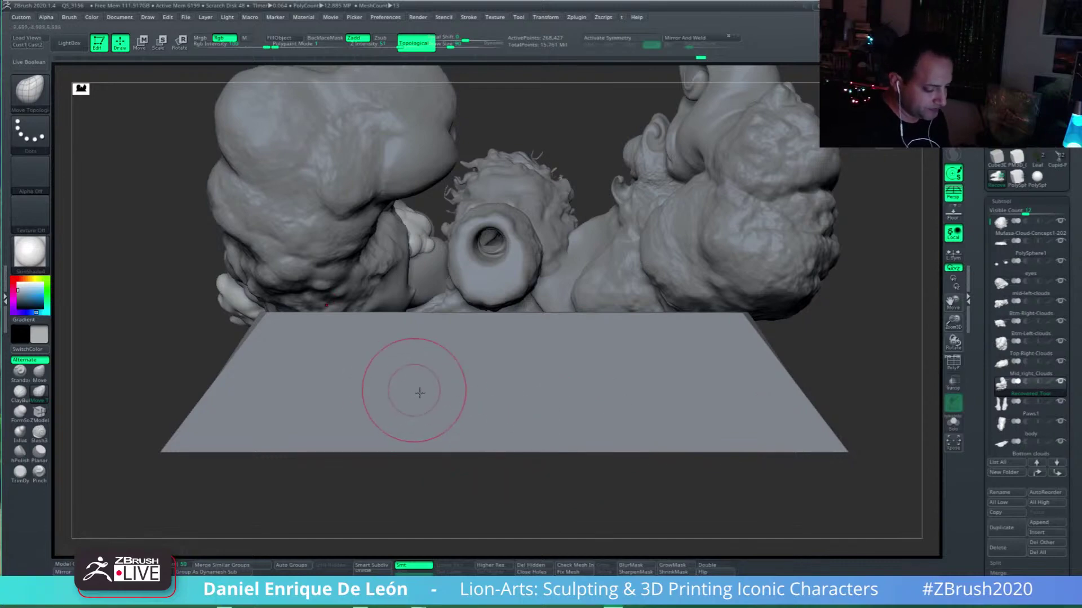
mouse_move(417, 386)
right_mouse_down()
mouse_move(289, 403)
mouse_move(664, 438)
mouse_move(645, 447)
mouse_move(639, 403)
mouse_move(718, 330)
mouse_move(725, 360)
mouse_move(648, 394)
mouse_move(651, 511)
mouse_move(609, 479)
right_mouse_up()
Step: Switch to the sculpture of Cupid embracing the reclining Psyche and examine the figures, bow and drapery up close
left_click(1058, 161)
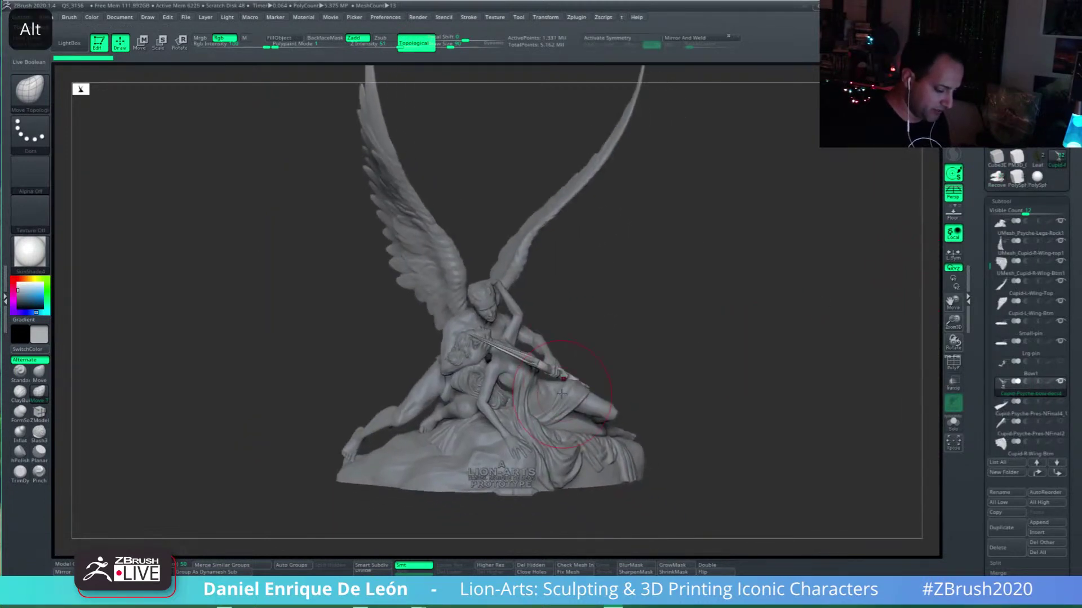
right_click_drag(609, 394, 630, 394)
right_click_drag(631, 349, 701, 350)
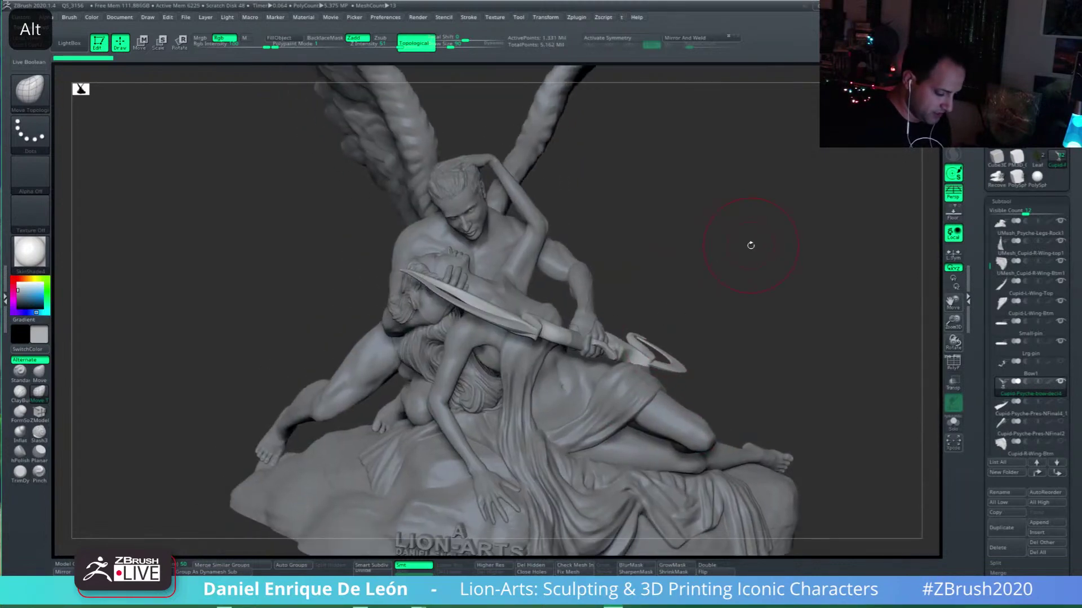
mouse_move(752, 246)
right_mouse_down("alt")
mouse_move(765, 281)
mouse_move(761, 225)
mouse_move(747, 236)
mouse_move(768, 237)
mouse_move(746, 238)
mouse_move(729, 303)
mouse_move(676, 265)
mouse_move(741, 283)
mouse_move(724, 285)
right_mouse_up("alt")
right_click_drag(768, 357, 683, 348, "alt")
mouse_move(773, 281)
right_mouse_down()
mouse_move(758, 285)
mouse_move(780, 304)
mouse_move(815, 280)
mouse_move(840, 283)
mouse_move(821, 302)
mouse_move(744, 316)
mouse_move(732, 309)
mouse_move(738, 289)
right_mouse_up()
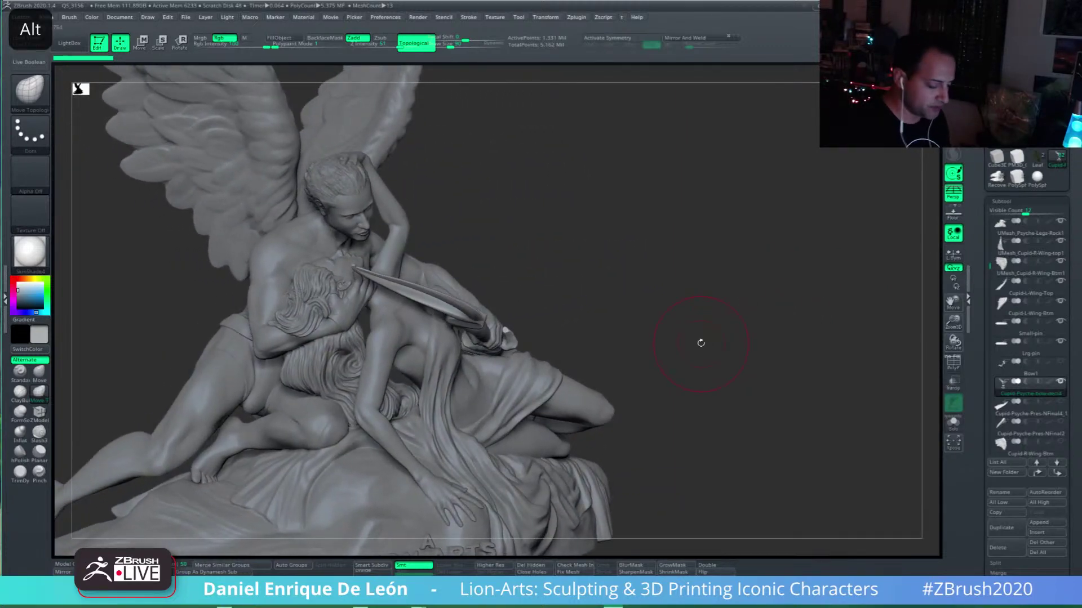
right_click_drag(700, 343, 809, 333, "alt")
left_click_drag(809, 334, 723, 359)
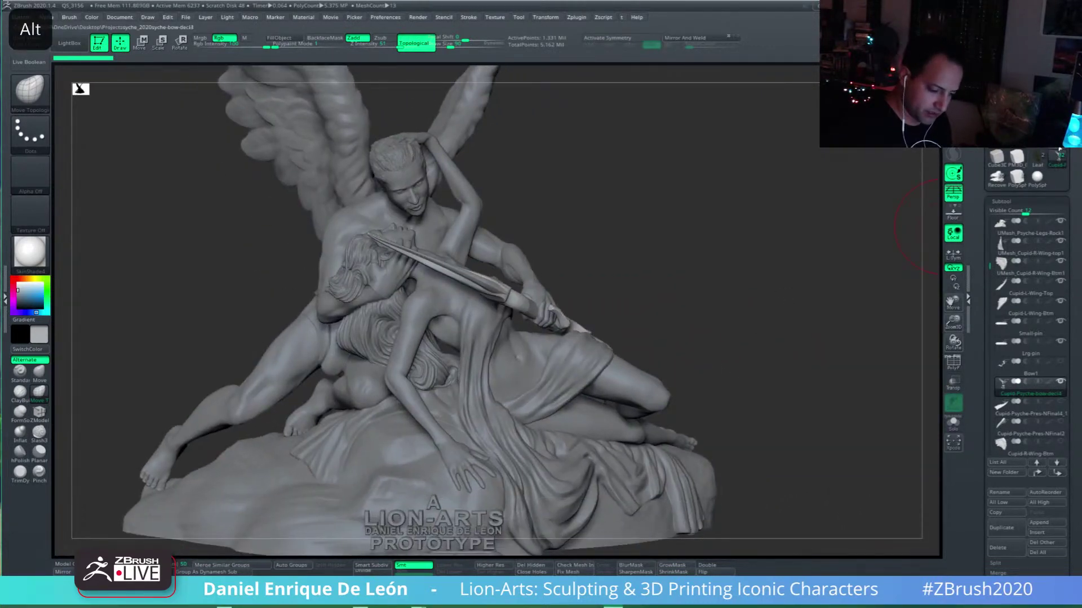
Step: Return to the flying Cupid sculpture and compare its pose, wings and cloud base from front, low and raised viewpoints
left_click(1057, 159)
mouse_move(643, 375)
right_mouse_down("alt")
mouse_move(632, 473)
mouse_move(728, 327)
mouse_move(726, 344)
mouse_move(640, 388)
right_mouse_up("alt")
mouse_move(640, 388)
left_mouse_down()
mouse_move(670, 394)
mouse_move(710, 363)
mouse_move(684, 373)
mouse_move(657, 342)
left_mouse_up()
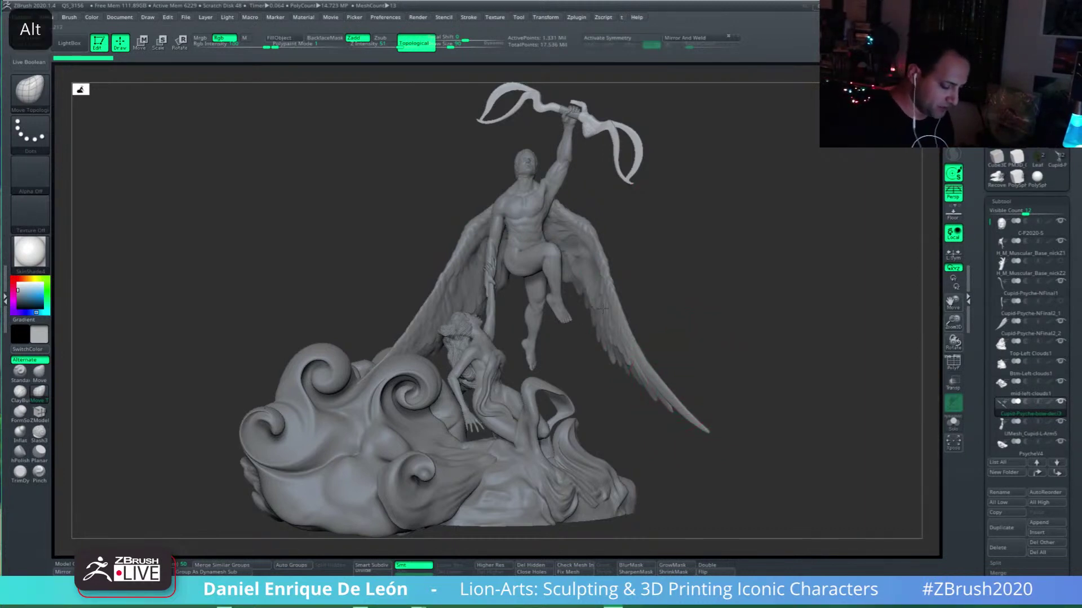
mouse_move(675, 384)
left_mouse_down()
mouse_move(611, 372)
mouse_move(607, 382)
left_mouse_up()
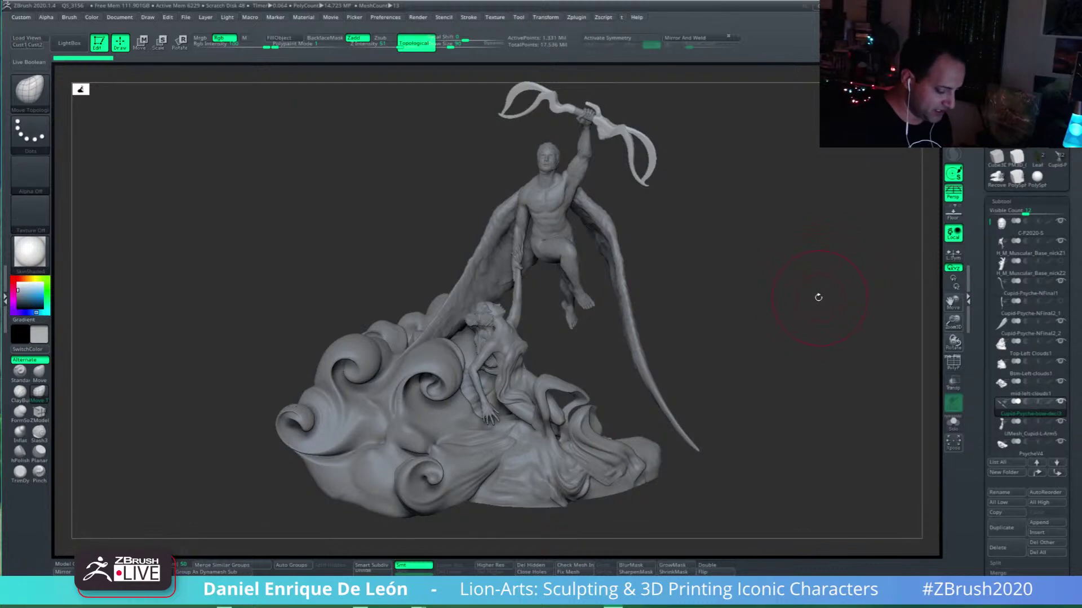
mouse_move(684, 354)
left_mouse_down("shift")
mouse_move(658, 369)
mouse_move(683, 346)
mouse_move(666, 333)
mouse_move(703, 348)
mouse_move(652, 382)
left_mouse_up("shift")
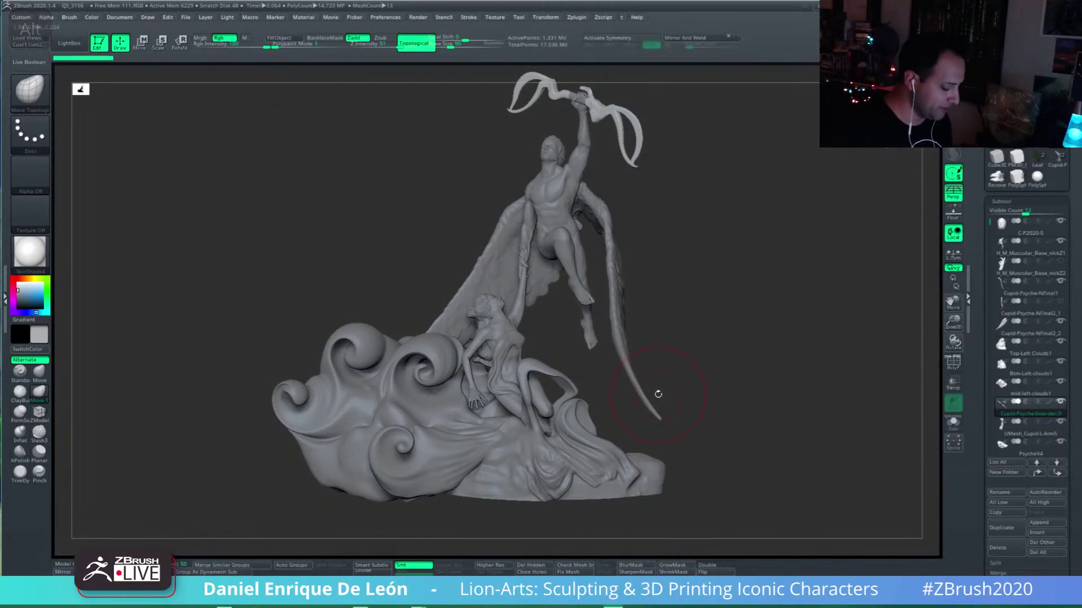
mouse_move(626, 345)
left_mouse_down("alt")
mouse_move(640, 354)
mouse_move(649, 340)
mouse_move(596, 417)
mouse_move(614, 322)
mouse_move(641, 392)
mouse_move(626, 357)
mouse_move(585, 394)
mouse_move(563, 388)
mouse_move(610, 425)
mouse_move(601, 397)
mouse_move(656, 442)
mouse_move(620, 414)
left_mouse_up("alt")
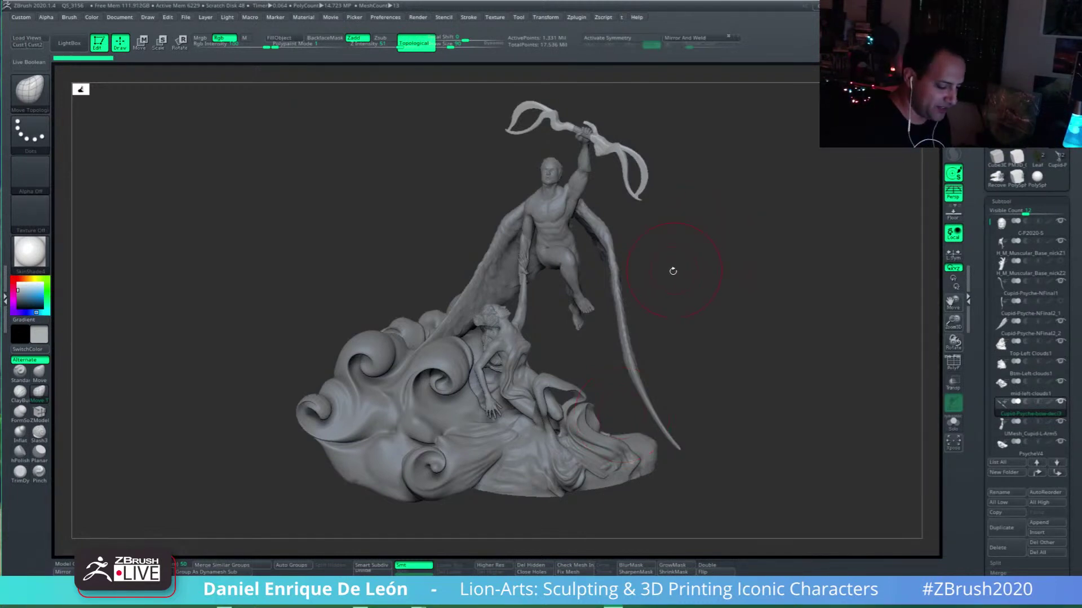
left_click_drag(600, 329, 610, 283, "alt")
mouse_move(515, 467)
left_mouse_down("shift")
mouse_move(576, 454)
mouse_move(572, 470)
mouse_move(555, 415)
mouse_move(580, 389)
mouse_move(561, 372)
mouse_move(587, 384)
mouse_move(579, 425)
mouse_move(602, 369)
left_mouse_up("shift")
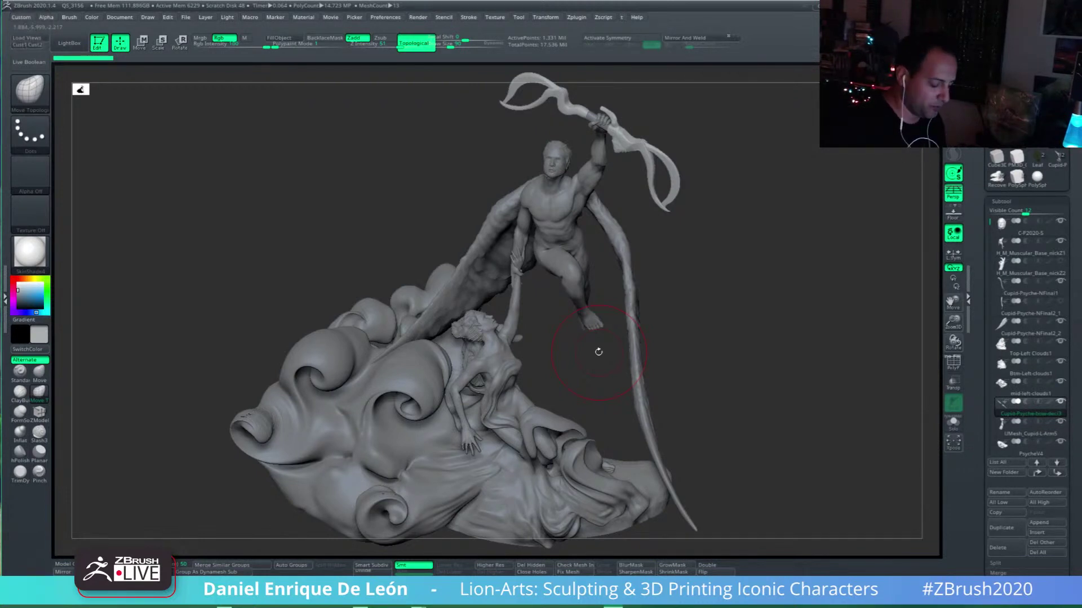
Step: Examine the flying Cupid sculpture from raised front viewpoints, comparing the wings, Psyche's pose and the cloud masses
mouse_move(575, 387)
left_mouse_down("alt")
mouse_move(605, 357)
mouse_move(610, 316)
mouse_move(597, 337)
left_mouse_up("alt")
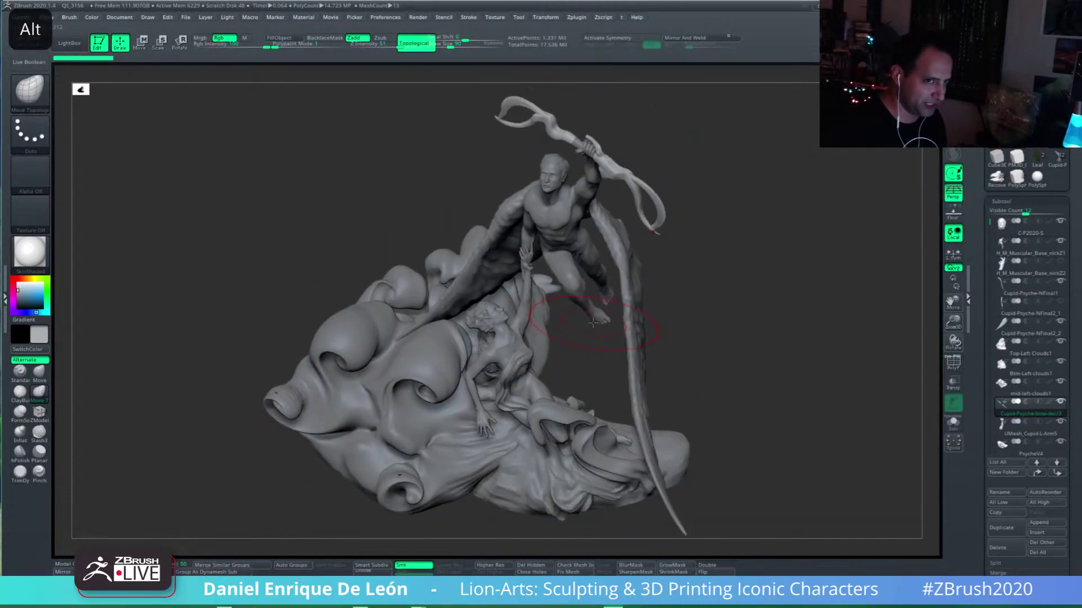
left_click_drag(592, 323, 614, 297, "alt")
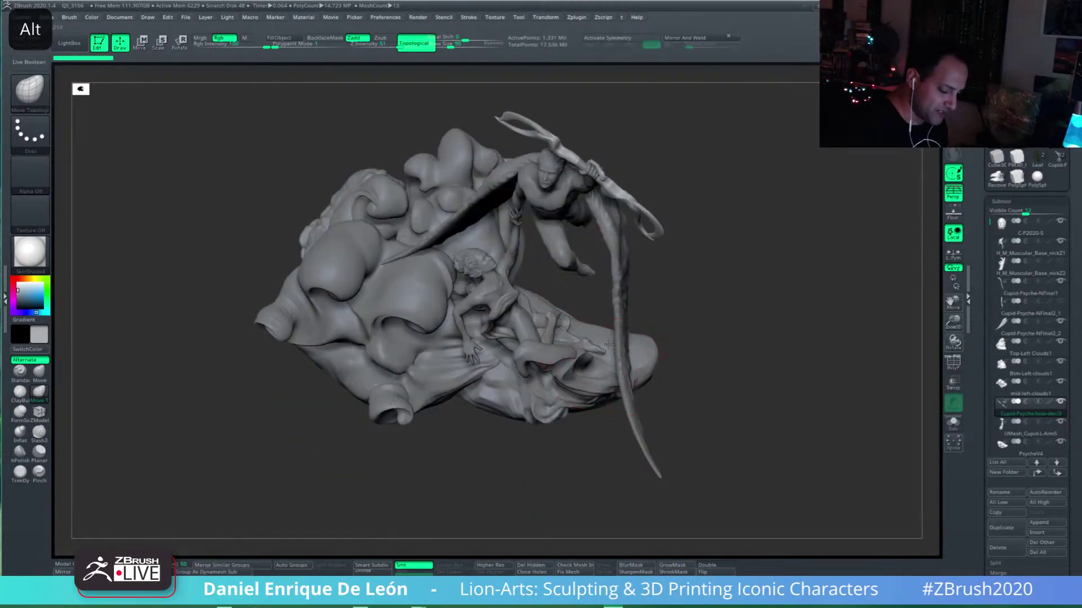
mouse_move(609, 345)
right_mouse_down("alt")
mouse_move(612, 386)
mouse_move(584, 393)
right_mouse_up("alt")
mouse_move(664, 397)
right_mouse_down("alt")
mouse_move(668, 409)
mouse_move(686, 367)
right_mouse_up("alt")
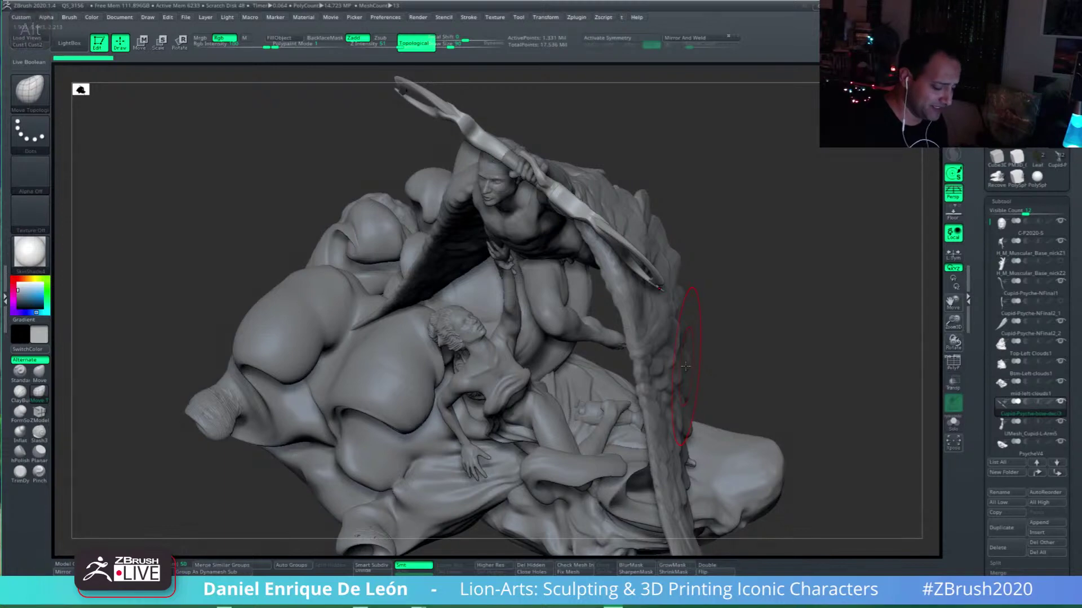
left_click_drag(642, 416, 592, 423)
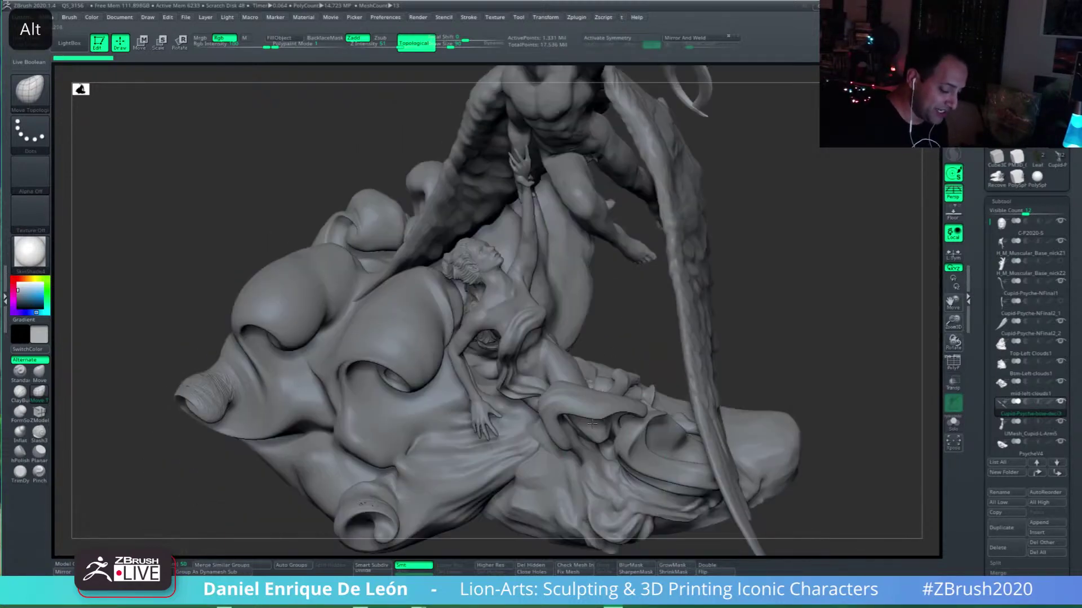
right_click_drag(592, 423, 599, 405, "alt")
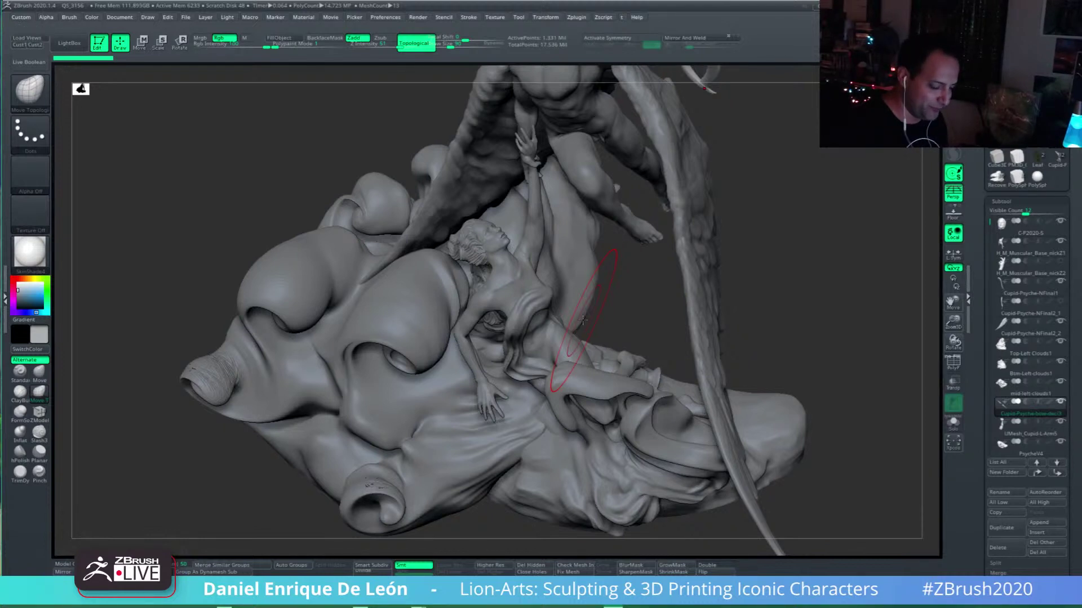
Step: Make the PsycheV4 subtool active, followed by the mid-left-clouds1 subtool with the large curled clouds
mouse_move(654, 320)
left_mouse_down("alt")
mouse_move(664, 290)
mouse_move(642, 363)
left_mouse_up("alt")
right_click_drag(611, 398, 586, 399)
left_click(584, 399, "alt")
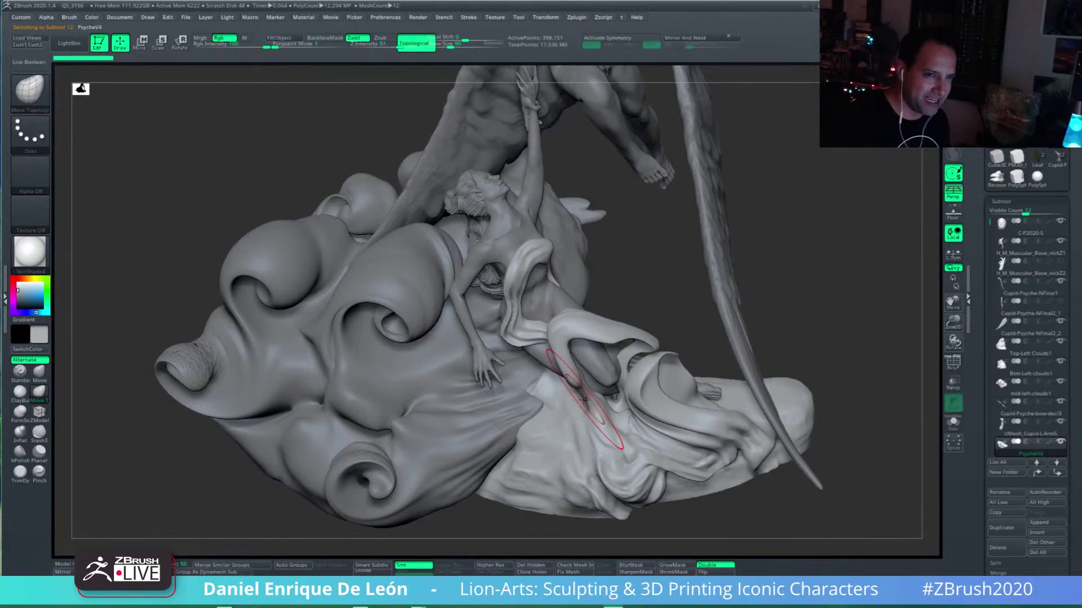
mouse_move(587, 401)
right_mouse_down("alt")
mouse_move(600, 364)
mouse_move(567, 347)
right_mouse_up("alt")
left_click(530, 393, "alt")
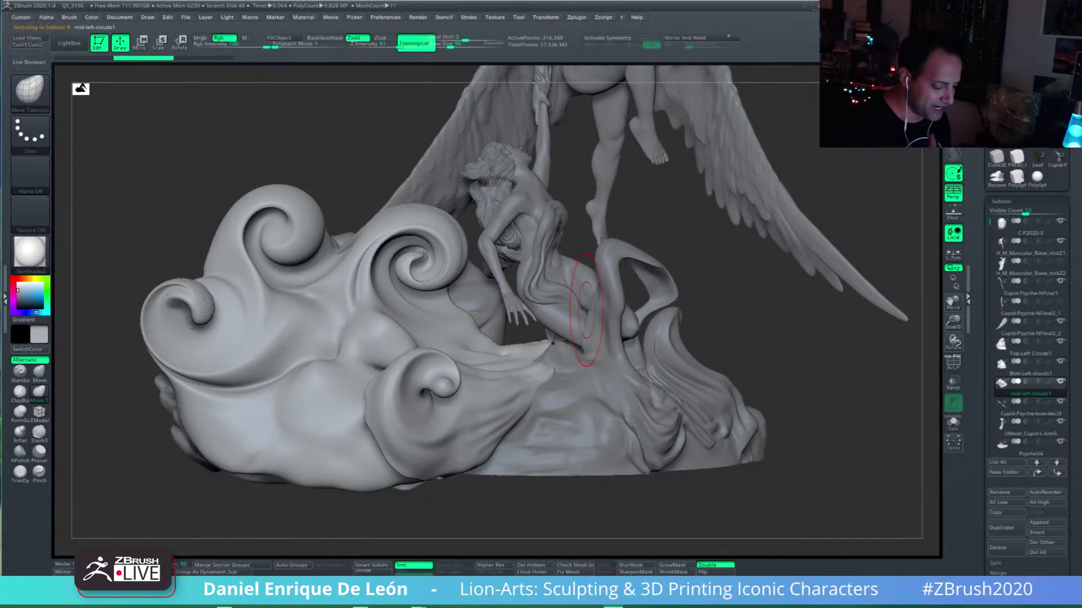
Step: Try to reshape and smooth the large protruding scroll of the mid-left-clouds1 subtool
right_click_drag(585, 310, 652, 365)
mouse_move(533, 404)
right_mouse_down("alt")
mouse_move(604, 375)
mouse_move(598, 352)
right_mouse_up("alt")
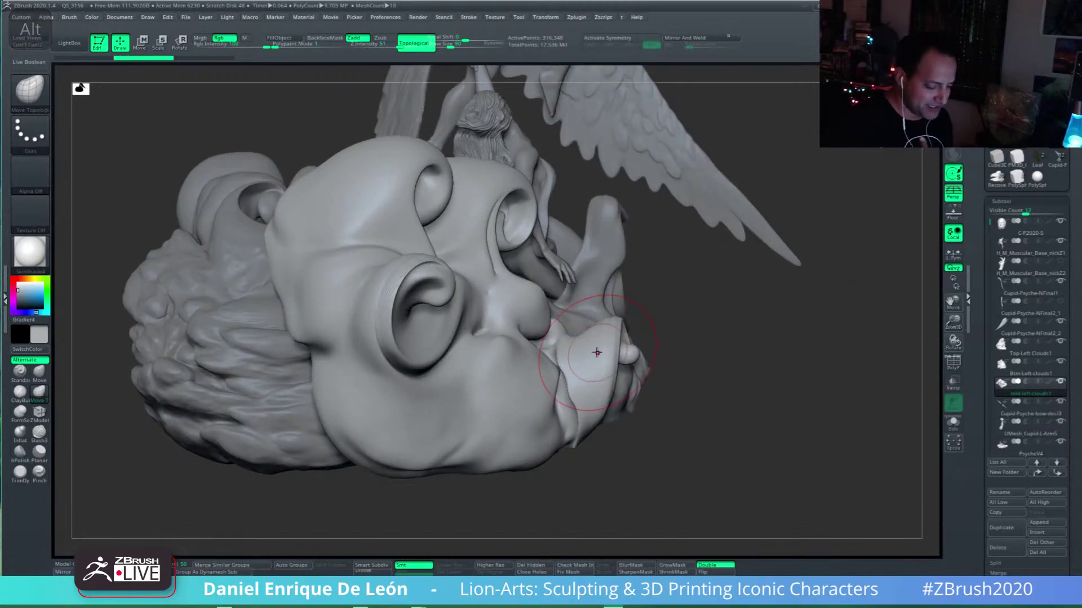
right_click_drag(521, 367, 513, 317)
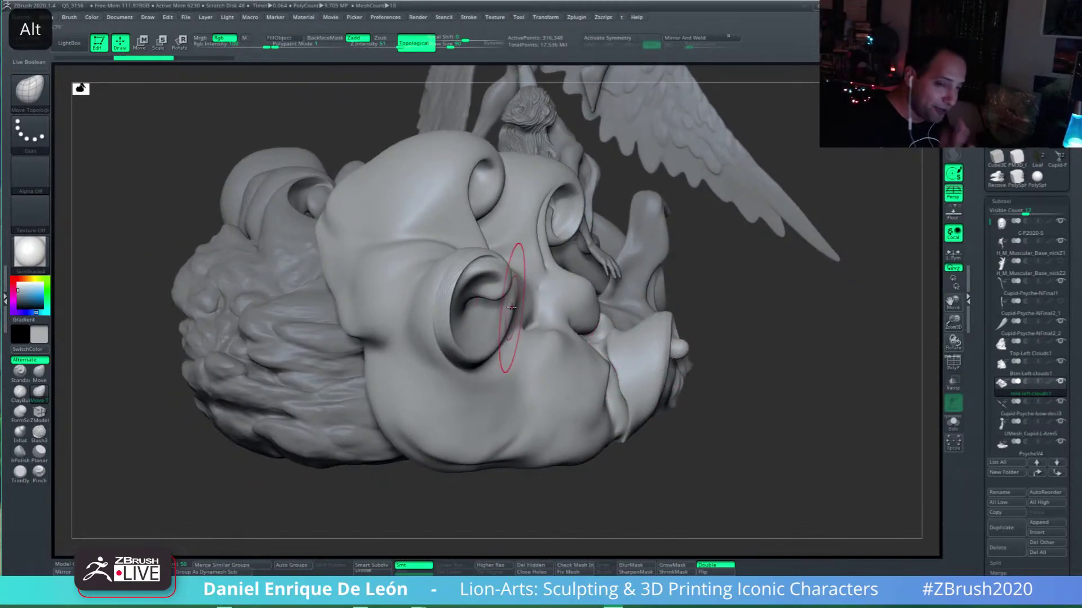
right_click_drag(515, 273, 495, 335)
left_click_drag(496, 335, 481, 348, "shift")
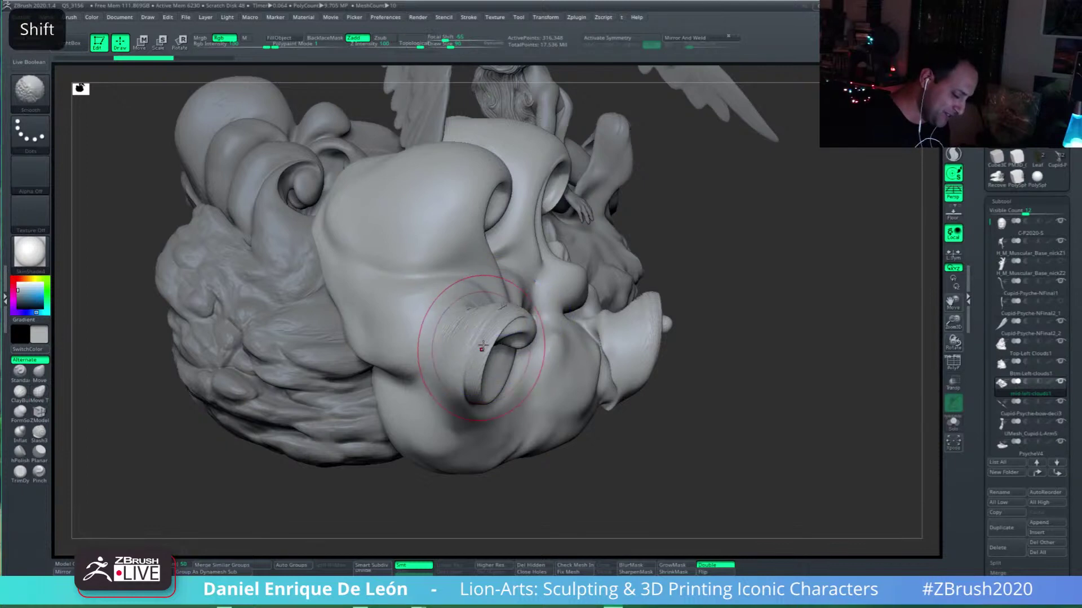
right_click_drag(482, 348, 508, 403)
mouse_move(500, 310)
left_mouse_down("shift")
mouse_move(497, 298)
mouse_move(489, 310)
left_mouse_up("shift")
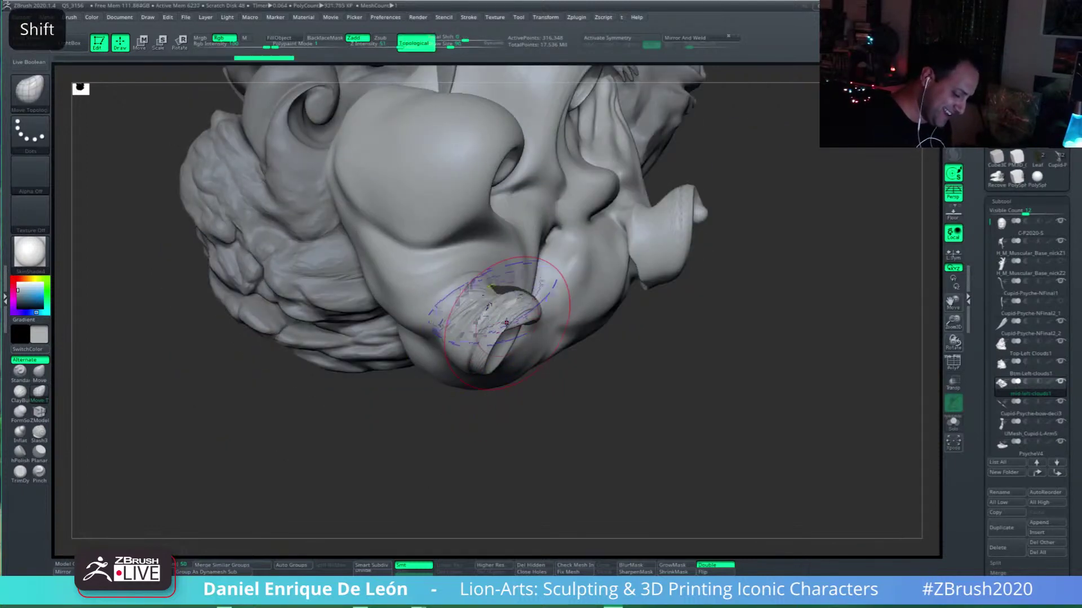
Step: Undo the sculpting strokes on the cloud scroll
key("ctrl+z")
key("ctrl+z")
key("ctrl+z")
key("ctrl+z")
key("ctrl+z")
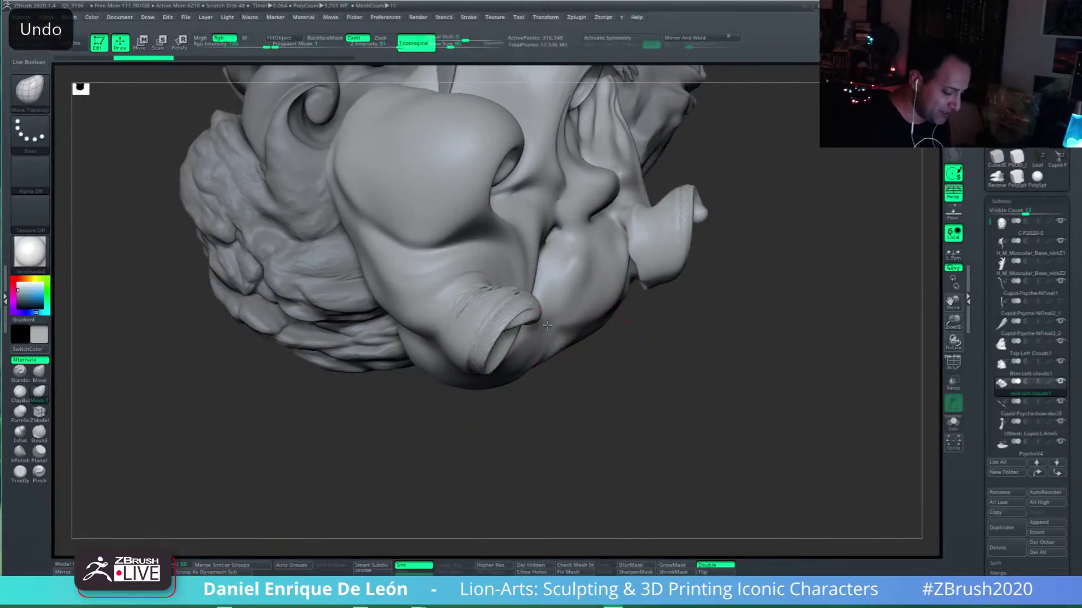
key("ctrl+z")
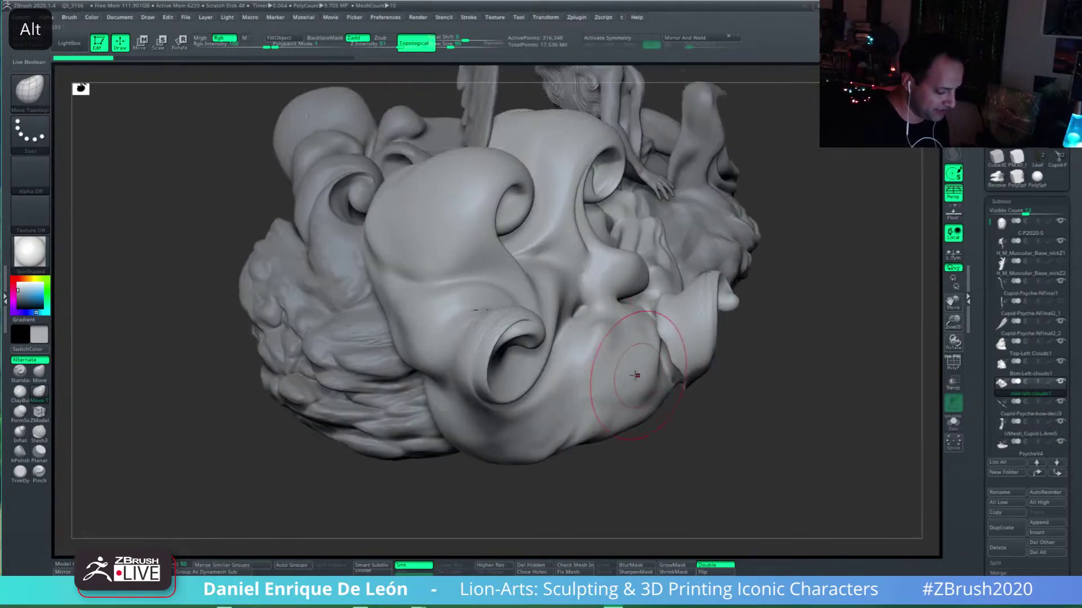
Step: Make the Top-Left Clouds1 subtool active and examine the rough rear clouds and the gap beside the base
mouse_move(633, 345)
right_mouse_down()
mouse_move(586, 379)
mouse_move(615, 364)
right_mouse_up()
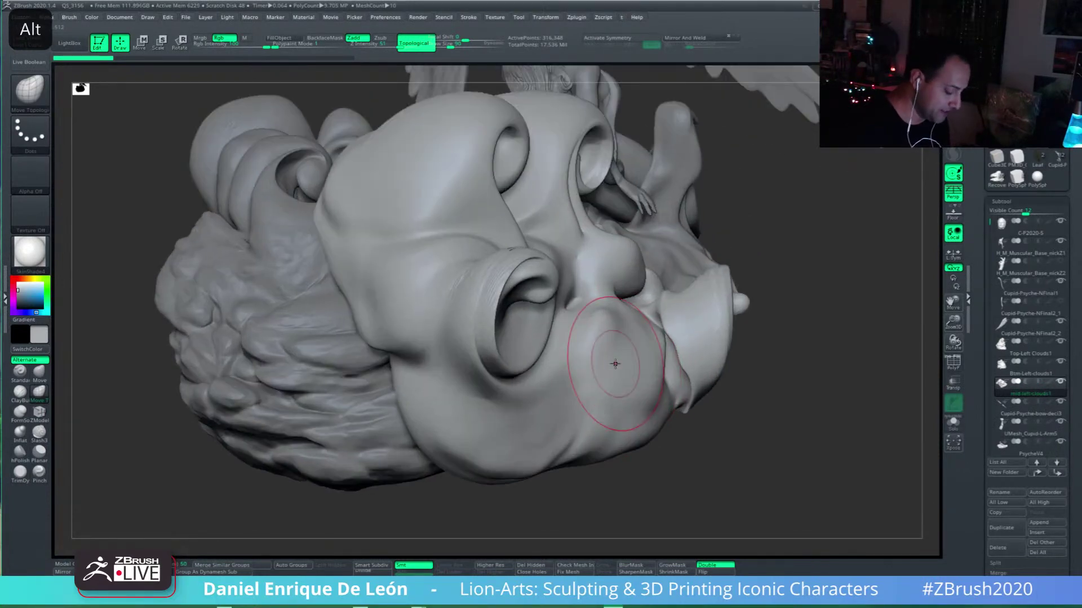
right_click_drag(530, 381, 603, 376)
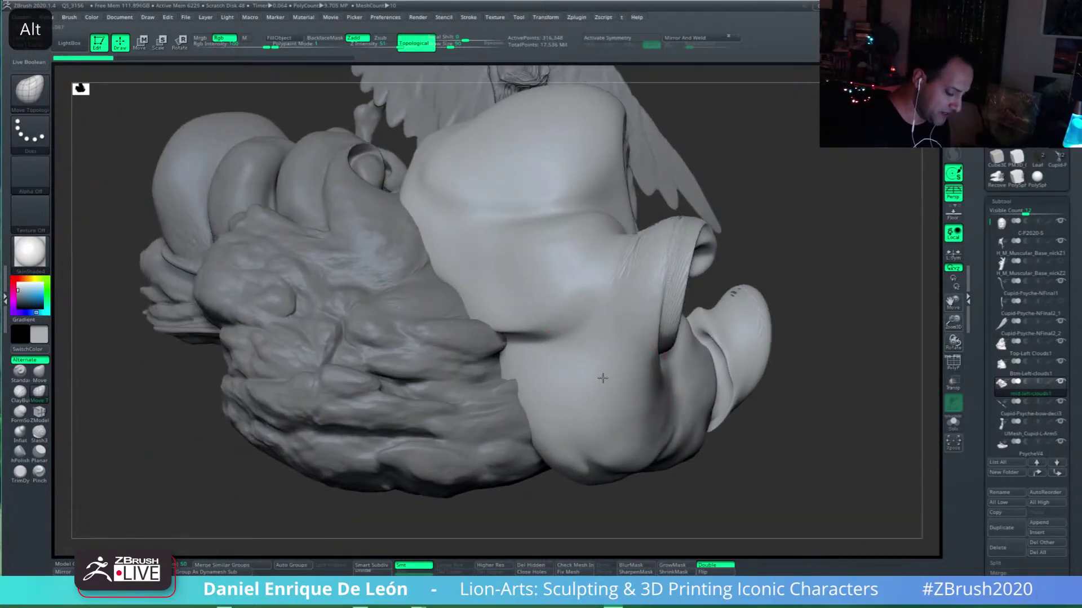
mouse_move(440, 426)
right_mouse_down()
mouse_move(488, 434)
mouse_move(495, 447)
mouse_move(560, 374)
mouse_move(702, 384)
mouse_move(573, 372)
mouse_move(590, 374)
right_mouse_up()
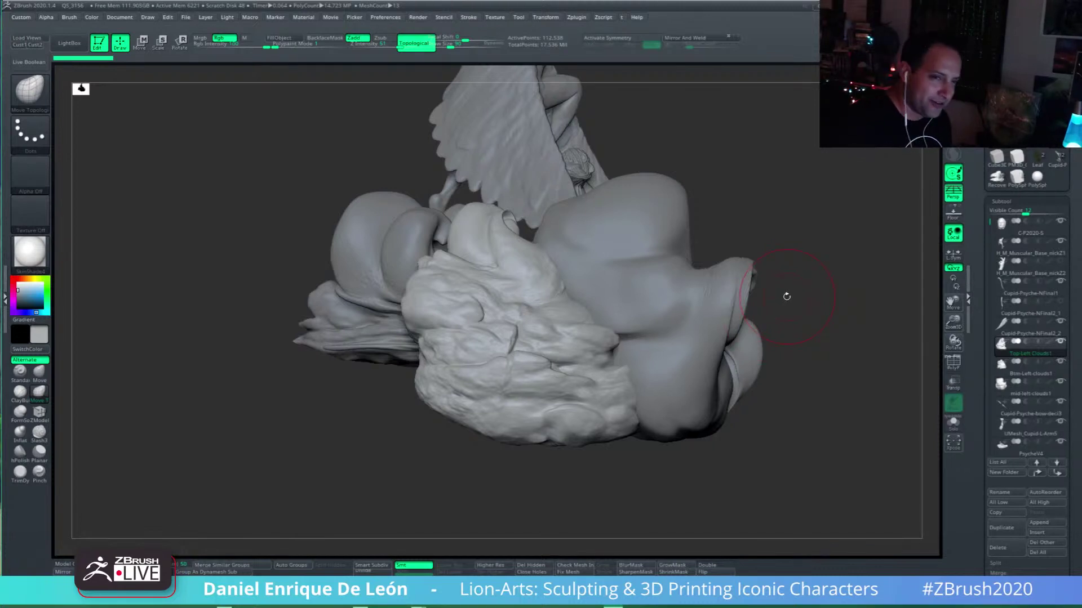
mouse_move(636, 357)
right_mouse_down("alt")
mouse_move(604, 399)
mouse_move(629, 379)
mouse_move(575, 369)
mouse_move(566, 353)
right_mouse_up("alt")
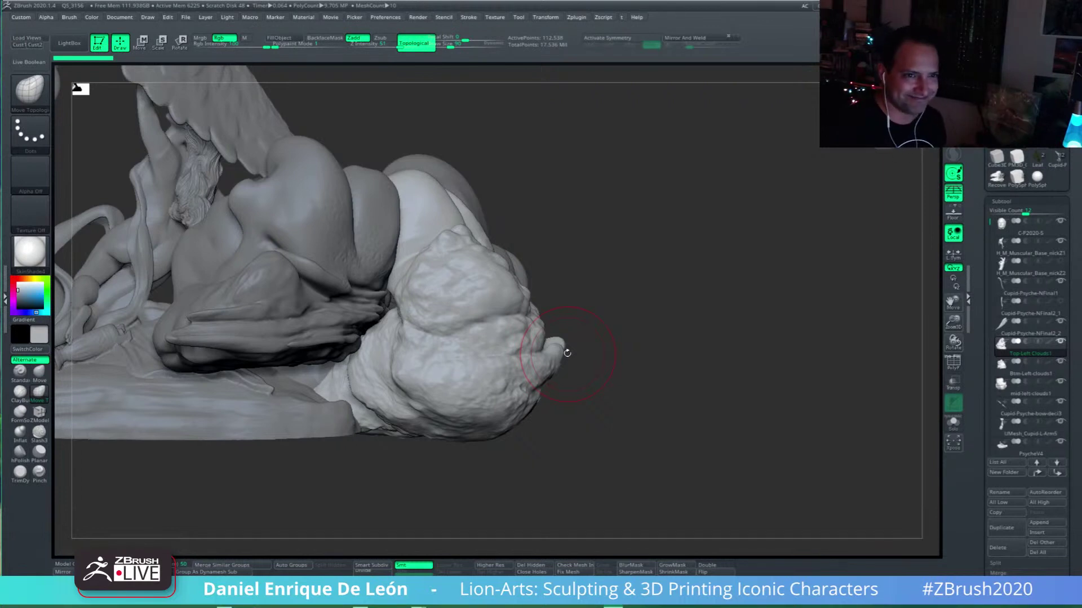
mouse_move(506, 353)
right_mouse_down("alt")
mouse_move(571, 363)
mouse_move(662, 310)
right_mouse_up("alt")
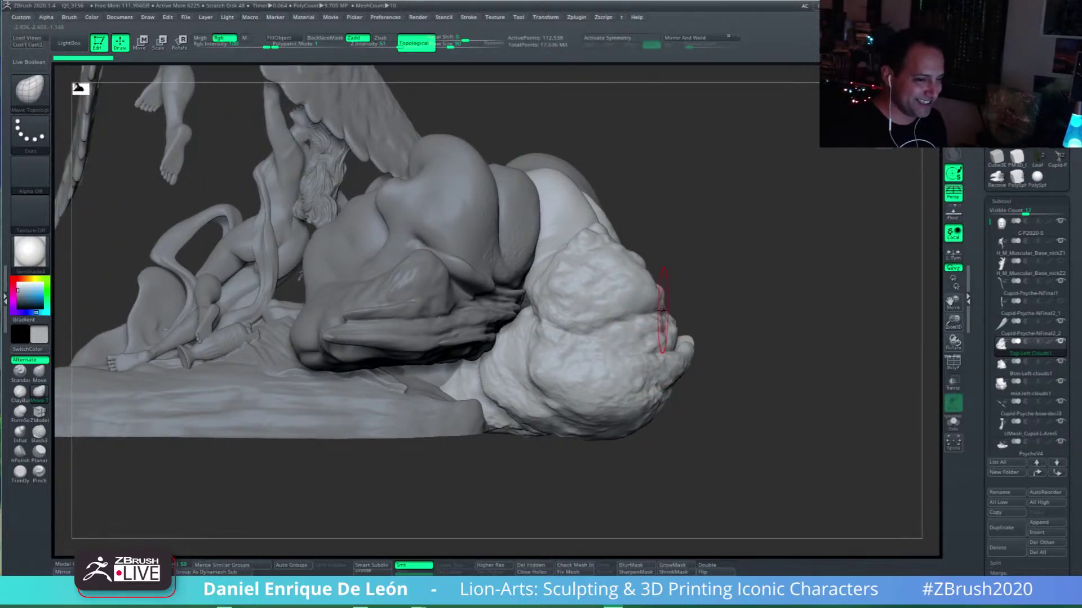
mouse_move(589, 350)
right_mouse_down("alt")
mouse_move(659, 334)
mouse_move(647, 347)
mouse_move(676, 347)
right_mouse_up("alt")
Step: Make the Btm-Left-clouds1 subtool active and choose the Move brush, adjusting its draw size for work on the rear clouds
left_click(542, 344, "alt")
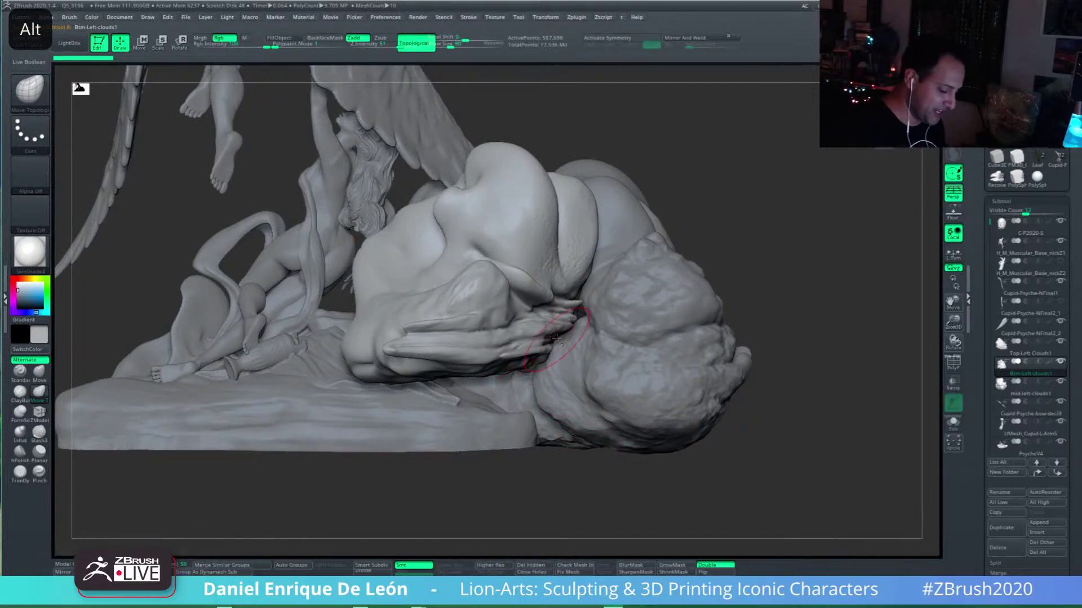
right_click_drag(567, 343, 587, 335, "alt")
left_click_drag(451, 46, 451, 46)
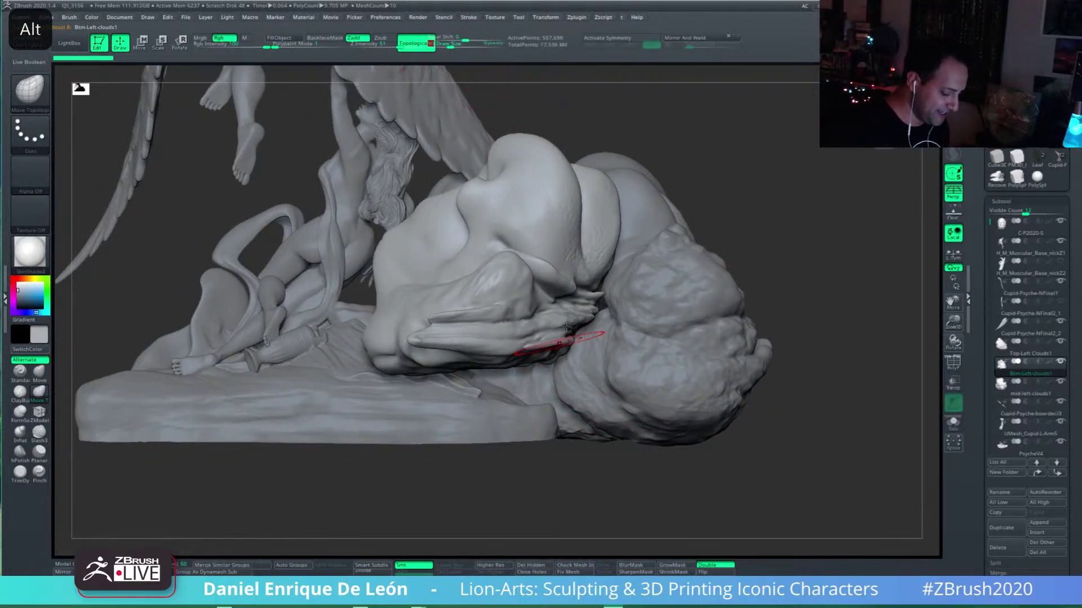
mouse_move(555, 344)
right_mouse_down("alt")
mouse_move(560, 329)
mouse_move(636, 395)
mouse_move(589, 400)
right_mouse_up("alt")
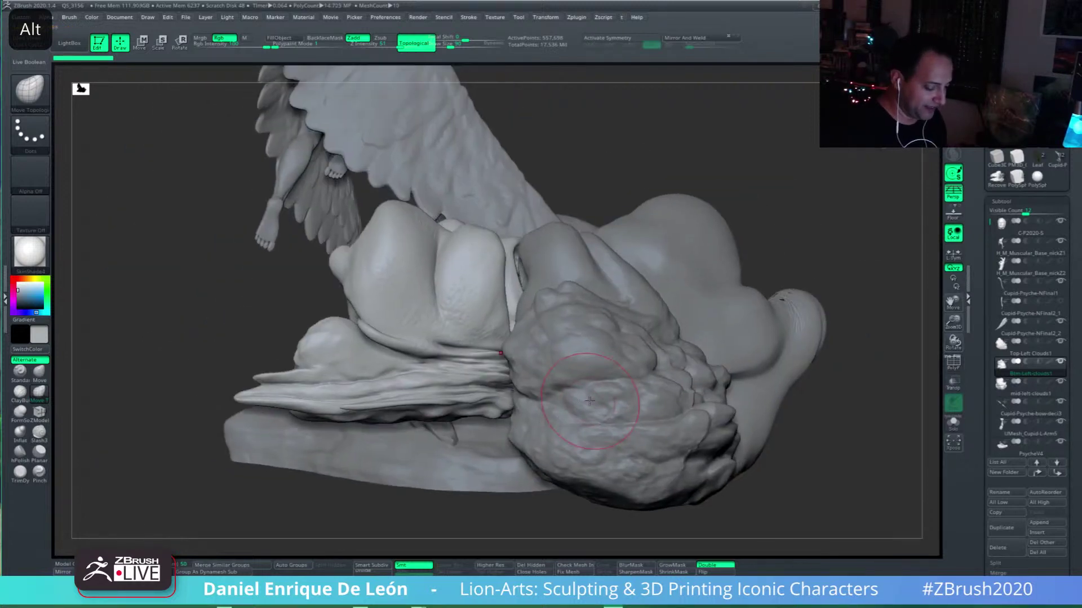
left_click(39, 372)
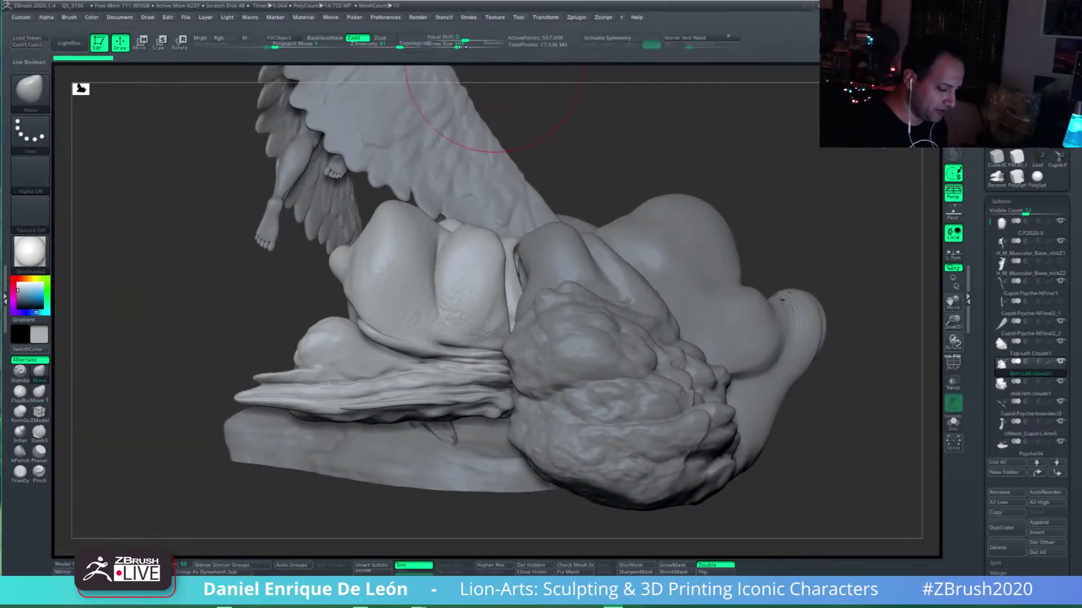
right_click_drag(469, 412, 484, 392, "alt")
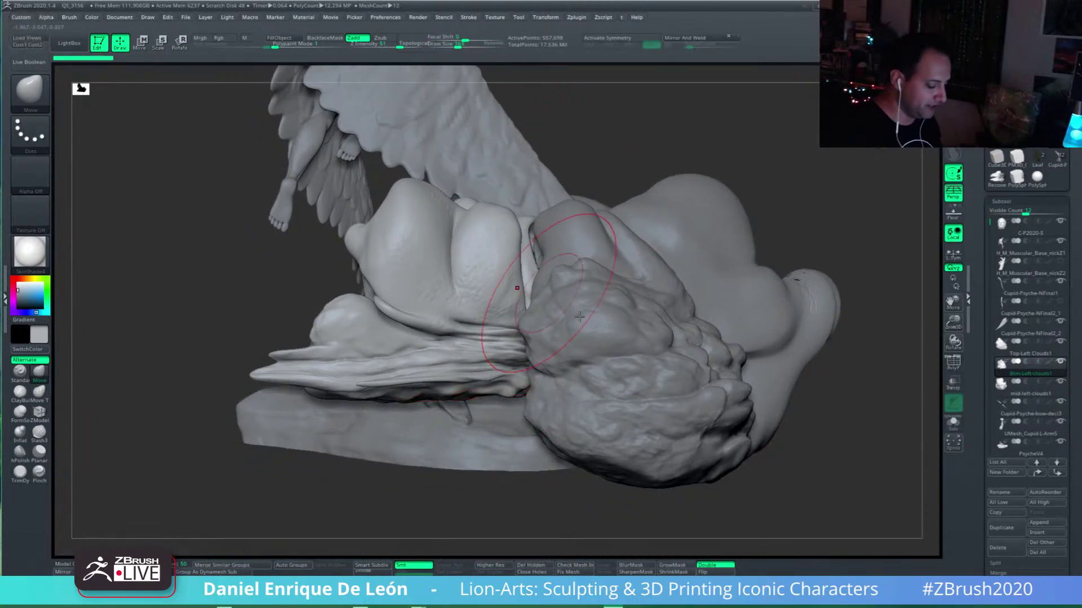
mouse_move(566, 388)
right_mouse_down()
mouse_move(574, 337)
mouse_move(573, 359)
mouse_move(586, 360)
mouse_move(579, 428)
mouse_move(732, 293)
right_mouse_up()
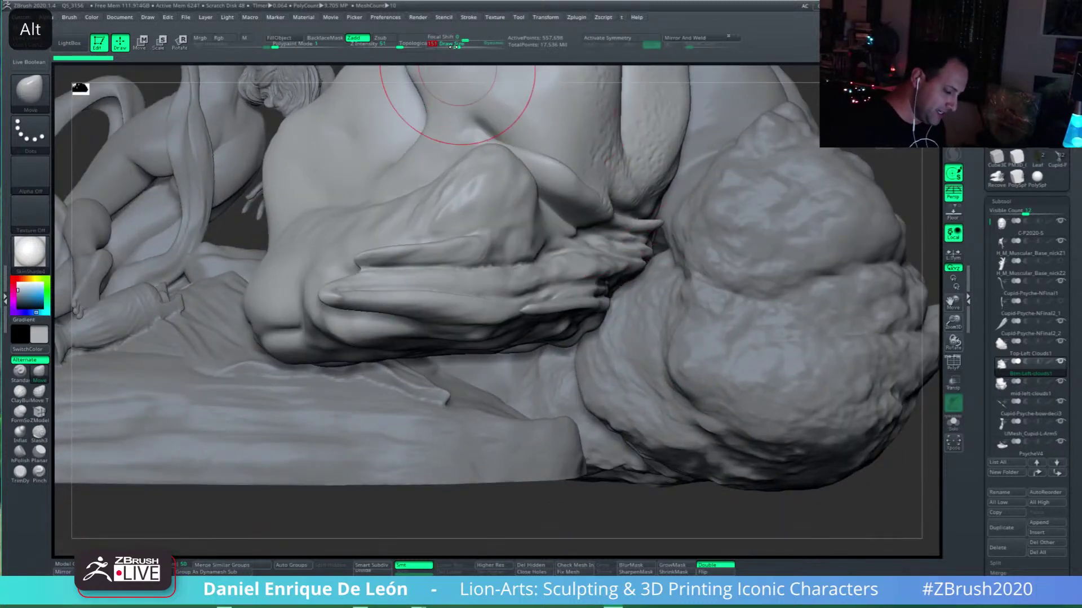
right_click_drag(451, 450, 491, 431)
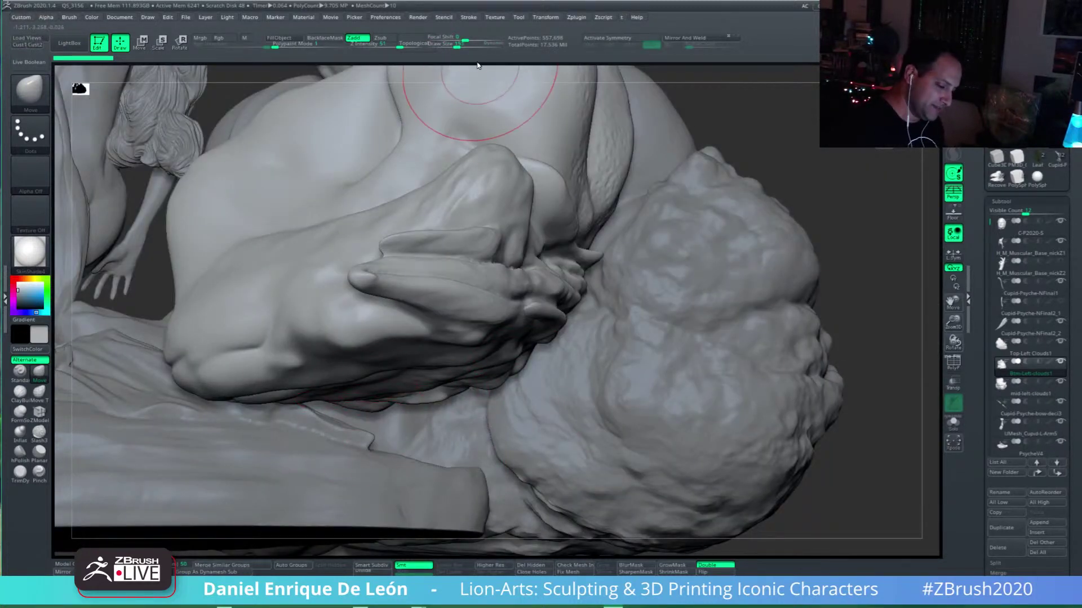
left_click_drag(457, 44, 461, 44)
Step: Pull the lower edge of the Btm-Left-clouds1 mass down onto the base and toward the rough cloud with the Move brush
mouse_move(333, 394)
left_mouse_down()
mouse_move(331, 409)
mouse_move(274, 410)
left_mouse_up()
left_click_drag(380, 394, 437, 406)
right_click_drag(437, 406, 456, 400)
left_click_drag(416, 416, 376, 457)
left_click_drag(338, 418, 329, 433)
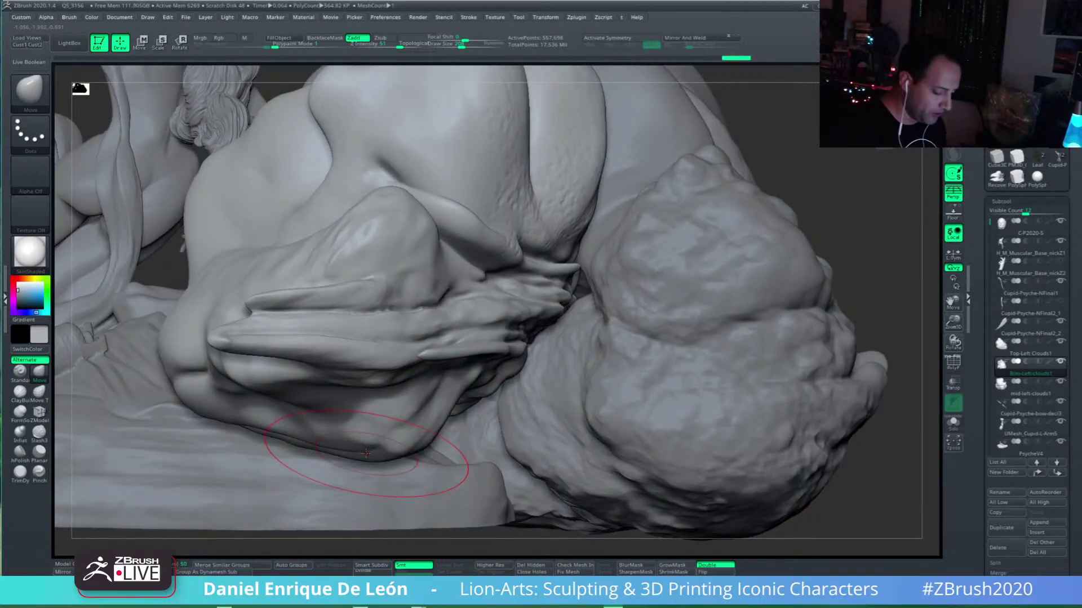
mouse_move(486, 379)
left_mouse_down()
mouse_move(498, 376)
mouse_move(474, 410)
mouse_move(500, 403)
left_mouse_up()
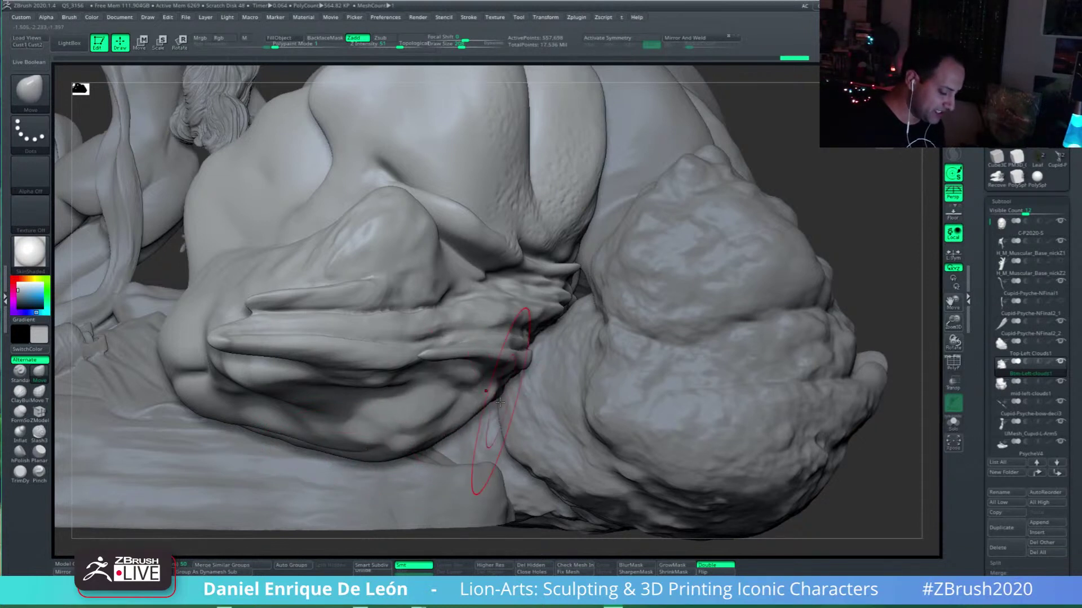
right_click_drag(499, 403, 521, 426, "alt")
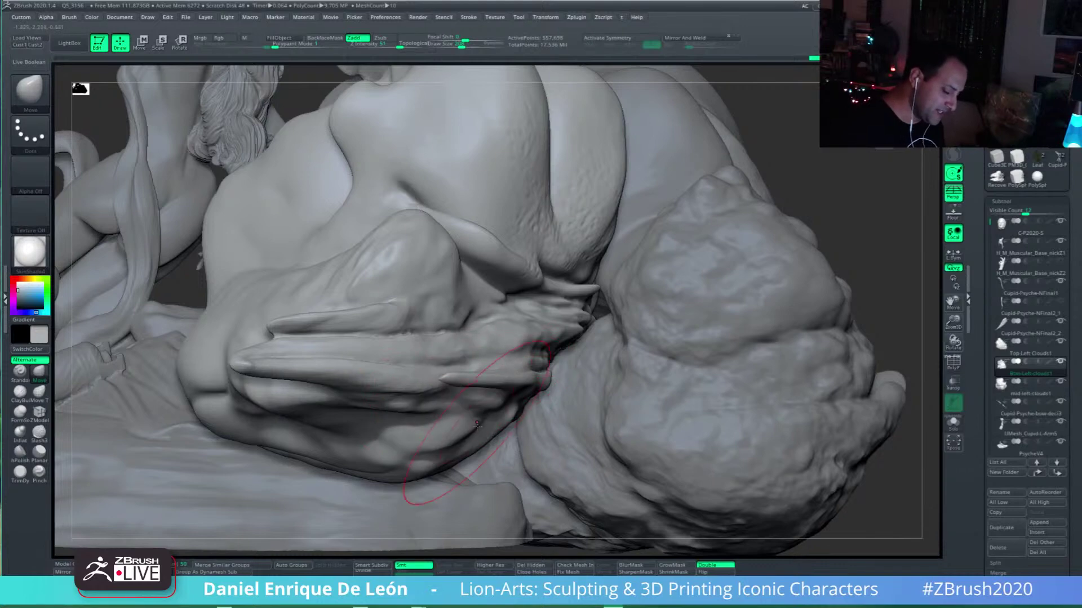
Step: Extend the underside of the bottom-left clouds against the rough rear cloud, closing the gap above the base
right_click_drag(477, 424, 566, 422, "alt")
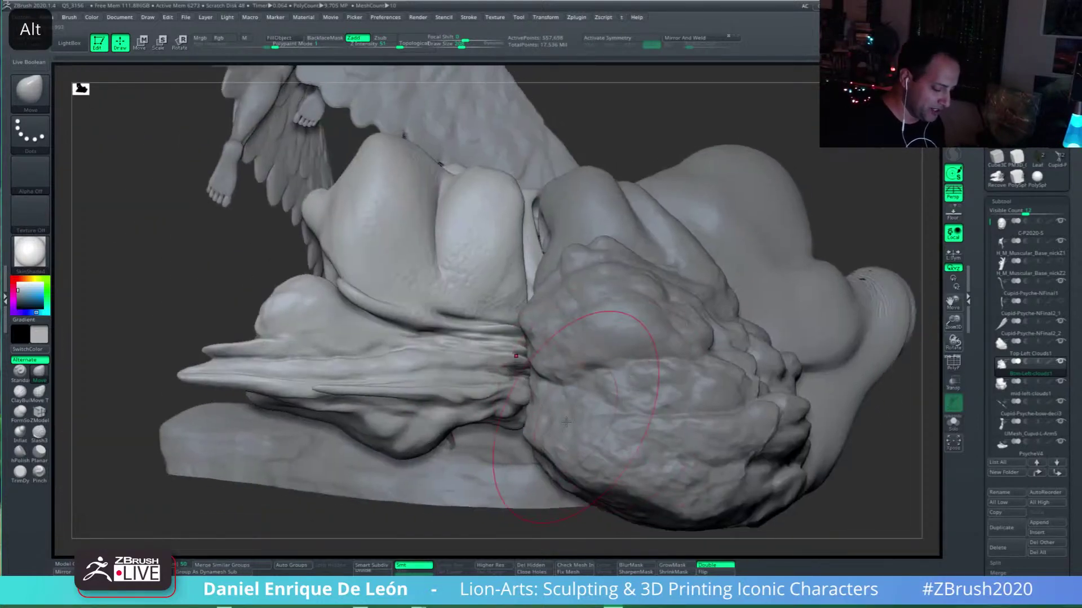
left_click_drag(476, 419, 472, 423, "alt")
right_click_drag(510, 470, 488, 429)
mouse_move(480, 429)
left_mouse_down()
mouse_move(478, 418)
mouse_move(499, 437)
left_mouse_up()
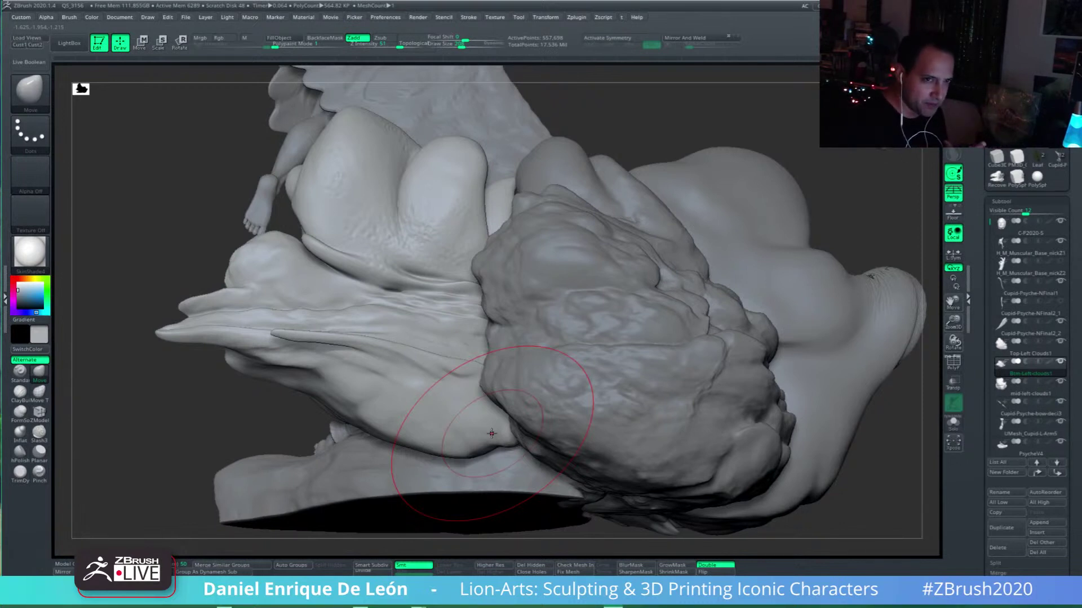
Step: Examine the reshaped clouds from the rear, side and front of the sculpture
right_click_drag(492, 433, 553, 359)
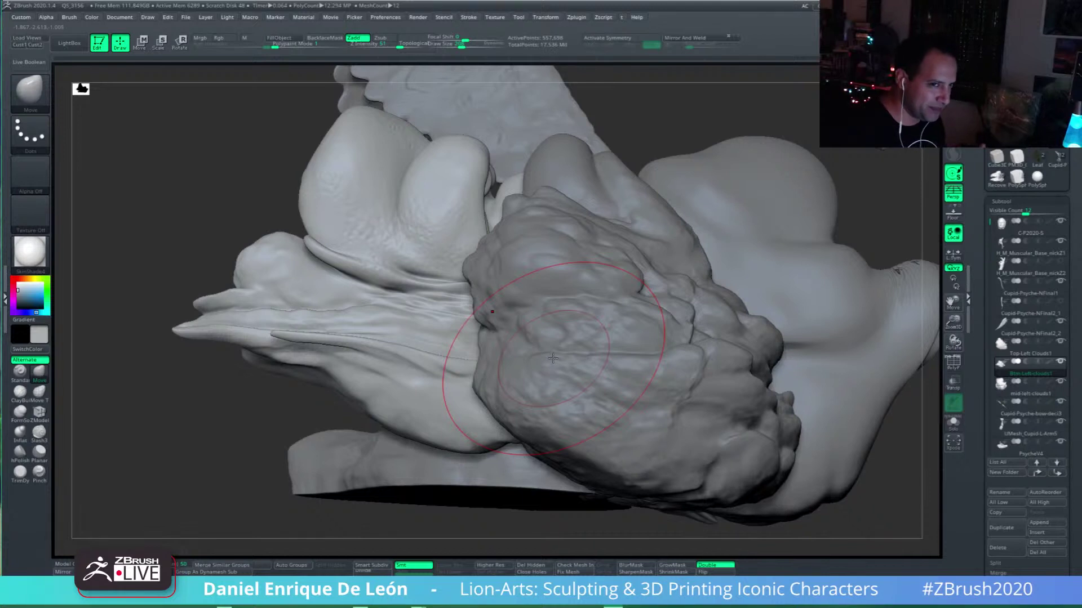
mouse_move(555, 322)
right_mouse_down()
mouse_move(769, 343)
mouse_move(665, 374)
mouse_move(701, 374)
right_mouse_up()
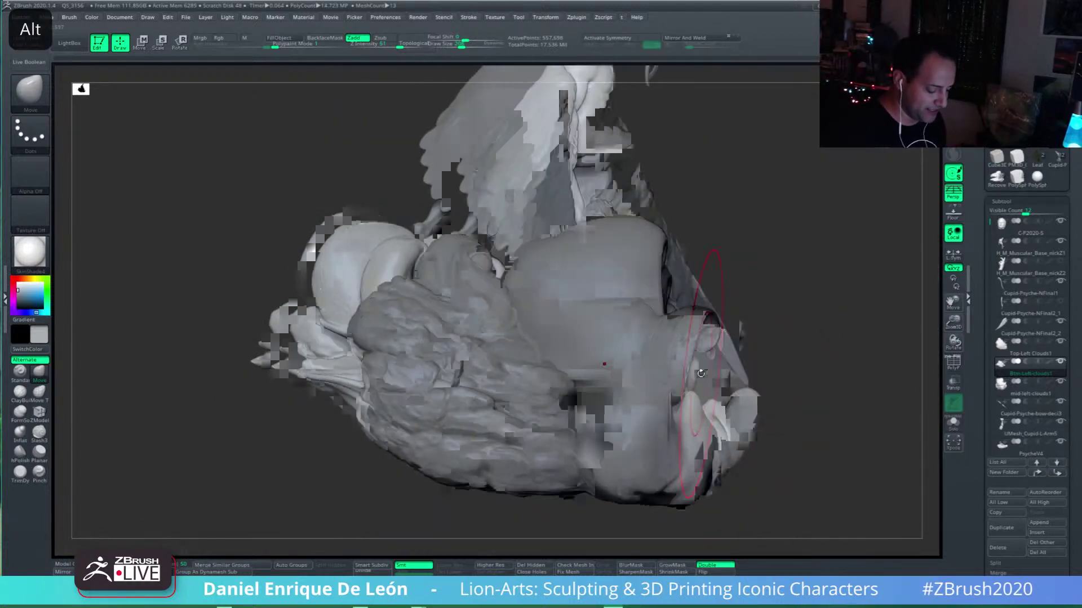
right_click_drag(682, 435, 614, 389)
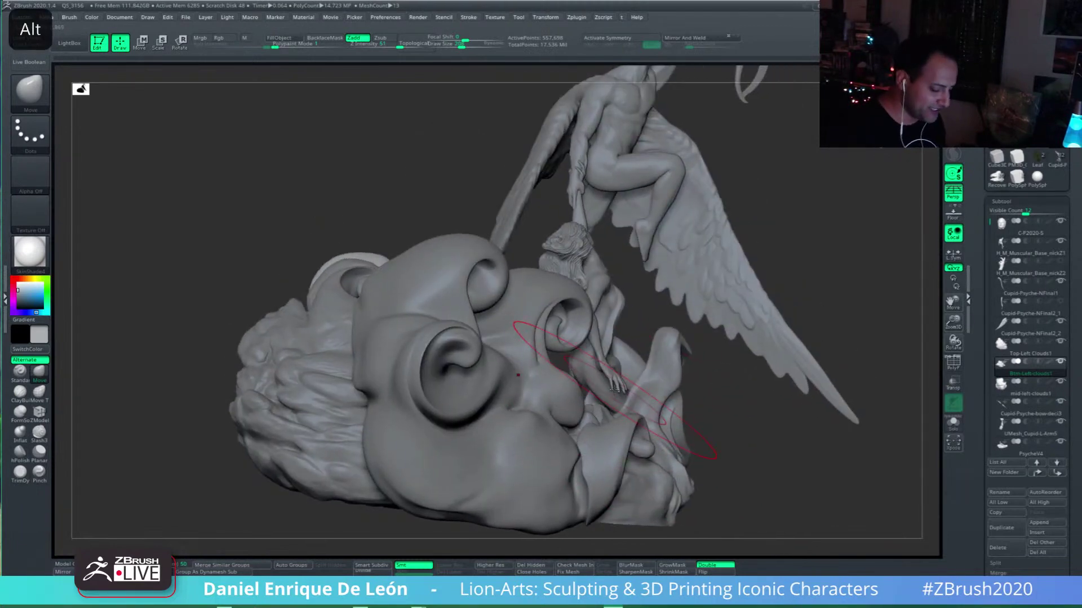
right_click_drag(614, 388, 626, 367)
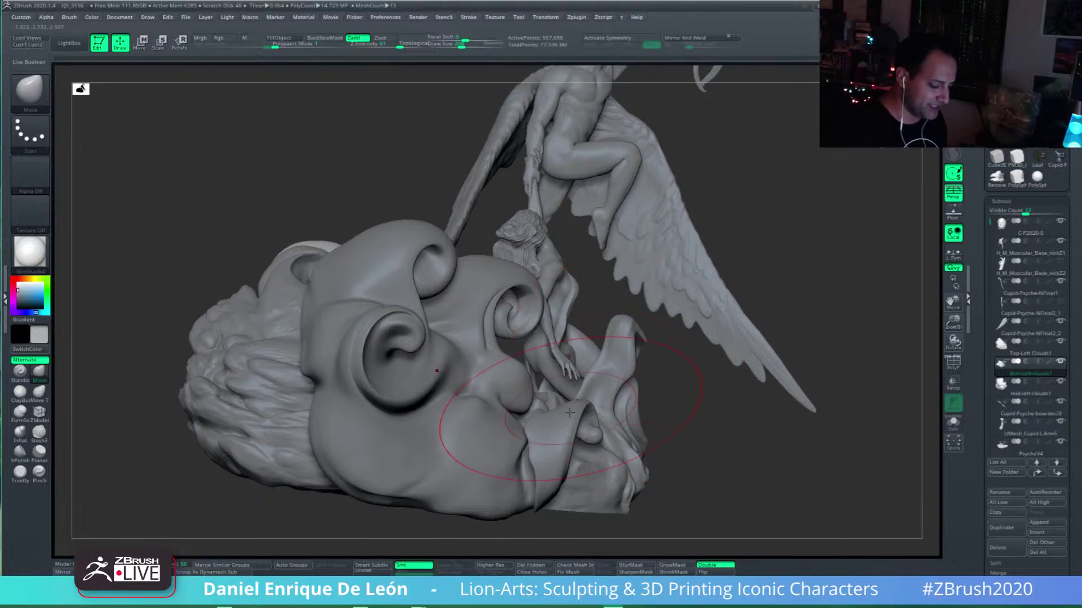
mouse_move(554, 428)
right_mouse_down()
mouse_move(549, 411)
mouse_move(571, 381)
right_mouse_up()
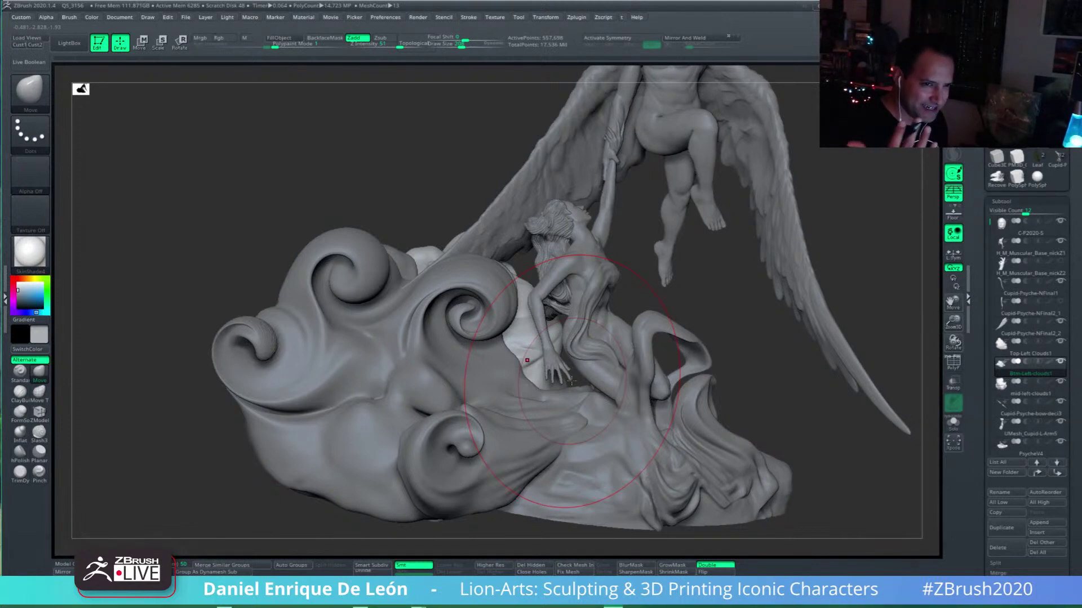
Step: Make the mid-left-clouds1 subtool active and inspect its scrolls and lower mass against Psyche and the base
right_click_drag(571, 382, 569, 393)
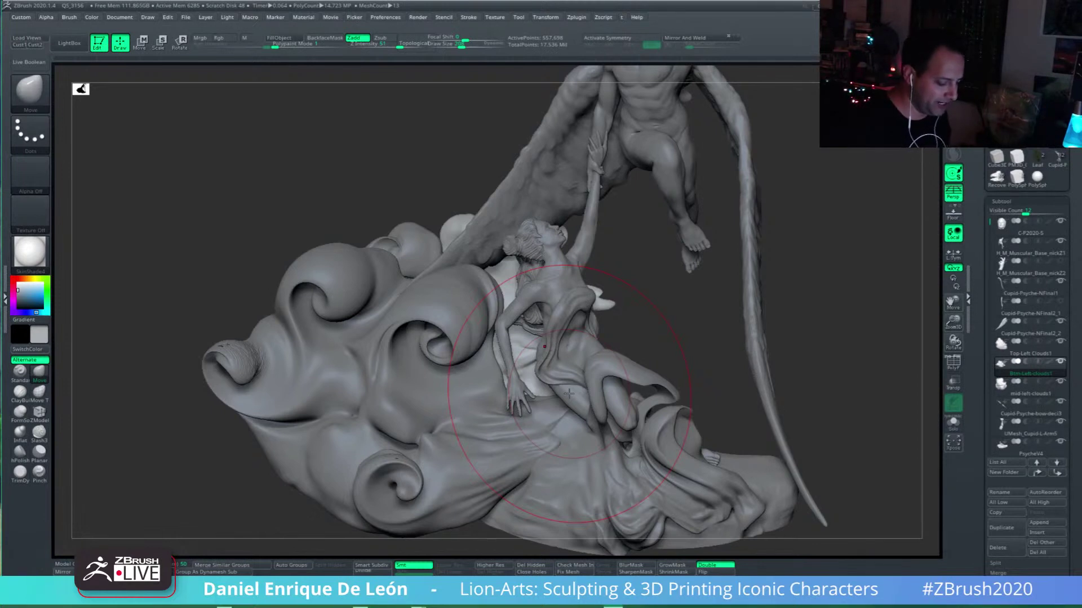
mouse_move(607, 386)
right_mouse_down()
mouse_move(696, 372)
mouse_move(663, 350)
mouse_move(683, 337)
mouse_move(668, 362)
right_mouse_up()
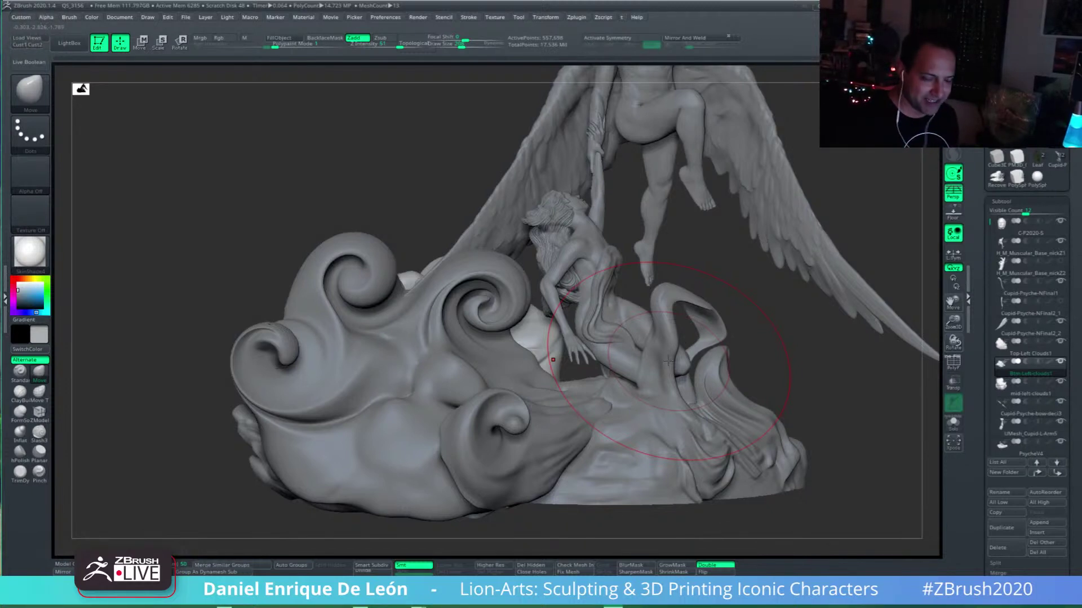
right_click_drag(668, 361, 654, 356, "alt")
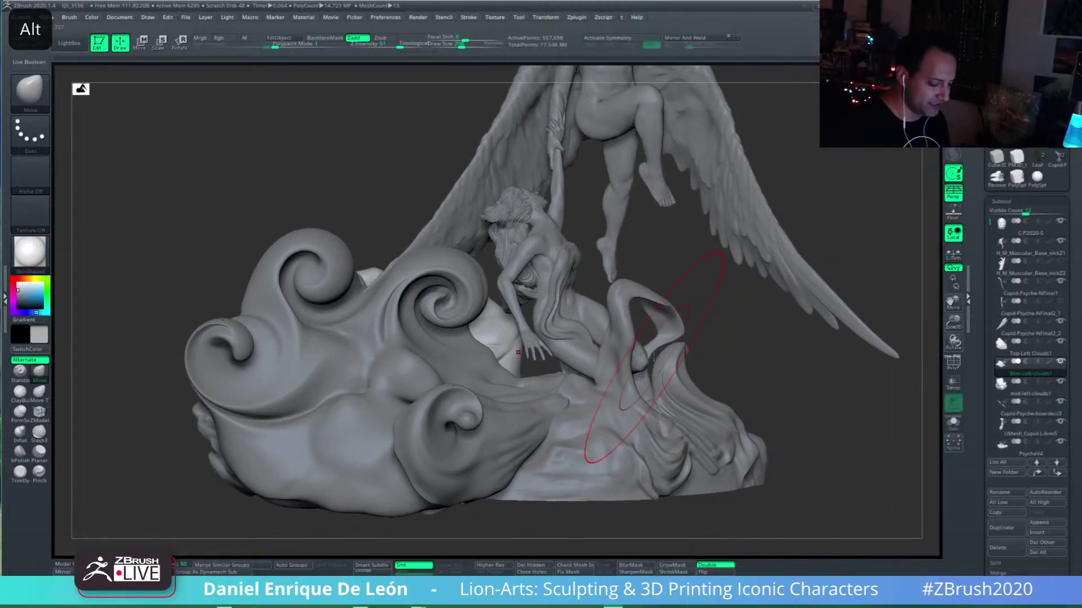
left_click(429, 517, "alt")
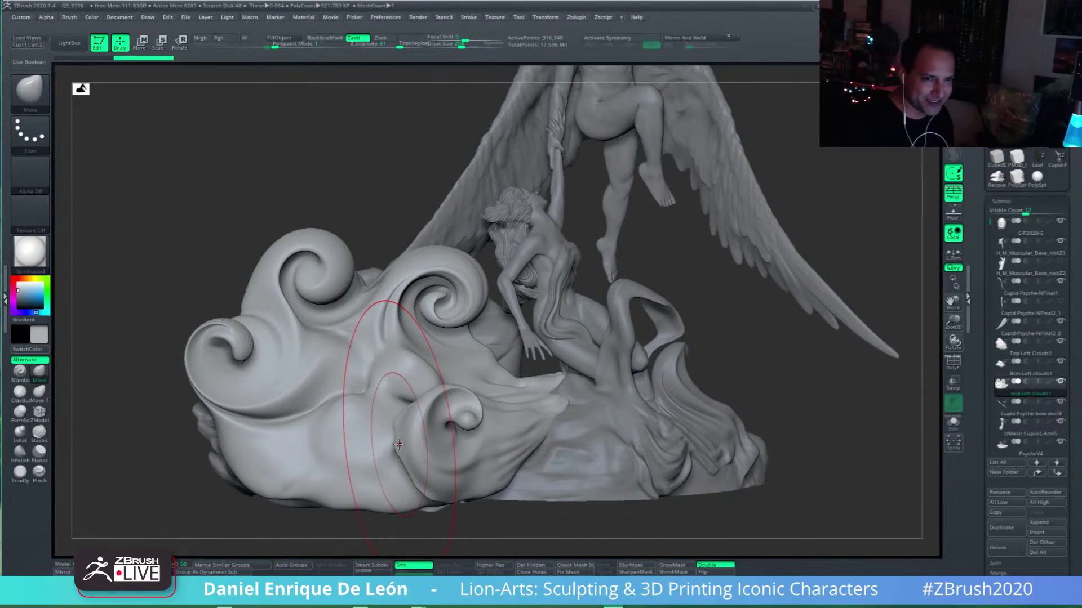
mouse_move(510, 411)
right_mouse_down("alt")
mouse_move(529, 368)
mouse_move(492, 359)
right_mouse_up("alt")
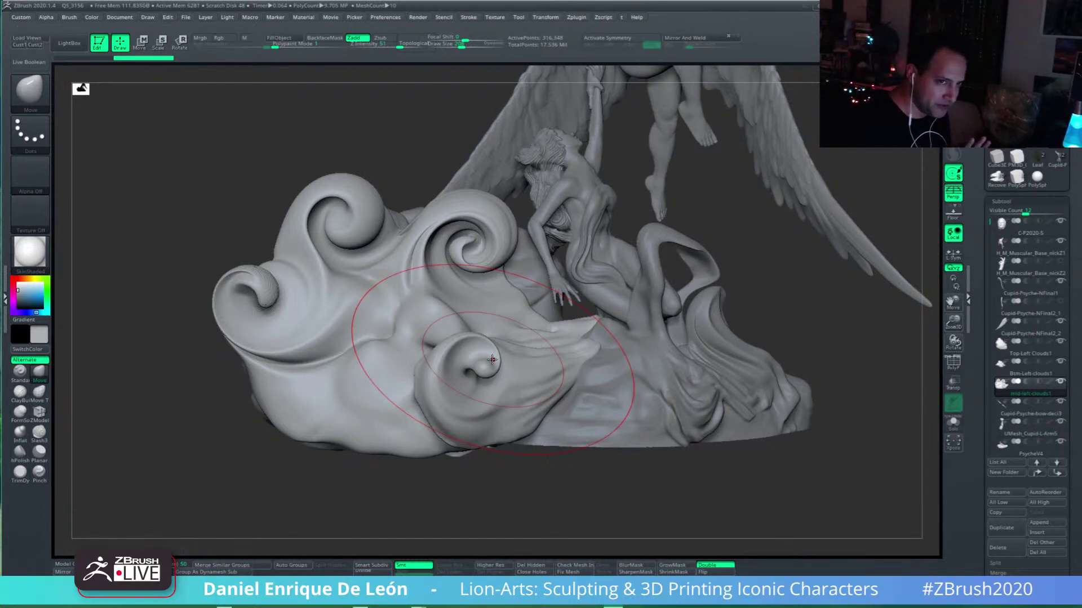
mouse_move(583, 388)
left_mouse_down("alt")
mouse_move(564, 400)
mouse_move(566, 367)
left_mouse_up("alt")
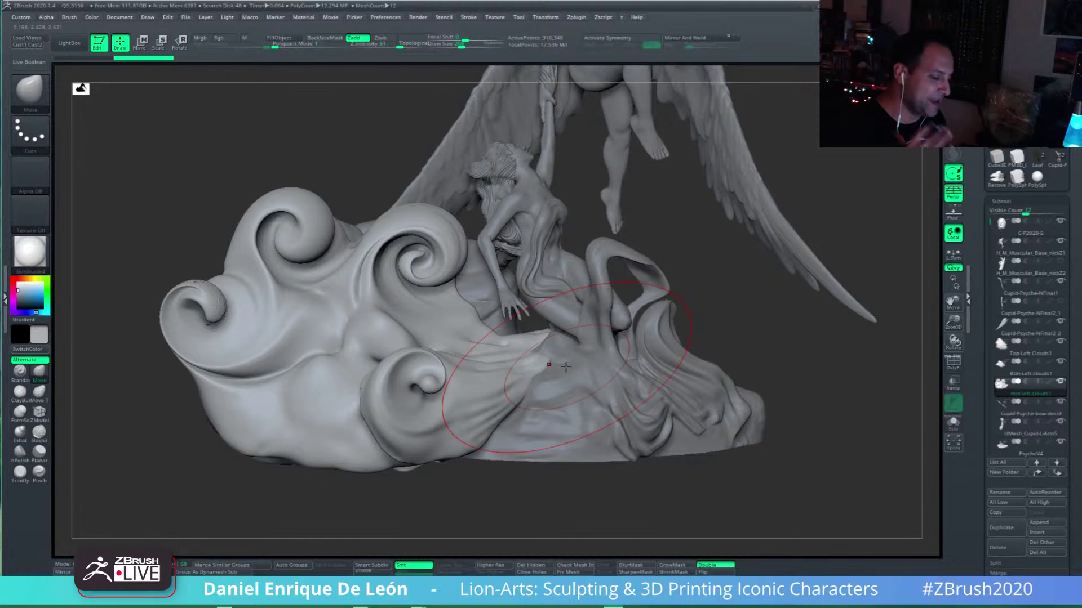
right_click_drag(565, 366, 509, 401, "alt")
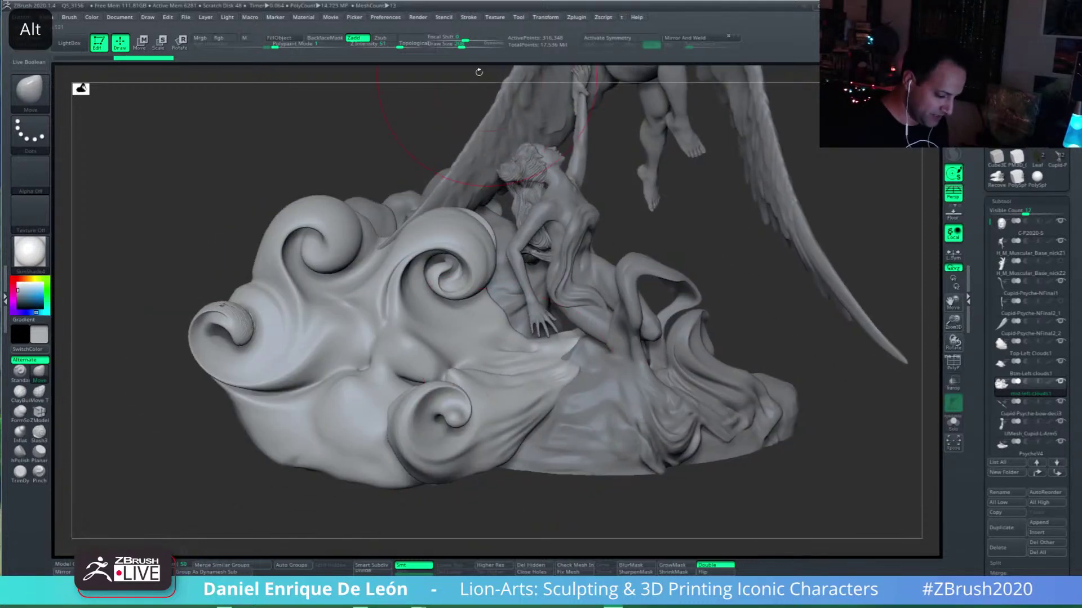
Step: Try swelling the broad lower mass of mid-left-clouds1 with a large Inflat brush
left_click_drag(462, 44, 454, 44)
right_click_drag(366, 392, 378, 391, "alt")
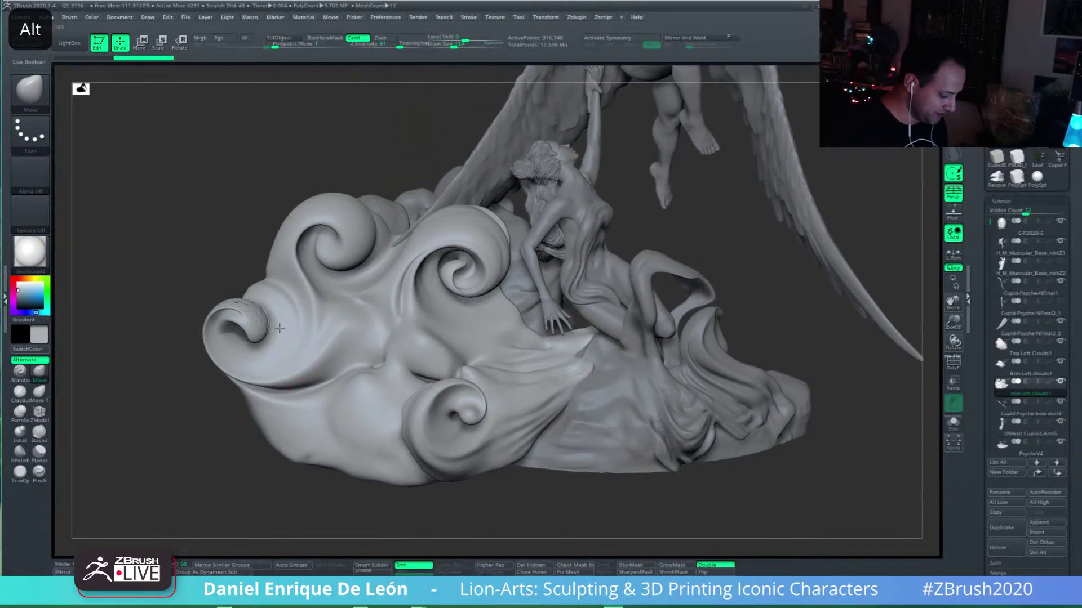
mouse_move(532, 367)
right_mouse_down()
mouse_move(549, 382)
mouse_move(505, 381)
mouse_move(496, 361)
right_mouse_up()
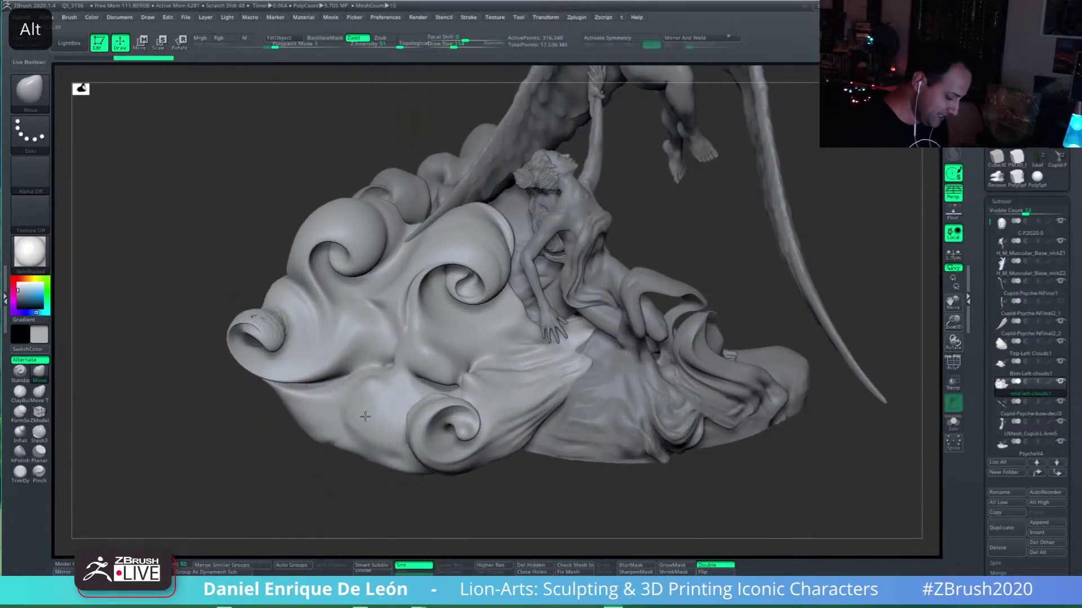
mouse_move(366, 411)
right_mouse_down()
mouse_move(423, 398)
mouse_move(397, 394)
mouse_move(379, 362)
mouse_move(387, 369)
right_mouse_up()
left_click(39, 471)
left_click_drag(386, 369, 379, 377)
right_click_drag(403, 351, 364, 358)
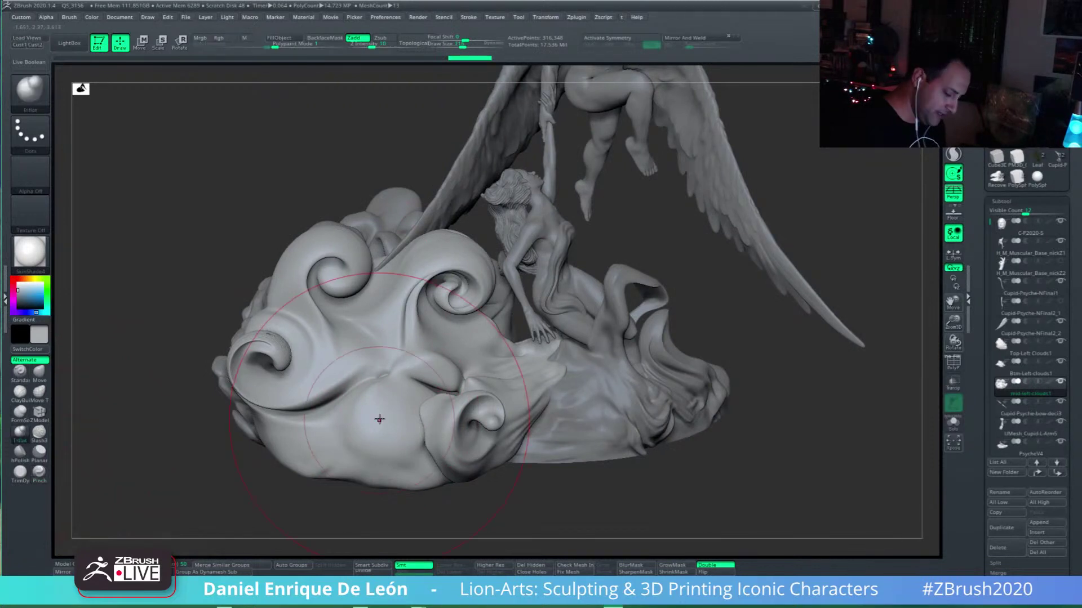
key("ctrl+z")
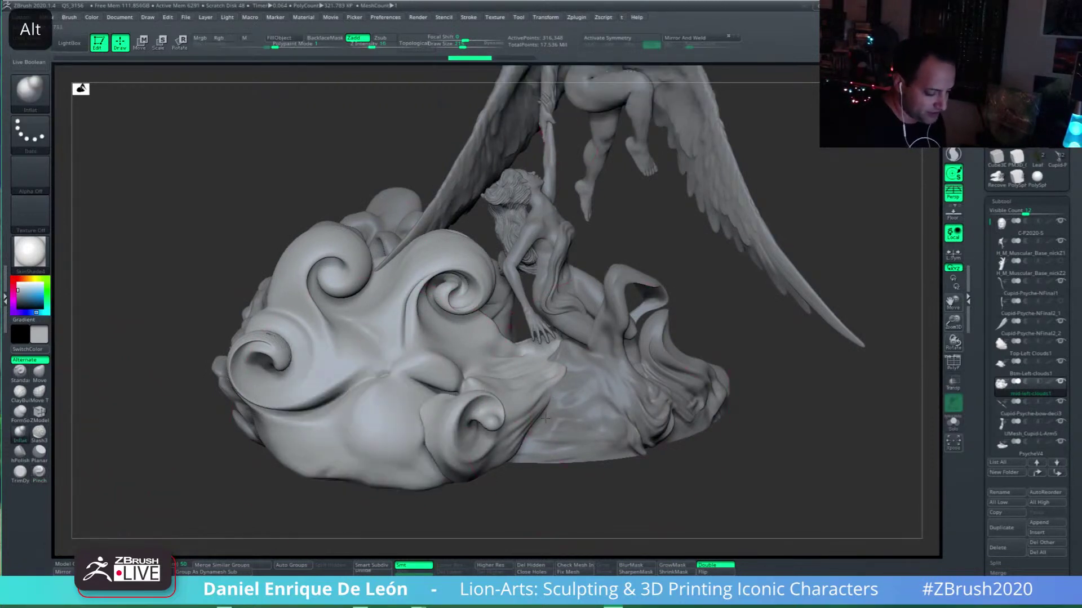
Step: Reselect mid-left-clouds1 and reduce the Inflat brush's draw size to 51, undoing the test stroke beside the lower scroll
right_click_drag(610, 388, 546, 401, "alt")
left_click(550, 414, "alt")
key("bracketleft")
right_click_drag(479, 266, 491, 240, "alt")
left_click(433, 425, "alt")
key("bracketleft")
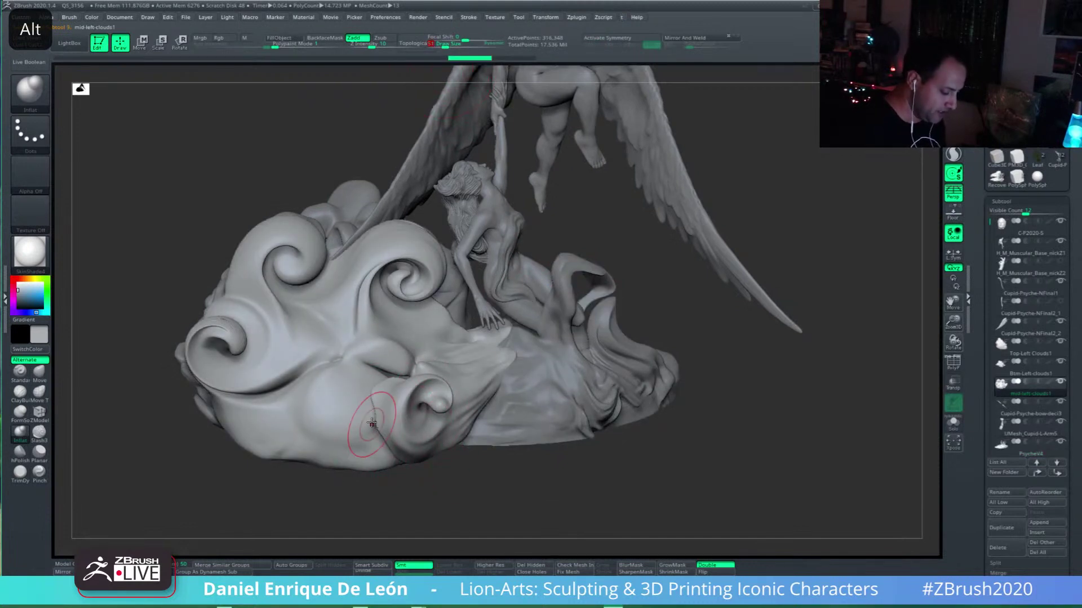
key("ctrl+z")
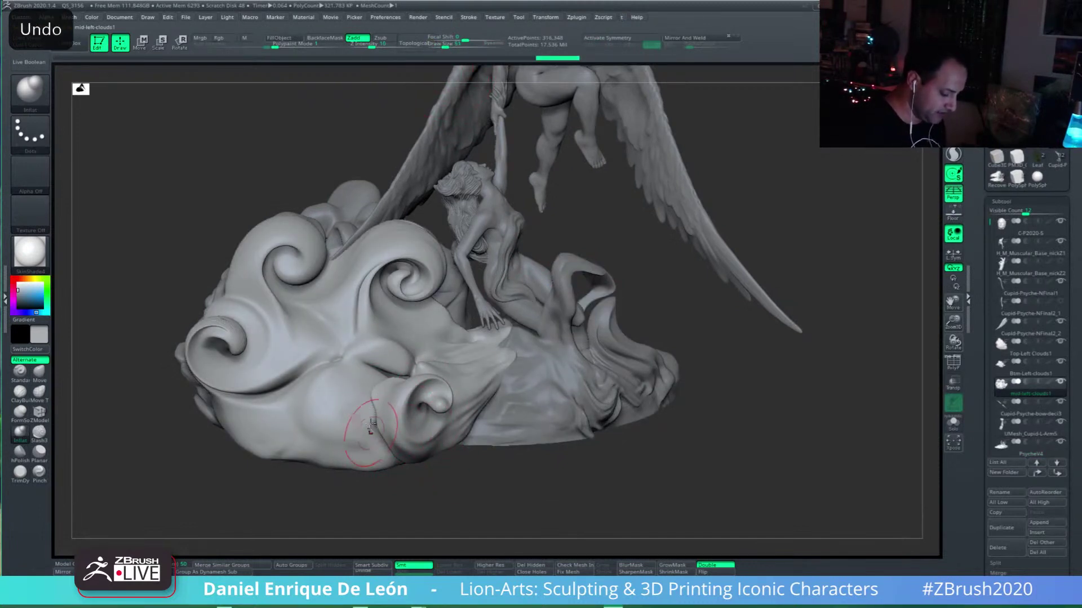
Step: Inflate a rounded puff at the outer bottom corner of mid-left-clouds1, smoothing the surface beside the lower scroll
mouse_move(370, 416)
right_mouse_down()
mouse_move(393, 442)
mouse_move(381, 396)
right_mouse_up()
key("shift")
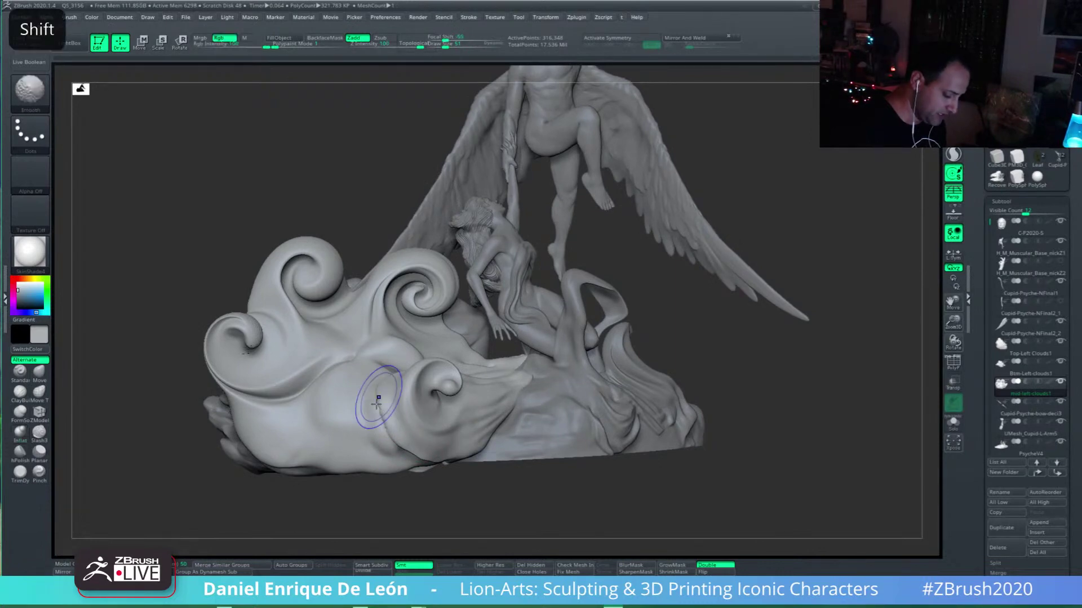
mouse_move(403, 430)
right_mouse_down()
mouse_move(395, 420)
mouse_move(428, 379)
right_mouse_up()
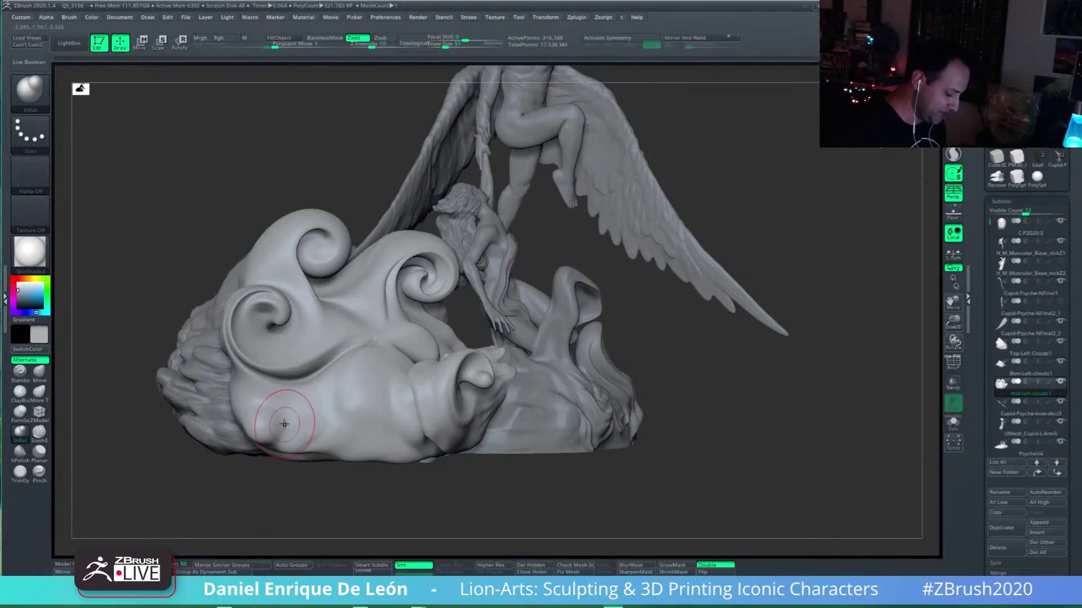
right_click_drag(273, 422, 254, 426)
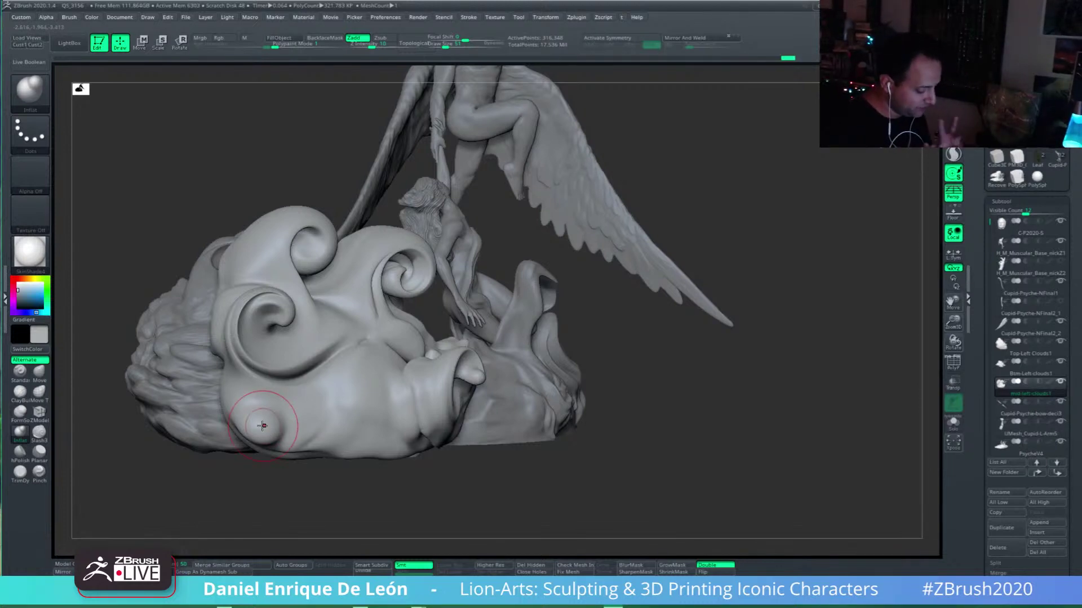
right_click_drag(394, 366, 433, 330)
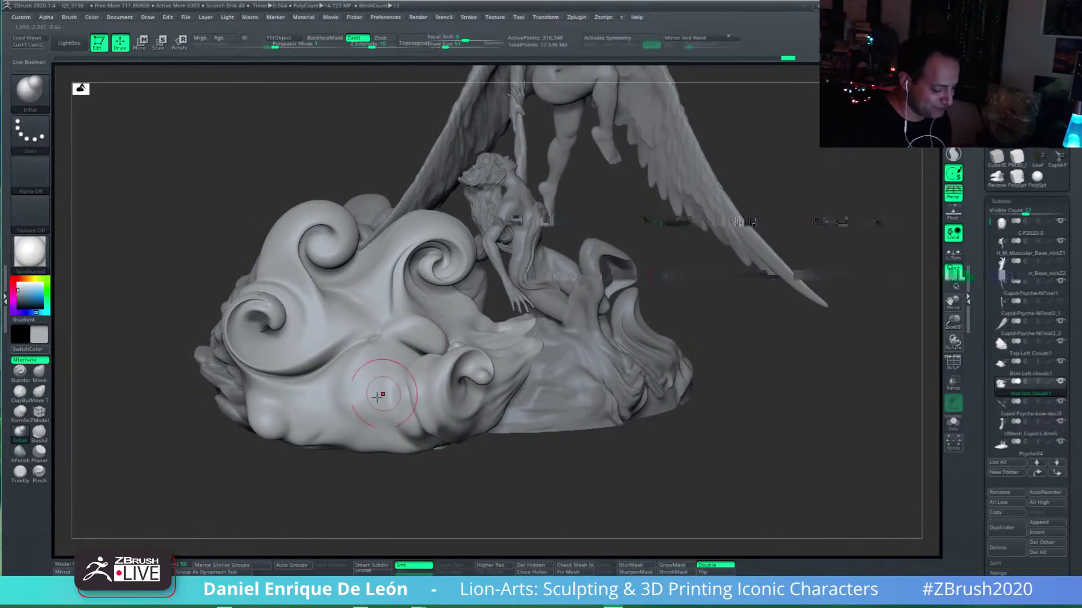
right_click_drag(347, 428, 268, 414)
left_click_drag(267, 415, 291, 433)
Step: Inflate more overlapping puffs between the corner puff and the lower scroll, smoothing the creases where they meet
right_click_drag(430, 411, 582, 385, "alt")
right_click_drag(435, 392, 486, 480, "shift")
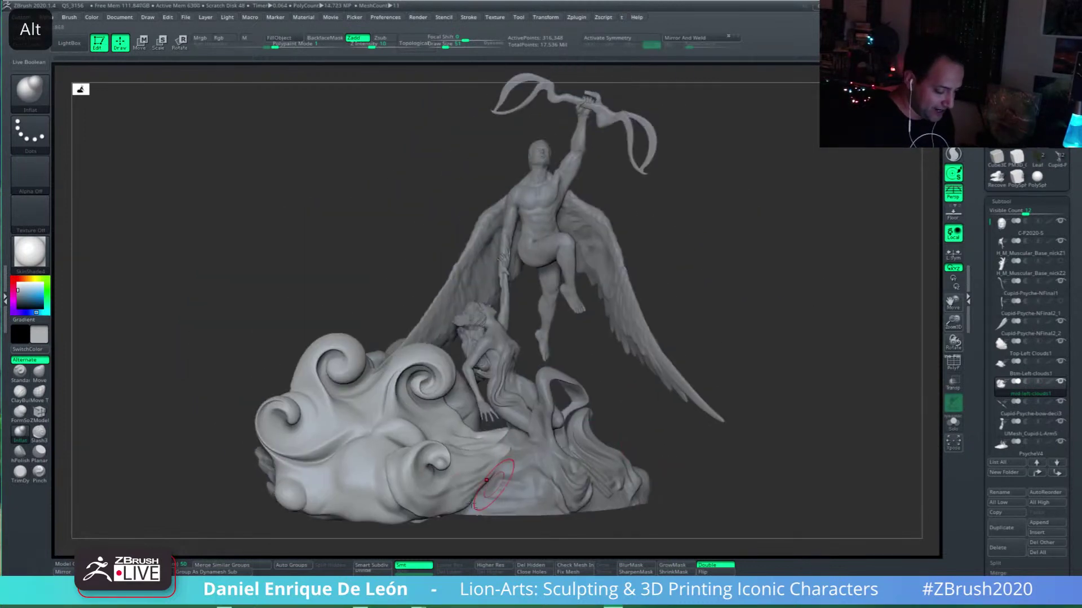
right_click_drag(336, 455, 343, 445, "alt")
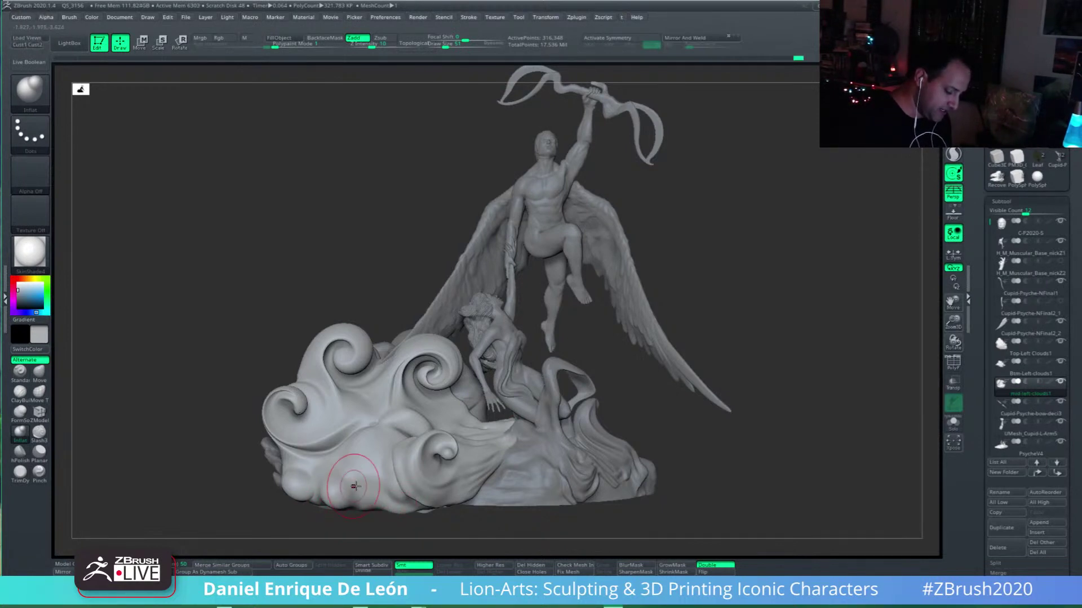
mouse_move(355, 485)
right_mouse_down()
mouse_move(376, 492)
mouse_move(366, 459)
right_mouse_up()
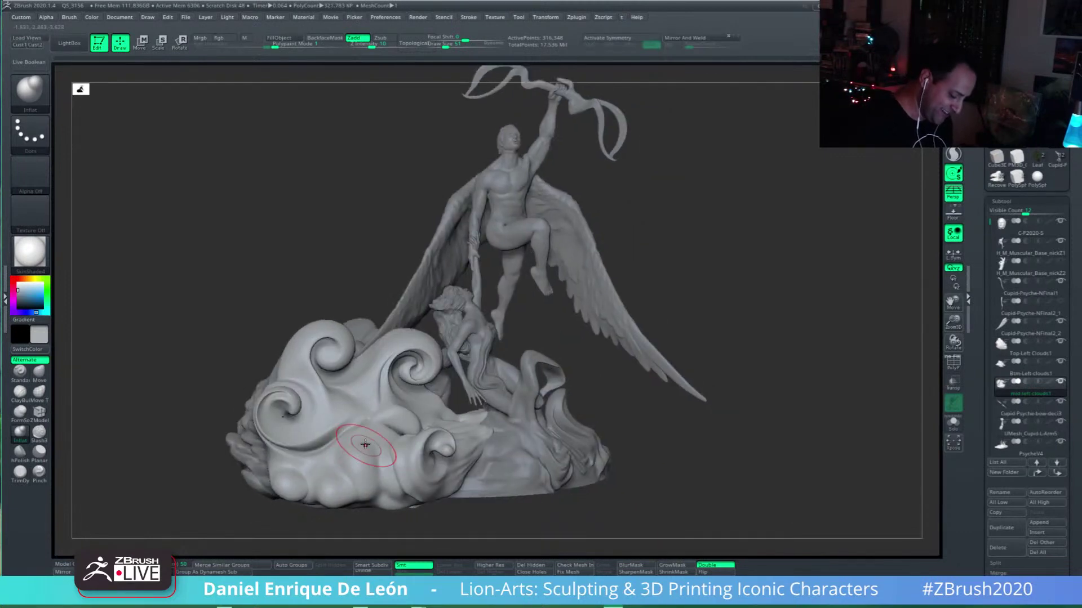
left_click_drag(369, 454, 355, 462)
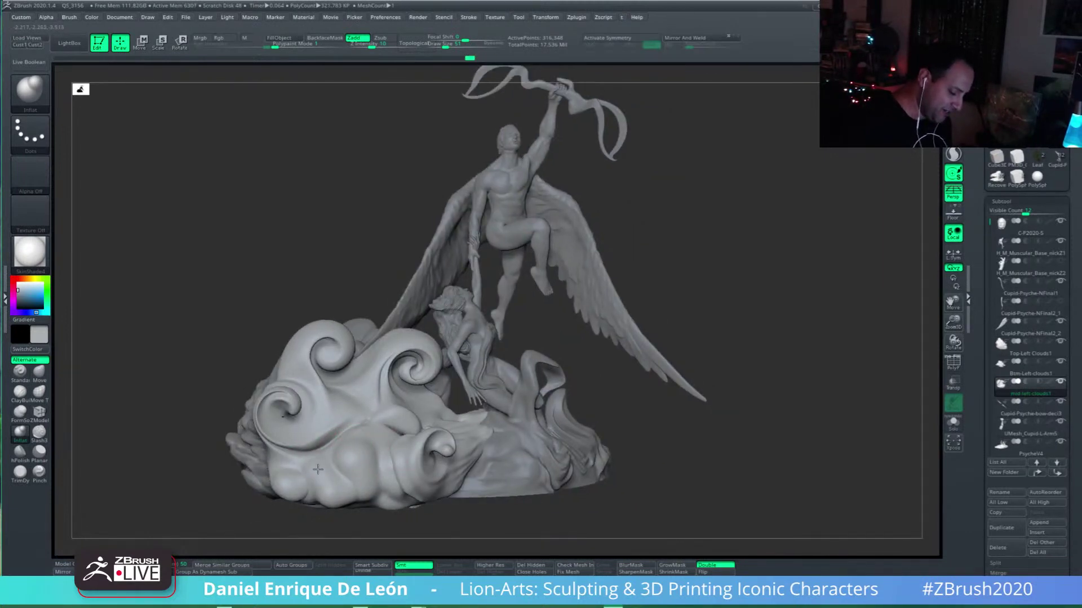
key("alt")
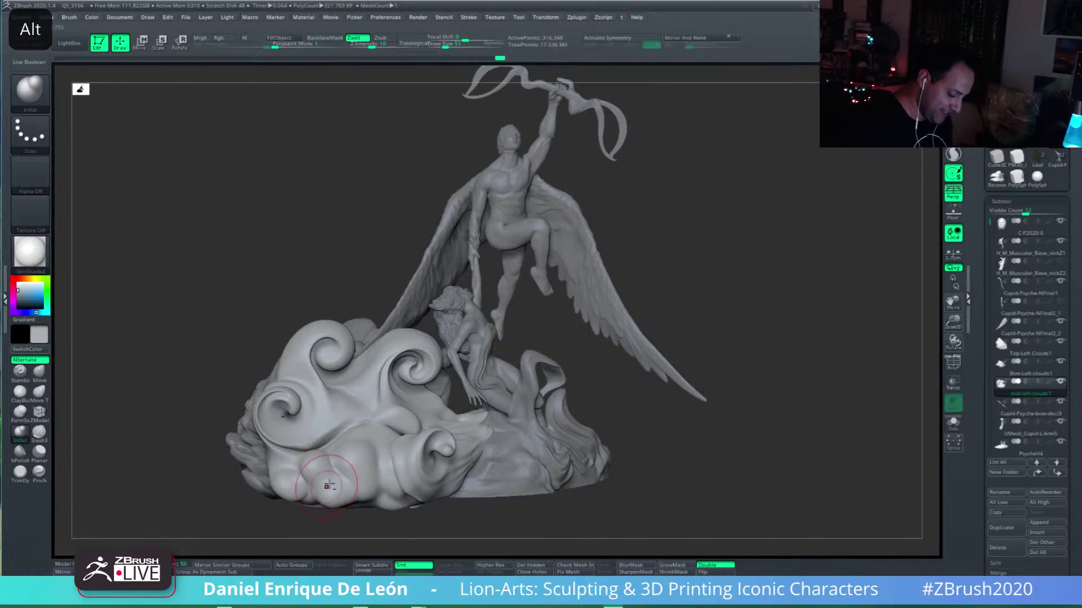
right_click_drag(329, 485, 349, 479)
key("shift")
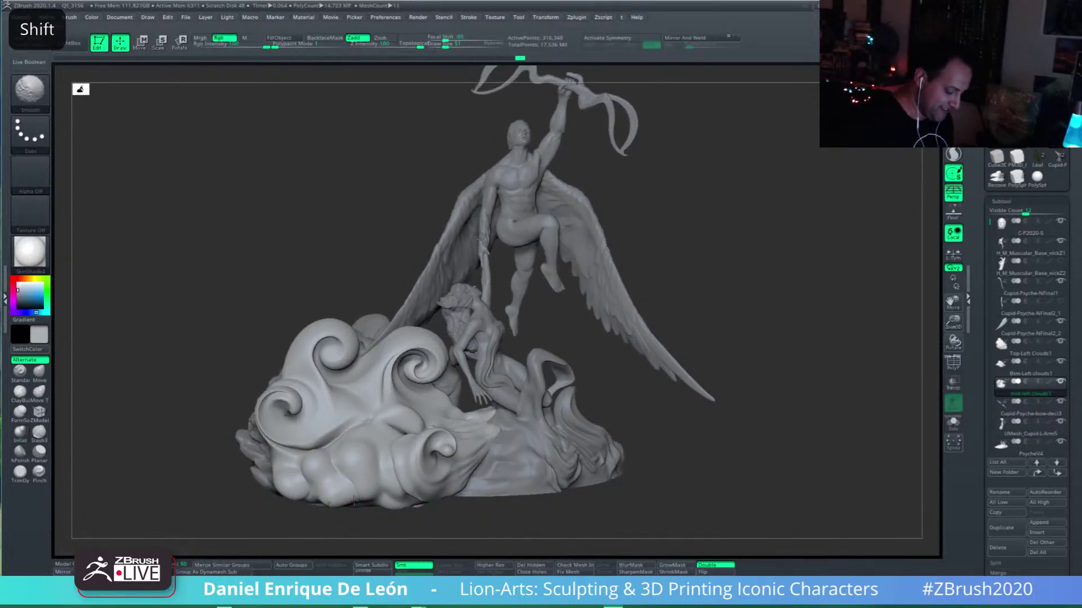
mouse_move(353, 500)
left_mouse_down("shift")
mouse_move(332, 500)
mouse_move(343, 503)
left_mouse_up("shift")
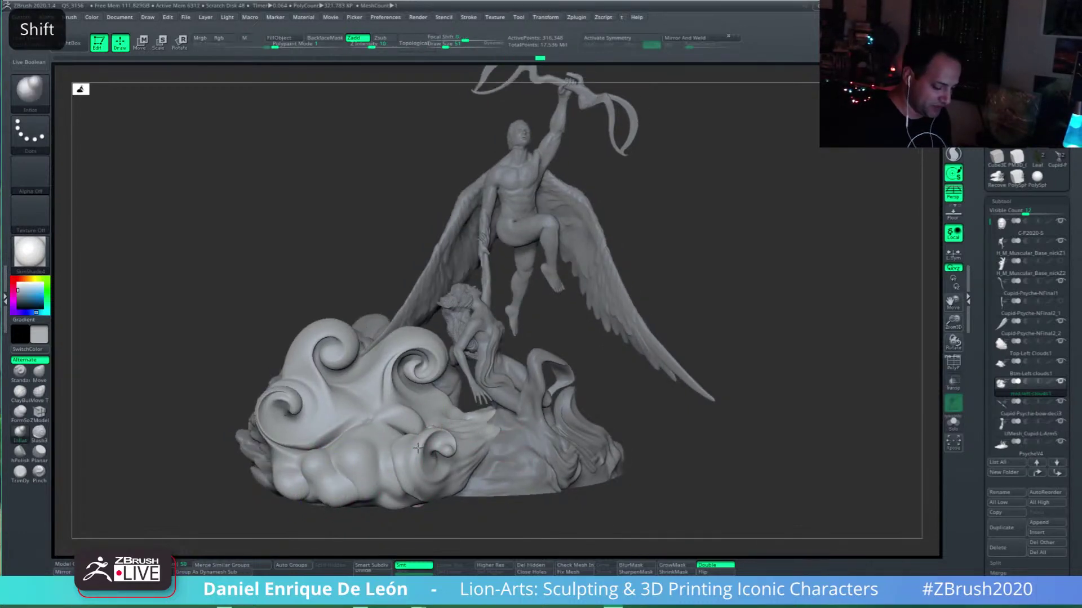
Step: Refine the outer edge of mid-left-clouds1 beside the rough rear cloud with the Standard brush, smoothing it up toward the scroll
mouse_move(418, 448)
right_mouse_down()
mouse_move(597, 453)
mouse_move(471, 445)
right_mouse_up()
mouse_move(541, 442)
right_mouse_down()
mouse_move(460, 438)
mouse_move(500, 453)
right_mouse_up()
right_click_drag(406, 437, 491, 430, "shift")
right_click_drag(379, 451, 497, 425, "alt")
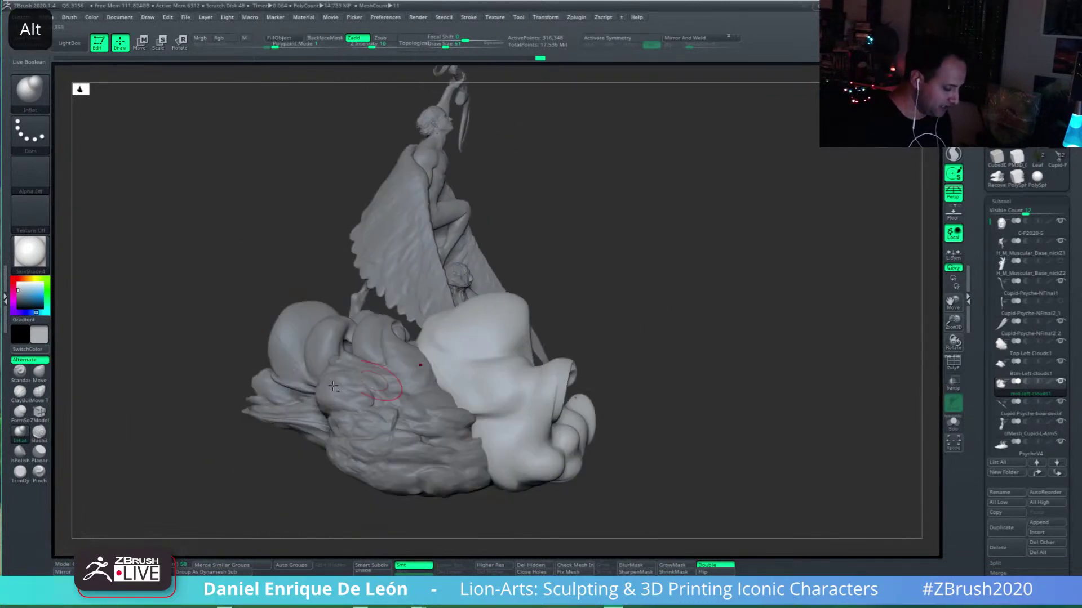
left_click(21, 371)
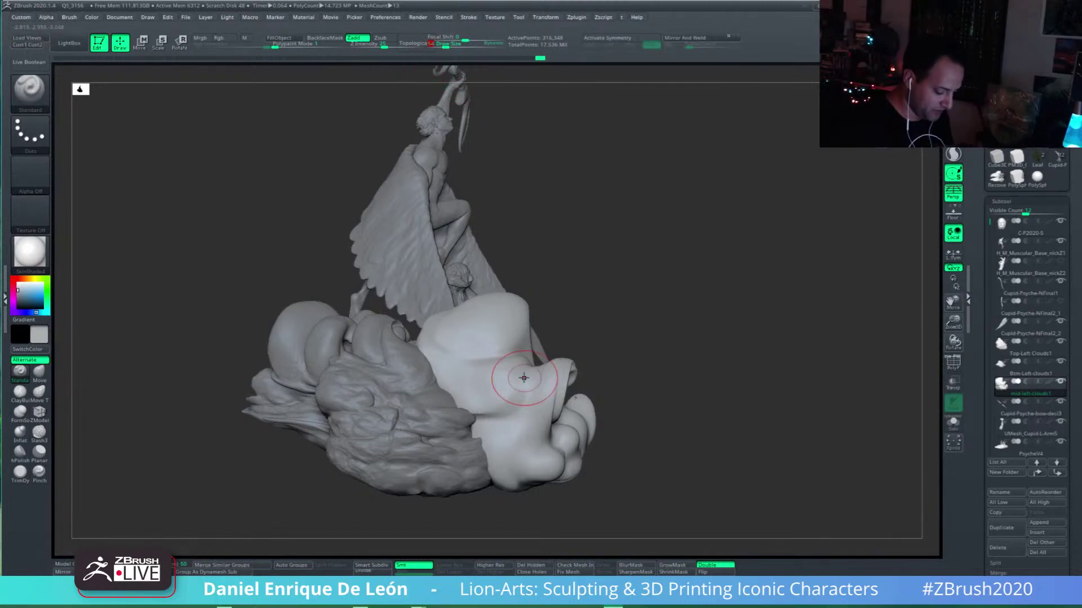
mouse_move(492, 400)
right_mouse_down()
mouse_move(473, 401)
mouse_move(500, 421)
mouse_move(483, 439)
right_mouse_up()
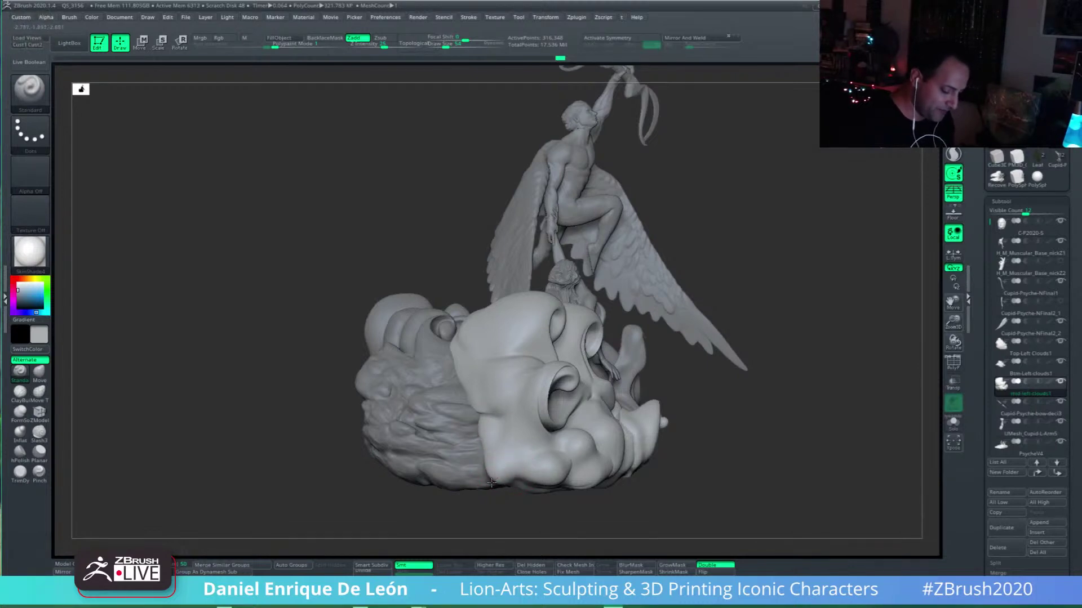
left_click_drag(491, 483, 499, 471)
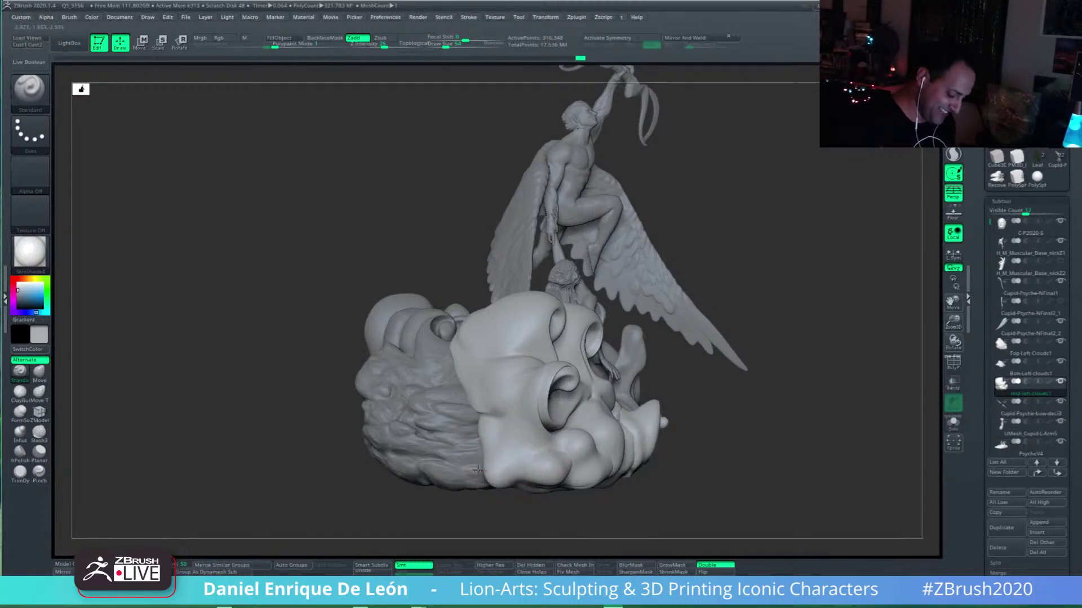
mouse_move(511, 466)
left_mouse_down("shift")
mouse_move(553, 474)
mouse_move(514, 480)
left_mouse_up("shift")
mouse_move(502, 435)
left_mouse_down("shift")
mouse_move(488, 393)
mouse_move(507, 388)
left_mouse_up("shift")
mouse_move(508, 388)
right_mouse_down()
mouse_move(544, 367)
mouse_move(564, 431)
mouse_move(594, 441)
mouse_move(500, 399)
right_mouse_up()
mouse_move(640, 399)
right_mouse_down("shift")
mouse_move(693, 436)
mouse_move(643, 445)
mouse_move(612, 475)
mouse_move(616, 448)
right_mouse_up("shift")
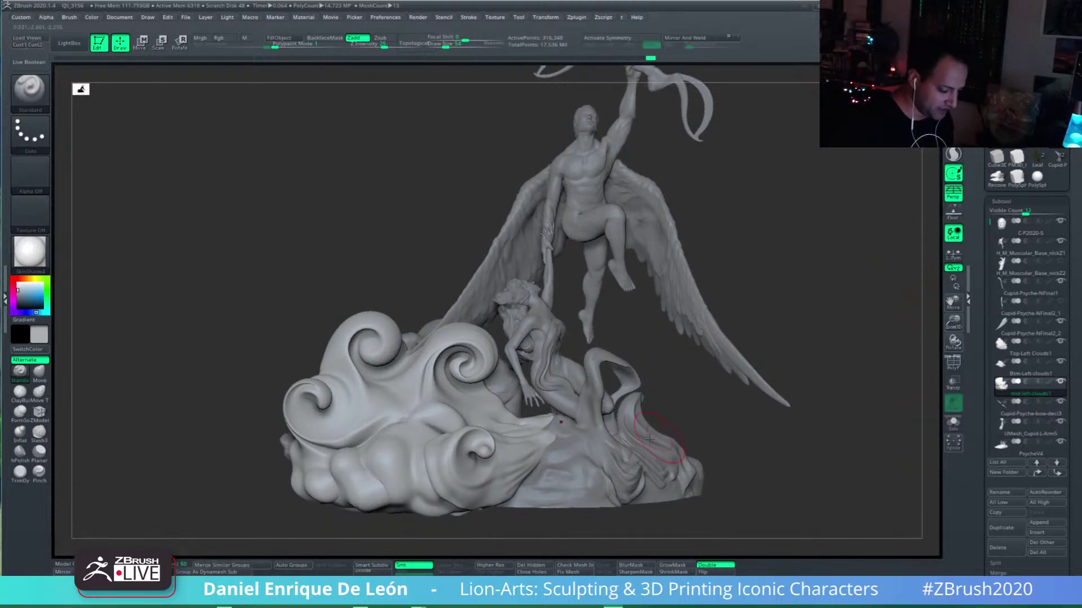
Step: Switch to the recovered lion-and-clouds tool and frame the whole sculpture from the front to examine its cloud forms
right_click_drag(779, 280, 689, 401, "alt")
right_click_drag(699, 461, 723, 389, "alt")
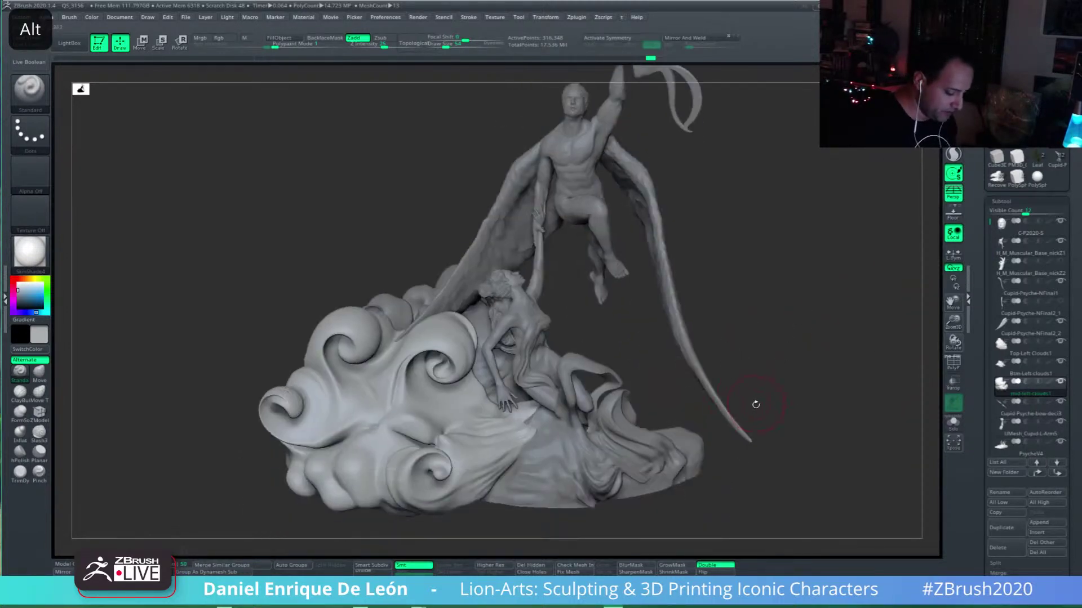
right_click_drag(850, 366, 794, 430, "shift")
mouse_move(768, 371)
right_mouse_down("alt")
mouse_move(756, 397)
mouse_move(778, 375)
mouse_move(737, 374)
right_mouse_up("alt")
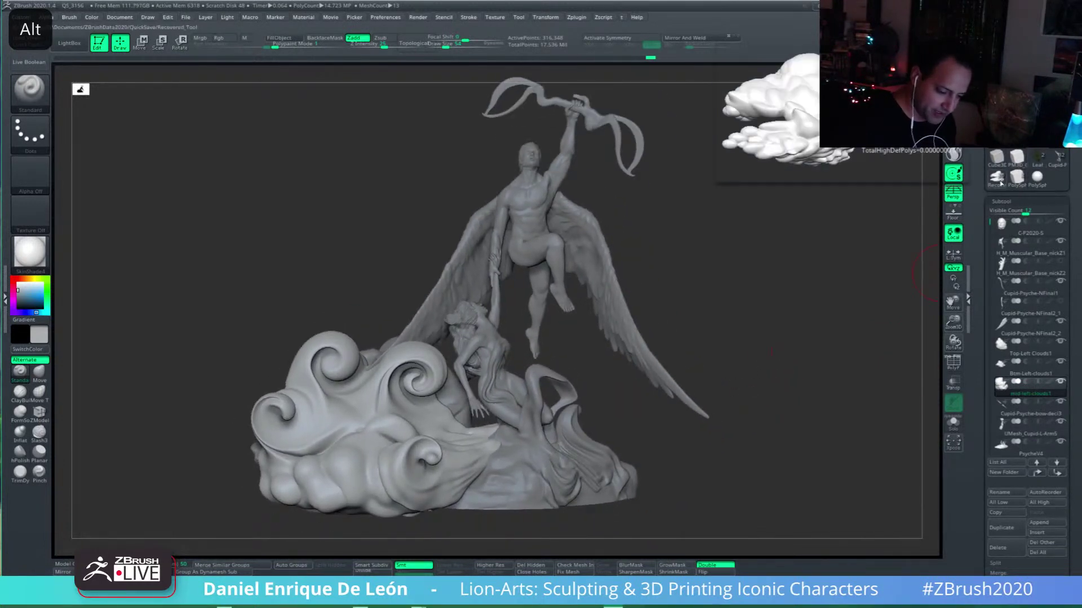
left_click(997, 179)
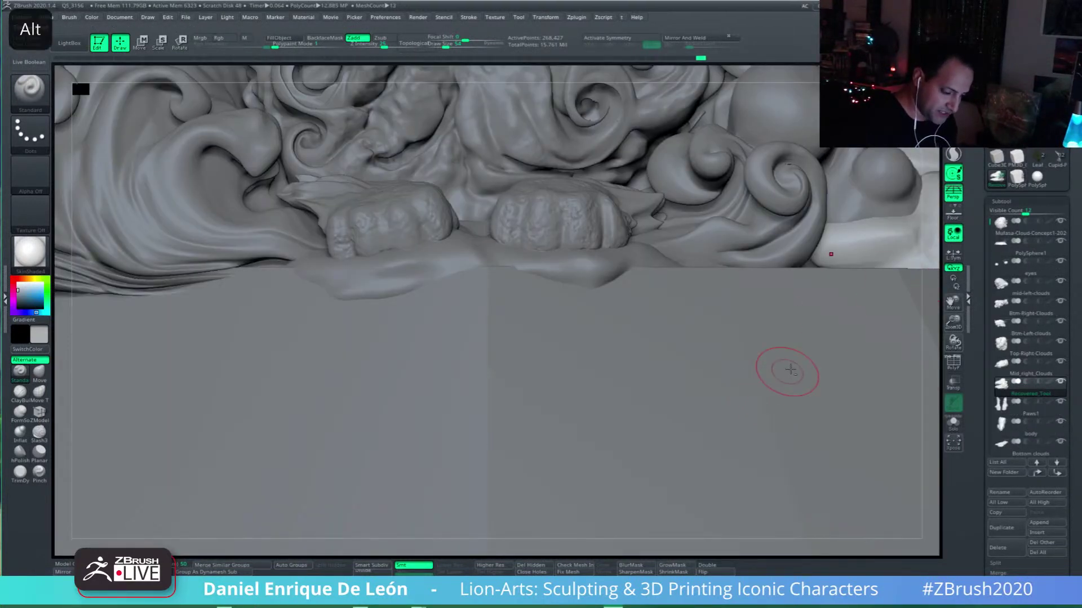
right_click_drag(768, 329, 836, 299, "alt")
mouse_move(729, 389)
right_mouse_down("alt")
mouse_move(712, 373)
mouse_move(757, 329)
right_mouse_up("alt")
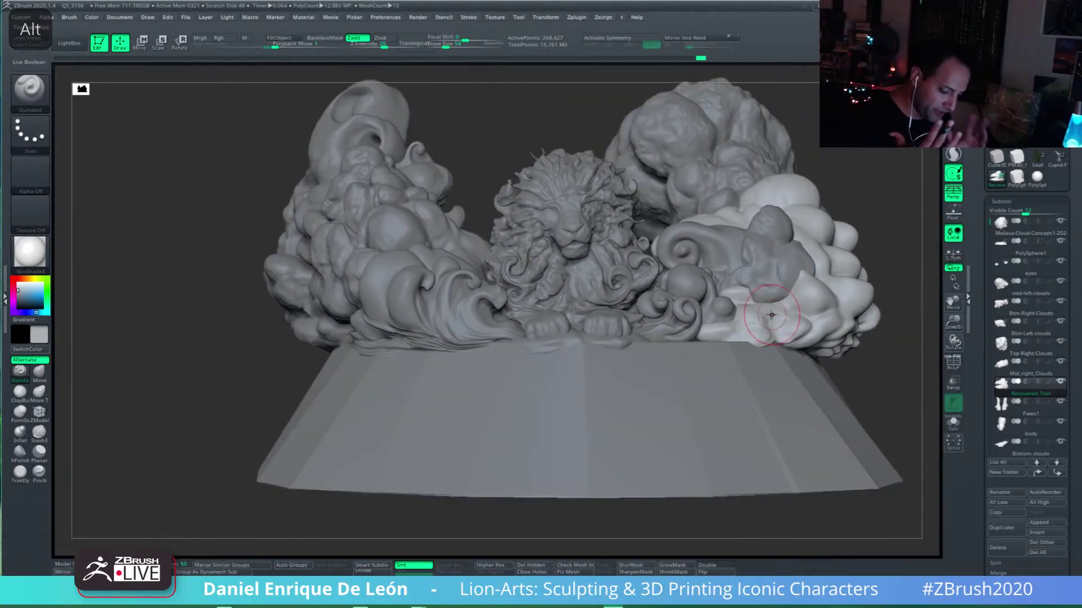
right_click_drag(718, 341, 659, 367, "alt")
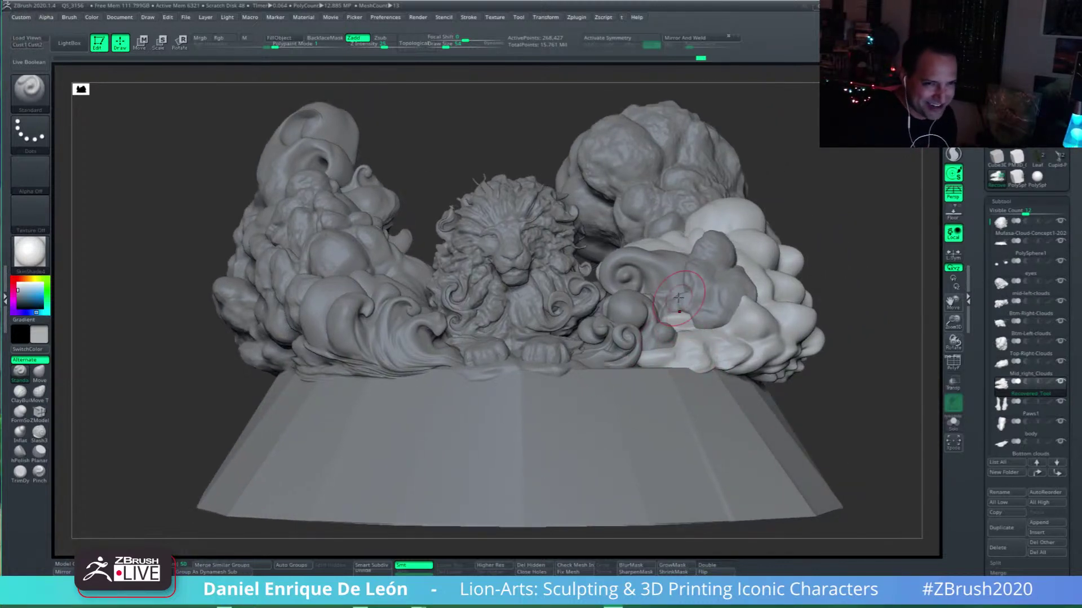
right_click_drag(638, 352, 622, 359)
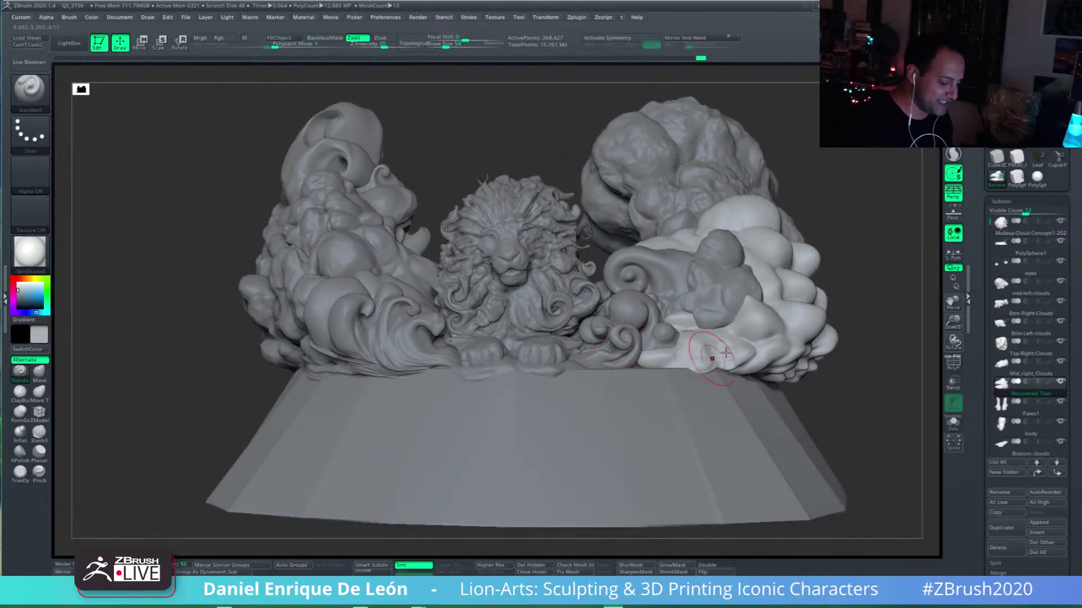
Step: Examine the lion's Btm-Left-clouds and mid-left-clouds subtools from the front, side and above, comparing their swirls and rounded puffs
left_click(394, 356, "alt")
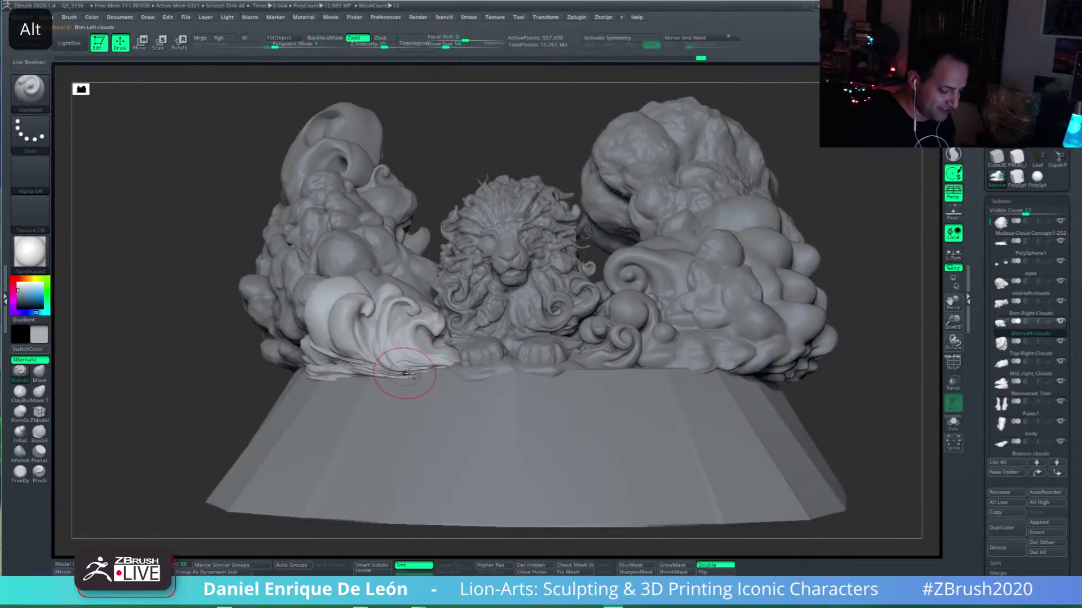
mouse_move(438, 365)
right_mouse_down()
mouse_move(489, 363)
mouse_move(460, 367)
mouse_move(513, 387)
right_mouse_up()
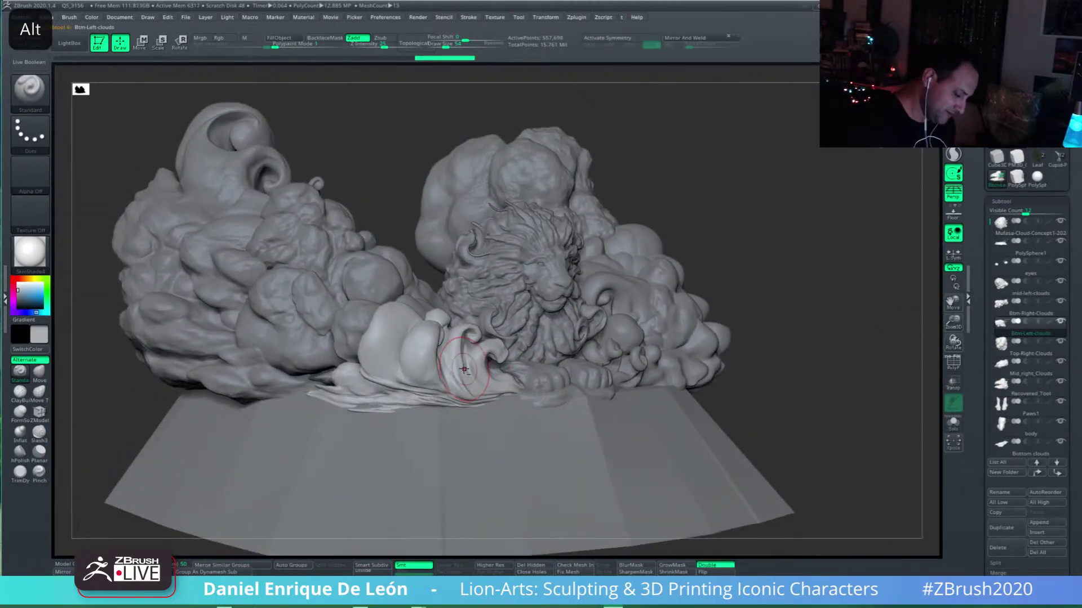
left_click(347, 341, "alt")
mouse_move(533, 343)
right_mouse_down()
mouse_move(517, 393)
mouse_move(528, 418)
mouse_move(523, 333)
mouse_move(519, 406)
mouse_move(551, 429)
mouse_move(611, 335)
mouse_move(647, 333)
right_mouse_up()
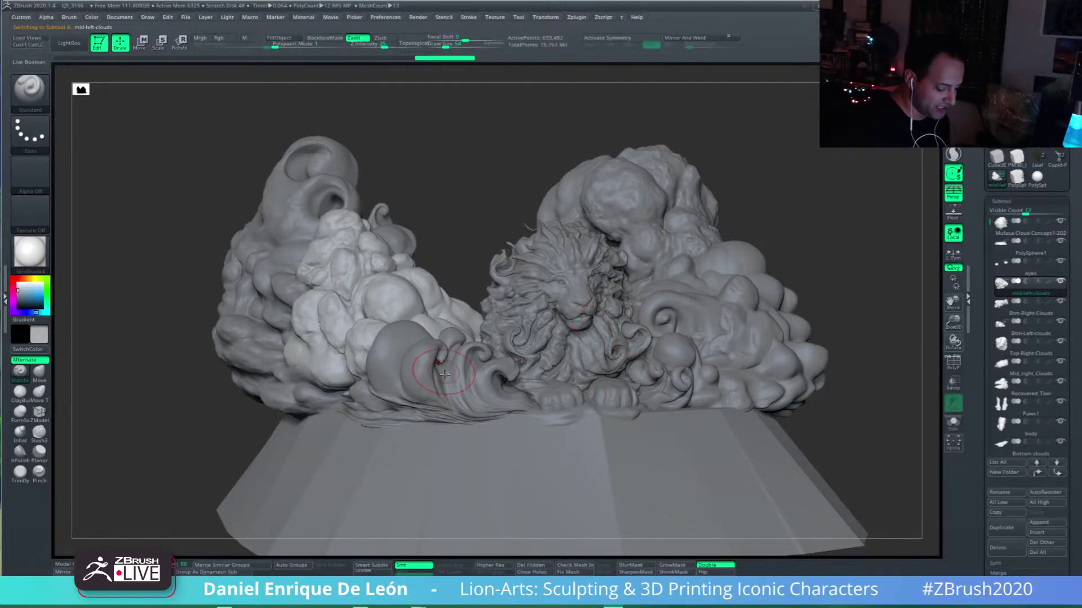
right_click_drag(442, 360, 423, 372)
left_click(467, 397, "alt")
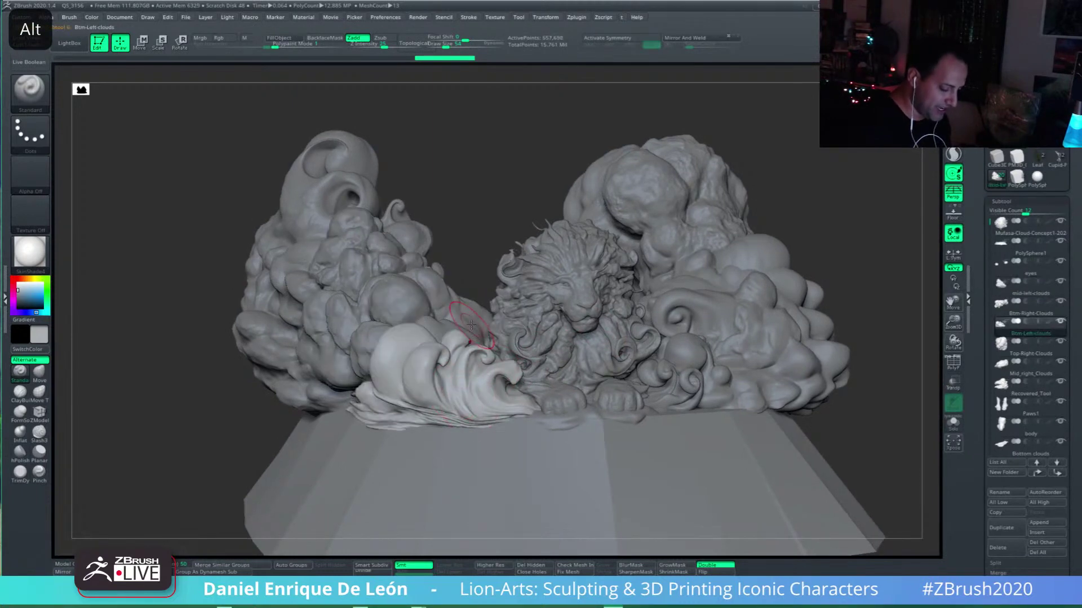
right_click_drag(484, 338, 521, 350)
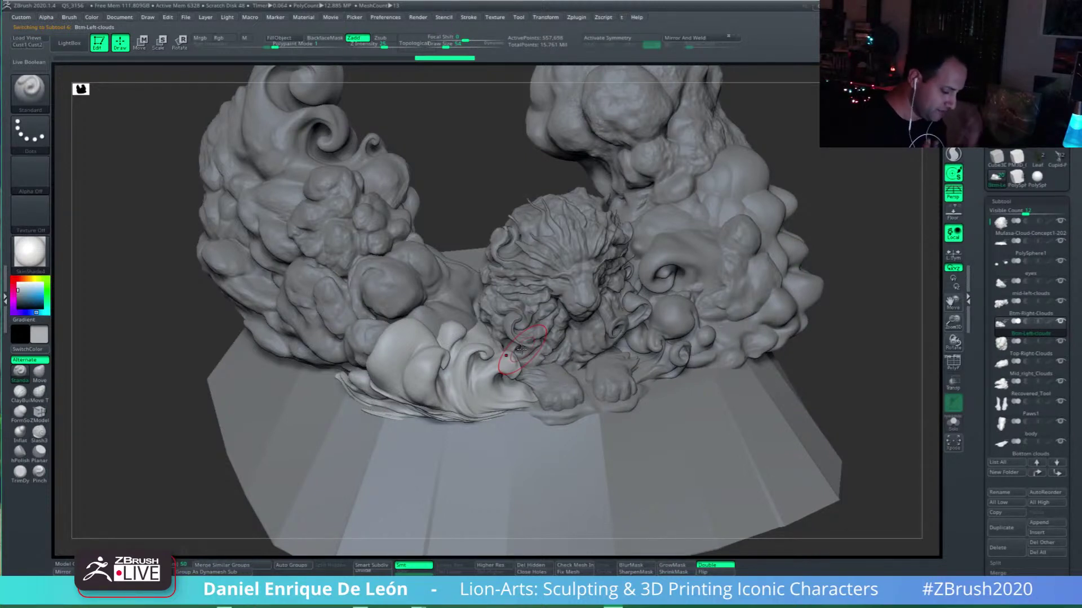
right_click_drag(468, 387, 507, 440)
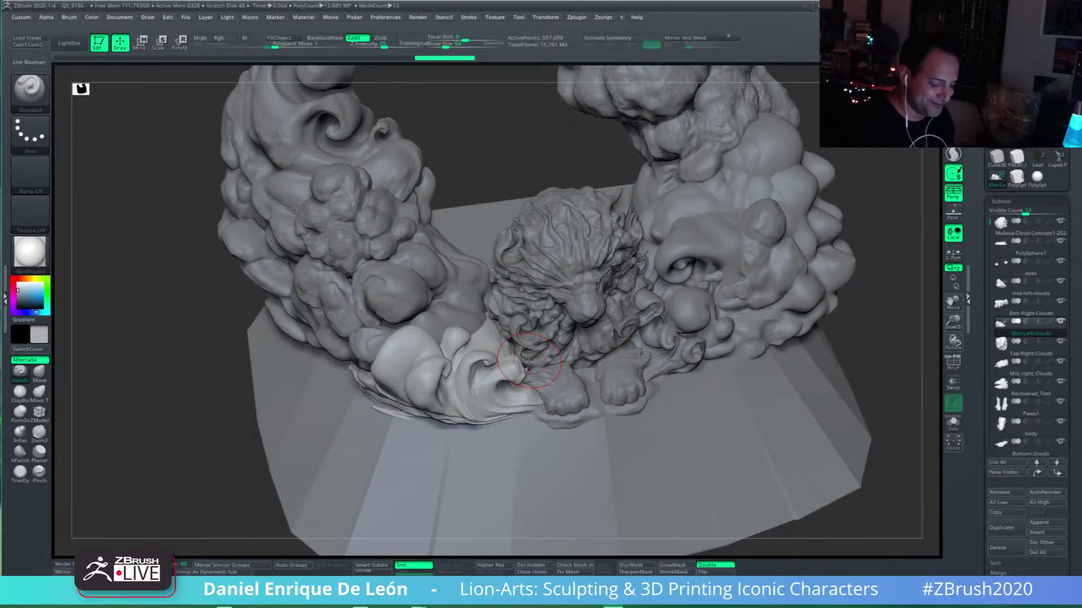
right_click_drag(528, 360, 488, 379)
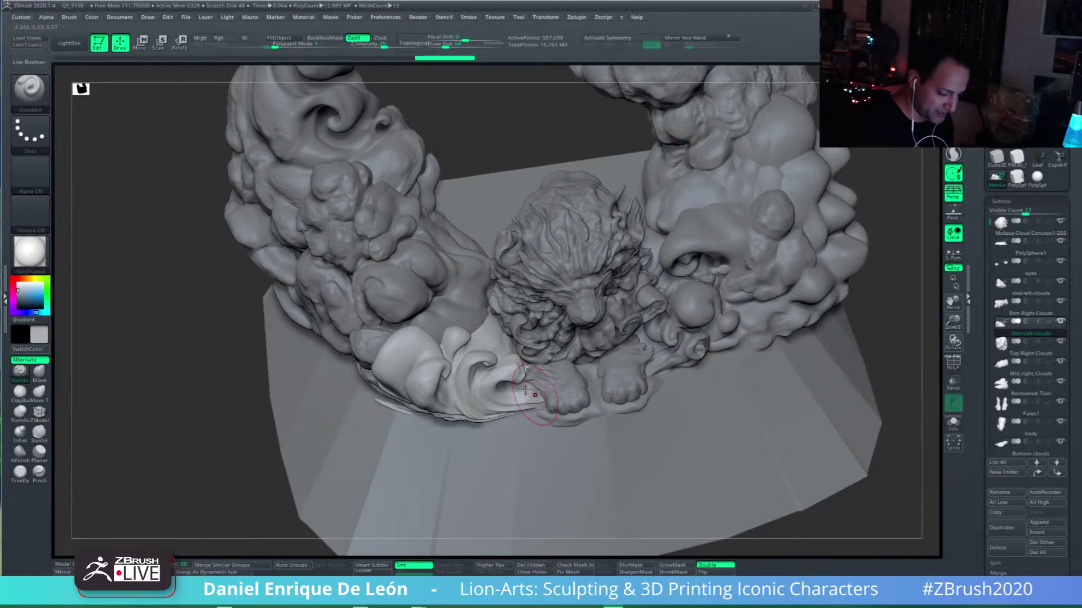
right_click_drag(851, 424, 752, 327)
Step: Make mid-left-clouds the active subtool of the lion-and-clouds tool, with the left cloud mass in view
left_click(395, 312, "alt")
mouse_move(600, 375)
right_mouse_down()
mouse_move(592, 335)
mouse_move(531, 327)
mouse_move(521, 375)
mouse_move(539, 369)
right_mouse_up()
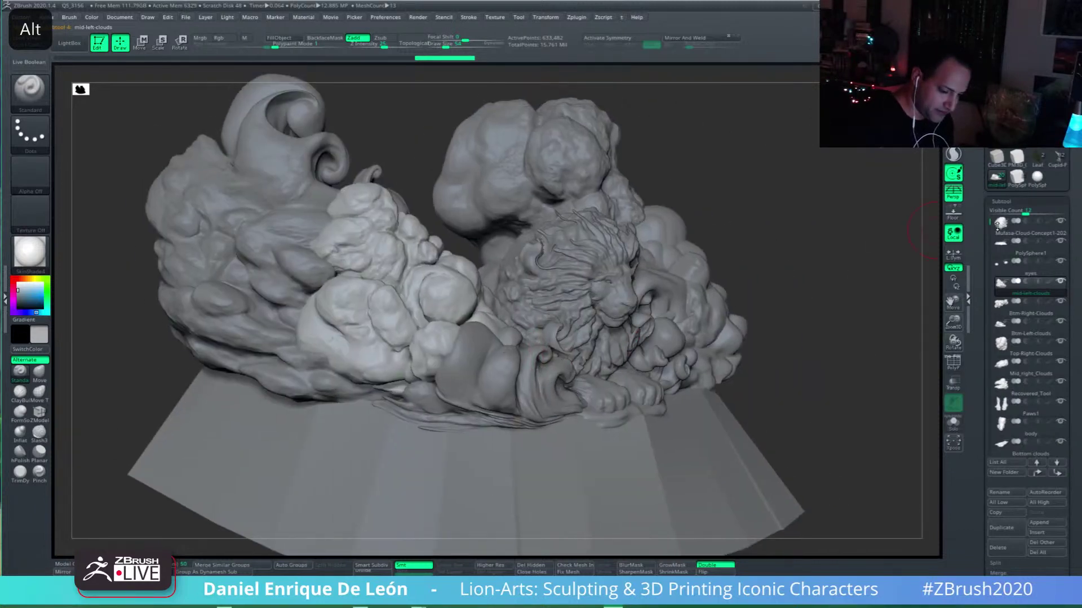
left_click(1056, 159)
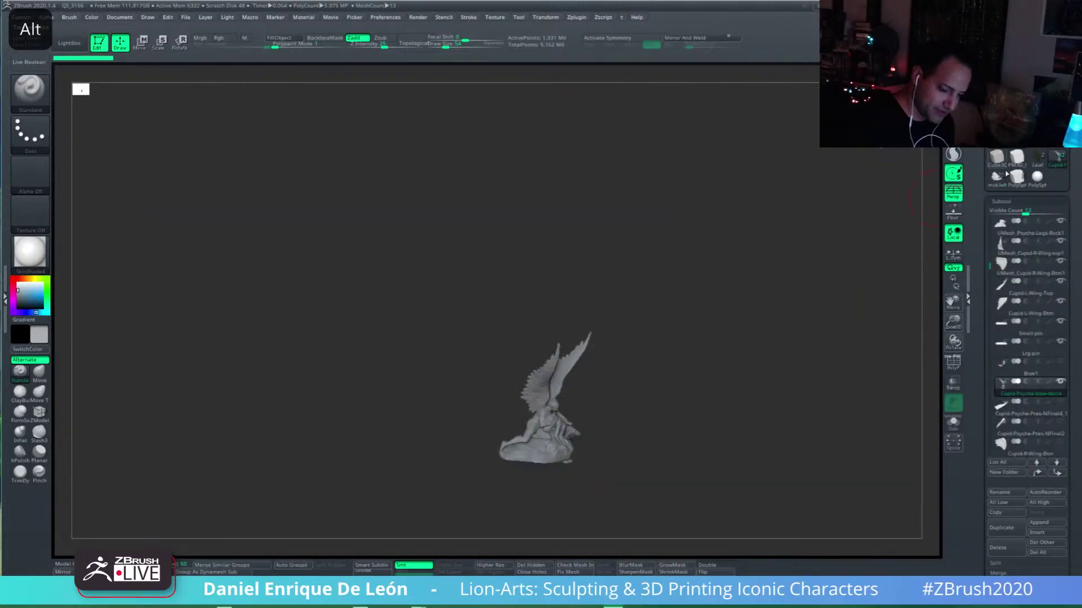
left_click(996, 176)
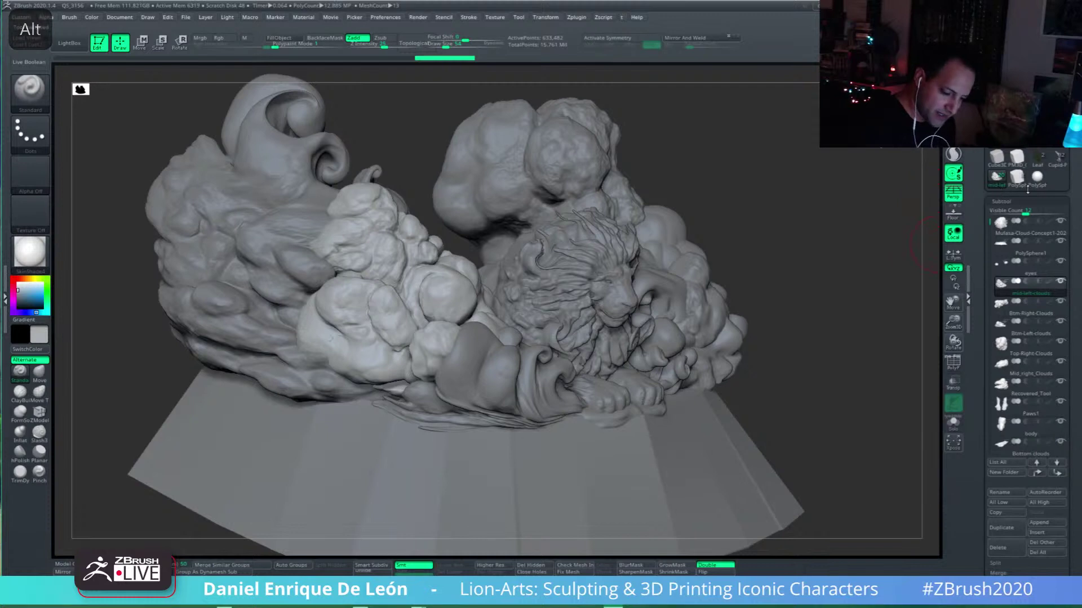
Step: Switch to the Cupid and Psyche tool and append the lion's mid-left-clouds mesh as a subtool
left_click(1056, 161)
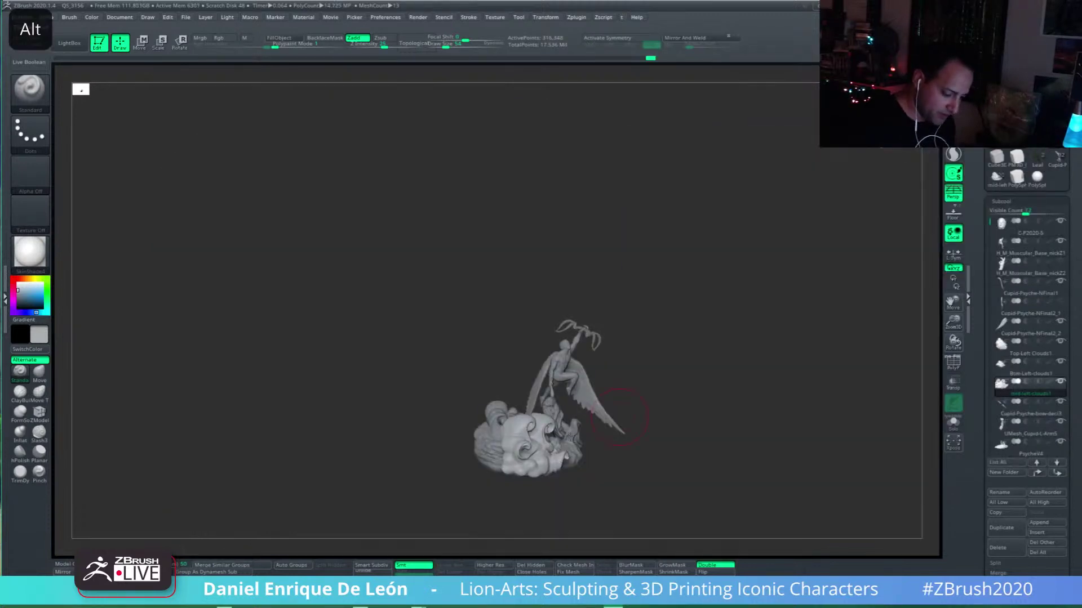
left_click_drag(626, 451, 576, 360, "alt")
left_click_drag(575, 361, 581, 385, "alt")
mouse_move(581, 385)
right_mouse_down("alt")
mouse_move(496, 412)
mouse_move(536, 414)
mouse_move(559, 441)
mouse_move(266, 451)
right_mouse_up("alt")
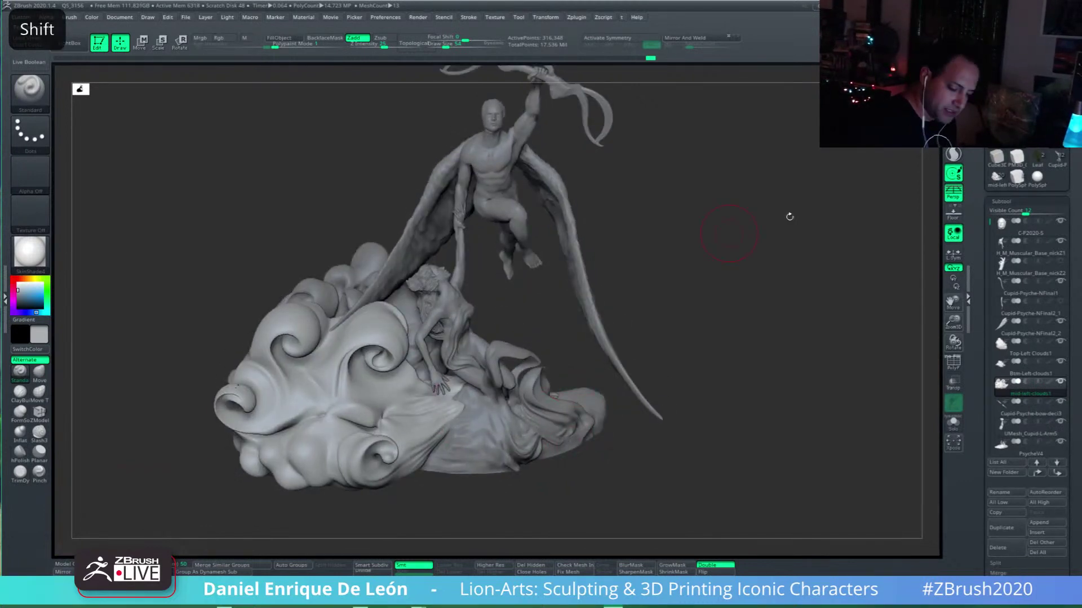
left_click(1046, 533)
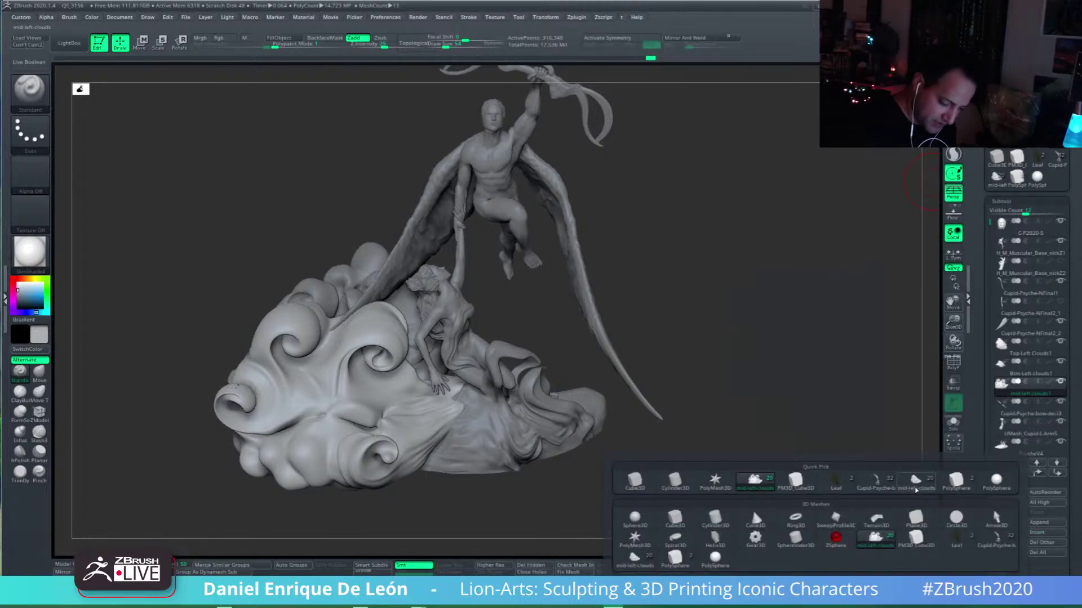
left_click(919, 490)
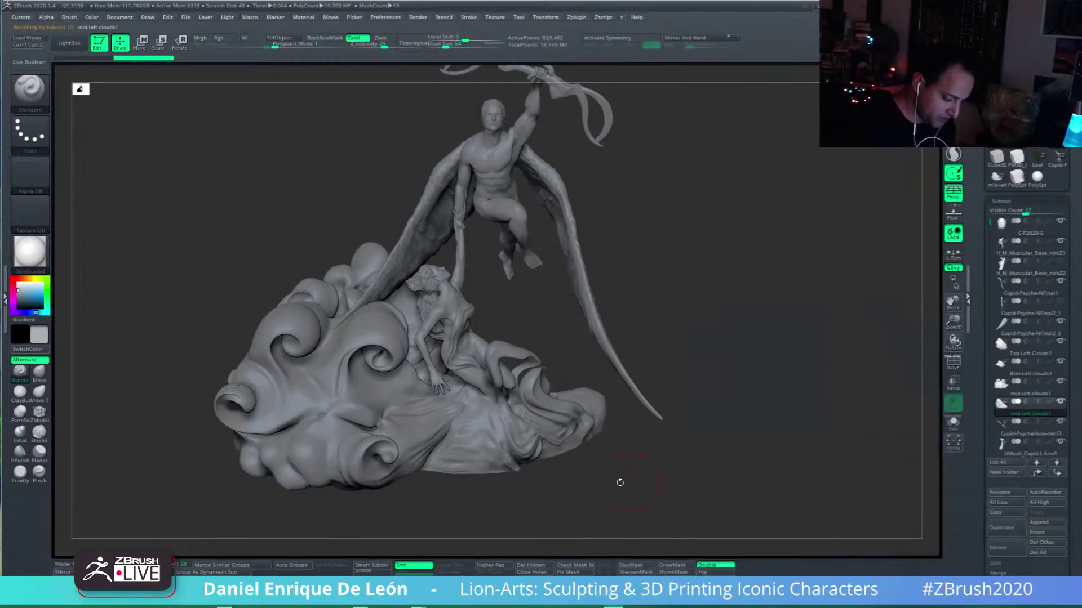
Step: Apply the Unify deformation to the tiny appended cloud mesh below the Cupid and Psyche sculpture
key("alt")
left_click_drag(805, 441, 794, 411, "alt")
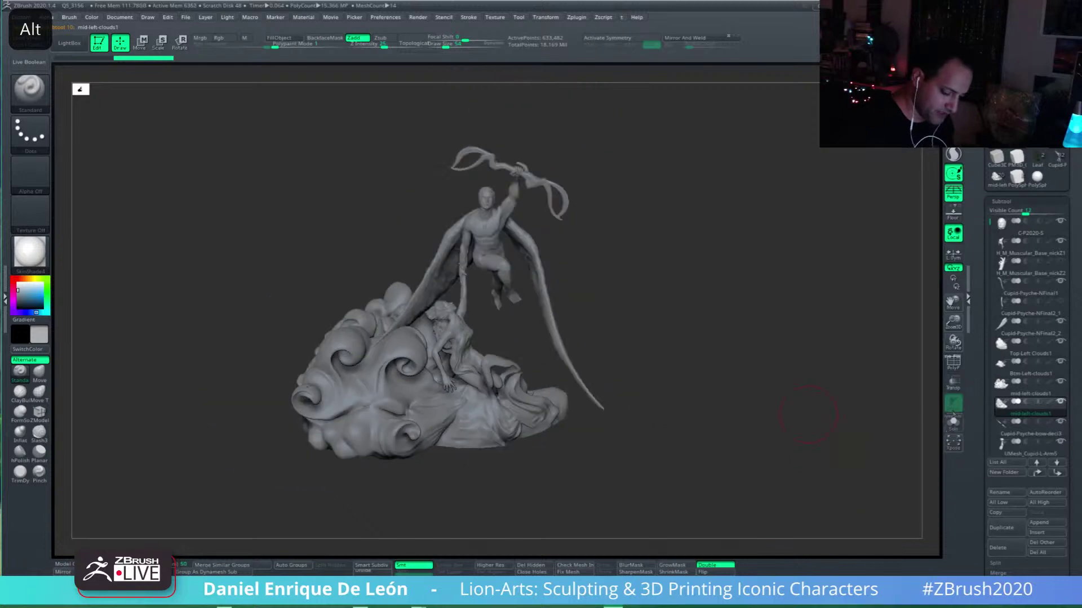
left_click(953, 422)
left_click_drag(738, 434, 742, 425, "alt")
left_click(953, 423)
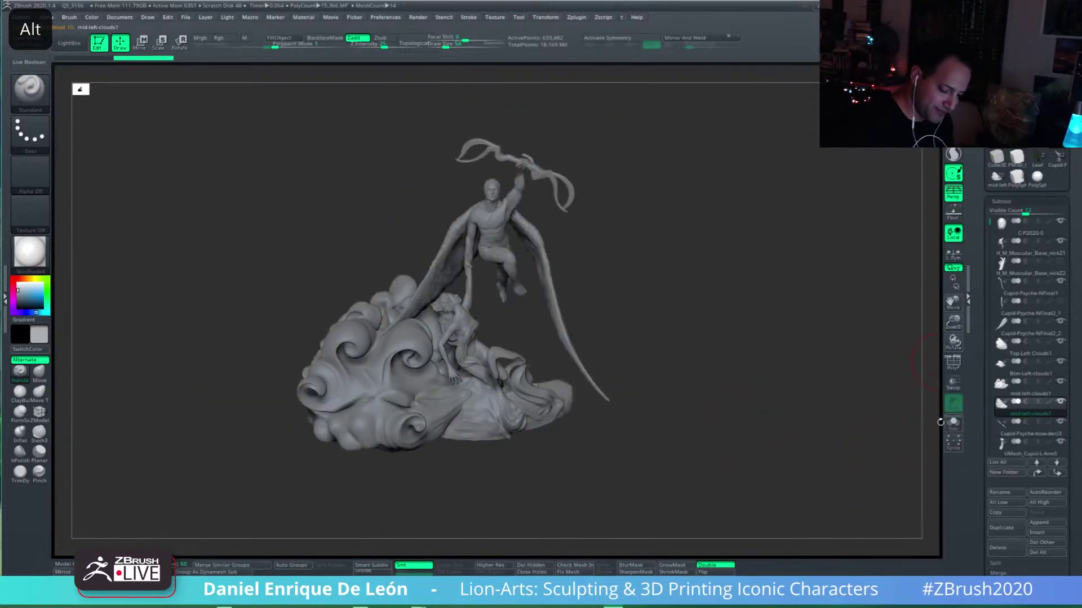
mouse_move(764, 462)
left_mouse_down()
mouse_move(763, 435)
mouse_move(786, 403)
left_mouse_up()
left_click_drag(750, 434, 742, 418, "shift")
scroll(1066, 367, "down", 10)
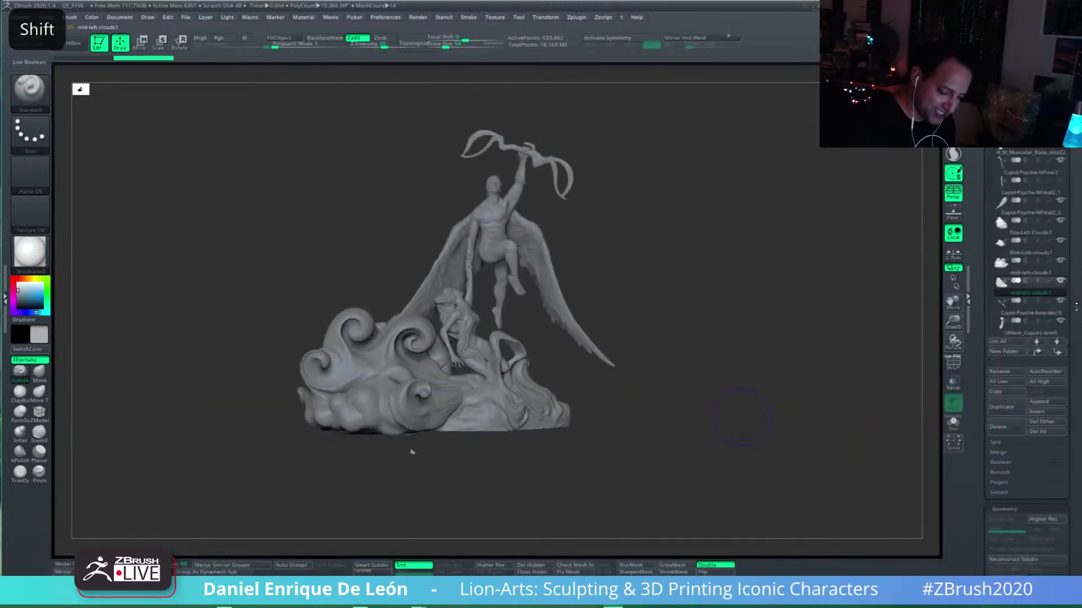
scroll(1070, 338, "down", 10)
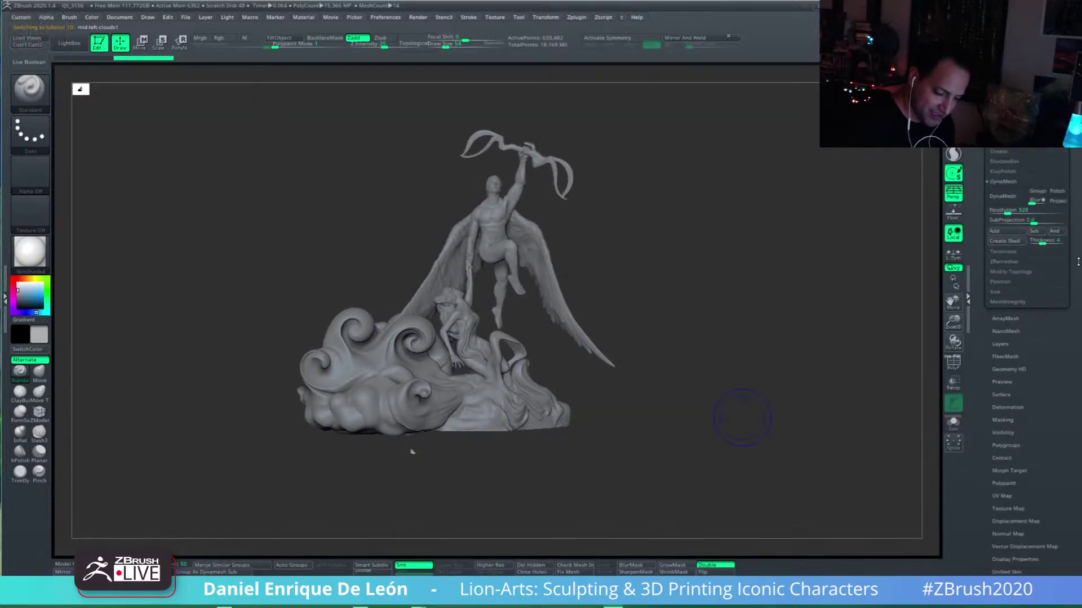
left_click(1006, 214)
scroll(1042, 180, "down", 2)
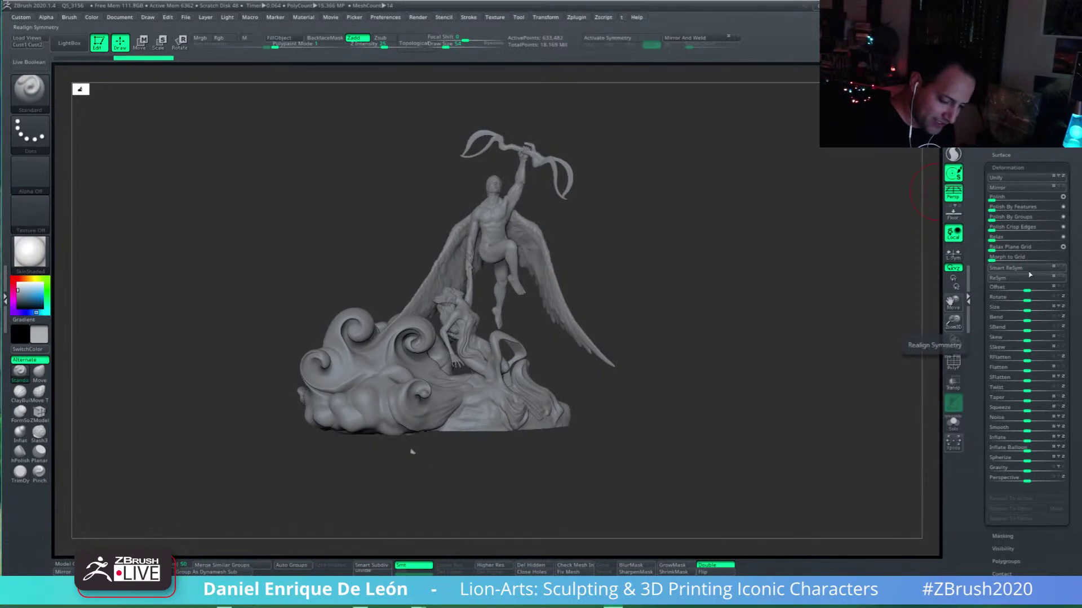
left_click(1024, 179)
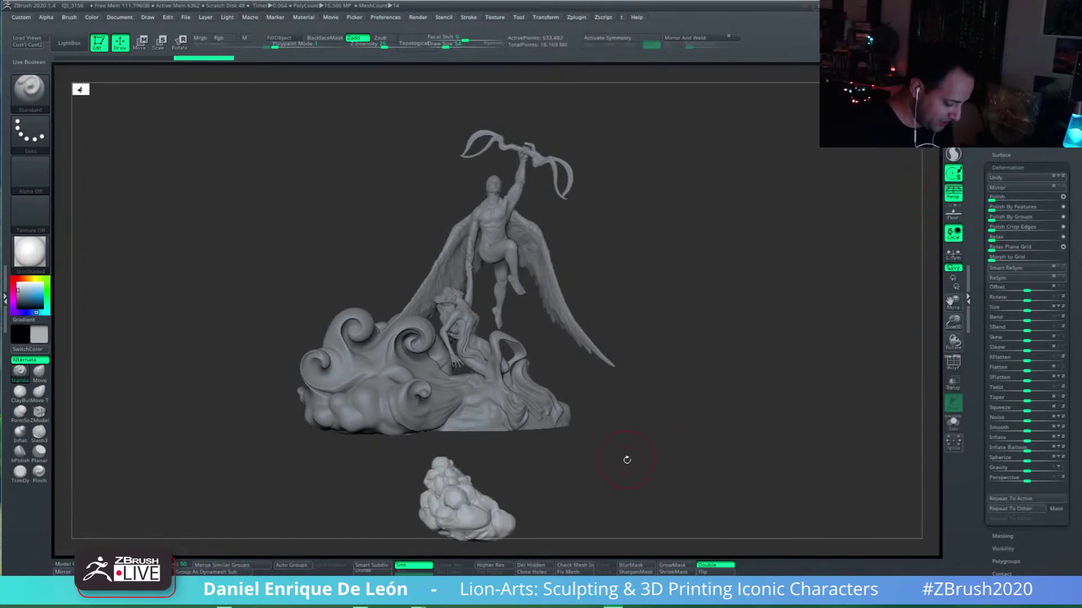
Step: Center the transform gizmo on the appended cloud mesh and scale it up uniformly to about twice its size
mouse_move(616, 463)
left_mouse_down("alt")
mouse_move(615, 445)
mouse_move(605, 448)
left_mouse_up("alt")
left_click(160, 42)
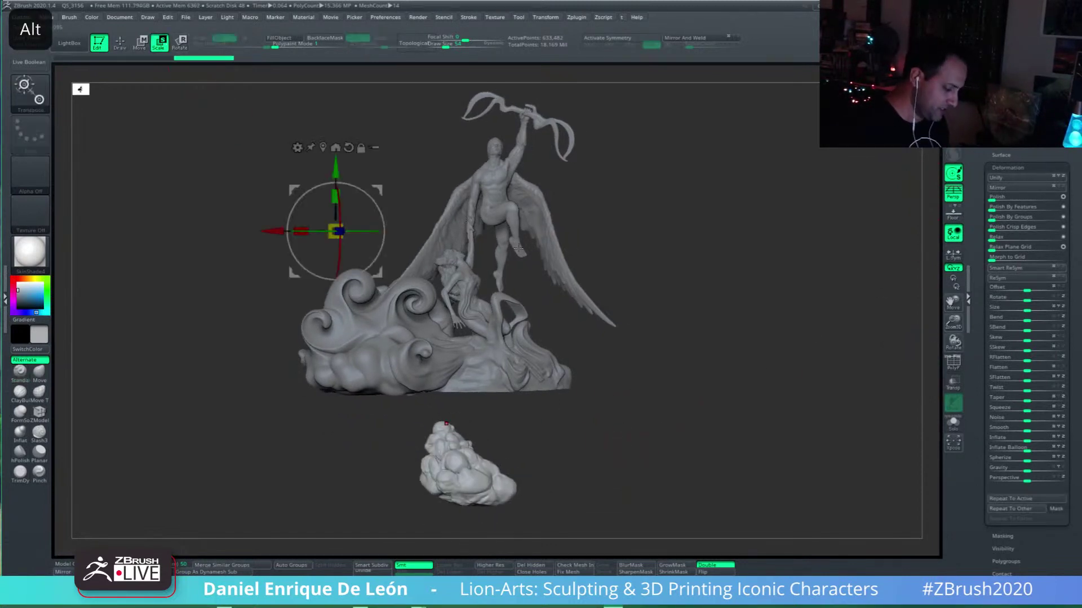
left_click(335, 148)
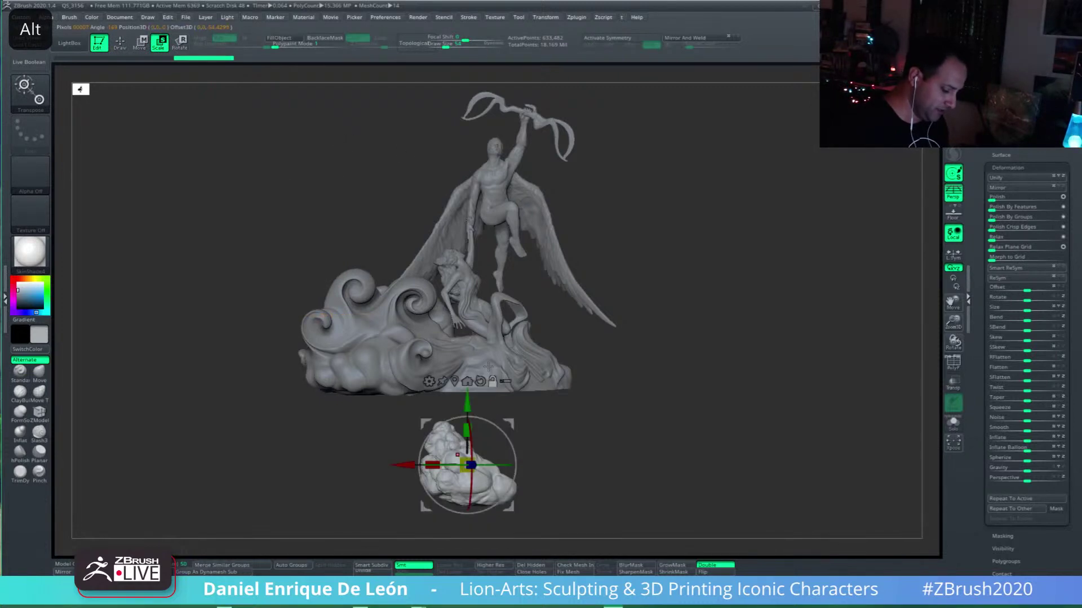
left_click_drag(467, 464, 472, 404)
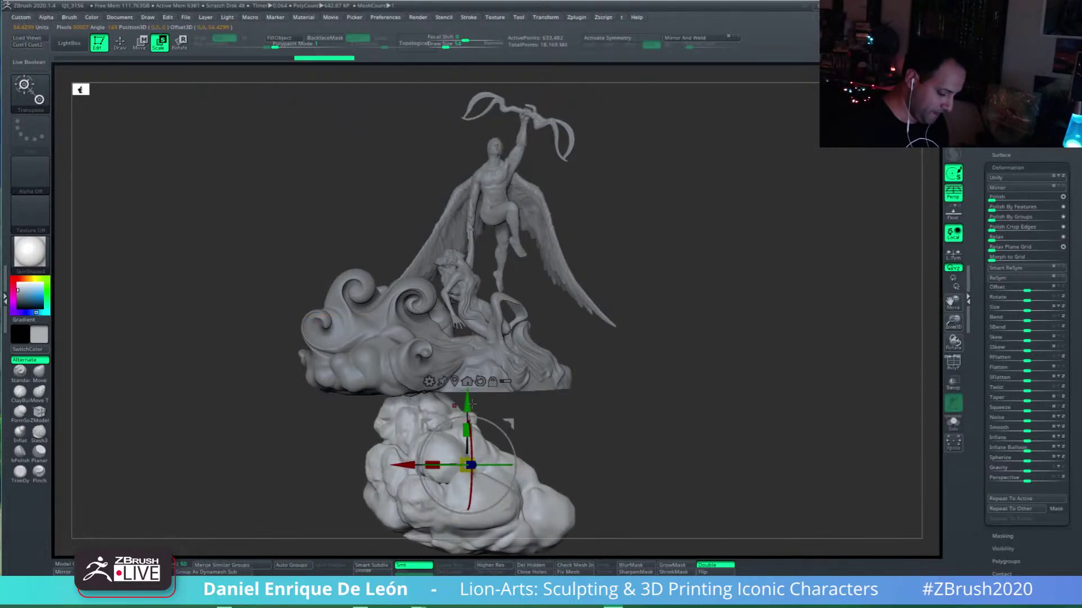
Step: Move the enlarged cloud mesh up and back so it sits behind the Cupid and Psyche figures
left_click_drag(636, 424, 650, 374, "alt")
left_click_drag(455, 352, 513, 187)
left_click_drag(713, 285, 635, 338, "alt")
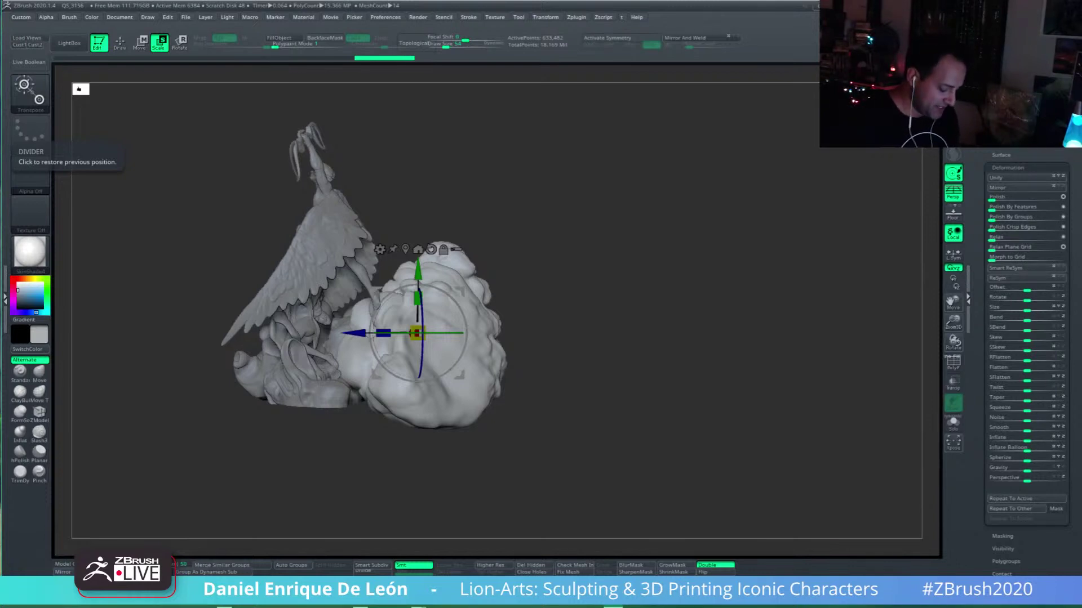
mouse_move(573, 319)
left_mouse_down("alt")
mouse_move(720, 321)
mouse_move(546, 349)
mouse_move(746, 357)
left_mouse_up("alt")
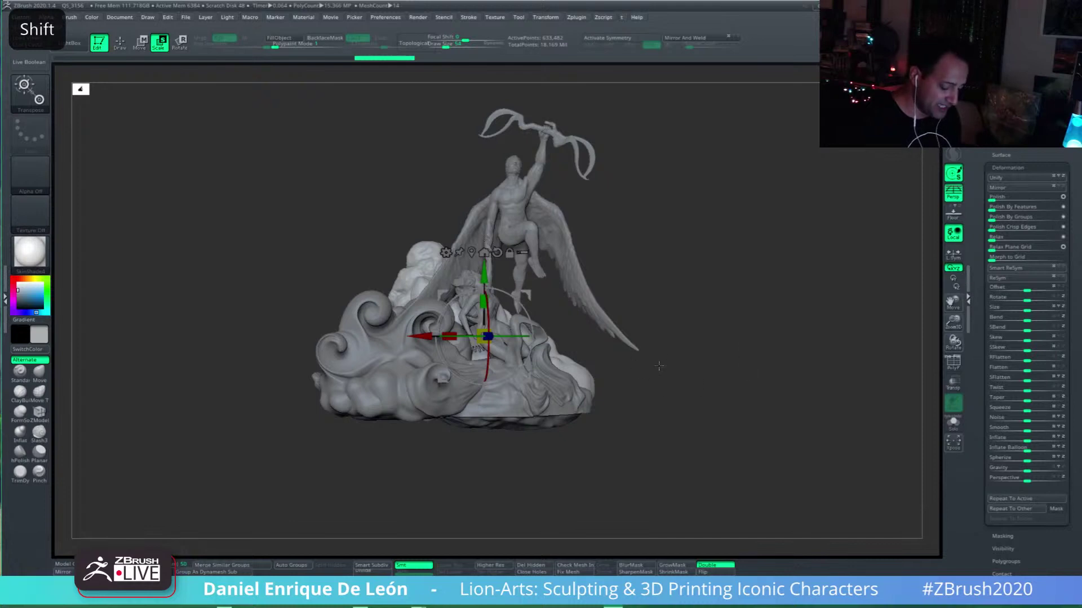
left_click_drag(654, 345, 608, 355, "alt")
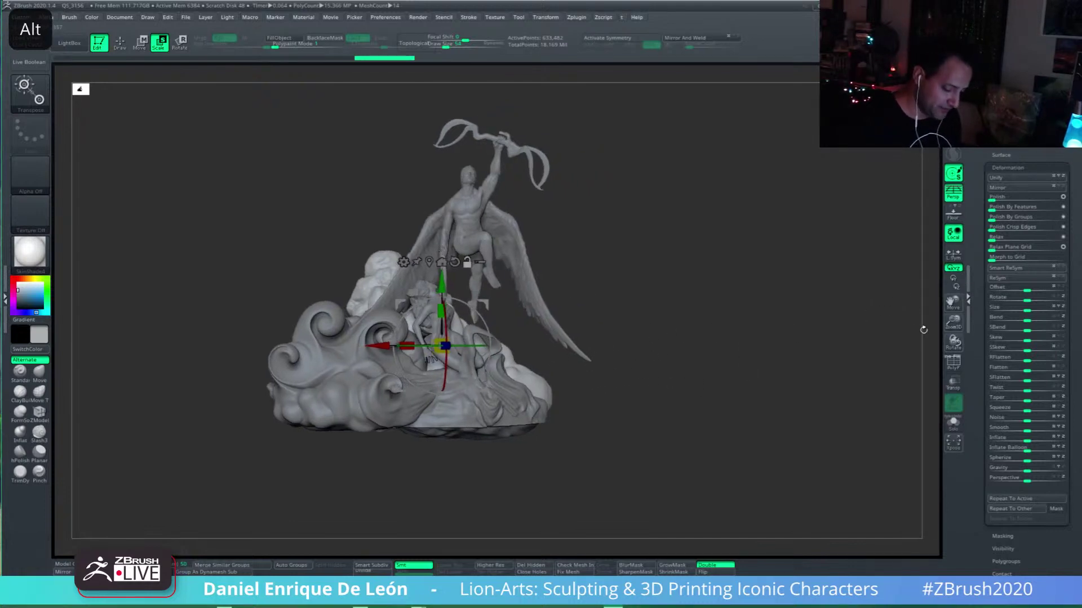
Step: Review the subtool and geometry settings and examine the added cloud mesh's placement behind the figures from the front and above
left_click_drag(1071, 288, 1069, 549)
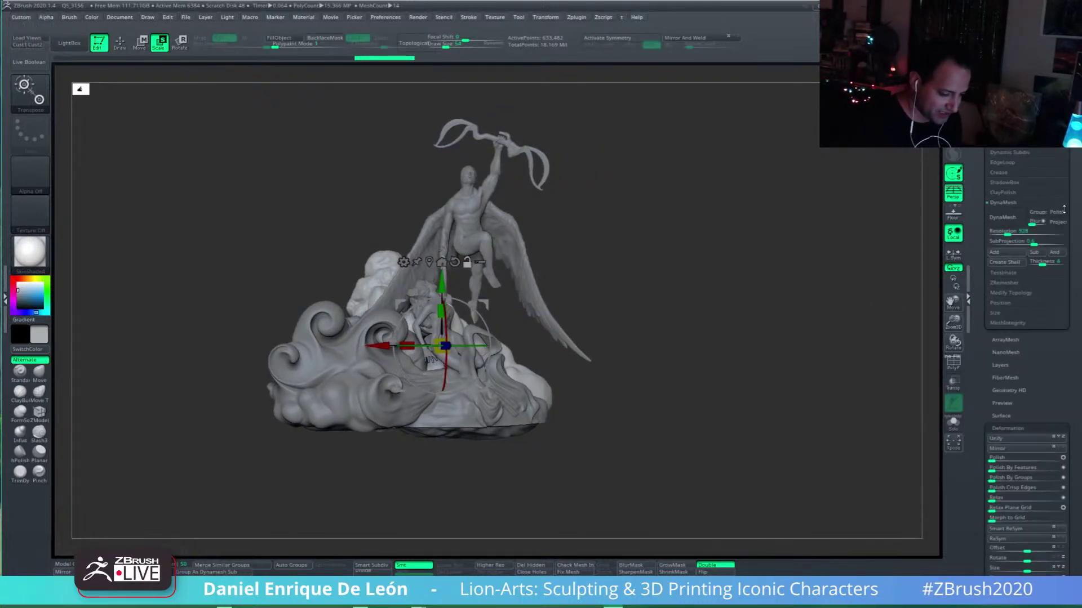
left_click_drag(1065, 34, 1064, 242)
scroll(1064, 242, "up", 3)
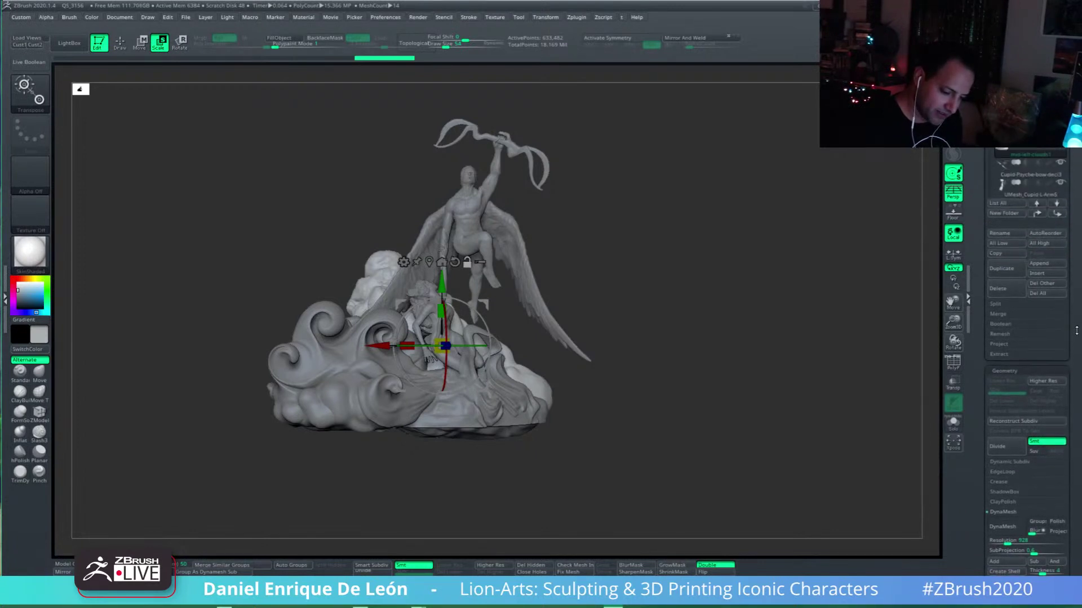
left_click_drag(1074, 321, 1073, 251)
mouse_move(738, 323)
left_mouse_down()
mouse_move(741, 425)
mouse_move(729, 374)
left_mouse_up()
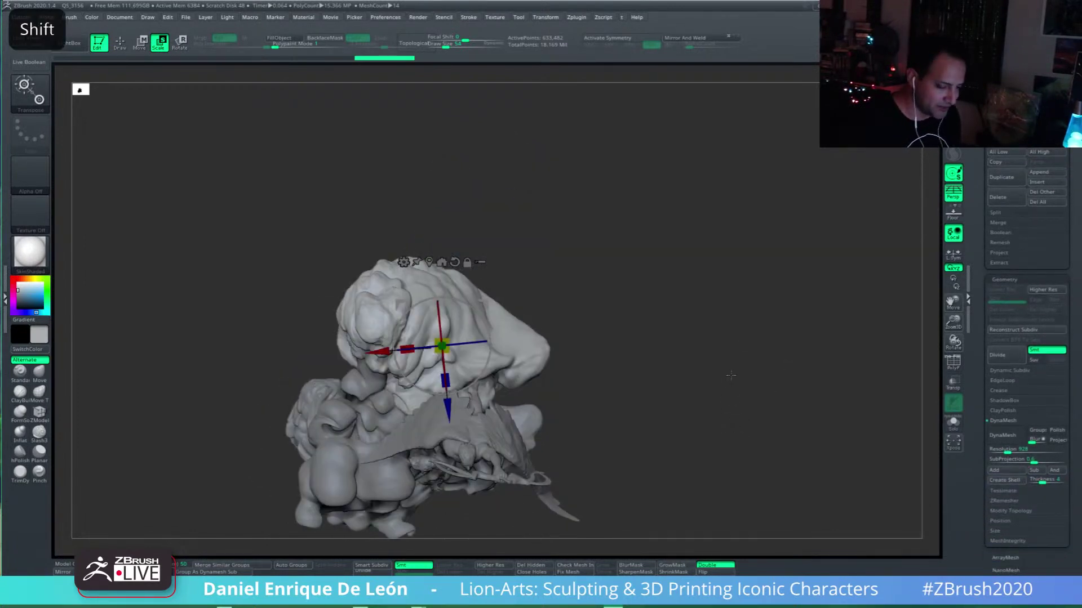
mouse_move(726, 421)
left_mouse_down("alt")
mouse_move(739, 340)
mouse_move(747, 379)
left_mouse_up("alt")
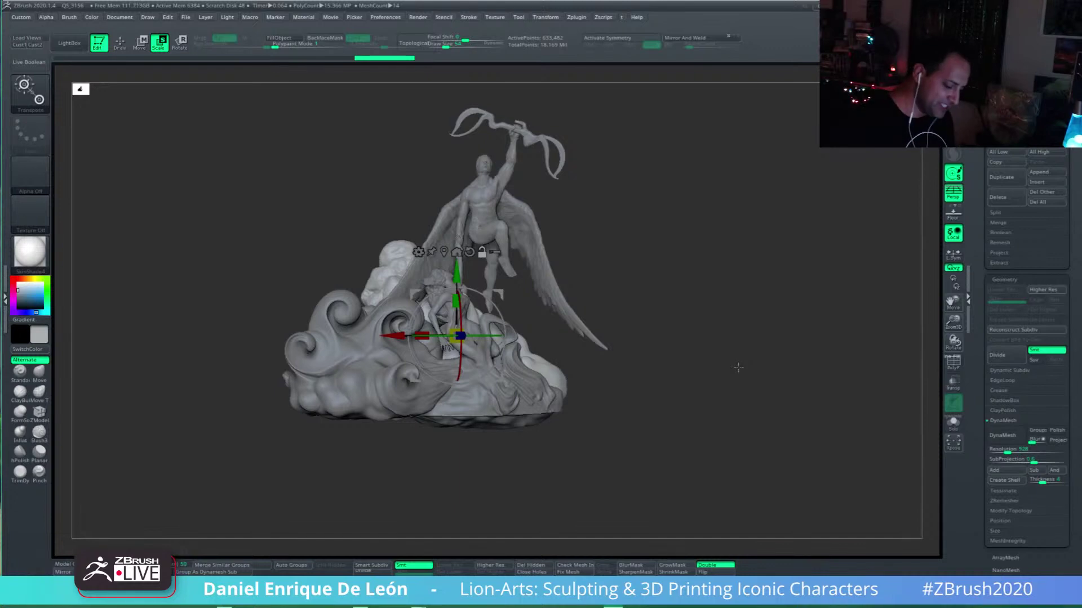
left_click_drag(1072, 239, 1072, 196)
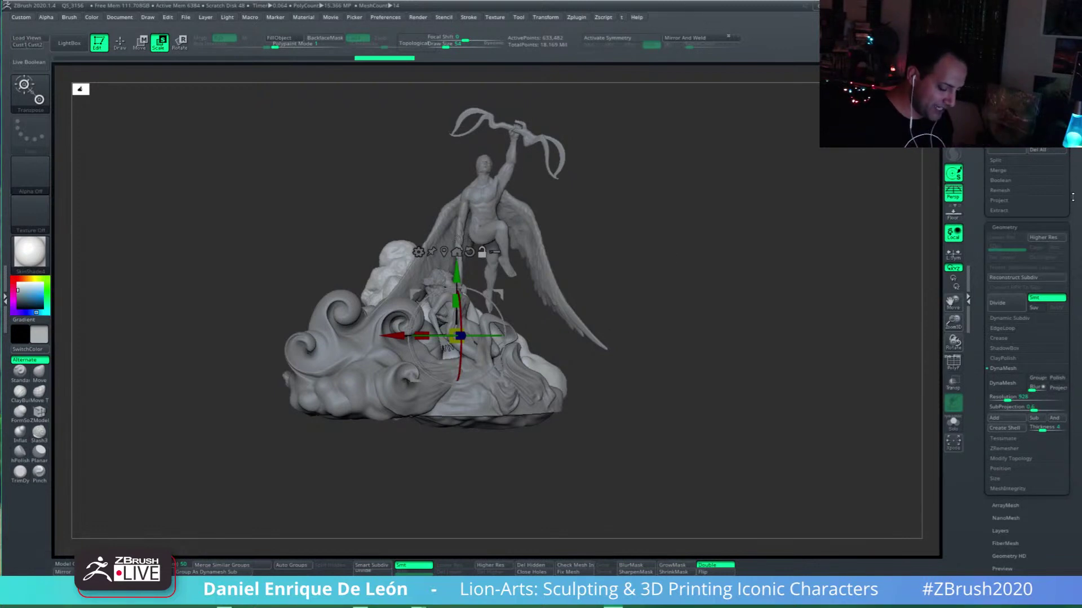
left_click_drag(732, 324, 714, 319)
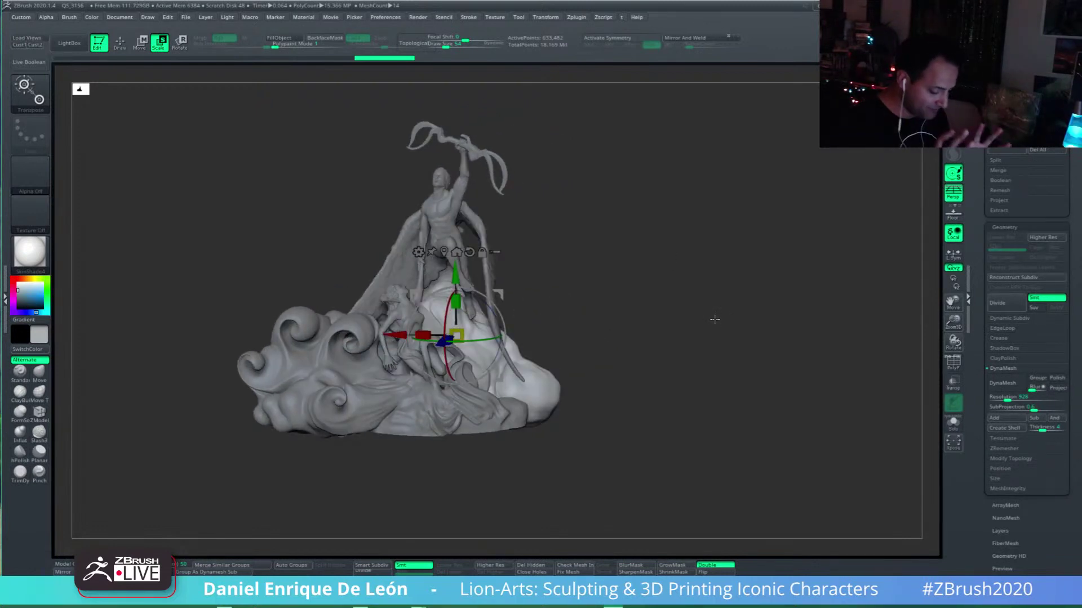
left_click_drag(703, 294, 694, 318, "alt")
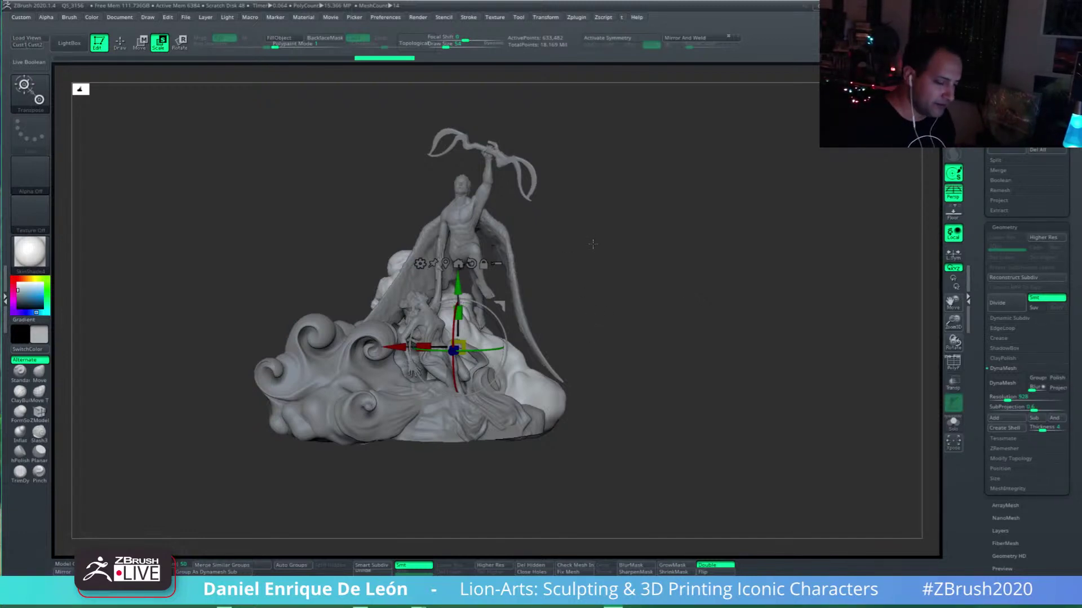
left_click_drag(561, 300, 582, 299, "alt")
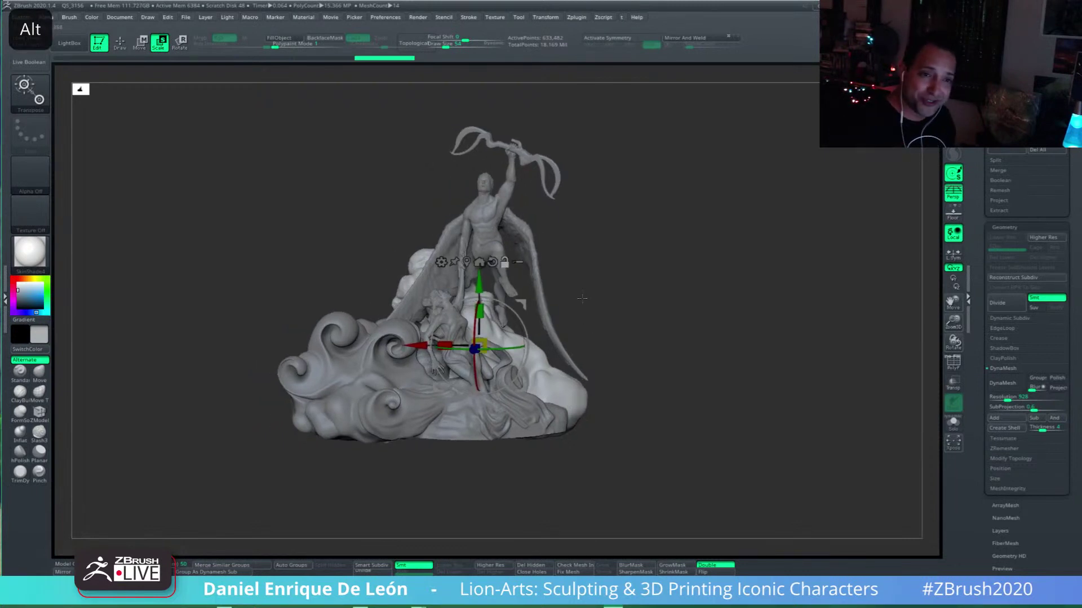
left_click_drag(546, 355, 627, 371)
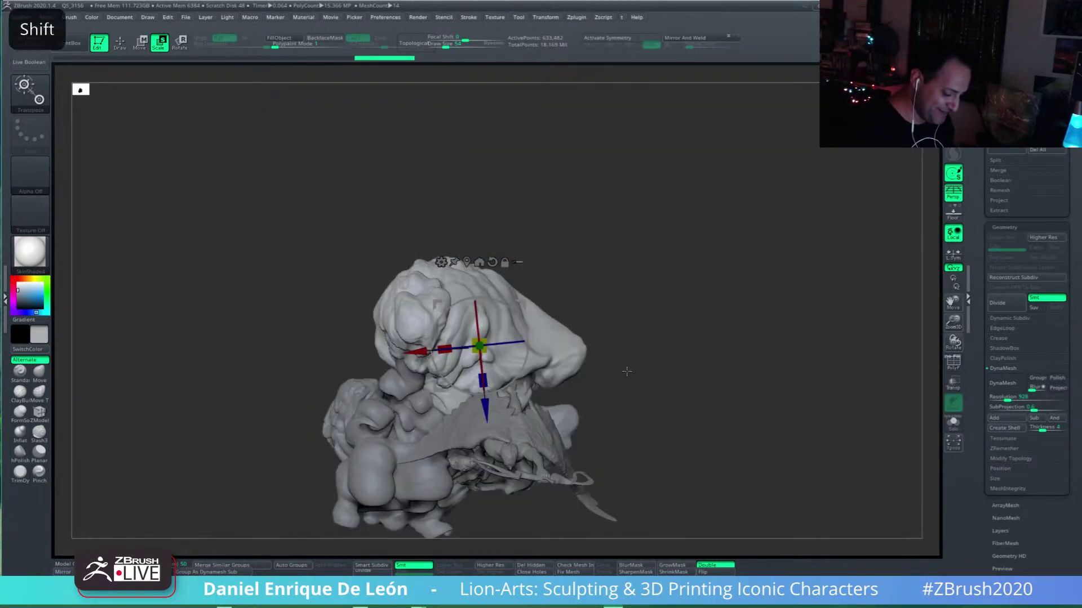
Step: Realign the transform gizmo on the cloud mesh with the world axes by resetting its orientation
scroll(1070, 296, "down", 5)
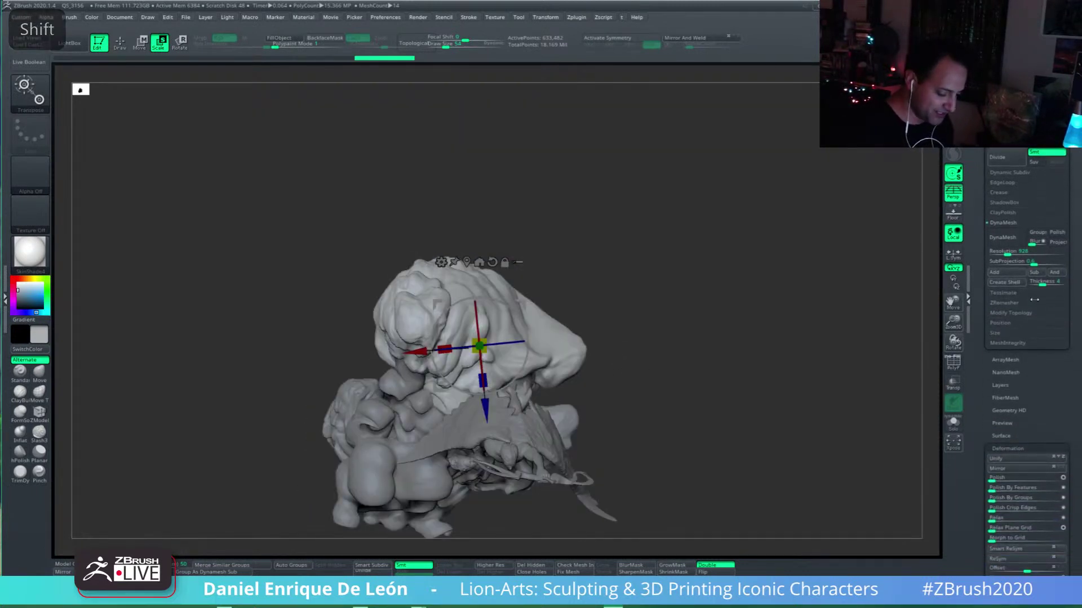
scroll(1075, 308, "down", 4)
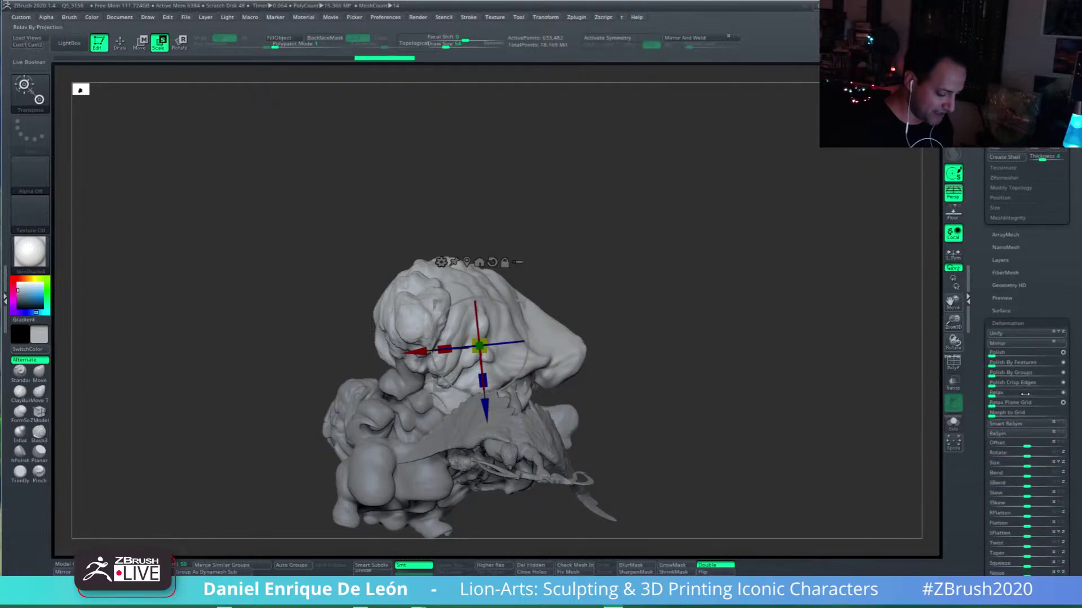
mouse_move(692, 351)
left_mouse_down()
mouse_move(769, 386)
mouse_move(770, 361)
left_mouse_up()
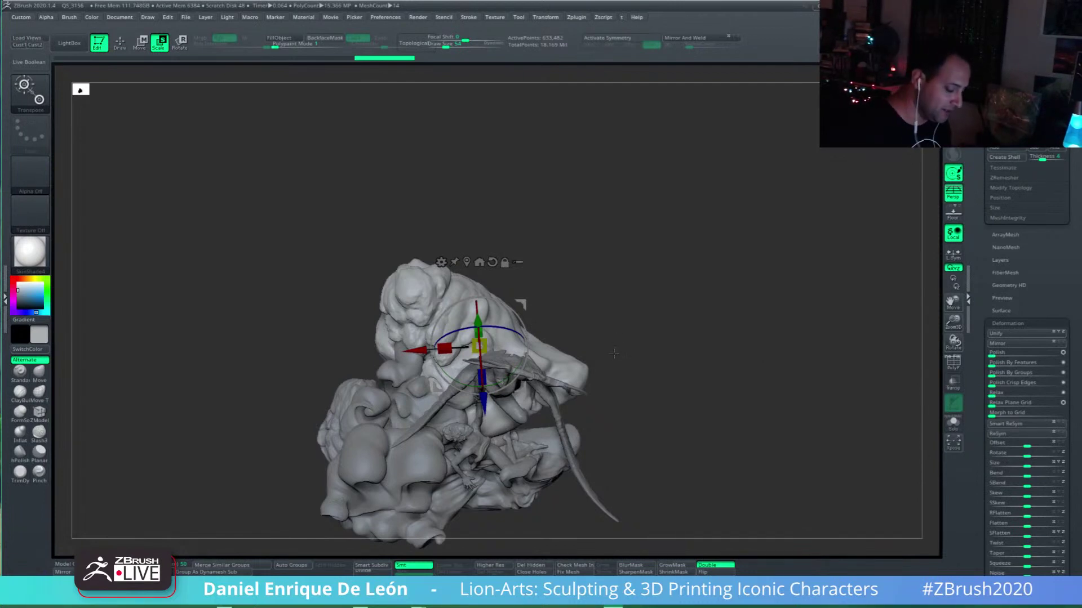
mouse_move(614, 353)
left_mouse_down()
mouse_move(659, 273)
mouse_move(929, 278)
left_mouse_up()
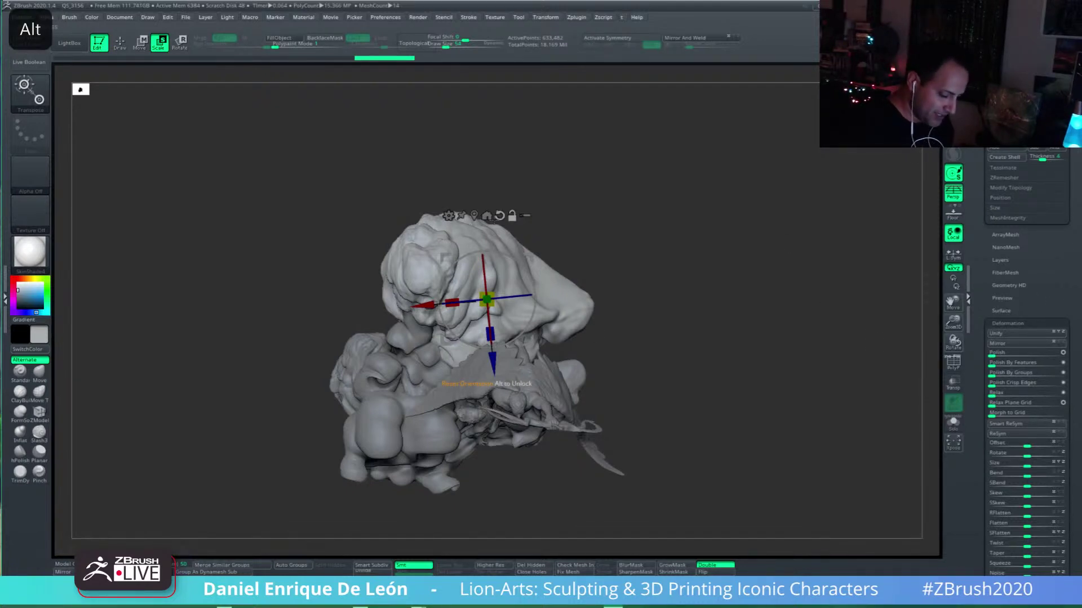
left_click(499, 216, "alt")
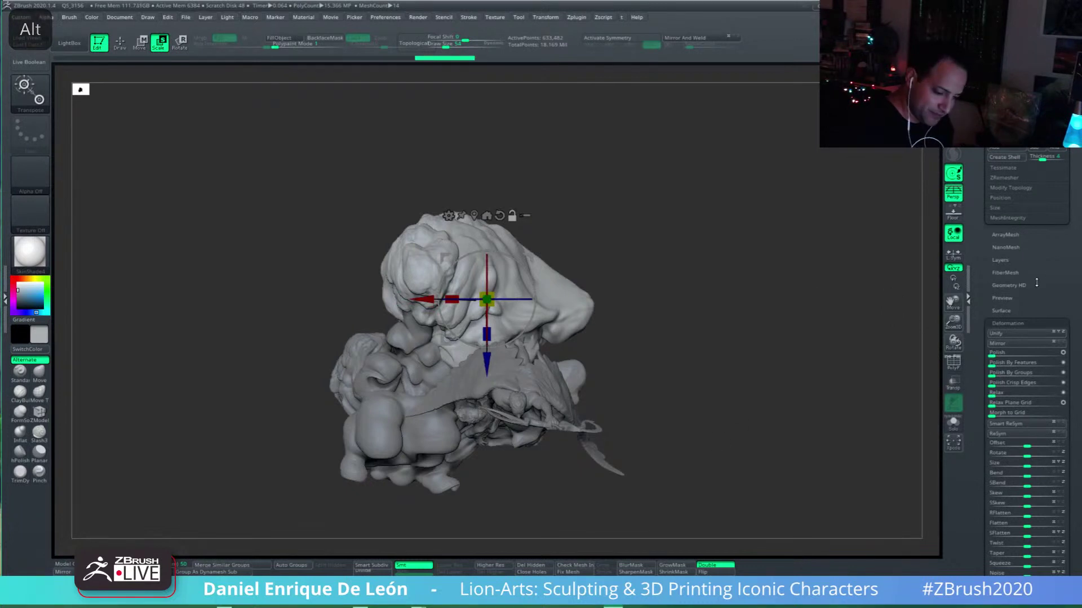
Step: Undo the attempted Mirror And Weld and flip the cloud mesh along X with the Mirror deformation
left_click_drag(1036, 282, 1036, 234)
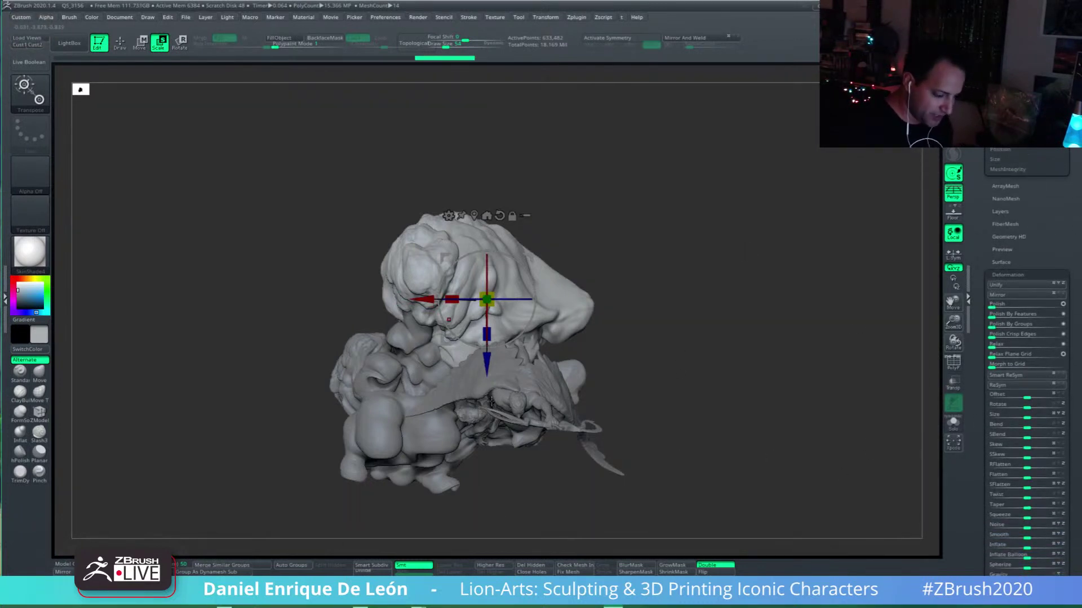
left_click(701, 43)
key("ctrl+z")
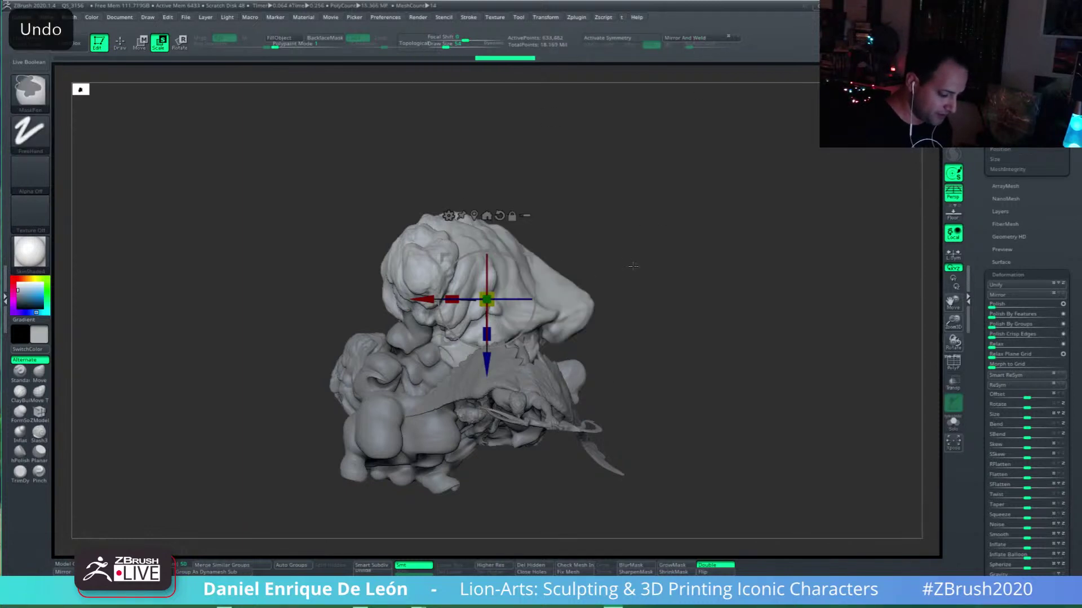
left_click(997, 294)
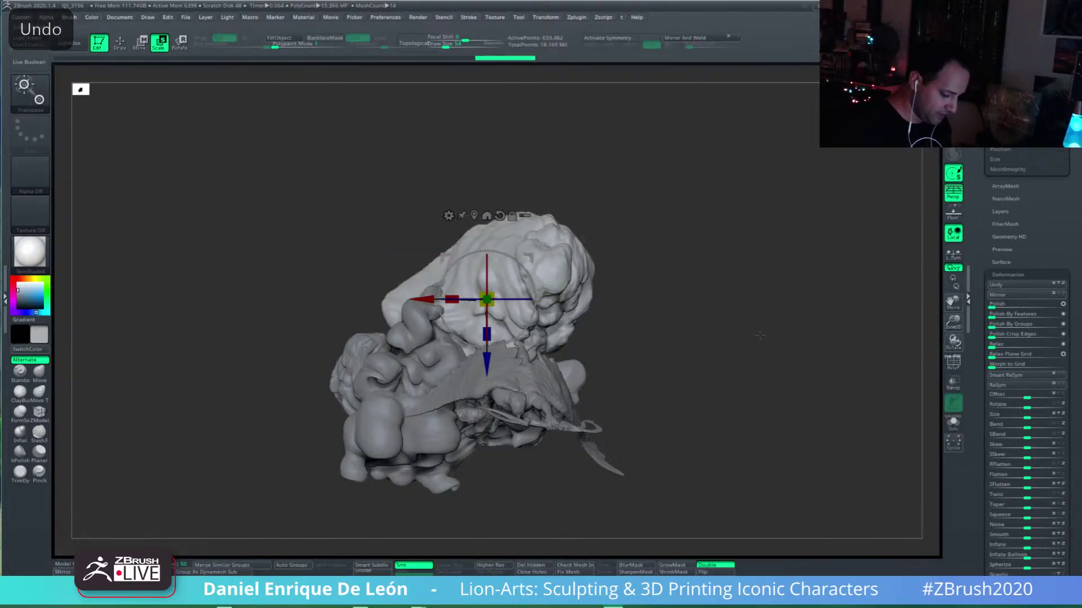
Step: Move the mirrored cloud mesh sideways and slightly up so it sits beside the rock base behind the winged figure's lower wing tip
left_click_drag(760, 335, 701, 325, "alt")
left_click_drag(364, 292, 467, 334)
mouse_move(654, 383)
left_mouse_down("shift")
mouse_move(659, 333)
mouse_move(672, 380)
left_mouse_up("shift")
left_click_drag(512, 268, 512, 251)
mouse_move(696, 334)
left_mouse_down()
mouse_move(649, 343)
mouse_move(688, 339)
mouse_move(729, 360)
left_mouse_up()
mouse_move(698, 274)
left_mouse_down("shift")
mouse_move(726, 332)
mouse_move(917, 216)
mouse_move(906, 219)
left_mouse_up("shift")
mouse_move(728, 339)
left_mouse_down("alt")
mouse_move(748, 321)
mouse_move(643, 302)
mouse_move(681, 337)
left_mouse_up("alt")
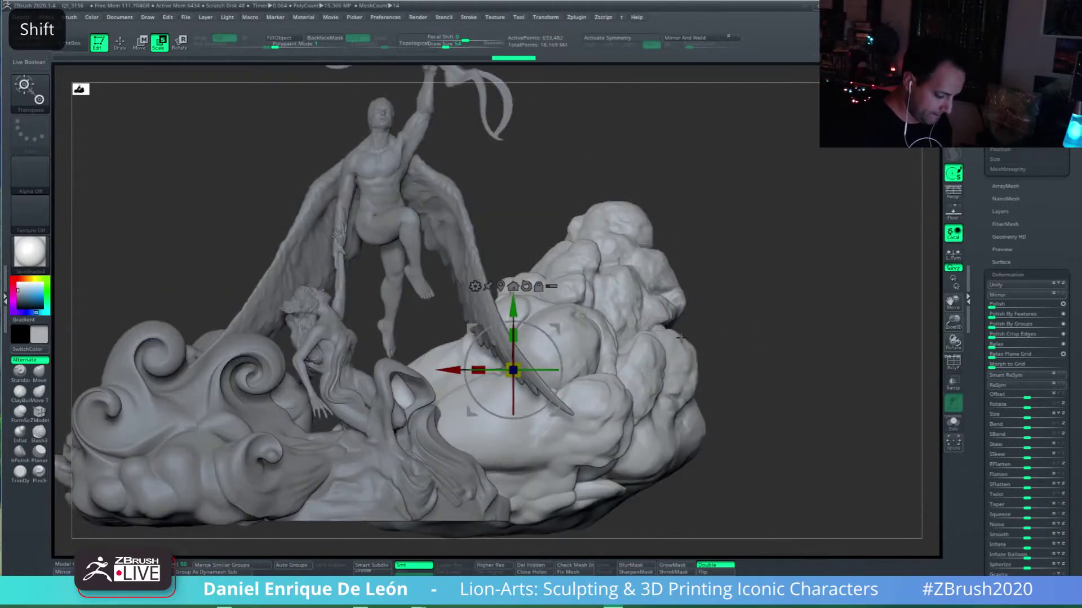
left_click_drag(714, 376, 788, 332, "alt")
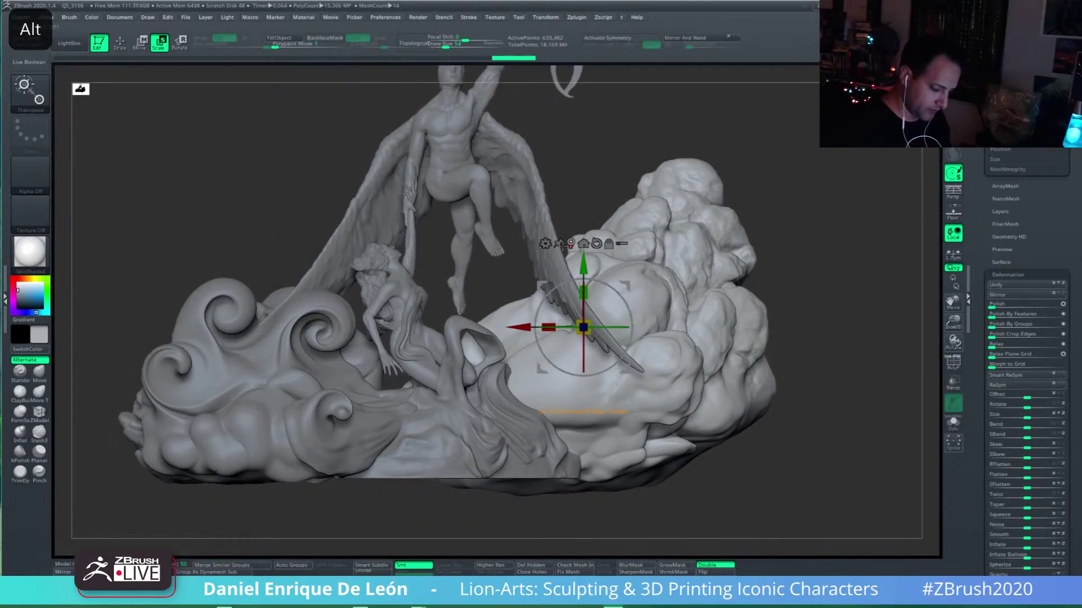
Step: Apply the Bend Curve deformer to the cloud mesh and set its curve to five control points along the mesh's width
left_click(545, 243)
left_click(653, 271)
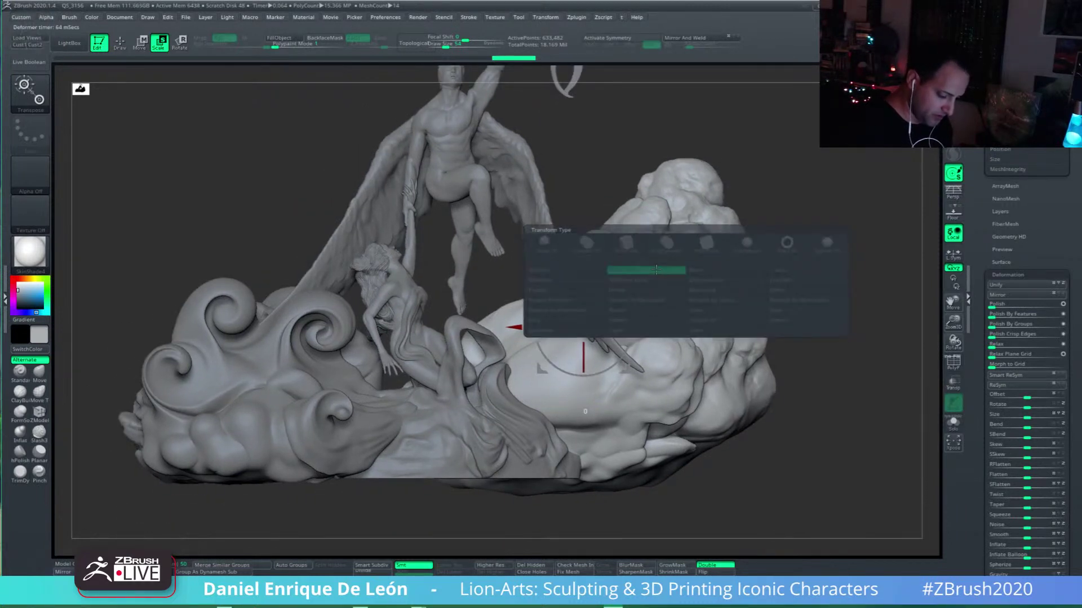
left_click_drag(757, 112, 739, 260)
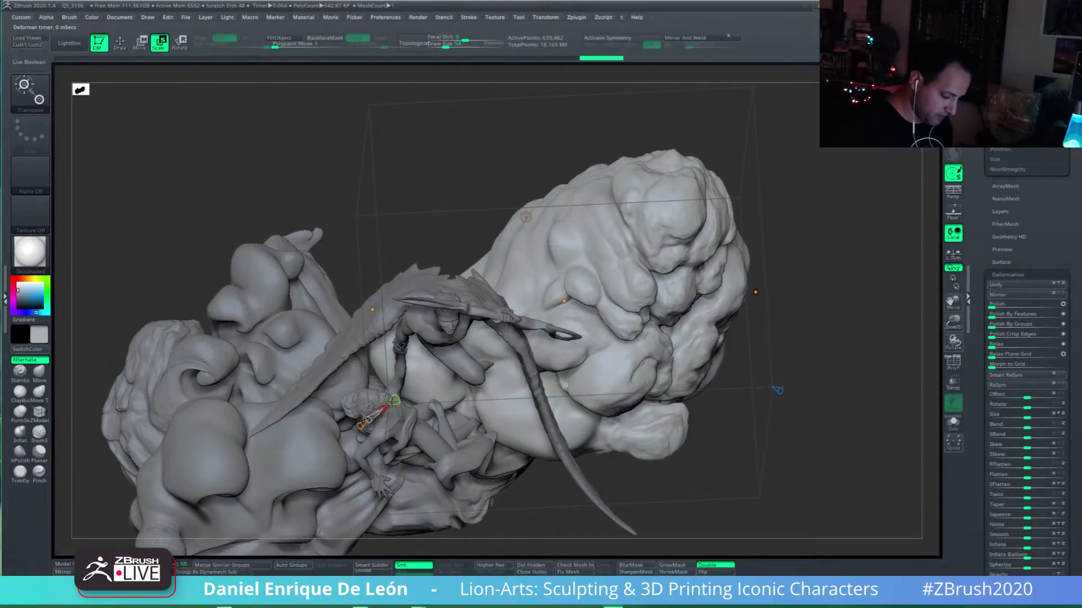
left_click(394, 401)
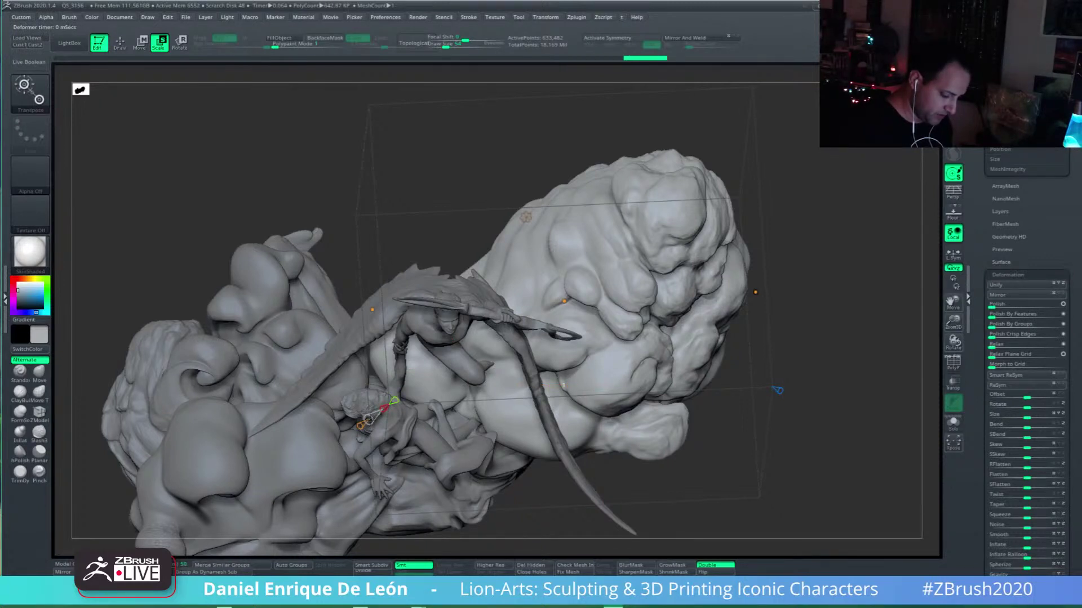
left_click(367, 421)
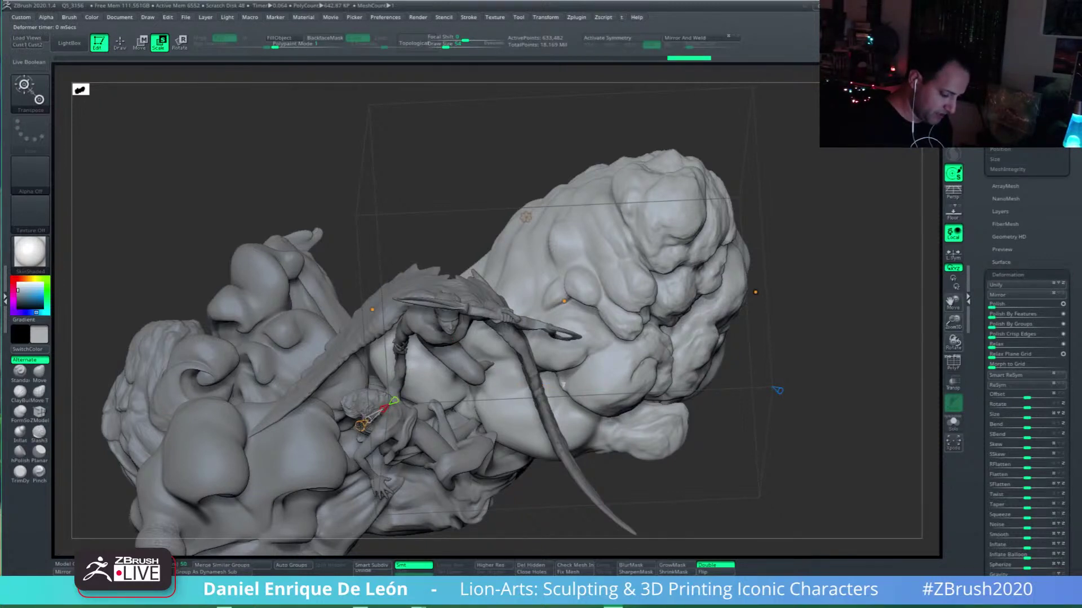
left_click(358, 428)
left_click_drag(654, 466, 742, 391, "shift")
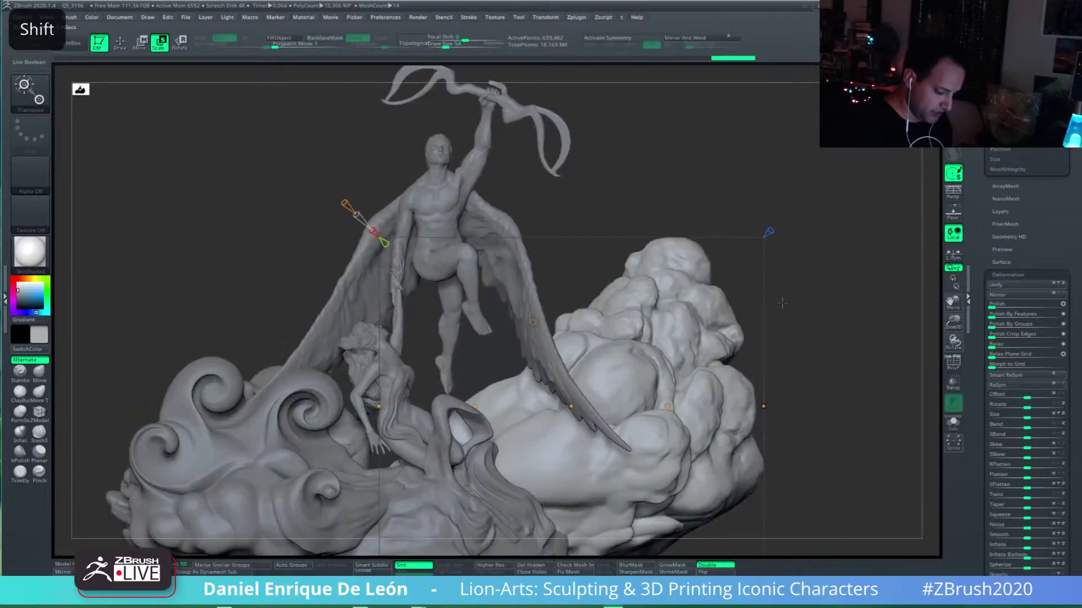
left_click_drag(736, 303, 665, 364, "alt")
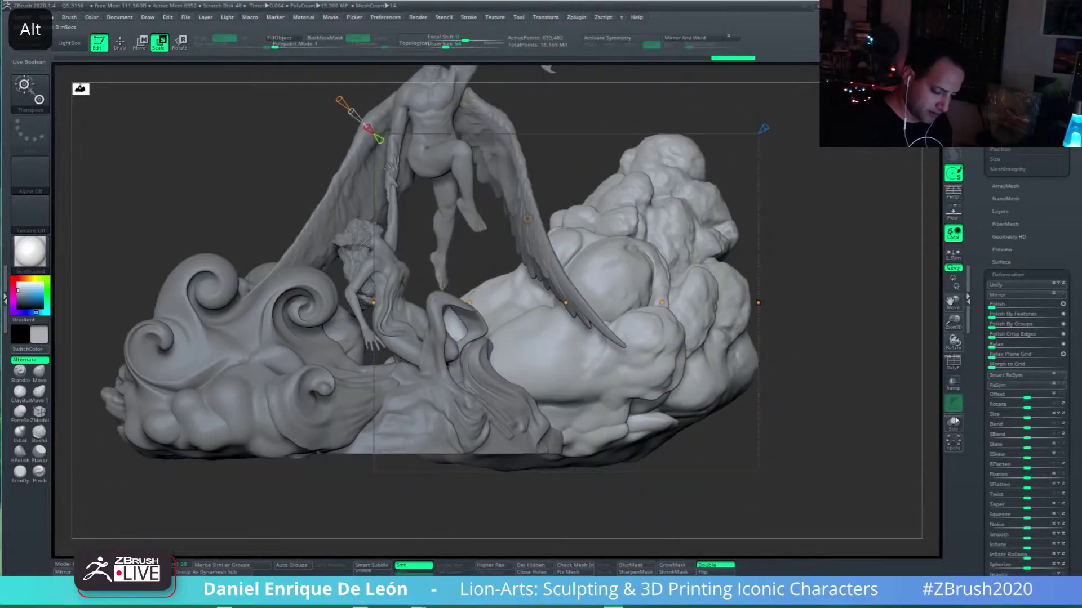
Step: Isolate the cloud mesh and reshape it by shifting the inner curve points and stretching the outer end point outward
left_click(953, 423)
left_click_drag(784, 350, 763, 359, "alt")
left_click_drag(544, 311, 546, 325)
left_click_drag(642, 313, 649, 315)
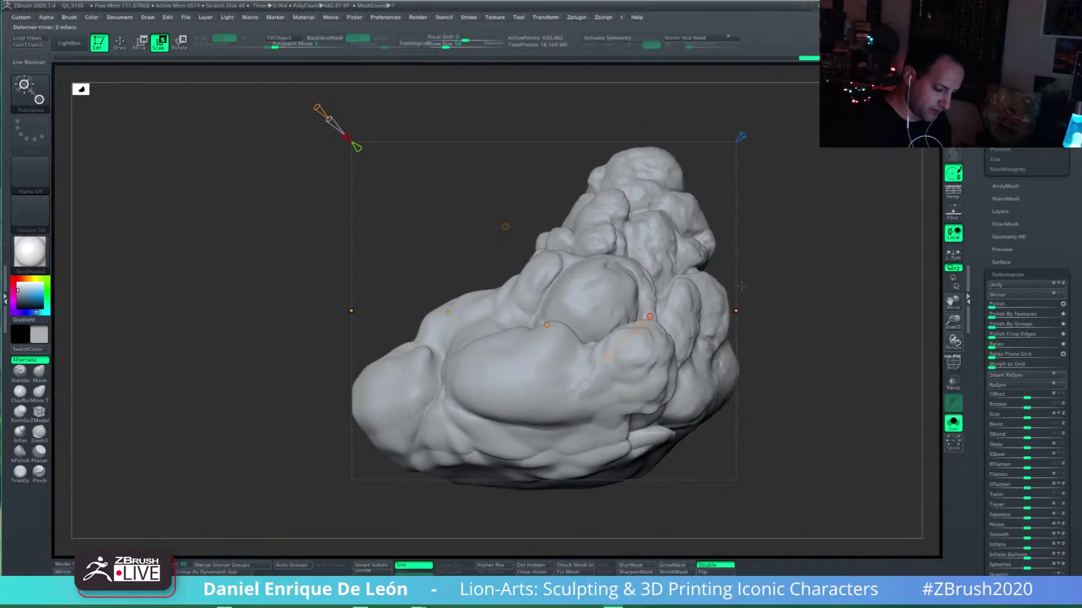
left_click_drag(736, 311, 769, 317)
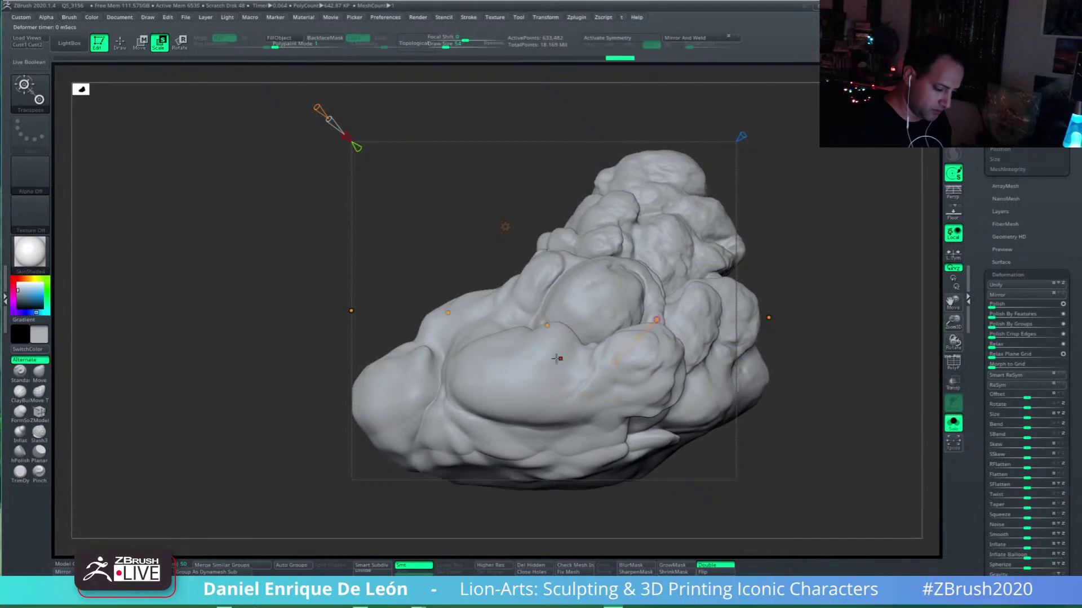
Step: Reduce the bend curve to three control points, pull the middle point down and outward, and accept the deformation
left_click_drag(320, 108, 323, 113)
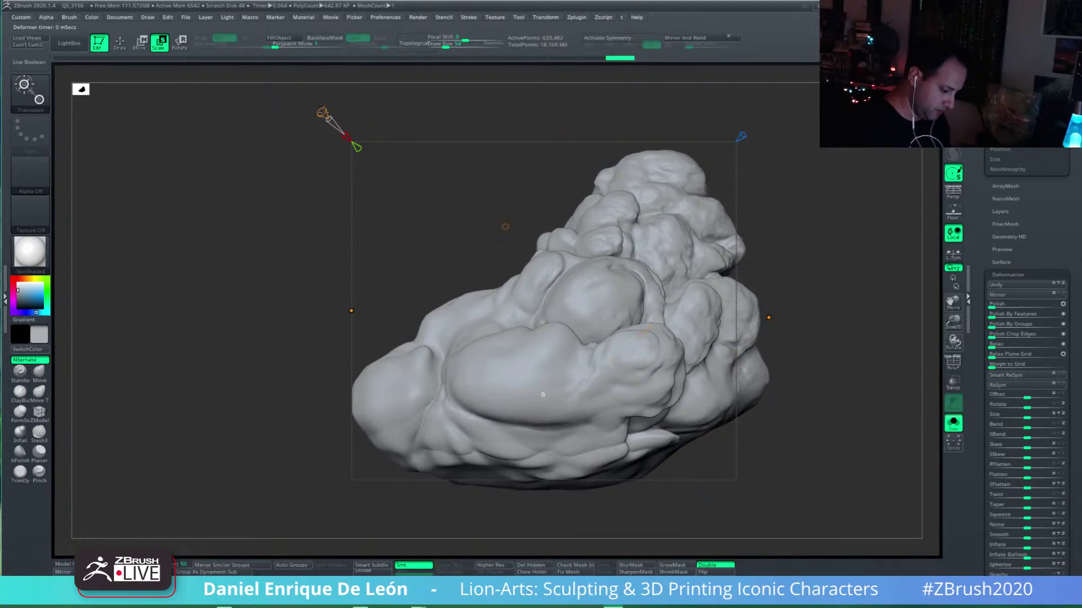
left_click_drag(548, 326, 576, 348)
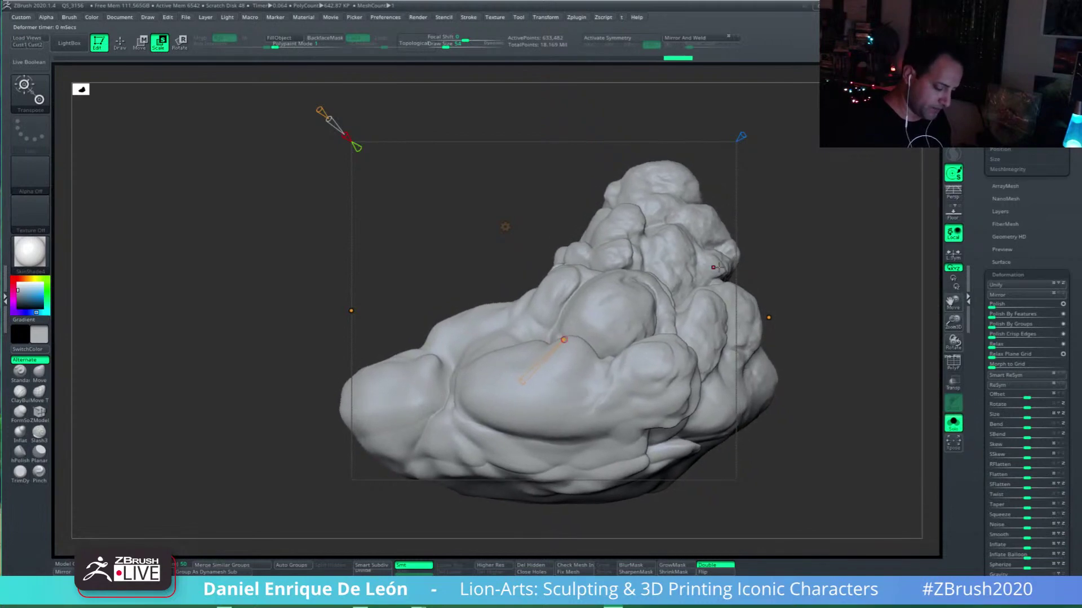
left_click_drag(840, 310, 763, 314)
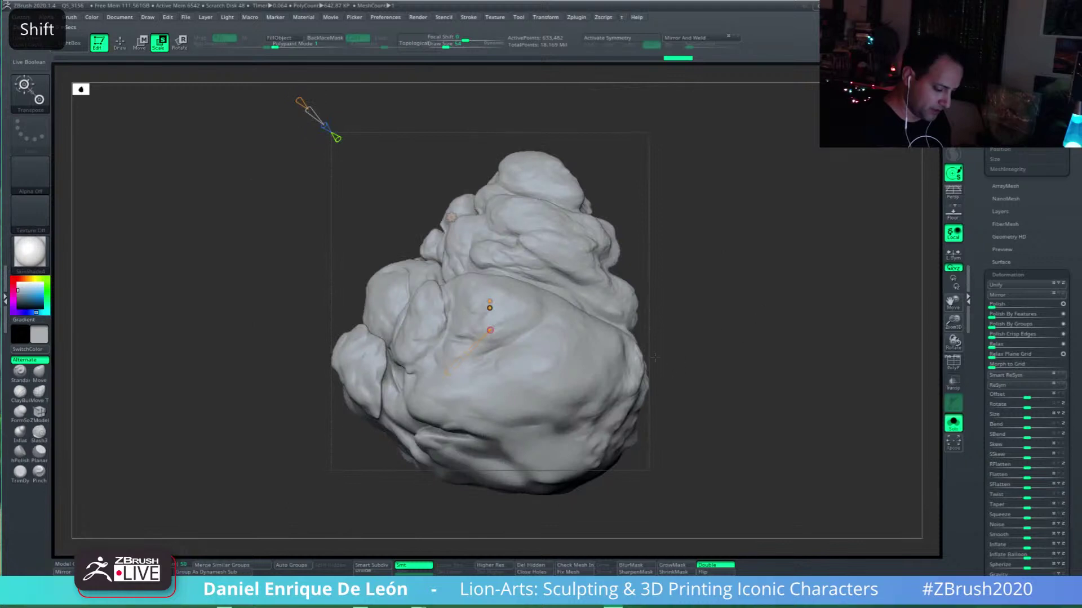
left_click_drag(654, 356, 677, 289, "alt")
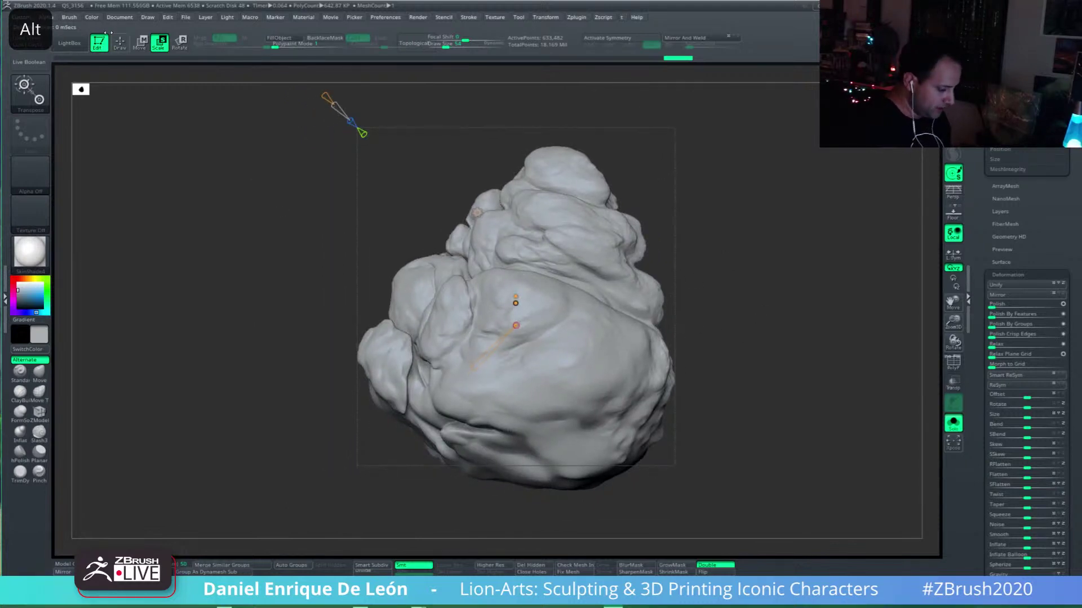
left_click_drag(691, 196, 684, 240, "alt")
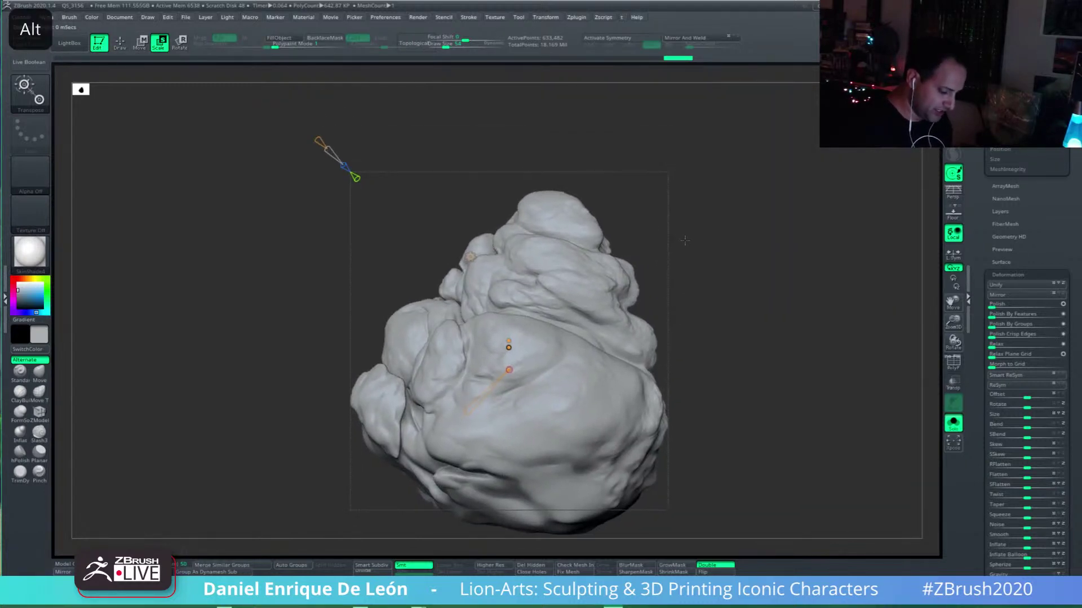
left_click(471, 256)
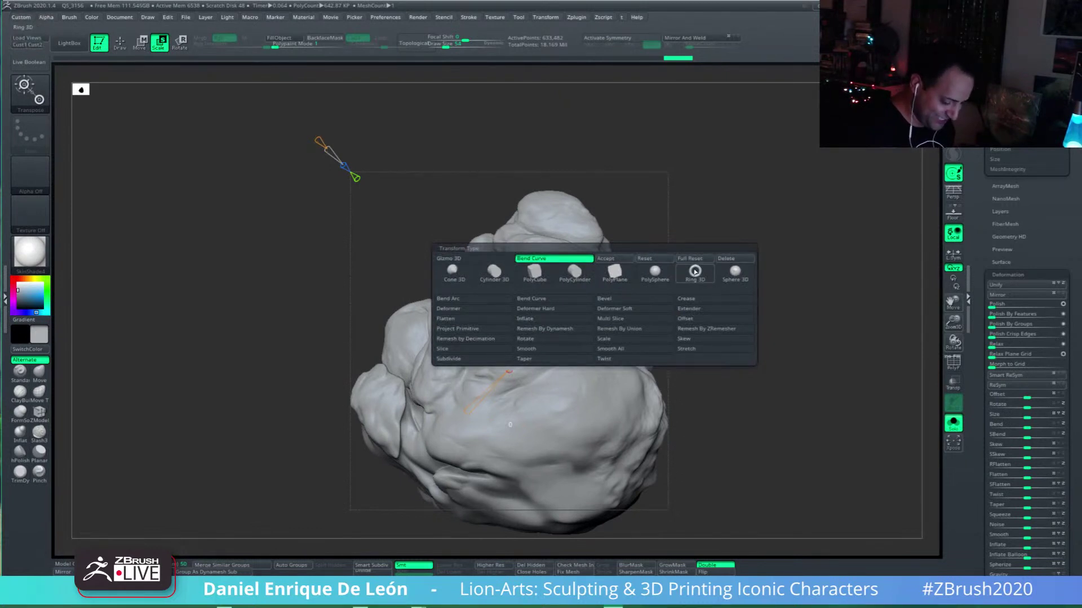
left_click(618, 260)
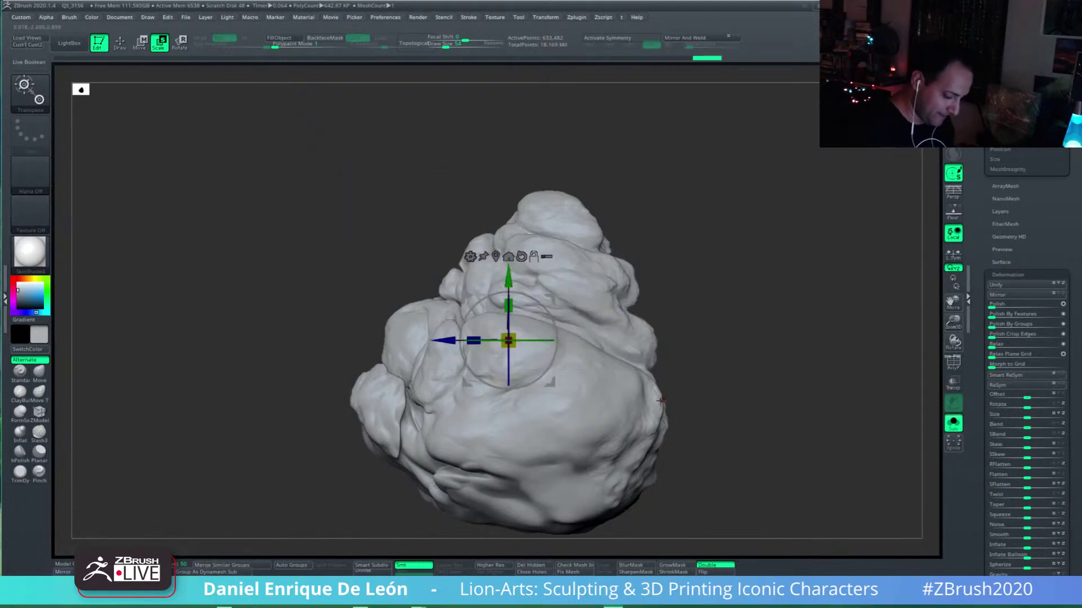
Step: Return to Draw mode with all subtools visible and choose the Move brush
left_click_drag(783, 366, 694, 347, "alt")
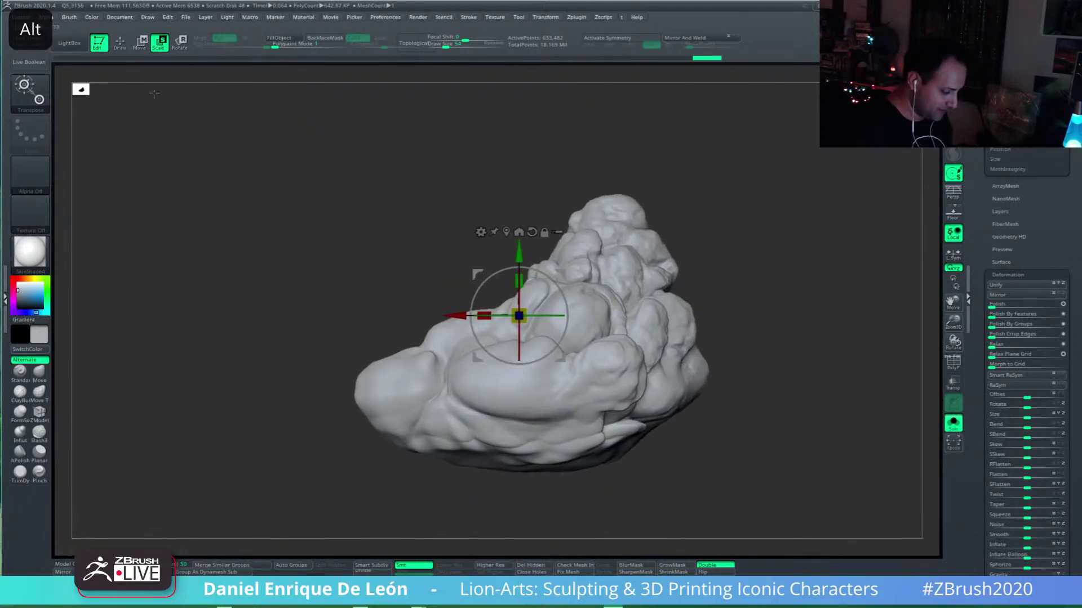
key("q")
left_click(954, 423)
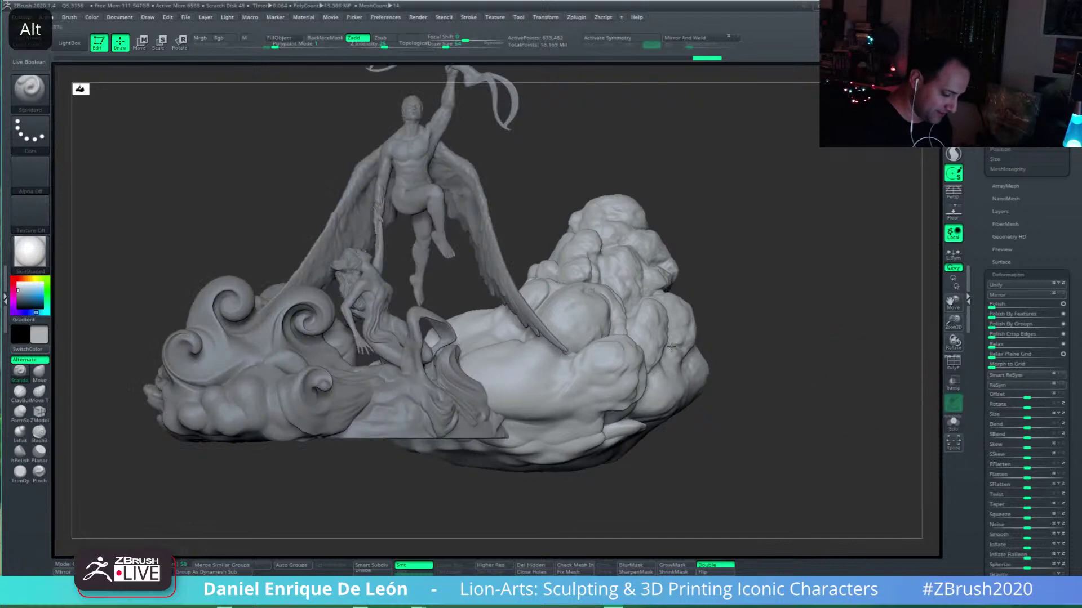
mouse_move(804, 381)
left_mouse_down("shift")
mouse_move(699, 365)
mouse_move(128, 102)
left_mouse_up("shift")
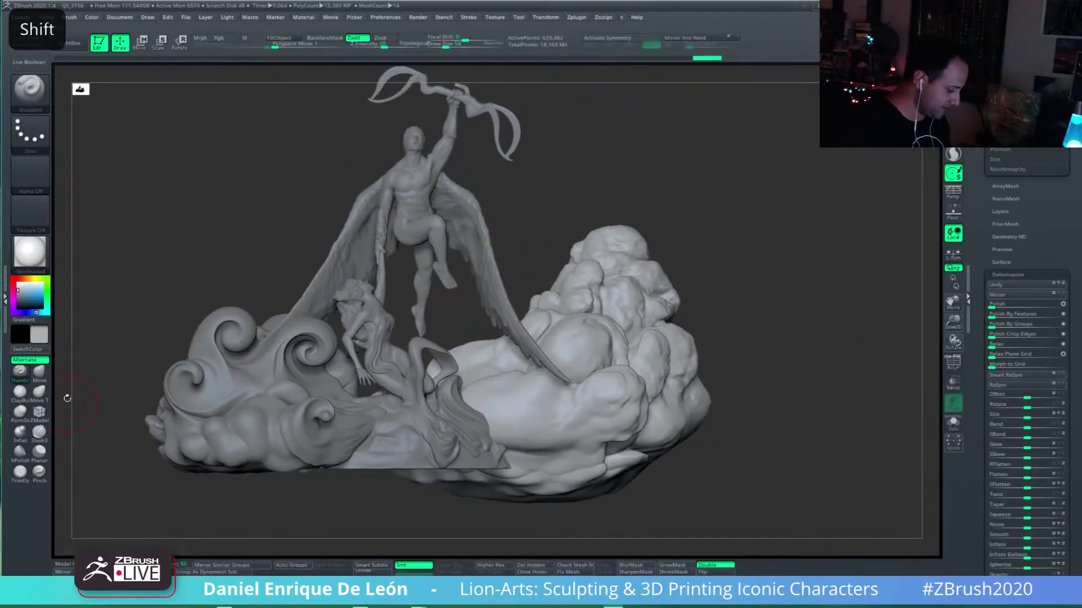
left_click(39, 372)
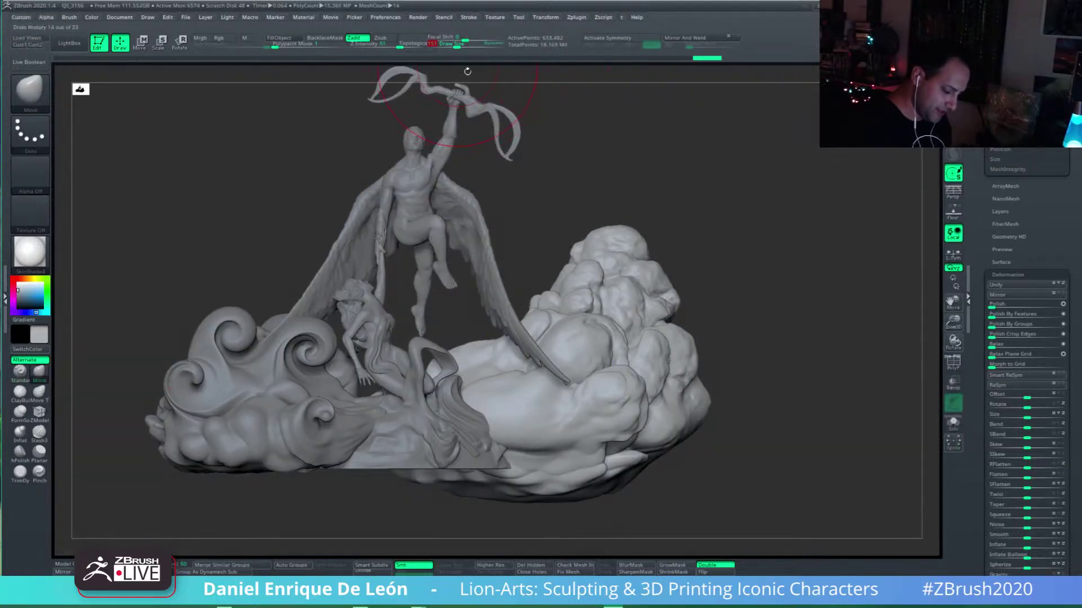
Step: Enlarge the Move brush and push the cloud mesh's underside up in side view to level it with the sculpture's flat base
mouse_move(778, 451)
left_mouse_down("alt")
mouse_move(800, 346)
mouse_move(689, 377)
mouse_move(578, 379)
left_mouse_up("alt")
left_click_drag(702, 307, 658, 351, "alt")
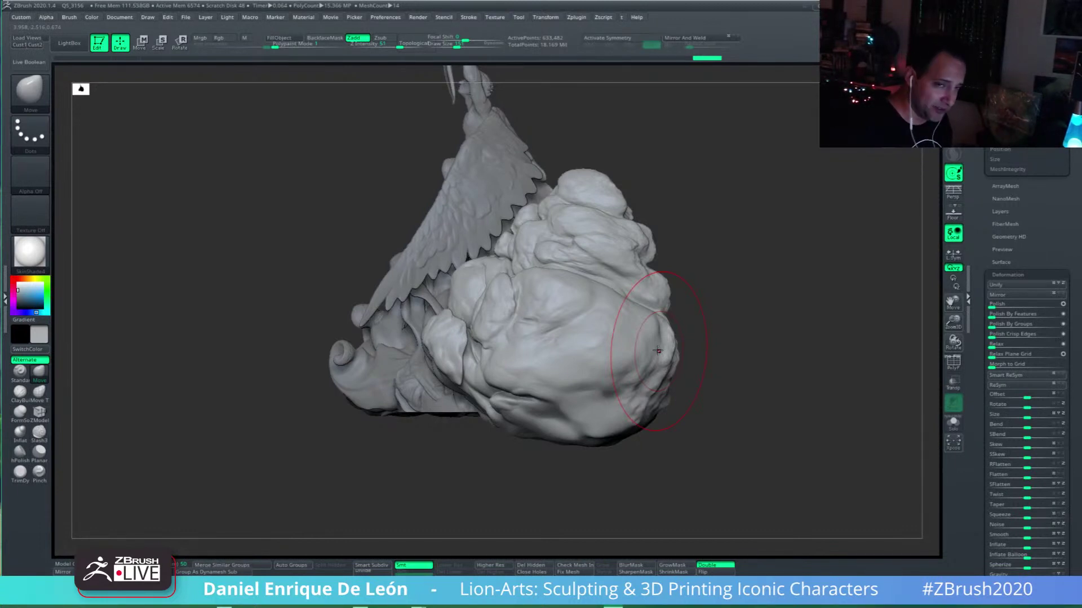
right_click_drag(592, 312, 591, 330, "alt")
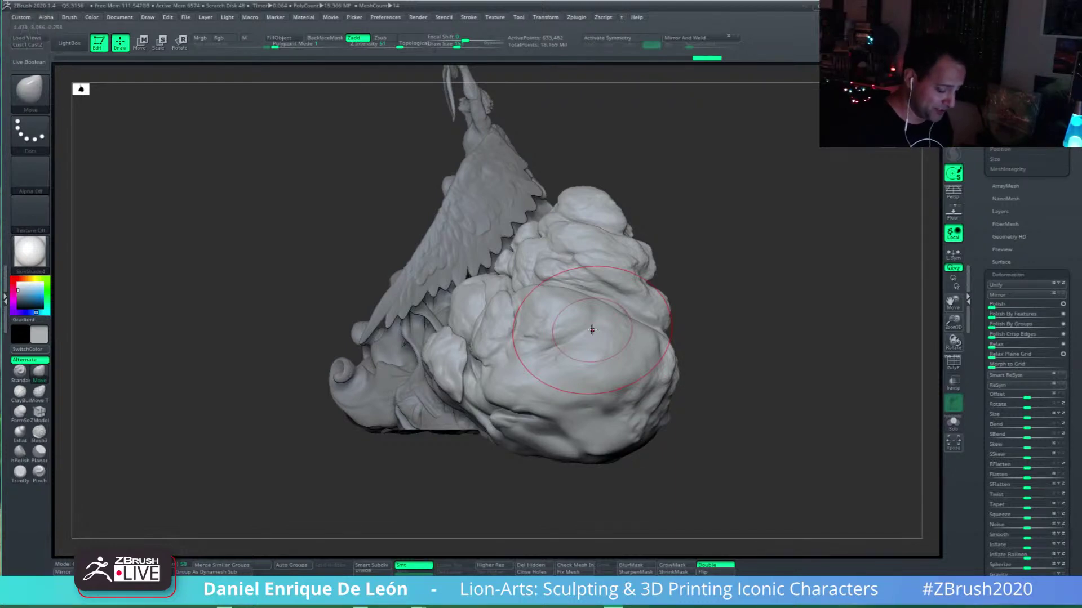
key("alt")
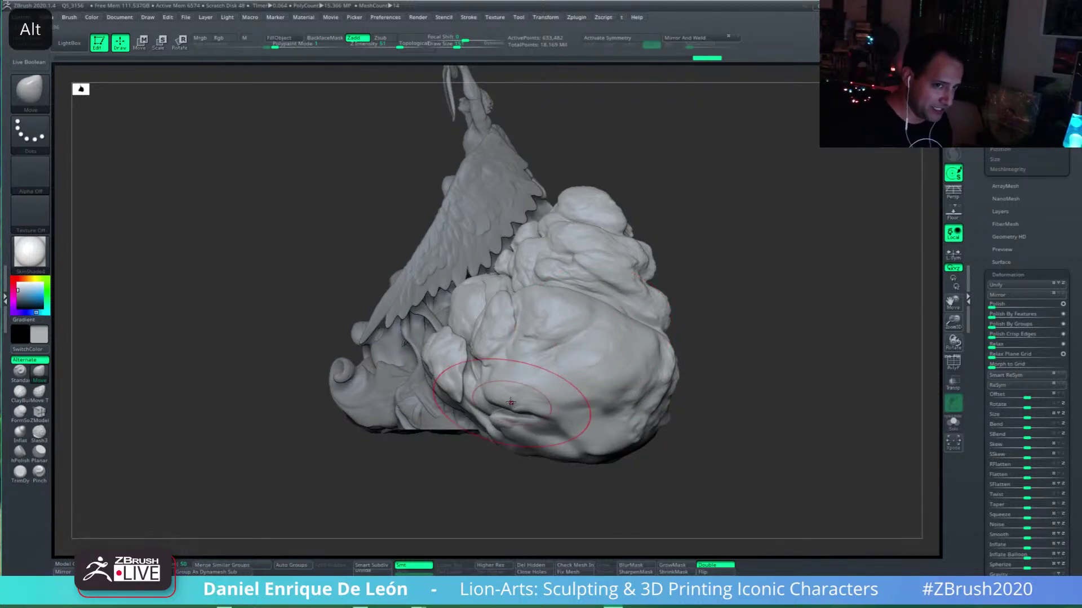
right_click_drag(578, 292, 580, 273, "alt")
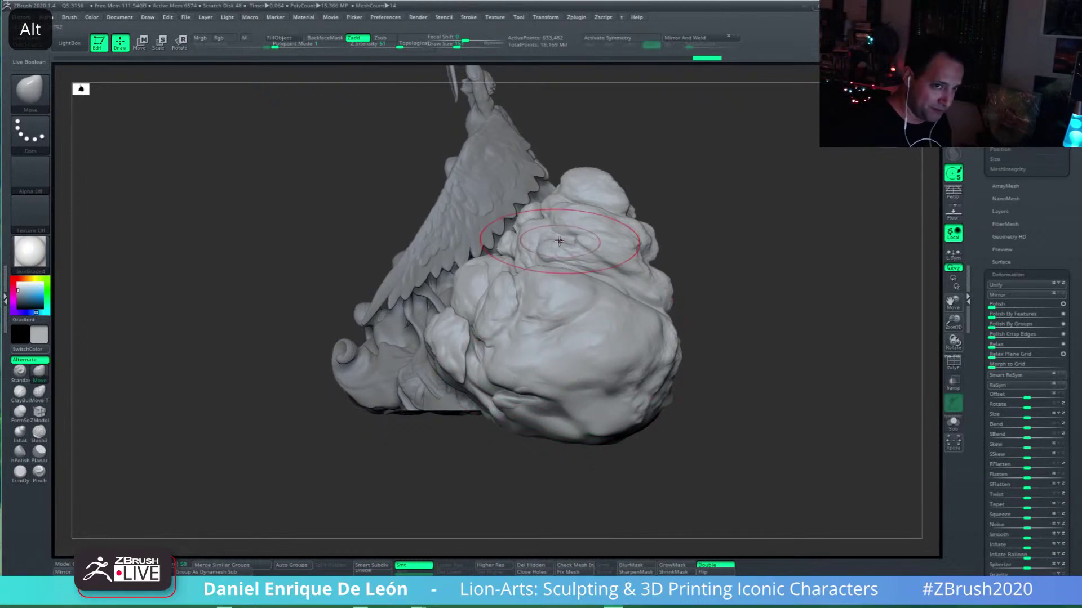
left_click(460, 45)
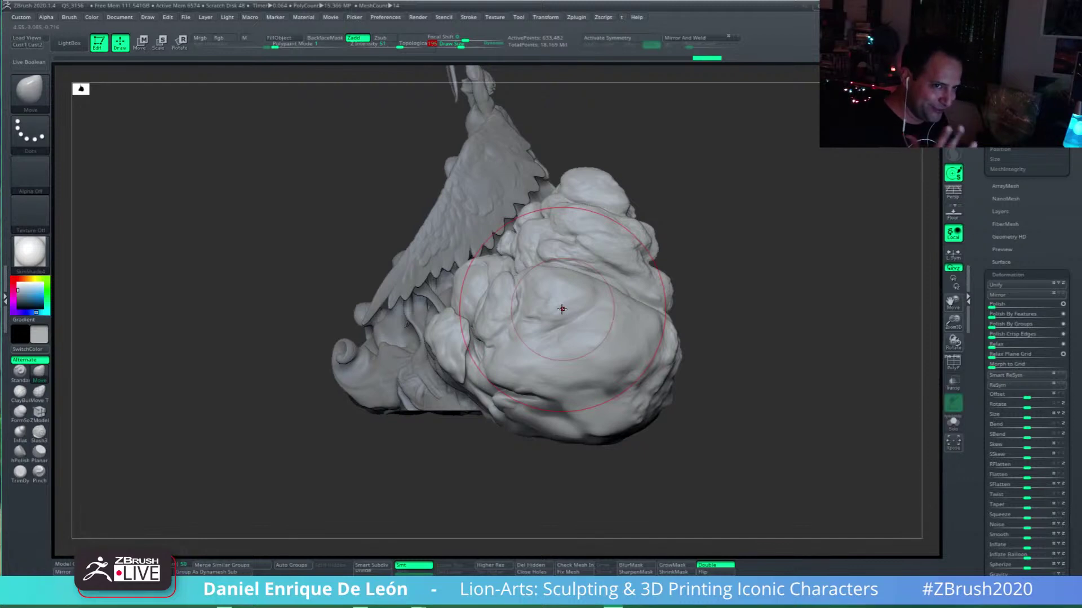
mouse_move(583, 438)
left_mouse_down()
mouse_move(577, 424)
mouse_move(601, 422)
left_mouse_up()
mouse_move(525, 425)
left_mouse_down()
mouse_move(525, 412)
mouse_move(598, 412)
left_mouse_up()
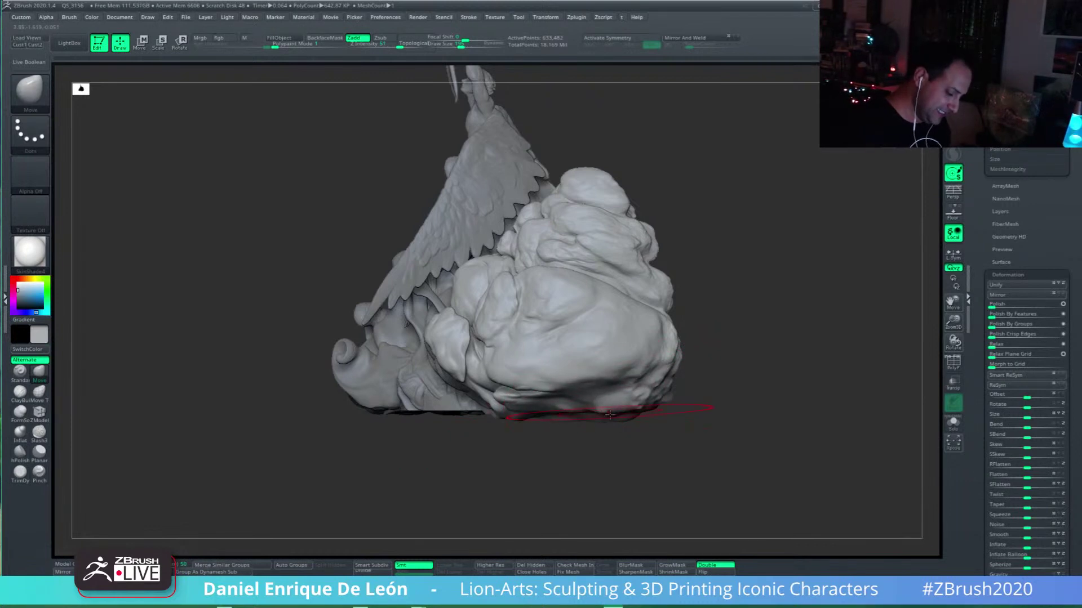
Step: Nudge the back edge and upper lobes of the cloud mesh slightly backward from a top view with the Move brush
left_click_drag(609, 450, 755, 450)
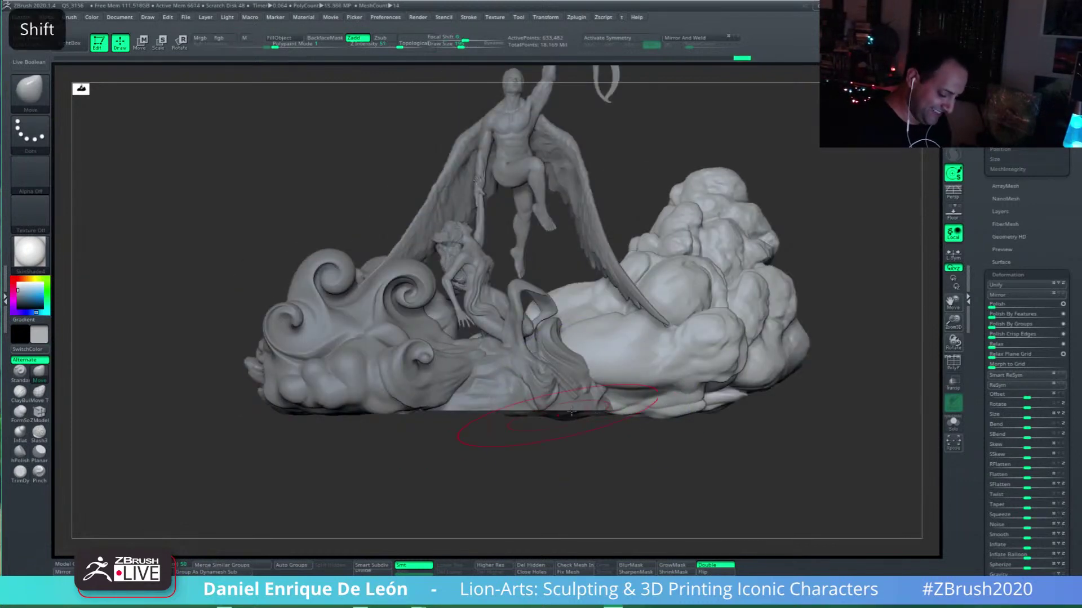
mouse_move(571, 412)
left_mouse_down("shift")
mouse_move(676, 389)
mouse_move(732, 318)
mouse_move(732, 299)
mouse_move(633, 357)
left_mouse_up("shift")
right_click_drag(704, 281, 637, 370)
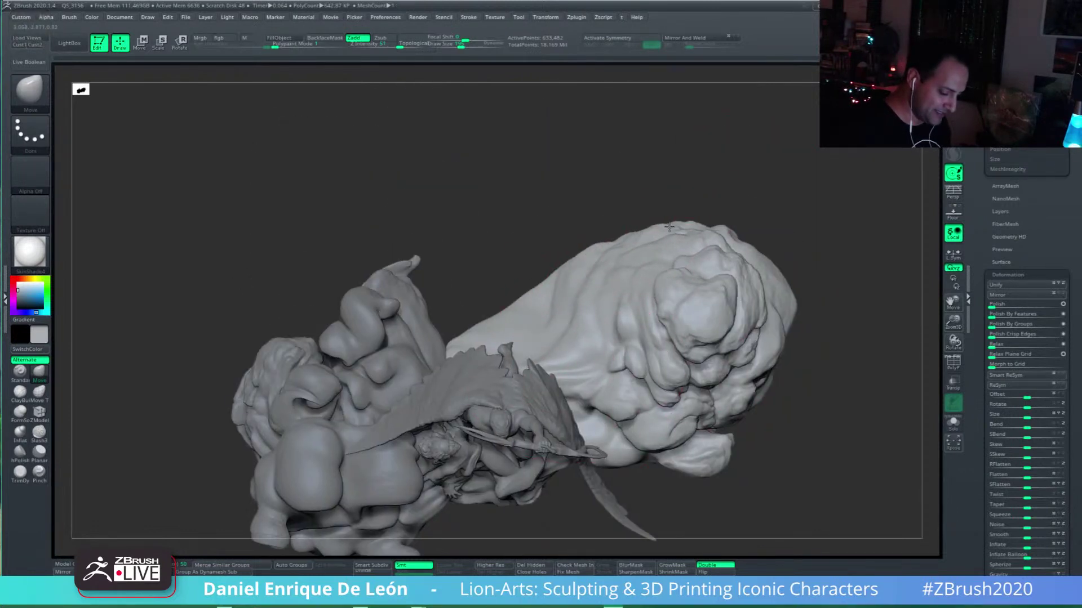
mouse_move(669, 227)
left_mouse_down()
mouse_move(647, 242)
mouse_move(676, 218)
left_mouse_up()
left_click_drag(704, 254, 696, 241)
mouse_move(660, 325)
left_mouse_down()
mouse_move(625, 315)
mouse_move(648, 309)
left_mouse_up()
mouse_move(692, 451)
right_mouse_down()
mouse_move(691, 399)
mouse_move(716, 345)
mouse_move(705, 289)
mouse_move(735, 334)
right_mouse_up()
mouse_move(736, 373)
right_mouse_down("shift")
mouse_move(747, 397)
mouse_move(724, 383)
mouse_move(711, 349)
mouse_move(737, 362)
right_mouse_up("shift")
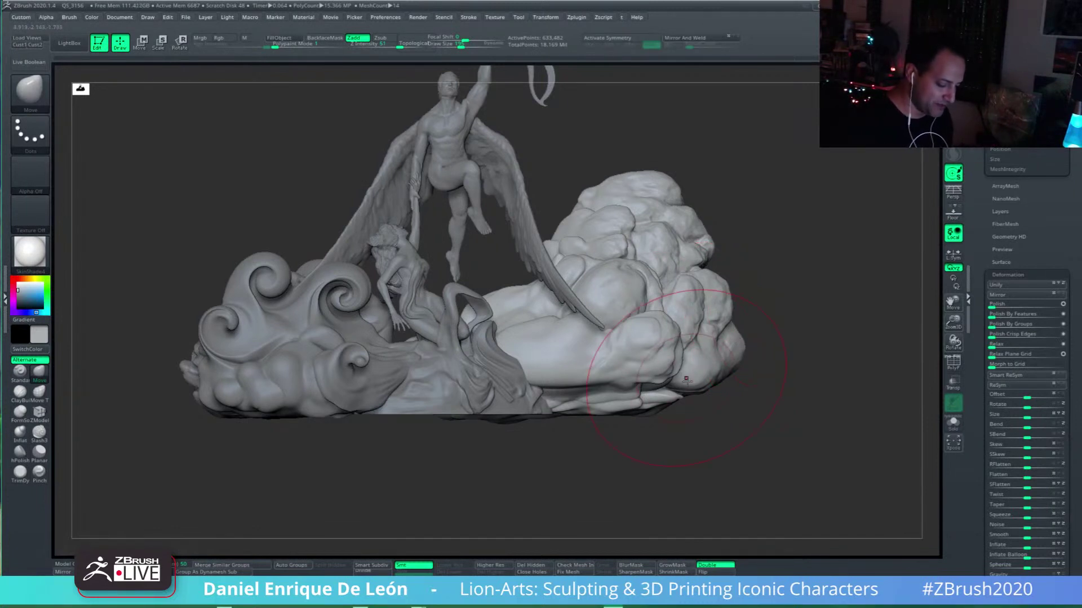
Step: Clip the underside of the cloud mesh flat along a horizontal line level with the sculpture's base
key("ctrl")
mouse_move(798, 385)
left_mouse_down("ctrl+shift")
mouse_move(215, 387)
mouse_move(195, 411)
mouse_move(65, 410)
left_mouse_up("ctrl+shift")
left_click_drag(800, 439, 650, 471, "alt")
mouse_move(725, 403)
right_mouse_down()
mouse_move(789, 388)
mouse_move(700, 374)
right_mouse_up()
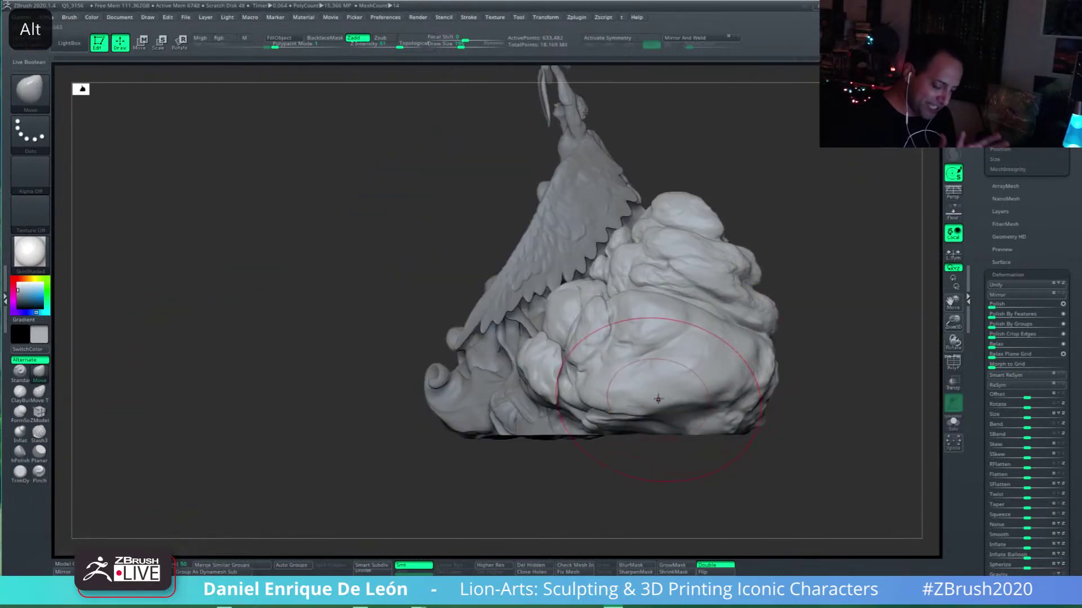
mouse_move(637, 394)
right_mouse_down()
mouse_move(708, 393)
mouse_move(570, 411)
mouse_move(644, 409)
right_mouse_up()
left_click_drag(644, 409, 675, 410, "alt")
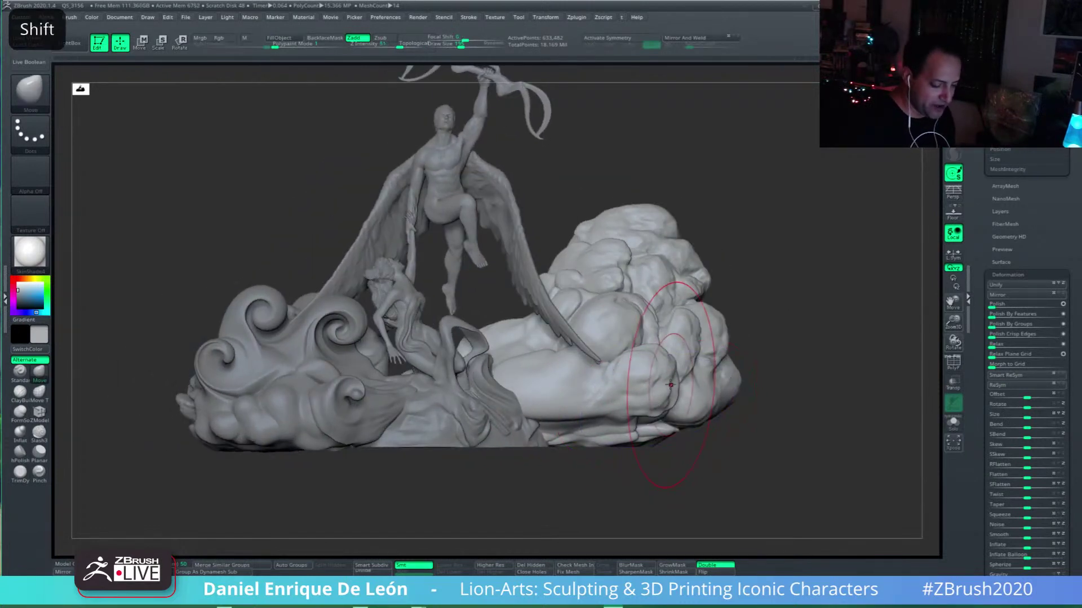
Step: Shift the lower front cloud lobe beneath the wing tip along its surface with the Move brush
left_click_drag(732, 388, 661, 389)
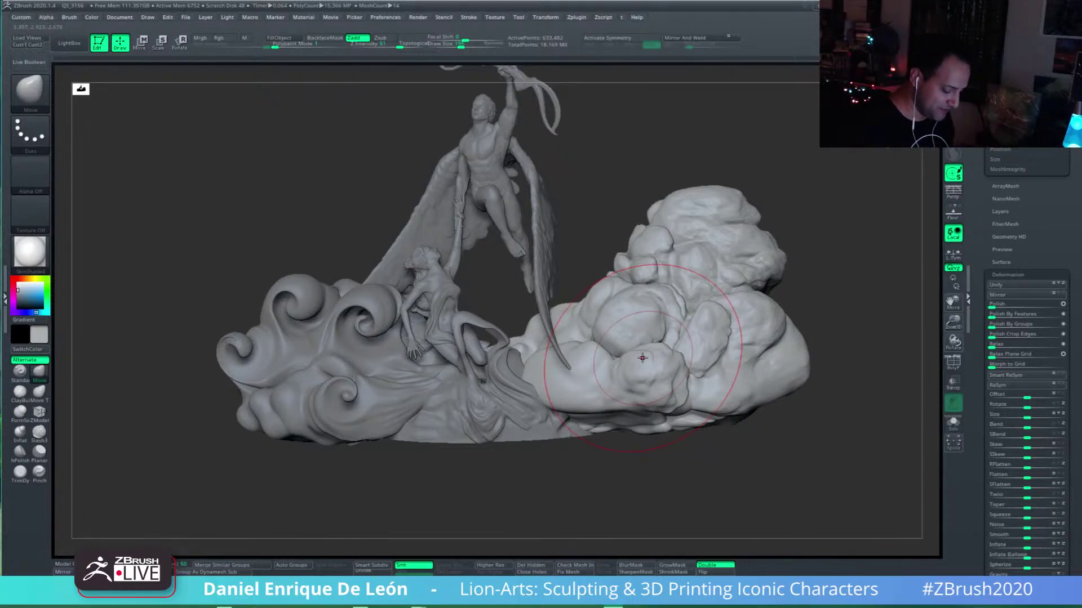
mouse_move(662, 376)
right_mouse_down()
mouse_move(665, 411)
mouse_move(581, 414)
right_mouse_up()
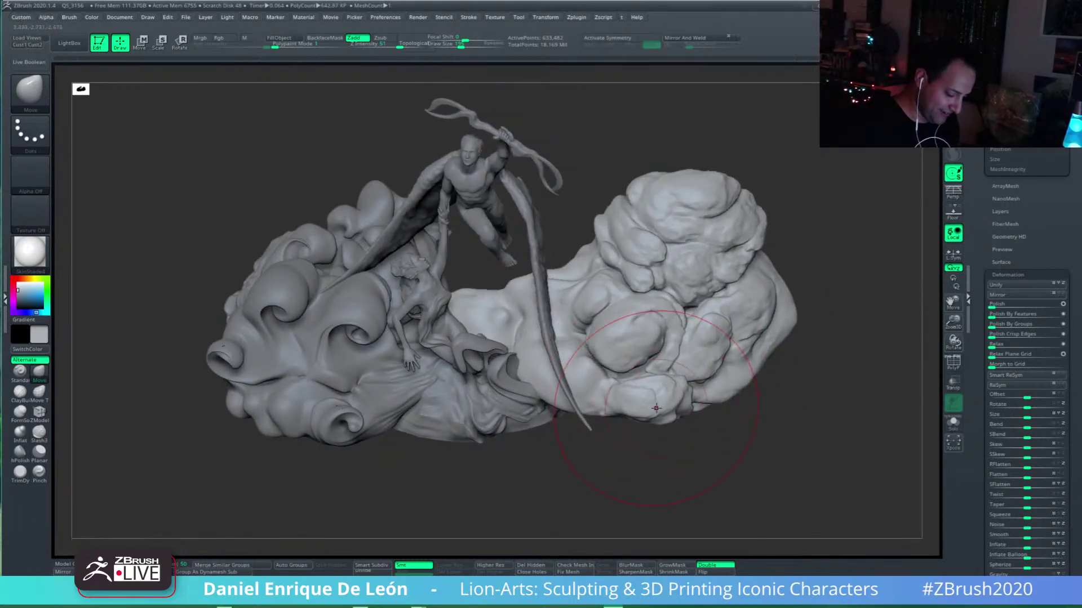
right_click_drag(678, 369, 702, 442, "shift")
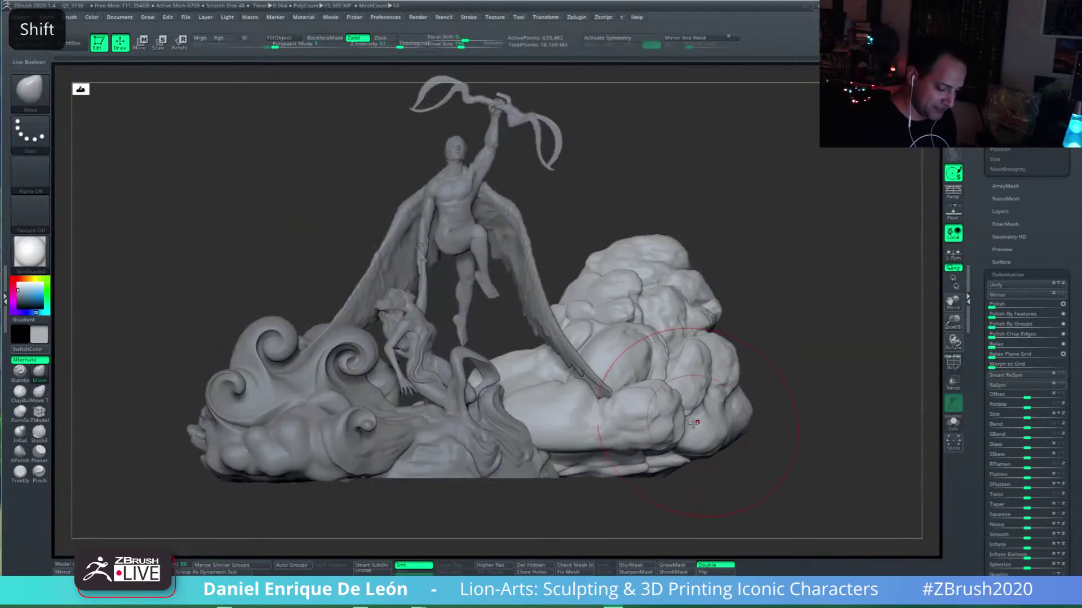
left_click_drag(643, 421, 667, 429, "alt")
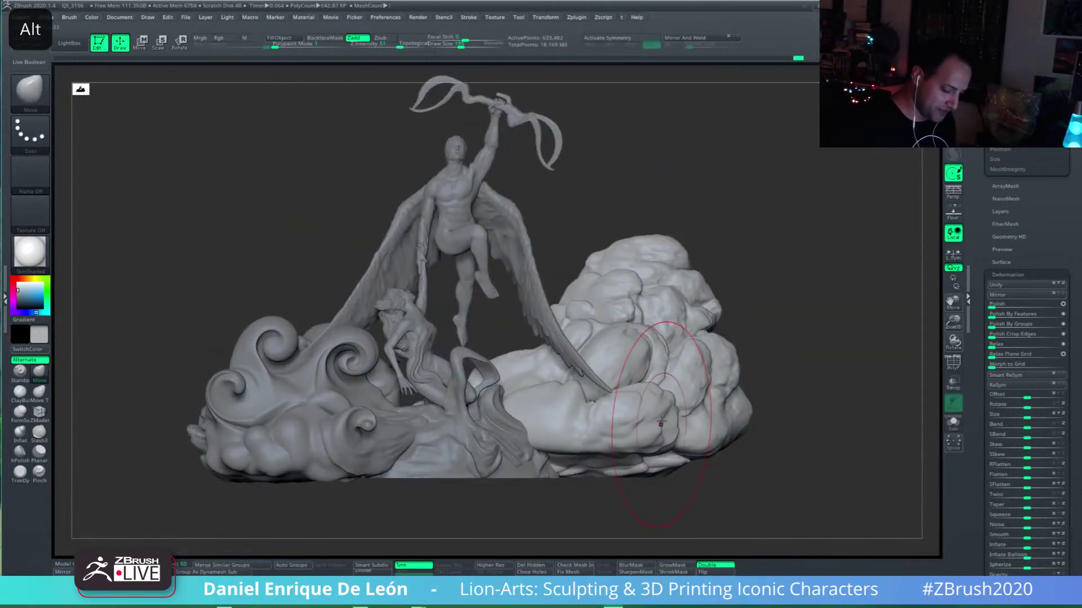
mouse_move(789, 419)
right_mouse_down()
mouse_move(737, 416)
mouse_move(682, 437)
mouse_move(631, 438)
mouse_move(623, 362)
right_mouse_up()
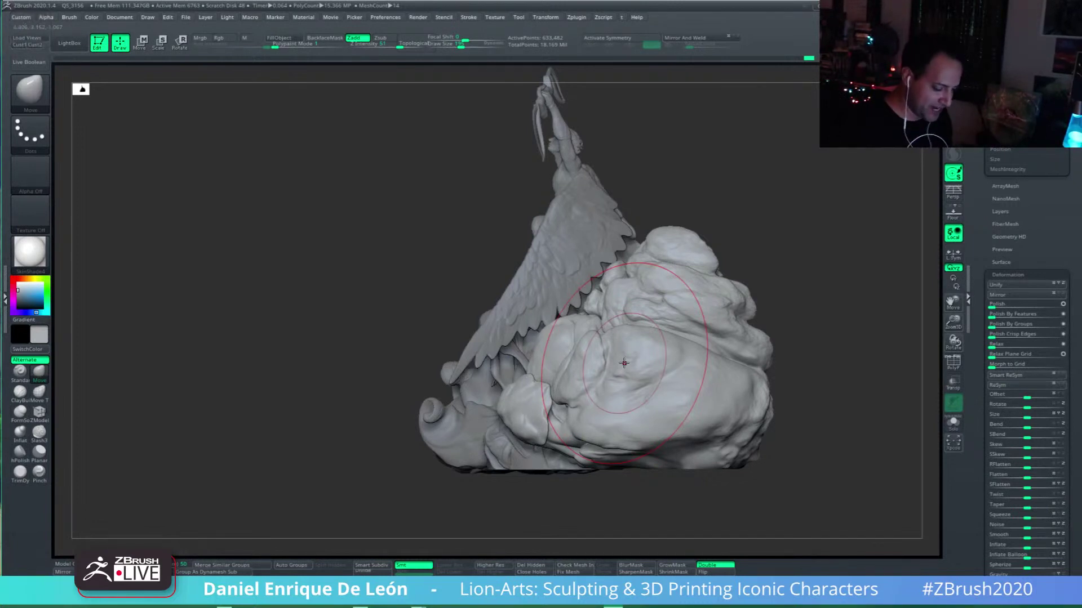
mouse_move(577, 385)
right_mouse_down()
mouse_move(535, 406)
mouse_move(576, 390)
mouse_move(570, 431)
mouse_move(569, 382)
mouse_move(553, 396)
right_mouse_up()
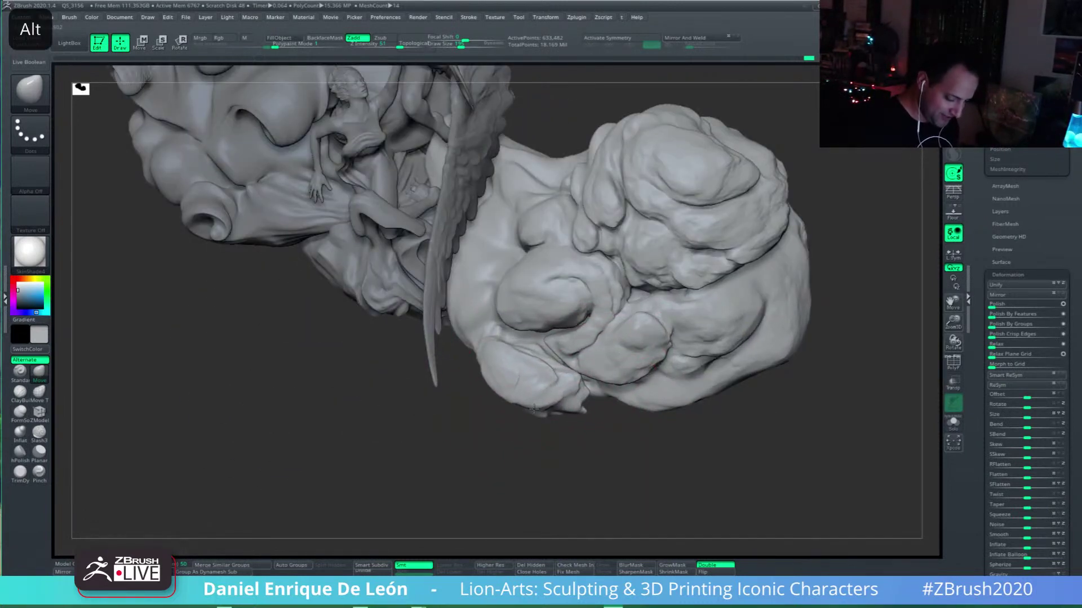
Step: Pull the front lobe's outer edge outward, reduce the Move brush size, and refine the lobe's tip and the cloud surface beside the wing
left_click_drag(533, 409, 527, 409)
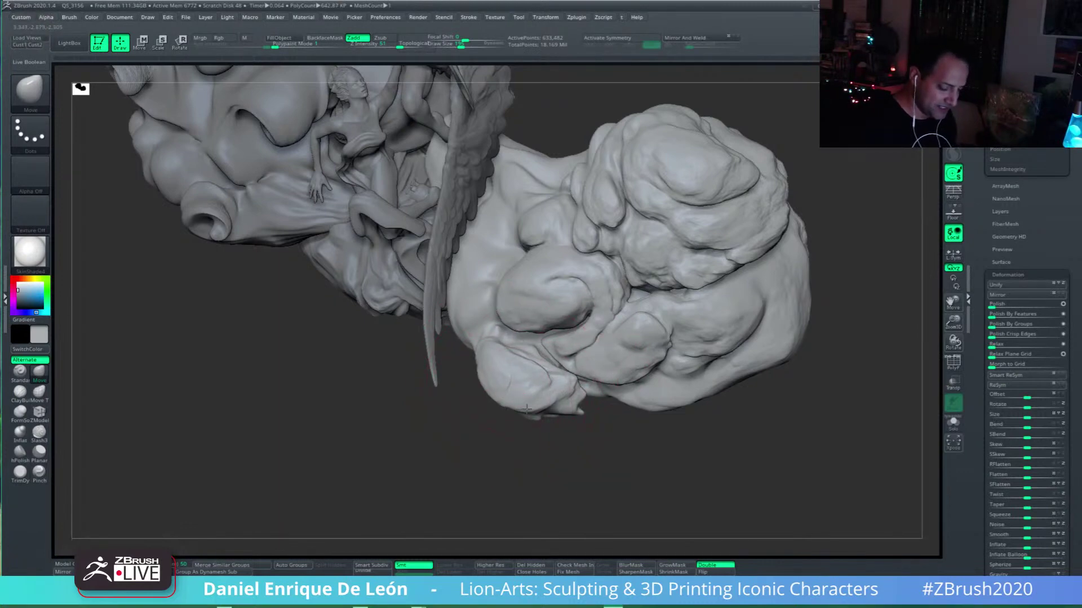
right_click_drag(526, 410, 563, 393)
left_click_drag(538, 397, 532, 405)
right_click_drag(532, 405, 625, 388, "shift")
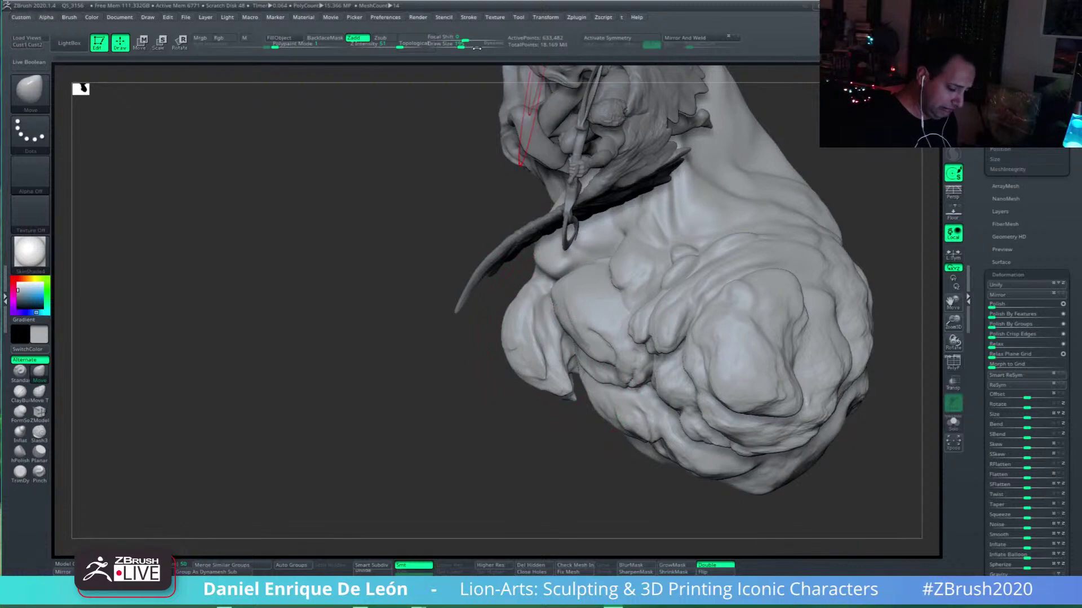
left_click(457, 46)
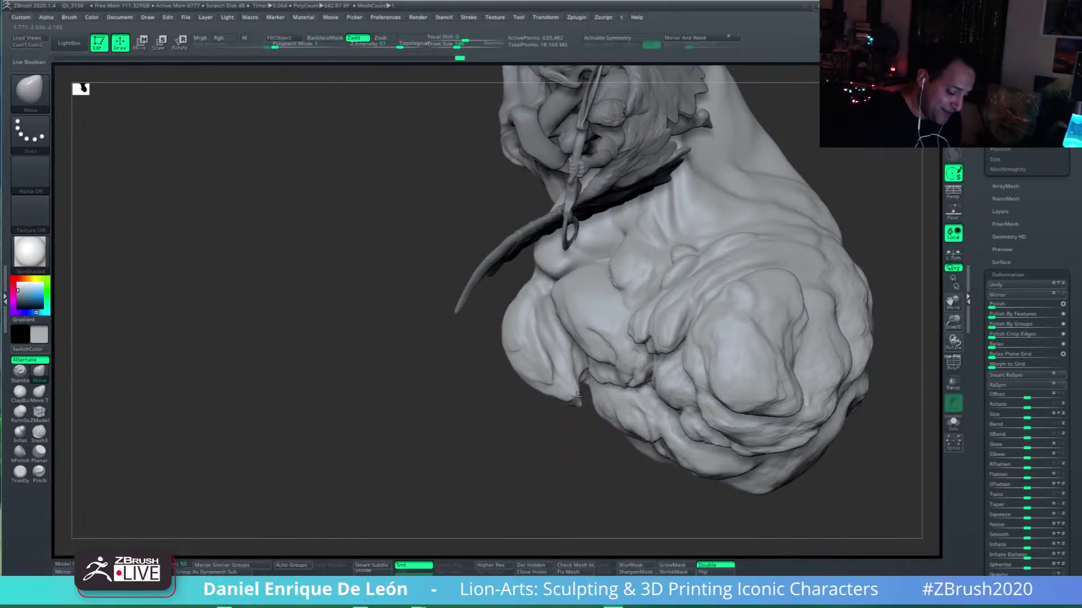
mouse_move(573, 382)
right_mouse_down()
mouse_move(563, 301)
mouse_move(596, 296)
mouse_move(586, 360)
mouse_move(616, 430)
right_mouse_up()
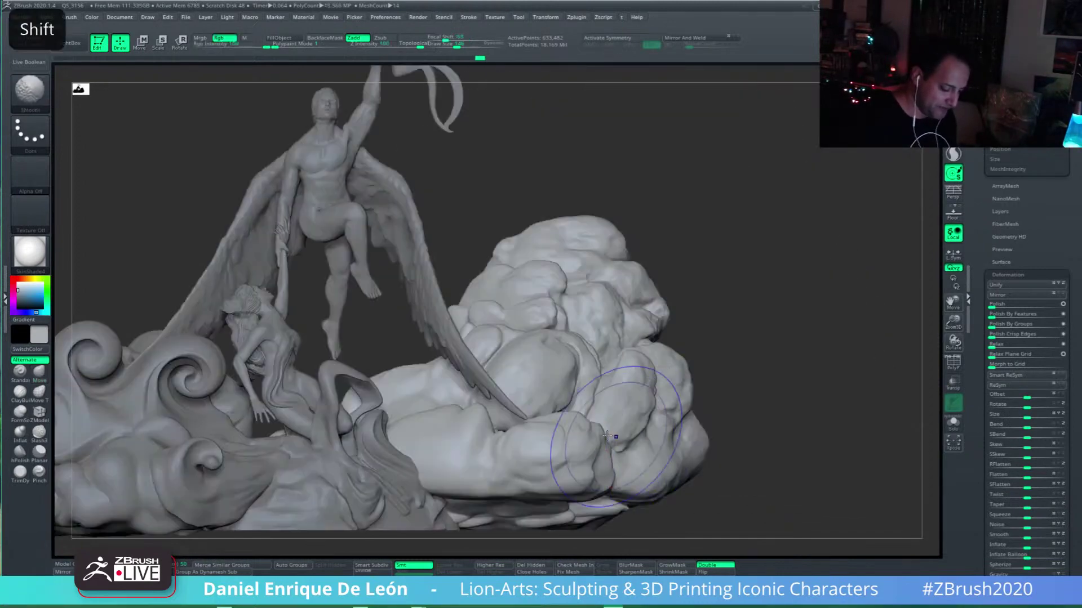
right_click_drag(563, 474, 625, 394, "alt")
left_click_drag(496, 362, 479, 369)
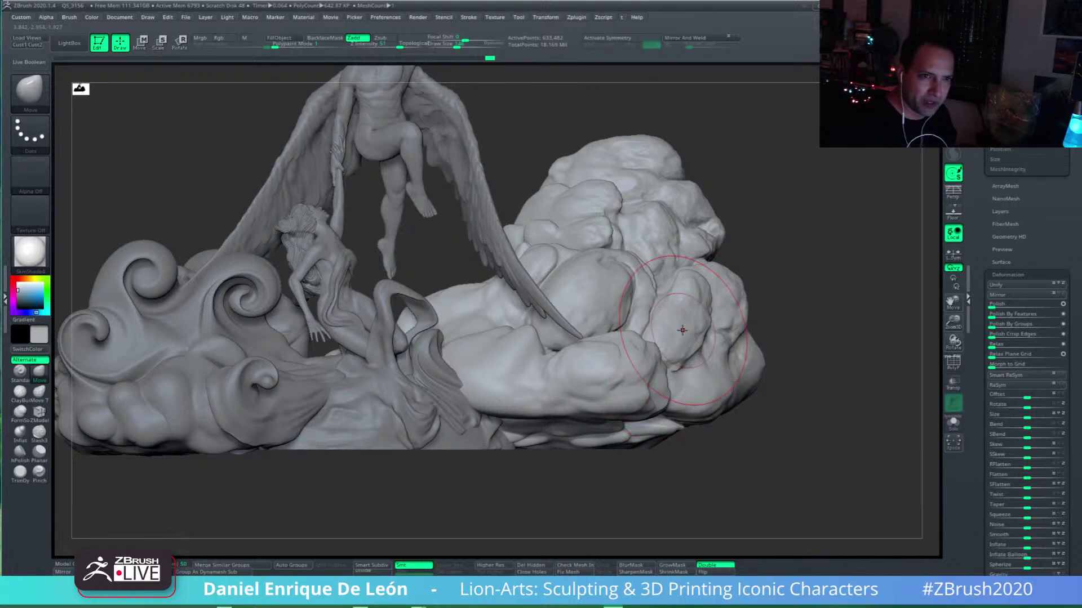
Step: Nudge the side crease and inner ridge of the large cloud slightly outward from behind with the Move brush
right_click_drag(681, 331, 605, 370)
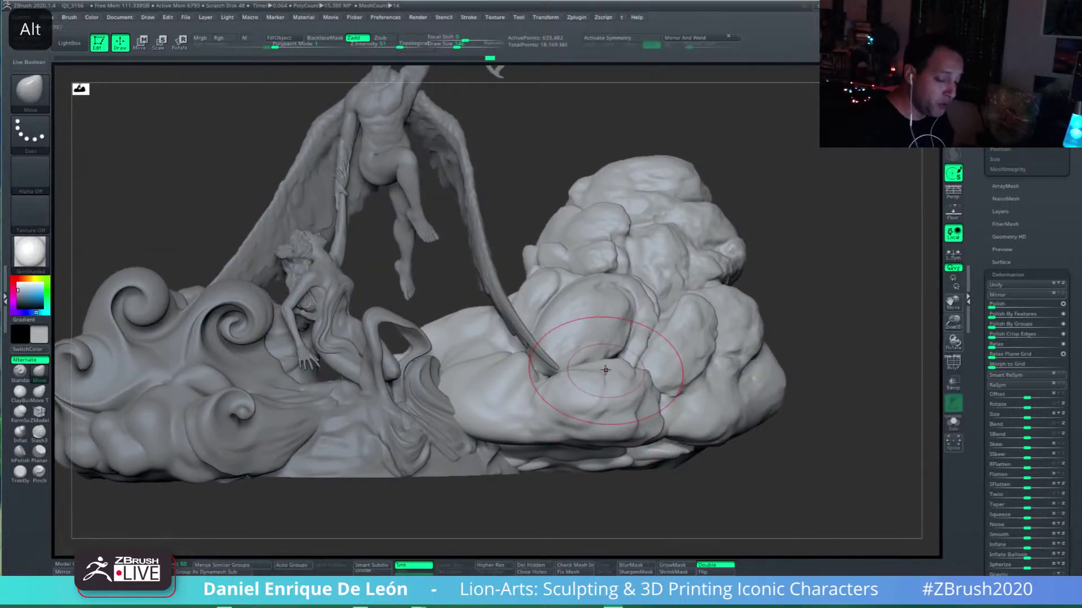
mouse_move(599, 294)
right_mouse_down()
mouse_move(656, 308)
mouse_move(636, 356)
mouse_move(654, 343)
mouse_move(724, 355)
mouse_move(725, 393)
mouse_move(641, 408)
right_mouse_up()
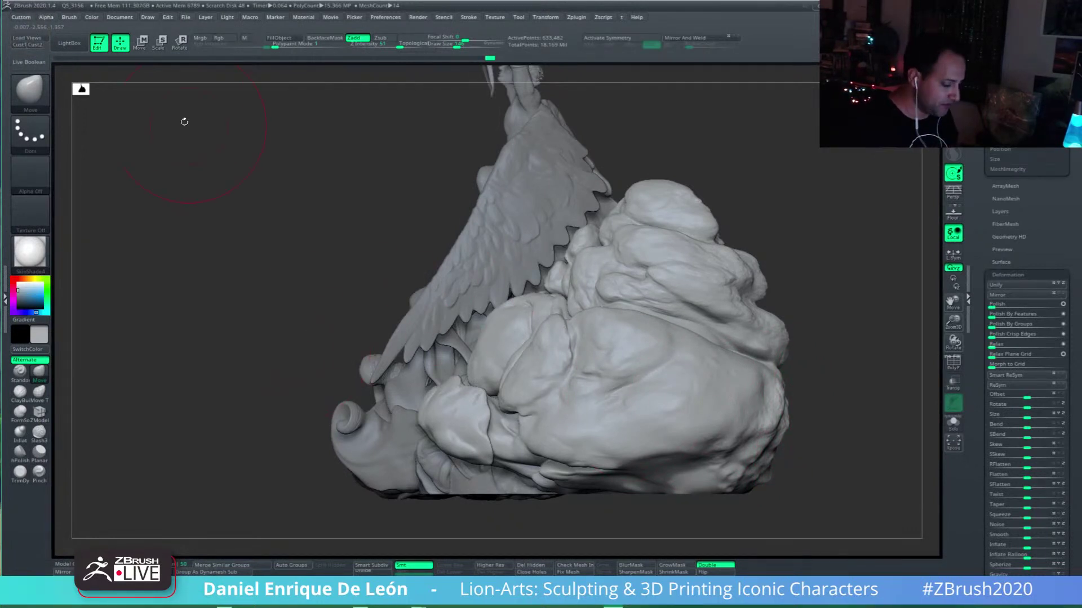
key("w")
right_click_drag(563, 394, 467, 351)
right_click_drag(867, 338, 792, 408)
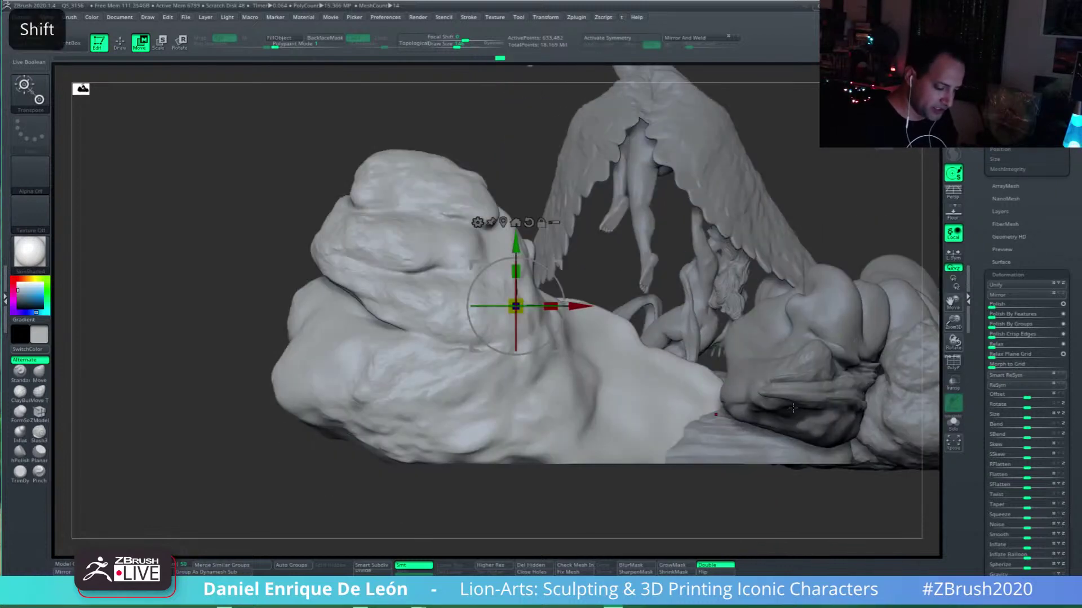
right_click_drag(666, 371, 592, 391, "alt")
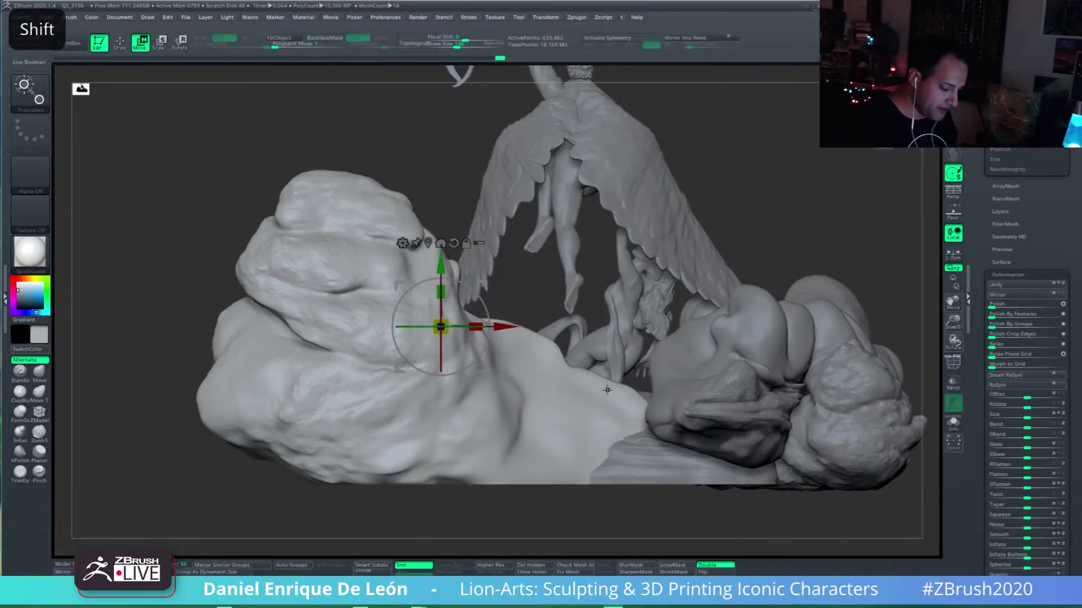
key("q")
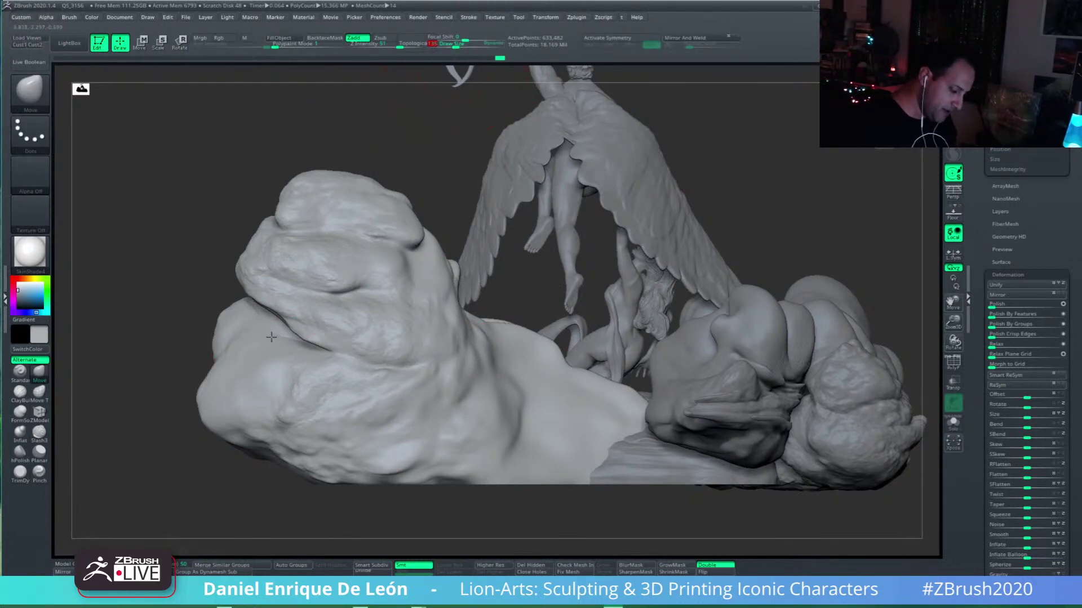
left_click_drag(271, 329, 262, 334)
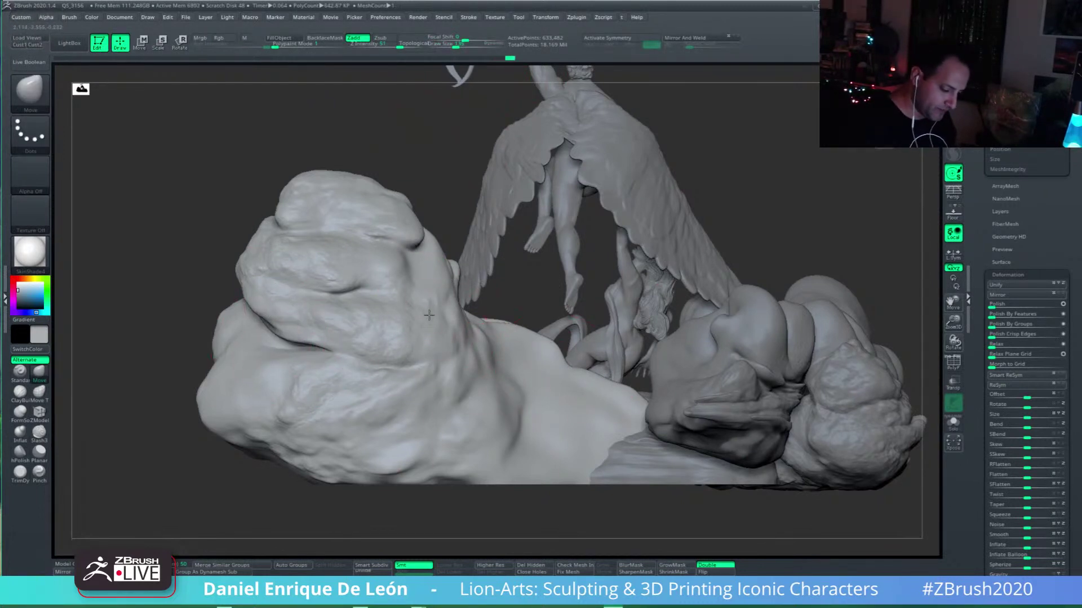
left_click_drag(429, 306, 418, 308)
Step: Lower the raised saddle beside the tall cloud, resize the Move brush, and reshape the tall cloud's upper back lobes
mouse_move(535, 324)
right_mouse_down()
mouse_move(473, 340)
mouse_move(465, 364)
right_mouse_up()
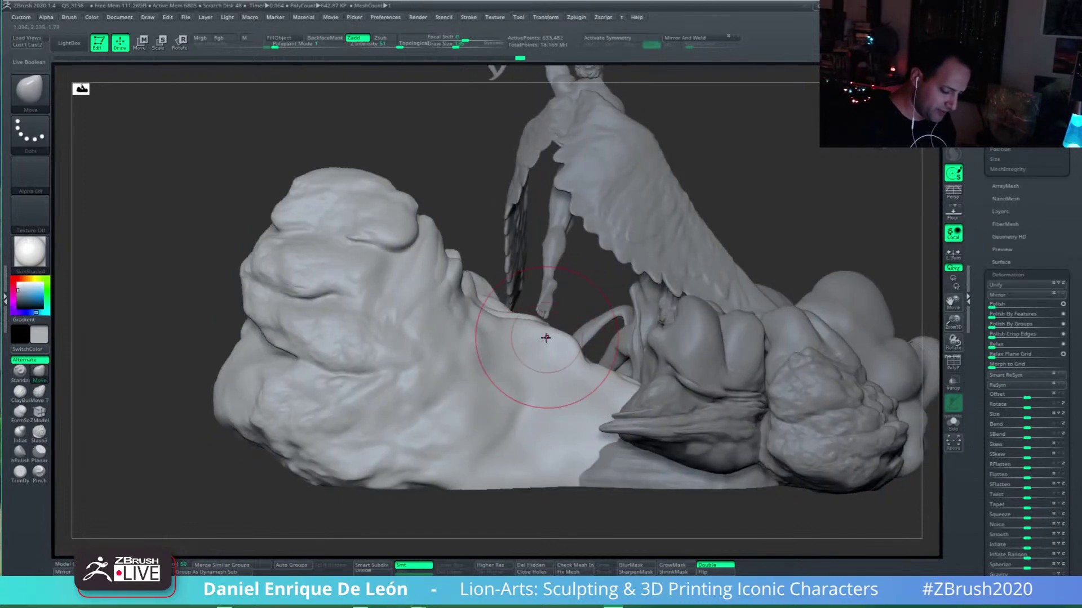
mouse_move(545, 338)
left_mouse_down()
mouse_move(505, 328)
mouse_move(491, 340)
mouse_move(441, 337)
mouse_move(446, 296)
left_mouse_up()
left_click(457, 45)
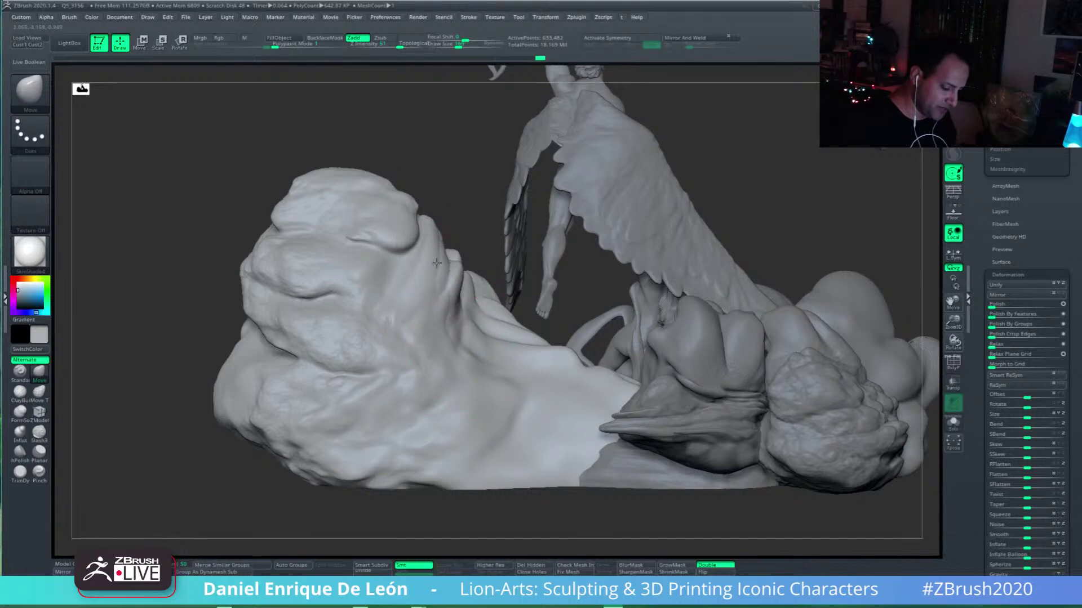
mouse_move(414, 224)
left_mouse_down()
mouse_move(434, 220)
mouse_move(338, 197)
left_mouse_up()
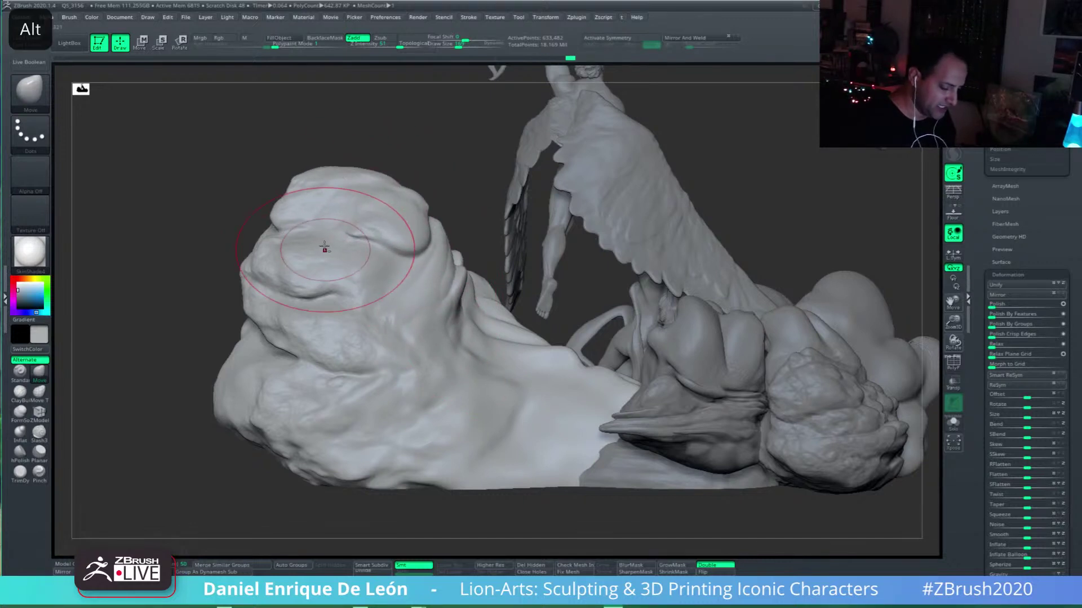
left_click_drag(325, 239, 350, 241, "alt")
Step: Adjust the deep crease across the tall cloud's lower back along the surface normals with the Move brush
mouse_move(281, 247)
right_mouse_down()
mouse_move(333, 251)
mouse_move(357, 282)
mouse_move(448, 299)
mouse_move(458, 332)
right_mouse_up()
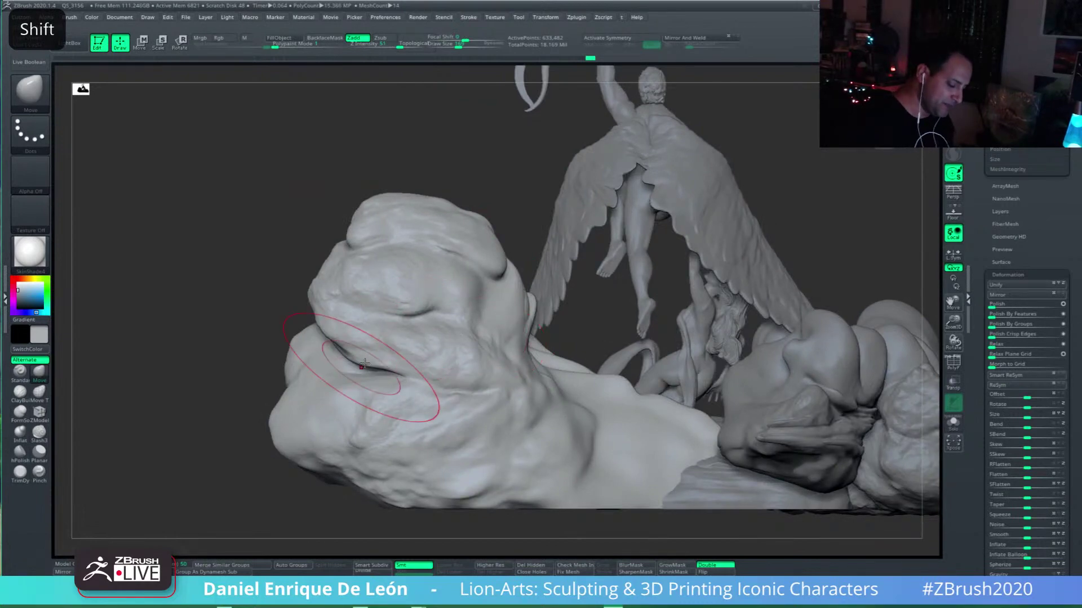
left_click_drag(368, 369, 397, 366, "alt")
right_click_drag(358, 359, 367, 374)
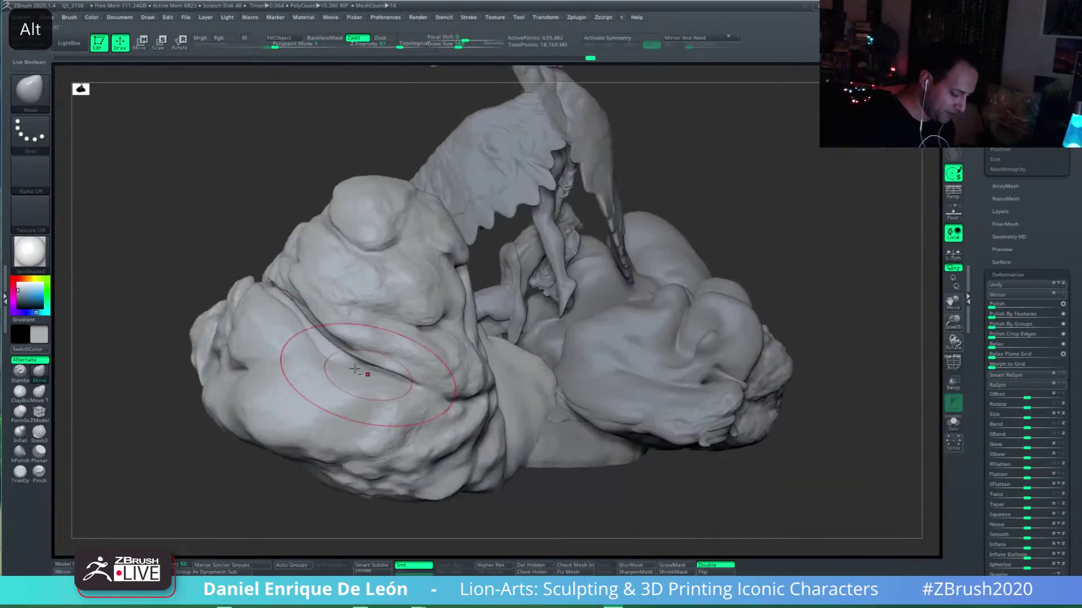
left_click_drag(343, 360, 367, 355, "alt")
Step: Examine from several front angles how the reshaped cloud mesh meets the wing tip, figures and base
mouse_move(361, 352)
right_mouse_down()
mouse_move(394, 343)
mouse_move(322, 350)
mouse_move(472, 375)
mouse_move(582, 366)
right_mouse_up()
right_click_drag(634, 391, 696, 329, "alt")
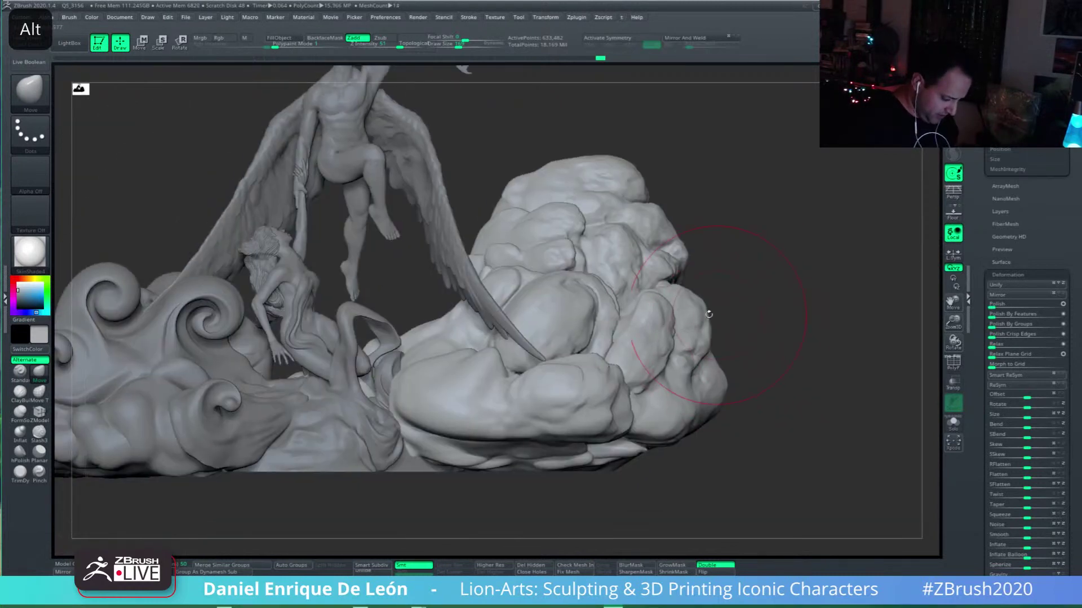
mouse_move(642, 259)
right_mouse_down("alt")
mouse_move(650, 292)
mouse_move(665, 289)
right_mouse_up("alt")
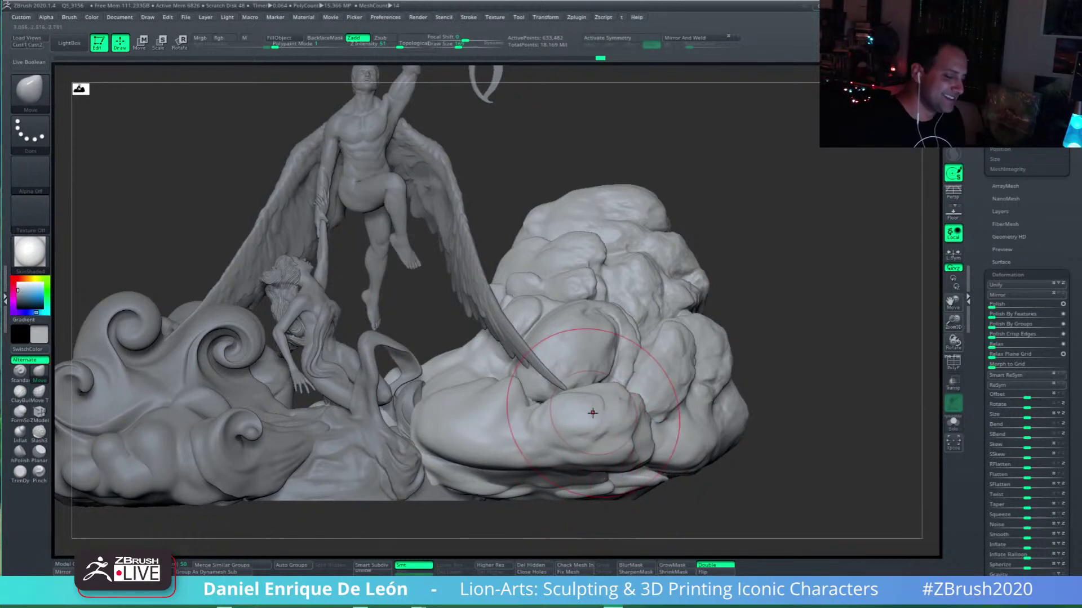
key("alt")
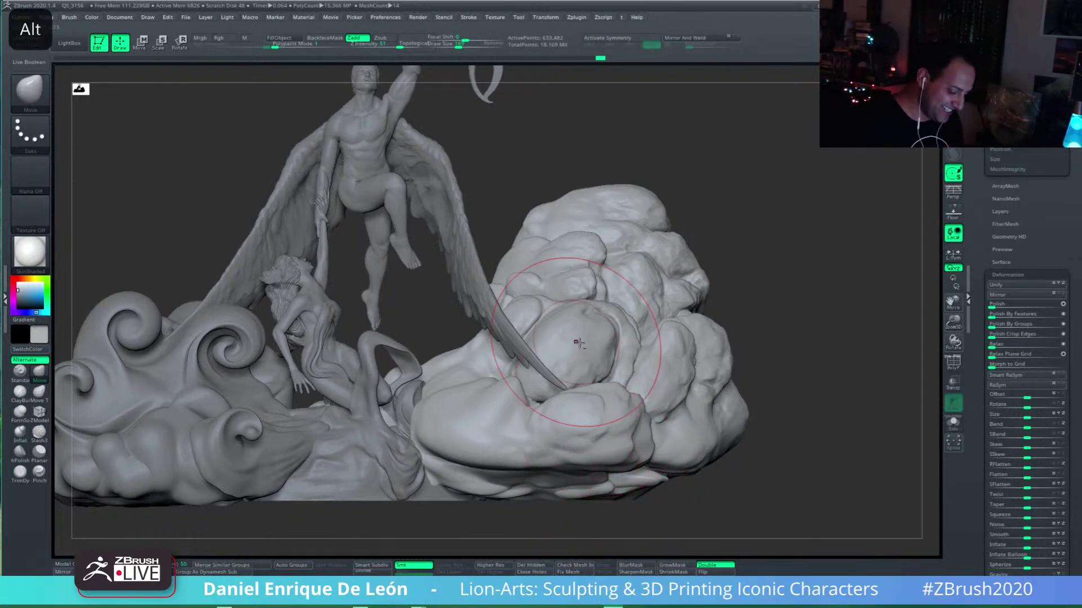
right_click_drag(583, 345, 604, 339, "alt")
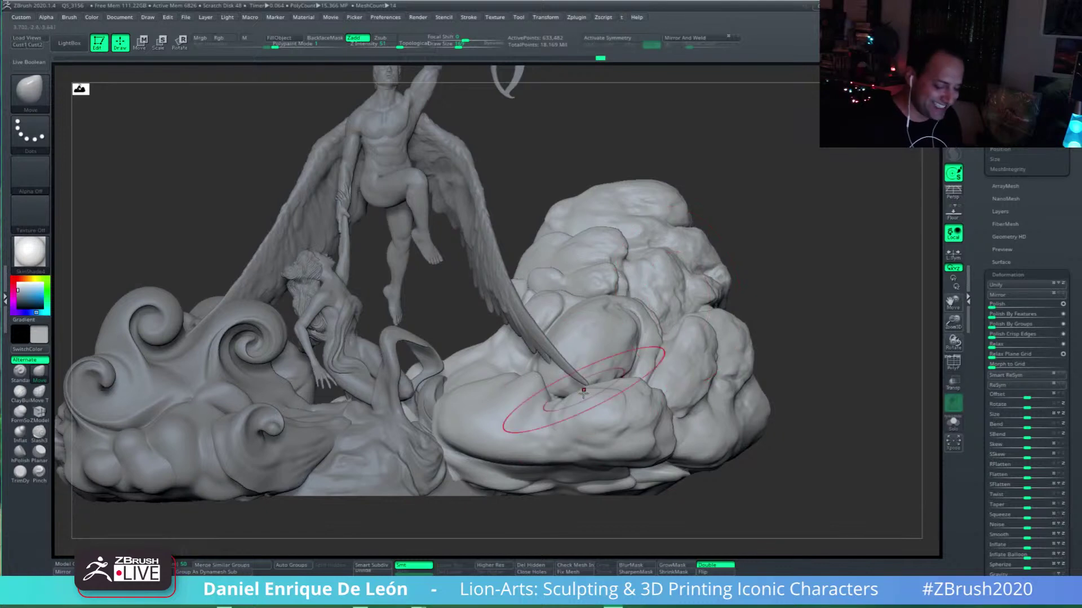
right_click_drag(675, 375, 698, 369, "alt")
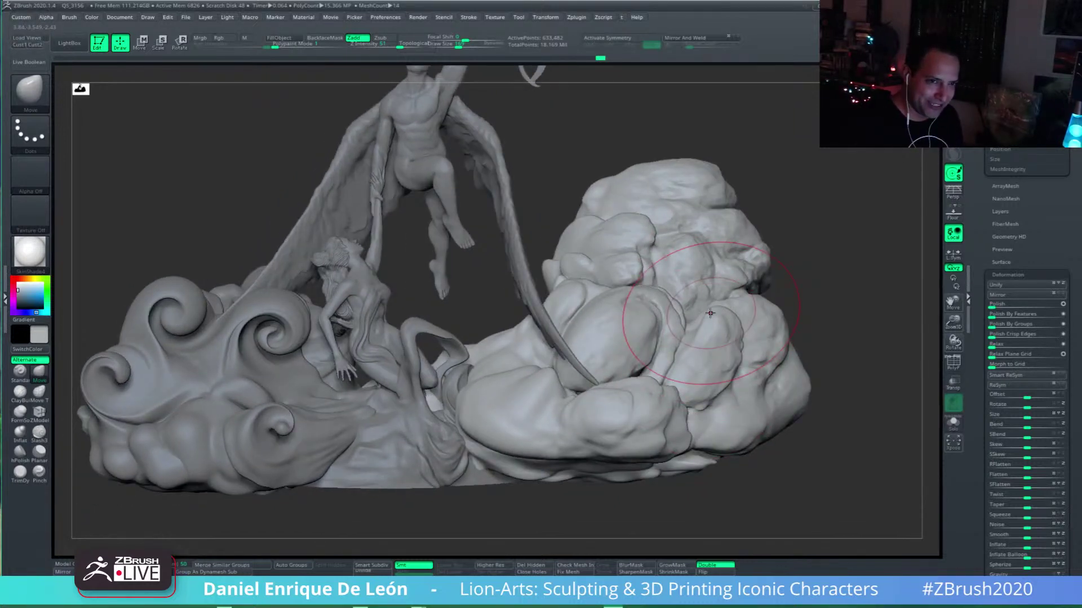
right_click_drag(709, 313, 613, 337, "alt")
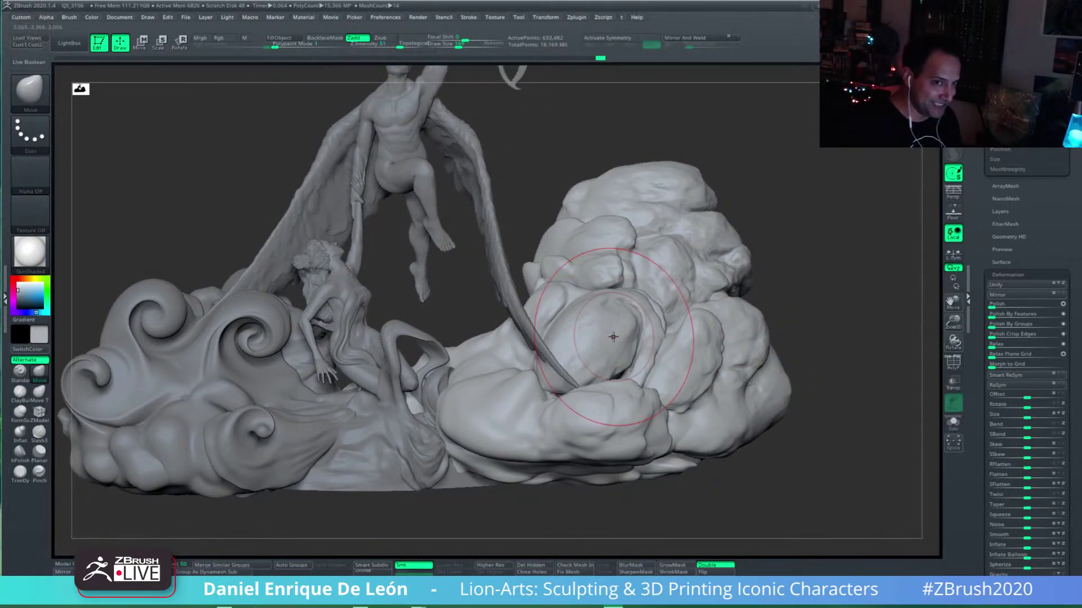
mouse_move(612, 337)
right_mouse_down()
mouse_move(593, 400)
mouse_move(541, 361)
mouse_move(510, 312)
mouse_move(502, 352)
right_mouse_up()
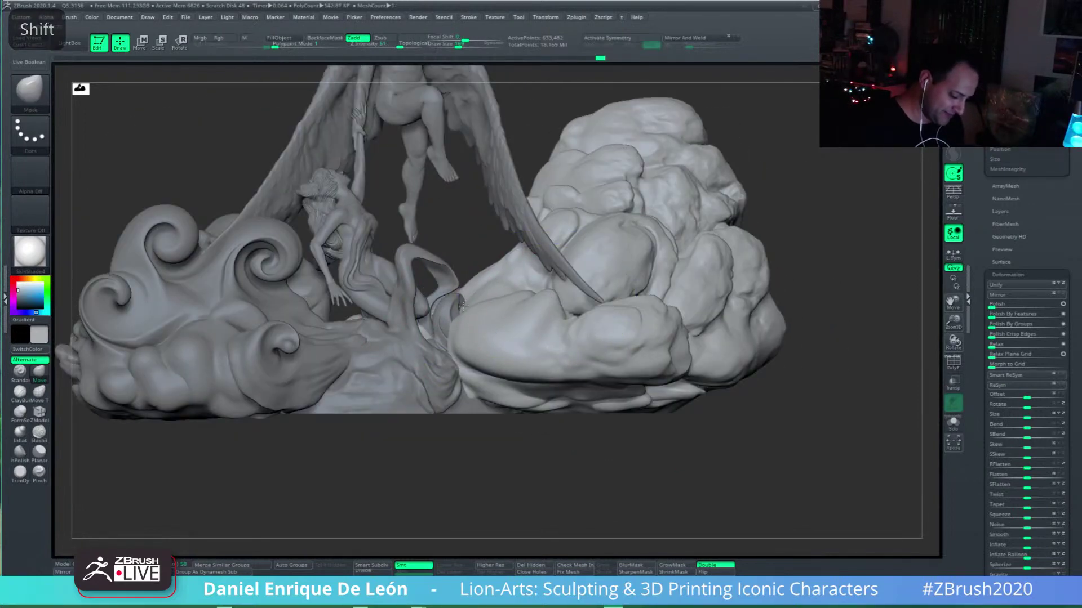
right_click_drag(535, 239, 561, 303, "alt")
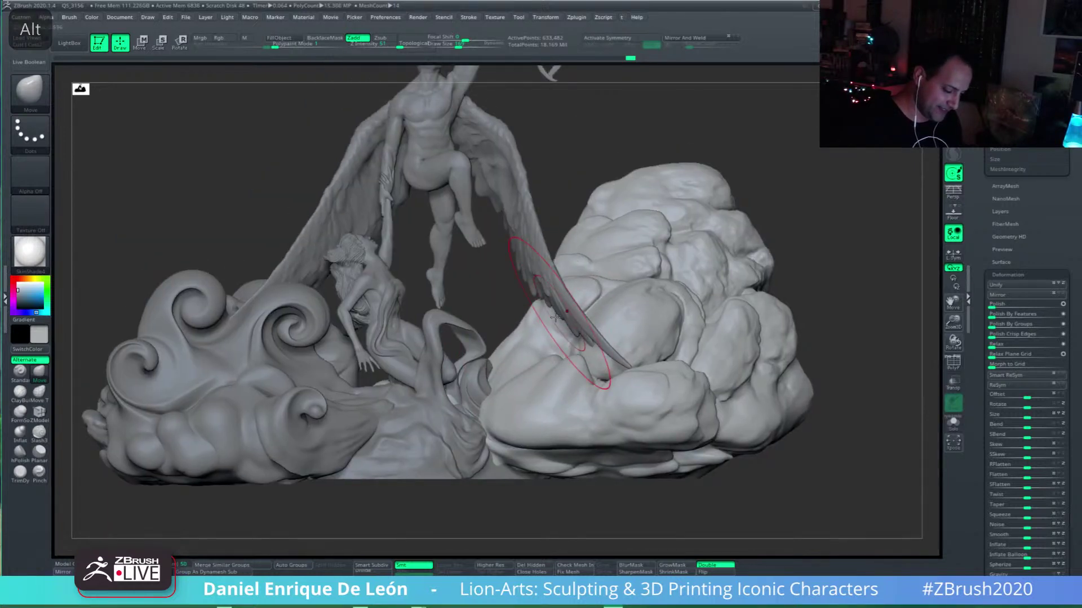
Step: Reshape the cloud lobes beside and beneath the lower wing with the Move brush, adjusting its draw size
left_click(589, 282, "alt")
left_click_drag(589, 282, 574, 286)
mouse_move(654, 248)
left_mouse_down()
mouse_move(632, 243)
mouse_move(619, 253)
left_mouse_up()
mouse_move(686, 278)
right_mouse_down()
mouse_move(724, 299)
mouse_move(669, 388)
mouse_move(609, 383)
mouse_move(603, 344)
right_mouse_up()
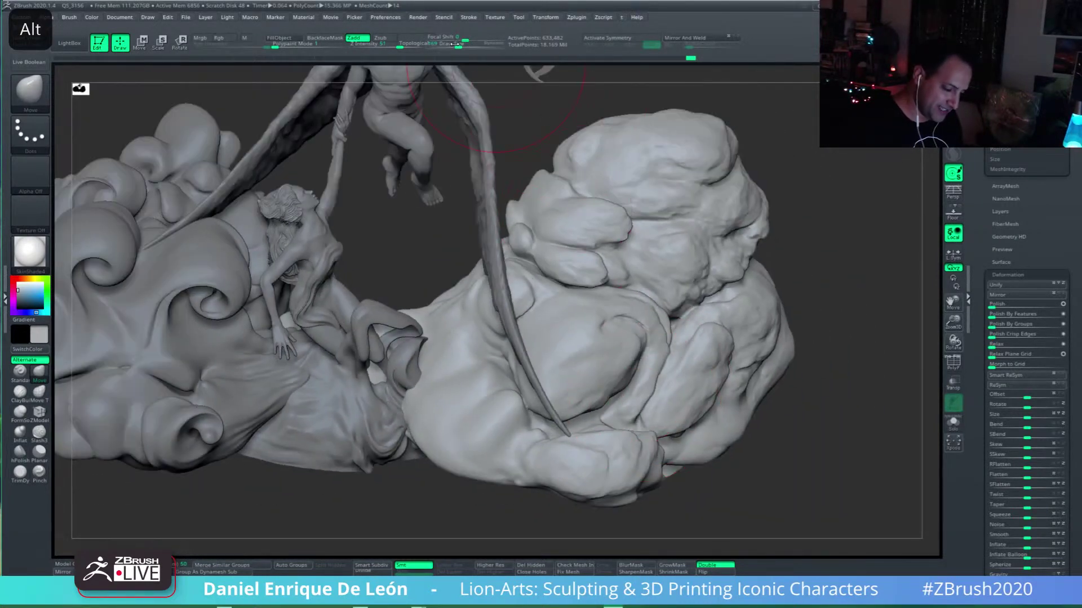
left_click(460, 45)
left_click_drag(533, 397, 488, 398)
mouse_move(488, 399)
right_mouse_down()
mouse_move(520, 370)
mouse_move(513, 428)
right_mouse_up()
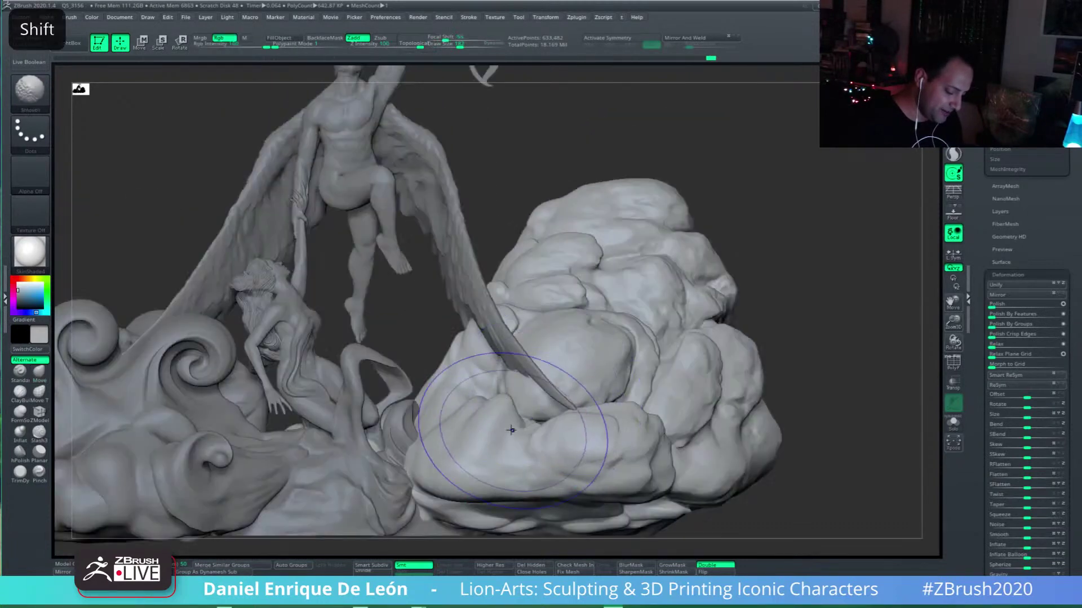
Step: Reduce the Move brush size and refine the crease and small lobes just under the wing tip
left_click_drag(455, 46, 446, 46)
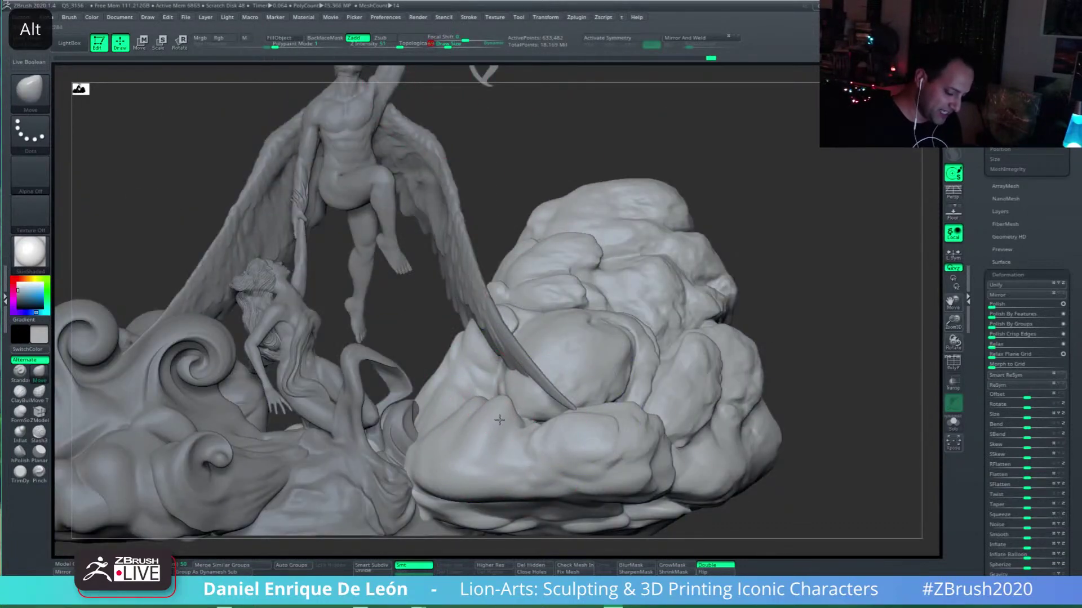
key("shift")
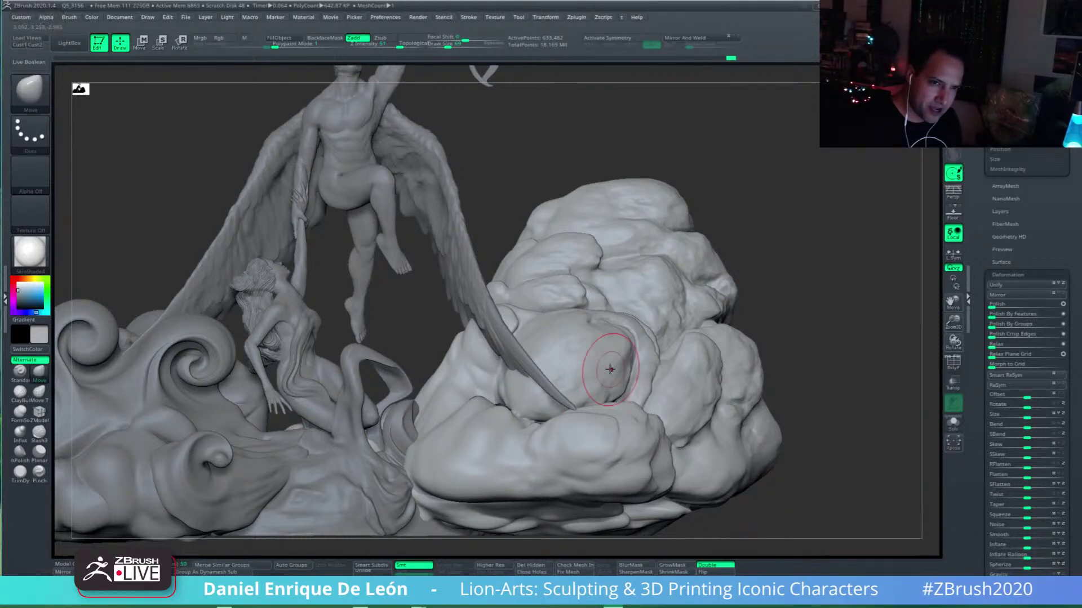
mouse_move(485, 411)
right_mouse_down("alt")
mouse_move(520, 392)
mouse_move(509, 409)
right_mouse_up("alt")
key("shift")
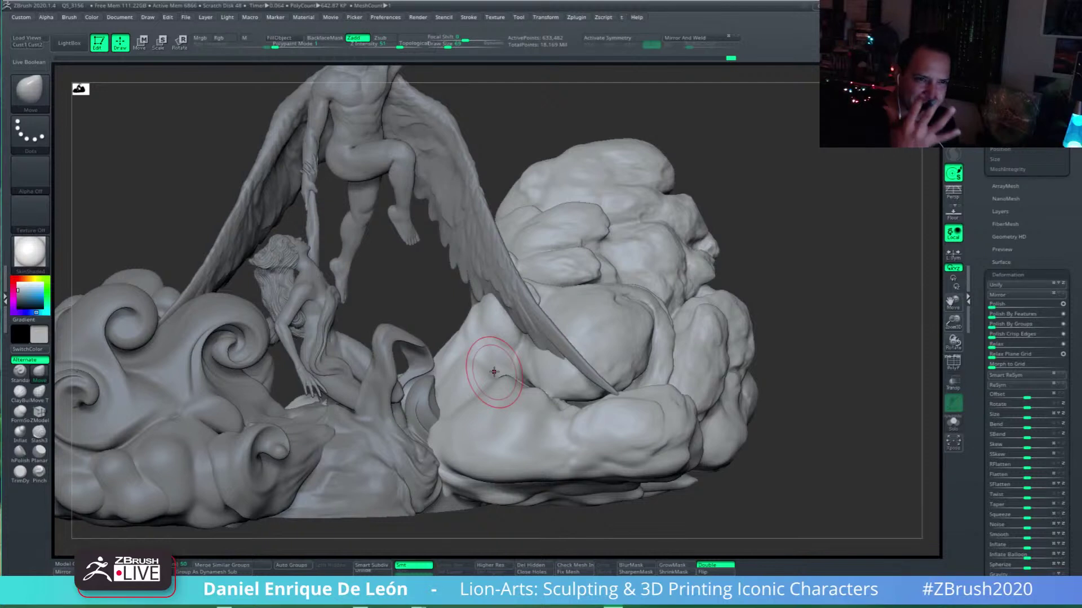
mouse_move(557, 338)
right_mouse_down("alt")
mouse_move(649, 318)
mouse_move(681, 257)
right_mouse_up("alt")
Step: Enlarge the Move brush and pull the cloud's lower front edge down toward the bottom of the base
left_click(451, 47)
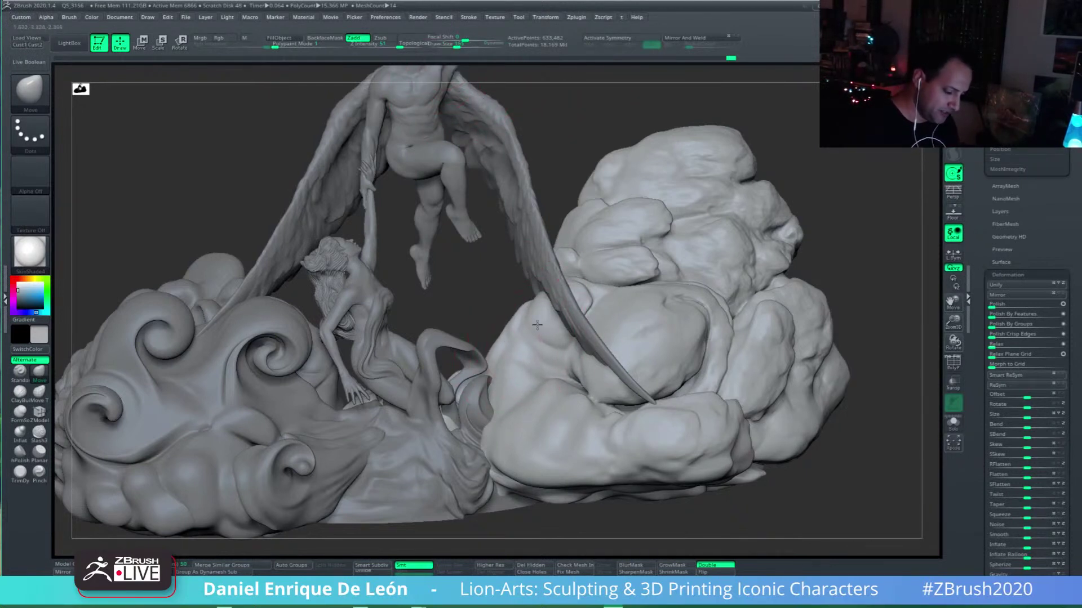
mouse_move(647, 358)
right_mouse_down()
mouse_move(666, 368)
mouse_move(647, 340)
right_mouse_up()
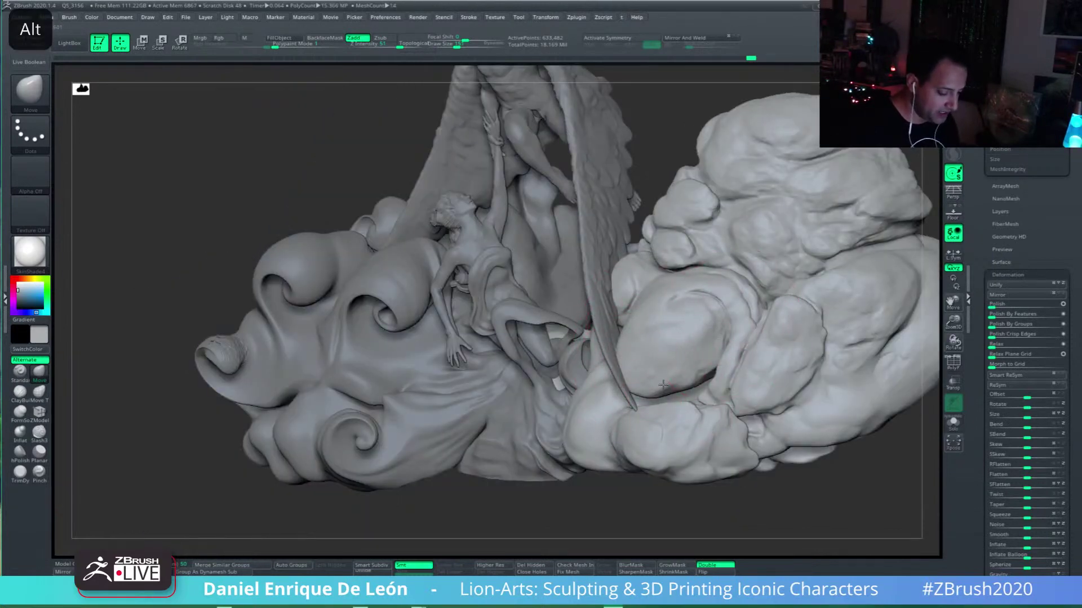
right_click_drag(663, 385, 735, 458)
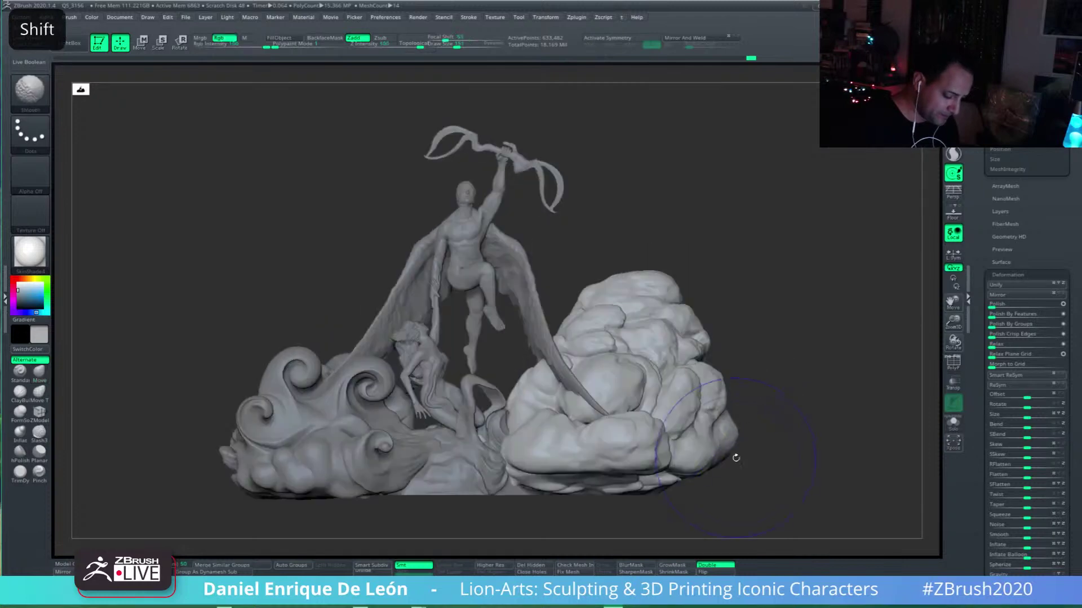
right_click_drag(671, 403, 536, 483)
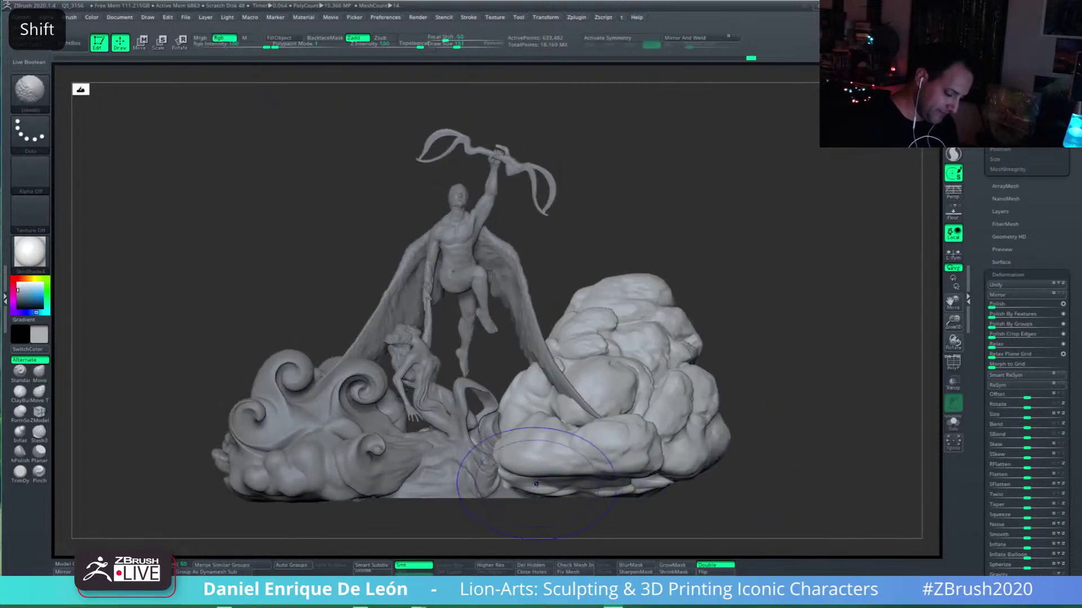
mouse_move(537, 478)
left_mouse_down()
mouse_move(539, 489)
mouse_move(590, 466)
mouse_move(601, 478)
mouse_move(599, 487)
mouse_move(544, 492)
mouse_move(554, 493)
left_mouse_up()
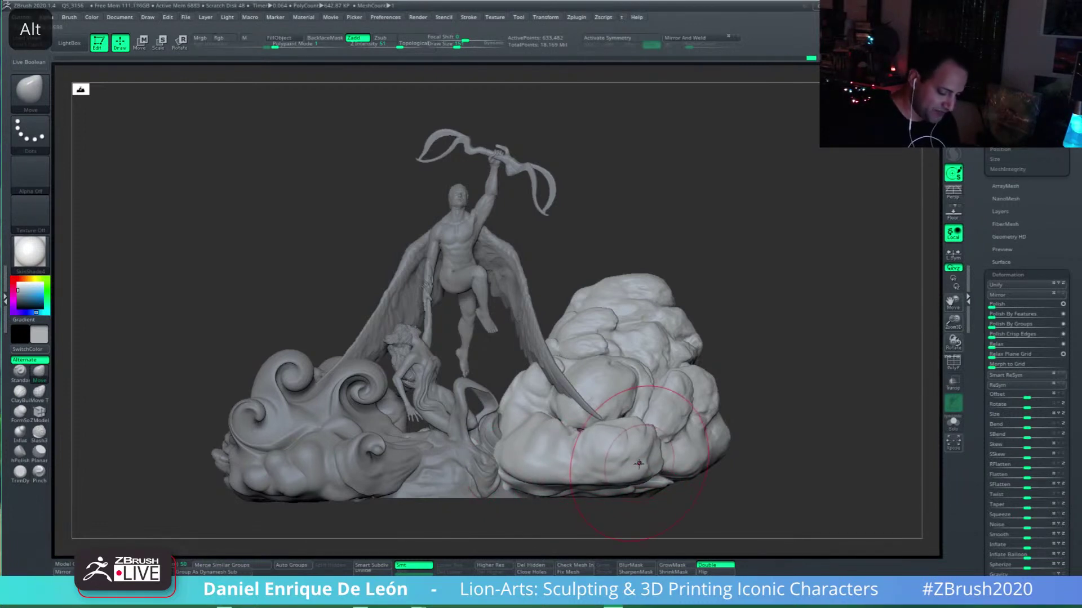
Step: Examine the cloud's overall silhouette against the figures, wings and base from the front, above and behind
right_click_drag(638, 463, 624, 396)
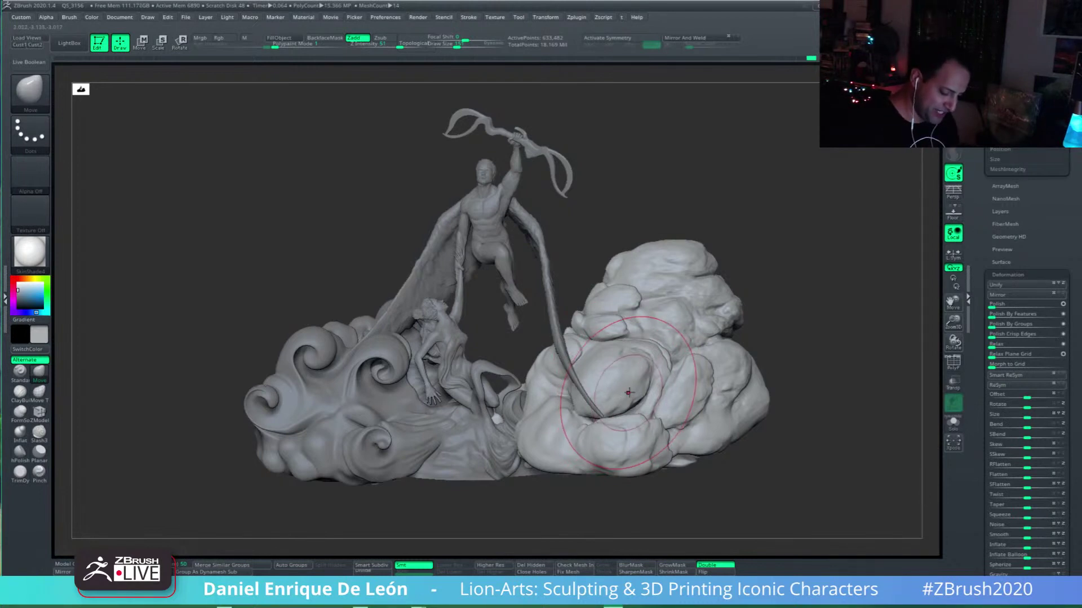
right_click_drag(632, 393, 640, 408)
right_click_drag(650, 338, 654, 330, "alt")
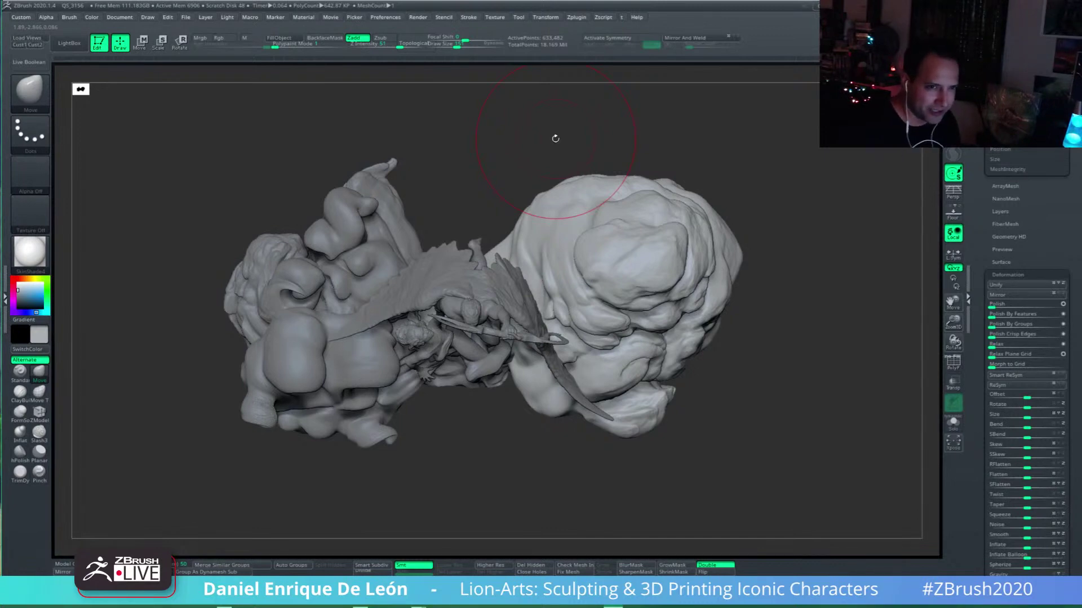
mouse_move(631, 338)
right_mouse_down()
mouse_move(625, 220)
mouse_move(628, 334)
mouse_move(533, 364)
mouse_move(574, 386)
mouse_move(612, 378)
right_mouse_up()
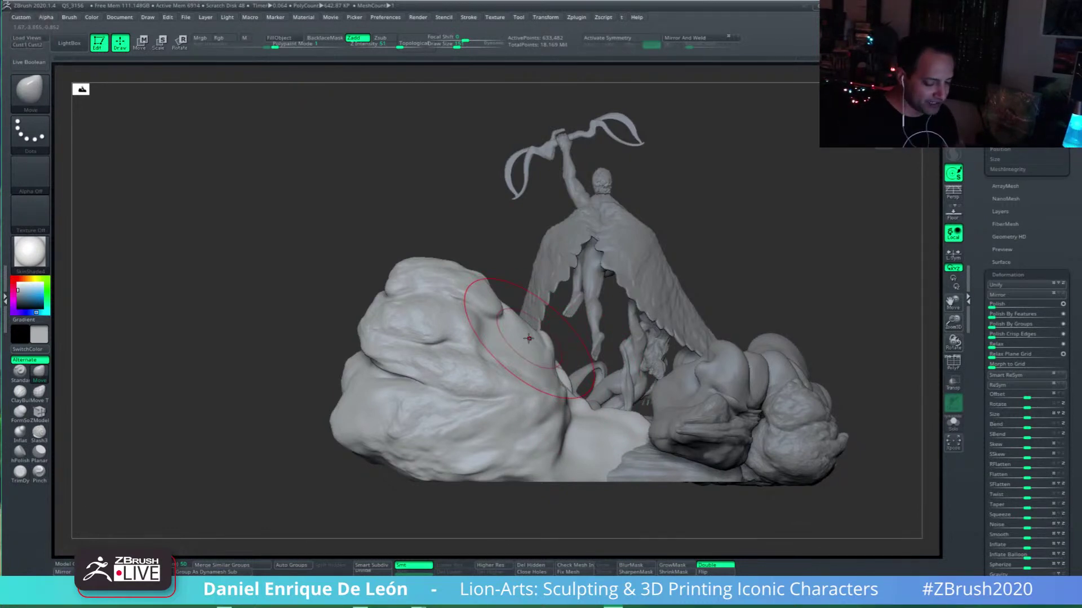
right_click_drag(528, 338, 534, 316)
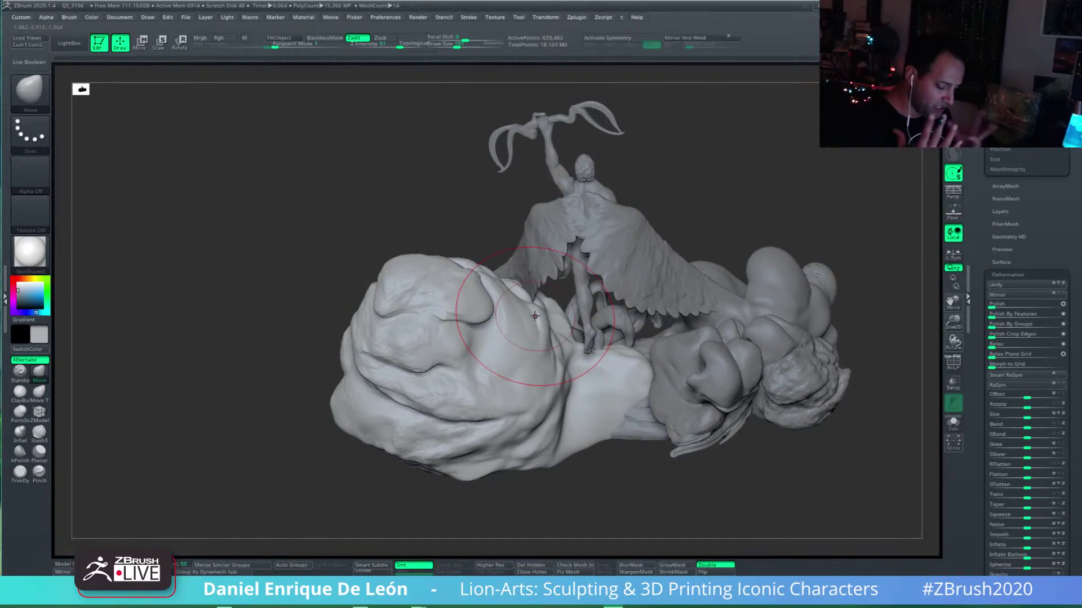
right_click_drag(534, 316, 493, 305)
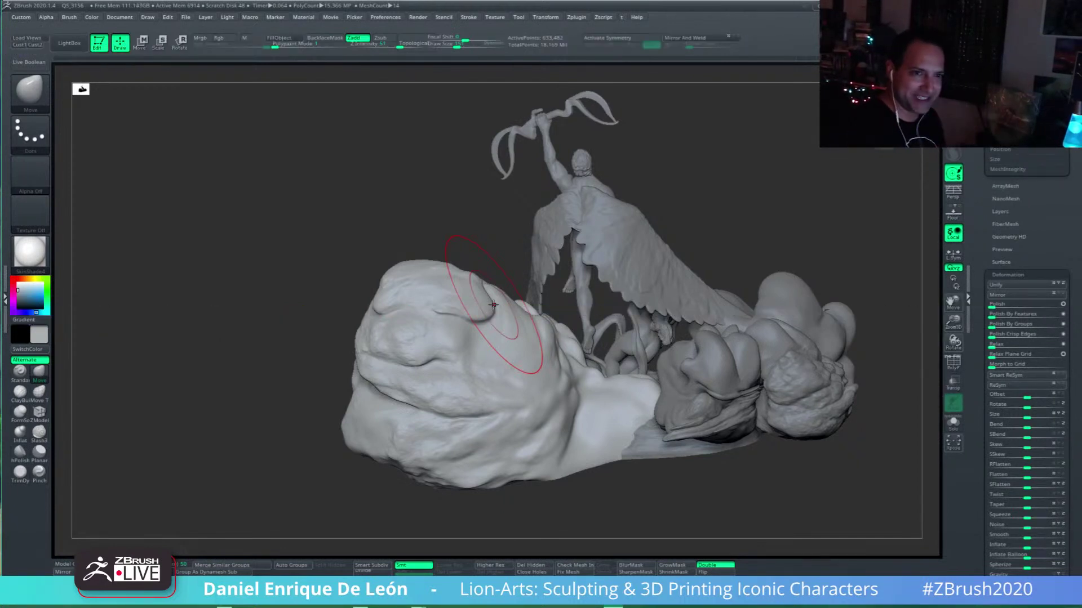
mouse_move(560, 362)
right_mouse_down("alt")
mouse_move(477, 402)
mouse_move(498, 322)
right_mouse_up("alt")
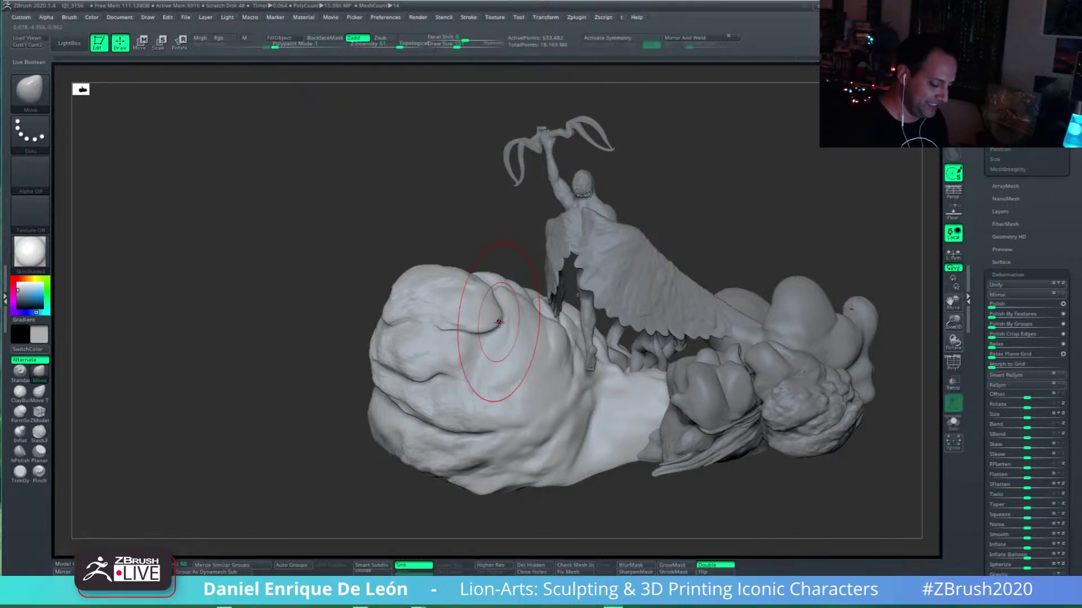
mouse_move(593, 326)
right_mouse_down("alt")
mouse_move(605, 299)
mouse_move(591, 254)
right_mouse_up("alt")
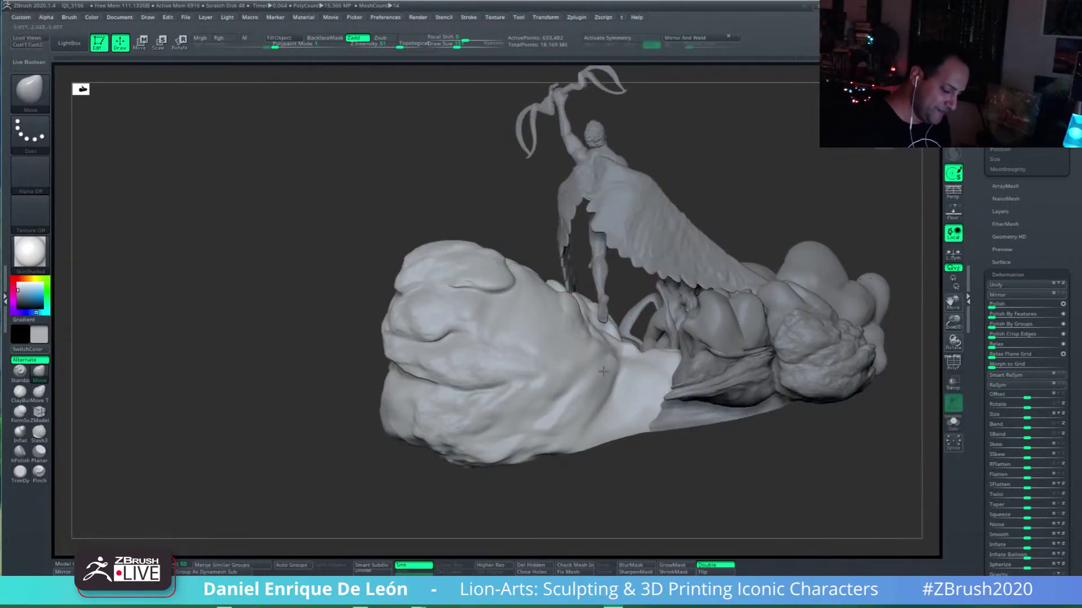
Step: Push the tall cloud's outer lower bulge inward from behind and adjust its back slope toward the base
right_click_drag(602, 372, 614, 381)
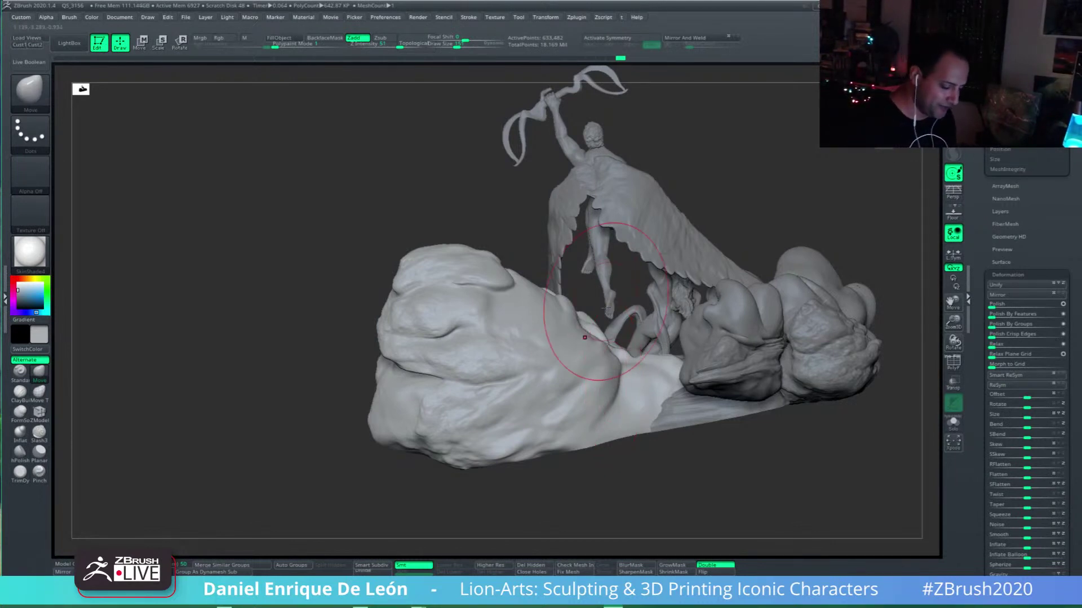
mouse_move(594, 352)
right_mouse_down()
mouse_move(618, 349)
mouse_move(614, 366)
mouse_move(584, 353)
right_mouse_up()
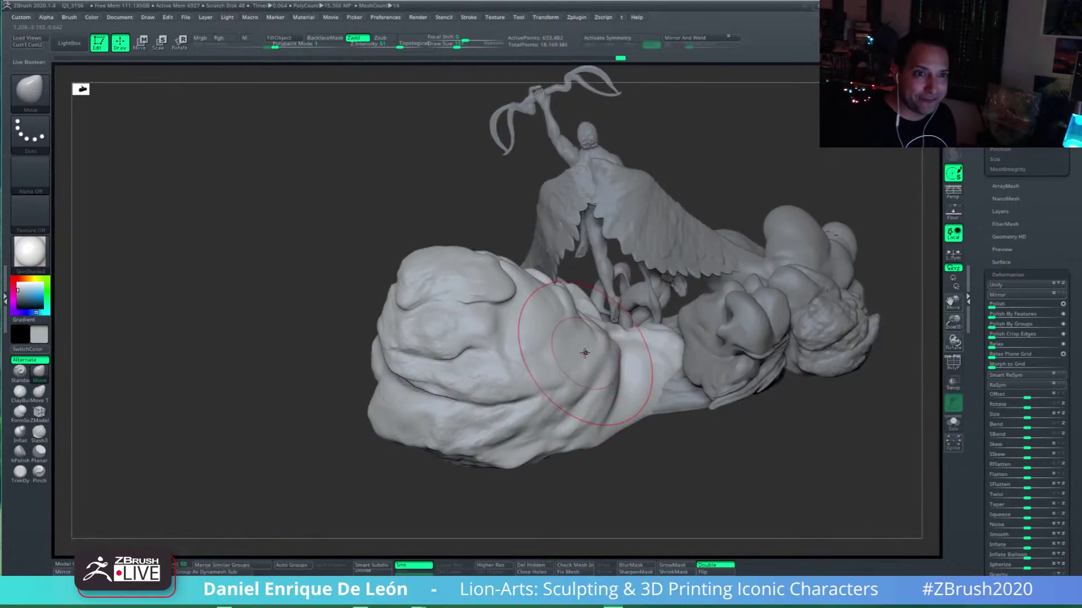
mouse_move(563, 280)
right_mouse_down("alt")
mouse_move(587, 265)
mouse_move(540, 288)
mouse_move(462, 383)
mouse_move(479, 411)
mouse_move(498, 415)
mouse_move(434, 397)
mouse_move(680, 355)
mouse_move(664, 396)
mouse_move(530, 404)
mouse_move(648, 379)
right_mouse_up("alt")
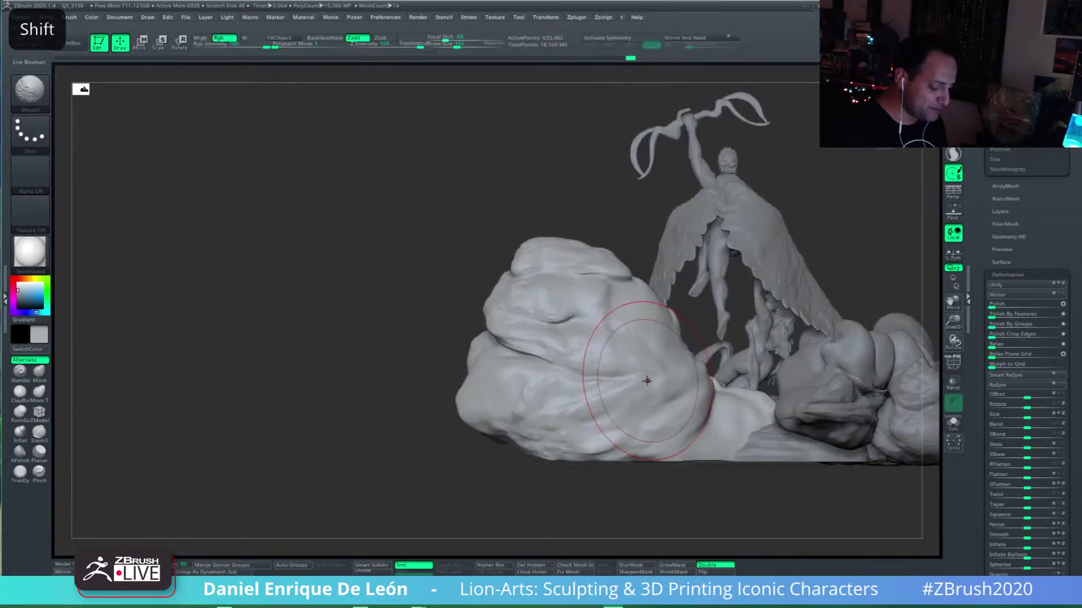
left_click_drag(495, 393, 597, 383, "shift")
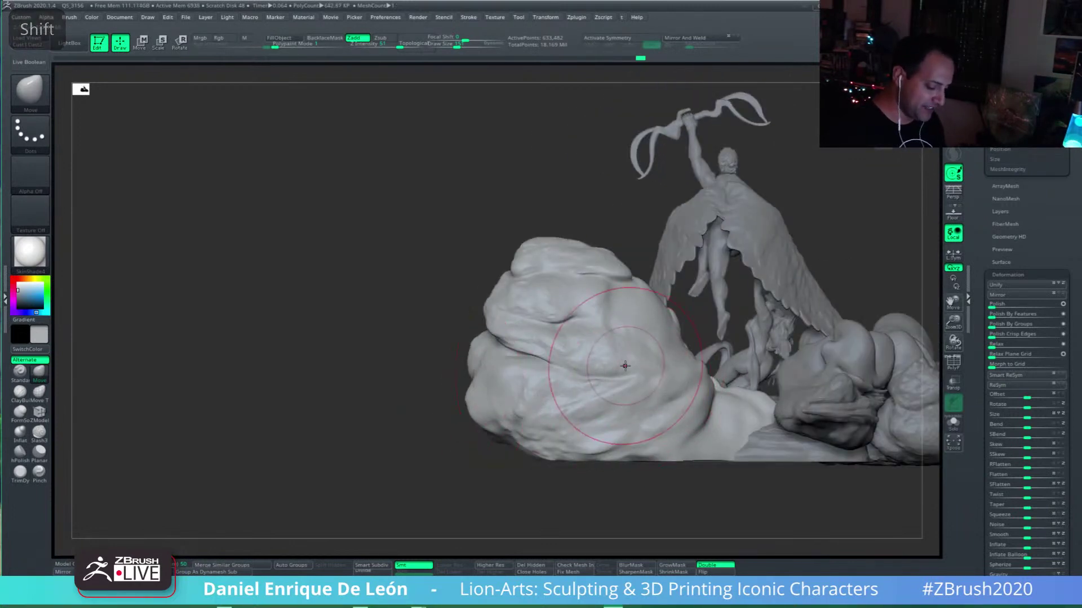
mouse_move(701, 386)
left_mouse_down("alt")
mouse_move(727, 386)
mouse_move(676, 361)
left_mouse_up("alt")
left_click_drag(724, 401, 755, 394, "alt")
mouse_move(761, 391)
right_mouse_down("alt")
mouse_move(763, 402)
mouse_move(738, 397)
mouse_move(679, 369)
right_mouse_up("alt")
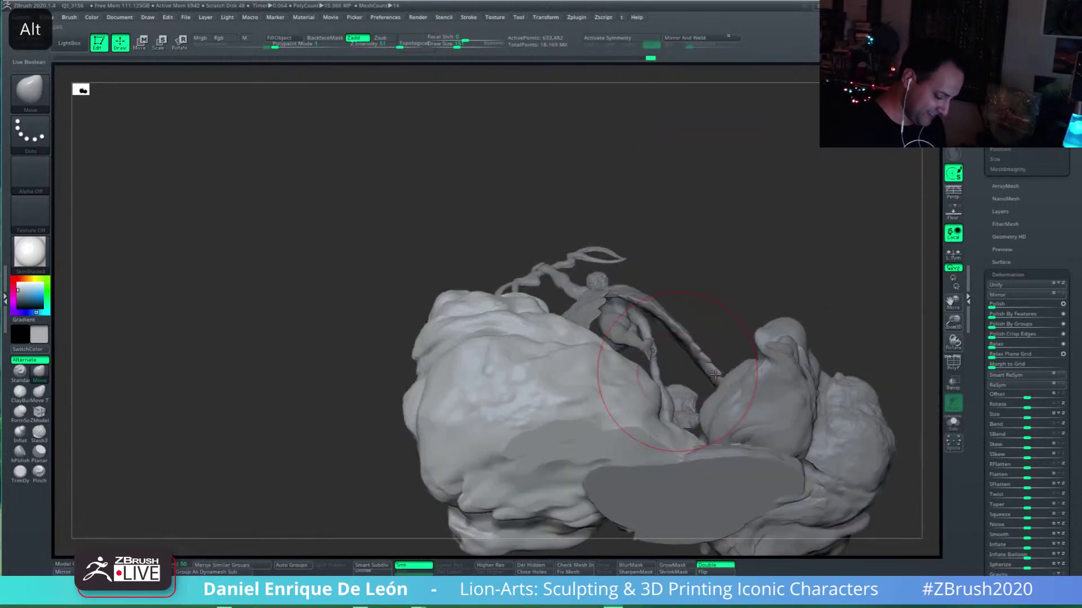
Step: Move the cloud's lower front lobe away from the seated figure so that it curls beneath the wing tip
left_click_drag(631, 417, 679, 365)
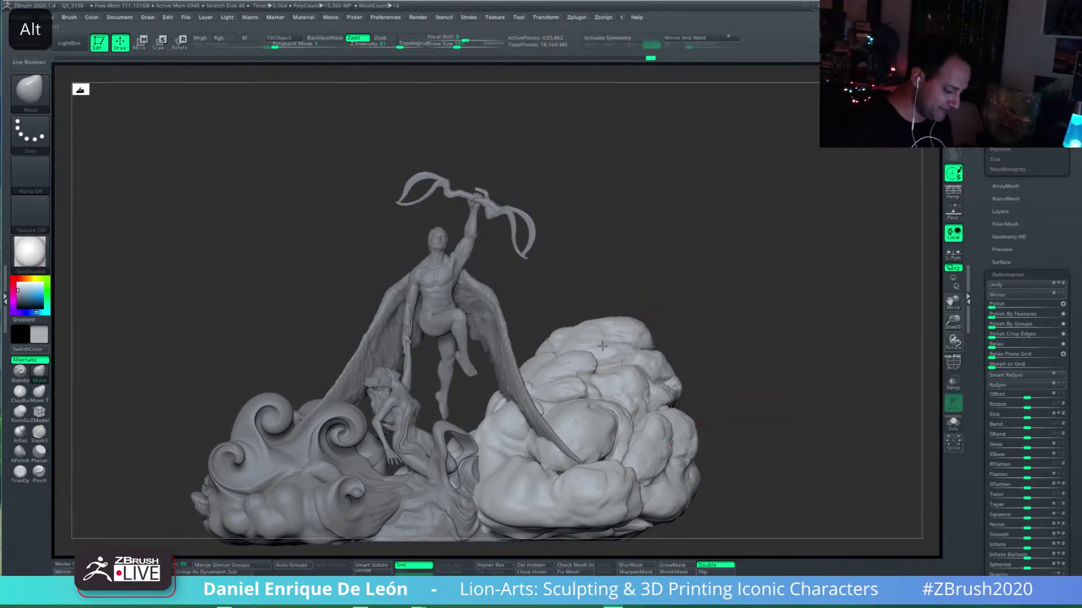
left_click_drag(679, 365, 590, 326, "alt")
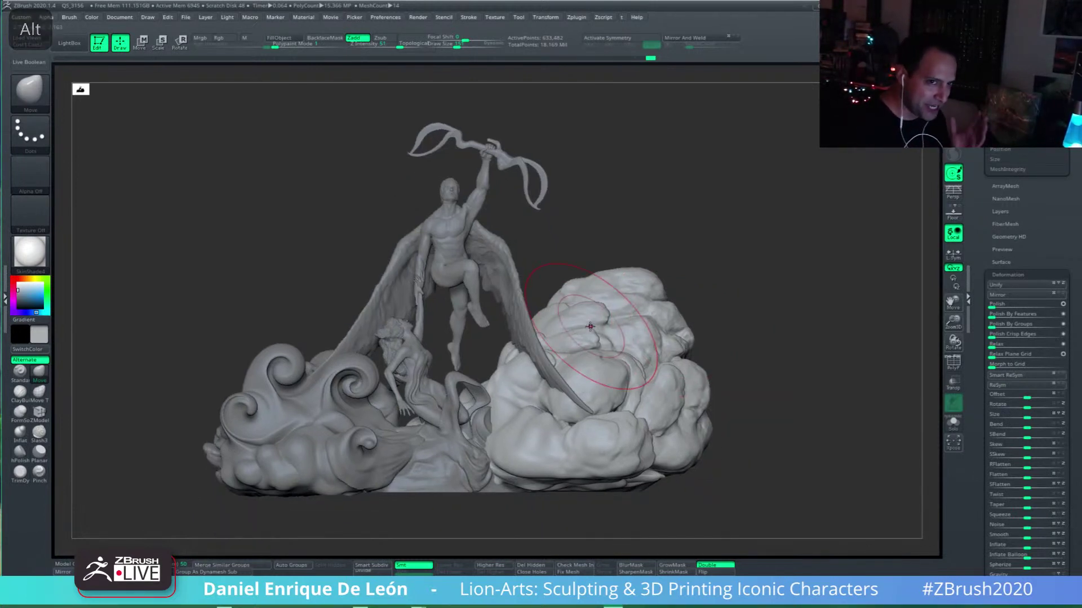
mouse_move(569, 433)
right_mouse_down("alt")
mouse_move(594, 424)
mouse_move(565, 447)
right_mouse_up("alt")
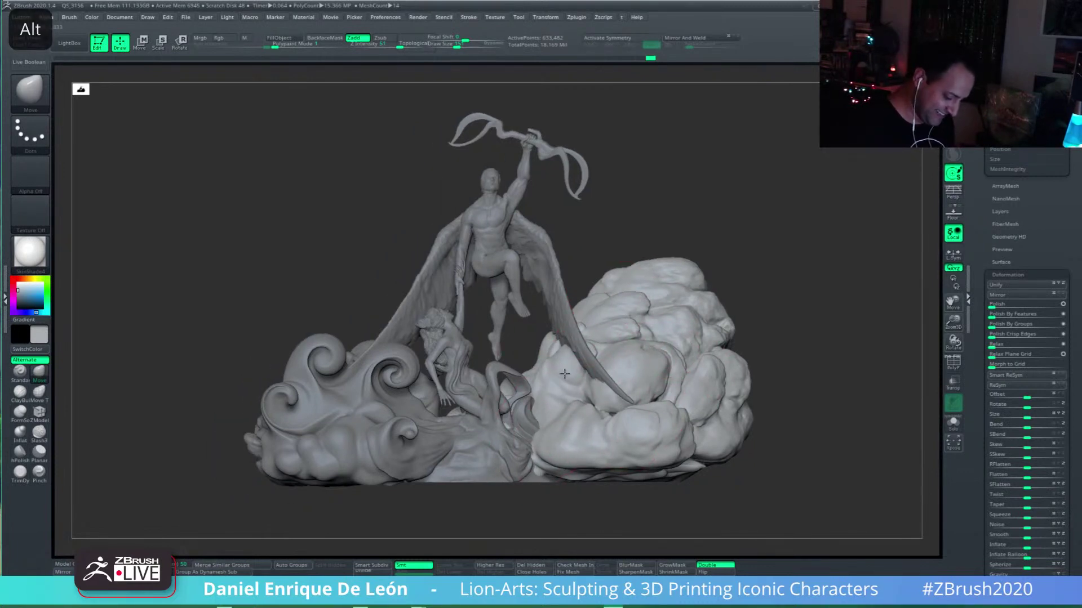
mouse_move(537, 456)
left_mouse_down()
mouse_move(555, 417)
mouse_move(592, 422)
mouse_move(568, 399)
mouse_move(552, 420)
left_mouse_up()
right_click_drag(596, 403, 602, 396, "alt")
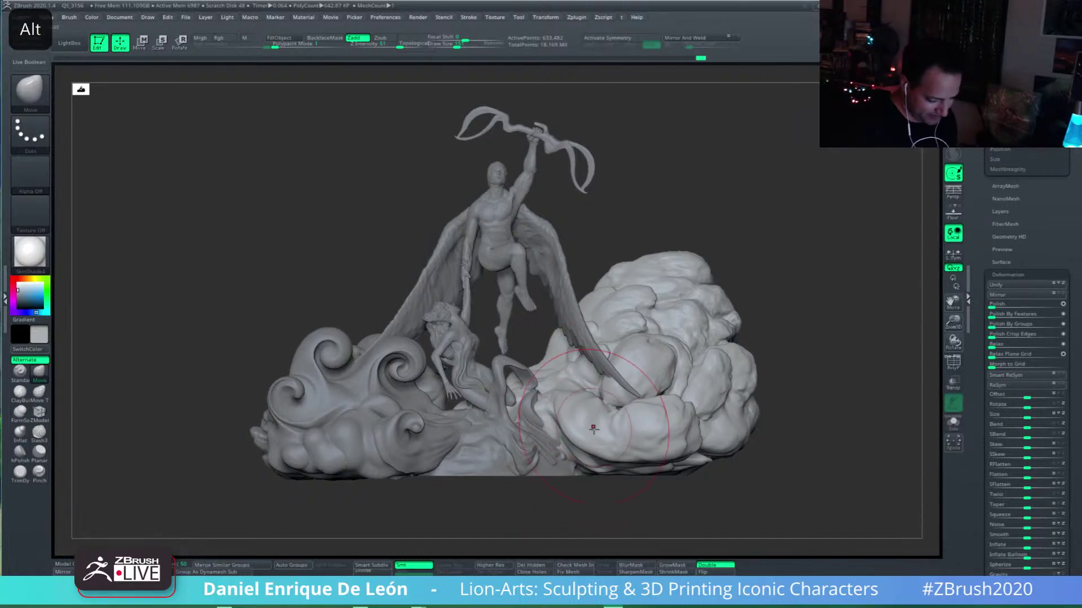
mouse_move(583, 434)
left_mouse_down("alt")
mouse_move(554, 430)
mouse_move(532, 394)
left_mouse_up("alt")
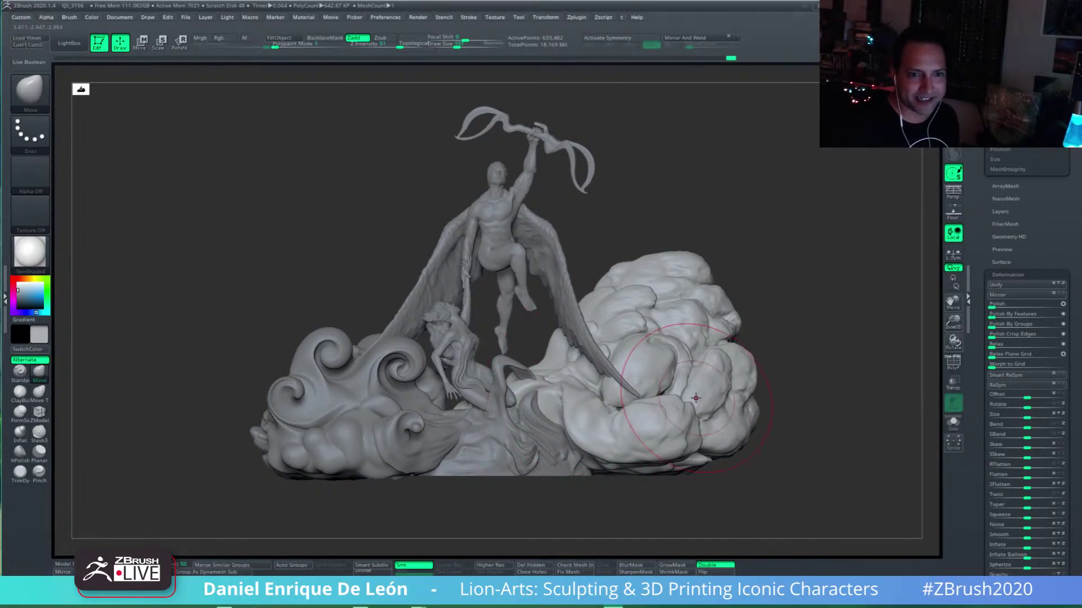
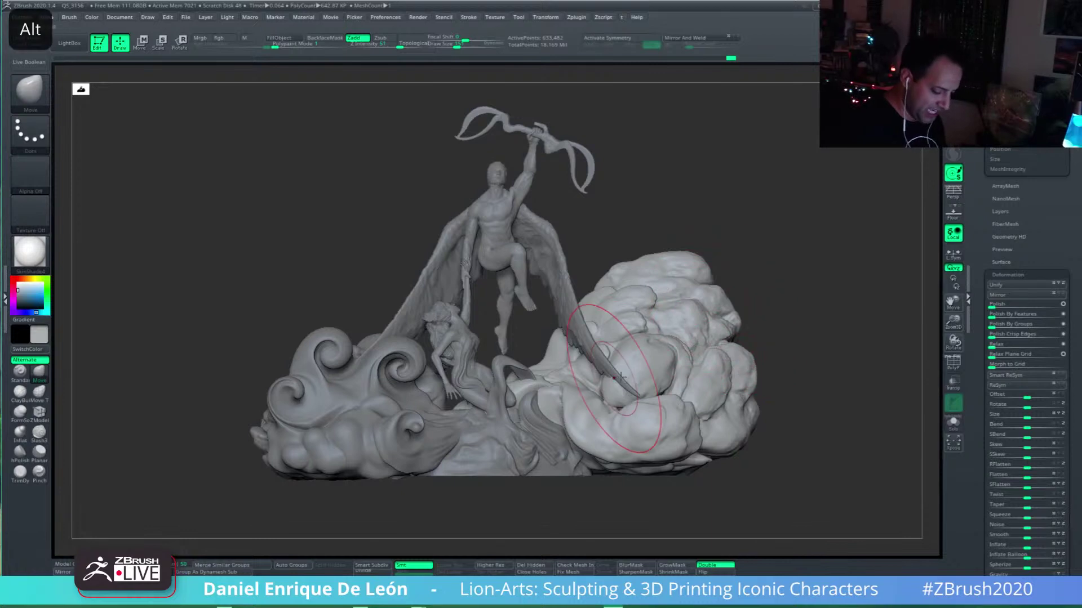
Step: Fill and smooth the deep crease in the lower front cloud lobe from a low side view
mouse_move(612, 372)
right_mouse_down("alt")
mouse_move(626, 375)
mouse_move(613, 416)
mouse_move(603, 409)
right_mouse_up("alt")
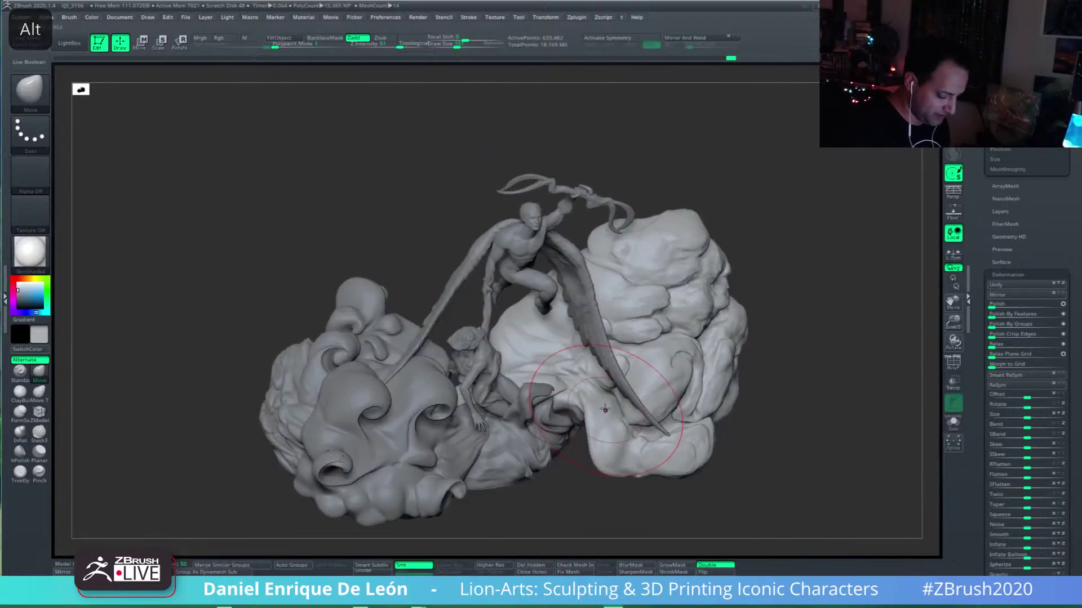
mouse_move(630, 363)
right_mouse_down("alt")
mouse_move(607, 454)
mouse_move(616, 411)
mouse_move(616, 438)
mouse_move(626, 429)
mouse_move(622, 365)
mouse_move(620, 391)
mouse_move(580, 416)
right_mouse_up("alt")
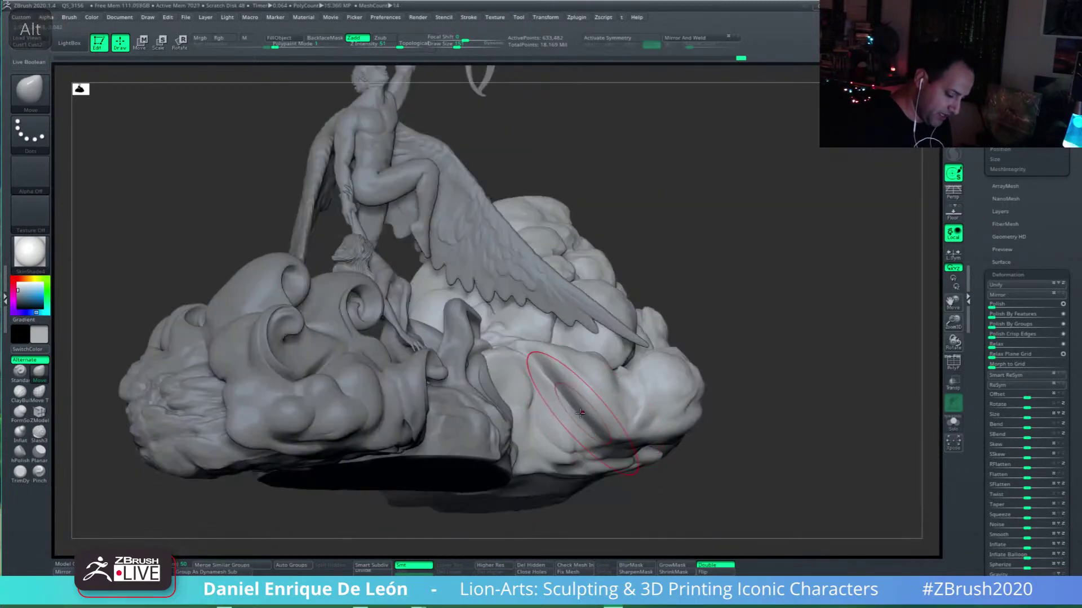
left_click_drag(543, 406, 587, 415, "alt")
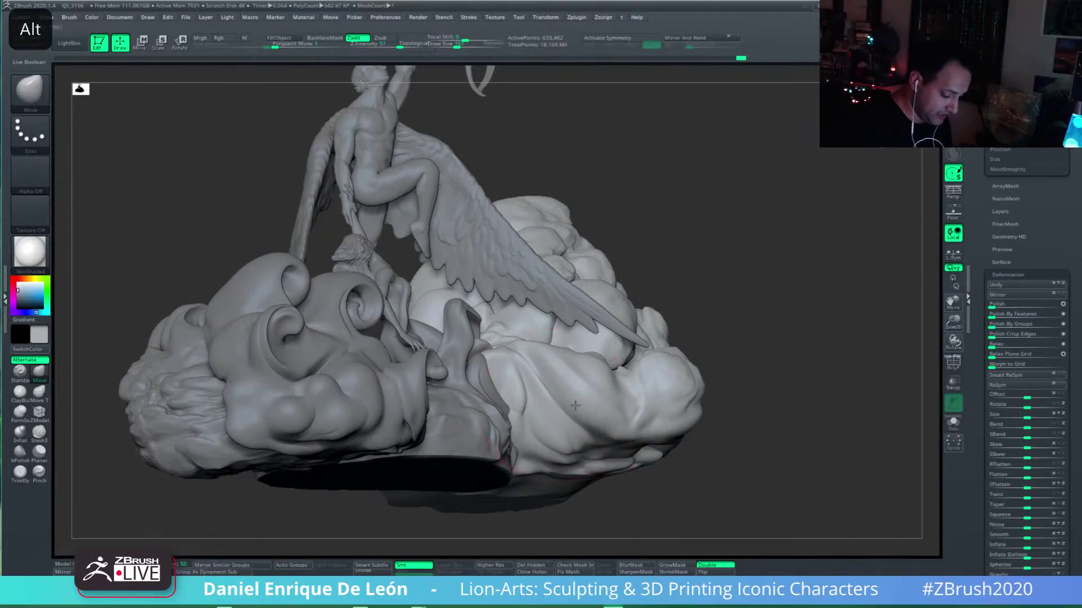
right_click_drag(588, 413, 568, 418)
left_click_drag(568, 418, 605, 421, "shift")
right_click_drag(605, 422, 642, 383, "shift")
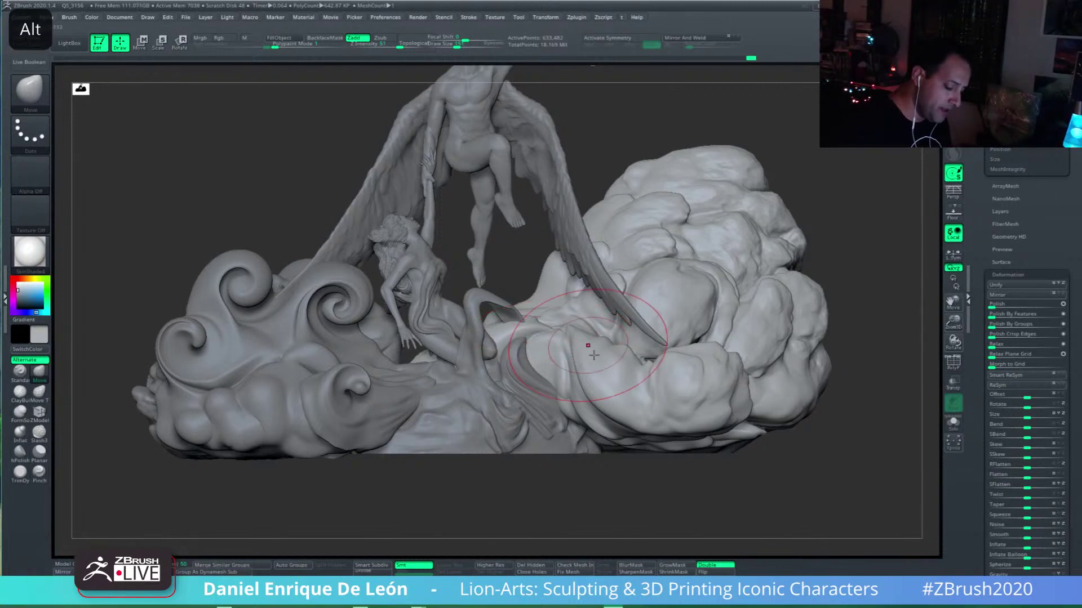
right_click_drag(587, 340, 581, 349, "alt")
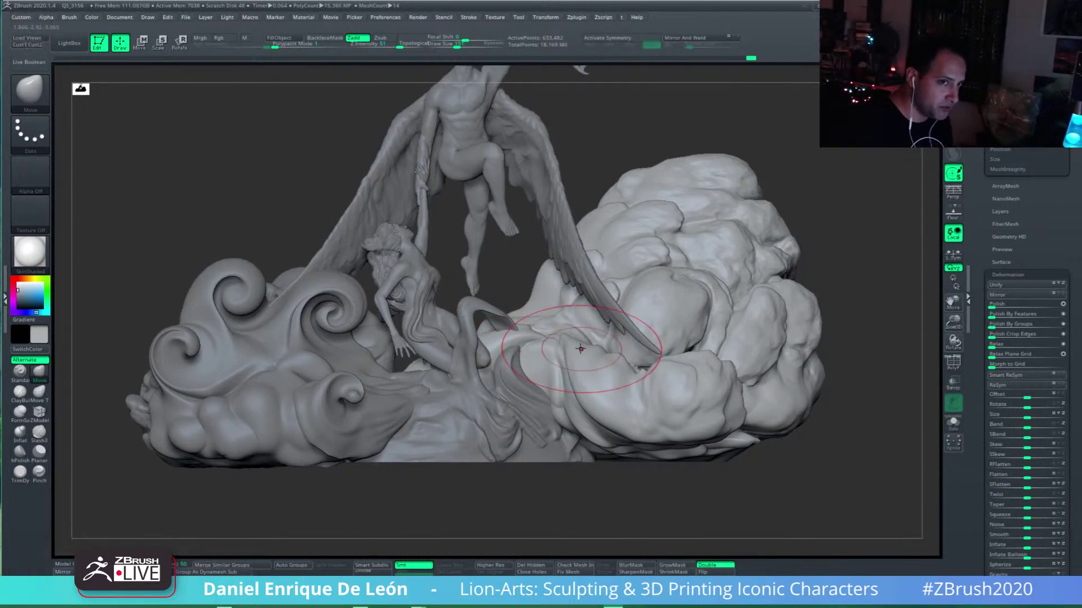
right_click_drag(602, 358, 588, 316, "alt")
left_click_drag(587, 315, 589, 358, "alt")
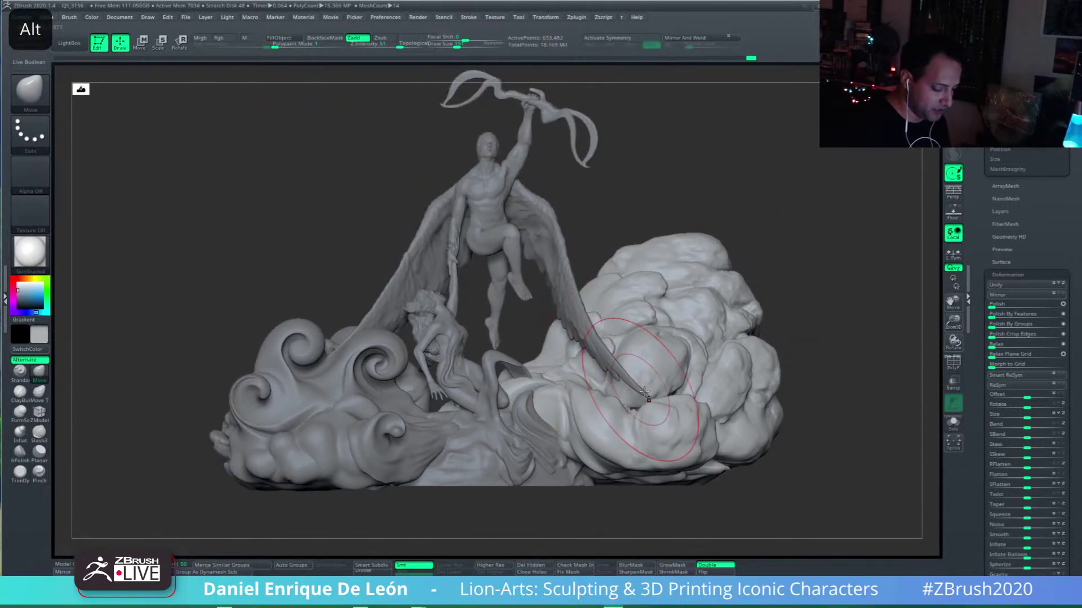
right_click_drag(647, 434, 658, 429)
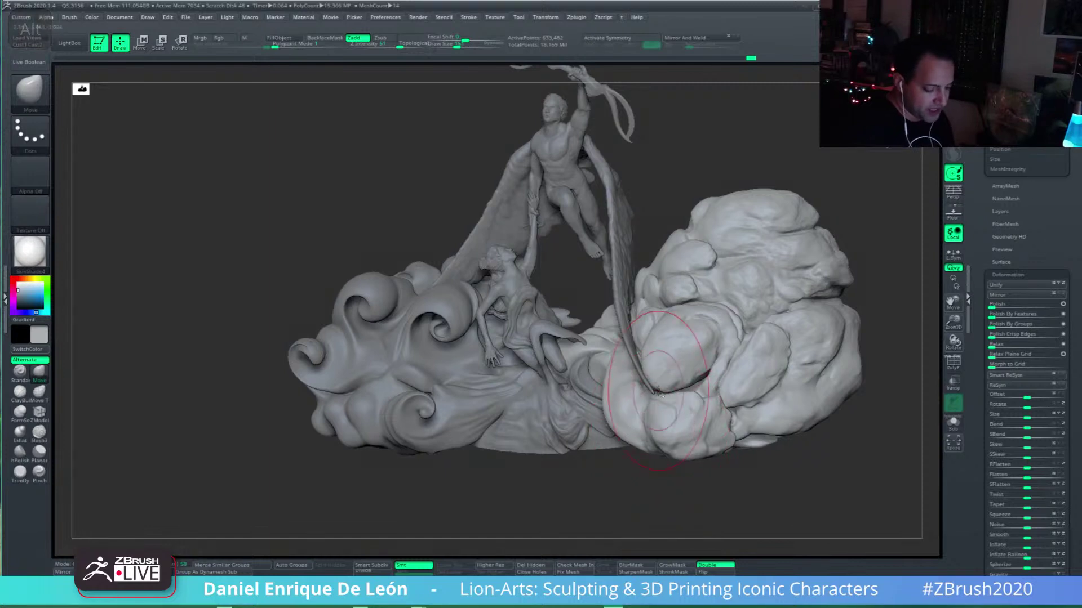
Step: Reshape the tall cloud's upper inner edge beside the wing and round off its crown with the Move brush
mouse_move(605, 370)
right_mouse_down("alt")
mouse_move(603, 410)
mouse_move(665, 429)
mouse_move(628, 427)
mouse_move(670, 399)
right_mouse_up("alt")
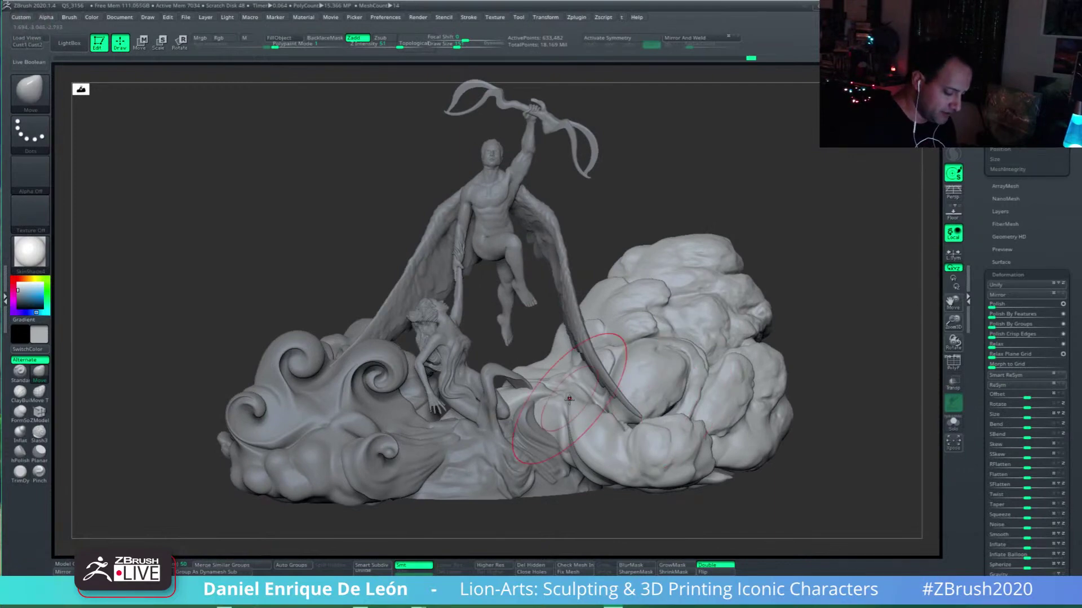
right_click_drag(567, 399, 569, 424)
mouse_move(569, 423)
left_mouse_down()
mouse_move(485, 362)
mouse_move(510, 324)
left_mouse_up()
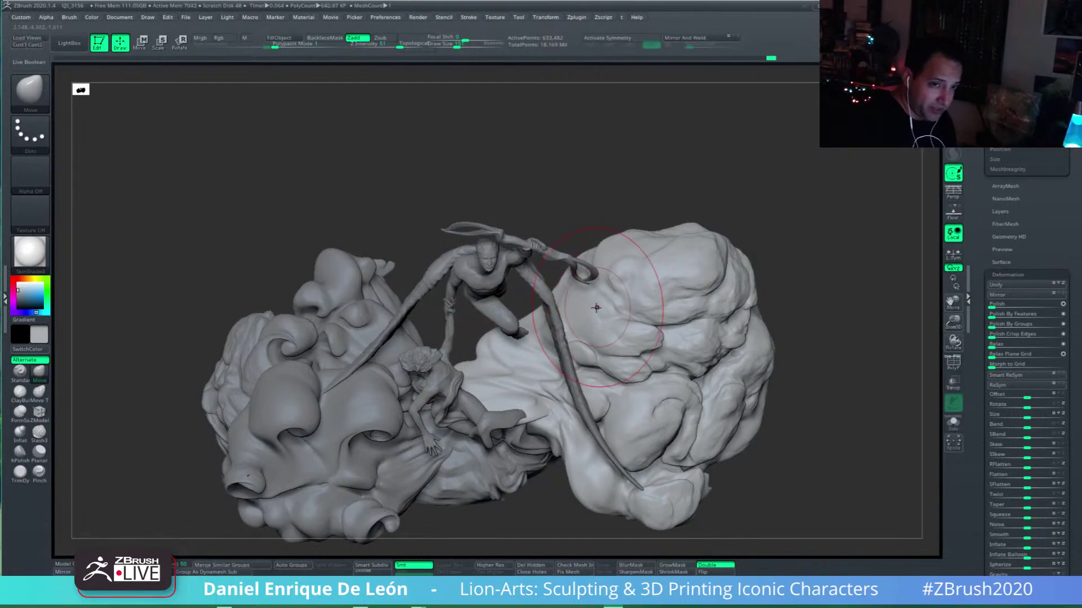
right_click_drag(598, 335, 628, 322)
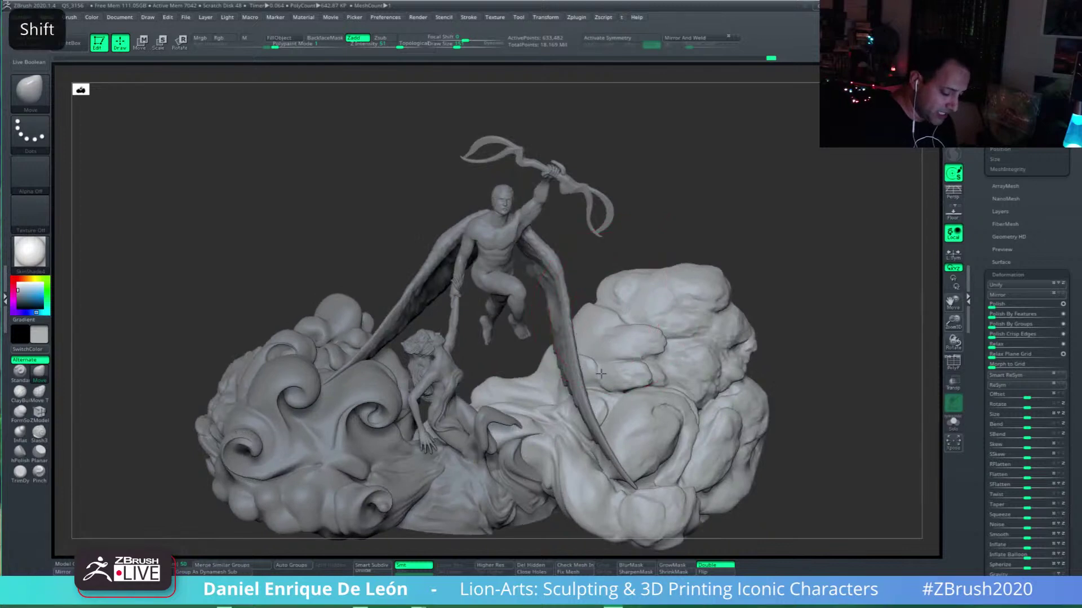
right_click_drag(581, 458, 622, 331, "shift")
mouse_move(548, 467)
right_mouse_down()
mouse_move(575, 434)
mouse_move(558, 442)
mouse_move(547, 433)
mouse_move(569, 429)
right_mouse_up()
mouse_move(528, 398)
right_mouse_down("alt")
mouse_move(612, 414)
mouse_move(580, 383)
mouse_move(563, 383)
right_mouse_up("alt")
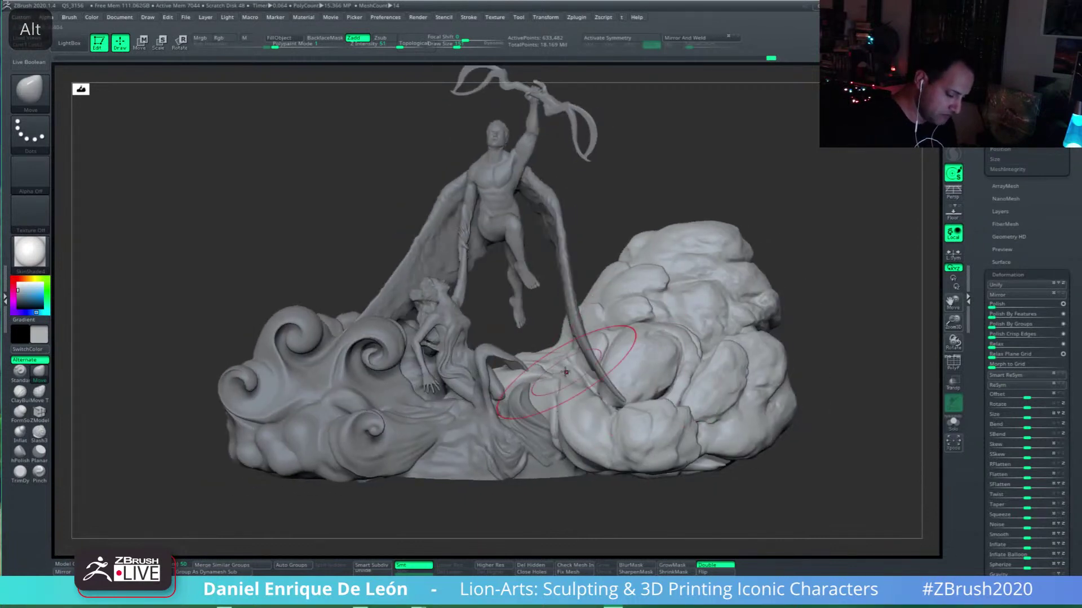
key("alt")
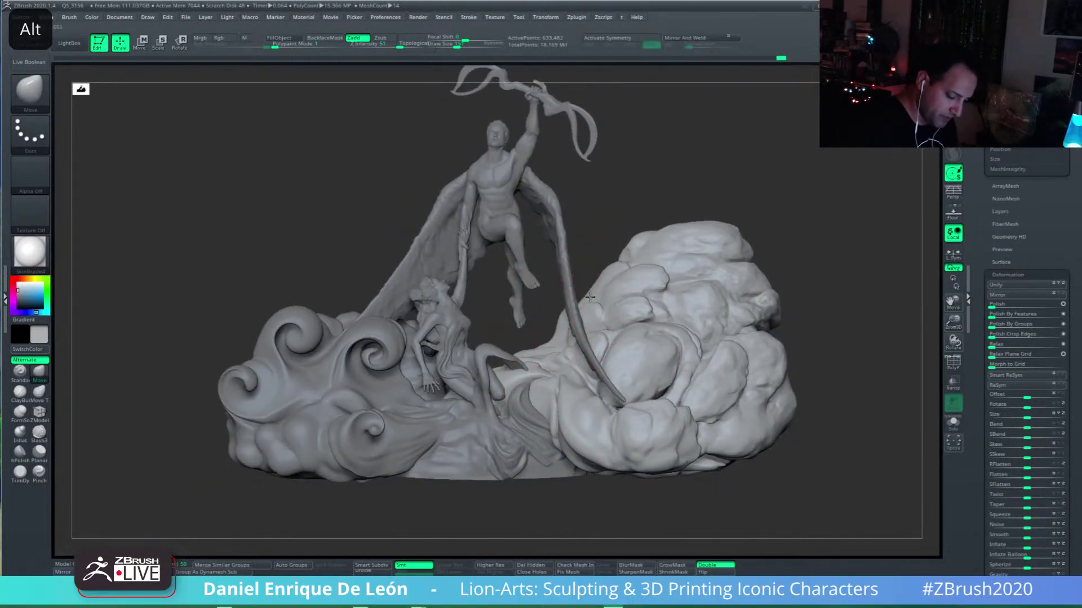
mouse_move(612, 279)
left_mouse_down()
mouse_move(591, 274)
mouse_move(614, 254)
left_mouse_up()
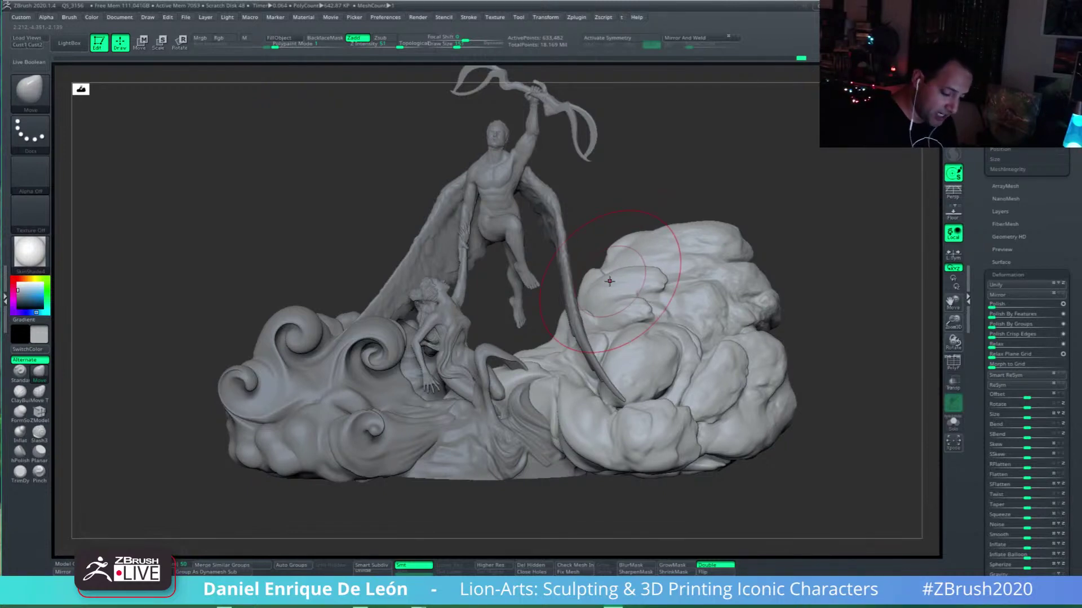
mouse_move(670, 246)
left_mouse_down()
mouse_move(653, 250)
mouse_move(660, 261)
mouse_move(732, 248)
mouse_move(750, 225)
mouse_move(732, 225)
mouse_move(704, 257)
mouse_move(672, 260)
left_mouse_up()
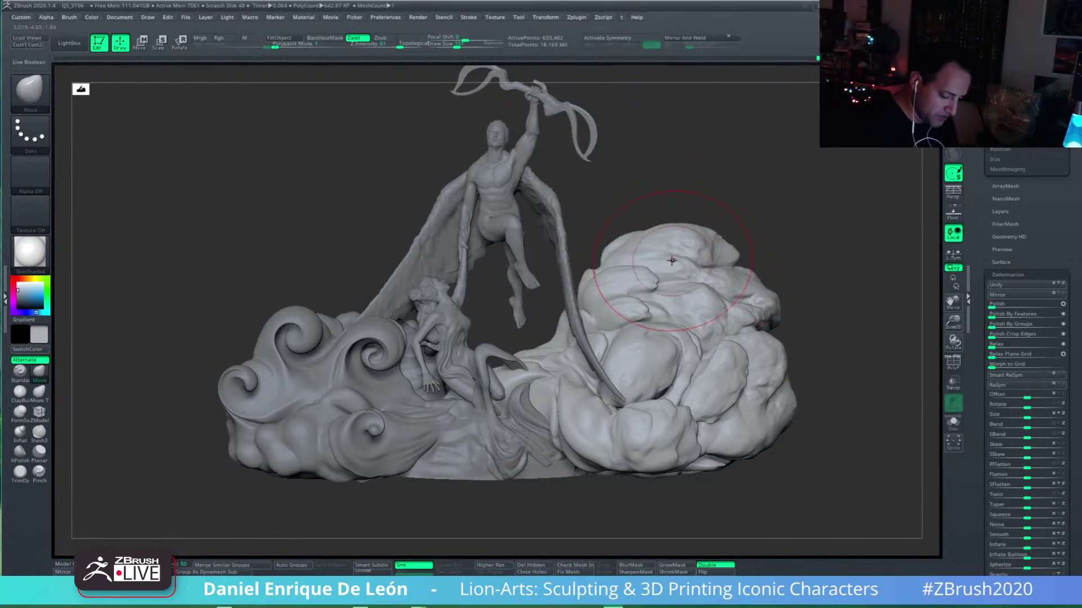
Step: Adjust the cloud's inner slope behind the wing and pull its low edge away from the seated figure's drapery
right_click_drag(671, 260, 555, 319)
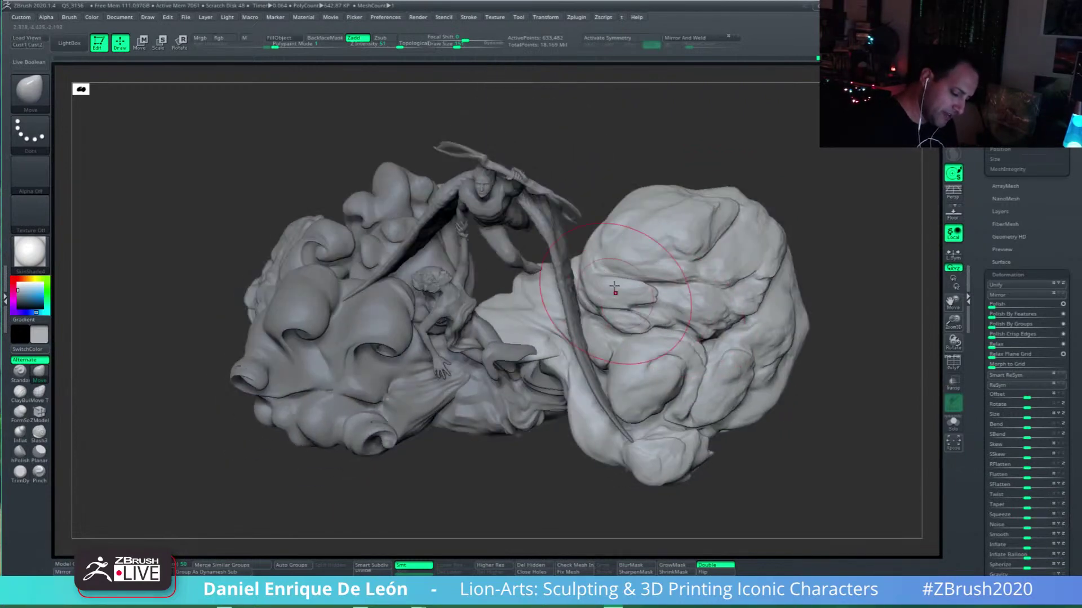
key("alt")
left_click_drag(555, 319, 610, 292, "alt")
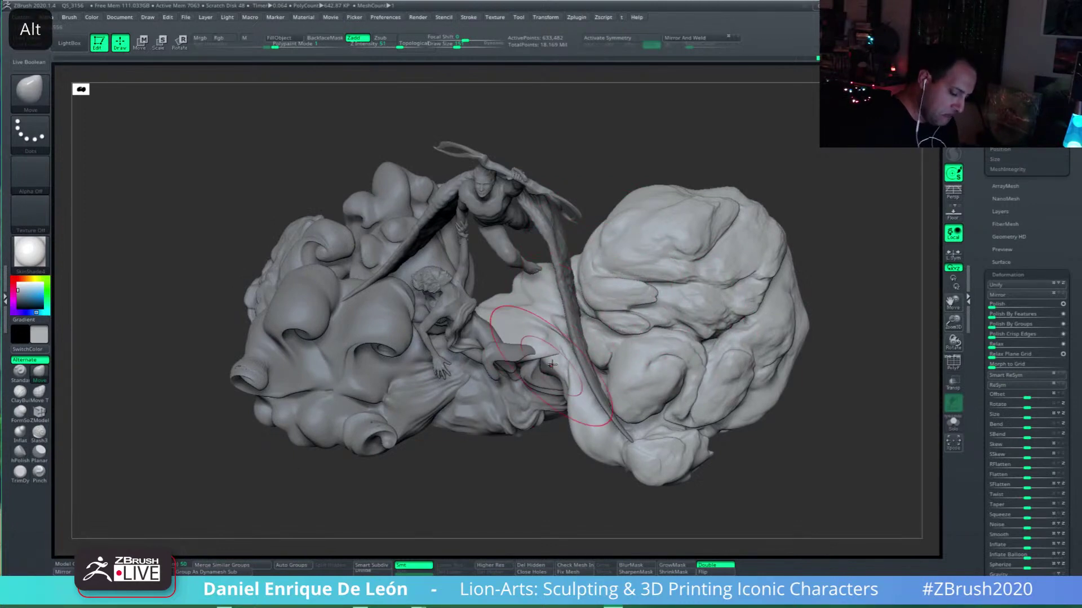
left_click_drag(550, 362, 557, 327, "alt")
right_click_drag(557, 327, 545, 352)
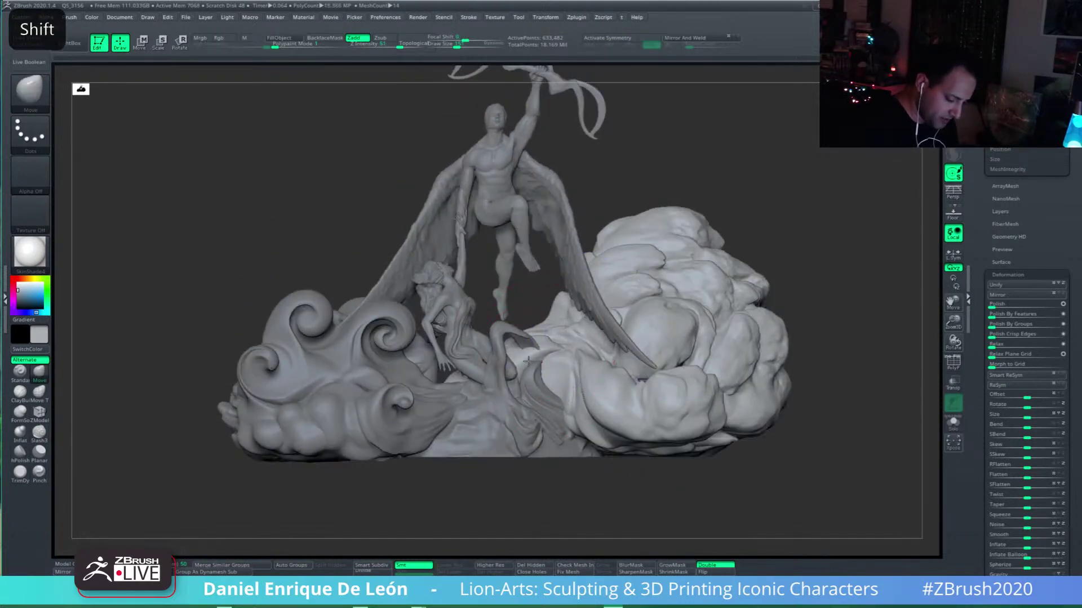
left_click_drag(535, 356, 553, 364)
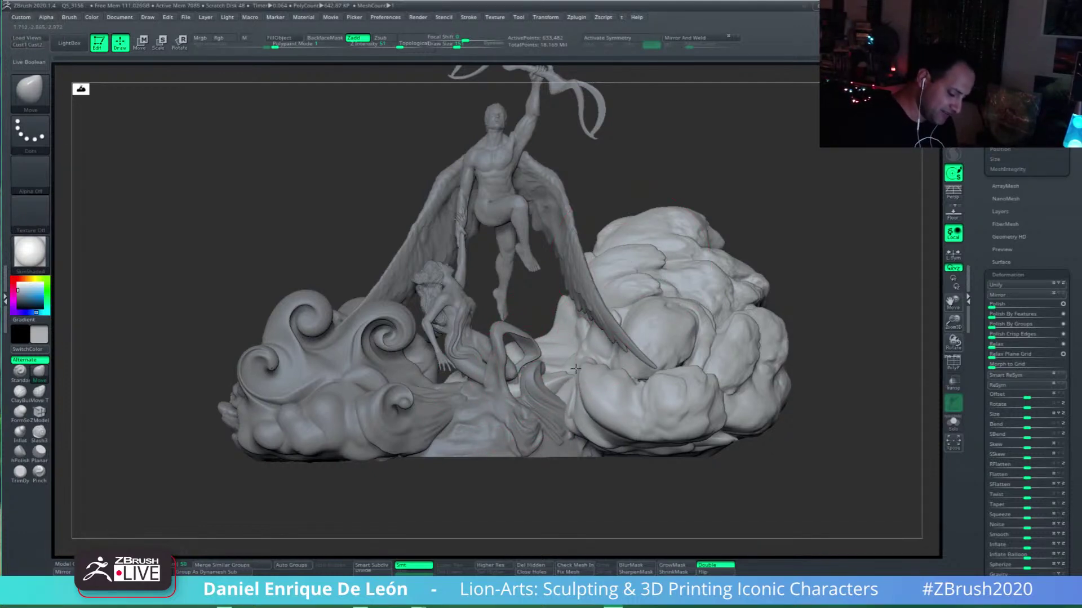
Step: Pull in the tall cloud's upper edge beside the wing and lower its crown from the front
left_click_drag(572, 339, 565, 337, "alt")
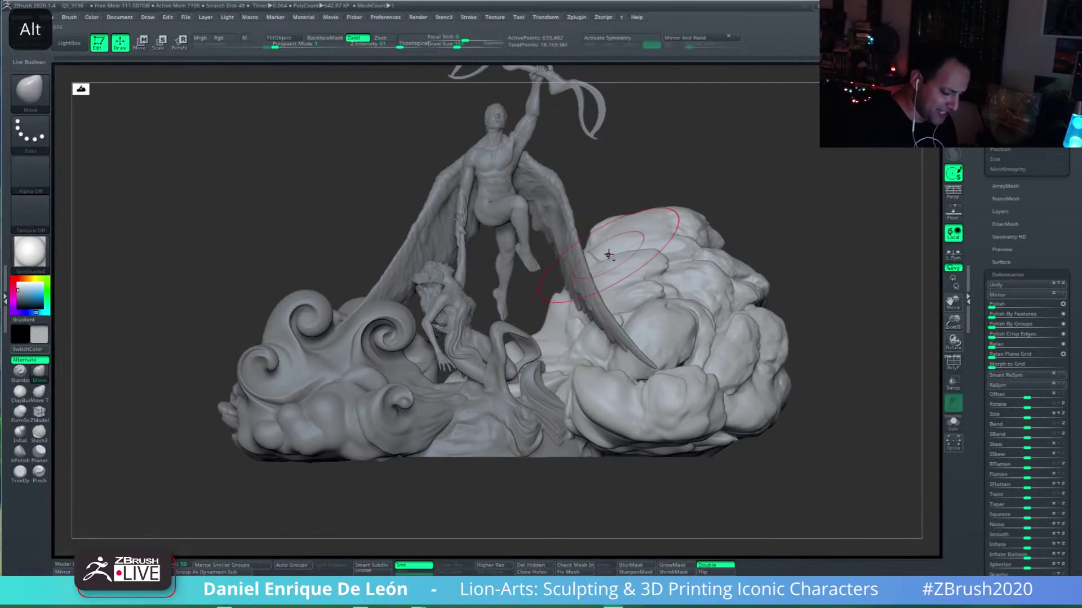
key("shift")
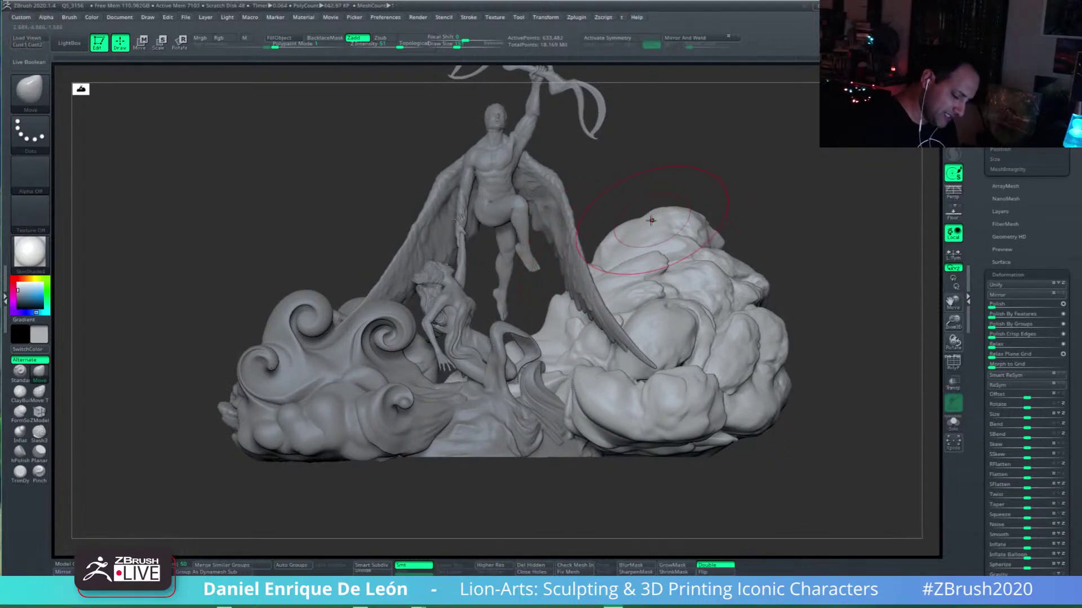
left_click_drag(687, 215, 690, 239)
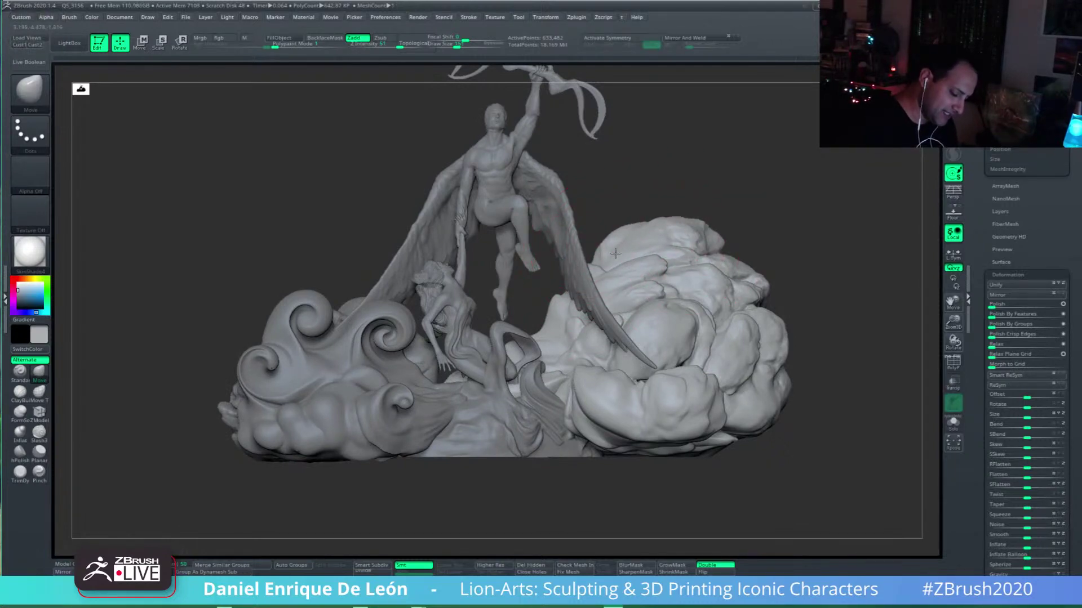
Step: Reshape the tall cloud's rear contour and its inner end behind the figures, working from above and behind
right_click_drag(599, 267, 619, 411)
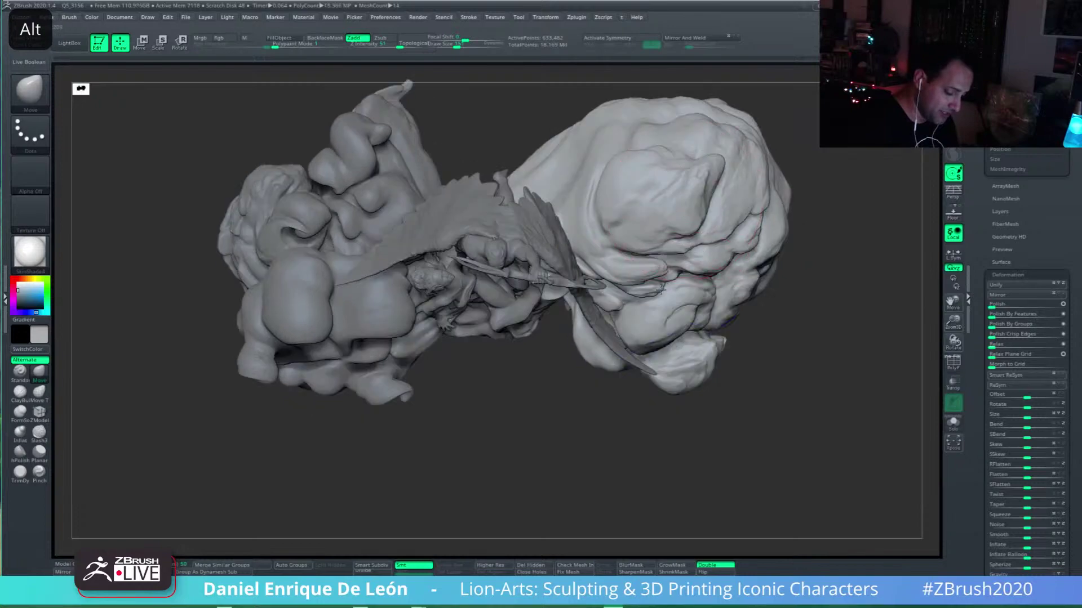
right_click_drag(667, 171, 659, 302, "alt")
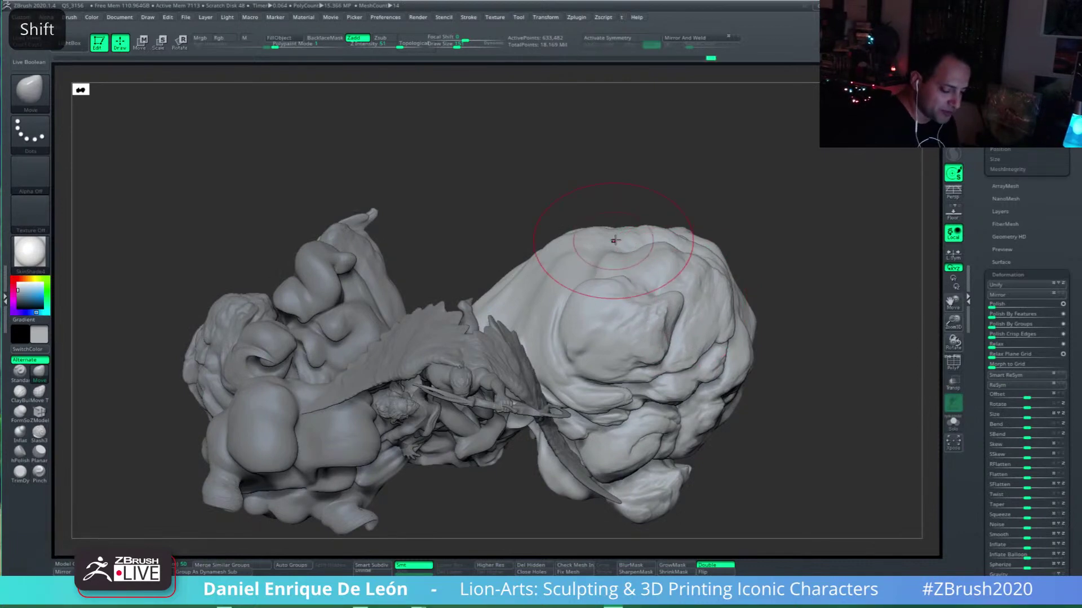
left_click(594, 275, "alt")
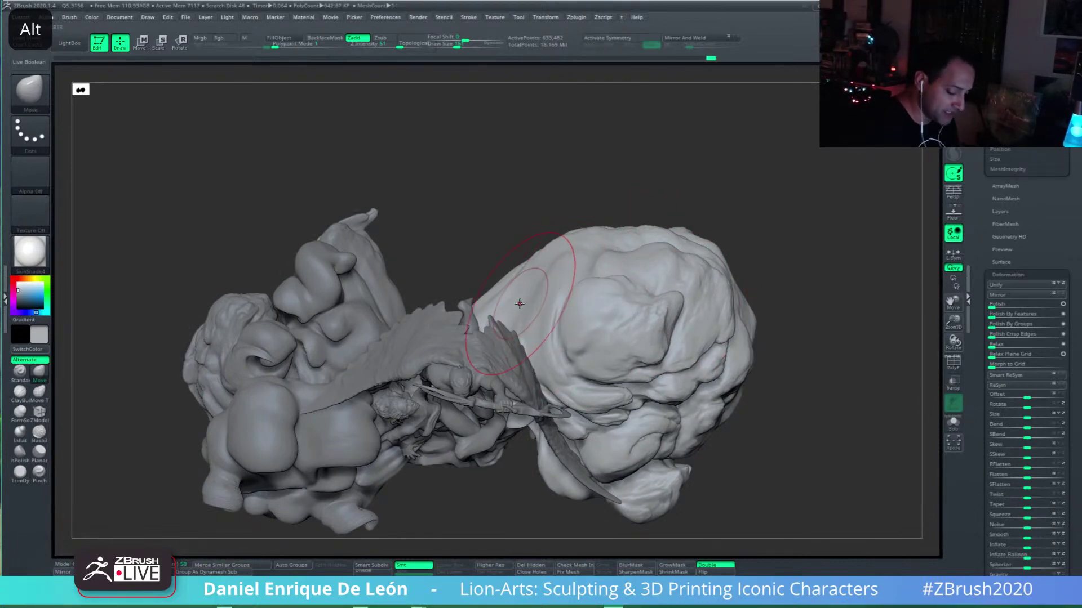
mouse_move(519, 303)
right_mouse_down()
mouse_move(662, 304)
mouse_move(550, 254)
mouse_move(544, 279)
mouse_move(487, 247)
right_mouse_up()
mouse_move(440, 254)
left_mouse_down()
mouse_move(469, 295)
mouse_move(508, 310)
left_mouse_up()
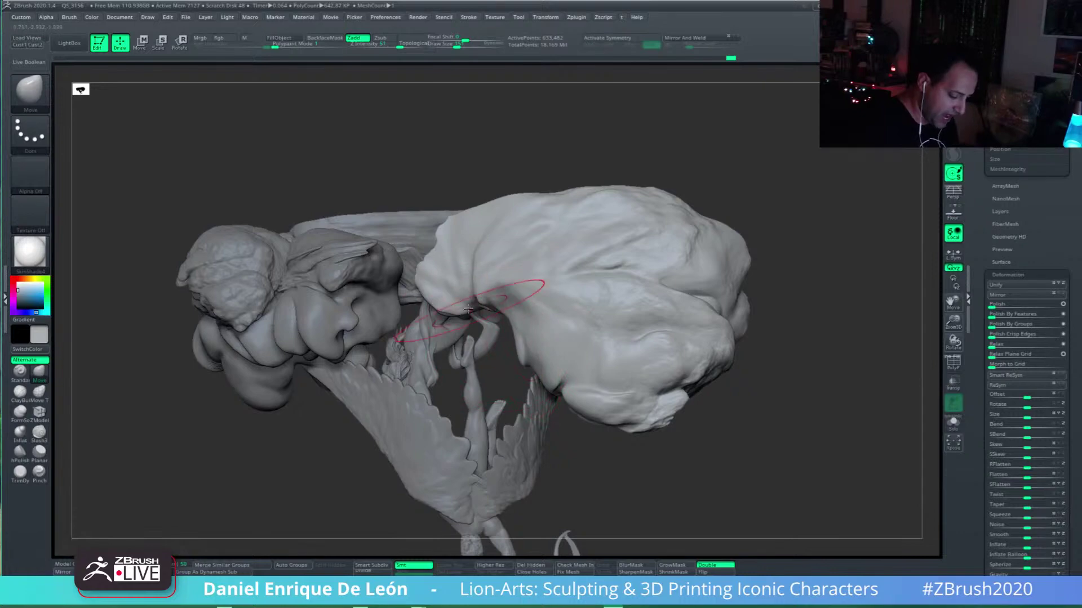
right_click_drag(562, 283, 574, 527)
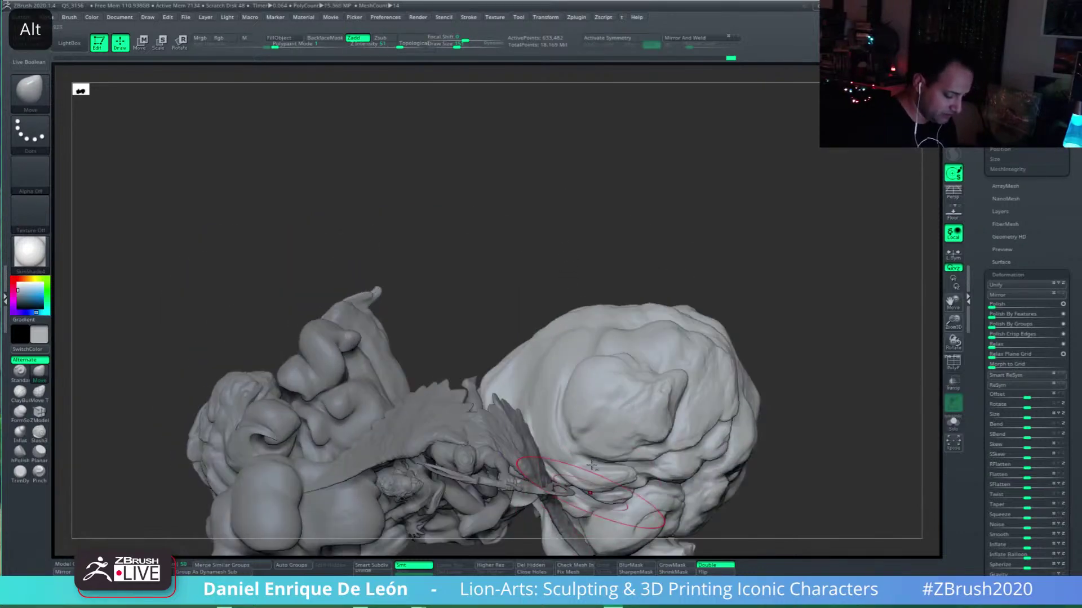
Step: Turn on ghost transparency and adjust the cloud's low inner edge where it passes behind the seated figure's legs and drapery
right_click_drag(592, 465, 543, 383)
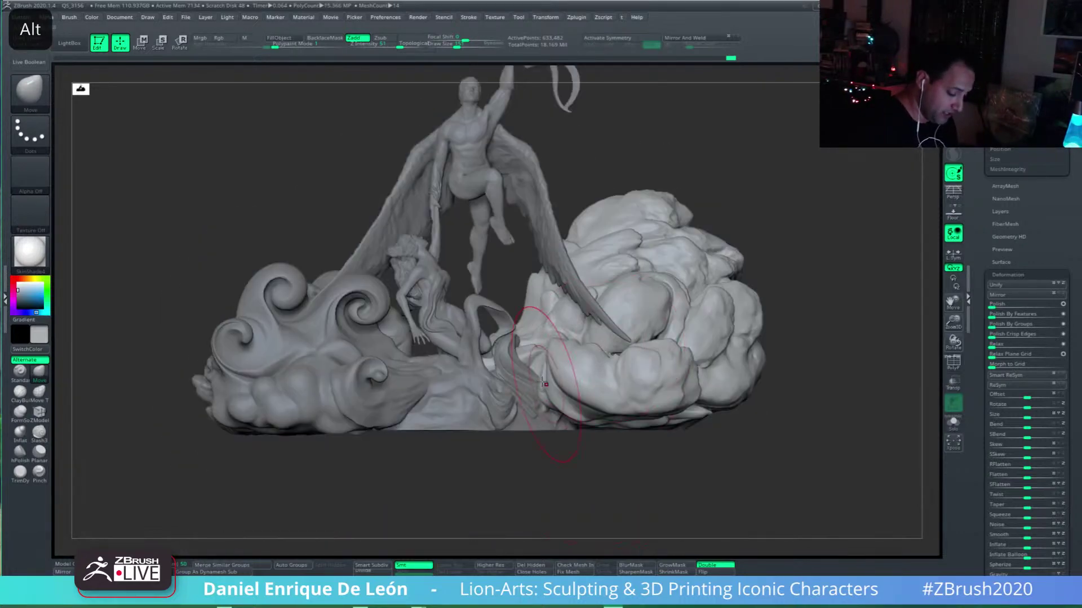
left_click_drag(536, 358, 519, 348, "alt")
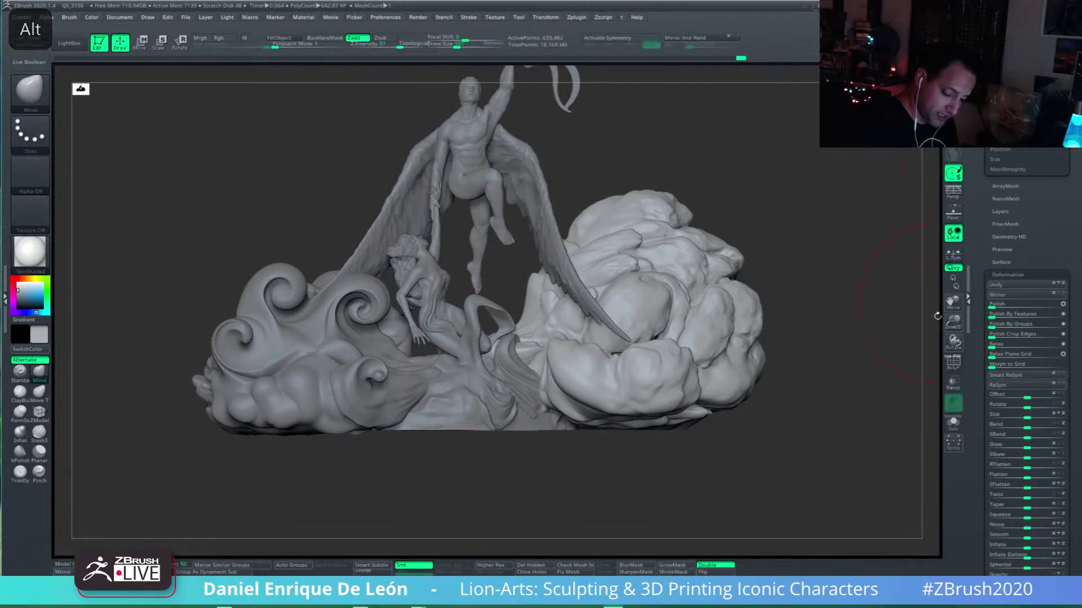
left_click(952, 384)
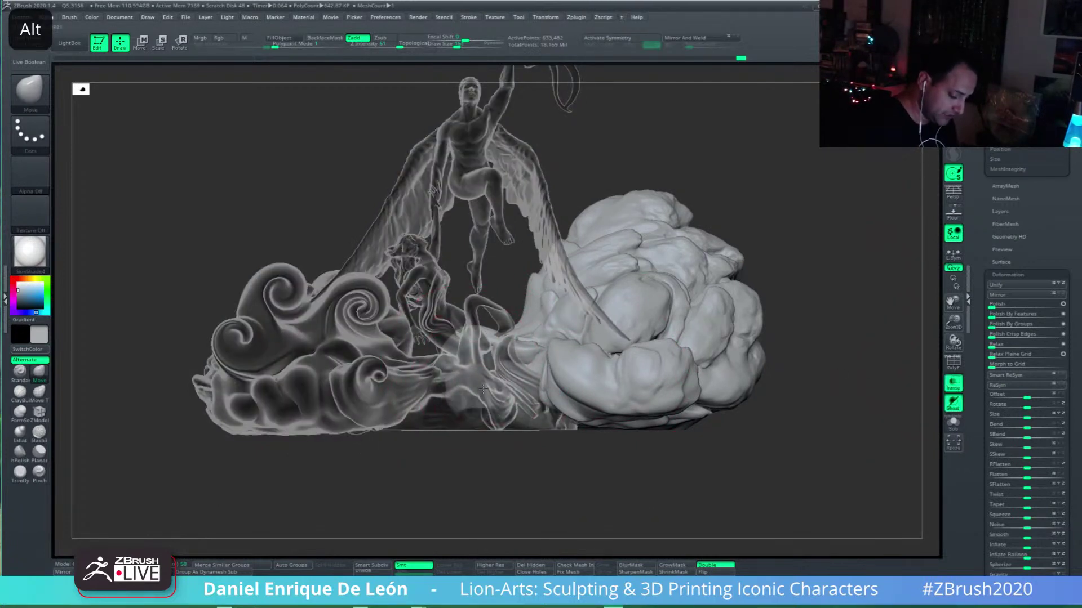
mouse_move(482, 389)
left_mouse_down("alt")
mouse_move(510, 346)
mouse_move(476, 357)
mouse_move(470, 372)
left_mouse_up("alt")
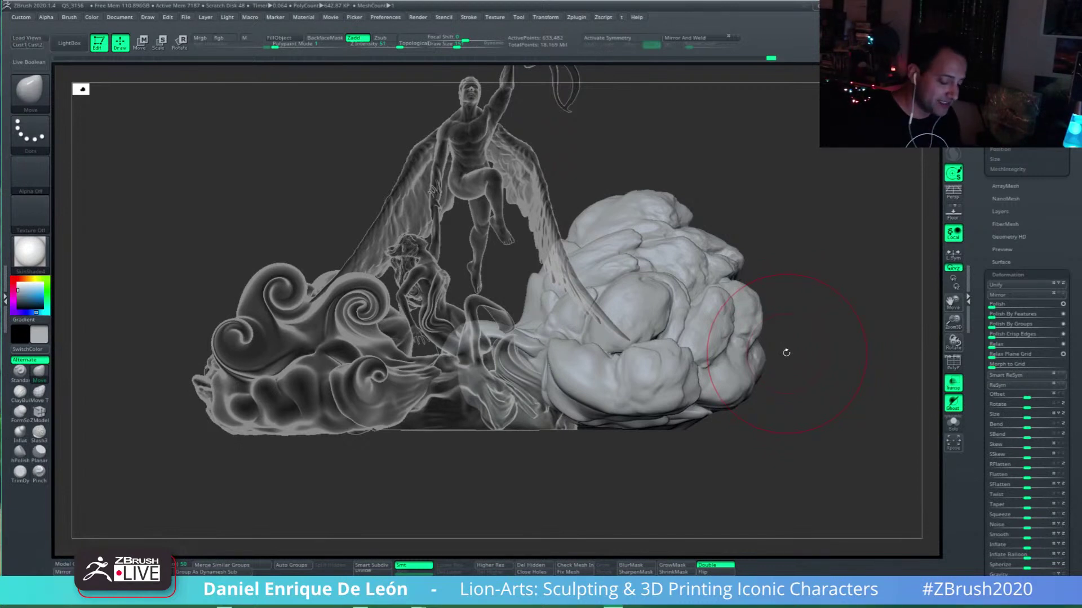
Step: Examine how the cloud flows behind the ghosted figures, wing and base from several front angles, and restore the solid display
left_click_drag(682, 169, 687, 215, "alt")
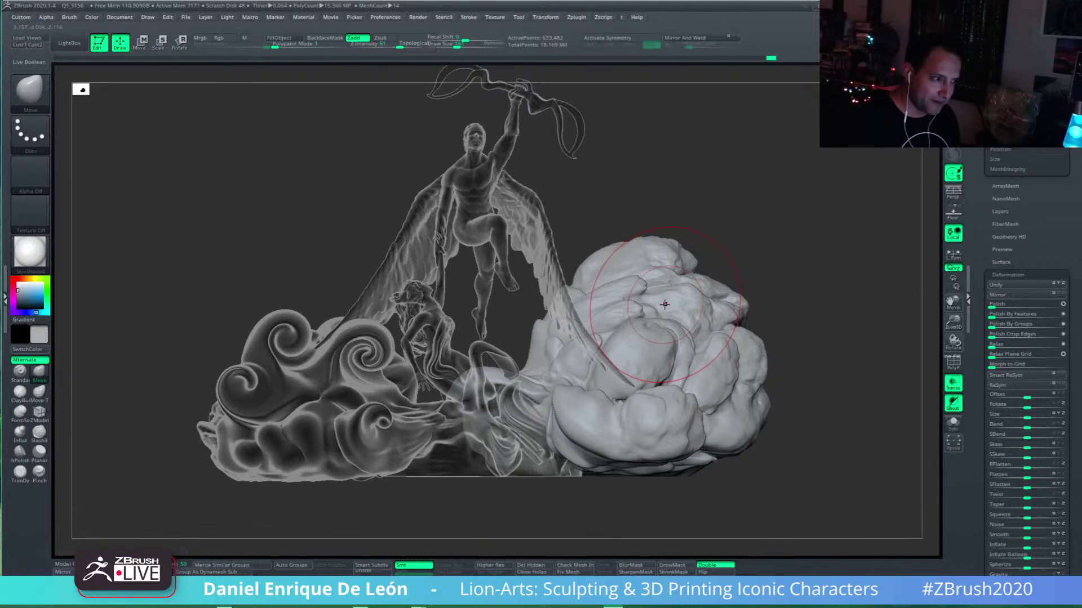
right_click_drag(590, 321, 571, 342, "alt")
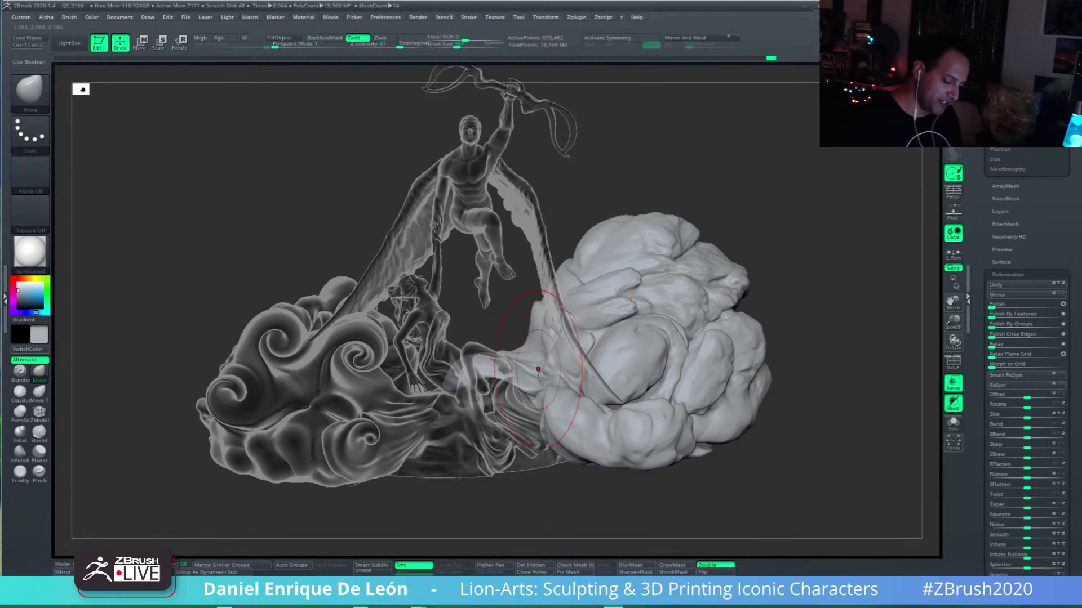
mouse_move(570, 342)
right_mouse_down()
mouse_move(524, 378)
mouse_move(518, 353)
right_mouse_up()
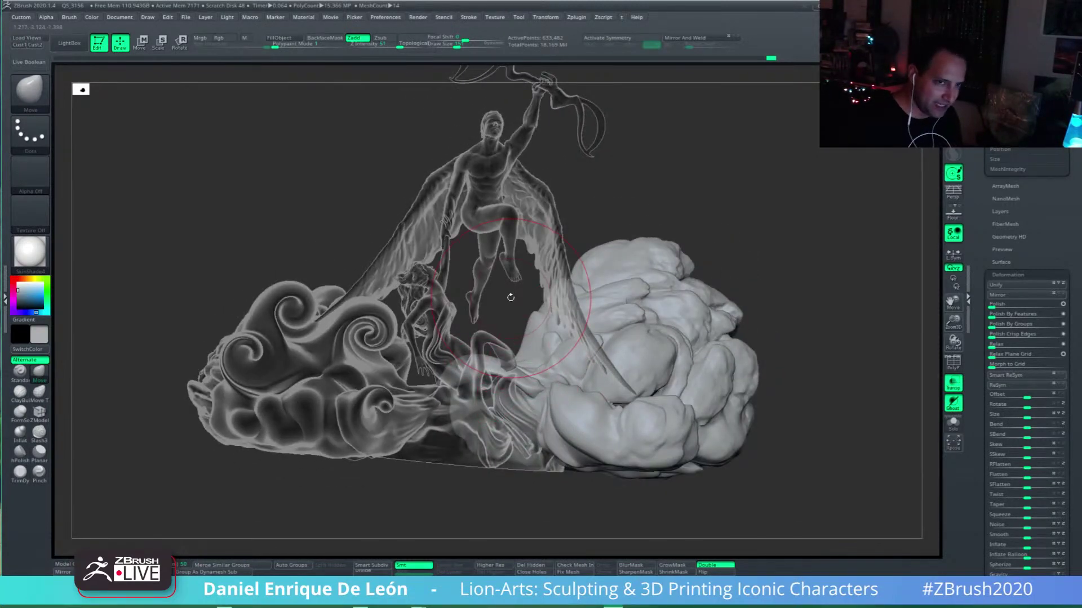
right_click_drag(510, 297, 523, 377)
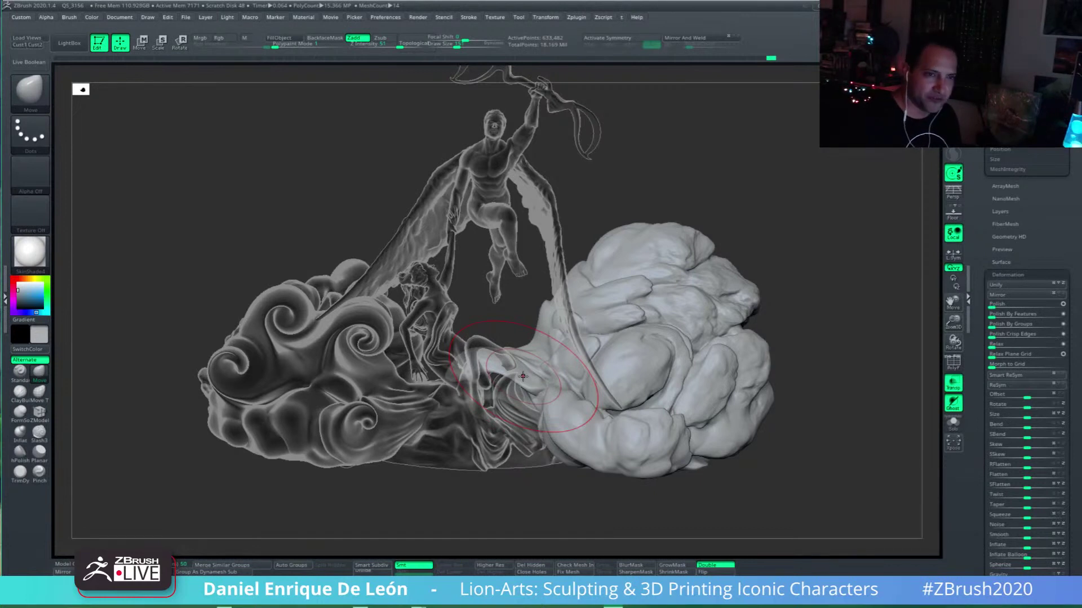
right_click_drag(565, 397, 576, 358, "alt")
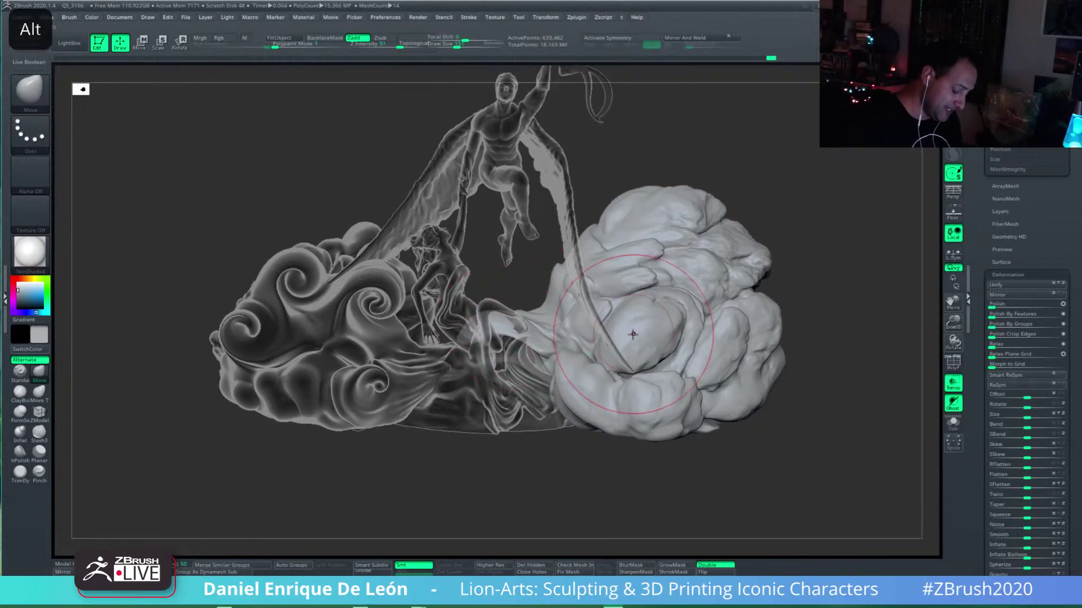
right_click_drag(634, 329, 564, 429, "shift")
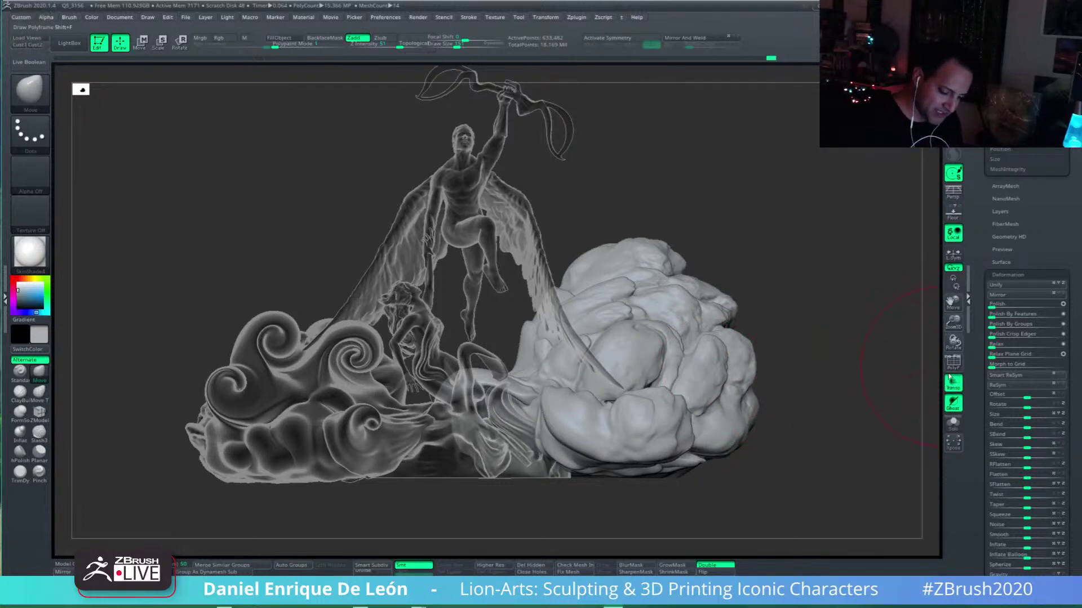
left_click(953, 384)
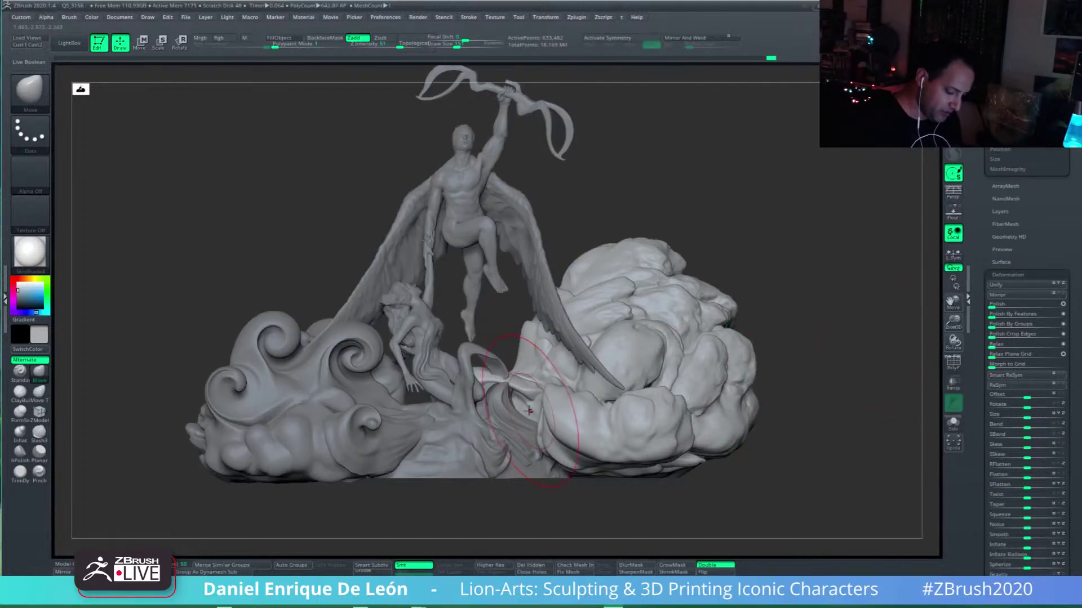
Step: Adjust the cloud's low inner end beside the drapery and push its inner rear edge away from the wing
left_click(547, 404, "alt")
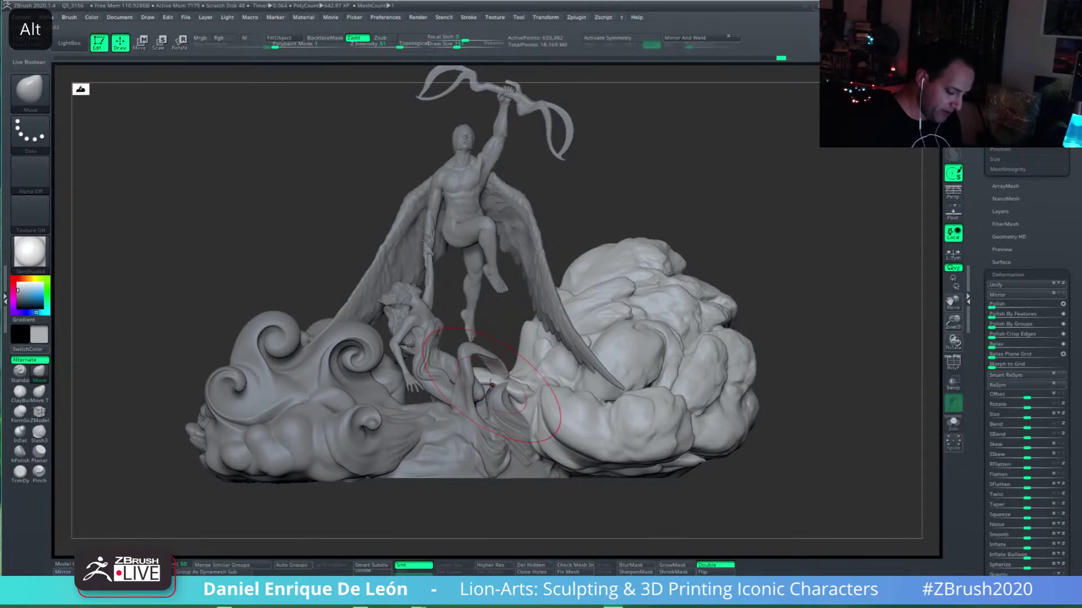
mouse_move(547, 404)
right_mouse_down()
mouse_move(492, 461)
mouse_move(465, 349)
mouse_move(502, 309)
mouse_move(501, 251)
mouse_move(471, 227)
mouse_move(495, 285)
mouse_move(481, 239)
mouse_move(519, 261)
mouse_move(490, 281)
mouse_move(446, 259)
right_mouse_up()
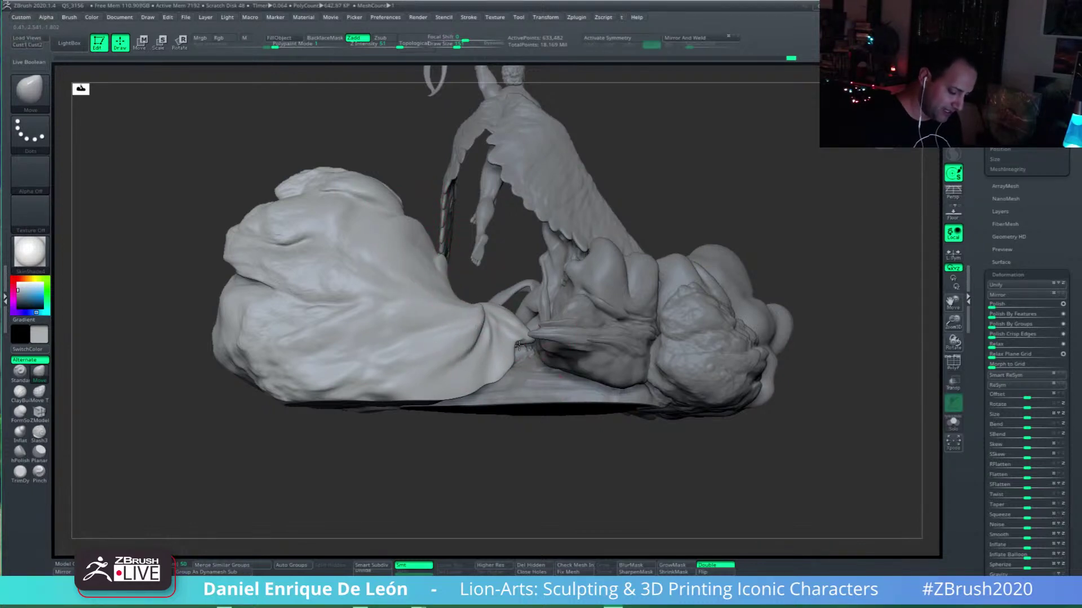
right_click_drag(519, 345, 498, 319)
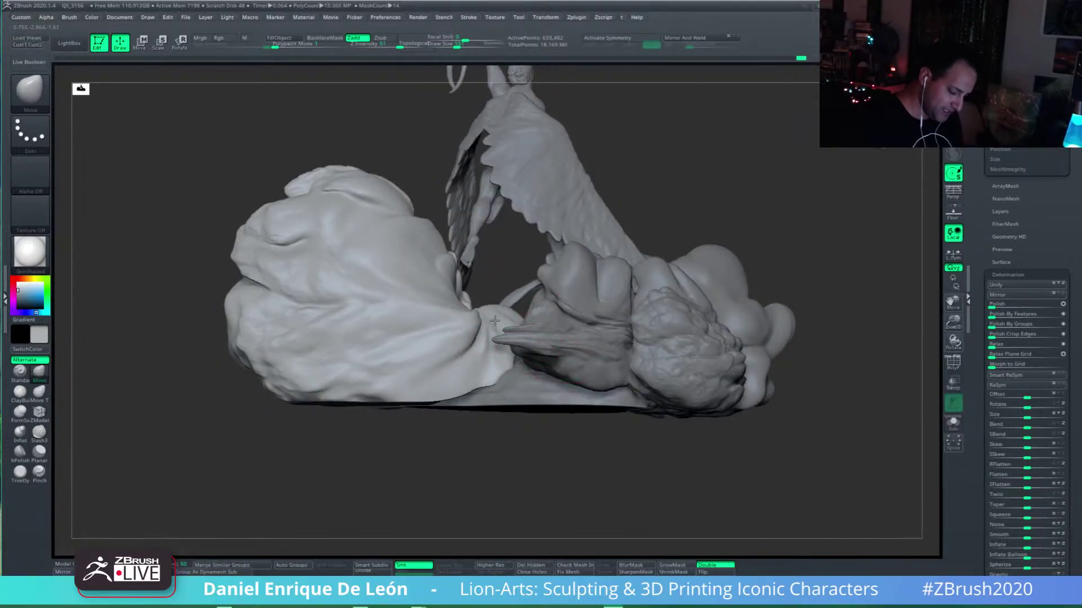
mouse_move(495, 321)
right_mouse_down("alt")
mouse_move(512, 343)
mouse_move(452, 406)
mouse_move(505, 376)
mouse_move(502, 366)
mouse_move(514, 387)
right_mouse_up("alt")
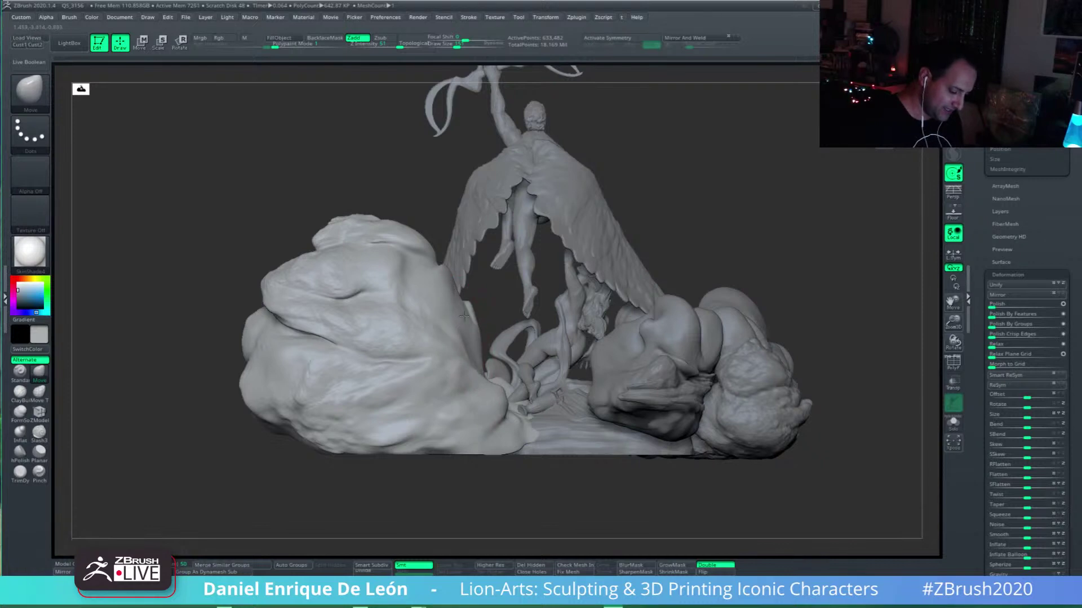
left_click_drag(437, 293, 421, 288)
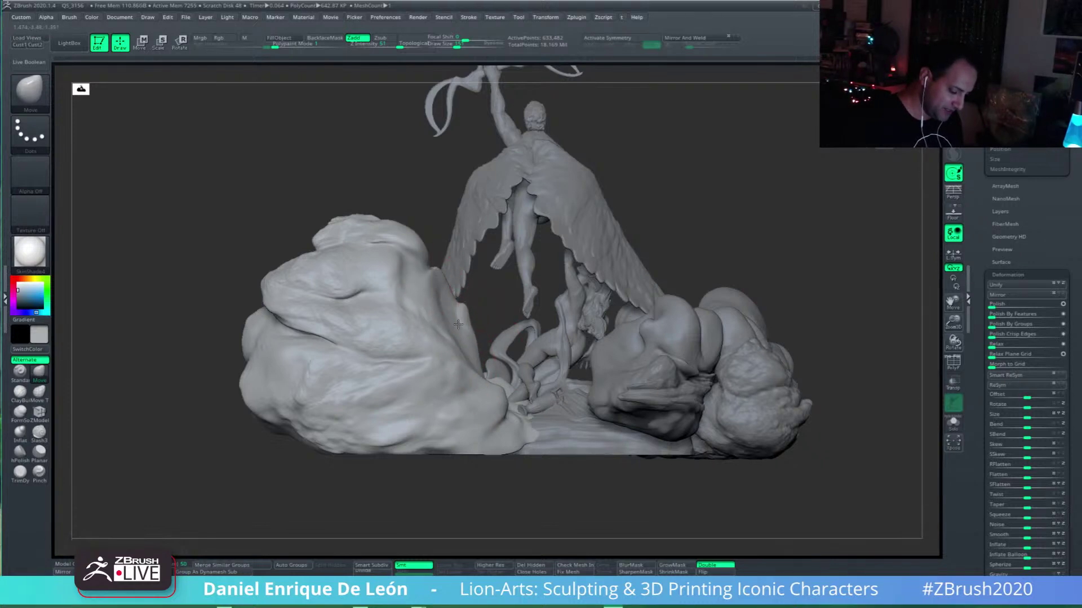
Step: Rotate the whole tall cloud slightly toward the front with the transform gizmo, working from above, and check it against the wing
mouse_move(413, 290)
right_mouse_down()
mouse_move(428, 290)
mouse_move(419, 282)
mouse_move(471, 326)
right_mouse_up()
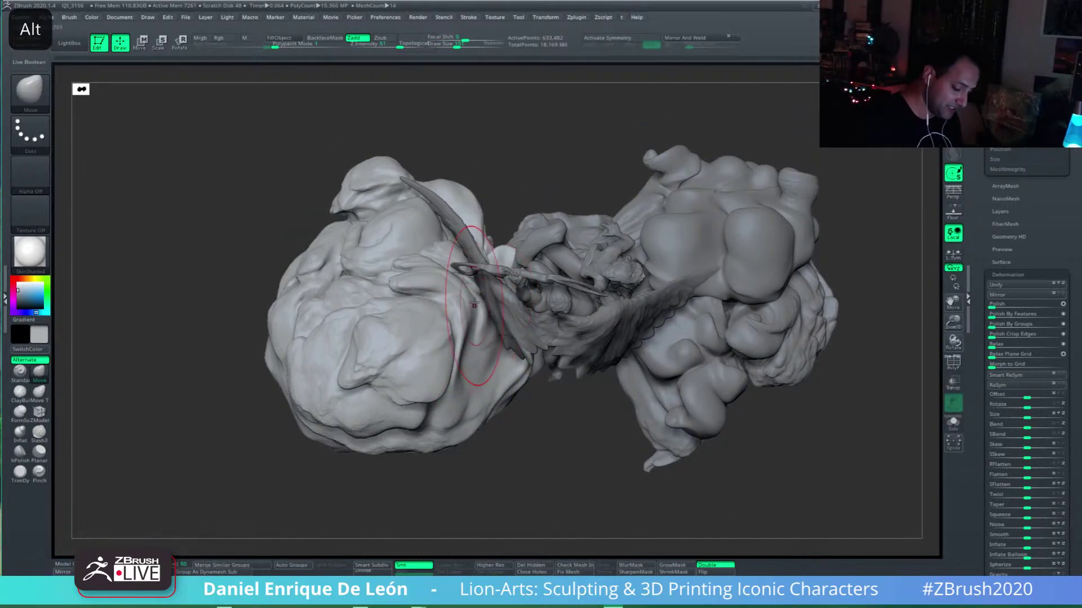
mouse_move(475, 287)
right_mouse_down("alt")
mouse_move(475, 318)
mouse_move(561, 313)
right_mouse_up("alt")
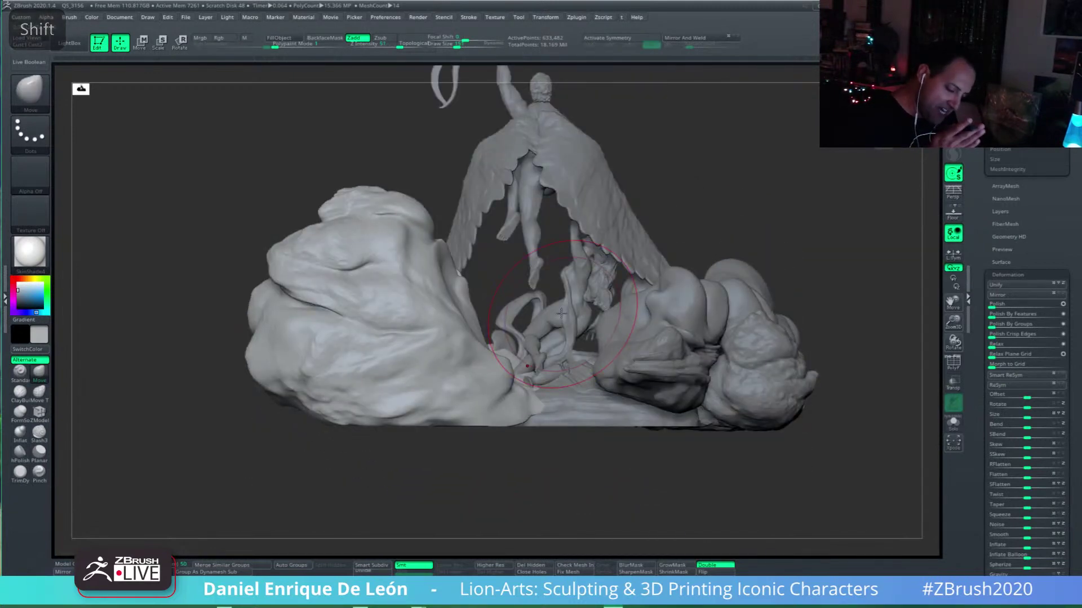
mouse_move(484, 347)
right_mouse_down()
mouse_move(519, 345)
mouse_move(568, 389)
right_mouse_up()
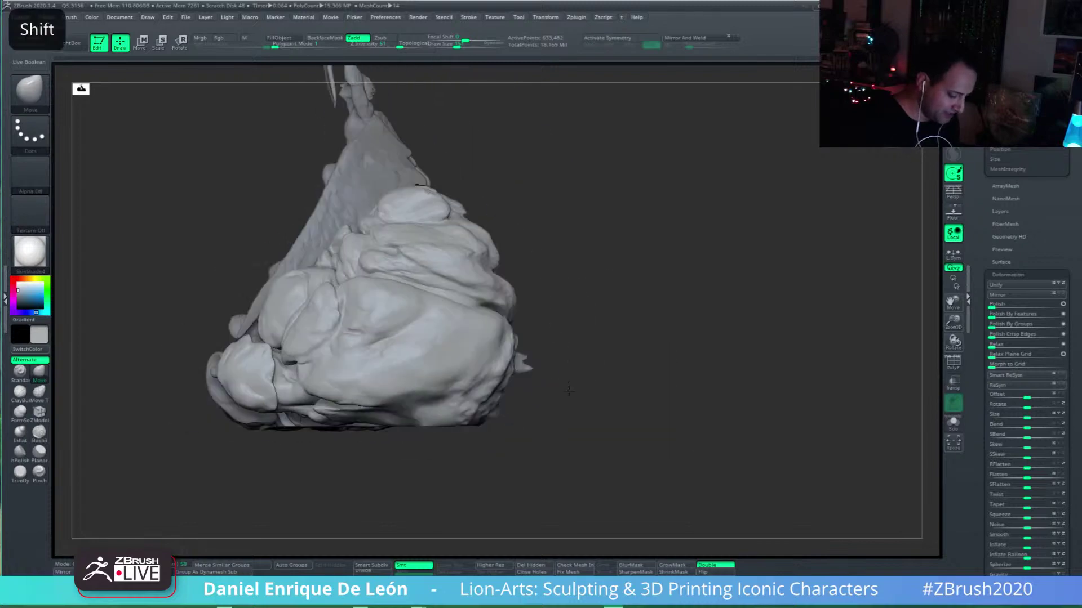
right_click_drag(439, 369, 606, 369, "alt")
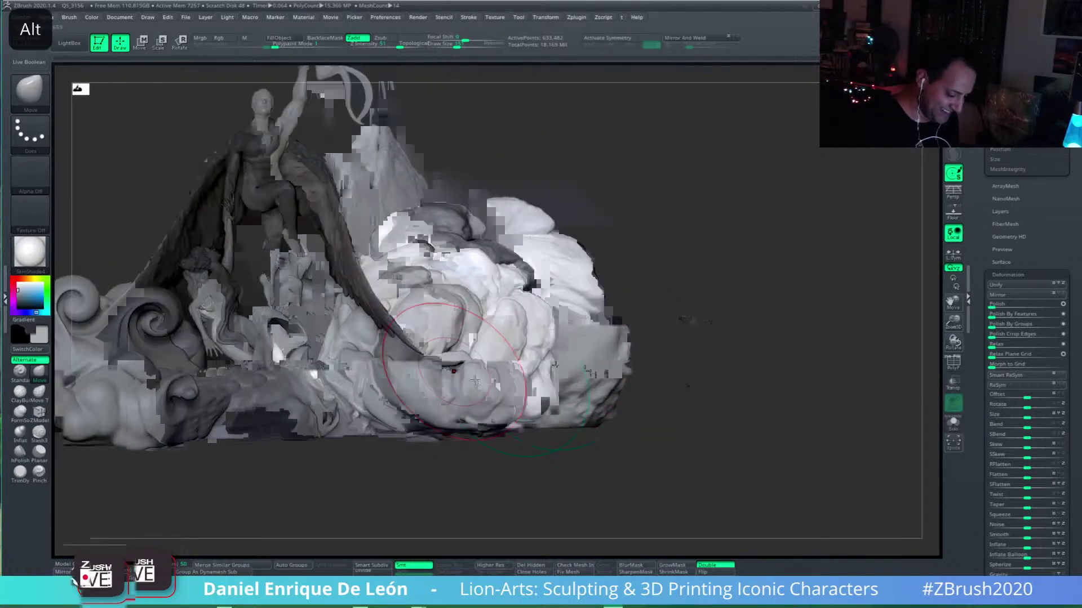
mouse_move(453, 366)
right_mouse_down("alt")
mouse_move(650, 361)
mouse_move(648, 338)
mouse_move(597, 304)
mouse_move(654, 349)
mouse_move(716, 373)
right_mouse_up("alt")
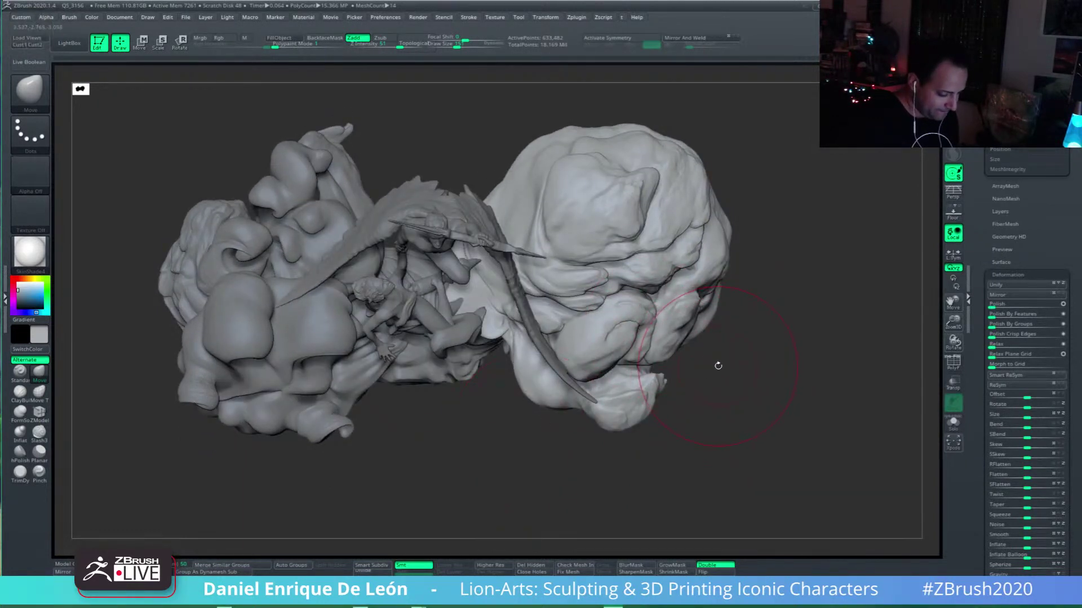
key("w")
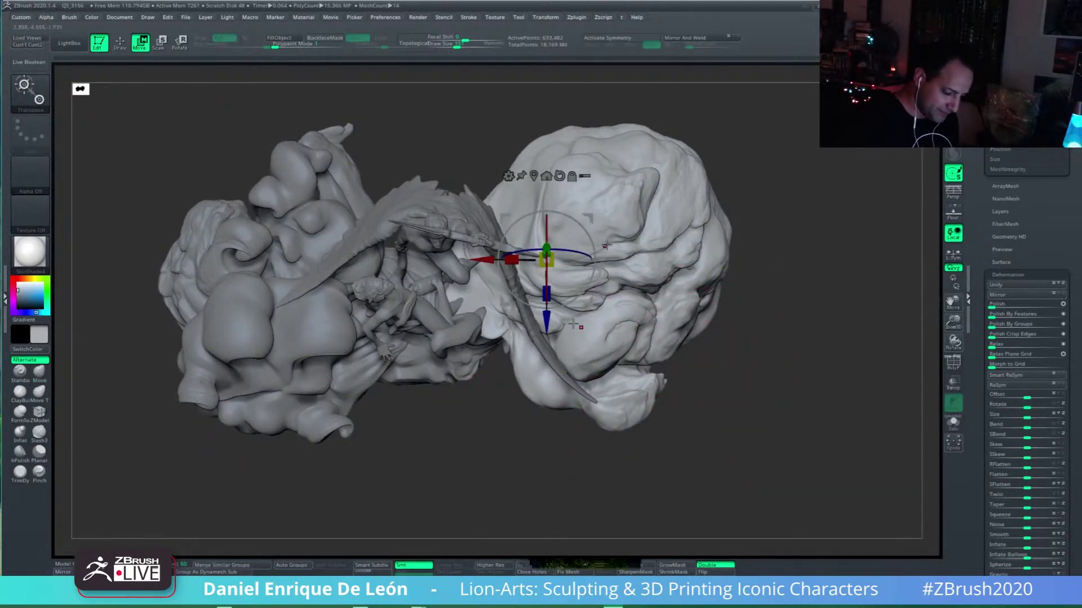
key("alt")
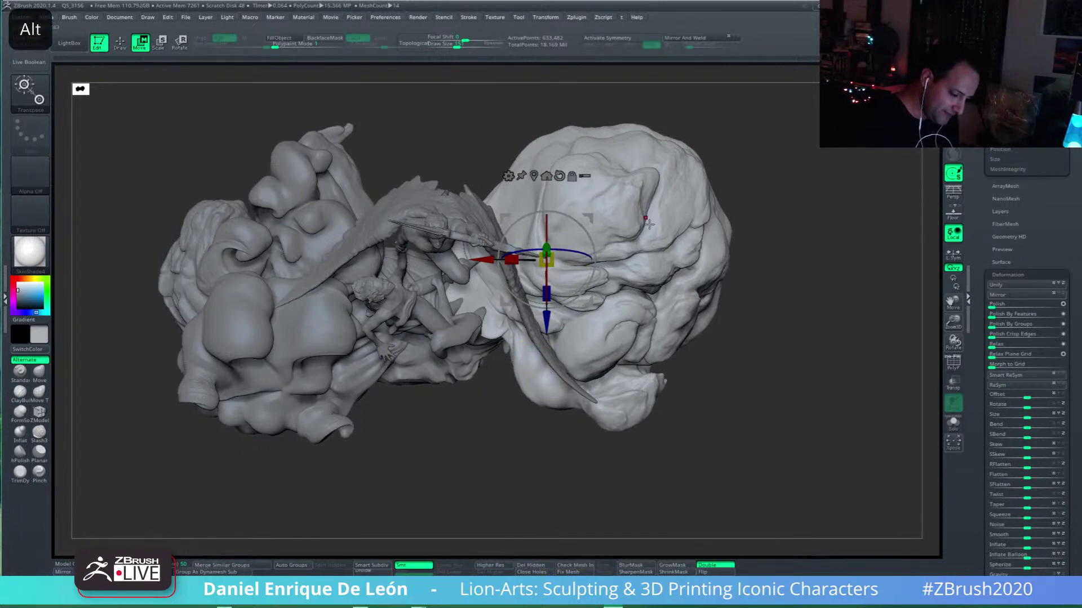
right_click_drag(661, 282, 666, 287, "shift")
right_click_drag(688, 213, 697, 251, "alt")
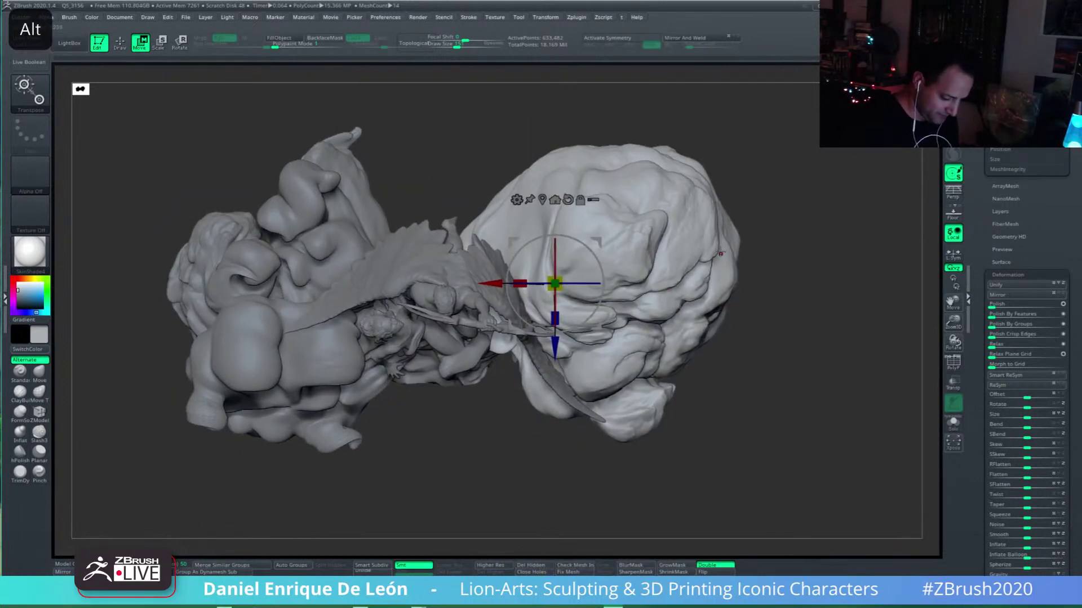
left_click_drag(593, 314, 607, 347)
right_click_drag(667, 321, 693, 350)
right_click_drag(710, 281, 683, 279, "alt")
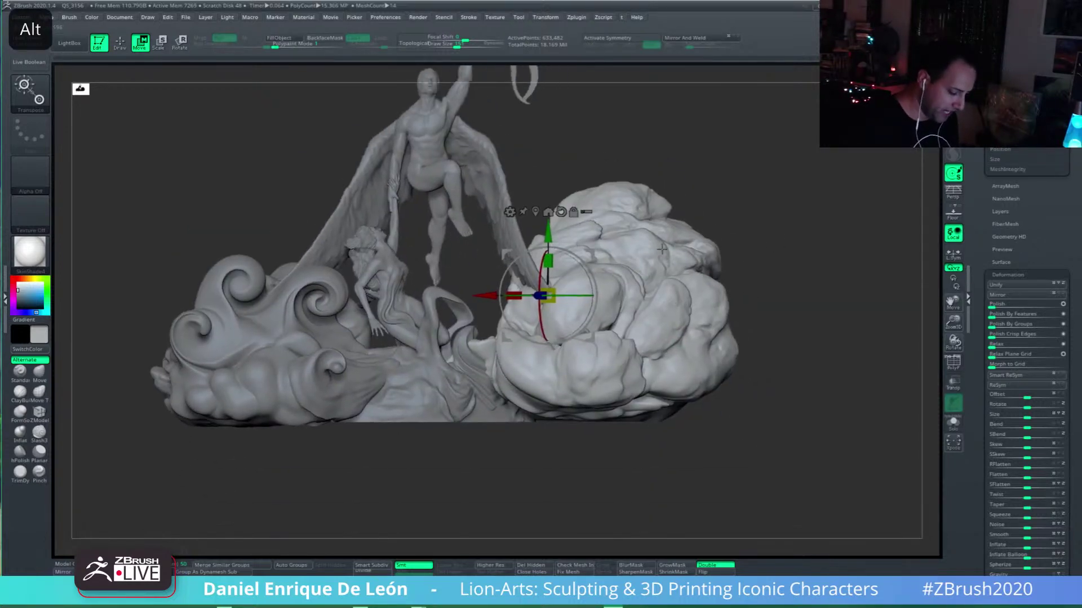
Step: Try tilting the tall cloud in the front view, undo the tilt, and return to sculpting with the Move brush
right_click_drag(555, 225, 523, 231, "alt")
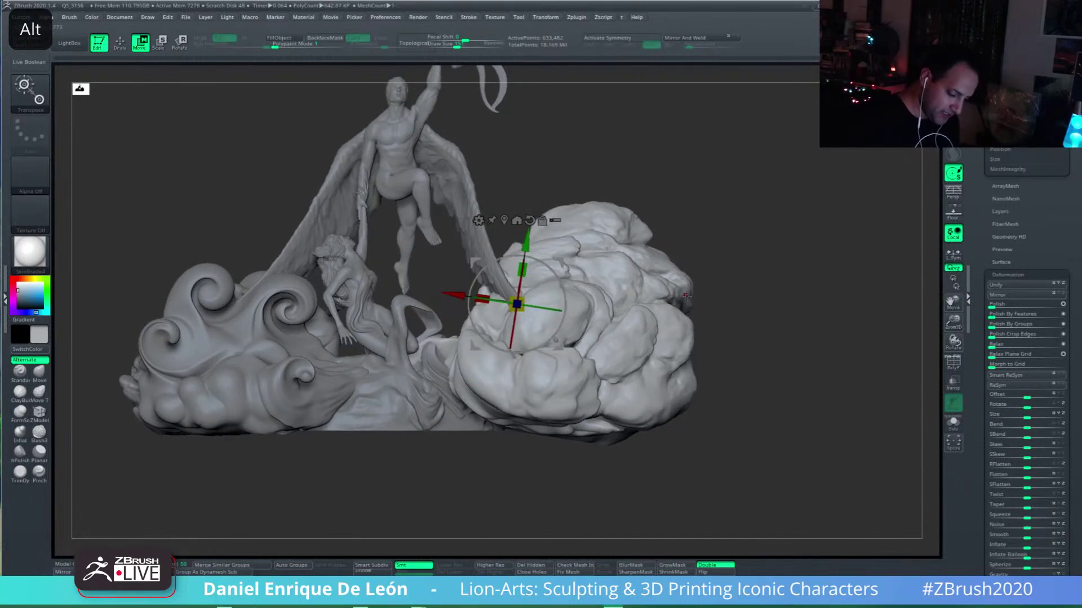
key("ctrl+z")
right_click_drag(642, 283, 645, 302, "alt")
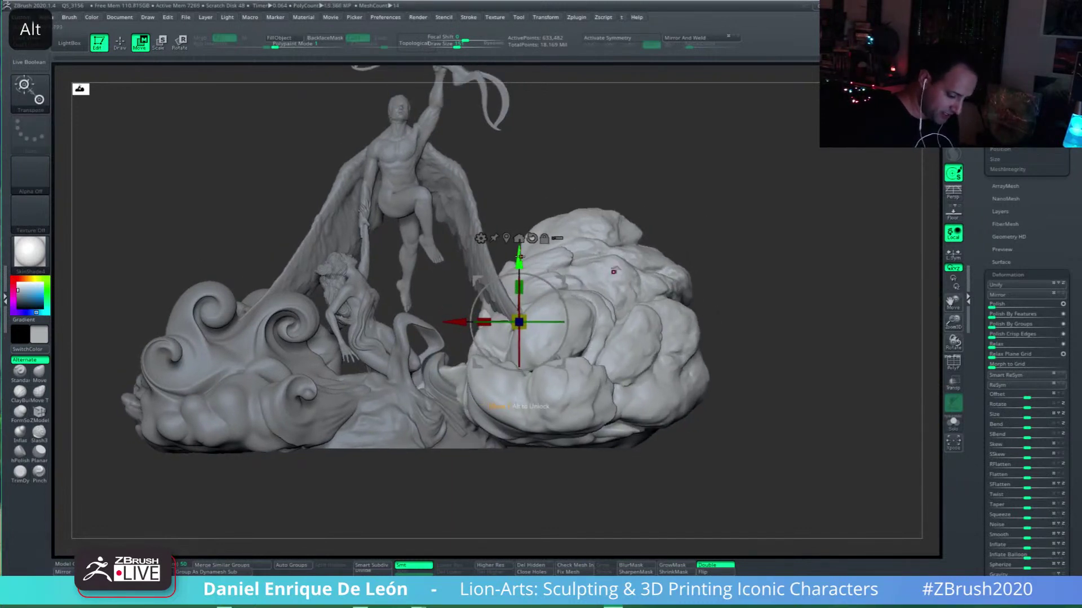
left_click_drag(520, 257, 520, 257)
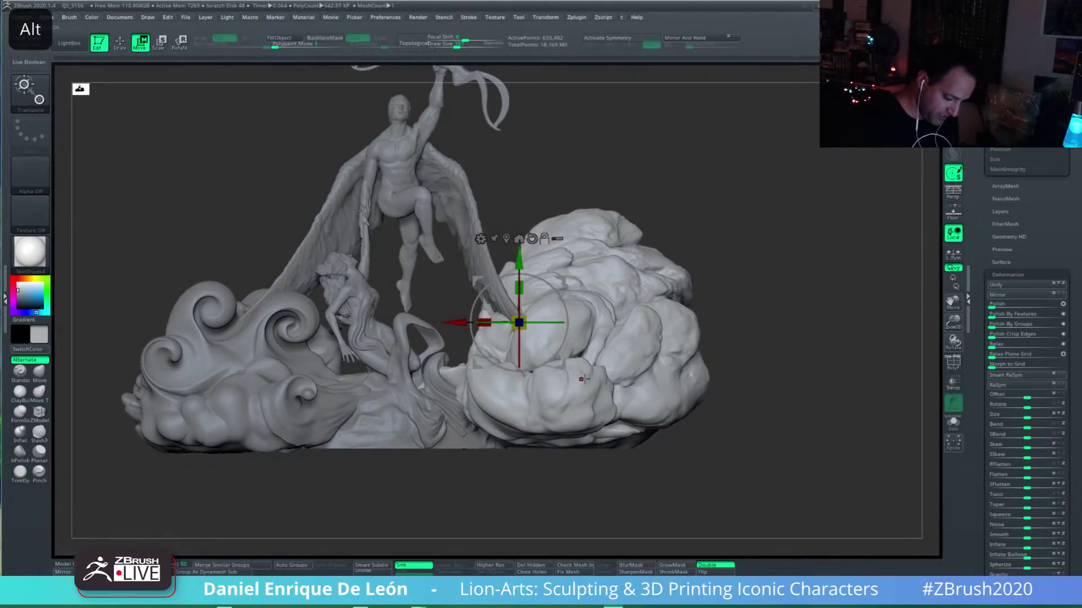
mouse_move(584, 379)
right_mouse_down("alt")
mouse_move(663, 370)
mouse_move(699, 344)
mouse_move(695, 374)
mouse_move(631, 456)
mouse_move(602, 448)
right_mouse_up("alt")
left_click(120, 49)
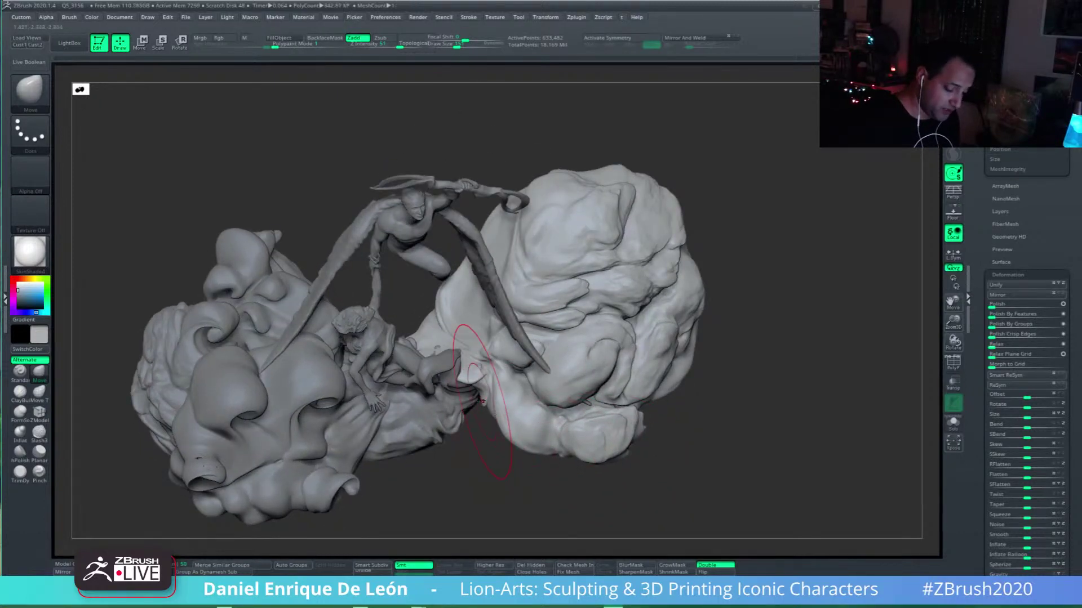
Step: Reshape the tall cloud's front surface around the wing tip so the feathers rest in front of it
key("alt")
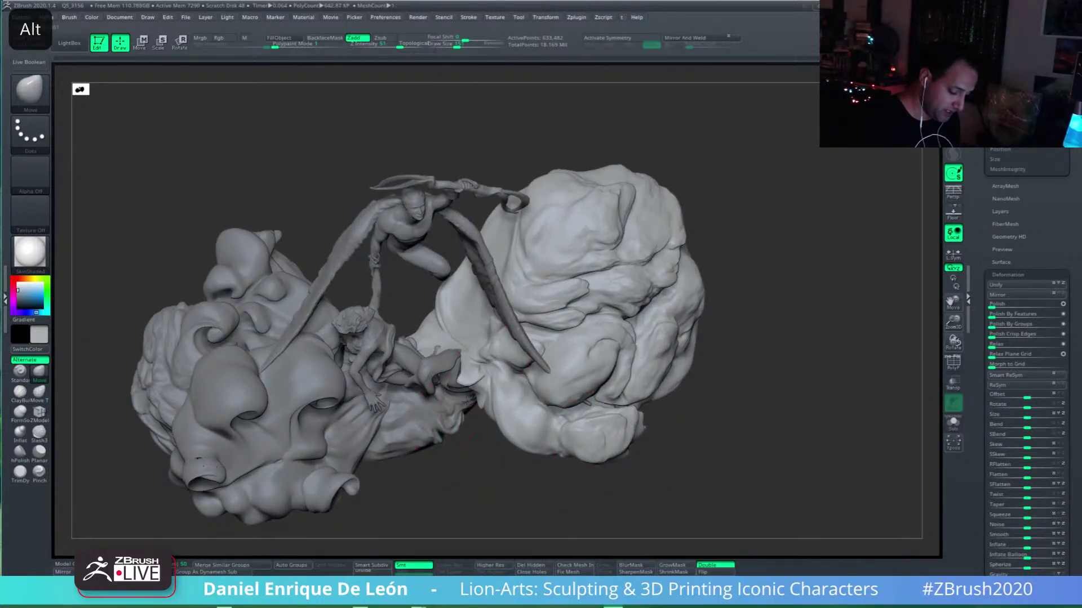
mouse_move(468, 400)
right_mouse_down("shift")
mouse_move(503, 383)
mouse_move(509, 351)
mouse_move(555, 333)
mouse_move(600, 282)
right_mouse_up("shift")
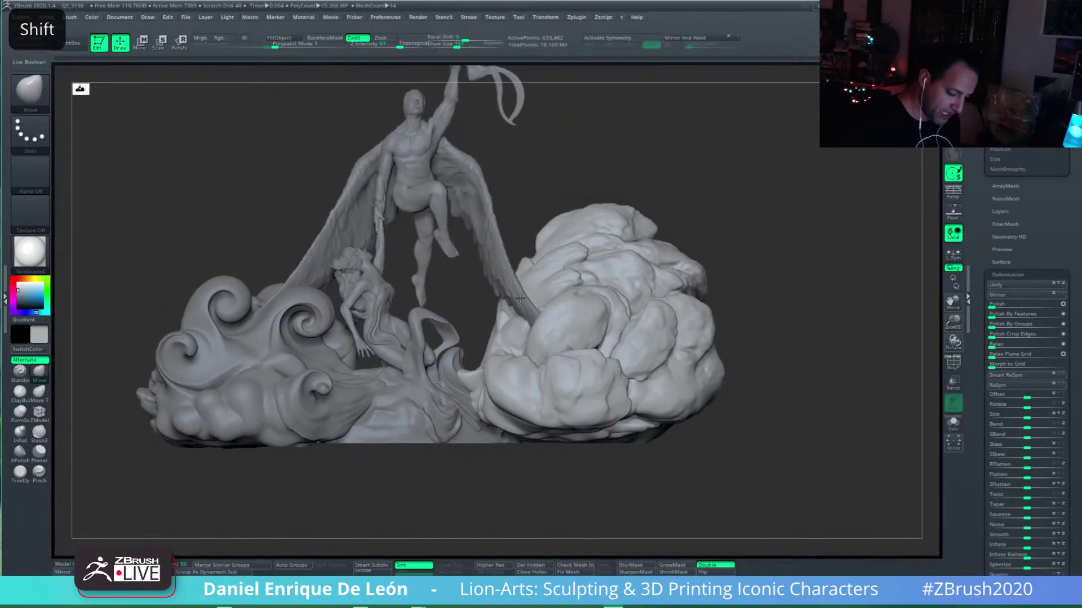
right_click_drag(525, 304, 541, 327)
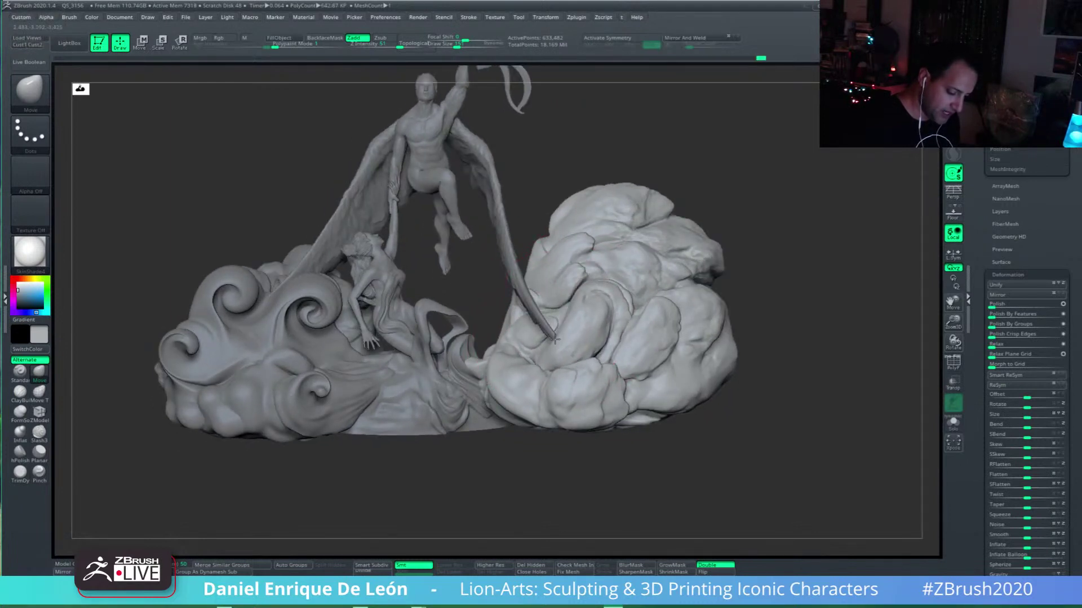
mouse_move(561, 348)
right_mouse_down()
mouse_move(568, 363)
mouse_move(550, 401)
right_mouse_up()
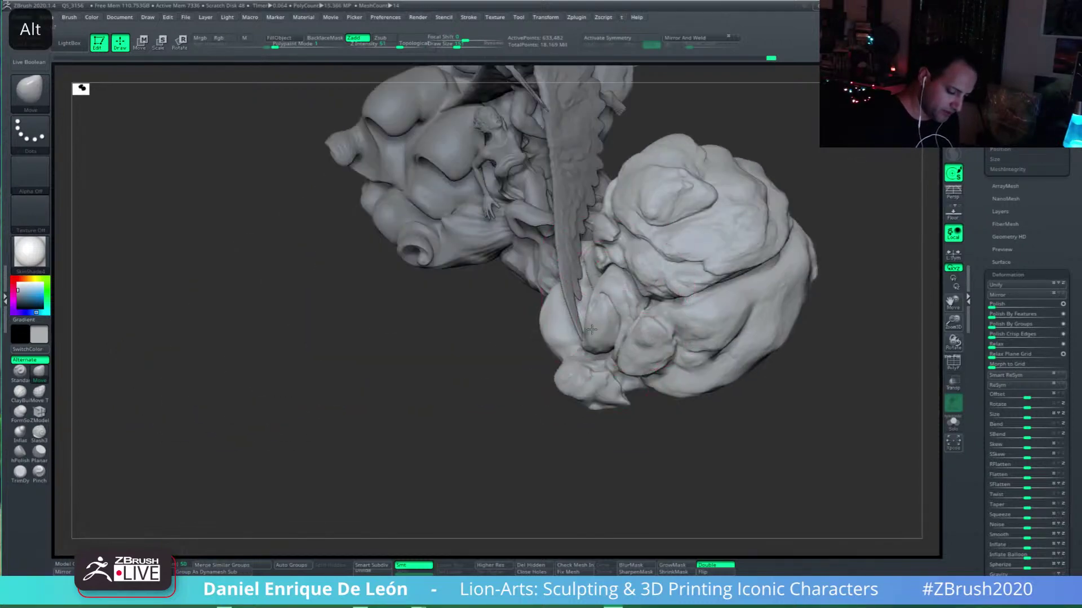
mouse_move(618, 267)
right_mouse_down("alt")
mouse_move(596, 323)
mouse_move(522, 336)
mouse_move(526, 324)
mouse_move(495, 310)
mouse_move(503, 337)
mouse_move(471, 357)
mouse_move(610, 347)
mouse_move(618, 373)
right_mouse_up("alt")
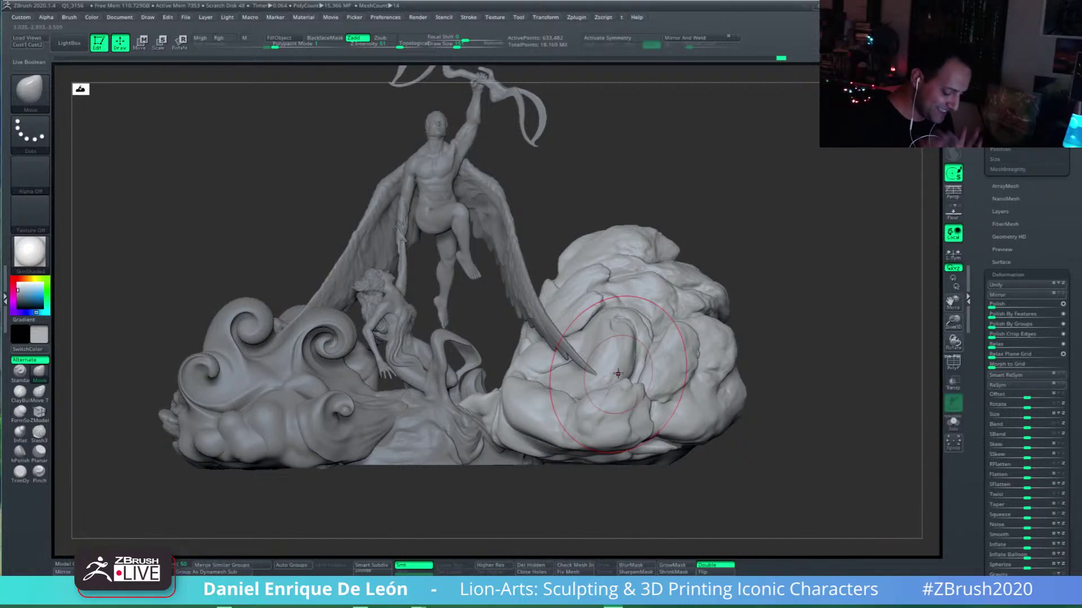
Step: Check the wing tip's contact with the cloud, and refine the cloud's rear inner side behind the wing from behind and above
right_click_drag(618, 373, 560, 361)
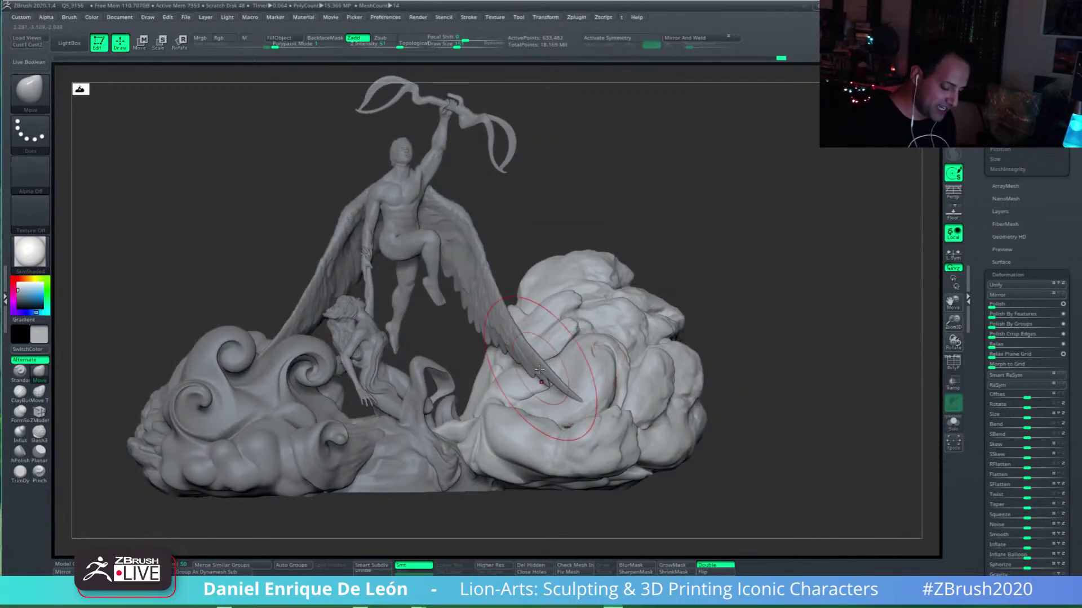
right_click_drag(561, 361, 539, 384)
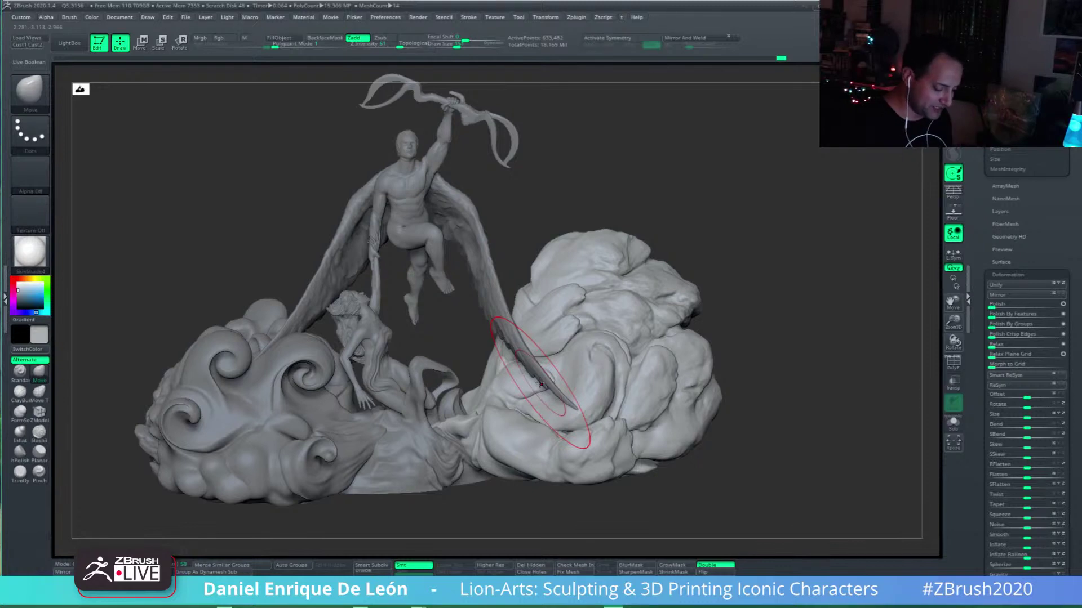
right_click_drag(540, 384, 551, 399)
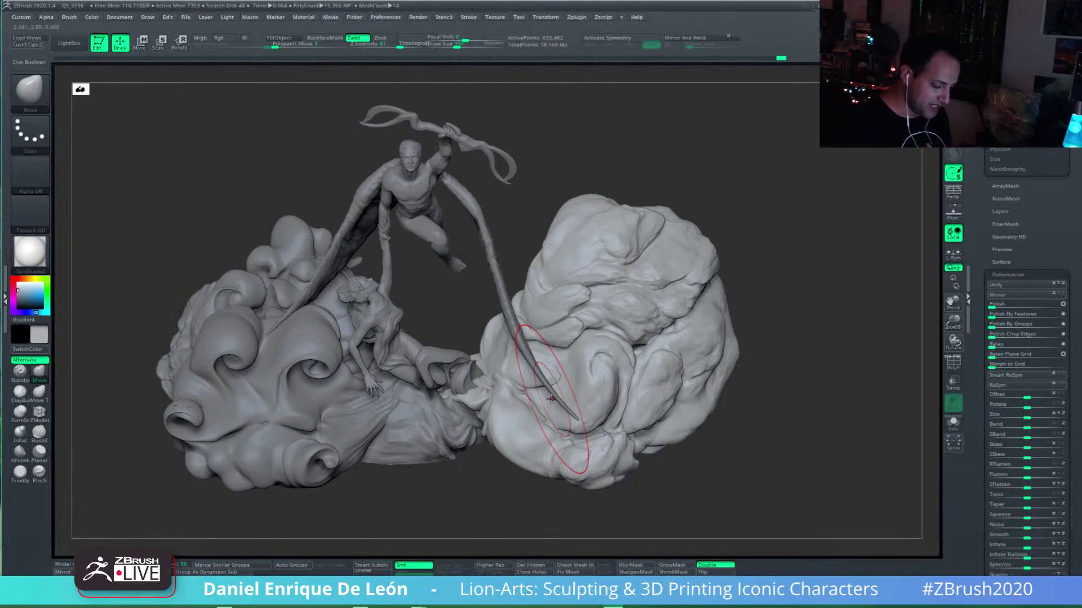
mouse_move(558, 409)
right_mouse_down()
mouse_move(544, 376)
mouse_move(613, 347)
mouse_move(602, 365)
right_mouse_up()
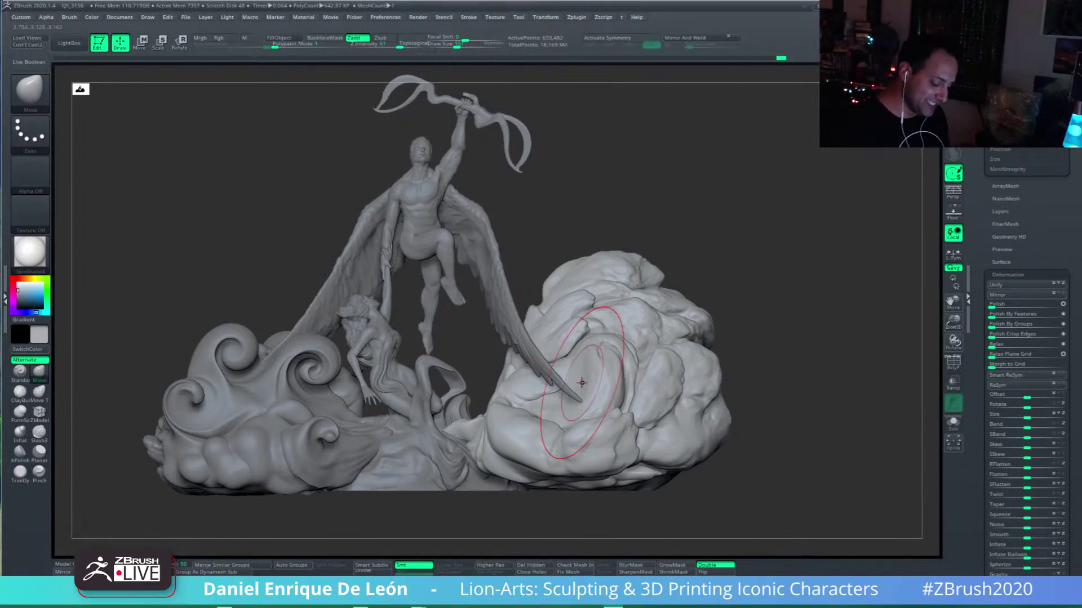
mouse_move(581, 383)
right_mouse_down()
mouse_move(476, 360)
mouse_move(459, 281)
mouse_move(507, 315)
mouse_move(513, 402)
mouse_move(485, 355)
right_mouse_up()
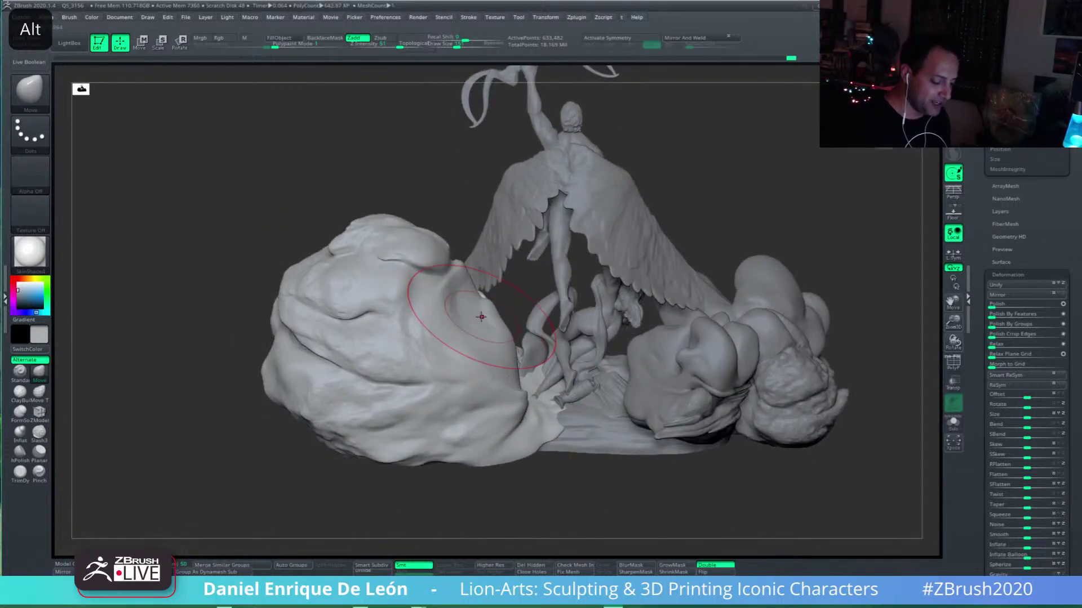
mouse_move(481, 317)
right_mouse_down()
mouse_move(439, 305)
mouse_move(511, 327)
right_mouse_up()
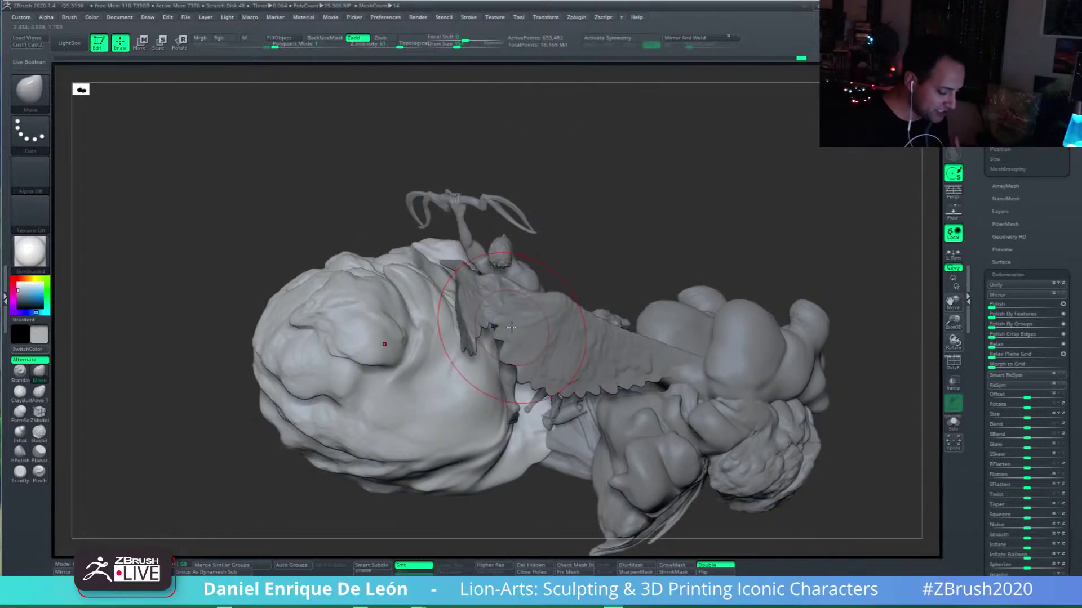
right_click_drag(524, 358, 532, 290)
right_click_drag(539, 390, 561, 378, "alt")
mouse_move(449, 337)
right_mouse_down()
mouse_move(519, 447)
mouse_move(501, 462)
right_mouse_up()
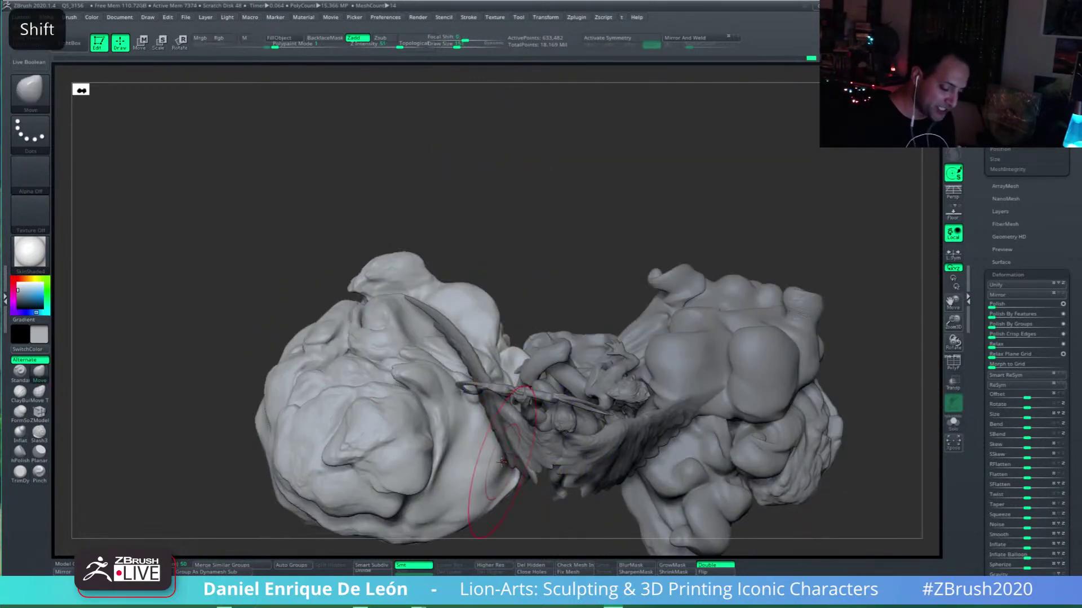
right_click_drag(497, 187, 510, 143, "alt")
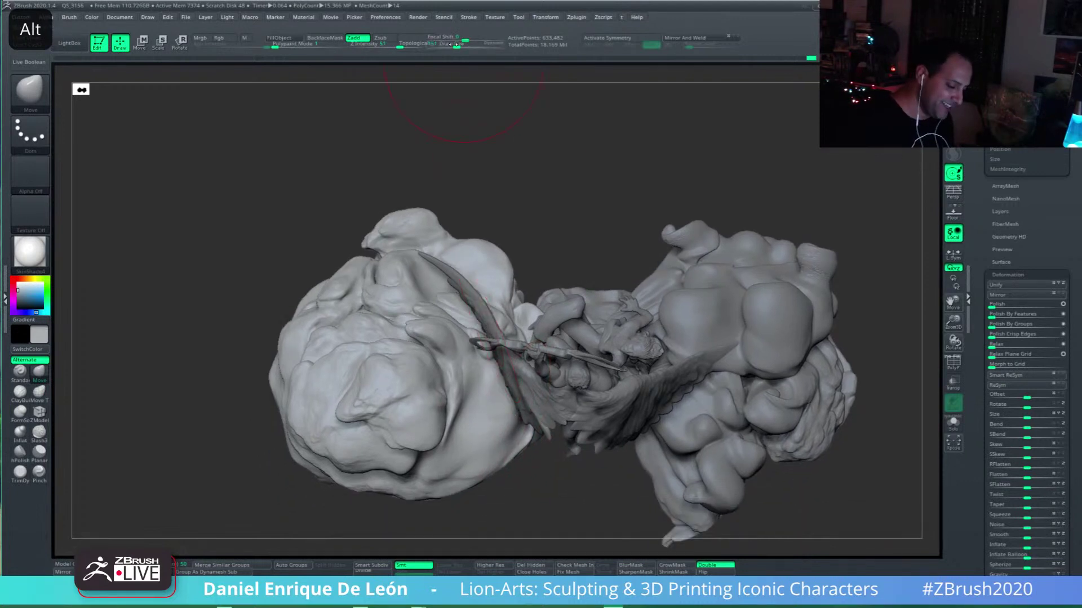
Step: Reposition the gizmo's pivot toward the figures and rotate the whole tall cloud slightly around it from above
left_click(181, 43)
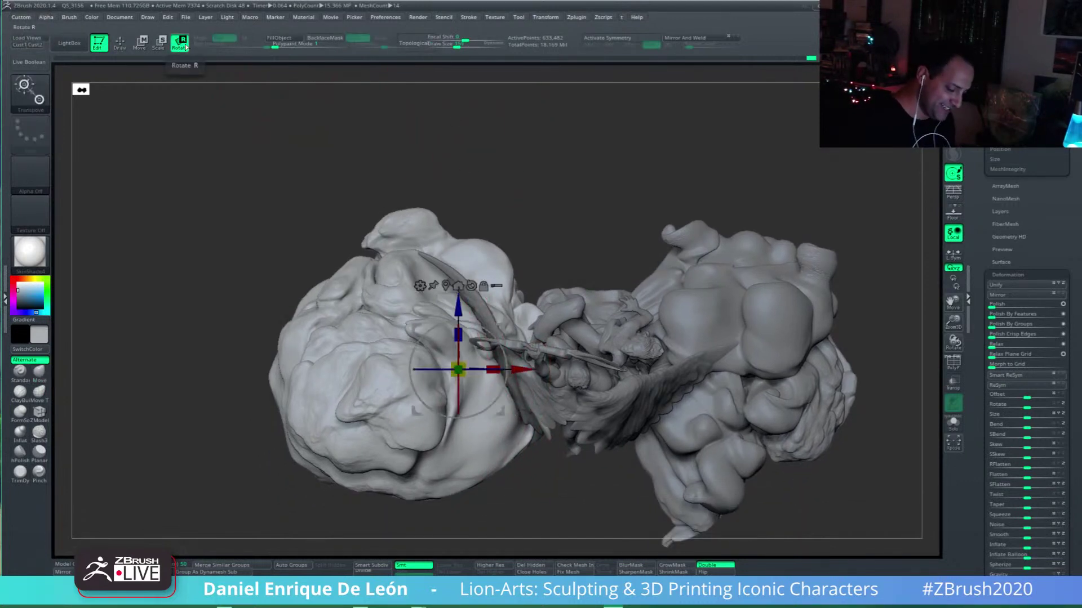
left_click_drag(521, 370, 578, 353, "alt")
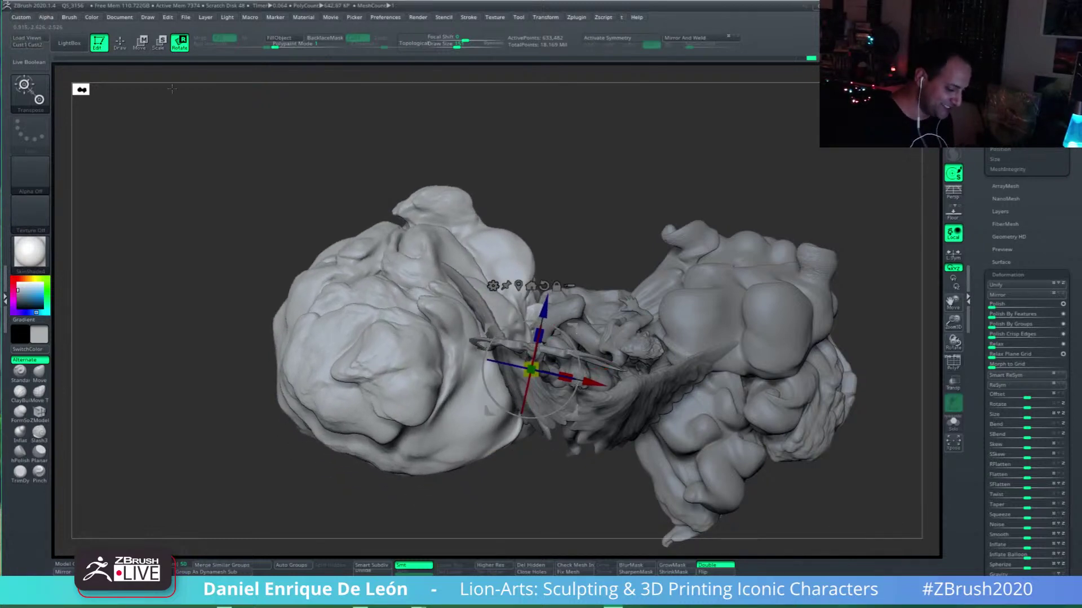
left_click(115, 44)
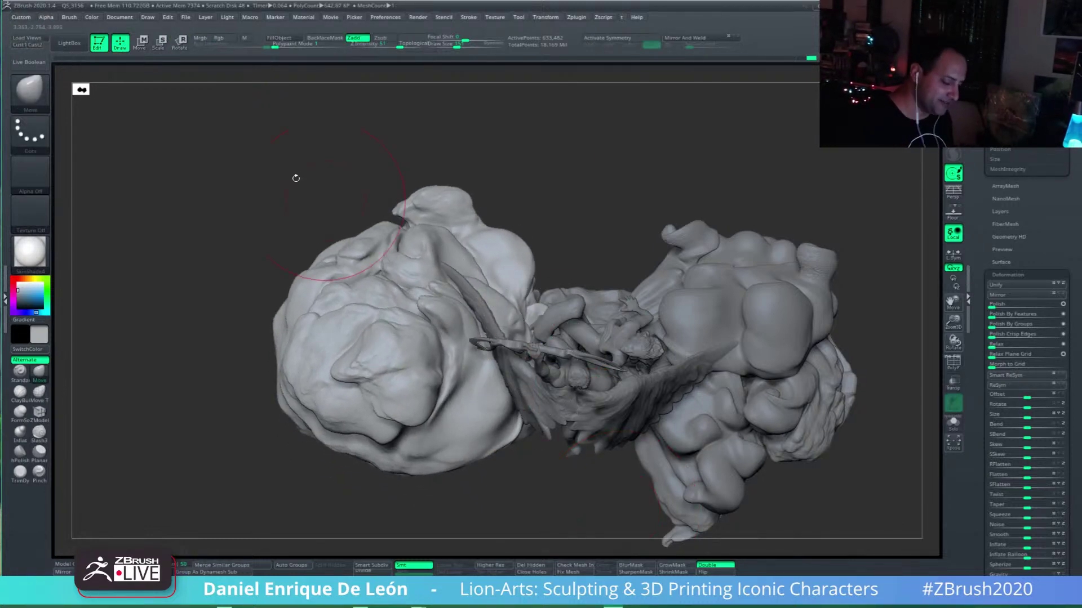
left_click(181, 44)
left_click_drag(432, 380, 421, 372, "alt")
left_click_drag(584, 372, 577, 369)
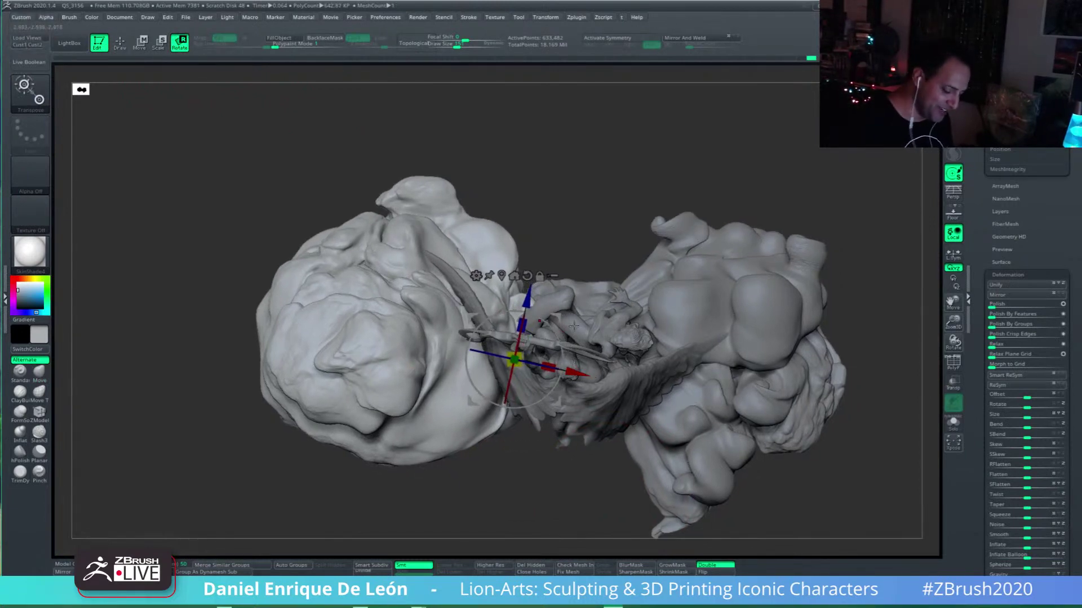
right_click_drag(574, 326, 539, 181)
right_click_drag(650, 286, 641, 330, "alt")
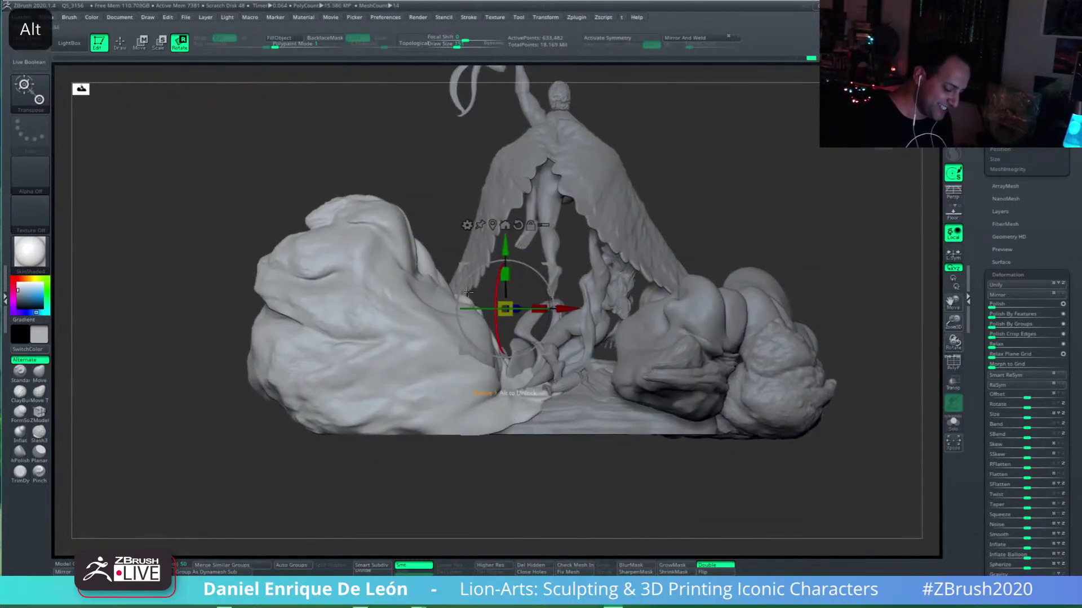
left_click(121, 44)
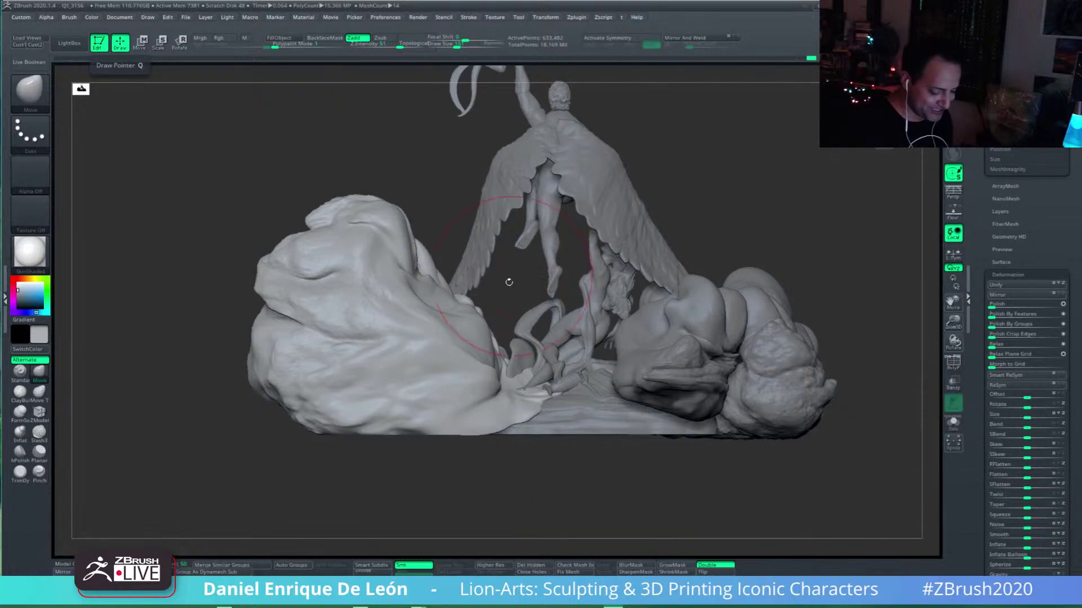
Step: Adjust the tall cloud's inner edge between the drapery and the wing tip, checking it from behind and the front
right_click_drag(509, 282, 488, 378)
left_click_drag(488, 378, 513, 354)
mouse_move(513, 355)
right_mouse_down()
mouse_move(532, 350)
mouse_move(414, 359)
right_mouse_up()
left_click_drag(413, 358, 540, 351, "shift")
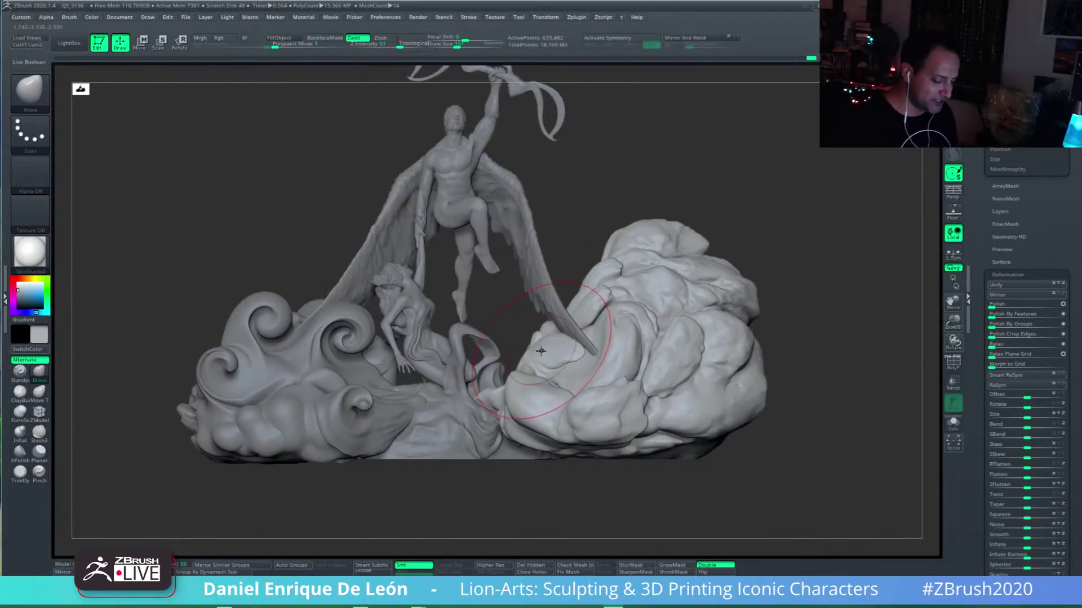
mouse_move(580, 295)
right_mouse_down()
mouse_move(647, 293)
mouse_move(618, 301)
right_mouse_up()
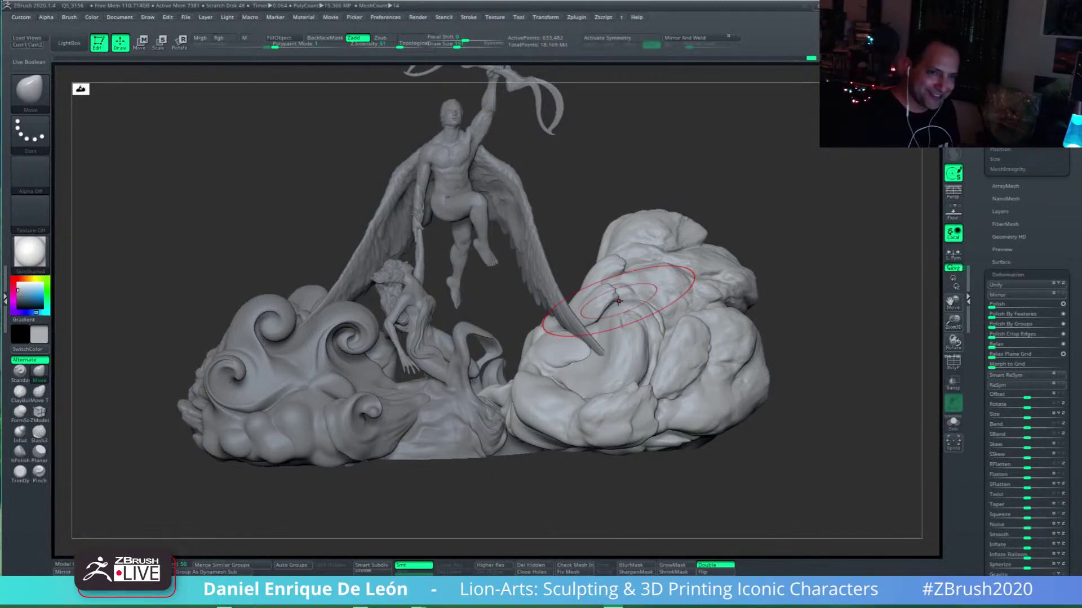
mouse_move(622, 336)
right_mouse_down()
mouse_move(624, 365)
mouse_move(522, 334)
mouse_move(538, 375)
mouse_move(478, 402)
mouse_move(504, 393)
mouse_move(506, 349)
mouse_move(510, 358)
right_mouse_up()
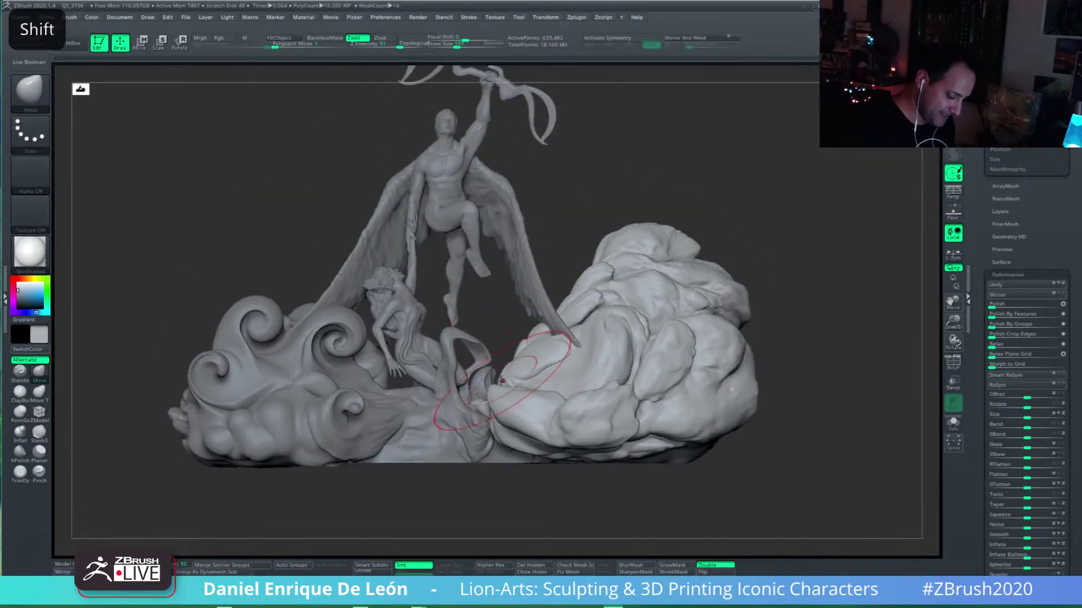
Step: Reshape the tall cloud's inner front surface around the wing tip, working from the front, above and the side
right_click_drag(580, 334, 582, 362, "alt")
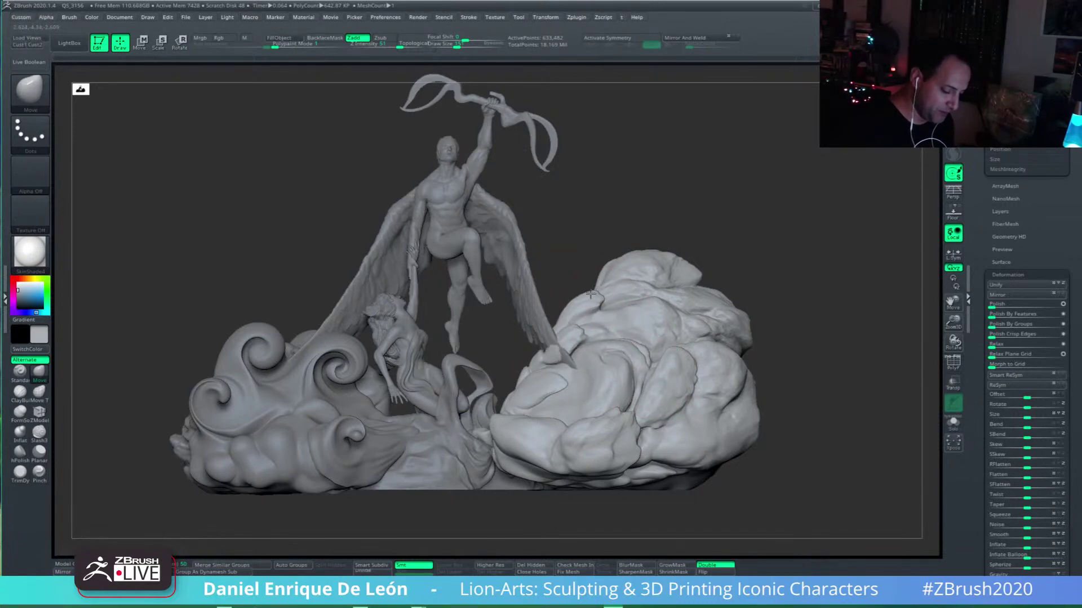
right_click_drag(594, 271, 593, 350)
mouse_move(573, 254)
left_mouse_down("alt")
mouse_move(595, 250)
mouse_move(554, 270)
left_mouse_up("alt")
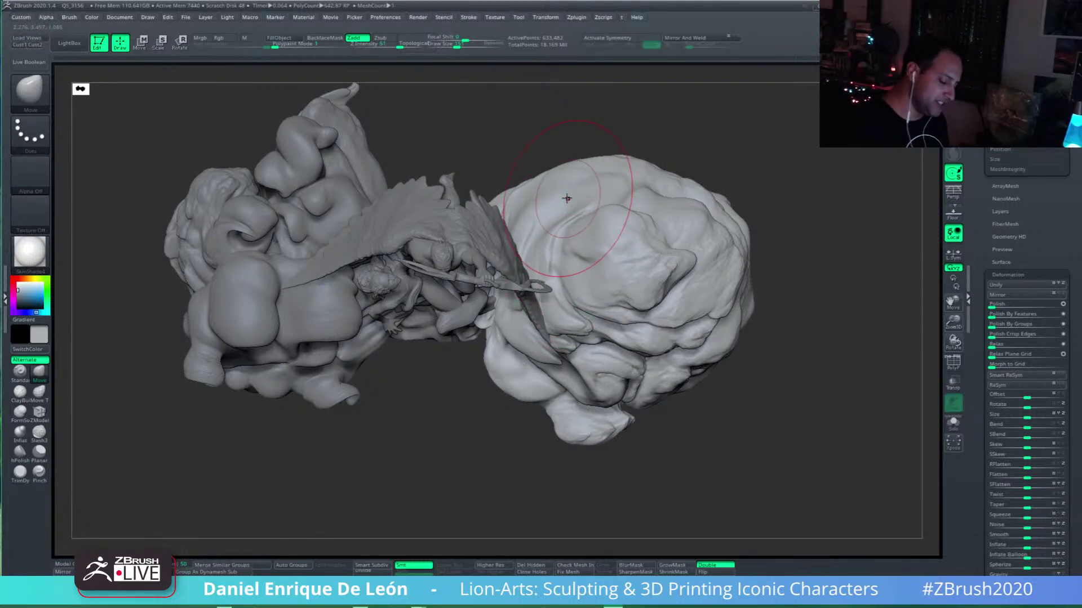
right_click_drag(586, 282, 603, 211)
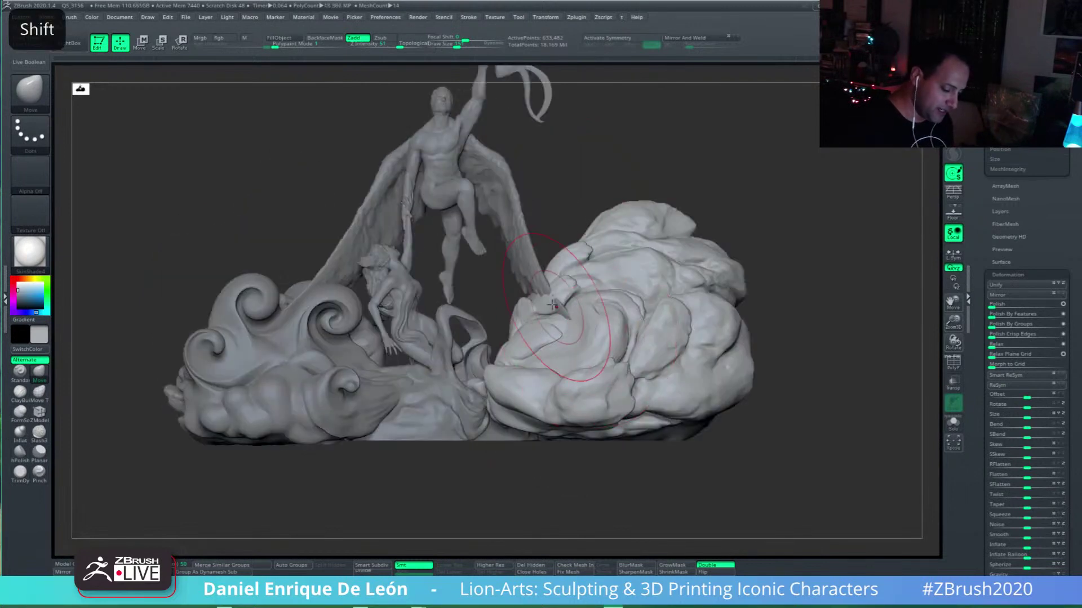
left_click_drag(552, 305, 554, 313)
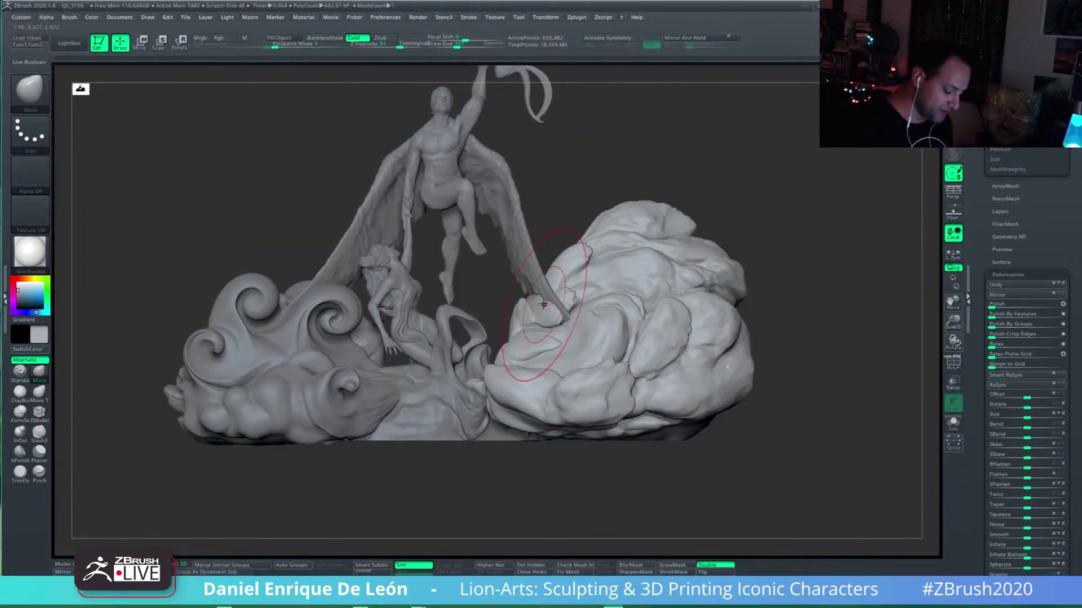
right_click_drag(547, 318, 541, 326)
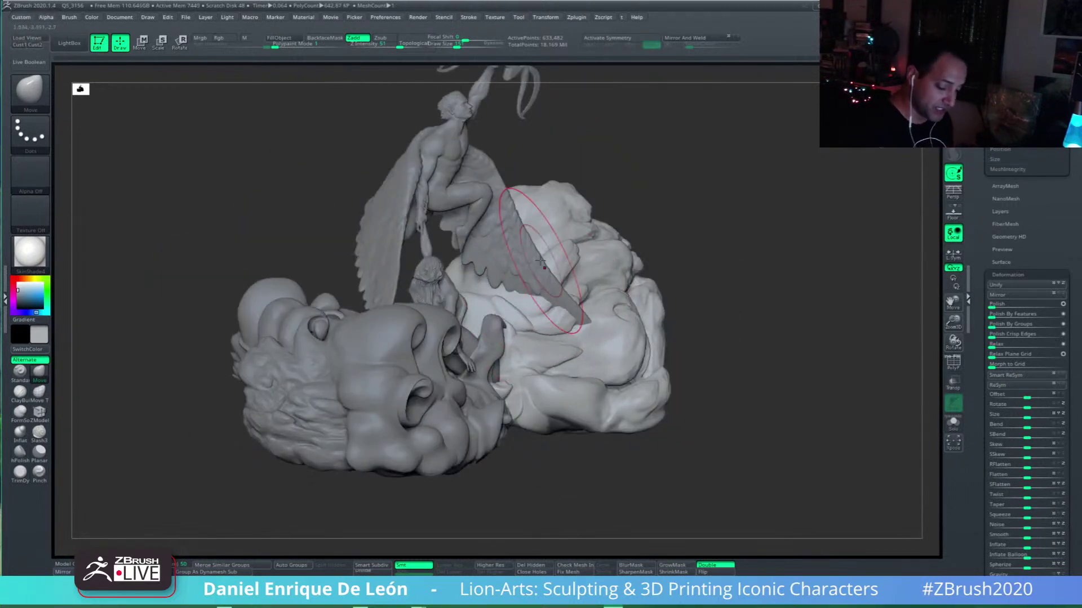
left_click_drag(540, 261, 545, 317)
Step: Blend the tall cloud's lower rear edge into the base, checking the contact from below, behind and above
mouse_move(537, 309)
right_mouse_down()
mouse_move(561, 287)
mouse_move(590, 304)
mouse_move(502, 434)
mouse_move(526, 382)
mouse_move(520, 345)
right_mouse_up()
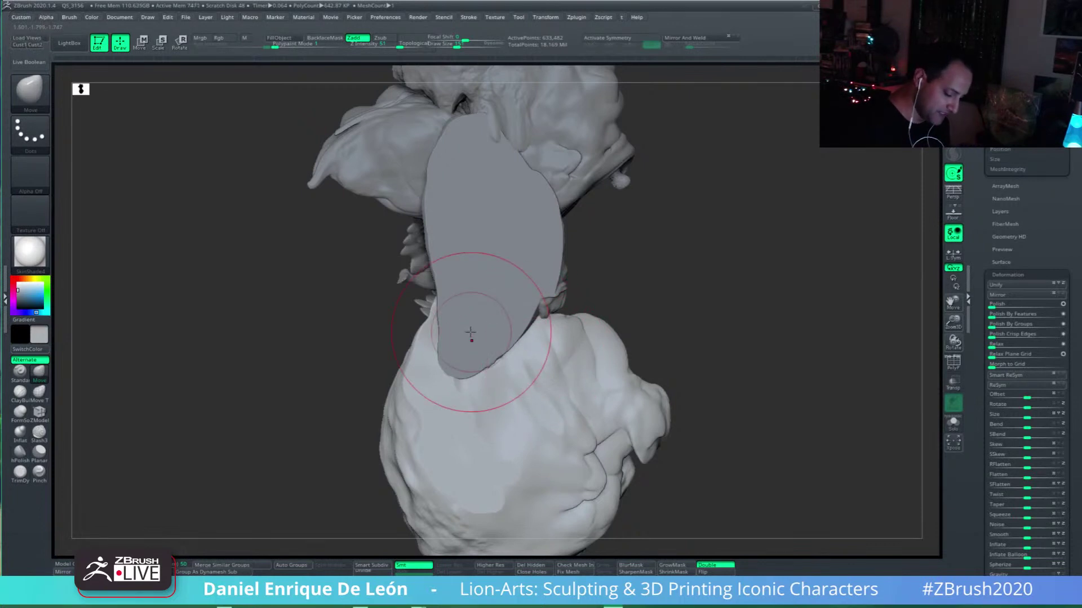
right_click_drag(543, 340, 540, 335)
left_click_drag(560, 310, 593, 364, "shift")
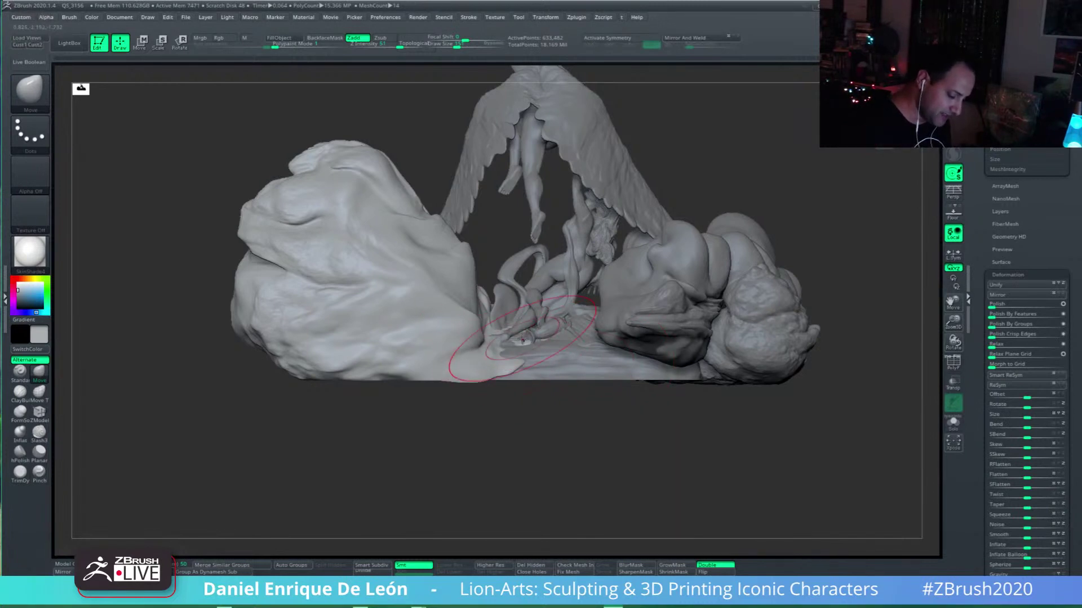
right_click_drag(522, 339, 517, 355)
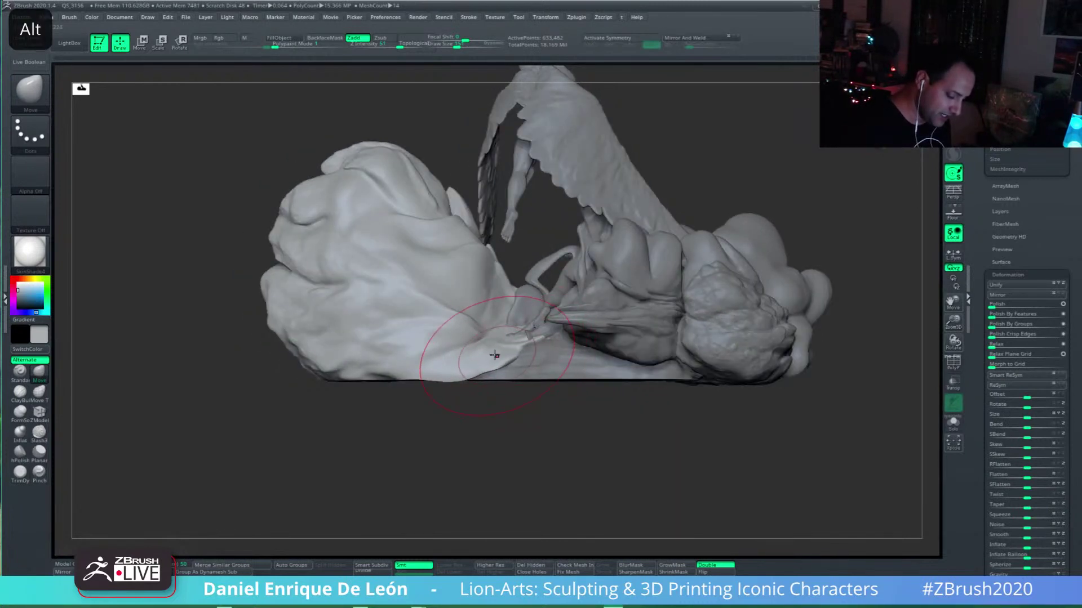
mouse_move(496, 368)
right_mouse_down("alt")
mouse_move(533, 378)
mouse_move(579, 348)
mouse_move(584, 363)
mouse_move(569, 346)
right_mouse_up("alt")
right_click_drag(450, 259, 523, 395)
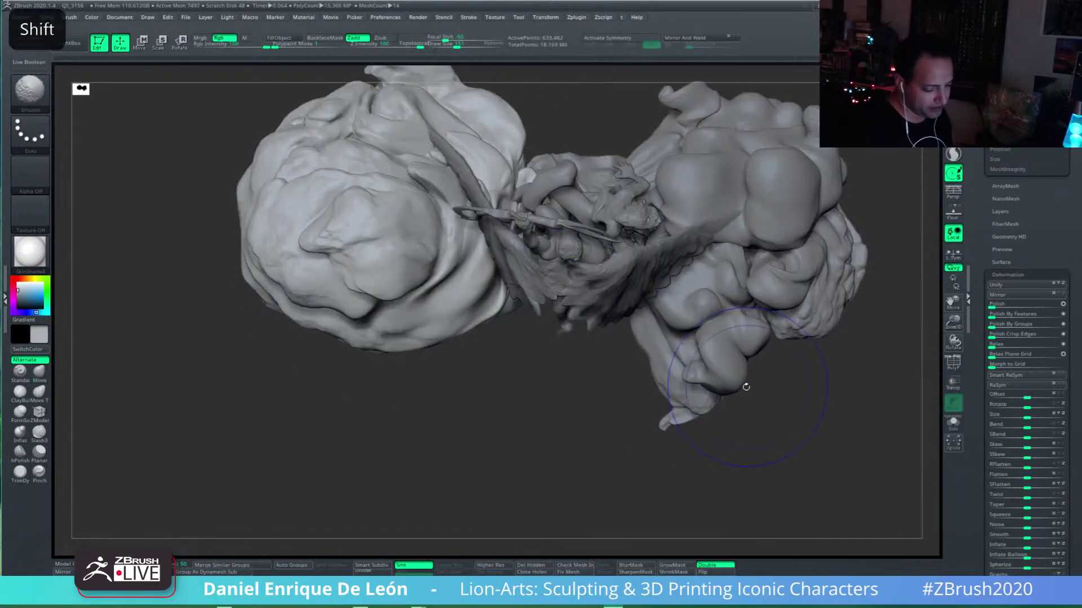
Step: Reshape the tall cloud's inner edge beside the drapery and move the surface under the wing tip outward
mouse_move(743, 309)
right_mouse_down("alt")
mouse_move(743, 377)
mouse_move(637, 318)
right_mouse_up("alt")
mouse_move(501, 290)
right_mouse_down()
mouse_move(447, 304)
mouse_move(490, 313)
mouse_move(448, 320)
mouse_move(529, 307)
mouse_move(600, 321)
mouse_move(560, 357)
mouse_move(698, 315)
mouse_move(716, 345)
mouse_move(689, 357)
mouse_move(684, 339)
right_mouse_up()
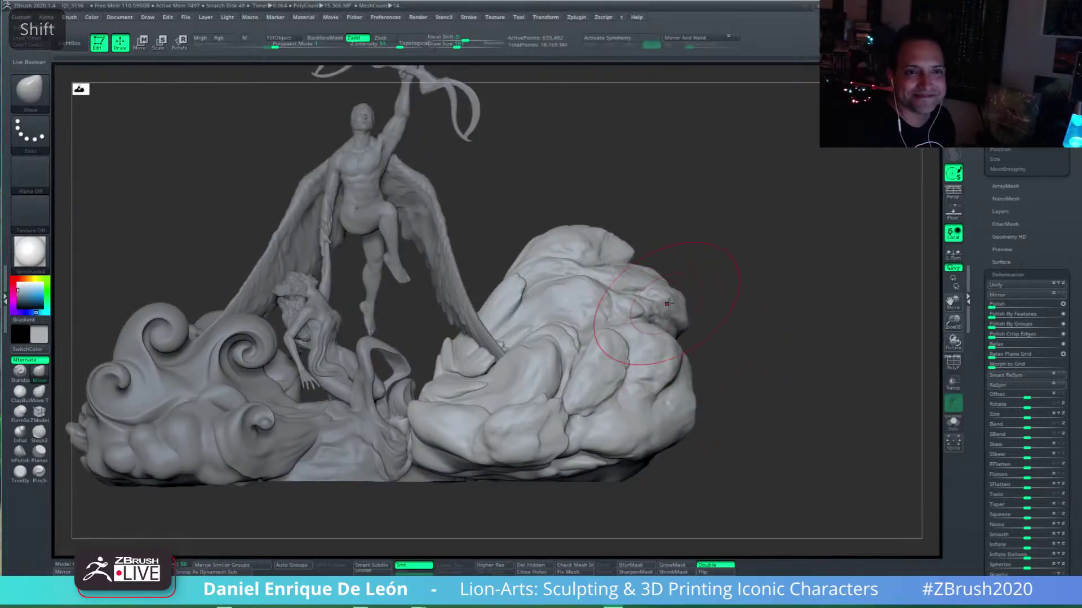
mouse_move(670, 356)
right_mouse_down("alt")
mouse_move(703, 381)
mouse_move(706, 399)
right_mouse_up("alt")
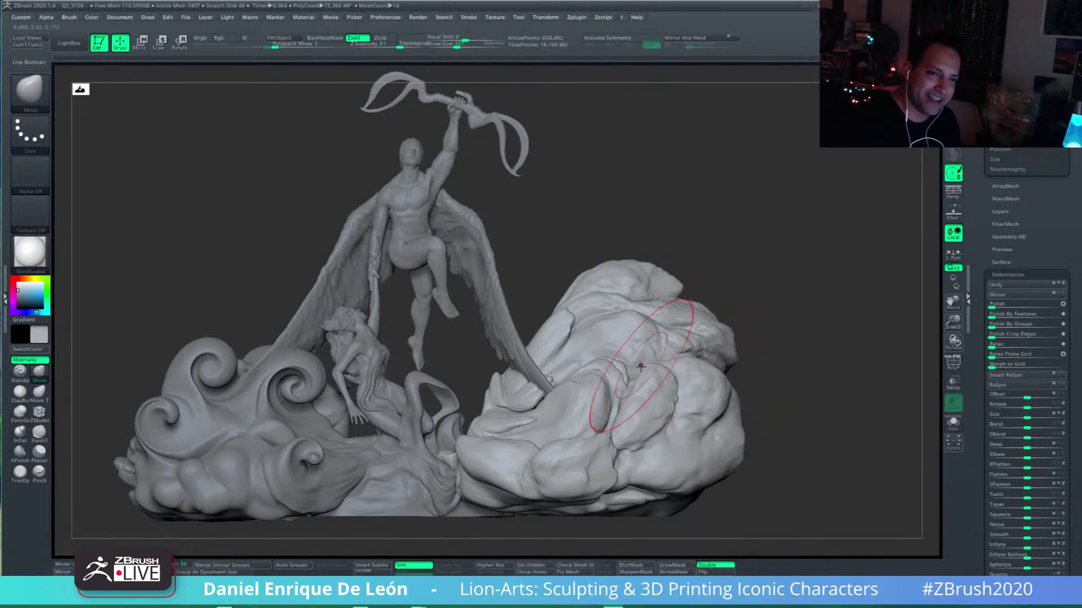
right_click_drag(589, 386, 616, 384, "alt")
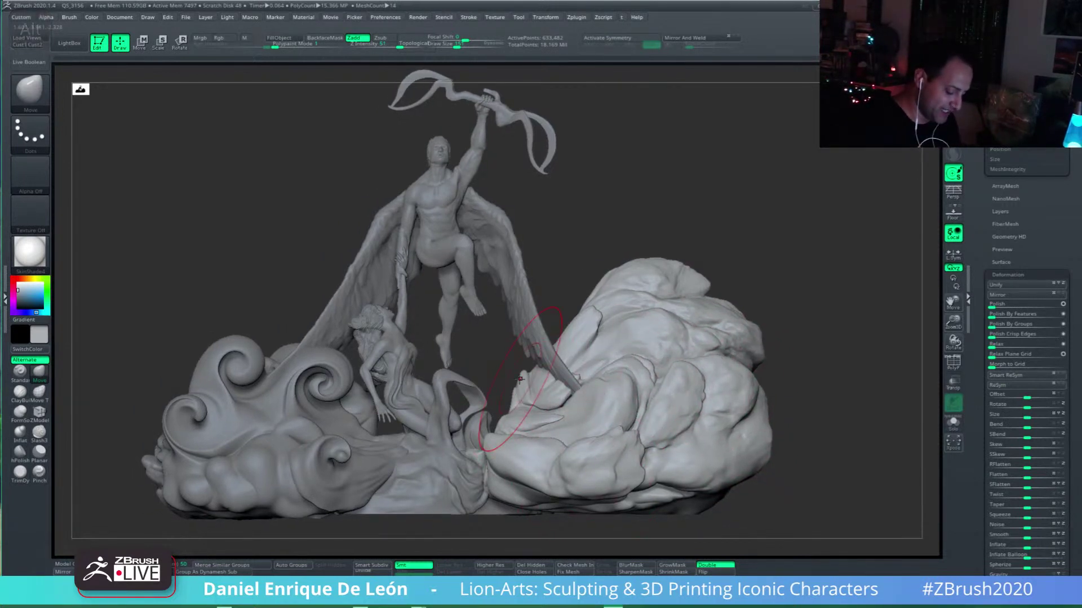
right_click_drag(562, 407, 518, 507)
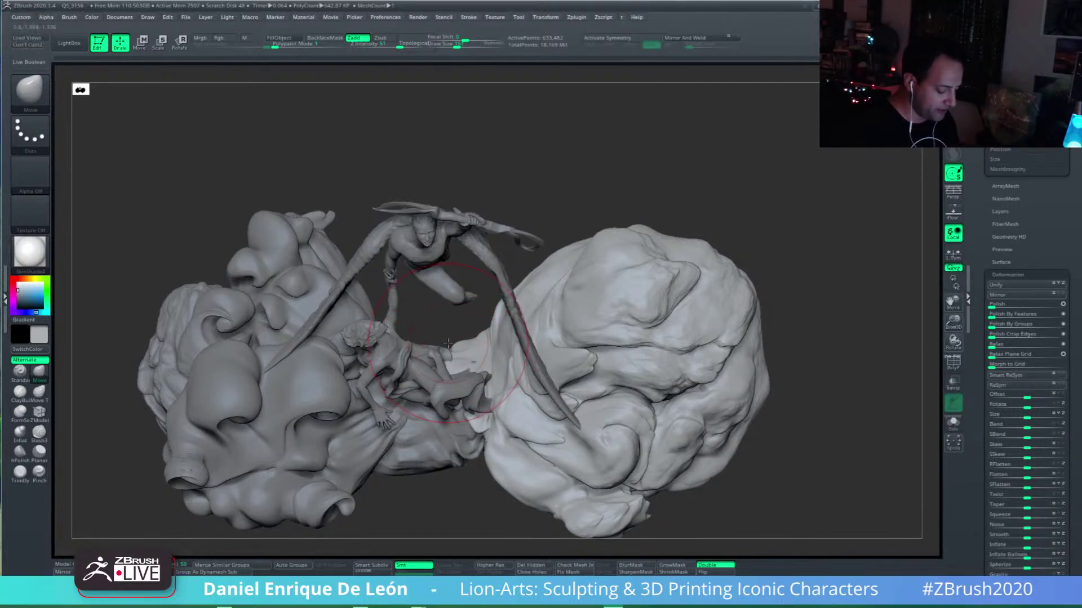
right_click_drag(529, 386, 554, 338, "shift")
mouse_move(554, 338)
left_mouse_down("alt")
mouse_move(552, 327)
mouse_move(585, 375)
mouse_move(520, 359)
mouse_move(511, 381)
left_mouse_up("alt")
right_click_drag(515, 370, 523, 376, "alt")
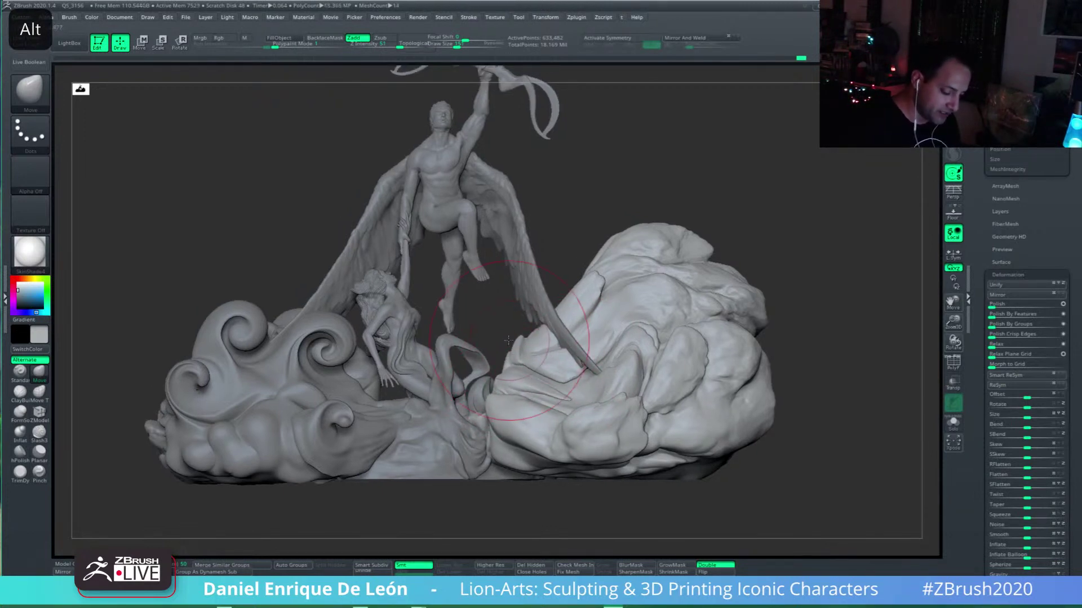
left_click_drag(495, 411, 504, 394)
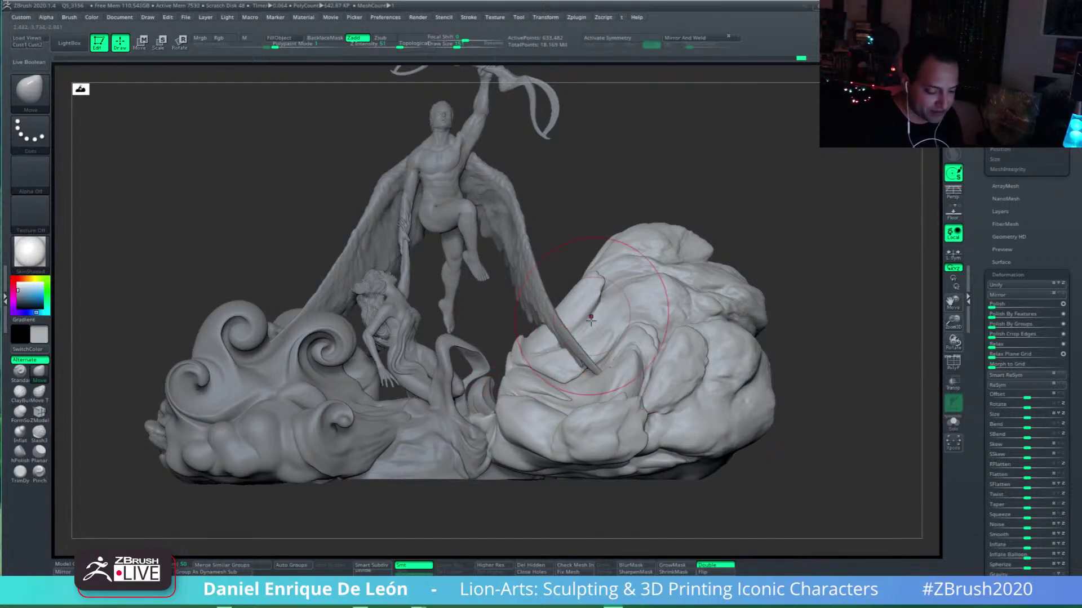
left_click_drag(605, 379, 615, 396)
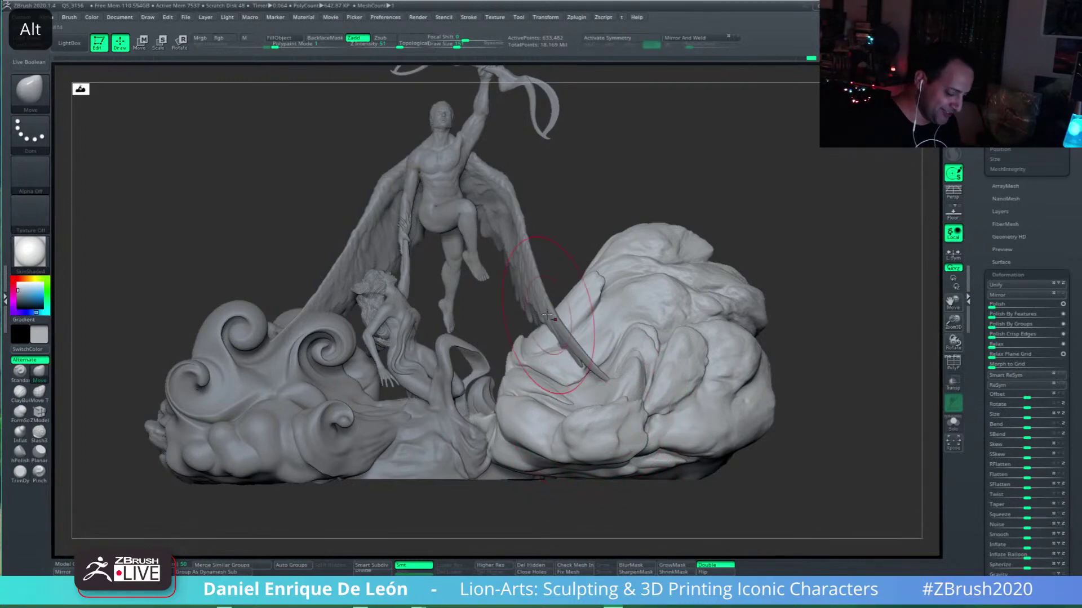
Step: Refine the rounded inner lobe beneath the wing feathers, working from three-quarter and front views
mouse_move(554, 315)
right_mouse_down("alt")
mouse_move(572, 327)
mouse_move(626, 306)
right_mouse_up("alt")
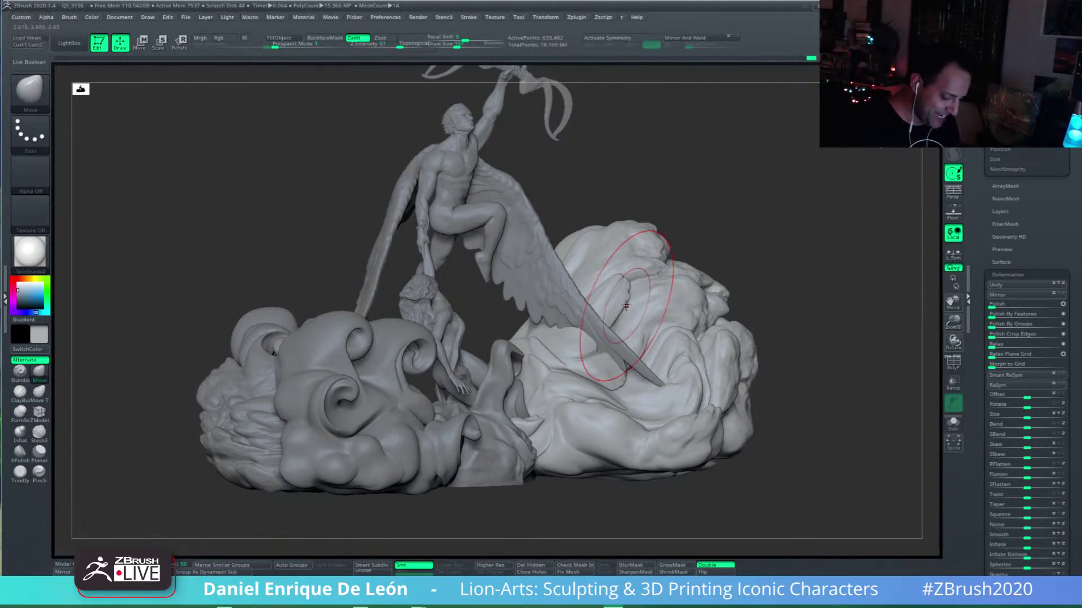
right_click_drag(623, 311, 608, 336)
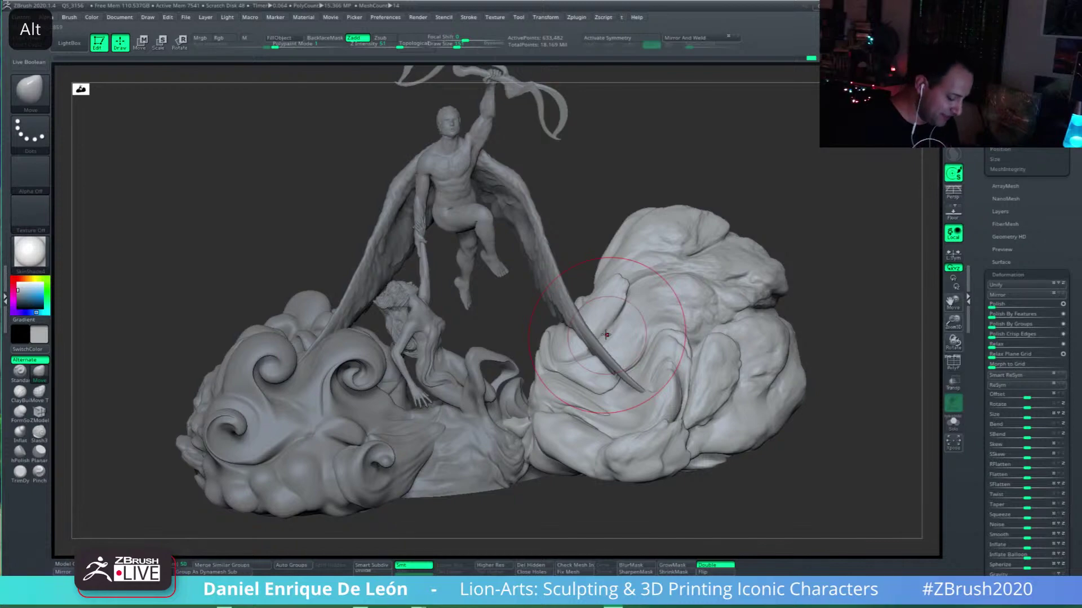
mouse_move(606, 334)
right_mouse_down()
mouse_move(527, 349)
mouse_move(599, 366)
mouse_move(598, 381)
right_mouse_up()
left_click_drag(594, 378, 579, 349)
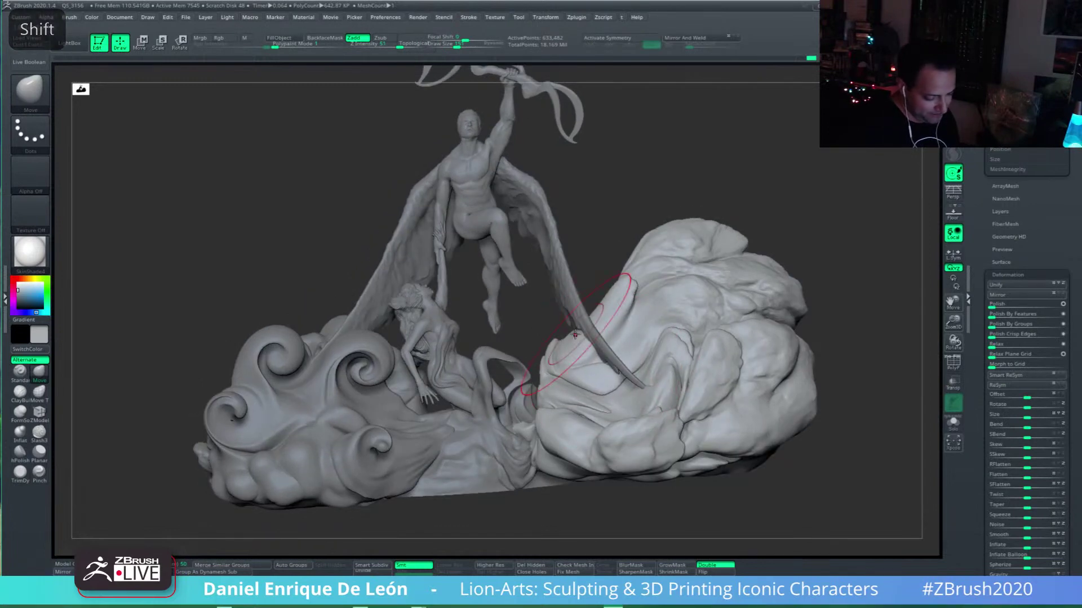
mouse_move(582, 292)
right_mouse_down("alt")
mouse_move(586, 312)
mouse_move(660, 371)
mouse_move(665, 423)
mouse_move(699, 445)
mouse_move(723, 362)
right_mouse_up("alt")
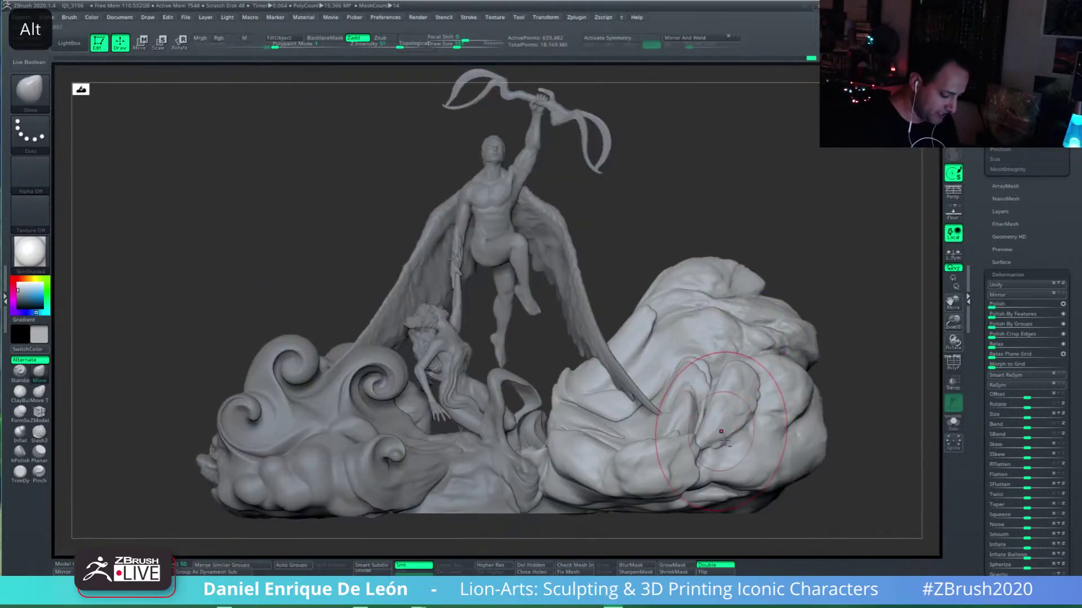
Step: Shape the folds in front of the wing tip into a curved swirl that follows the feathers' direction
right_click_drag(725, 422, 681, 397, "alt")
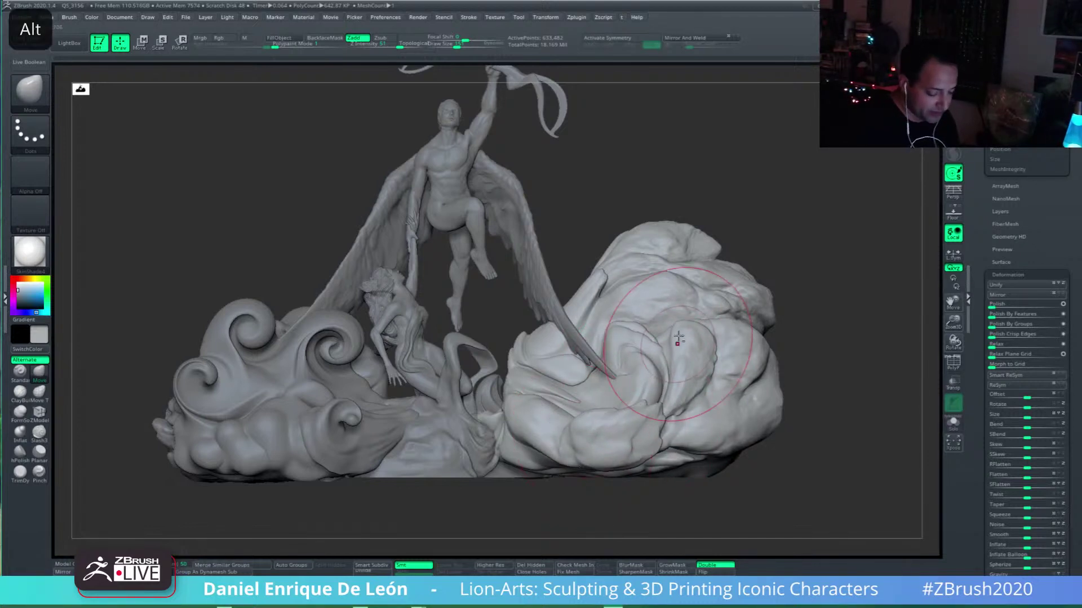
right_click_drag(684, 361, 686, 413, "alt")
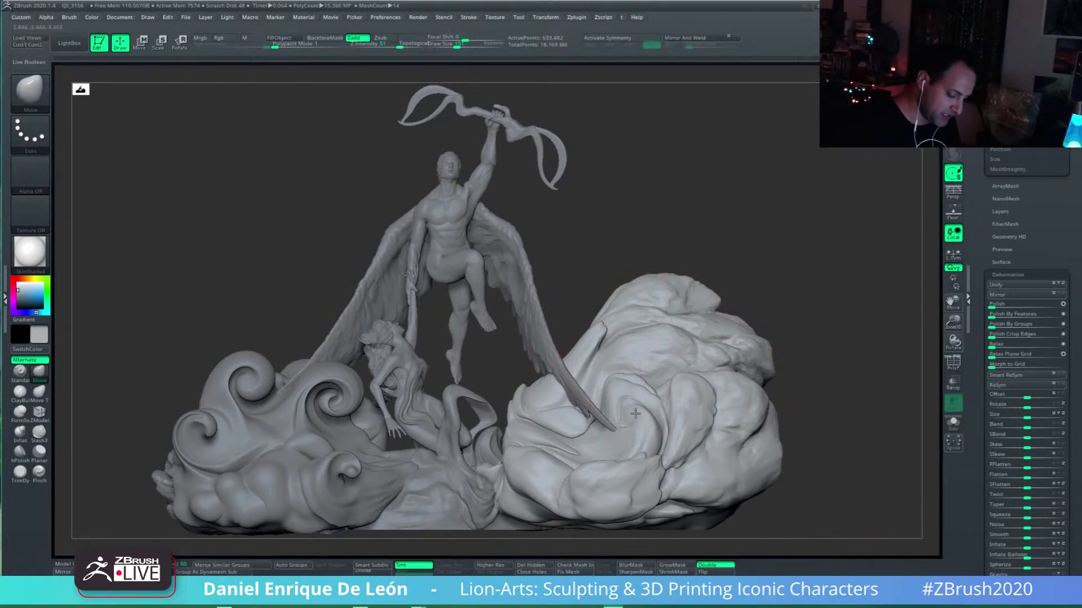
right_click_drag(603, 370, 644, 402)
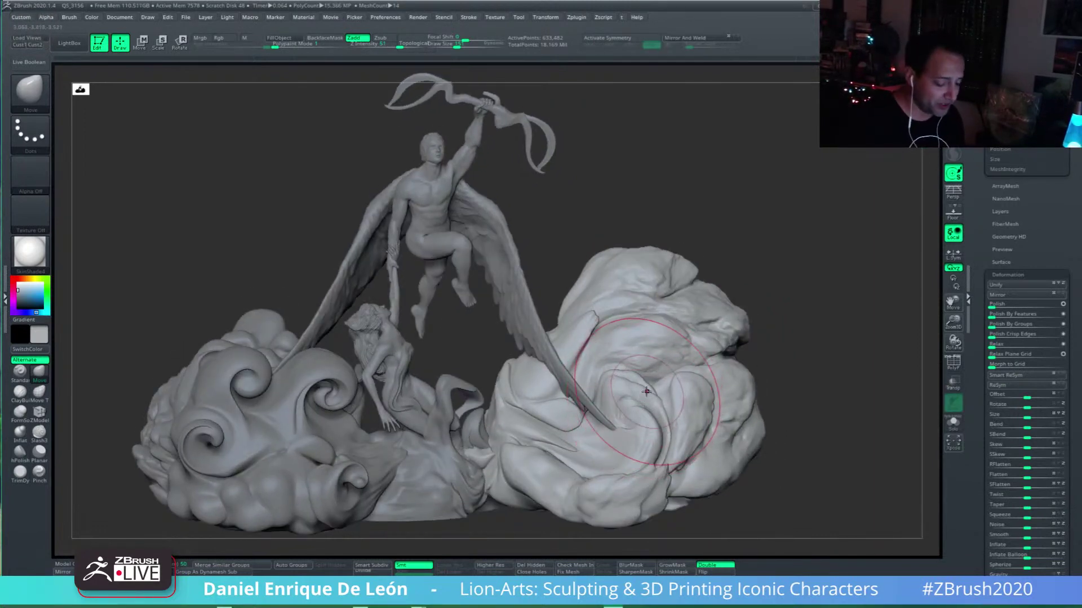
key("alt")
right_click_drag(627, 382, 642, 348, "alt")
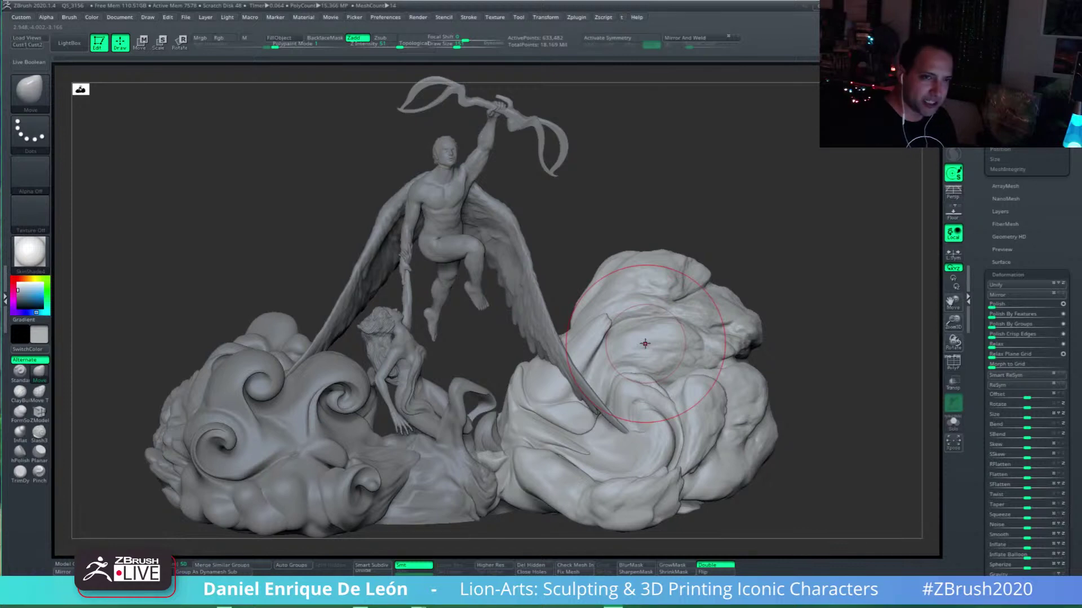
right_click_drag(660, 335, 642, 360)
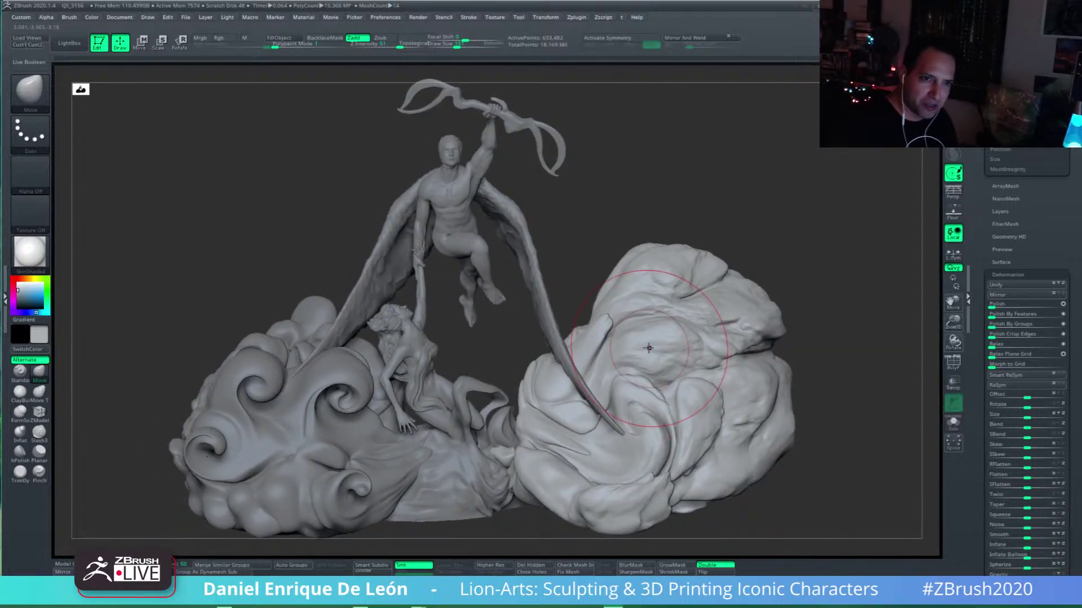
Step: Reshape and smooth the tall cloud's rear inner side where it slopes down to the base behind the figures
mouse_move(649, 348)
right_mouse_down("alt")
mouse_move(664, 331)
mouse_move(564, 356)
mouse_move(638, 344)
mouse_move(542, 401)
mouse_move(538, 387)
right_mouse_up("alt")
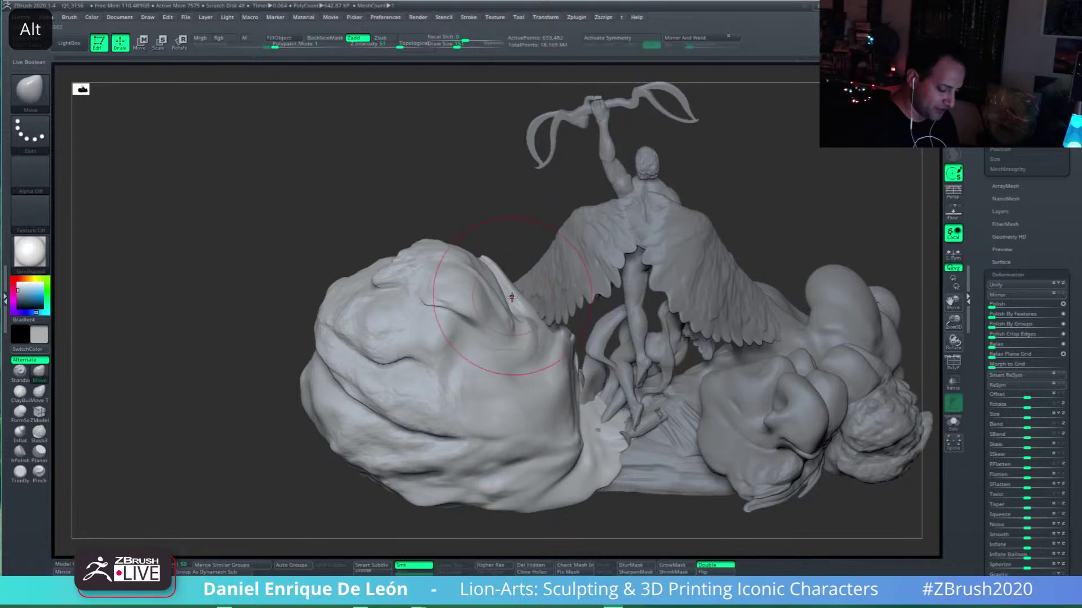
right_click_drag(600, 392, 555, 413)
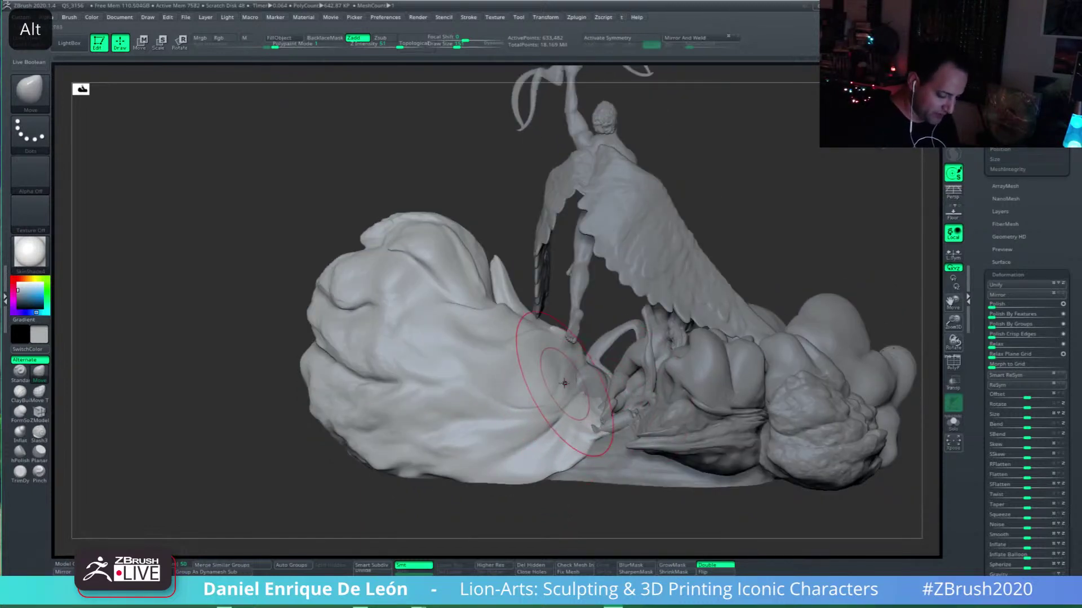
key("shift")
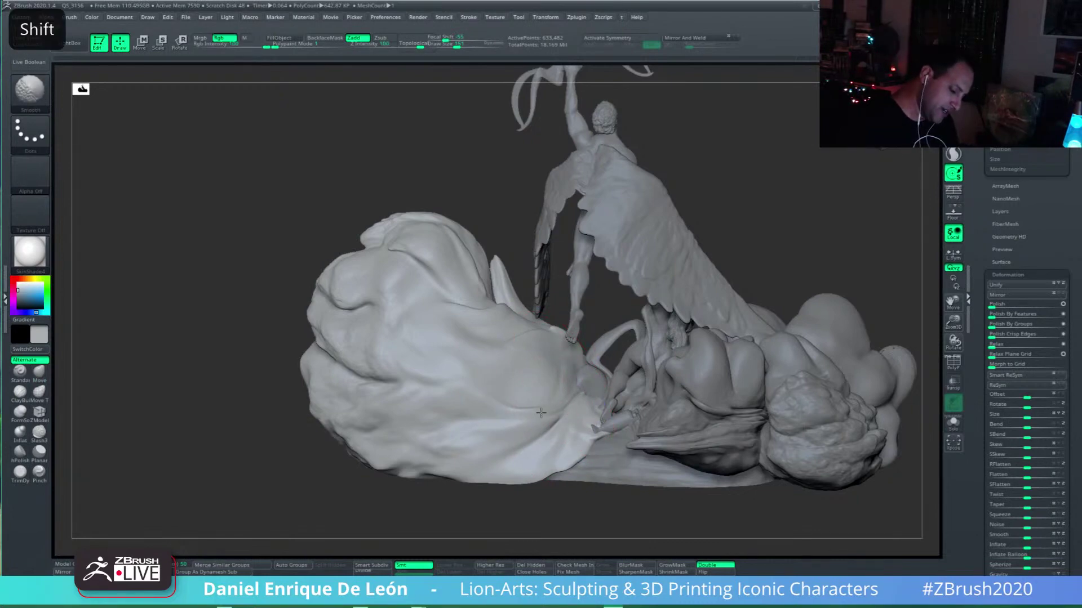
right_click_drag(549, 373, 749, 397)
right_click_drag(516, 400, 540, 354, "alt")
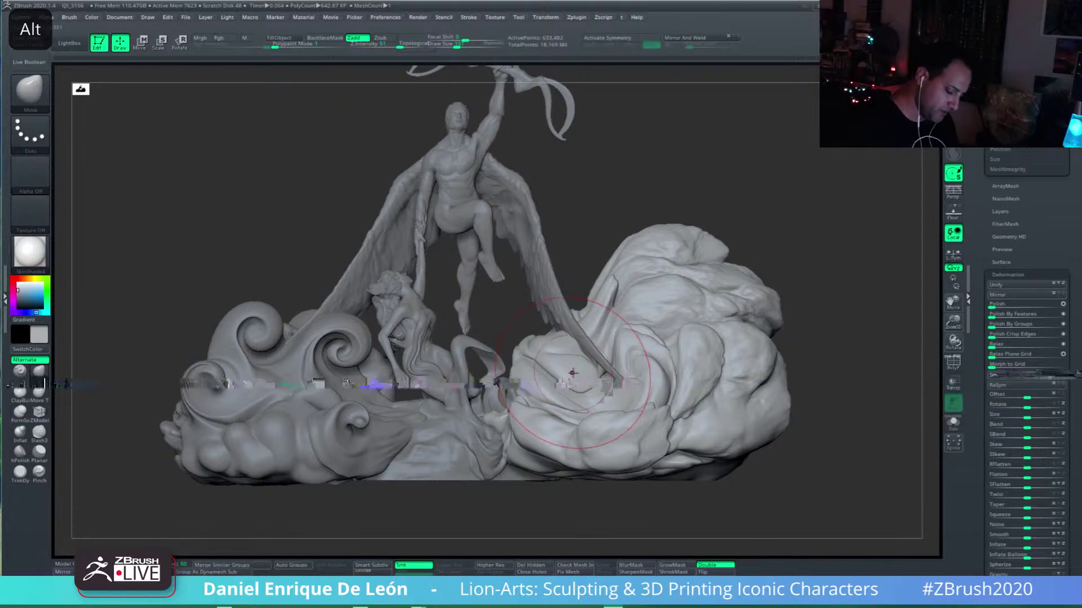
Step: Pull the tall cloud's lower front lobe toward the drapery and base, and refine the folds above it
mouse_move(573, 373)
right_mouse_down()
mouse_move(614, 372)
mouse_move(553, 378)
mouse_move(548, 425)
right_mouse_up()
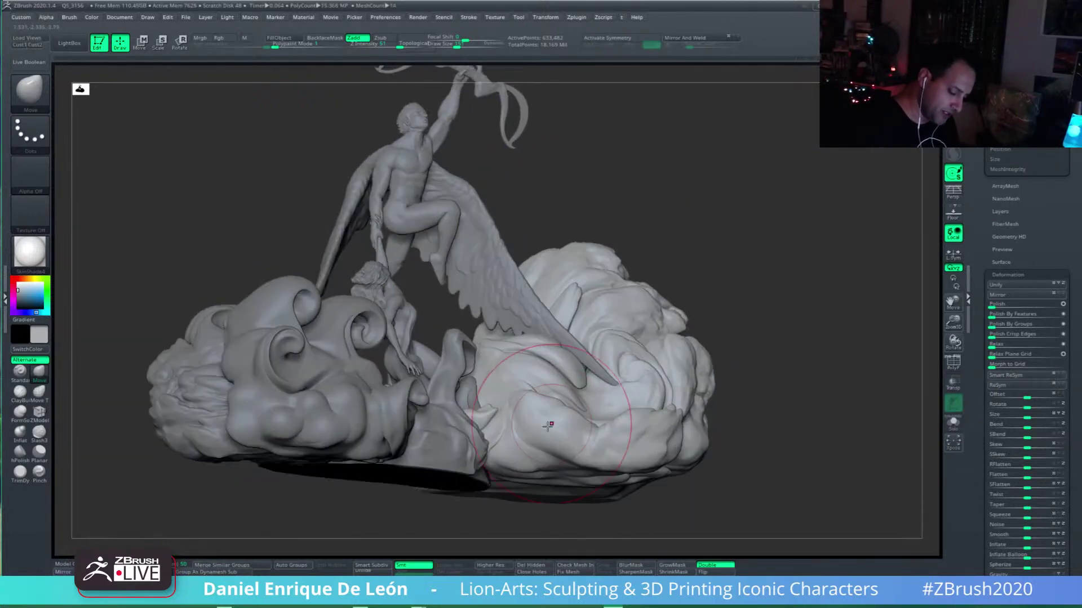
left_click_drag(548, 426, 512, 435)
mouse_move(512, 434)
right_mouse_down()
mouse_move(517, 443)
mouse_move(521, 428)
right_mouse_up()
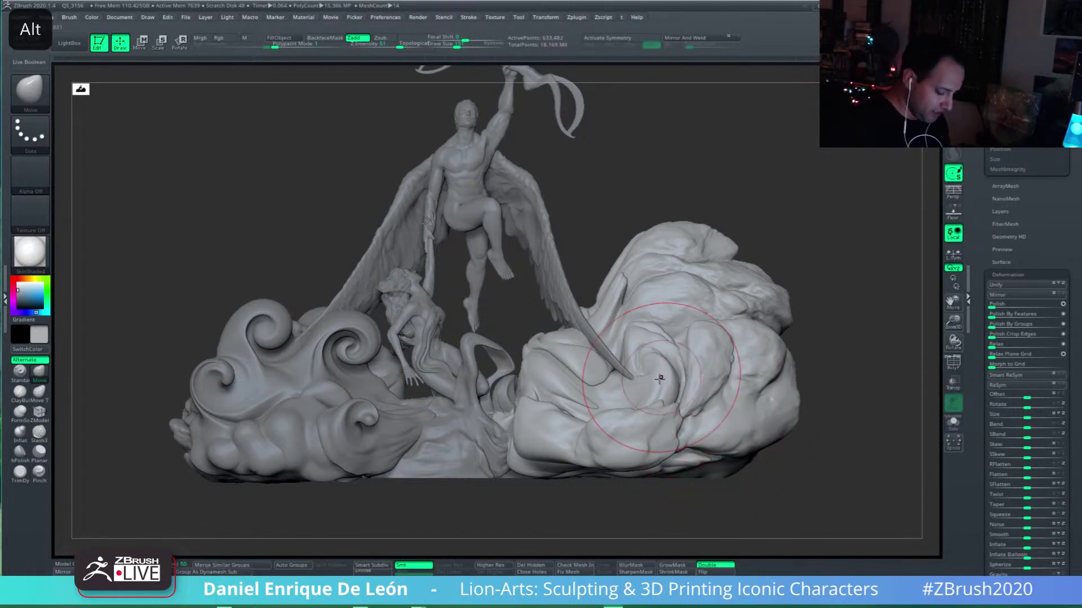
mouse_move(641, 405)
right_mouse_down("alt")
mouse_move(635, 421)
mouse_move(570, 356)
mouse_move(510, 386)
right_mouse_up("alt")
mouse_move(580, 367)
left_mouse_down("alt")
mouse_move(527, 389)
mouse_move(528, 415)
left_mouse_up("alt")
right_click_drag(484, 410, 514, 410)
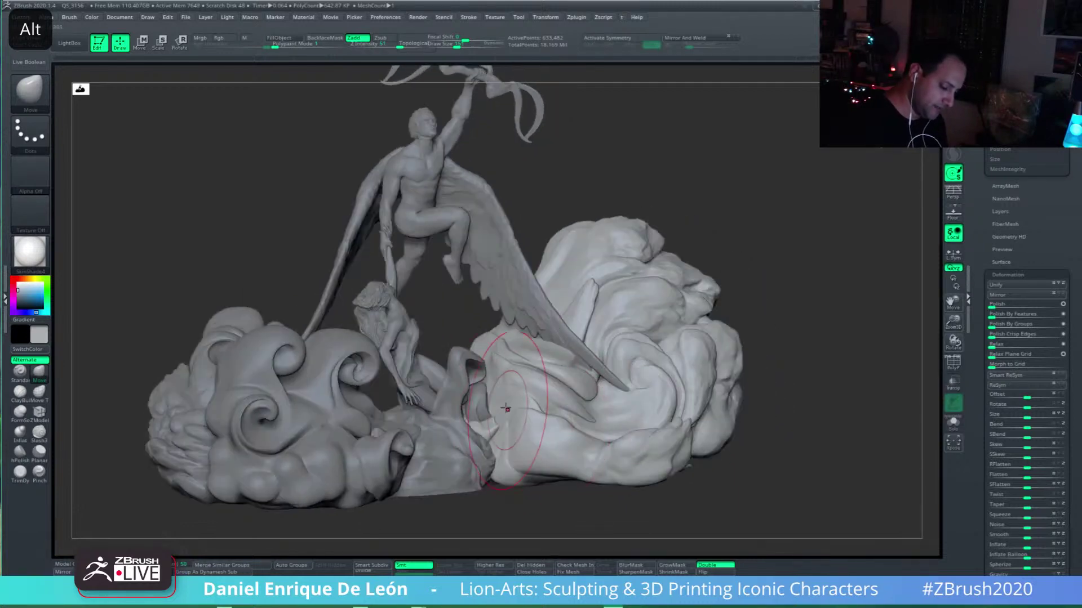
left_click_drag(507, 406, 521, 406, "alt")
Step: Reshape and smooth the pointed lobe behind the wing tip so it flows into the surrounding cloud folds
right_click_drag(571, 365, 619, 377)
mouse_move(689, 331)
right_mouse_down("alt")
mouse_move(689, 372)
mouse_move(614, 354)
right_mouse_up("alt")
key("shift")
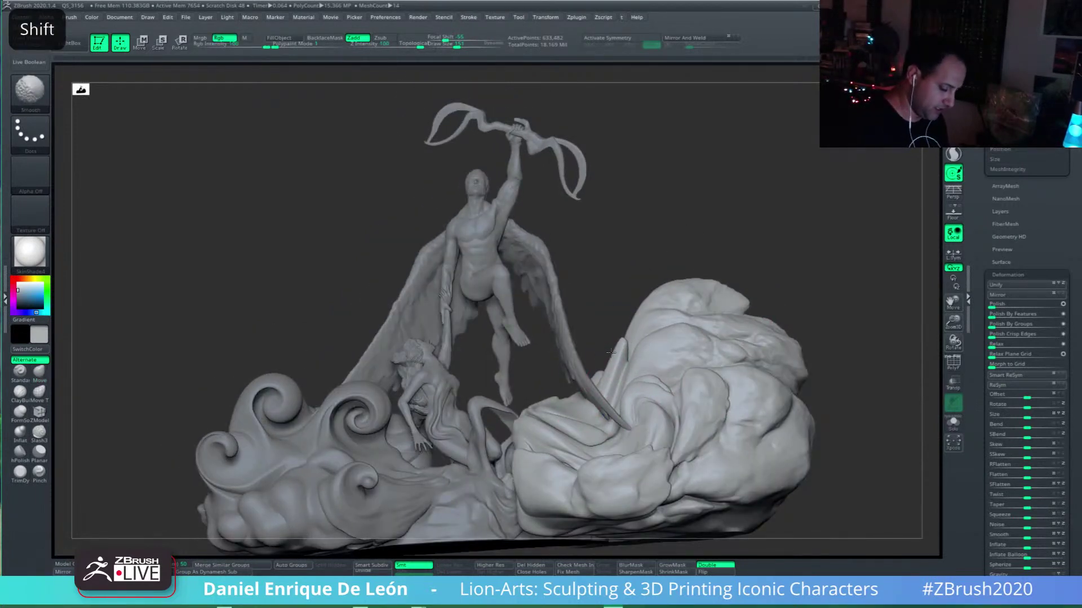
key("alt")
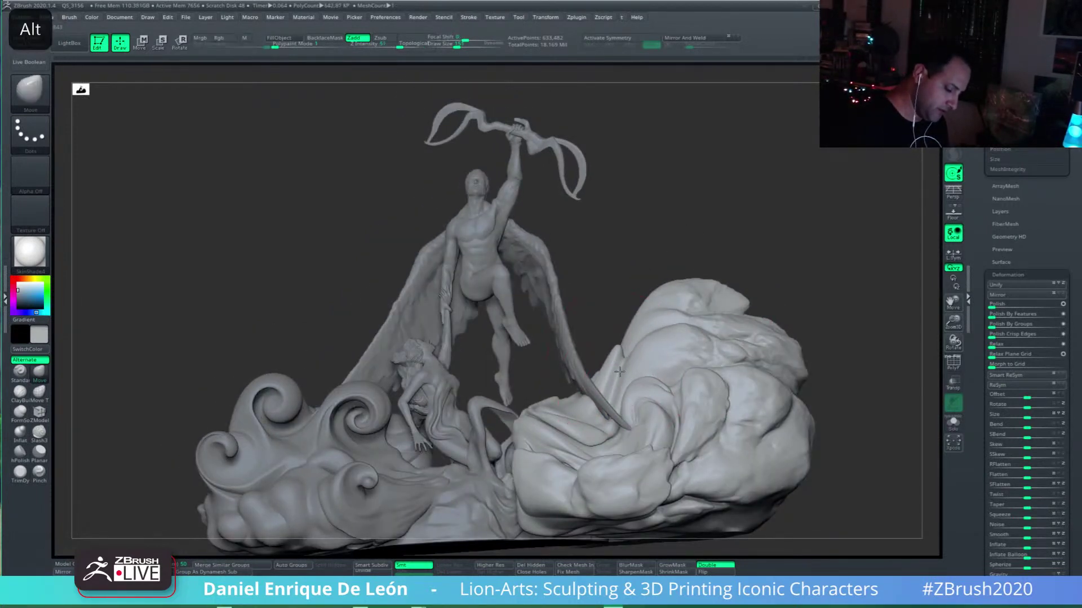
mouse_move(618, 369)
right_mouse_down()
mouse_move(609, 370)
mouse_move(612, 352)
right_mouse_up()
key("shift")
mouse_move(600, 434)
right_mouse_down("alt")
mouse_move(594, 393)
mouse_move(611, 399)
mouse_move(594, 401)
mouse_move(591, 433)
right_mouse_up("alt")
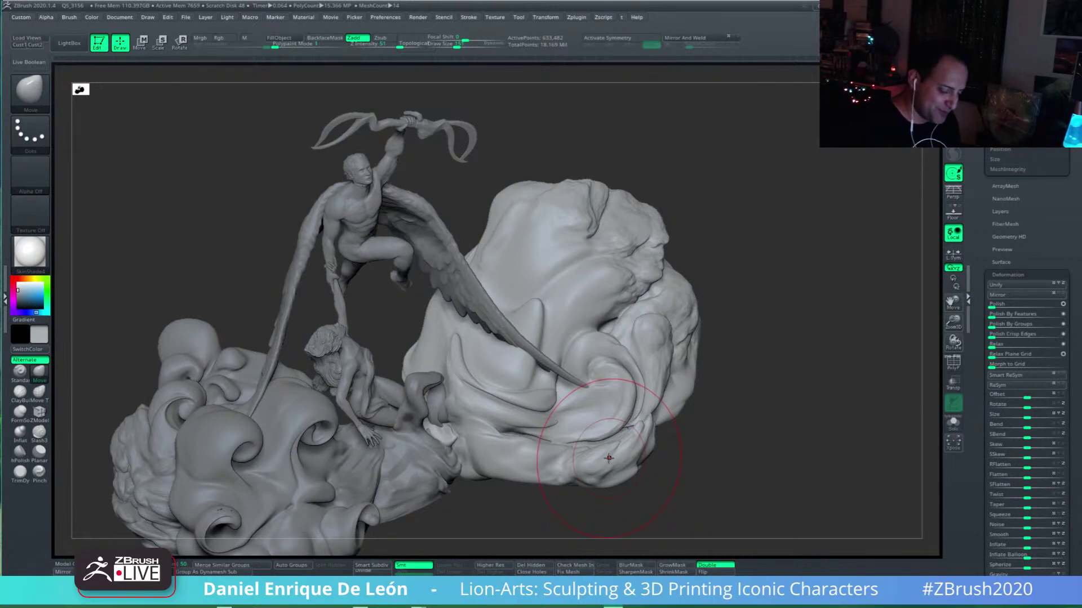
Step: Examine the tall cloud's folds and the swirl at the wing tip against the figures and the curled cloud opposite
right_click_drag(608, 458, 569, 374, "shift")
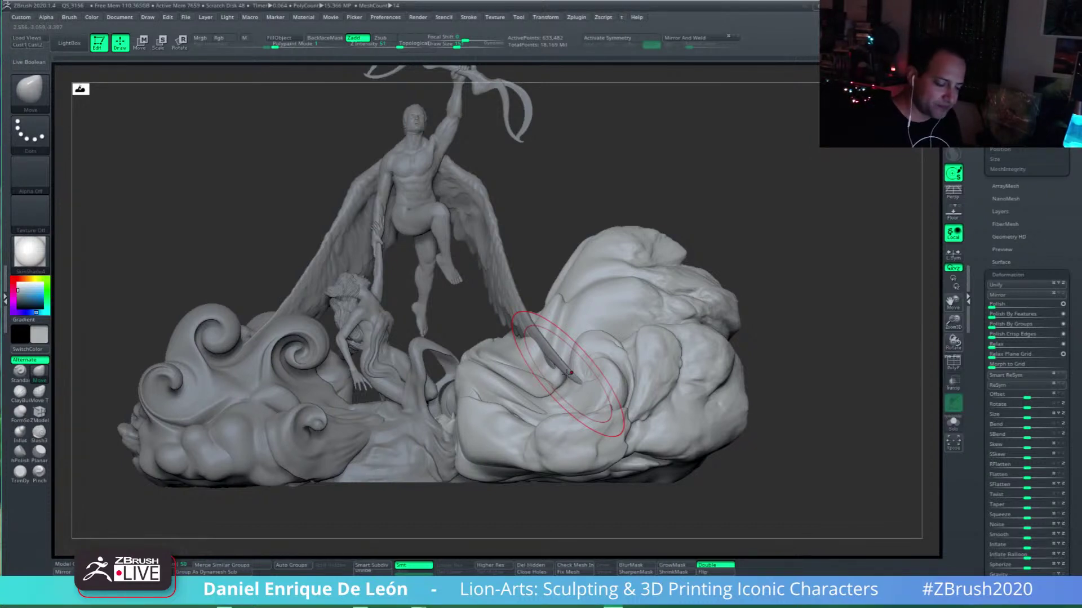
mouse_move(772, 272)
left_mouse_down("alt")
mouse_move(784, 282)
mouse_move(776, 296)
left_mouse_up("alt")
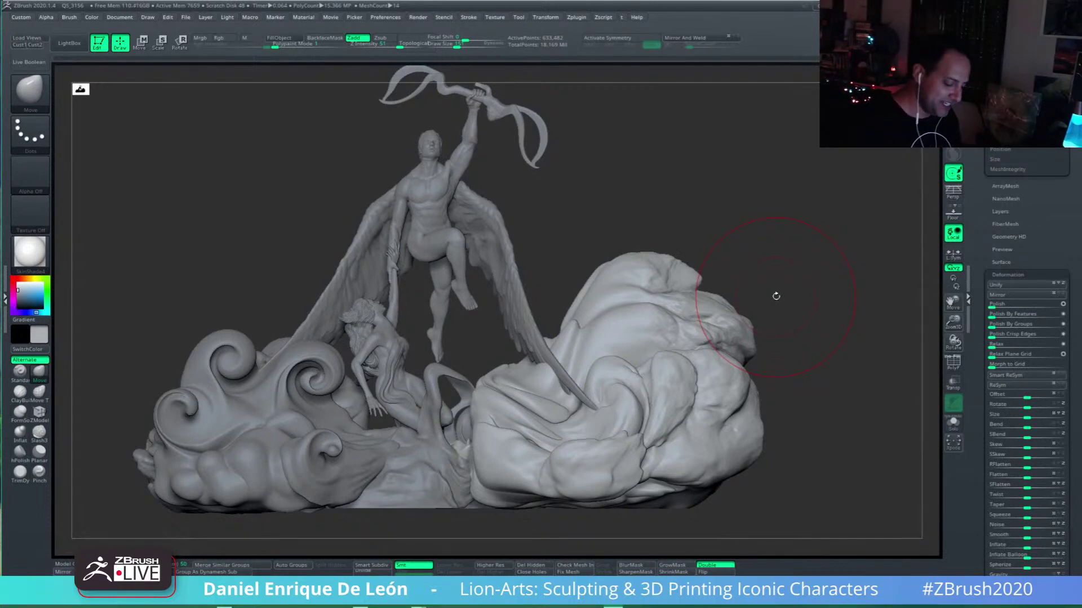
left_click_drag(776, 296, 794, 291, "alt")
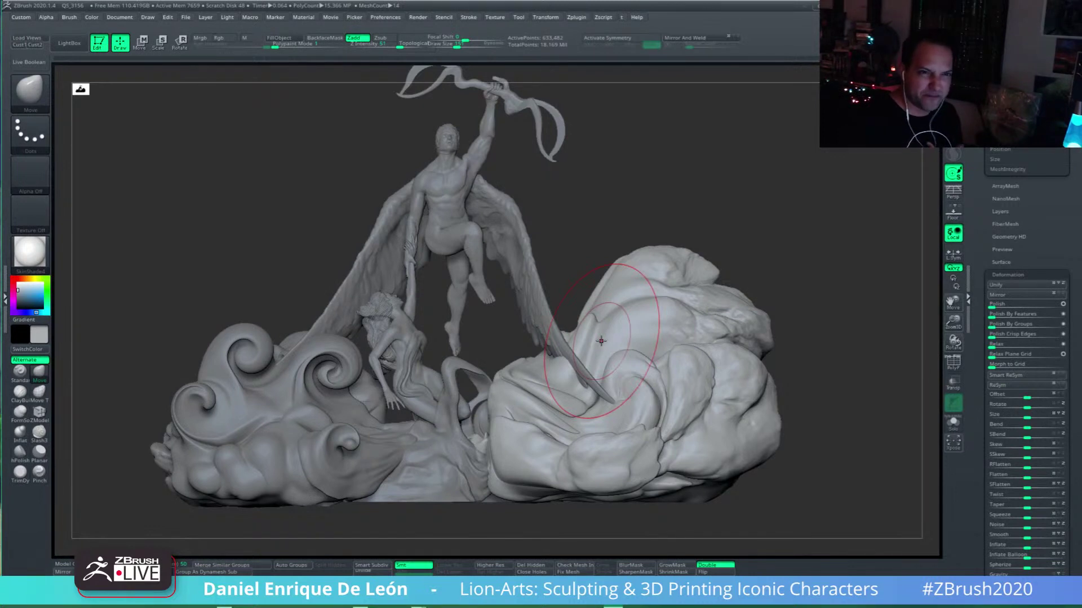
mouse_move(601, 341)
right_mouse_down("alt")
mouse_move(630, 400)
mouse_move(642, 382)
right_mouse_up("alt")
right_click_drag(569, 400, 555, 406)
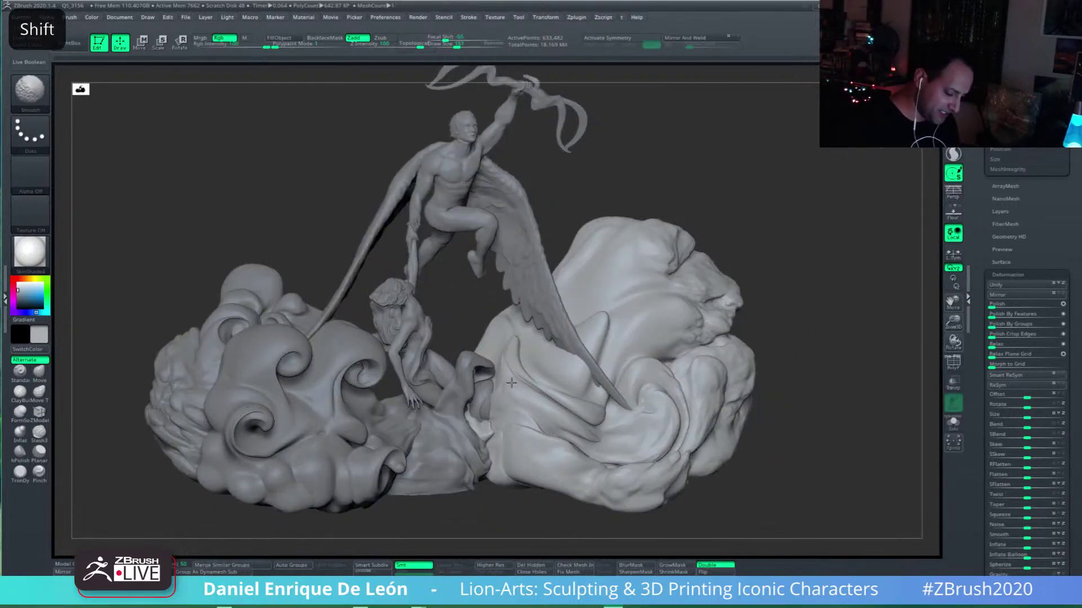
left_click_drag(648, 394, 658, 392, "shift")
right_click_drag(658, 391, 674, 391, "shift")
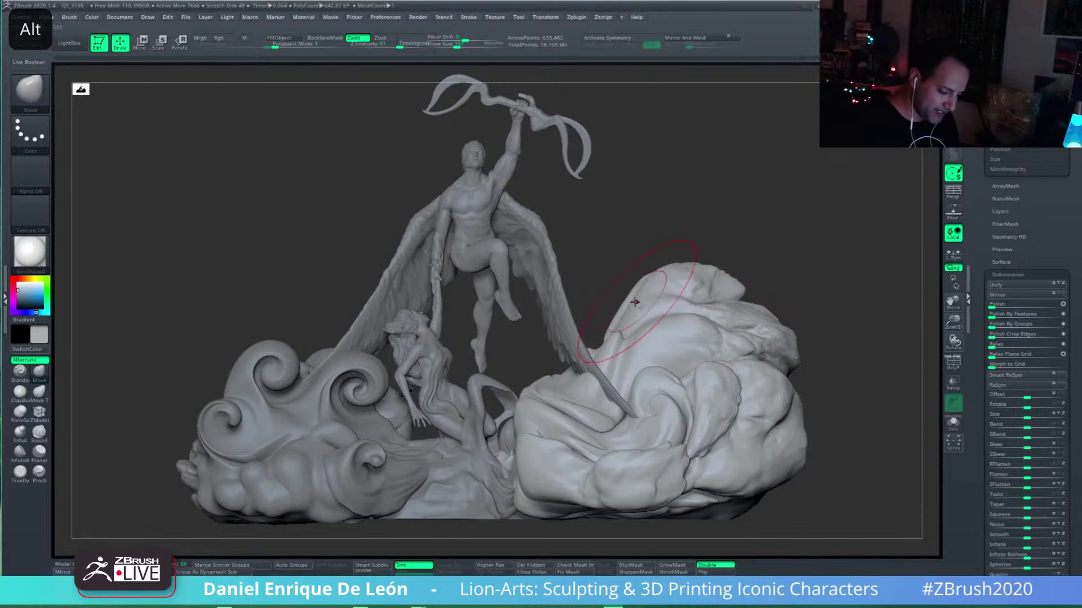
left_click_drag(652, 297, 654, 279, "alt")
right_click_drag(654, 279, 652, 343)
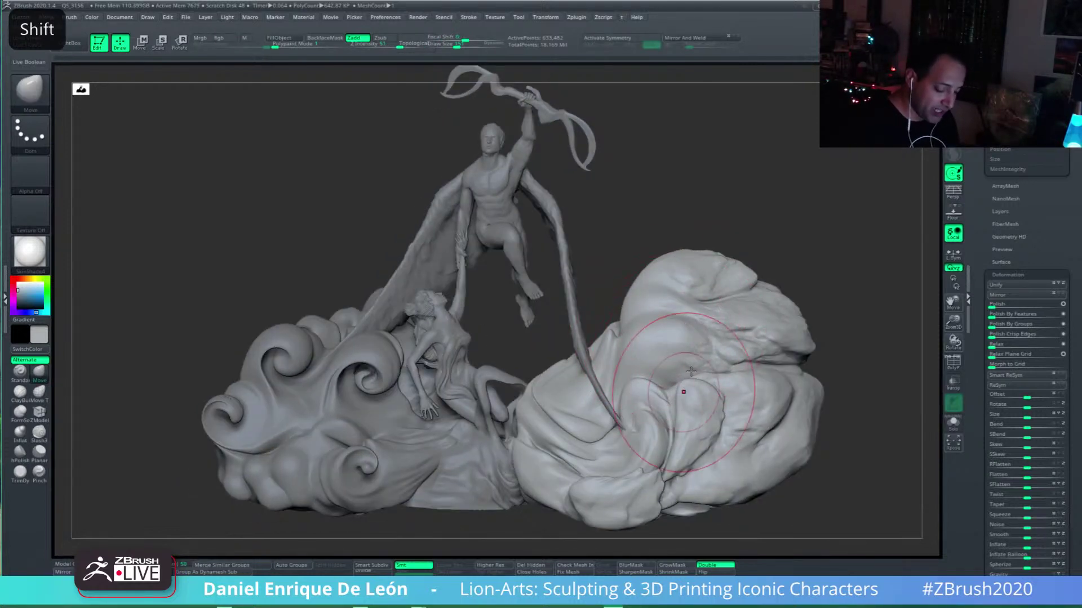
right_click_drag(683, 391, 700, 364, "shift")
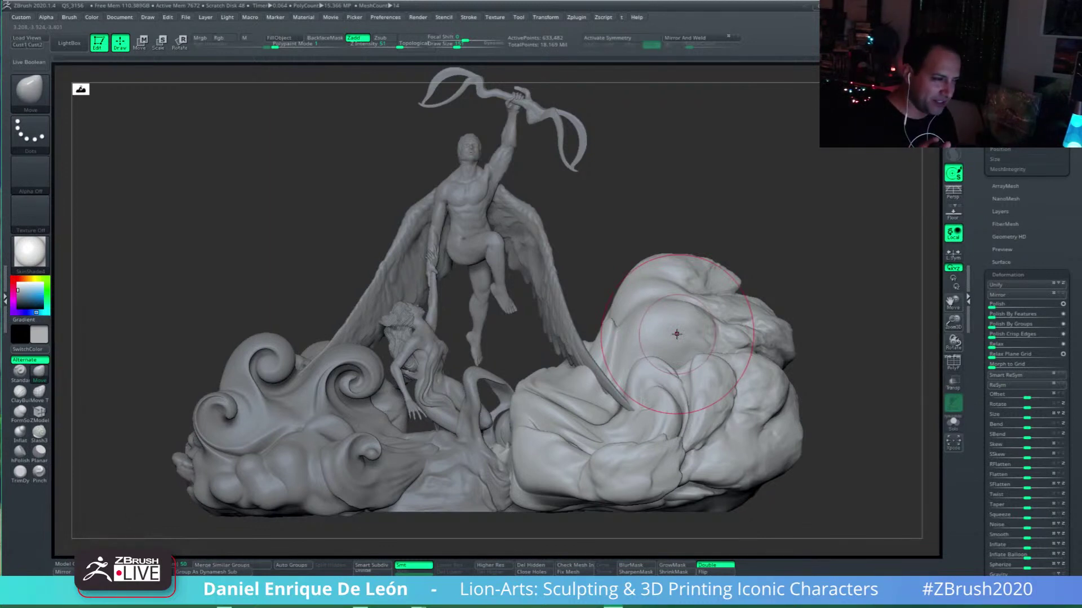
right_click_drag(651, 362, 661, 338, "alt")
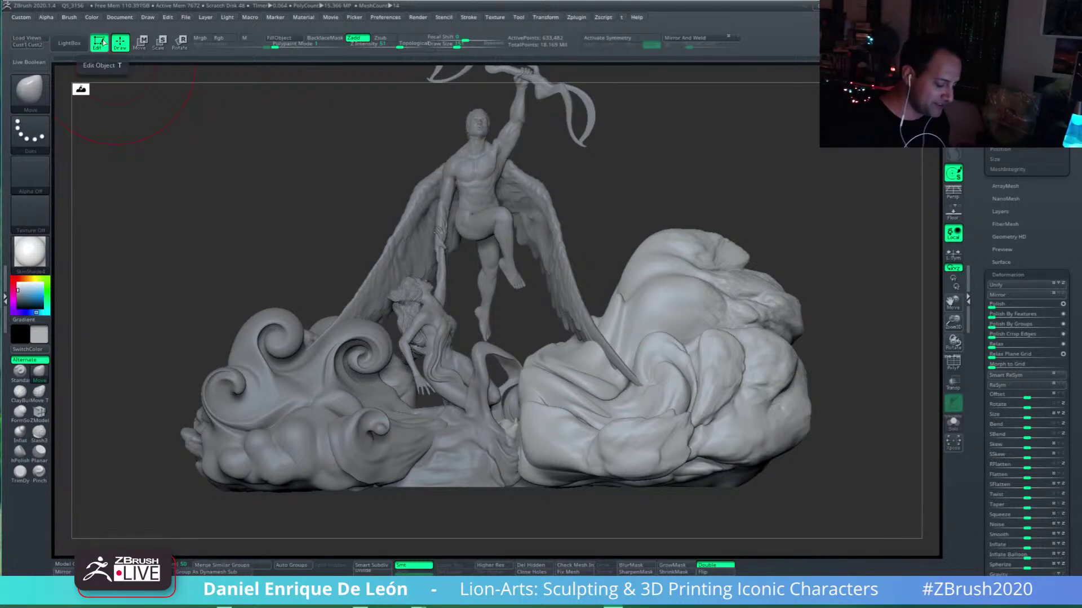
mouse_move(643, 340)
right_mouse_down()
mouse_move(679, 355)
mouse_move(643, 393)
right_mouse_up()
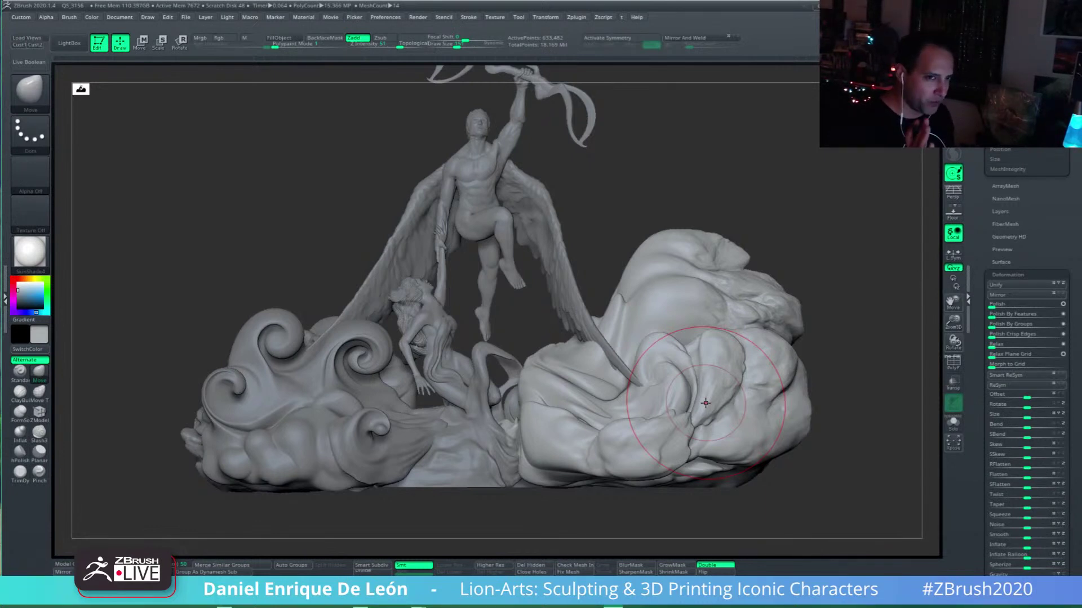
mouse_move(654, 337)
right_mouse_down()
mouse_move(657, 352)
mouse_move(631, 302)
right_mouse_up()
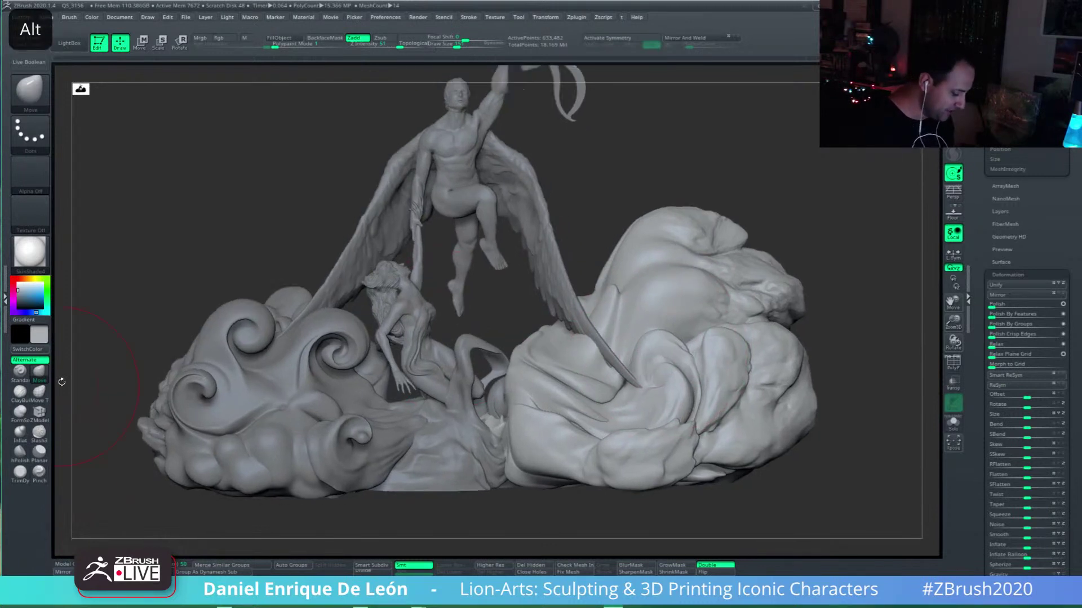
Step: Choose the Spiral brush and set its Twist Rate to about -0.58 to reverse the twisting direction
left_click(68, 17)
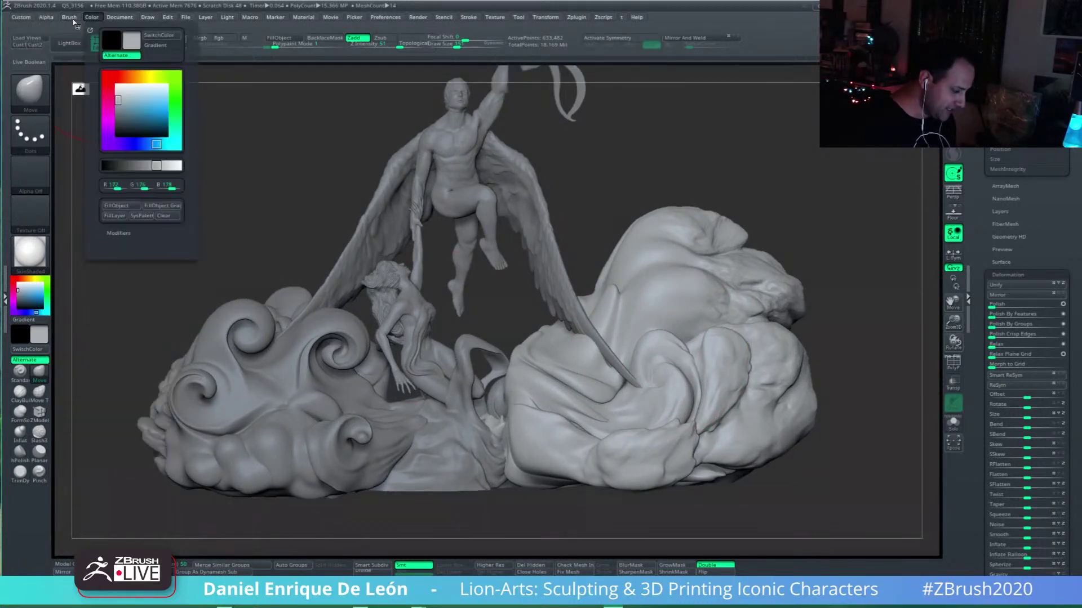
mouse_move(50, 19)
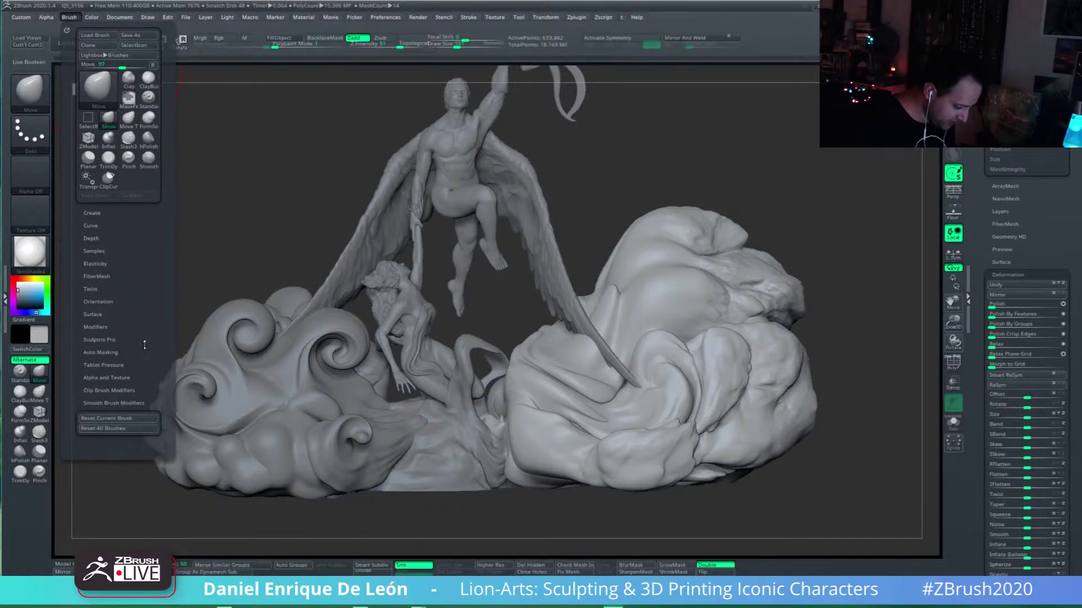
left_click(108, 290)
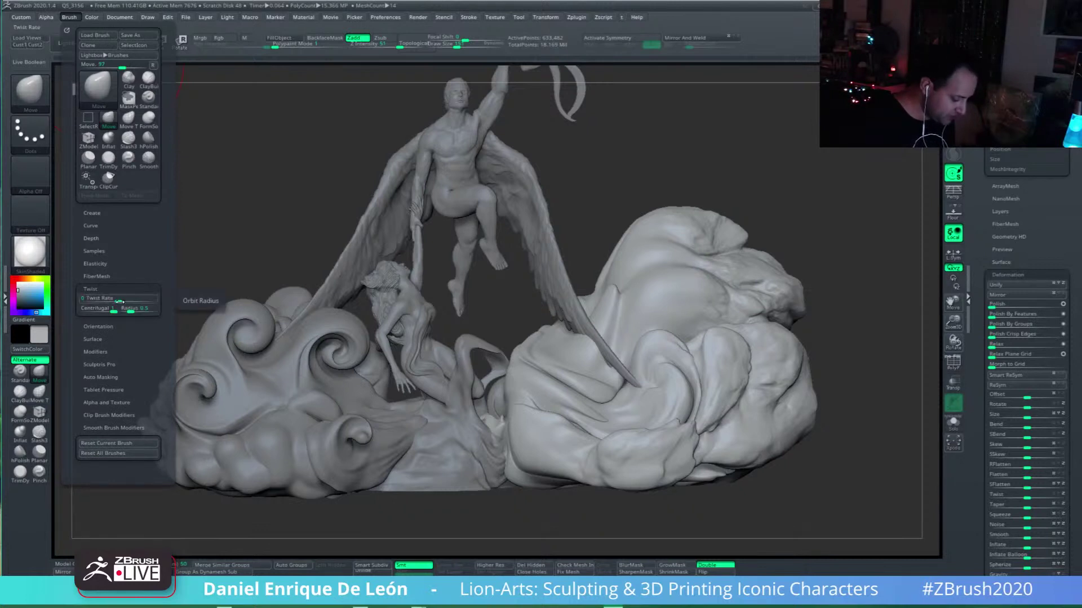
left_click(42, 89)
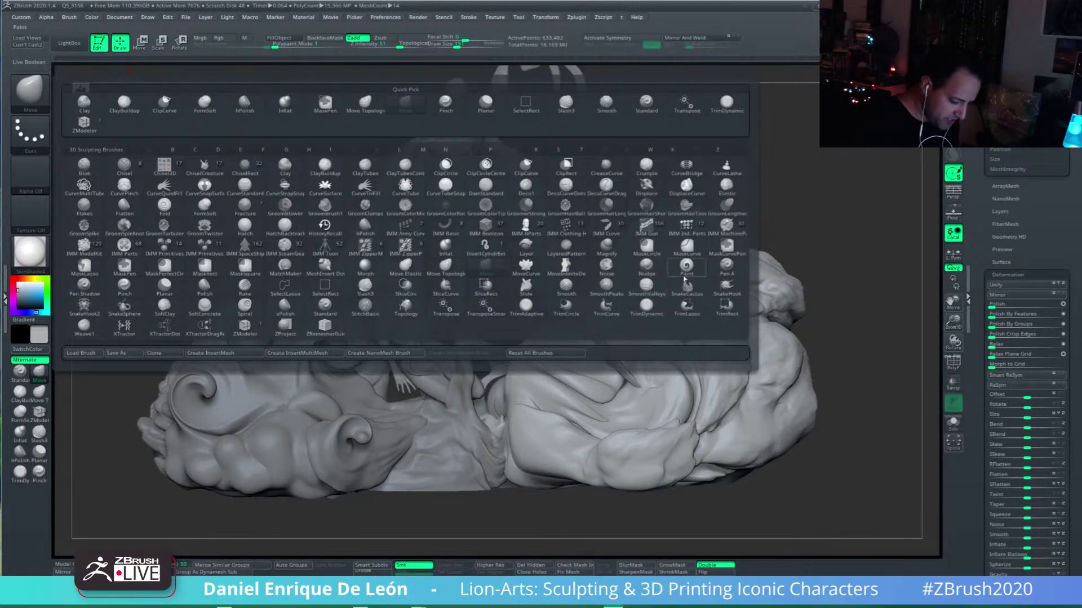
left_click(245, 304)
left_click(69, 18)
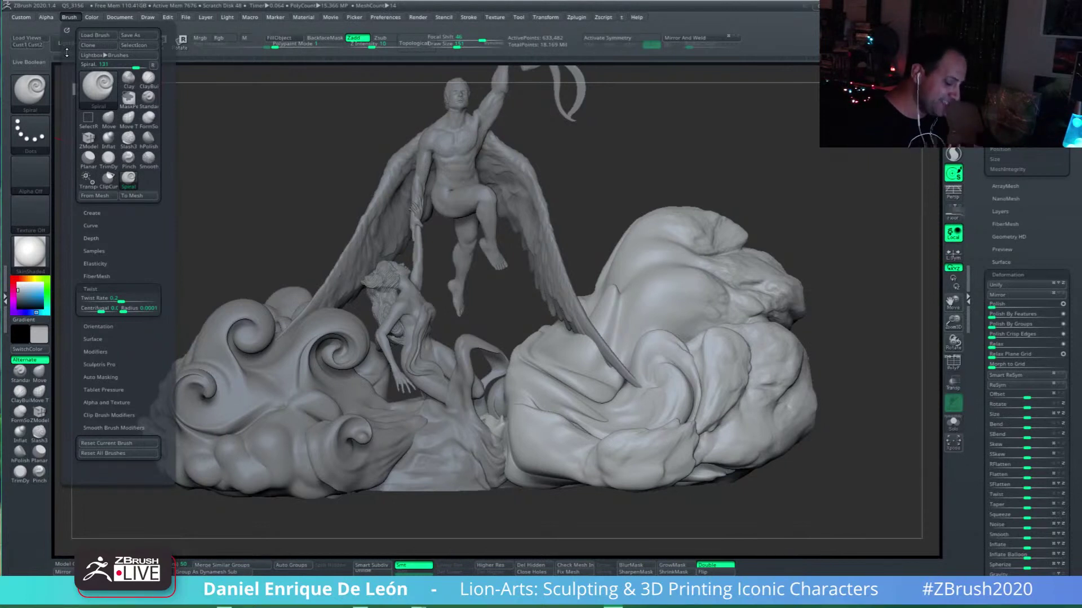
left_click_drag(121, 299, 113, 300)
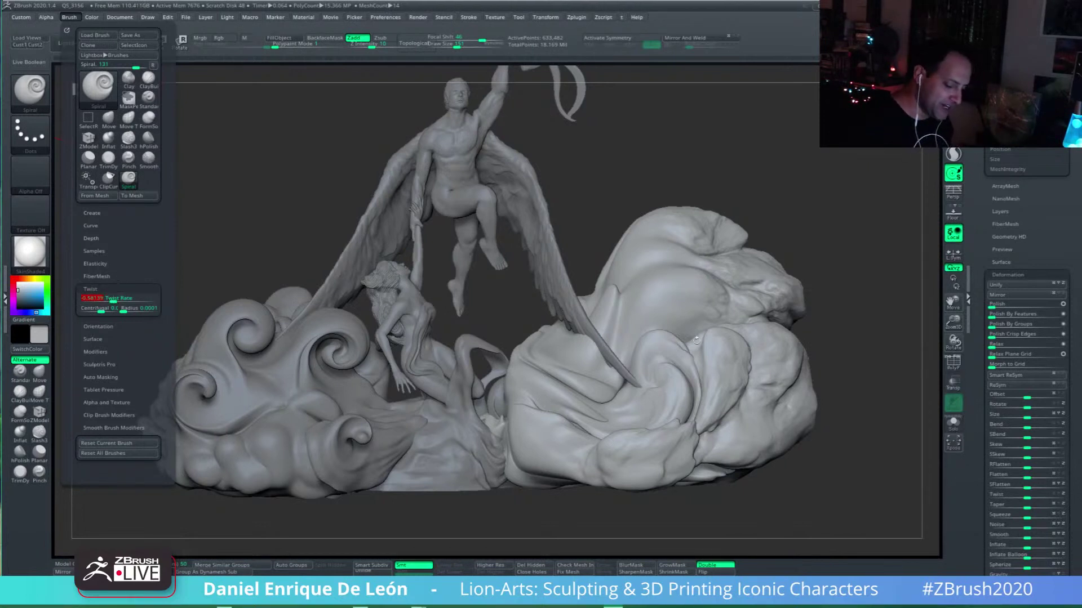
Step: Twist the tall cloud's folds into a spiral curl at the wing tip and another on the fold behind it
mouse_move(661, 381)
right_mouse_down("alt")
mouse_move(649, 382)
mouse_move(652, 407)
right_mouse_up("alt")
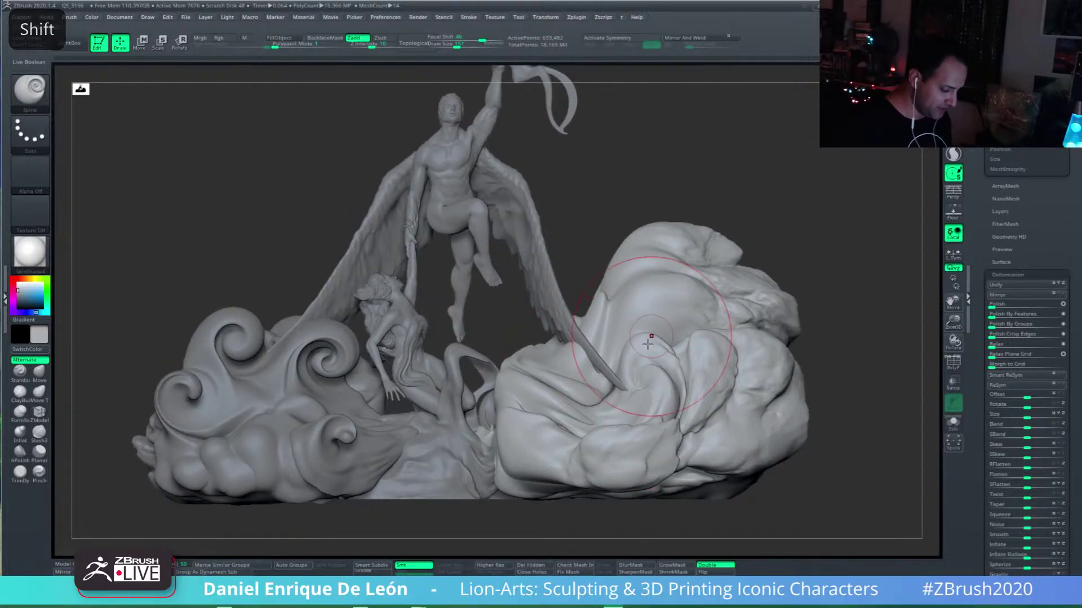
left_click_drag(642, 384, 621, 373)
key("ctrl+z")
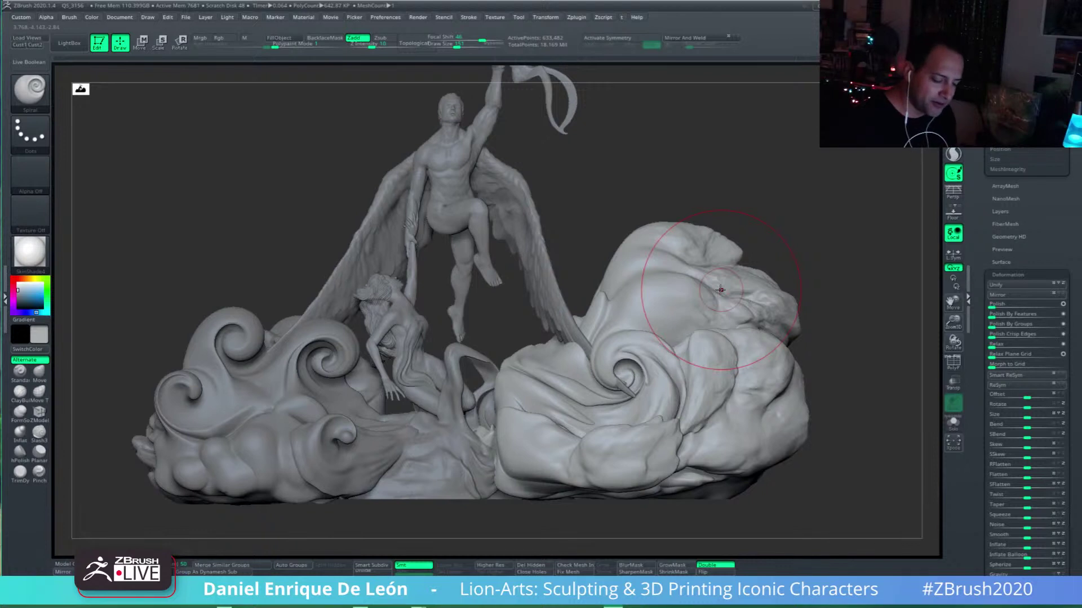
left_click_drag(729, 327, 753, 345)
mouse_move(753, 345)
right_mouse_down()
mouse_move(747, 360)
mouse_move(776, 331)
mouse_move(778, 360)
right_mouse_up()
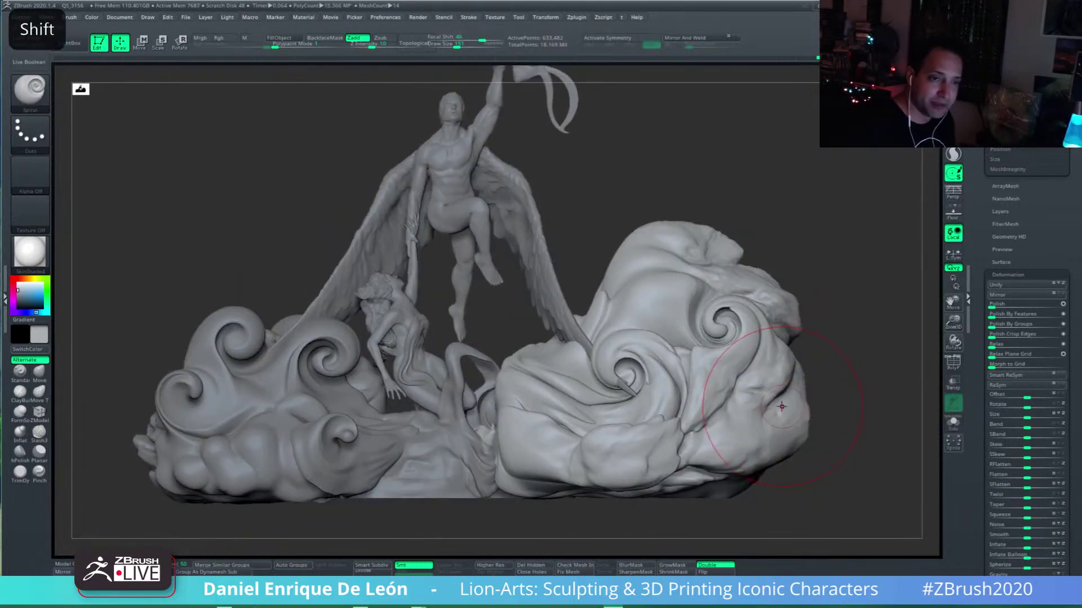
Step: Twist a rounded curl into the tall cloud's outer edge, opposite the wing
right_click_drag(787, 405, 760, 376, "alt")
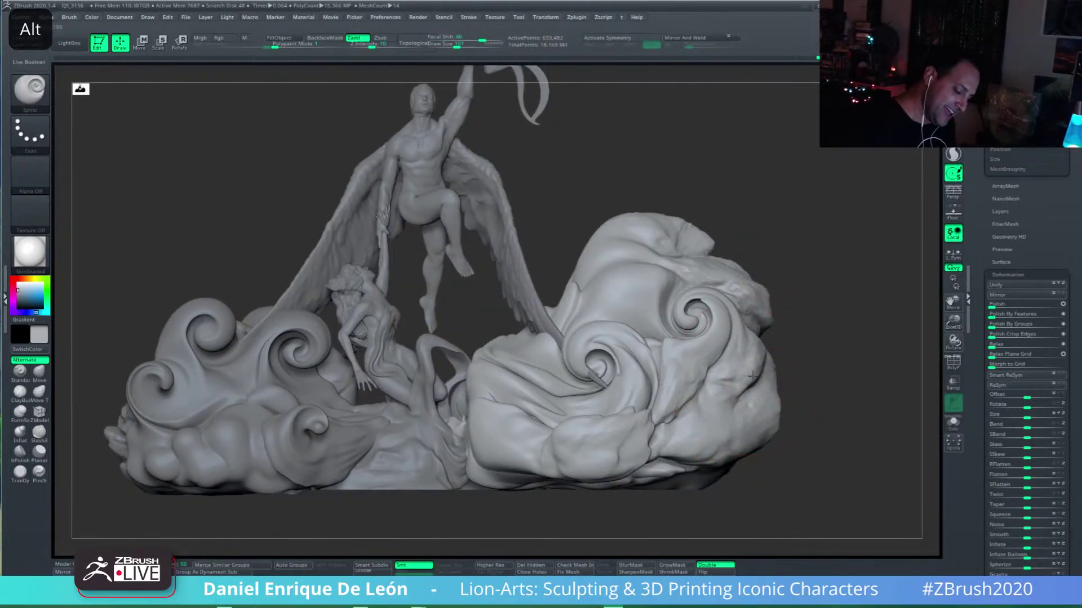
left_click_drag(758, 376, 766, 361)
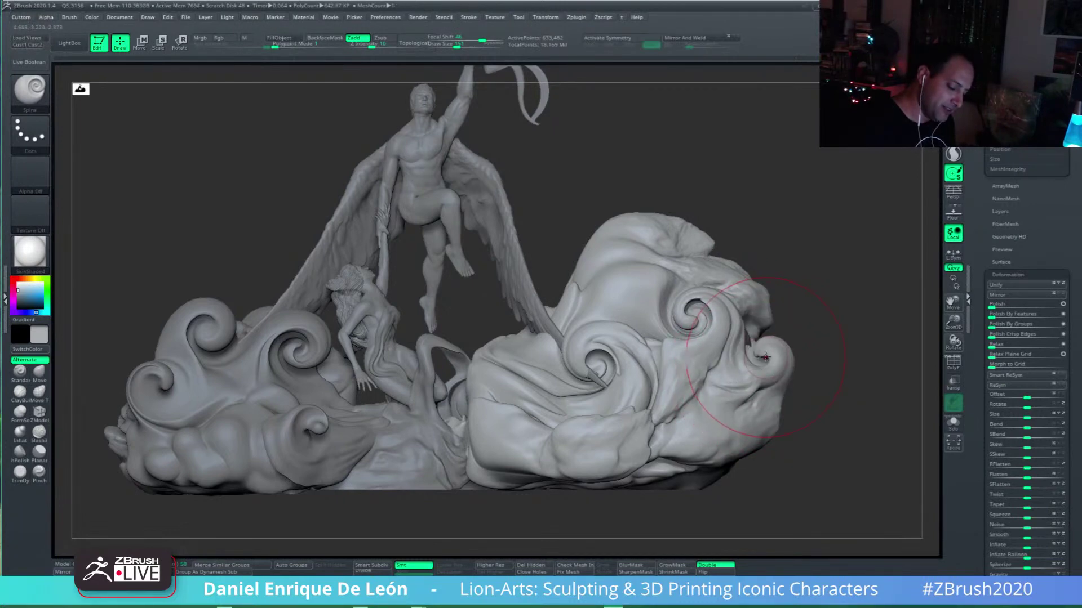
mouse_move(760, 354)
right_mouse_down()
mouse_move(777, 372)
mouse_move(752, 361)
right_mouse_up()
key("ctrl+z")
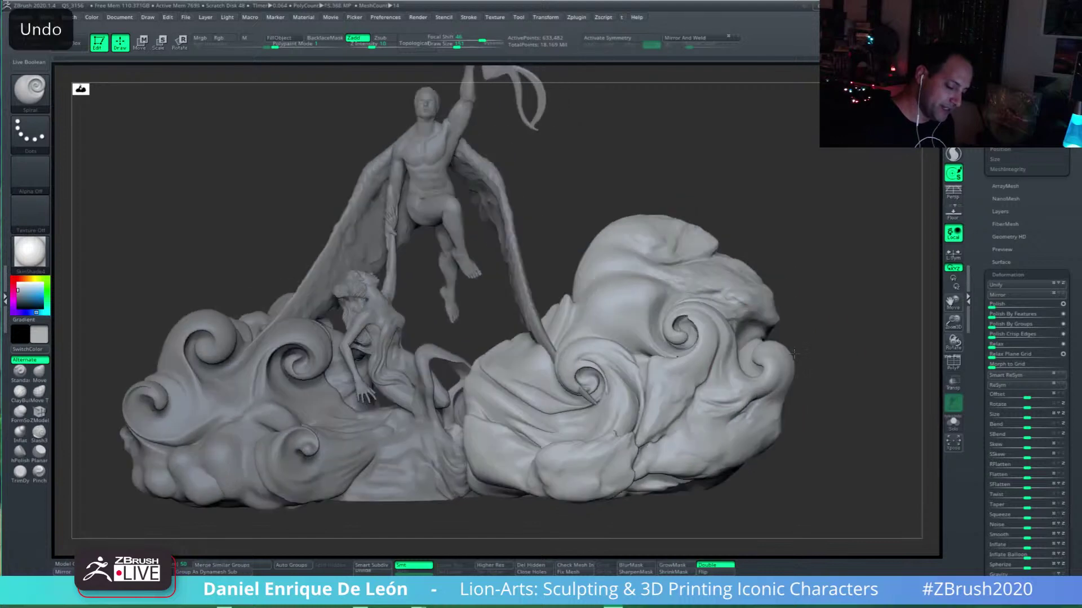
mouse_move(737, 399)
right_mouse_down()
mouse_move(731, 394)
mouse_move(788, 393)
right_mouse_up()
Step: Twist a large spiral curl into the tall cloud's upper inner side, above the wing tip
left_click_drag(642, 320, 613, 303, "alt")
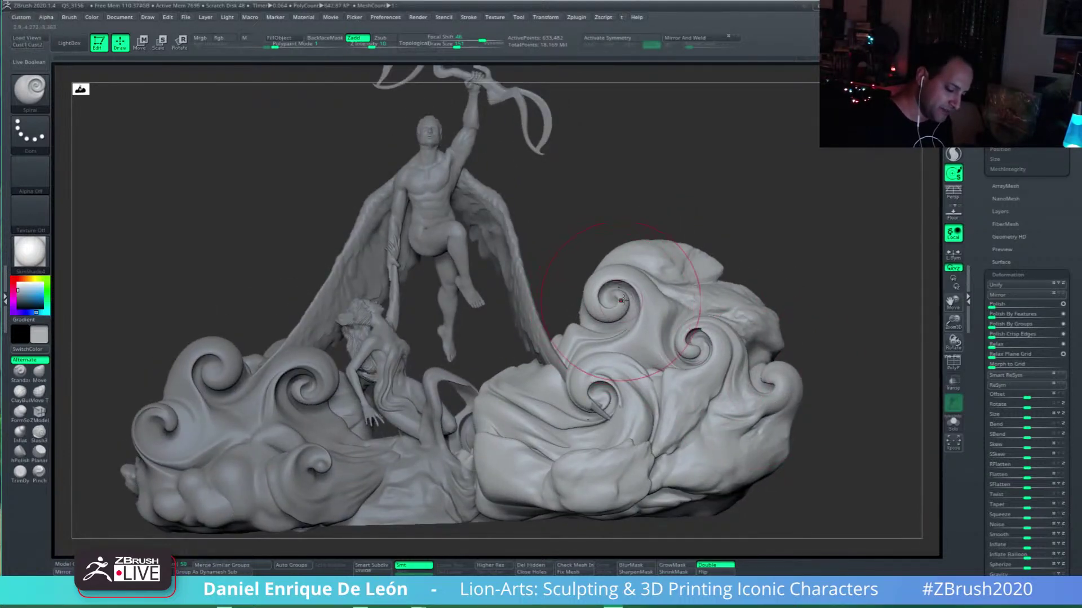
right_click_drag(616, 371, 605, 394, "alt")
mouse_move(589, 320)
left_mouse_down("shift")
mouse_move(566, 357)
mouse_move(591, 313)
left_mouse_up("shift")
mouse_move(612, 448)
right_mouse_down("alt")
mouse_move(618, 404)
mouse_move(718, 398)
mouse_move(723, 440)
right_mouse_up("alt")
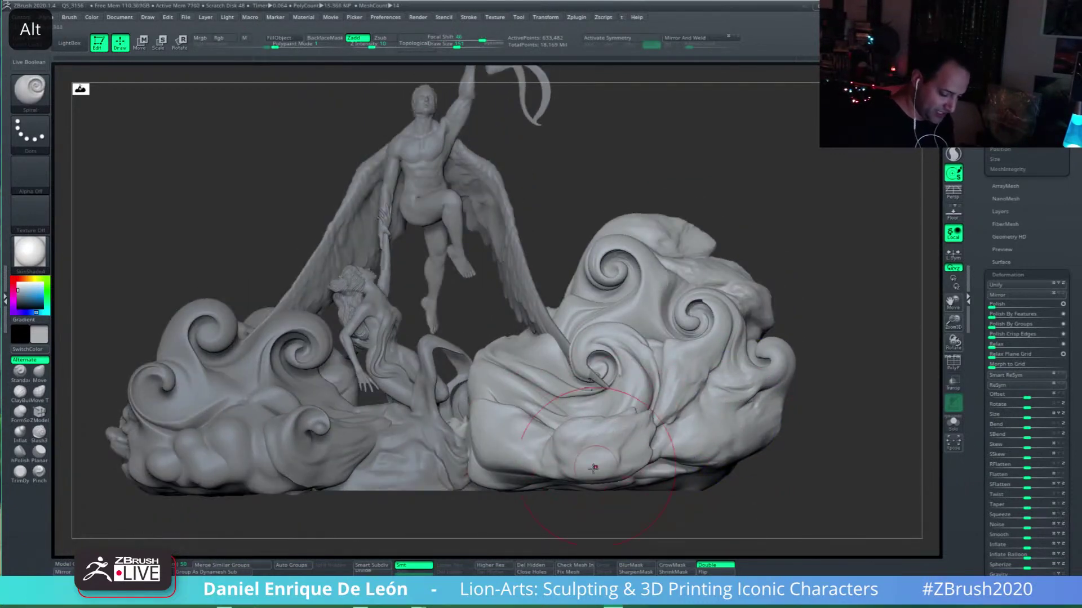
Step: Reduce the draw size to 95 and twist a small curl into the front lobe below the wing tip
left_click_drag(454, 44, 451, 43)
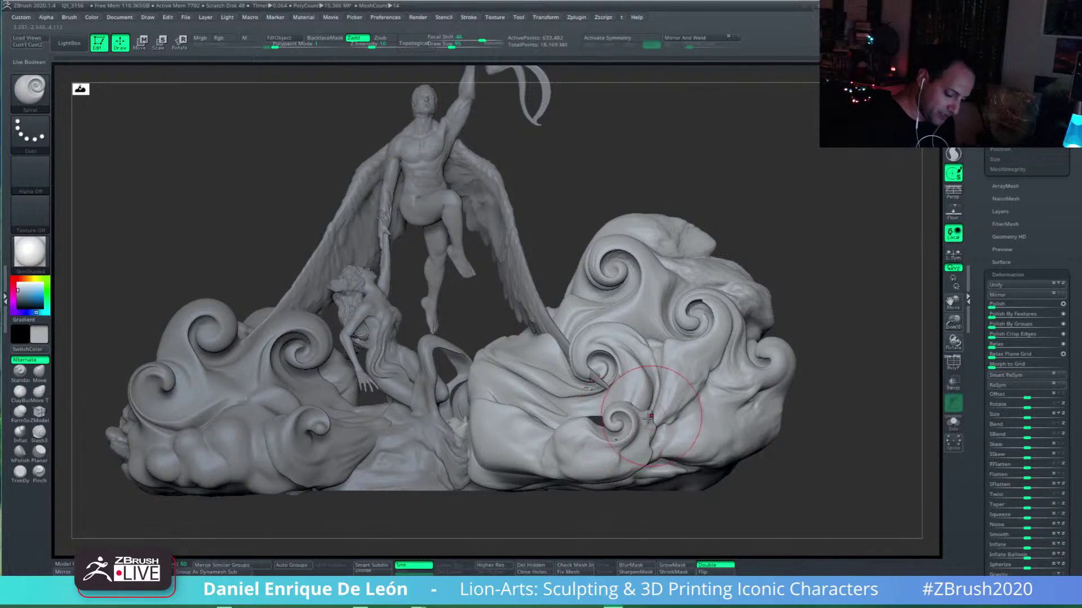
left_click_drag(648, 418, 642, 424)
key("ctrl+z")
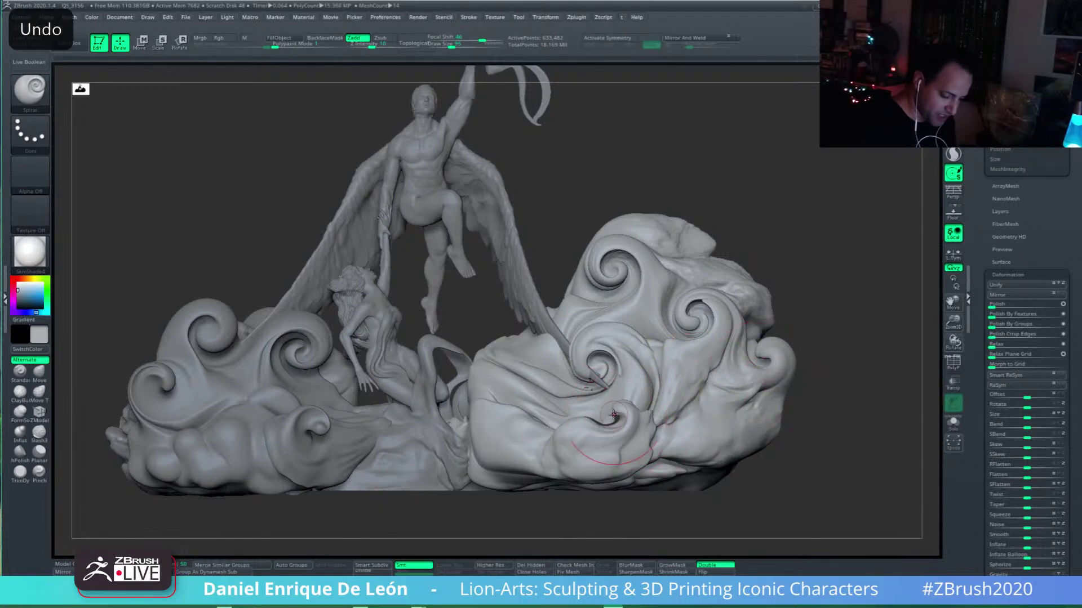
left_click_drag(609, 415, 622, 418)
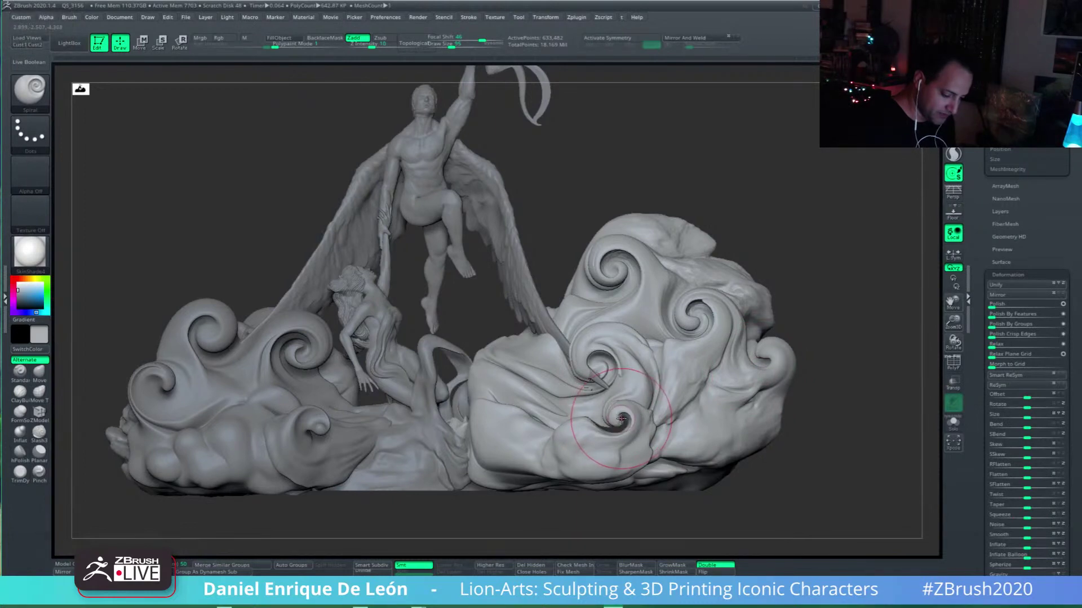
Step: Enlarge the draw size to 114 and twist curls into the tall cloud's upper outer shoulder and its peak
mouse_move(710, 431)
right_mouse_down()
mouse_move(732, 361)
mouse_move(665, 262)
right_mouse_up()
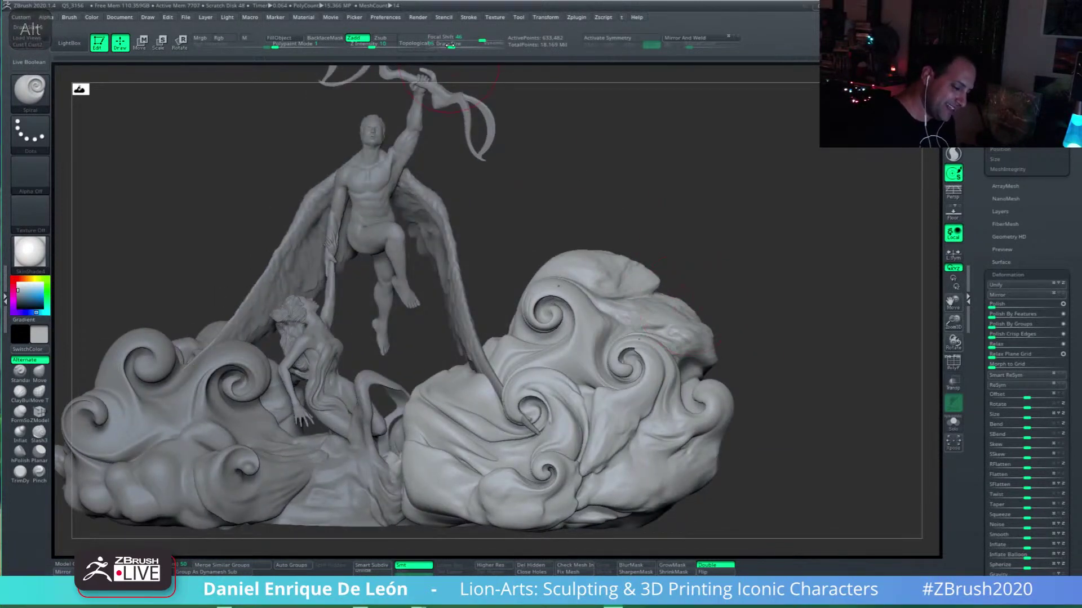
left_click_drag(451, 45, 453, 45)
left_click_drag(673, 314, 680, 313)
right_click_drag(680, 313, 659, 348)
left_click_drag(659, 348, 607, 387)
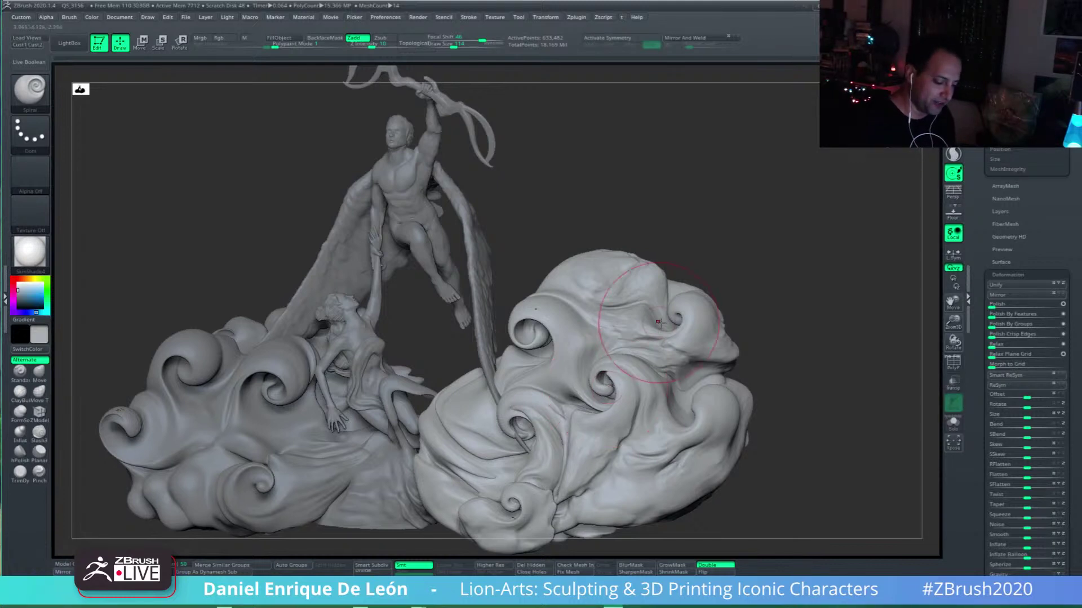
right_click_drag(607, 345, 607, 296, "shift")
mouse_move(607, 271)
left_mouse_down()
mouse_move(586, 281)
mouse_move(578, 263)
left_mouse_up()
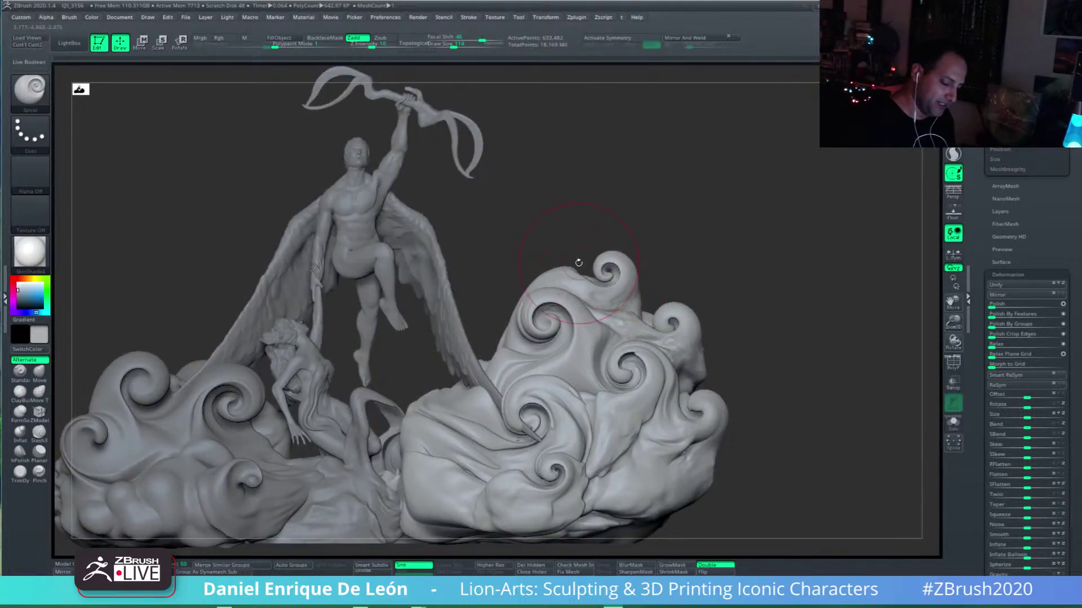
Step: Twist a curl into the top inner edge beside the wing and another into the cloud's outer rear side
mouse_move(539, 217)
right_mouse_down()
mouse_move(539, 237)
mouse_move(539, 224)
right_mouse_up()
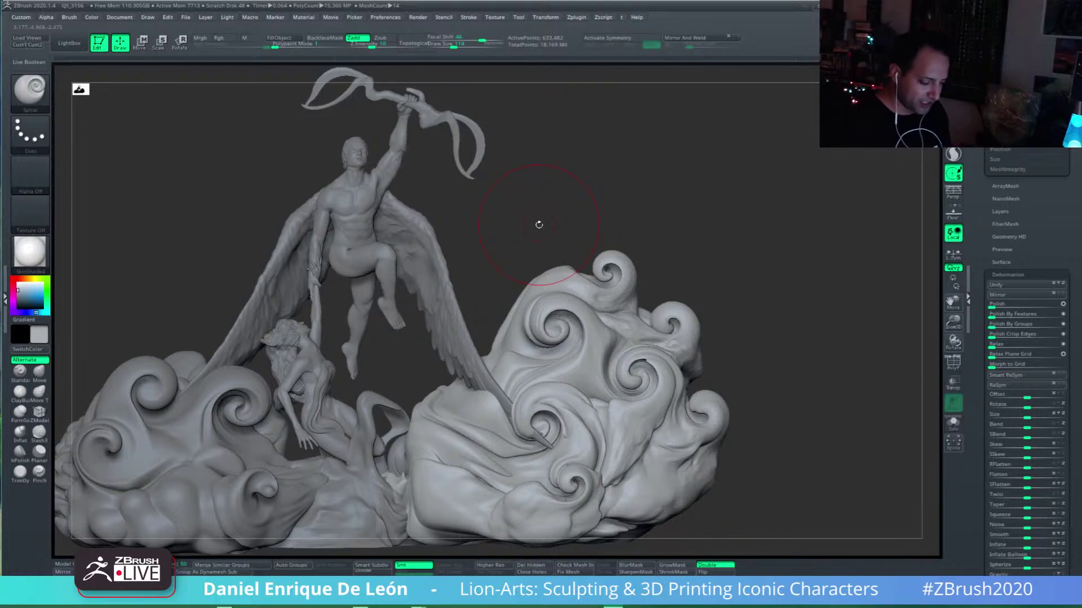
right_click_drag(539, 225, 500, 291)
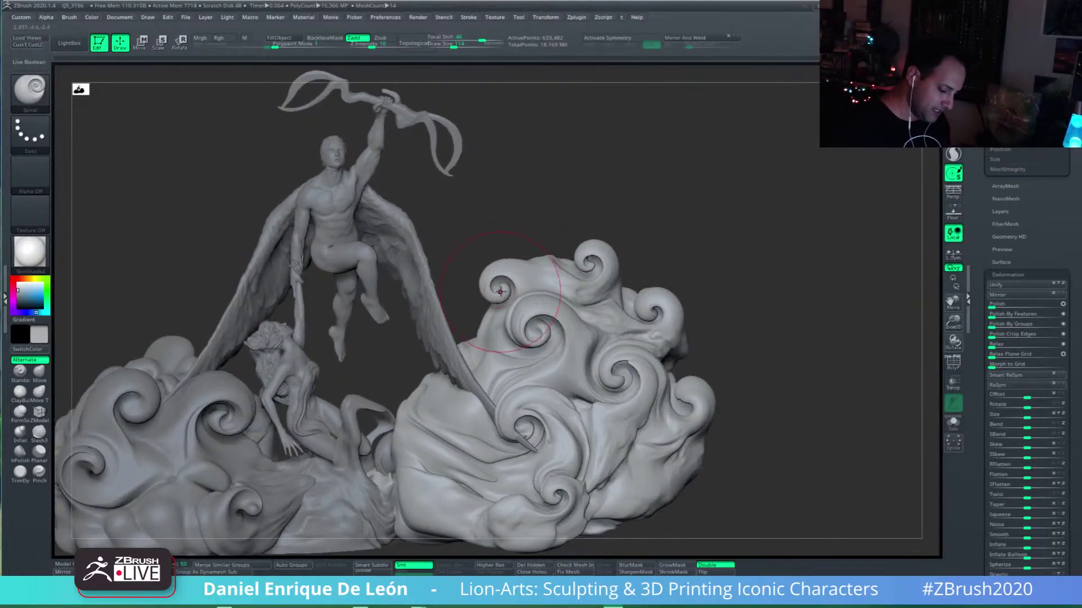
mouse_move(627, 415)
right_mouse_down("alt")
mouse_move(666, 389)
mouse_move(614, 384)
right_mouse_up("alt")
left_click_drag(611, 378, 614, 370)
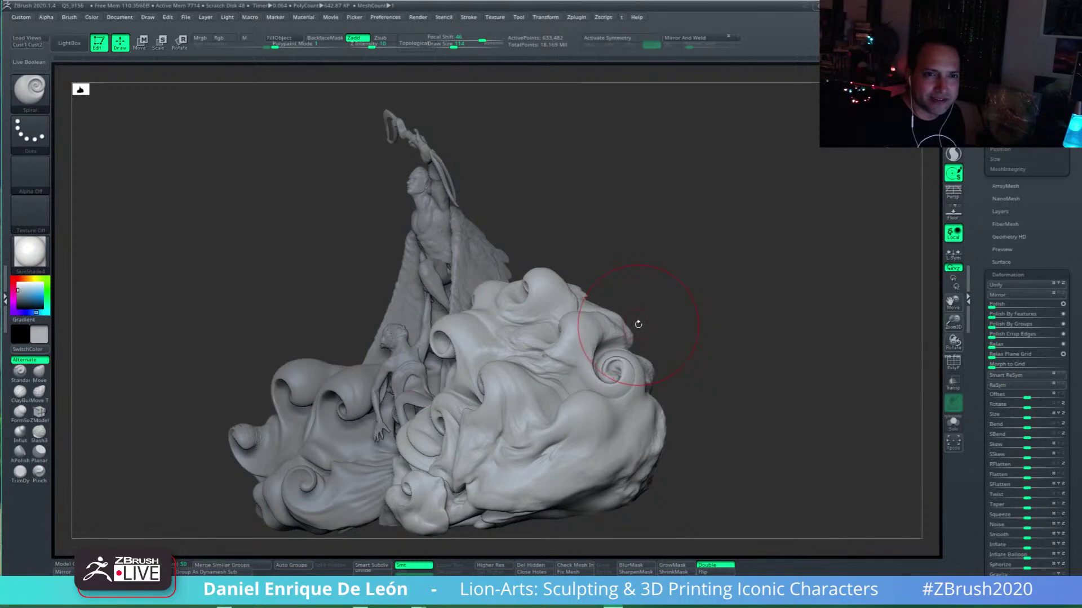
Step: Twist a curl into the tall cloud's upper face below the peak and another into its front face below the middle curl
left_click_drag(639, 323, 602, 367, "alt")
mouse_move(601, 367)
right_mouse_down("shift")
mouse_move(586, 394)
mouse_move(639, 396)
mouse_move(640, 374)
mouse_move(599, 396)
right_mouse_up("shift")
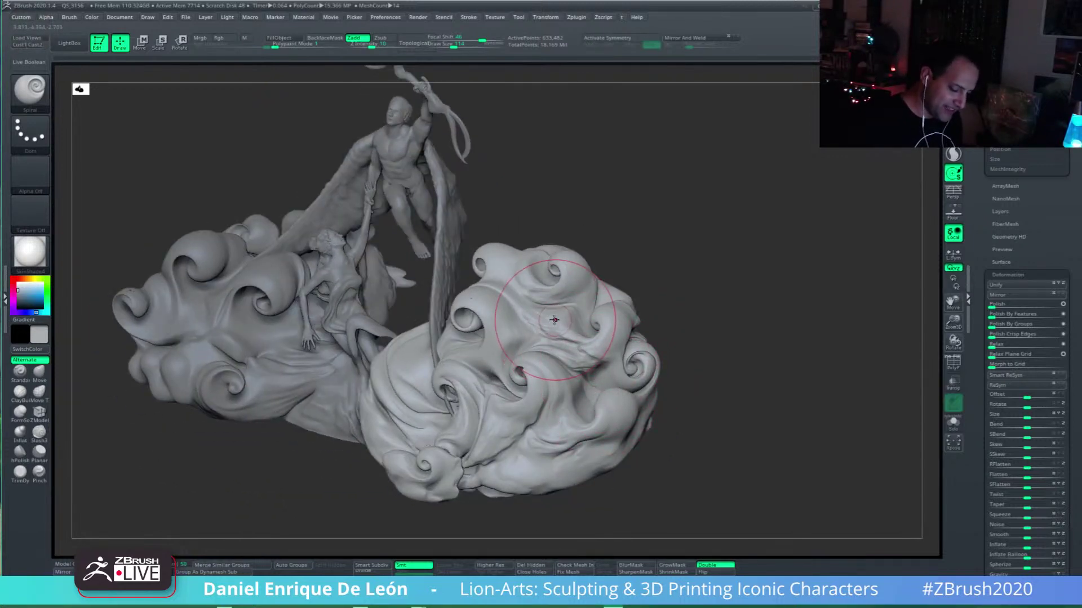
left_click_drag(553, 320, 550, 319)
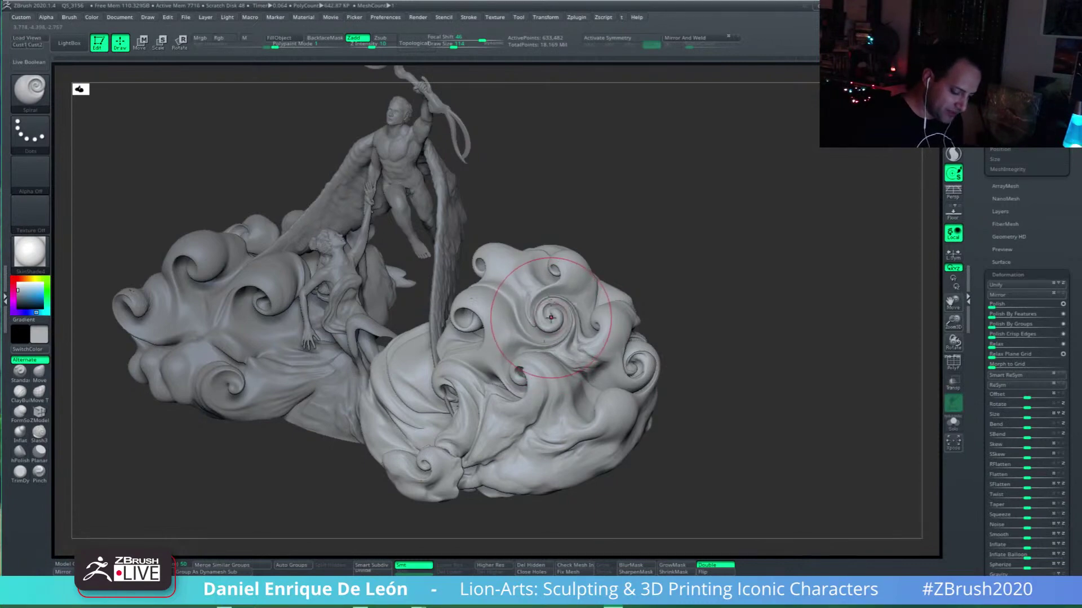
right_click_drag(546, 316, 659, 357)
right_click_drag(591, 420, 601, 367, "alt")
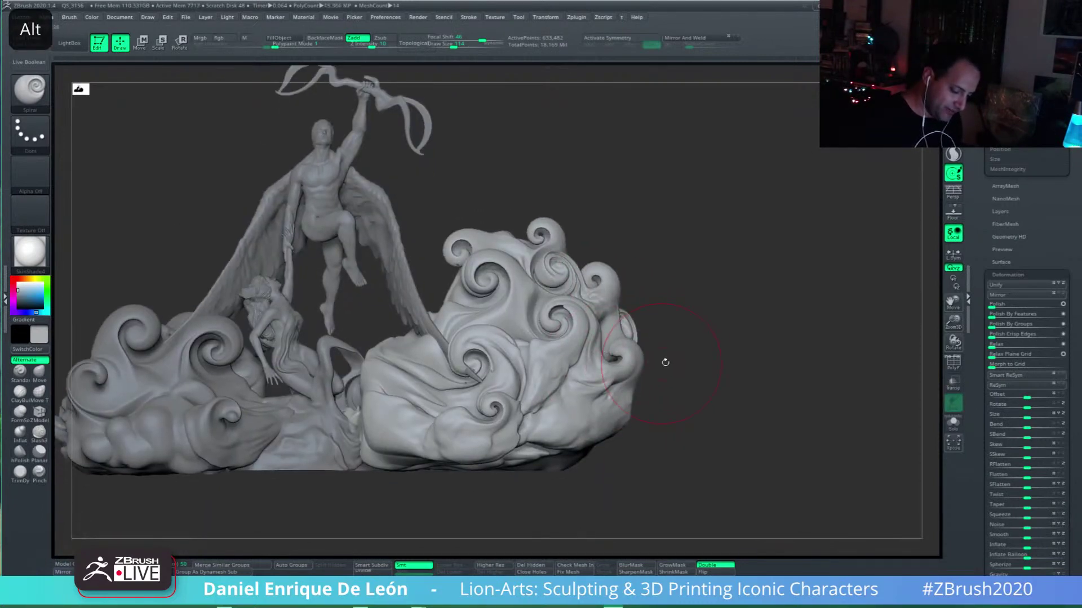
mouse_move(622, 414)
right_mouse_down()
mouse_move(595, 421)
mouse_move(616, 389)
mouse_move(586, 389)
right_mouse_up()
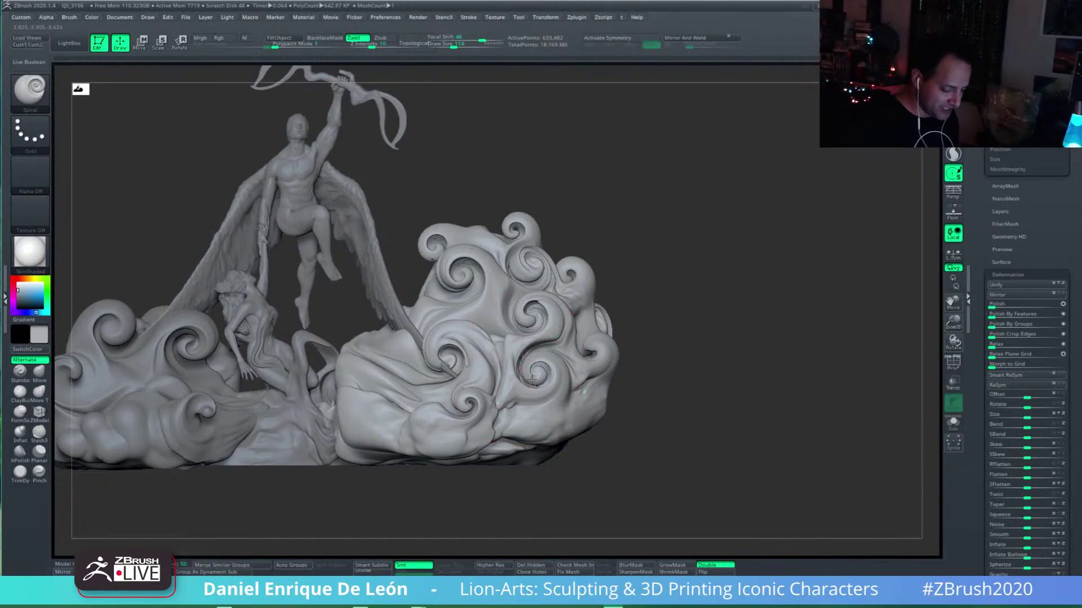
mouse_move(676, 316)
left_mouse_down()
mouse_move(628, 363)
mouse_move(589, 378)
left_mouse_up()
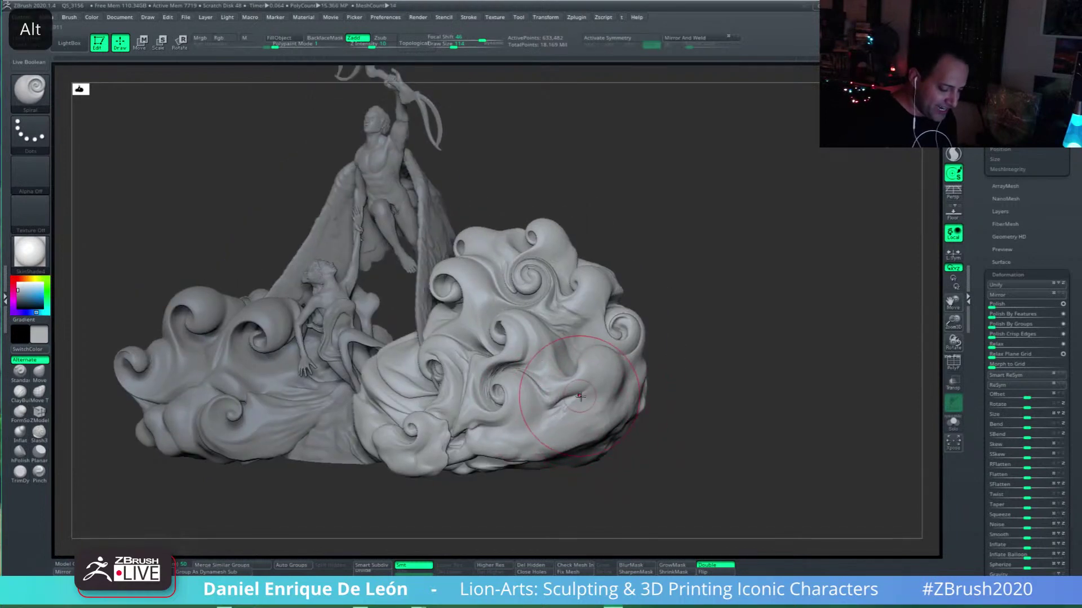
Step: Try a reversed Spiral brush curl on the smooth back of the cloud mass, and undo it
right_click_drag(586, 391, 595, 394)
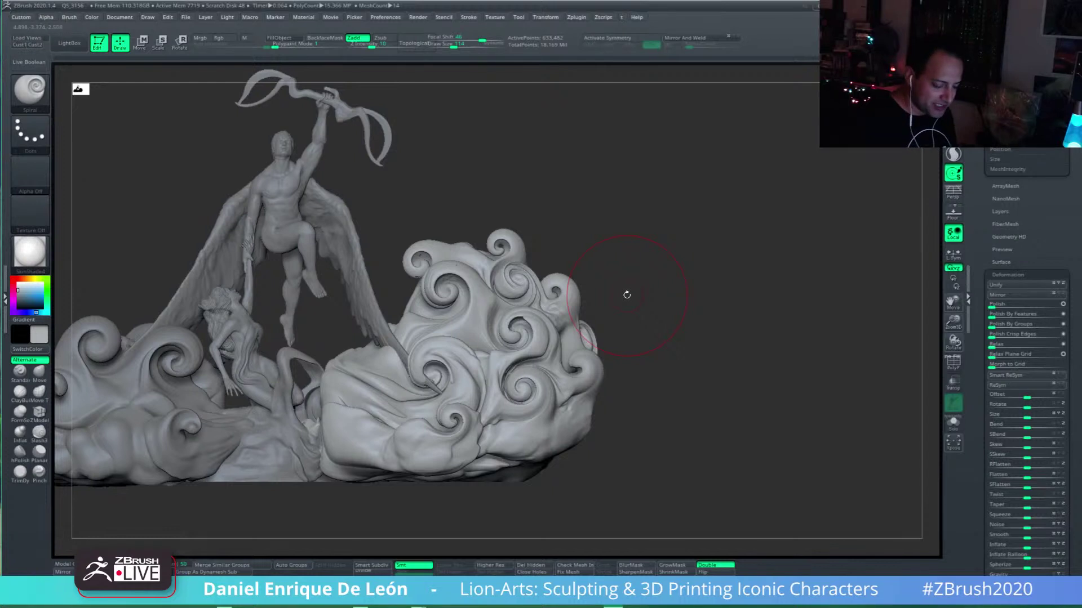
right_click_drag(585, 366, 581, 400)
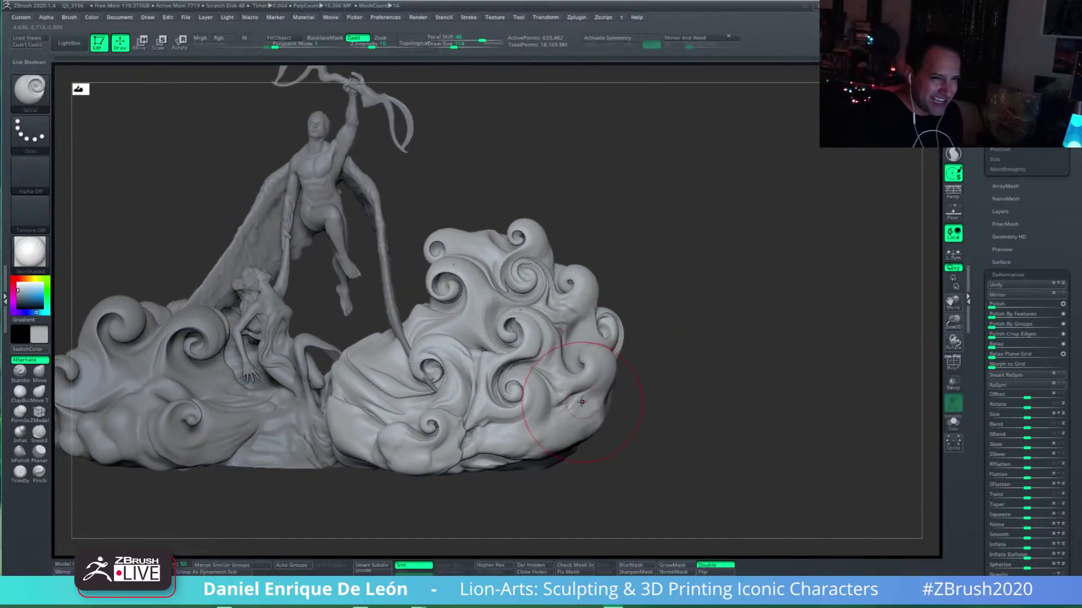
mouse_move(583, 388)
right_mouse_down()
mouse_move(560, 439)
mouse_move(512, 442)
mouse_move(558, 419)
mouse_move(614, 412)
mouse_move(581, 335)
mouse_move(552, 340)
right_mouse_up()
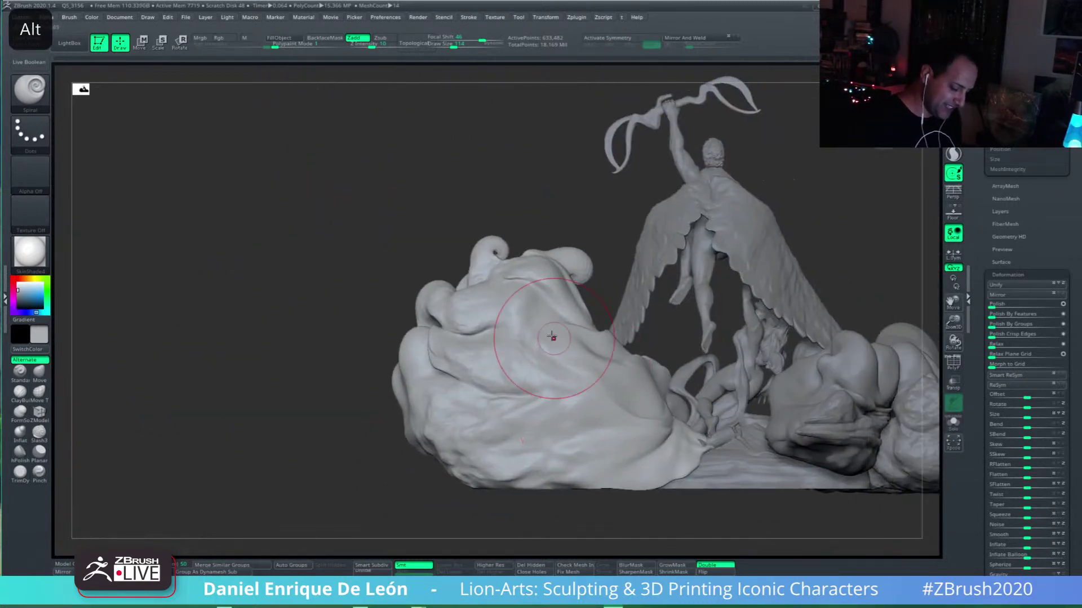
left_click_drag(550, 314, 536, 312, "alt")
key("ctrl+z")
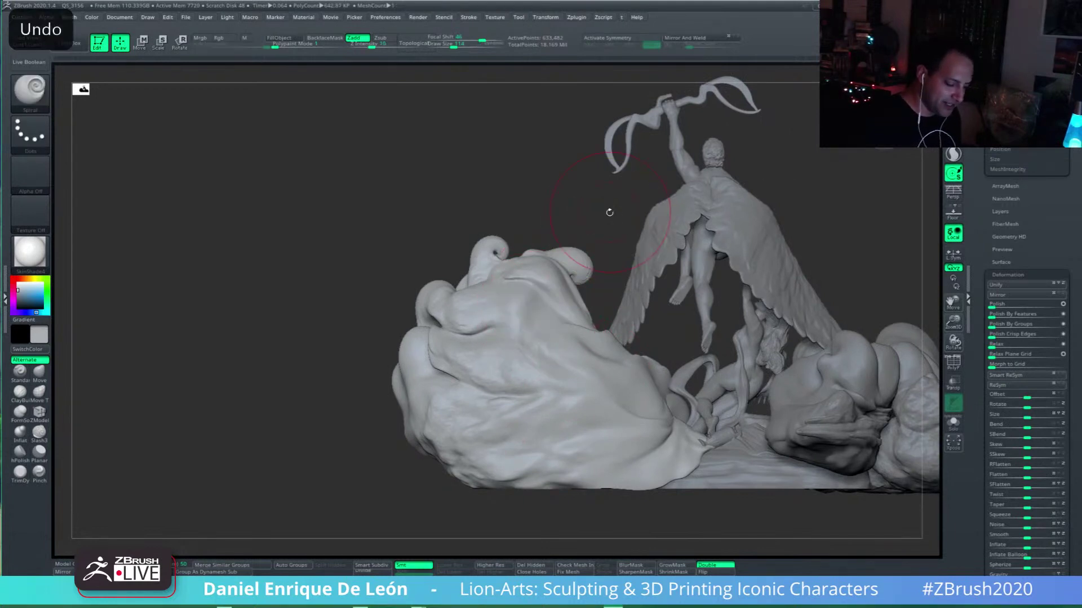
Step: Adjust the Spiral brush's Twist Rate and sculpt two curls on the upper part of the cloud's smooth back
left_click(72, 18)
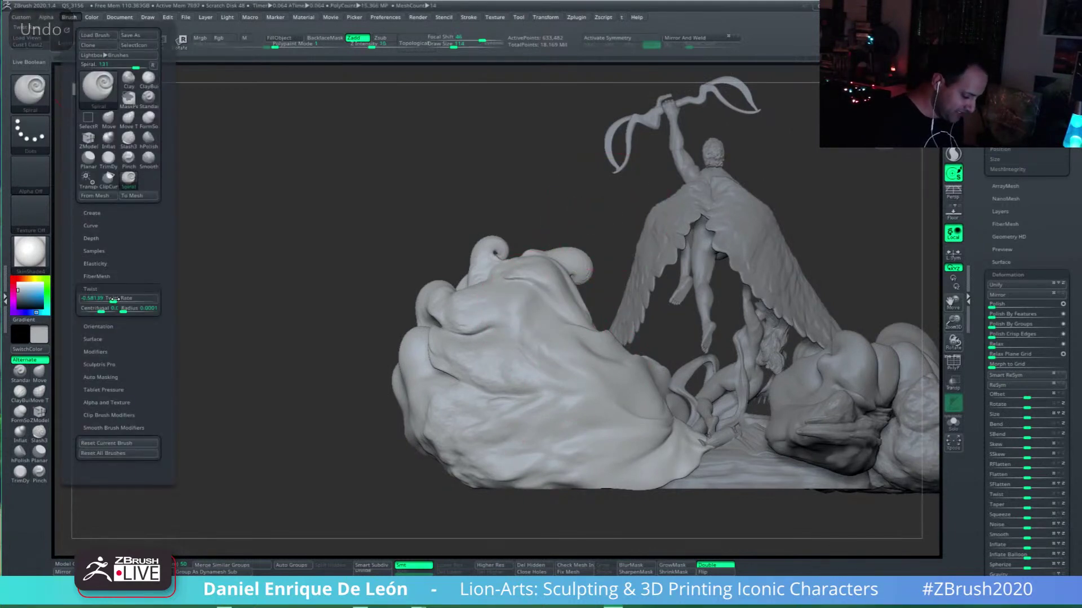
left_click_drag(114, 301, 123, 301)
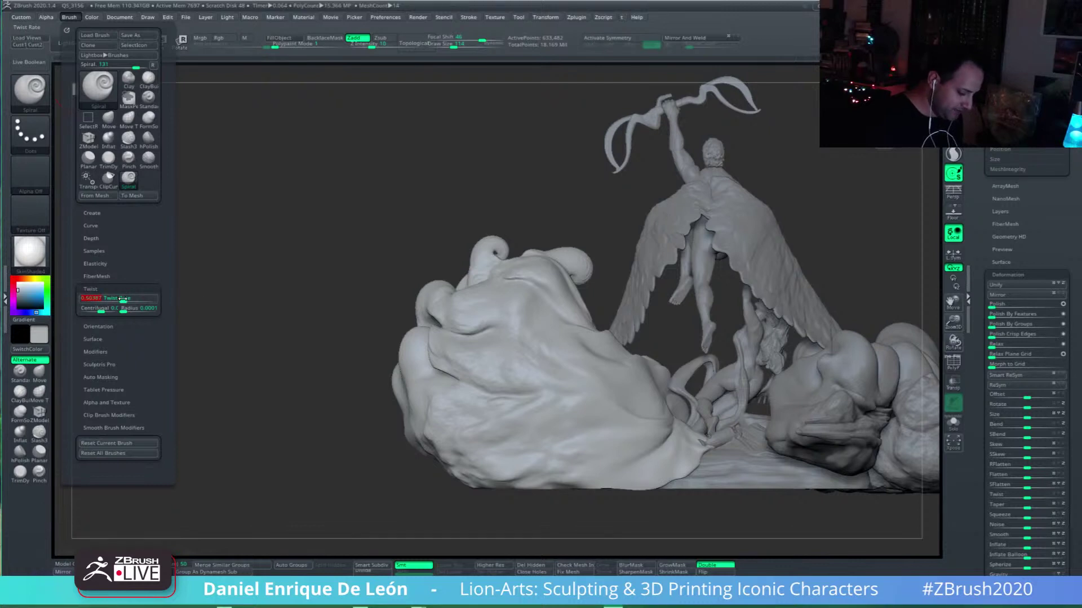
mouse_move(546, 316)
right_mouse_down("shift")
mouse_move(555, 317)
mouse_move(546, 316)
right_mouse_up("shift")
left_click_drag(542, 315, 535, 315)
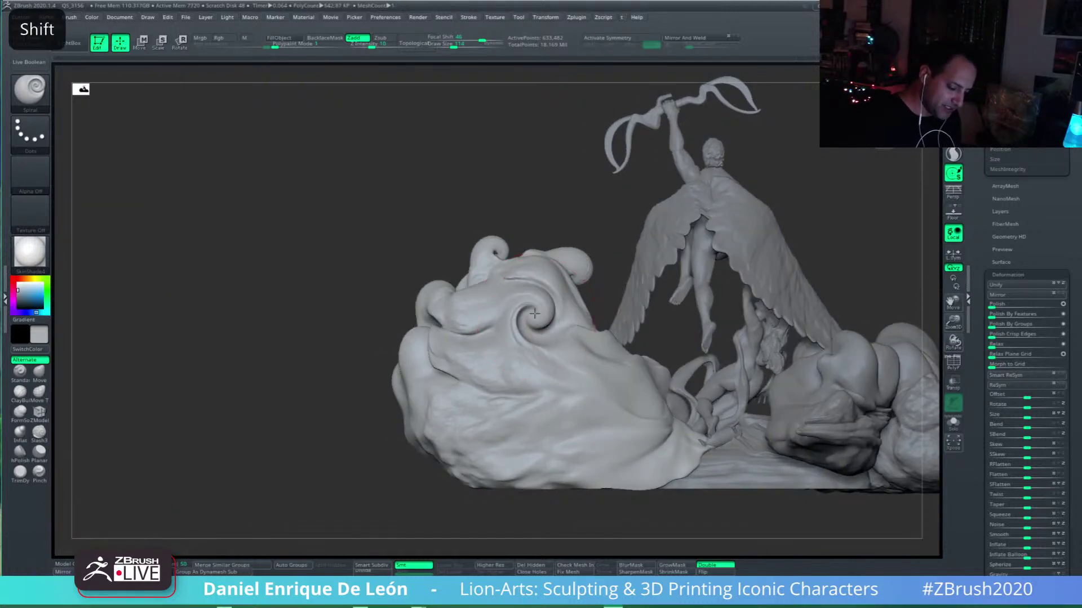
mouse_move(535, 315)
right_mouse_down("shift")
mouse_move(594, 305)
mouse_move(555, 309)
right_mouse_up("shift")
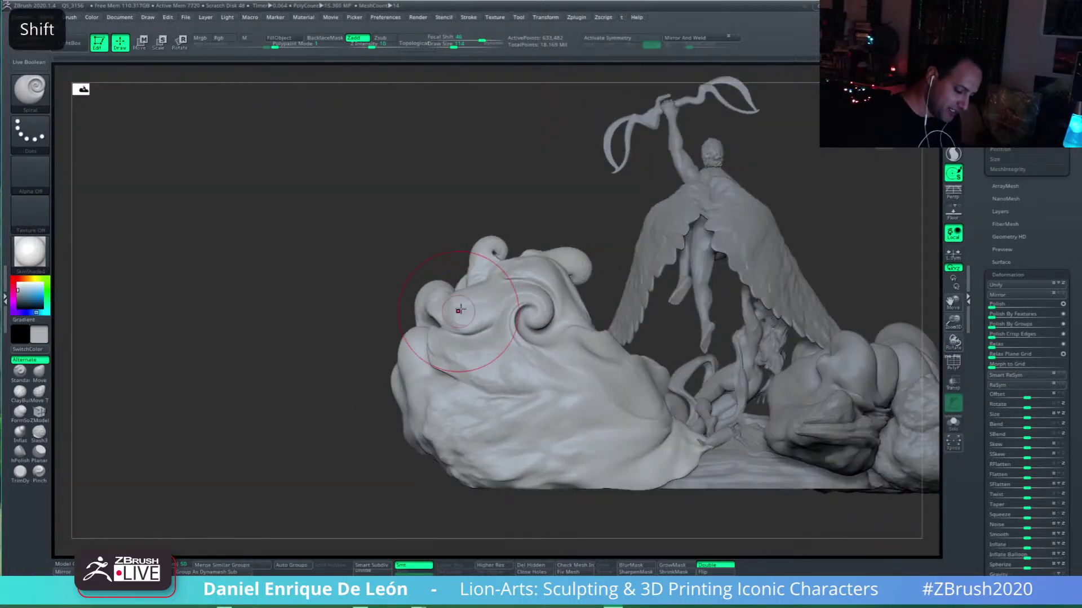
left_click_drag(463, 310, 470, 291)
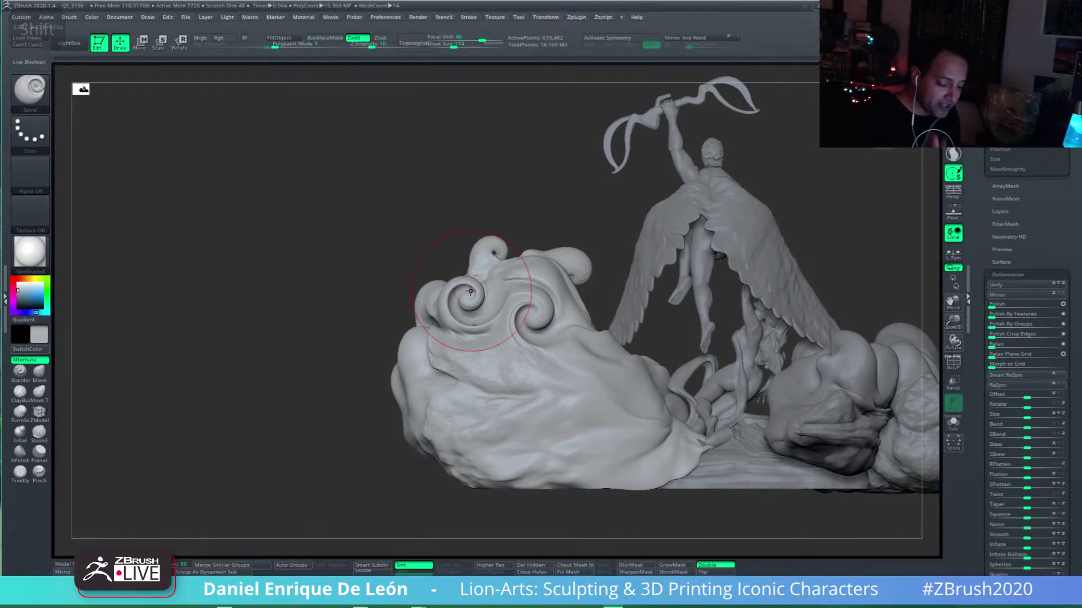
Step: Try a third curl below the first two and rework the surface around it, undoing these strokes
mouse_move(467, 379)
left_mouse_down()
mouse_move(449, 366)
mouse_move(461, 363)
left_mouse_up()
right_click_drag(461, 364, 484, 369)
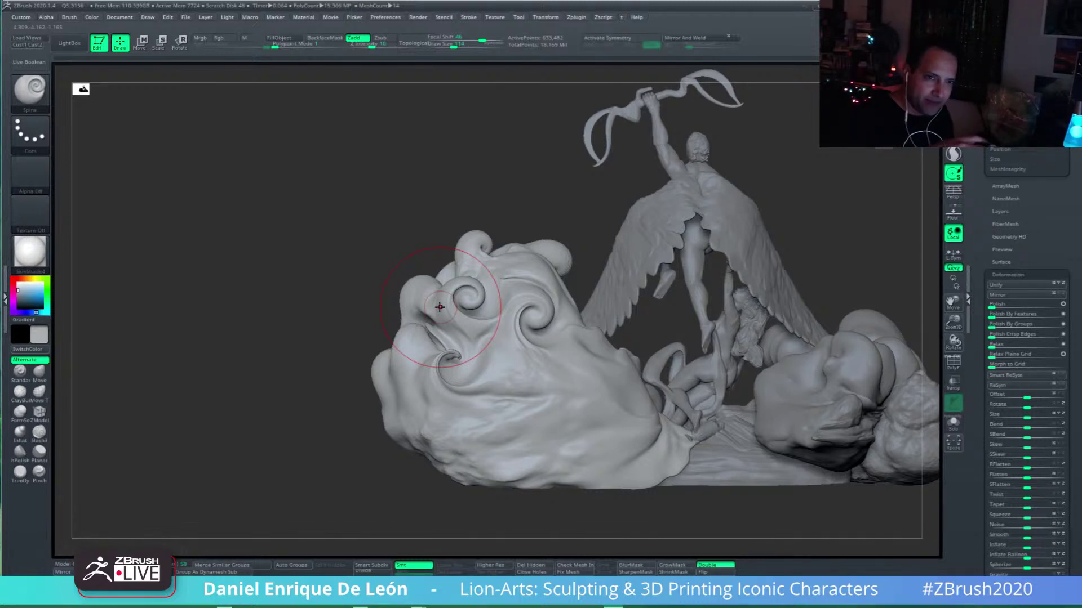
mouse_move(440, 307)
left_mouse_down("shift")
mouse_move(417, 360)
mouse_move(462, 338)
mouse_move(447, 372)
left_mouse_up("shift")
key("ctrl+z")
key("ctrl+z")
key("ctrl+z")
key("ctrl+z")
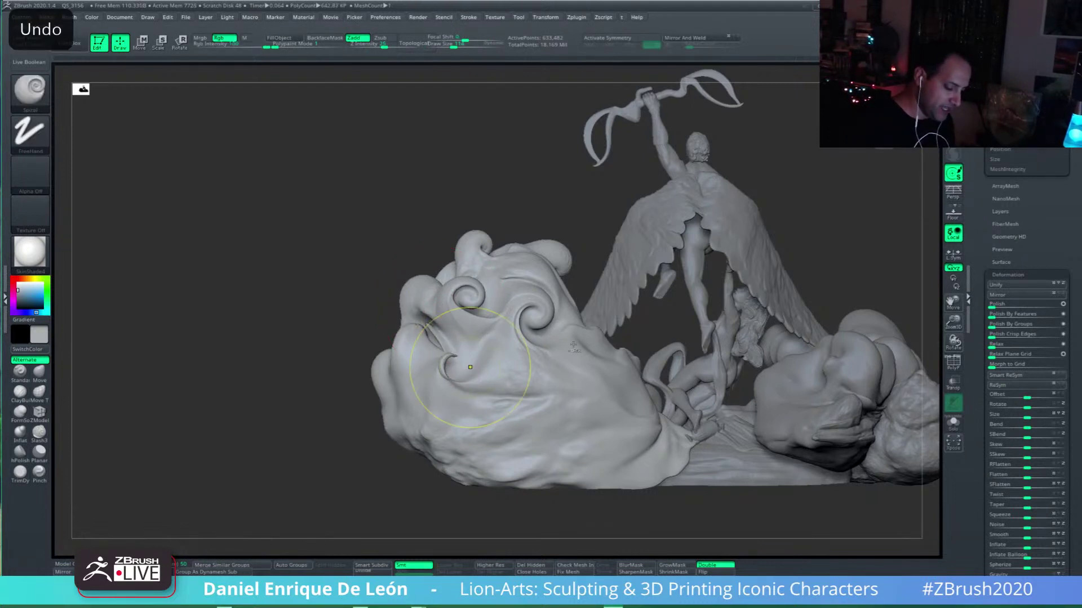
key("ctrl+z")
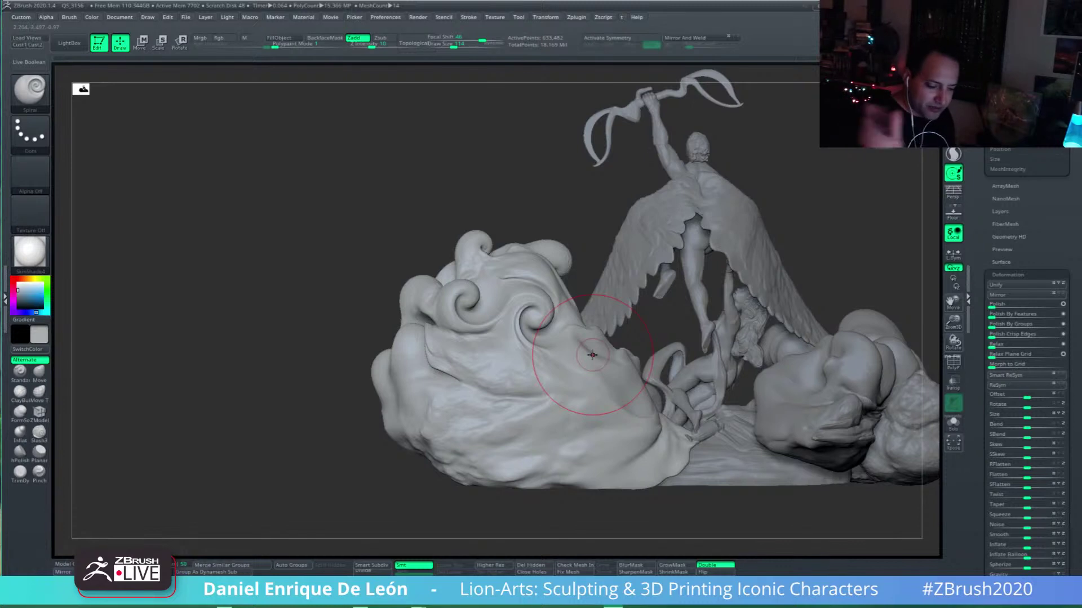
Step: Sculpt a curl beneath the outer upper one and compare versions by stepping back and forward through the undo history
mouse_move(455, 340)
left_mouse_down()
mouse_move(476, 364)
mouse_move(466, 338)
mouse_move(467, 358)
left_mouse_up()
key("ctrl+z")
key("ctrl+z")
key("ctrl+z")
key("ctrl+z")
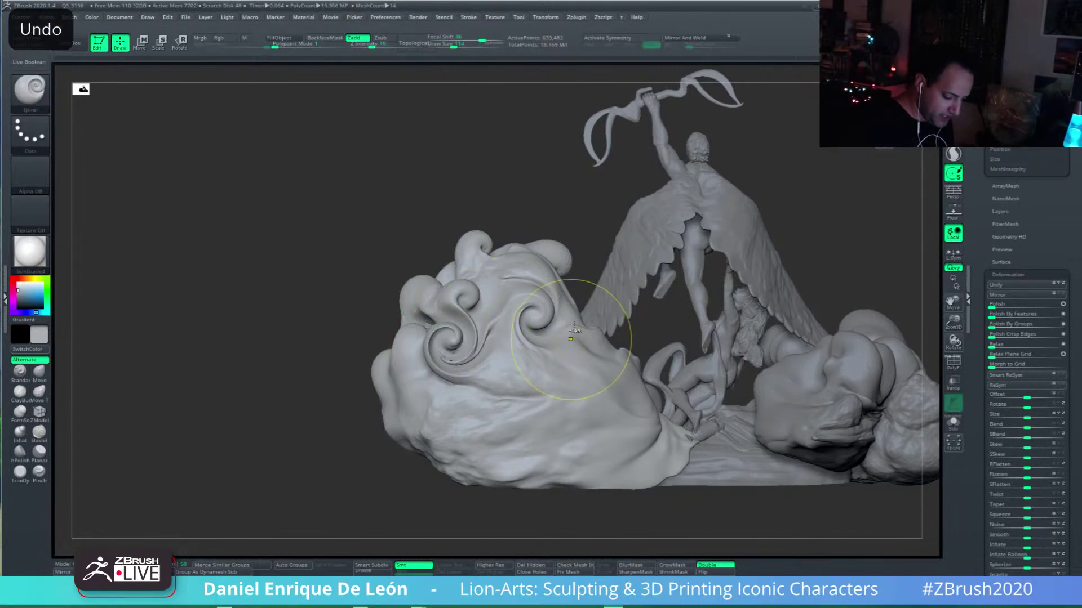
key("ctrl+z")
key("ctrl+z")
key("ctrl+shift+z")
key("ctrl+shift+z")
key("ctrl+shift+z")
key("ctrl+shift+z")
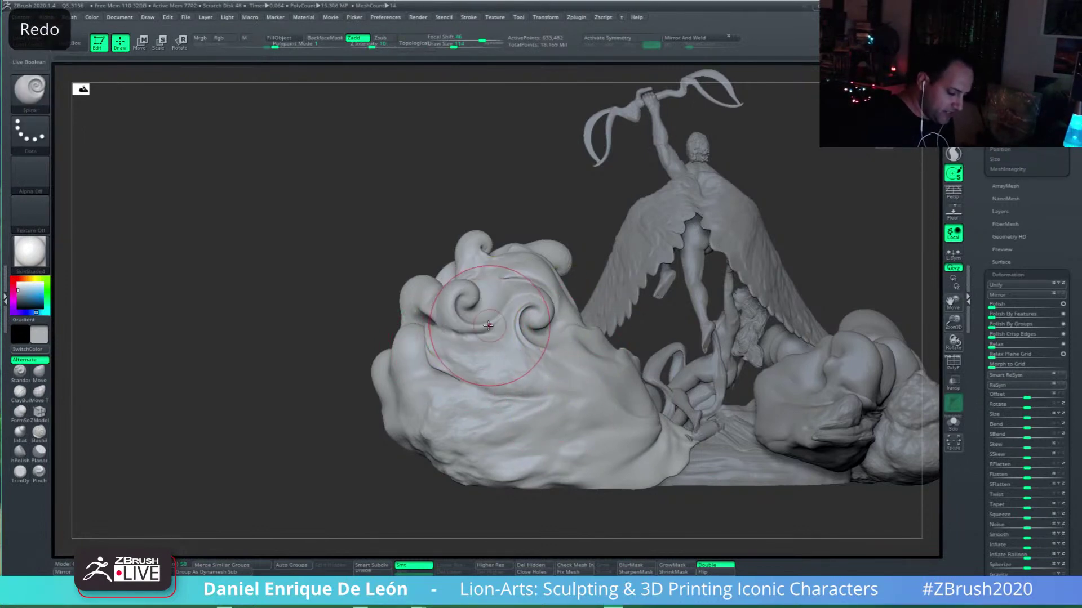
key("ctrl+shift+z")
key("ctrl+shift+z")
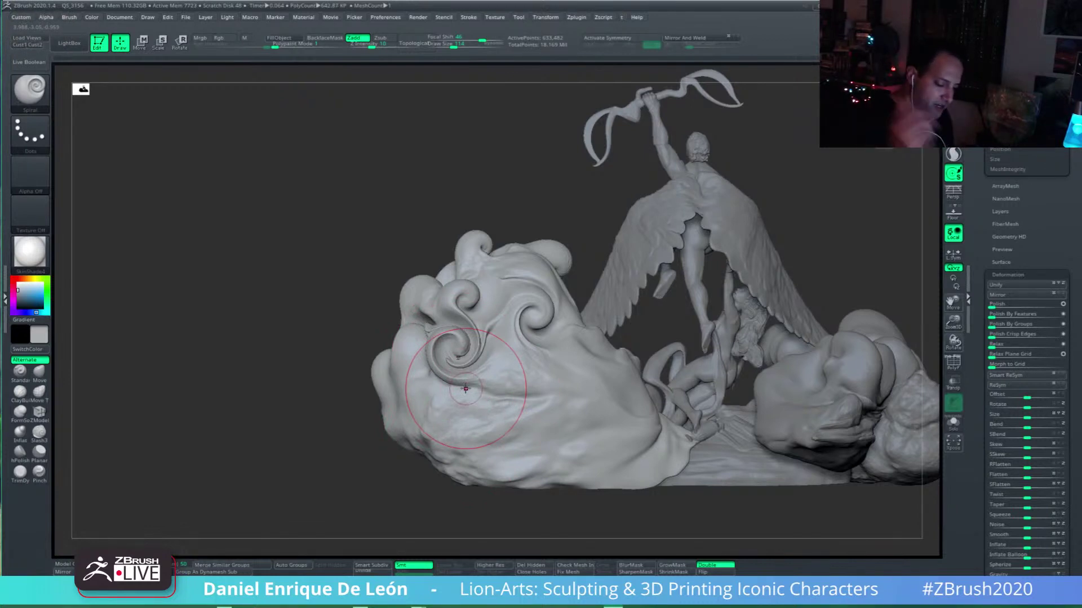
Step: Sculpt a series of spiral curls across the middle of the cloud's back, from the outer edge towards the winged figure
left_click_drag(441, 395, 434, 391)
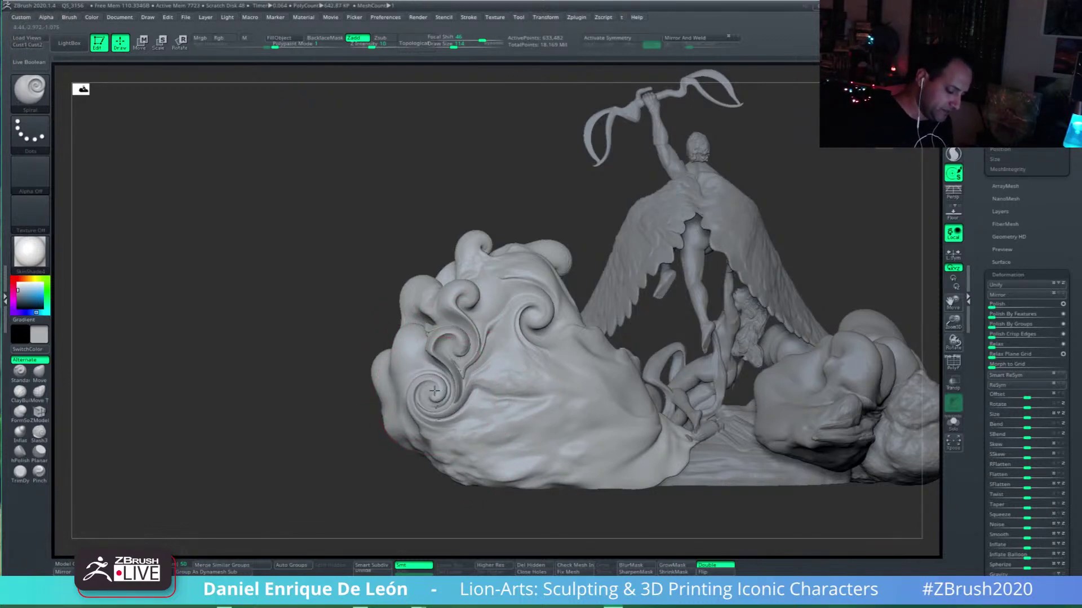
key("shift")
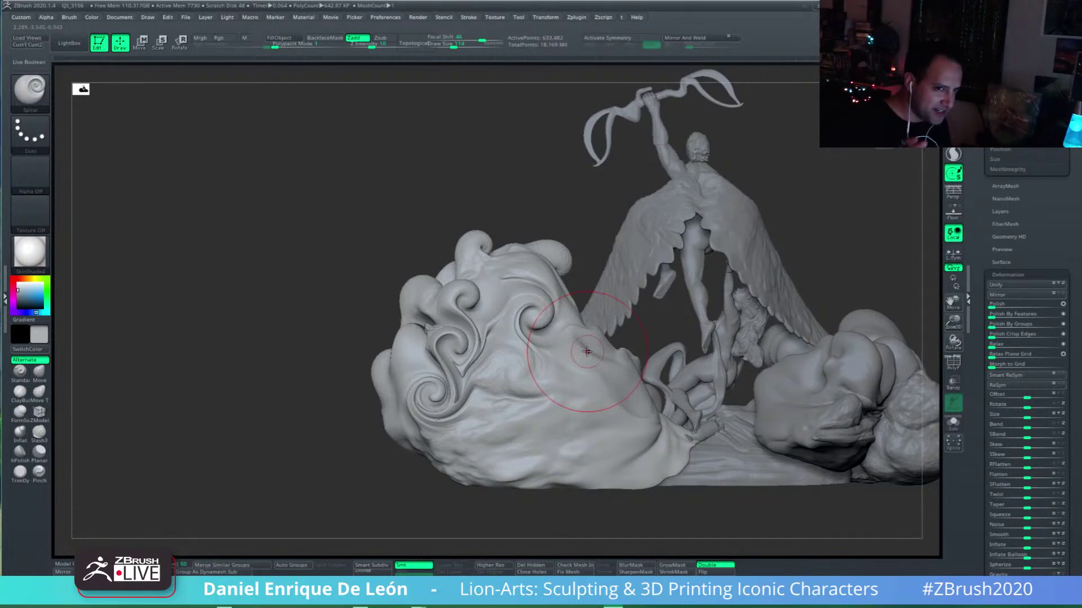
left_click_drag(514, 356, 515, 347)
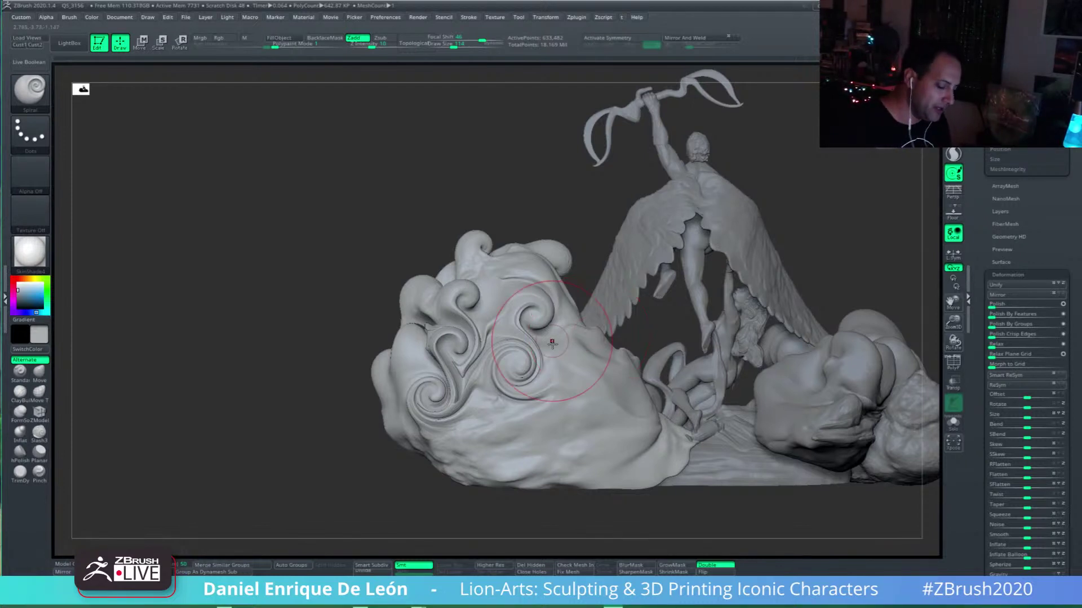
right_click_drag(600, 369, 588, 361)
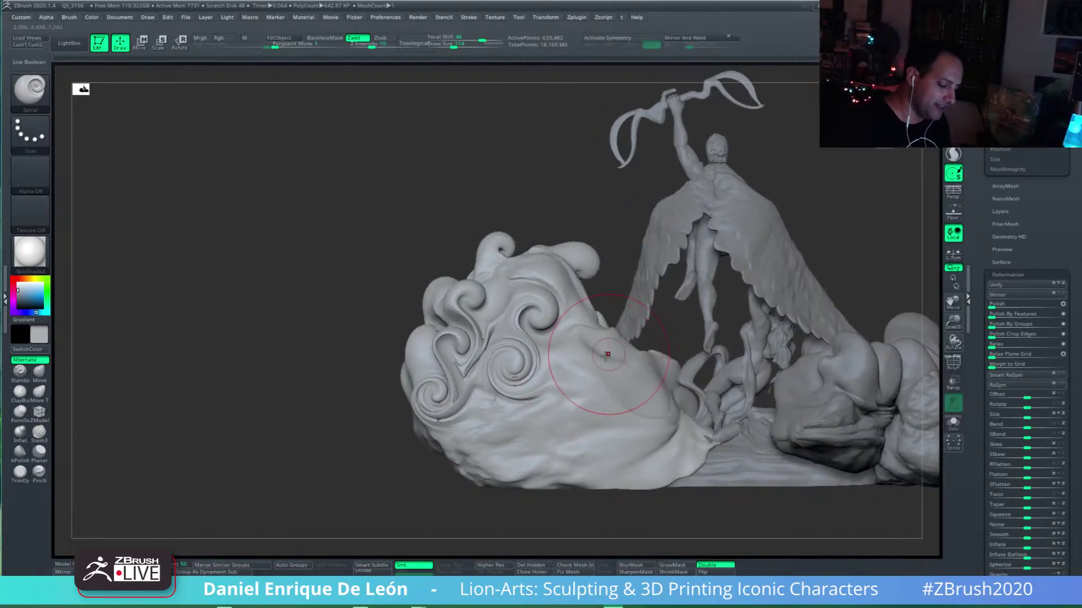
left_click_drag(587, 360, 584, 358)
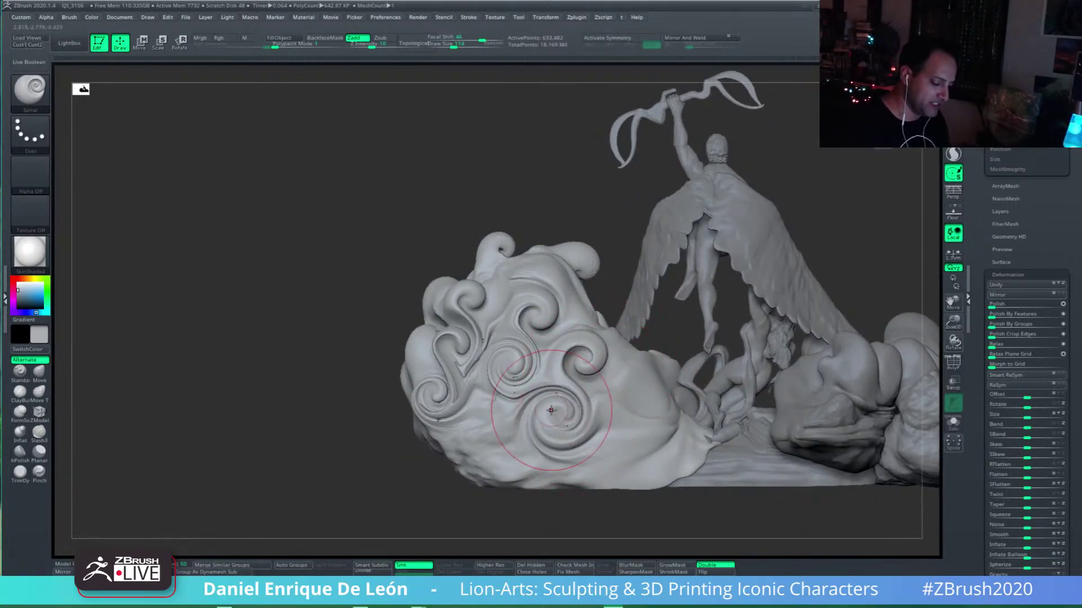
Step: Sculpt a large spiral curl at the lower outer corner of the cloud's back
right_click_drag(492, 430, 483, 439, "shift")
left_click_drag(483, 440, 490, 449)
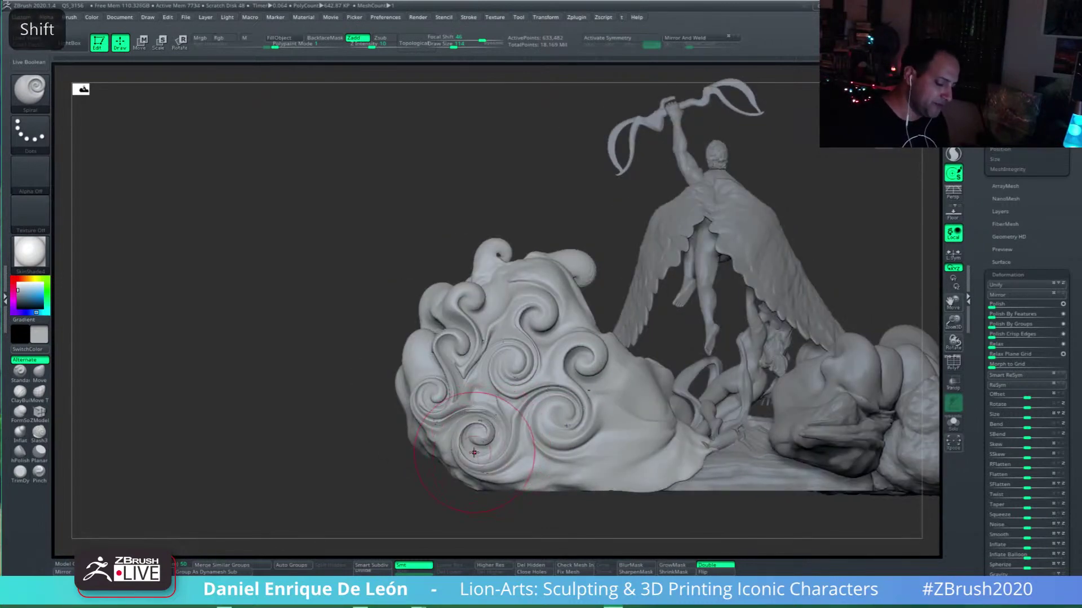
mouse_move(538, 428)
right_mouse_down()
mouse_move(596, 375)
mouse_move(540, 394)
mouse_move(563, 445)
mouse_move(541, 431)
right_mouse_up()
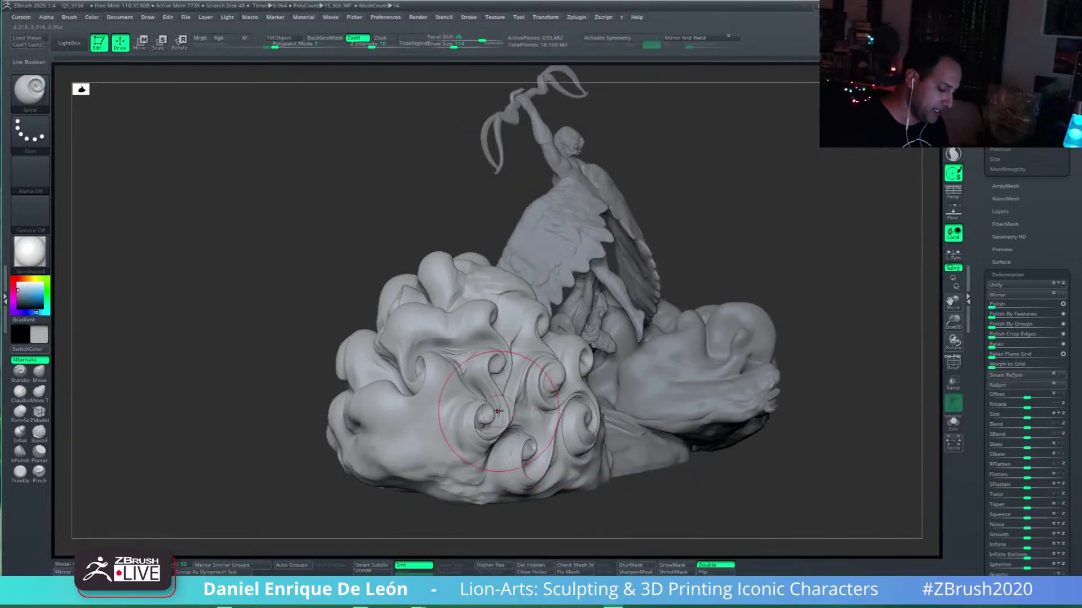
Step: Try a reversed spiral curl at the top of the cloud's back, smooth its centre, and undo the strokes
mouse_move(498, 411)
right_mouse_down()
mouse_move(591, 386)
mouse_move(529, 395)
right_mouse_up()
mouse_move(599, 385)
right_mouse_down()
mouse_move(618, 411)
mouse_move(565, 357)
right_mouse_up()
mouse_move(491, 271)
right_mouse_down("alt")
mouse_move(505, 321)
mouse_move(487, 310)
right_mouse_up("alt")
left_click_drag(487, 310, 497, 309, "alt")
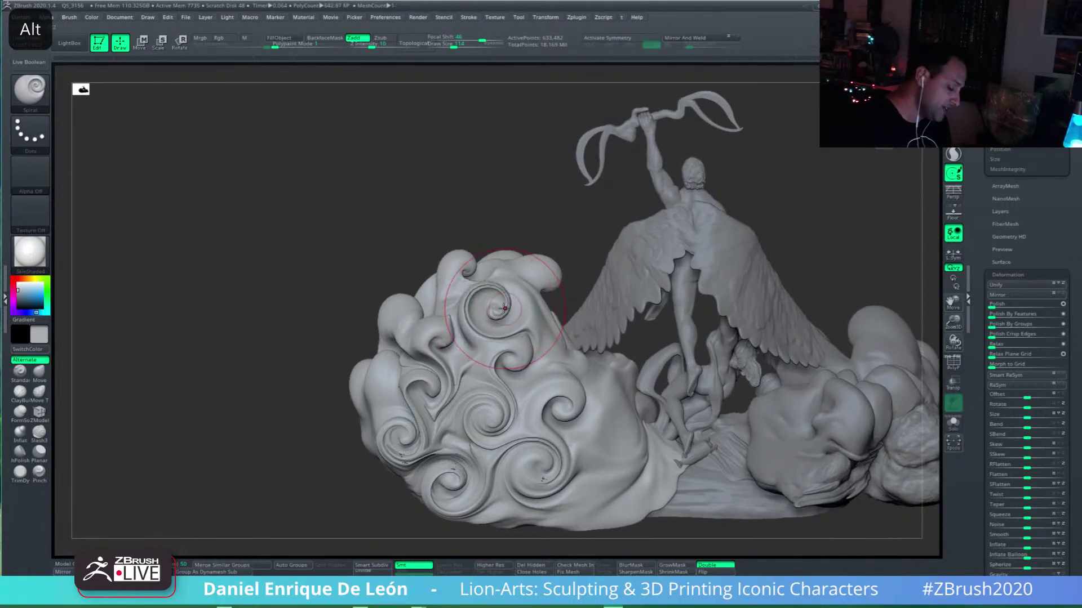
right_click_drag(497, 309, 530, 306)
left_click_drag(502, 305, 501, 307, "shift")
right_click_drag(507, 308, 529, 321)
key("ctrl+z")
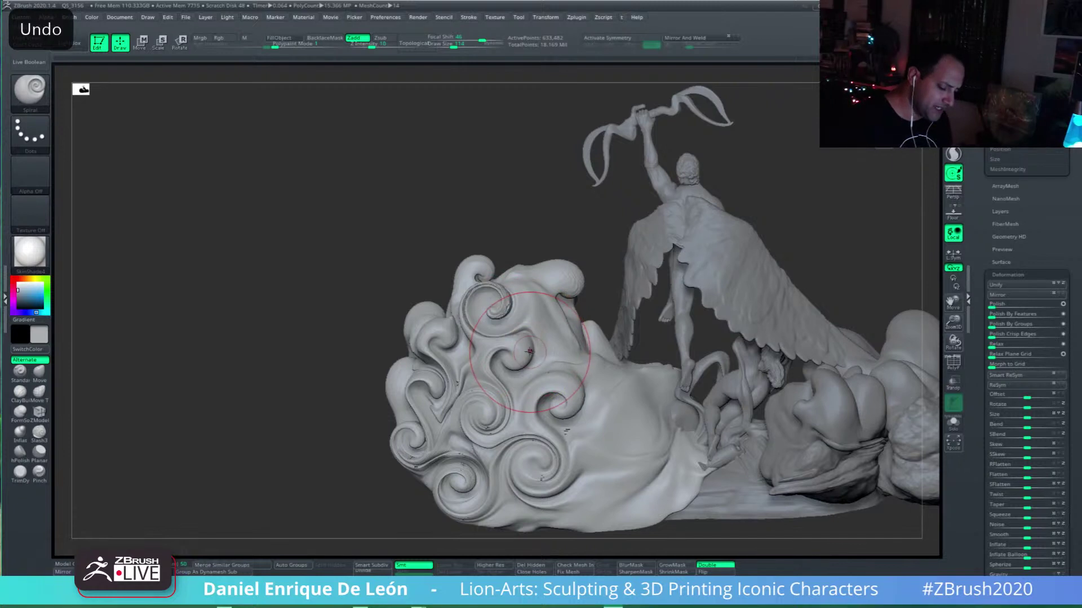
key("ctrl+z")
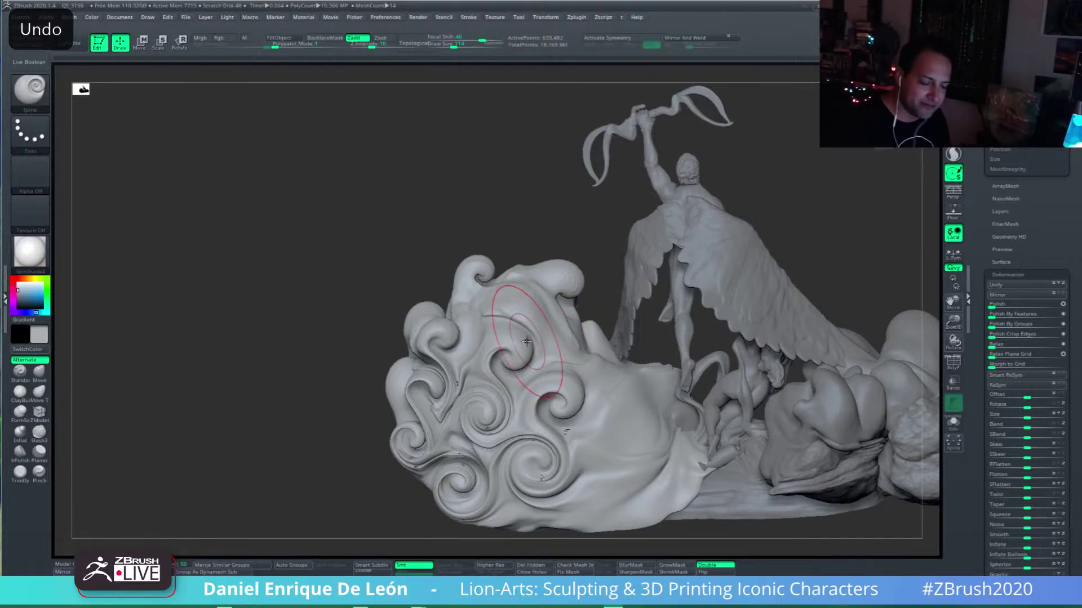
Step: Sculpt a new spiral curl at the top of the cloud's back and check it from several angles
right_click_drag(526, 342, 482, 307)
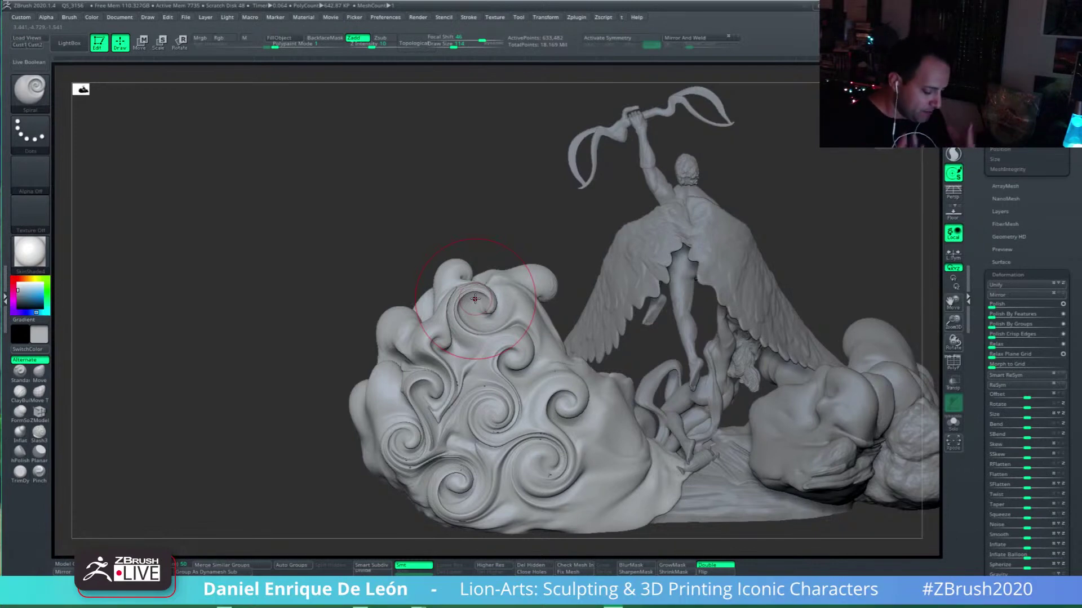
right_click_drag(474, 298, 405, 377)
key("shift")
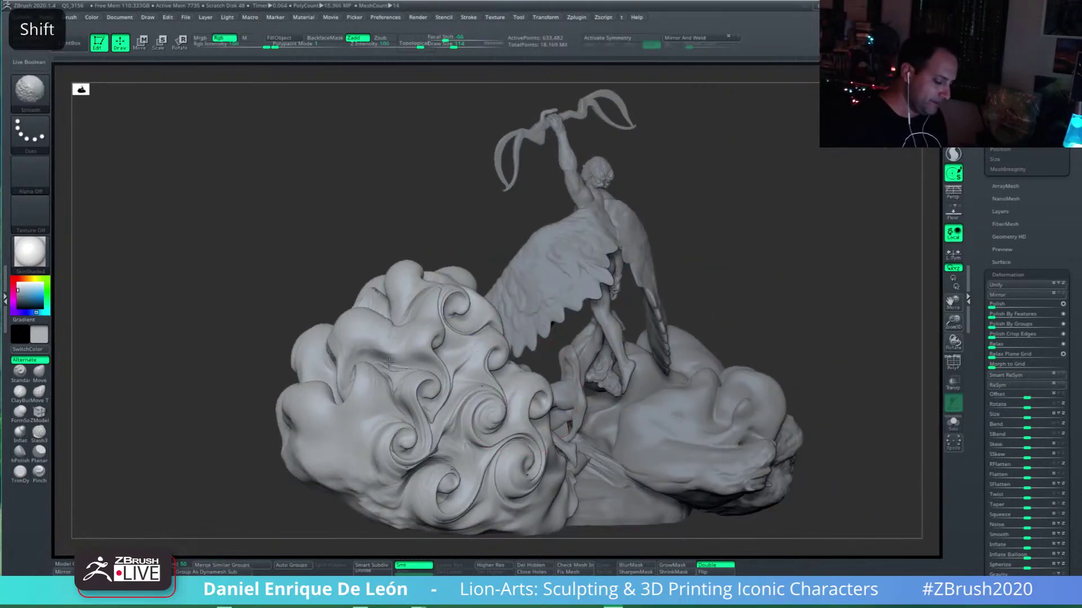
mouse_move(514, 379)
right_mouse_down("alt")
mouse_move(544, 380)
mouse_move(513, 337)
right_mouse_up("alt")
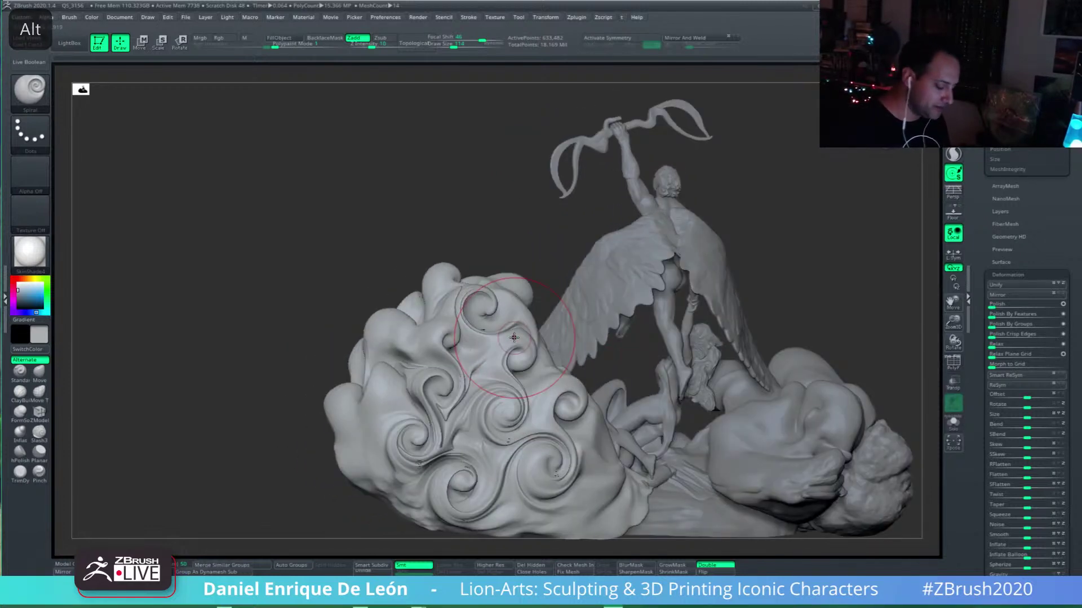
right_click_drag(555, 397, 510, 352)
Step: Sculpt a spiral curl on the lower slope of the cloud's back nearest the winged figure
right_click_drag(611, 459, 587, 424)
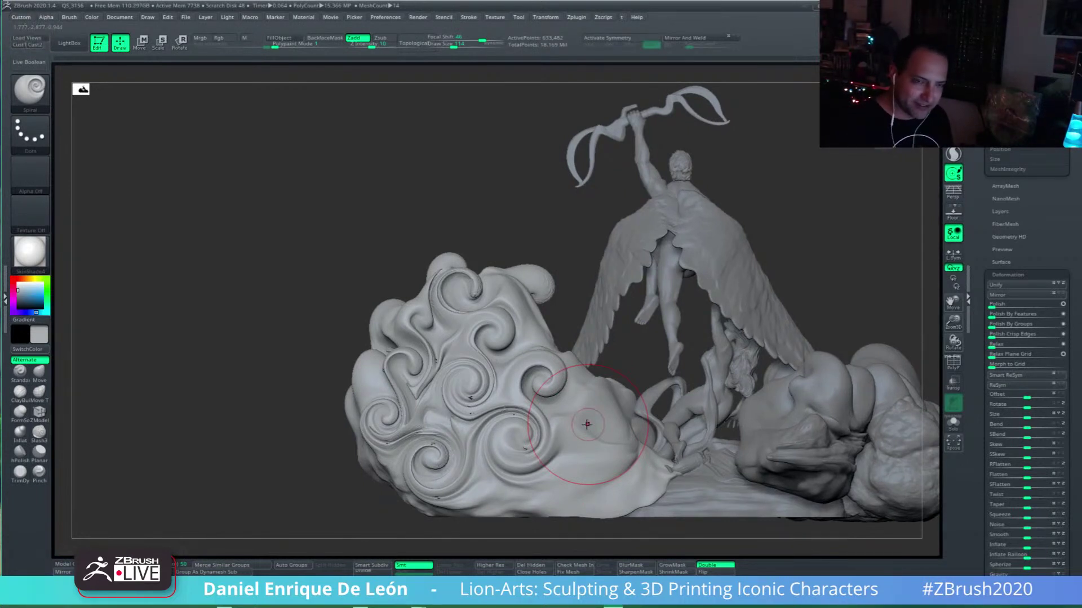
right_click_drag(587, 424, 583, 360)
right_click_drag(569, 420, 565, 432)
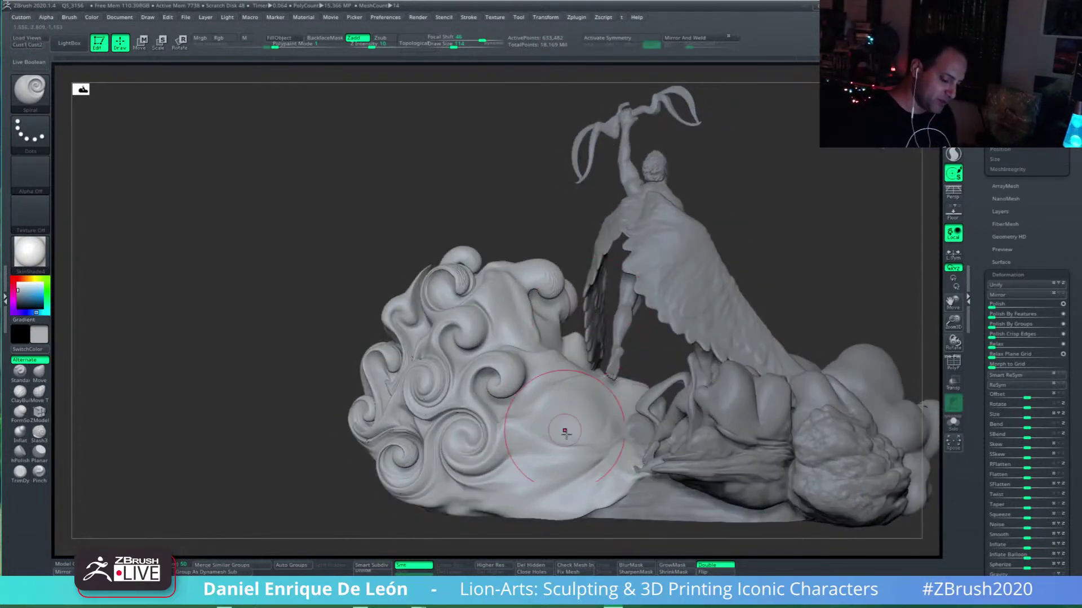
left_click_drag(557, 423, 539, 418)
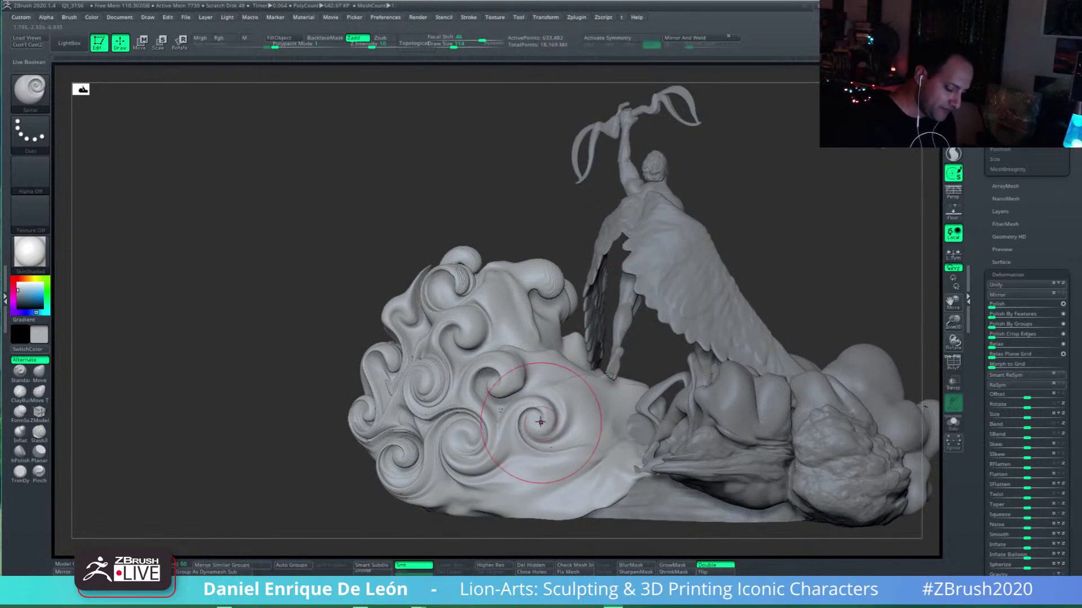
mouse_move(596, 405)
right_mouse_down()
mouse_move(607, 407)
mouse_move(604, 369)
mouse_move(604, 425)
mouse_move(579, 381)
right_mouse_up()
right_click_drag(879, 281, 887, 309, "alt")
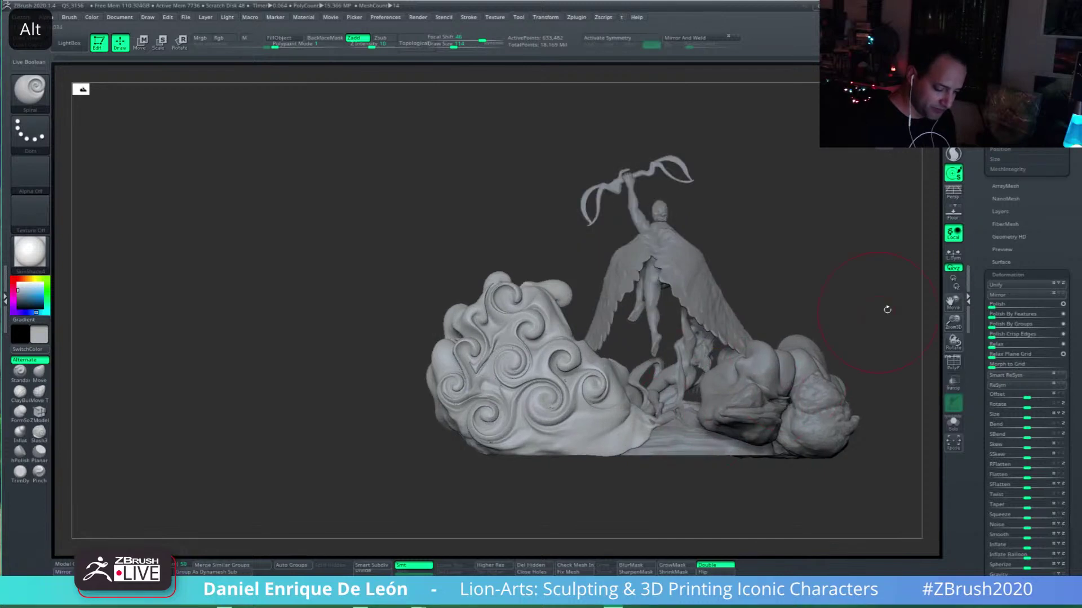
Step: Undo the latest curls at the top, on the inner slope and along the lower part of the cloud's back
key("ctrl+z")
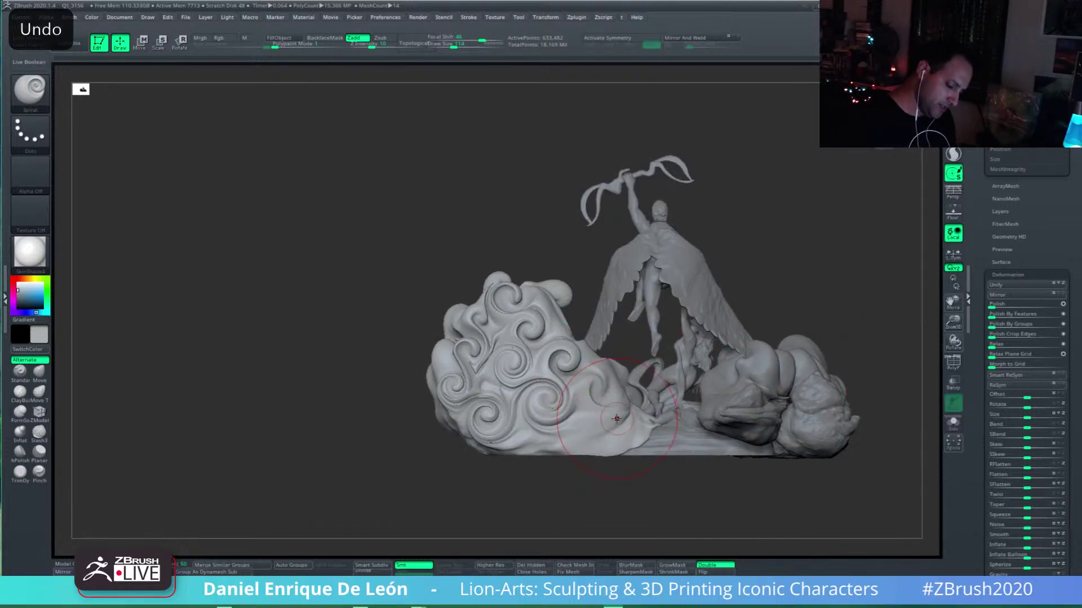
key("ctrl+z")
key("ctrl+z")
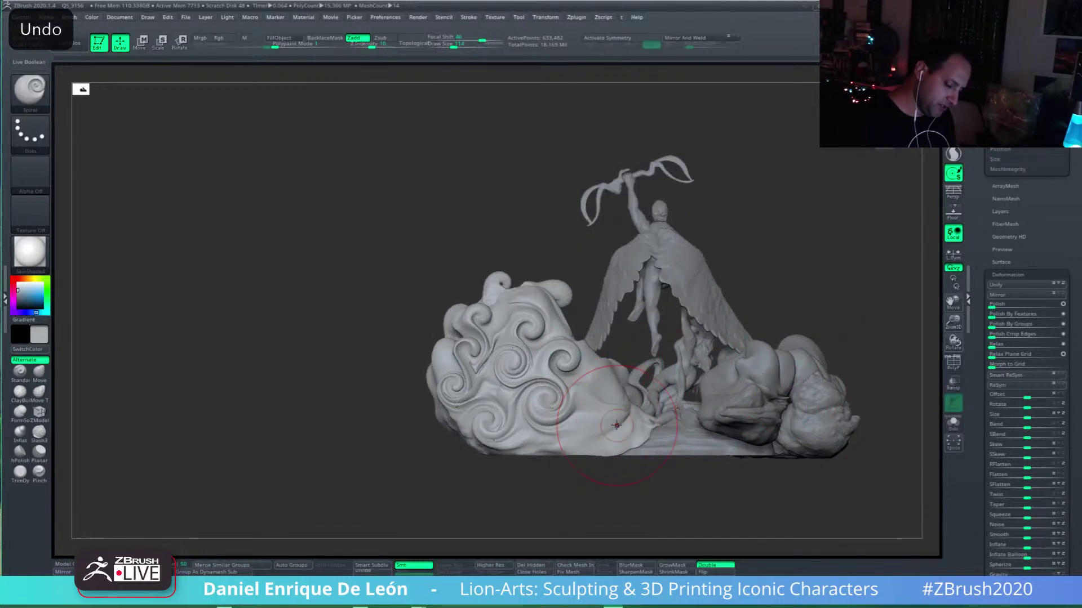
key("ctrl+z")
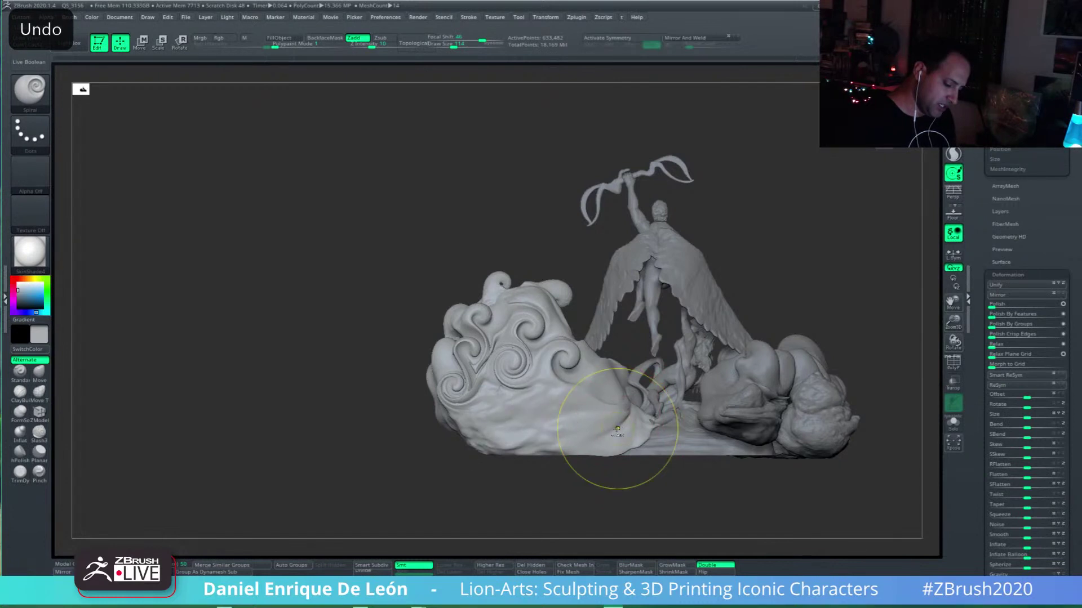
Step: Undo the remaining spiral curls across the middle and outer end of the cloud's back
key("ctrl+z")
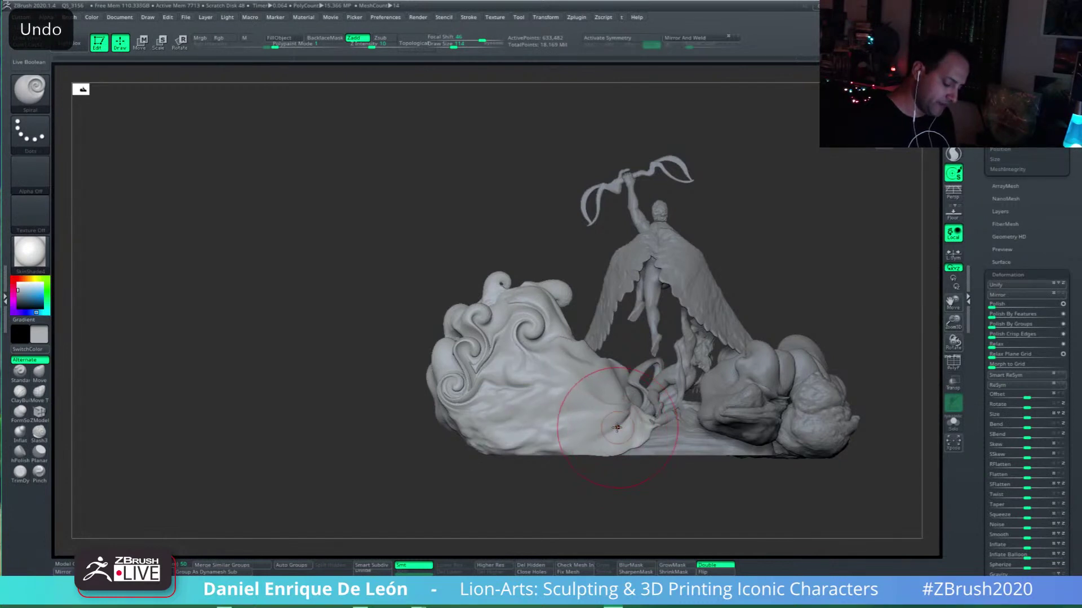
key("ctrl+z")
key("ctrl+z")
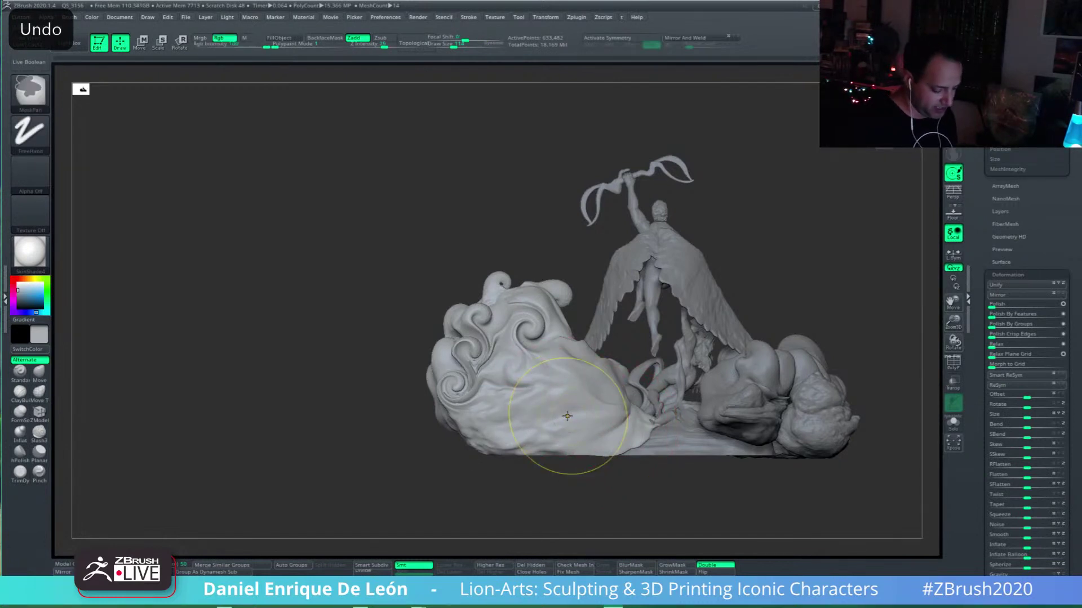
key("ctrl+z")
key("ctrl+z")
key("ctrl+z")
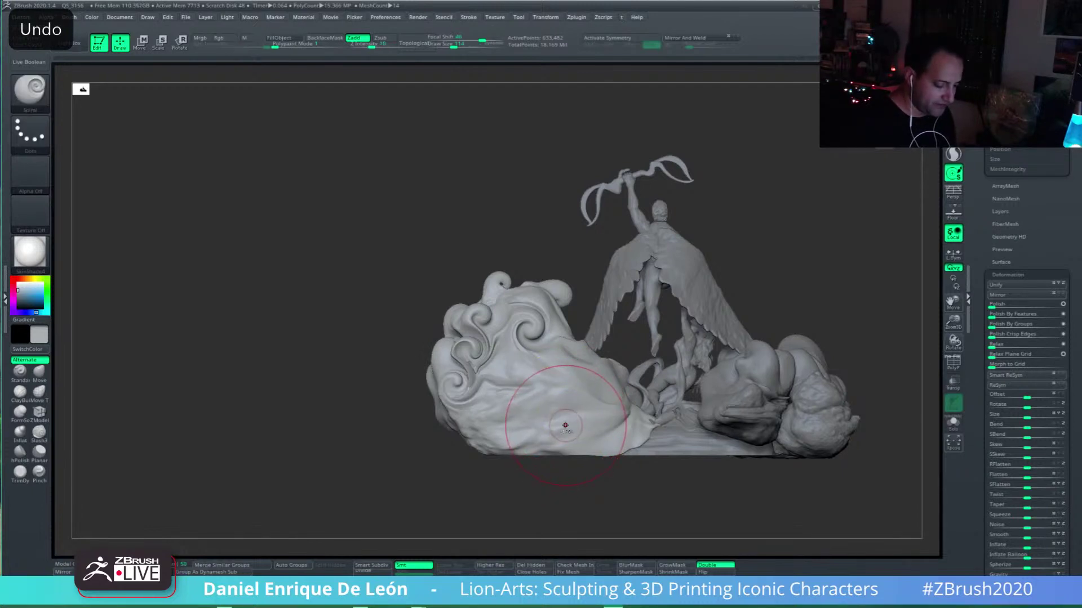
Step: Sculpt one spiral curl in the middle of the cloud's back and another at its lower outer end
right_click_drag(565, 411, 560, 399)
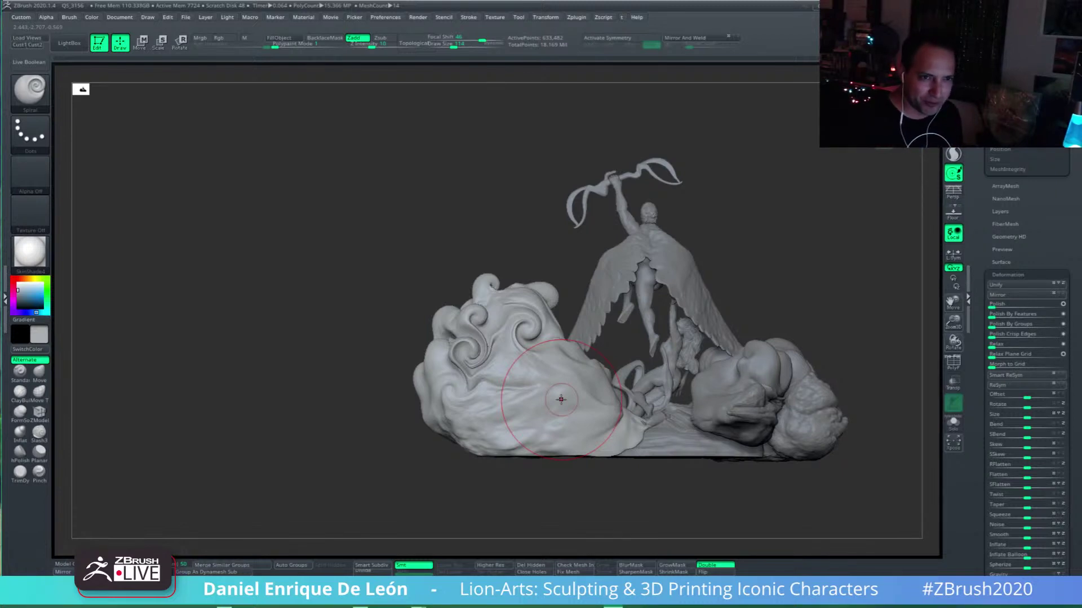
right_click_drag(560, 399, 536, 353, "alt")
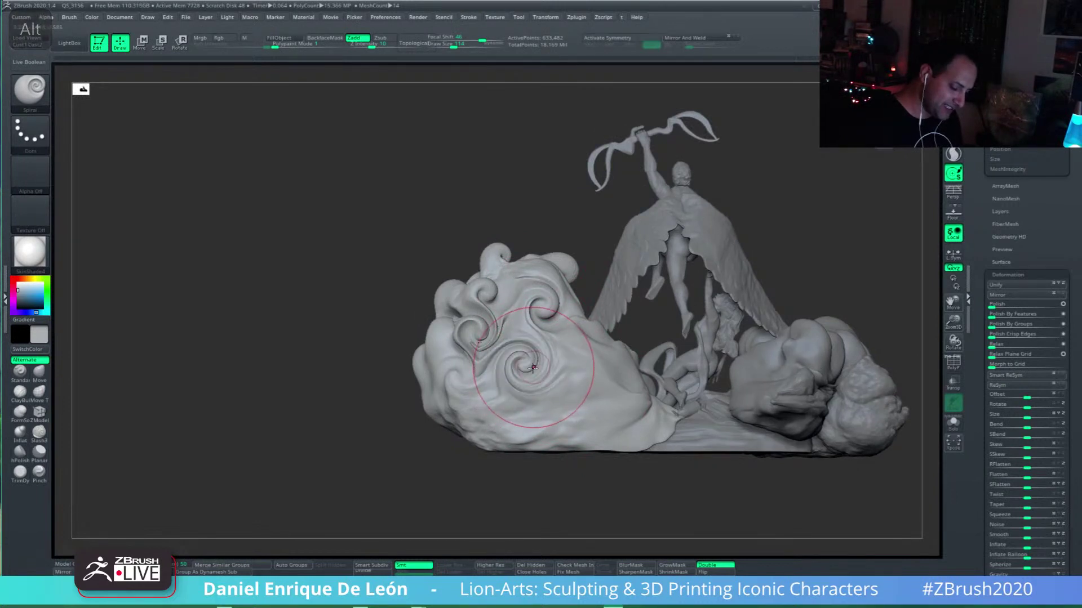
mouse_move(457, 385)
left_mouse_down()
mouse_move(448, 403)
mouse_move(459, 417)
left_mouse_up()
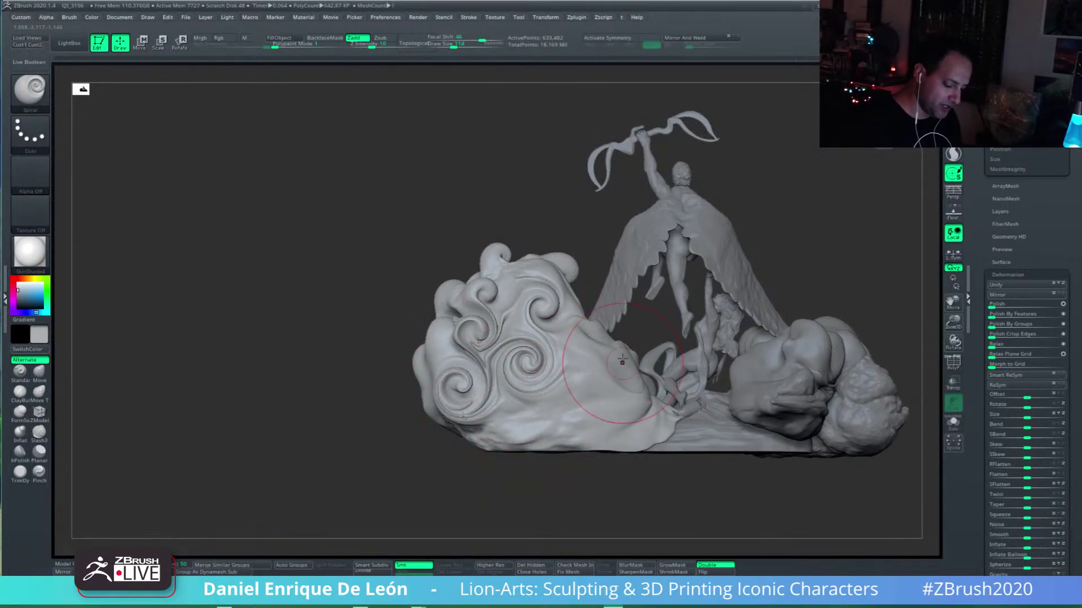
mouse_move(560, 399)
right_mouse_down("alt")
mouse_move(563, 410)
mouse_move(588, 327)
right_mouse_up("alt")
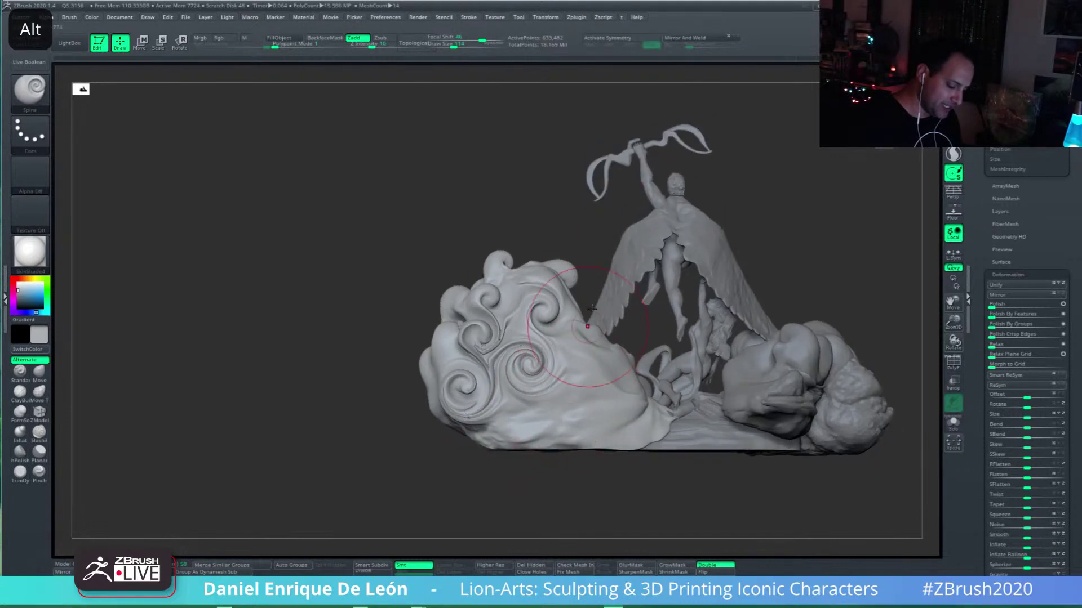
Step: Try a slightly larger spiral curl beside the middle one, and undo it together with the middle and outer curls
left_click_drag(457, 44, 459, 44)
left_click_drag(560, 386, 563, 394)
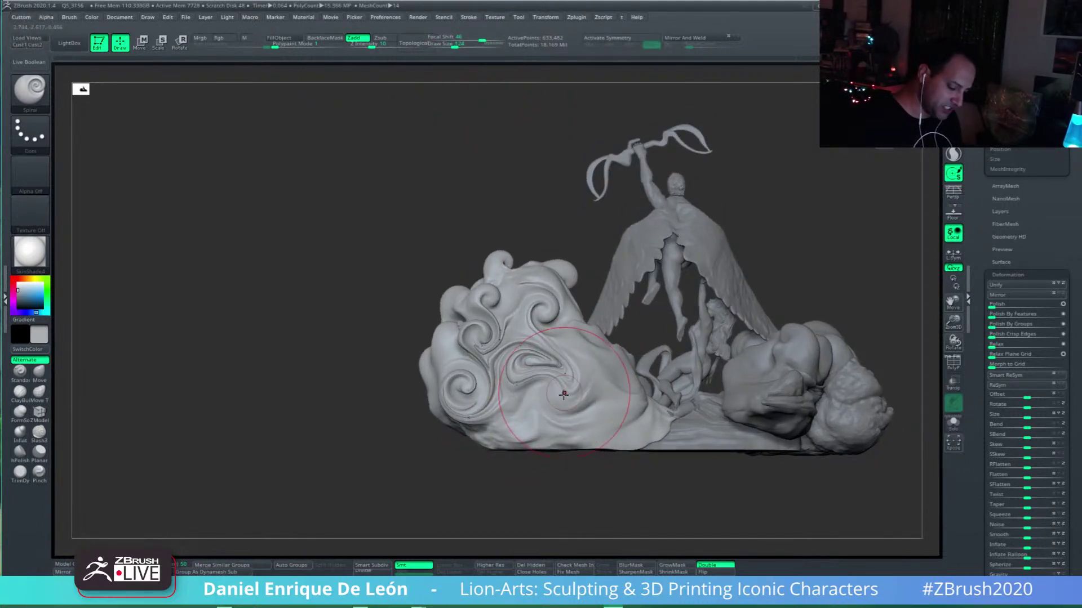
key("ctrl+z")
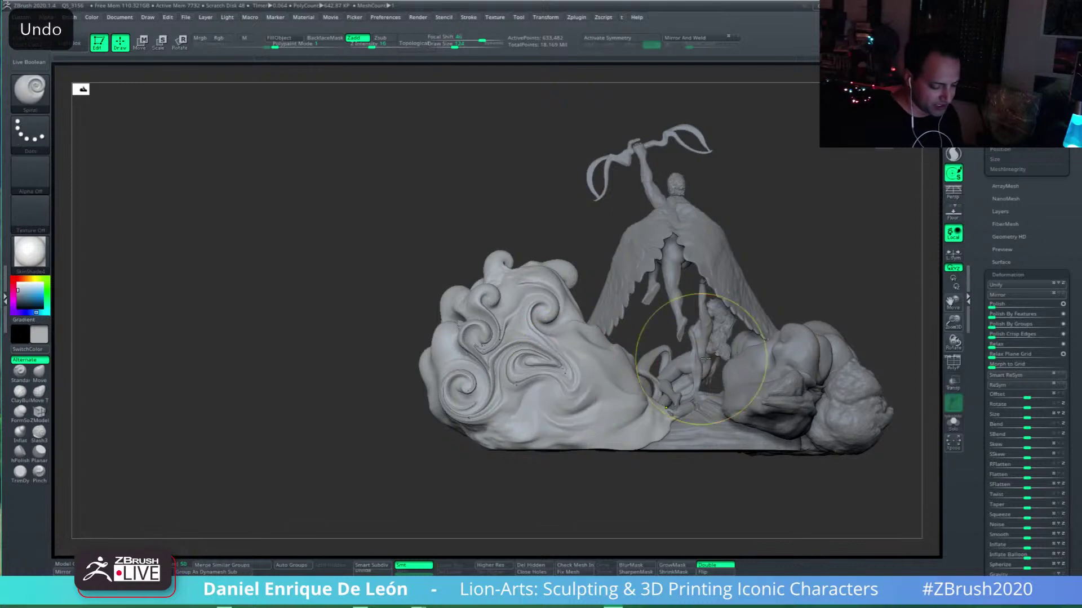
key("ctrl+z")
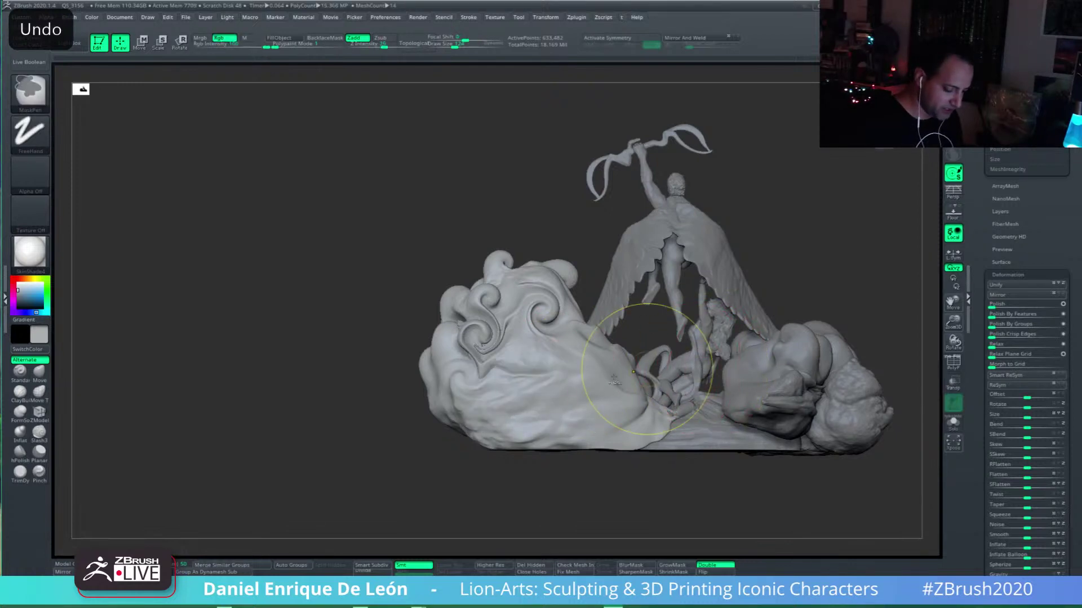
Step: Sculpt a larger spiral curl in the middle of the cloud's back with the bigger Spiral brush
left_click_drag(530, 374, 528, 370)
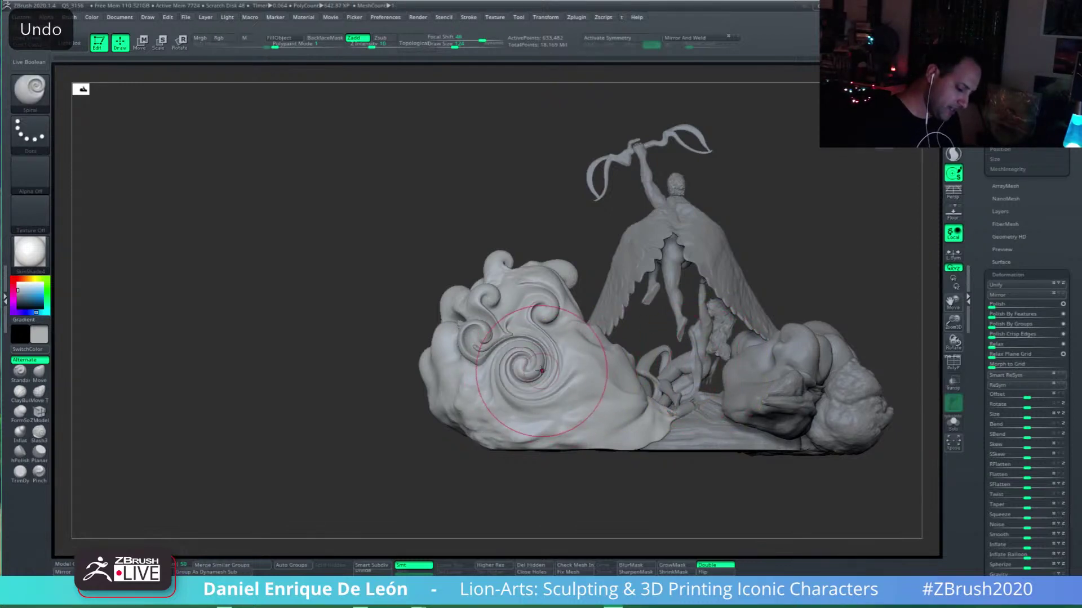
right_click_drag(558, 401, 614, 383)
mouse_move(454, 394)
right_mouse_down()
mouse_move(583, 382)
mouse_move(537, 383)
mouse_move(549, 377)
right_mouse_up()
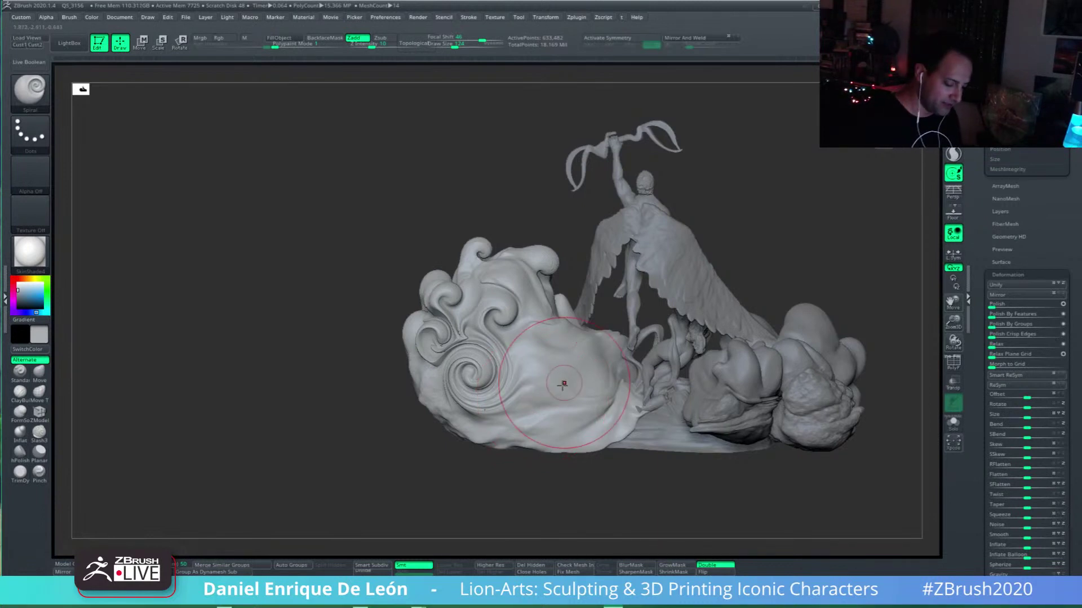
Step: Sculpt a rounded spiral curl beside the middle one, on the side facing the winged figure, and check it from several angles
mouse_move(564, 383)
right_mouse_down()
mouse_move(589, 377)
mouse_move(551, 375)
mouse_move(556, 387)
right_mouse_up()
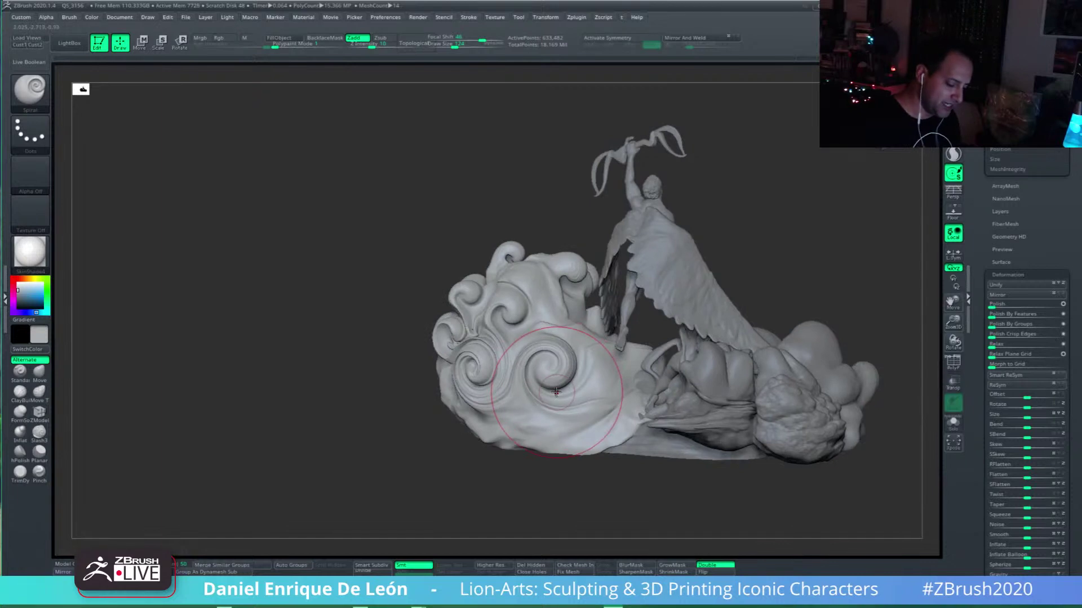
right_click_drag(600, 333, 593, 370)
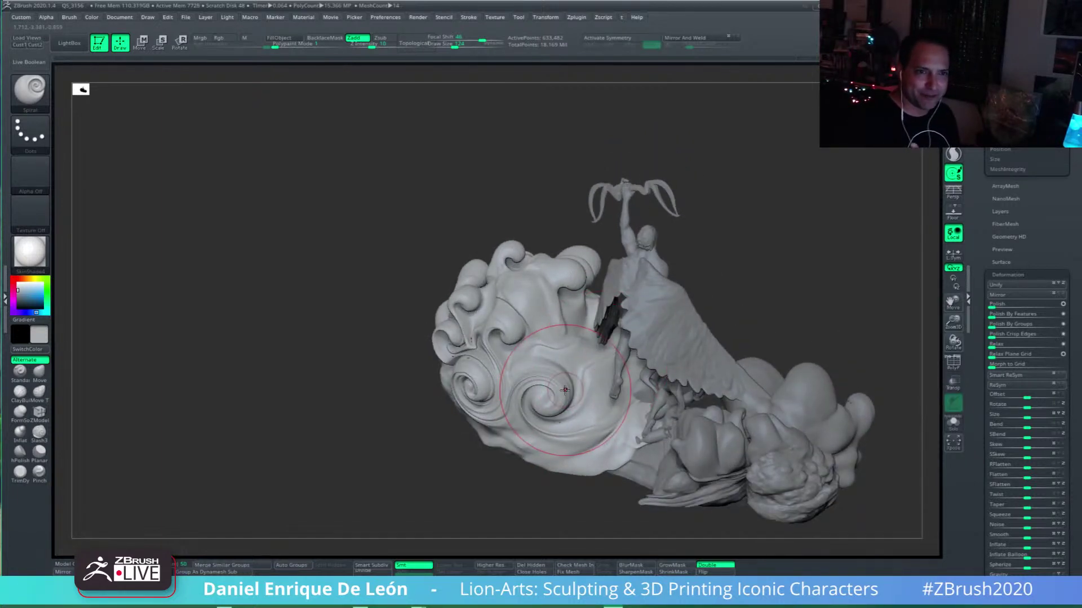
right_click_drag(564, 390, 566, 355, "shift")
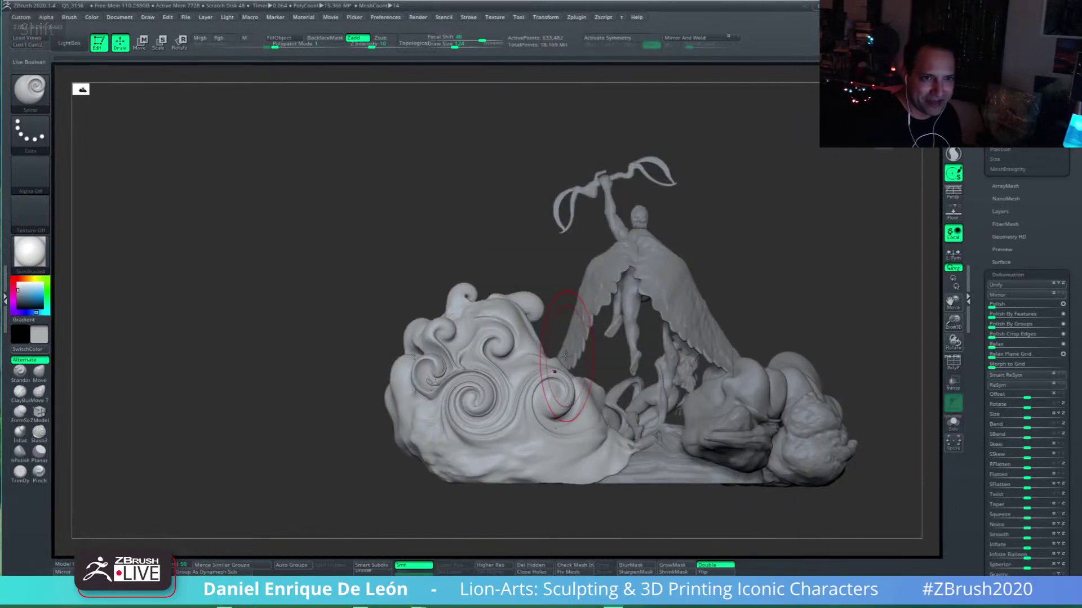
Step: Sculpt a spiral curl at the lower outer end of the cloud's back
mouse_move(490, 422)
right_mouse_down("alt")
mouse_move(527, 376)
mouse_move(445, 394)
mouse_move(455, 383)
right_mouse_up("alt")
left_click_drag(455, 383, 500, 384)
mouse_move(500, 383)
right_mouse_down()
mouse_move(597, 397)
mouse_move(585, 360)
mouse_move(591, 402)
mouse_move(601, 362)
mouse_move(532, 424)
right_mouse_up()
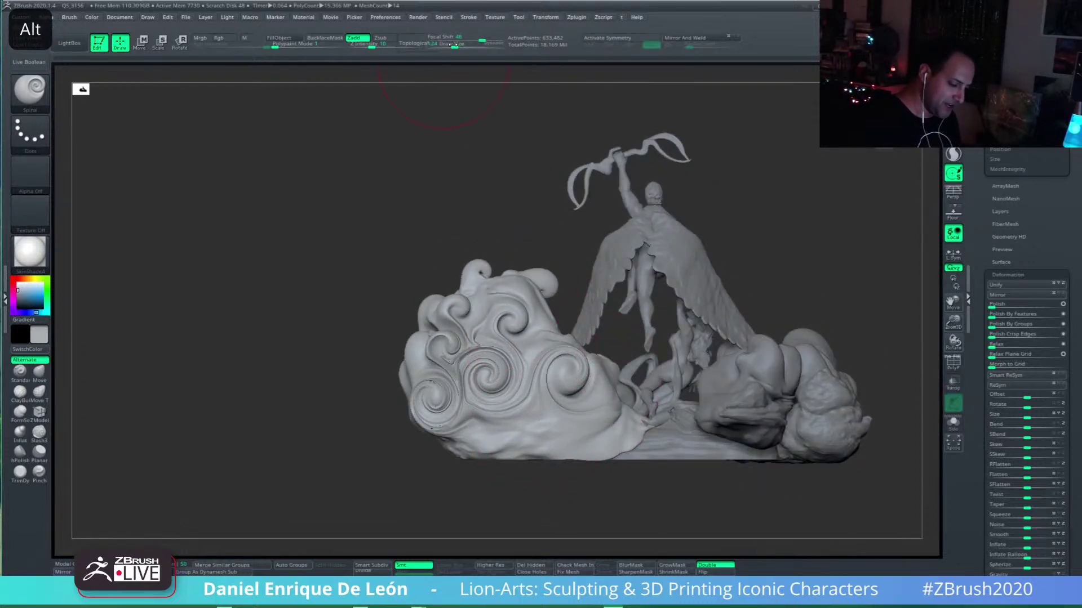
Step: Try a smaller spiral curl low between the two large curls on the cloud's back, check it from several angles, and undo it
left_click_drag(453, 44, 451, 43)
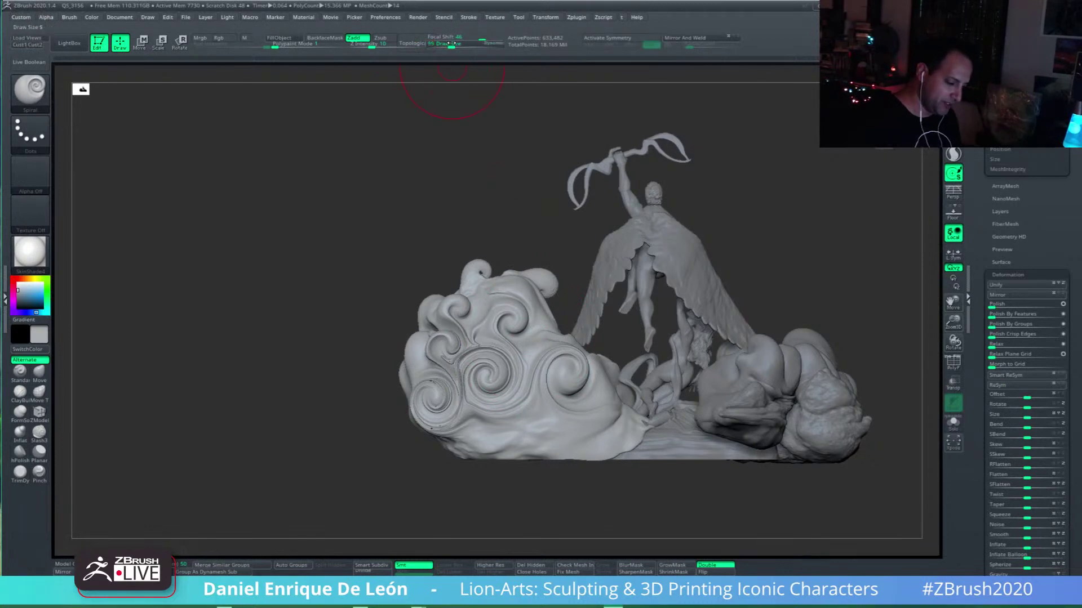
mouse_move(539, 425)
left_mouse_down()
mouse_move(537, 417)
mouse_move(570, 427)
left_mouse_up()
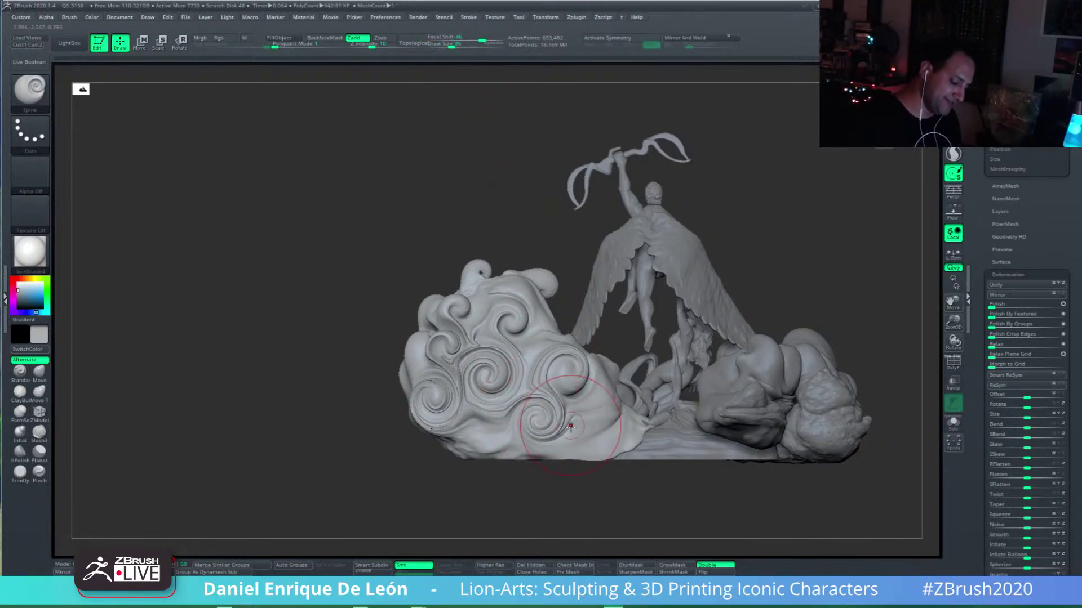
right_click_drag(570, 427, 562, 363)
right_click_drag(589, 423, 597, 410)
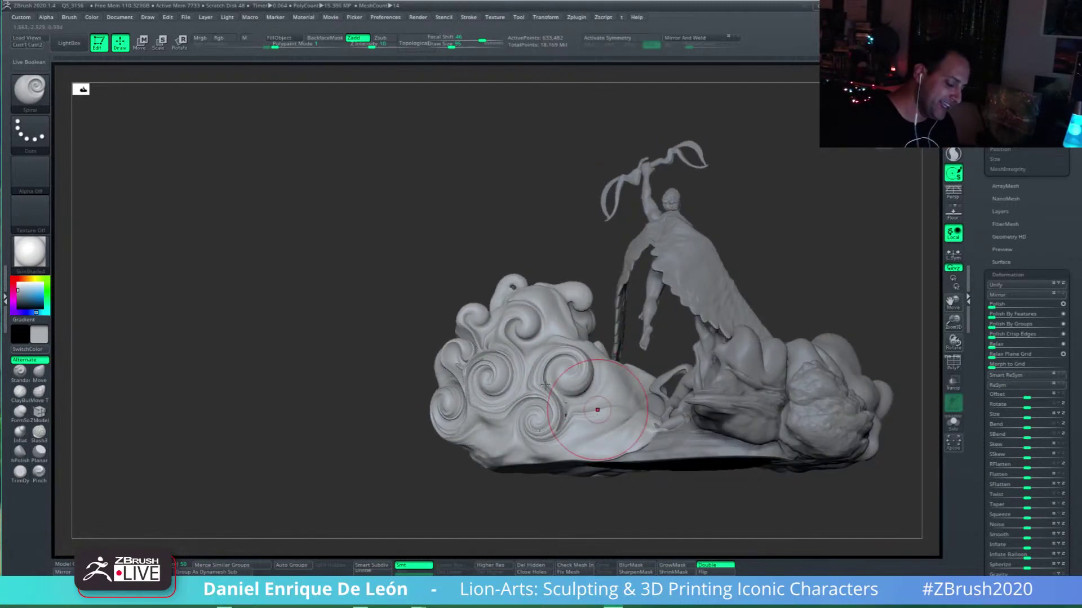
right_click_drag(597, 409, 596, 294)
key("ctrl+z")
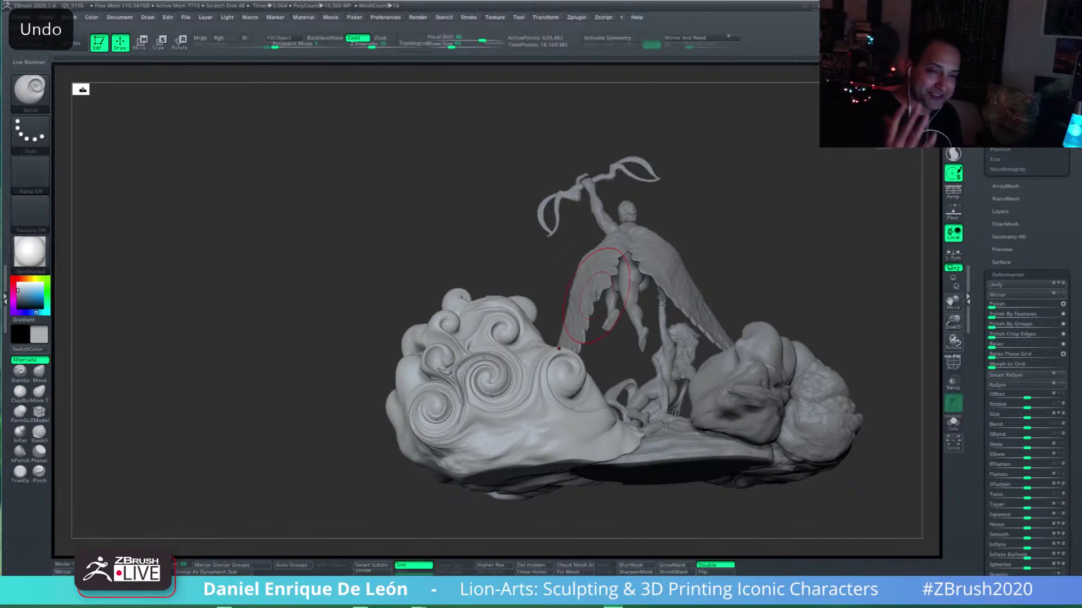
Step: Try a small spiral curl on the cloud's inner slope nearest the rocks and undo it
mouse_move(557, 395)
right_mouse_down()
mouse_move(590, 425)
mouse_move(645, 422)
right_mouse_up()
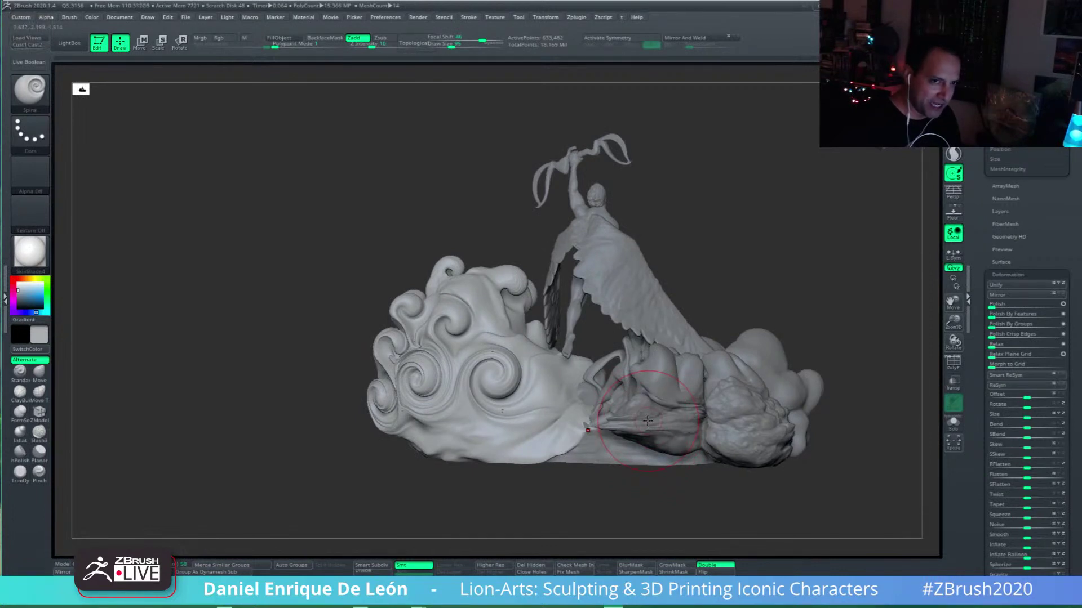
right_click_drag(648, 420, 560, 404)
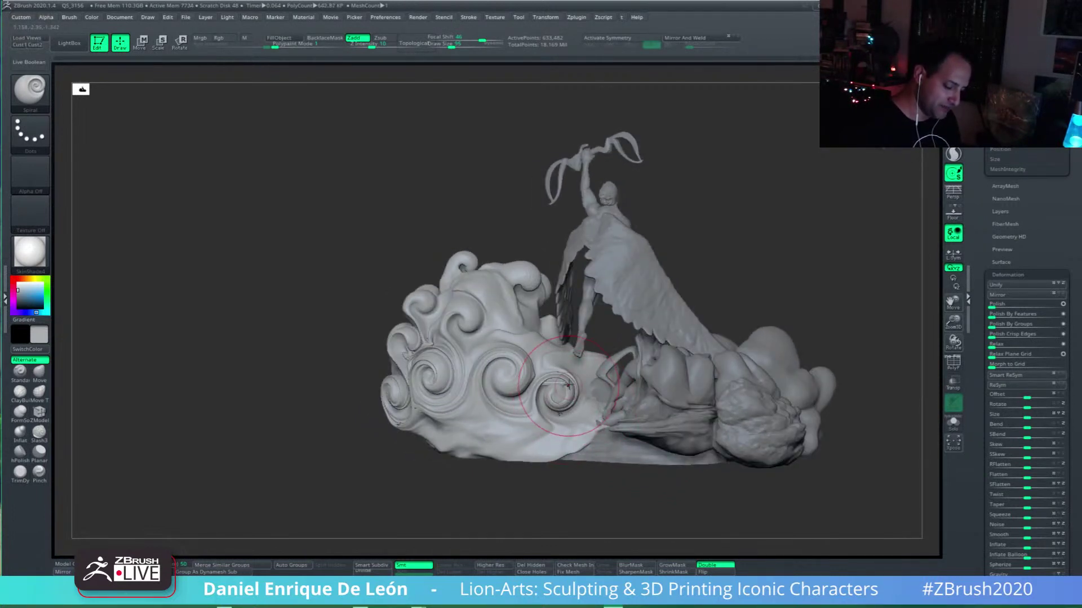
key("ctrl+z")
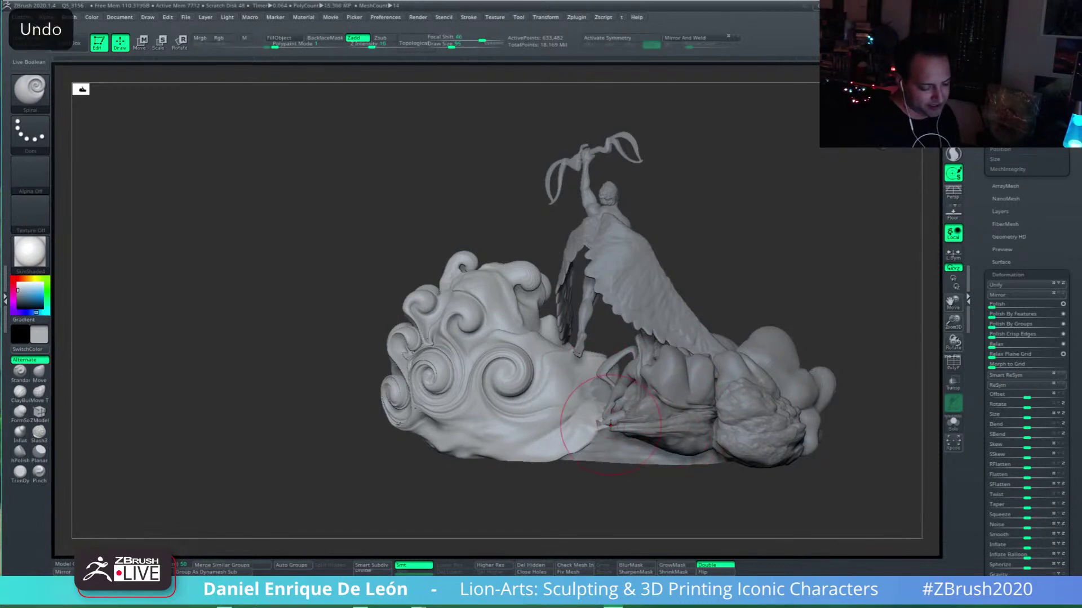
Step: Reposition the upper and middle curls on the front of the curly cloud with an enlarged Move brush
mouse_move(673, 386)
right_mouse_down()
mouse_move(631, 421)
mouse_move(587, 405)
mouse_move(612, 414)
mouse_move(594, 419)
mouse_move(618, 384)
right_mouse_up()
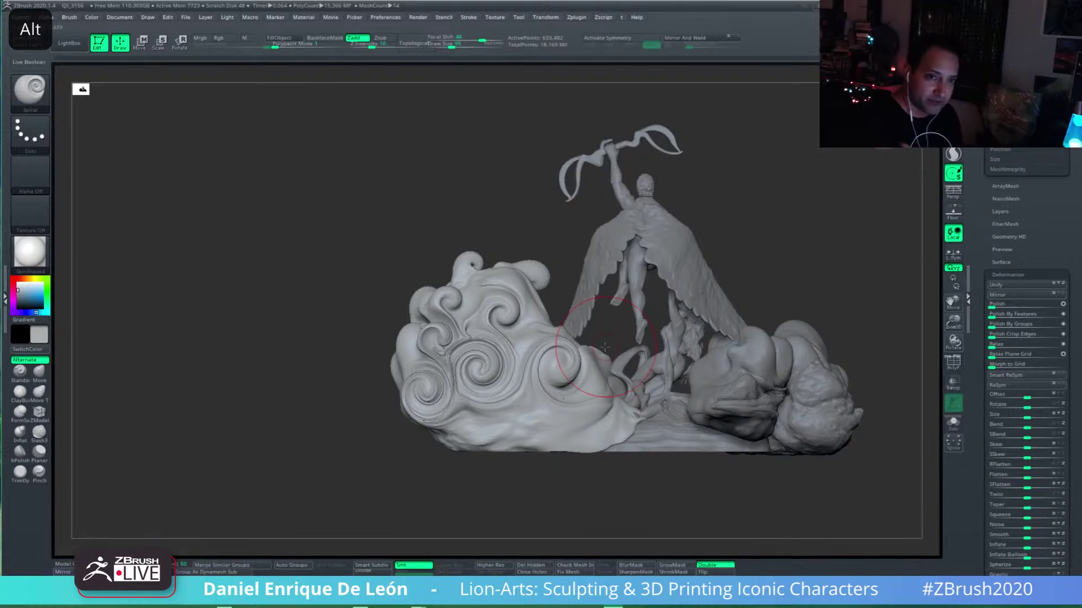
mouse_move(605, 347)
right_mouse_down()
mouse_move(652, 384)
mouse_move(719, 362)
right_mouse_up()
mouse_move(719, 362)
right_mouse_down("alt")
mouse_move(610, 329)
mouse_move(600, 384)
mouse_move(727, 420)
right_mouse_up("alt")
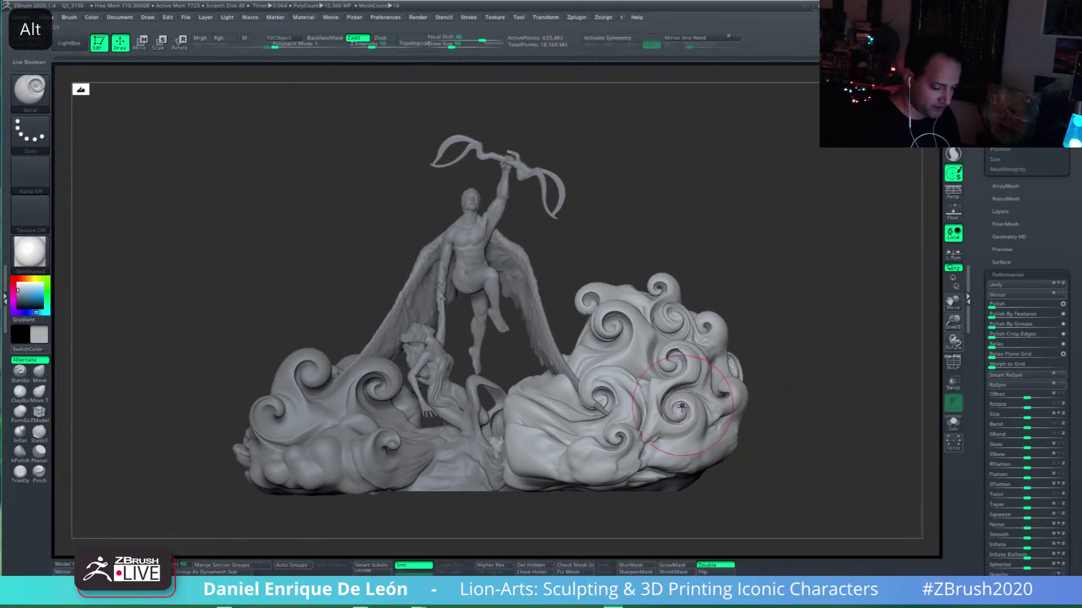
mouse_move(682, 405)
right_mouse_down()
mouse_move(634, 392)
mouse_move(635, 345)
right_mouse_up()
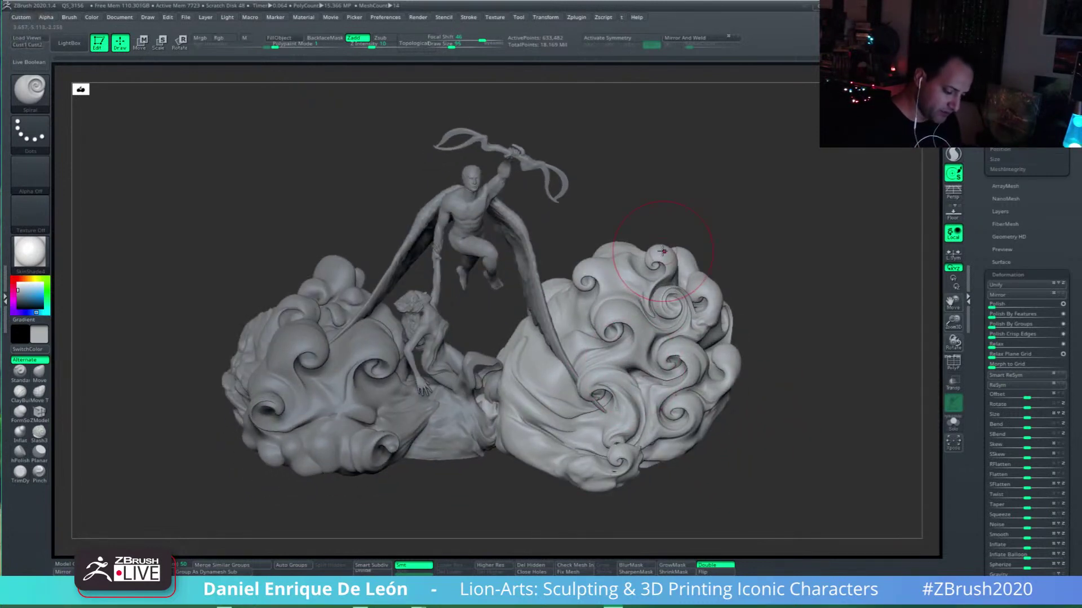
right_click_drag(664, 252, 139, 336, "shift")
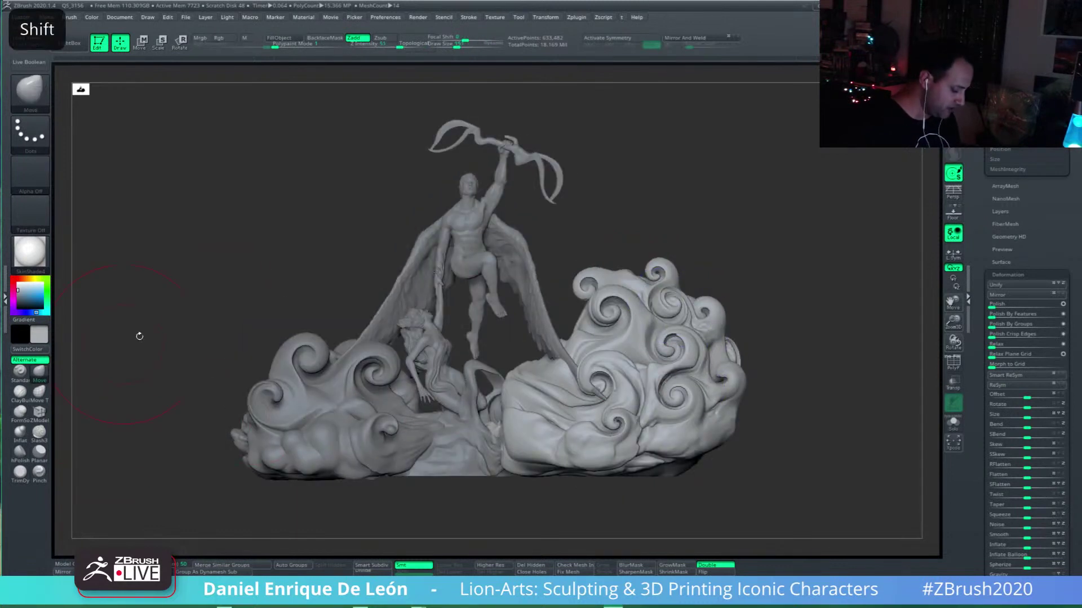
left_click_drag(453, 44, 461, 44)
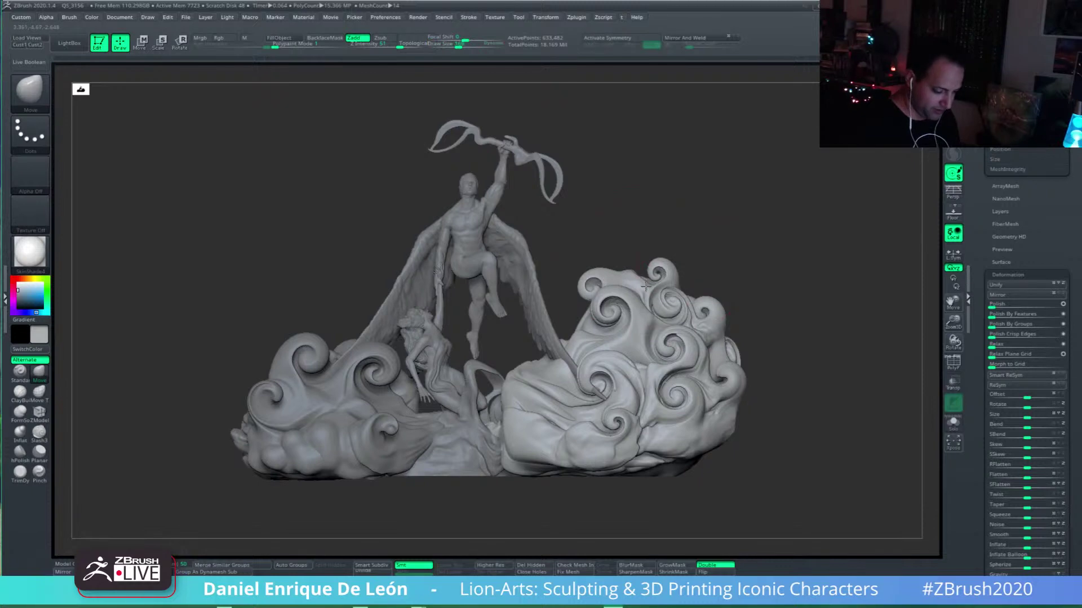
left_click_drag(646, 287, 639, 291)
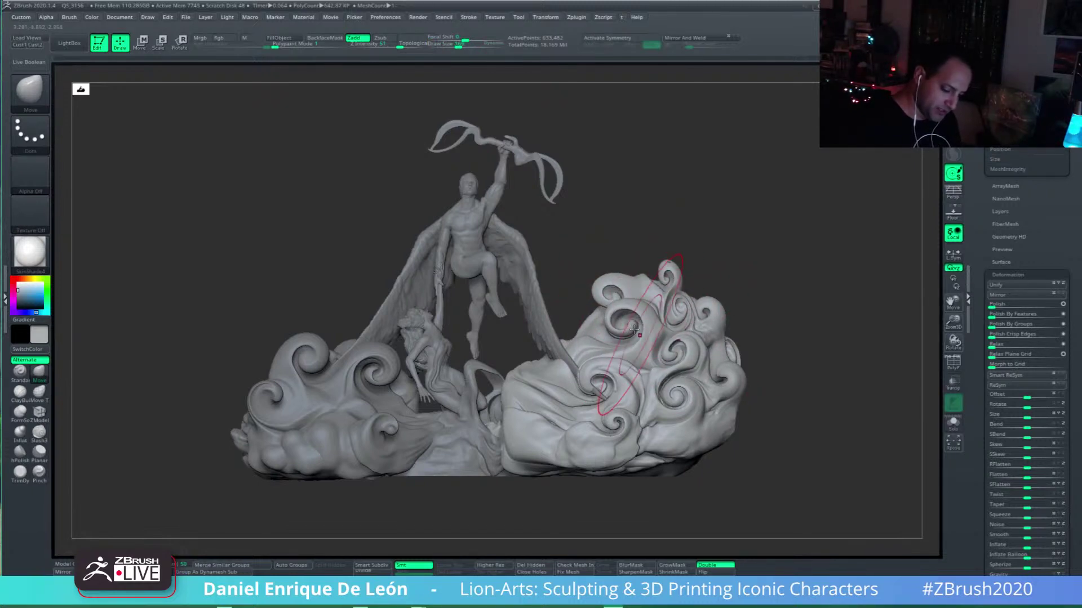
left_click_drag(671, 361, 678, 367)
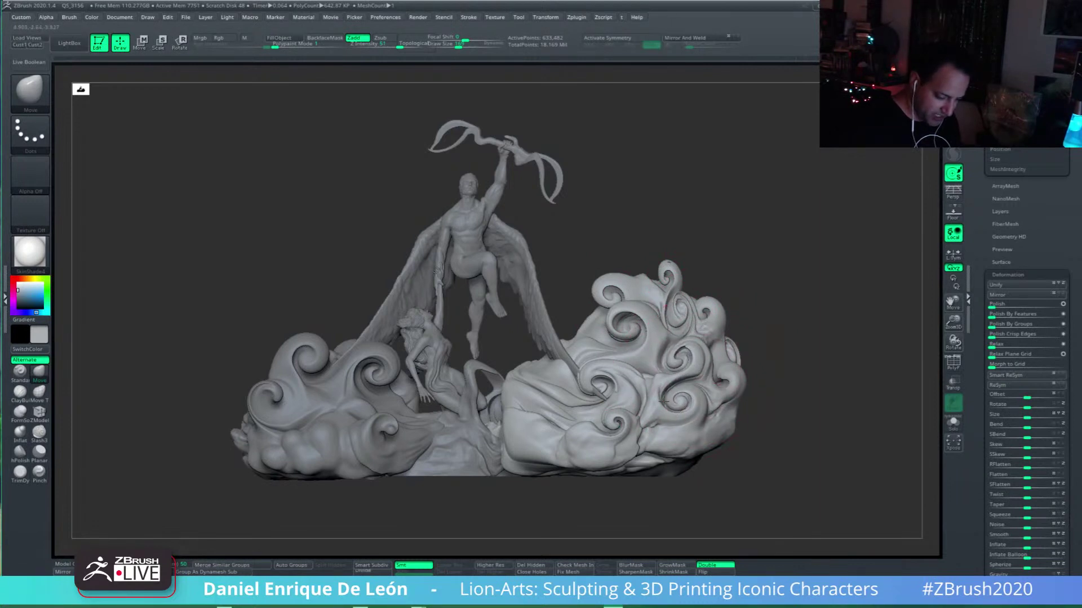
Step: Refine the curl at the wing tip and the large upper curl on the cloud's front with a smaller Move brush
mouse_move(599, 373)
left_mouse_down()
mouse_move(614, 367)
mouse_move(590, 366)
left_mouse_up()
left_click_drag(458, 44, 454, 43)
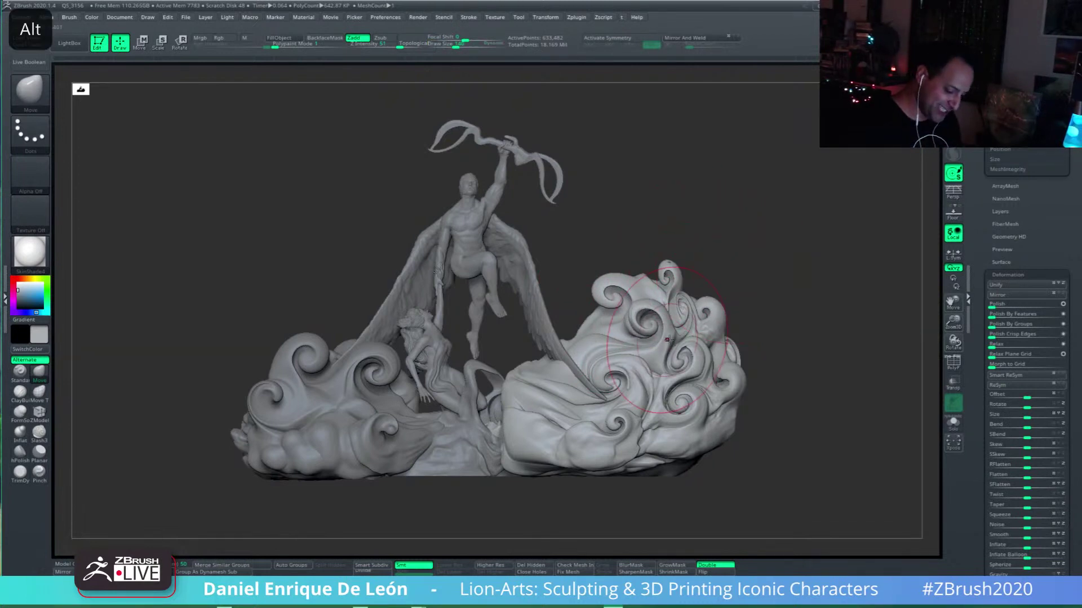
mouse_move(654, 339)
right_mouse_down("alt")
mouse_move(644, 317)
mouse_move(586, 329)
mouse_move(586, 366)
right_mouse_up("alt")
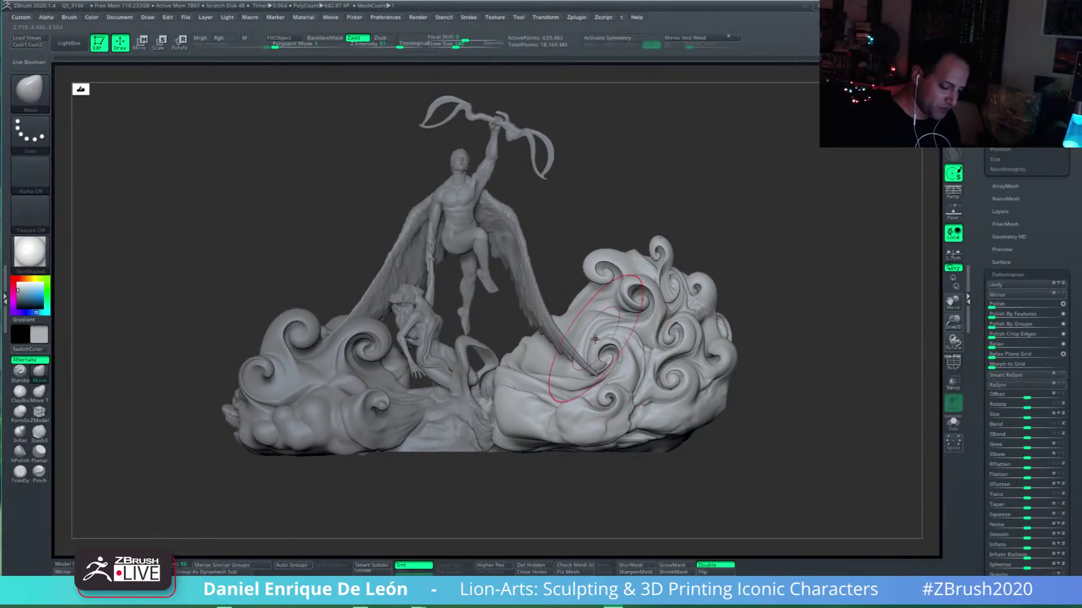
left_click(449, 47)
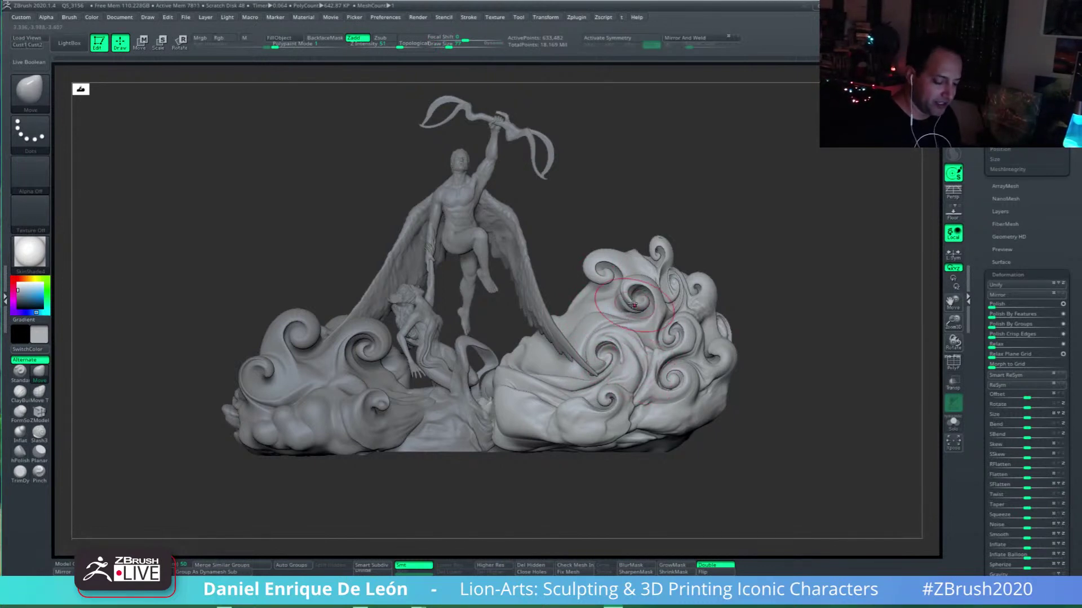
mouse_move(643, 284)
right_mouse_down("alt")
mouse_move(646, 271)
mouse_move(722, 316)
mouse_move(706, 343)
mouse_move(690, 327)
right_mouse_up("alt")
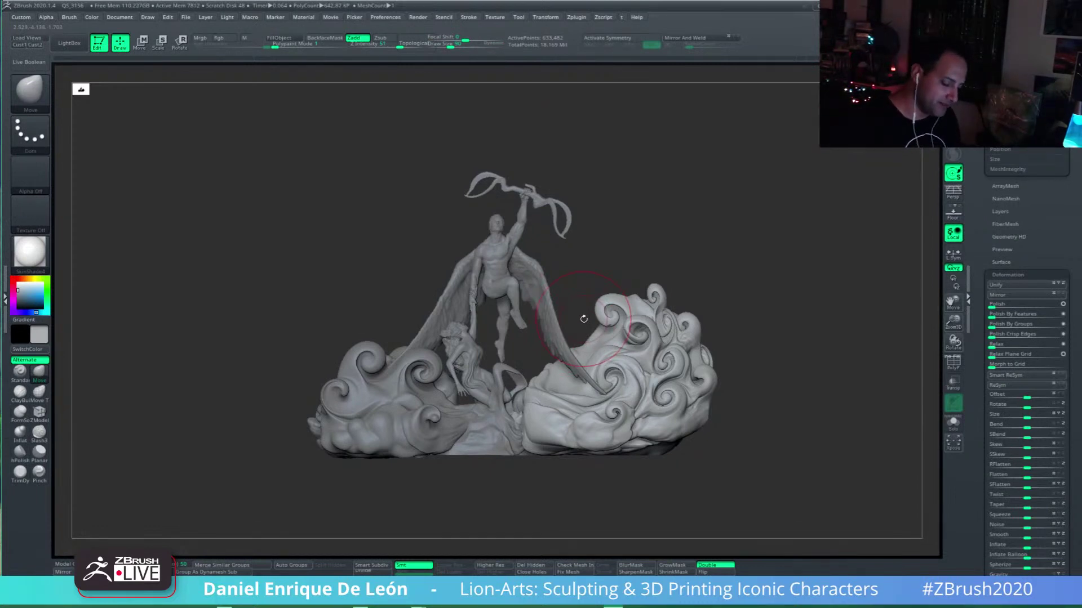
right_click_drag(584, 319, 588, 293, "alt")
mouse_move(604, 352)
right_mouse_down()
mouse_move(565, 355)
mouse_move(580, 356)
mouse_move(576, 378)
right_mouse_up()
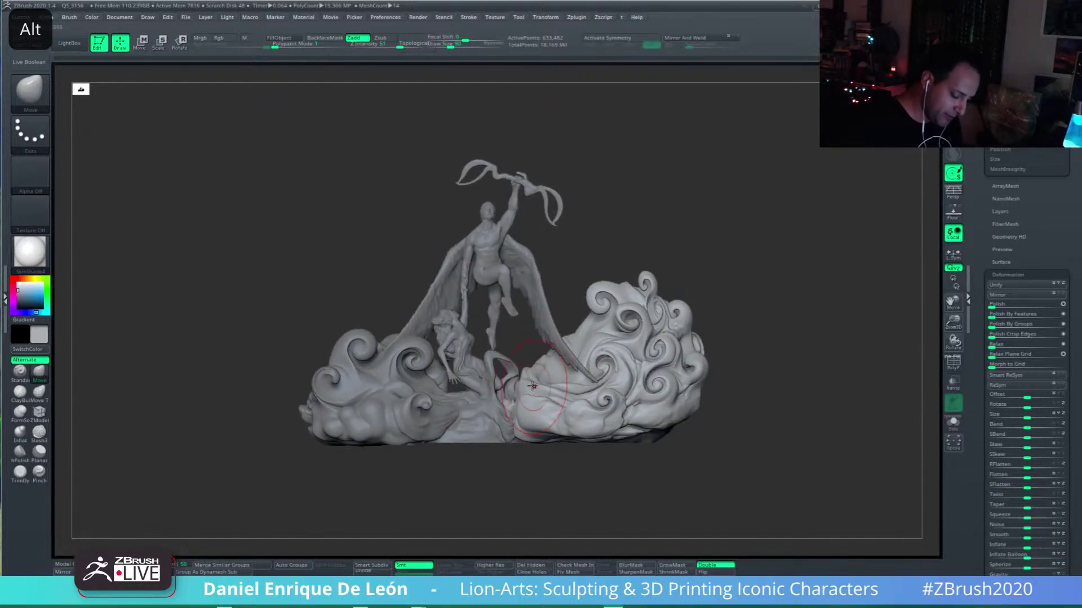
Step: Examine the curly cloud's silhouette and spiral curls from the front, the back and the outer end
left_click_drag(535, 376, 542, 383)
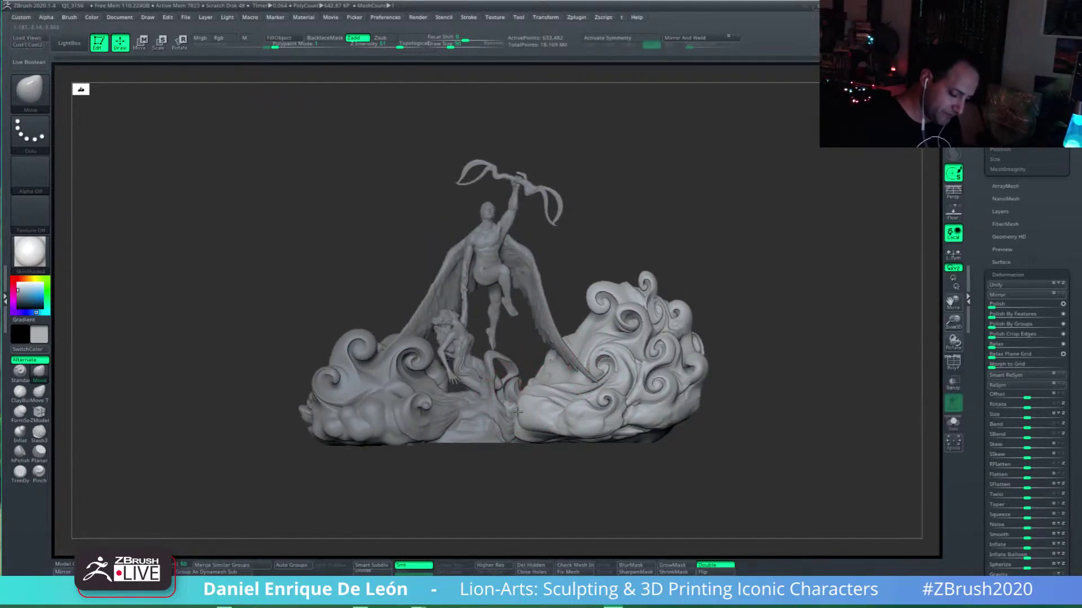
mouse_move(517, 434)
left_mouse_down()
mouse_move(532, 421)
mouse_move(626, 431)
left_mouse_up()
mouse_move(625, 394)
right_mouse_down("alt")
mouse_move(650, 399)
mouse_move(623, 390)
right_mouse_up("alt")
mouse_move(529, 383)
right_mouse_down()
mouse_move(621, 407)
mouse_move(539, 413)
mouse_move(580, 411)
mouse_move(541, 403)
mouse_move(550, 401)
right_mouse_up()
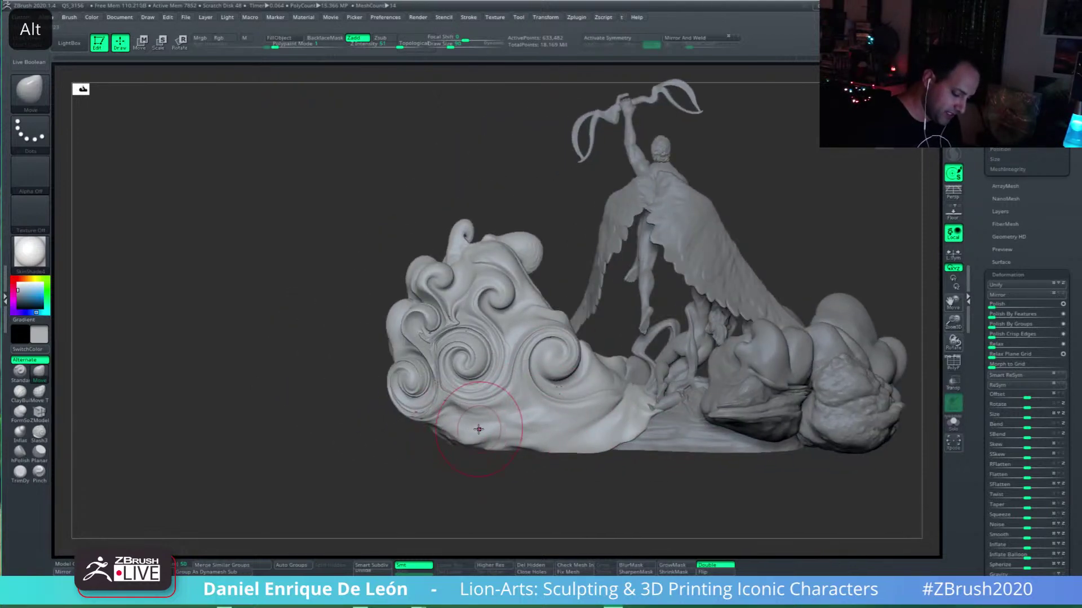
left_click(442, 45)
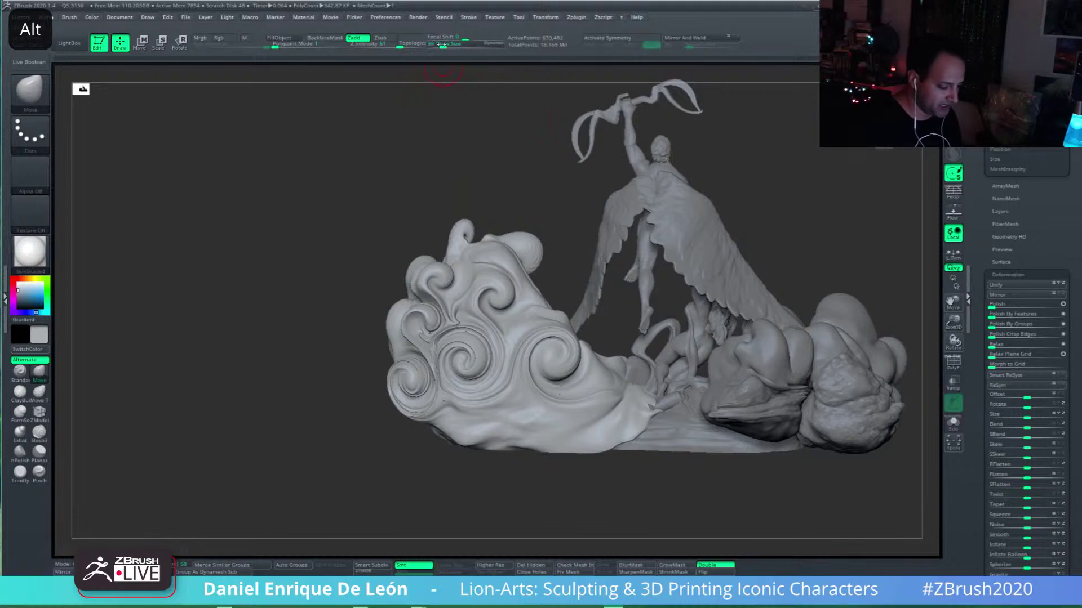
mouse_move(533, 384)
right_mouse_down("alt")
mouse_move(540, 402)
mouse_move(561, 396)
right_mouse_up("alt")
left_click(443, 45)
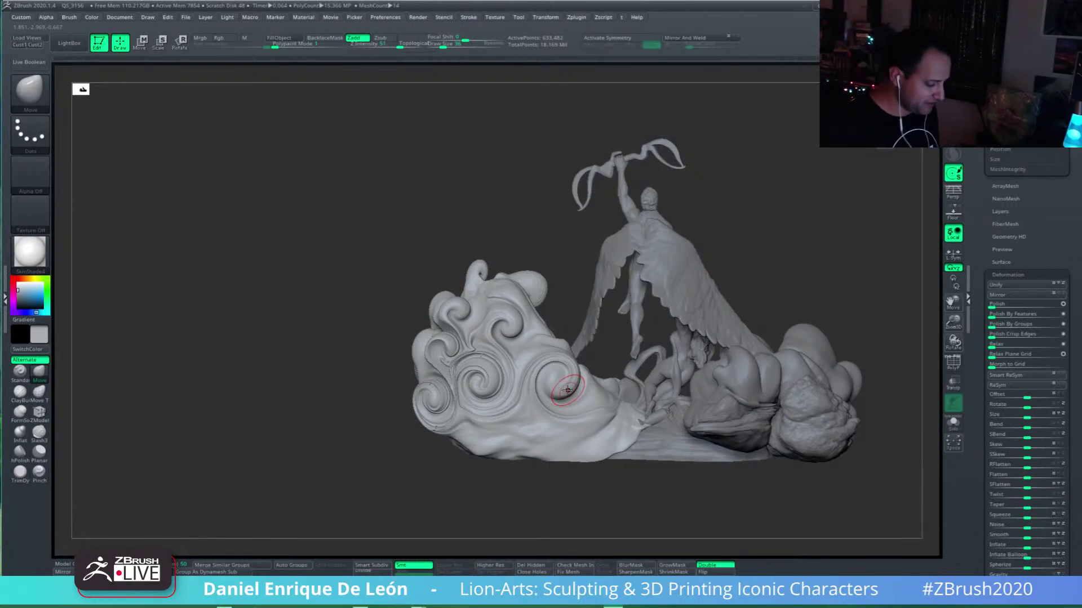
left_click(31, 89)
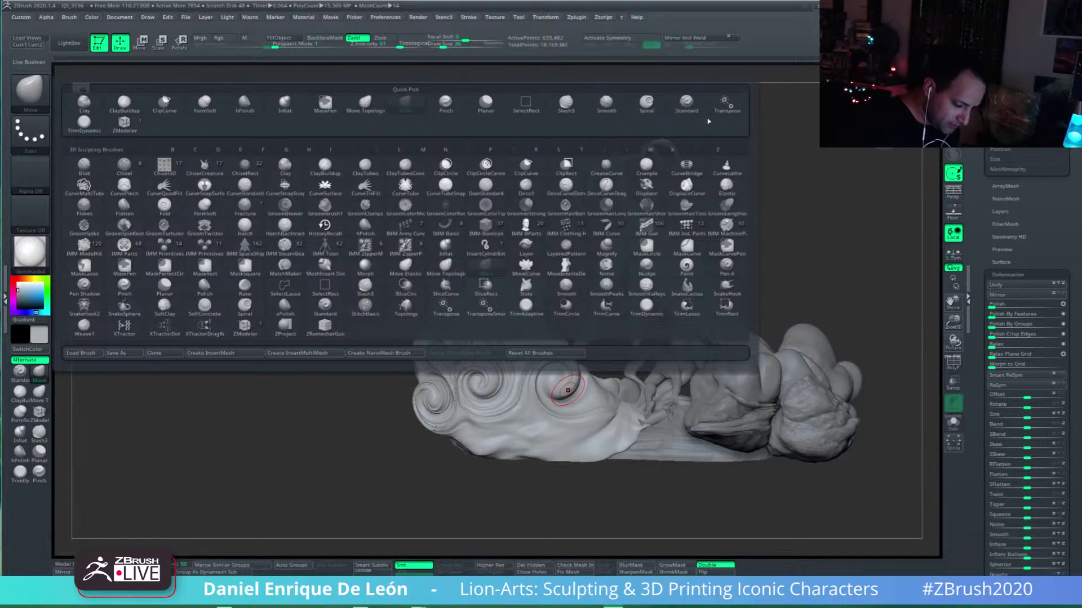
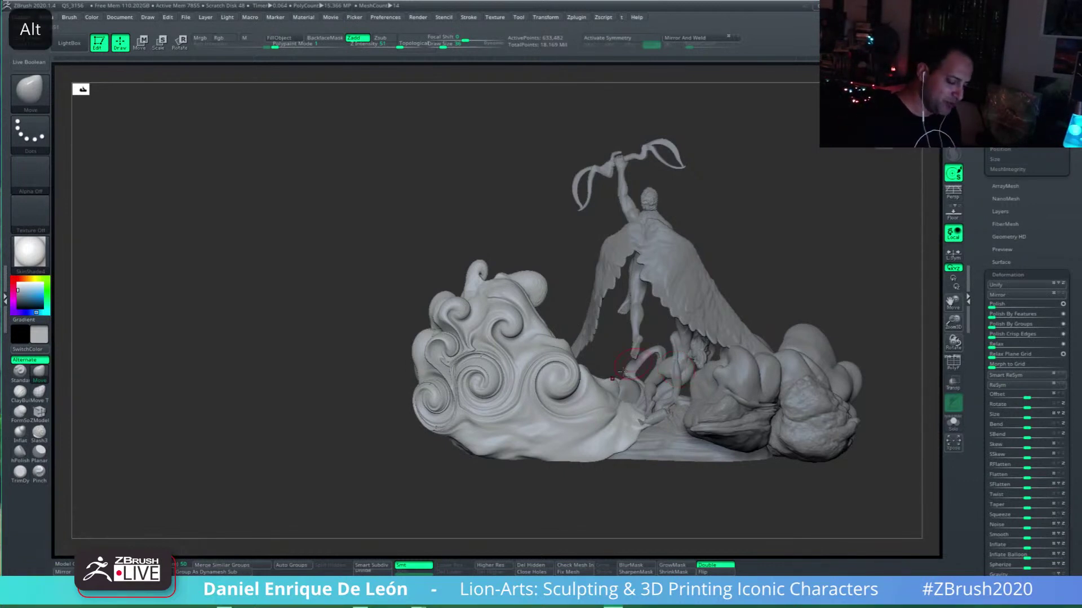
right_click_drag(676, 369, 584, 358, "alt")
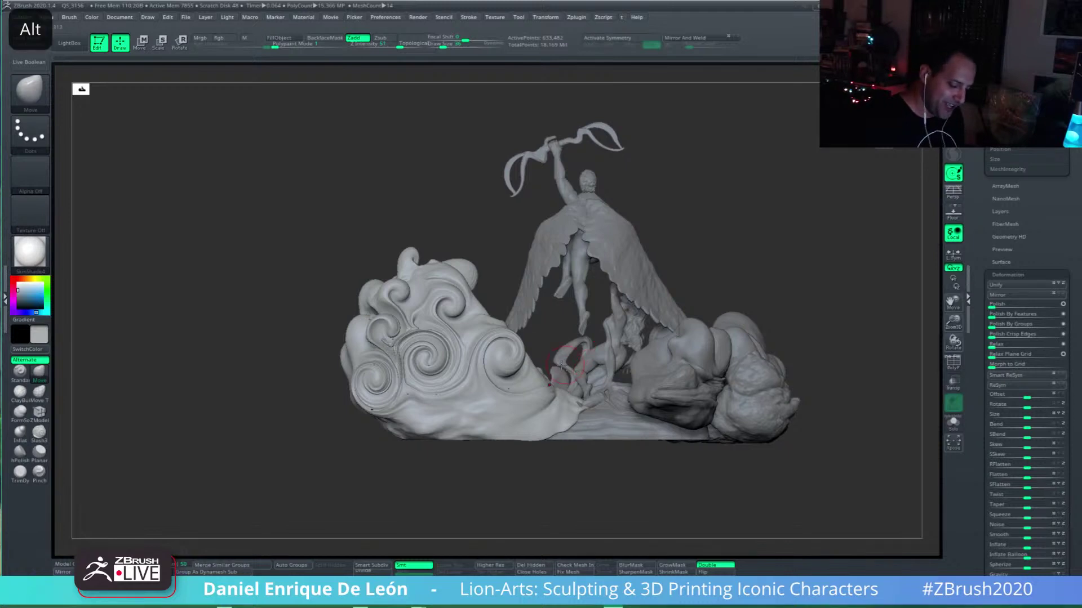
right_click_drag(583, 357, 561, 439, "alt")
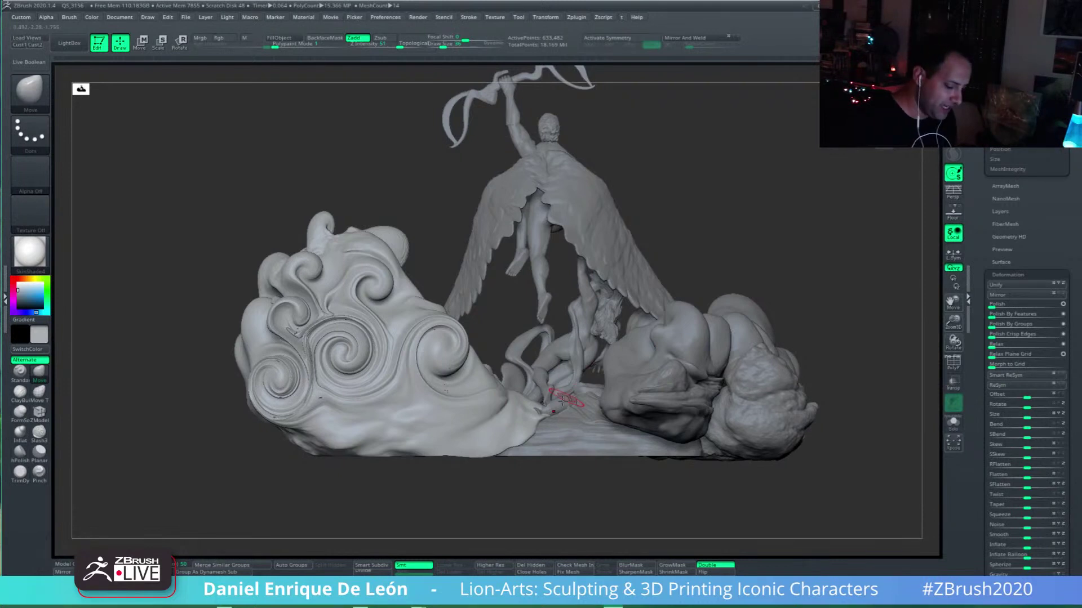
right_click_drag(566, 398, 535, 382)
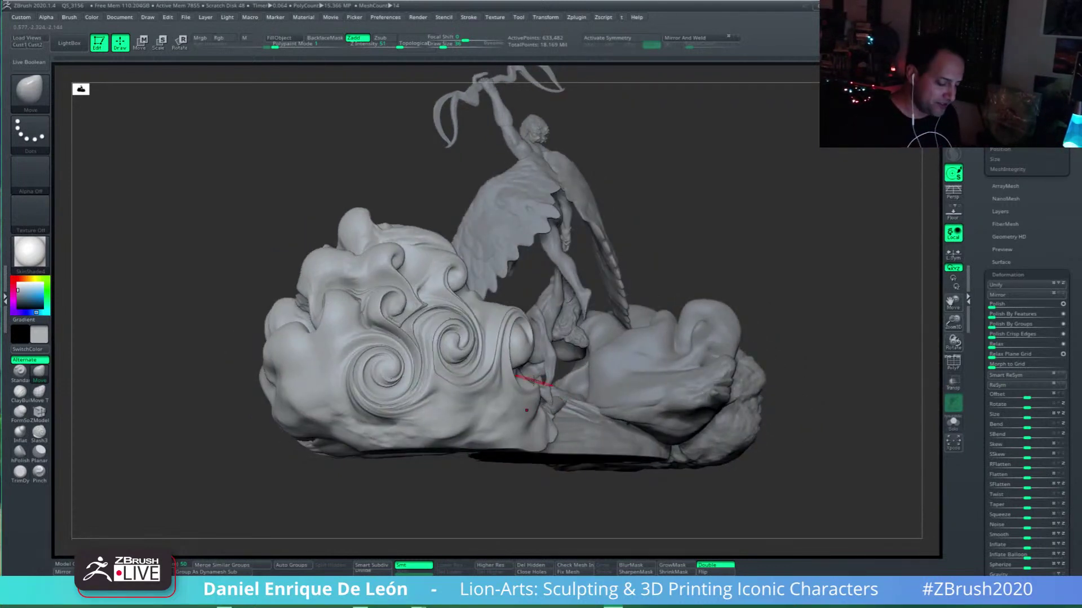
right_click_drag(533, 381, 551, 366)
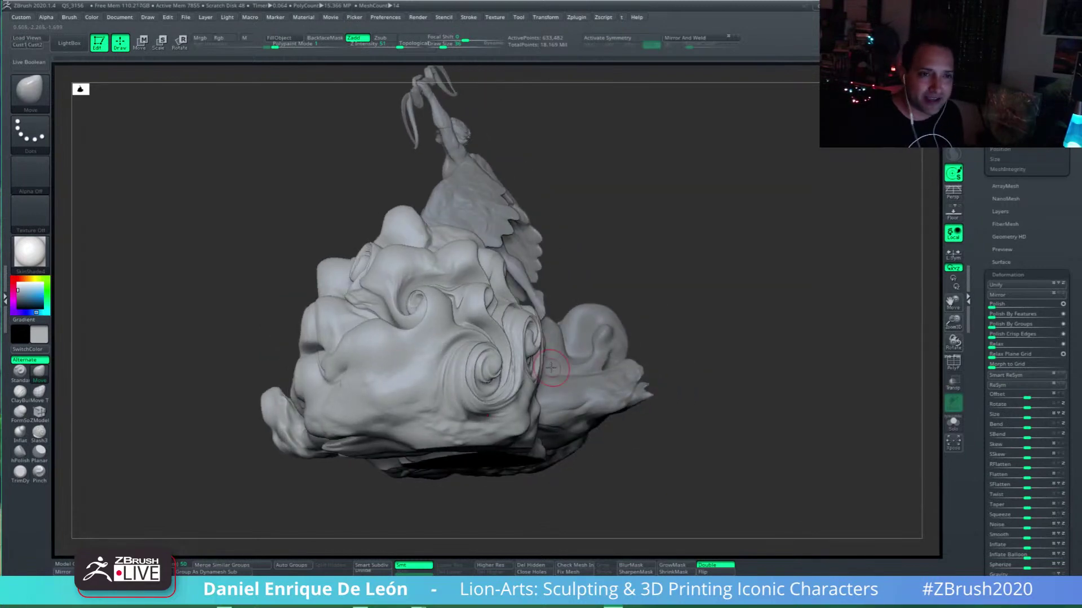
mouse_move(459, 365)
right_mouse_down()
mouse_move(494, 372)
mouse_move(449, 420)
right_mouse_up()
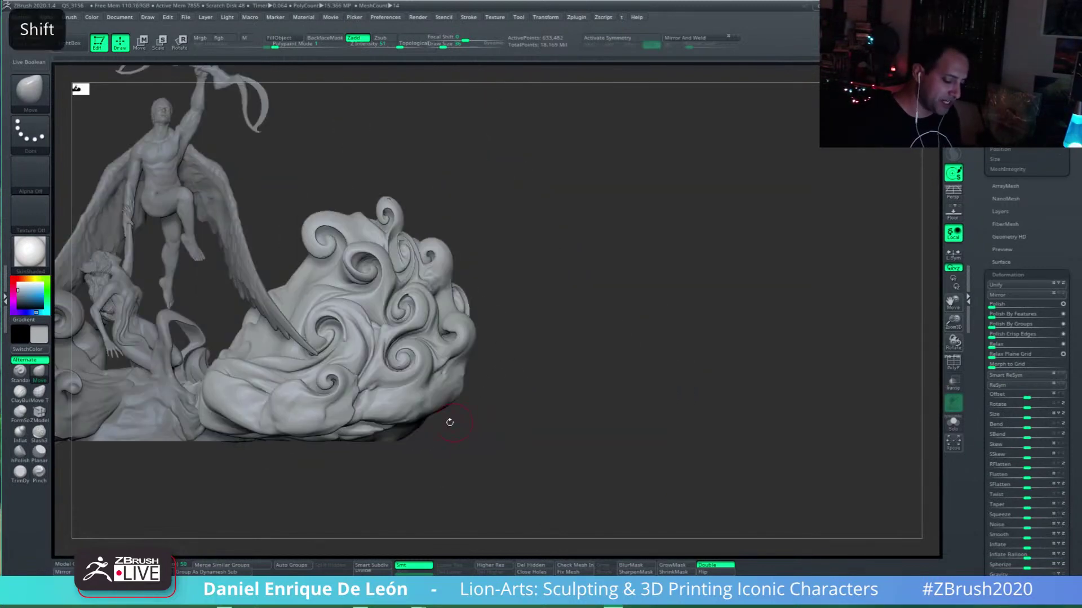
mouse_move(420, 387)
right_mouse_down("alt")
mouse_move(587, 393)
mouse_move(634, 370)
mouse_move(594, 362)
mouse_move(647, 330)
right_mouse_up("alt")
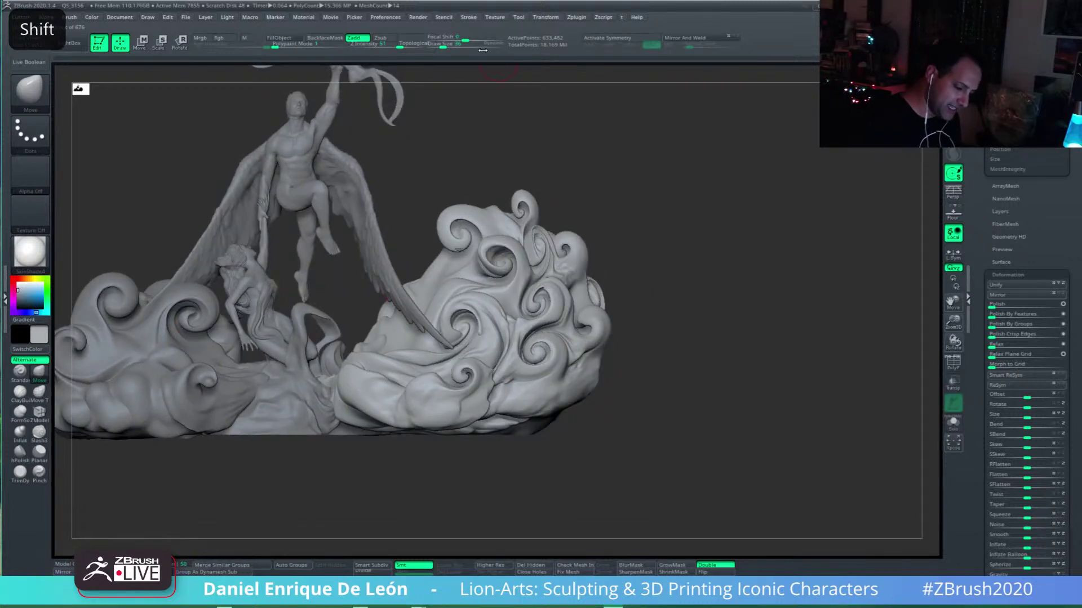
Step: Pull the lower outer corner of the curly cloud outward into a large rounded lobe with an enlarged Move brush
left_click(444, 46)
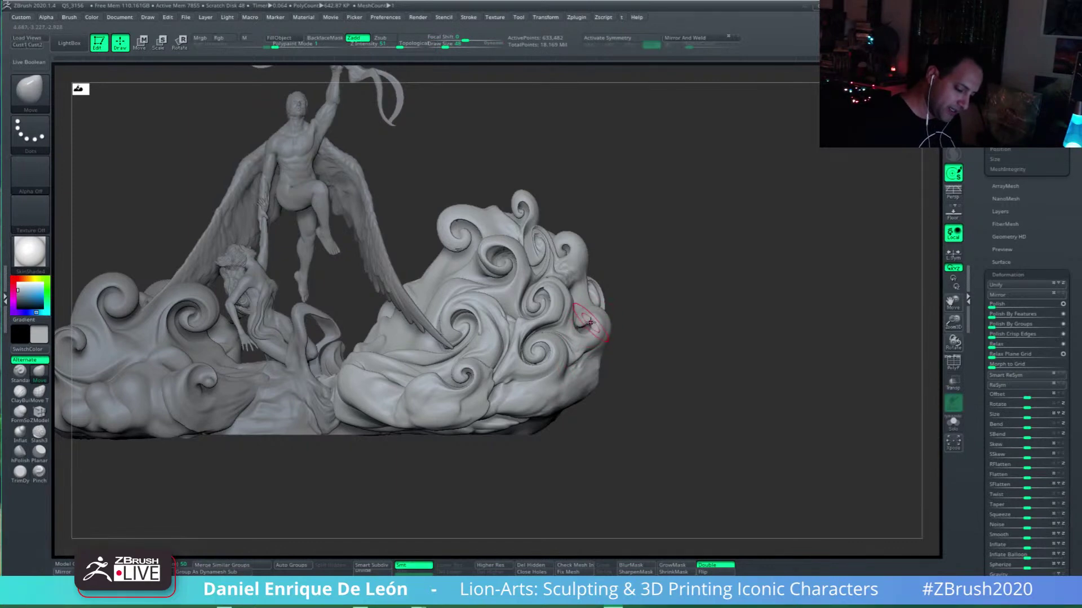
mouse_move(597, 314)
right_mouse_down()
mouse_move(628, 321)
mouse_move(649, 357)
mouse_move(586, 374)
mouse_move(642, 377)
mouse_move(590, 372)
right_mouse_up()
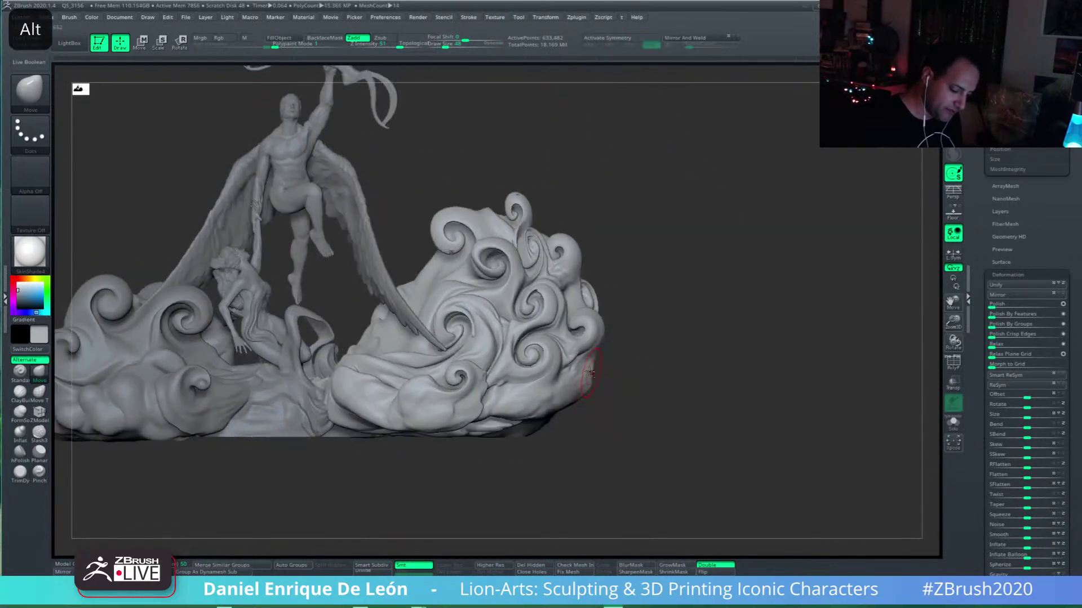
left_click(449, 45)
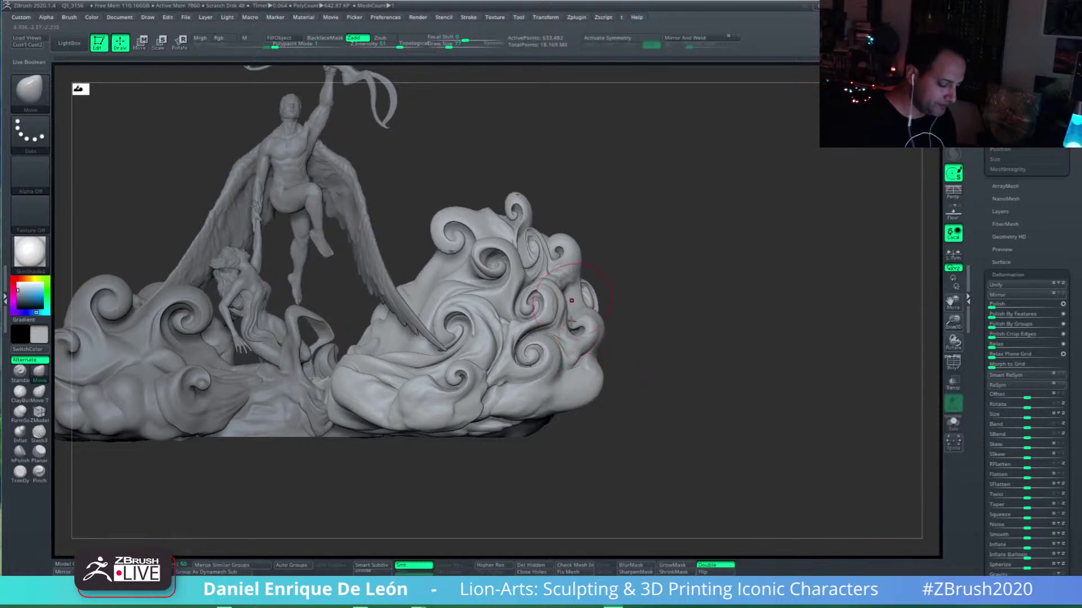
left_click_drag(704, 369, 607, 400)
mouse_move(607, 400)
right_mouse_down("shift")
mouse_move(645, 389)
mouse_move(623, 408)
right_mouse_up("shift")
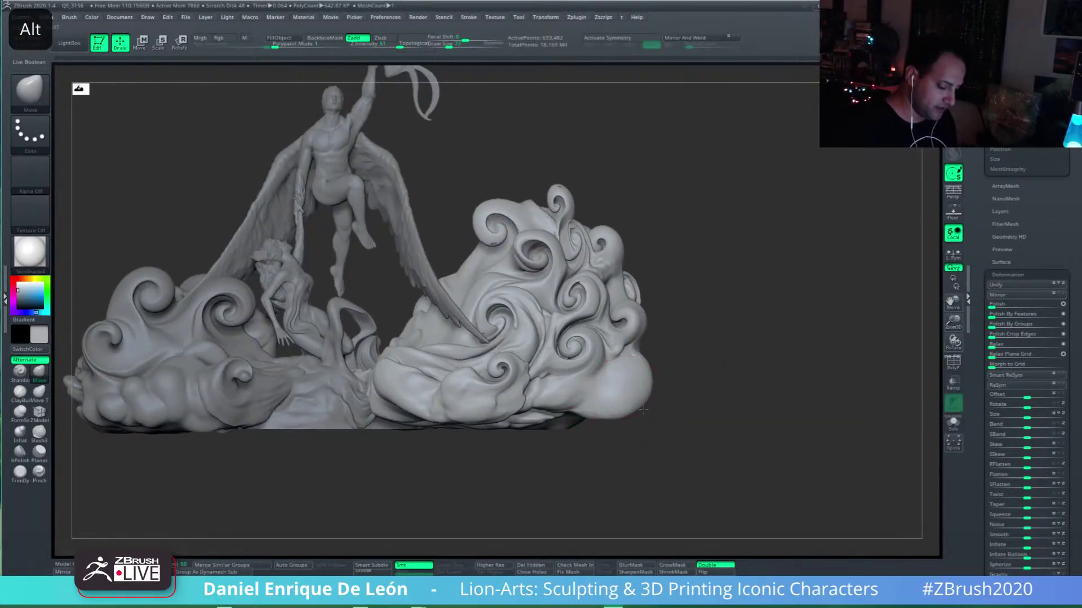
mouse_move(642, 410)
right_mouse_down("alt")
mouse_move(653, 421)
mouse_move(600, 299)
mouse_move(643, 306)
mouse_move(646, 319)
mouse_move(600, 300)
right_mouse_up("alt")
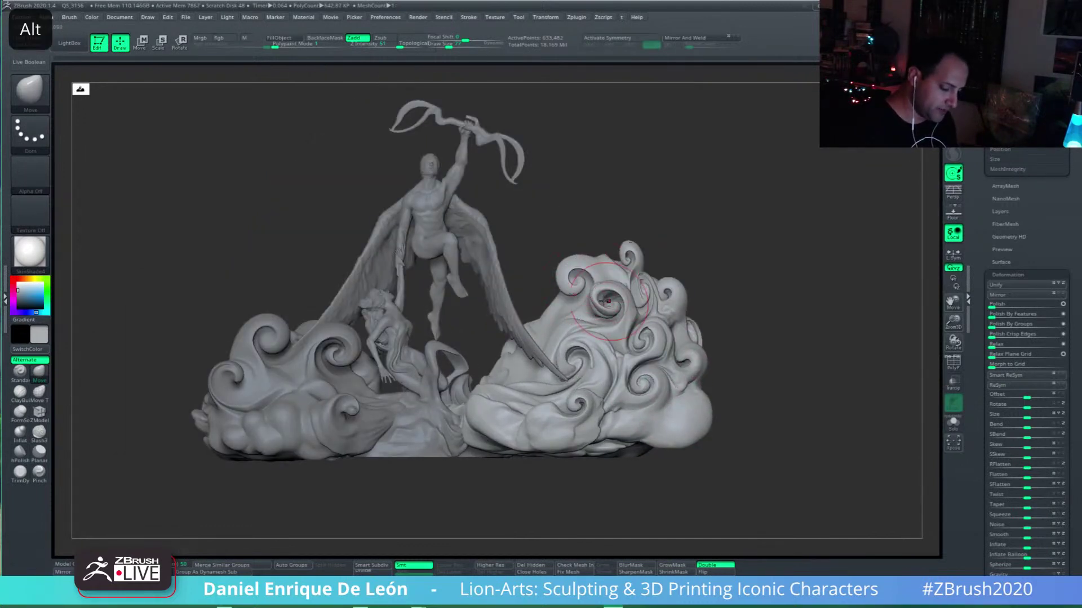
right_click_drag(617, 290, 654, 352, "alt")
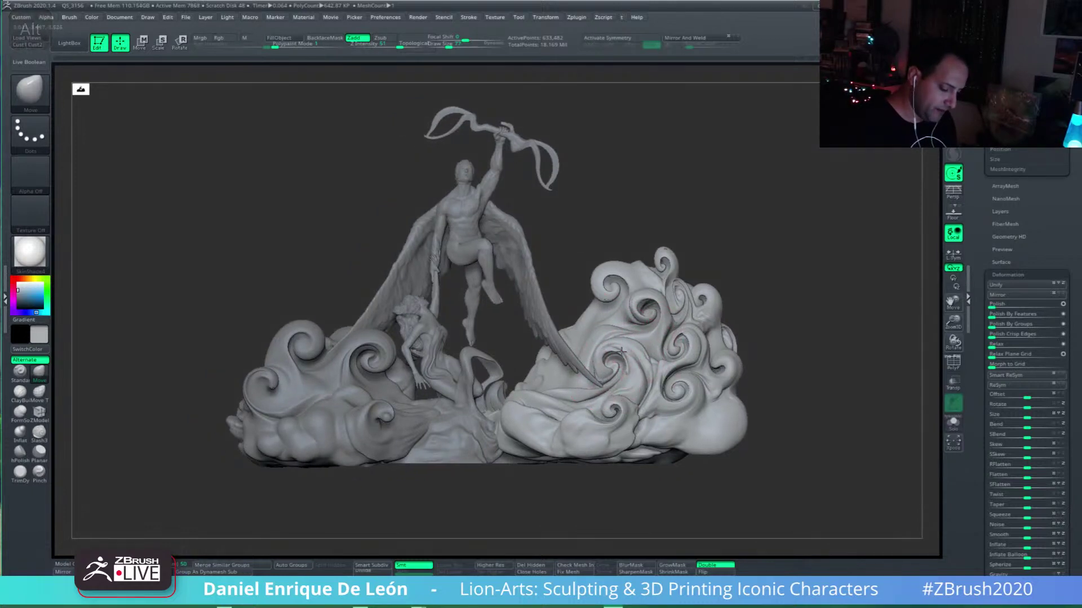
Step: Reshape and smooth the cloud's inner slope beneath the wing into fuller, rounded swells
mouse_move(613, 341)
right_mouse_down("alt")
mouse_move(745, 333)
mouse_move(620, 338)
mouse_move(661, 341)
right_mouse_up("alt")
right_click_drag(608, 373, 641, 380, "alt")
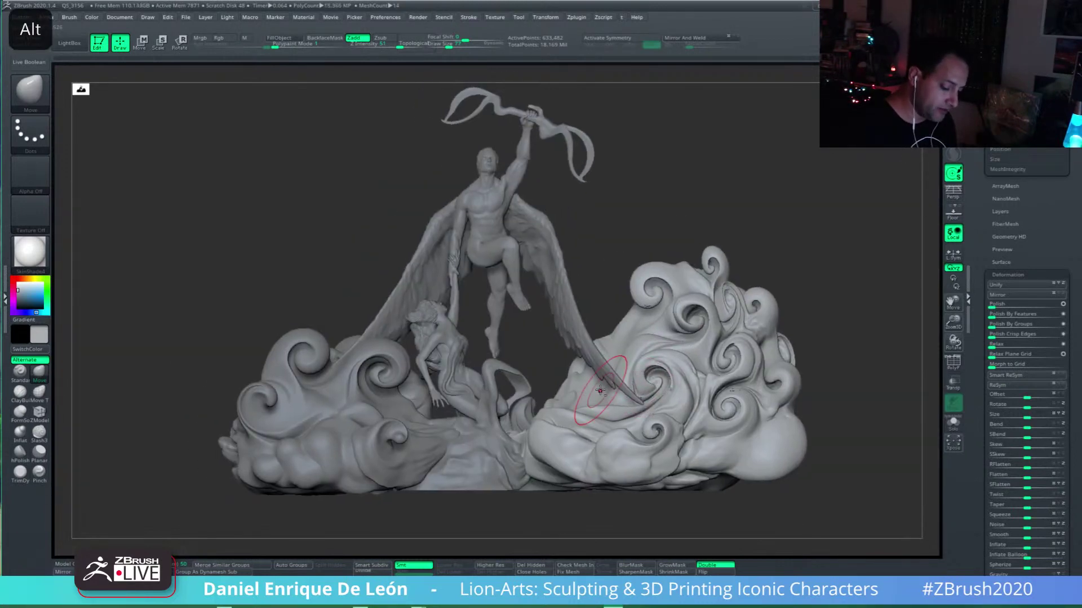
left_click_drag(592, 387, 604, 392, "alt")
right_click_drag(604, 389, 606, 290)
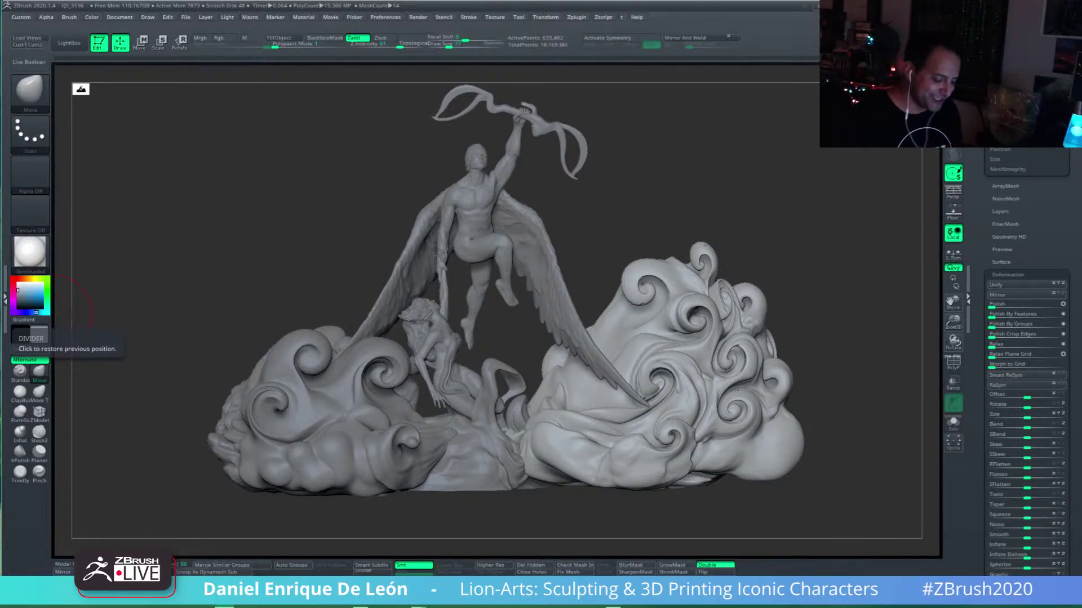
right_click_drag(706, 380, 699, 369)
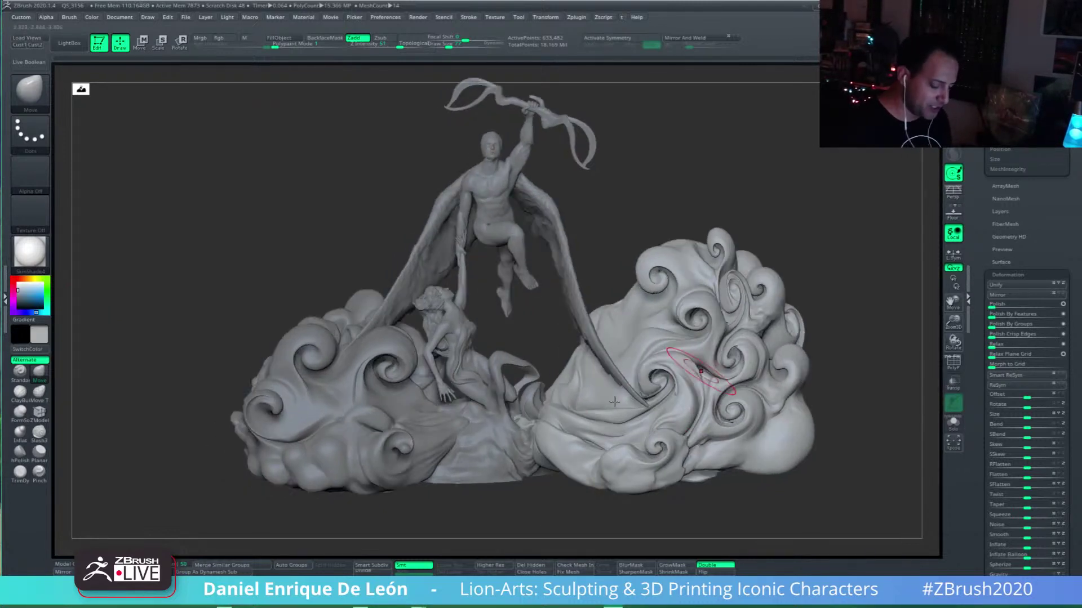
right_click_drag(620, 391, 664, 399)
mouse_move(586, 414)
left_mouse_down("shift")
mouse_move(574, 394)
mouse_move(604, 406)
left_mouse_up("shift")
right_click_drag(603, 405, 590, 397)
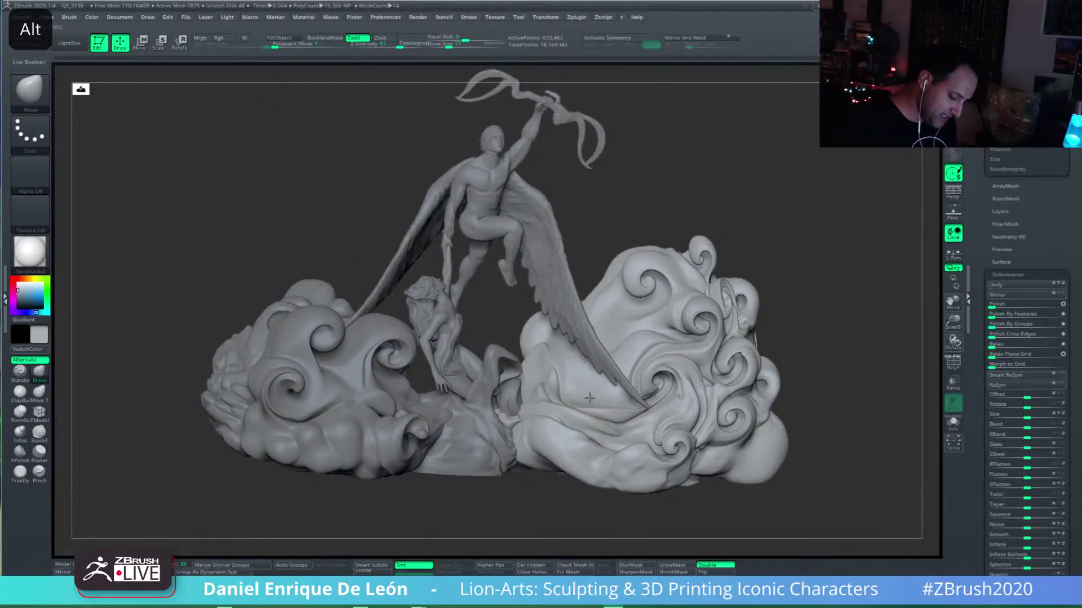
key("shift")
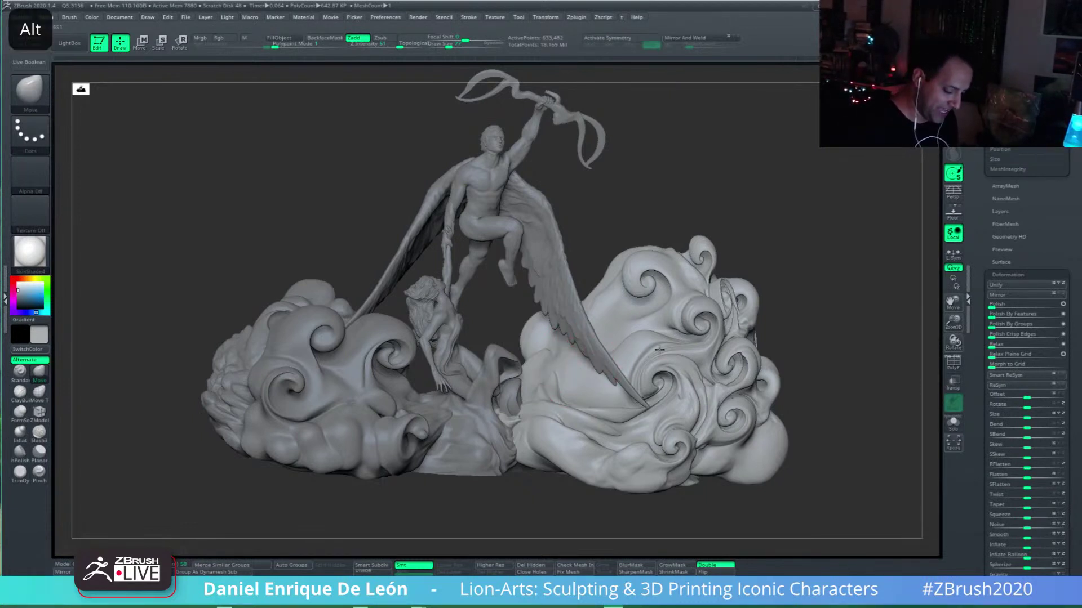
Step: Extend the rounded top of the curly cloud toward the winged figure with the Move brush
right_click_drag(583, 376, 715, 257, "shift")
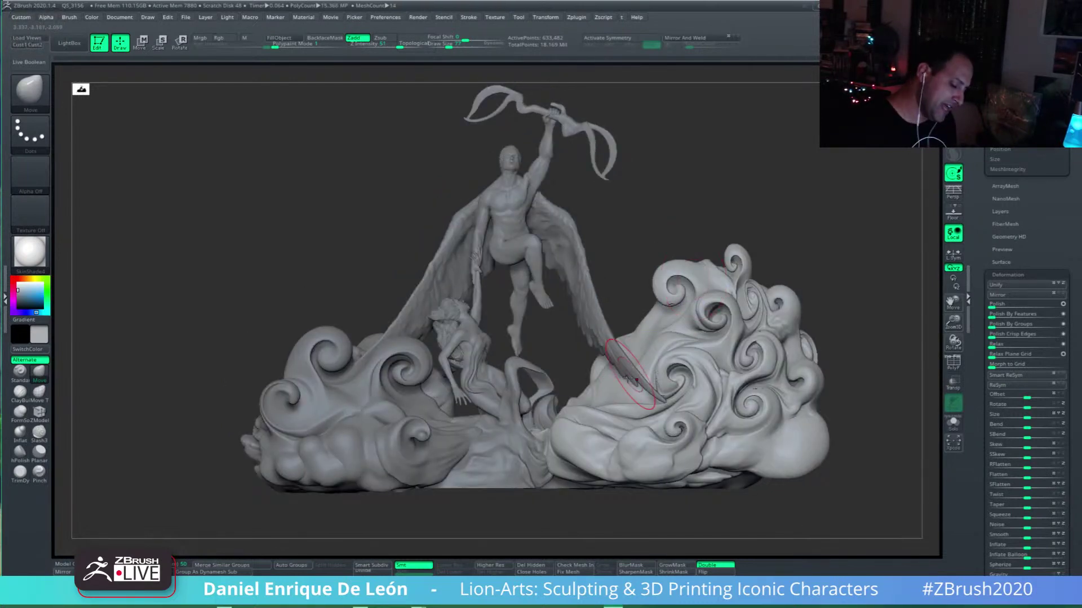
right_click_drag(627, 379, 677, 344)
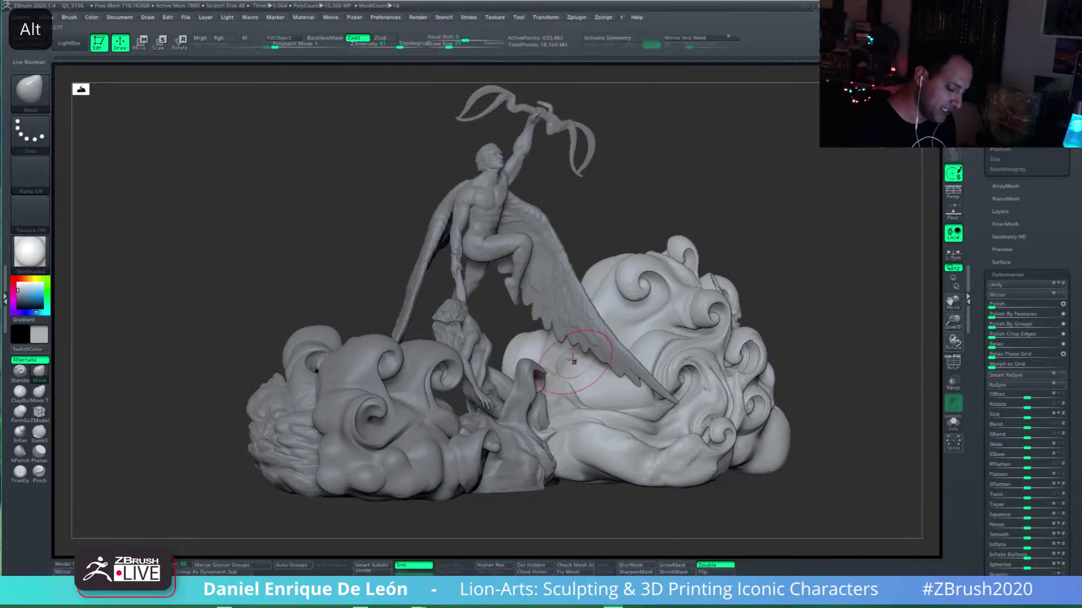
mouse_move(609, 361)
right_mouse_down()
mouse_move(625, 338)
mouse_move(637, 359)
mouse_move(655, 313)
mouse_move(622, 331)
right_mouse_up()
key("shift")
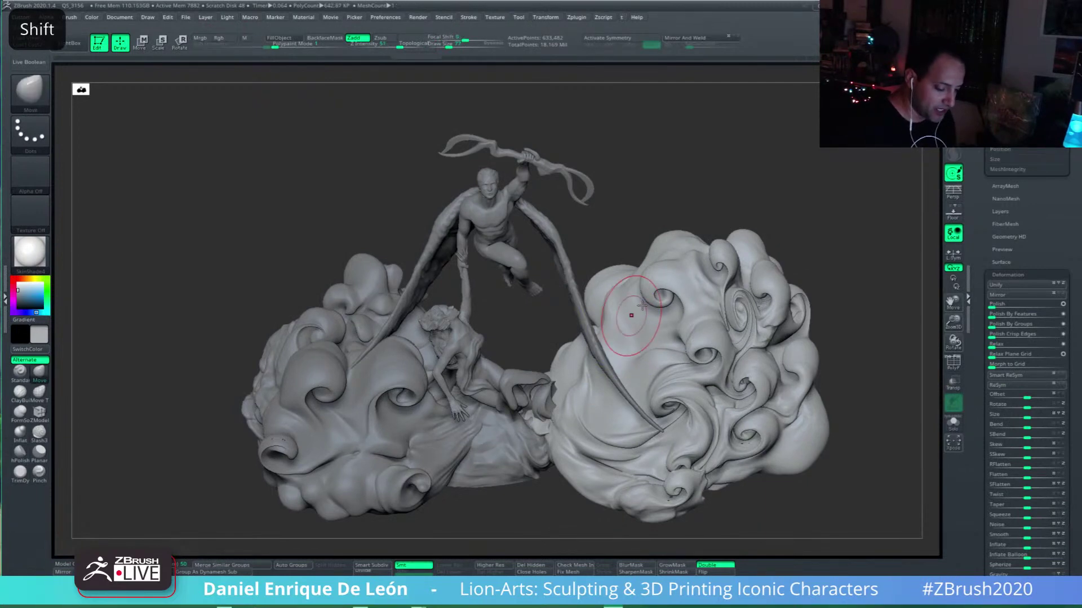
mouse_move(625, 293)
right_mouse_down()
mouse_move(665, 323)
mouse_move(722, 398)
right_mouse_up()
mouse_move(643, 399)
right_mouse_down()
mouse_move(632, 396)
mouse_move(659, 381)
right_mouse_up()
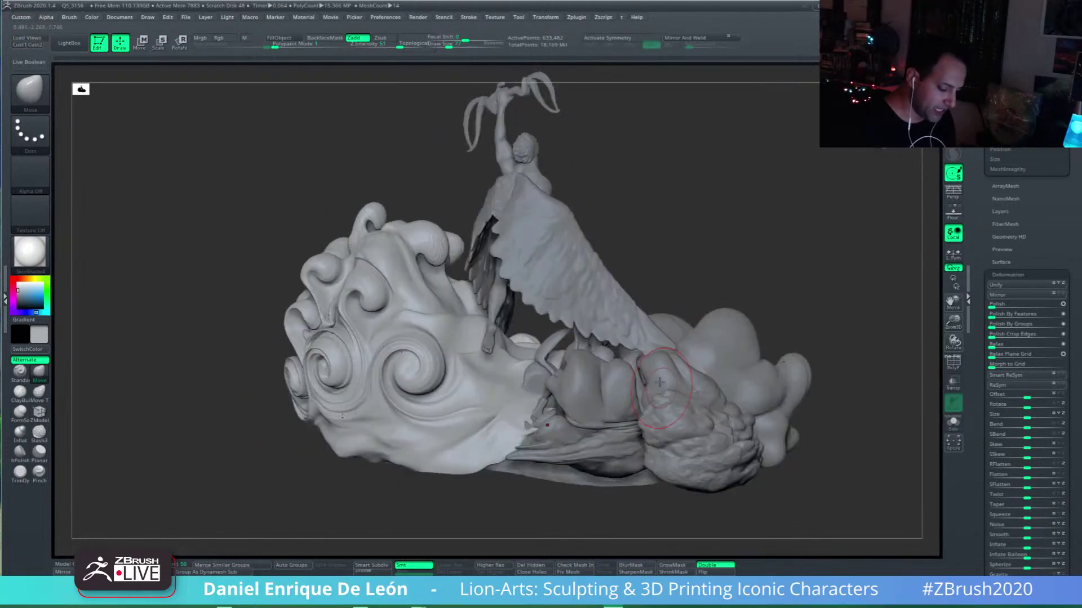
mouse_move(669, 319)
right_mouse_down()
mouse_move(405, 251)
mouse_move(395, 260)
mouse_move(396, 241)
mouse_move(405, 248)
right_mouse_up()
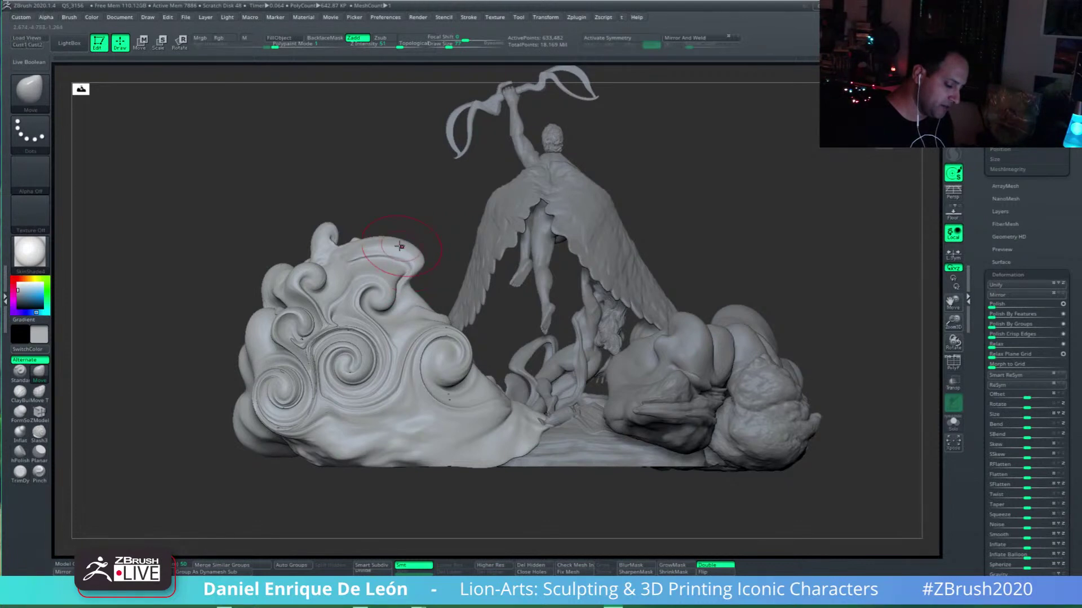
mouse_move(419, 258)
left_mouse_down()
mouse_move(400, 282)
mouse_move(411, 254)
mouse_move(384, 243)
mouse_move(404, 270)
mouse_move(495, 304)
mouse_move(467, 273)
mouse_move(490, 307)
mouse_move(634, 316)
mouse_move(591, 332)
mouse_move(592, 363)
left_mouse_up()
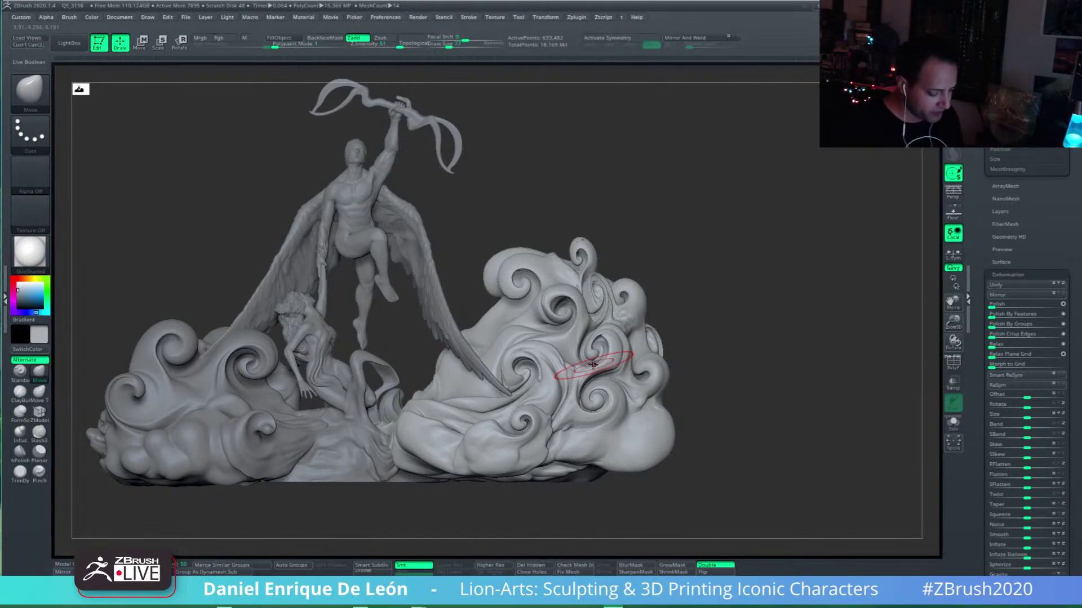
Step: Refine the overhanging lobe around the uppermost inner curl so it rounds over the wing side, checking it from above
right_click_drag(542, 272, 539, 330)
mouse_move(538, 209)
right_mouse_down("alt")
mouse_move(545, 271)
mouse_move(531, 305)
mouse_move(467, 253)
right_mouse_up("alt")
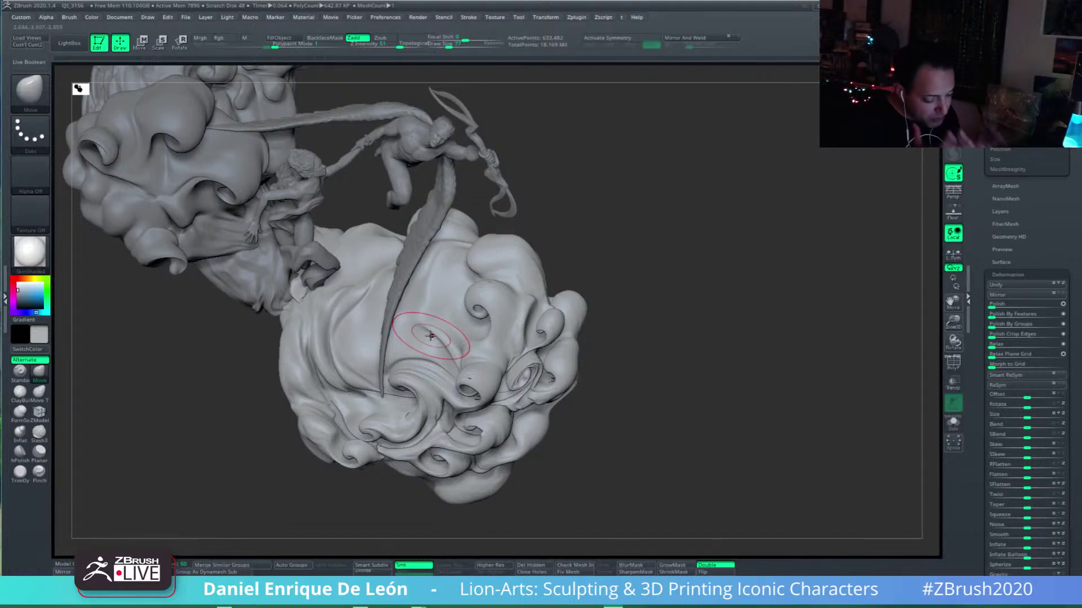
right_click_drag(430, 336, 500, 252)
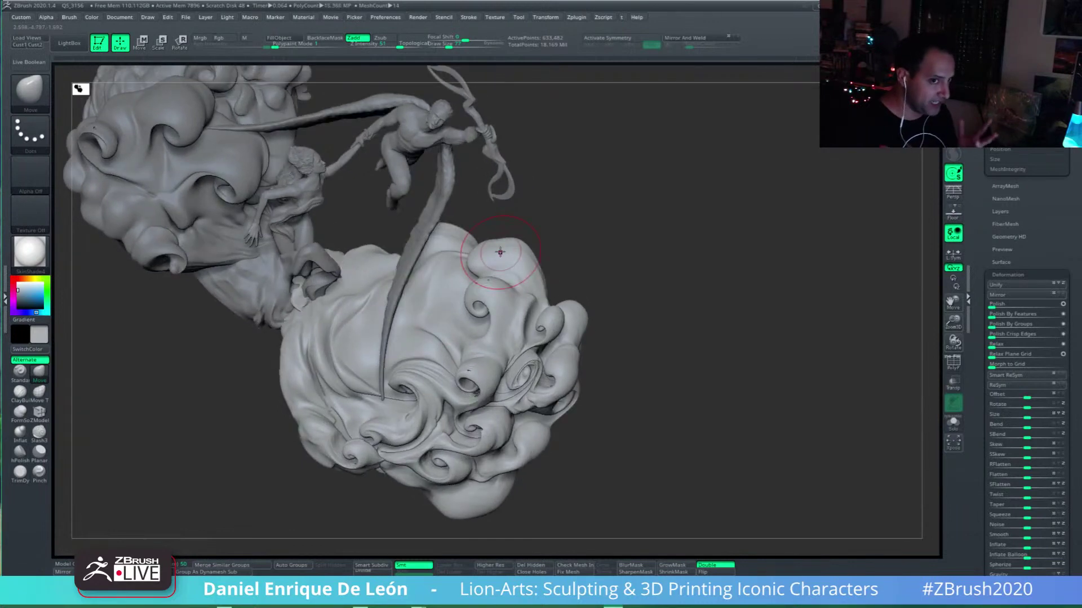
right_click_drag(531, 287, 535, 315)
mouse_move(486, 271)
right_mouse_down("alt")
mouse_move(532, 284)
mouse_move(544, 276)
right_mouse_up("alt")
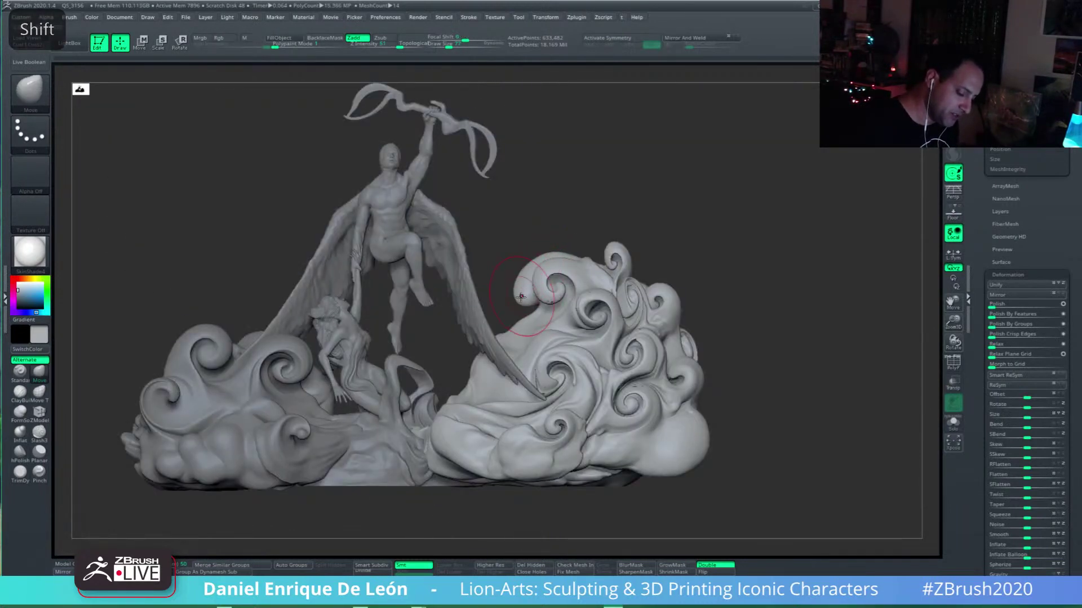
right_click_drag(524, 308, 517, 329, "alt")
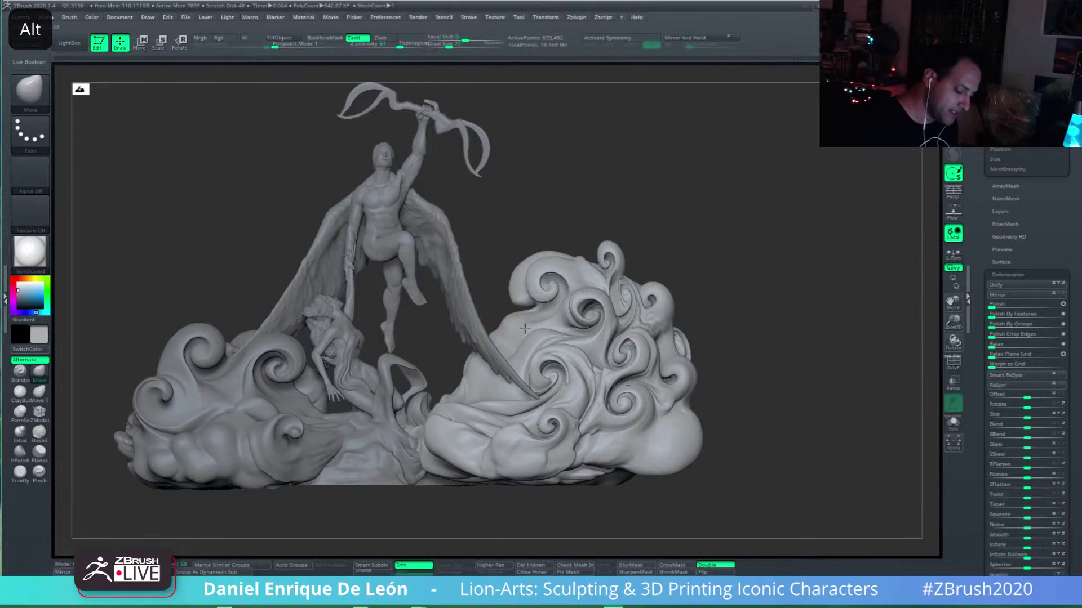
Step: Pull out a second rounded lobe below the uppermost inner curl, behind the lower part of the wing
mouse_move(524, 310)
right_mouse_down()
mouse_move(523, 332)
mouse_move(552, 315)
mouse_move(561, 277)
mouse_move(544, 291)
right_mouse_up()
key("shift")
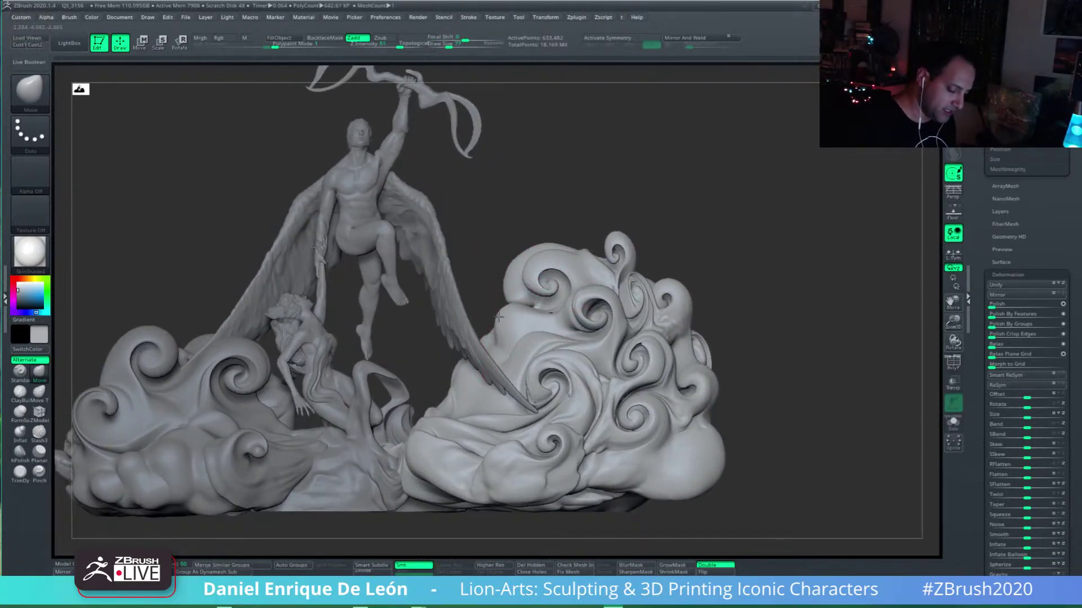
mouse_move(503, 325)
right_mouse_down()
mouse_move(521, 338)
mouse_move(529, 330)
mouse_move(540, 244)
right_mouse_up()
key("alt")
key("alt")
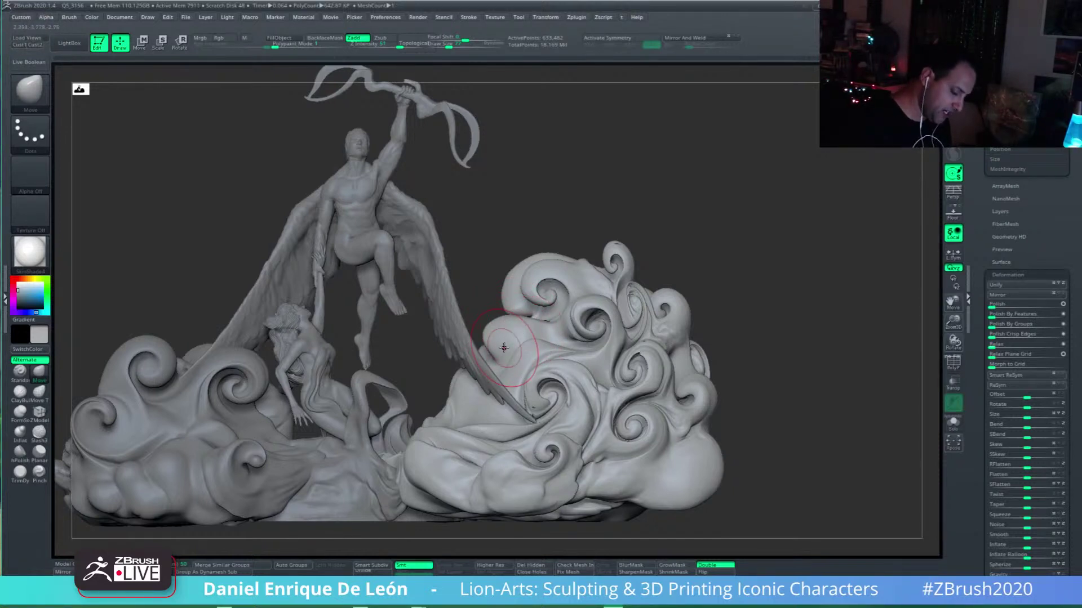
Step: Smooth the surface between the small curls on the back of the curly cloud, checking the silhouette from several angles
mouse_move(503, 347)
right_mouse_down()
mouse_move(518, 328)
mouse_move(531, 333)
right_mouse_up()
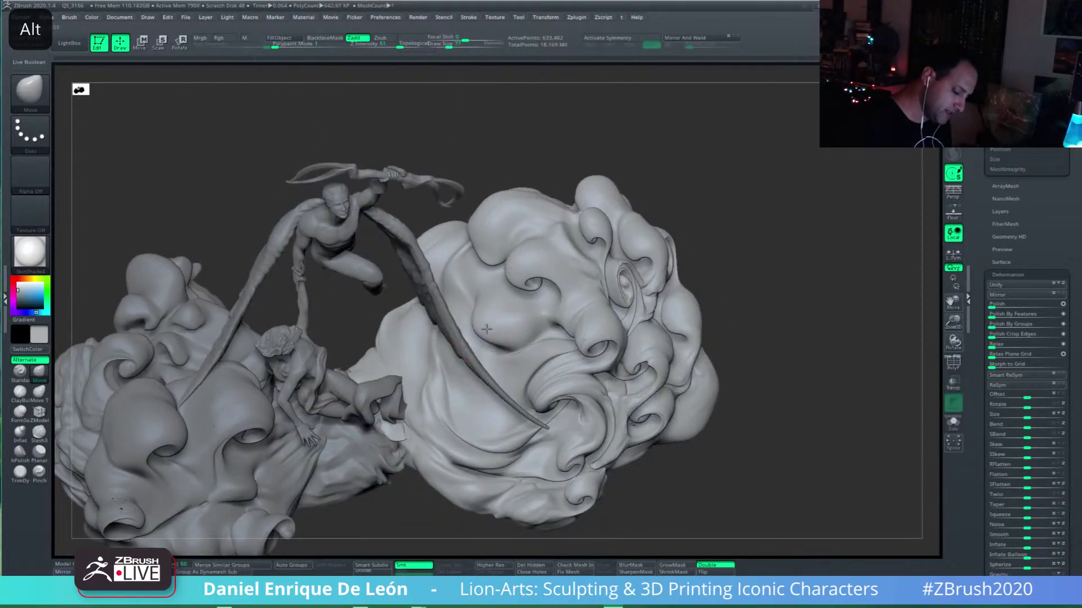
right_click_drag(500, 342, 482, 268, "shift")
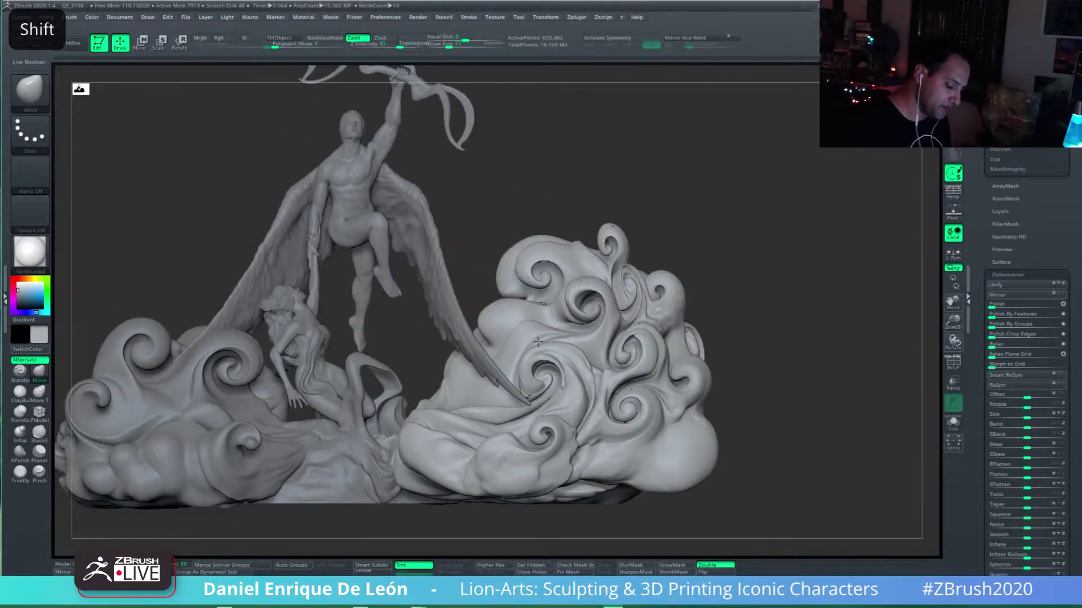
right_click_drag(537, 341, 442, 325)
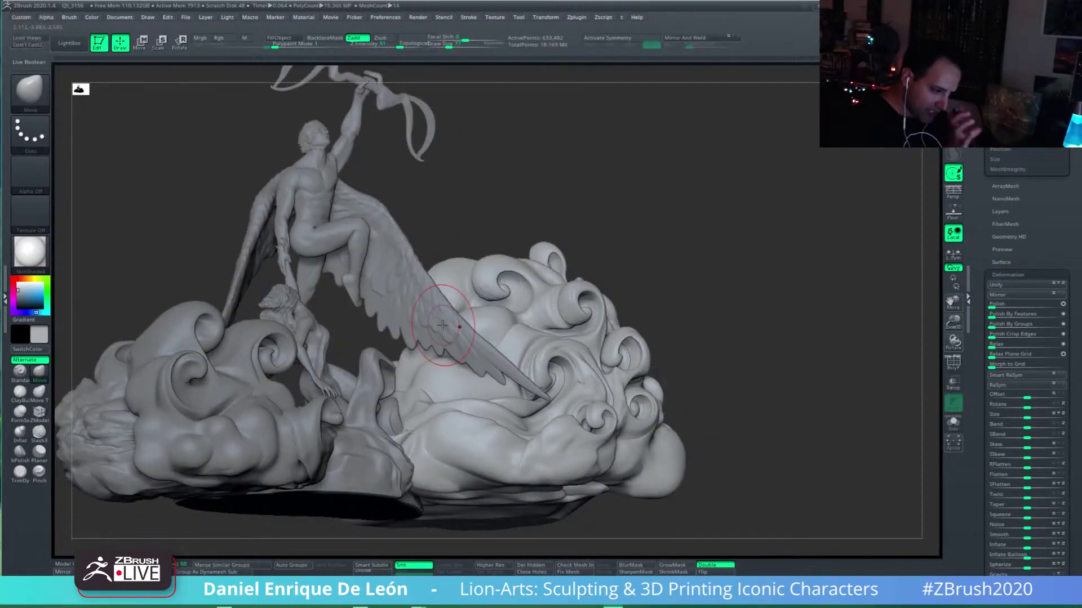
mouse_move(442, 326)
right_mouse_down()
mouse_move(555, 347)
mouse_move(538, 345)
right_mouse_up()
right_click_drag(460, 389, 384, 388)
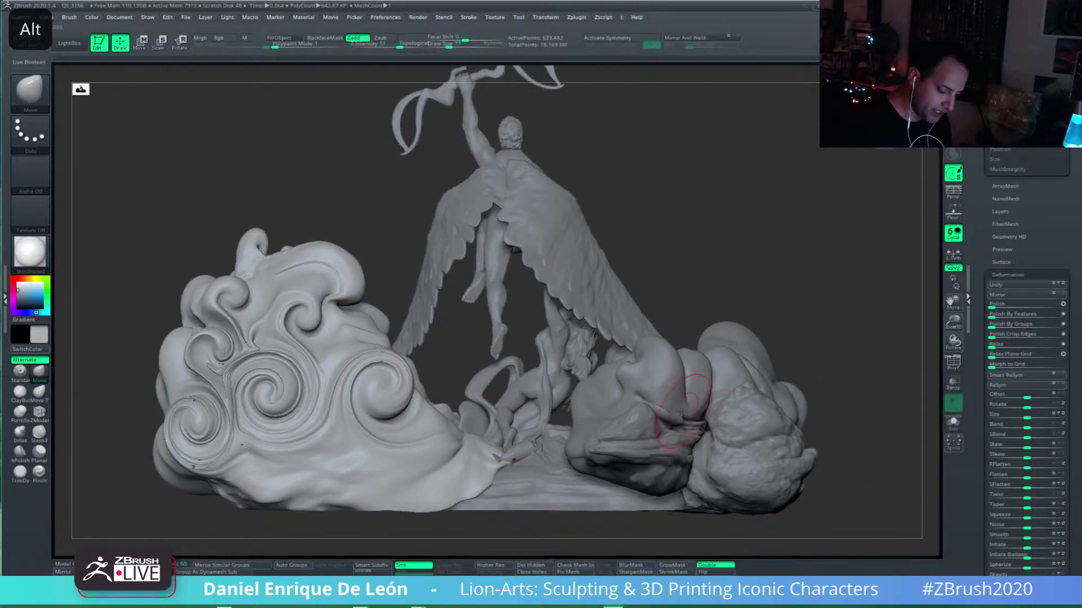
right_click_drag(701, 365, 671, 345, "alt")
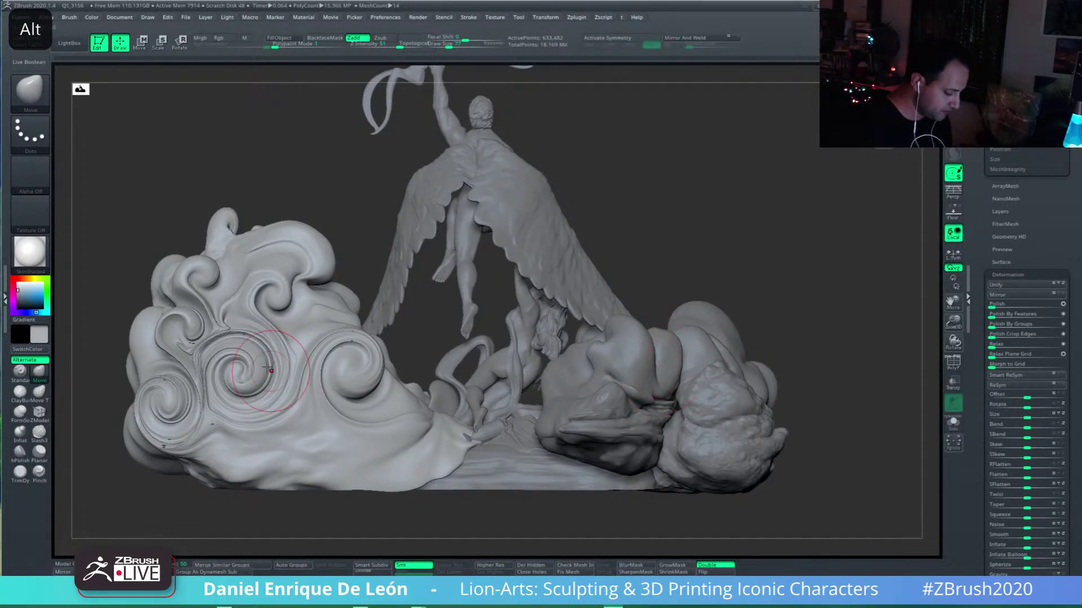
left_click_drag(224, 315, 213, 328, "shift")
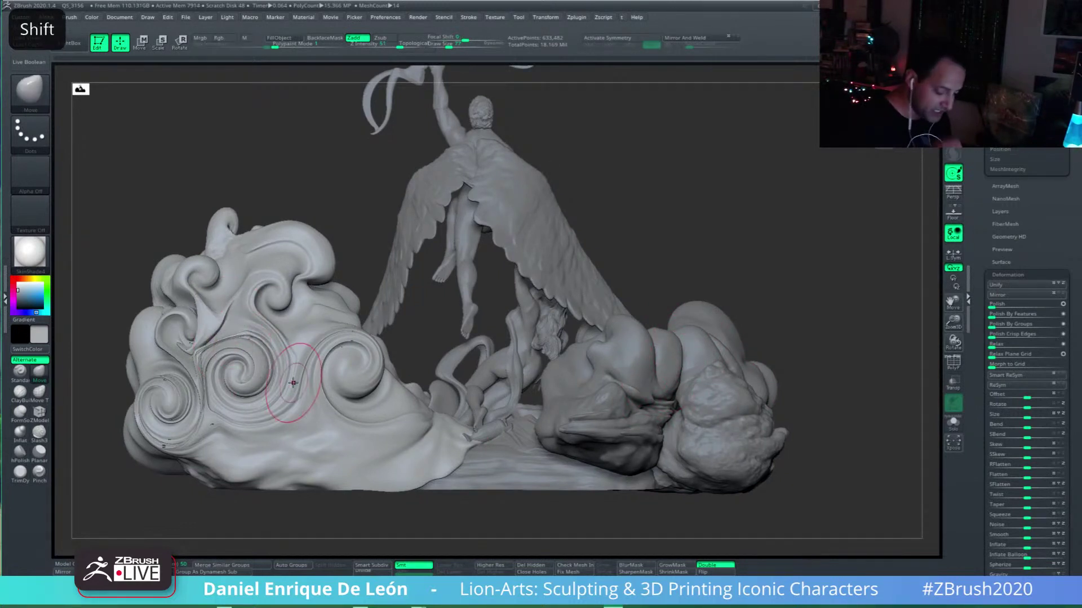
Step: Select the Btm-Left-clouds1 piece behind the reclining figure and rotate it so its streaked edge swings along the back of the base
right_click_drag(697, 361, 680, 378, "alt")
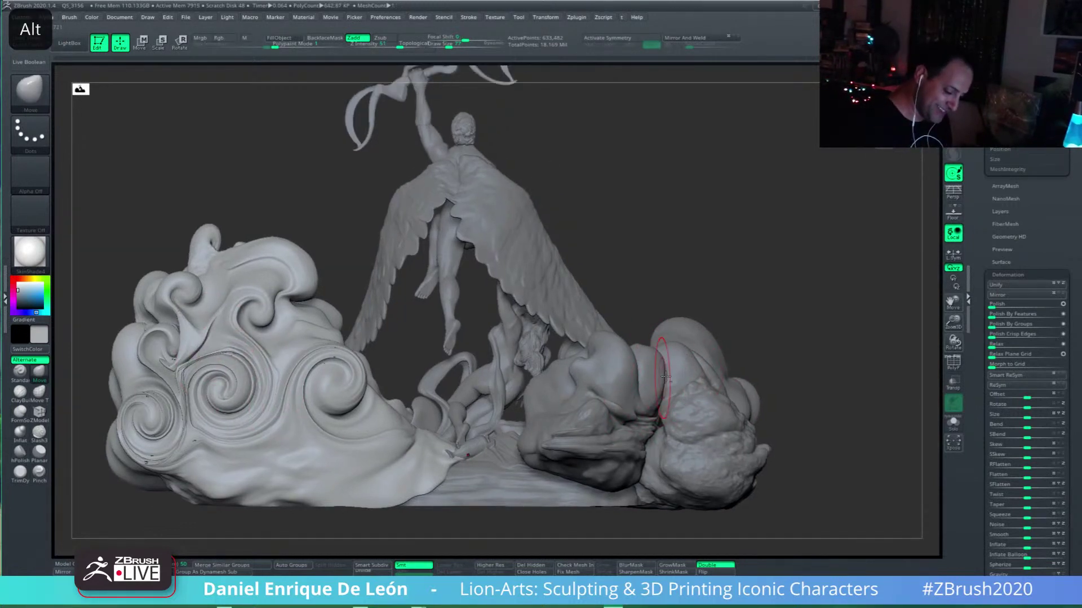
left_click(737, 420, "alt")
left_click(624, 400, "alt")
right_click_drag(789, 366, 660, 449)
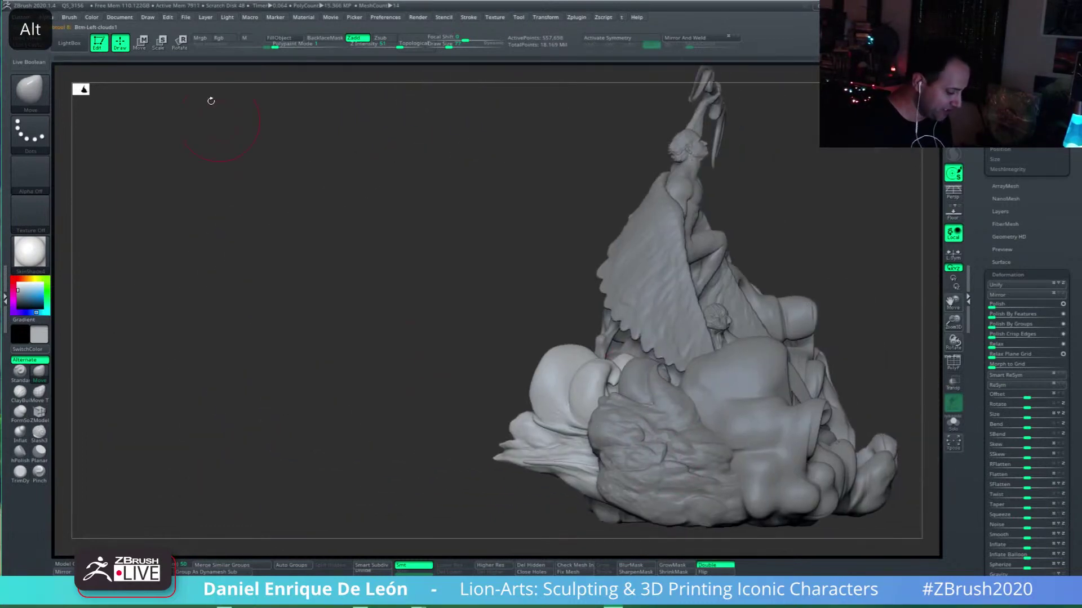
key("r")
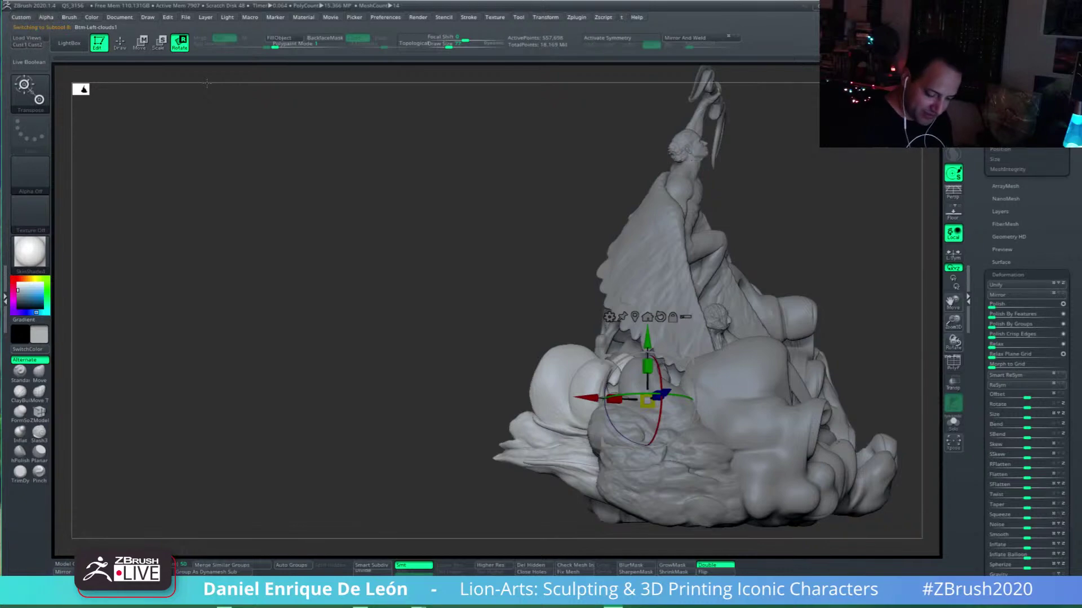
right_click_drag(614, 344, 507, 307, "alt")
mouse_move(507, 307)
right_mouse_down()
mouse_move(667, 299)
mouse_move(620, 447)
mouse_move(703, 353)
mouse_move(638, 370)
right_mouse_up()
left_click_drag(634, 405, 623, 440, "shift")
right_click_drag(739, 352, 724, 243, "alt")
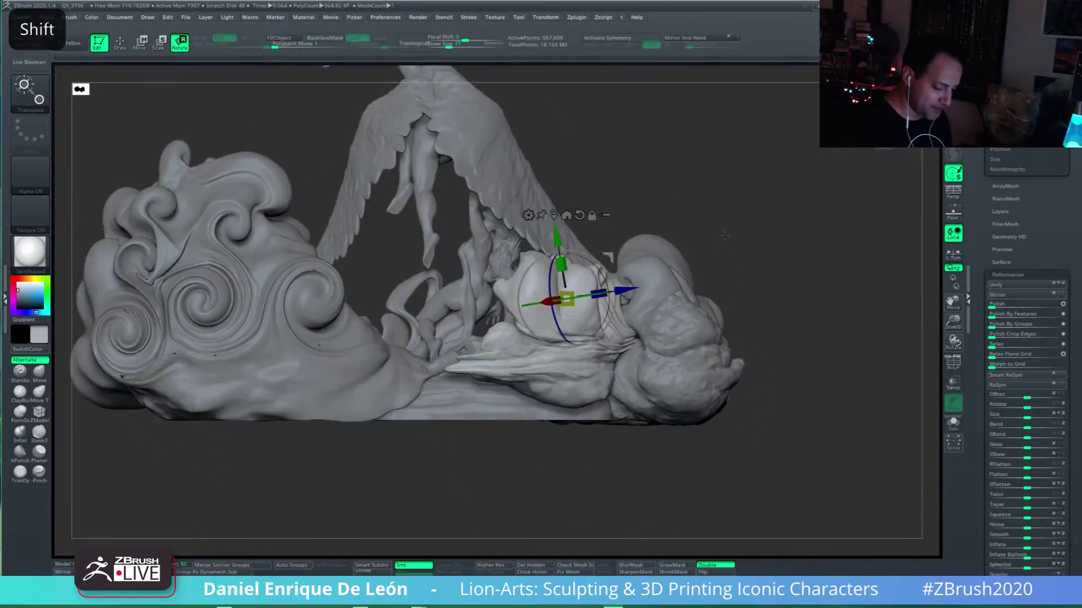
mouse_move(749, 286)
right_mouse_down("alt")
mouse_move(758, 313)
mouse_move(731, 313)
right_mouse_up("alt")
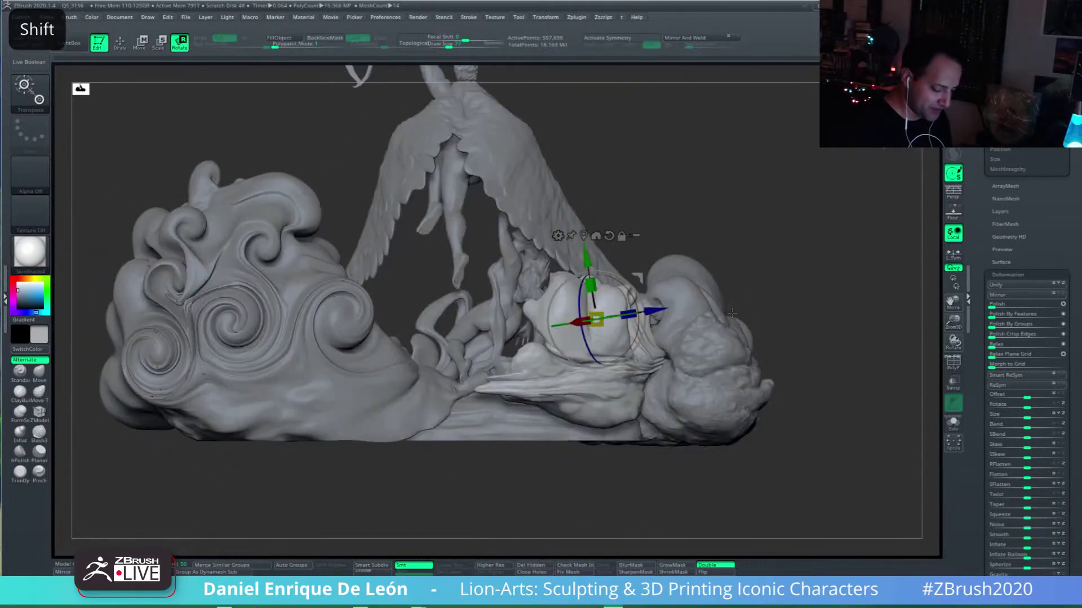
Step: Reset the gizmo's orientation, reposition the Btm-Left-clouds1 piece beneath the wing, and lower it into the base
left_click(608, 235, "alt")
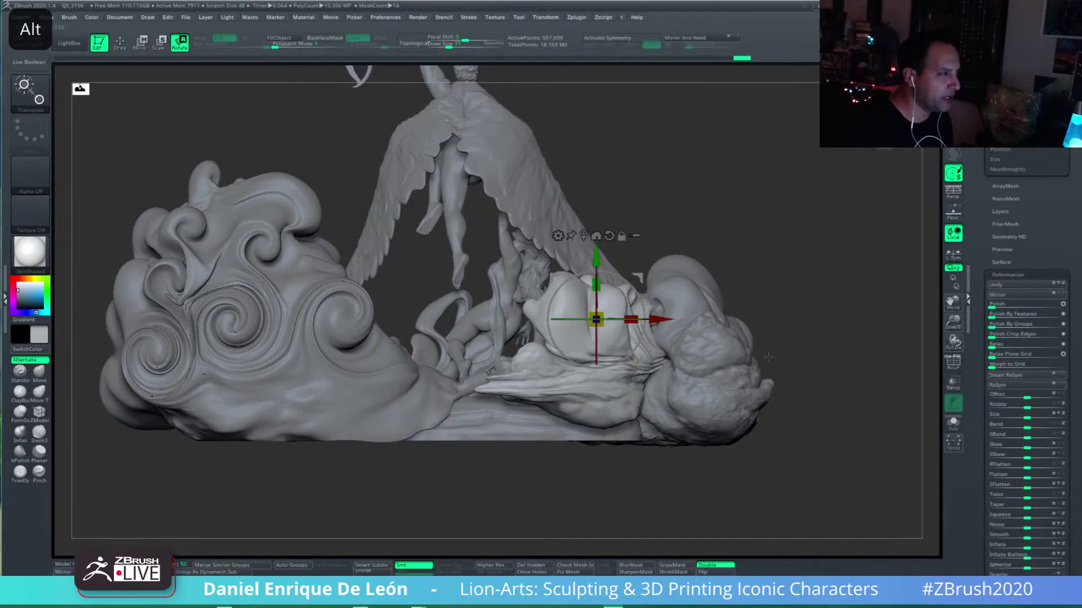
mouse_move(615, 319)
right_mouse_down()
mouse_move(719, 316)
mouse_move(626, 335)
mouse_move(618, 304)
right_mouse_up()
left_click_drag(566, 331, 592, 331)
mouse_move(592, 331)
right_mouse_down()
mouse_move(678, 271)
mouse_move(696, 277)
right_mouse_up()
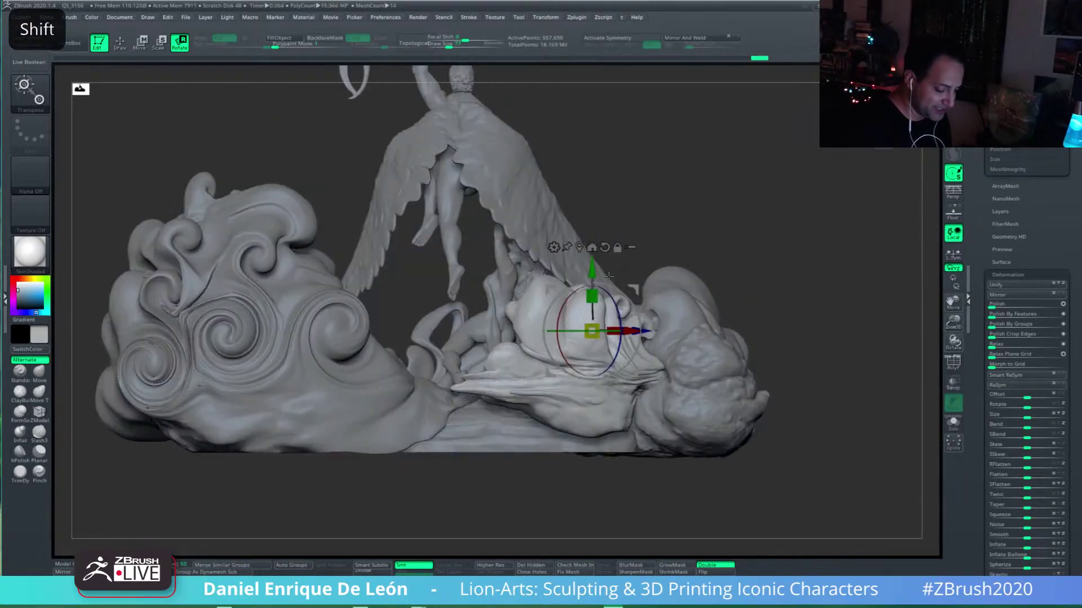
left_click_drag(590, 267, 591, 296)
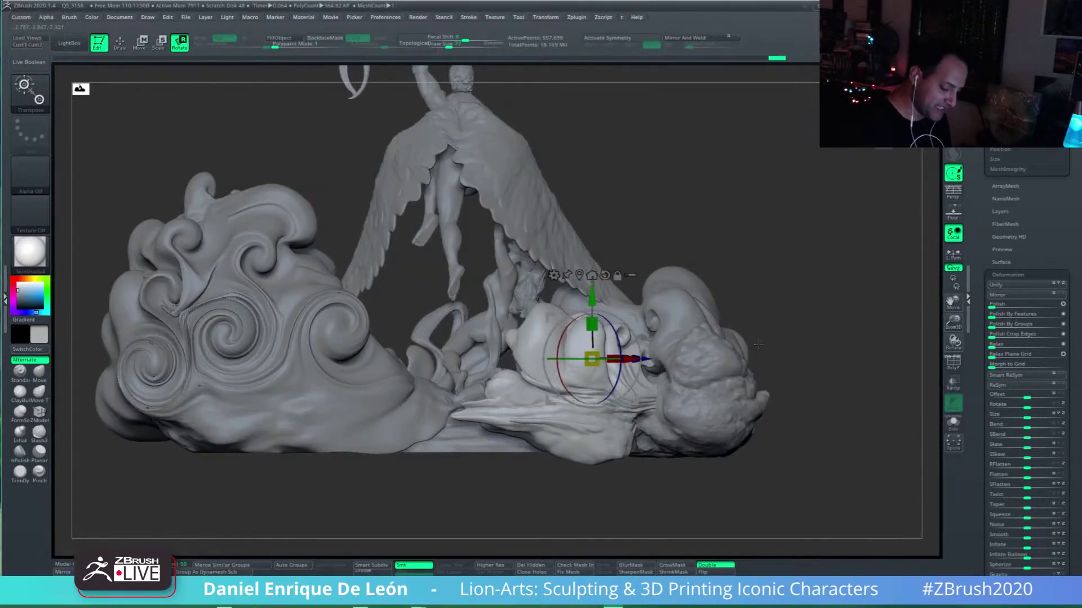
left_click(121, 52)
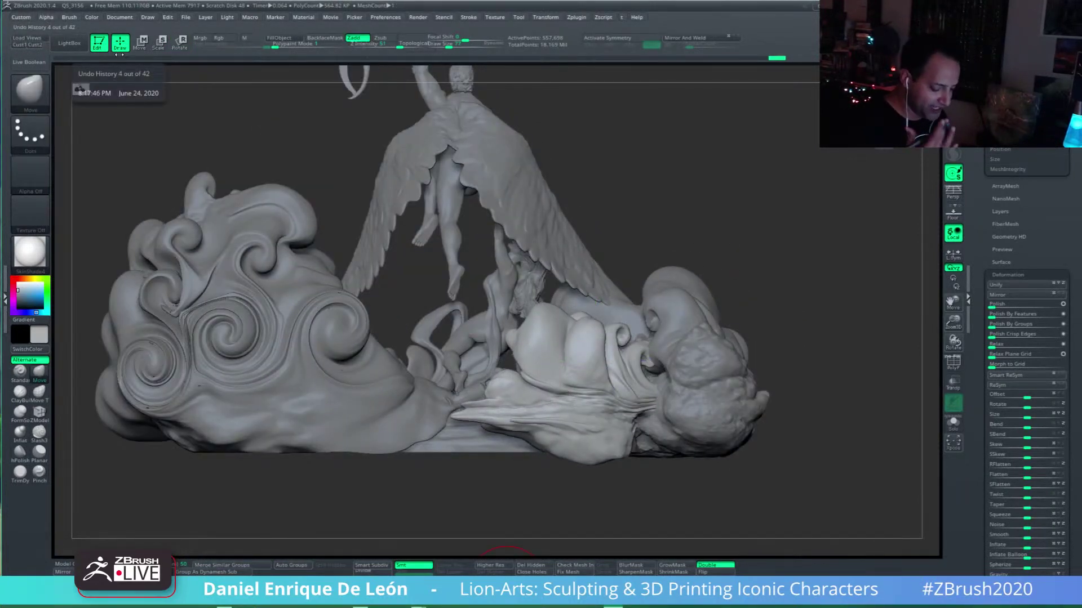
right_click_drag(637, 368, 652, 391)
Step: Shift the Btm-Left-clouds1 piece further out from the back of the statue, checking its placement from above
left_click(140, 42)
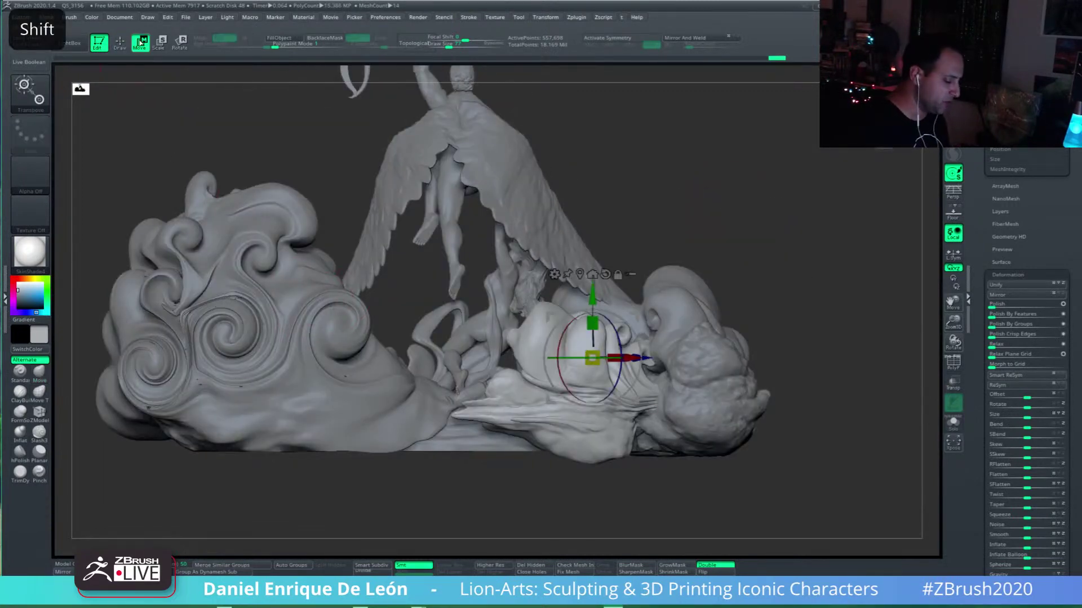
left_click_drag(609, 358, 591, 358)
mouse_move(749, 341)
right_mouse_down()
mouse_move(706, 346)
mouse_move(728, 375)
mouse_move(736, 420)
right_mouse_up()
right_click_drag(734, 256, 722, 322, "alt")
left_click_drag(597, 407, 601, 422)
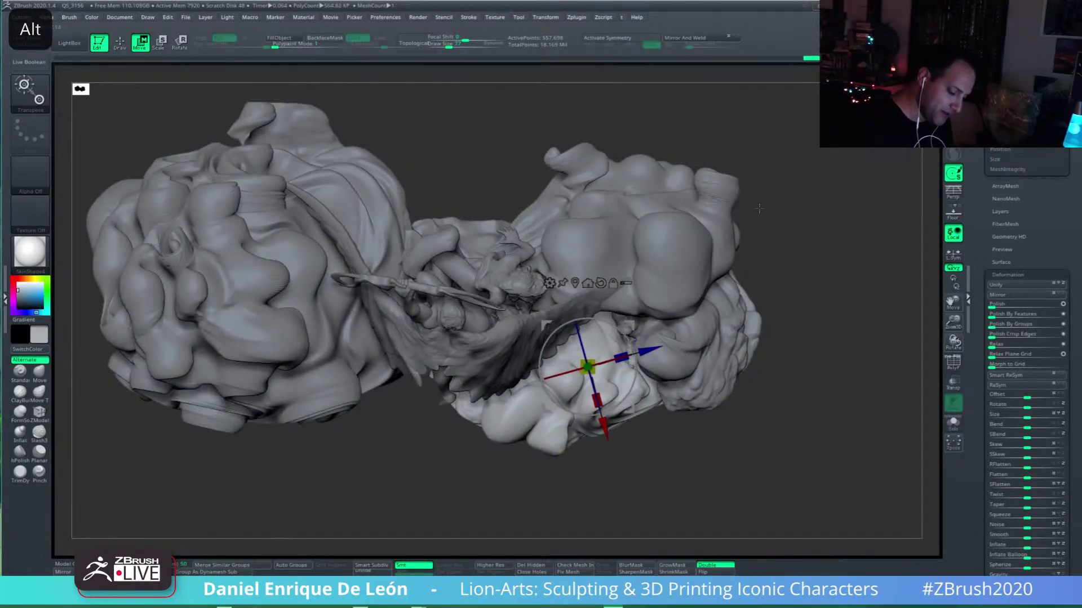
mouse_move(750, 287)
right_mouse_down("shift")
mouse_move(761, 208)
mouse_move(730, 227)
right_mouse_up("shift")
Step: Adjust the Move brush size and reshape the piece's protruding underside level with the bottom of the base
left_click(120, 42)
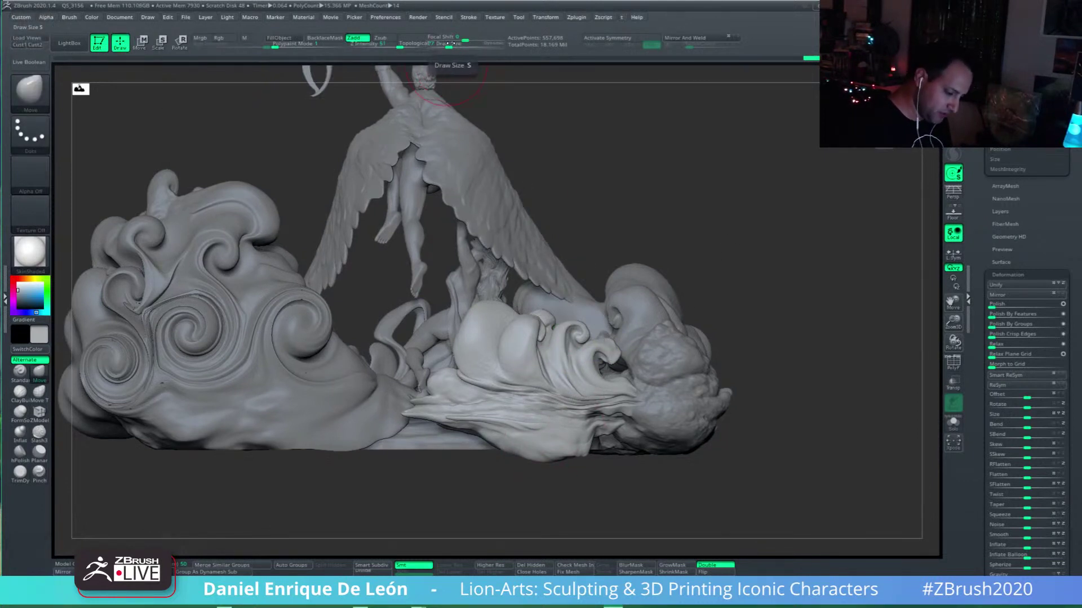
left_click_drag(450, 44, 449, 46)
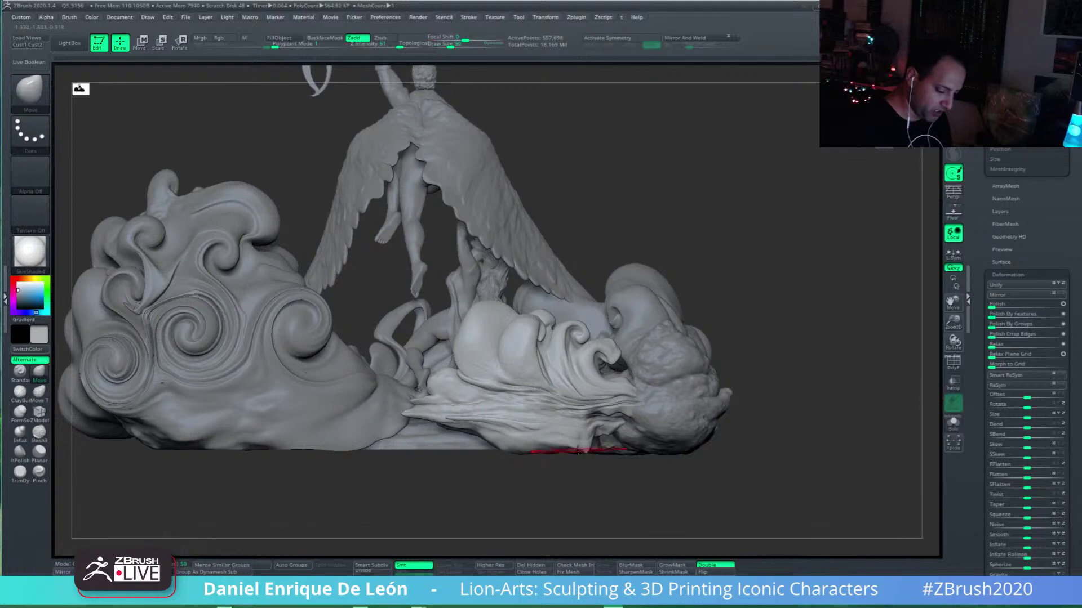
mouse_move(529, 436)
left_mouse_down()
mouse_move(520, 449)
mouse_move(596, 434)
left_mouse_up()
mouse_move(618, 431)
right_mouse_down()
mouse_move(576, 402)
mouse_move(626, 353)
mouse_move(665, 369)
right_mouse_up()
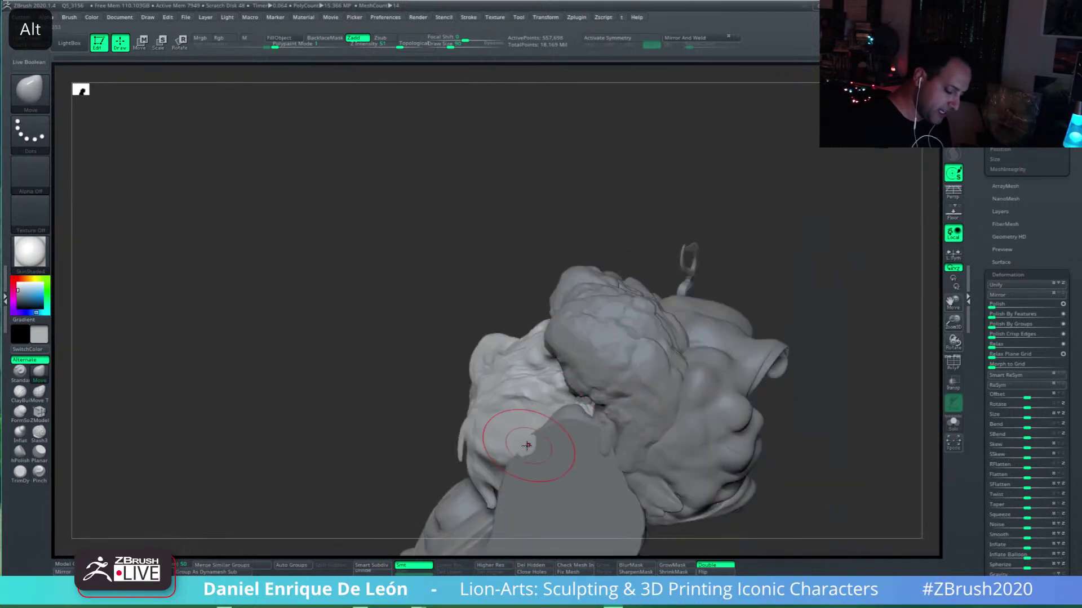
mouse_move(535, 442)
right_mouse_down()
mouse_move(620, 401)
mouse_move(553, 385)
mouse_move(569, 391)
right_mouse_up()
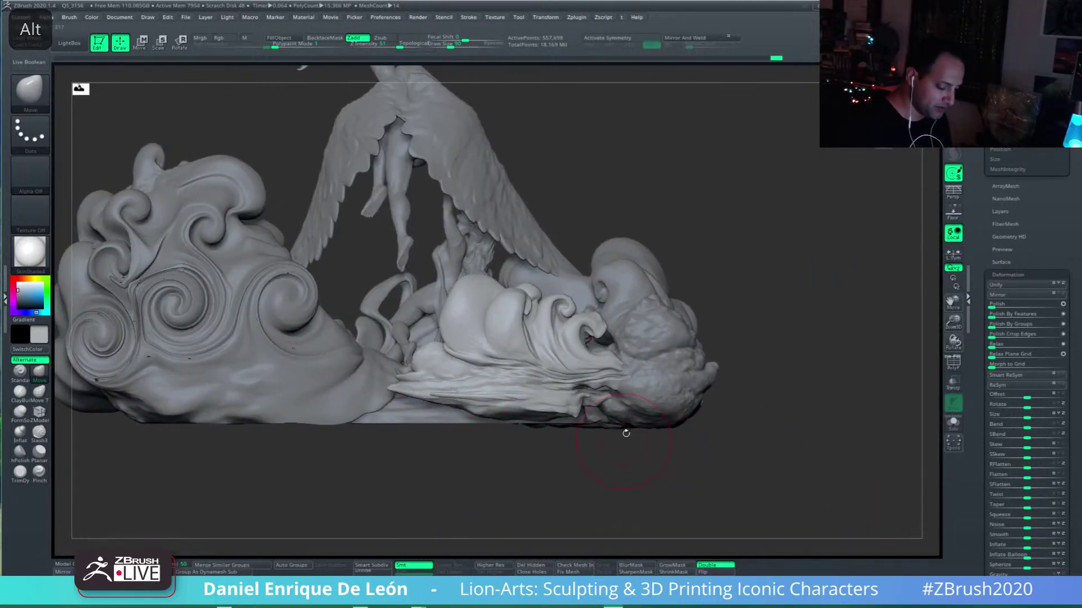
Step: Reset the gizmo's orientation and fine-tune the Btm-Left-clouds1 piece's angle and placement against the neighbouring rough cloud
right_click_drag(626, 432, 673, 410, "alt")
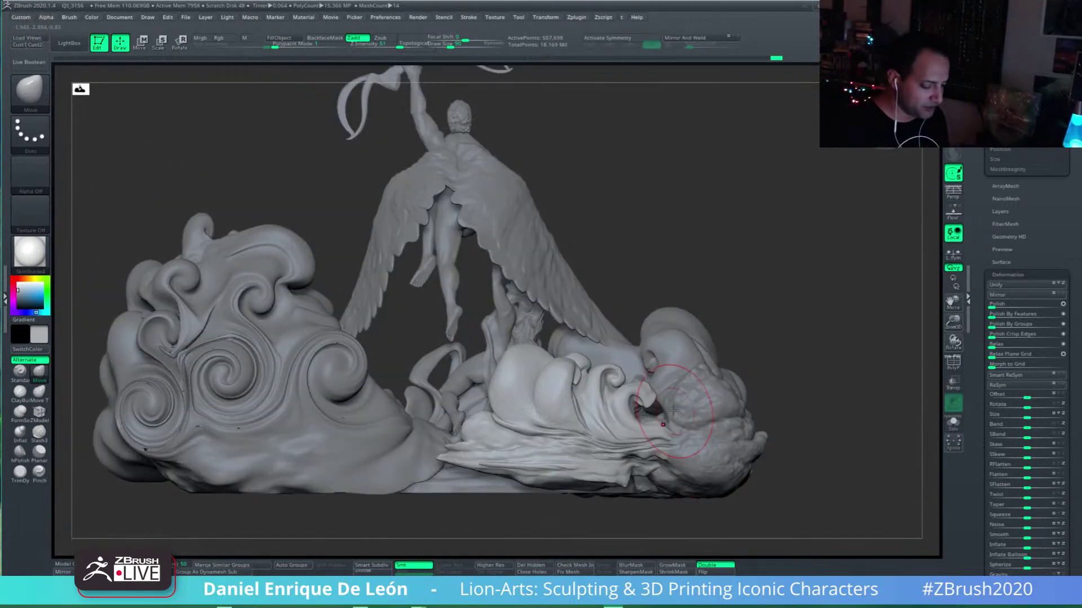
right_click_drag(595, 405, 623, 402, "alt")
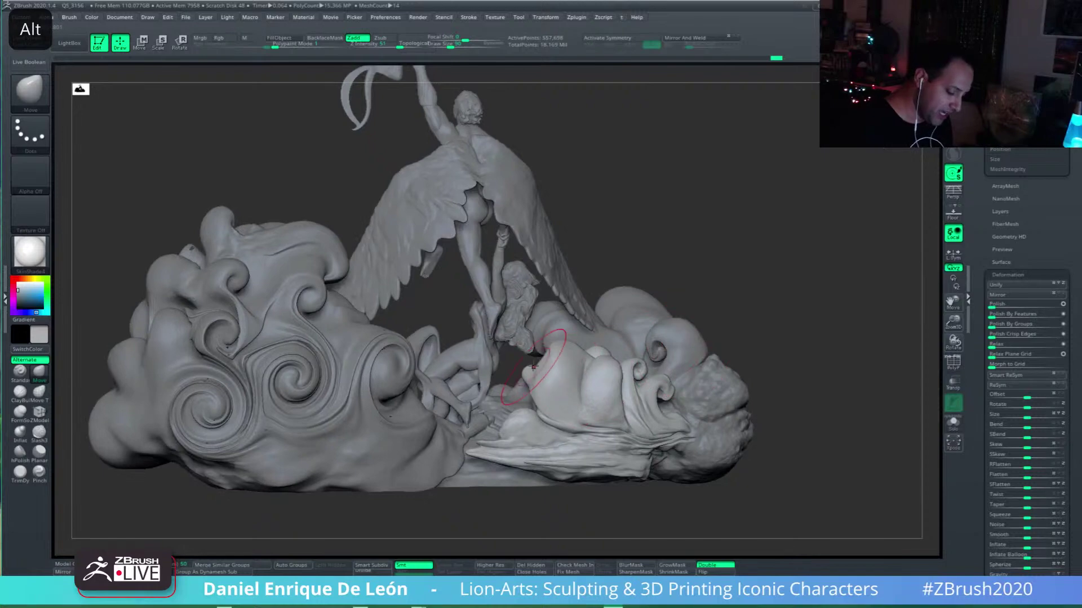
mouse_move(507, 363)
right_mouse_down()
mouse_move(551, 357)
mouse_move(542, 379)
right_mouse_up()
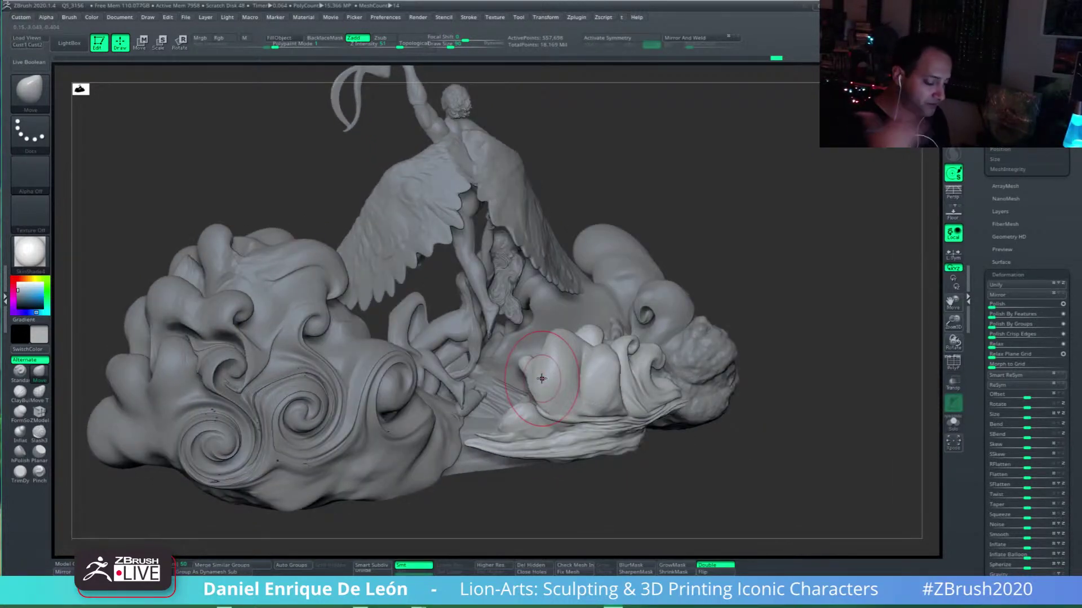
mouse_move(541, 378)
right_mouse_down()
mouse_move(525, 385)
mouse_move(491, 366)
mouse_move(699, 386)
right_mouse_up()
left_click(179, 41)
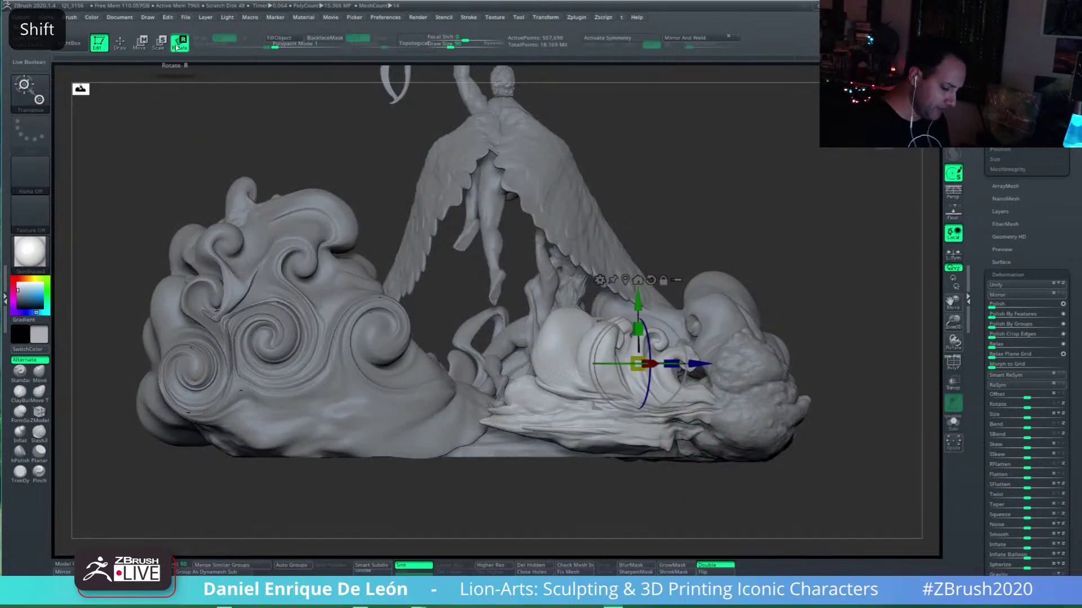
left_click(650, 279, "alt")
left_click_drag(649, 364, 683, 360)
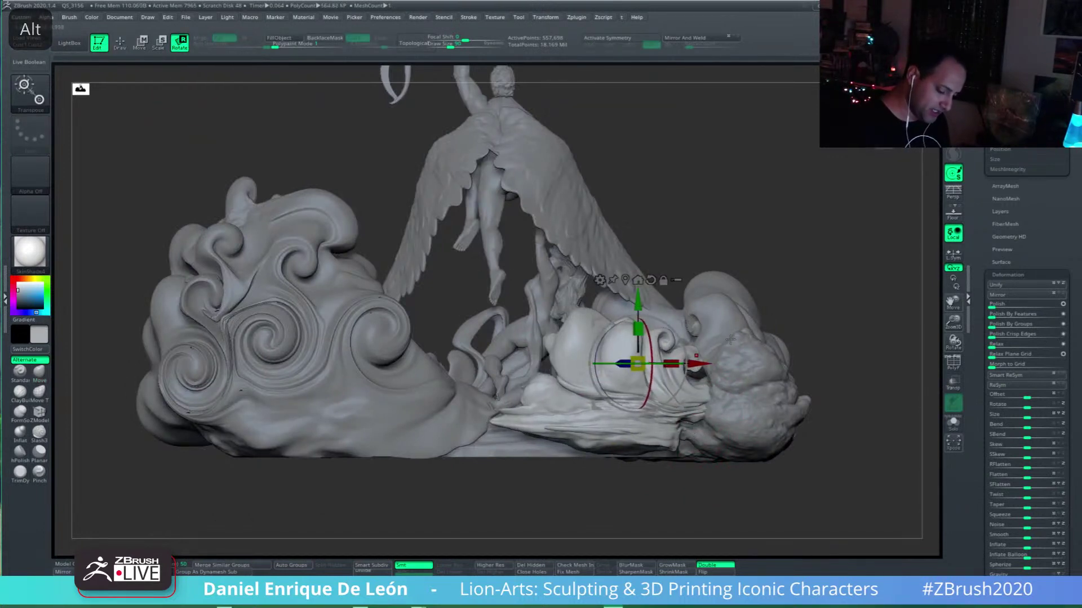
mouse_move(727, 335)
right_mouse_down()
mouse_move(792, 368)
mouse_move(721, 324)
right_mouse_up()
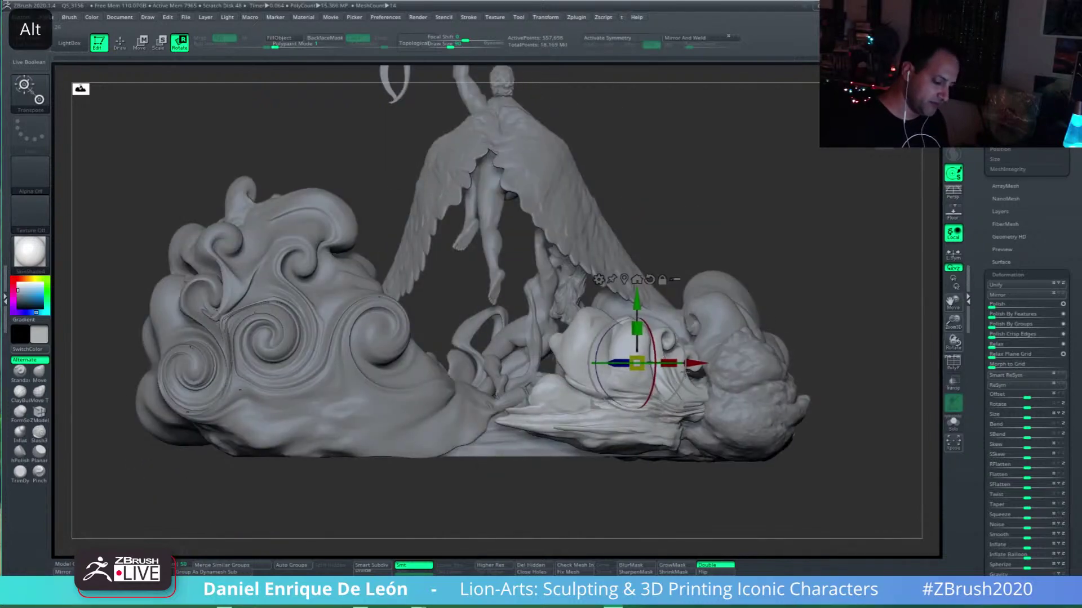
Step: Start saving the statue's tool and browse to the Cupid-Psyche_2020 project folder
right_click_drag(770, 268, 665, 281, "alt")
right_click_drag(270, 355, 519, 363)
right_click_drag(775, 338, 609, 361, "shift")
right_click_drag(800, 397, 712, 411, "alt")
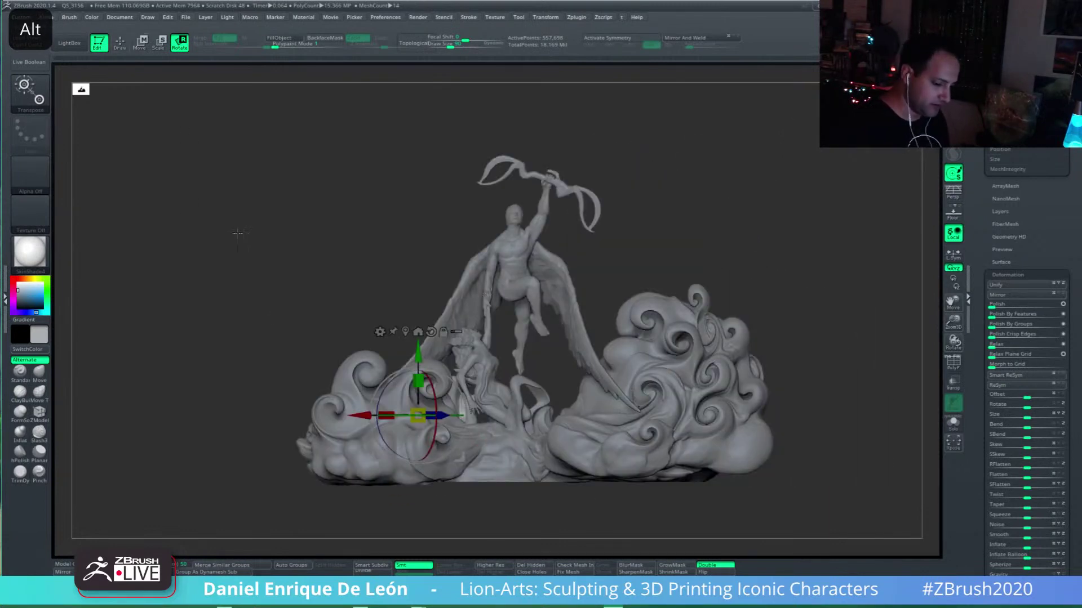
left_click_drag(1073, 186, 1073, 557)
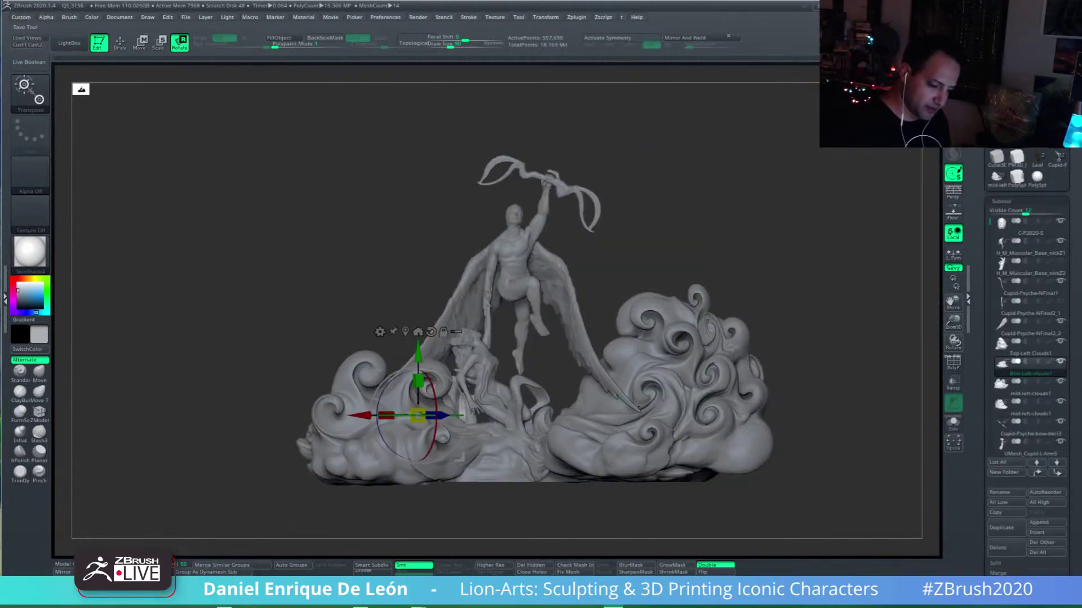
key("ctrl+s")
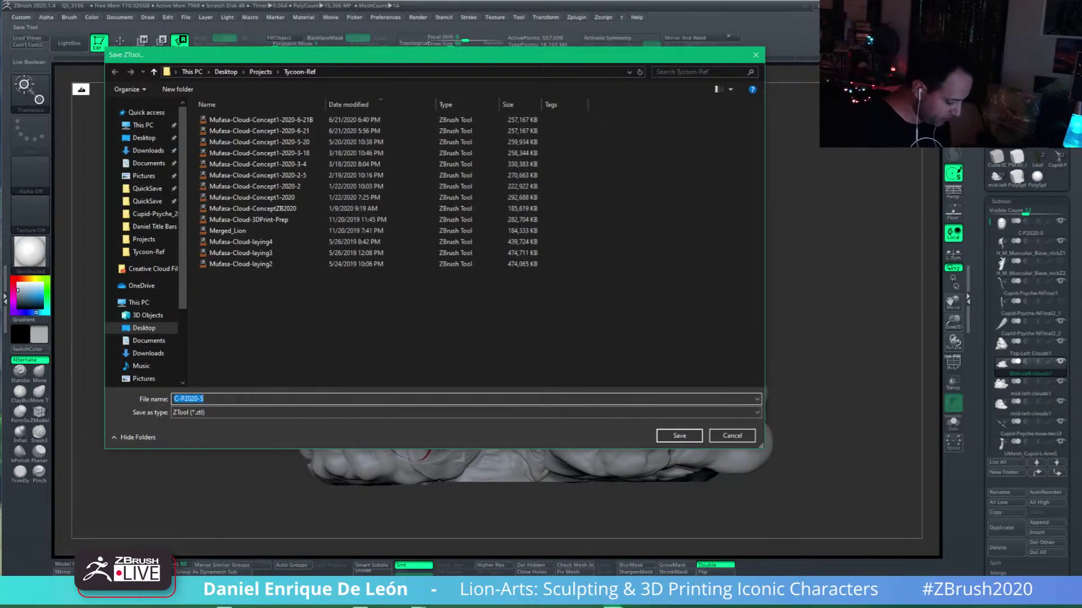
left_click(223, 398)
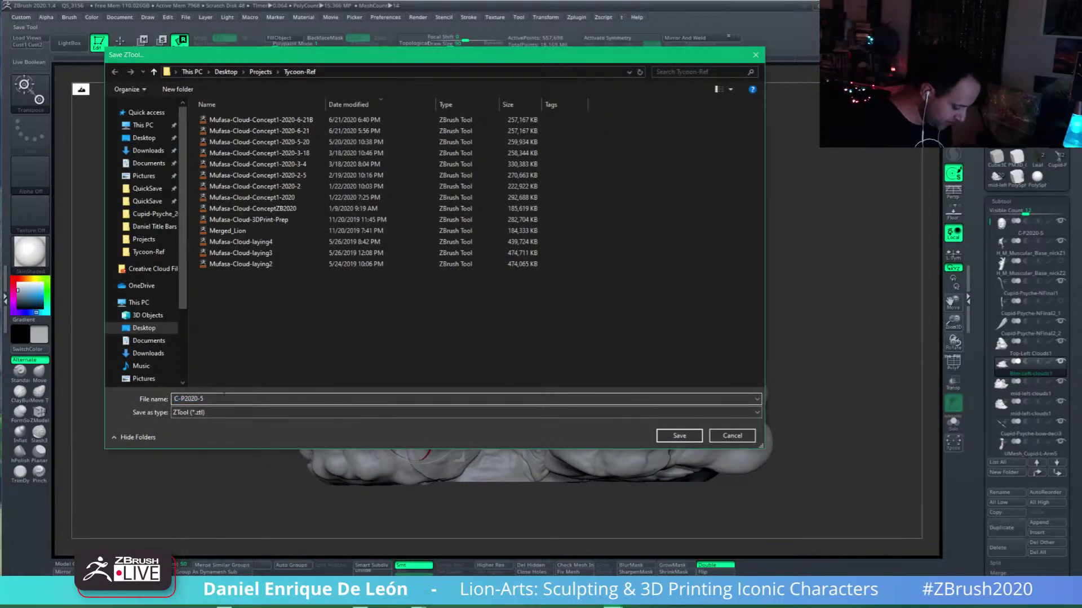
left_click(260, 72)
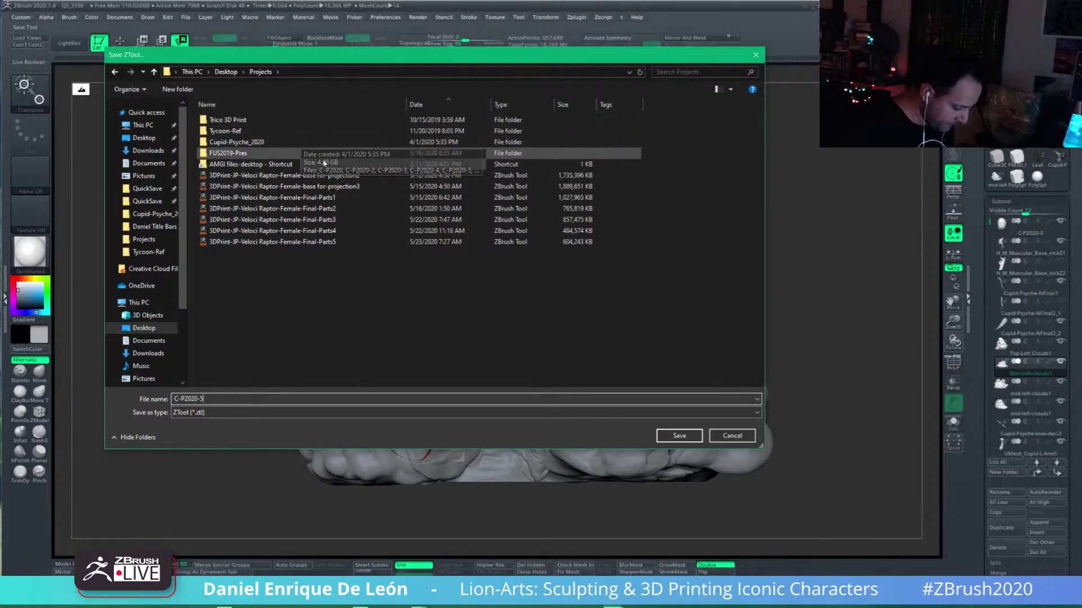
left_click(225, 72)
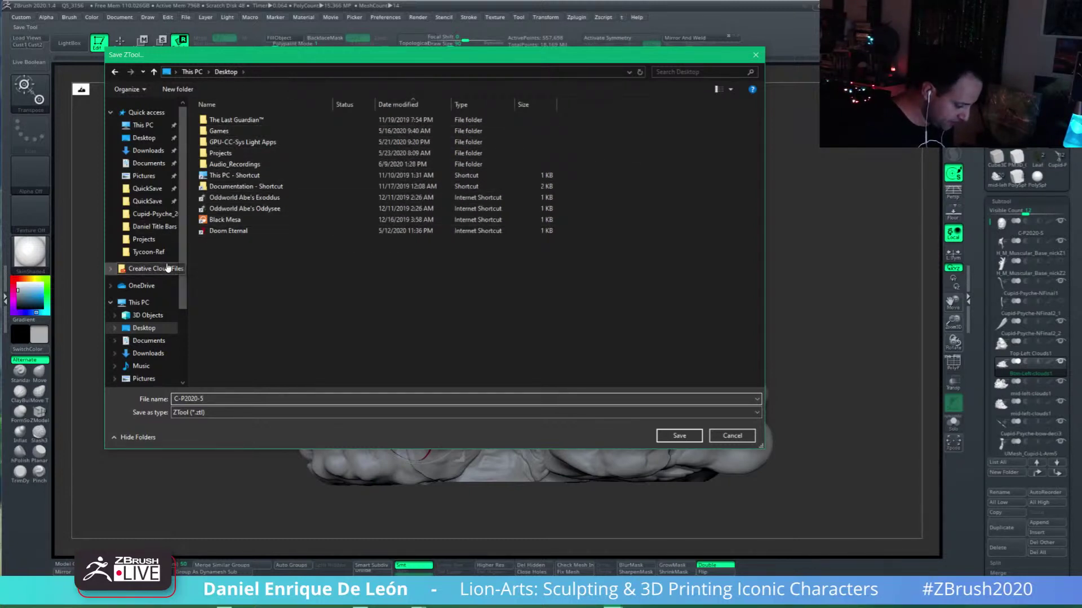
left_click(148, 252)
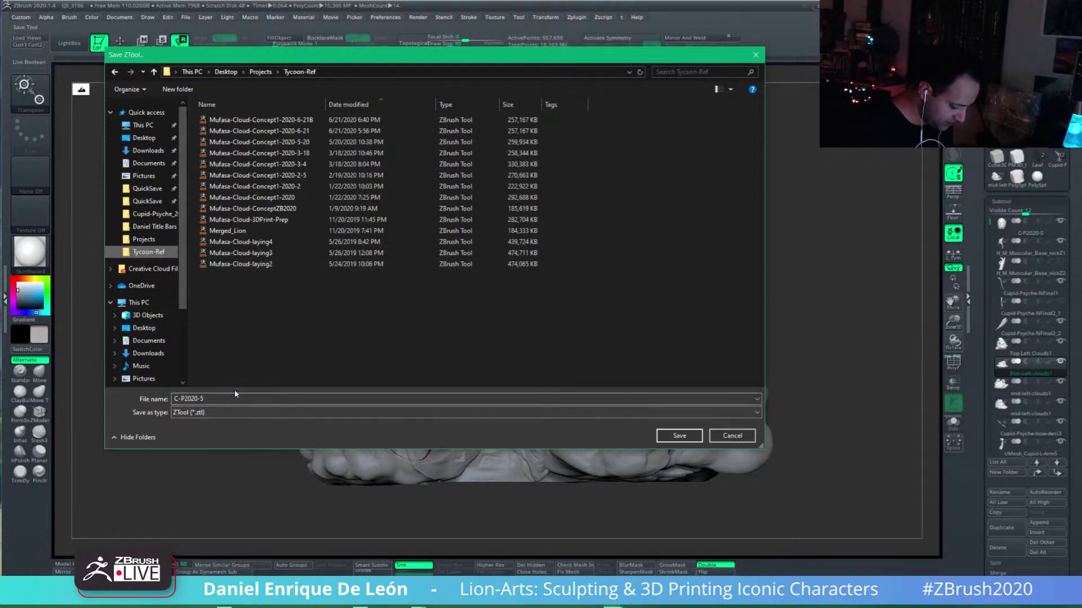
left_click(256, 71)
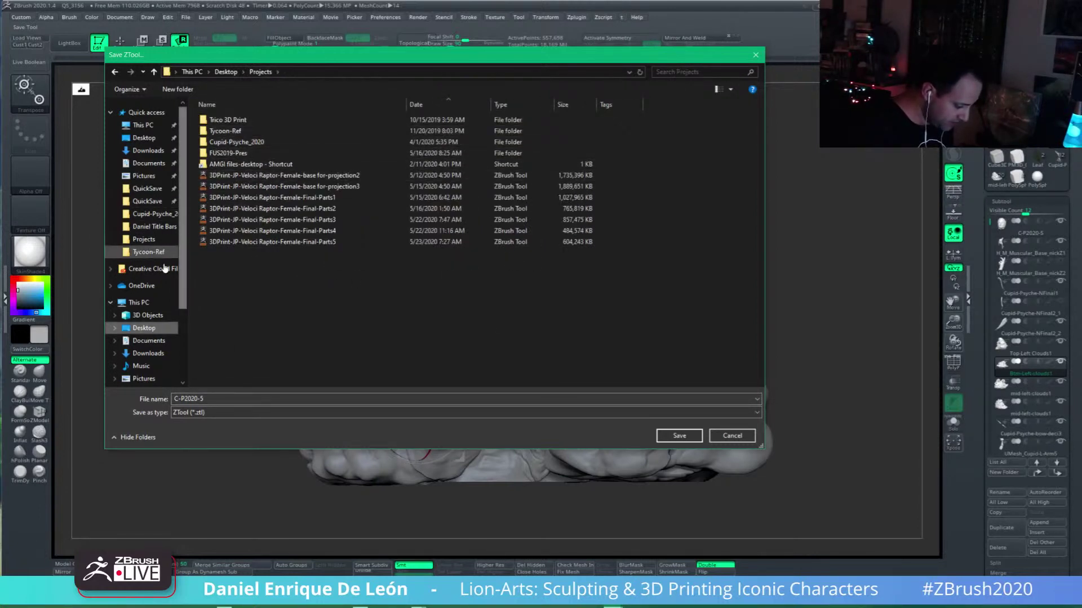
left_click(158, 216)
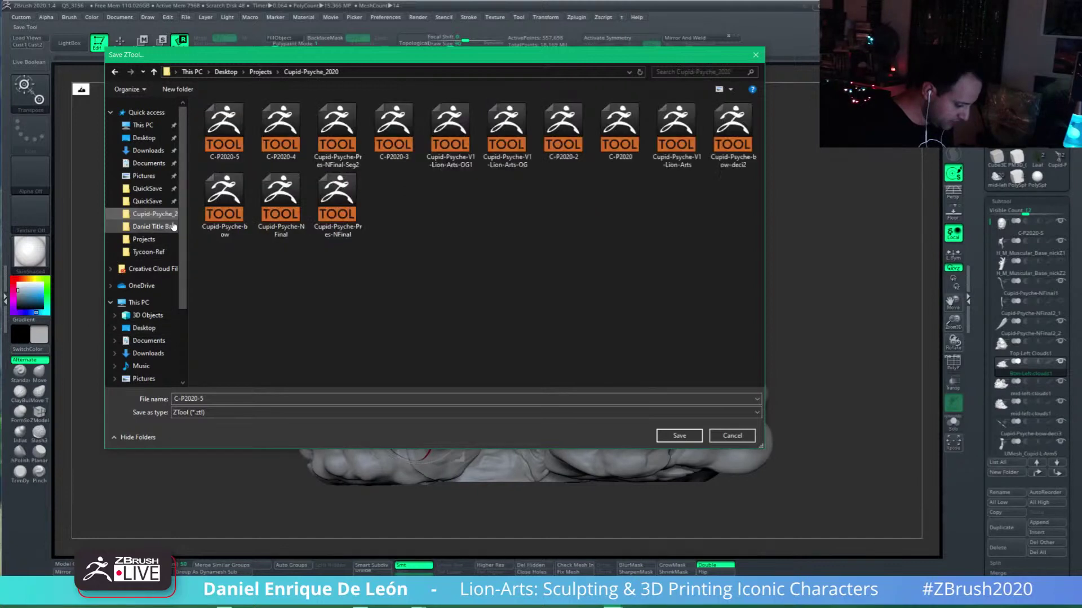
Step: Save the tool as C-P2020-5, replacing the existing file in the folder
left_click(455, 397)
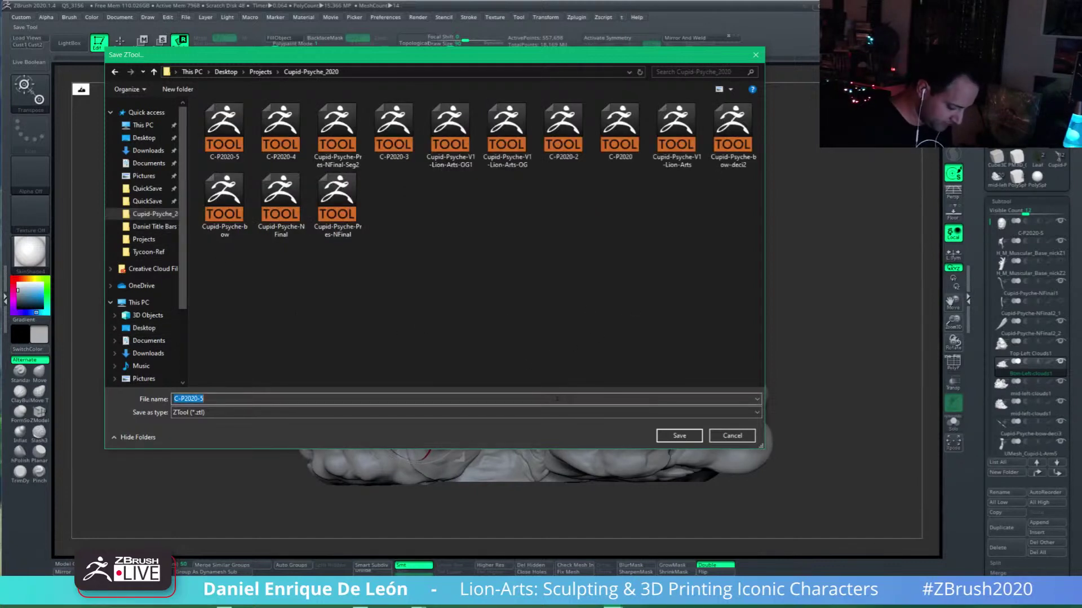
left_click(681, 438)
left_click(572, 305)
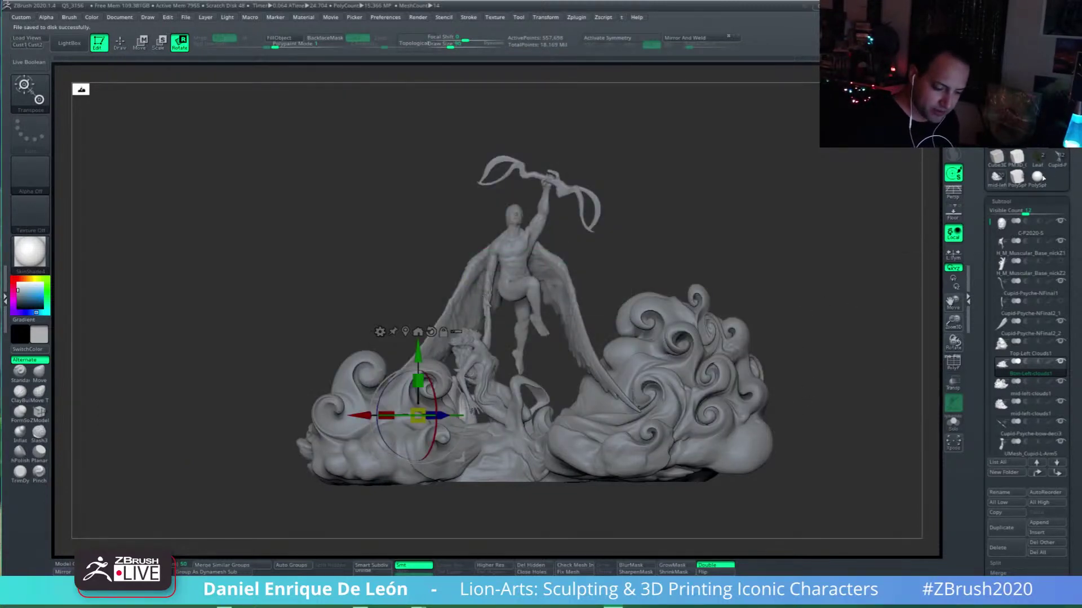
Step: Switch to the loaded lion-and-clouds tool and select its Recovered_Tool cloud piece beside the lion
mouse_move(1061, 167)
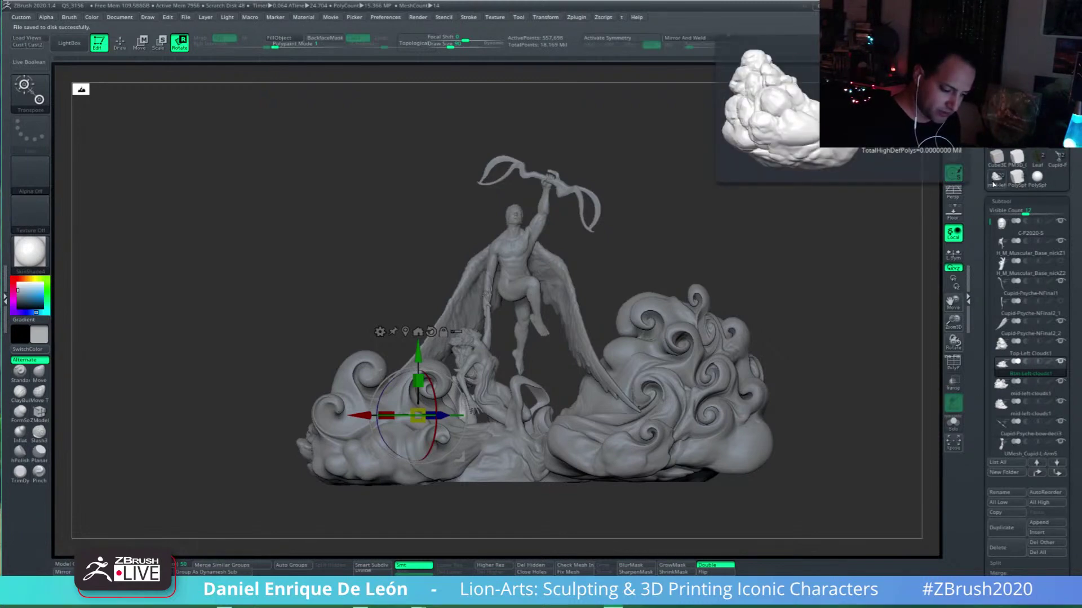
left_click(992, 184)
right_click_drag(671, 295, 671, 381, "alt")
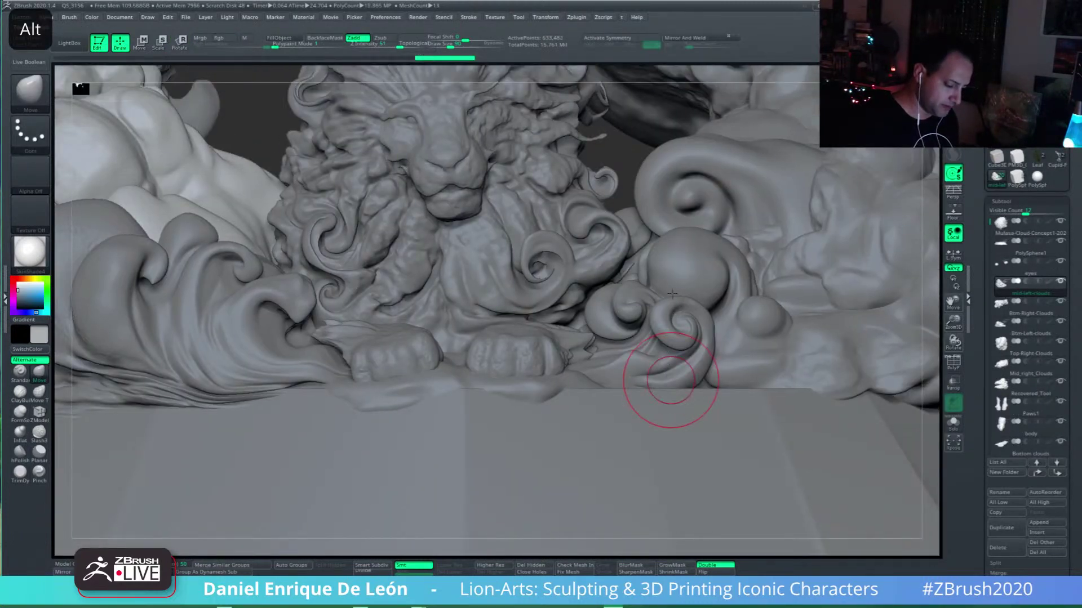
left_click_drag(672, 294, 671, 225, "alt")
left_click_drag(631, 378, 696, 381, "alt")
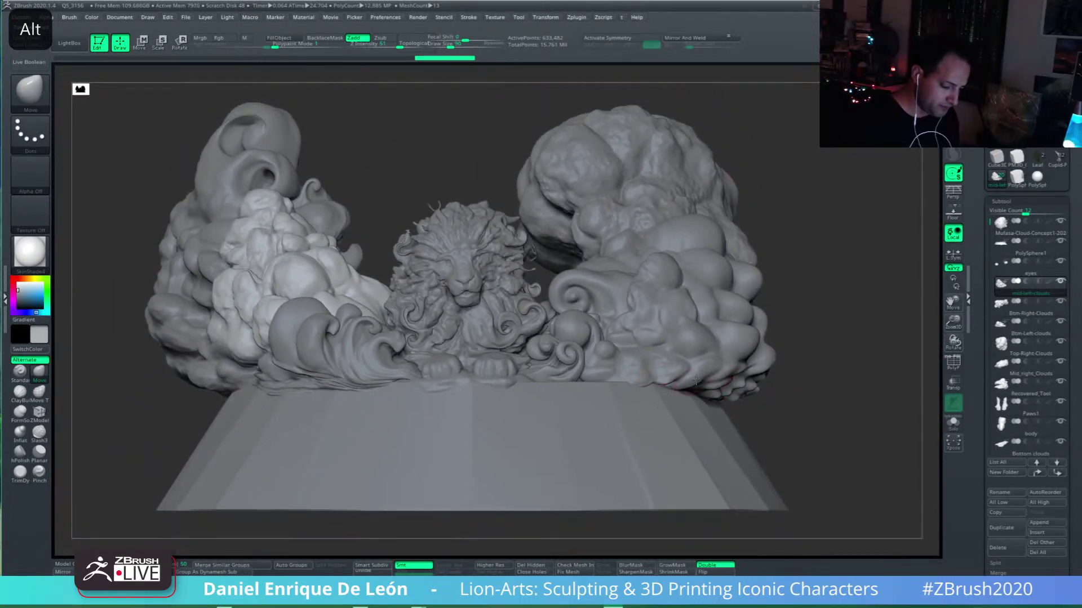
left_click(695, 380, "alt")
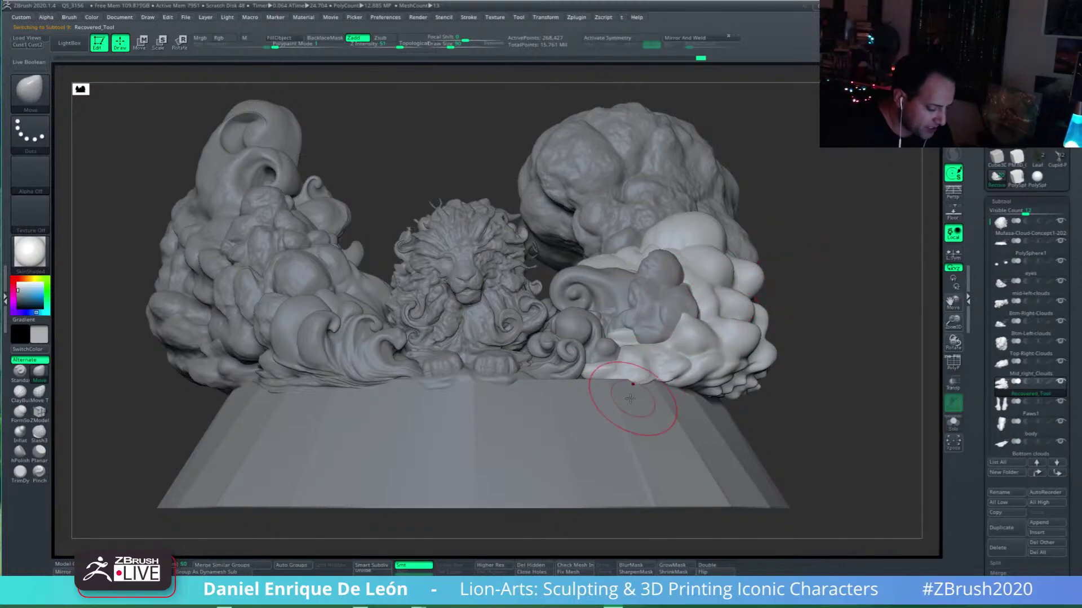
Step: Examine how the lion and its cloud formations sit on the pedestal from behind, above and the front
mouse_move(524, 439)
left_mouse_down()
mouse_move(623, 316)
mouse_move(579, 431)
mouse_move(612, 430)
left_mouse_up()
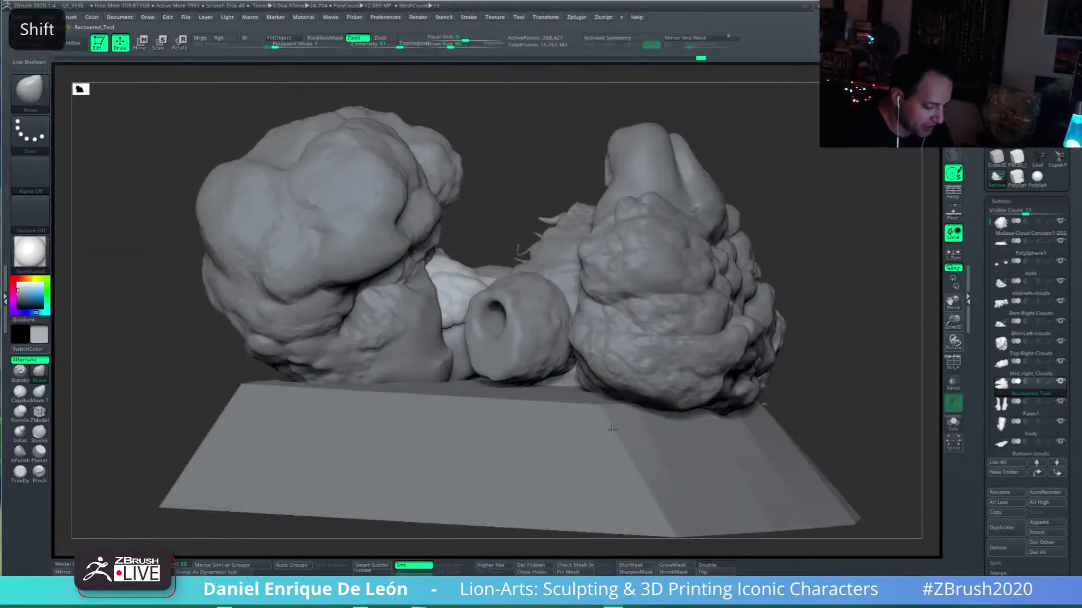
right_click_drag(612, 430, 625, 434, "shift")
right_click_drag(691, 434, 517, 433, "alt")
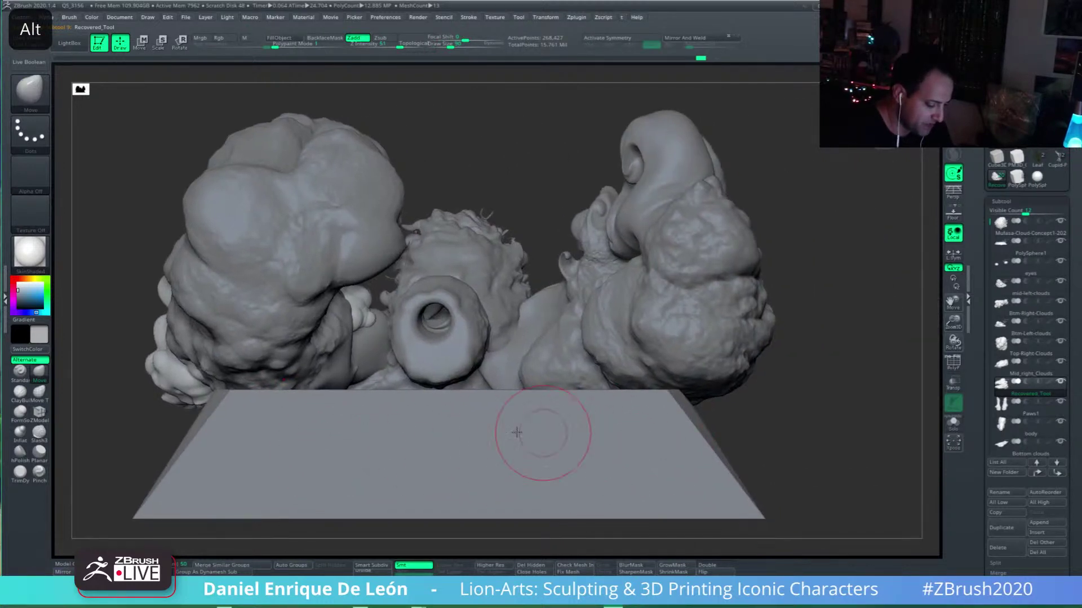
right_click_drag(631, 434, 676, 423, "alt")
mouse_move(526, 422)
right_mouse_down()
mouse_move(645, 421)
mouse_move(603, 425)
mouse_move(707, 435)
mouse_move(688, 439)
mouse_move(723, 341)
mouse_move(752, 336)
mouse_move(752, 364)
right_mouse_up()
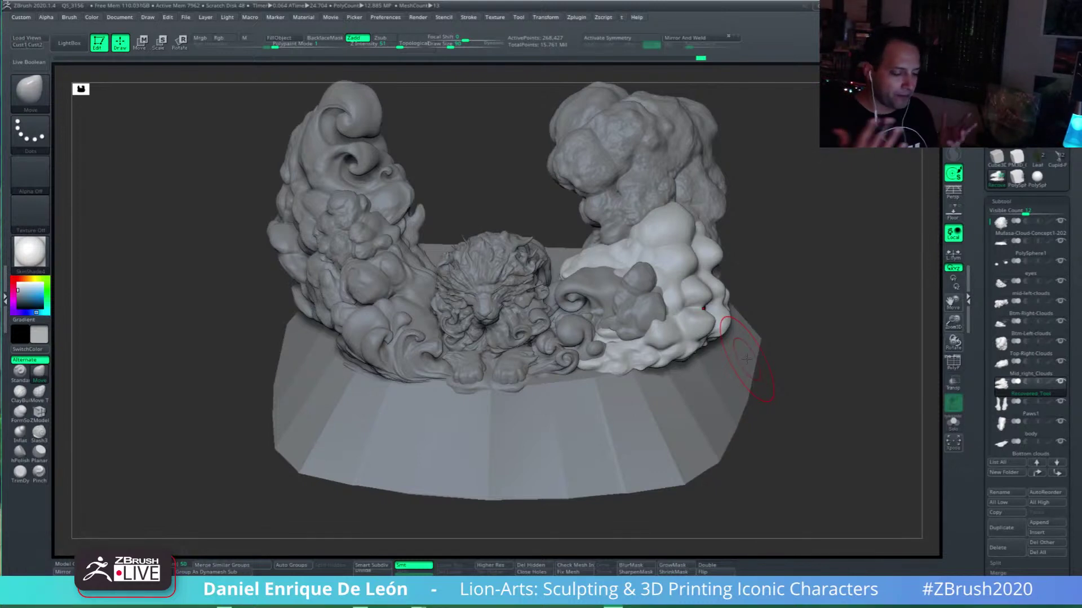
mouse_move(807, 293)
left_mouse_down("shift")
mouse_move(822, 271)
mouse_move(805, 299)
left_mouse_up("shift")
left_click_drag(817, 260, 812, 310, "alt")
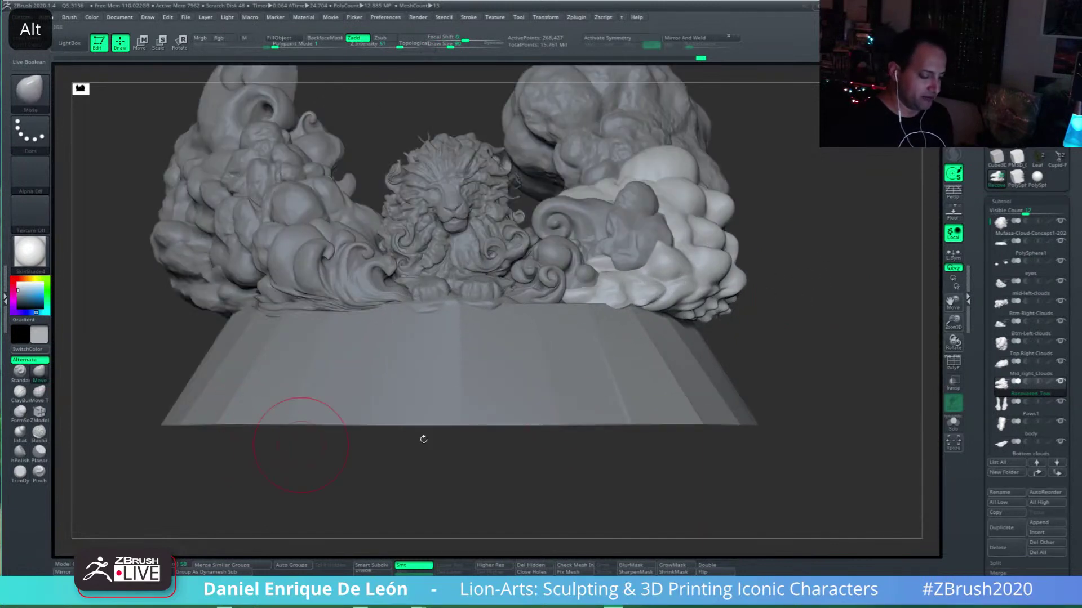
mouse_move(527, 415)
right_mouse_down("alt")
mouse_move(724, 439)
mouse_move(650, 435)
mouse_move(609, 445)
right_mouse_up("alt")
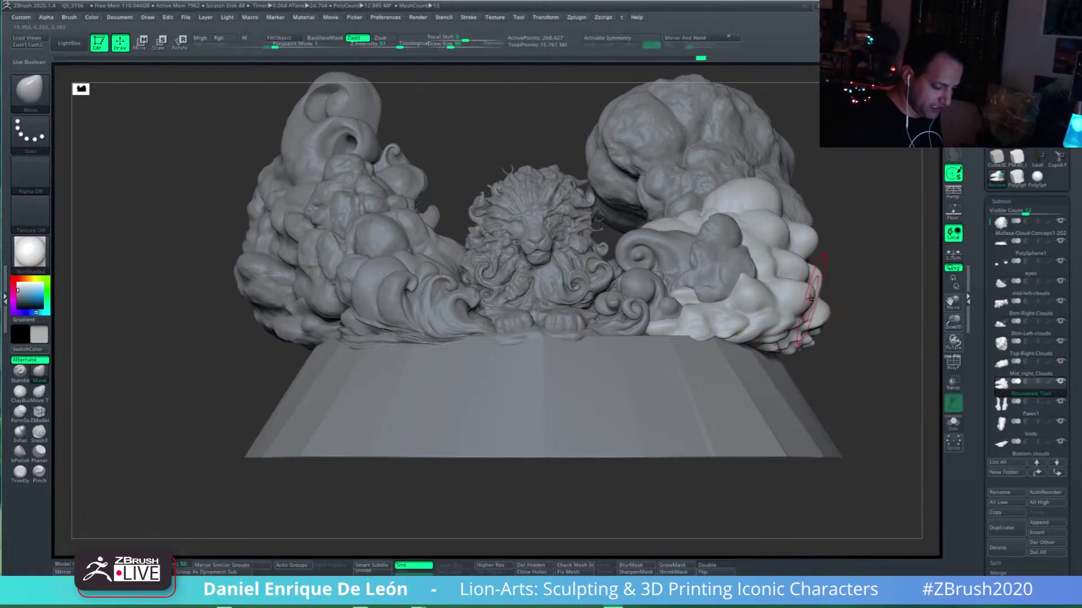
Step: Select the PolySphere1 pedestal, reset the gizmo's orientation, and stretch the pedestal vertically to make it taller
key("alt")
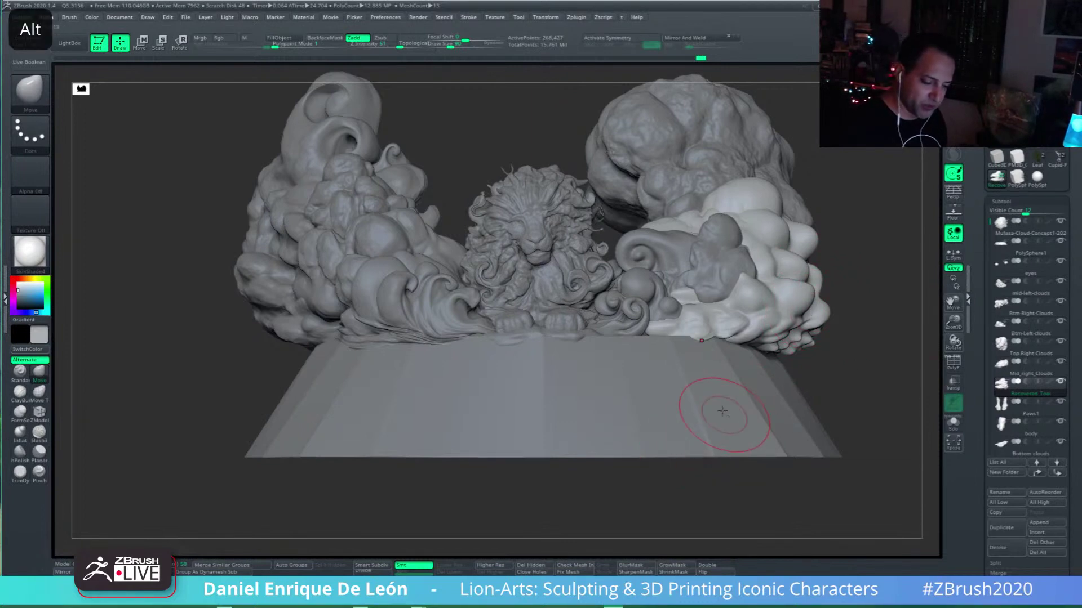
left_click(696, 385, "alt")
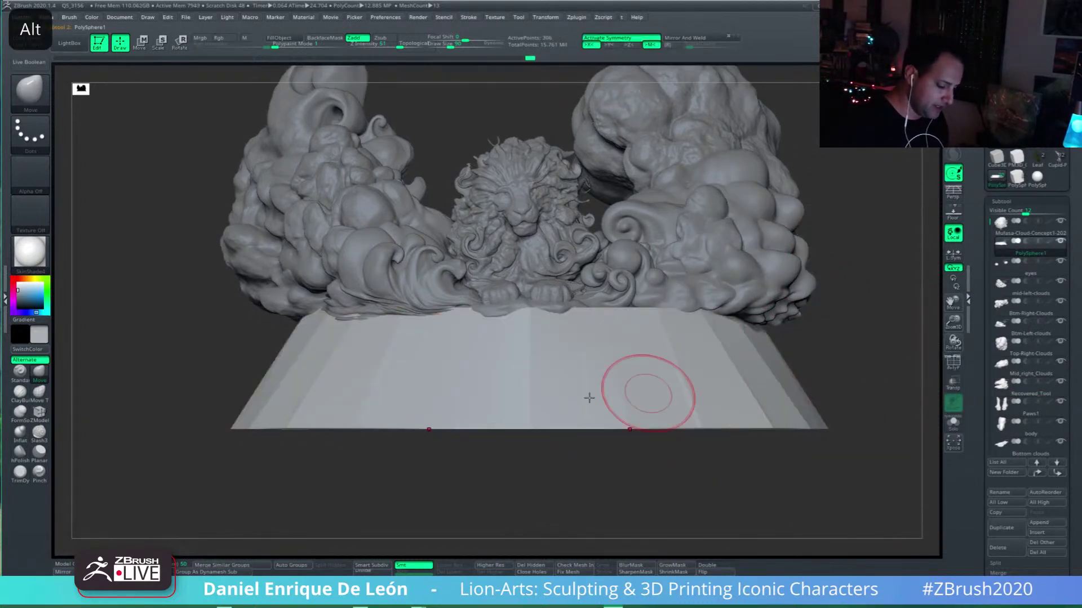
key("w")
right_click_drag(533, 259, 515, 250, "alt")
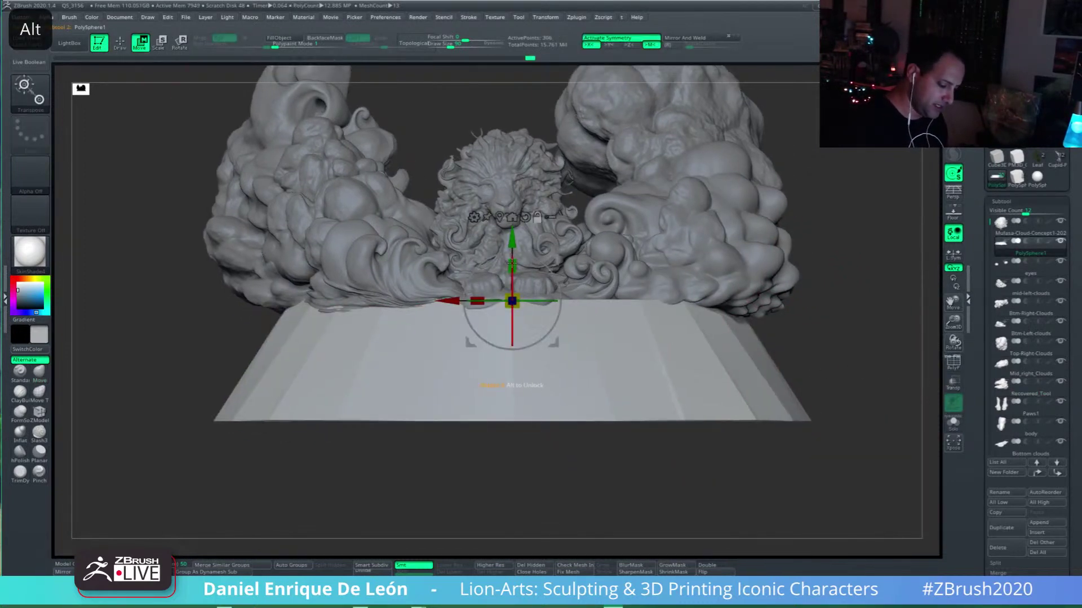
mouse_move(512, 263)
left_mouse_down("alt")
mouse_move(511, 231)
mouse_move(512, 270)
mouse_move(511, 240)
mouse_move(515, 256)
left_mouse_up("alt")
left_click(525, 217, "alt")
left_click_drag(795, 340, 830, 350, "alt")
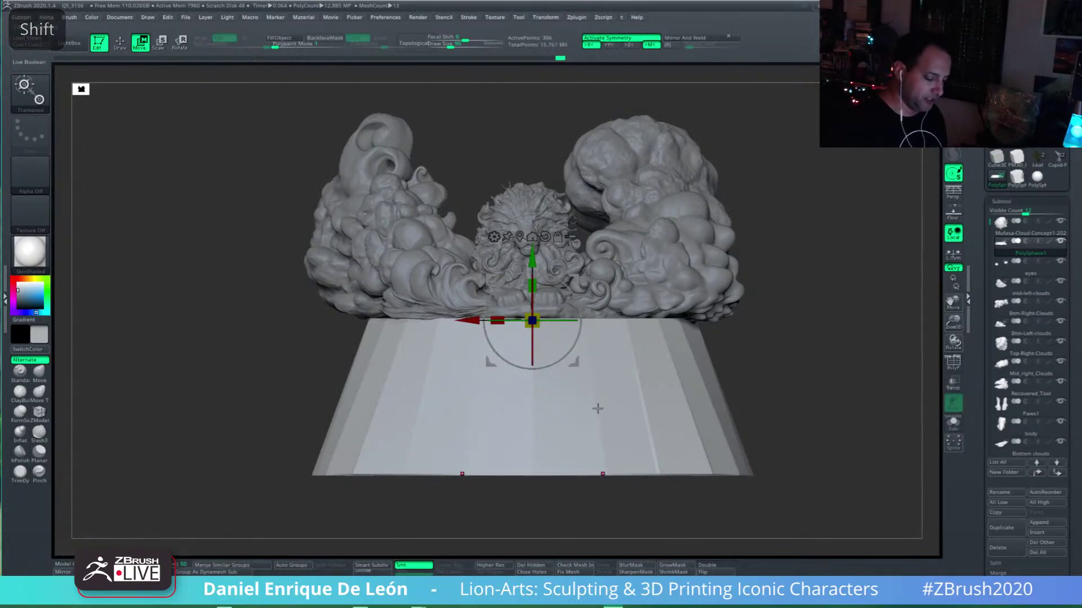
Step: Stretch the pedestal a little taller along its vertical axis and return to Draw mode
right_click_drag(597, 409, 636, 448)
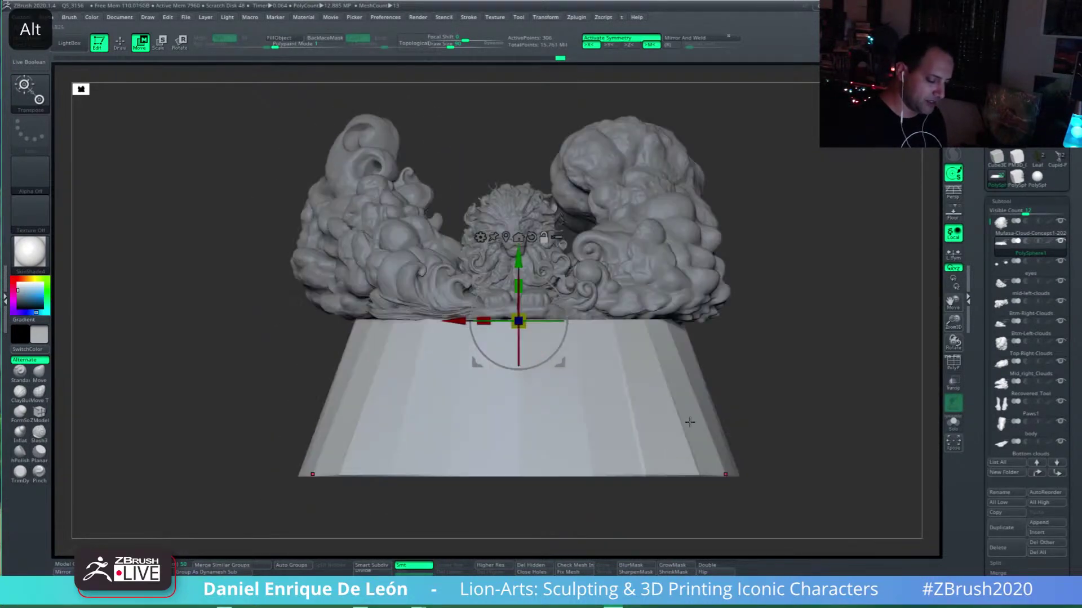
right_click_drag(687, 422, 676, 421, "alt")
left_click_drag(506, 285, 507, 267, "alt")
mouse_move(792, 315)
right_mouse_down("alt")
mouse_move(782, 353)
mouse_move(787, 332)
right_mouse_up("alt")
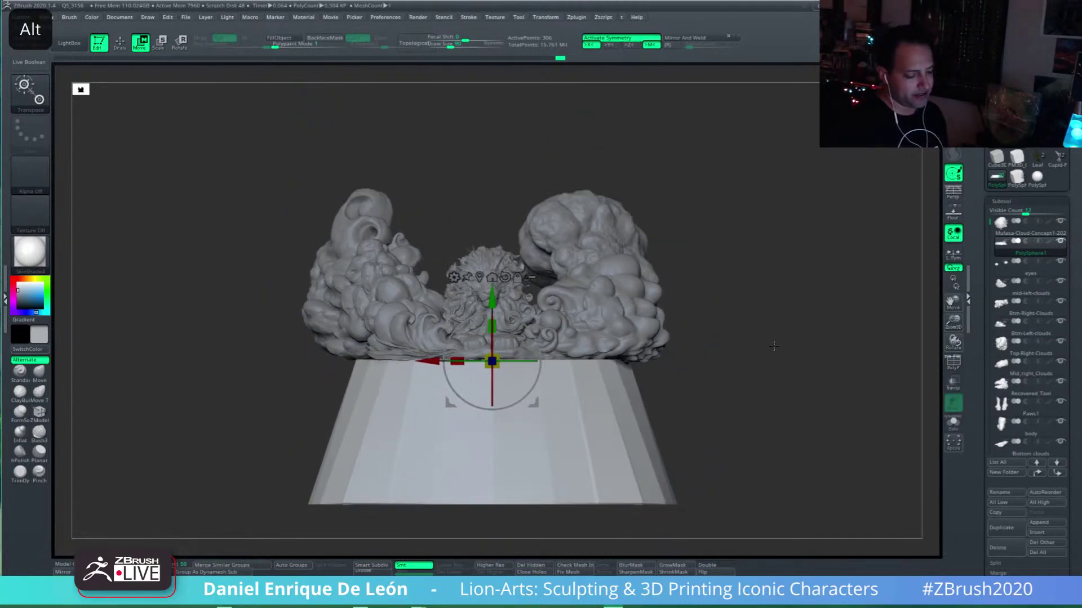
left_click_drag(773, 346, 794, 341, "alt")
left_click(117, 45)
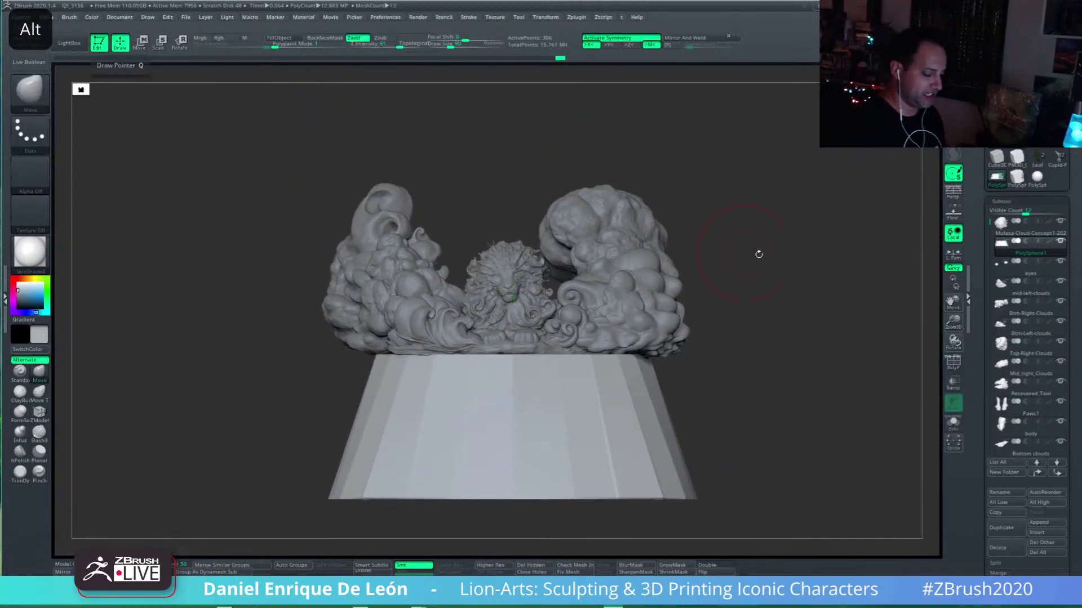
Step: Review the proportions of the taller pedestal against the lion and clouds from the front and side
left_click_drag(758, 254, 772, 295, "alt")
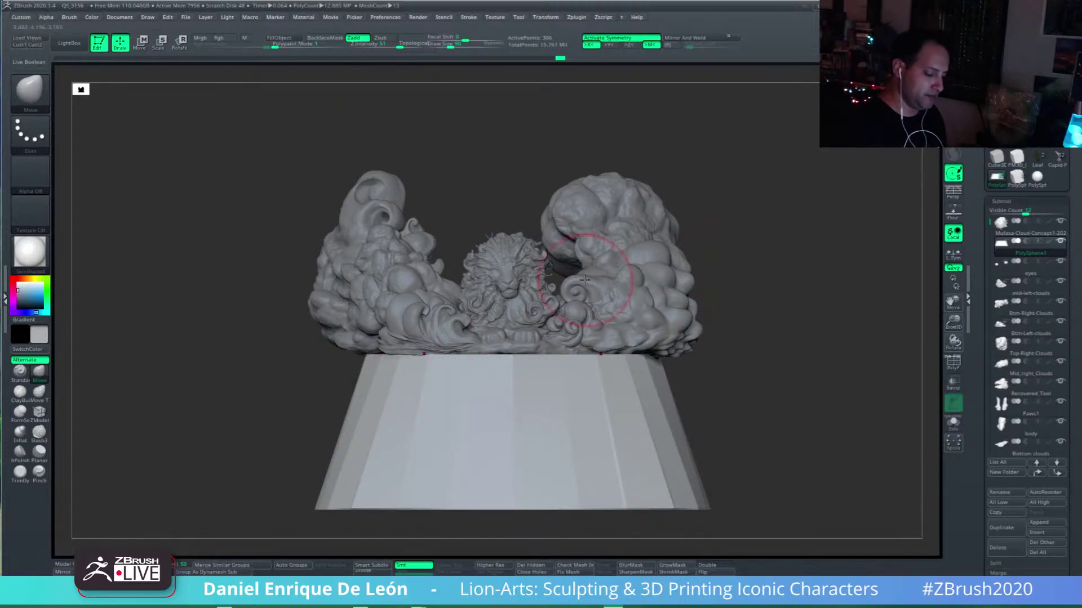
mouse_move(785, 329)
left_mouse_down()
mouse_move(684, 374)
mouse_move(705, 376)
left_mouse_up()
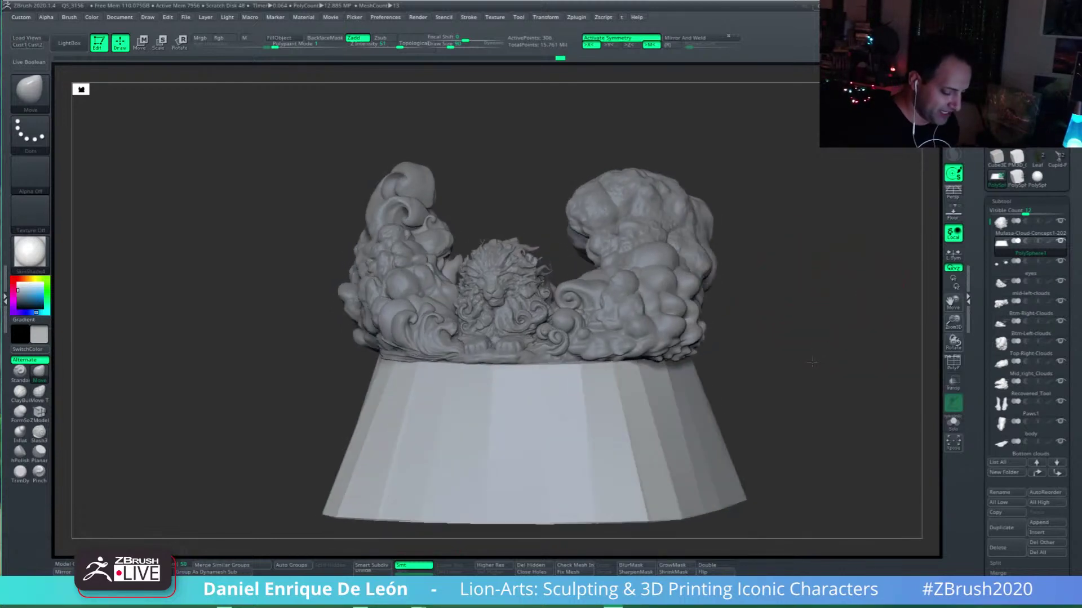
mouse_move(823, 354)
left_mouse_down()
mouse_move(798, 347)
mouse_move(789, 293)
left_mouse_up()
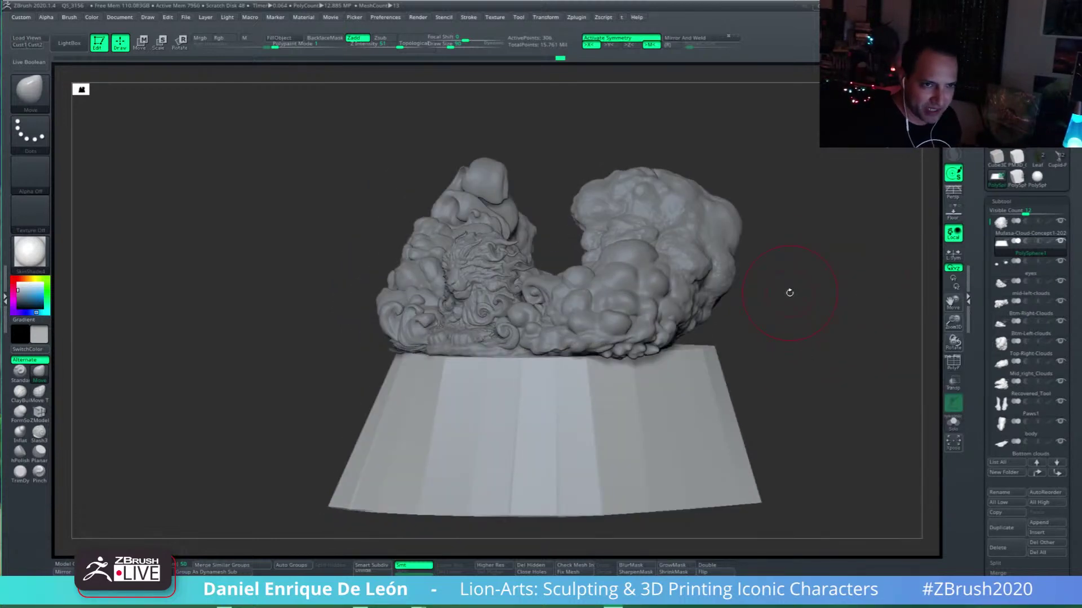
right_click_drag(626, 380, 640, 390, "shift")
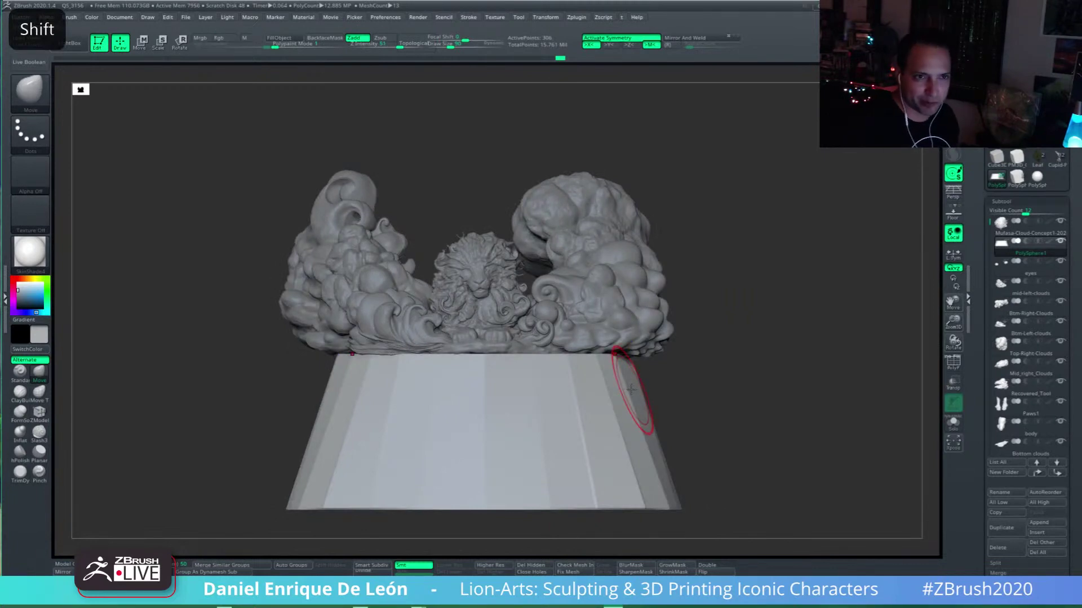
mouse_move(616, 343)
right_mouse_down()
mouse_move(611, 384)
mouse_move(639, 381)
mouse_move(622, 394)
mouse_move(613, 386)
mouse_move(606, 410)
mouse_move(715, 384)
mouse_move(717, 411)
mouse_move(640, 429)
mouse_move(681, 431)
right_mouse_up()
right_click_drag(513, 400, 652, 403, "alt")
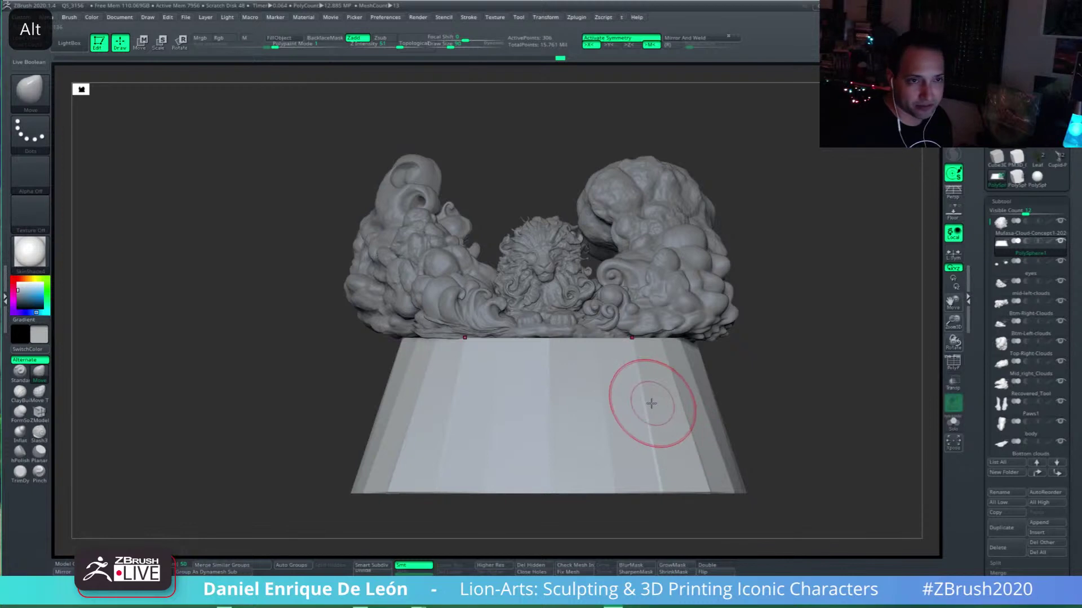
mouse_move(626, 352)
right_mouse_down()
mouse_move(639, 338)
mouse_move(615, 415)
mouse_move(603, 367)
mouse_move(640, 392)
right_mouse_up()
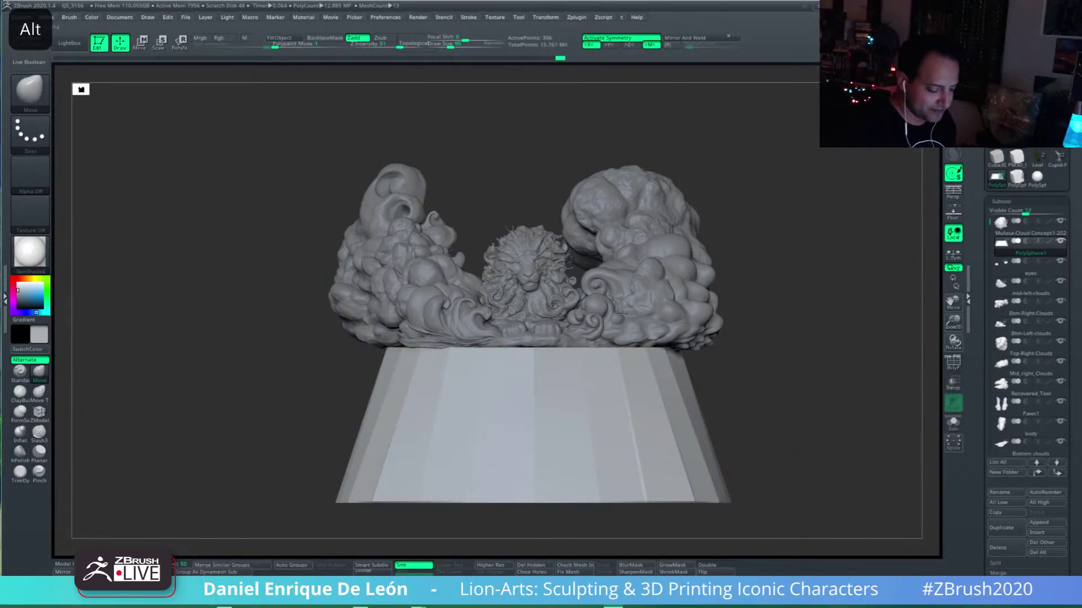
mouse_move(685, 401)
right_mouse_down("alt")
mouse_move(703, 413)
mouse_move(610, 341)
mouse_move(588, 272)
mouse_move(707, 322)
mouse_move(679, 372)
mouse_move(652, 391)
mouse_move(700, 397)
mouse_move(645, 375)
right_mouse_up("alt")
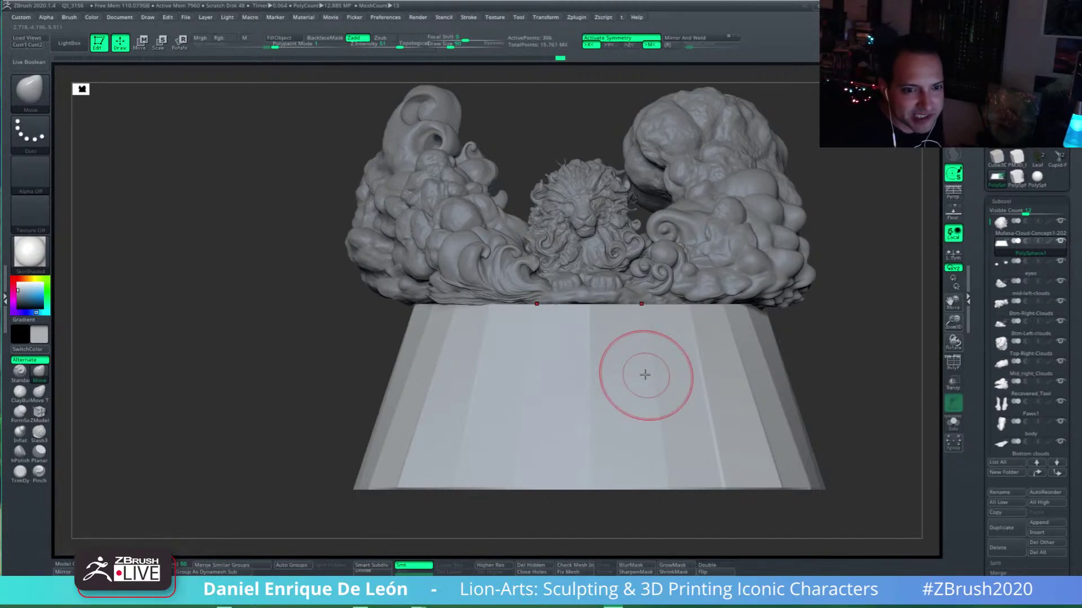
Step: Examine the Performance and Mem settings in the preferences
left_click(385, 17)
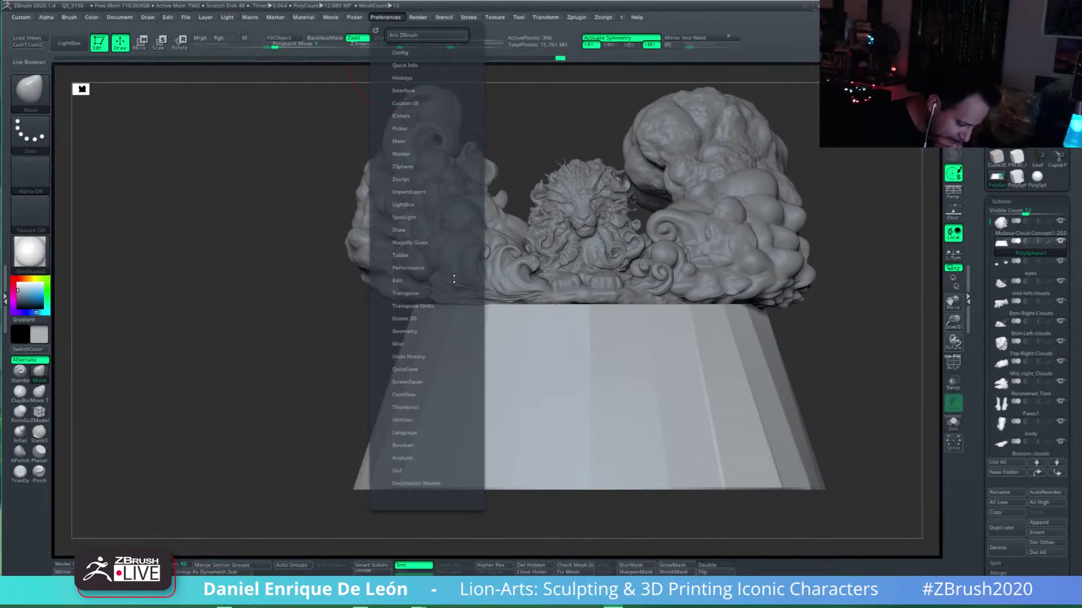
left_click(421, 268)
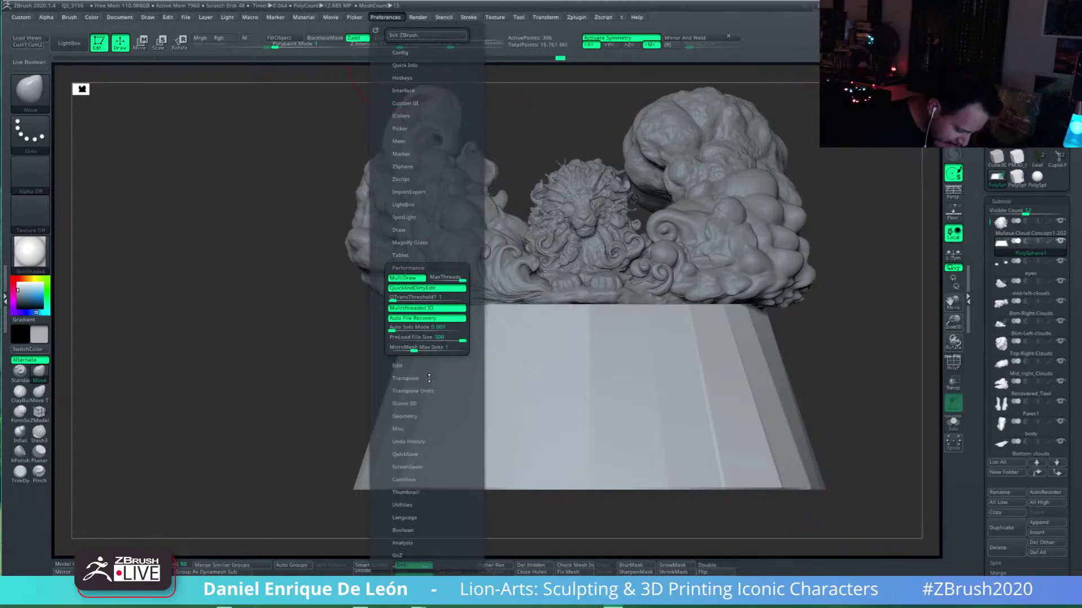
scroll(437, 394, "down", 3)
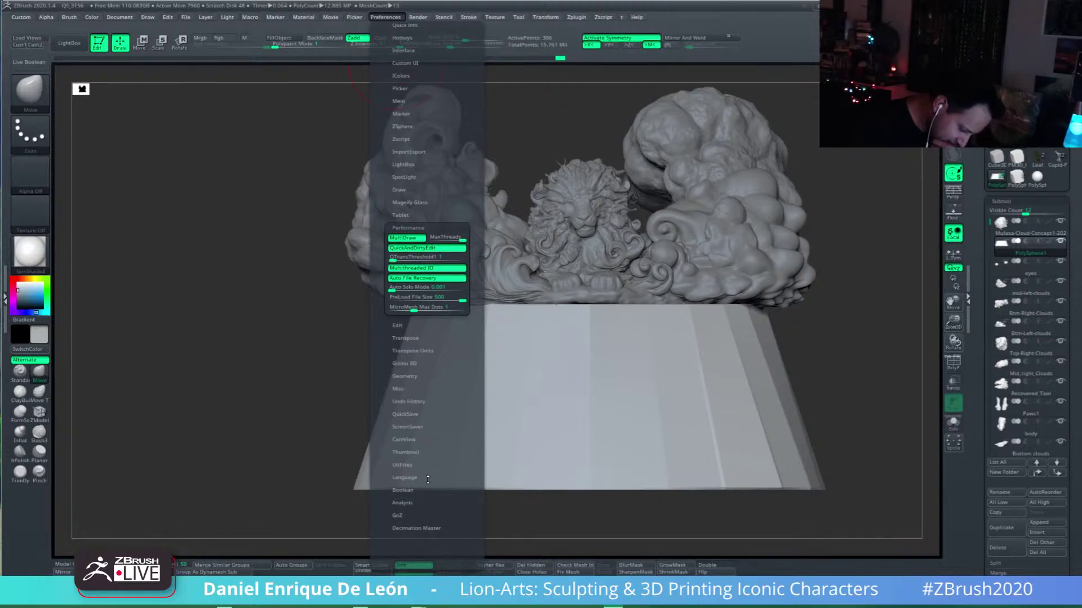
mouse_move(439, 448)
left_mouse_down()
mouse_move(441, 418)
mouse_move(442, 457)
left_mouse_up()
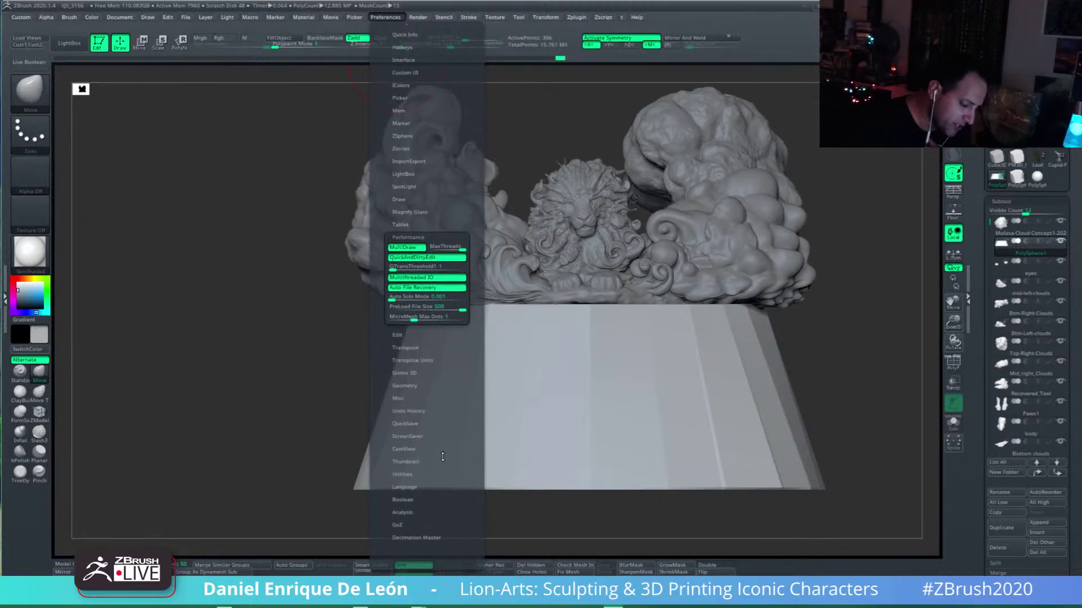
scroll(443, 456, "up", 3)
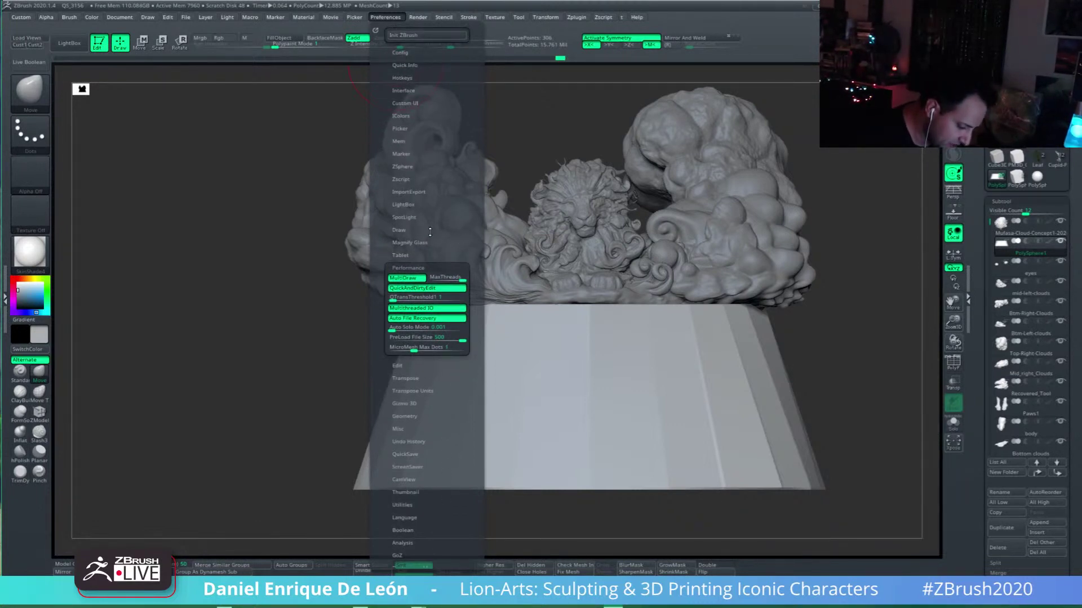
left_click(405, 142)
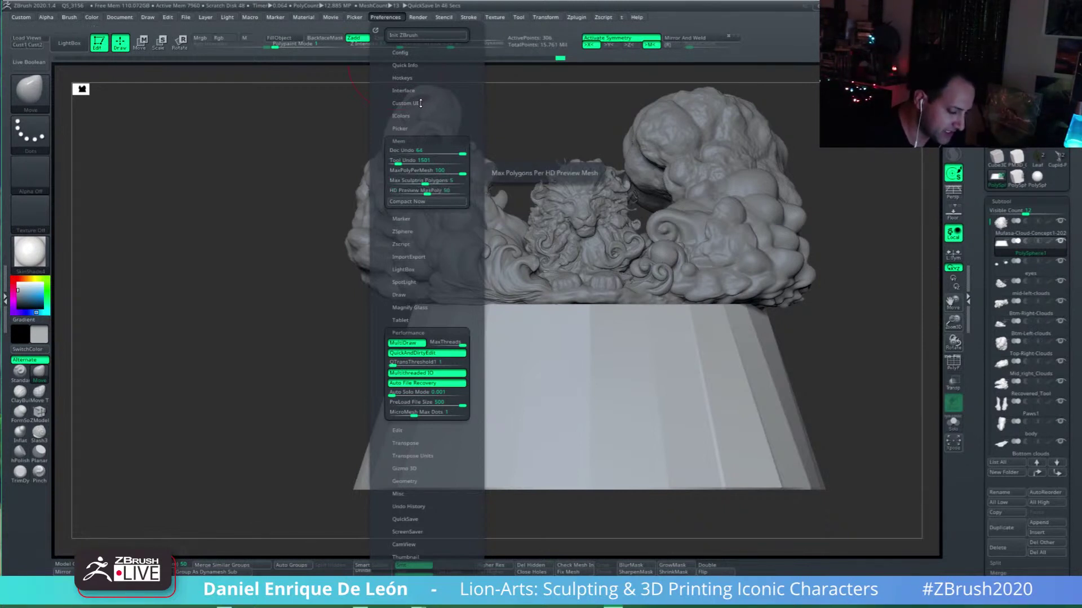
left_click(388, 18)
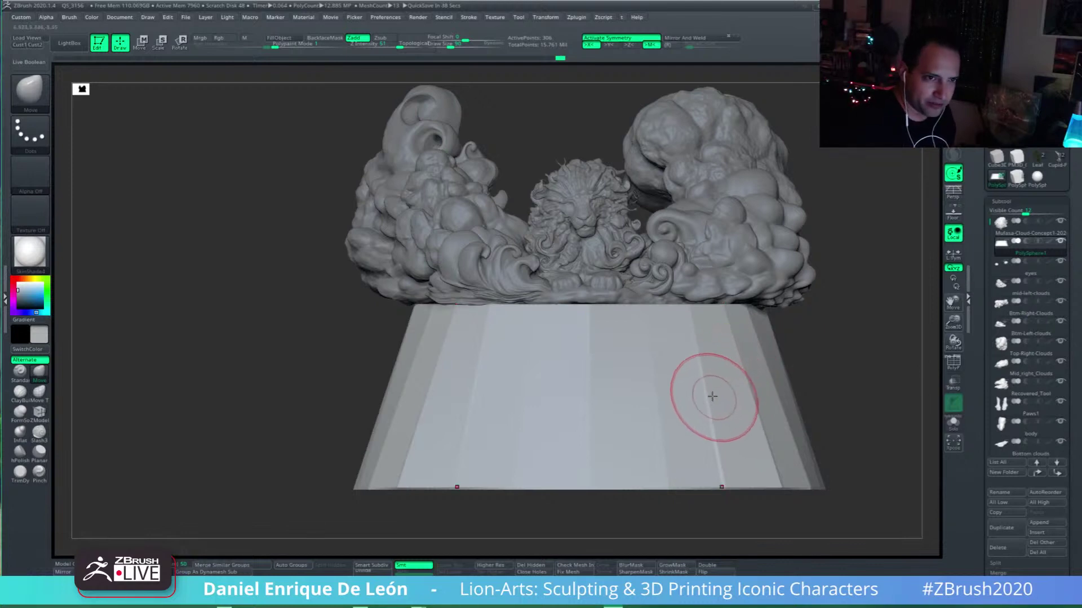
Step: Undo the vertical stretches of the PolySphere1 pedestal back to its original short shape
mouse_move(716, 355)
right_mouse_down("alt")
mouse_move(667, 367)
mouse_move(639, 397)
mouse_move(631, 376)
right_mouse_up("alt")
key("ctrl+z")
key("ctrl+z")
key("ctrl+z")
key("ctrl+z")
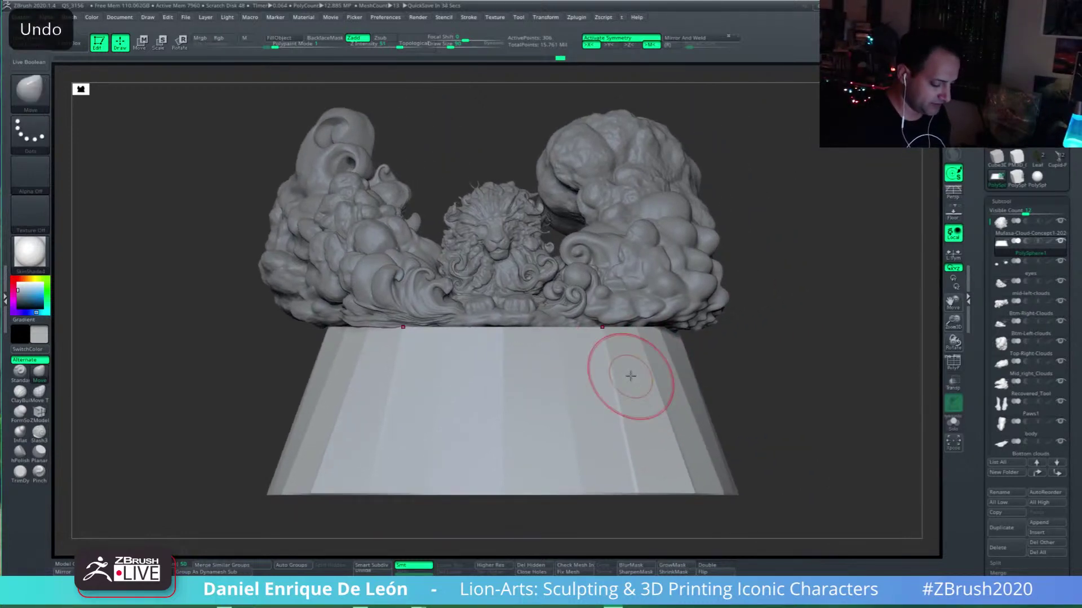
key("ctrl+z")
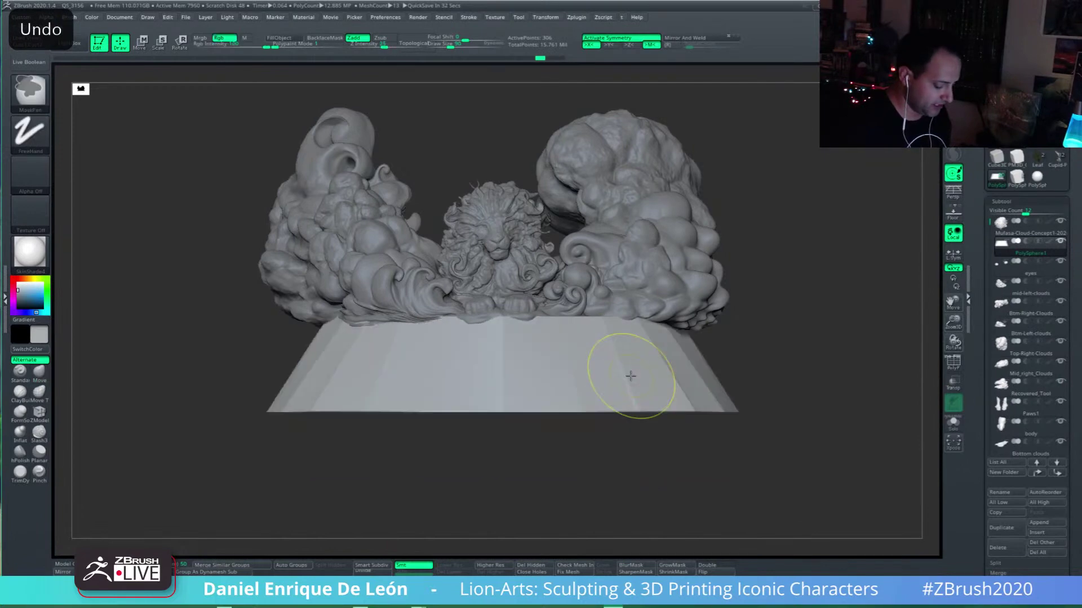
Step: Review the lion and clouds on the short pedestal from the front, above and at an angle
right_click_drag(643, 361, 640, 417, "alt")
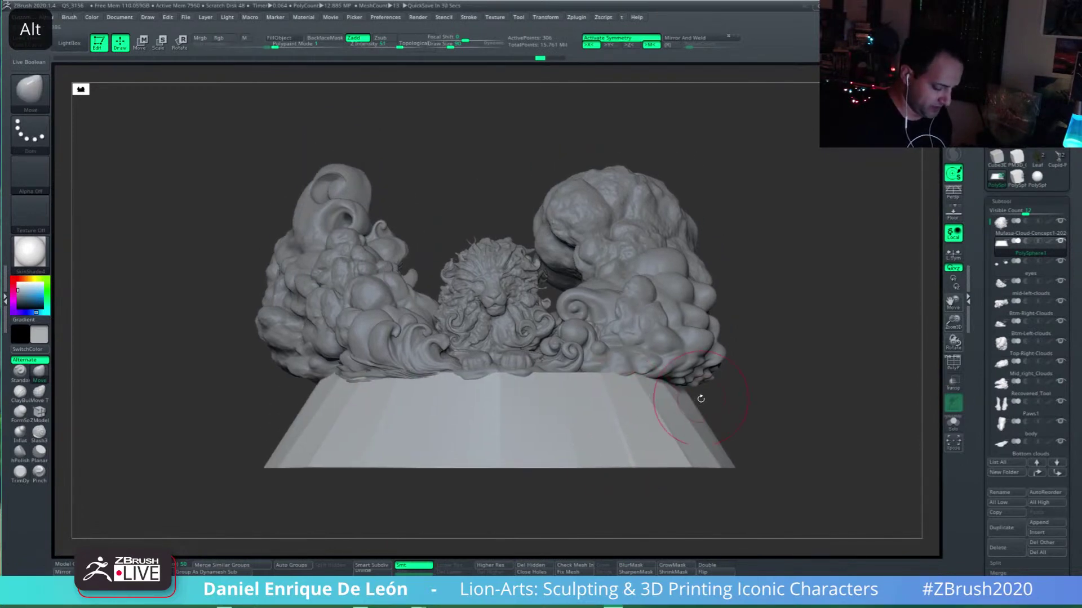
right_click_drag(700, 398, 665, 422)
mouse_move(741, 414)
right_mouse_down("alt")
mouse_move(671, 417)
mouse_move(690, 410)
right_mouse_up("alt")
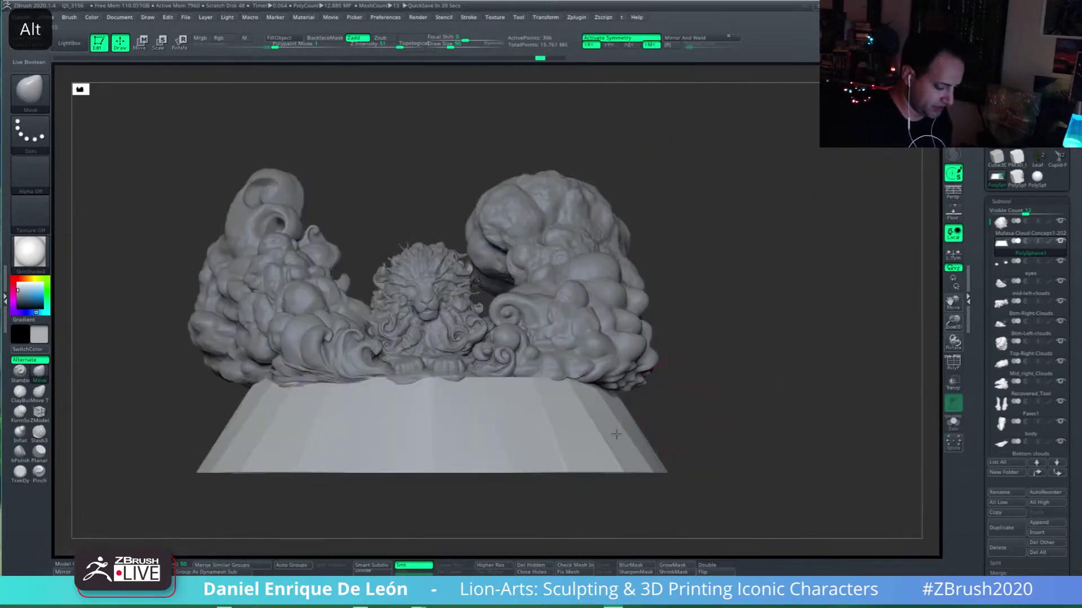
mouse_move(616, 435)
right_mouse_down("alt")
mouse_move(670, 429)
mouse_move(671, 442)
mouse_move(674, 426)
right_mouse_up("alt")
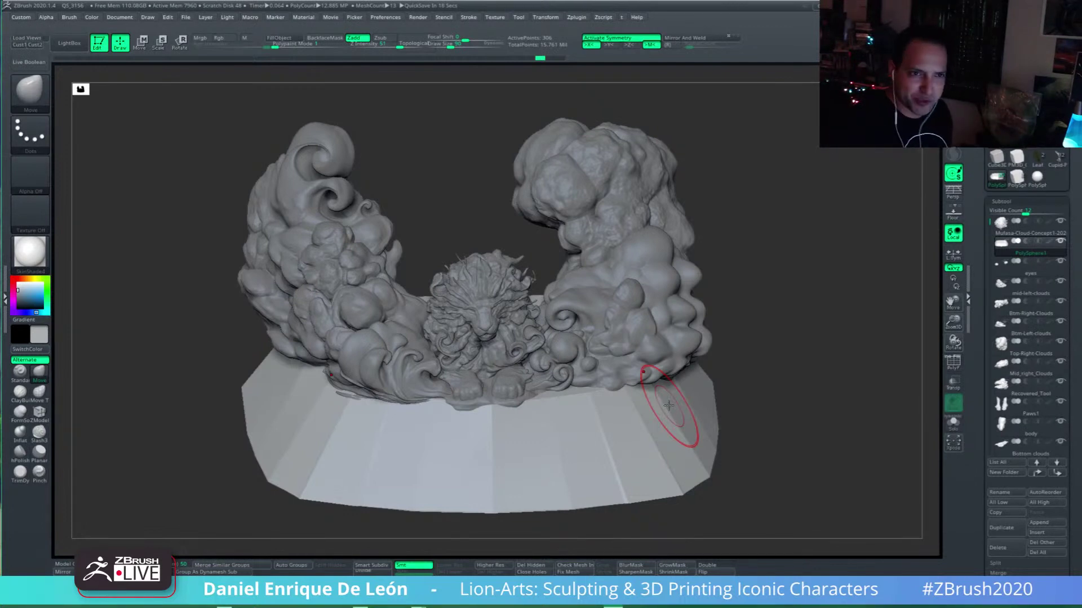
mouse_move(634, 402)
right_mouse_down()
mouse_move(667, 389)
mouse_move(617, 405)
mouse_move(674, 403)
mouse_move(606, 418)
mouse_move(642, 440)
mouse_move(704, 413)
mouse_move(700, 434)
mouse_move(700, 409)
right_mouse_up()
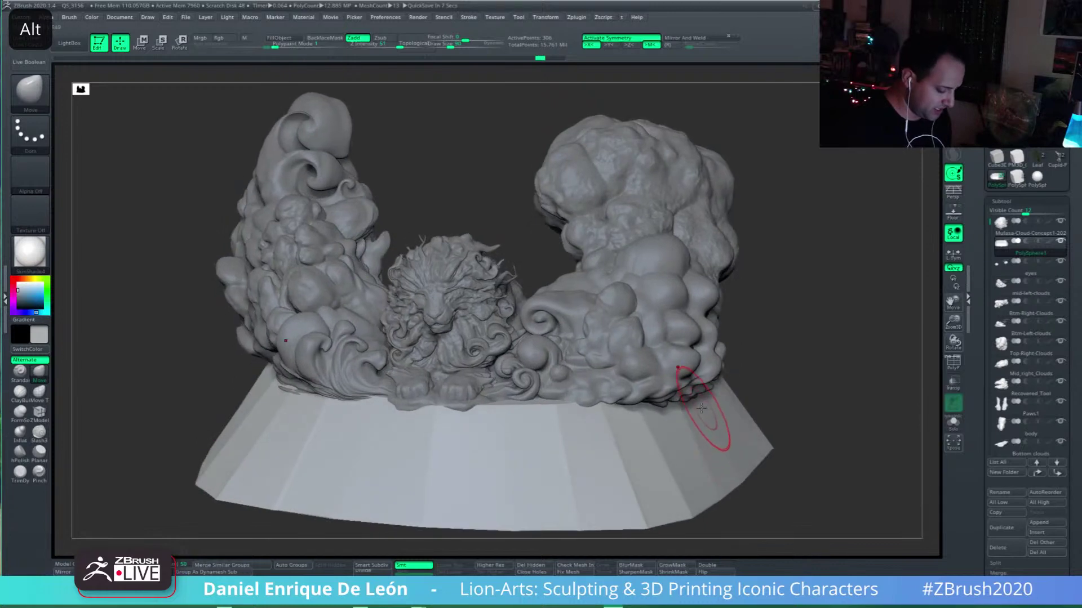
mouse_move(701, 408)
left_mouse_down("alt")
mouse_move(692, 428)
mouse_move(704, 432)
mouse_move(707, 416)
left_mouse_up("alt")
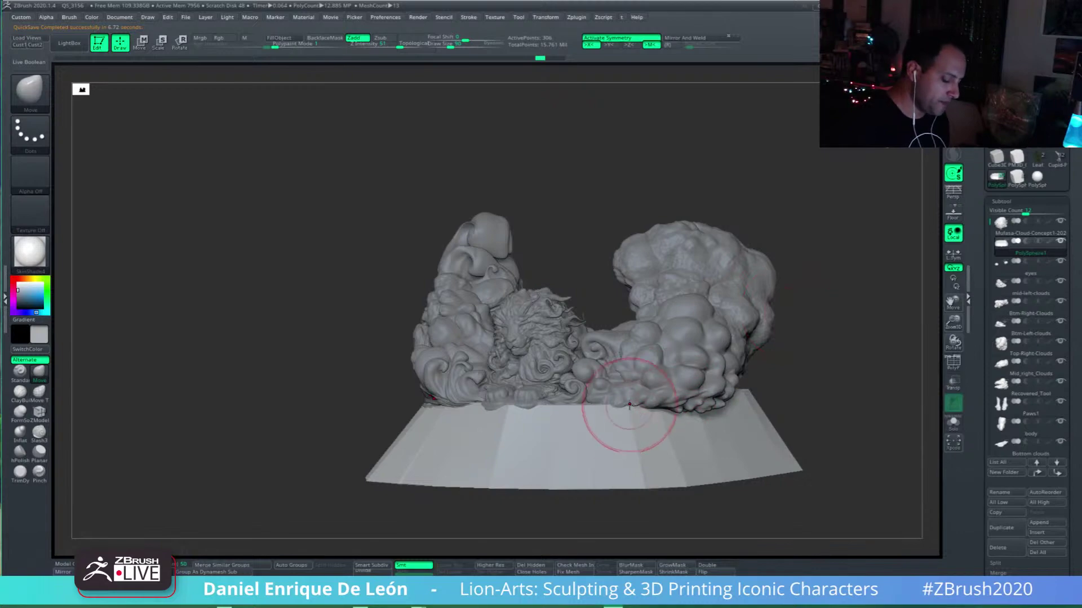
mouse_move(589, 383)
right_mouse_down("alt")
mouse_move(563, 350)
mouse_move(662, 399)
right_mouse_up("alt")
mouse_move(690, 362)
right_mouse_down("alt")
mouse_move(656, 386)
mouse_move(677, 403)
mouse_move(637, 391)
mouse_move(659, 390)
right_mouse_up("alt")
right_click_drag(672, 338, 639, 378)
Step: Select the Recovered_Tool and Btm-Left-clouds subtools and examine how the lower clouds meet the pedestal
left_click(684, 319, "alt")
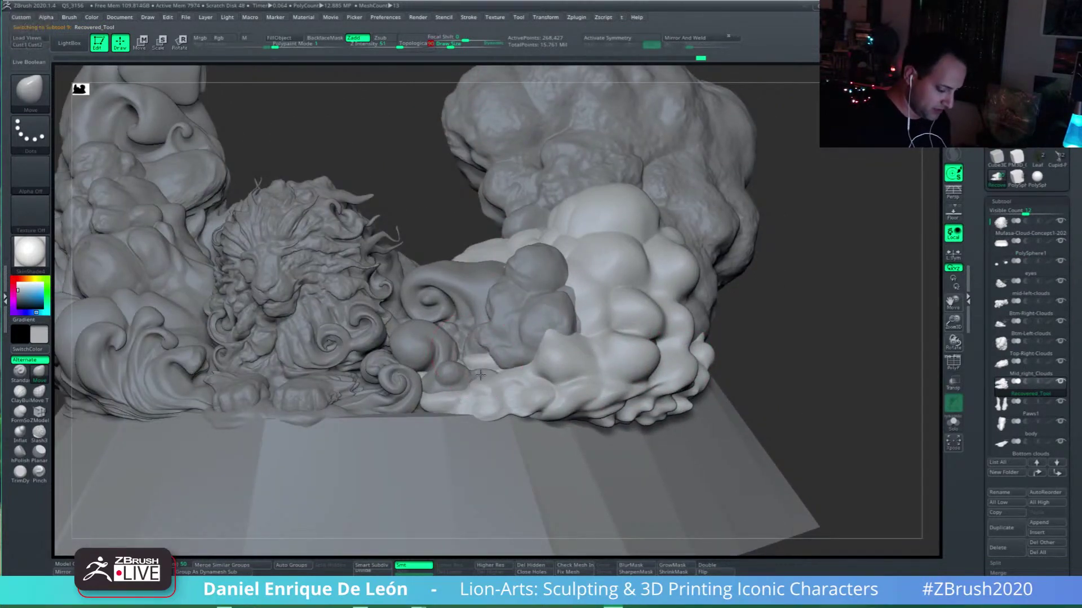
mouse_move(489, 366)
right_mouse_down()
mouse_move(481, 387)
mouse_move(437, 396)
right_mouse_up()
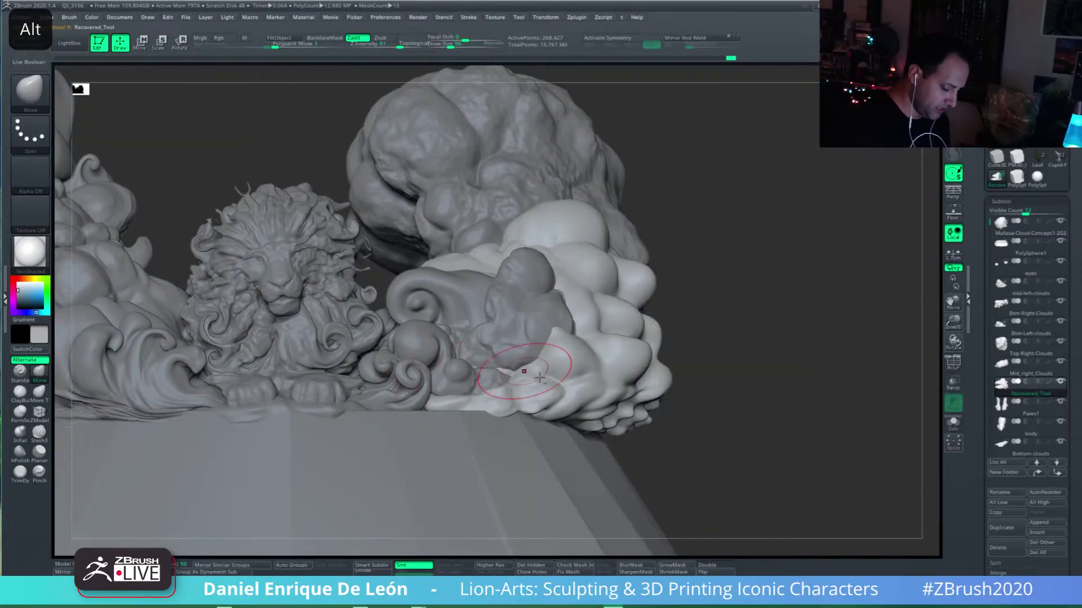
right_click_drag(523, 379, 627, 320, "alt")
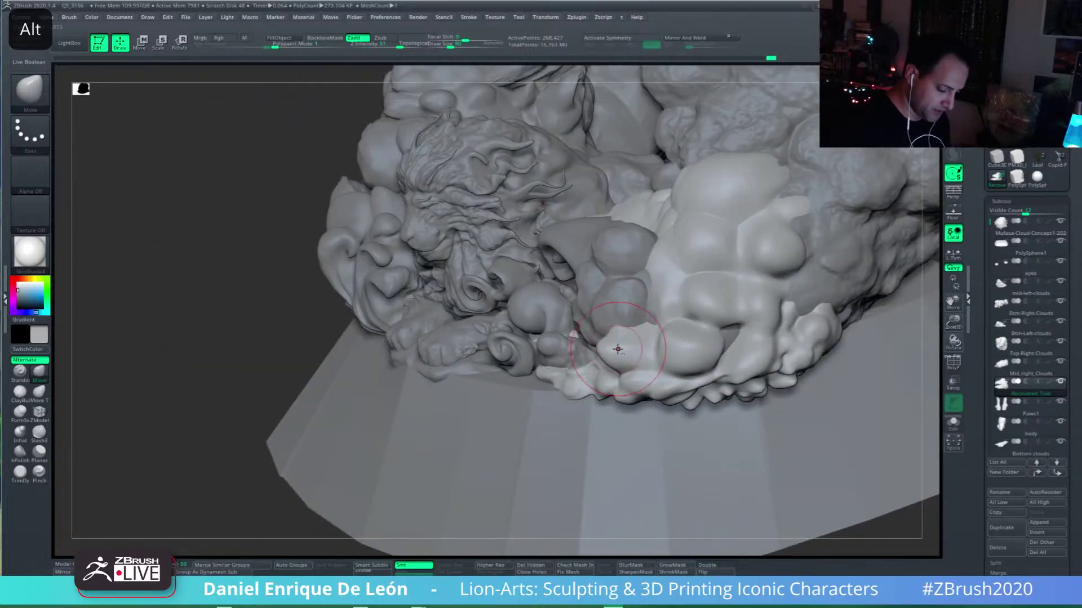
right_click_drag(620, 358, 633, 387)
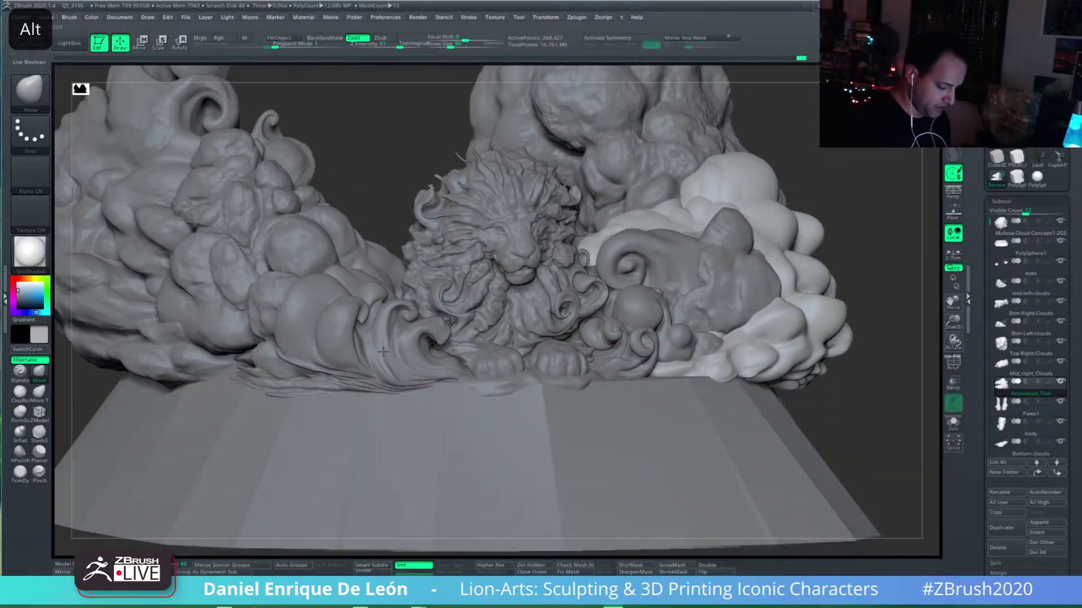
left_click(496, 397, "alt")
right_click_drag(520, 396, 502, 416, "shift")
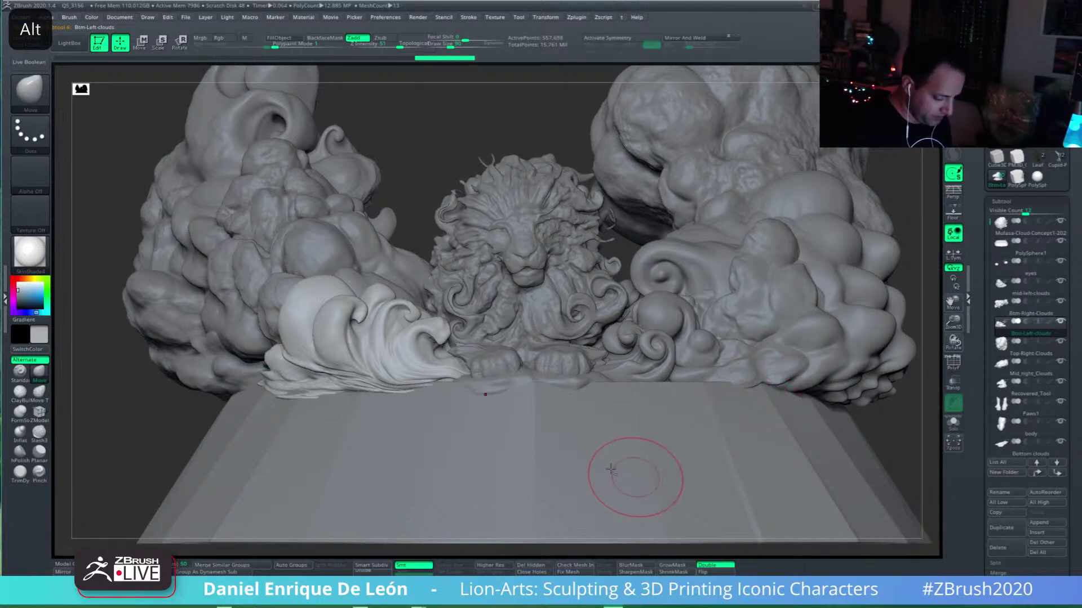
Step: Select the PolySphere1 pedestal and move it slightly down along its vertical axis beneath the lion and clouds
left_click(614, 445, "alt")
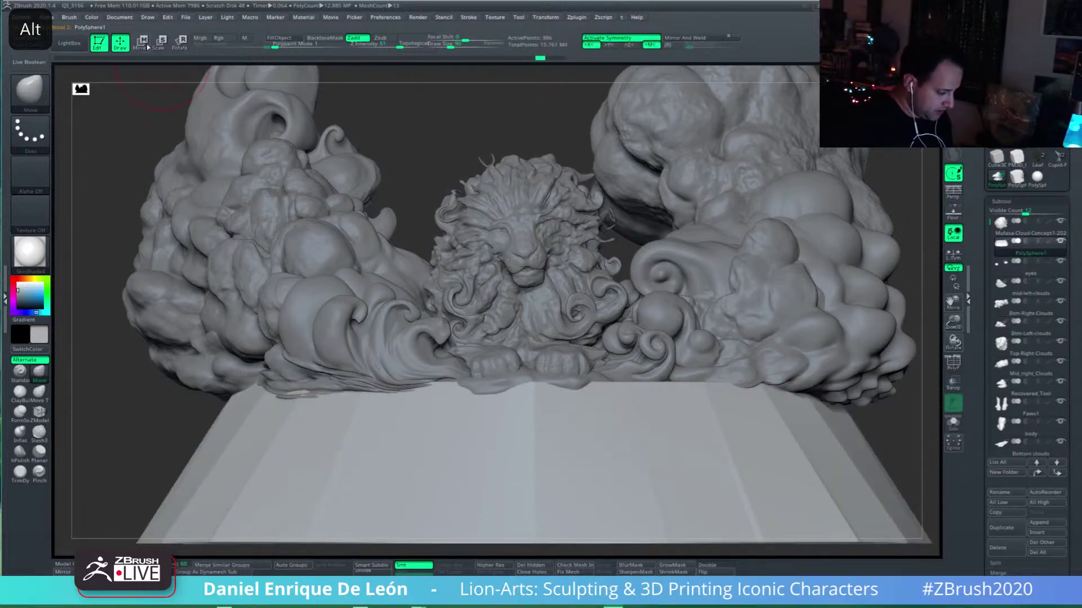
key("w")
mouse_move(533, 322)
left_mouse_down()
mouse_move(533, 357)
mouse_move(533, 333)
left_mouse_up()
Step: Examine the contact between the lowered pedestal and the clouds from the side, back and front
right_click_drag(811, 417, 686, 320, "alt")
right_click_drag(790, 351, 748, 349, "alt")
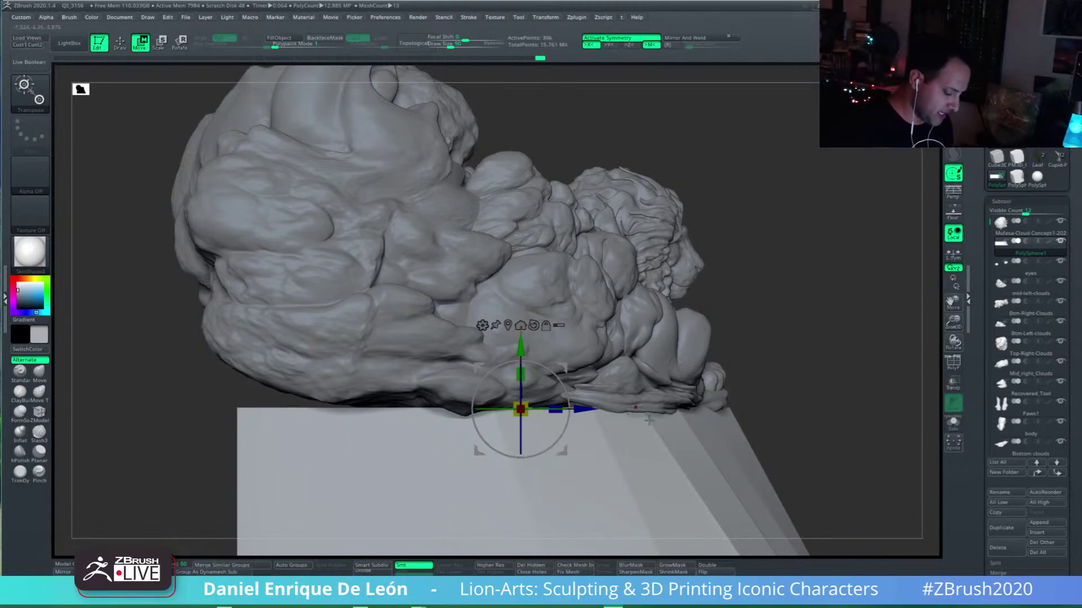
mouse_move(649, 419)
left_mouse_down("shift")
mouse_move(646, 452)
mouse_move(672, 350)
mouse_move(657, 355)
left_mouse_up("shift")
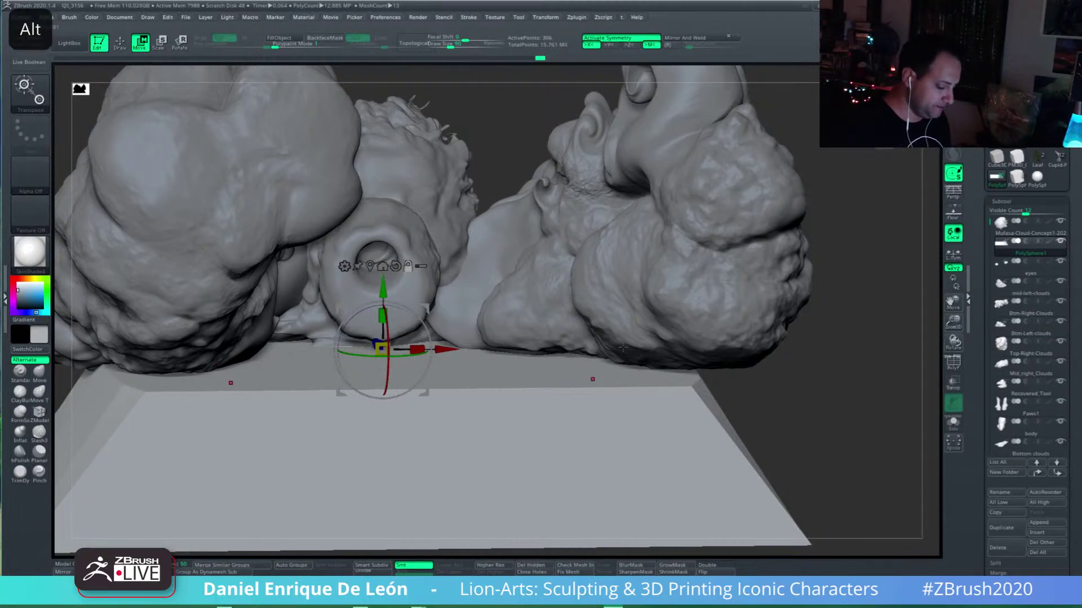
right_click_drag(644, 380, 695, 390, "alt")
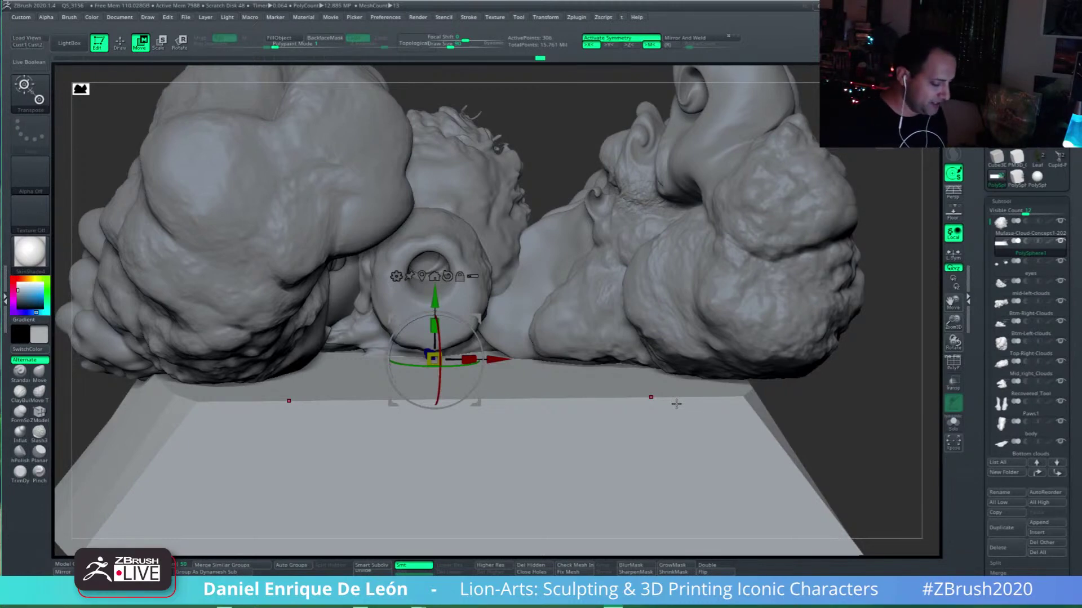
left_click_drag(641, 335, 743, 368)
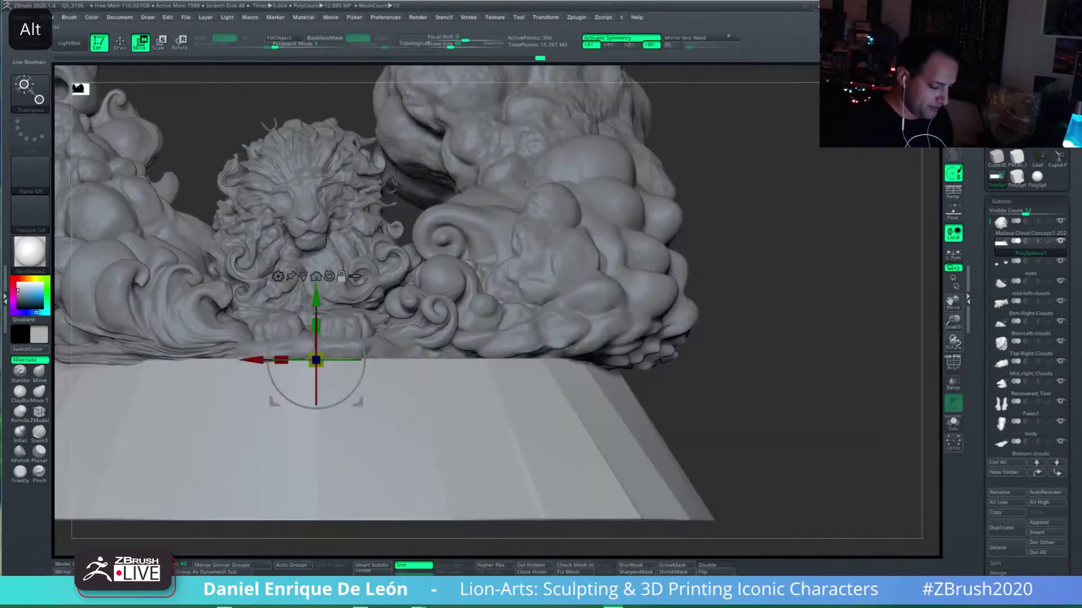
mouse_move(593, 370)
left_mouse_down("alt")
mouse_move(697, 383)
mouse_move(689, 375)
left_mouse_up("alt")
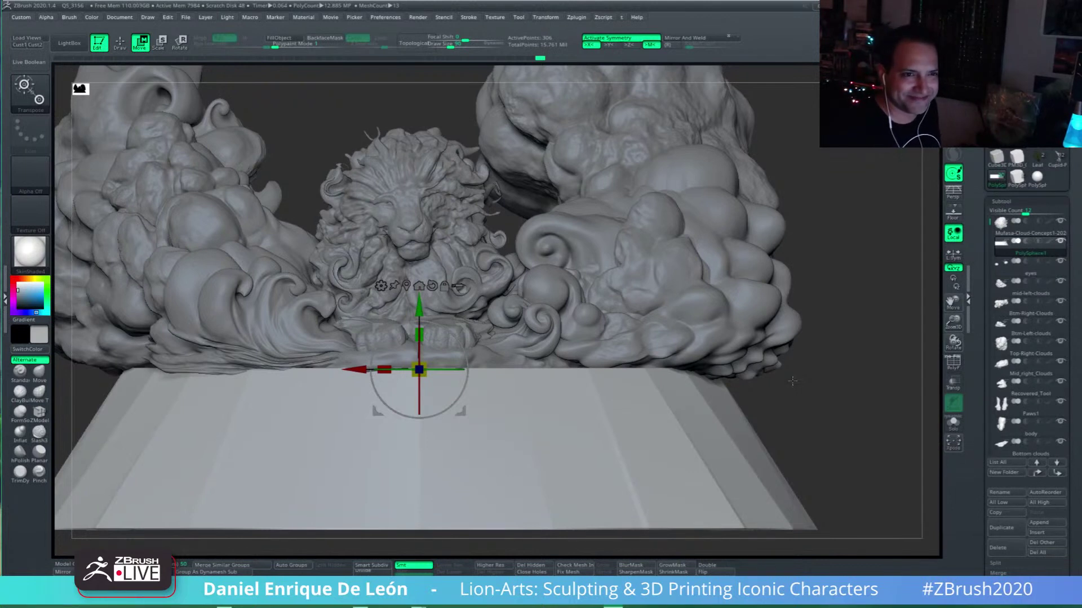
left_click_drag(857, 431, 905, 472, "alt")
Step: Select the Btm-Right-Clouds subtool, return to Draw mode and turn on transparency for the surrounding subtools
left_click(606, 365, "alt")
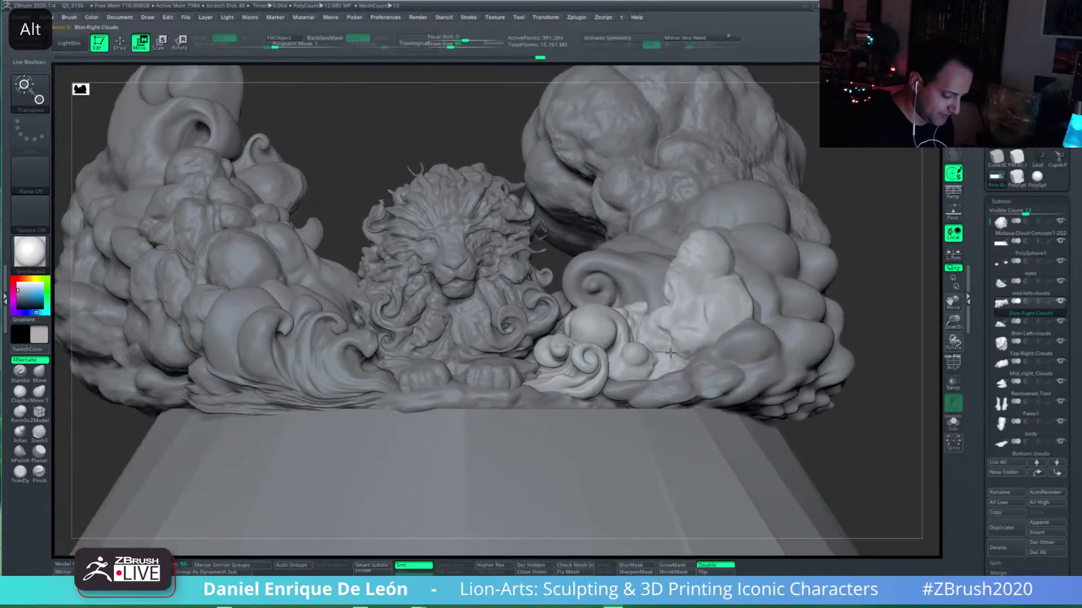
mouse_move(777, 338)
right_mouse_down("alt")
mouse_move(729, 369)
mouse_move(642, 363)
right_mouse_up("alt")
left_click(119, 43)
right_click_drag(713, 336, 663, 355, "alt")
left_click(952, 383)
left_click_drag(910, 390, 885, 462)
Step: Reshape the large upper puffs of Btm-Right-Clouds with the Move brush
left_click_drag(630, 311, 634, 327)
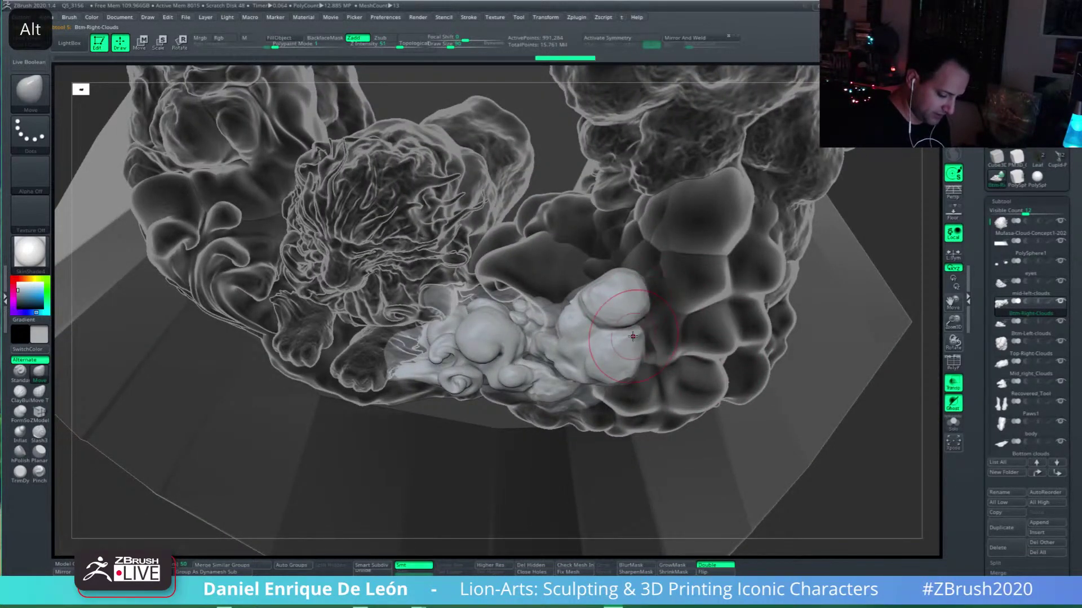
mouse_move(634, 321)
right_mouse_down()
mouse_move(631, 290)
mouse_move(616, 316)
mouse_move(560, 331)
right_mouse_up()
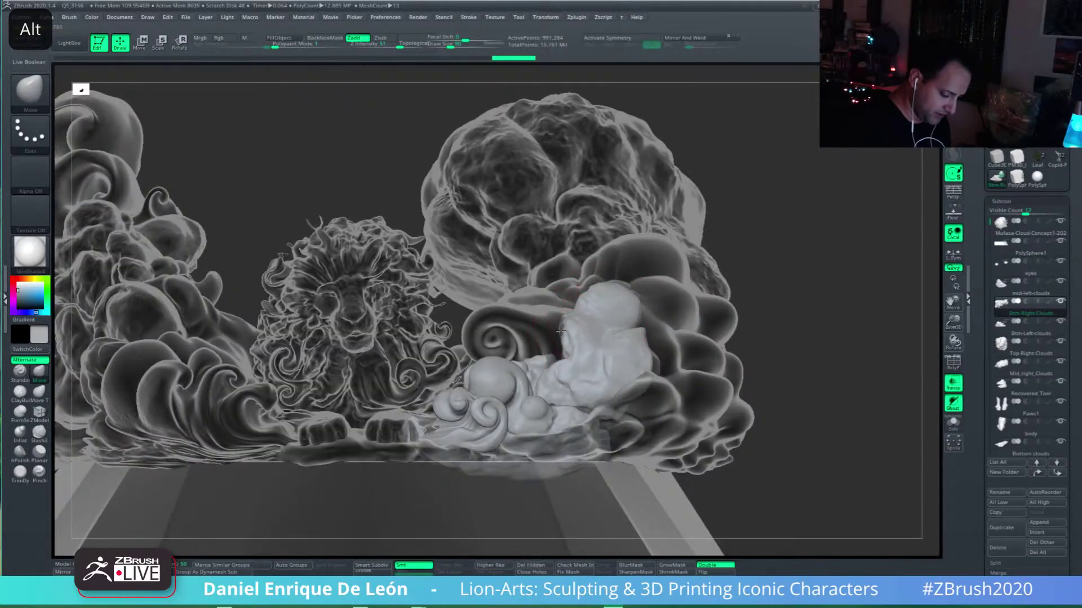
left_click_drag(558, 343, 581, 336, "alt")
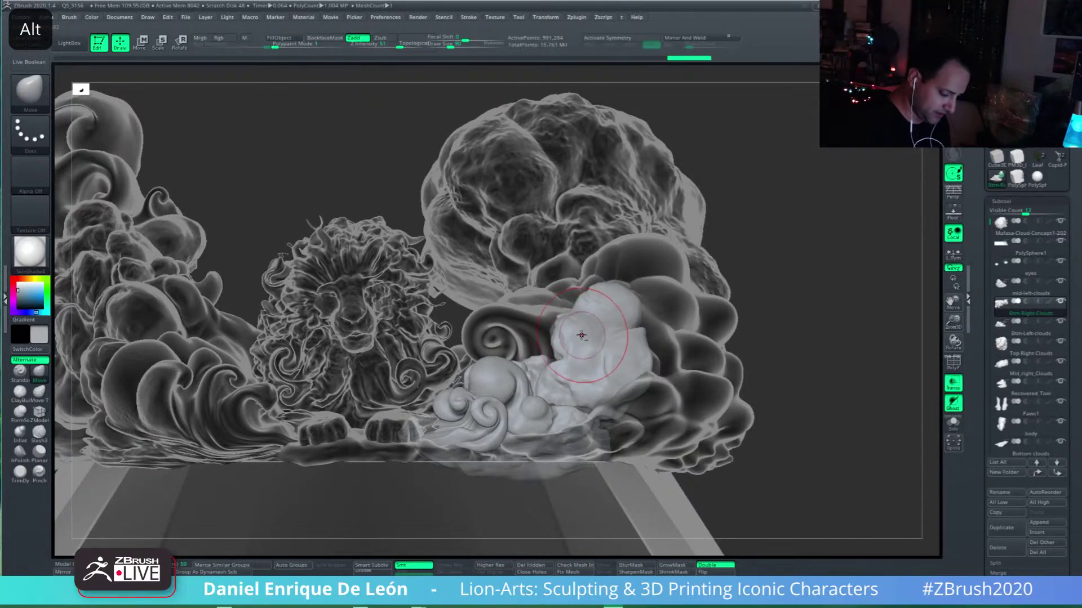
mouse_move(590, 333)
right_mouse_down()
mouse_move(545, 344)
mouse_move(580, 268)
mouse_move(554, 268)
mouse_move(551, 230)
right_mouse_up()
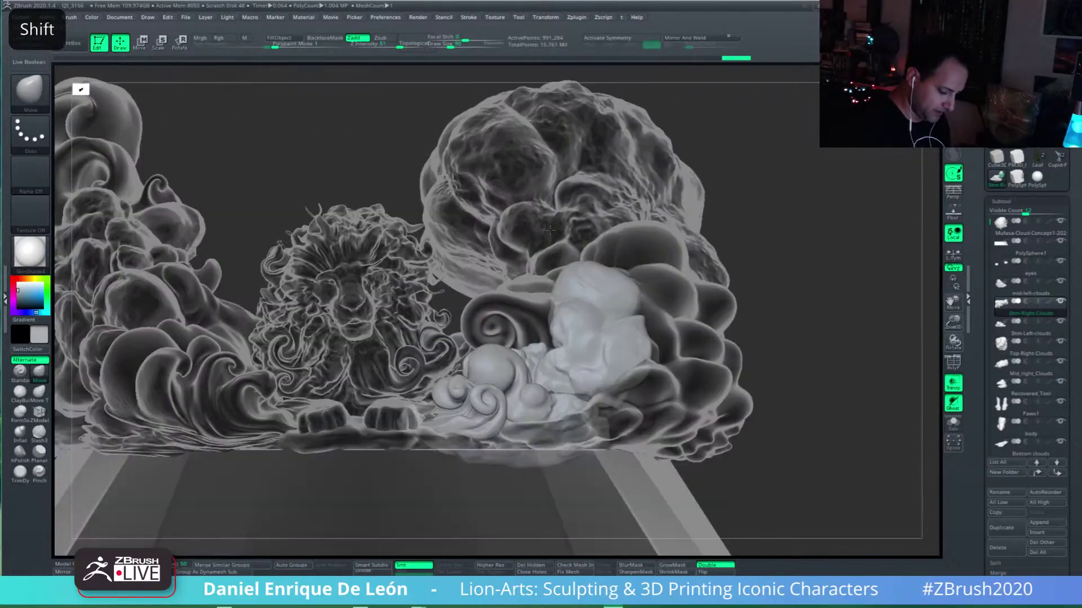
key("alt")
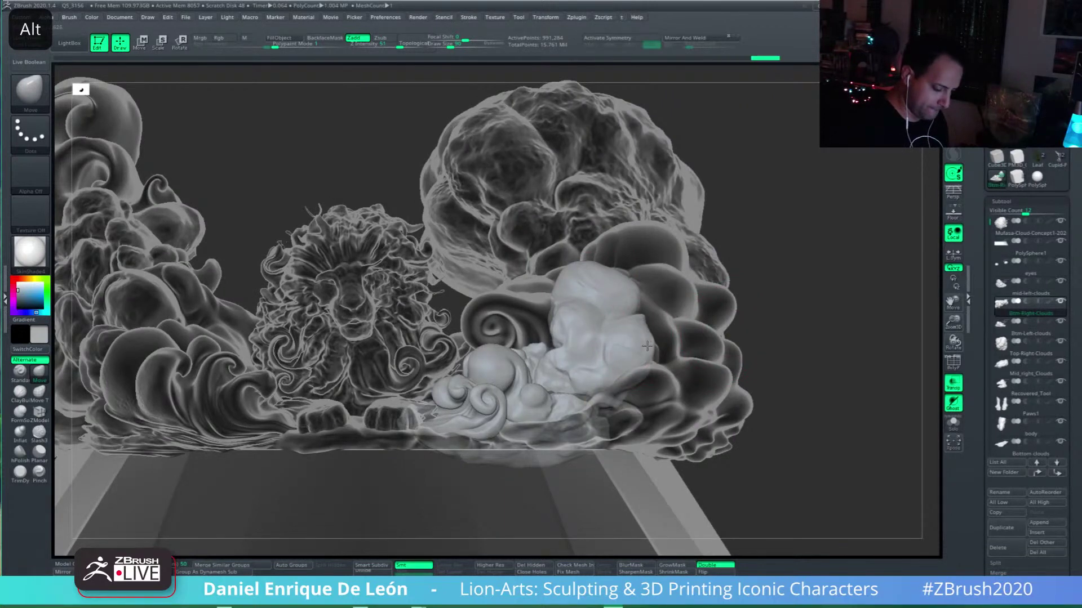
mouse_move(656, 339)
right_mouse_down()
mouse_move(703, 326)
mouse_move(584, 374)
mouse_move(644, 378)
right_mouse_up()
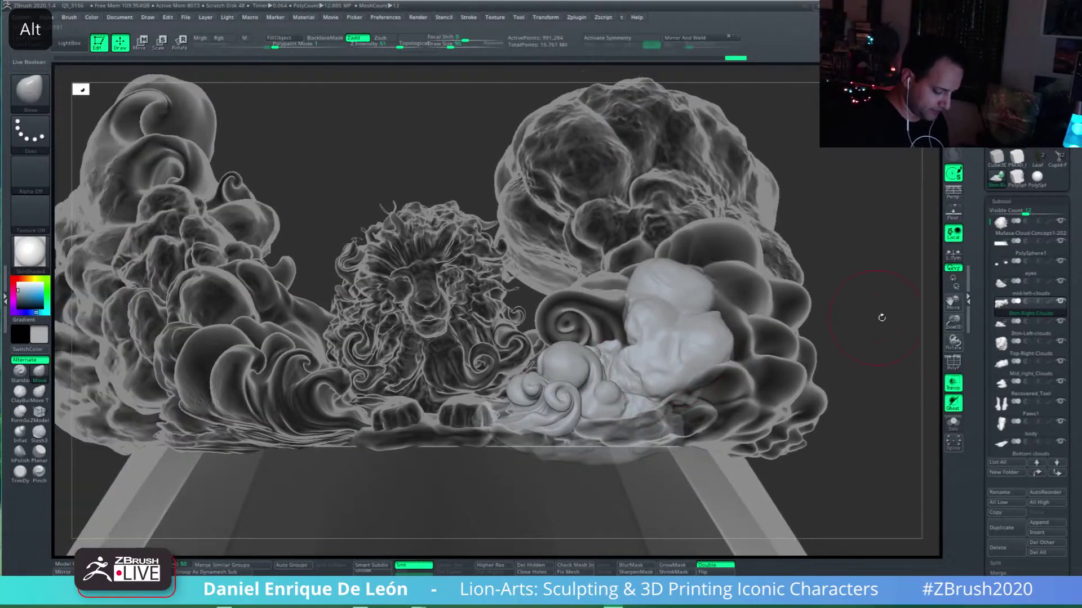
Step: Turn off transparency and adjust the lower puffs of Btm-Right-Clouds with the Move brush to blend with the neighbouring clouds
left_click(953, 383)
mouse_move(704, 358)
right_mouse_down()
mouse_move(681, 356)
mouse_move(709, 353)
right_mouse_up()
mouse_move(708, 353)
left_mouse_down("alt")
mouse_move(723, 365)
mouse_move(678, 387)
left_mouse_up("alt")
right_click_drag(686, 386, 659, 385)
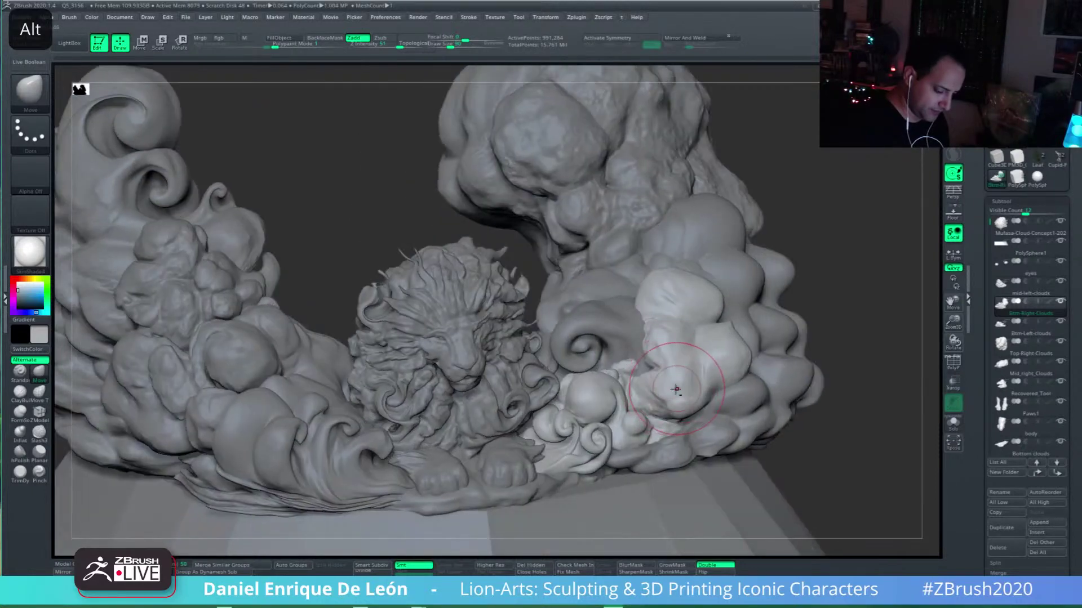
left_click_drag(676, 383, 686, 378, "alt")
mouse_move(727, 371)
right_mouse_down()
mouse_move(712, 369)
mouse_move(700, 390)
right_mouse_up()
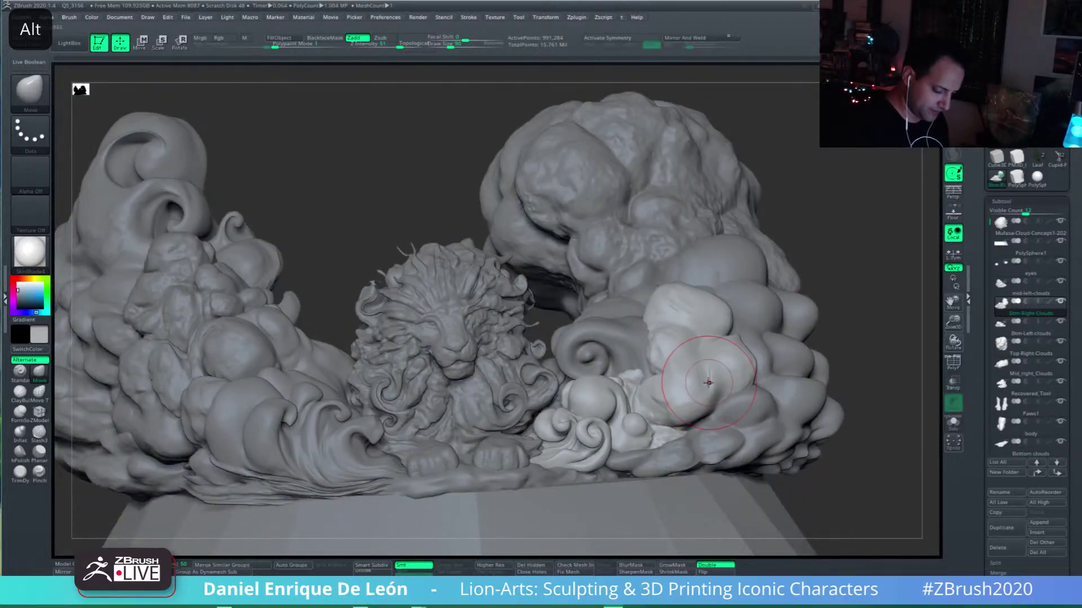
left_click_drag(708, 383, 700, 379, "alt")
right_click_drag(711, 369, 712, 364, "alt")
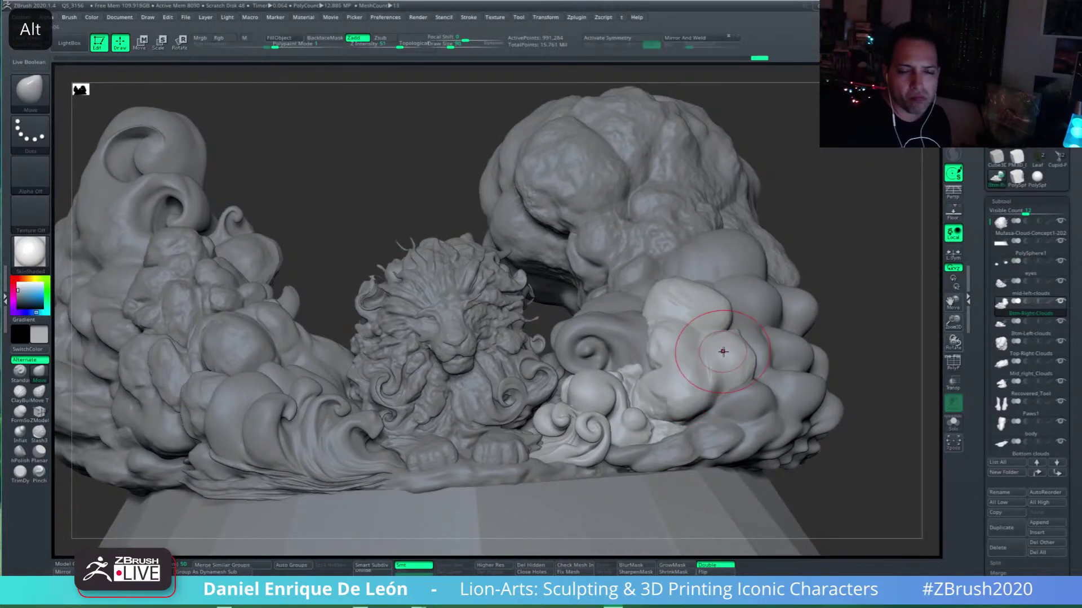
Step: Reshape the large central and outer puffs of Btm-Right-Clouds with the Move brush, working from the front and from above
left_click_drag(732, 404, 732, 442)
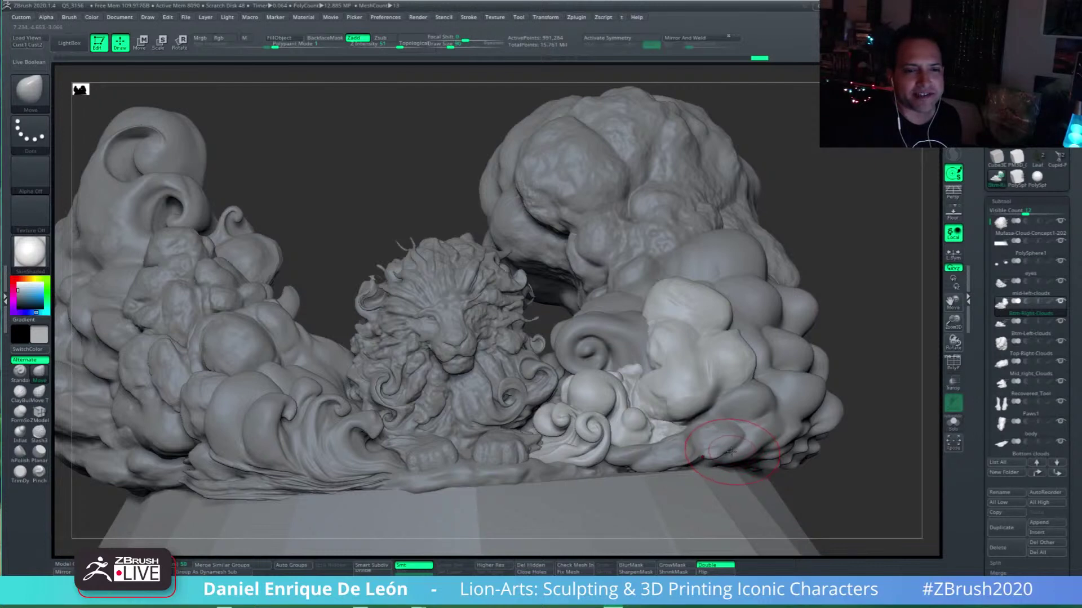
right_click_drag(737, 396, 746, 374, "alt")
left_click_drag(699, 358, 717, 350)
right_click_drag(717, 353, 709, 384)
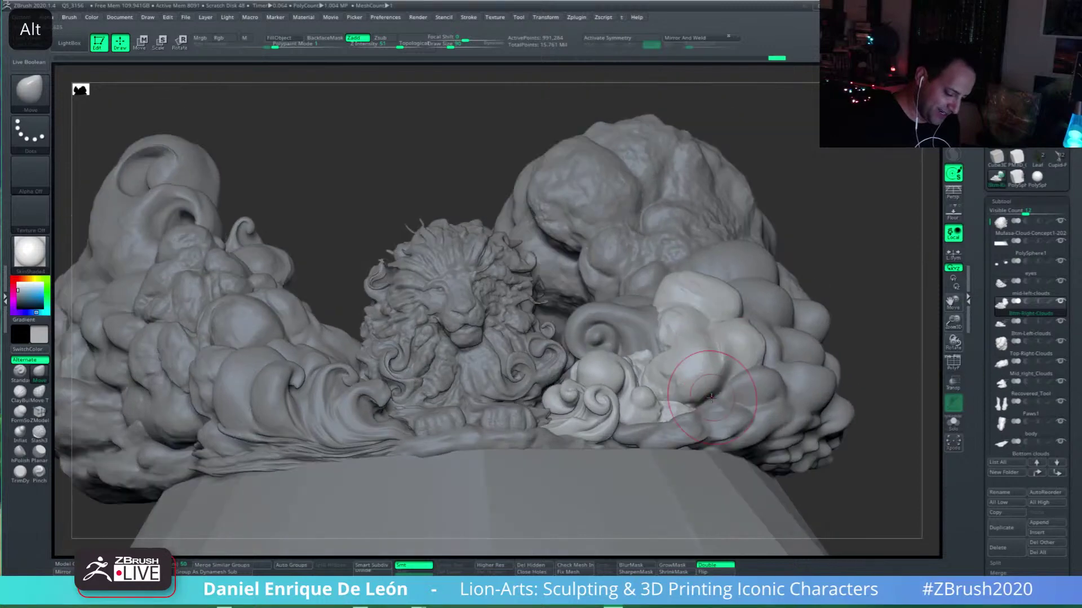
left_click_drag(709, 385, 715, 380)
mouse_move(752, 383)
right_mouse_down()
mouse_move(748, 356)
mouse_move(792, 329)
mouse_move(755, 315)
mouse_move(724, 338)
mouse_move(693, 304)
mouse_move(701, 287)
mouse_move(690, 288)
mouse_move(703, 284)
right_mouse_up()
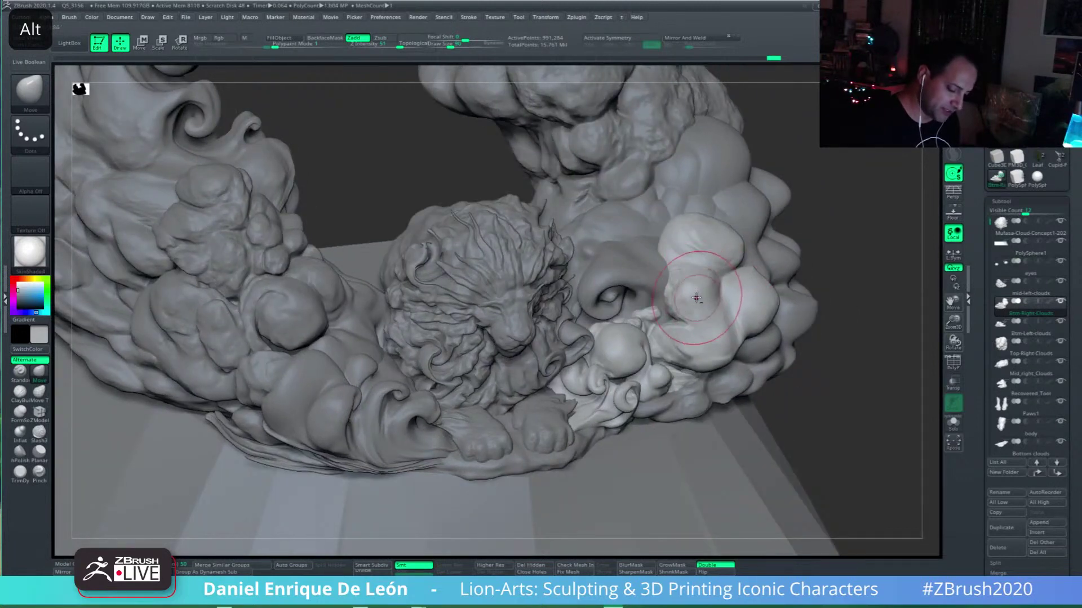
left_click_drag(696, 297, 700, 286, "alt")
mouse_move(700, 287)
right_mouse_down("shift")
mouse_move(702, 246)
mouse_move(772, 294)
right_mouse_up("shift")
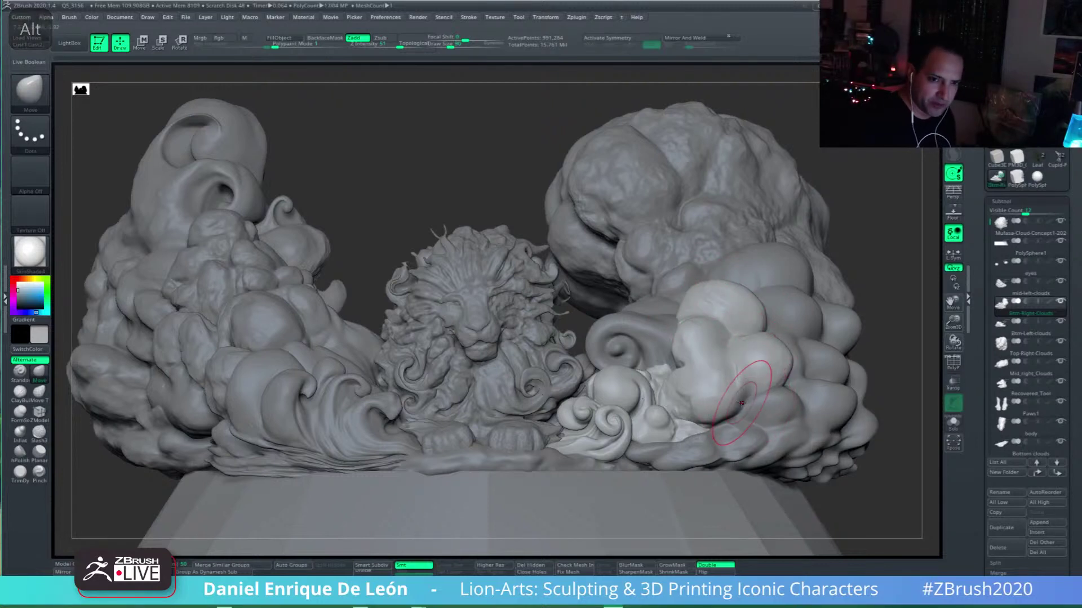
Step: Push the front puff of Btm-Right-Clouds into a fuller, more rounded volume with the Move brush
mouse_move(754, 363)
right_mouse_down("alt")
mouse_move(792, 313)
mouse_move(702, 320)
mouse_move(725, 334)
mouse_move(711, 317)
mouse_move(746, 307)
mouse_move(749, 347)
mouse_move(695, 363)
right_mouse_up("alt")
left_click_drag(695, 364, 708, 355, "alt")
mouse_move(755, 307)
right_mouse_down()
mouse_move(739, 372)
mouse_move(720, 353)
right_mouse_up()
left_click_drag(720, 353, 738, 324, "alt")
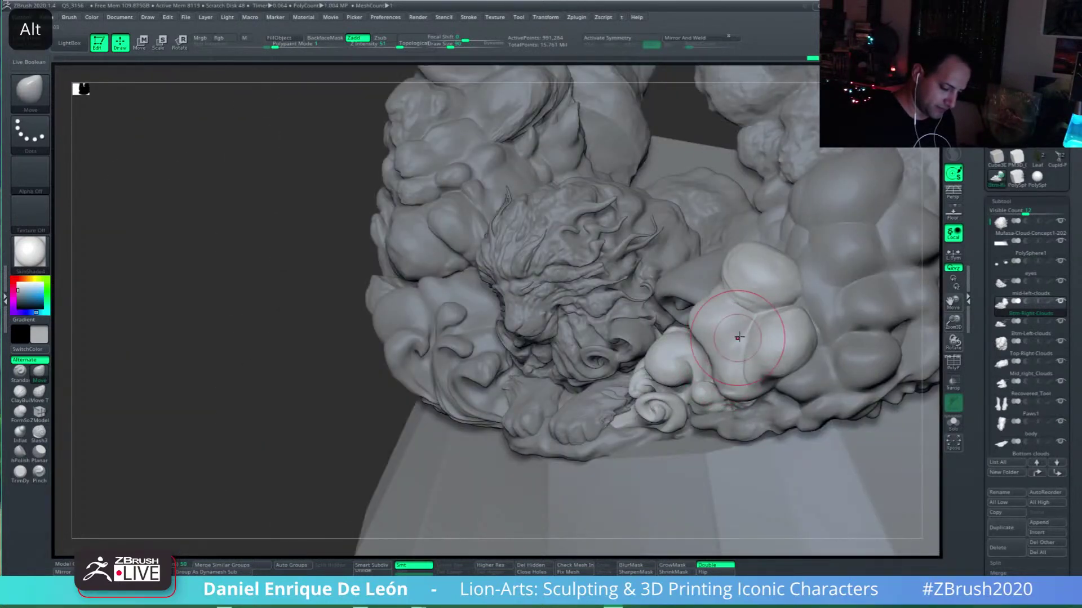
right_click_drag(766, 314, 700, 356, "shift")
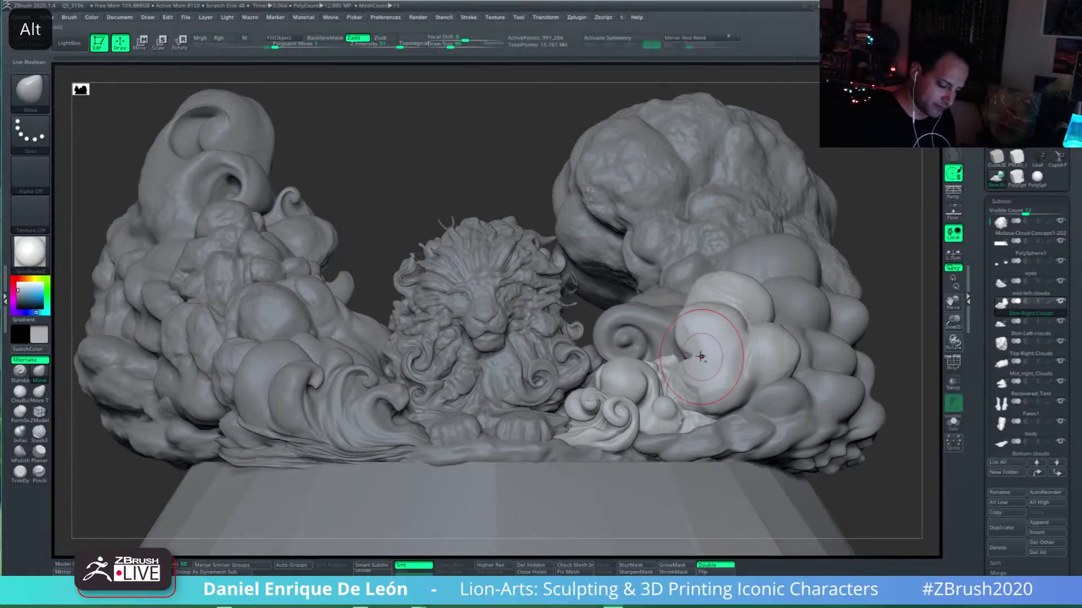
Step: Smooth the creases on the front puff of Btm-Right-Clouds and round its outline with the Move brush
key("shift")
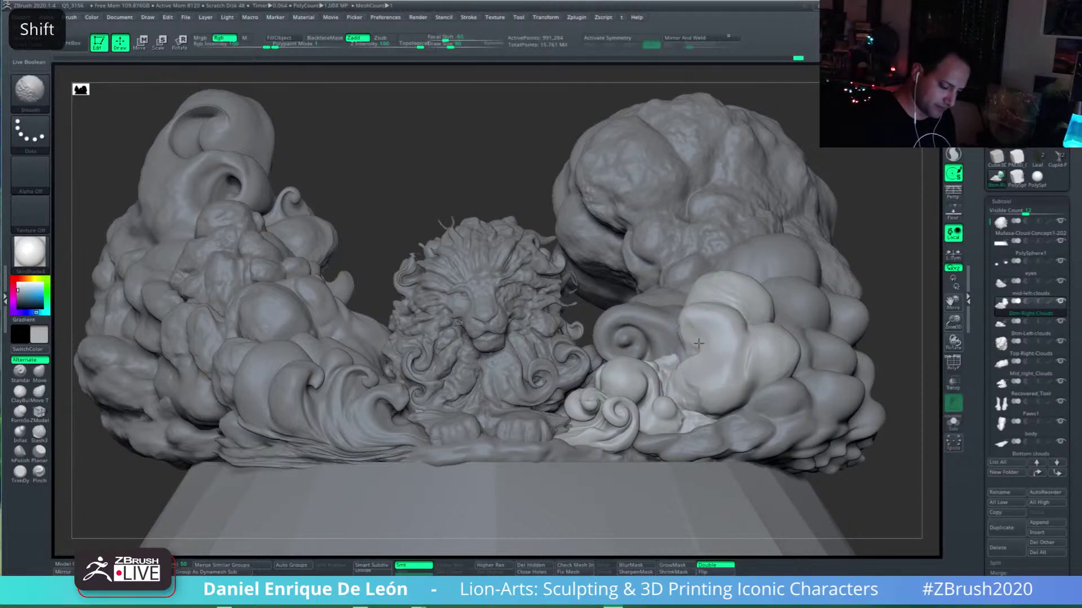
key("alt")
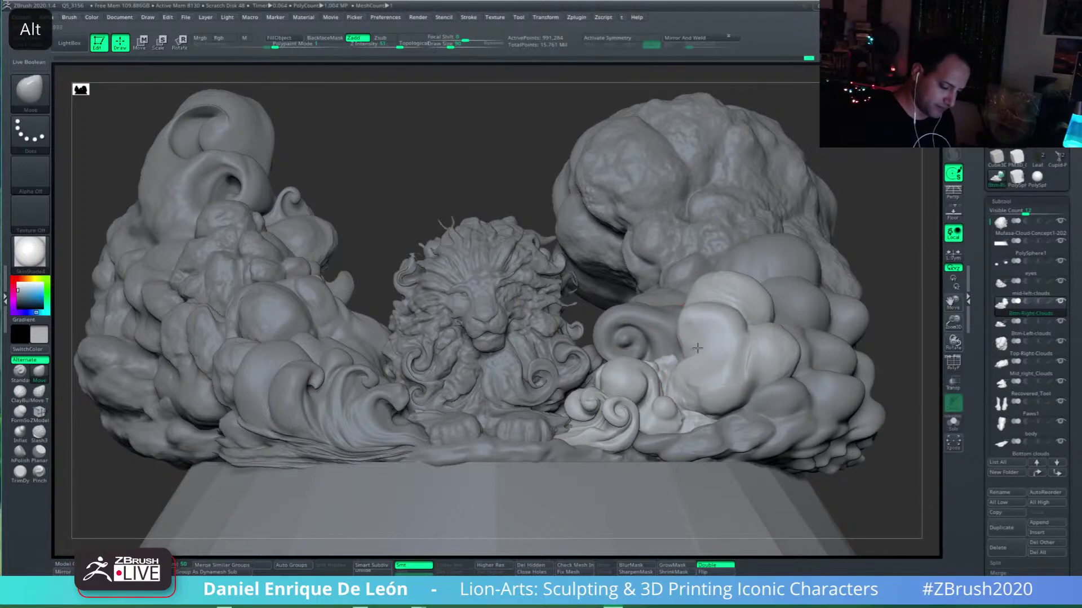
key("shift")
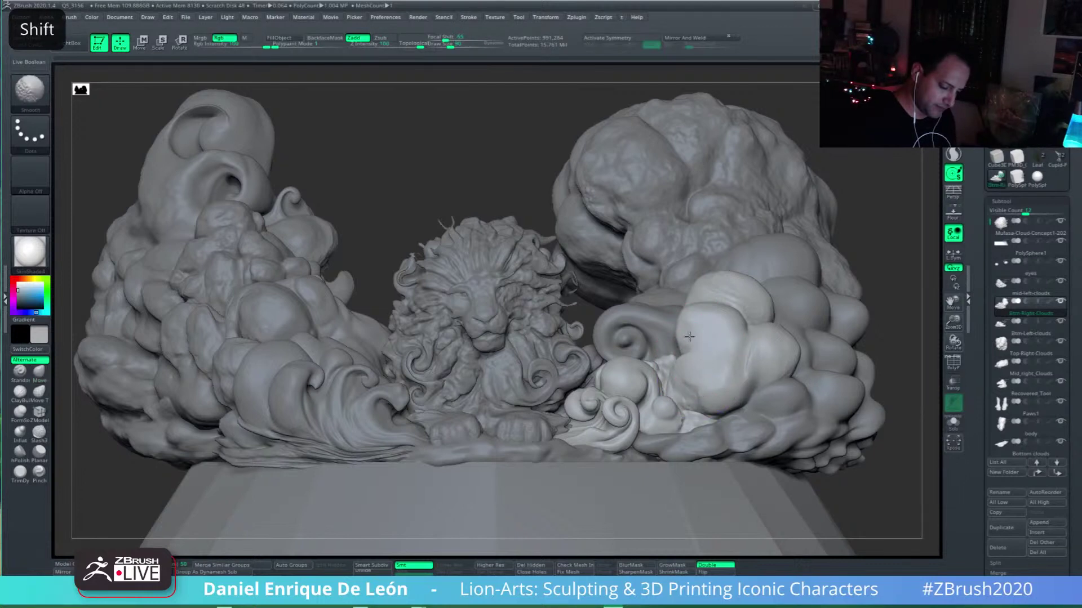
mouse_move(725, 390)
right_mouse_down("alt")
mouse_move(752, 375)
mouse_move(744, 360)
right_mouse_up("alt")
mouse_move(735, 322)
right_mouse_down()
mouse_move(748, 342)
mouse_move(719, 384)
mouse_move(743, 353)
mouse_move(701, 326)
mouse_move(659, 331)
mouse_move(679, 347)
right_mouse_up()
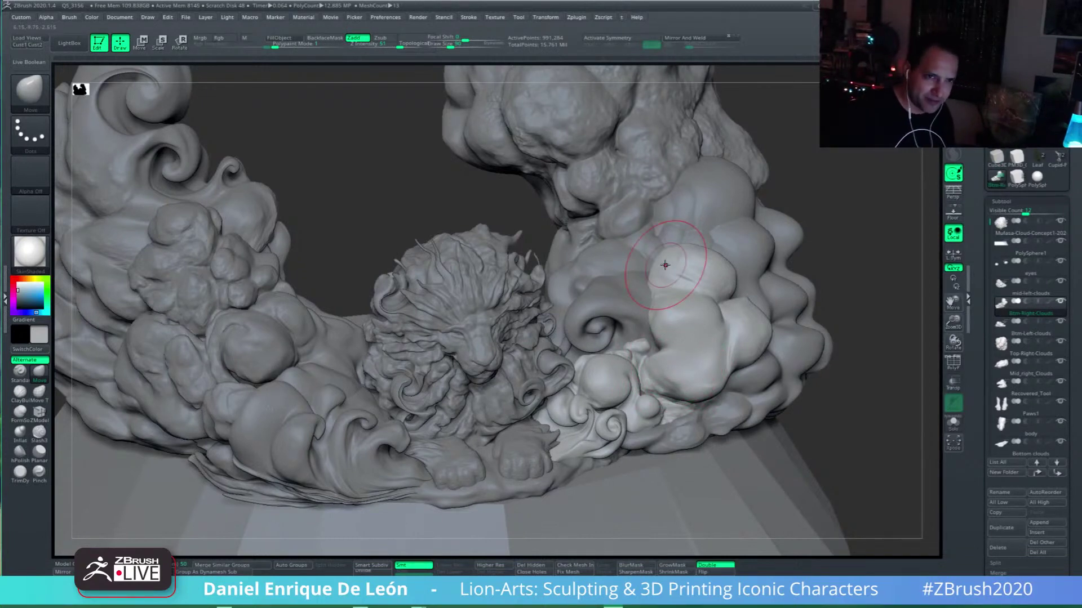
mouse_move(688, 333)
right_mouse_down()
mouse_move(665, 307)
mouse_move(705, 353)
mouse_move(711, 320)
right_mouse_up()
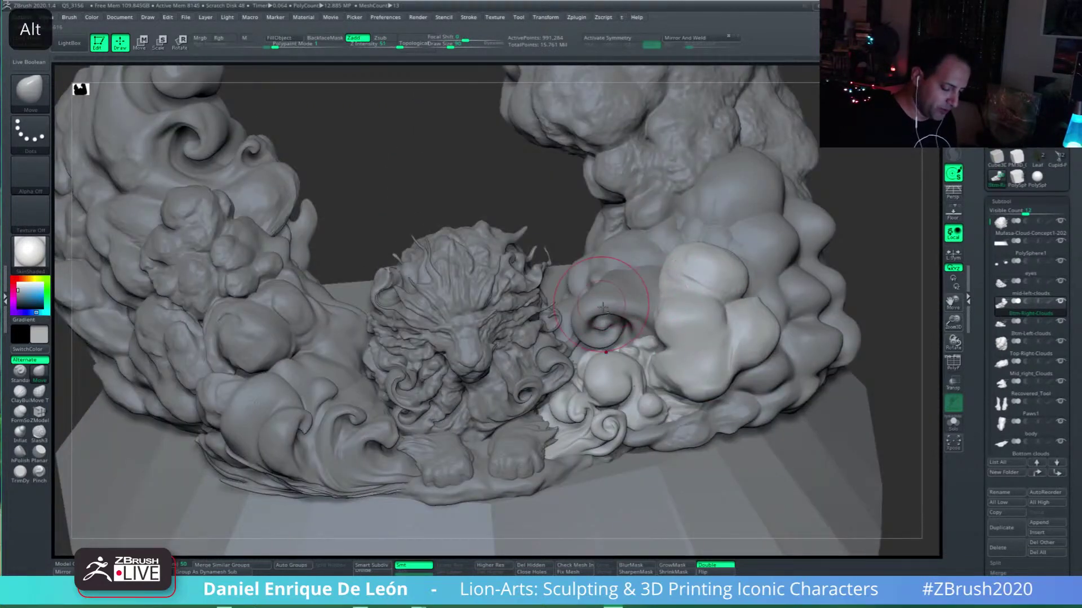
Step: Select the Mid_right_Clouds subtool and reshape its curl beside the lion's mane with the Move brush
left_click(633, 314, "alt")
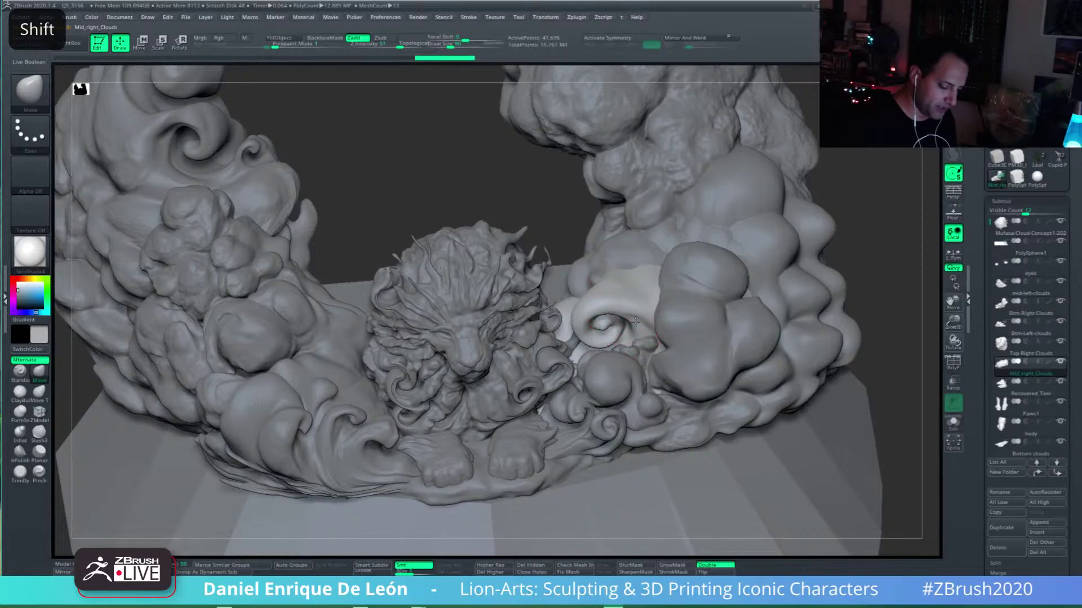
right_click_drag(632, 313, 634, 312, "shift")
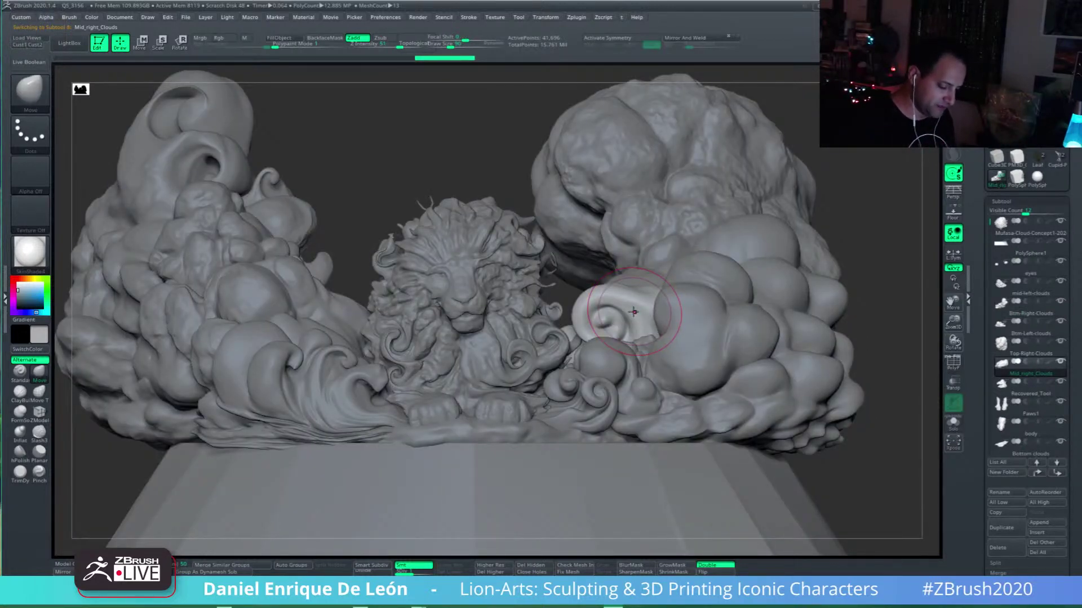
right_click_drag(608, 314, 619, 309, "alt")
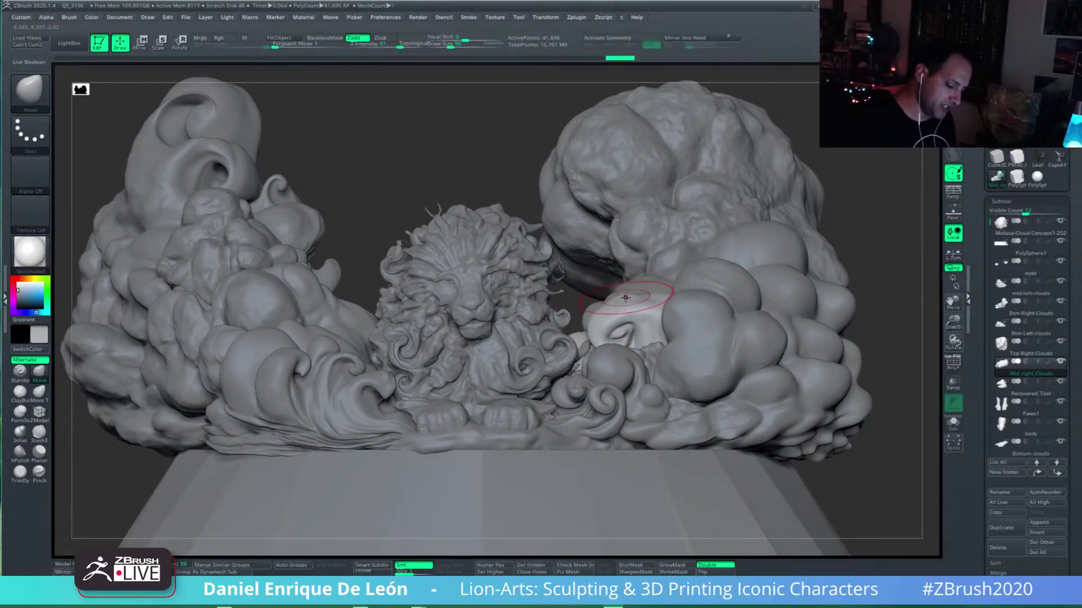
mouse_move(620, 236)
right_mouse_down()
mouse_move(644, 383)
mouse_move(634, 369)
right_mouse_up()
key("alt")
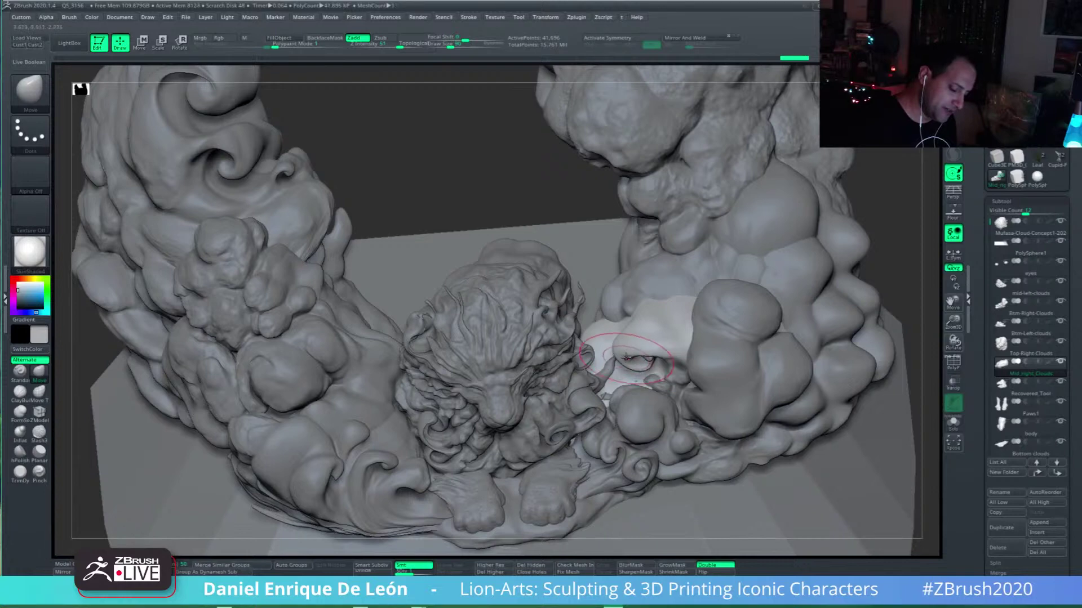
right_click_drag(638, 350, 643, 259)
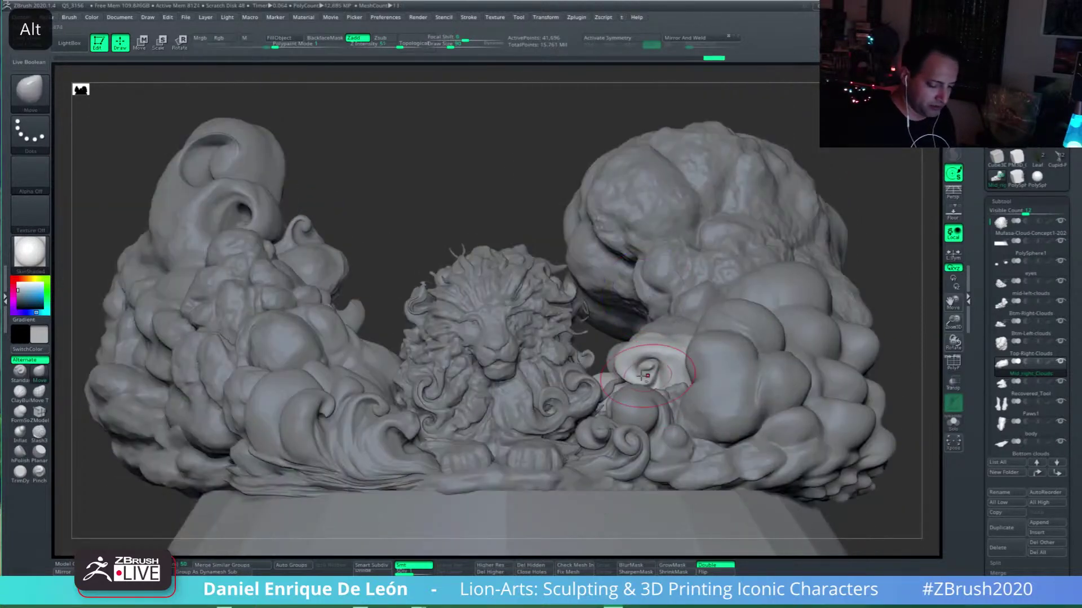
Step: Refine the curl and rear volume of Mid_right_Clouds with the Move brush to fit between the mane and neighbouring puffs
right_click_drag(656, 374, 641, 371, "alt")
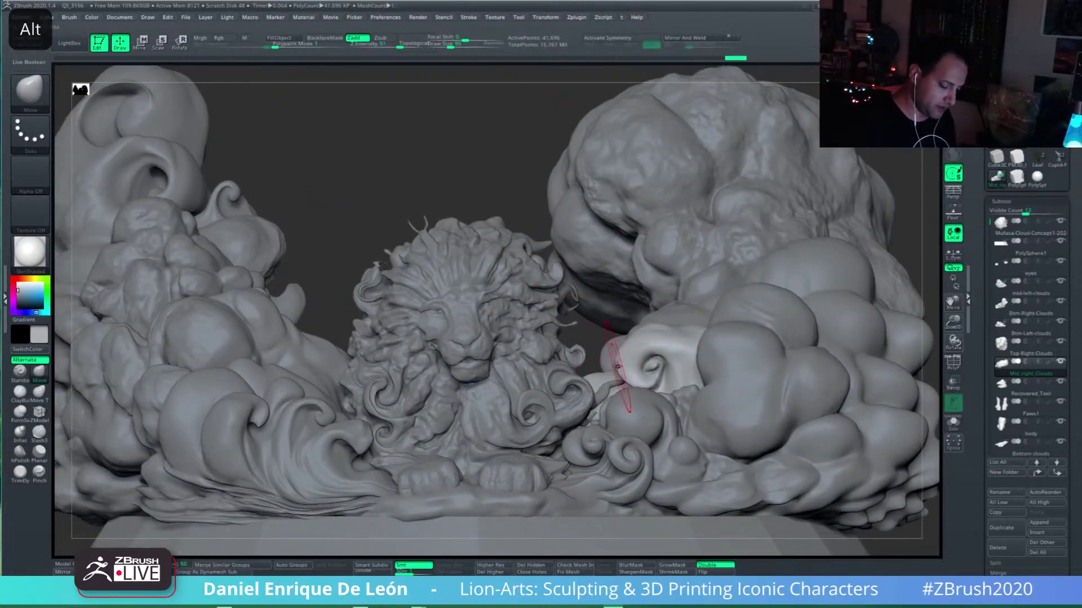
right_click_drag(538, 397, 568, 388, "alt")
right_click_drag(811, 369, 718, 374)
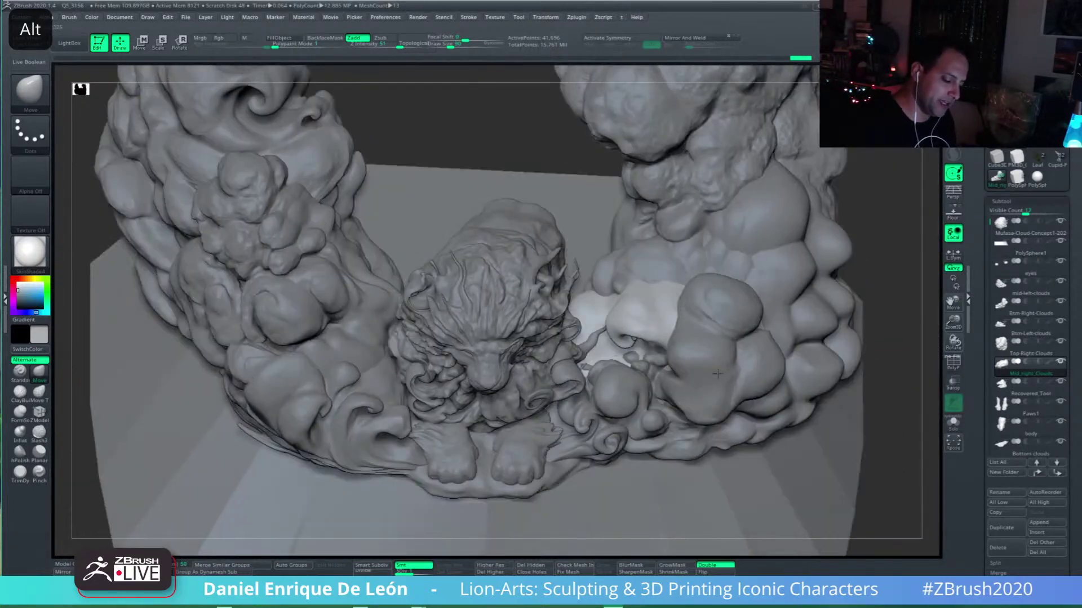
mouse_move(774, 311)
right_mouse_down()
mouse_move(718, 363)
mouse_move(704, 246)
right_mouse_up()
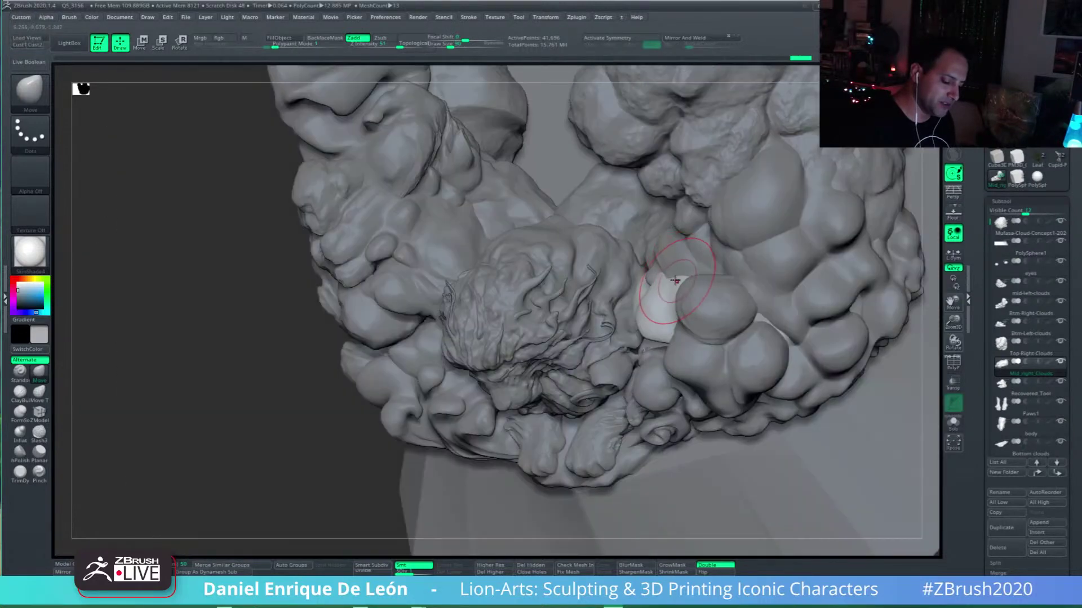
mouse_move(668, 288)
right_mouse_down()
mouse_move(688, 257)
mouse_move(715, 358)
mouse_move(684, 393)
right_mouse_up()
key("shift")
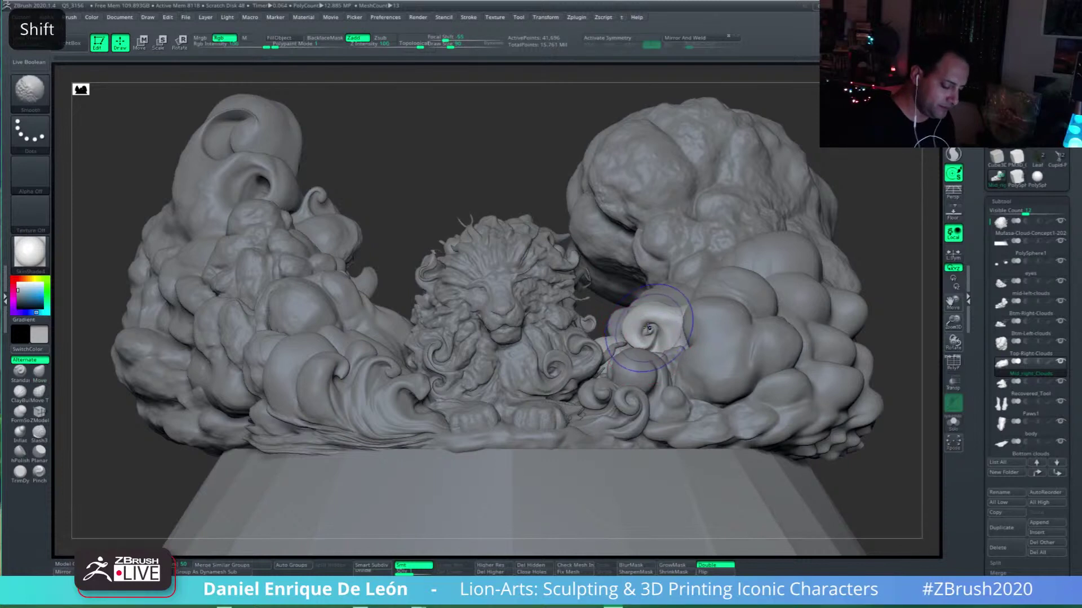
Step: Select the Btm-Left-clouds subtool and adjust its low trailing strands against the pedestal with the Move brush
right_click_drag(647, 337, 690, 358, "alt")
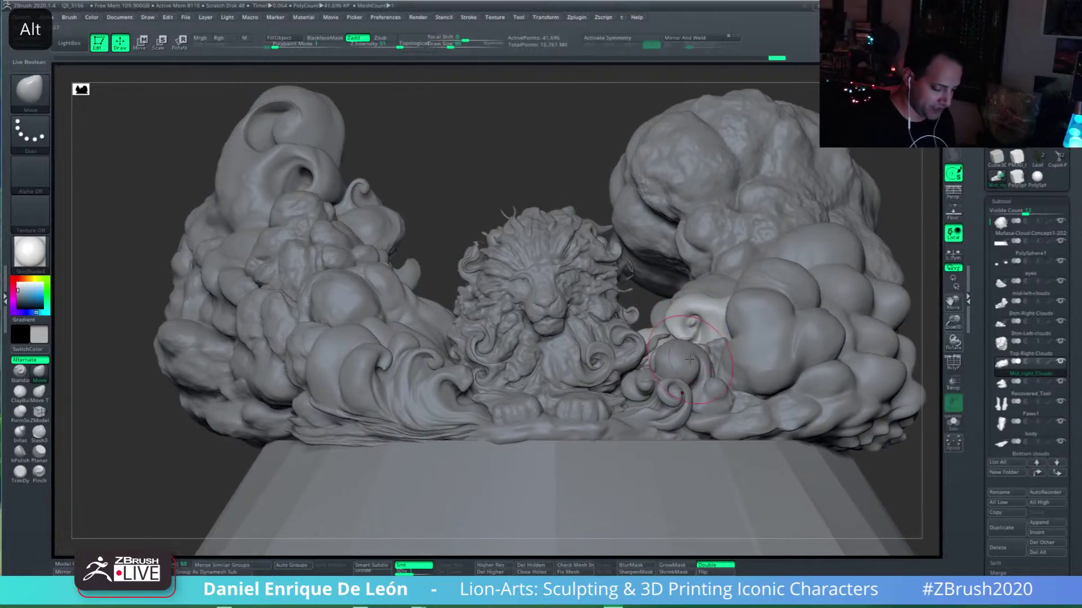
right_click_drag(326, 372, 383, 385, "alt")
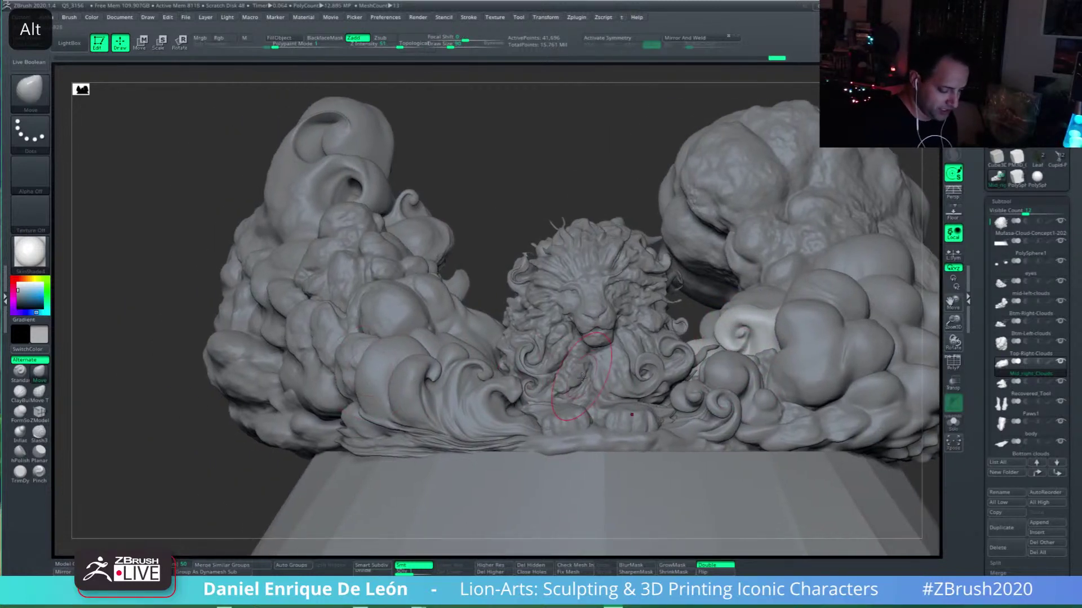
right_click_drag(537, 374, 620, 367)
mouse_move(485, 389)
right_mouse_down("alt")
mouse_move(513, 405)
mouse_move(470, 395)
right_mouse_up("alt")
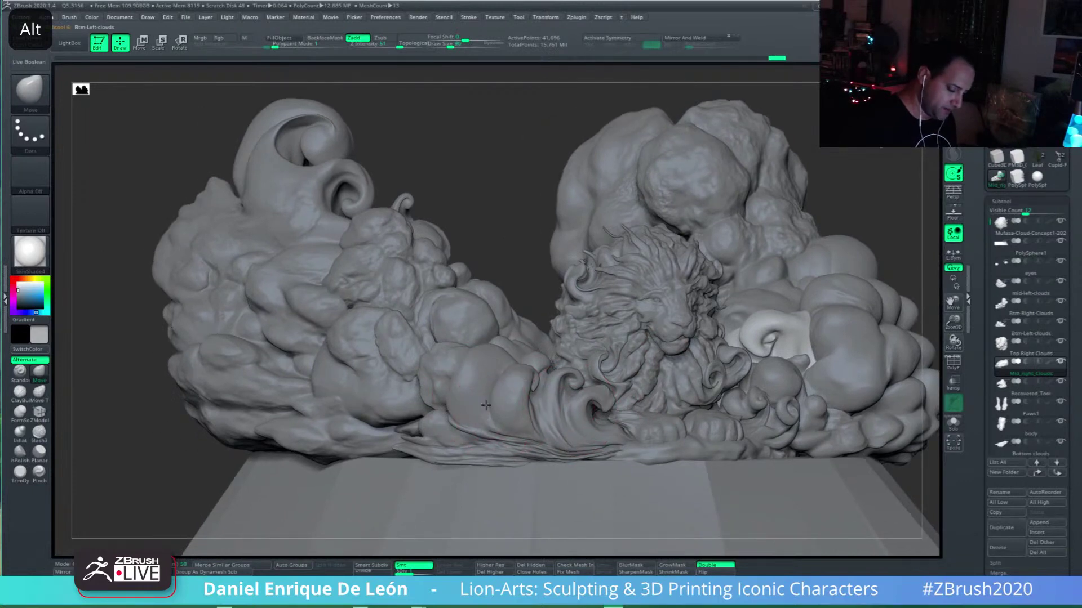
left_click(531, 419, "alt")
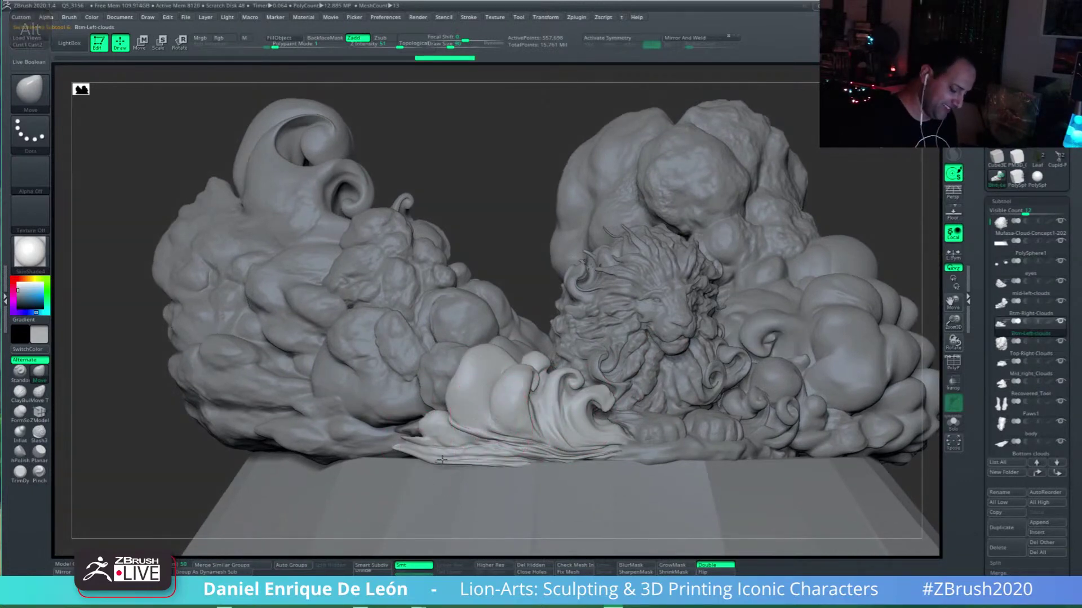
right_click_drag(491, 420, 393, 454)
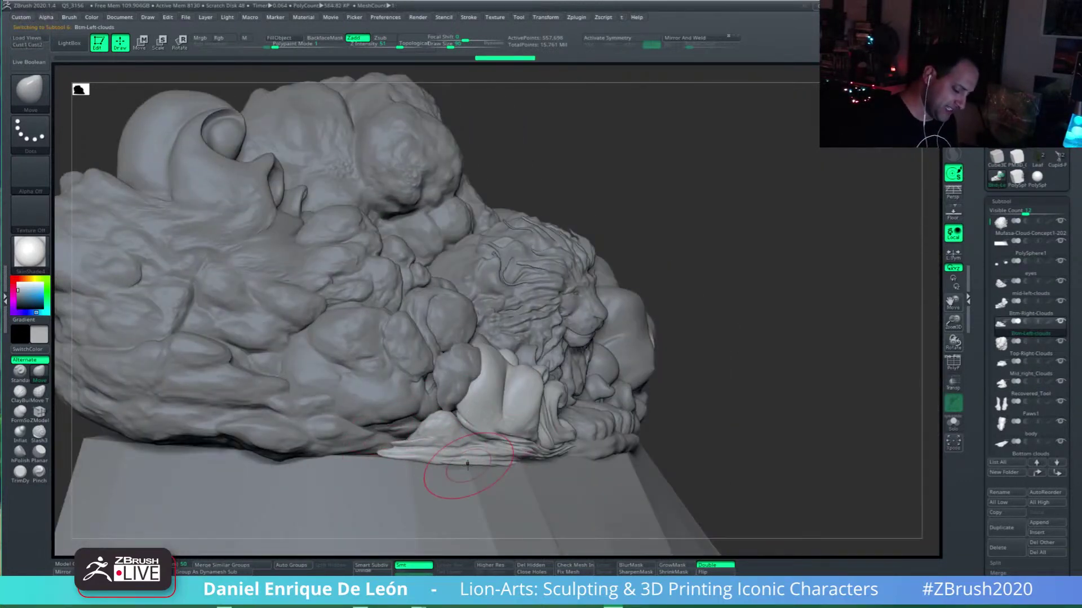
mouse_move(503, 445)
right_mouse_down()
mouse_move(515, 423)
mouse_move(605, 388)
mouse_move(579, 393)
right_mouse_up()
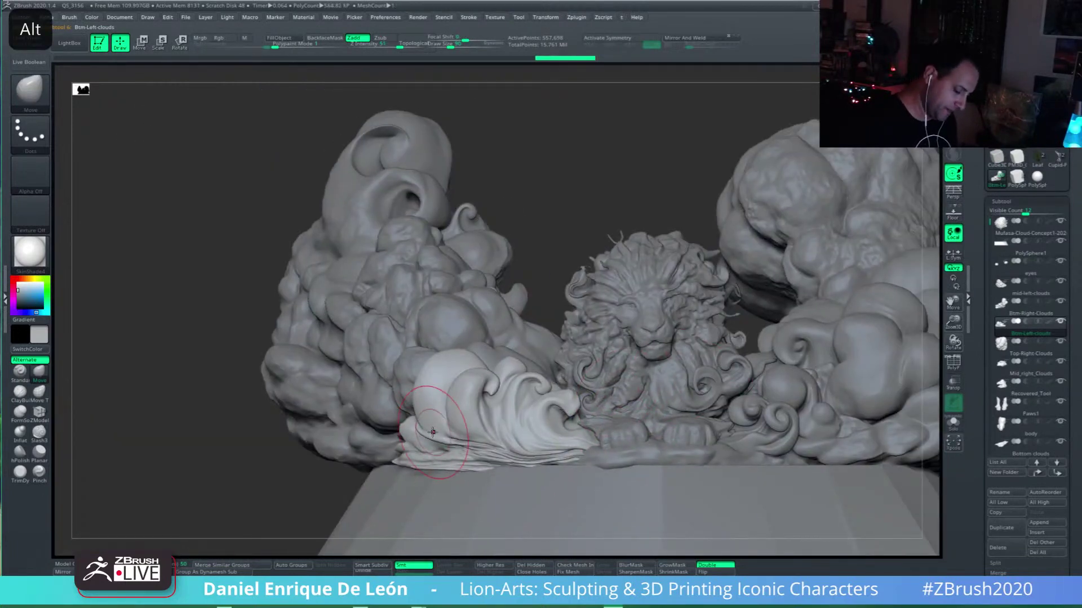
Step: Raise the tall outer puffs of Btm-Left-clouds with the Move brush and smooth the puff beside the curl
mouse_move(507, 400)
right_mouse_down("alt")
mouse_move(439, 427)
mouse_move(529, 416)
right_mouse_up("alt")
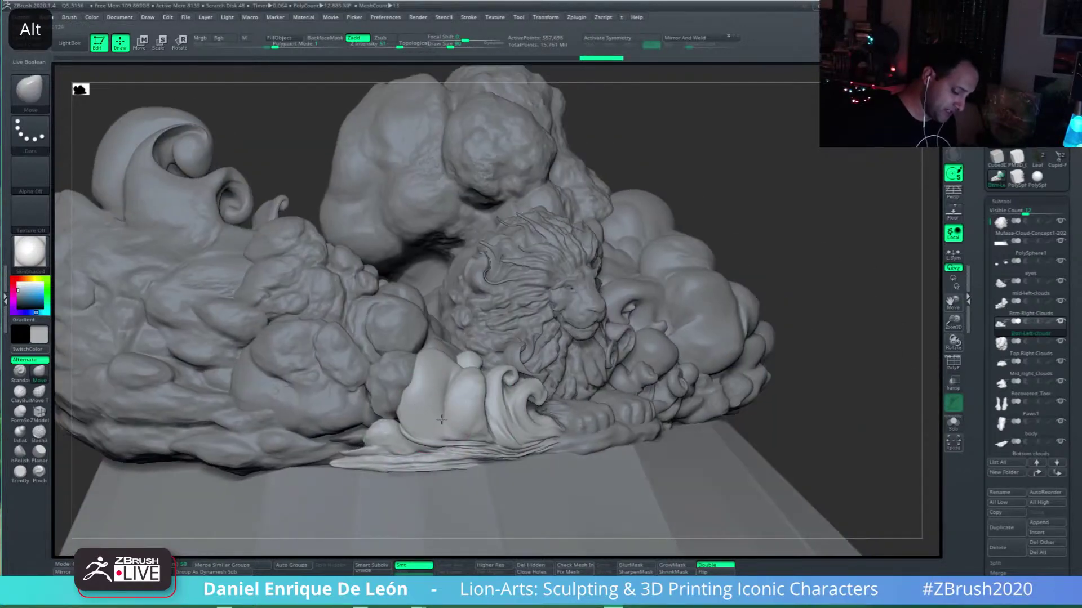
mouse_move(426, 433)
right_mouse_down("alt")
mouse_move(430, 444)
mouse_move(432, 410)
right_mouse_up("alt")
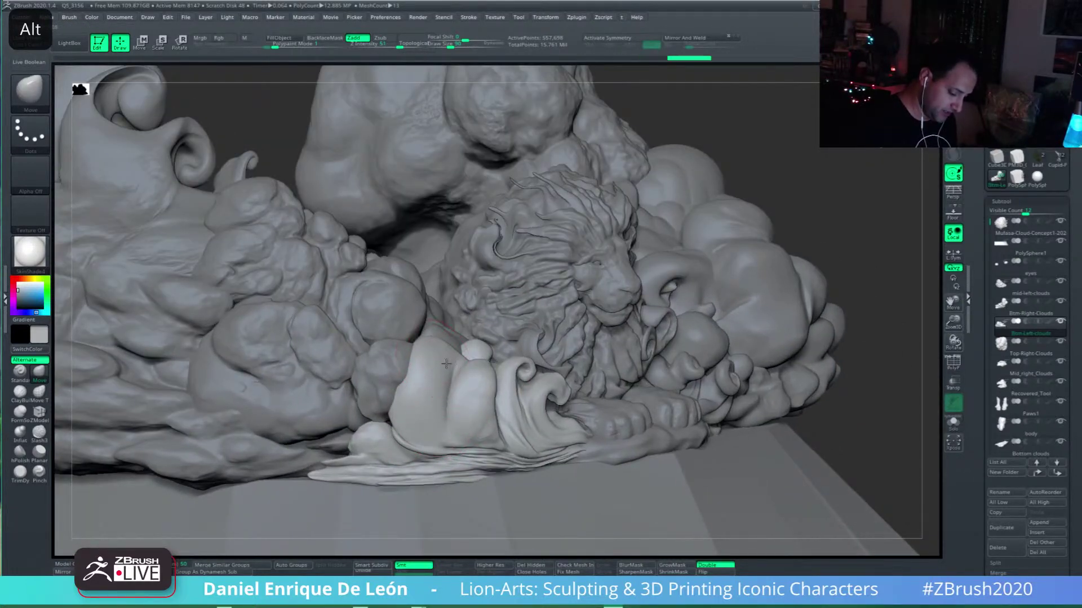
right_click_drag(505, 413, 673, 440, "shift")
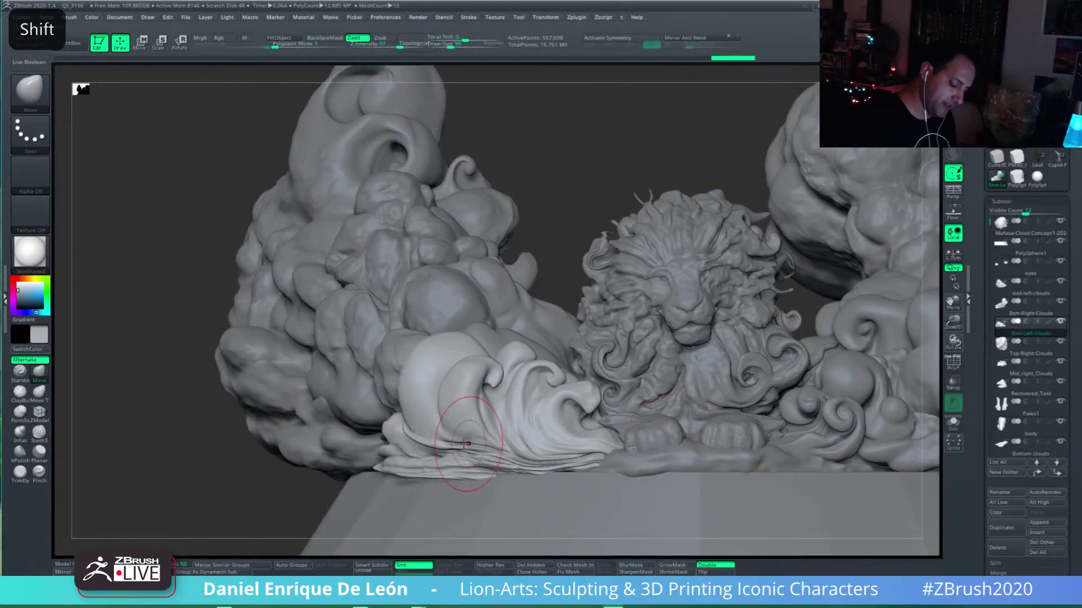
left_click_drag(467, 429, 464, 377, "shift")
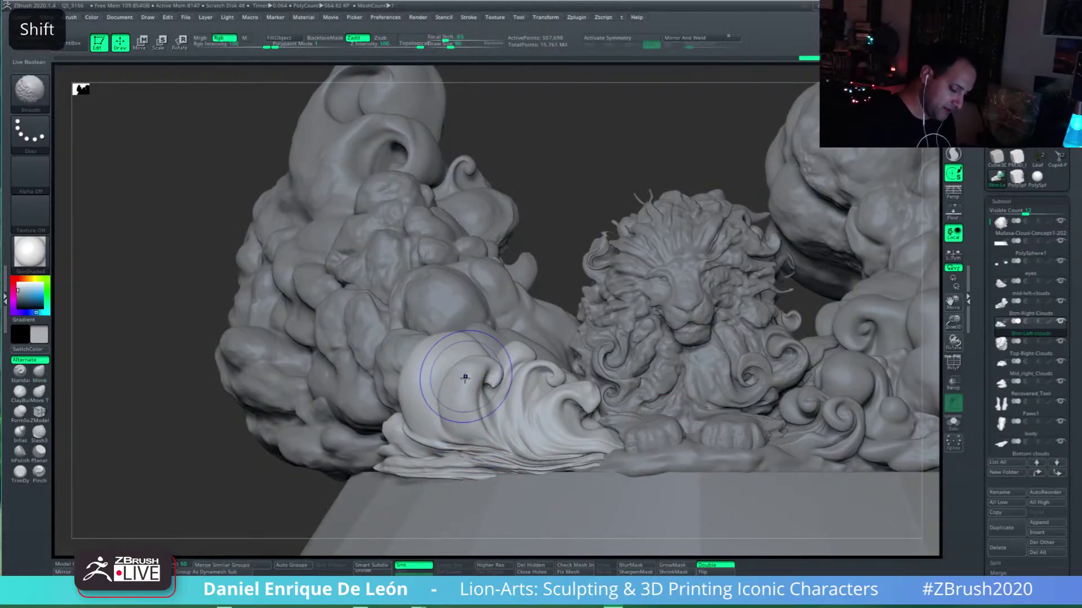
Step: Adjust the low trailing strands of Btm-Left-clouds beside the lion's paws with the Move brush so they settle against the pedestal
mouse_move(625, 350)
right_mouse_down()
mouse_move(586, 367)
mouse_move(572, 389)
mouse_move(590, 389)
right_mouse_up()
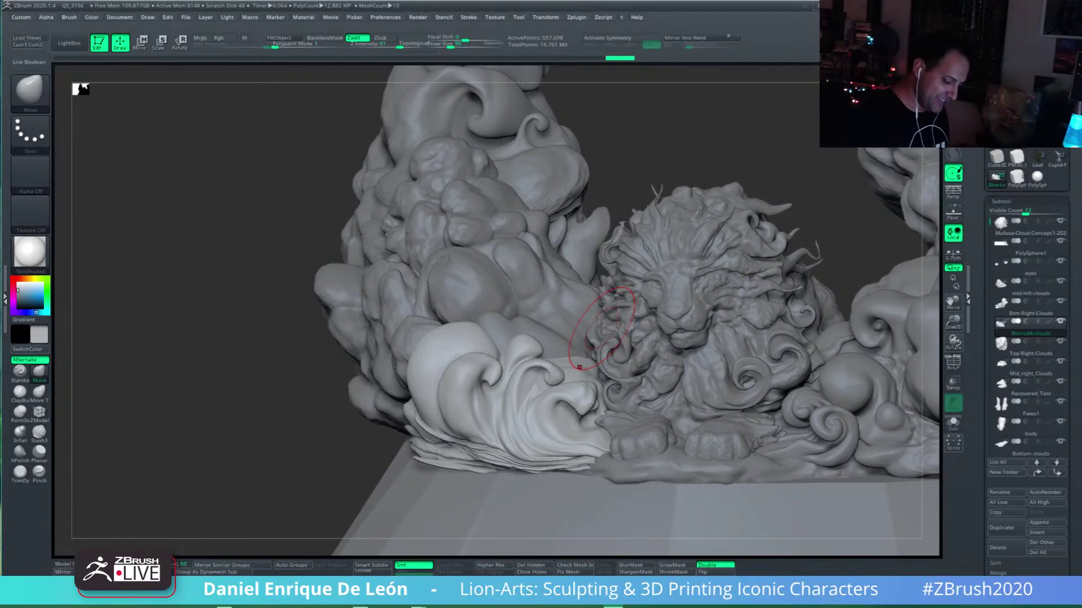
mouse_move(519, 406)
right_mouse_down()
mouse_move(497, 389)
mouse_move(482, 392)
mouse_move(491, 368)
right_mouse_up()
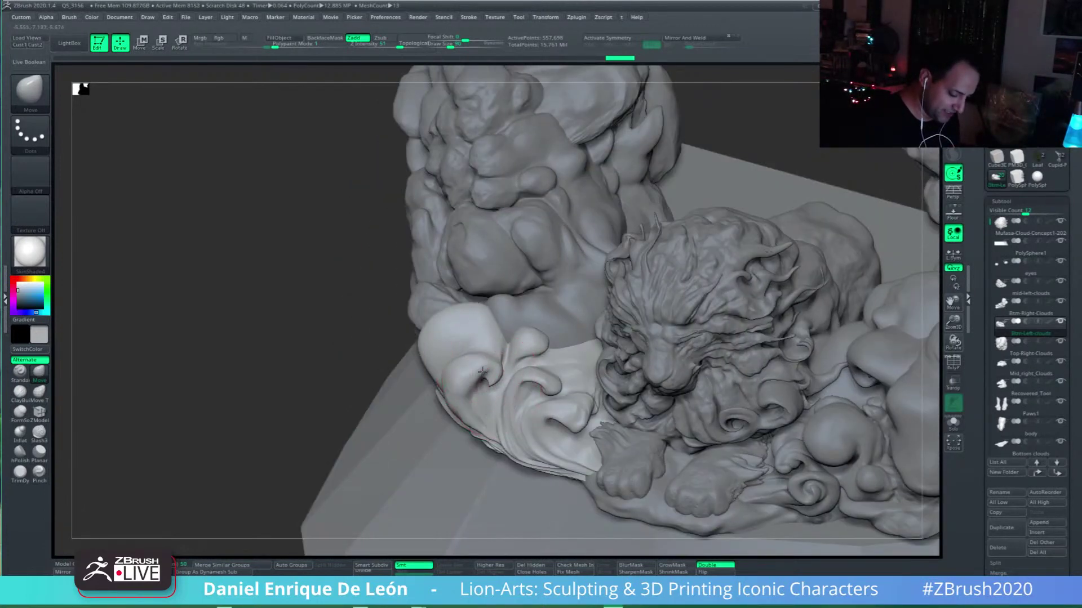
key("shift")
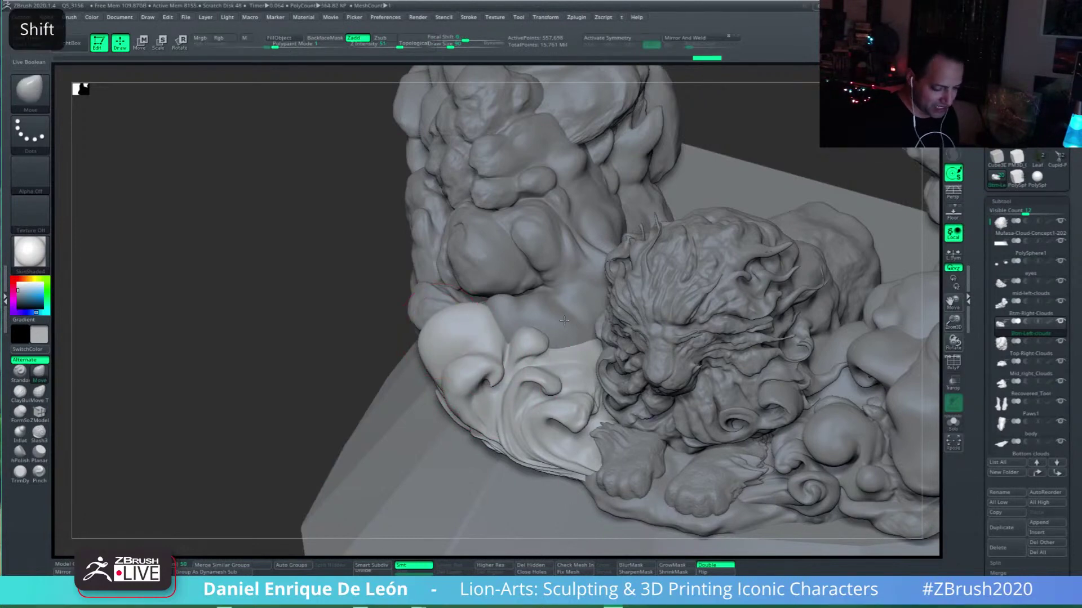
right_click_drag(563, 320, 588, 364, "shift")
mouse_move(434, 367)
right_mouse_down()
mouse_move(465, 359)
mouse_move(405, 388)
mouse_move(637, 395)
mouse_move(635, 416)
right_mouse_up()
key("alt")
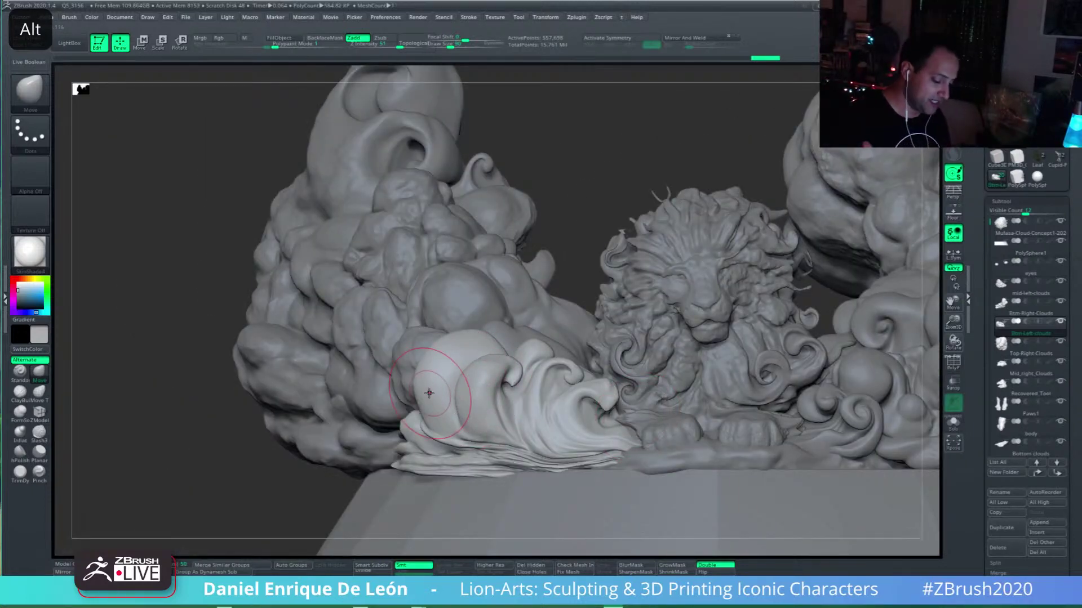
right_click_drag(654, 370, 623, 362, "alt")
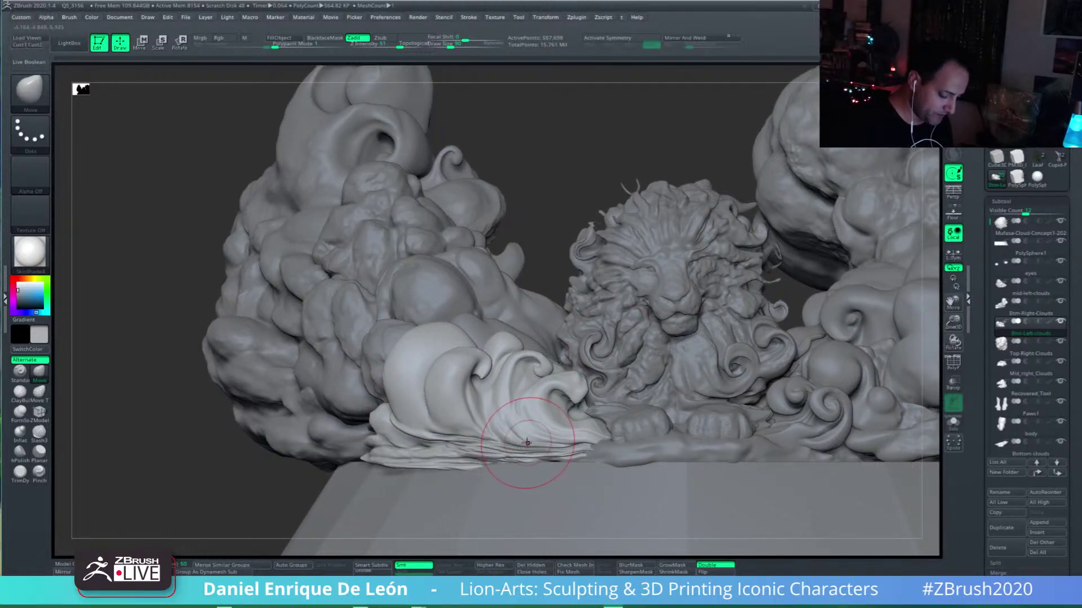
key("alt")
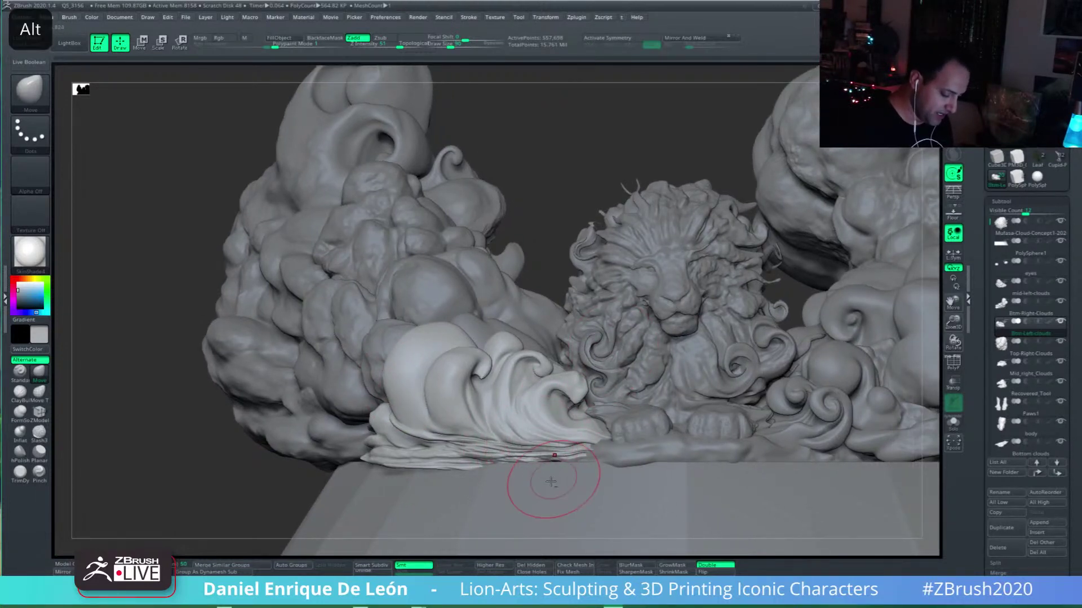
left_click_drag(564, 449, 554, 462, "alt")
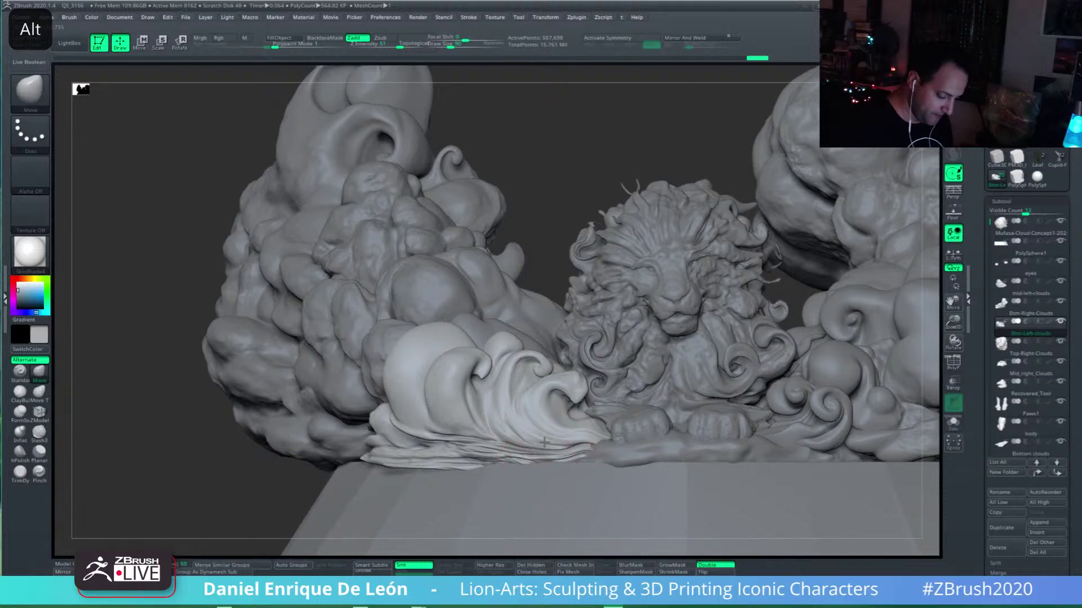
left_click(542, 425, "alt")
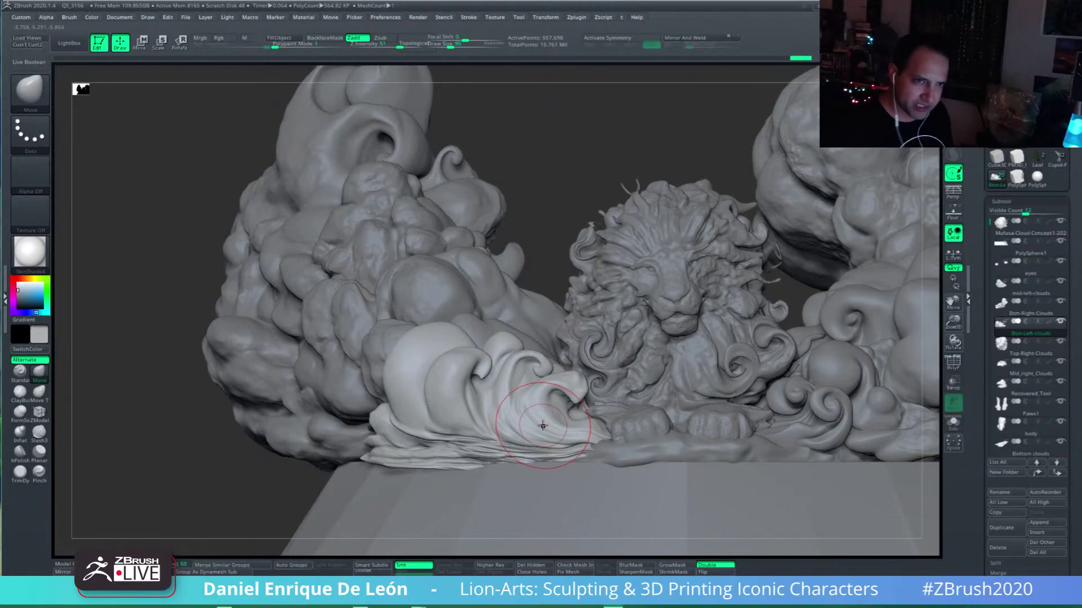
Step: Select the mid-left-clouds subtool and check its fit against the mane and lower-left clouds from above, front and side
right_click_drag(556, 405, 545, 396, "alt")
right_click_drag(548, 315, 543, 376)
right_click_drag(553, 339, 542, 367)
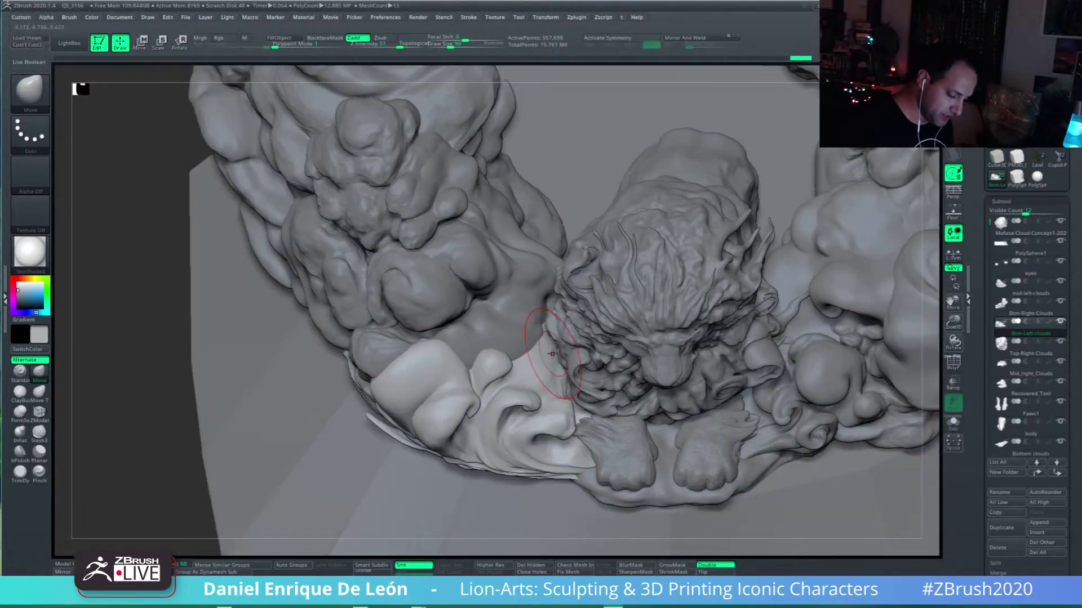
left_click(493, 309, "alt")
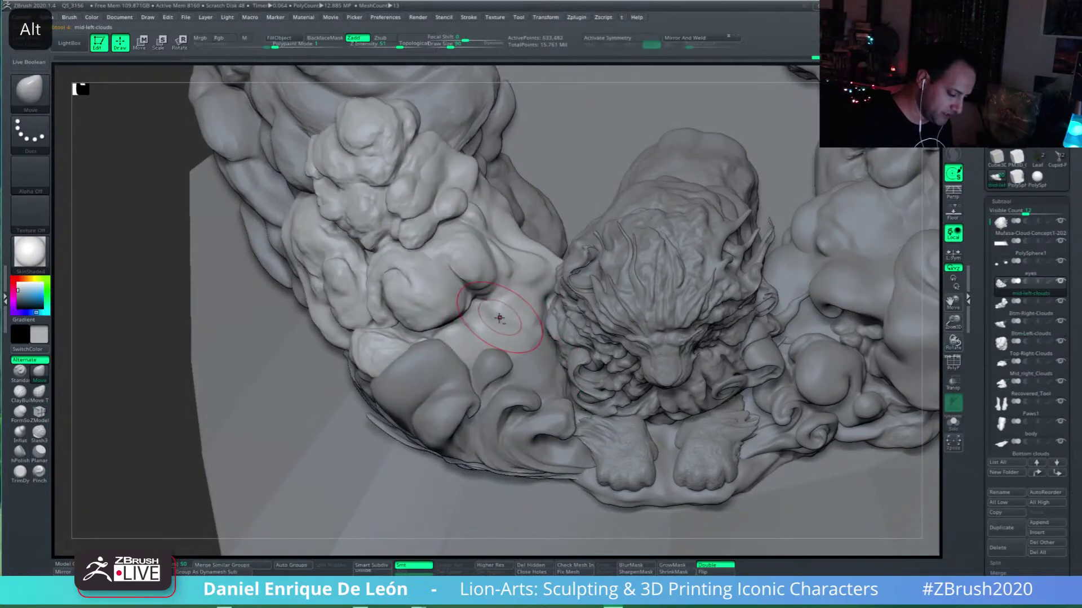
right_click_drag(512, 311, 534, 251)
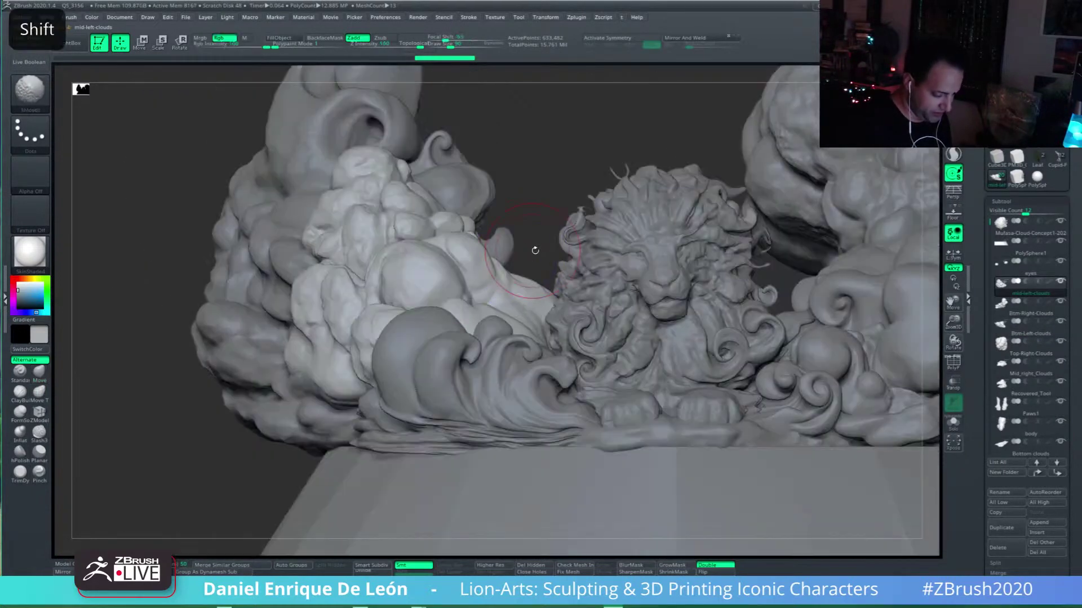
right_click_drag(502, 311, 643, 367, "alt")
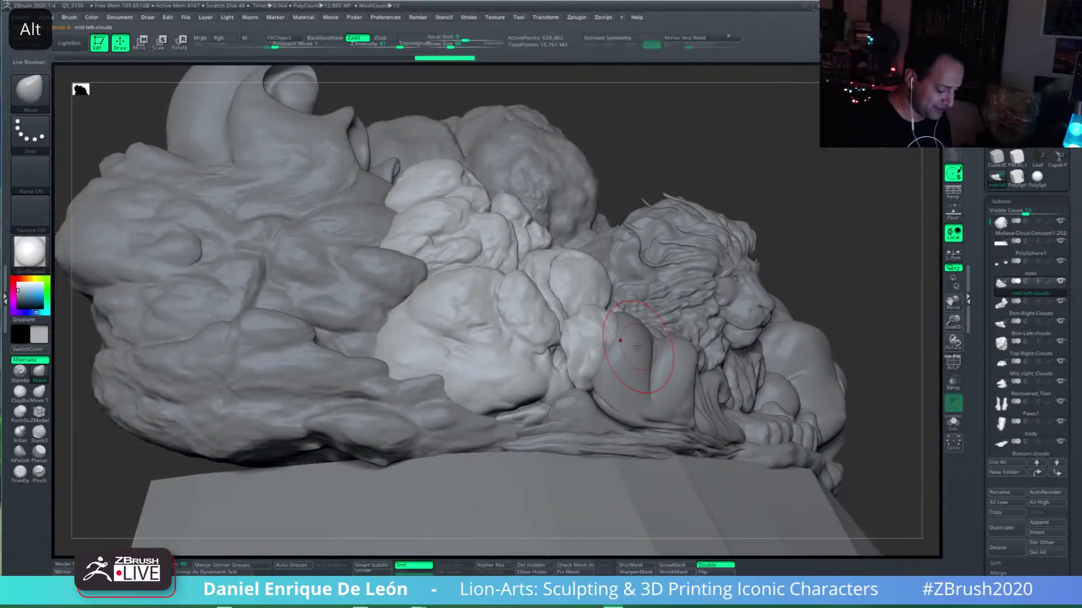
Step: Select the Top-Left Clouds subtool and adjust its underside along the pedestal's outer and rear edges with the Move brush
left_click(350, 411, "alt")
right_click_drag(547, 351, 539, 262, "alt")
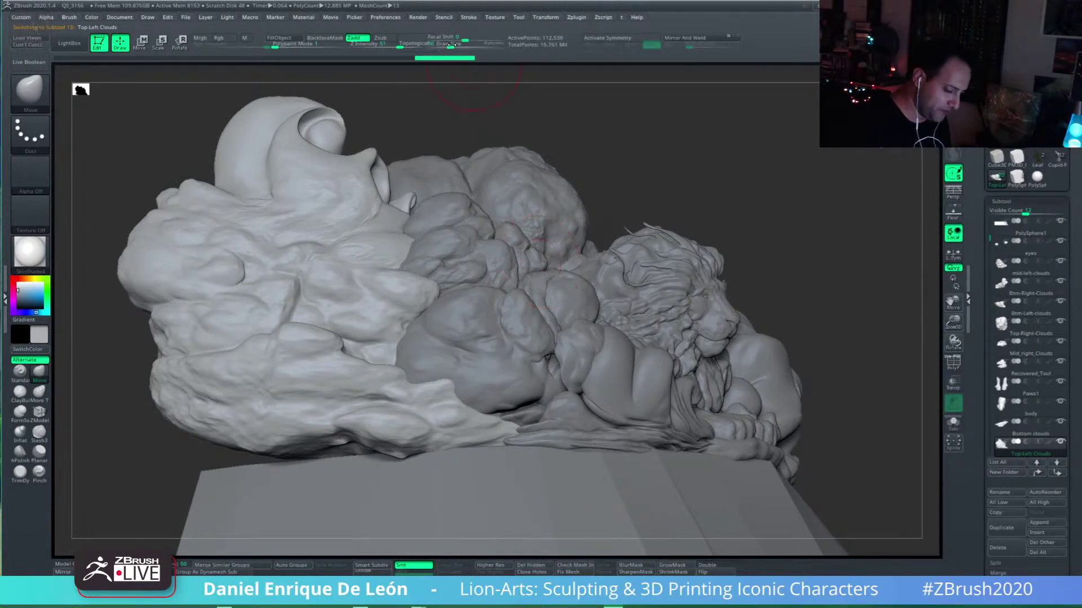
mouse_move(327, 450)
left_mouse_down()
mouse_move(301, 458)
mouse_move(358, 455)
left_mouse_up()
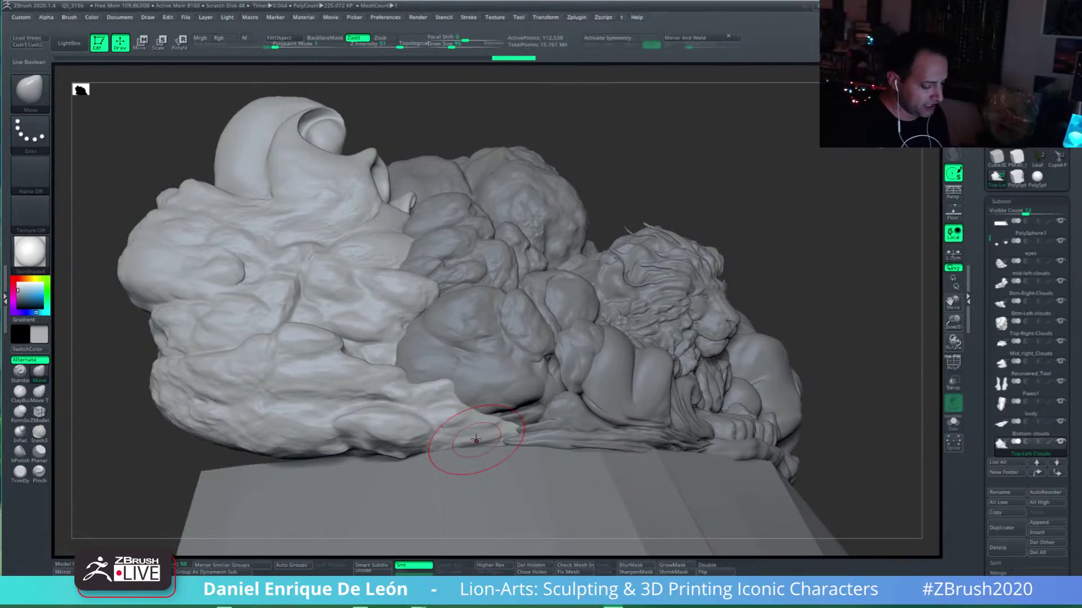
right_click_drag(355, 423, 455, 433)
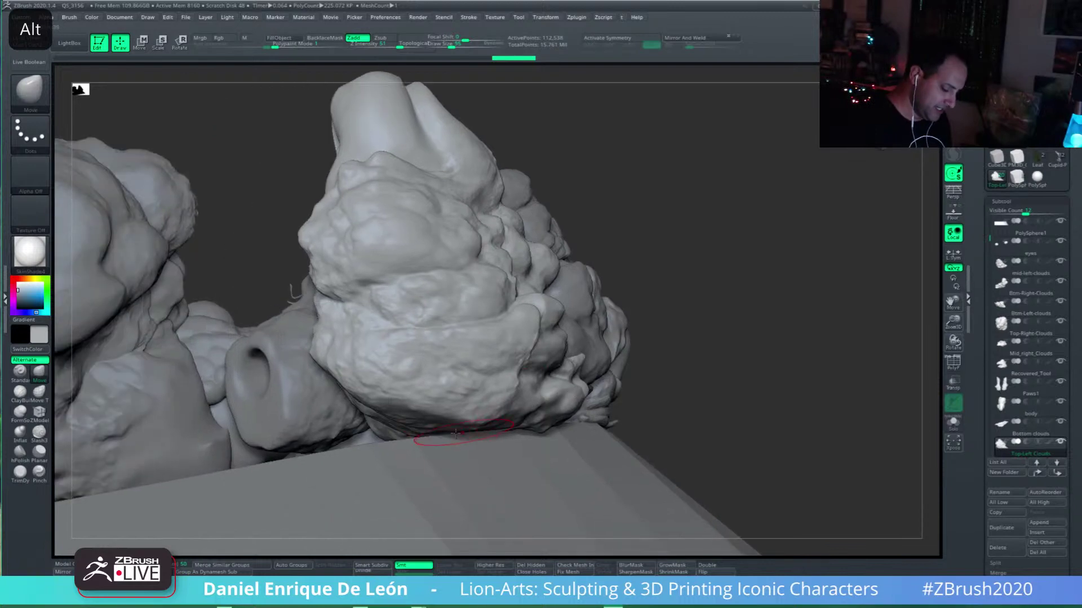
left_click_drag(441, 426, 395, 423)
right_click_drag(389, 417, 615, 414)
Step: Enlarge the Move brush and reshape the lower rear mass of Top-Left Clouds above the pedestal's back edge
left_click_drag(454, 45, 456, 45)
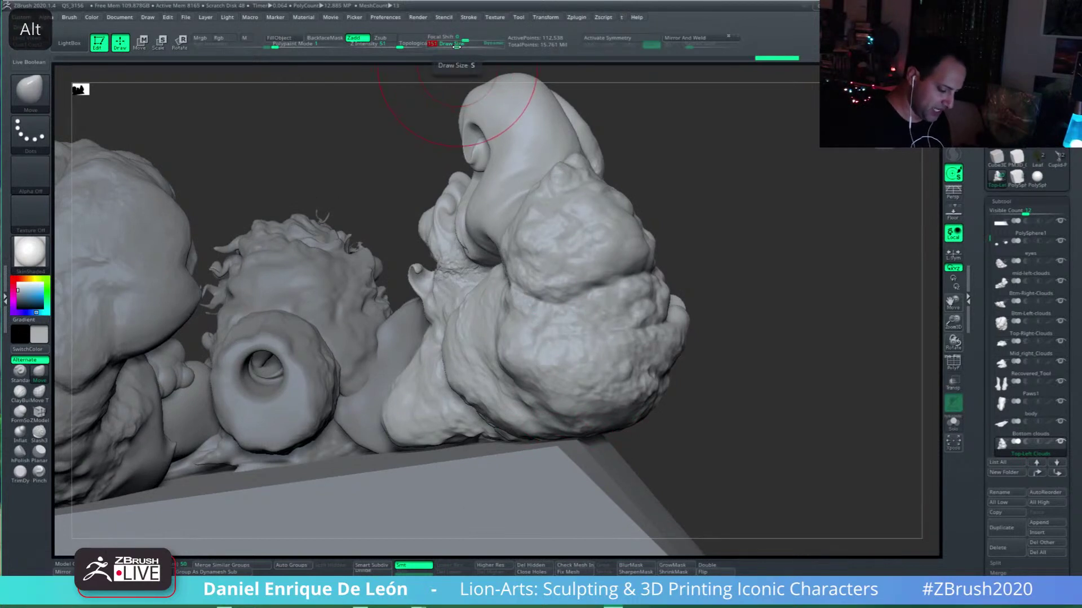
mouse_move(441, 424)
left_mouse_down()
mouse_move(449, 437)
mouse_move(509, 423)
left_mouse_up()
right_click_drag(544, 418, 552, 422, "alt")
left_click_drag(552, 400, 547, 383)
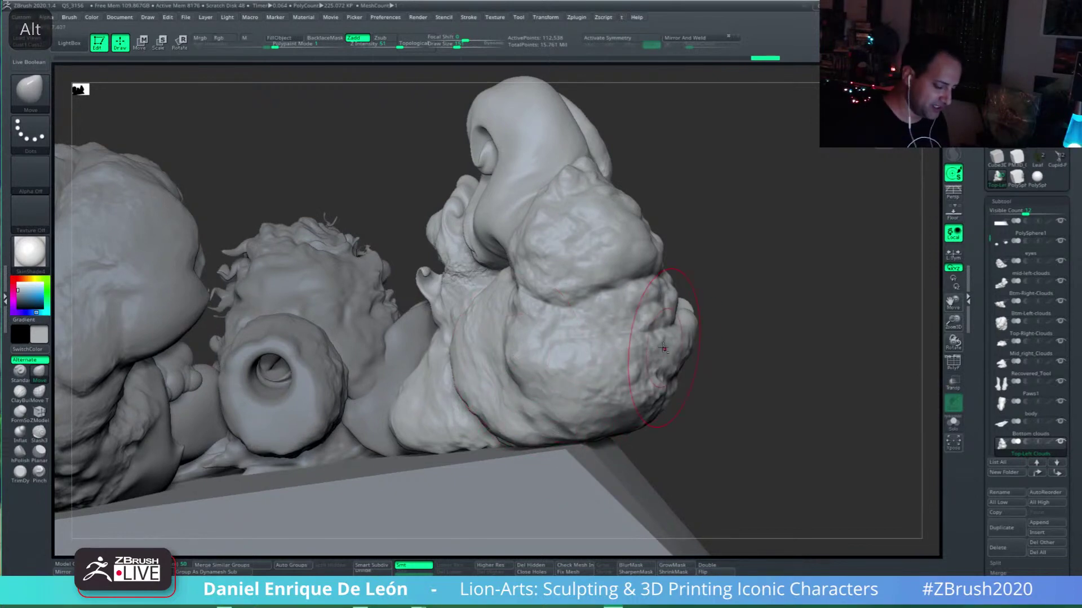
Step: Reshape the side puffs of Top-Left Clouds against mid-left-clouds and adjust their lower rear edge to the pedestal
right_click_drag(705, 349, 678, 304)
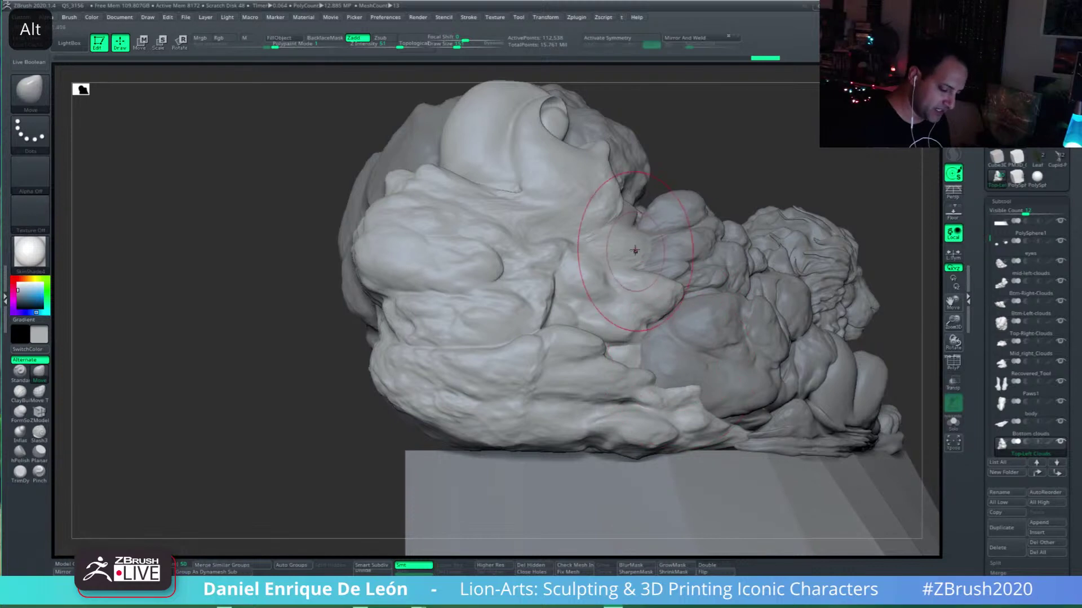
mouse_move(652, 283)
left_mouse_down("alt")
mouse_move(647, 290)
mouse_move(636, 248)
left_mouse_up("alt")
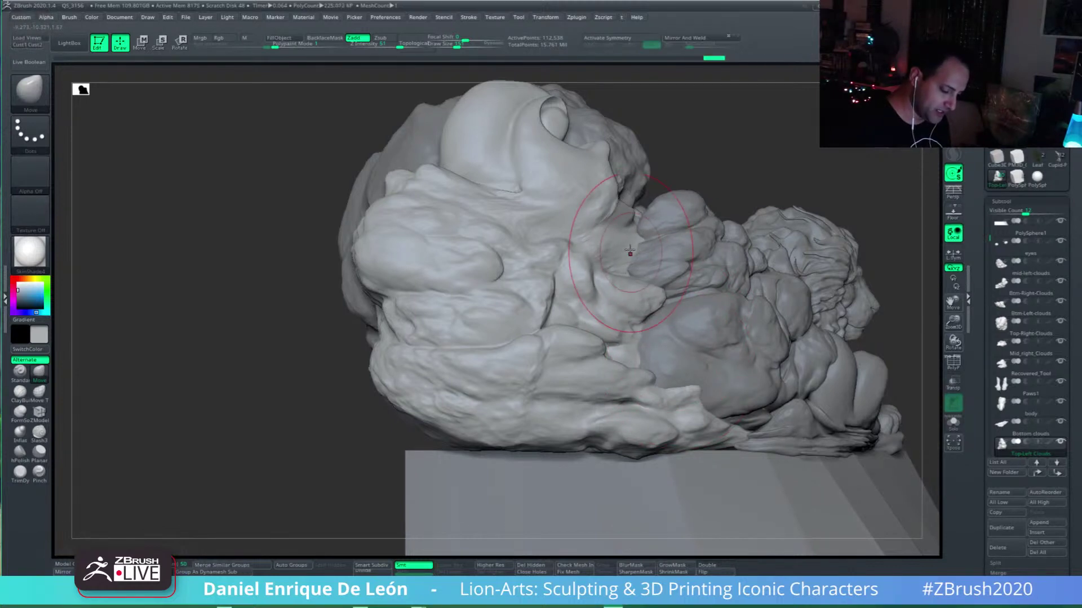
left_click_drag(421, 422, 422, 439)
right_click_drag(471, 412, 606, 417)
left_click_drag(394, 433, 400, 448, "alt")
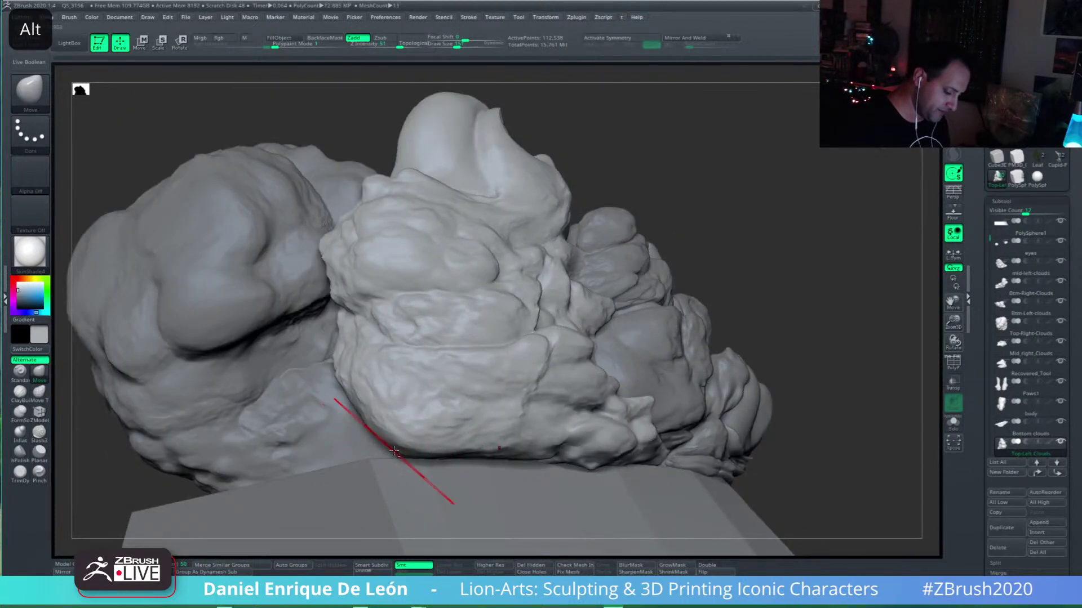
Step: Adjust the large top curl of Top-Left Clouds with the Move brush and smooth the rough patch below it
mouse_move(394, 450)
right_mouse_down()
mouse_move(357, 449)
mouse_move(496, 349)
right_mouse_up()
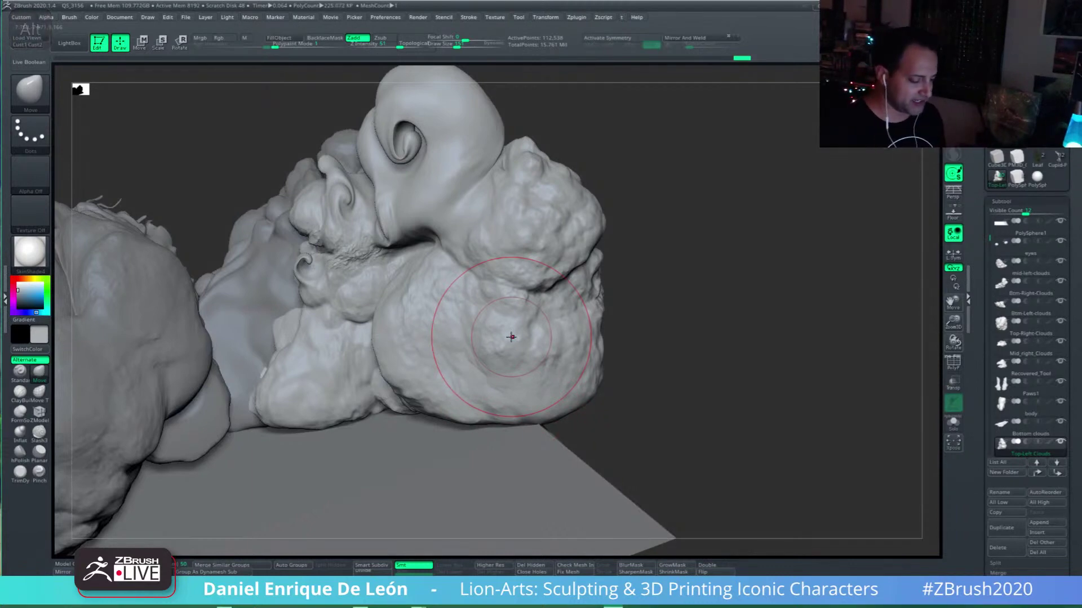
mouse_move(511, 337)
right_mouse_down()
mouse_move(541, 308)
mouse_move(543, 212)
mouse_move(591, 183)
mouse_move(575, 226)
right_mouse_up()
mouse_move(469, 244)
left_mouse_down()
mouse_move(466, 221)
mouse_move(471, 234)
left_mouse_up()
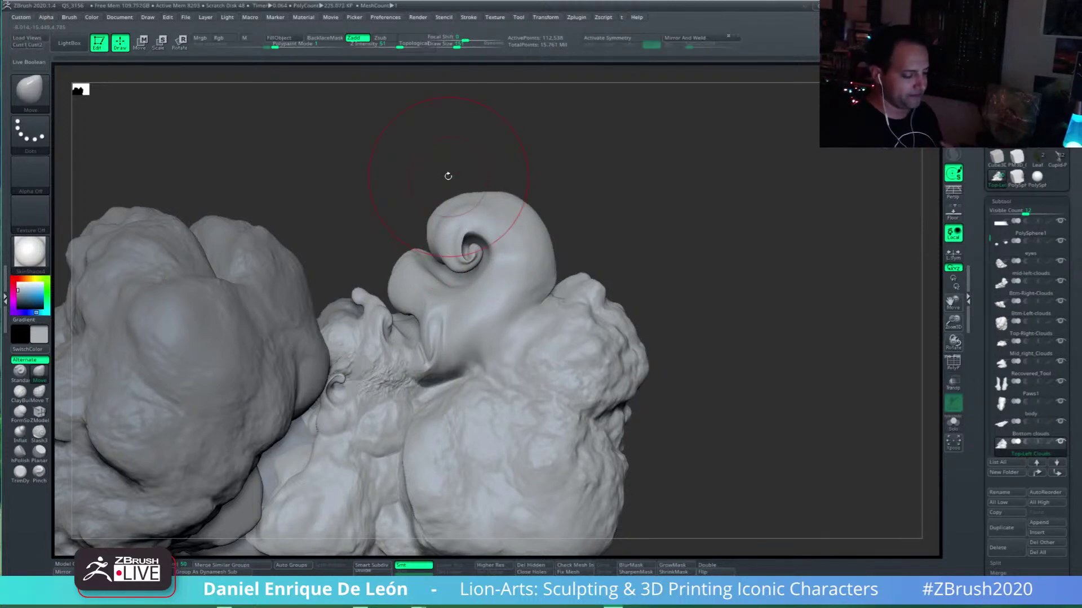
mouse_move(532, 276)
right_mouse_down()
mouse_move(449, 375)
mouse_move(442, 349)
mouse_move(422, 360)
right_mouse_up()
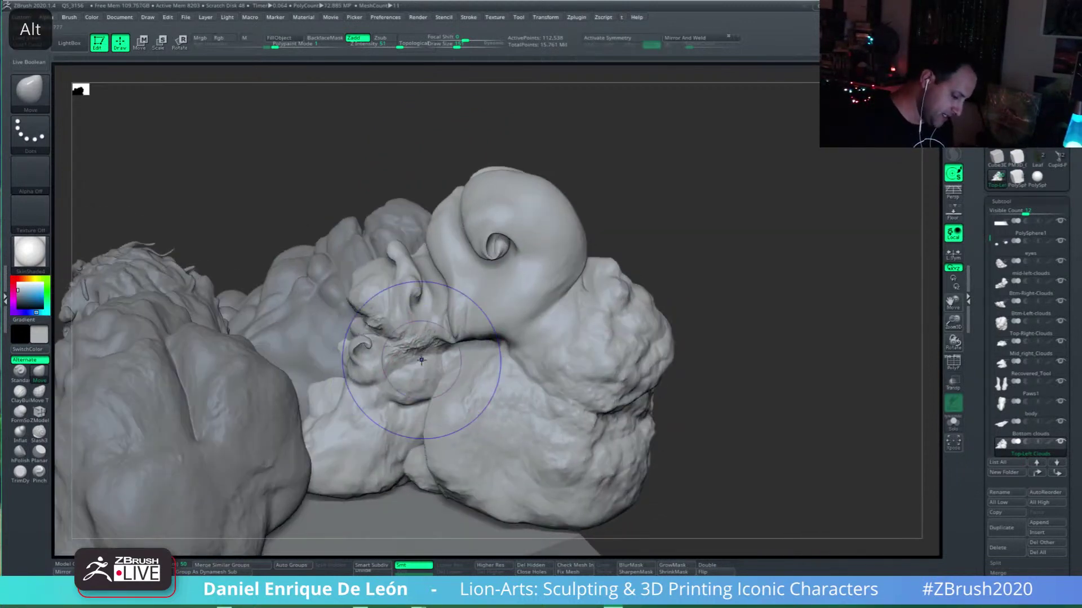
mouse_move(422, 361)
left_mouse_down("shift")
mouse_move(408, 355)
mouse_move(412, 369)
left_mouse_up("shift")
Step: Compare the left and right cloud masses around the lion from the front, above and side
right_click_drag(411, 371, 761, 388)
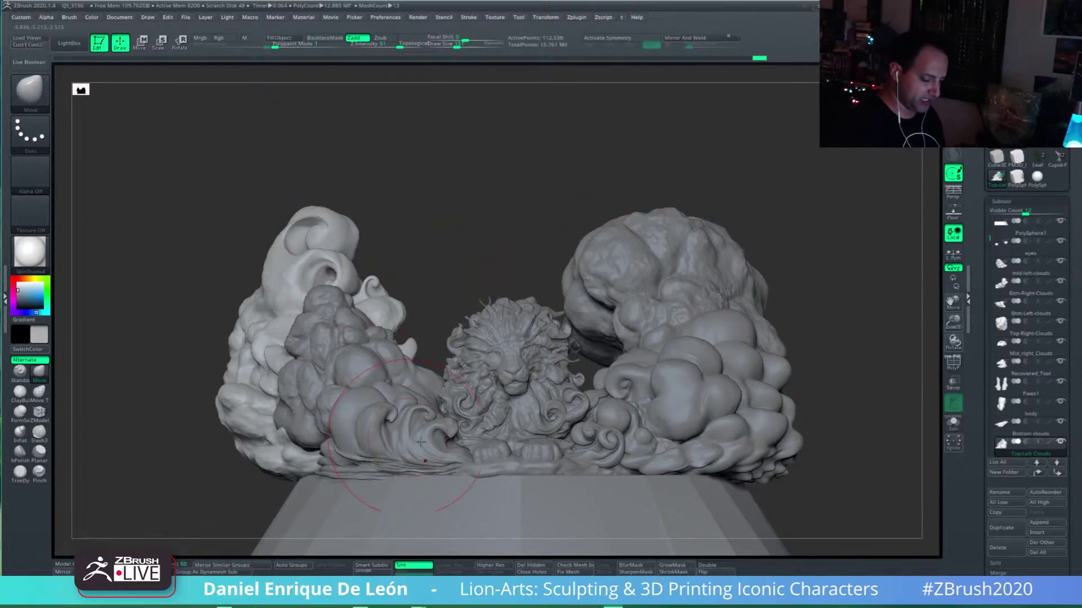
right_click_drag(572, 275, 400, 236)
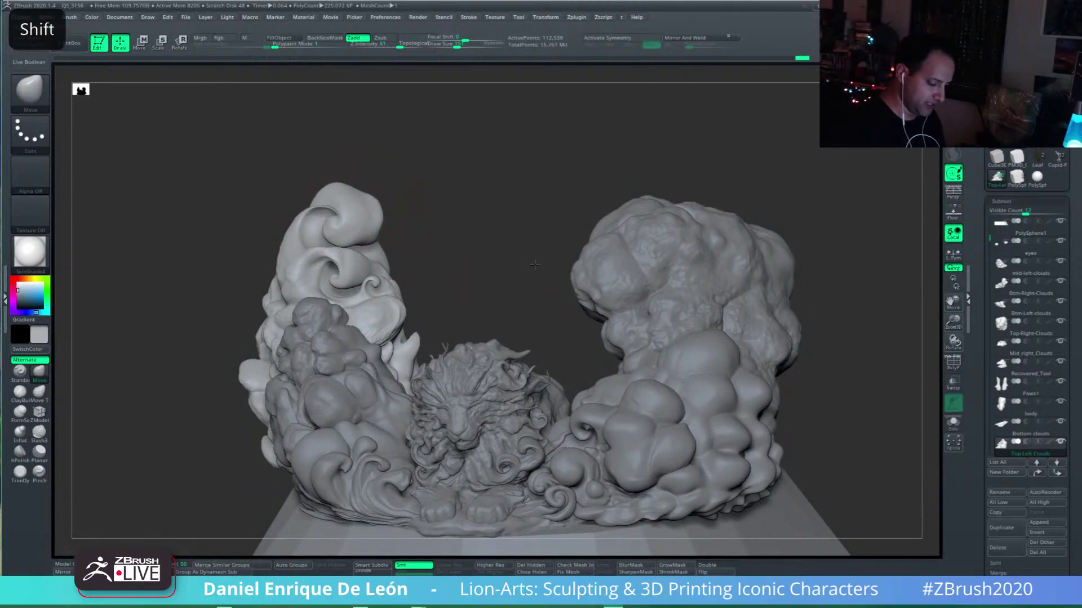
right_click_drag(536, 263, 659, 336, "shift")
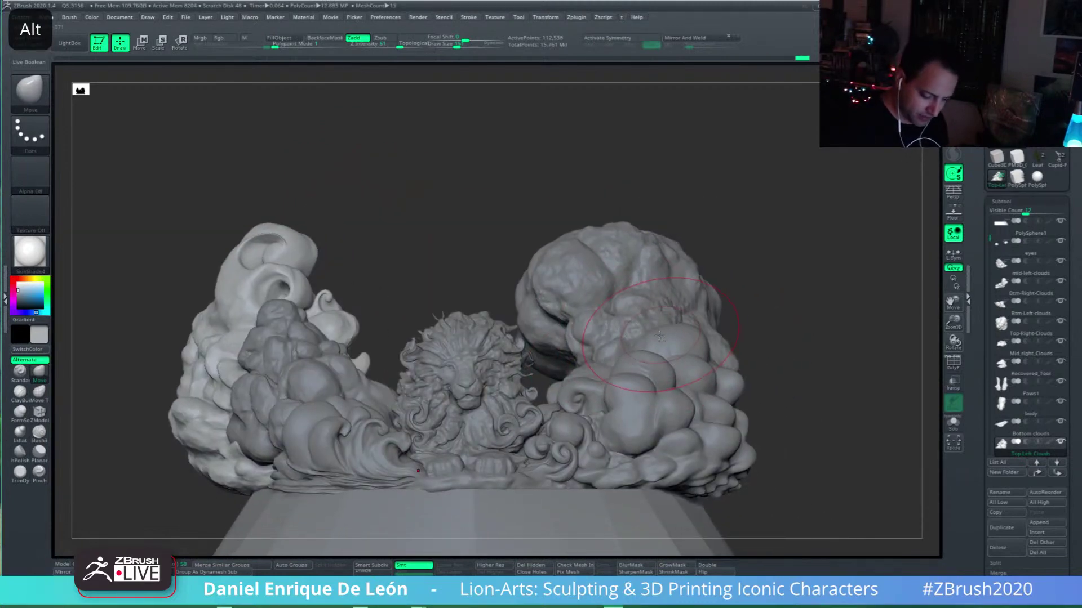
right_click_drag(606, 299, 670, 309, "alt")
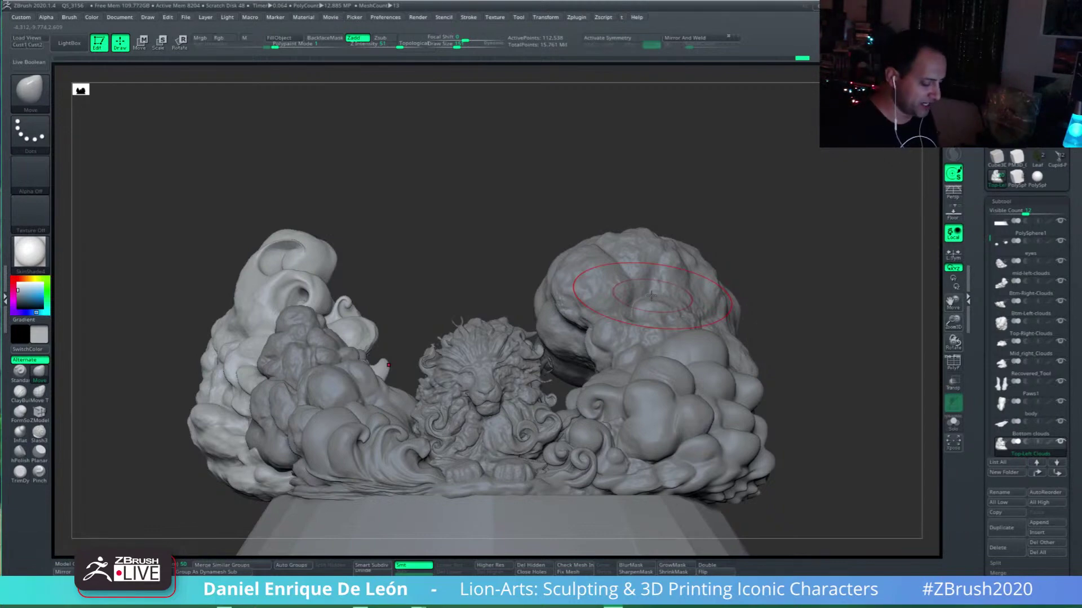
left_click_drag(634, 383, 776, 366)
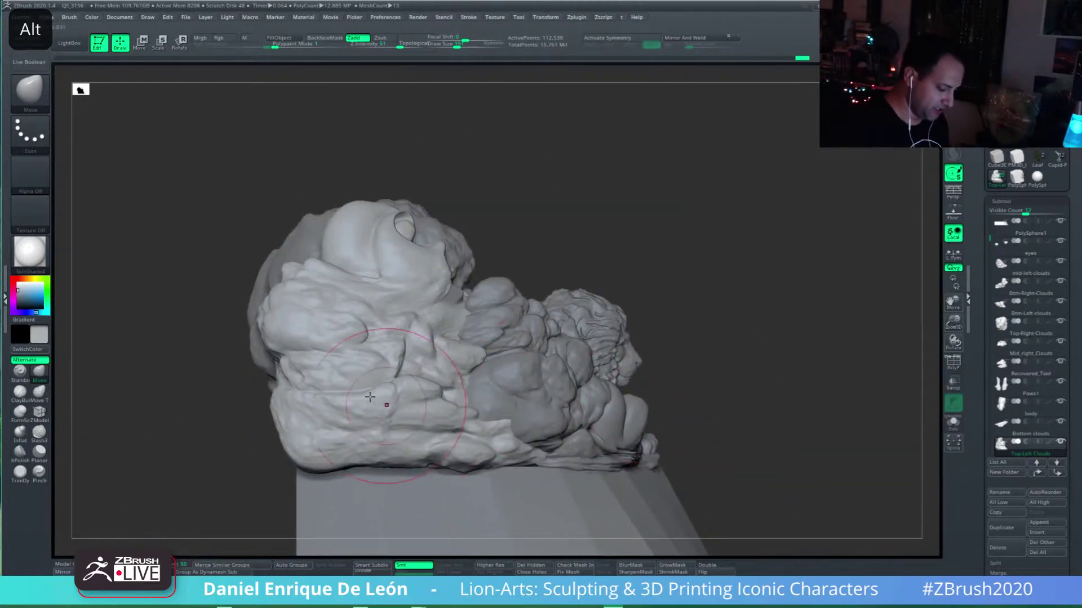
Step: Select the Top-Right-Clouds subtool and push in its overhanging rear puffs from the side with the Move brush
left_click(250, 317, "alt")
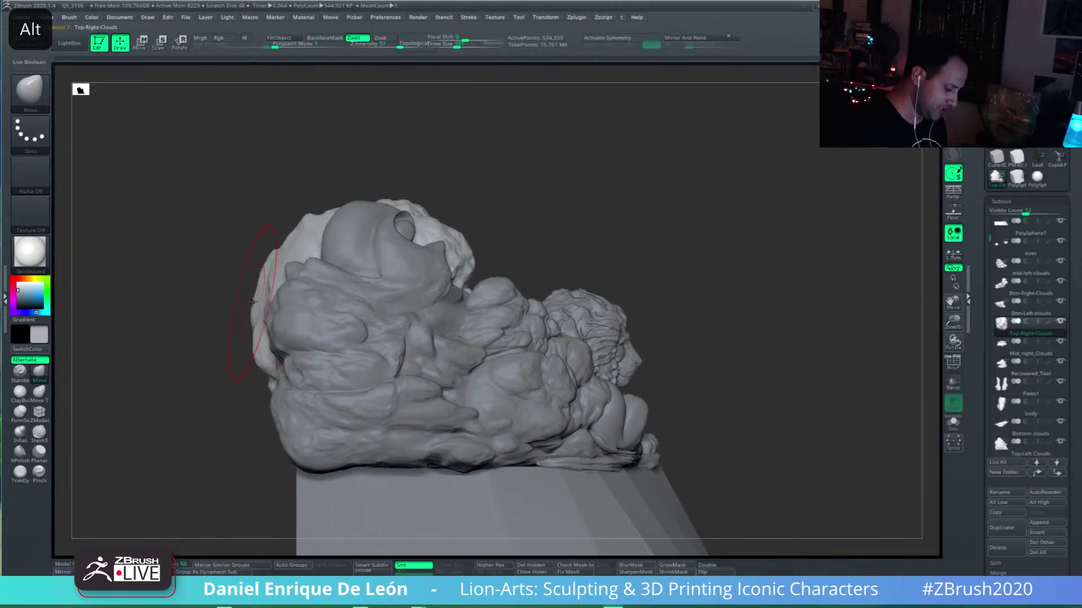
left_click_drag(262, 360, 344, 360, "alt")
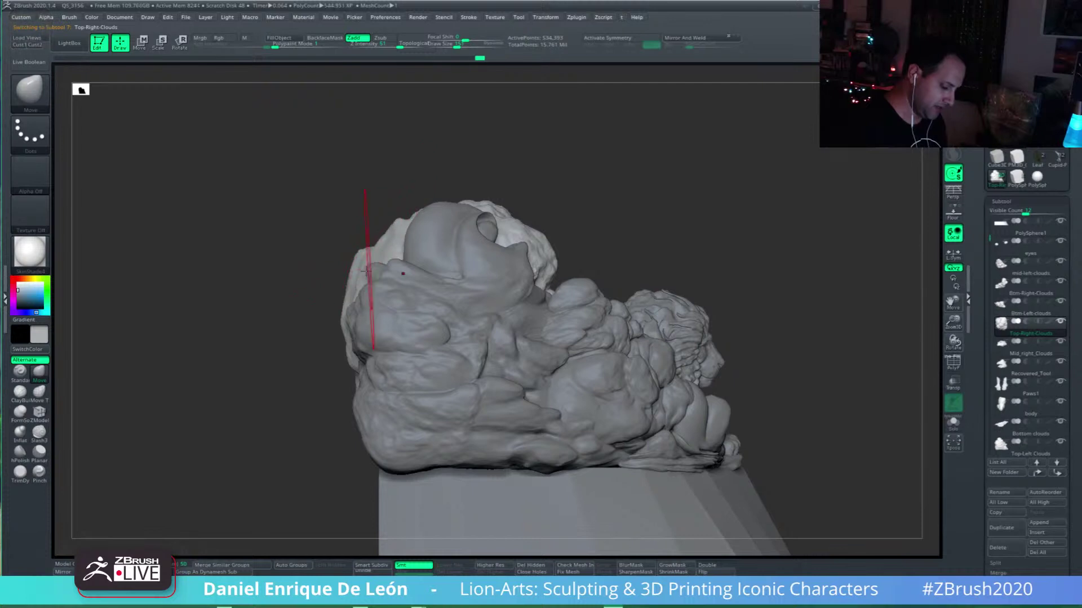
mouse_move(264, 309)
left_mouse_down()
mouse_move(373, 308)
mouse_move(265, 428)
mouse_move(288, 417)
mouse_move(417, 445)
mouse_move(457, 390)
left_mouse_up()
right_click_drag(418, 332, 631, 324, "shift")
right_click_drag(549, 288, 451, 313, "alt")
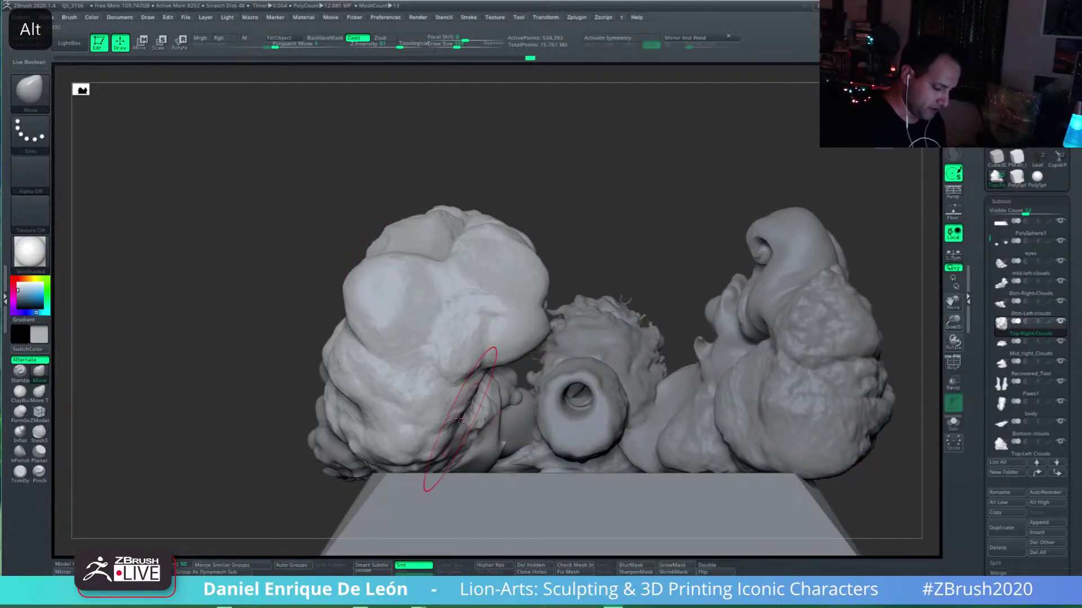
Step: Reshape the lower inner side of Top-Right-Clouds behind the lion with the Move brush, filling the gap above the pedestal
left_click_drag(459, 419, 489, 403, "alt")
right_click_drag(488, 403, 453, 432)
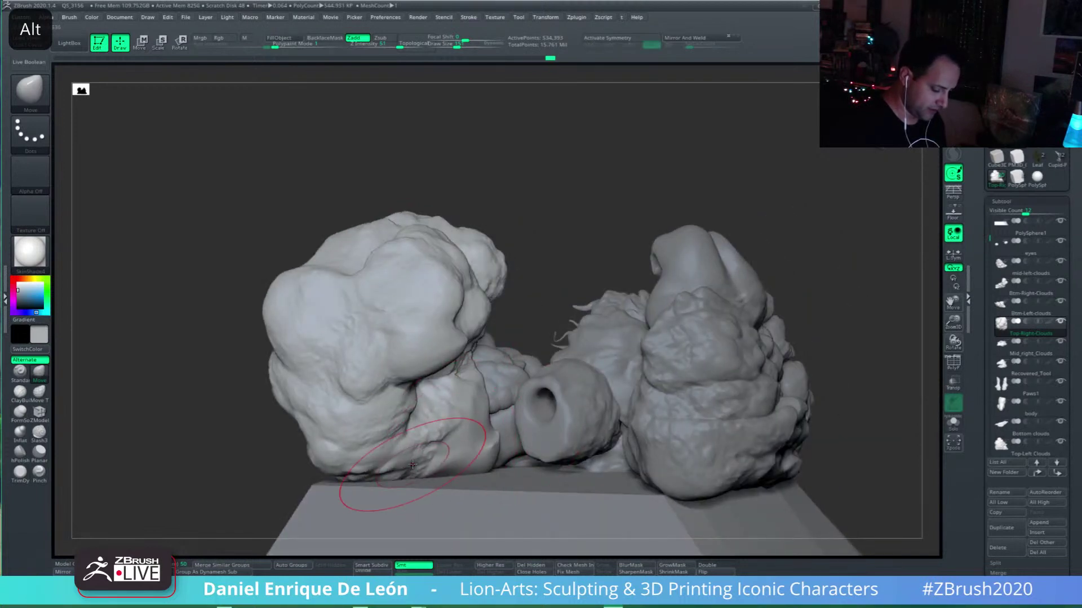
mouse_move(440, 467)
left_mouse_down()
mouse_move(494, 454)
mouse_move(483, 422)
mouse_move(595, 352)
mouse_move(507, 360)
left_mouse_up()
right_click_drag(449, 398, 498, 414)
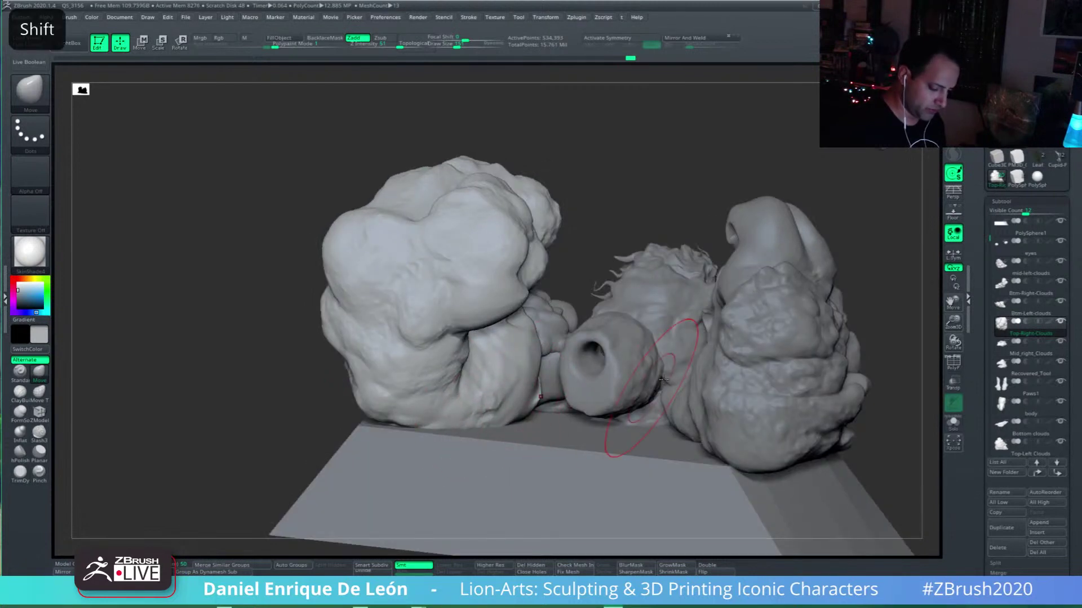
Step: Select the Top-Left Clouds subtool and inspect its inner rear base where it meets the pedestal
mouse_move(674, 414)
right_mouse_down("shift")
mouse_move(752, 386)
mouse_move(680, 421)
mouse_move(717, 409)
mouse_move(657, 387)
right_mouse_up("shift")
left_click(684, 412, "alt")
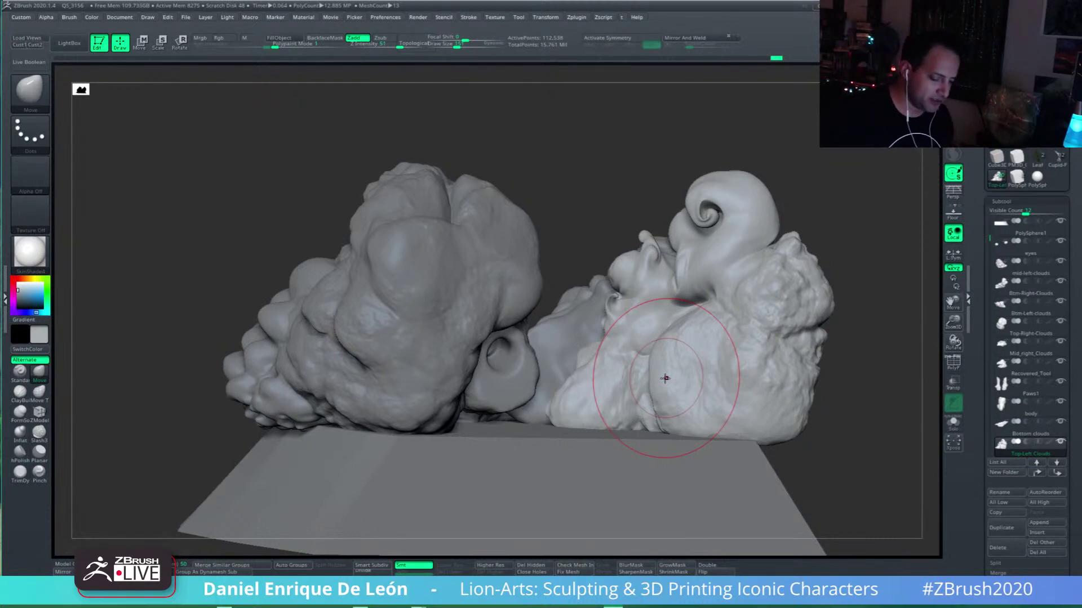
right_click_drag(667, 376, 680, 357, "alt")
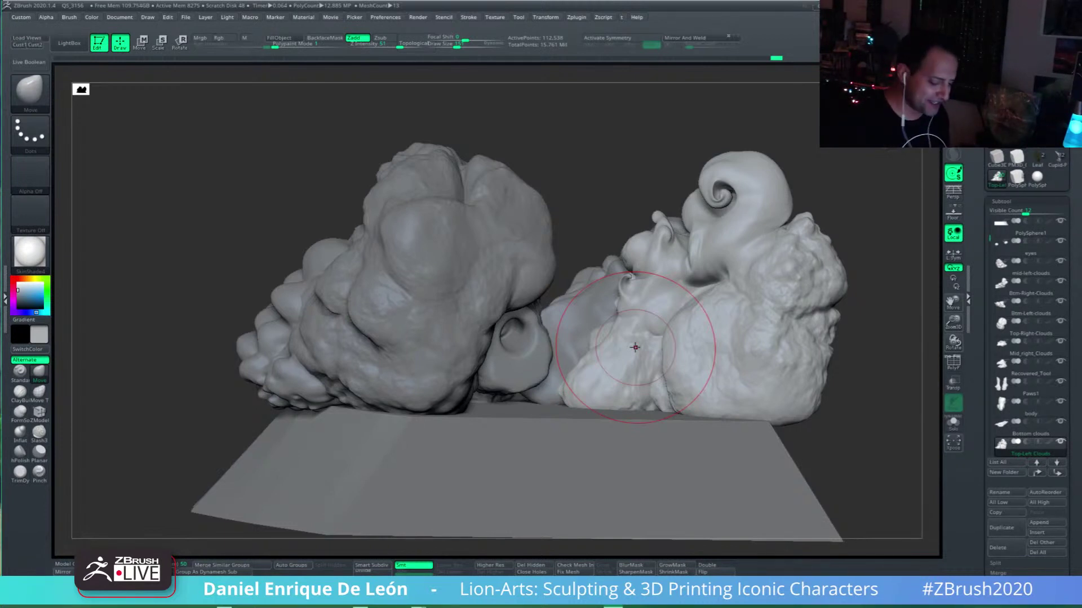
Step: Reshape the inner rear base of Top-Left Clouds with the Move brush so it fits the pedestal
mouse_move(657, 389)
right_mouse_down()
mouse_move(652, 363)
mouse_move(657, 377)
right_mouse_up()
mouse_move(660, 332)
right_mouse_down("alt")
mouse_move(698, 350)
mouse_move(701, 374)
mouse_move(686, 391)
mouse_move(694, 361)
right_mouse_up("alt")
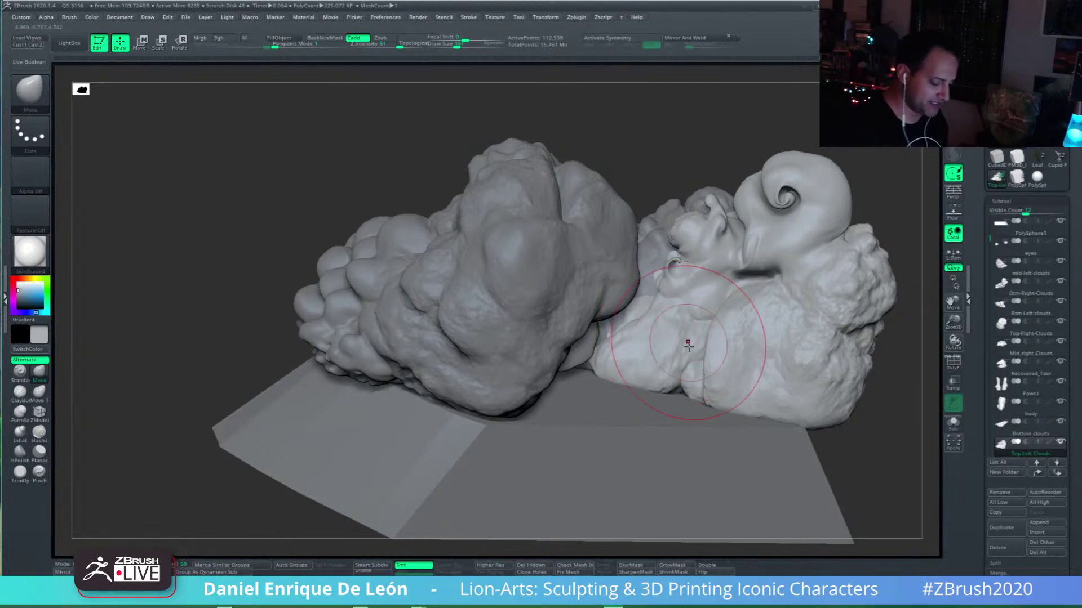
mouse_move(675, 333)
right_mouse_down()
mouse_move(705, 338)
mouse_move(679, 315)
mouse_move(642, 318)
mouse_move(641, 345)
mouse_move(659, 309)
mouse_move(690, 330)
mouse_move(668, 357)
mouse_move(728, 363)
mouse_move(661, 407)
mouse_move(690, 400)
right_mouse_up()
right_click_drag(670, 273, 638, 337, "alt")
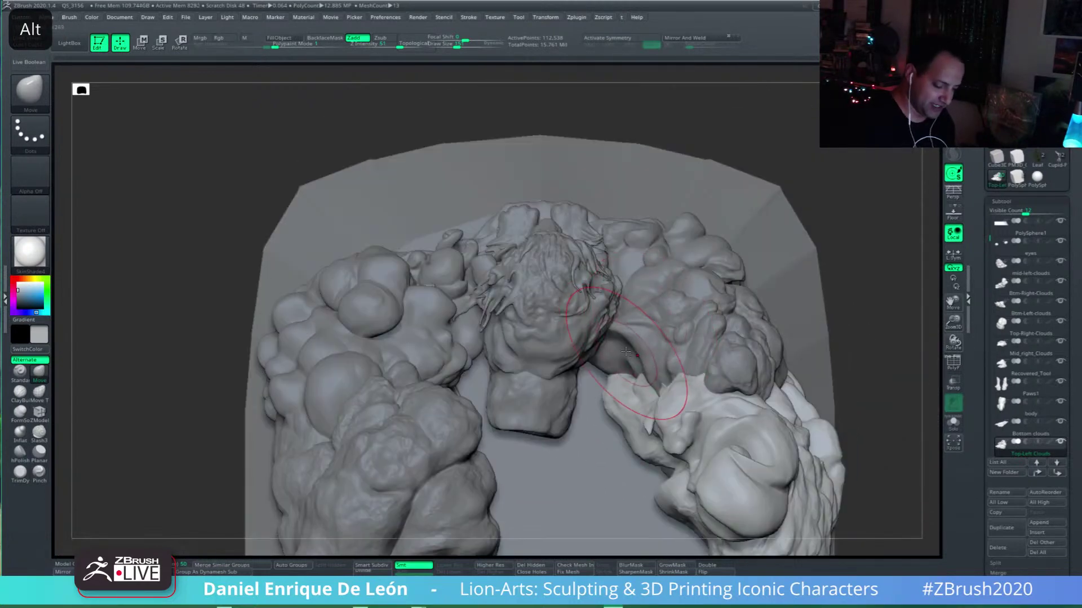
Step: Select the mid-left-clouds subtool, reduce the brush size, and reshape its lower inner edge beside the lion's body with the Move brush
left_click(631, 355, "alt")
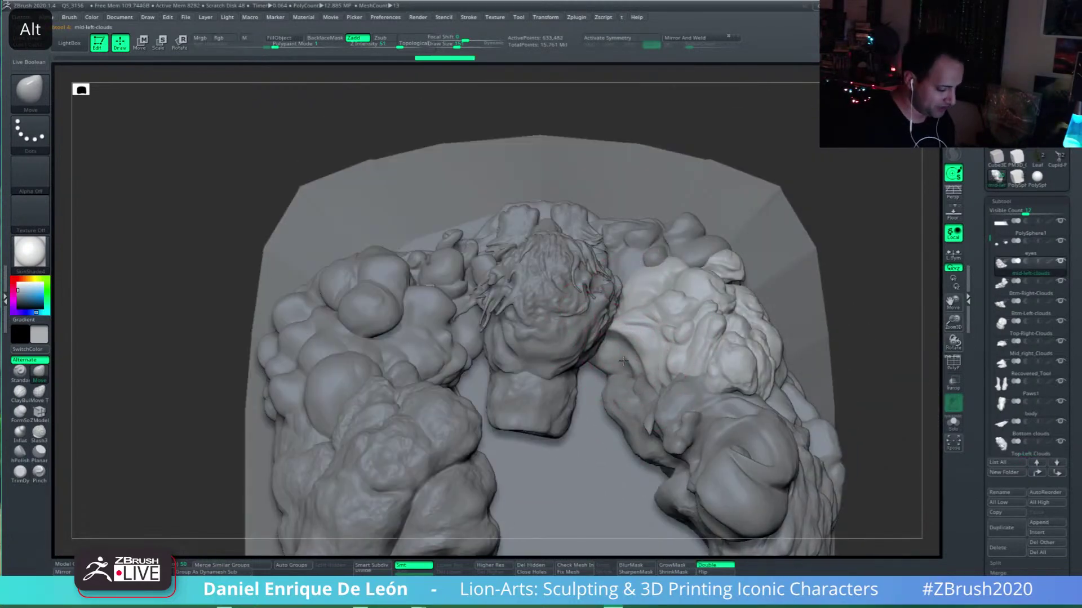
right_click_drag(623, 361, 597, 324, "alt")
left_click_drag(457, 45, 450, 45)
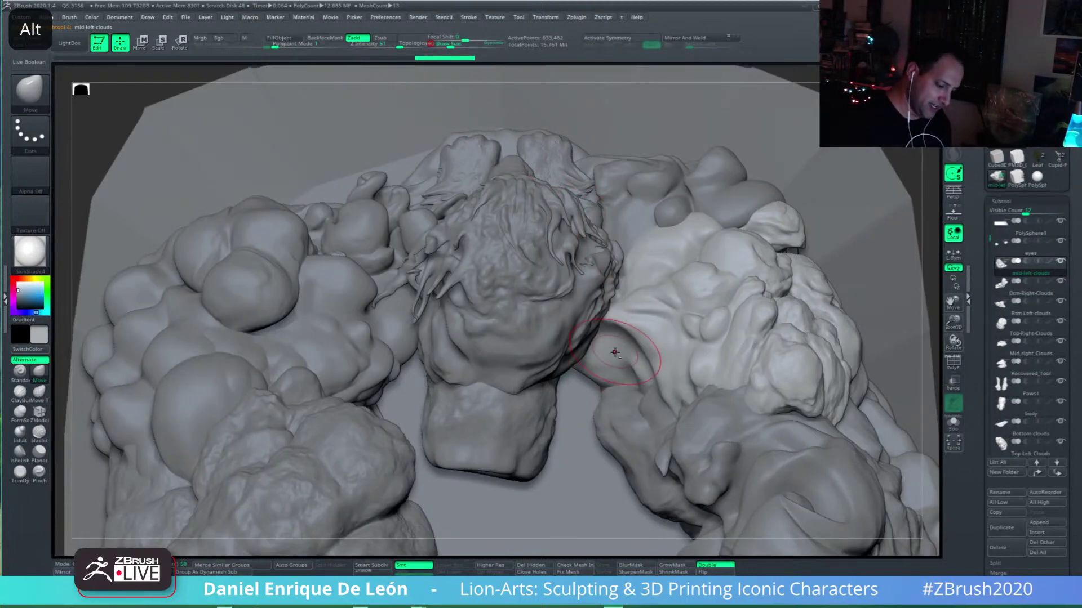
mouse_move(620, 360)
right_mouse_down()
mouse_move(586, 398)
mouse_move(604, 344)
mouse_move(586, 318)
right_mouse_up()
mouse_move(475, 332)
right_mouse_down("alt")
mouse_move(521, 357)
mouse_move(491, 364)
mouse_move(507, 381)
mouse_move(512, 354)
mouse_move(473, 354)
right_mouse_up("alt")
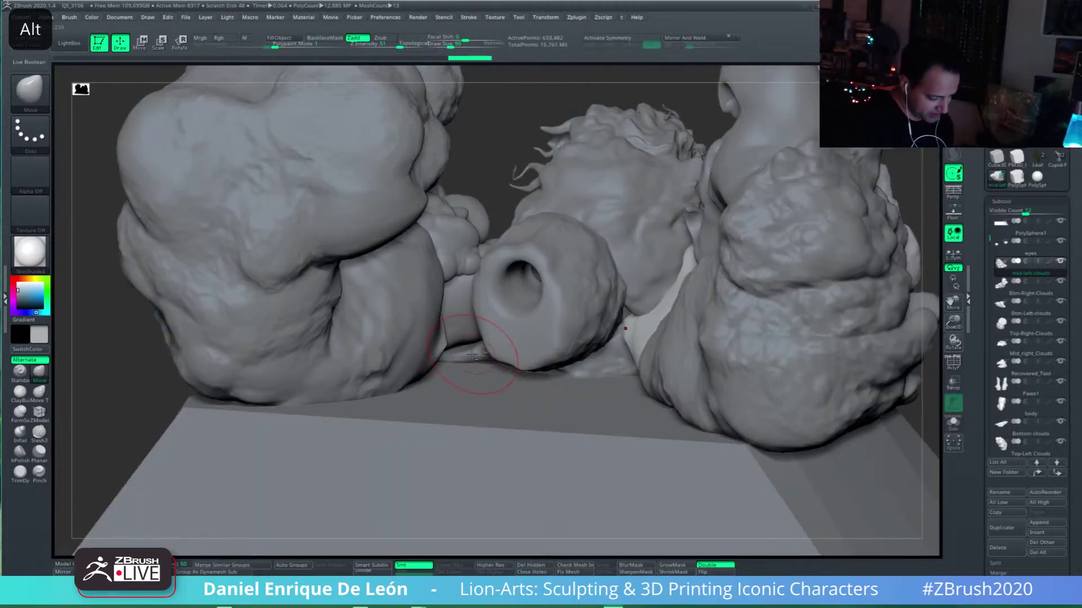
Step: Select the Mid_right_Clouds subtool and reshape its inner rear part beside the lion's body with the Move brush
left_click(469, 358, "alt")
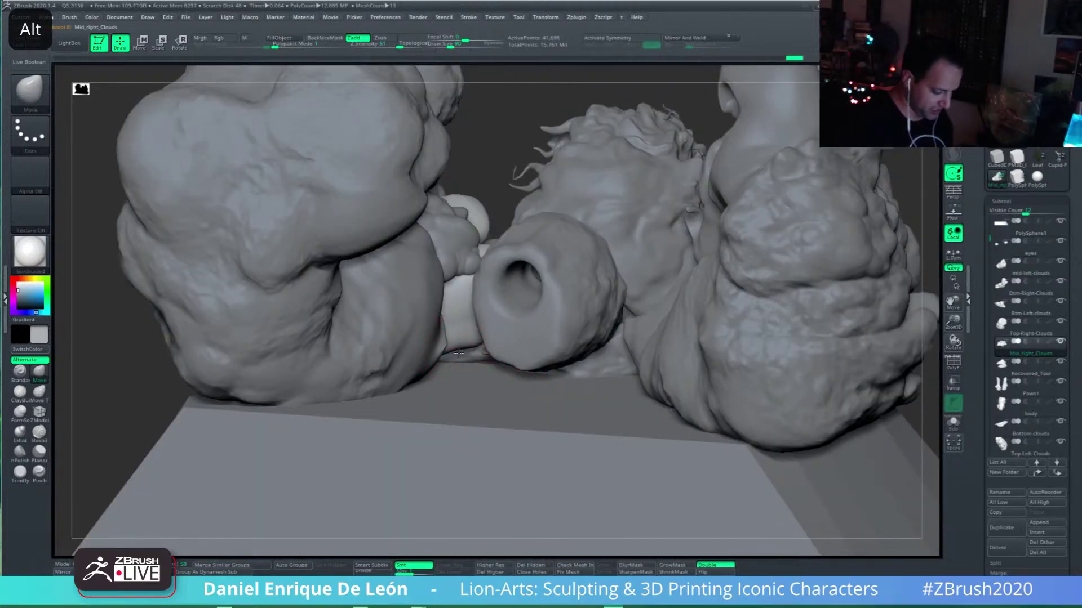
right_click_drag(472, 316, 524, 367)
mouse_move(580, 309)
right_mouse_down("alt")
mouse_move(643, 316)
mouse_move(588, 361)
mouse_move(586, 350)
mouse_move(507, 371)
mouse_move(608, 387)
mouse_move(613, 369)
mouse_move(607, 379)
mouse_move(668, 401)
right_mouse_up("alt")
right_click_drag(613, 365, 621, 391, "alt")
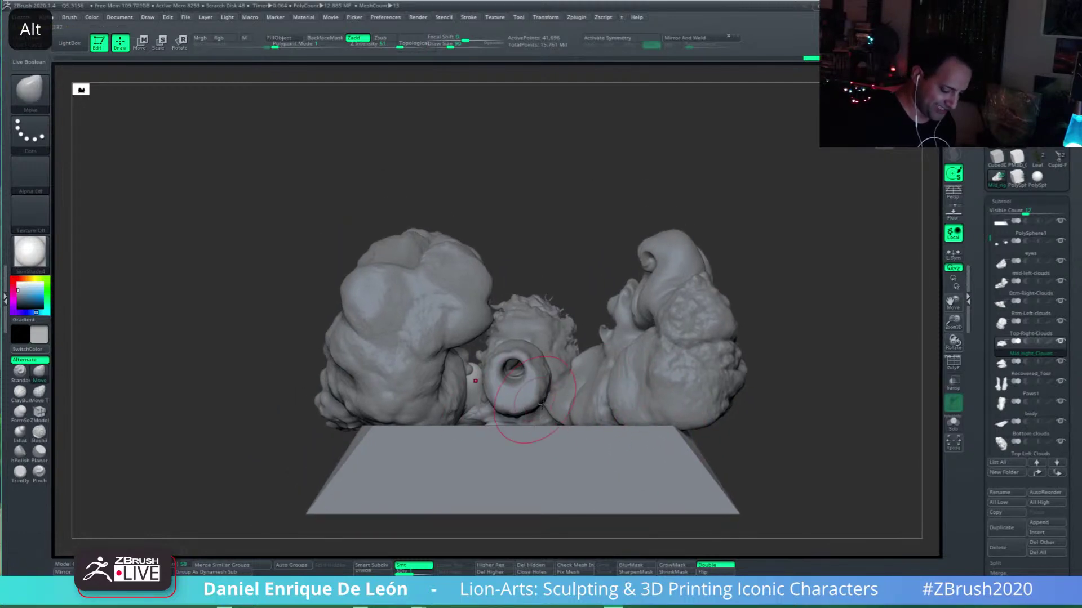
Step: Select the Btm-Right-Clouds subtool and reshape its large front puffs with the Move brush, smoothing the surface
mouse_move(542, 405)
right_mouse_down()
mouse_move(552, 382)
mouse_move(628, 359)
mouse_move(618, 381)
mouse_move(555, 304)
right_mouse_up()
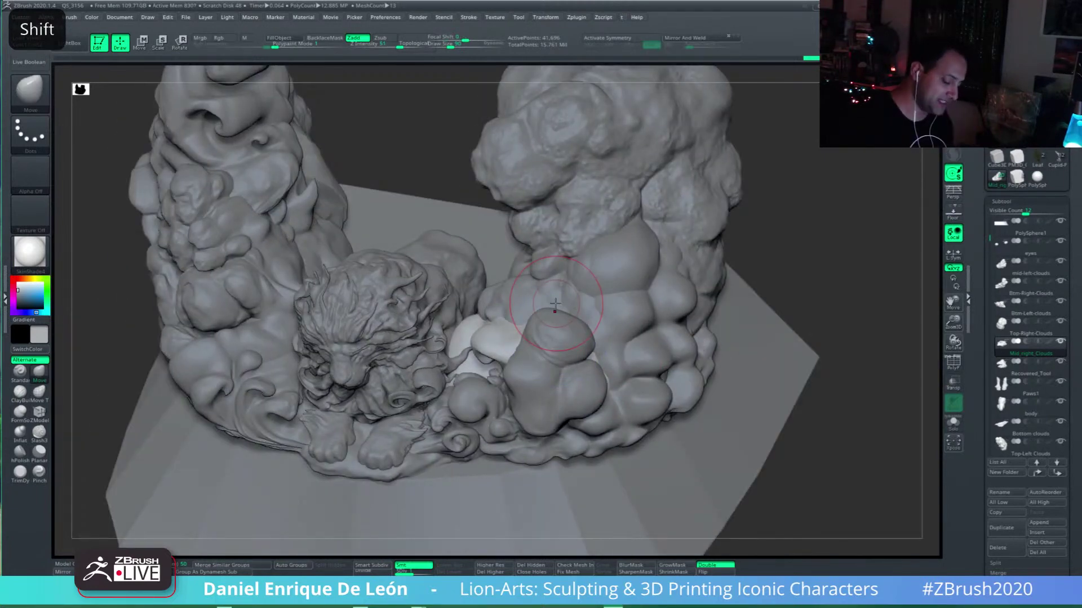
key("shift")
left_click(550, 349, "alt")
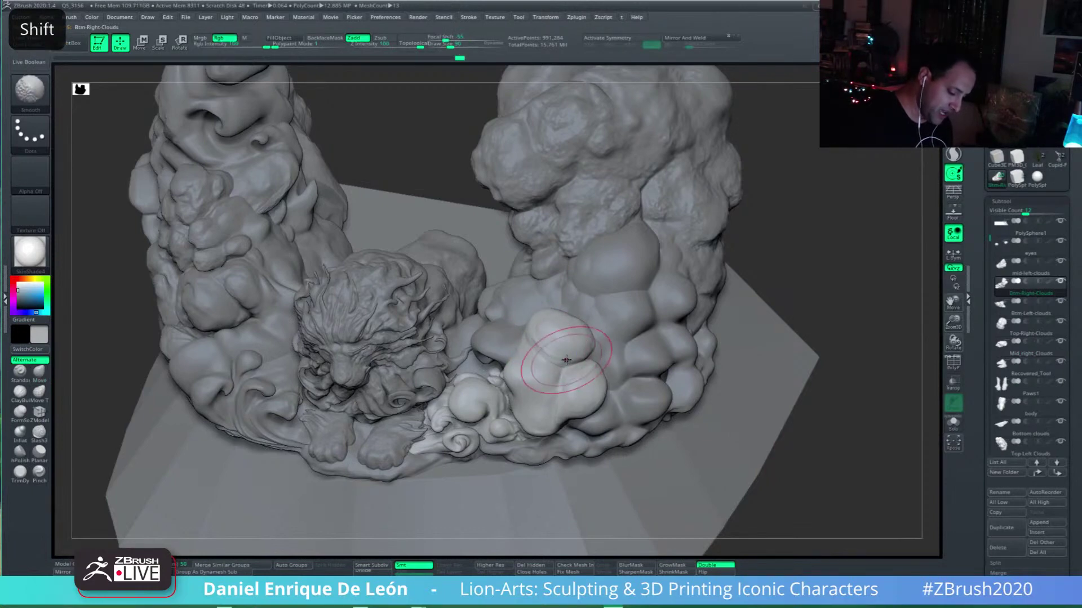
right_click_drag(566, 360, 574, 414)
right_click_drag(559, 373, 584, 366, "alt")
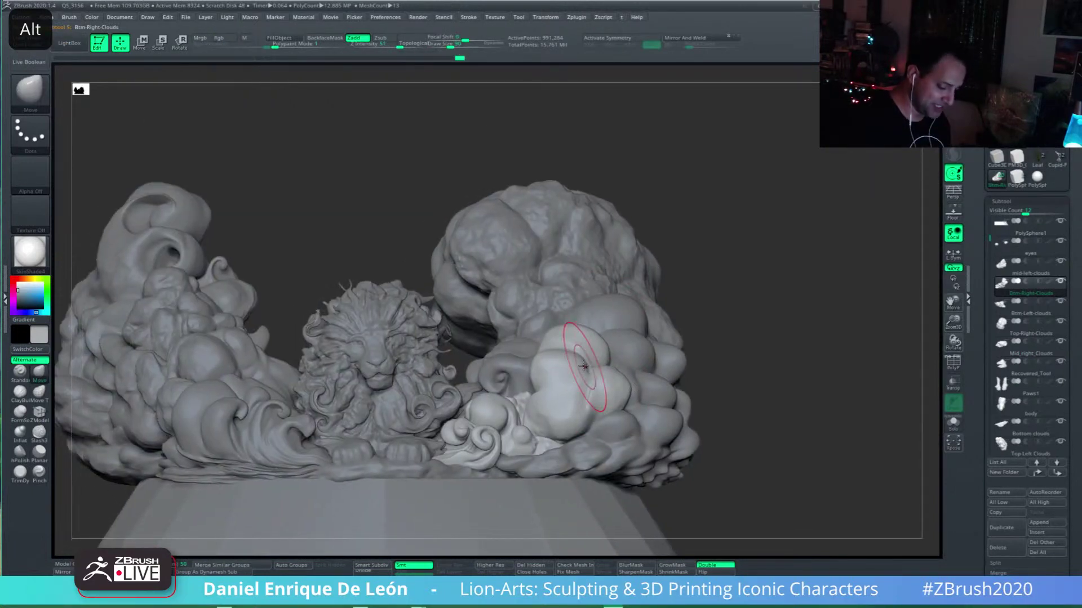
key("shift")
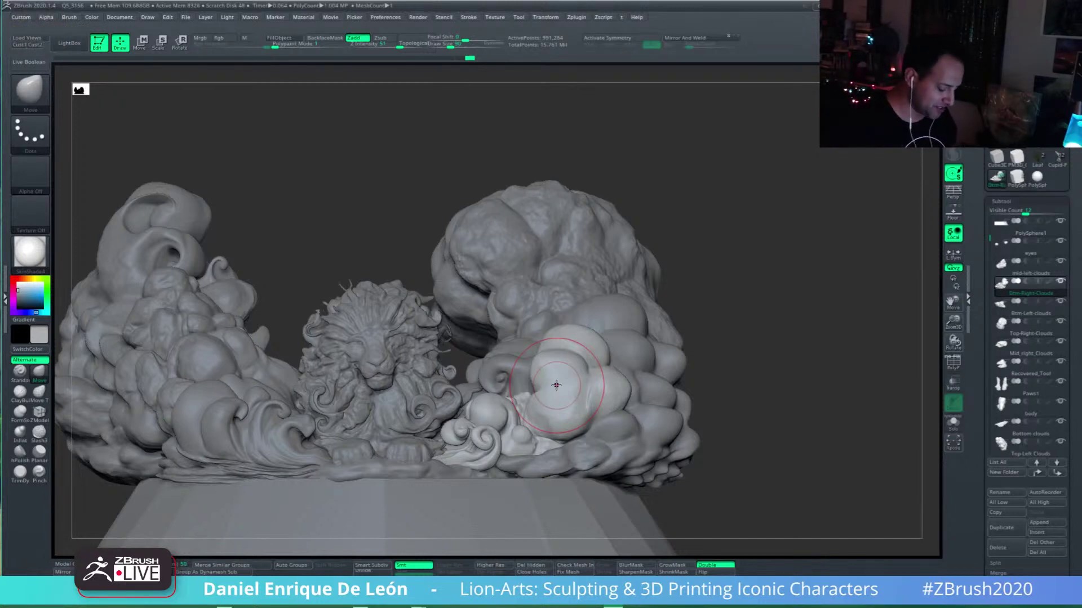
Step: Adjust the depth of the large Btm-Right-Clouds puffs from the side and smooth the transition between them
mouse_move(569, 368)
right_mouse_down("alt")
mouse_move(611, 383)
mouse_move(579, 377)
mouse_move(594, 364)
mouse_move(609, 382)
mouse_move(600, 414)
mouse_move(622, 300)
right_mouse_up("alt")
mouse_move(639, 369)
right_mouse_down()
mouse_move(617, 391)
mouse_move(625, 381)
mouse_move(609, 378)
mouse_move(606, 362)
right_mouse_up()
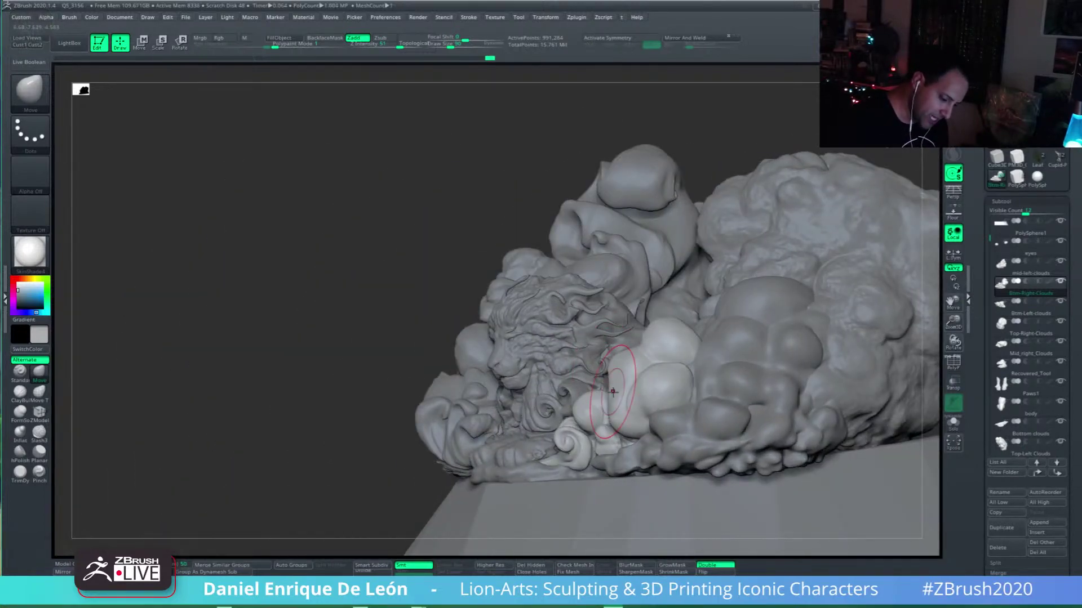
key("shift")
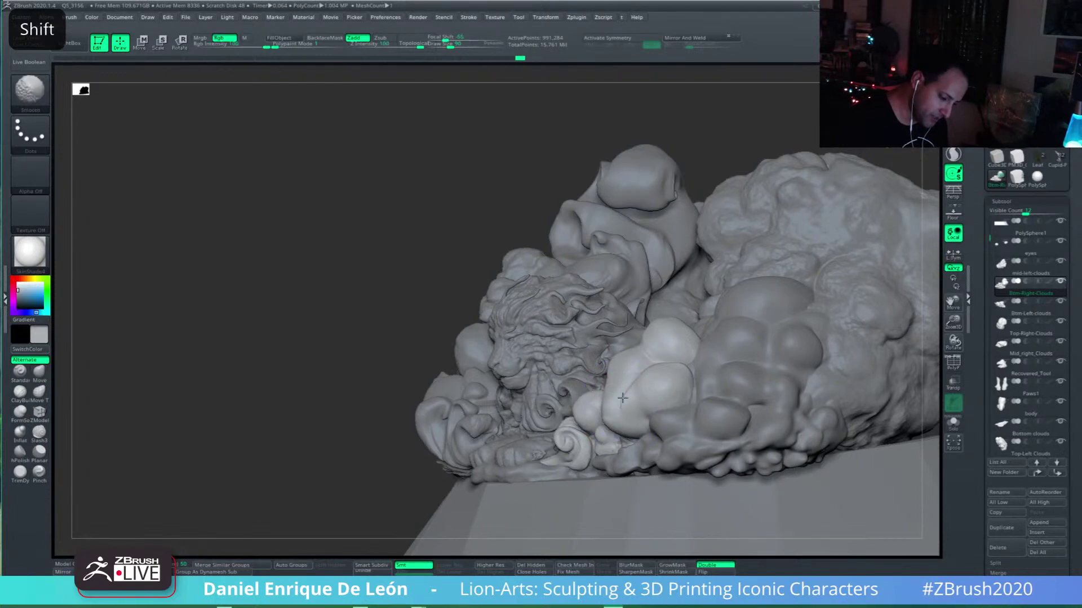
mouse_move(623, 416)
right_mouse_down()
mouse_move(642, 374)
mouse_move(642, 395)
mouse_move(574, 413)
mouse_move(589, 418)
mouse_move(586, 387)
mouse_move(571, 386)
mouse_move(591, 353)
mouse_move(576, 366)
mouse_move(584, 370)
mouse_move(566, 367)
right_mouse_up()
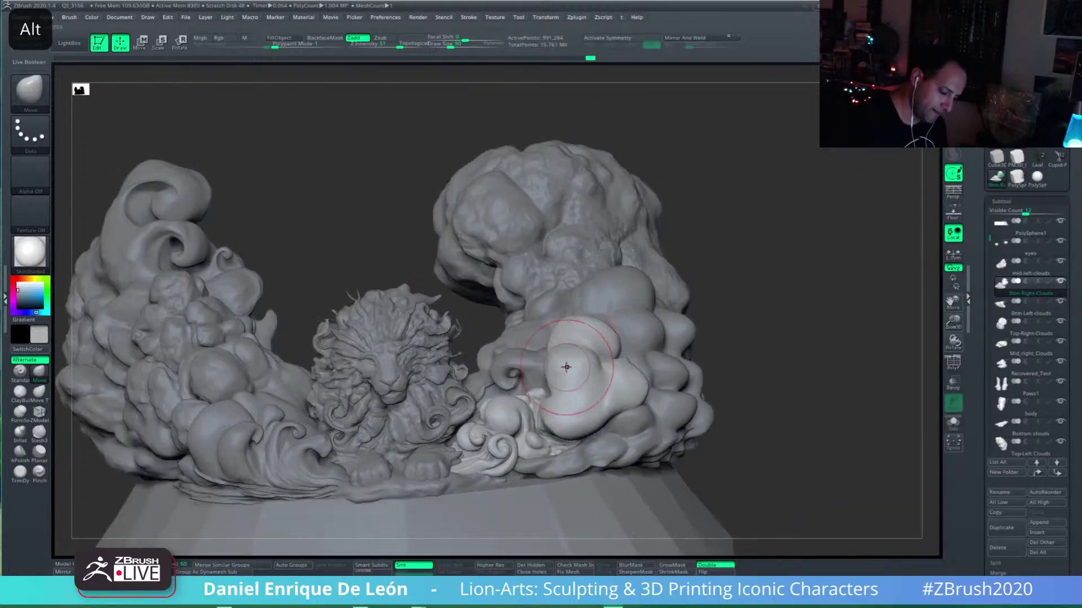
right_click_drag(571, 327, 584, 334, "shift")
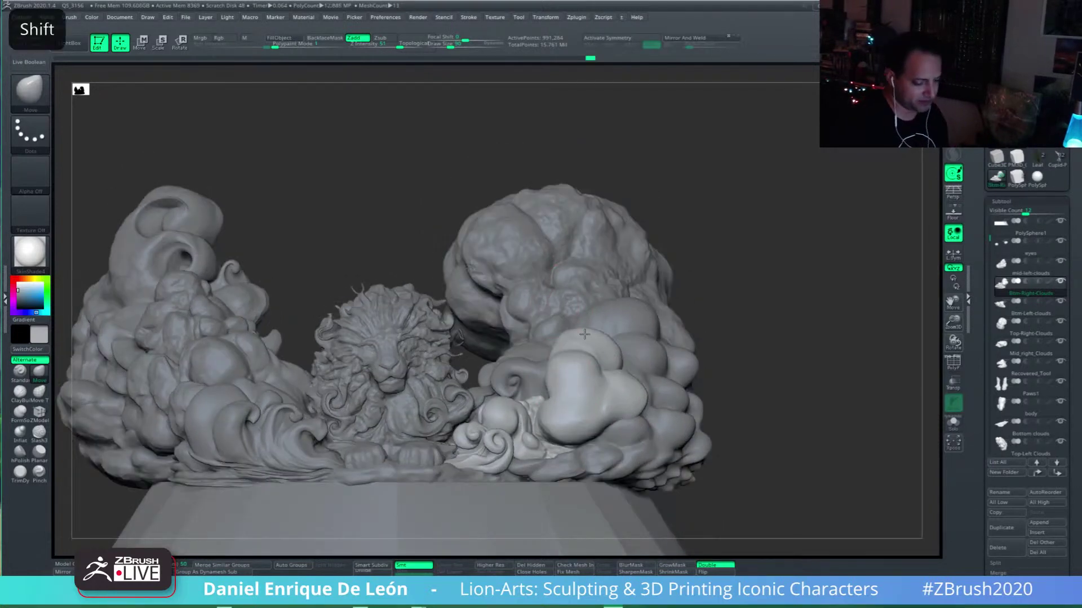
Step: Carve a crease across the large Btm-Right-Clouds puff with the Slash3 brush at a lower intensity, splitting it into smaller lobes, and smooth it
left_click(38, 433)
right_click_drag(564, 387, 585, 390)
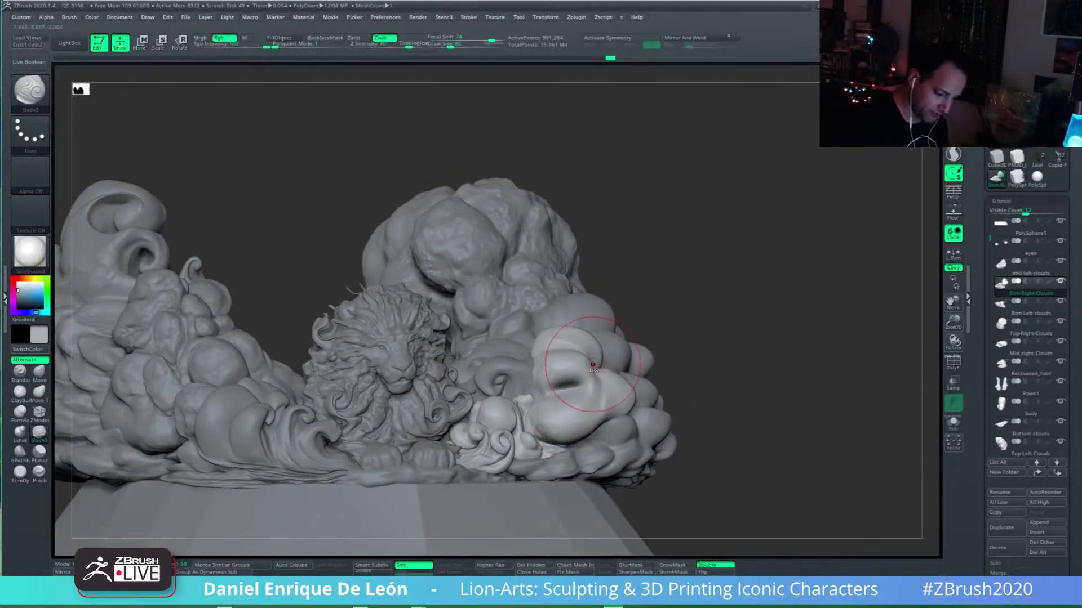
key("ctrl+z")
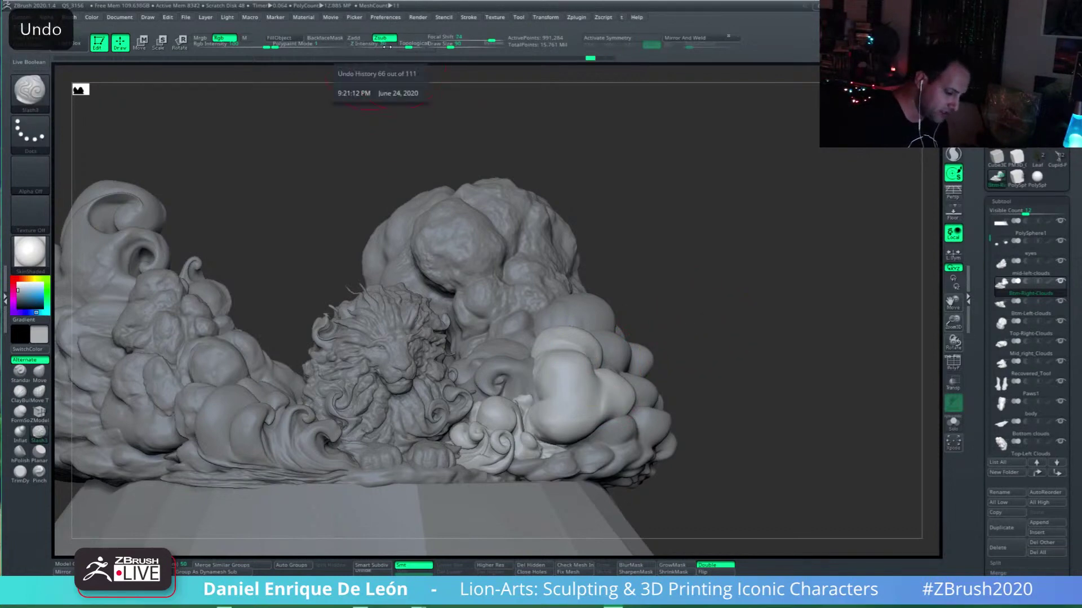
left_click_drag(400, 43, 390, 44)
right_click_drag(611, 338, 566, 394)
left_click_drag(535, 412, 563, 401)
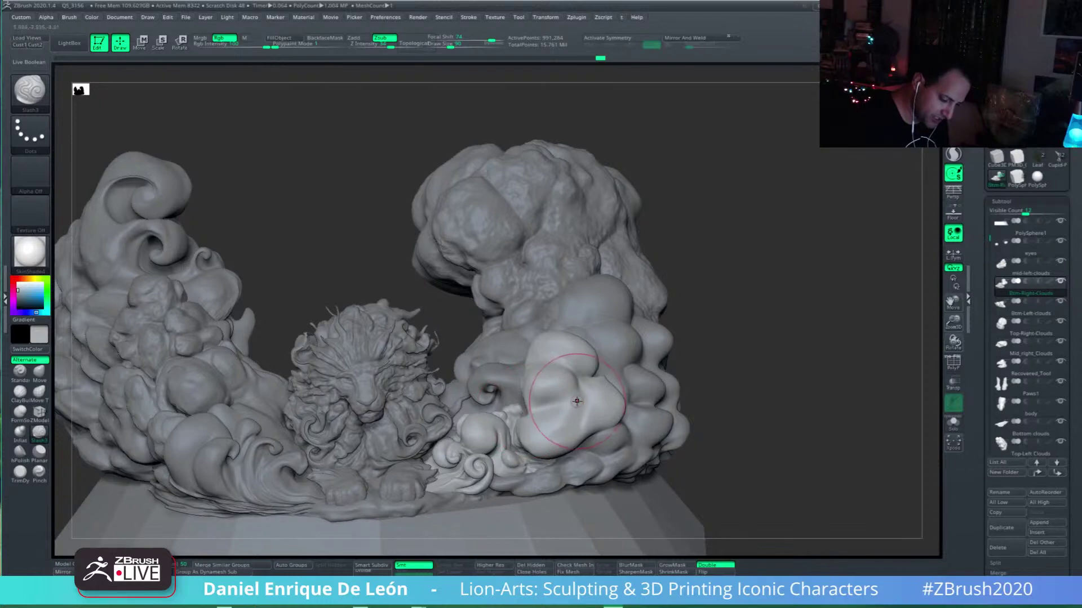
right_click_drag(625, 394, 571, 403)
mouse_move(570, 406)
left_mouse_down()
mouse_move(581, 398)
mouse_move(559, 416)
left_mouse_up()
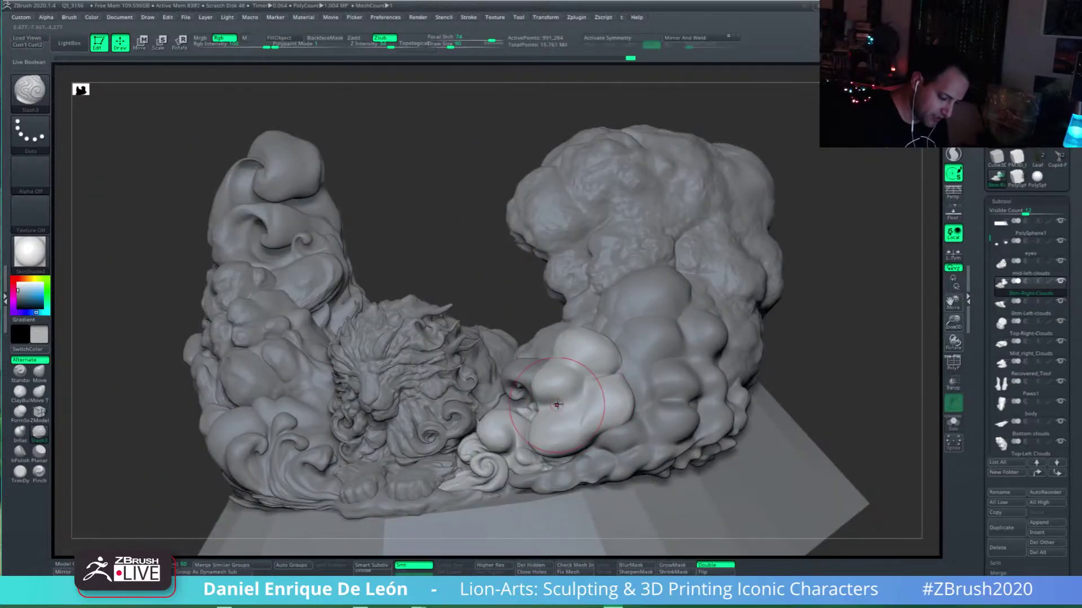
mouse_move(586, 428)
right_mouse_down()
mouse_move(569, 445)
mouse_move(591, 422)
right_mouse_up()
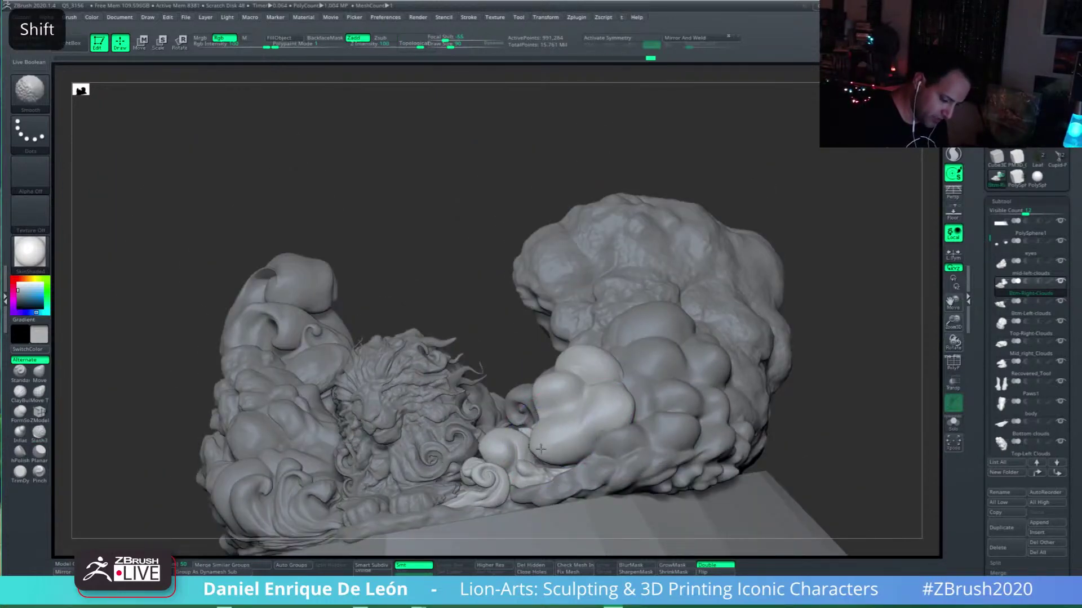
right_click_drag(539, 447, 532, 423)
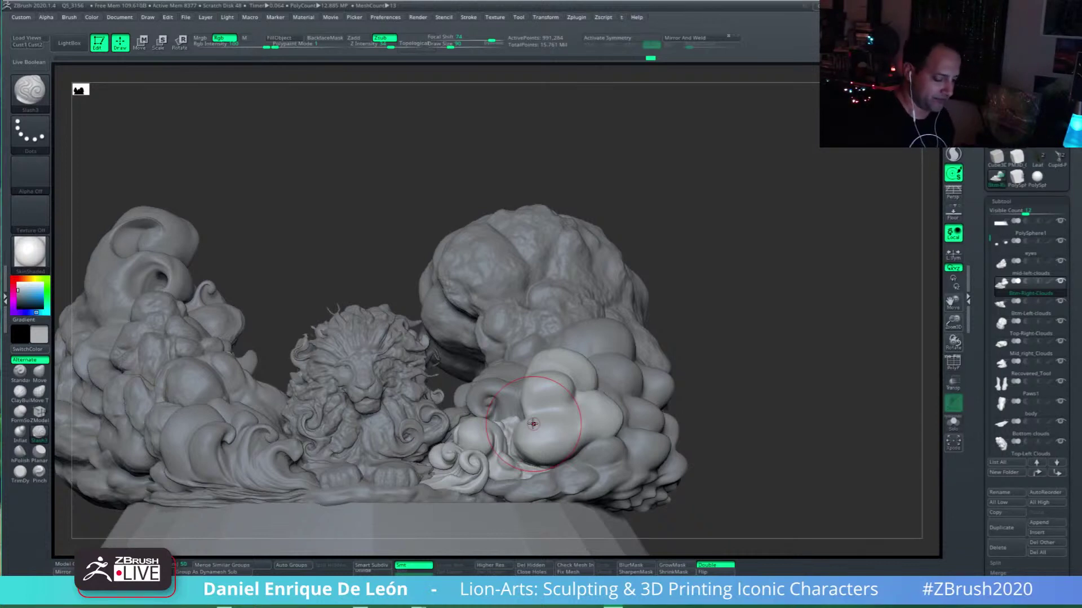
right_click_drag(554, 422, 586, 390, "alt")
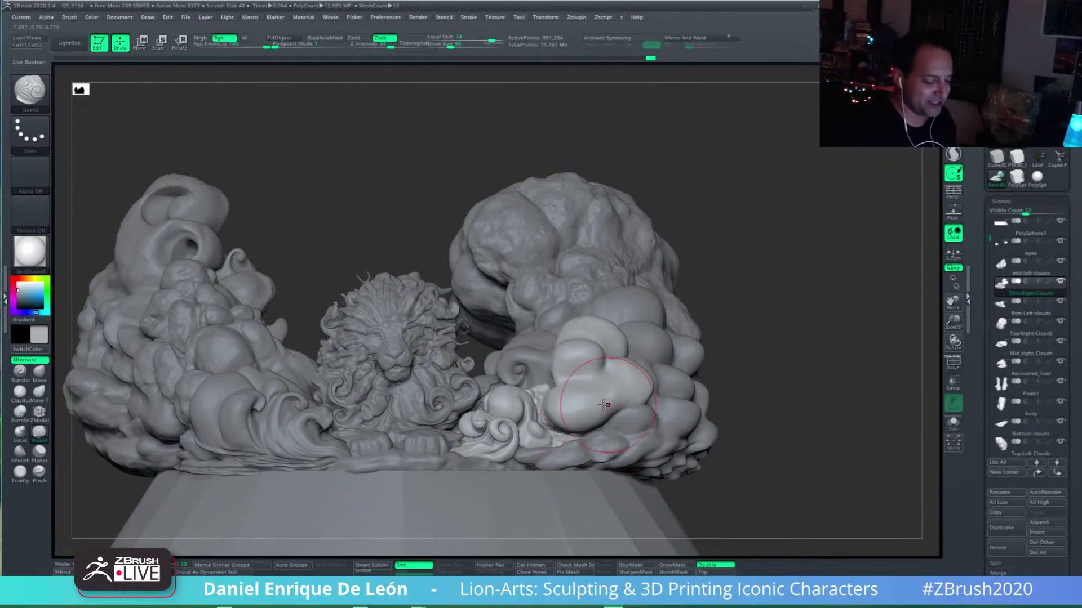
mouse_move(582, 417)
right_mouse_down("alt")
mouse_move(602, 381)
mouse_move(676, 359)
right_mouse_up("alt")
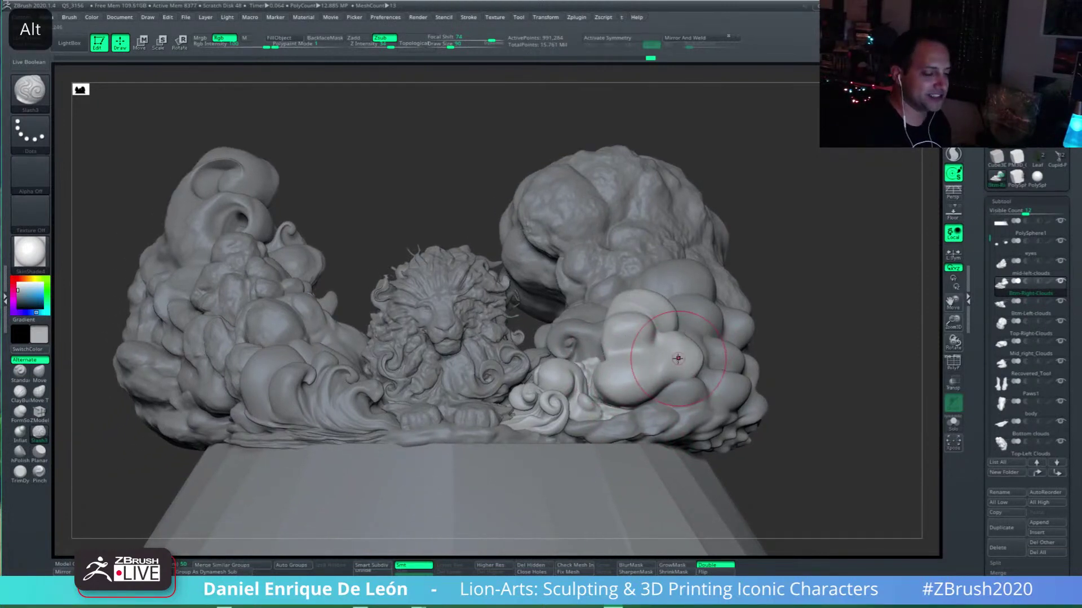
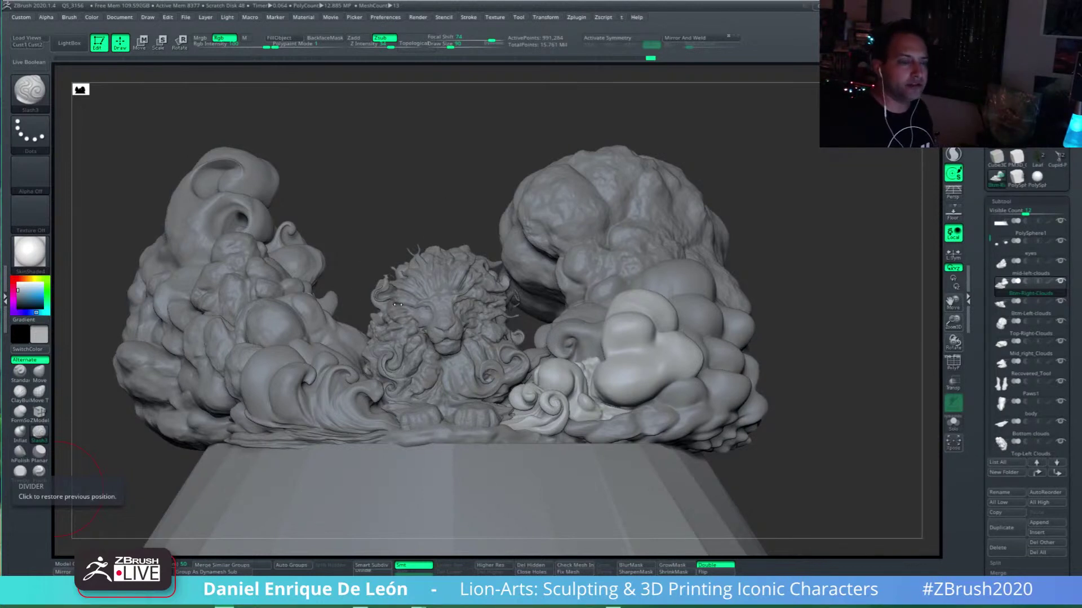
Step: Switch to the Move brush and reshape the front profile of the upper Btm-Right-Clouds puffs from the side
left_click_drag(832, 312, 888, 346)
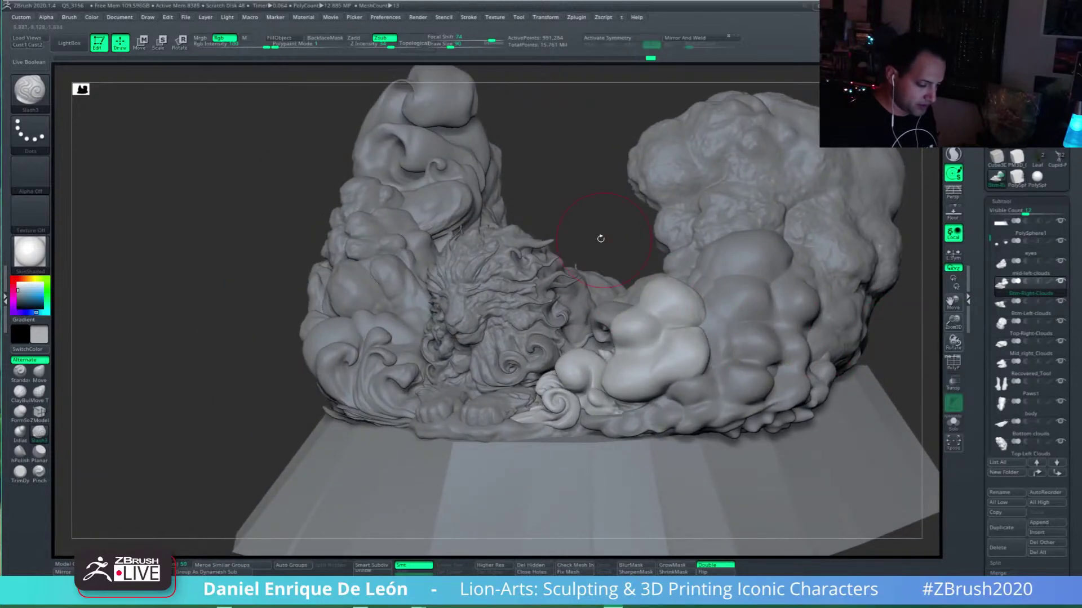
mouse_move(599, 238)
left_mouse_down()
mouse_move(670, 242)
mouse_move(618, 244)
left_mouse_up()
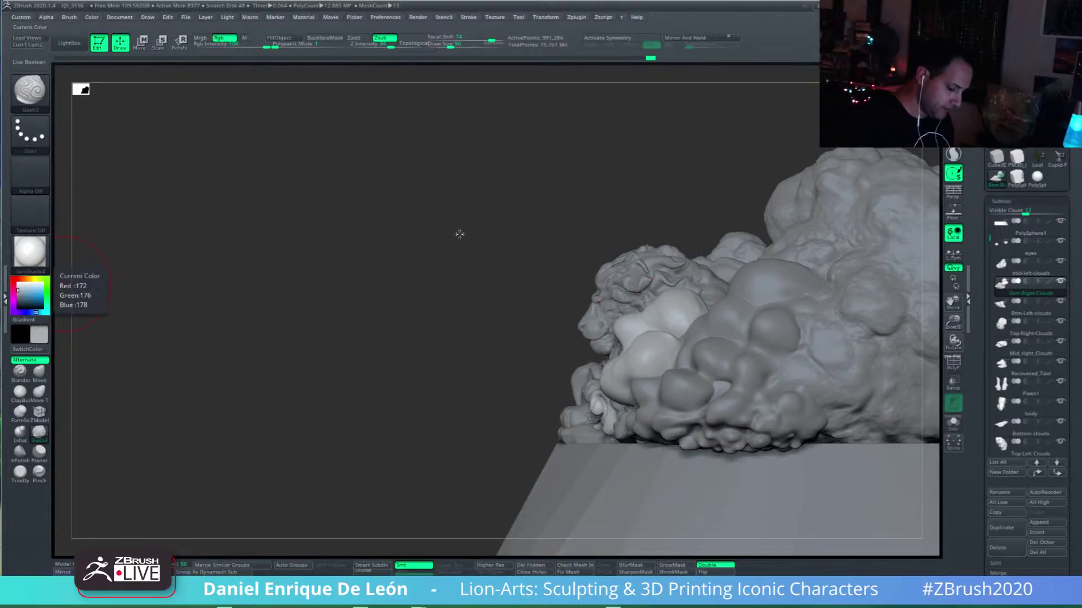
left_click(38, 372)
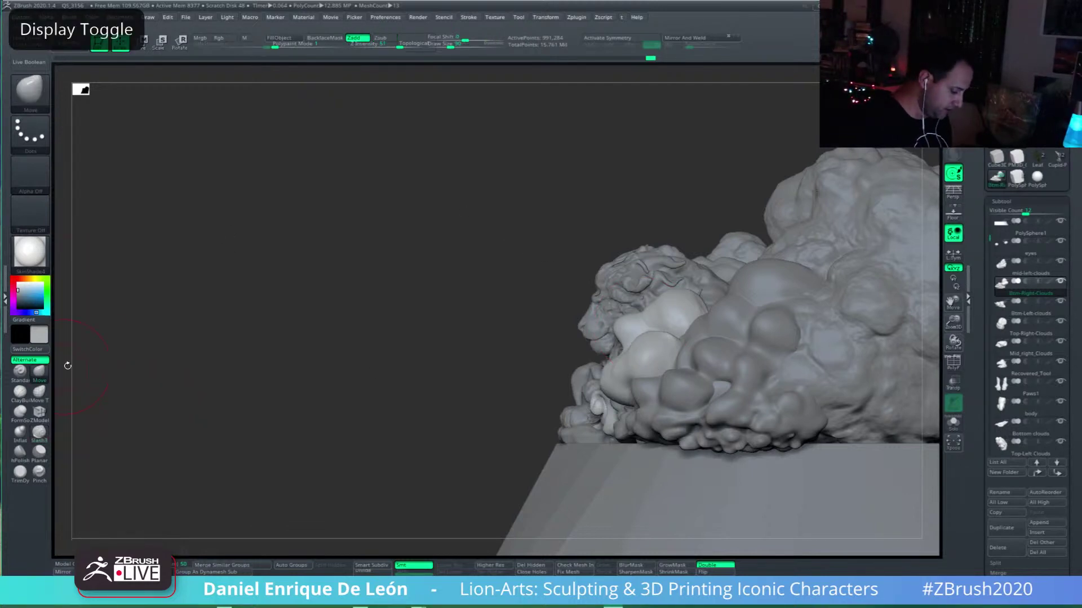
left_click_drag(635, 332, 630, 335)
mouse_move(641, 314)
left_mouse_down()
mouse_move(648, 320)
mouse_move(677, 304)
mouse_move(669, 290)
left_mouse_up()
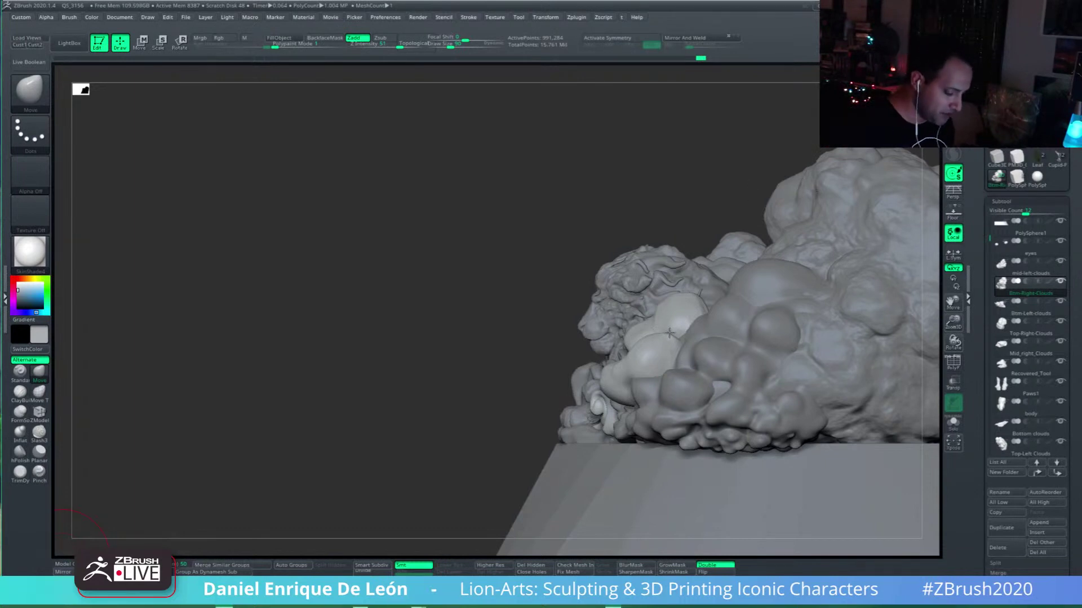
mouse_move(669, 333)
right_mouse_down()
mouse_move(688, 285)
mouse_move(640, 302)
mouse_move(653, 271)
right_mouse_up()
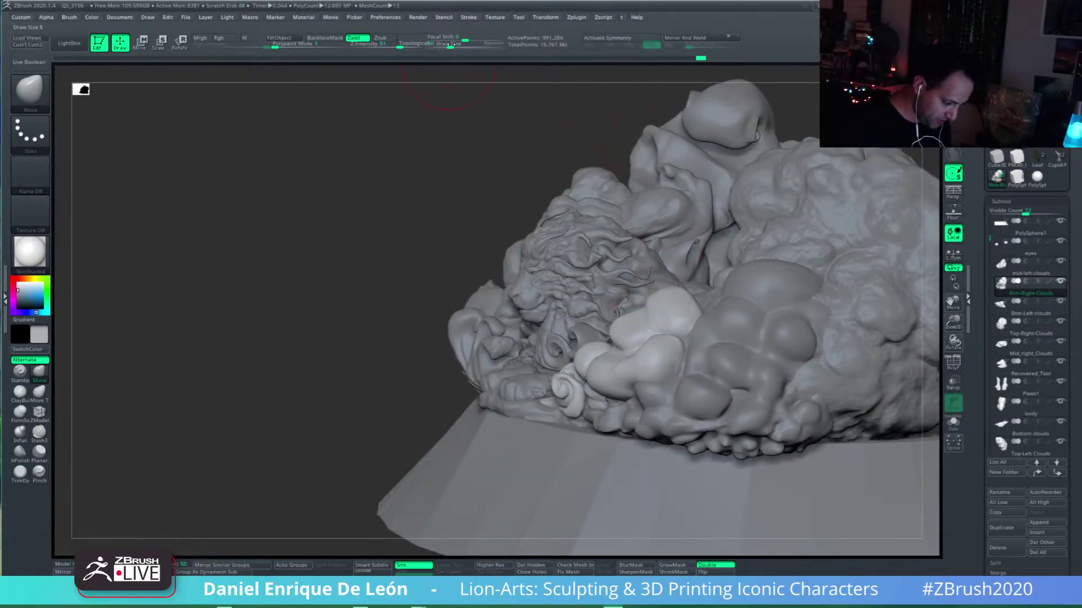
left_click_drag(450, 44, 451, 45)
Step: Reshape the lower and upper lobes of Btm-Right-Clouds beside the lion's mane with the Move brush from several angles
mouse_move(626, 300)
right_mouse_down()
mouse_move(642, 332)
mouse_move(683, 307)
right_mouse_up()
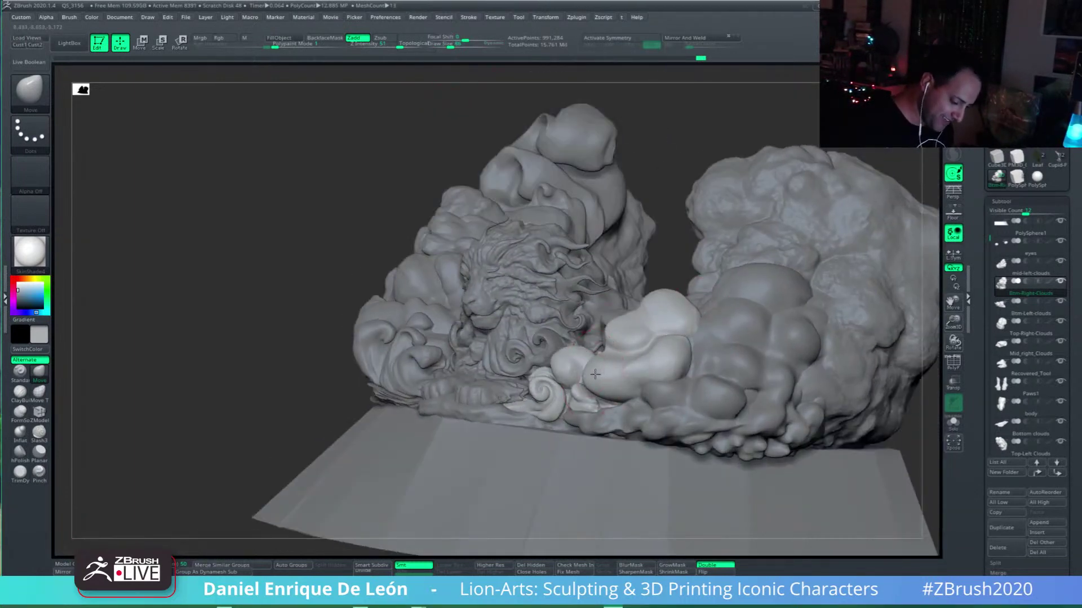
left_click_drag(595, 374, 603, 374)
mouse_move(624, 361)
right_mouse_down()
mouse_move(700, 294)
mouse_move(693, 333)
mouse_move(708, 316)
mouse_move(671, 363)
right_mouse_up()
mouse_move(671, 363)
left_mouse_down("alt")
mouse_move(673, 349)
mouse_move(678, 357)
left_mouse_up("alt")
mouse_move(639, 412)
right_mouse_down()
mouse_move(640, 293)
mouse_move(616, 387)
right_mouse_up()
mouse_move(617, 370)
left_mouse_down()
mouse_move(633, 365)
mouse_move(613, 349)
mouse_move(658, 333)
left_mouse_up()
mouse_move(658, 333)
right_mouse_down()
mouse_move(618, 338)
mouse_move(604, 321)
mouse_move(620, 308)
mouse_move(666, 355)
mouse_move(655, 384)
mouse_move(572, 332)
mouse_move(549, 301)
mouse_move(663, 362)
mouse_move(627, 356)
mouse_move(690, 340)
mouse_move(667, 368)
right_mouse_up()
key("alt")
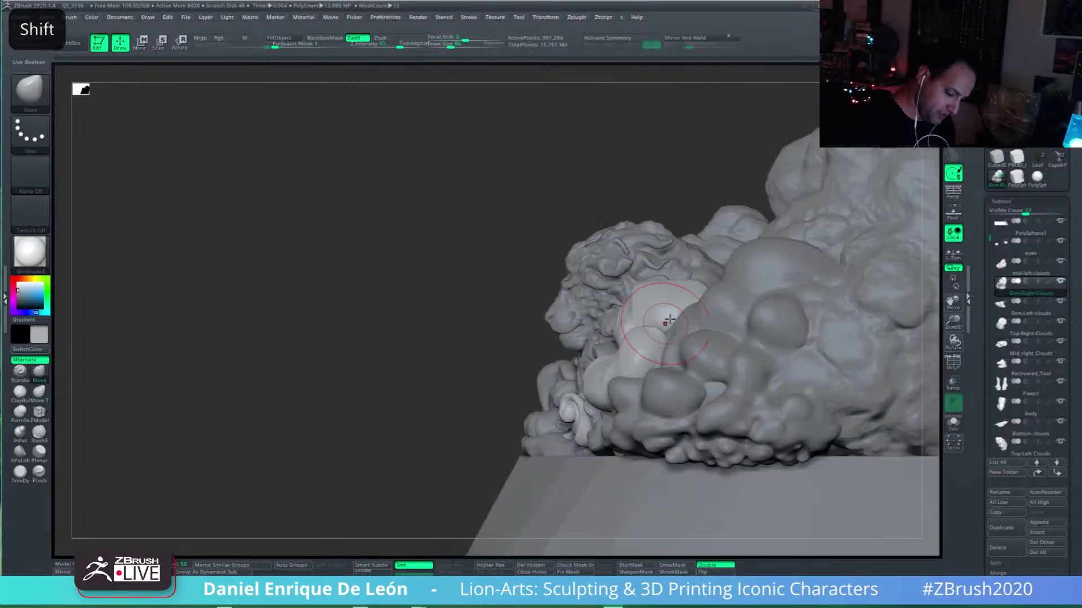
Step: Smooth the upper lobe of Btm-Right-Clouds and push its top edge back against the neighbouring puffs with the Move brush
key("shift")
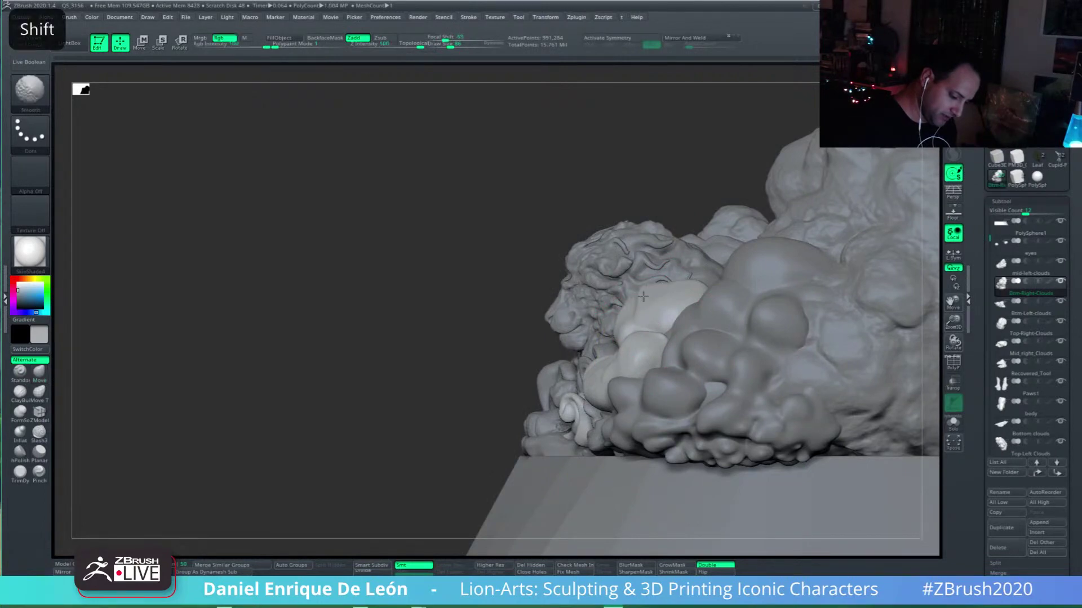
right_click_drag(632, 306, 665, 321)
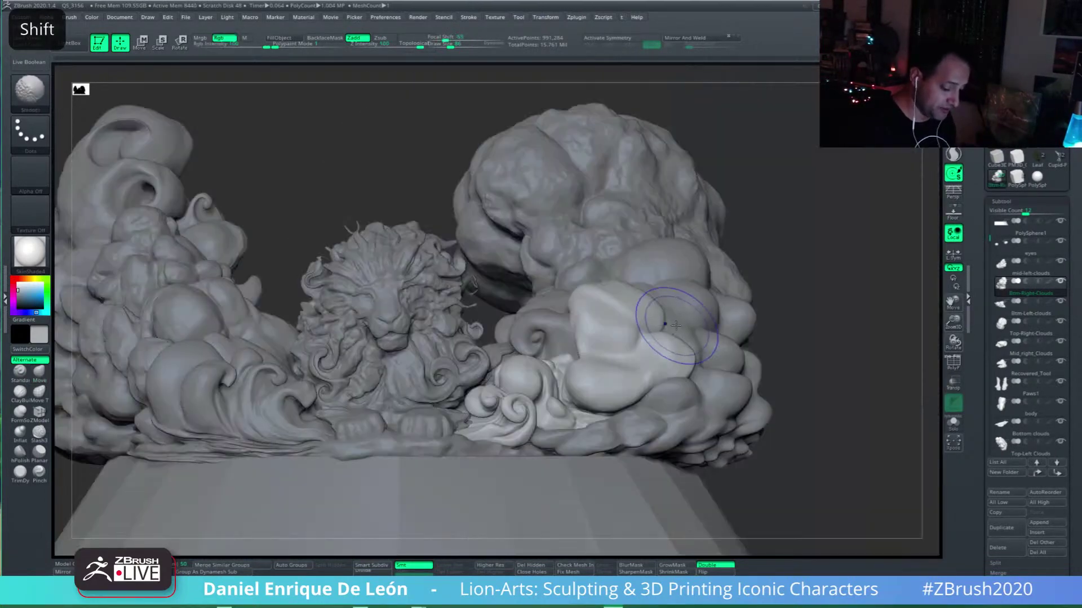
mouse_move(592, 314)
right_mouse_down("alt")
mouse_move(622, 327)
mouse_move(646, 303)
mouse_move(657, 310)
right_mouse_up("alt")
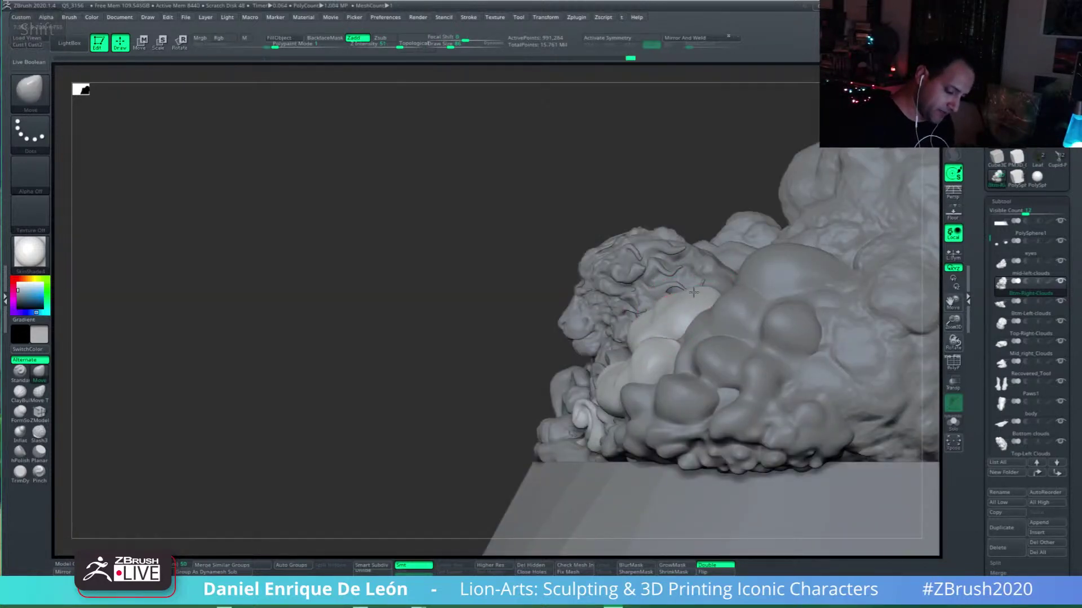
left_click_drag(714, 292, 721, 286)
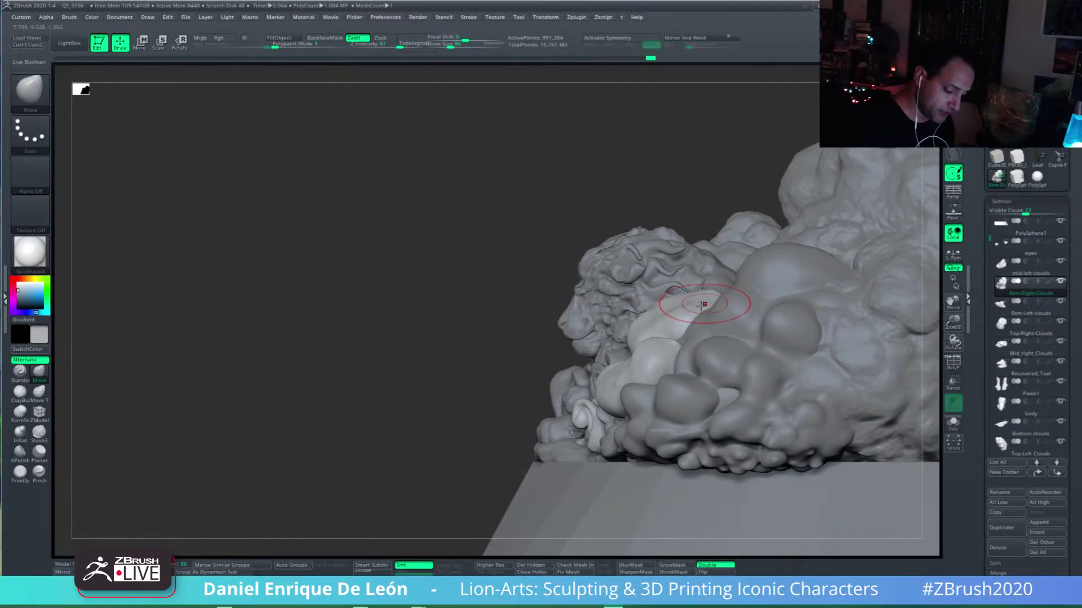
Step: Refine the upper lobe of Btm-Right-Clouds beside the mane with the Move brush and smooth its surface near the lower lobe
key("alt")
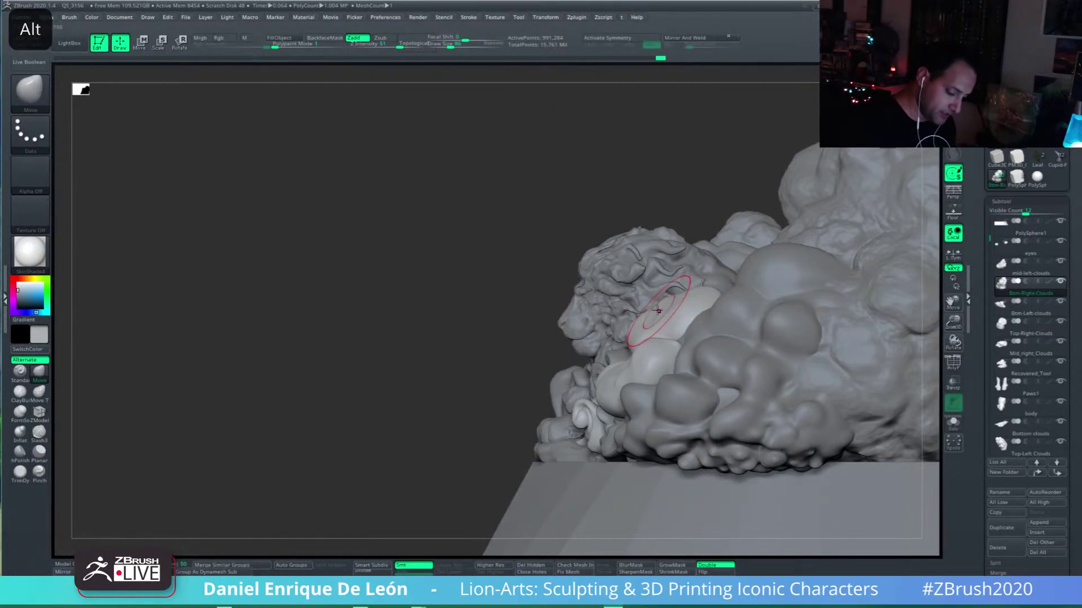
right_click_drag(659, 312, 710, 304)
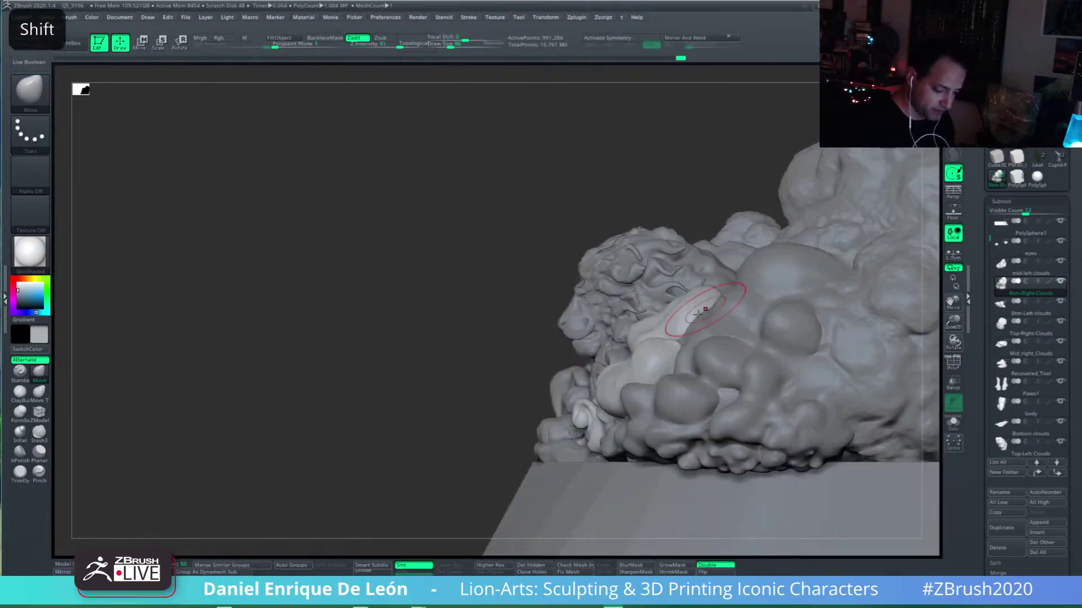
mouse_move(660, 334)
right_mouse_down()
mouse_move(693, 339)
mouse_move(631, 344)
right_mouse_up()
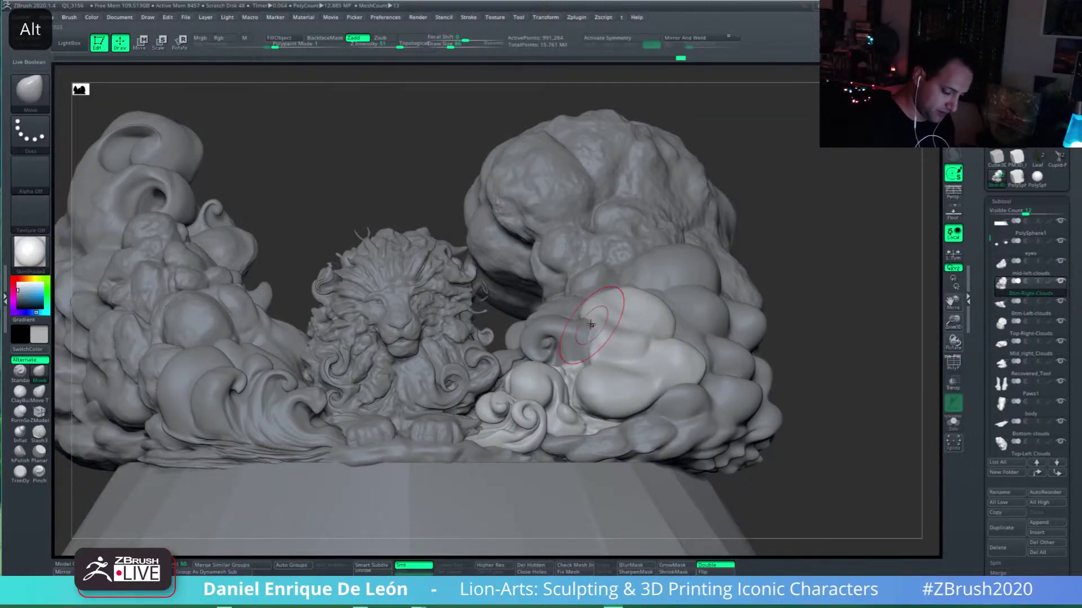
left_click_drag(594, 337, 593, 358, "alt")
right_click_drag(593, 358, 535, 394)
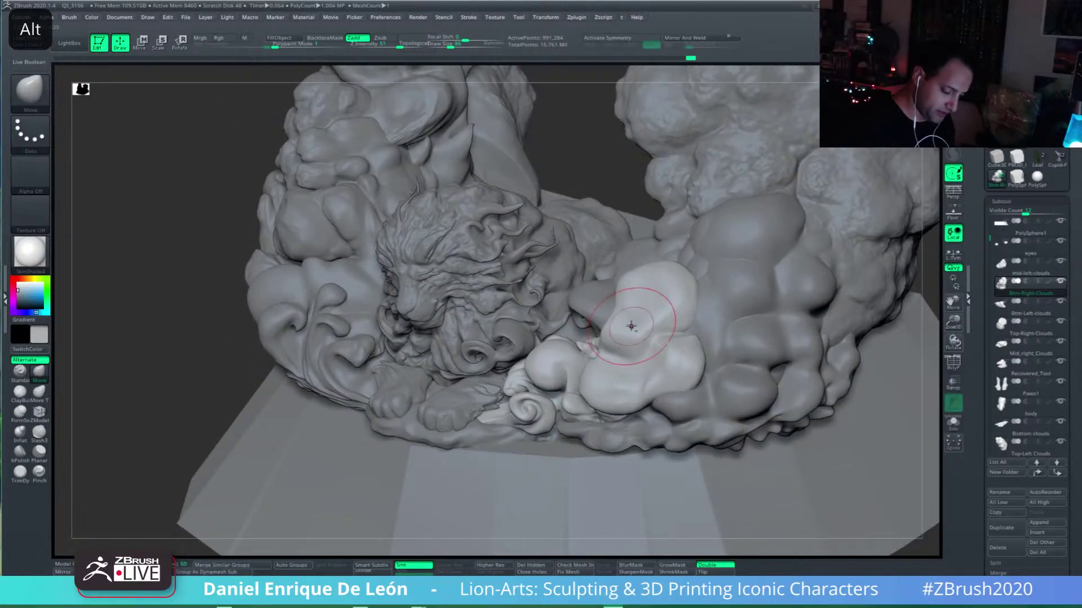
key("shift")
left_click_drag(625, 325, 632, 338, "shift")
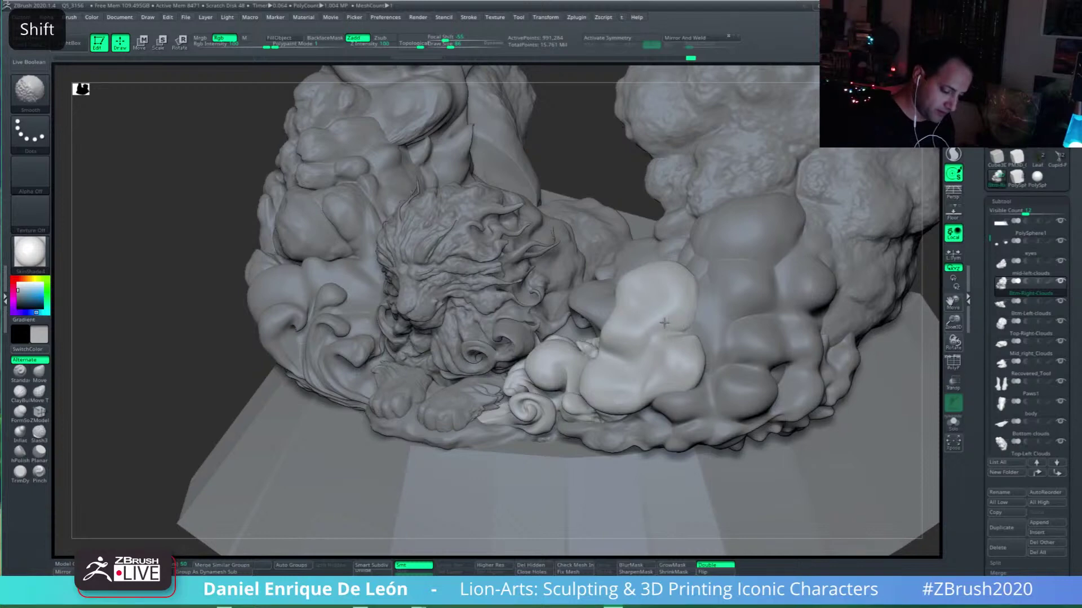
right_click_drag(665, 323, 647, 320, "shift")
left_click_drag(641, 304, 614, 330, "alt")
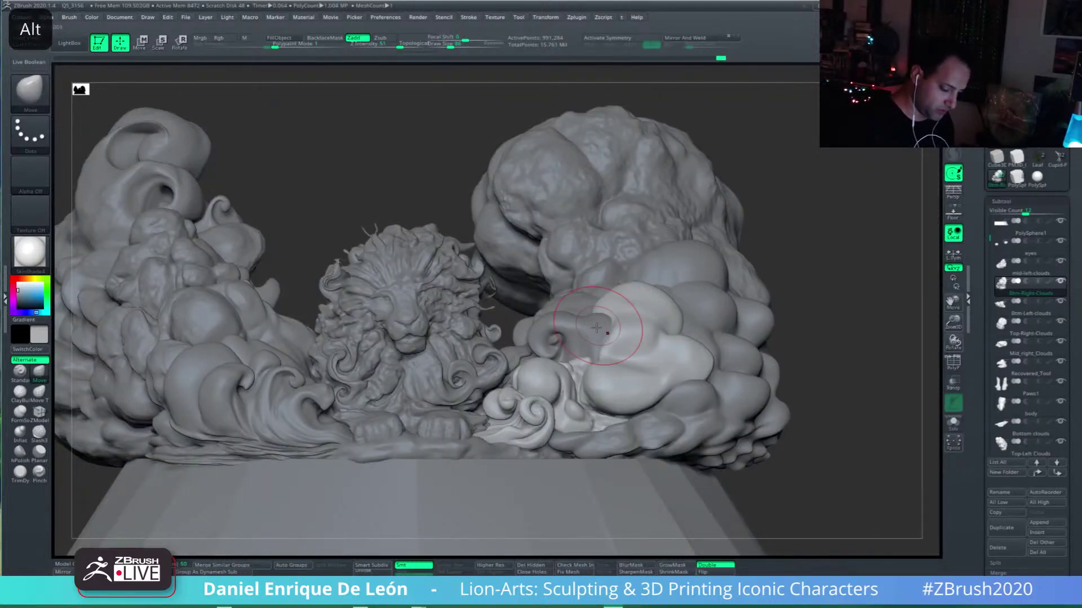
Step: Reshape the curl on Mid_right_Clouds with the Move brush, and tighten its spiral using the Pinch brush with an adjusted draw size
left_click(569, 323, "alt")
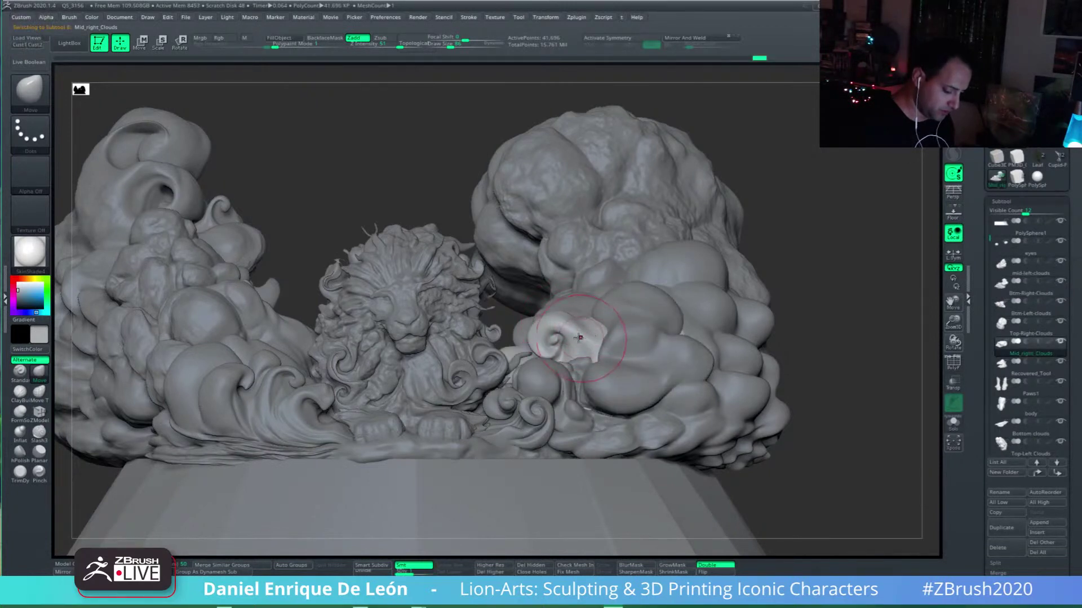
left_click_drag(578, 338, 555, 327)
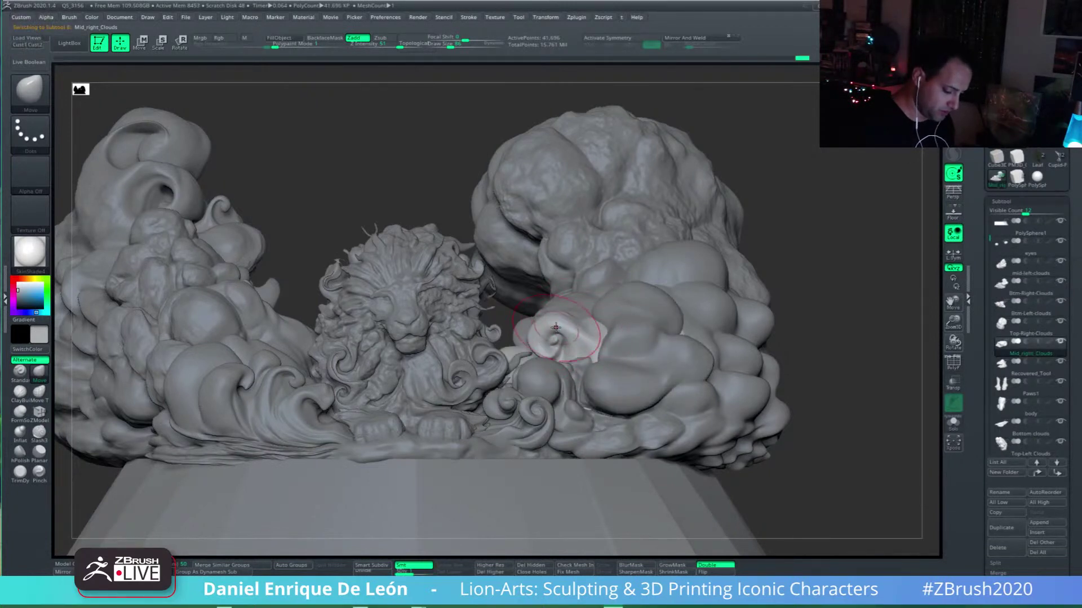
left_click(38, 473)
left_click_drag(456, 44, 458, 43)
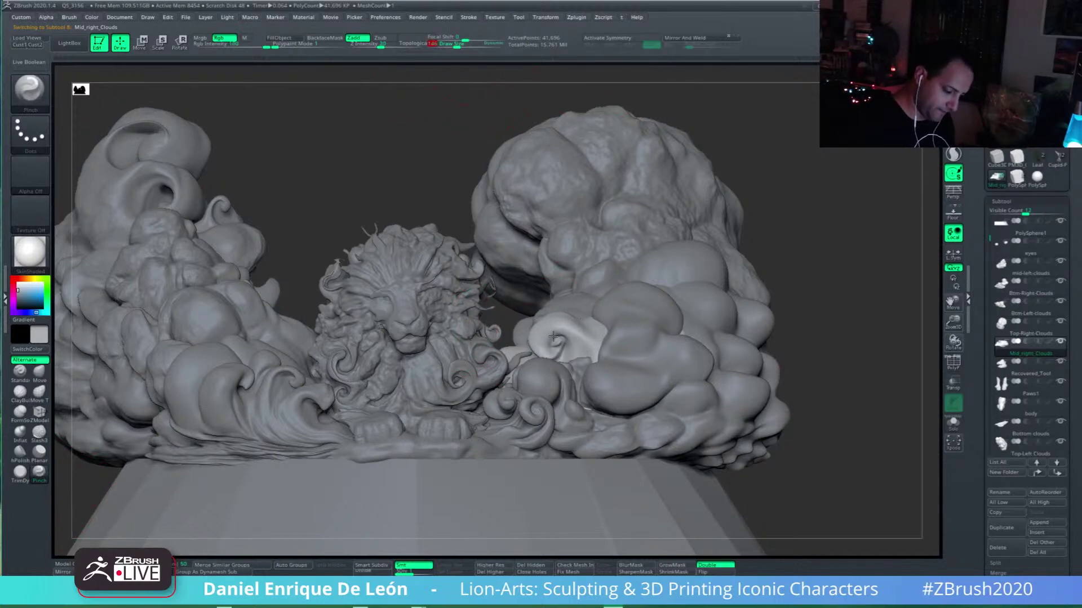
left_click_drag(561, 344, 553, 339)
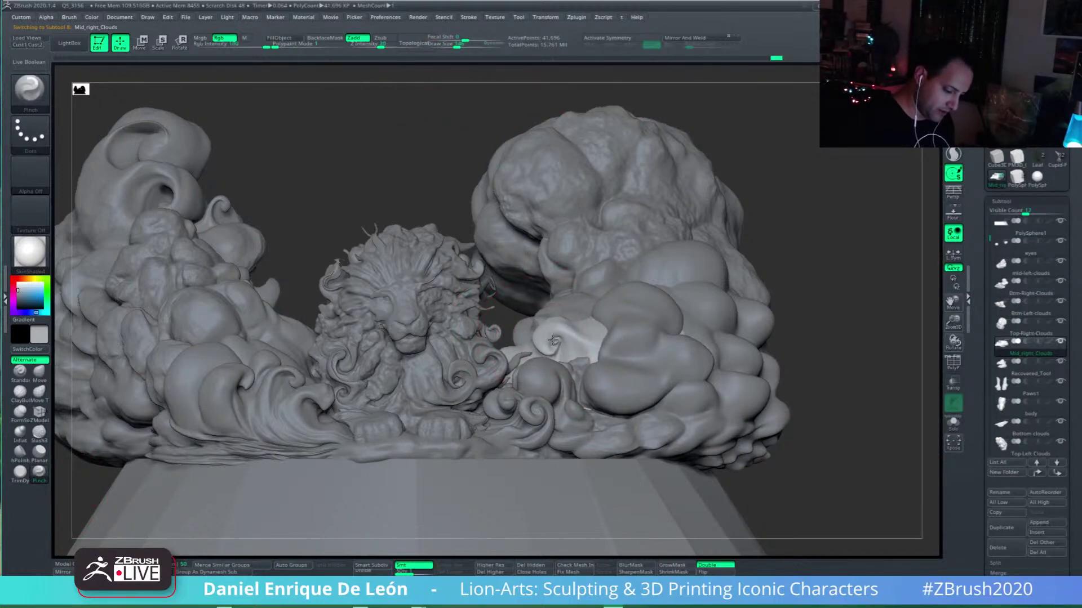
mouse_move(555, 336)
right_mouse_down()
mouse_move(568, 366)
mouse_move(875, 278)
right_mouse_up()
Step: Examine how Mid_right_Clouds and Top-Right-Clouds overlap using transparency and polyframe, hiding Mid_right_Clouds and isolating Top-Right-Clouds
left_click(955, 387)
right_click_drag(726, 350, 757, 346)
left_click(950, 367)
right_click_drag(701, 381, 800, 307, "alt")
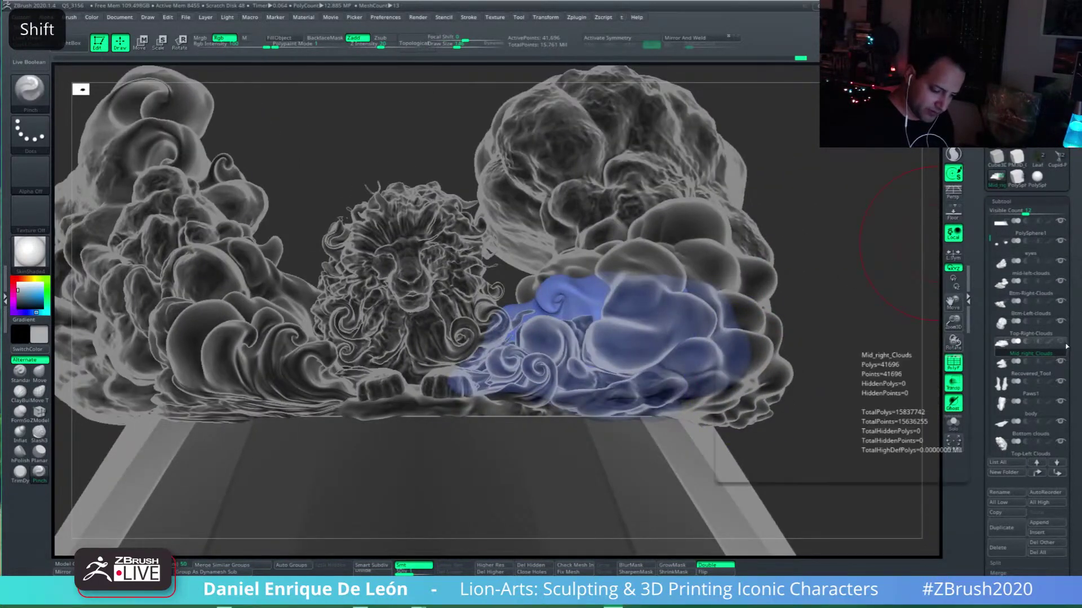
left_click(990, 333)
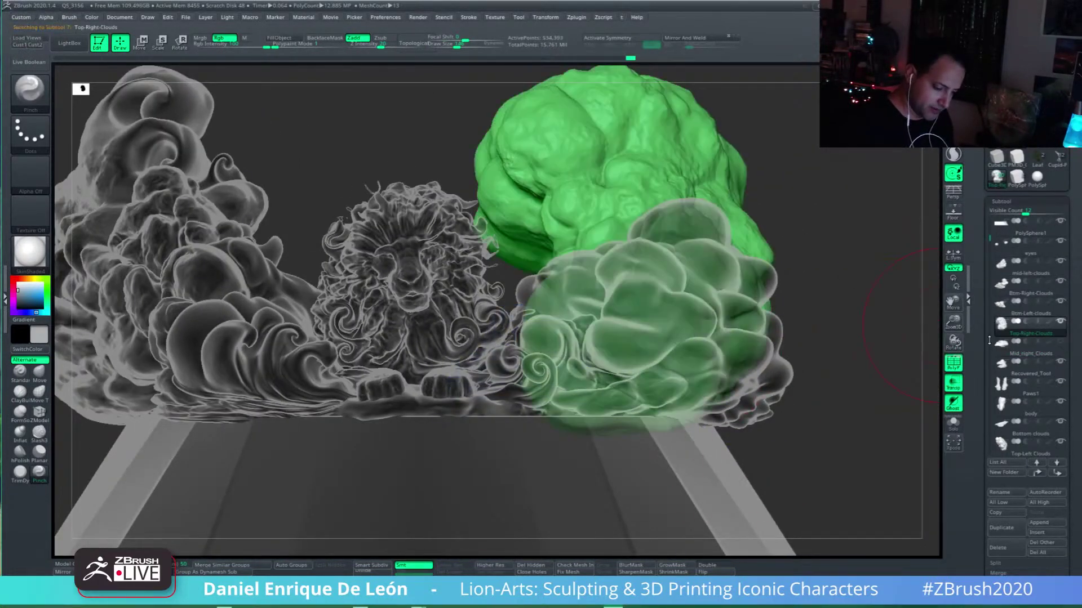
left_click(953, 422)
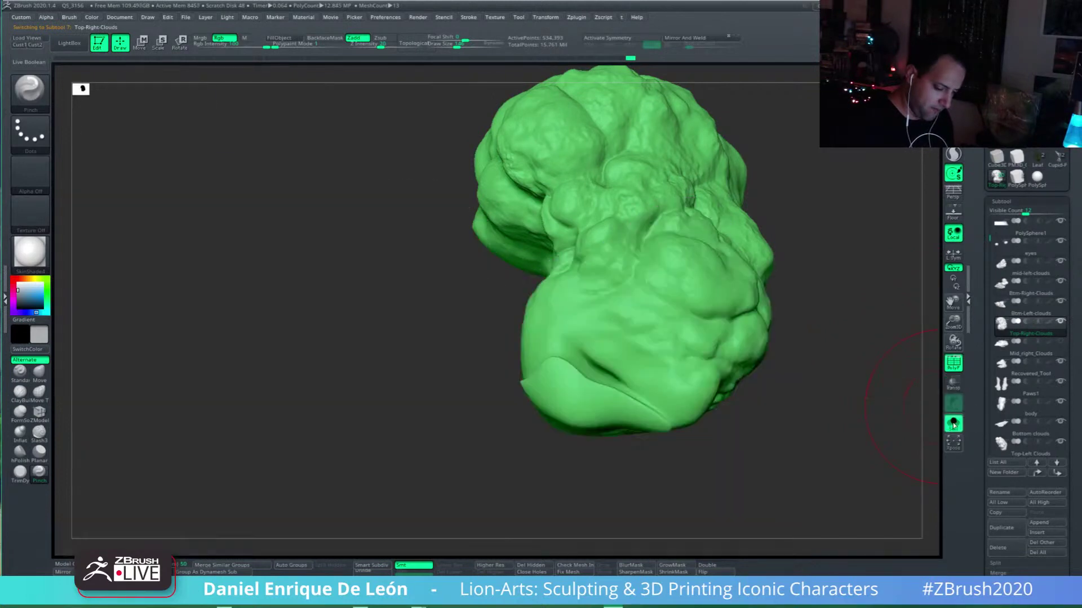
left_click(953, 422)
left_click(953, 363)
mouse_move(867, 375)
left_mouse_down("alt")
mouse_move(773, 362)
mouse_move(770, 410)
mouse_move(619, 418)
mouse_move(647, 386)
left_mouse_up("alt")
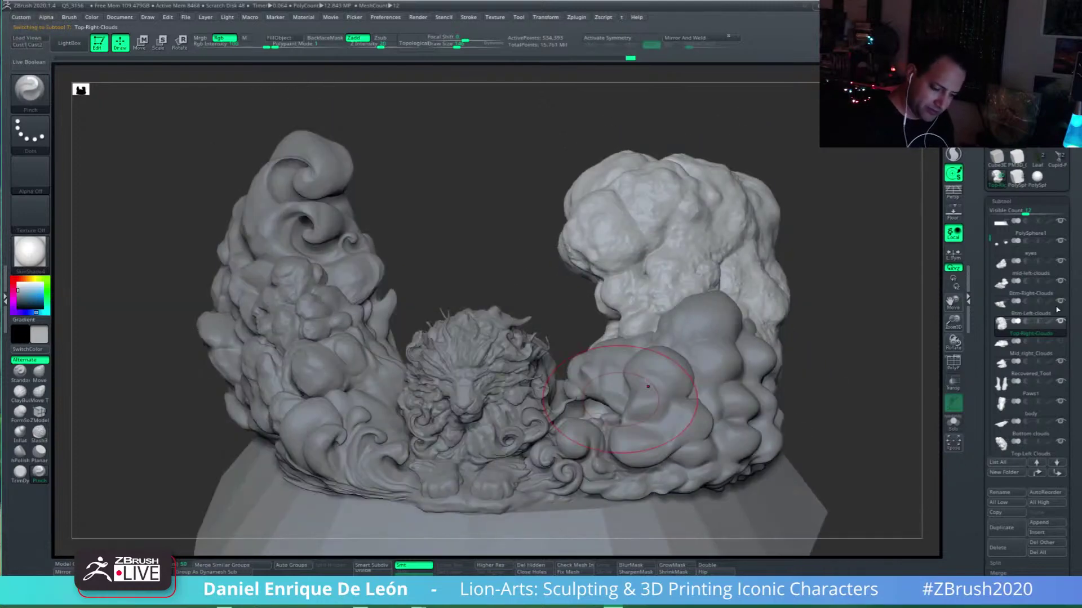
Step: Unhide Mid_right_Clouds, make it the active subtool, and inspect its full shape in Solo mode
left_click(1060, 341)
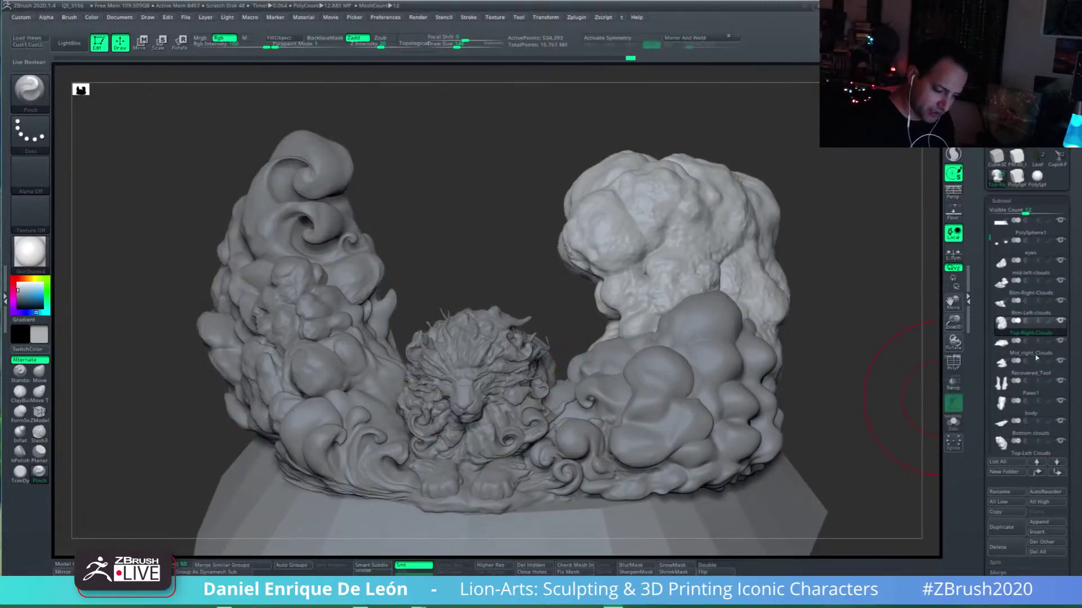
left_click(1031, 349)
left_click_drag(898, 366, 896, 386)
left_click(953, 422)
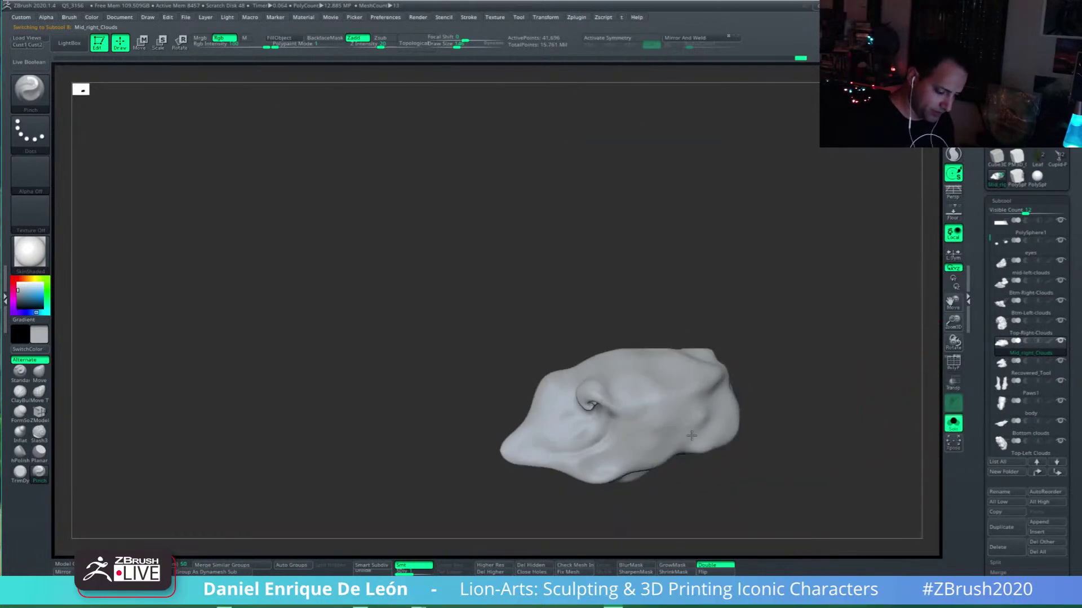
left_click_drag(710, 451, 806, 355)
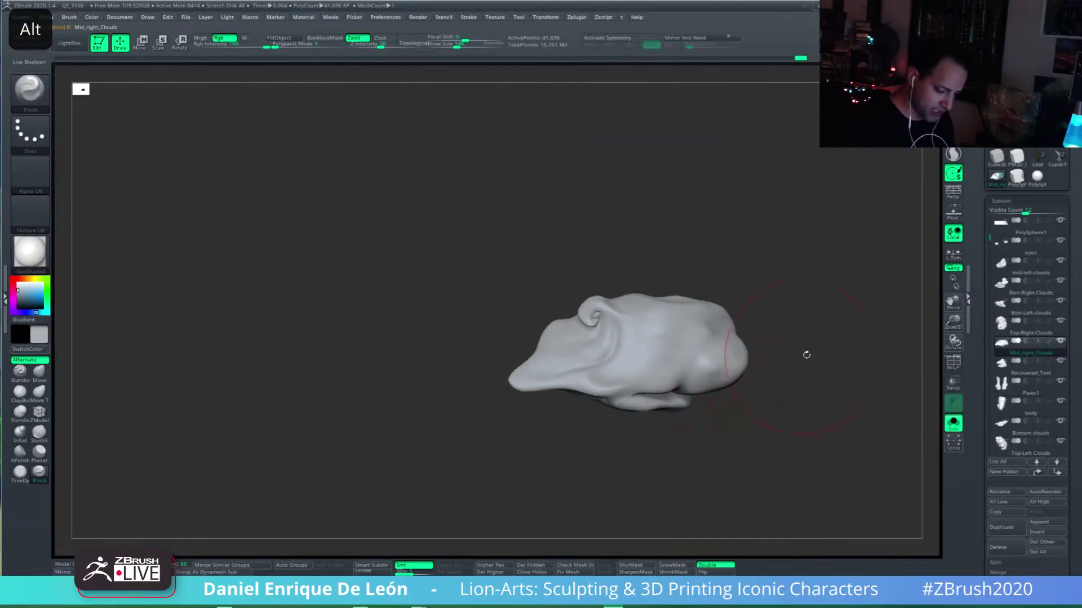
left_click(953, 424)
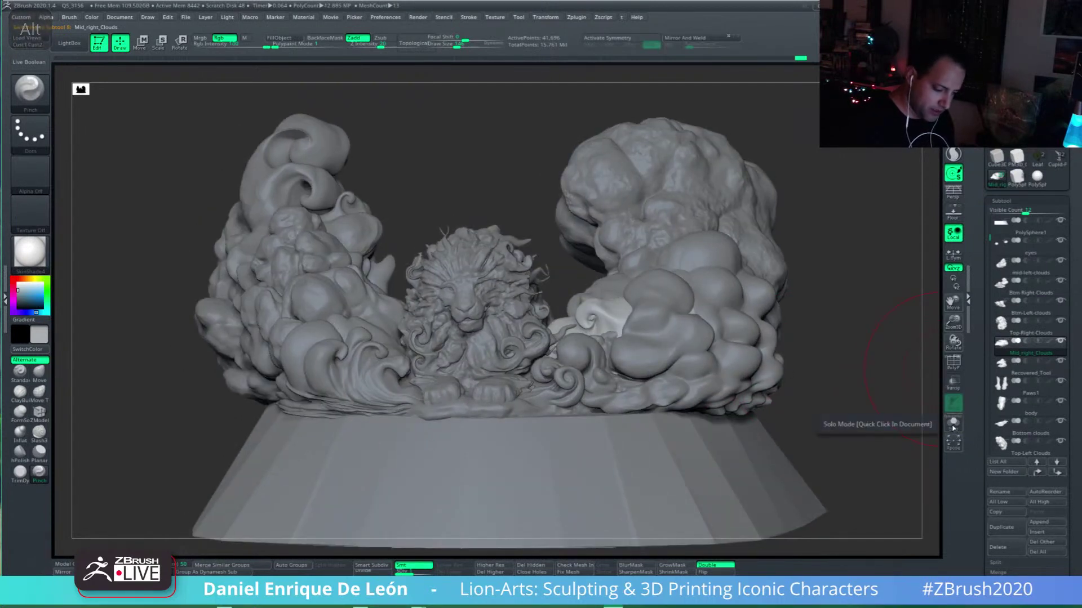
Step: Bring up the DynaMesh settings for Mid_right_Clouds and compare the piece in Solo and transparent views with the surrounding clouds
left_click_drag(1067, 557, 1066, 342)
scroll(1066, 342, "down", 5)
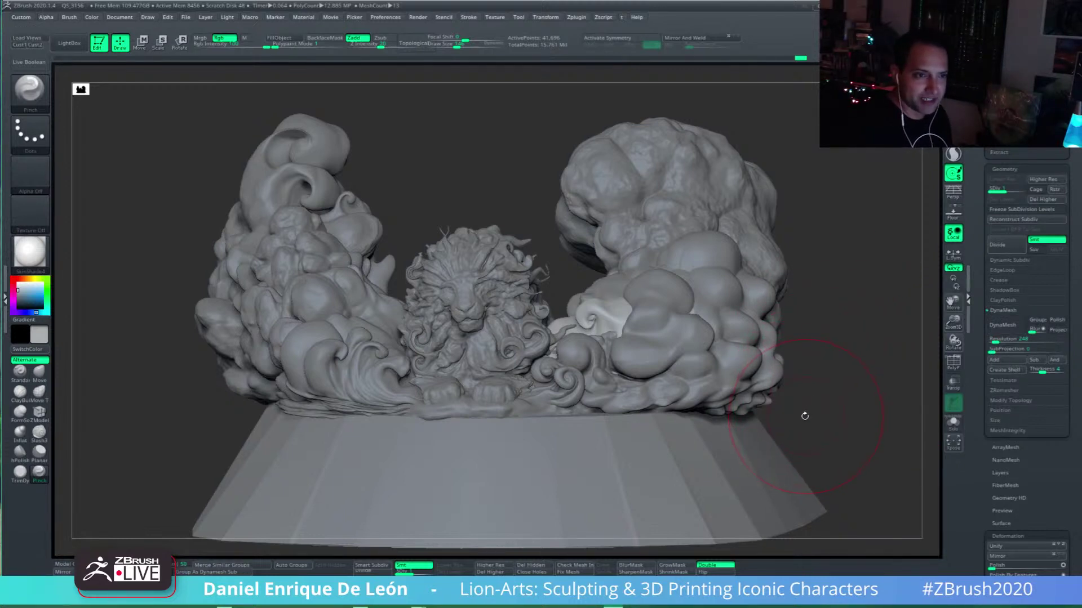
right_click_drag(683, 344, 698, 361, "alt")
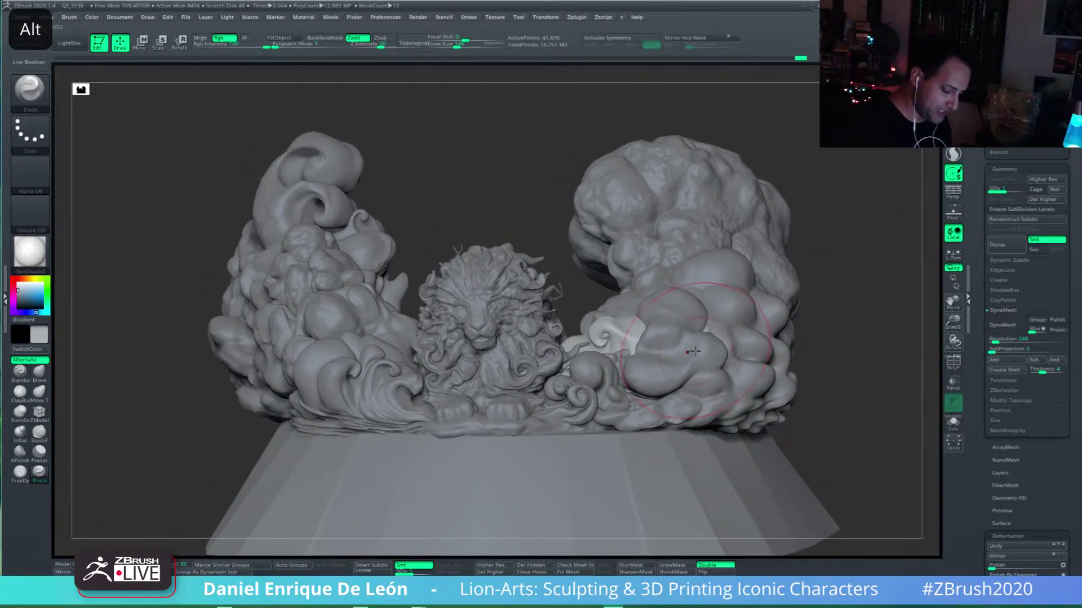
left_click(952, 422)
mouse_move(800, 414)
left_mouse_down()
mouse_move(708, 410)
mouse_move(768, 278)
left_mouse_up()
left_click(953, 422)
mouse_move(889, 416)
left_mouse_down("alt")
mouse_move(861, 407)
mouse_move(939, 343)
left_mouse_up("alt")
left_click(953, 383)
left_click_drag(817, 406, 839, 373, "shift")
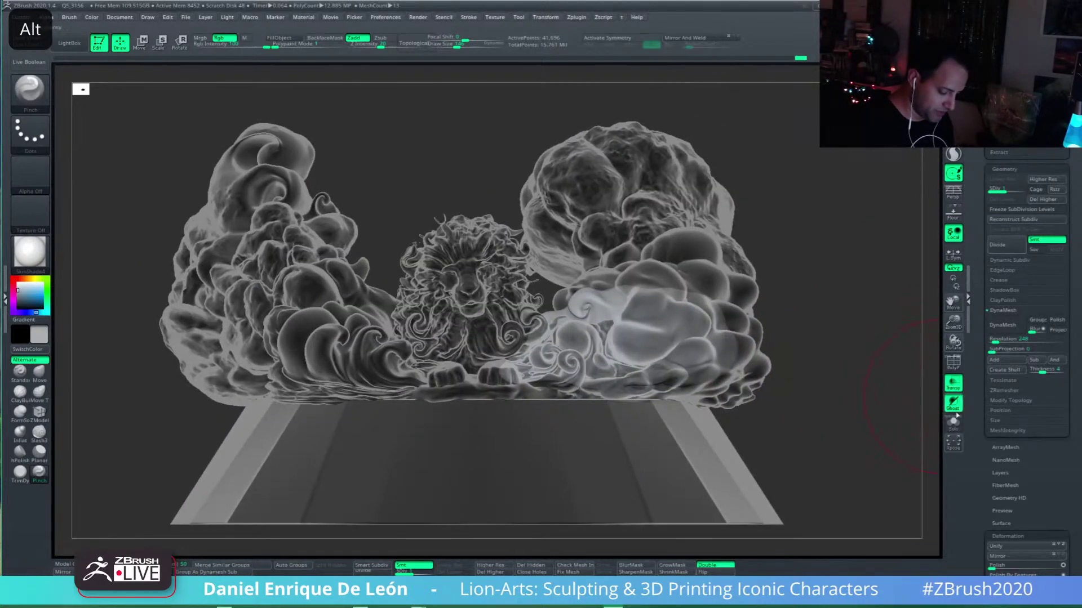
left_click(953, 385)
left_click(953, 423)
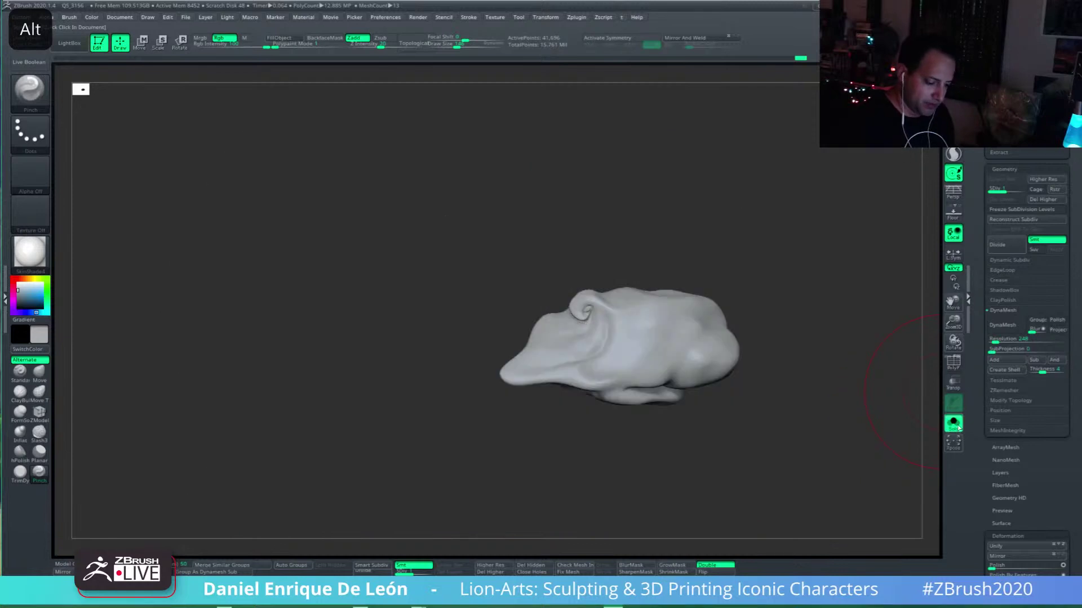
left_click(957, 427)
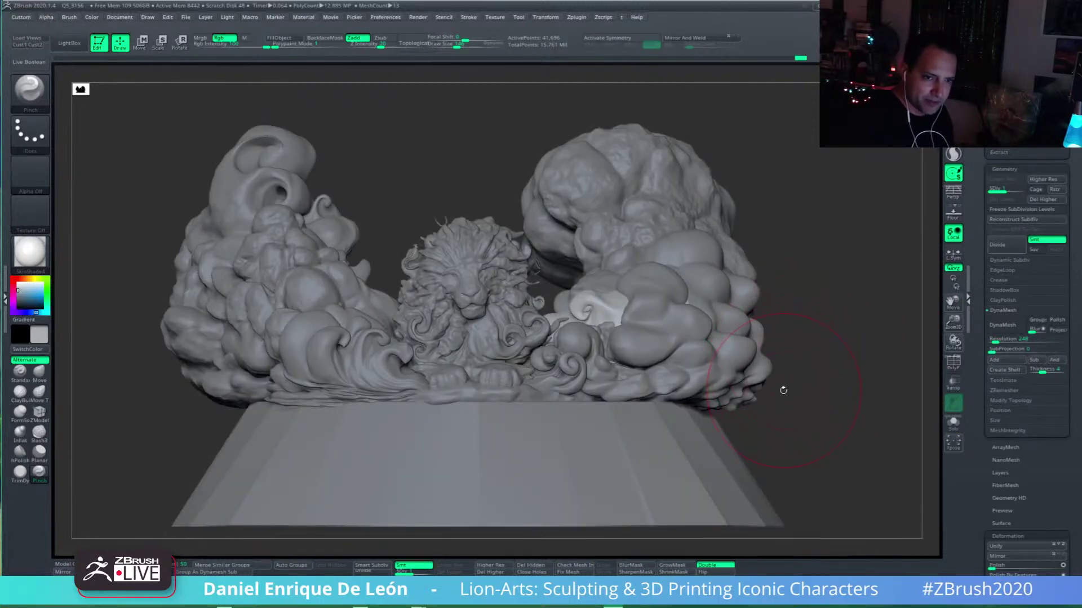
Step: Alternate between isolated Mid_right_Clouds and the whole sculpture from several angles to examine how much of the piece is exposed
left_click(953, 422)
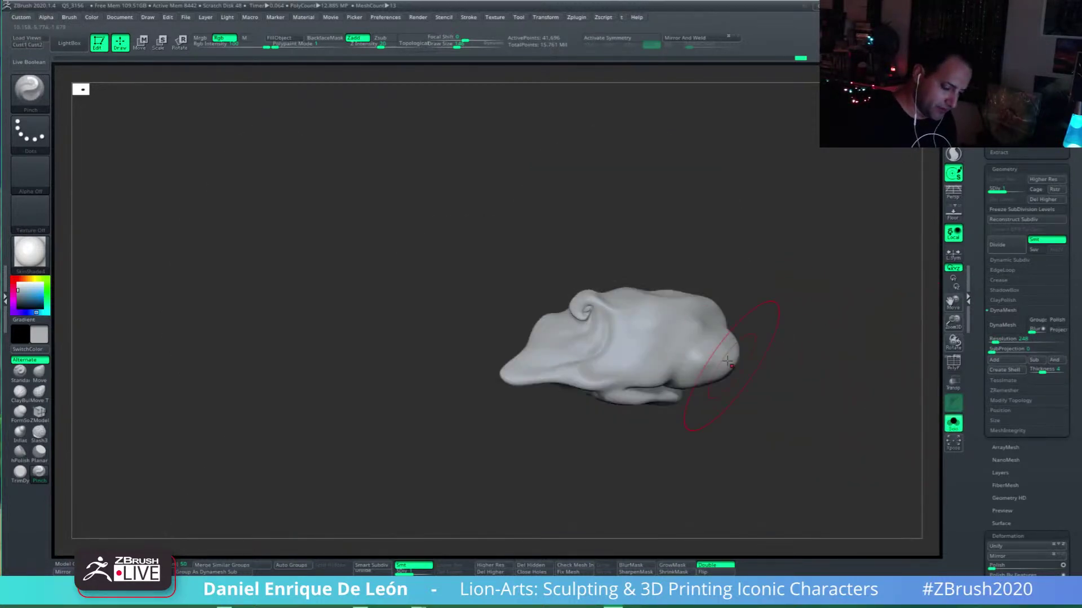
right_click_drag(729, 360, 965, 405)
left_click(953, 424)
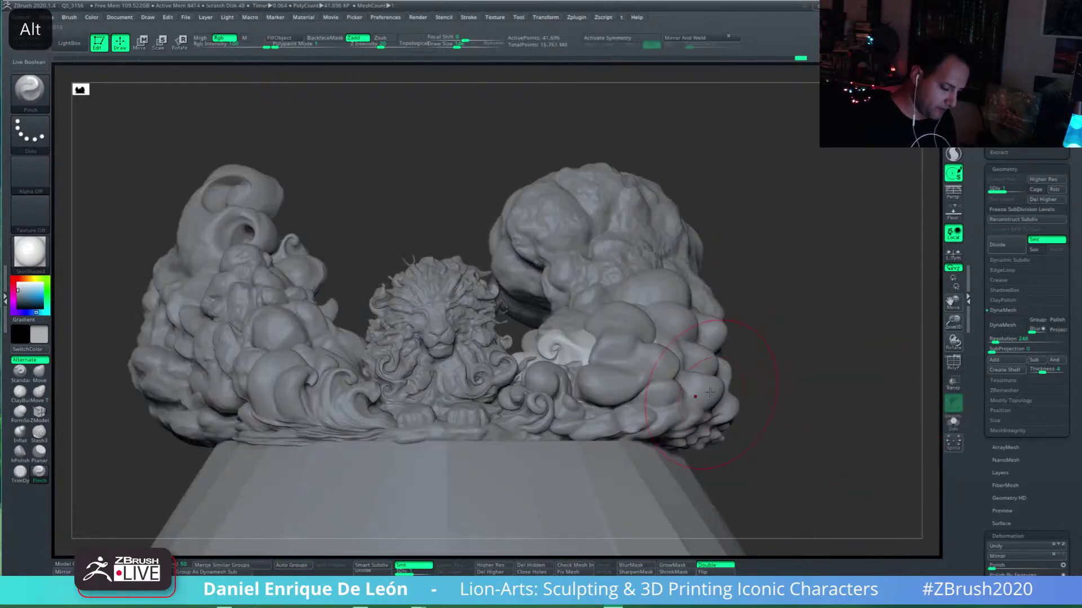
left_click(953, 426)
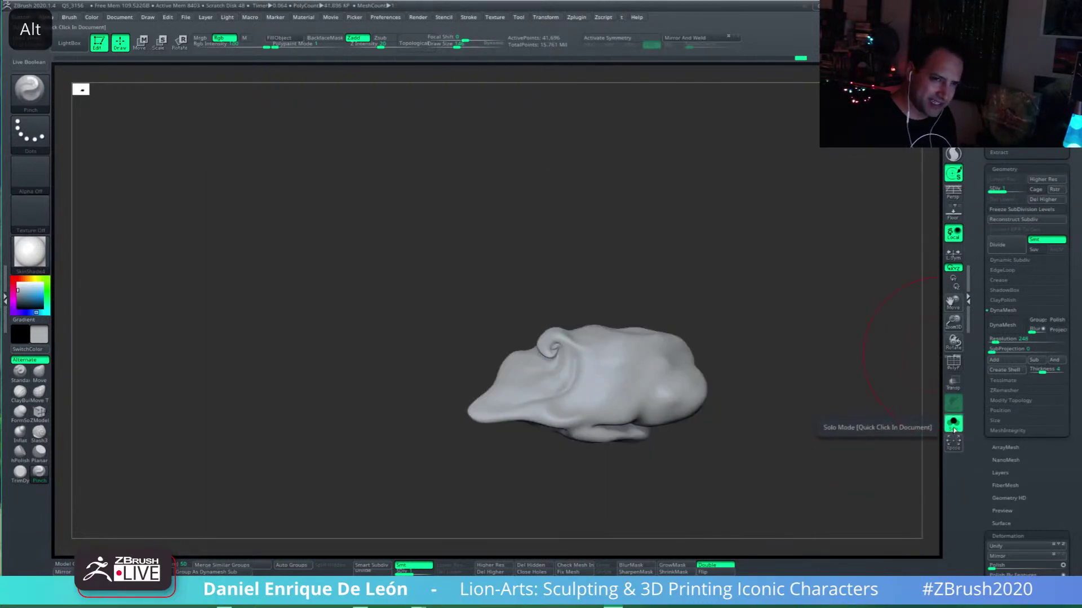
left_click(954, 427)
left_click_drag(814, 416, 831, 366, "shift")
left_click(953, 426)
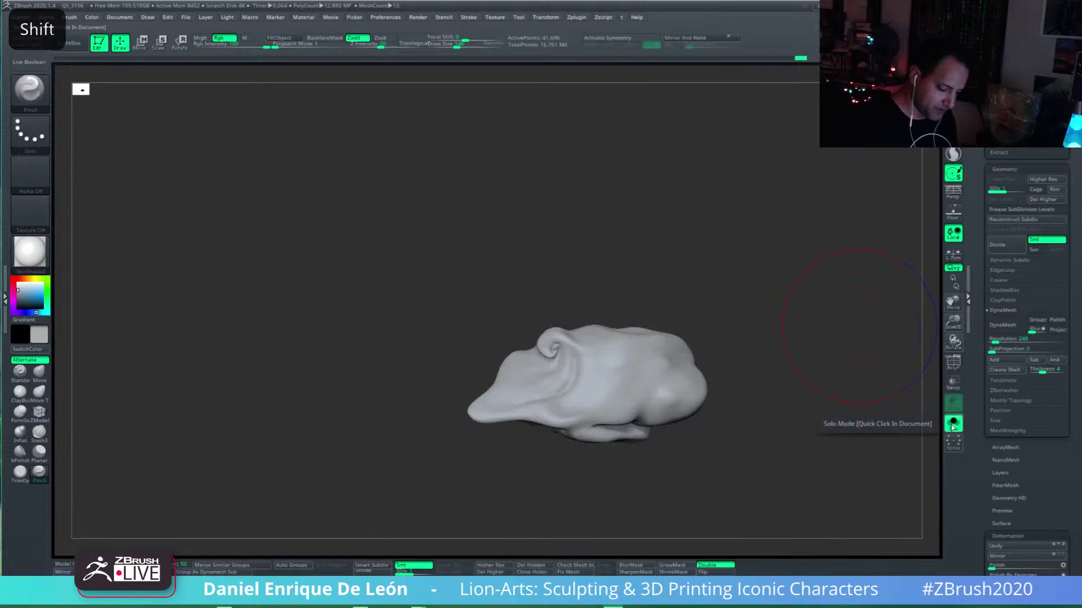
left_click(953, 427)
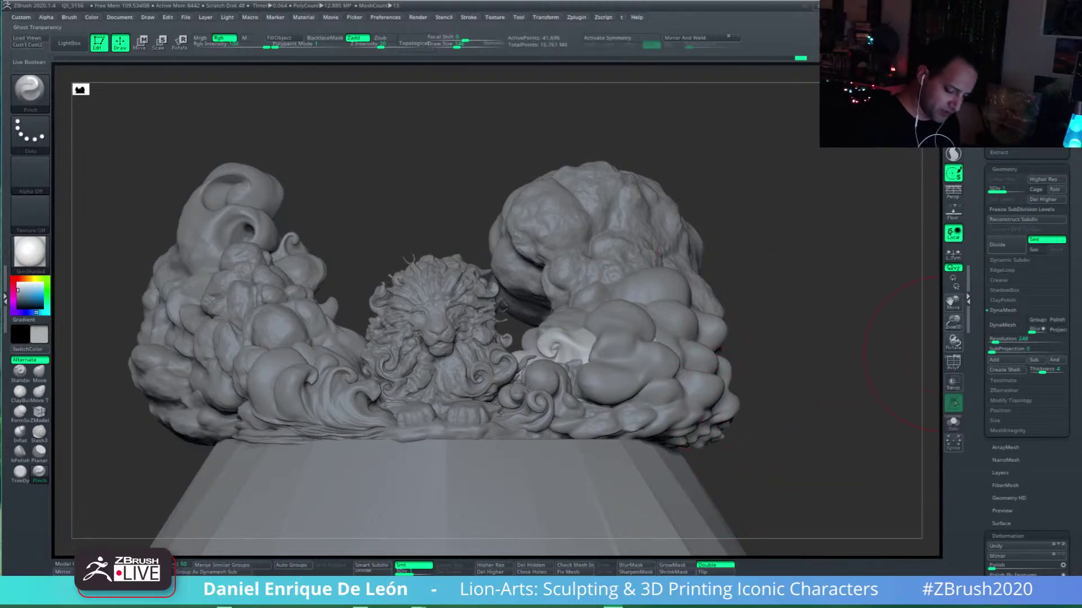
left_click(953, 423)
left_click(953, 422)
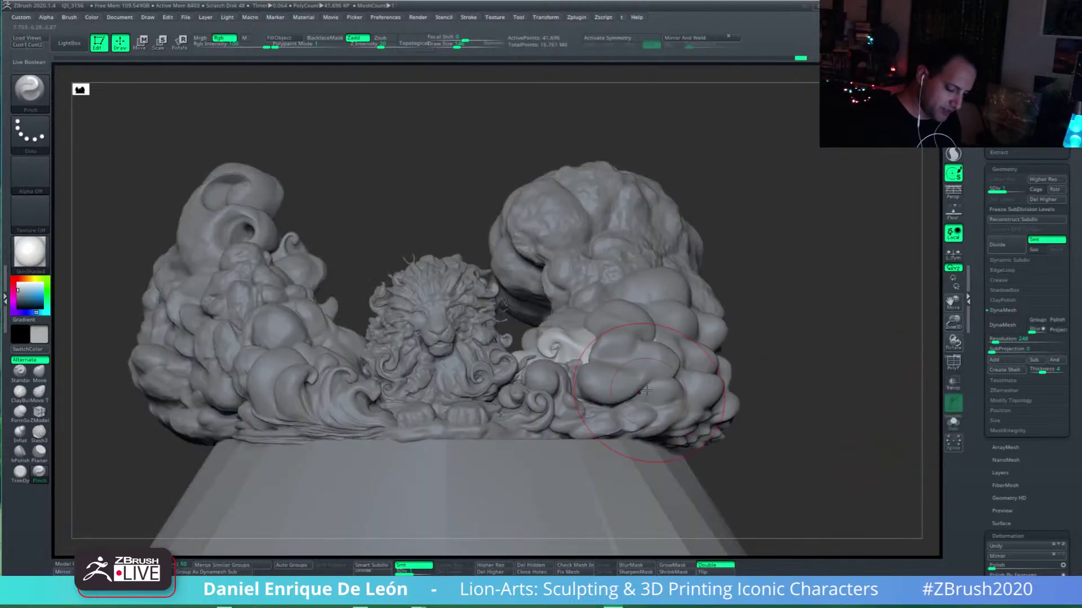
right_click_drag(646, 390, 659, 389)
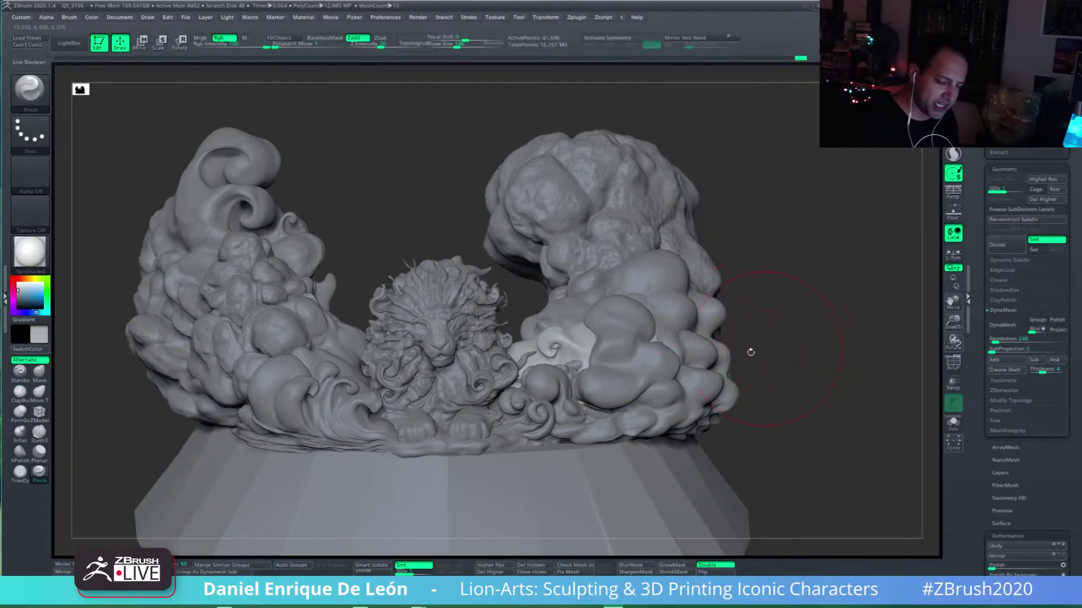
mouse_move(751, 352)
left_mouse_down()
mouse_move(650, 403)
mouse_move(840, 292)
left_mouse_up()
left_click(954, 422)
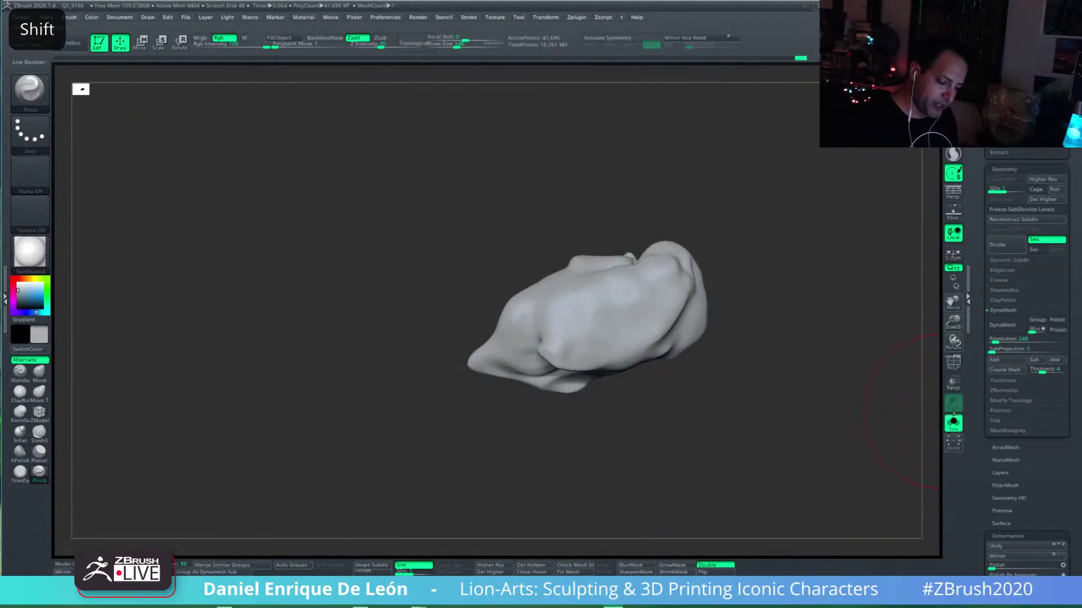
left_click(953, 421)
left_click_drag(778, 427, 894, 306)
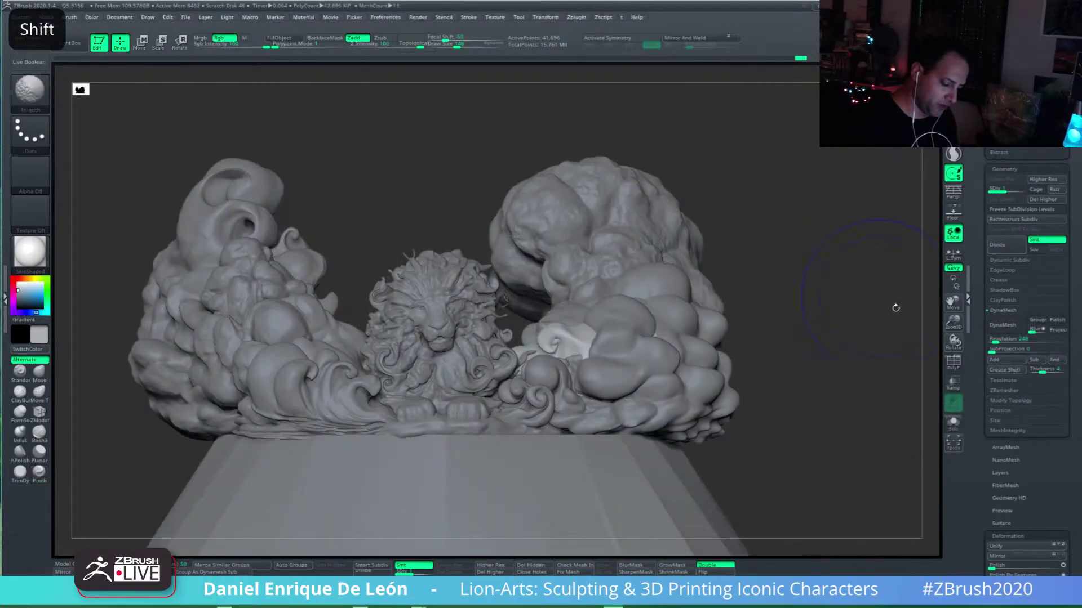
Step: Isolate Mid_right_Clouds with its polyframe visible and DynaMesh it at resolution 432 without freezing the subdivision levels
left_click(953, 422)
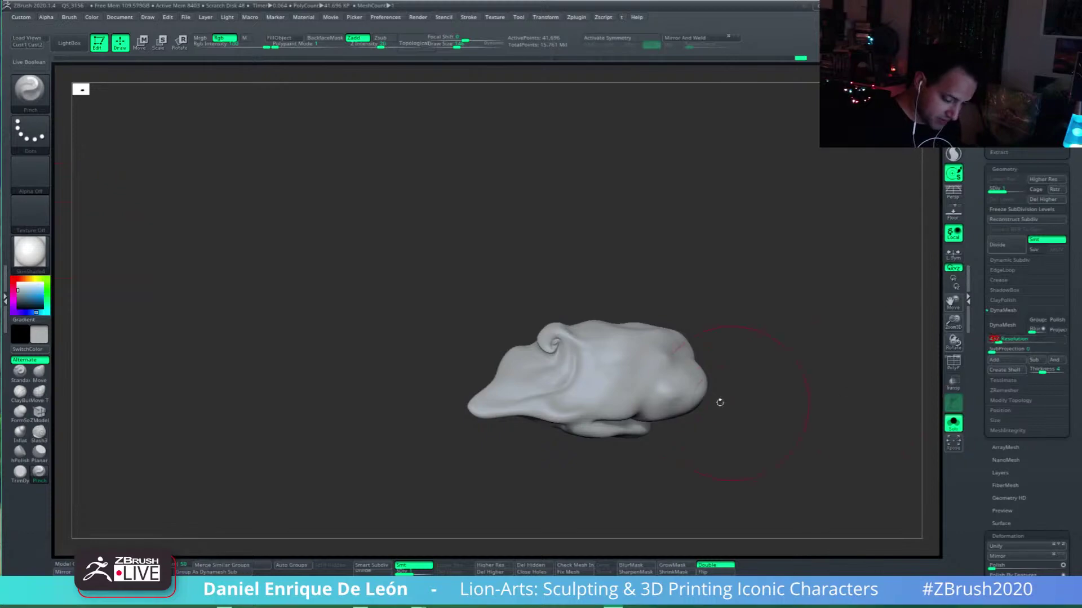
left_click_drag(720, 402, 689, 372)
left_click(954, 365)
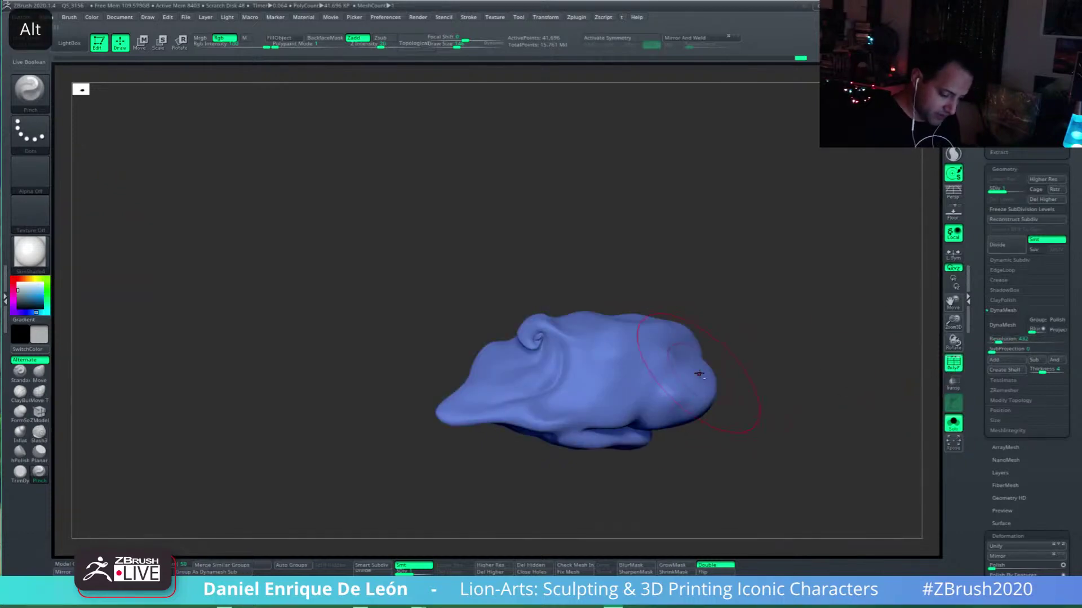
left_click(951, 360)
right_click_drag(850, 362, 816, 367, "alt")
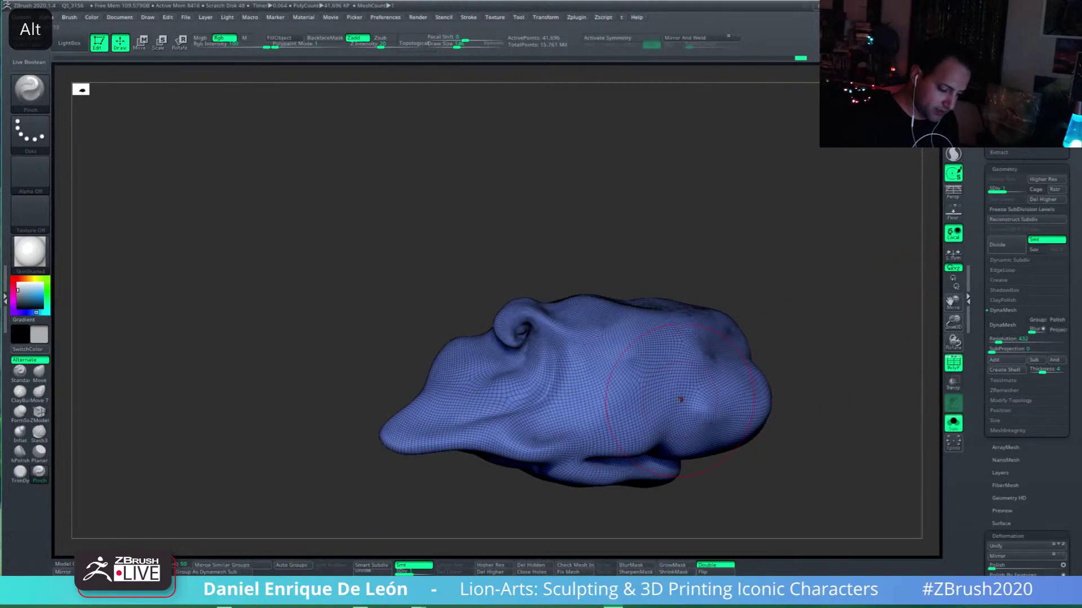
mouse_move(812, 325)
right_mouse_down()
mouse_move(797, 339)
mouse_move(817, 329)
right_mouse_up()
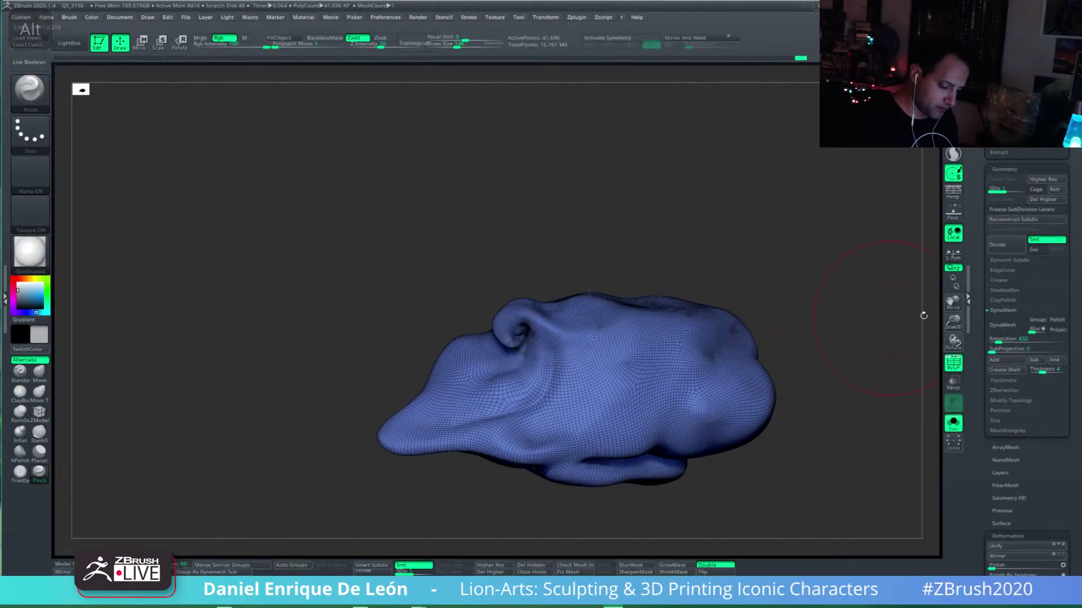
left_click(1003, 330)
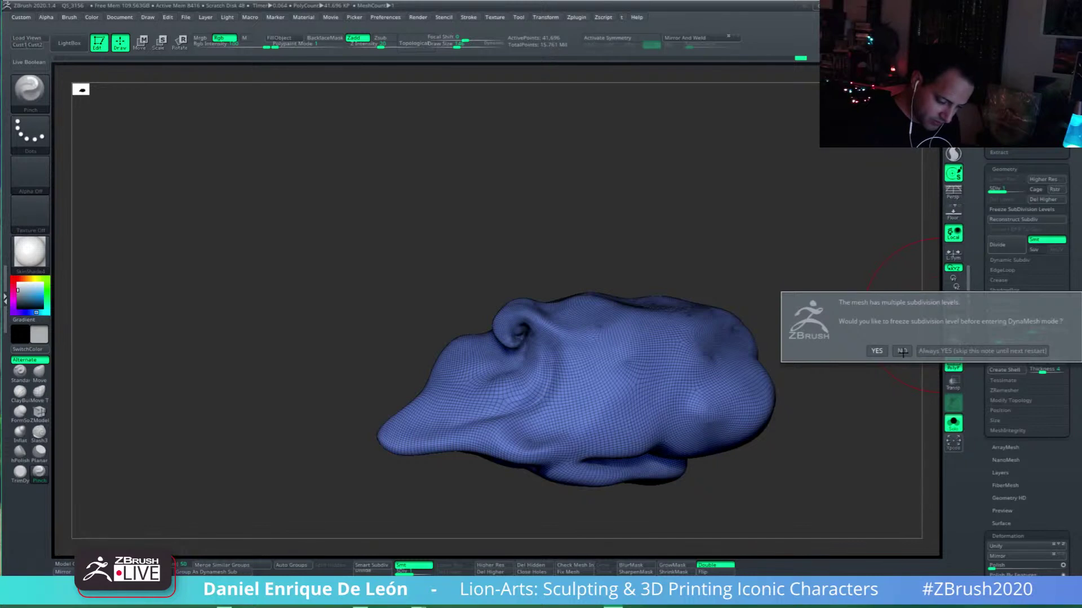
left_click(901, 351)
left_click_drag(817, 419, 865, 429, "shift")
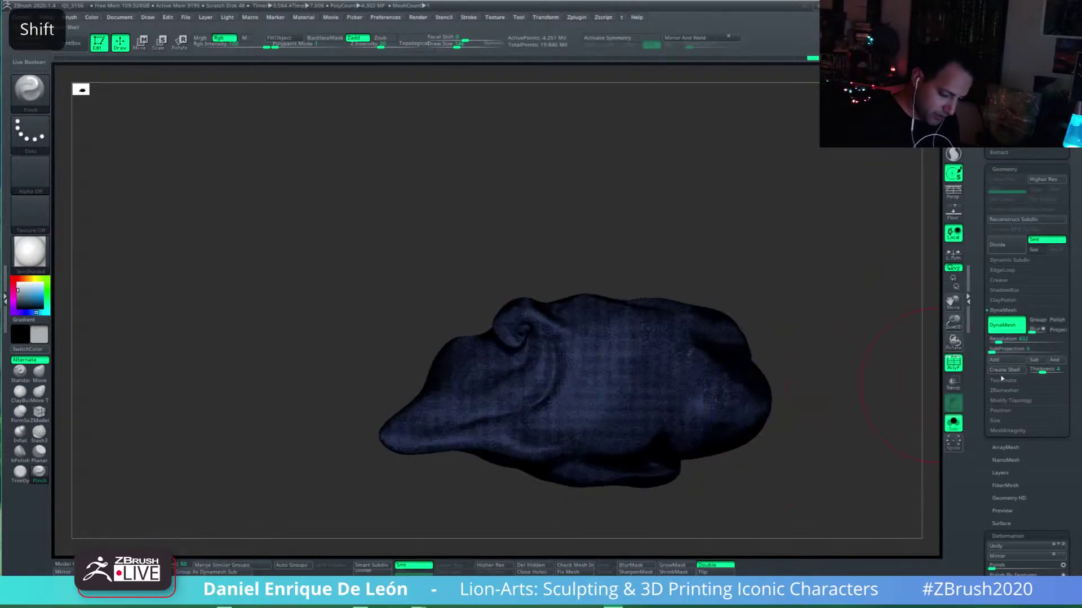
Step: Clip off the outer end of Mid_right_Clouds with a straight vertical ClipCurve cut and check it transparently against the whole sculpture
mouse_move(667, 213)
left_mouse_down("ctrl+shift")
mouse_move(669, 507)
mouse_move(649, 517)
left_mouse_up("ctrl+shift")
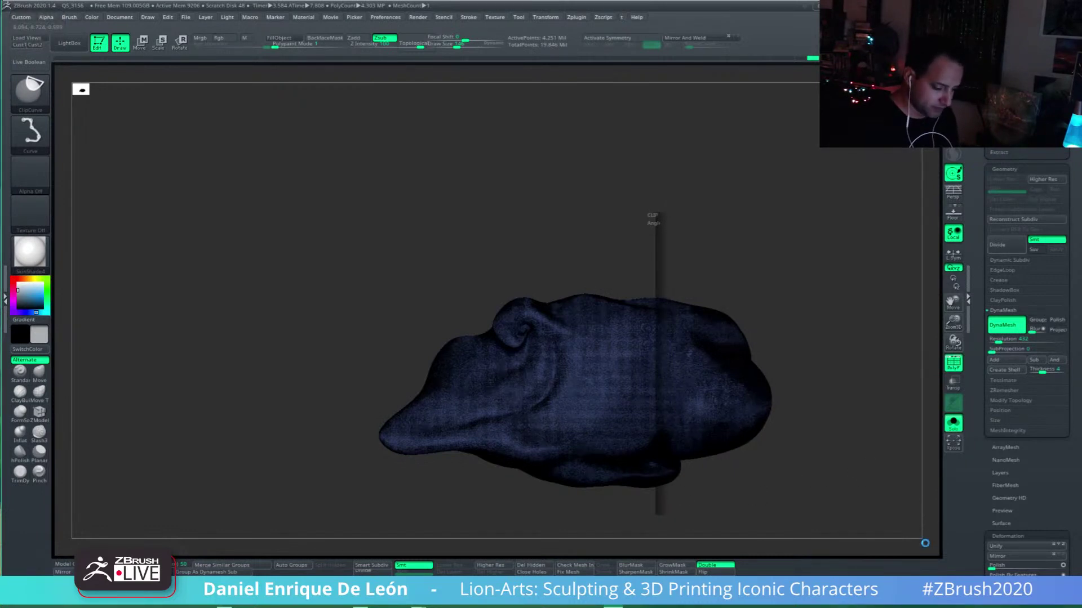
mouse_move(815, 414)
left_mouse_down()
mouse_move(859, 408)
mouse_move(816, 466)
mouse_move(819, 521)
left_mouse_up()
left_click(954, 427)
left_click(952, 388)
left_click_drag(756, 415, 801, 352, "alt")
mouse_move(688, 496)
left_mouse_down("alt")
mouse_move(716, 383)
mouse_move(747, 352)
left_mouse_up("alt")
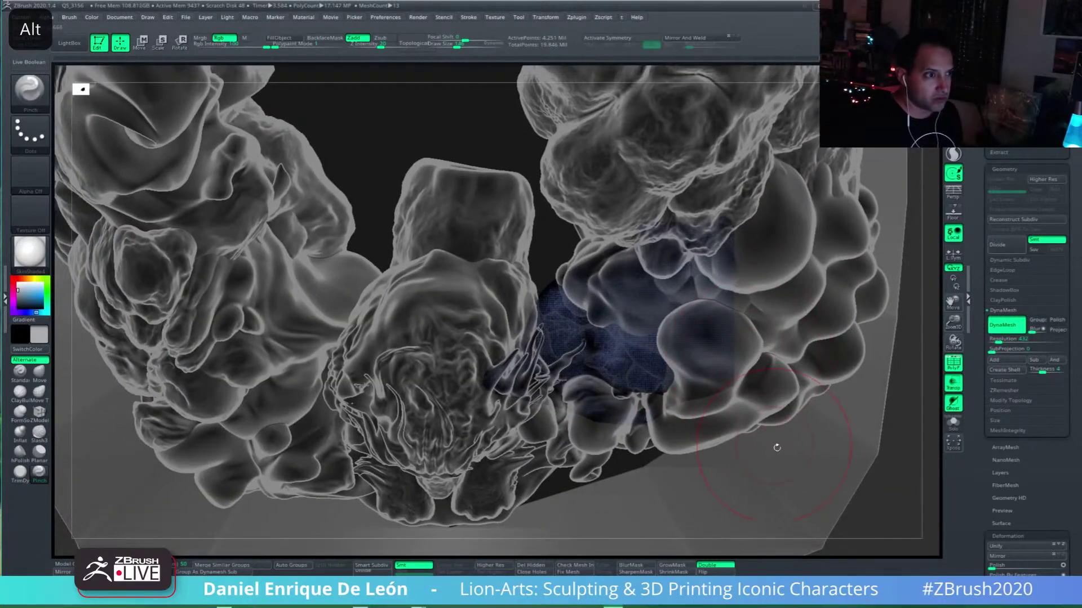
Step: Try a clip across the cloud from above, and compare the piece in Solo and transparent polyframe views with its surroundings
mouse_move(872, 379)
left_mouse_down("ctrl+shift")
mouse_move(604, 437)
mouse_move(492, 446)
mouse_move(499, 398)
left_mouse_up("ctrl+shift")
key("space")
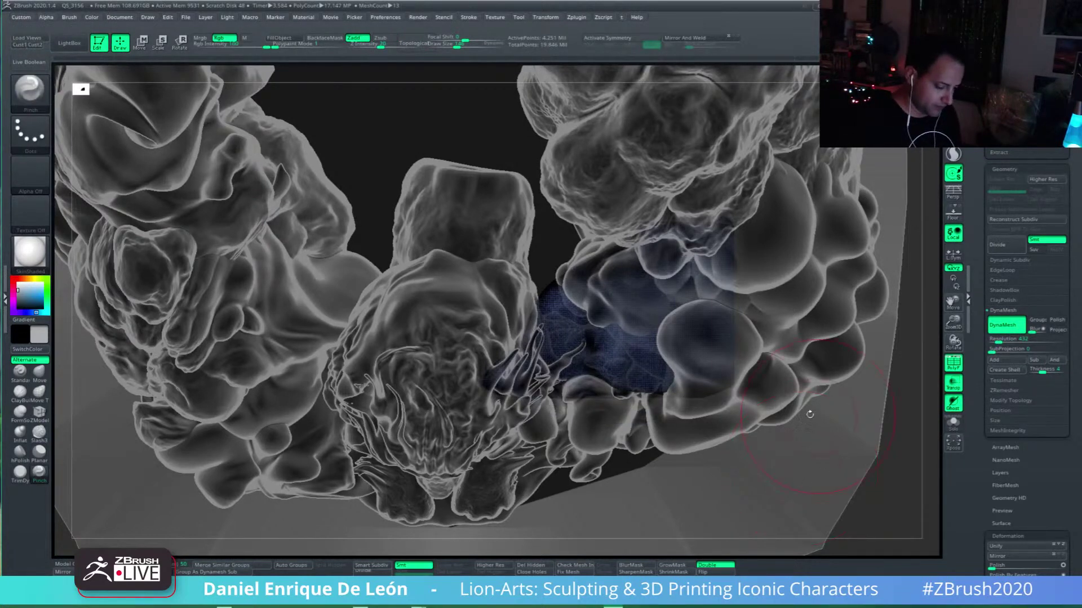
mouse_move(809, 414)
left_mouse_down()
mouse_move(709, 312)
mouse_move(709, 296)
left_mouse_up()
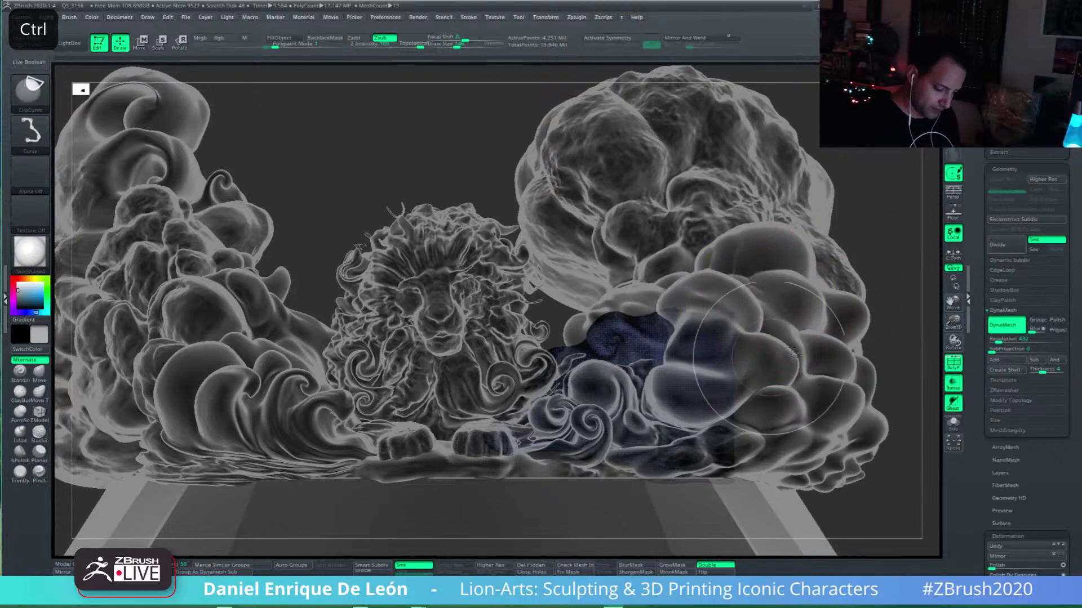
left_click(953, 425)
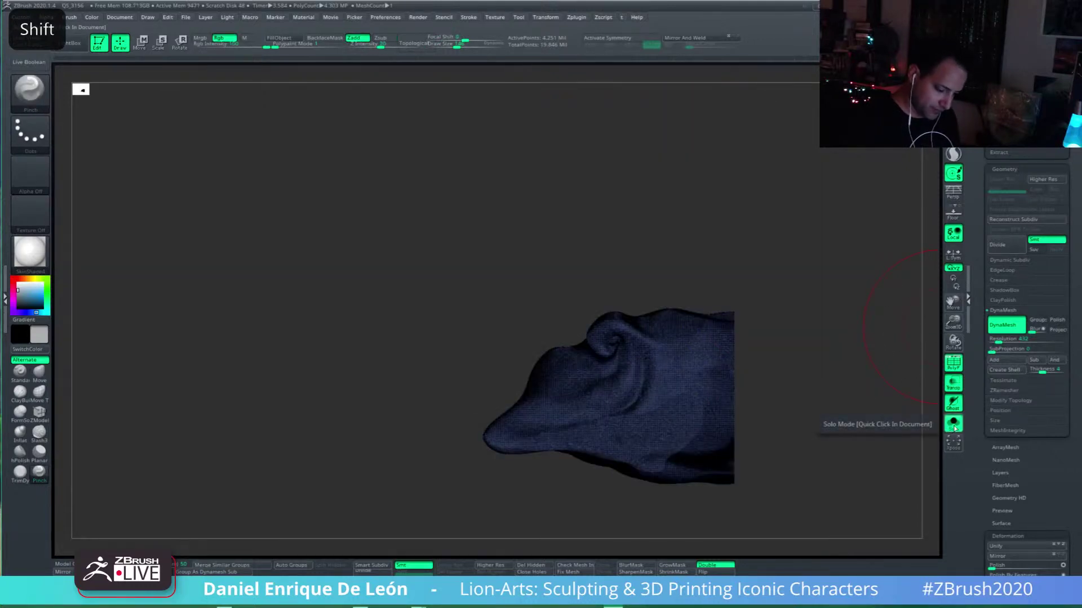
left_click(954, 427)
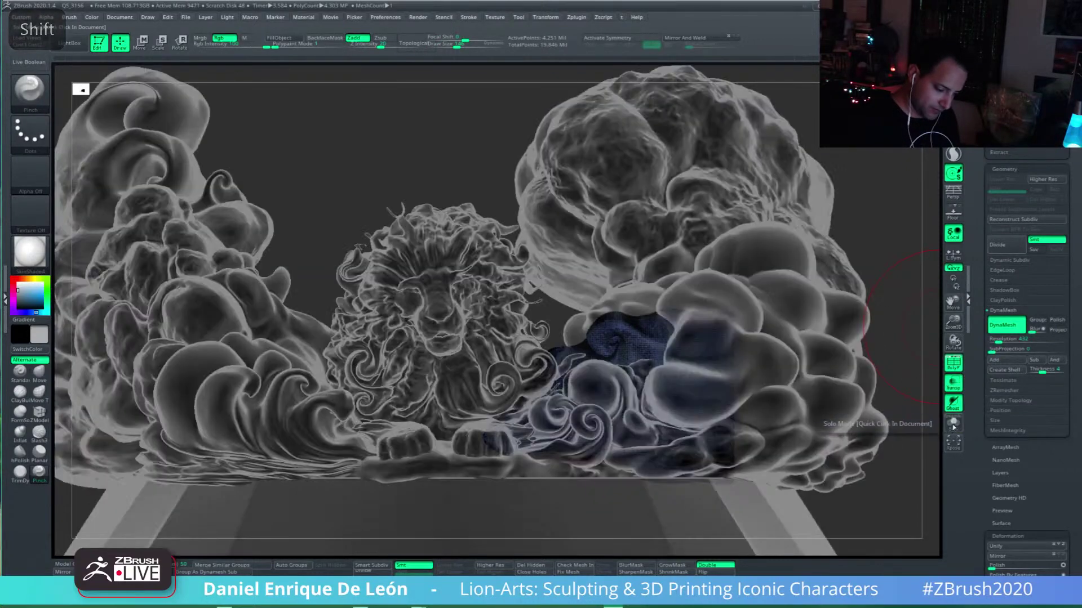
left_click(953, 366)
left_click(954, 367)
Step: Clip off the pointed inner tip of Mid_right_Clouds with a vertical ClipCurve cut and its underside with a horizontal one
left_click_drag(517, 494, 517, 365, "ctrl+shift")
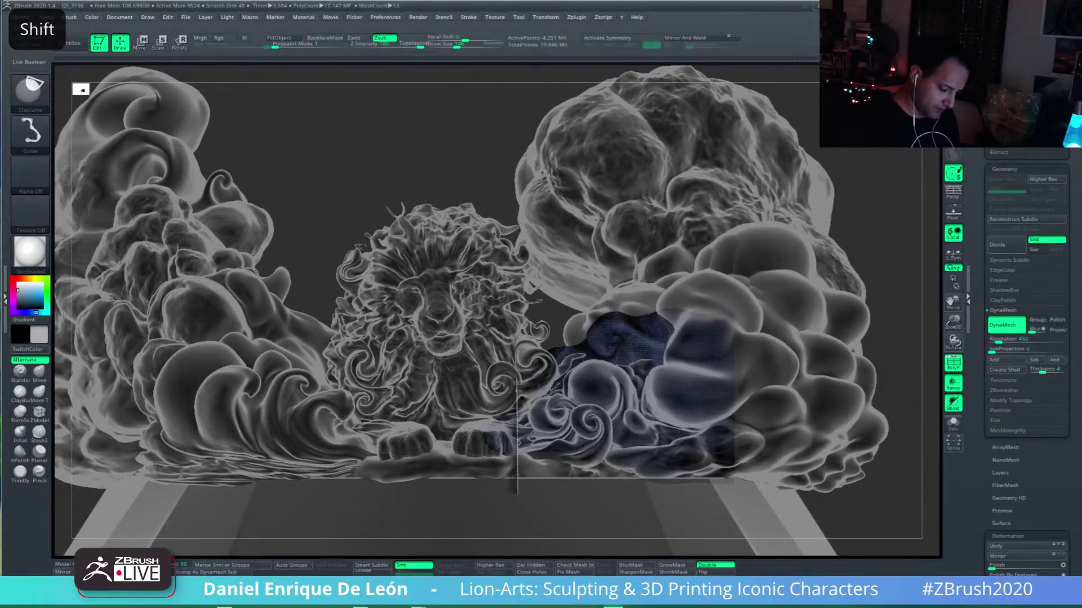
left_click_drag(519, 302, 531, 308, "ctrl+shift")
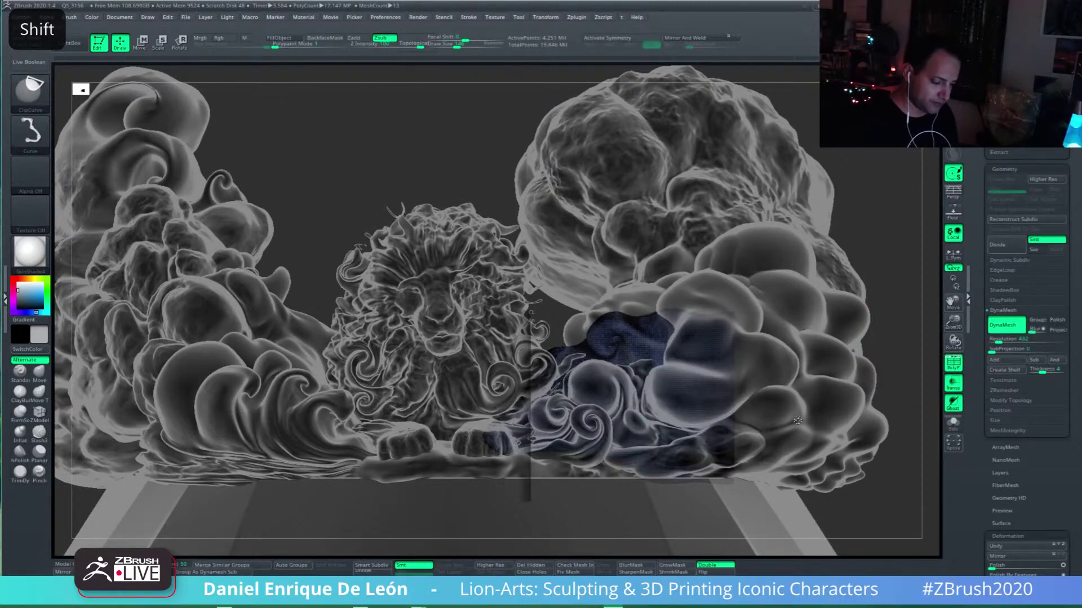
mouse_move(792, 474)
left_mouse_down()
mouse_move(758, 451)
mouse_move(751, 406)
mouse_move(769, 346)
left_mouse_up()
key("space")
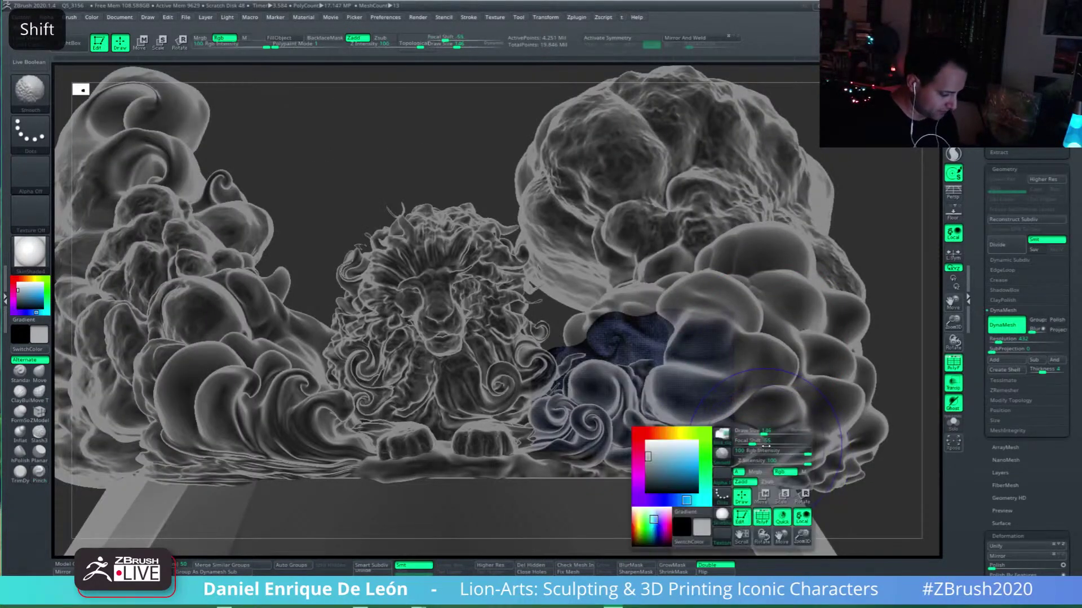
mouse_move(794, 417)
left_mouse_down("ctrl+shift")
mouse_move(490, 431)
mouse_move(471, 419)
mouse_move(442, 446)
left_mouse_up("ctrl+shift")
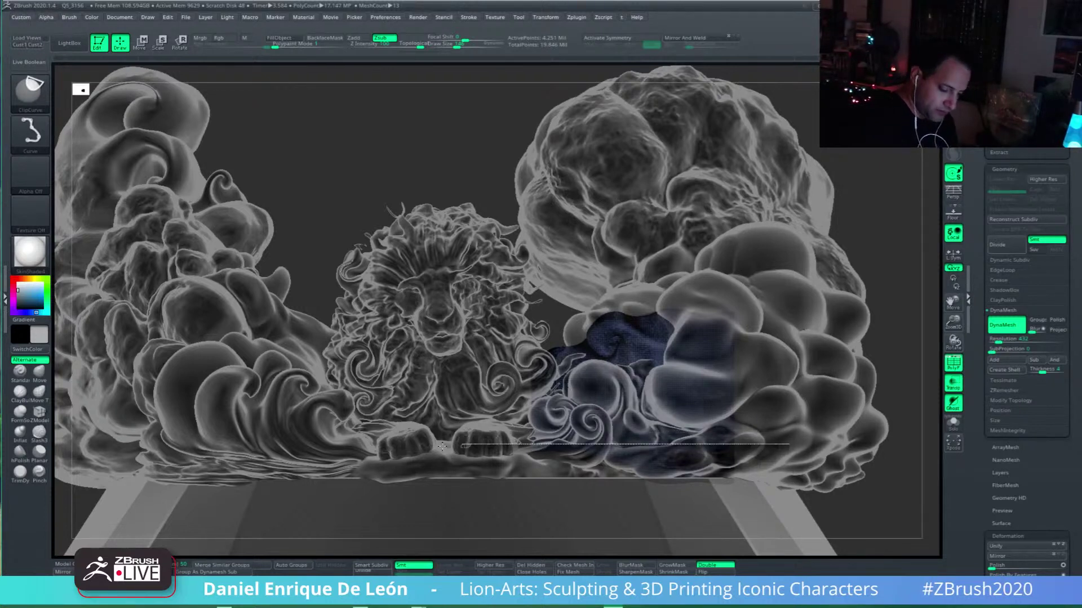
left_click_drag(748, 420, 748, 418, "ctrl+shift")
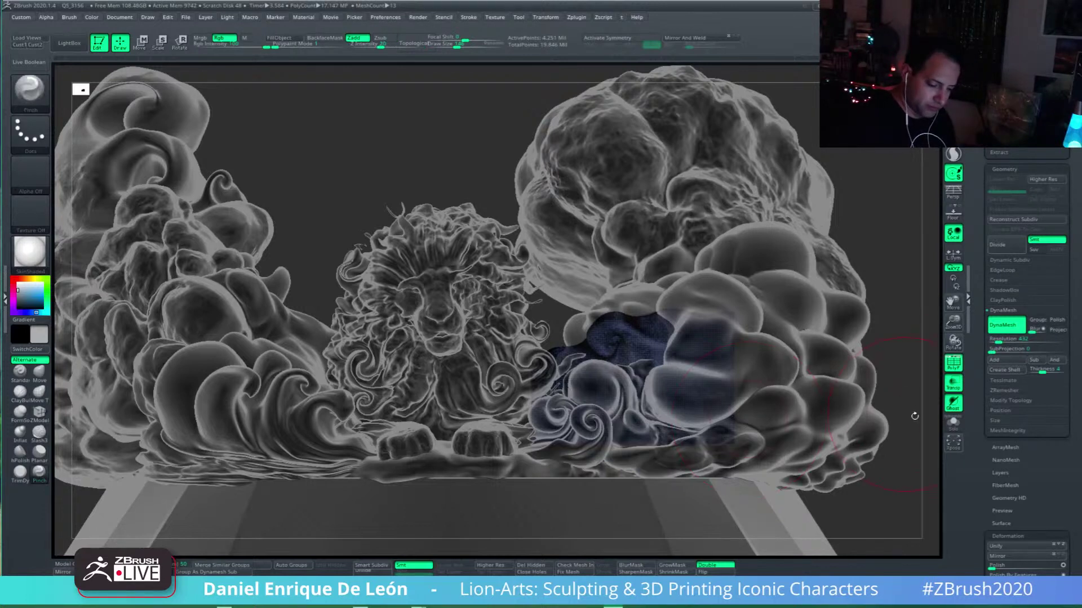
Step: Isolate the clipped cloud, lower its DynaMesh resolution to 160, and remesh it
left_click(951, 422)
mouse_move(879, 405)
left_mouse_down()
mouse_move(817, 394)
mouse_move(770, 323)
mouse_move(744, 451)
mouse_move(709, 406)
mouse_move(755, 372)
left_mouse_up()
key("ctrl")
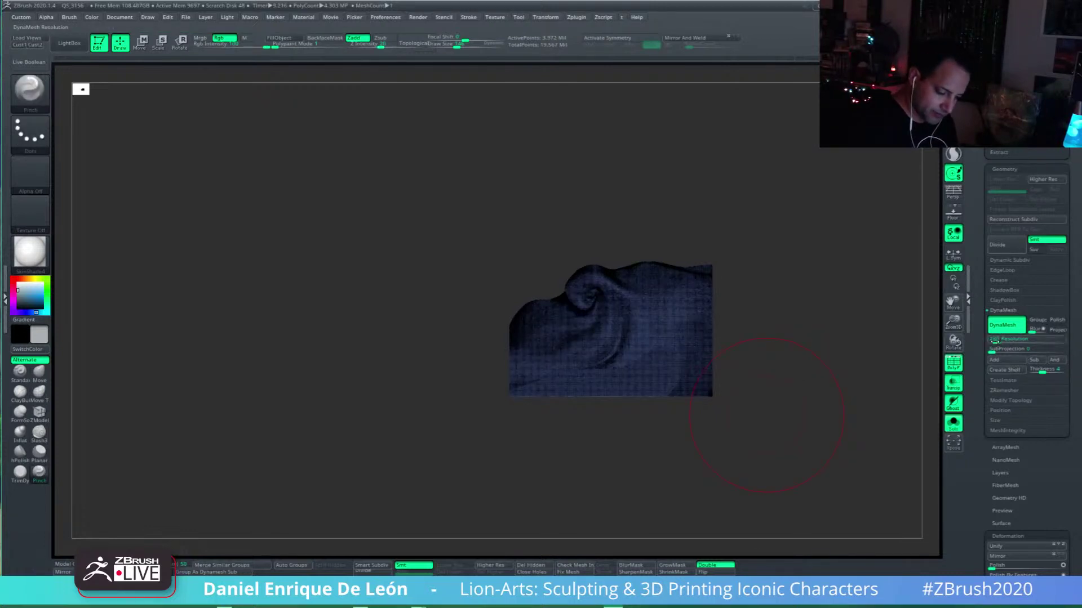
mouse_move(701, 388)
left_mouse_down()
mouse_move(681, 395)
mouse_move(714, 402)
mouse_move(733, 371)
mouse_move(587, 403)
left_mouse_up()
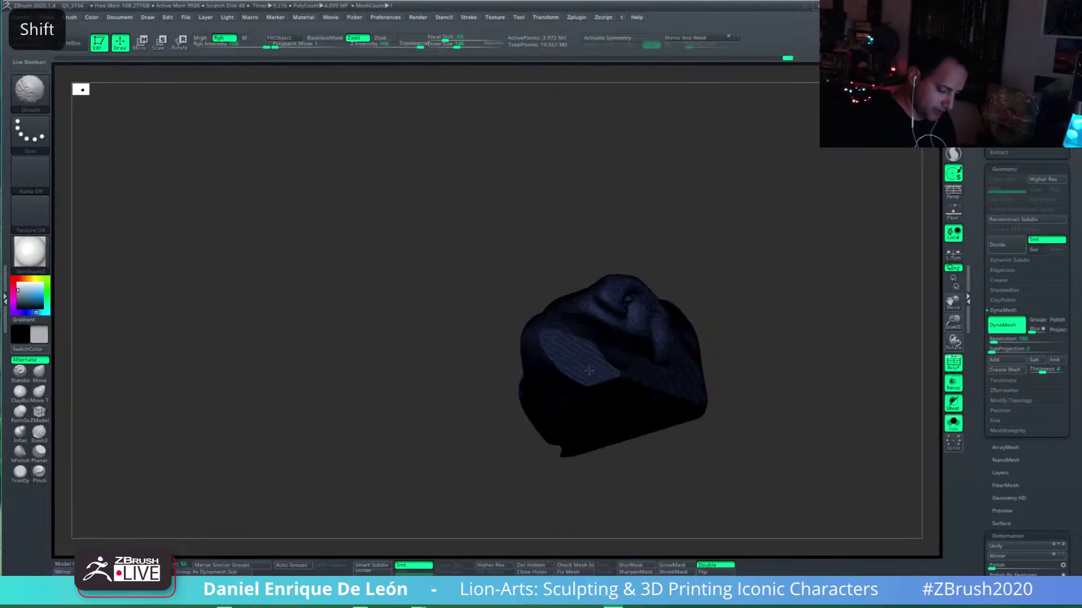
left_click_drag(602, 366, 555, 356)
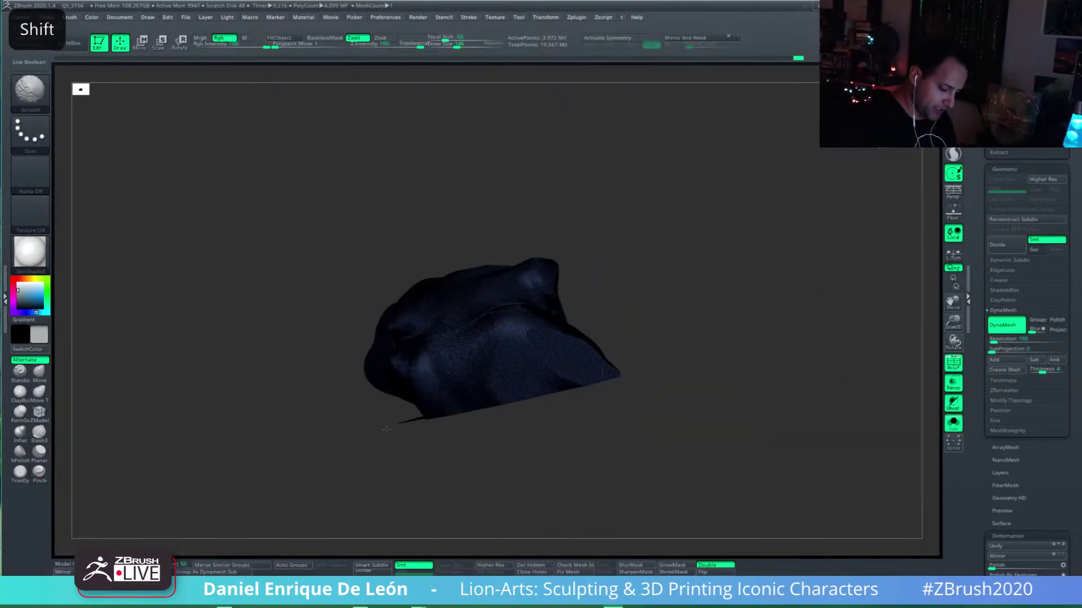
mouse_move(437, 415)
left_mouse_down("alt")
mouse_move(637, 386)
mouse_move(557, 401)
mouse_move(493, 367)
mouse_move(569, 379)
left_mouse_up("alt")
mouse_move(568, 380)
right_mouse_down("alt")
mouse_move(582, 343)
mouse_move(471, 374)
right_mouse_up("alt")
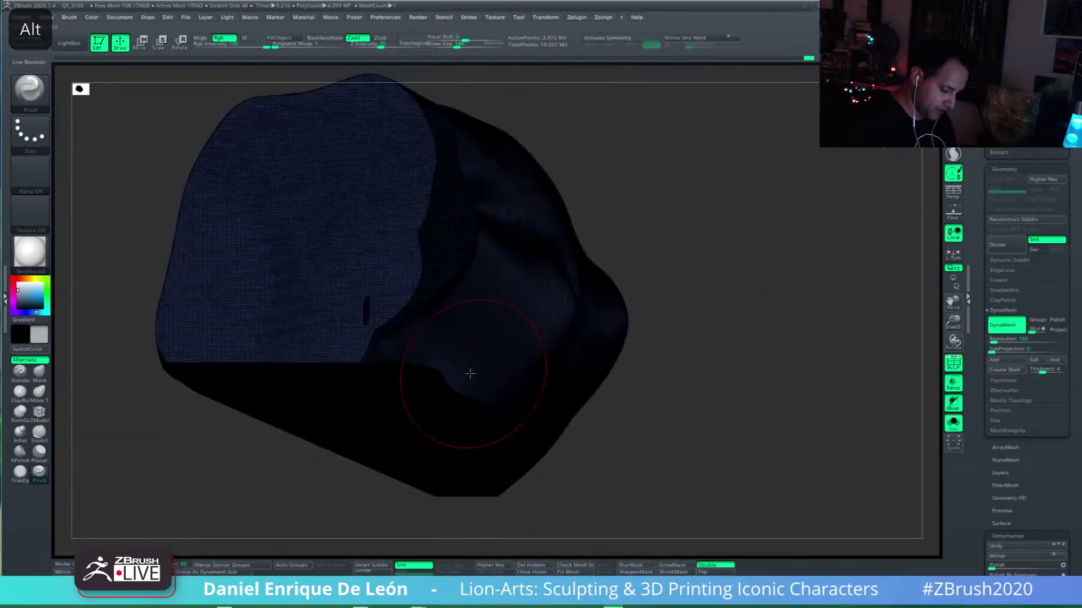
right_click_drag(401, 391, 648, 407, "shift")
left_click_drag(739, 336, 685, 405, "ctrl")
left_click(873, 497, "ctrl")
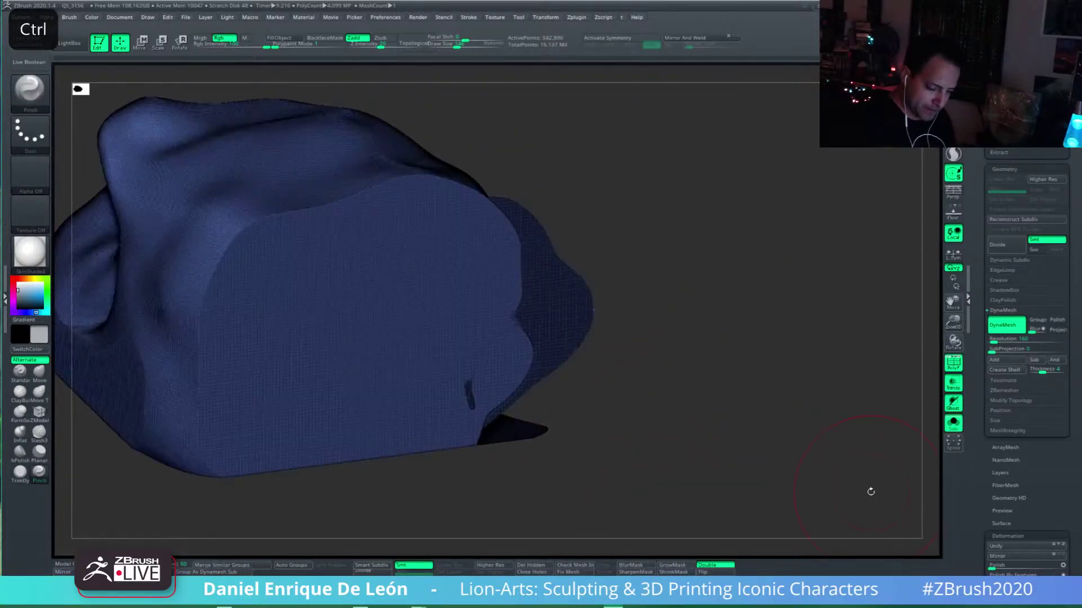
Step: Smooth the flat cut face of the cloud around the narrow slit near its lower corner
right_click_drag(690, 408, 794, 388, "ctrl")
right_click_drag(668, 422, 728, 397, "alt")
mouse_move(729, 396)
left_mouse_down("shift")
mouse_move(574, 423)
mouse_move(450, 394)
mouse_move(442, 360)
left_mouse_up("shift")
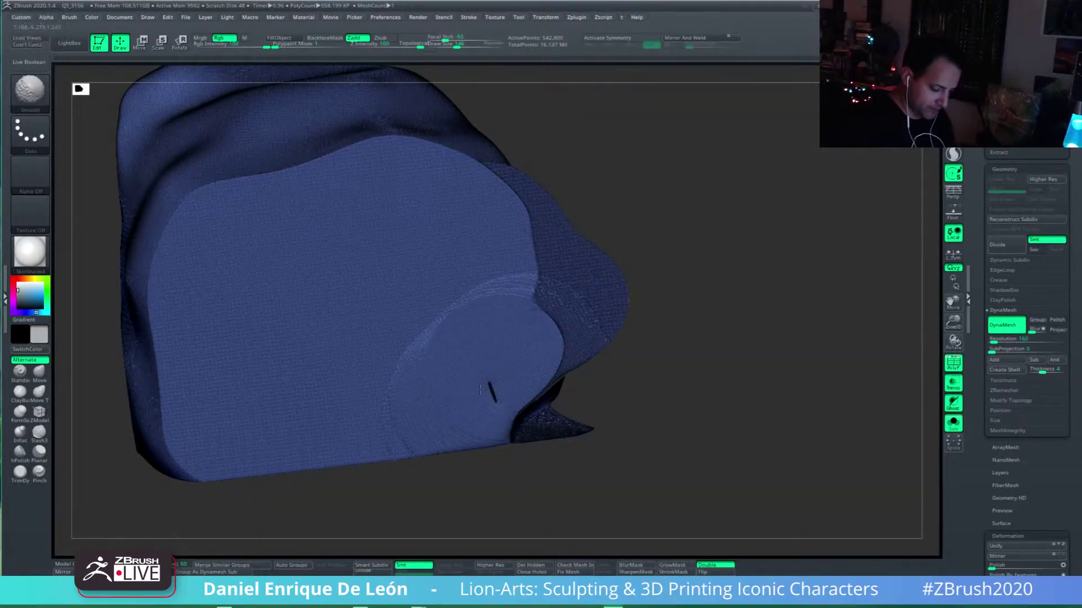
mouse_move(631, 439)
right_mouse_down()
mouse_move(574, 431)
mouse_move(626, 428)
mouse_move(636, 468)
right_mouse_up()
mouse_move(636, 468)
right_mouse_down()
mouse_move(566, 440)
mouse_move(400, 428)
mouse_move(432, 414)
mouse_move(426, 361)
mouse_move(481, 338)
mouse_move(570, 332)
mouse_move(542, 278)
right_mouse_up()
Step: With the Move brush, pull the cloud's surface across the gap at the lower corner of the flat face
left_click(39, 373)
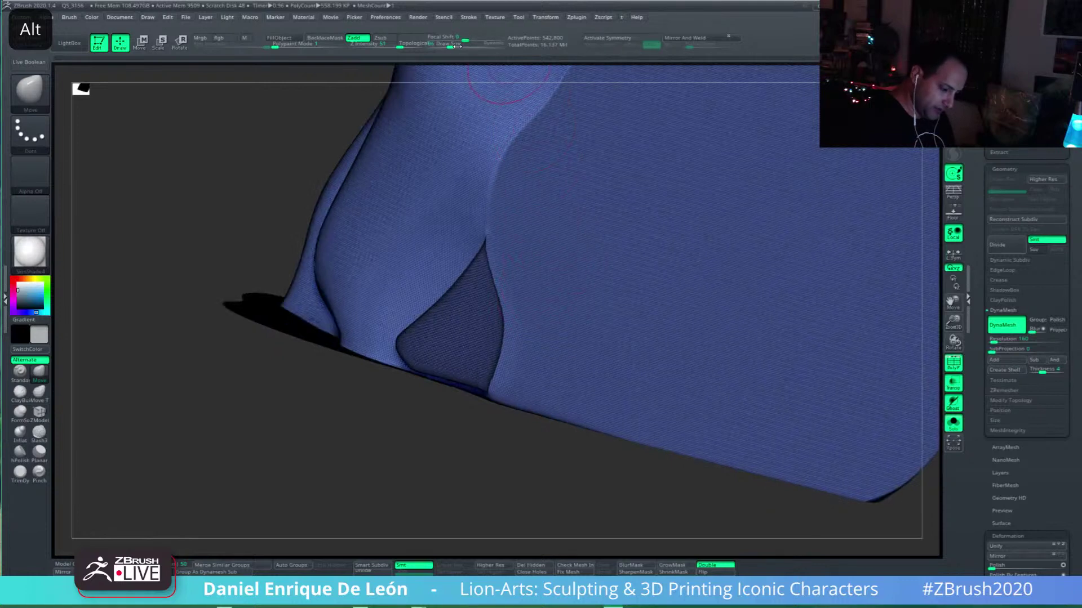
right_click_drag(484, 87, 439, 311, "shift")
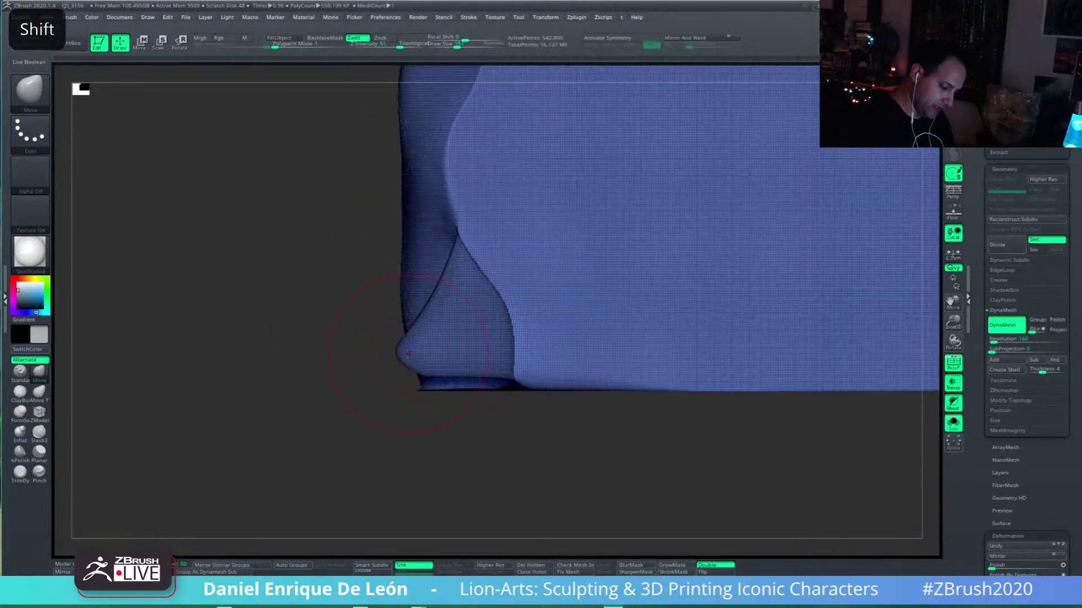
left_click_drag(408, 353, 667, 259)
left_click_drag(462, 307, 510, 276)
mouse_move(496, 338)
left_mouse_down()
mouse_move(525, 331)
mouse_move(525, 315)
mouse_move(566, 280)
left_mouse_up()
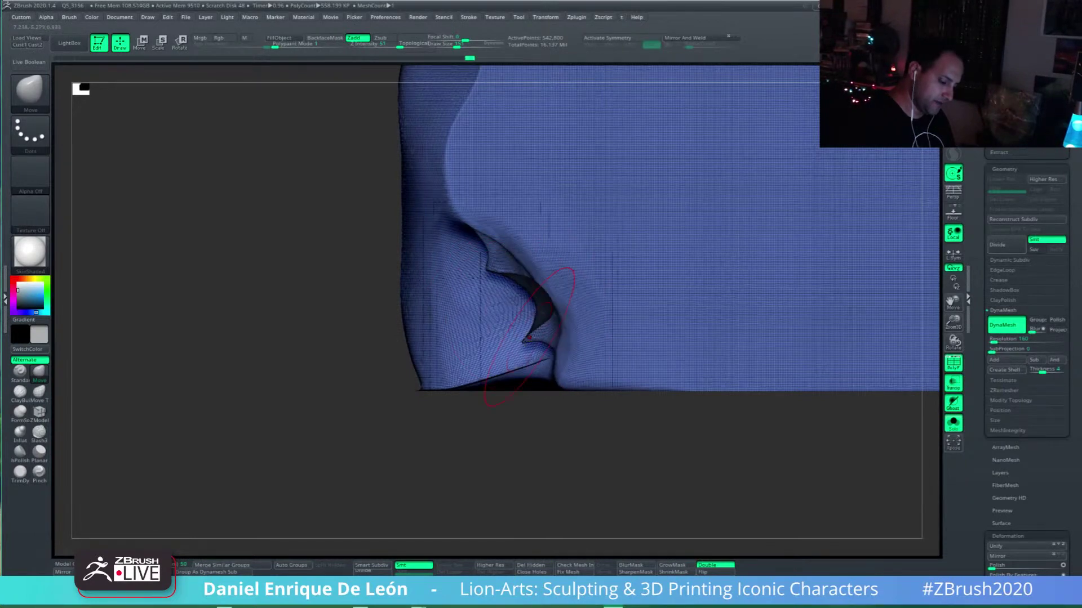
Step: Reshape the cloud's lower edge with the Move brush and pull the thin pointed sliver at the corner inward
mouse_move(566, 280)
right_mouse_down()
mouse_move(490, 184)
mouse_move(451, 315)
mouse_move(451, 369)
right_mouse_up()
mouse_move(338, 360)
left_mouse_down()
mouse_move(403, 349)
mouse_move(422, 369)
left_mouse_up()
right_click_drag(400, 375, 455, 365)
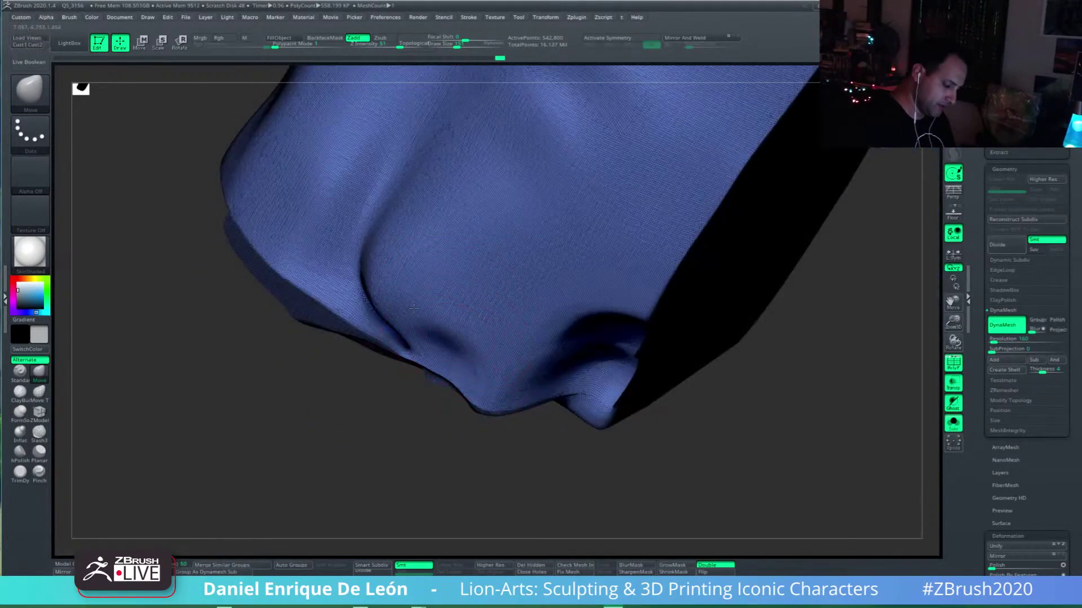
right_click_drag(413, 309, 371, 163)
key("b")
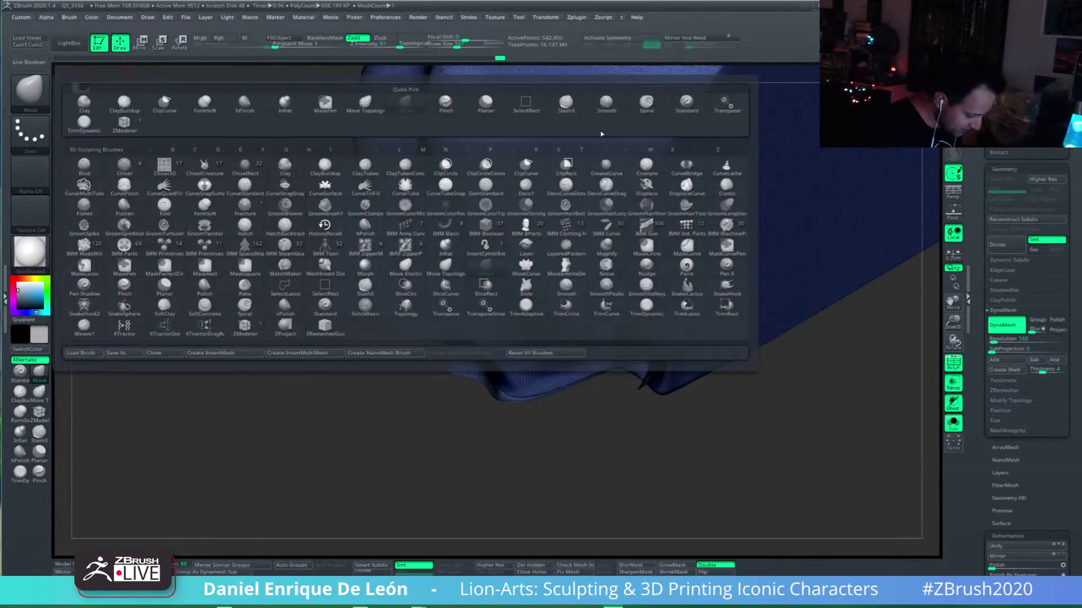
mouse_move(510, 369)
right_mouse_down()
mouse_move(536, 341)
mouse_move(495, 327)
right_mouse_up()
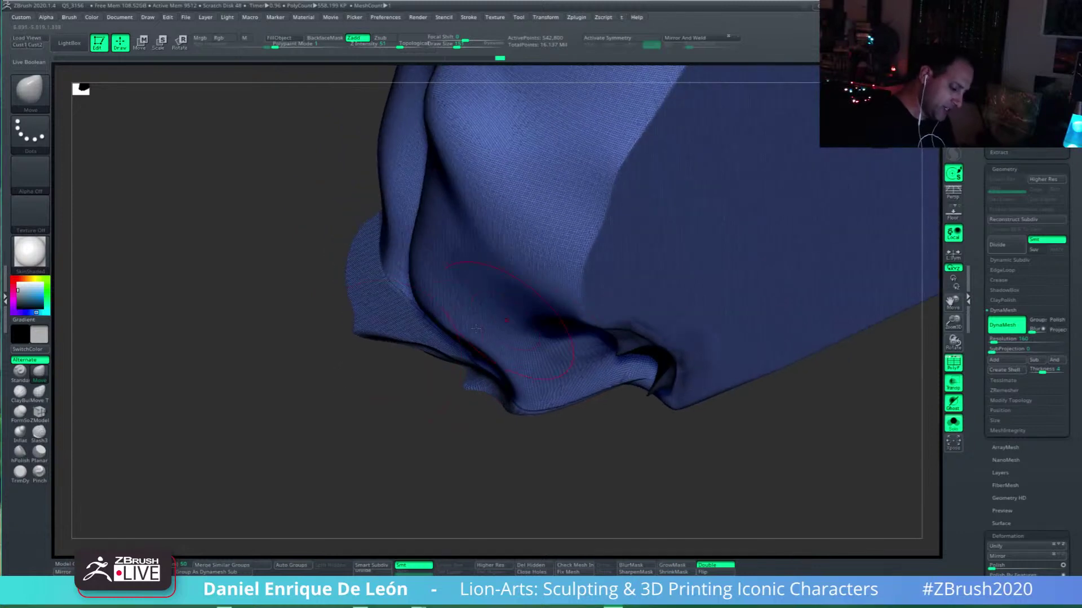
mouse_move(391, 314)
right_mouse_down()
mouse_move(418, 339)
mouse_move(399, 284)
mouse_move(479, 318)
mouse_move(530, 320)
mouse_move(520, 338)
mouse_move(550, 345)
mouse_move(569, 280)
mouse_move(596, 338)
mouse_move(353, 412)
right_mouse_up()
left_click_drag(354, 441, 385, 419)
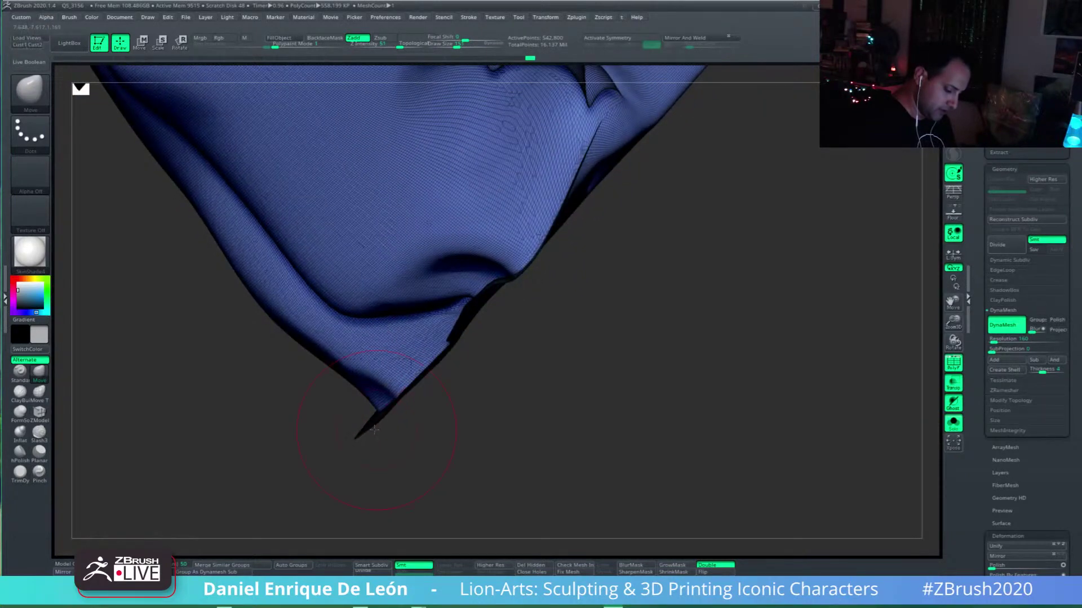
Step: Try to slice off the cloud's uneven end with a near-vertical SliceCurve cut, and undo the slice
mouse_move(387, 411)
right_mouse_down("alt")
mouse_move(478, 383)
mouse_move(525, 403)
mouse_move(596, 338)
mouse_move(620, 336)
mouse_move(655, 306)
right_mouse_up("alt")
left_click(30, 89, "ctrl+shift")
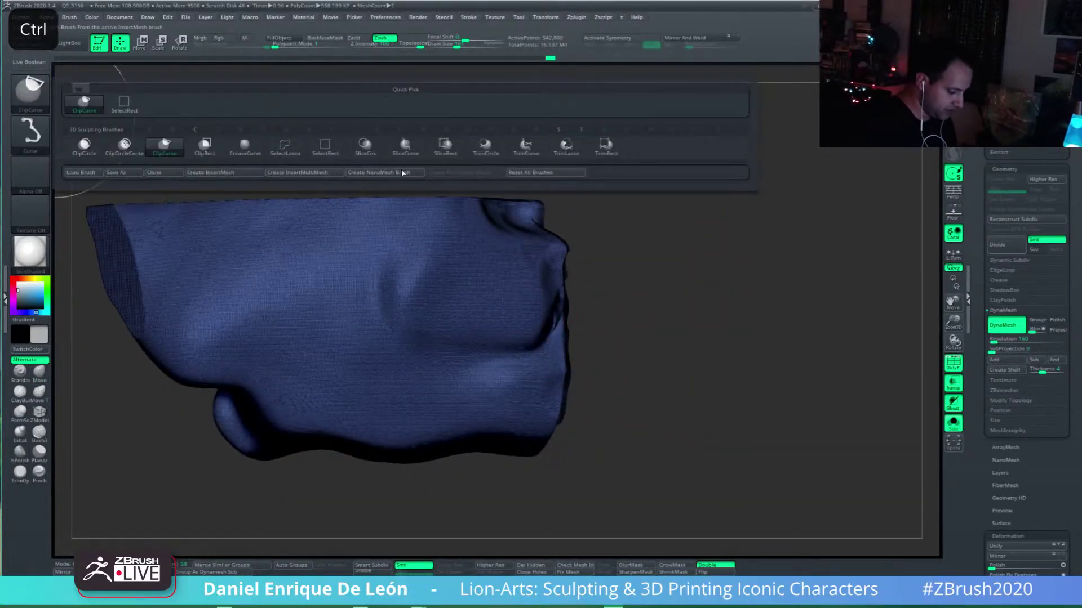
left_click(405, 145)
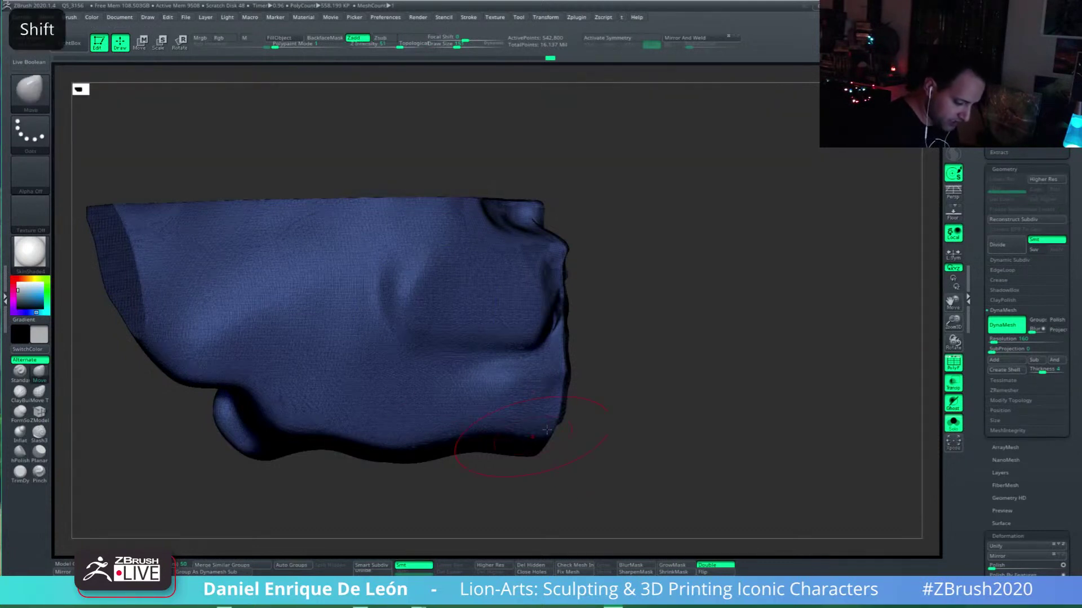
mouse_move(565, 188)
left_mouse_down("ctrl+shift")
mouse_move(563, 416)
mouse_move(565, 379)
left_mouse_up("ctrl+shift")
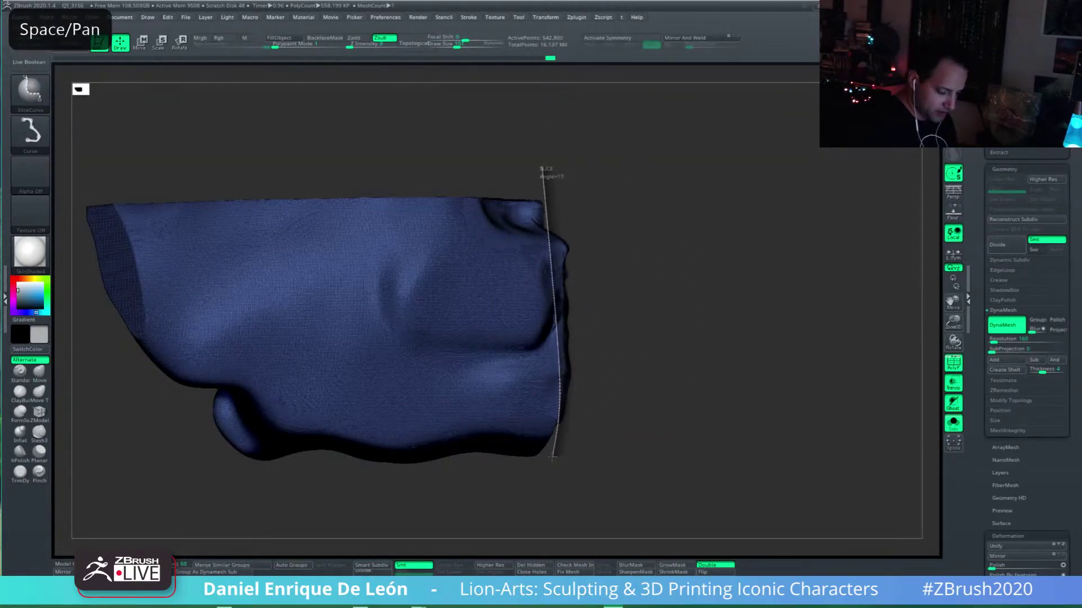
left_click_drag(591, 513, 598, 522, "ctrl+shift")
left_click_drag(575, 320, 625, 340)
key("ctrl+z")
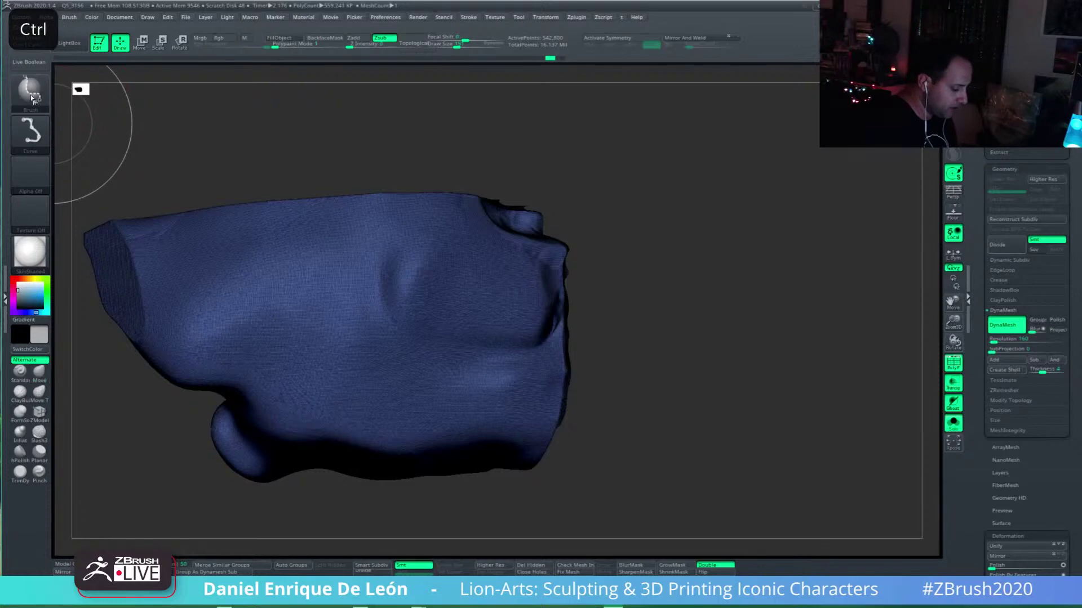
Step: Trim off the cloud's uneven end with a near-vertical TrimCurve cut, comparing the result through undo and redo
left_click(30, 94, "ctrl+shift")
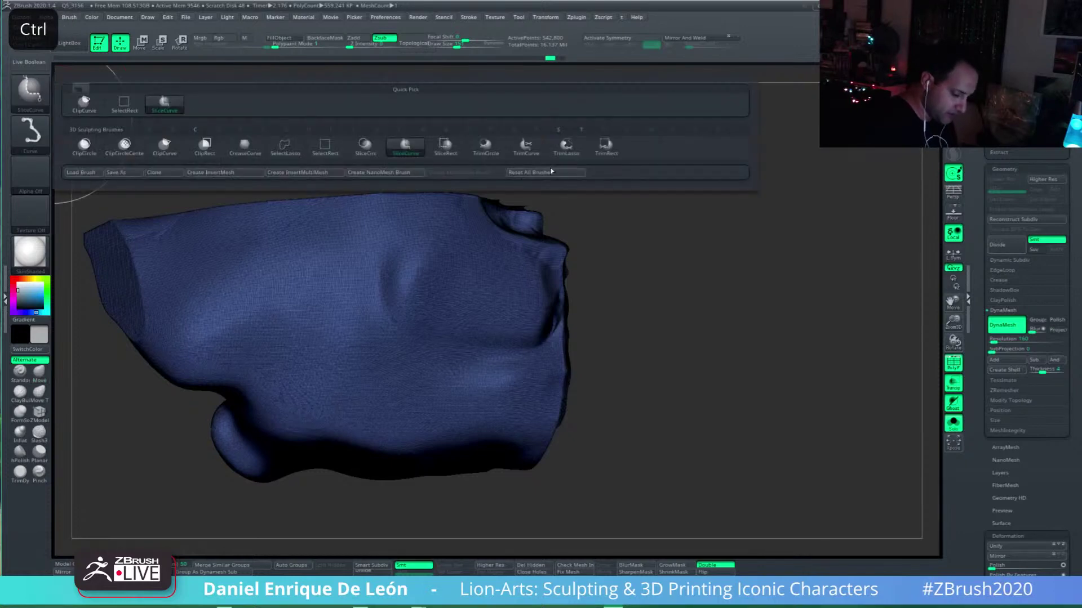
left_click(529, 148)
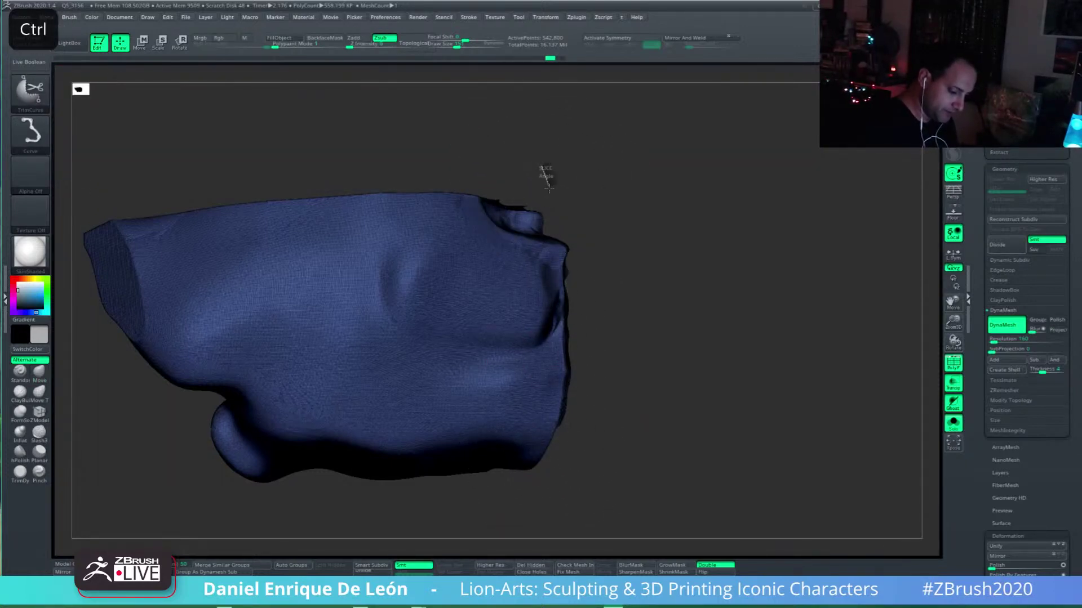
mouse_move(533, 165)
left_mouse_down("ctrl+shift")
mouse_move(549, 206)
mouse_move(560, 486)
left_mouse_up("ctrl+shift")
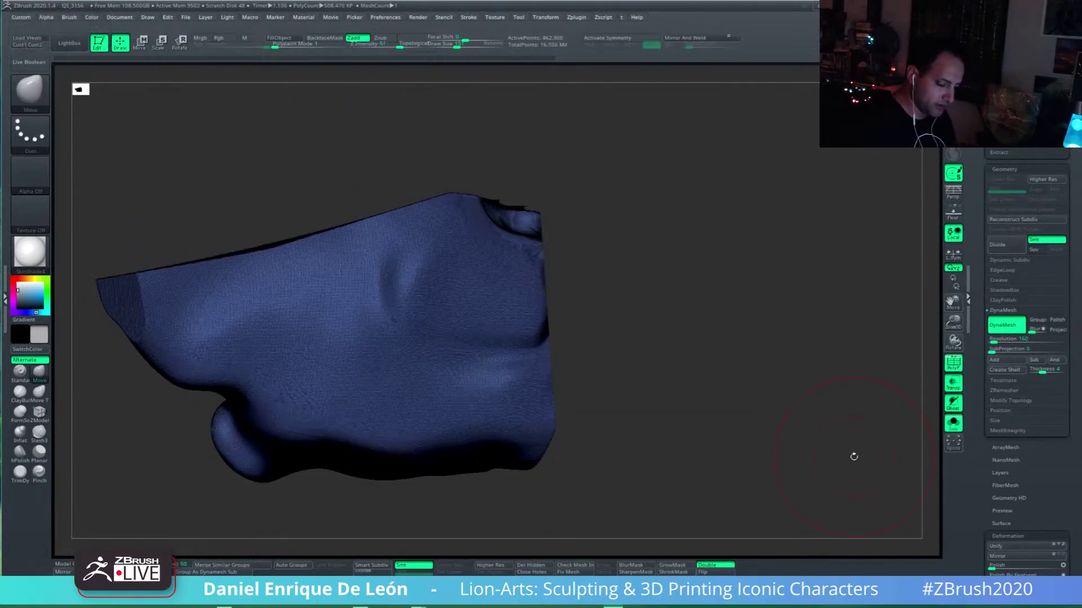
left_click_drag(568, 284, 604, 296)
key("ctrl+z")
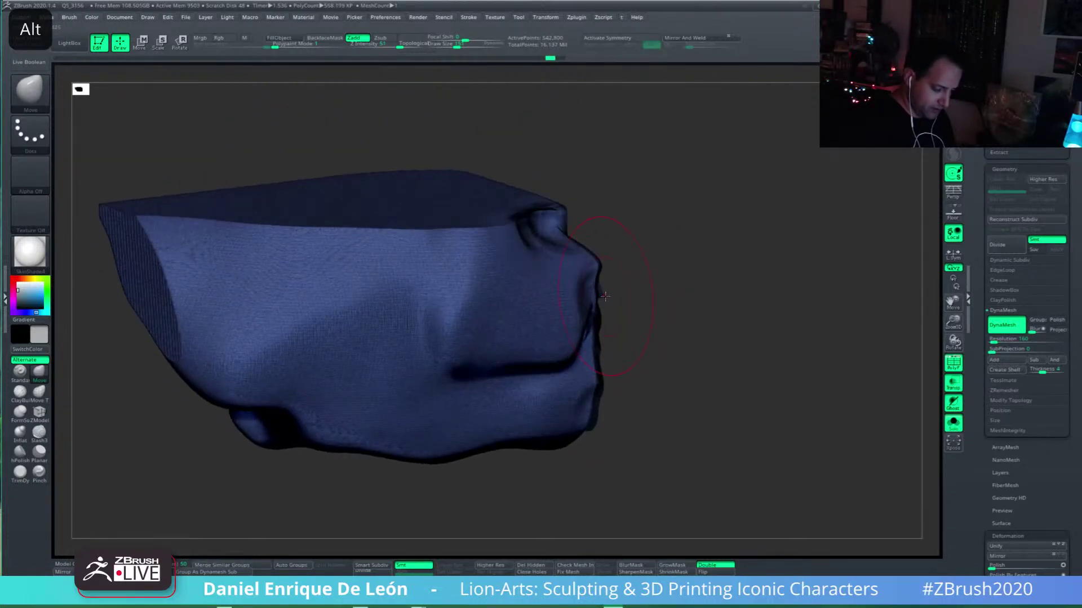
key("ctrl+shift+z")
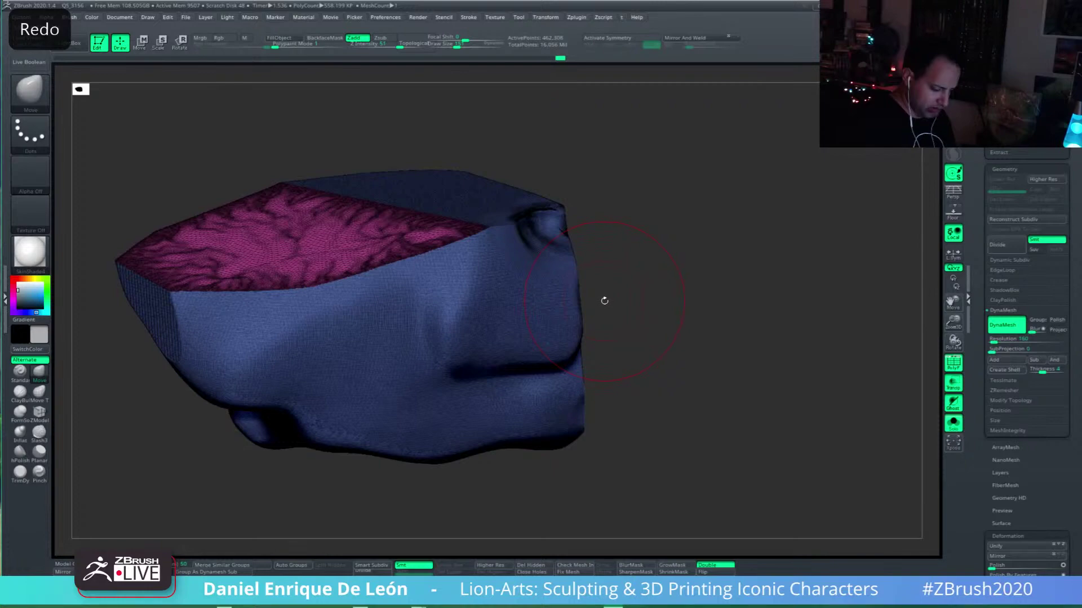
Step: Trim a further thin slice off the cloud's uneven end with a slanted TrimCurve cut
left_click_drag(604, 301, 578, 300)
mouse_move(613, 142)
left_mouse_down("ctrl+shift")
mouse_move(560, 326)
mouse_move(538, 356)
mouse_move(549, 389)
left_mouse_up("ctrl+shift")
mouse_move(648, 465)
left_mouse_down()
mouse_move(695, 371)
mouse_move(614, 353)
left_mouse_up()
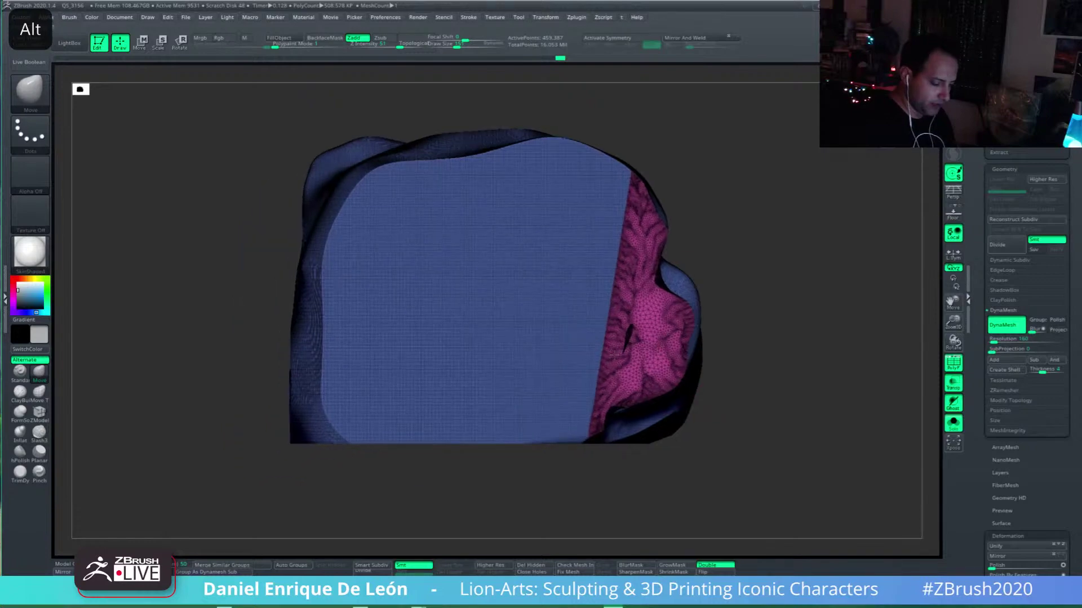
Step: Remesh the trimmed cloud with DynaMesh at resolution 120
mouse_move(614, 354)
right_mouse_down()
mouse_move(640, 365)
mouse_move(608, 361)
mouse_move(669, 292)
mouse_move(766, 392)
mouse_move(684, 386)
mouse_move(758, 375)
mouse_move(723, 388)
right_mouse_up()
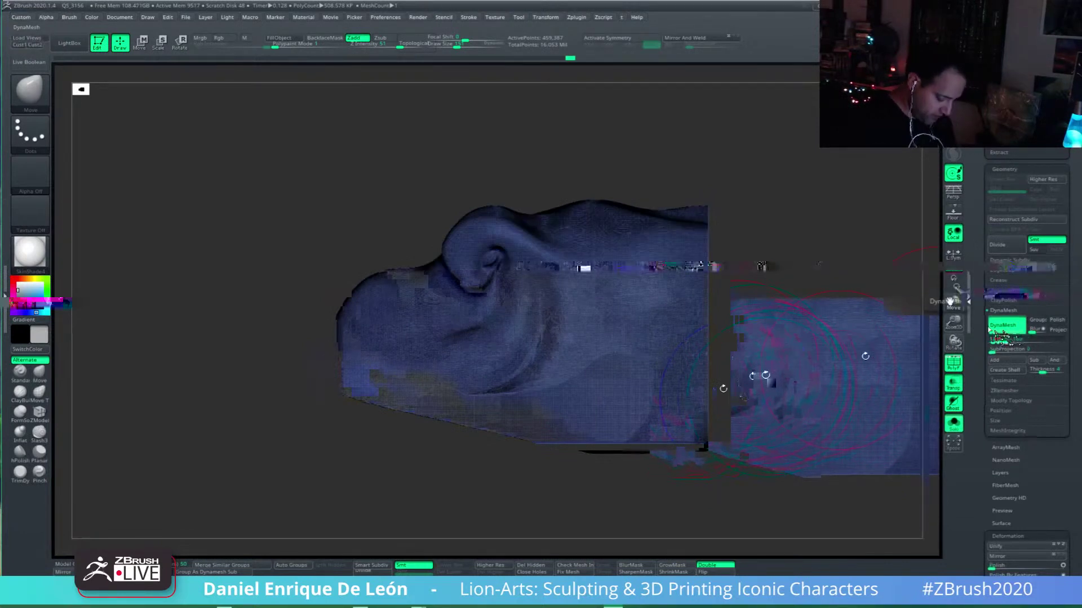
left_click_drag(826, 241, 796, 296, "ctrl")
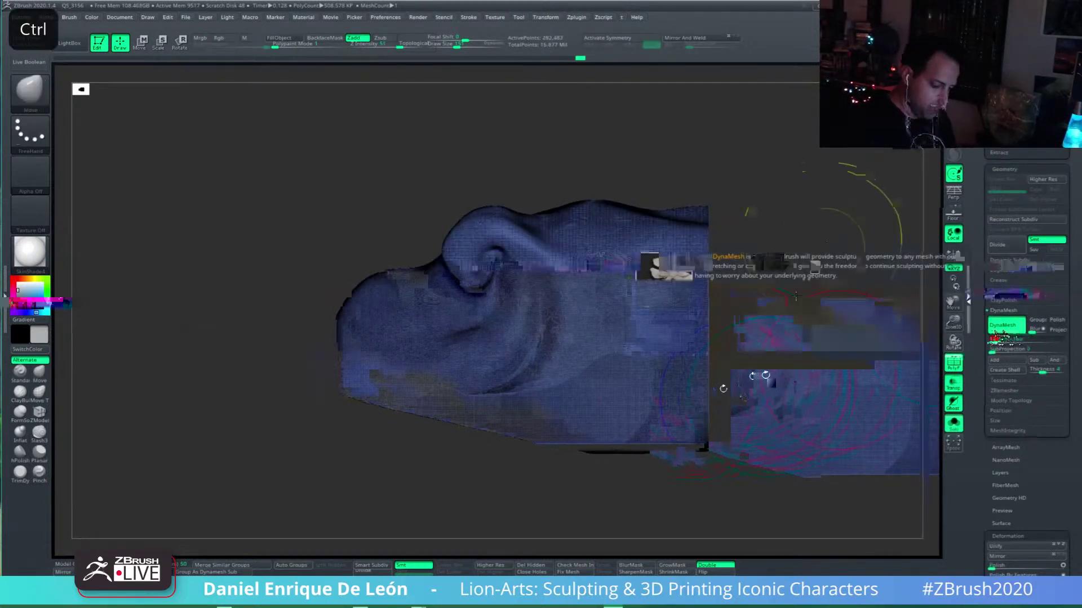
key("alt")
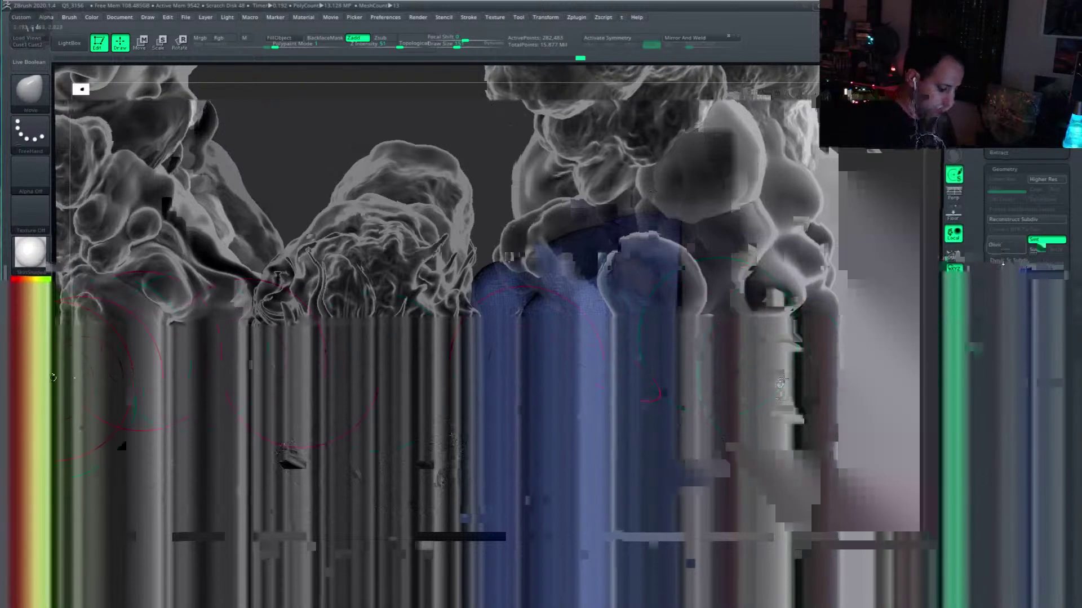
Step: Load the Smooth Stronger brush from LightBox's Smooth brush folder as the active smoothing brush
key("b")
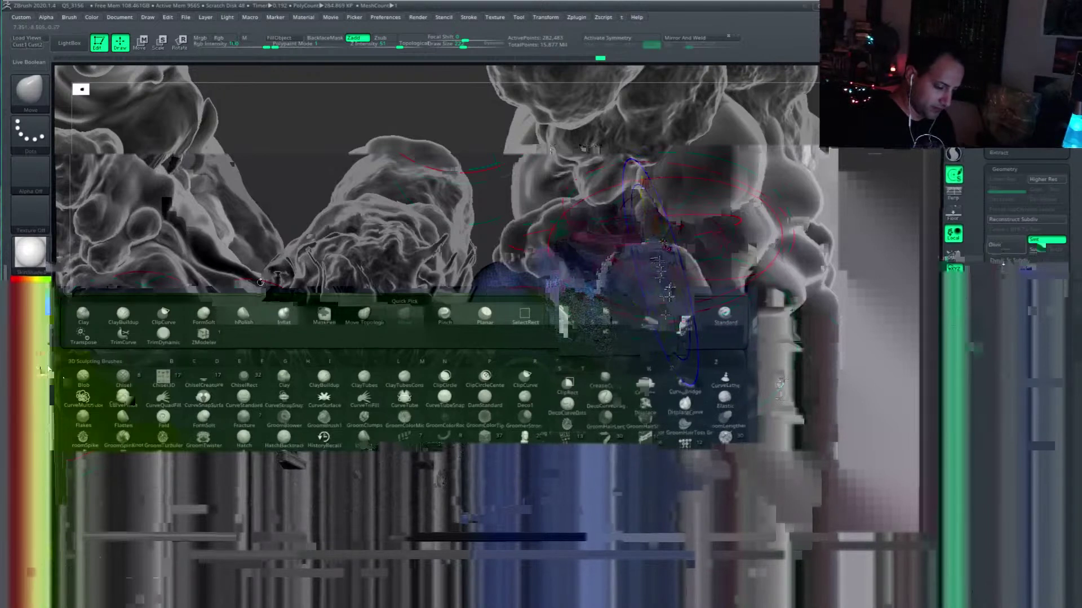
key("shift")
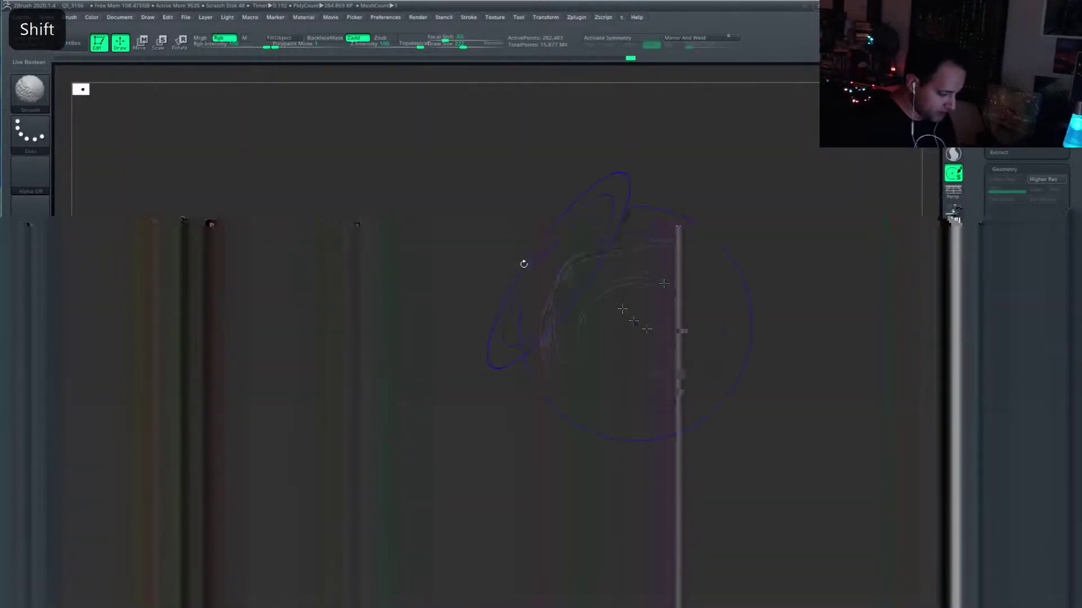
left_click(224, 38, "shift")
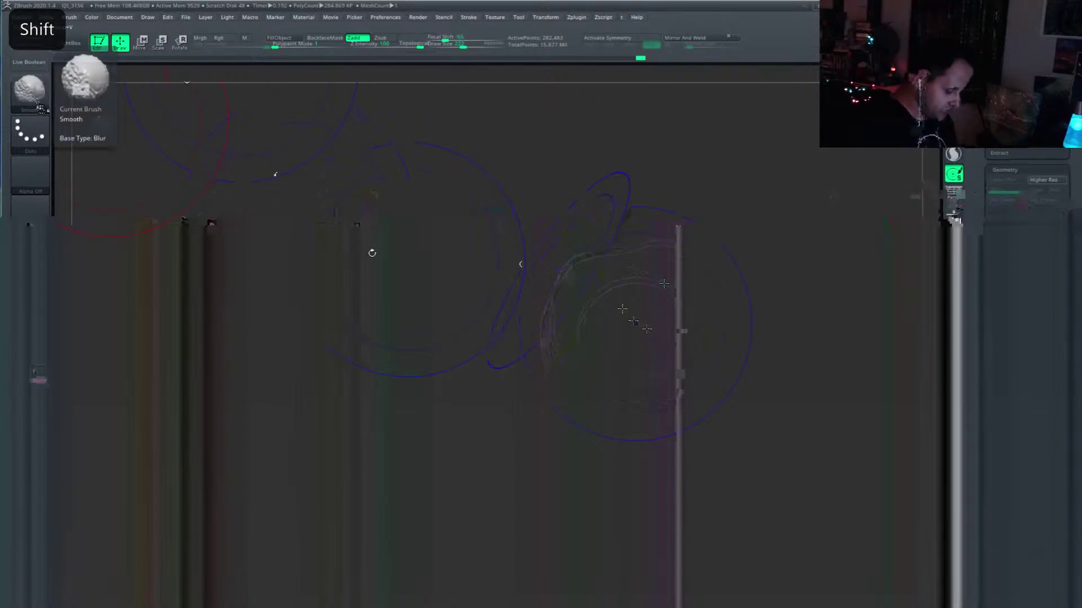
left_click(41, 41)
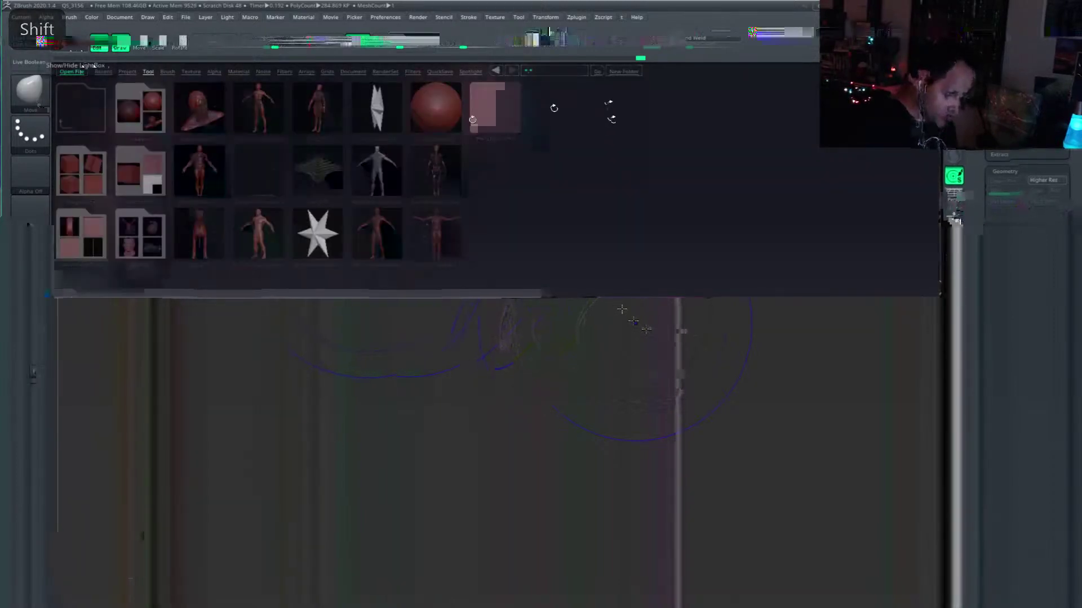
left_click(168, 72)
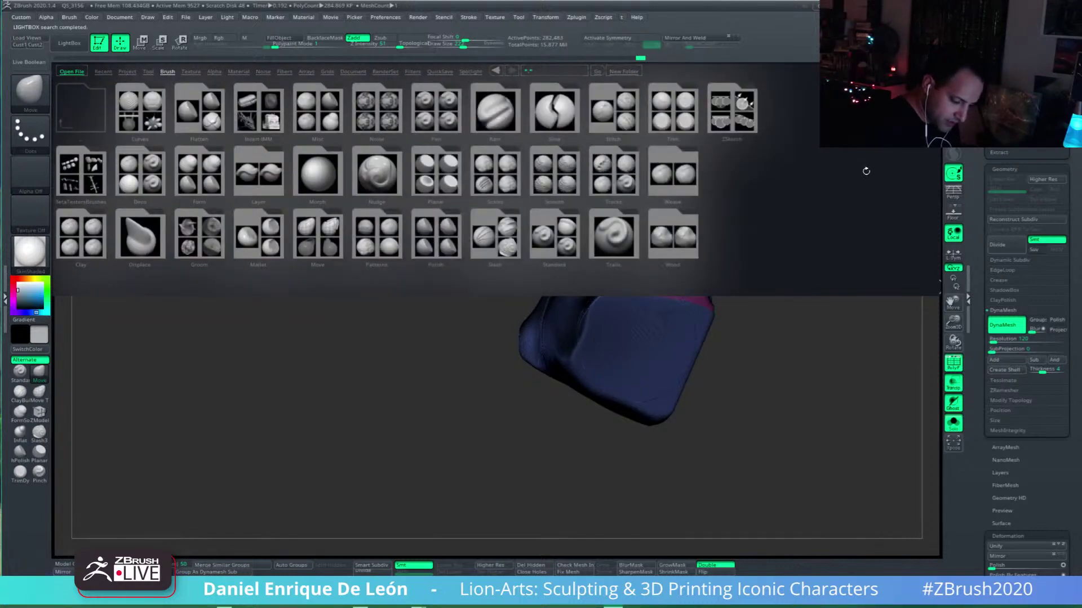
double_click(563, 177)
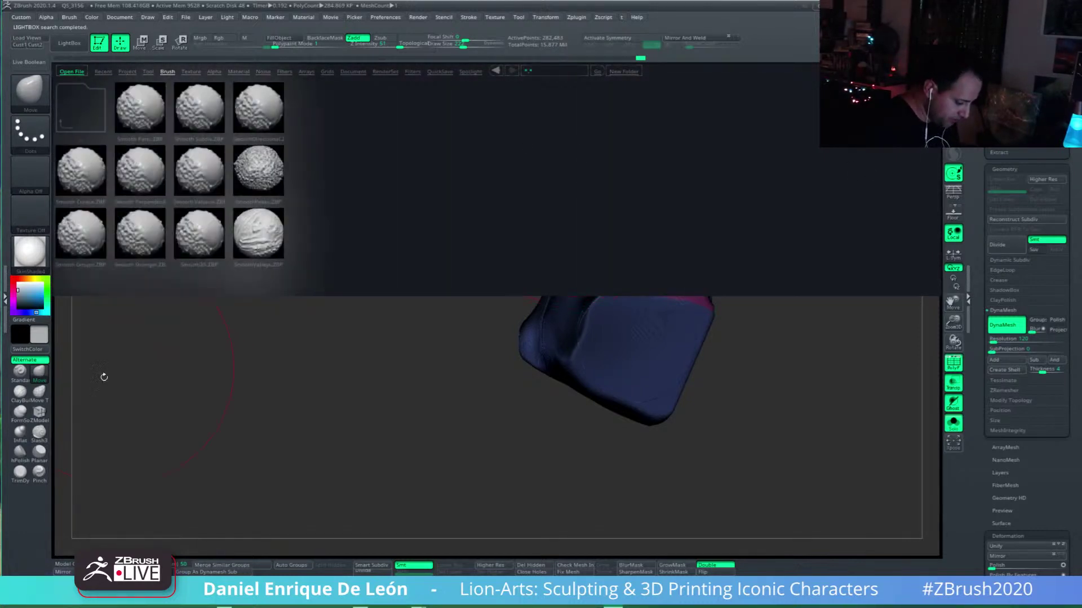
double_click(138, 243, "shift")
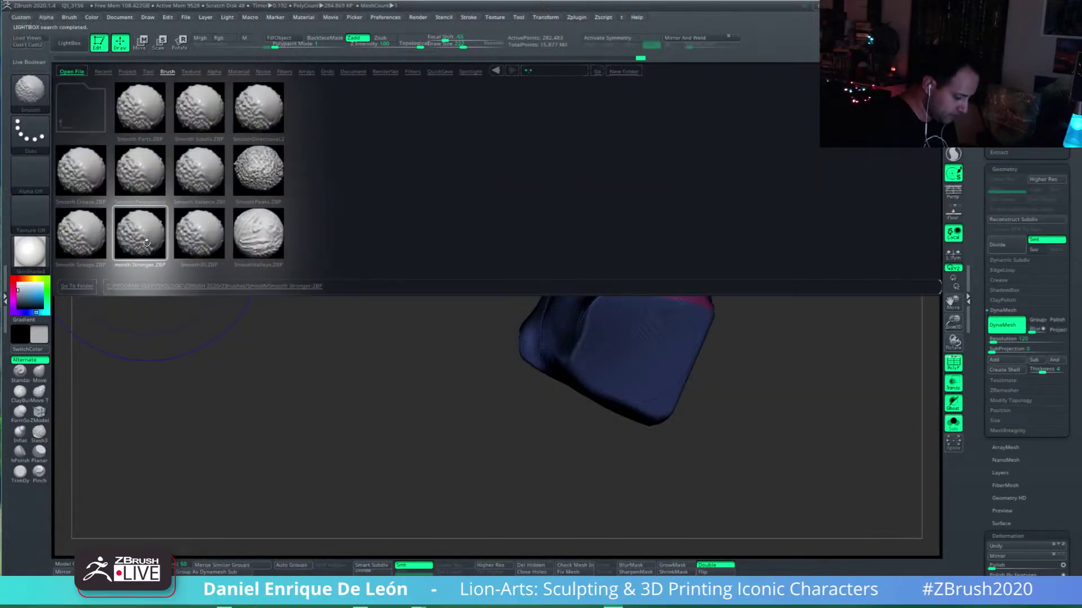
double_click(149, 243, "shift")
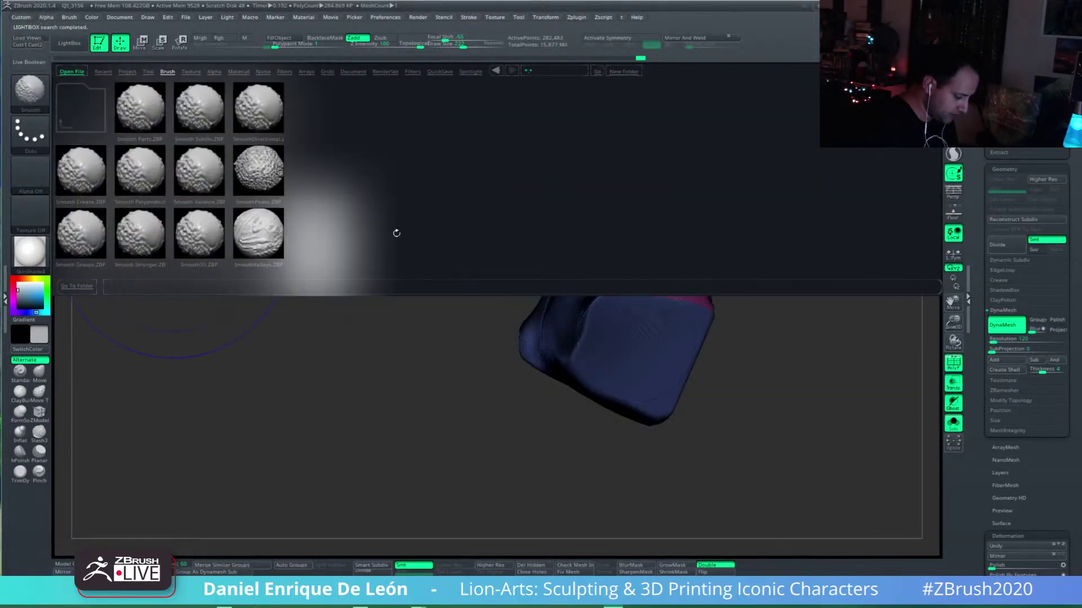
double_click(141, 239, "shift")
Step: Soften the hard edges of the cloud's flat end face and adjoining side with the Smooth Stronger brush
mouse_move(656, 302)
right_mouse_down()
mouse_move(674, 314)
mouse_move(649, 360)
mouse_move(656, 332)
right_mouse_up()
left_click_drag(610, 328, 660, 316, "shift")
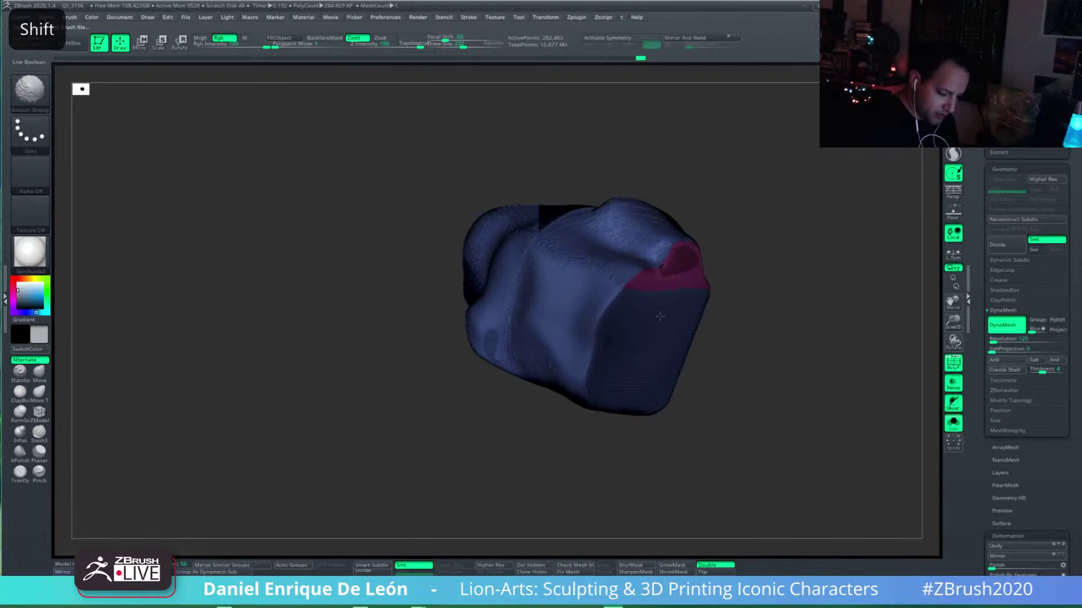
right_click_drag(620, 357, 612, 388)
mouse_move(552, 377)
left_mouse_down("shift")
mouse_move(614, 382)
mouse_move(575, 383)
mouse_move(591, 361)
left_mouse_up("shift")
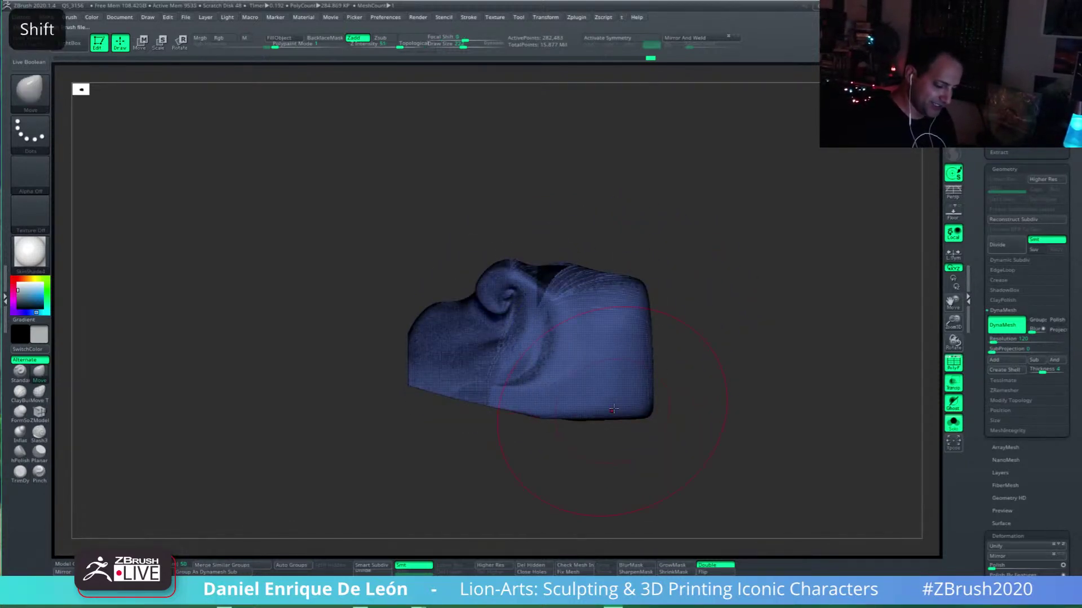
Step: Smooth the pink trimmed face of the cloud and round its surrounding edges with Smooth Stronger
right_click_drag(611, 415, 531, 409)
left_click_drag(531, 409, 436, 424, "shift")
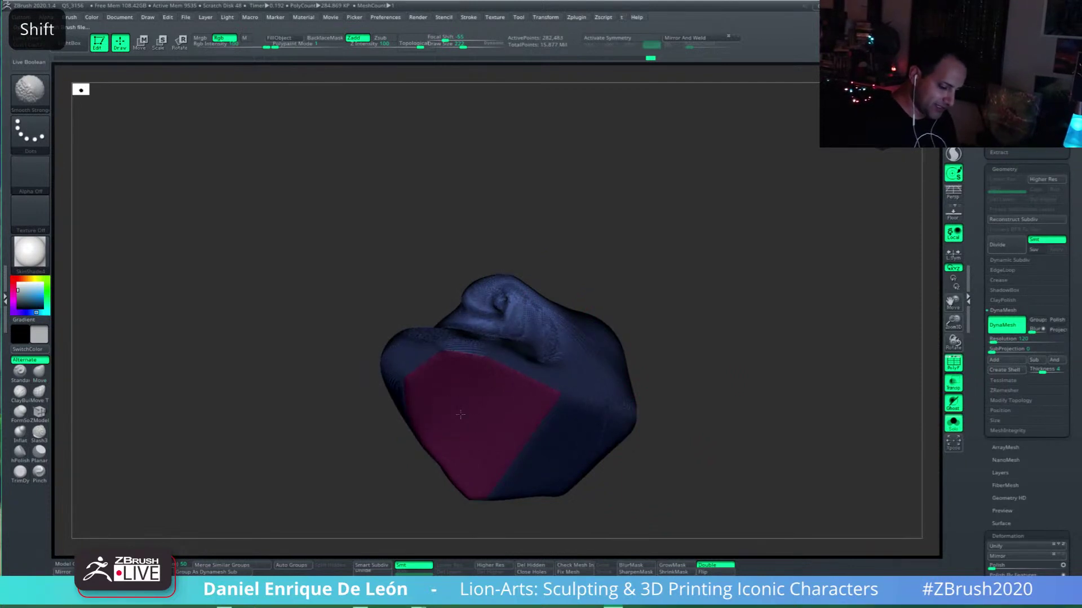
mouse_move(460, 415)
right_mouse_down()
mouse_move(551, 456)
mouse_move(530, 473)
mouse_move(666, 351)
mouse_move(450, 281)
right_mouse_up()
left_click_drag(403, 311, 430, 321, "shift")
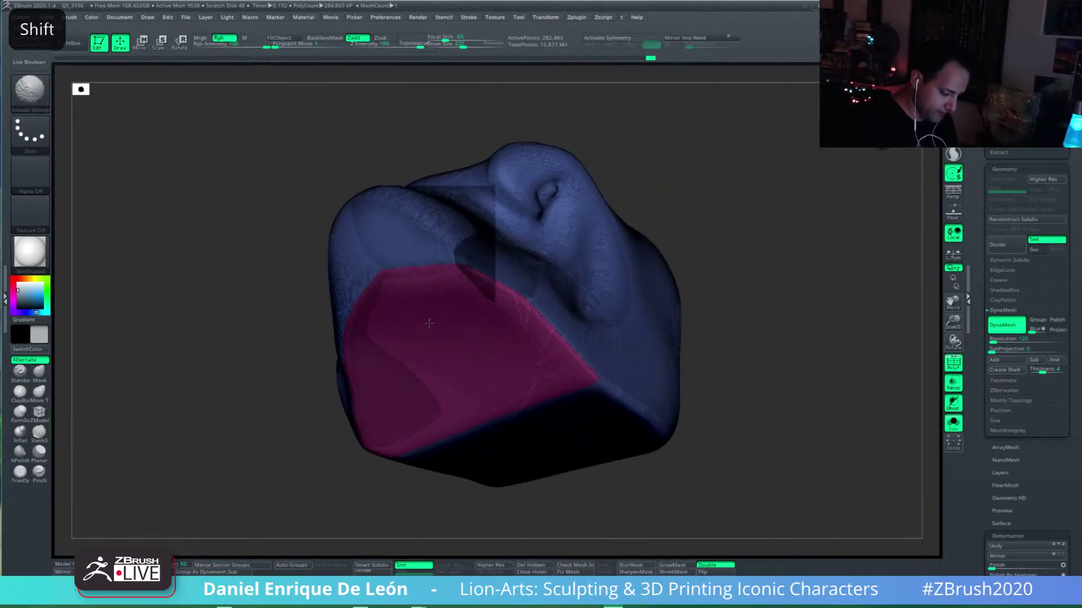
Step: Smooth the rough upper surface of the isolated cloud piece around its curled form
right_click_drag(479, 338, 536, 391)
mouse_move(634, 389)
right_mouse_down("alt")
mouse_move(586, 449)
mouse_move(557, 370)
right_mouse_up("alt")
key("shift")
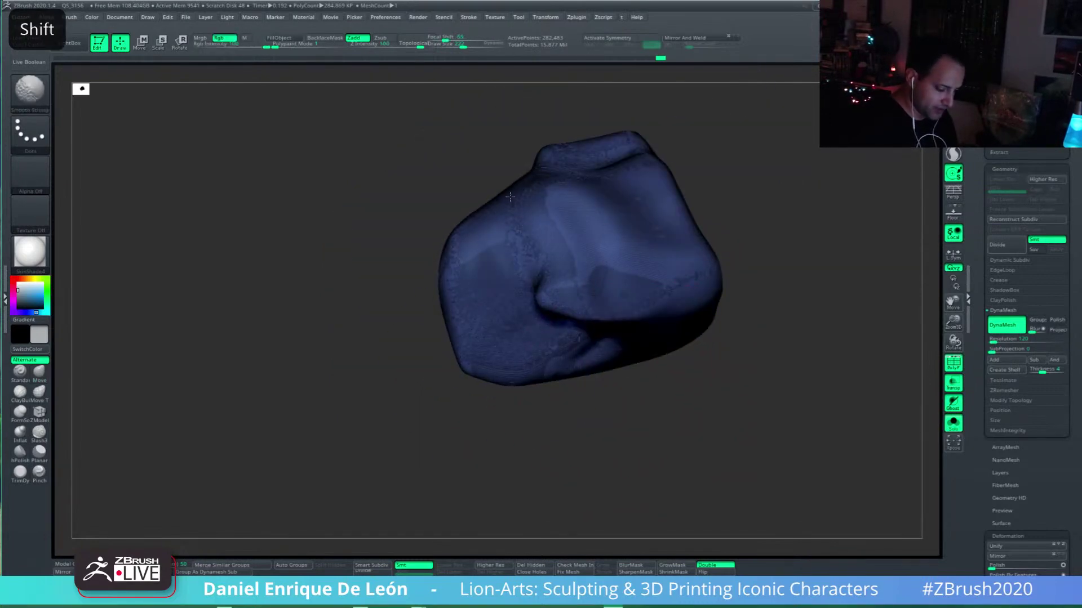
left_click_drag(526, 195, 586, 271, "shift")
mouse_move(734, 256)
right_mouse_down("alt")
mouse_move(674, 316)
mouse_move(749, 388)
right_mouse_up("alt")
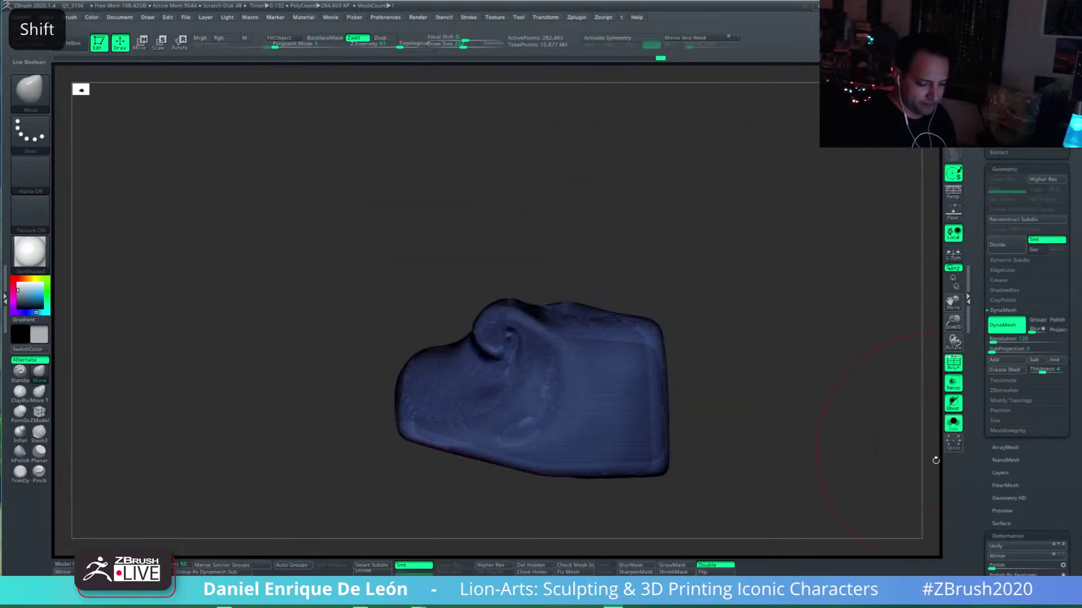
Step: Bring the rest of the sculpture back into view and nudge the cloud piece into place with the Move brush
left_click(952, 423)
mouse_move(819, 431)
right_mouse_down()
mouse_move(617, 377)
mouse_move(648, 355)
right_mouse_up()
left_click_drag(648, 355, 616, 369)
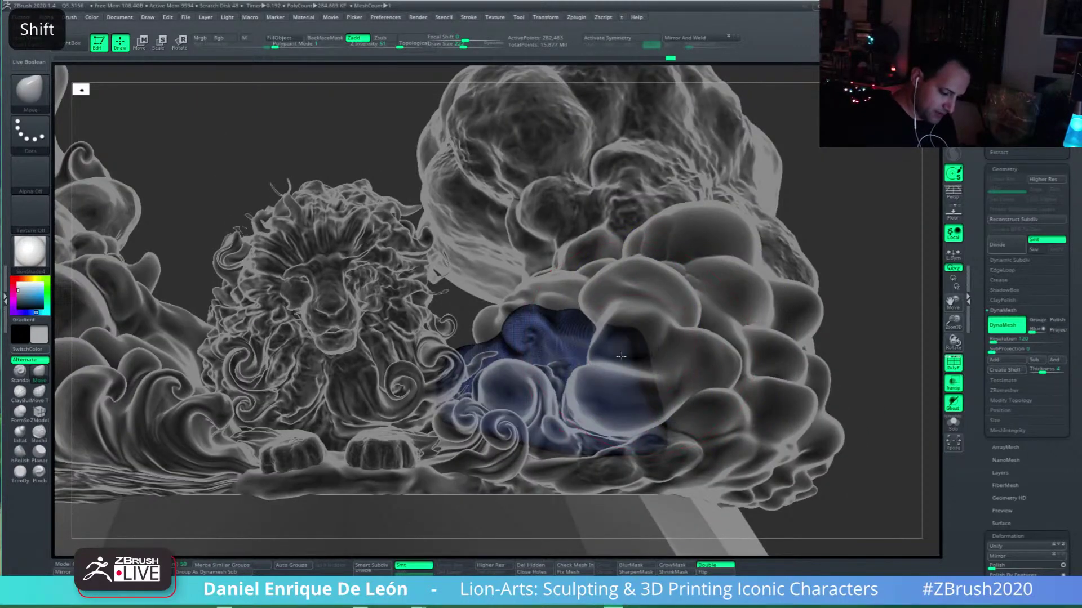
Step: Select the large cloud subtool behind the piece and reshape its upper bulges with the Move brush
right_click_drag(868, 332, 584, 268)
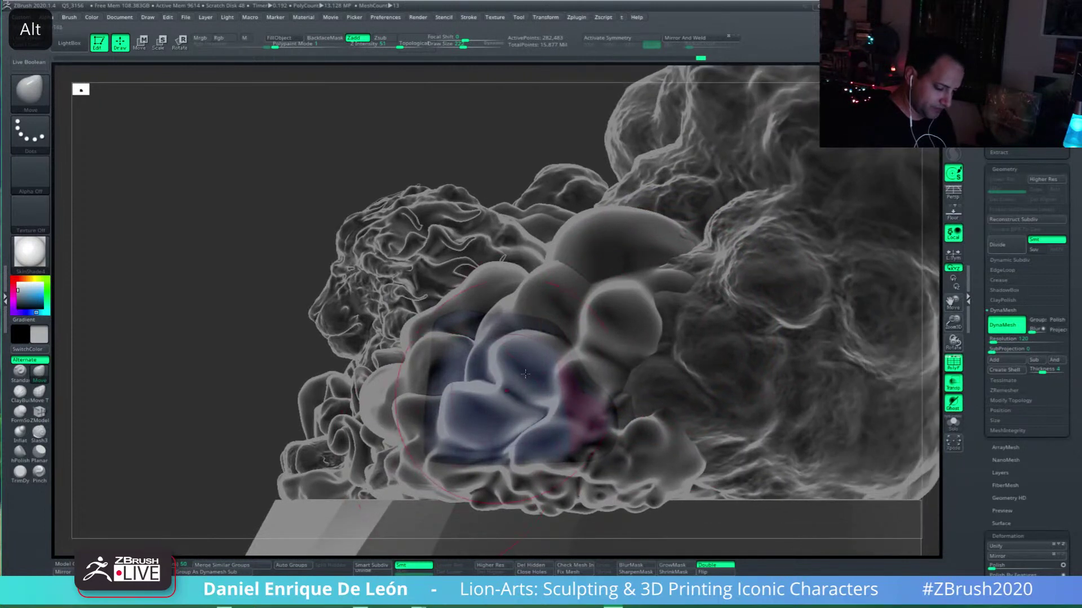
left_click(599, 263, "alt")
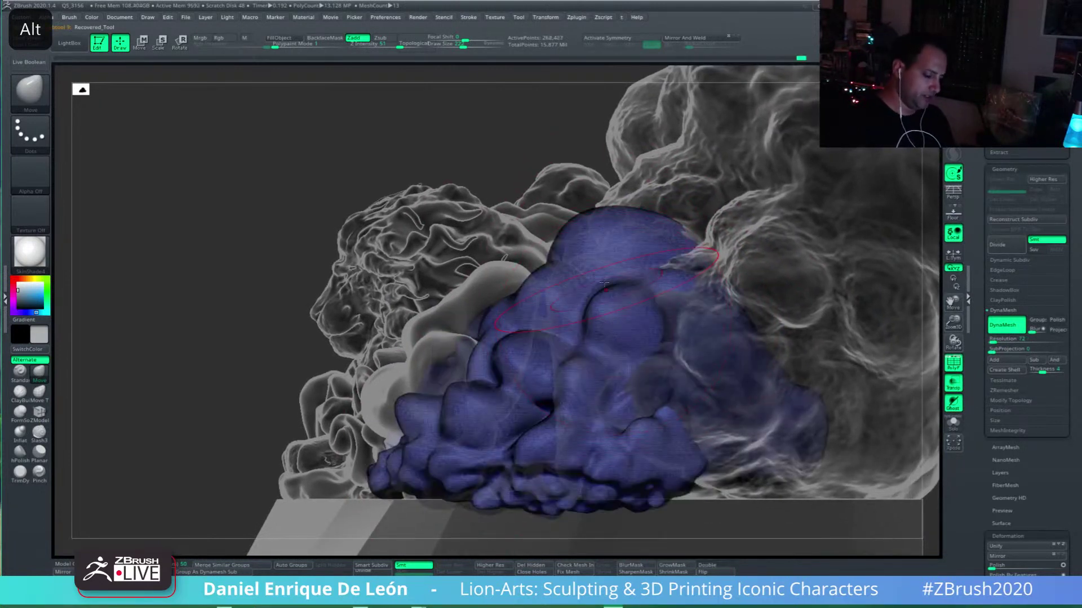
left_click_drag(566, 260, 592, 282)
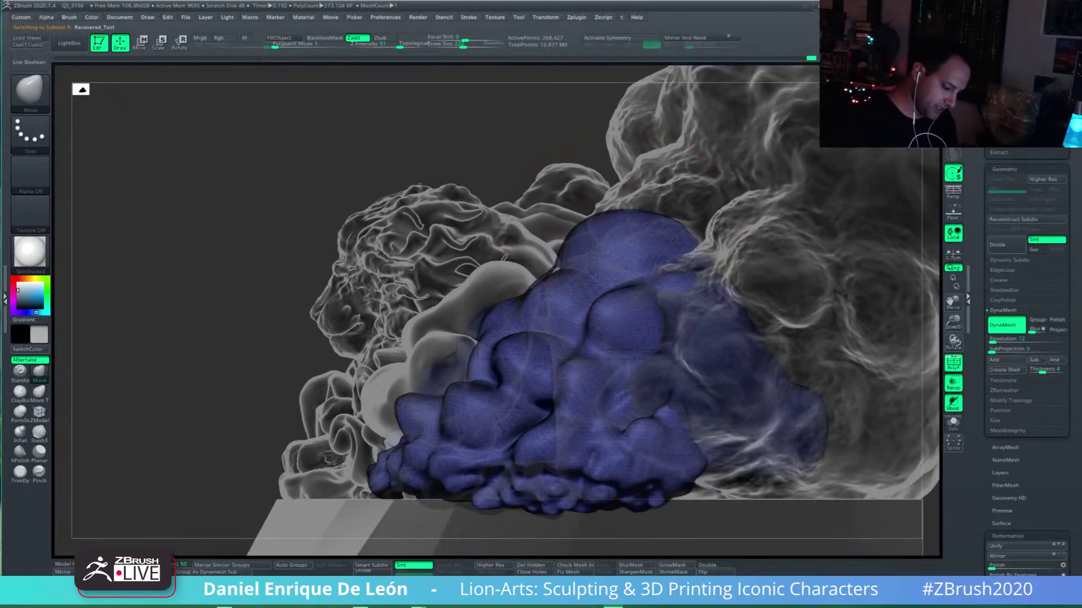
right_click_drag(488, 287, 434, 295)
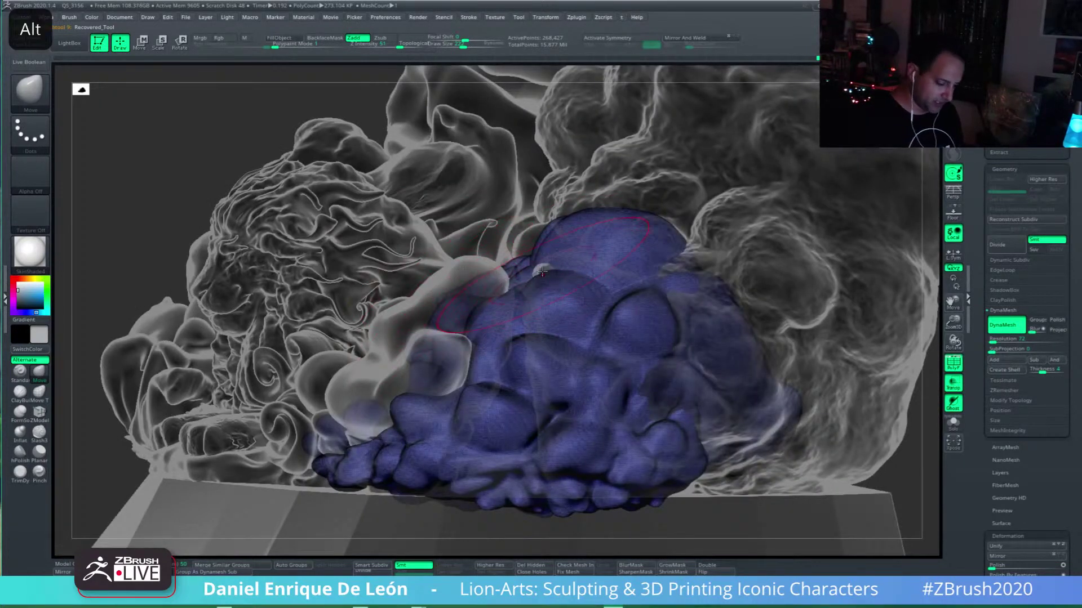
Step: Select the Btm-Right-Clouds subtool, turn off transparency, and push its upper contour downward with the Move brush
right_click_drag(542, 272, 477, 279)
left_click(471, 285, "alt")
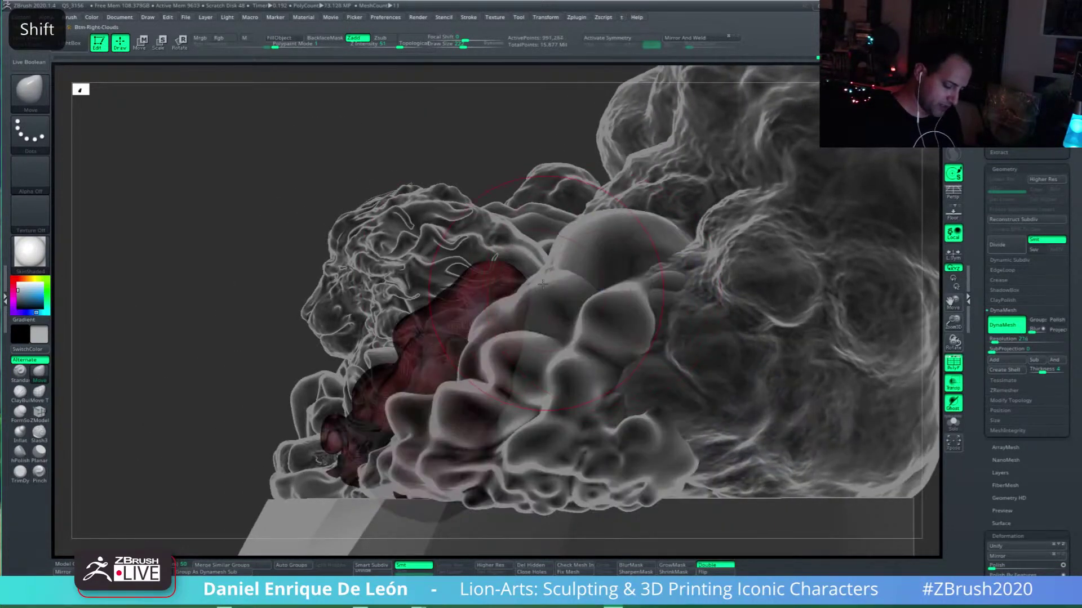
left_click(952, 385)
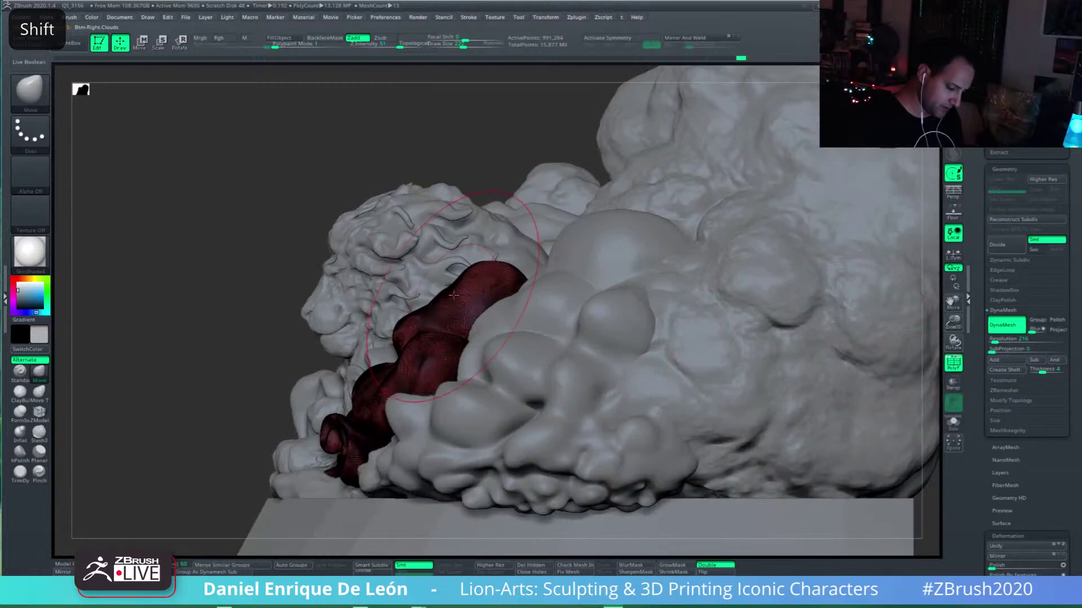
left_click_drag(471, 281, 475, 301)
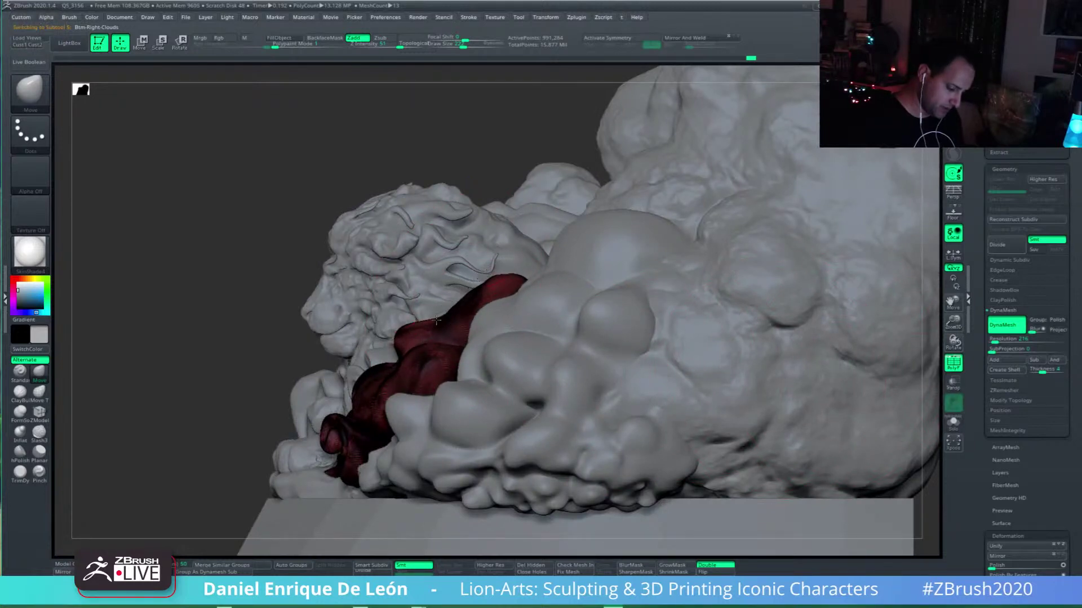
left_click_drag(406, 327, 422, 335)
Step: Reduce the brush size and refine the Btm-Right-Clouds contour beside the lion's mane with the Move brush
left_click_drag(463, 46, 449, 45)
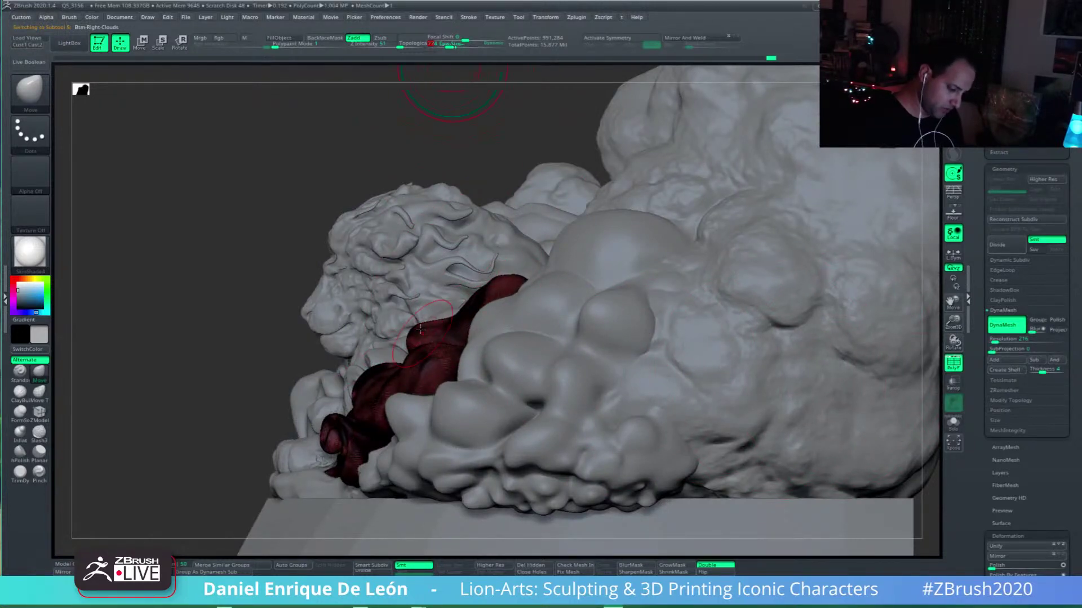
left_click_drag(434, 317, 436, 326)
mouse_move(437, 327)
right_mouse_down()
mouse_move(526, 310)
mouse_move(554, 420)
mouse_move(618, 431)
mouse_move(575, 389)
mouse_move(582, 369)
mouse_move(551, 382)
mouse_move(601, 273)
mouse_move(556, 277)
mouse_move(590, 286)
mouse_move(606, 315)
mouse_move(580, 318)
right_mouse_up()
mouse_move(580, 314)
left_mouse_down("alt")
mouse_move(566, 282)
mouse_move(586, 265)
left_mouse_up("alt")
mouse_move(609, 296)
right_mouse_down("shift")
mouse_move(687, 332)
mouse_move(662, 363)
mouse_move(692, 395)
mouse_move(685, 389)
mouse_move(684, 413)
right_mouse_up("shift")
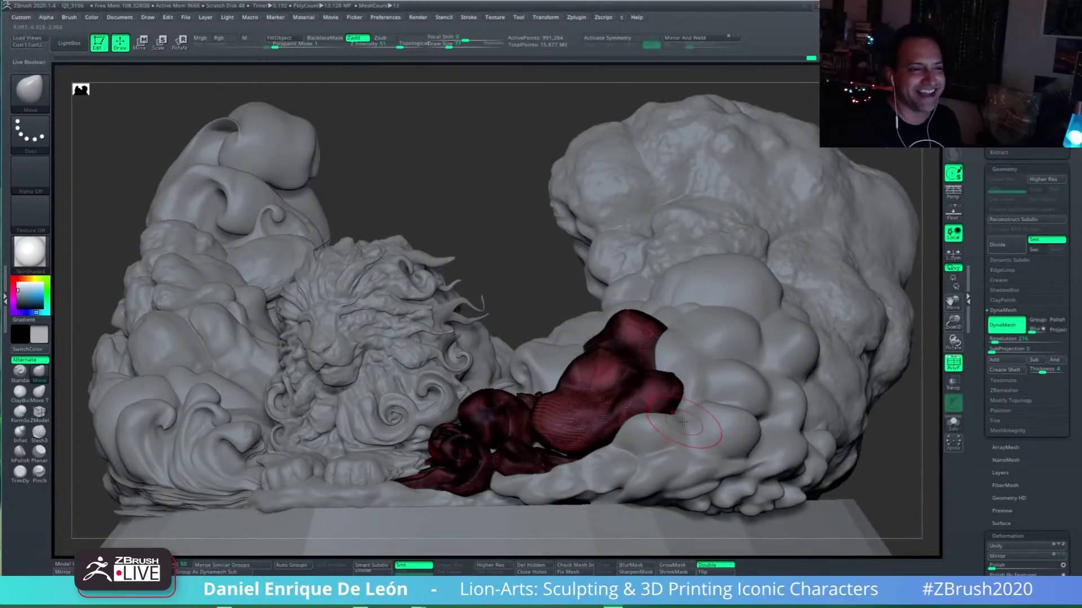
Step: Hide the polygroup wireframe display and smooth the lobes of the bottom-right clouds where they meet the neighbouring cloud
mouse_move(693, 381)
right_mouse_down("alt")
mouse_move(663, 375)
mouse_move(688, 343)
mouse_move(663, 359)
right_mouse_up("alt")
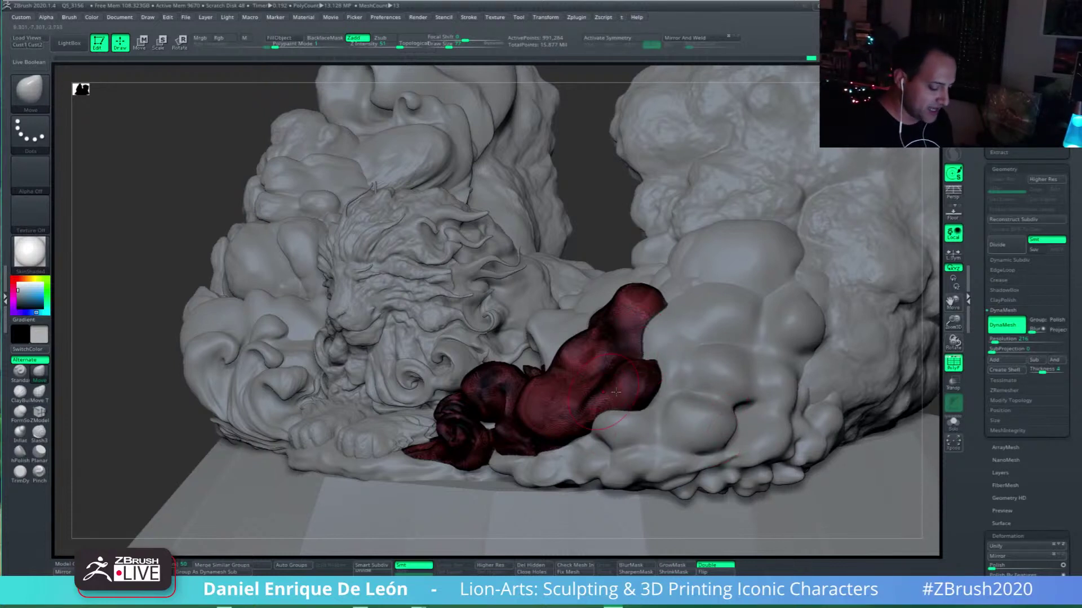
right_click_drag(633, 387, 680, 385, "shift")
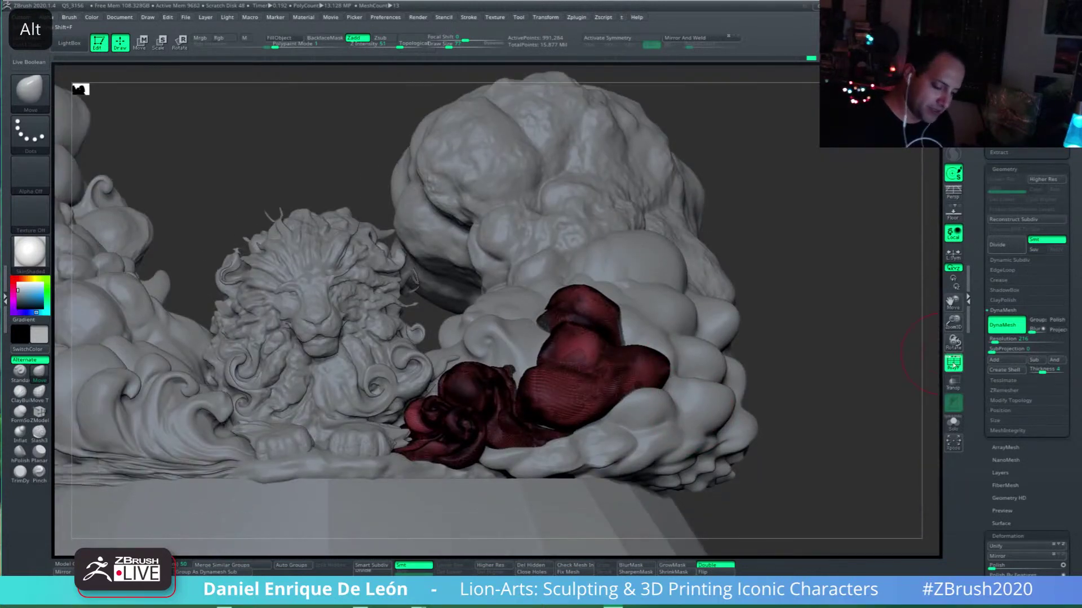
left_click(953, 364)
mouse_move(633, 410)
right_mouse_down("alt")
mouse_move(664, 410)
mouse_move(676, 383)
mouse_move(688, 411)
mouse_move(684, 398)
mouse_move(697, 405)
mouse_move(696, 350)
mouse_move(653, 372)
right_mouse_up("alt")
key("shift")
left_click_drag(626, 387, 648, 368, "shift")
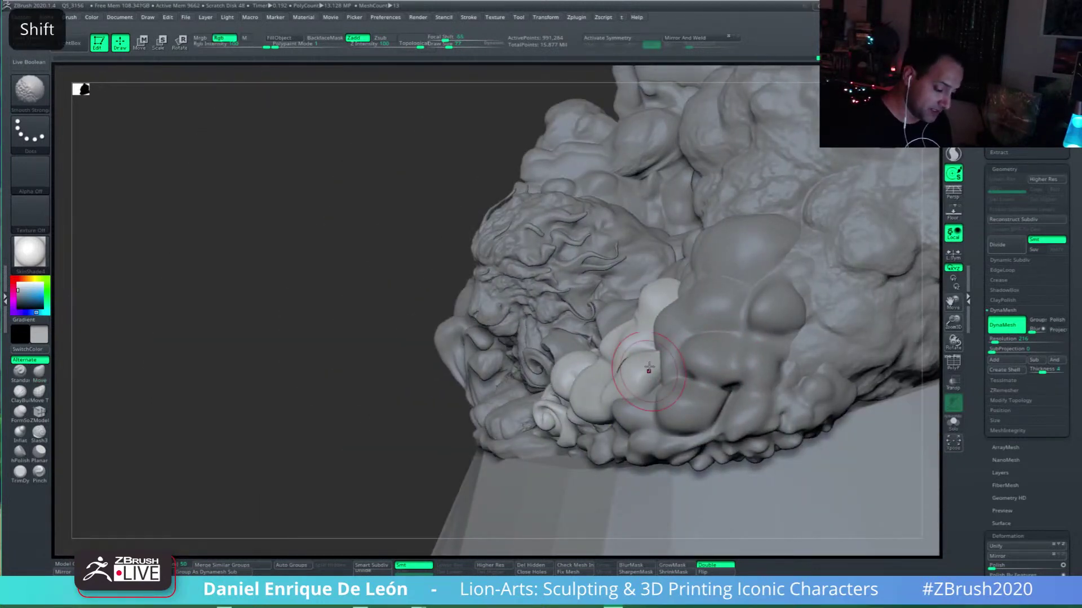
mouse_move(638, 374)
right_mouse_down()
mouse_move(653, 384)
mouse_move(649, 392)
mouse_move(640, 370)
mouse_move(619, 412)
mouse_move(627, 404)
right_mouse_up()
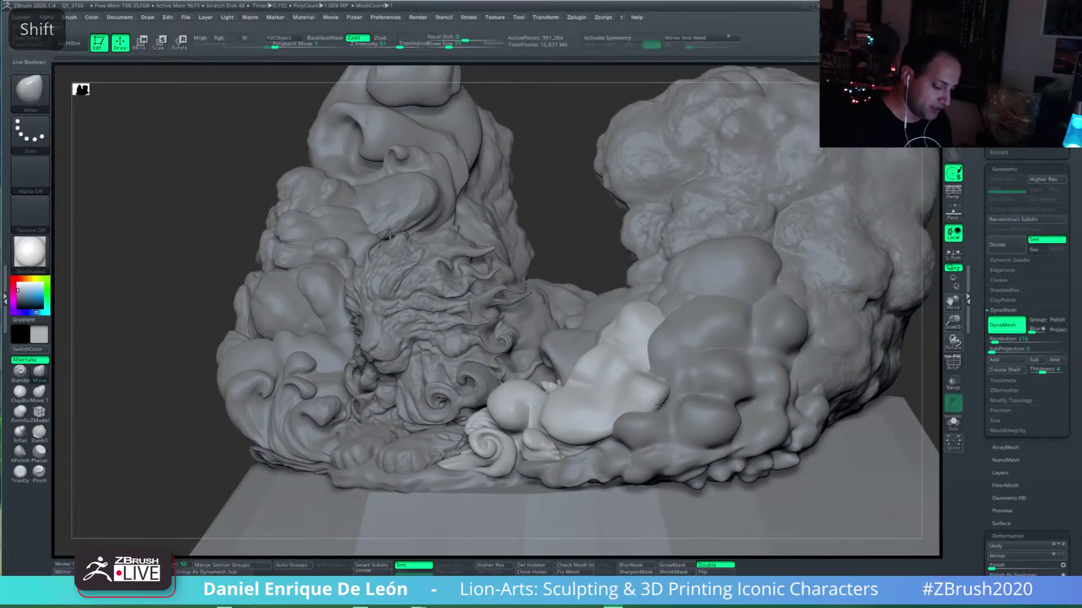
Step: Enlarge the brush, then reshape and smooth the upper lobe of the bottom-right clouds
mouse_move(631, 324)
right_mouse_down()
mouse_move(600, 310)
mouse_move(611, 316)
right_mouse_up()
left_click_drag(447, 47, 453, 47)
mouse_move(593, 365)
right_mouse_down()
mouse_move(617, 375)
mouse_move(614, 349)
mouse_move(549, 402)
mouse_move(566, 400)
mouse_move(580, 374)
mouse_move(565, 362)
mouse_move(618, 342)
right_mouse_up()
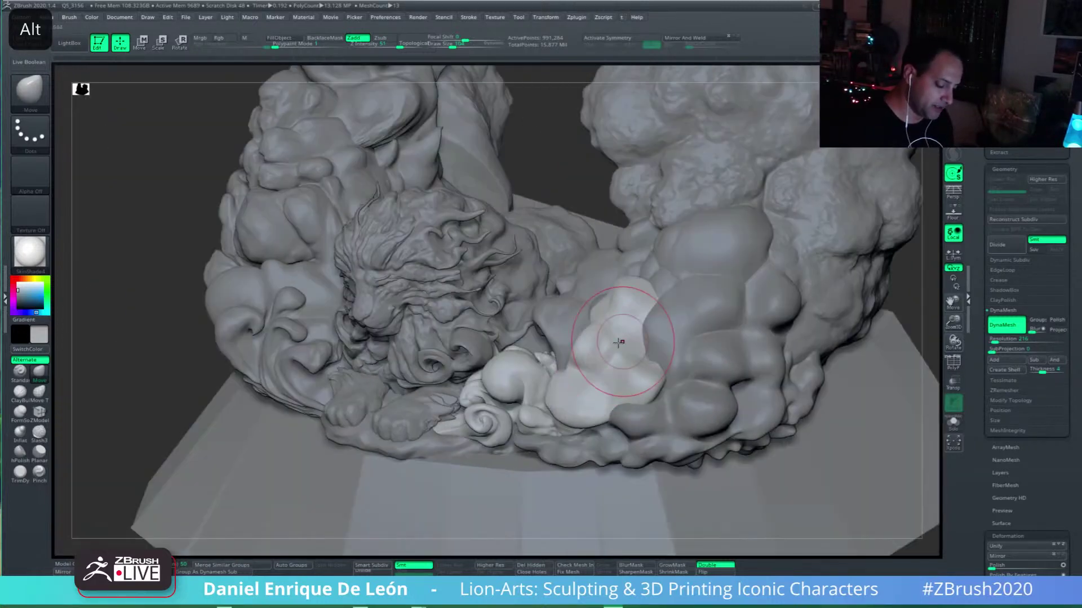
left_click_drag(618, 341, 596, 342, "shift")
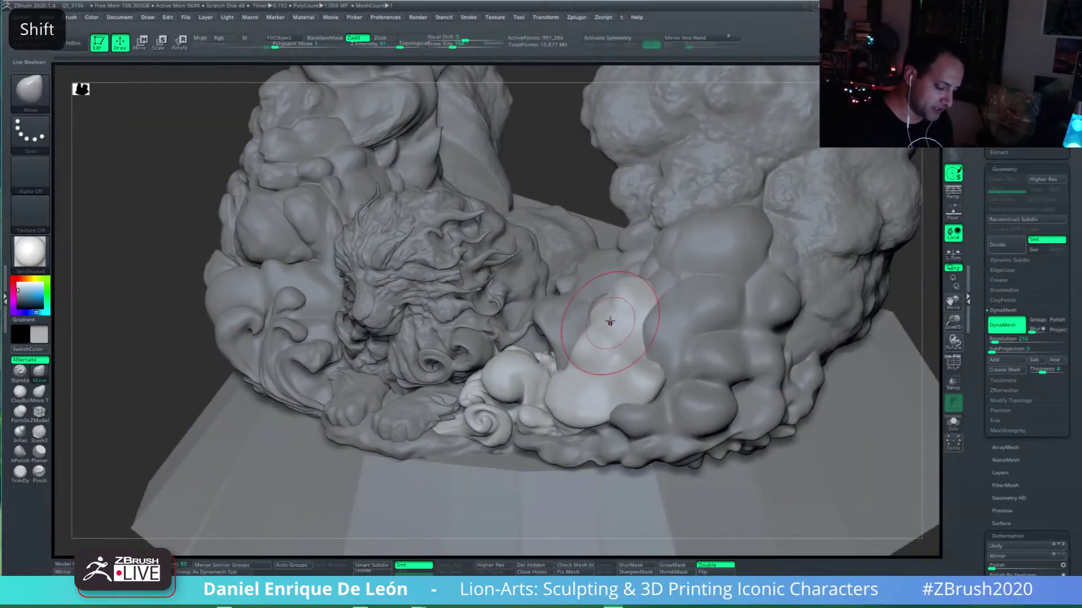
mouse_move(633, 289)
right_mouse_down("alt")
mouse_move(636, 337)
mouse_move(609, 355)
right_mouse_up("alt")
key("shift")
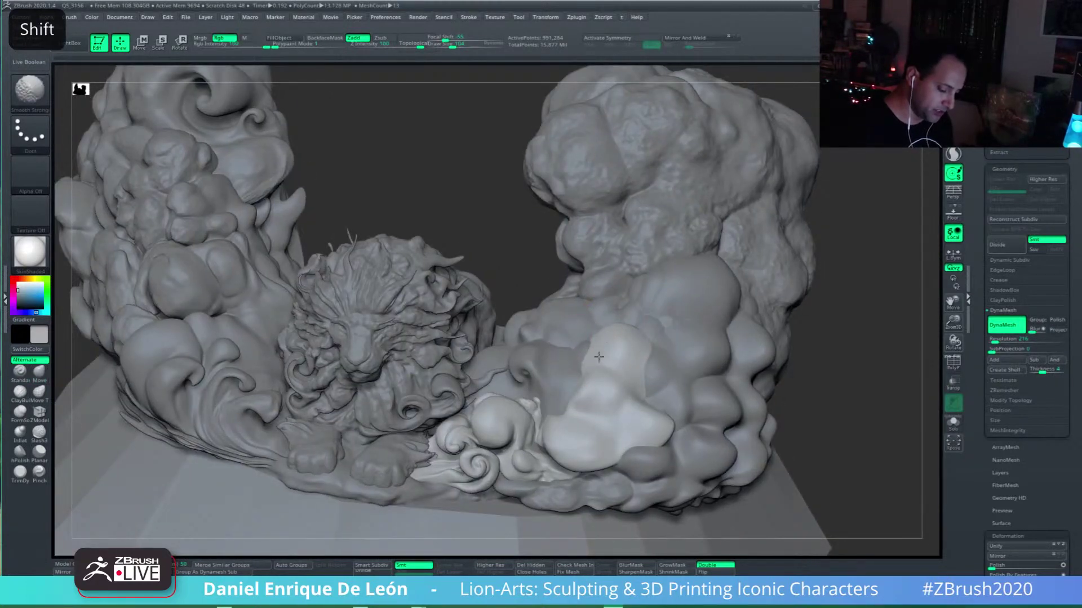
Step: Shape the large lower lobe of the bottom-right clouds with the Move brush, working from several angles
mouse_move(599, 357)
right_mouse_down()
mouse_move(612, 331)
mouse_move(631, 343)
mouse_move(657, 336)
mouse_move(660, 369)
mouse_move(654, 349)
mouse_move(638, 349)
right_mouse_up()
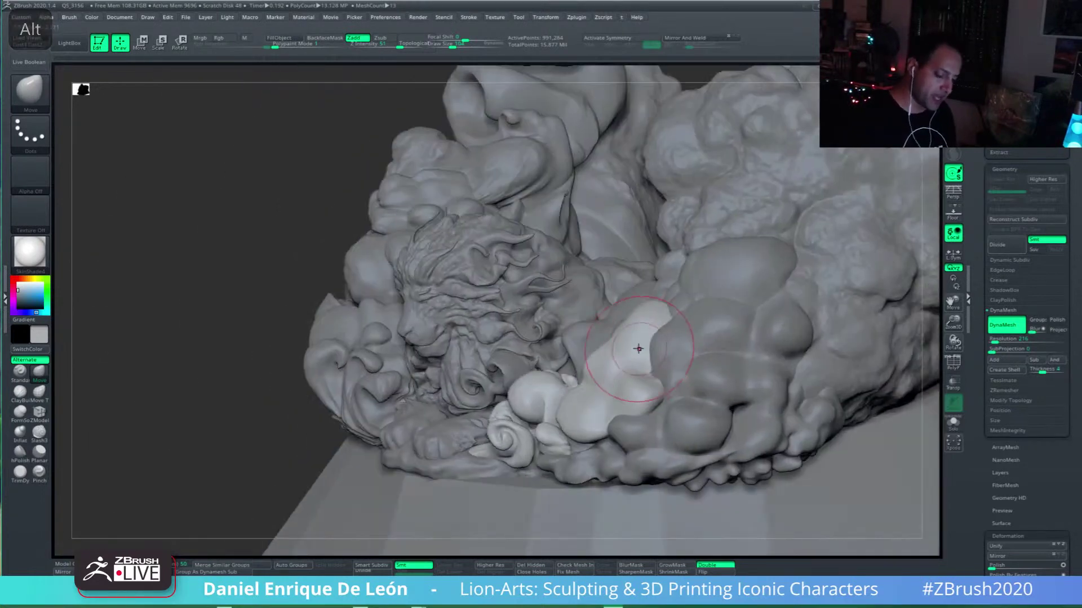
key("alt")
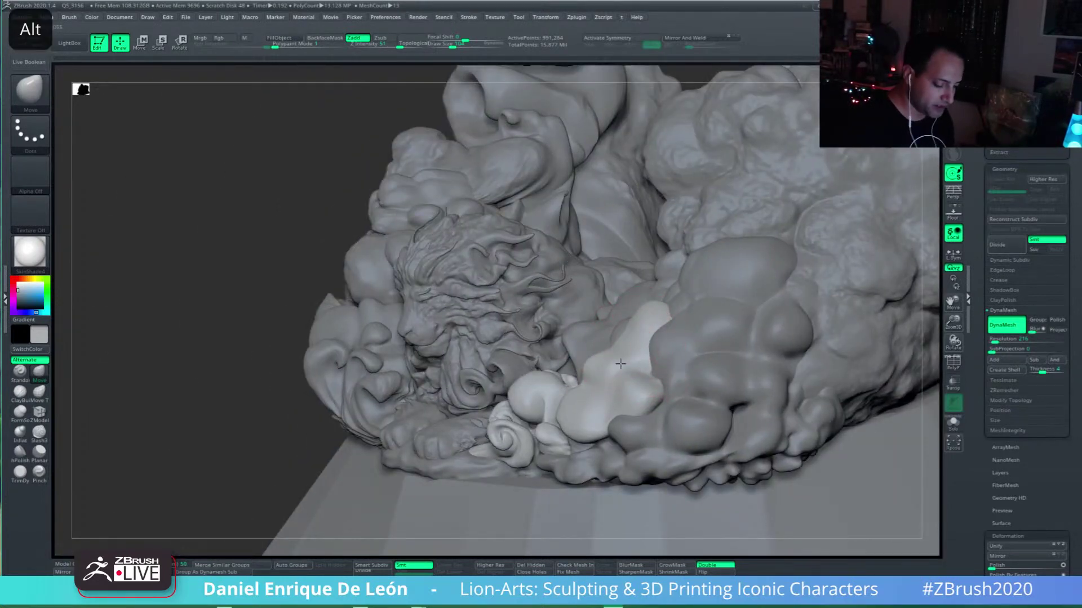
mouse_move(613, 362)
right_mouse_down()
mouse_move(654, 352)
mouse_move(635, 367)
right_mouse_up()
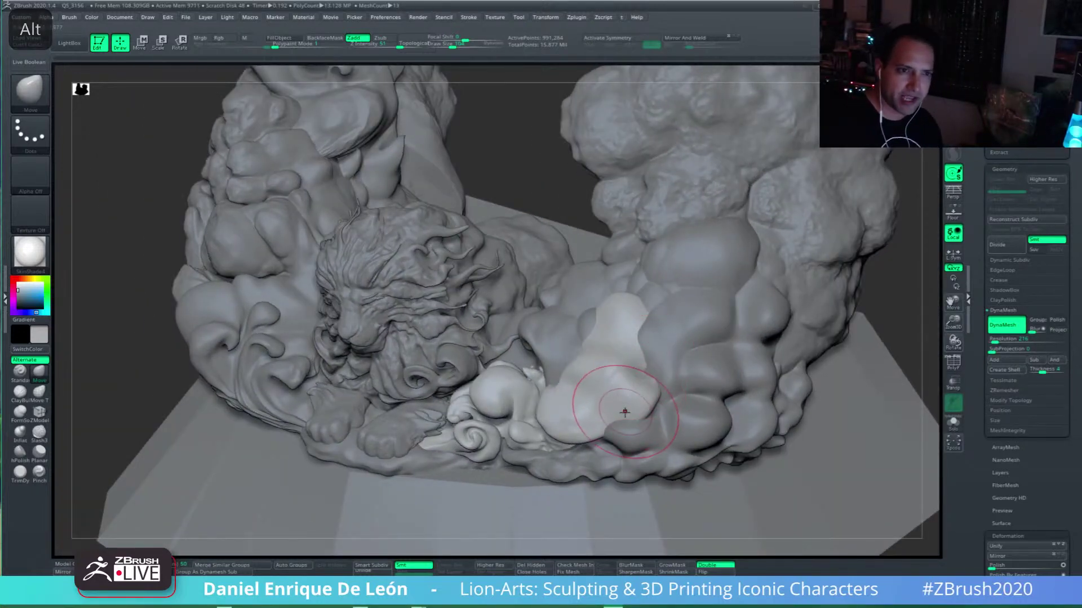
mouse_move(638, 362)
right_mouse_down("alt")
mouse_move(648, 354)
mouse_move(630, 388)
right_mouse_up("alt")
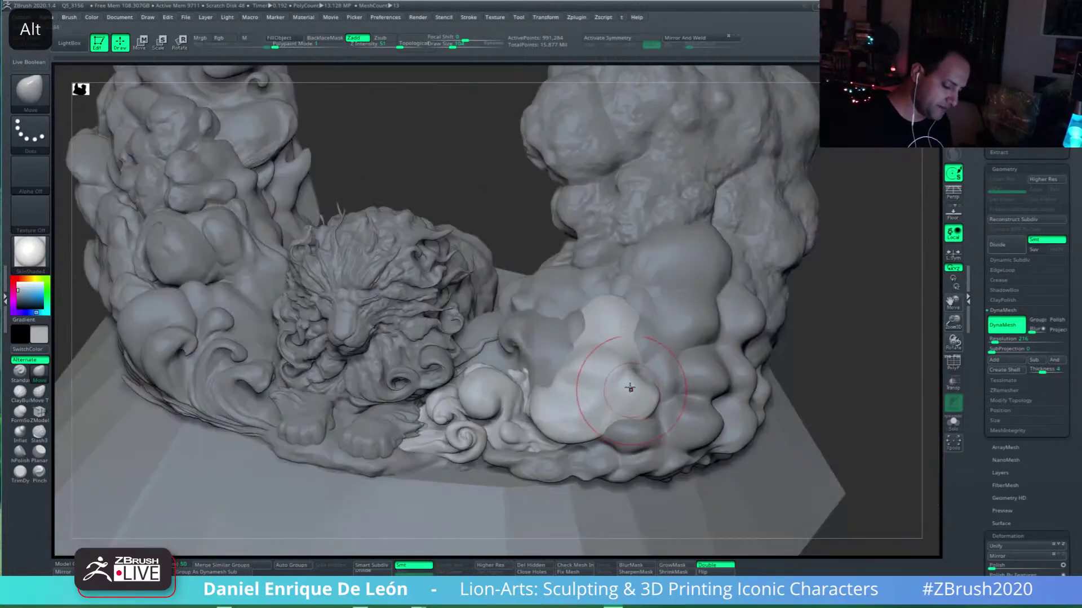
right_click_drag(589, 324, 625, 315)
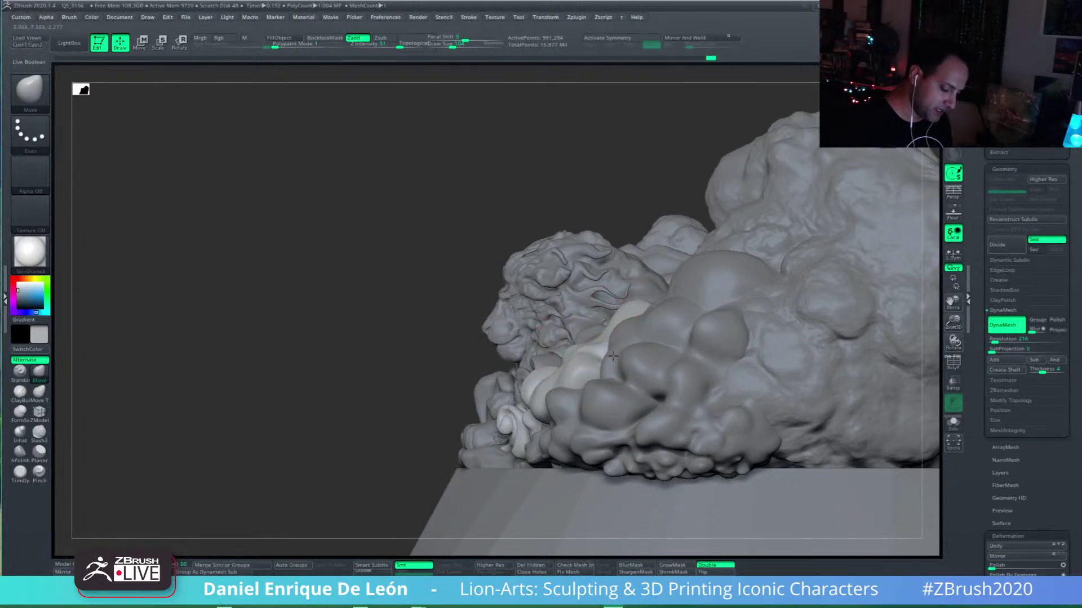
right_click_drag(612, 356, 589, 360)
right_click_drag(522, 370, 502, 372)
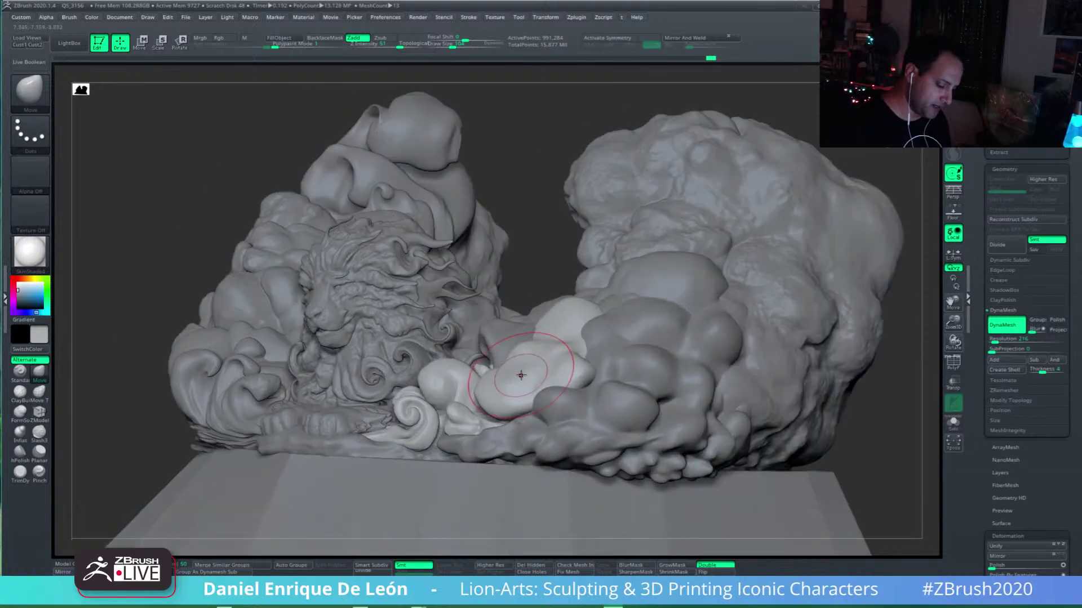
left_click_drag(518, 361, 520, 373)
mouse_move(535, 366)
right_mouse_down("alt")
mouse_move(636, 364)
mouse_move(663, 377)
right_mouse_up("alt")
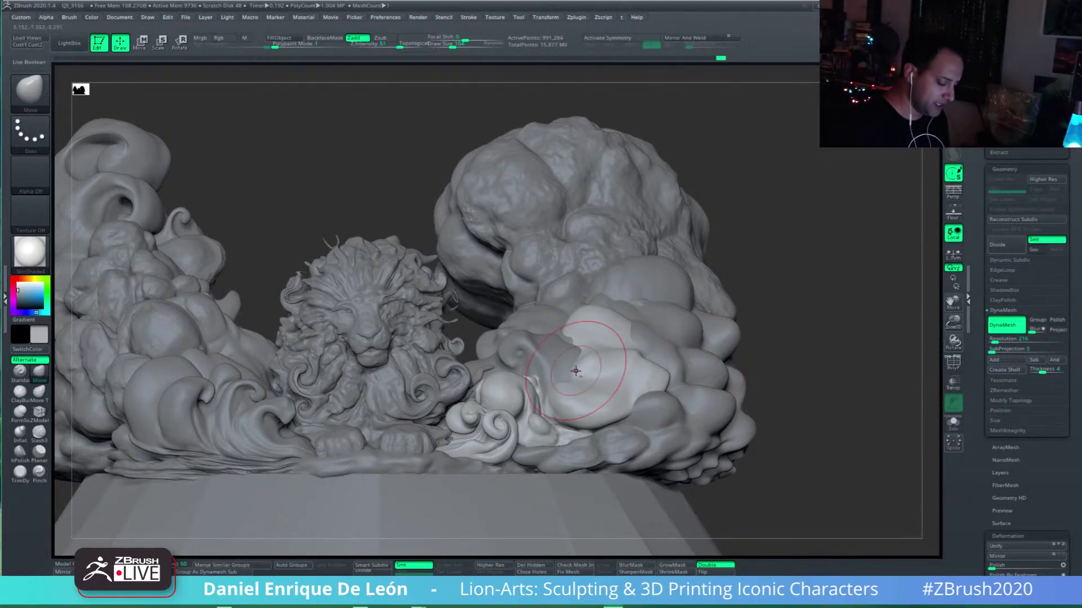
Step: Pull the top lobe of the bottom-right clouds into a fuller bulge with the Move brush
mouse_move(594, 352)
right_mouse_down("alt")
mouse_move(663, 350)
mouse_move(602, 359)
right_mouse_up("alt")
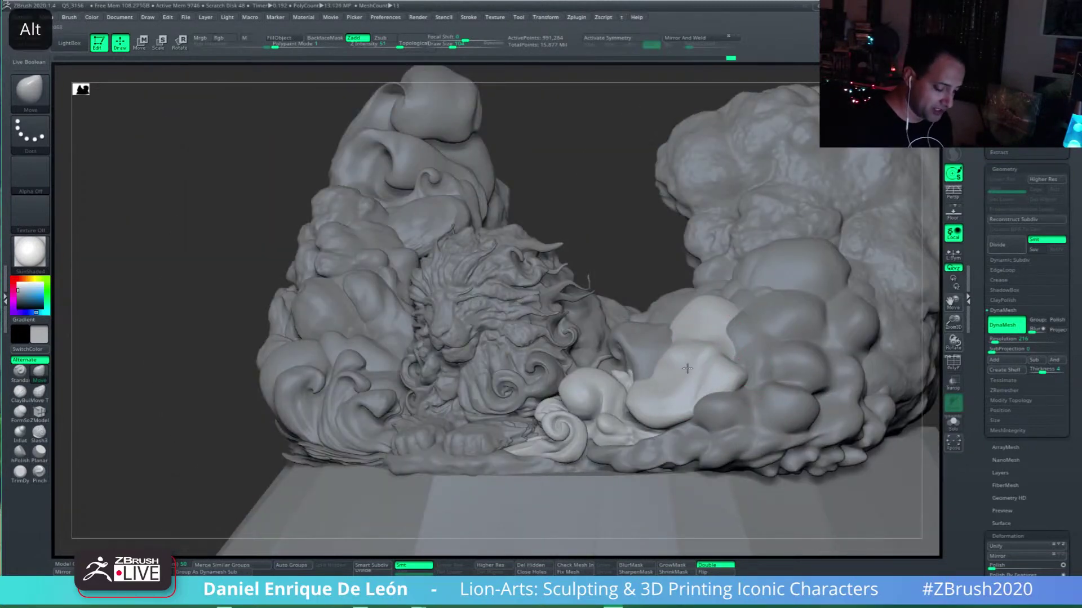
mouse_move(691, 377)
right_mouse_down()
mouse_move(713, 378)
mouse_move(688, 333)
mouse_move(666, 373)
mouse_move(619, 370)
right_mouse_up()
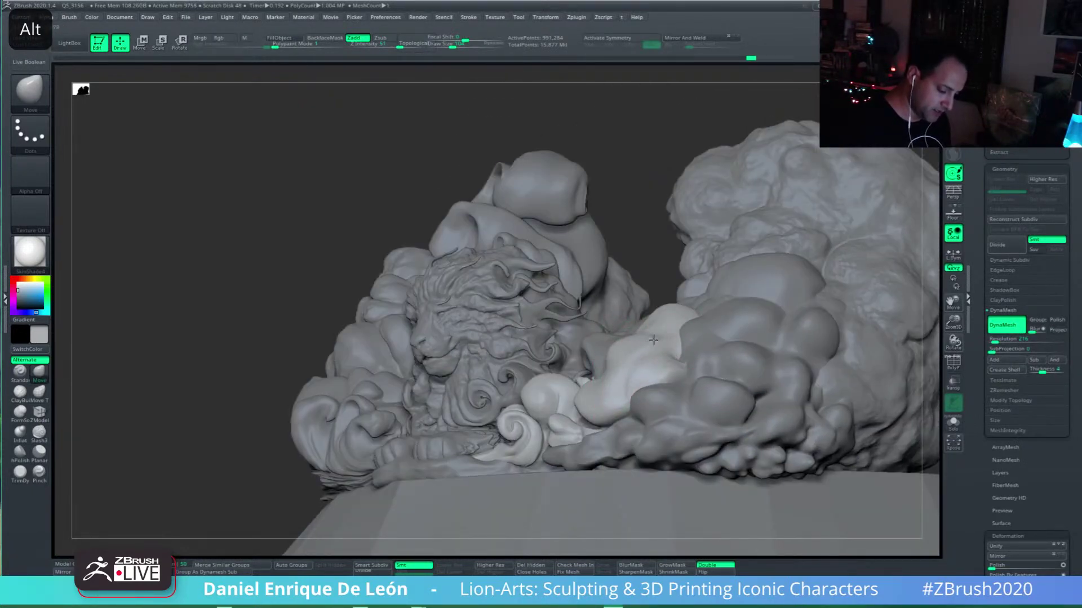
right_click_drag(653, 340, 659, 372)
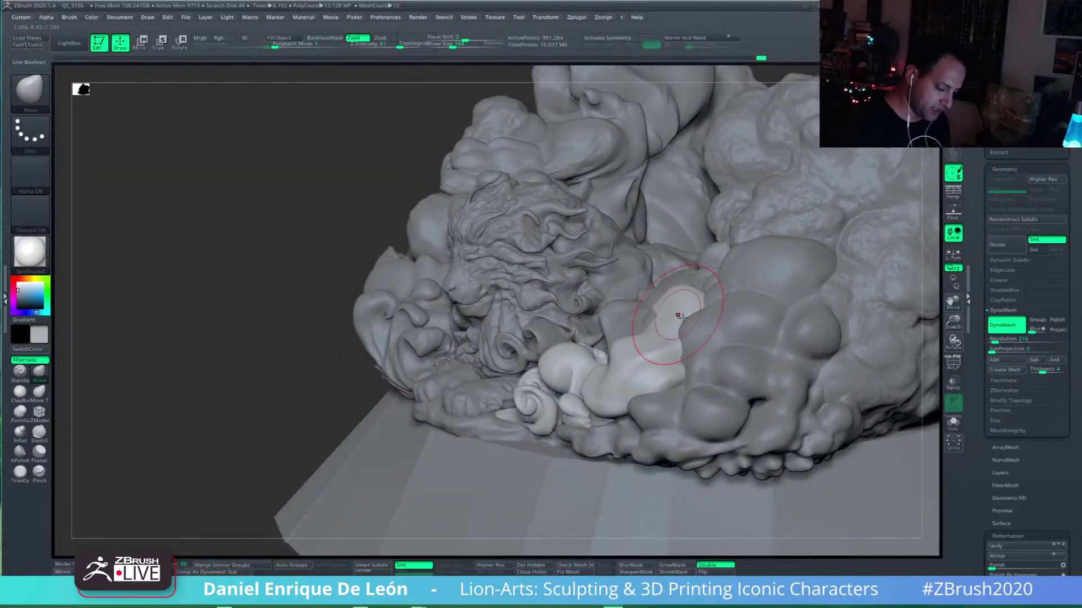
right_click_drag(681, 317, 649, 317)
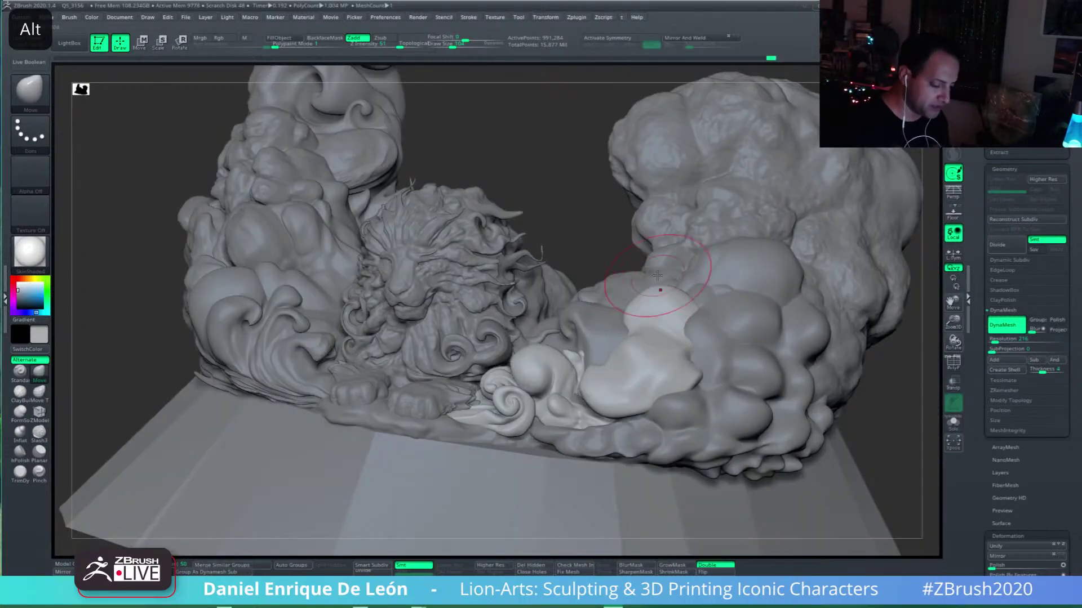
mouse_move(678, 374)
right_mouse_down("shift")
mouse_move(640, 401)
mouse_move(643, 385)
mouse_move(608, 396)
right_mouse_up("shift")
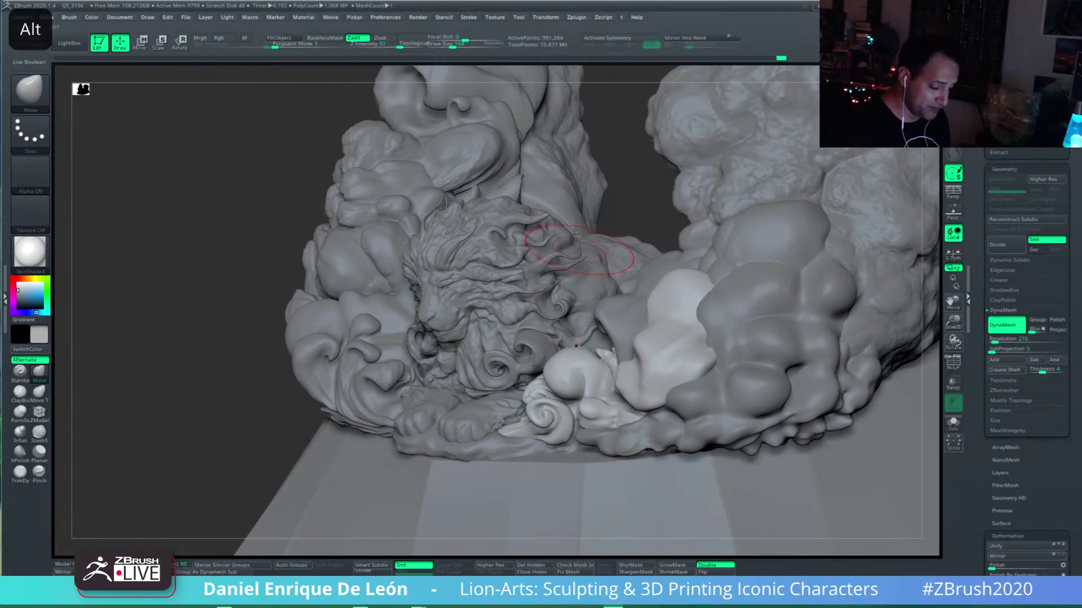
Step: Reduce the brush size and round off the two main bottom-right cloud lobes by moving and smoothing them
left_click_drag(453, 45, 448, 45)
right_click_drag(649, 342, 627, 365, "alt")
left_click_drag(628, 365, 618, 397, "shift")
mouse_move(650, 374)
right_mouse_down()
mouse_move(693, 362)
mouse_move(683, 343)
mouse_move(718, 350)
mouse_move(678, 339)
mouse_move(675, 261)
right_mouse_up()
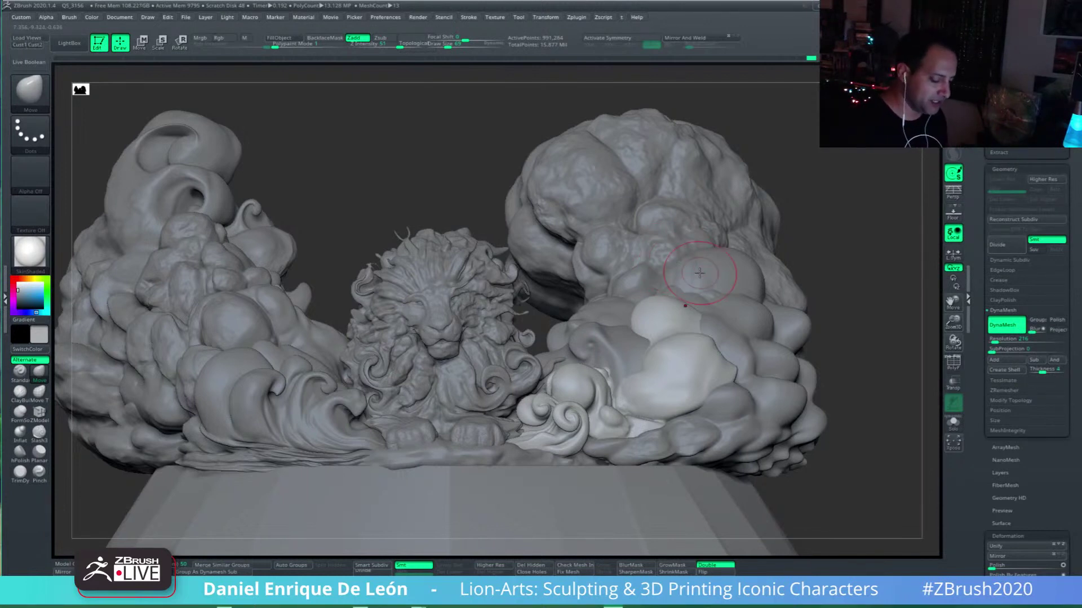
Step: Smooth and reshape the outer edge of the large lower bottom-right cloud lobe beside the neighboring clouds
mouse_move(662, 365)
right_mouse_down("alt")
mouse_move(688, 334)
mouse_move(704, 339)
mouse_move(691, 335)
right_mouse_up("alt")
left_click_drag(762, 332, 744, 346, "shift")
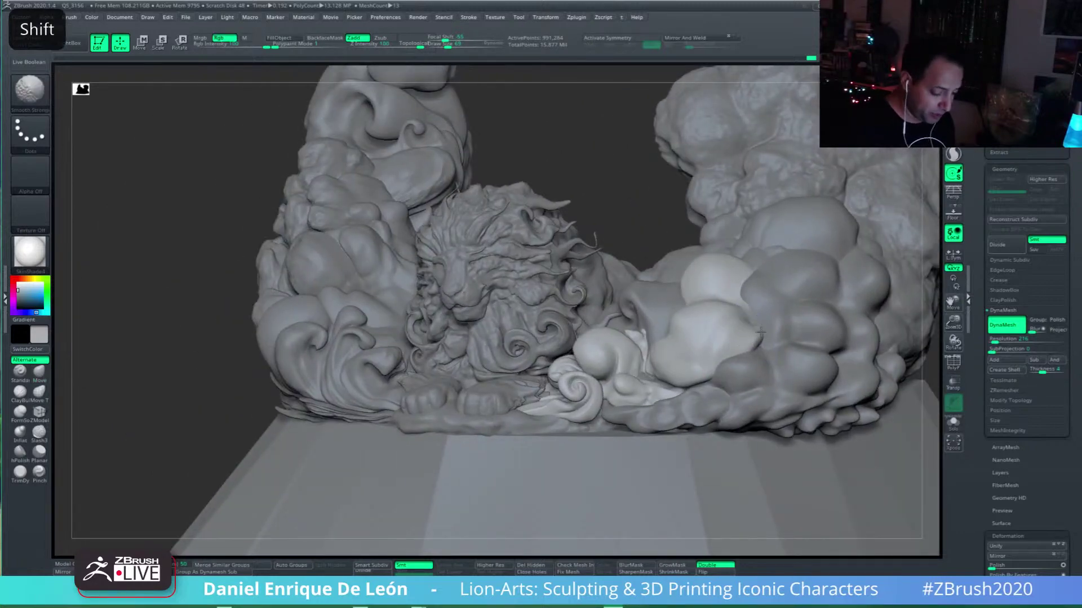
mouse_move(732, 337)
right_mouse_down()
mouse_move(742, 357)
mouse_move(775, 360)
mouse_move(762, 344)
mouse_move(776, 355)
mouse_move(765, 354)
right_mouse_up()
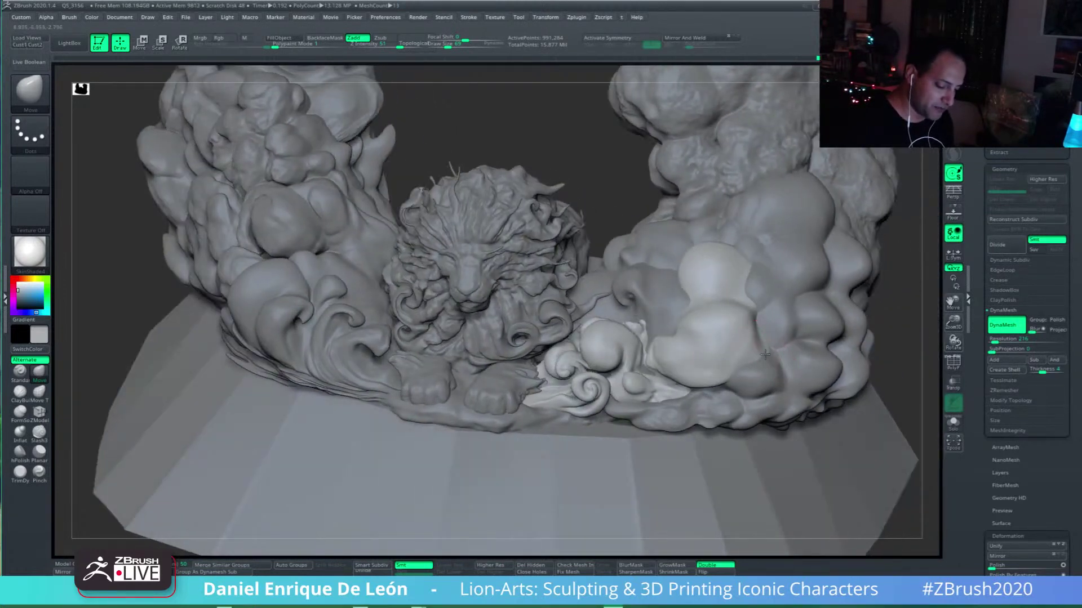
key("shift")
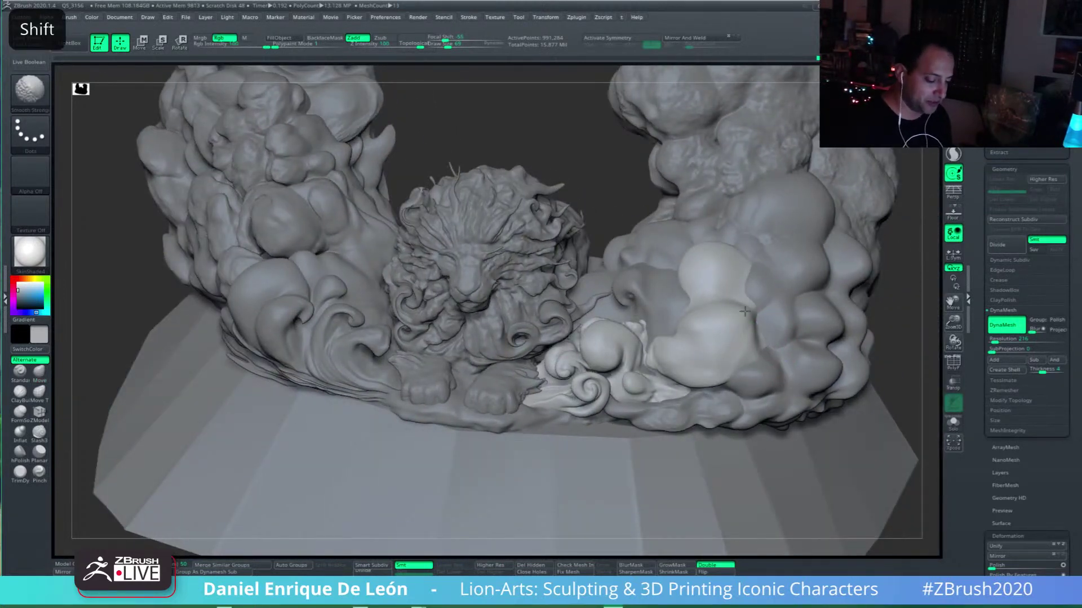
key("alt")
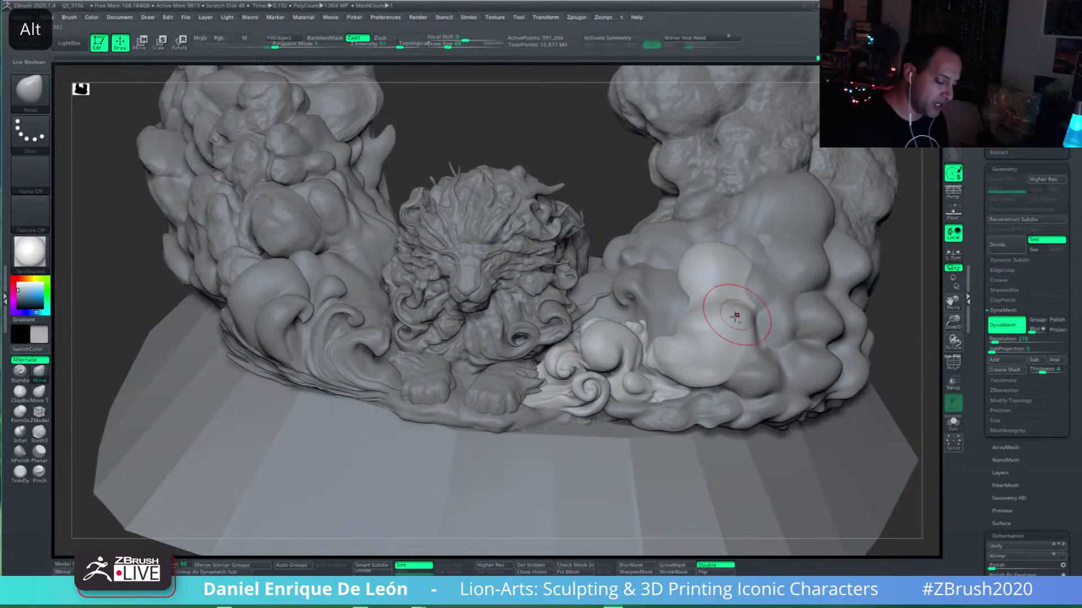
Step: Reshape the large lower bottom-right cloud lobe with the Move brush, separating its crown from the top lobe with a clearer crease
mouse_move(736, 316)
right_mouse_down("alt")
mouse_move(676, 313)
mouse_move(676, 360)
mouse_move(715, 366)
mouse_move(662, 366)
right_mouse_up("alt")
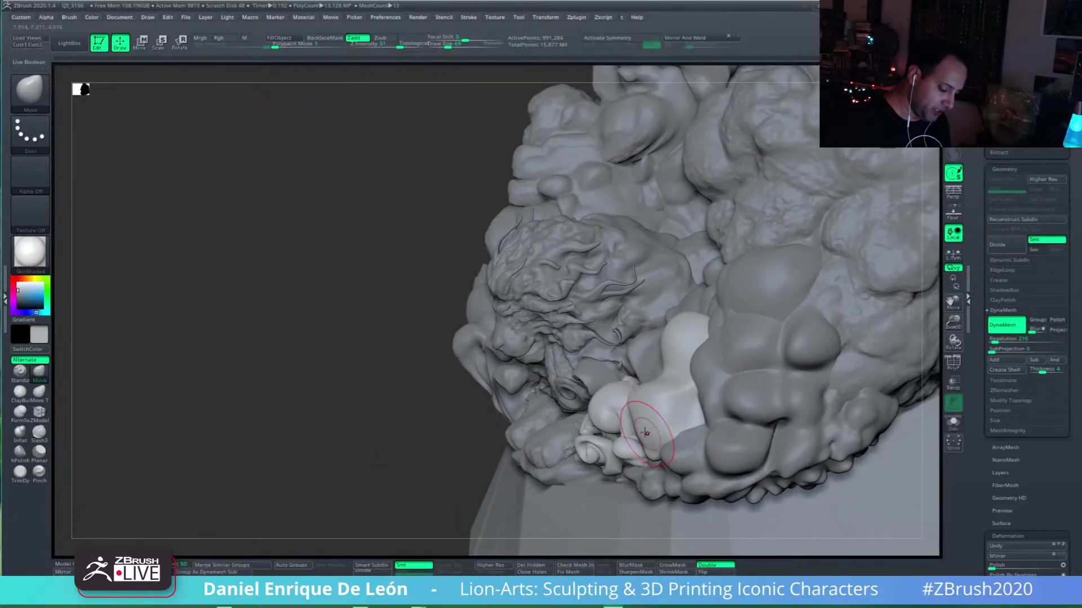
mouse_move(633, 422)
left_mouse_down("alt")
mouse_move(644, 388)
mouse_move(655, 439)
left_mouse_up("alt")
mouse_move(649, 409)
right_mouse_down()
mouse_move(676, 392)
mouse_move(691, 332)
right_mouse_up()
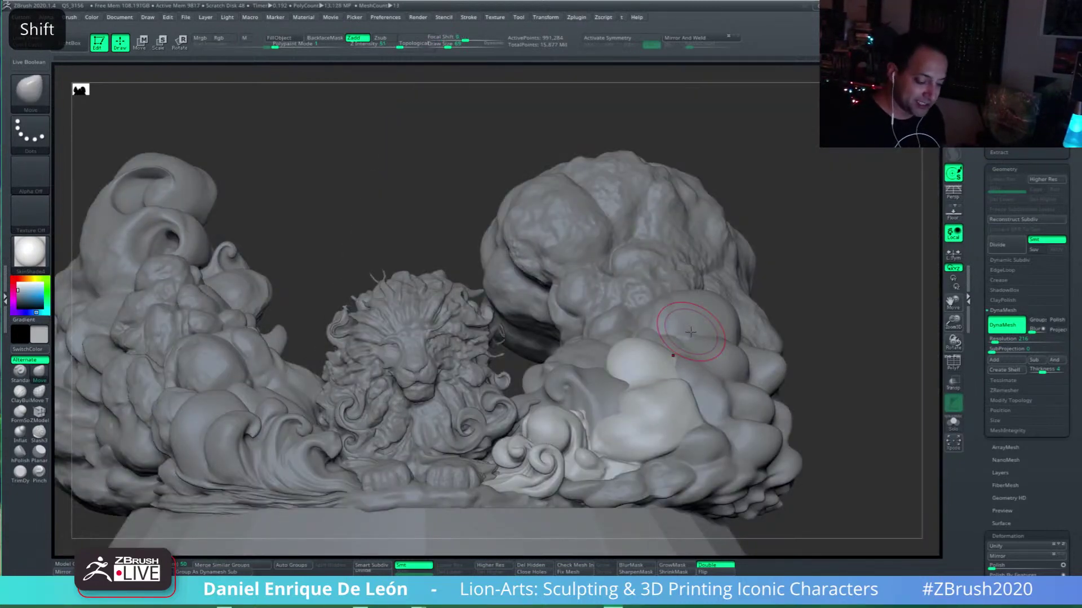
mouse_move(682, 386)
right_mouse_down()
mouse_move(685, 374)
mouse_move(711, 389)
mouse_move(700, 410)
mouse_move(695, 374)
mouse_move(714, 363)
right_mouse_up()
key("shift")
key("shift")
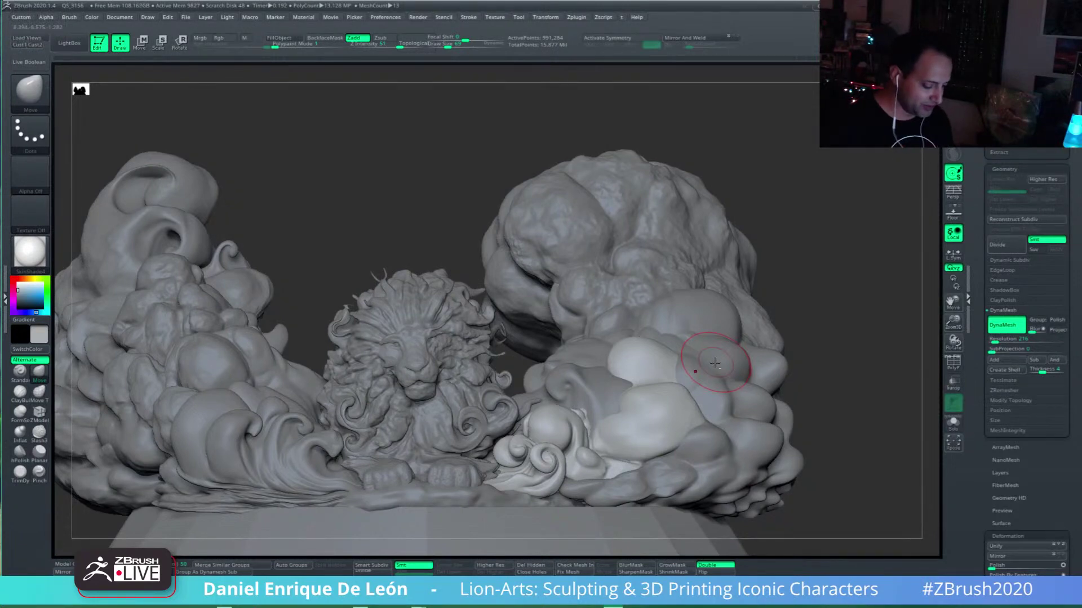
Step: Refine the volume and outline of both main bottom-right cloud lobes with the Move brush from side and front views
mouse_move(714, 363)
right_mouse_down("alt")
mouse_move(747, 370)
mouse_move(693, 375)
mouse_move(699, 385)
mouse_move(709, 370)
mouse_move(694, 363)
right_mouse_up("alt")
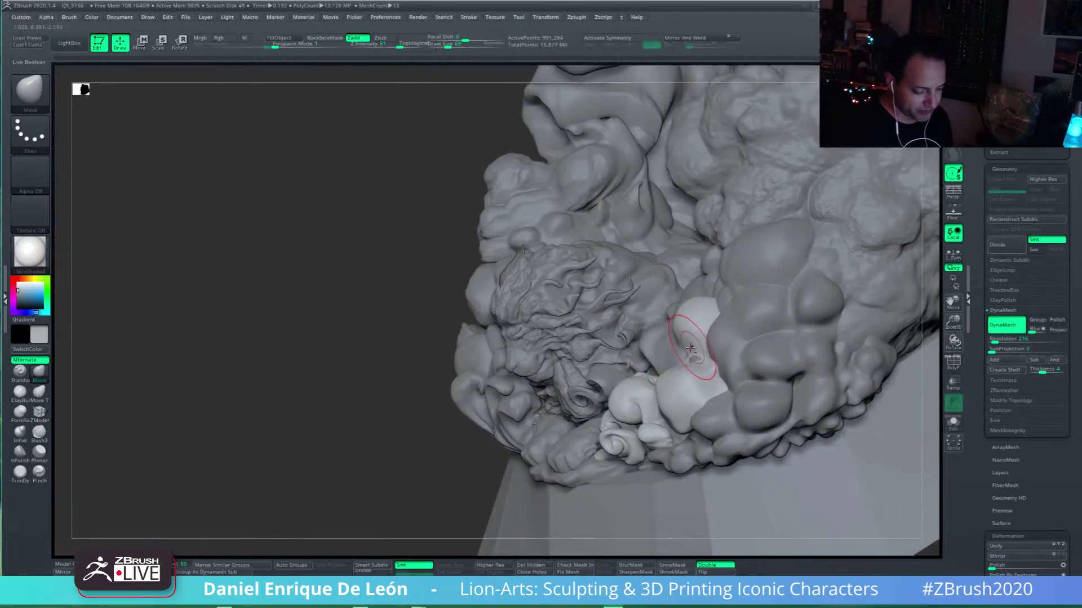
key("alt")
right_click_drag(693, 346, 722, 321, "shift")
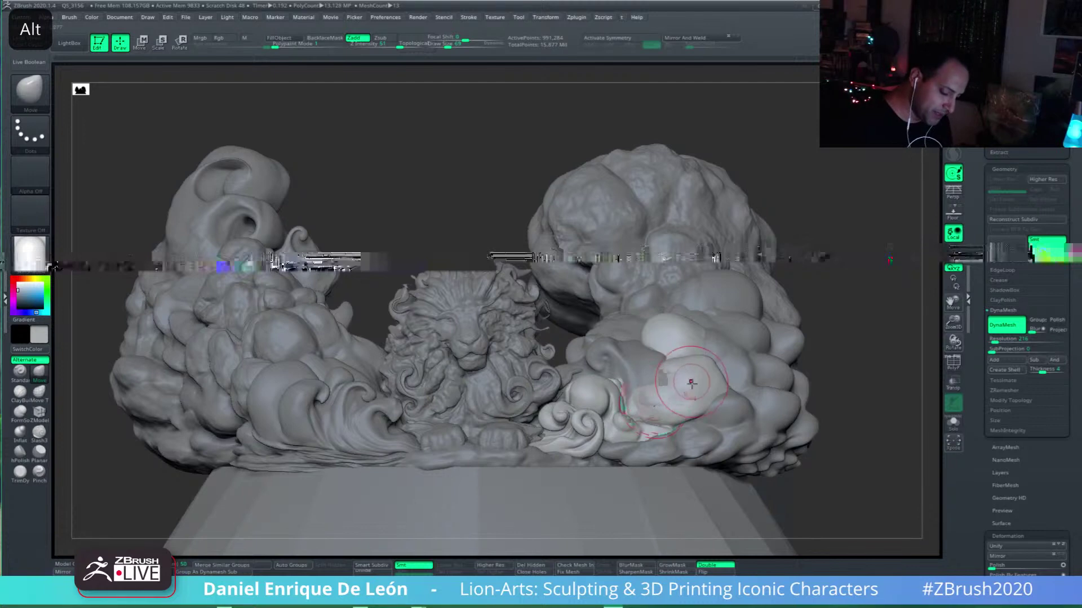
right_click_drag(657, 386, 700, 407)
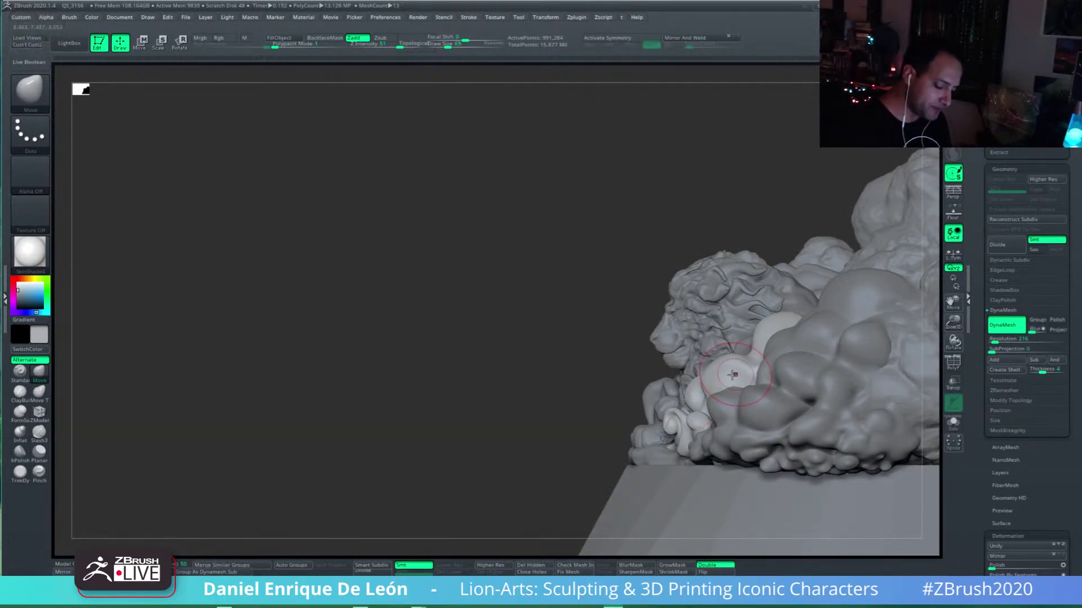
right_click_drag(732, 311, 775, 309, "shift")
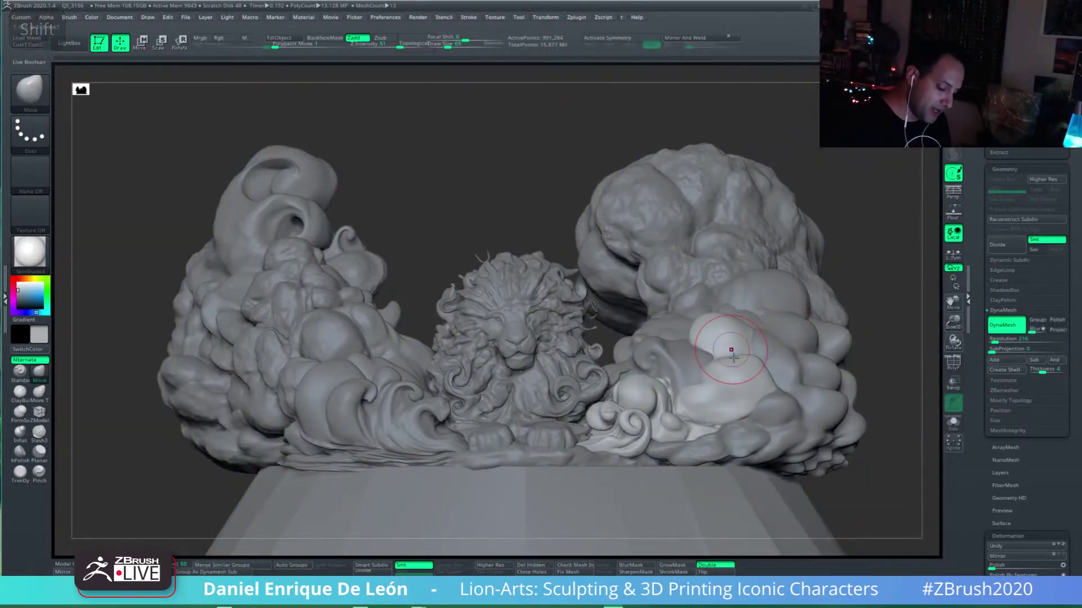
mouse_move(732, 345)
right_mouse_down()
mouse_move(740, 363)
mouse_move(754, 327)
mouse_move(770, 368)
right_mouse_up()
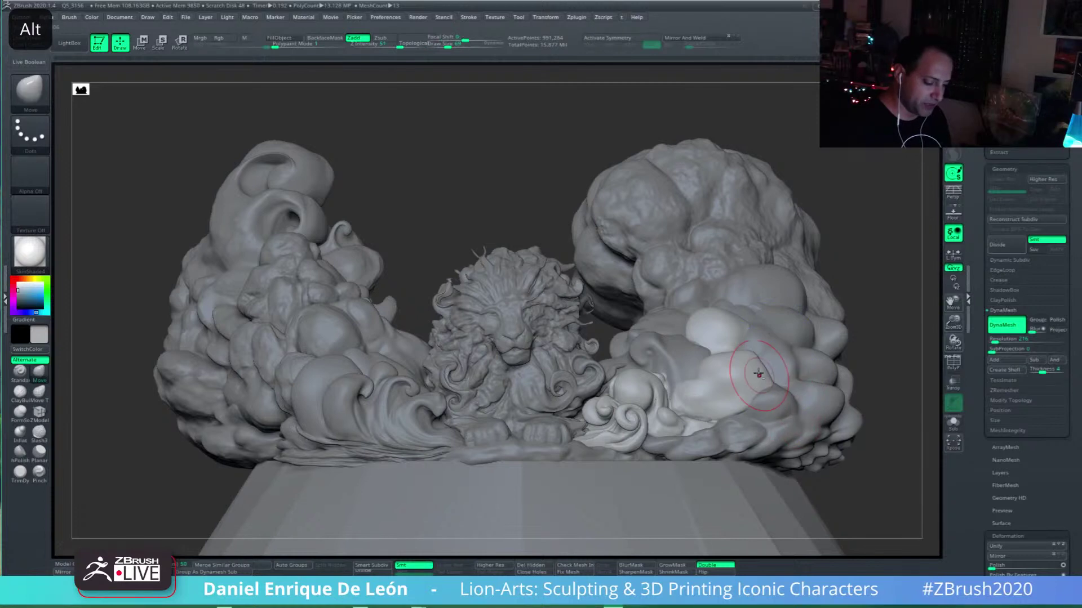
right_click_drag(710, 351, 708, 327, "alt")
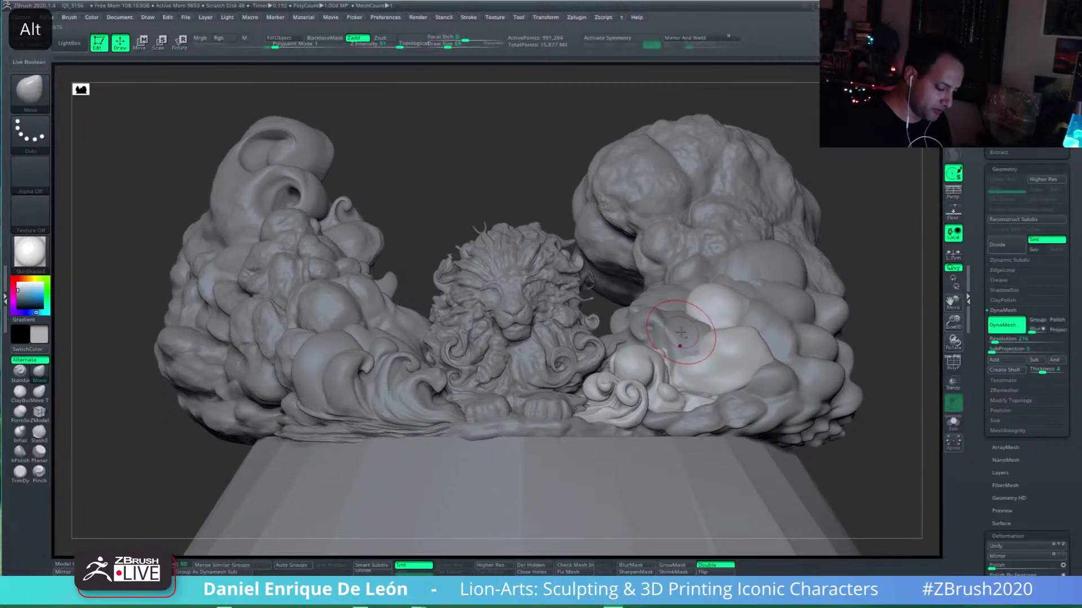
Step: Select the Mid_right_Clouds subtool and adjust its curled form behind the bottom-right lobes with the Move and Smooth brushes
left_click(680, 319, "alt")
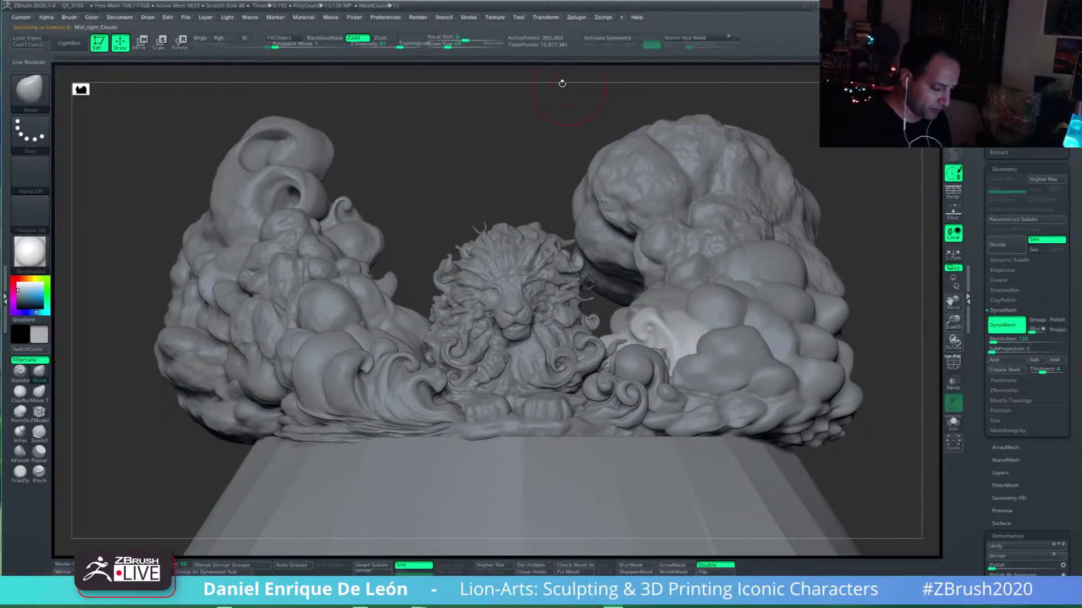
right_click_drag(682, 315, 700, 316)
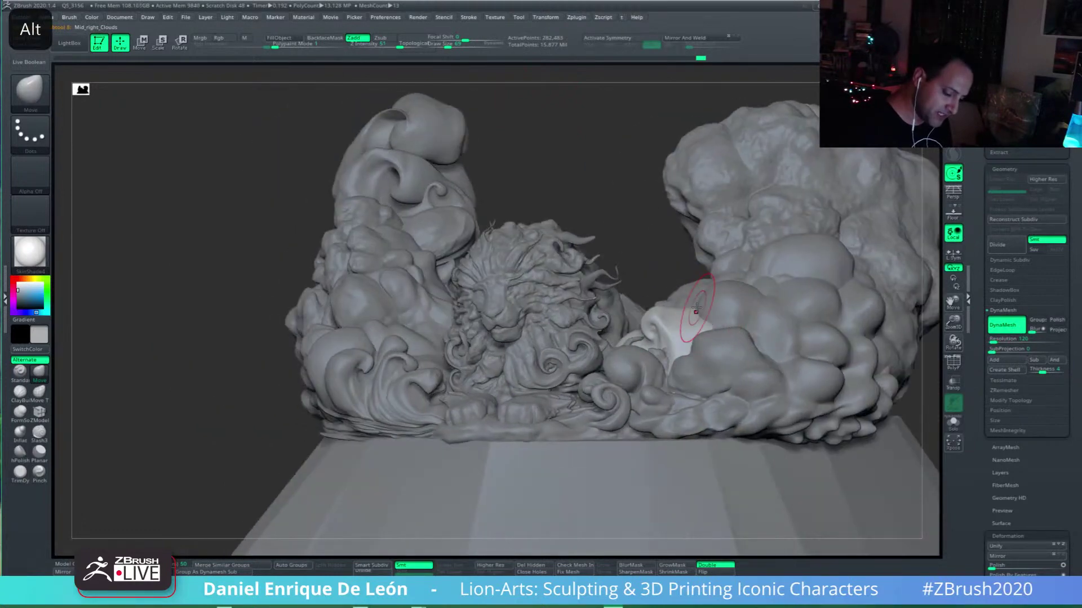
left_click_drag(705, 324, 701, 309, "shift")
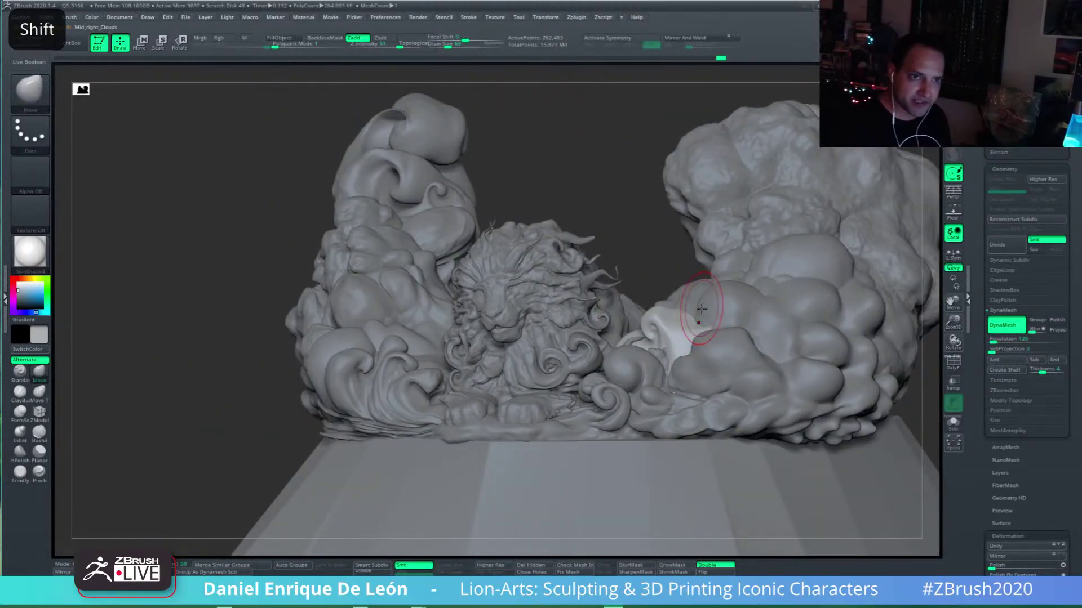
mouse_move(701, 309)
right_mouse_down()
mouse_move(704, 294)
mouse_move(648, 287)
mouse_move(625, 270)
mouse_move(659, 313)
mouse_move(637, 296)
right_mouse_up()
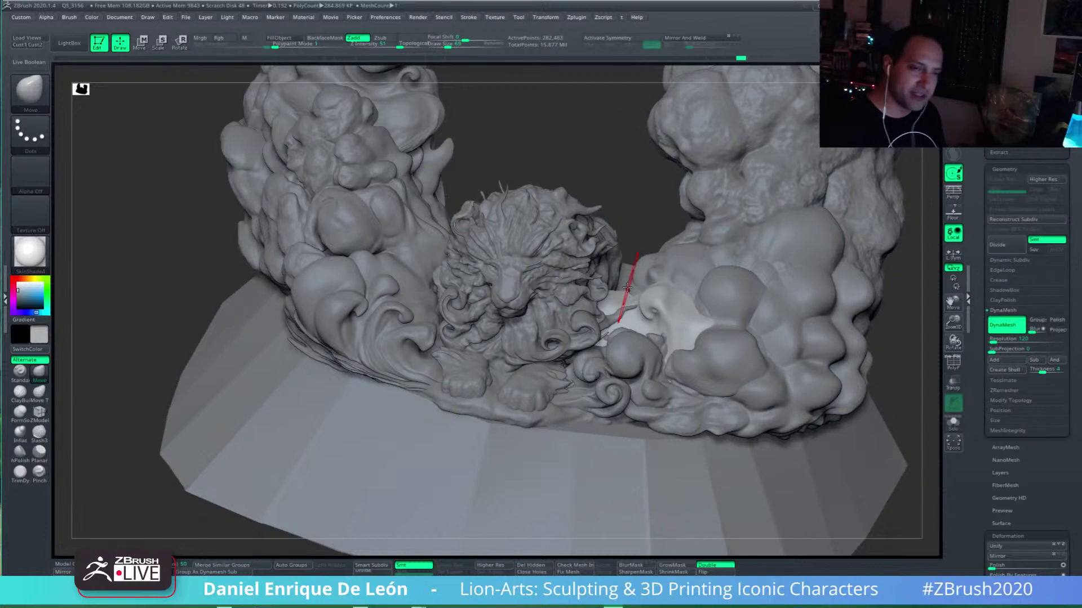
right_click_drag(660, 321, 666, 286)
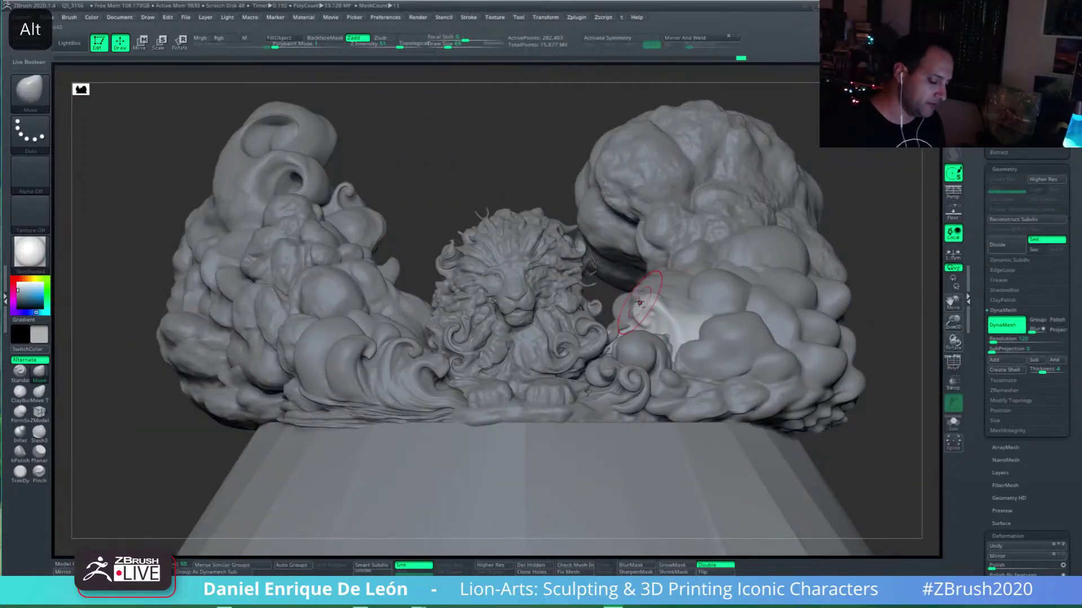
left_click_drag(119, 389, 95, 465, "alt")
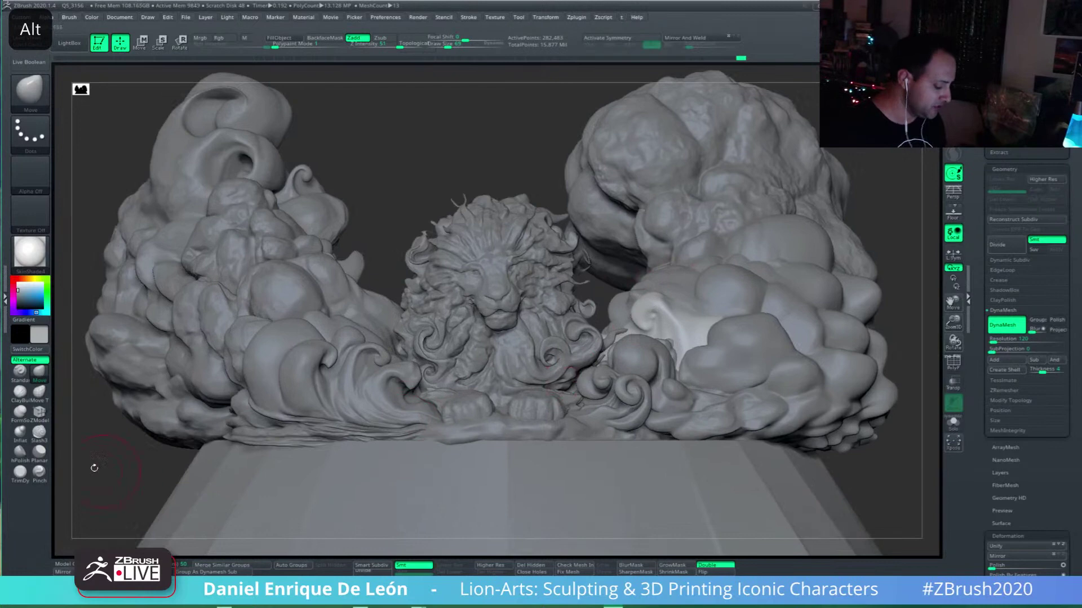
Step: Switch to the Spiral brush and make a trial twist on the curl of the mid-right clouds, undoing the stroke
left_click(31, 94)
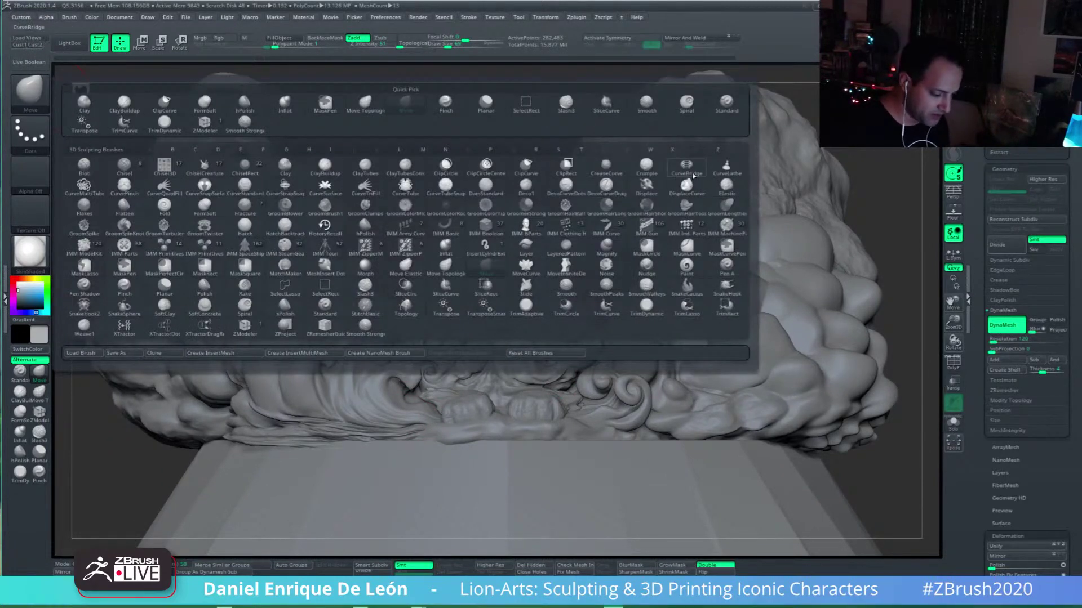
left_click(686, 104)
right_click_drag(658, 329, 664, 339, "alt")
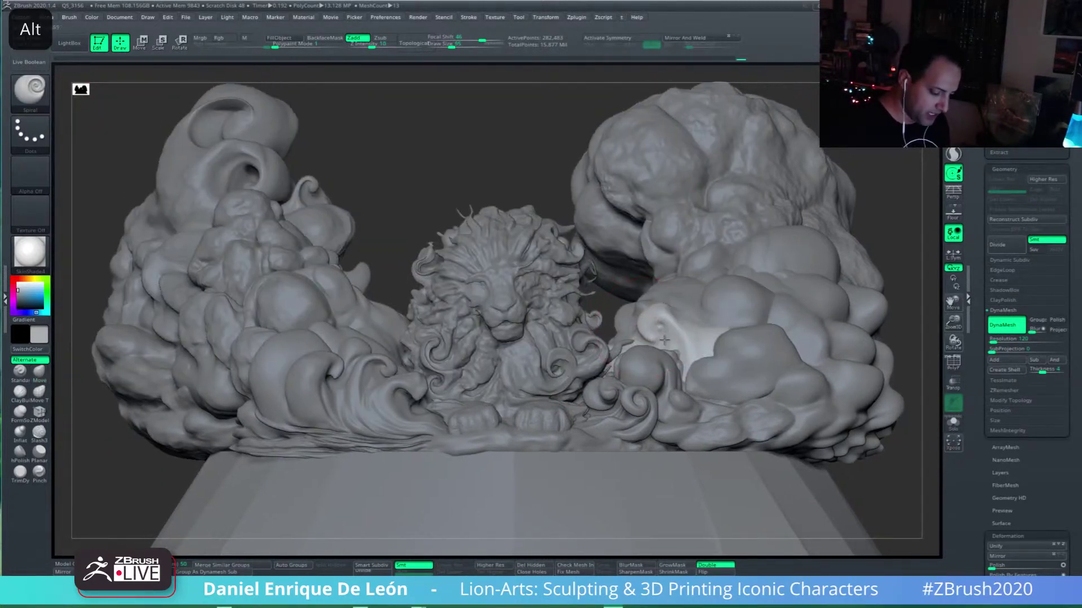
mouse_move(664, 340)
left_mouse_down("alt")
mouse_move(667, 366)
mouse_move(663, 322)
left_mouse_up("alt")
key("ctrl+z")
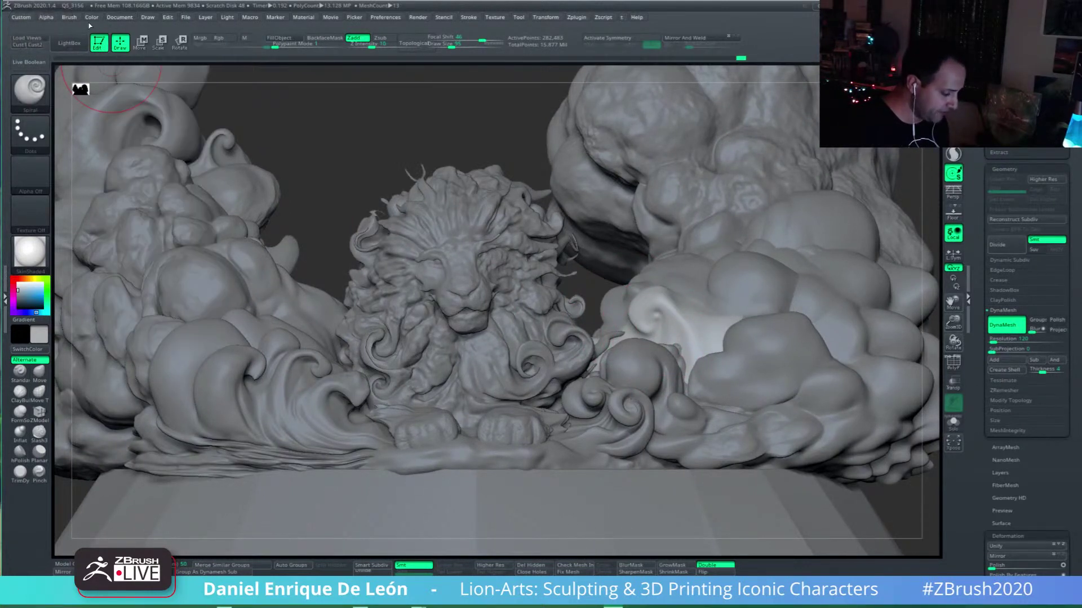
Step: Twist the existing curl nearest the lion on the mid-right clouds into a tight spiral, undoing unwanted strokes
mouse_move(69, 22)
left_click_drag(115, 319, 113, 320)
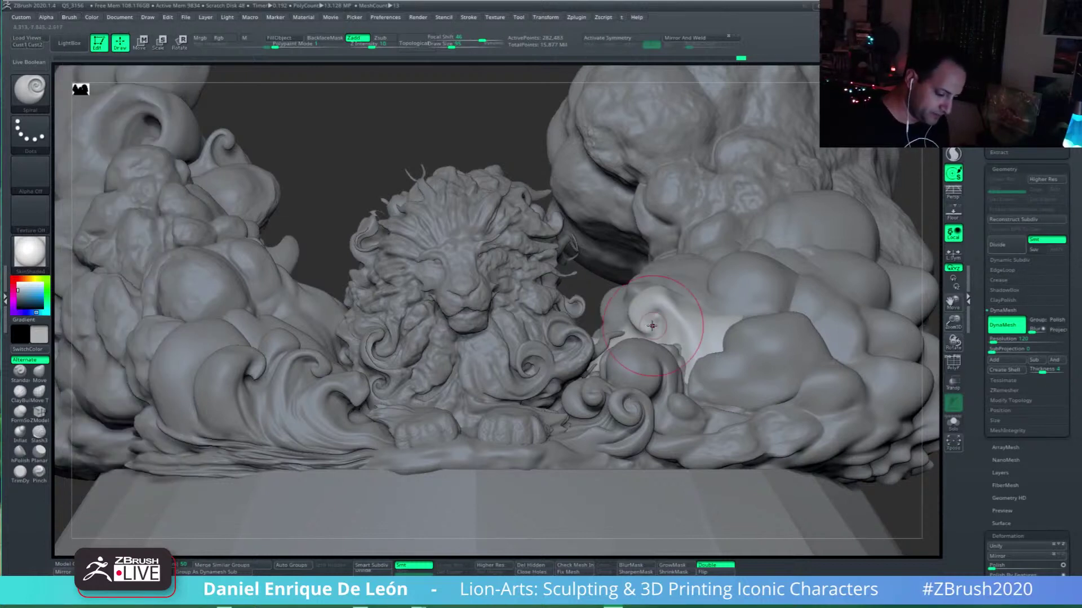
key("ctrl+z")
left_click_drag(660, 328, 659, 321)
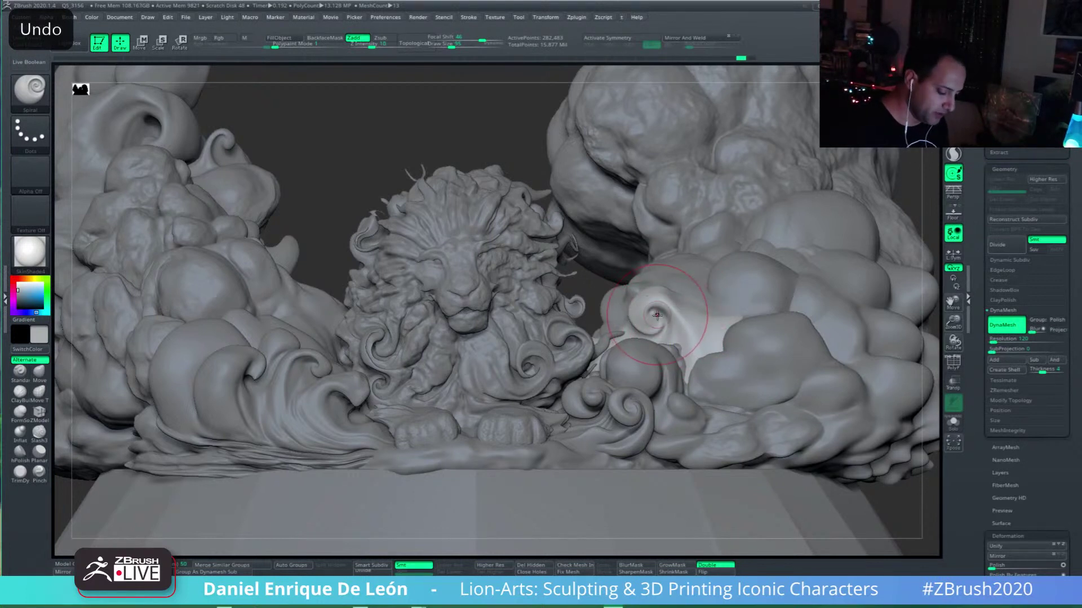
key("ctrl")
key("ctrl+z")
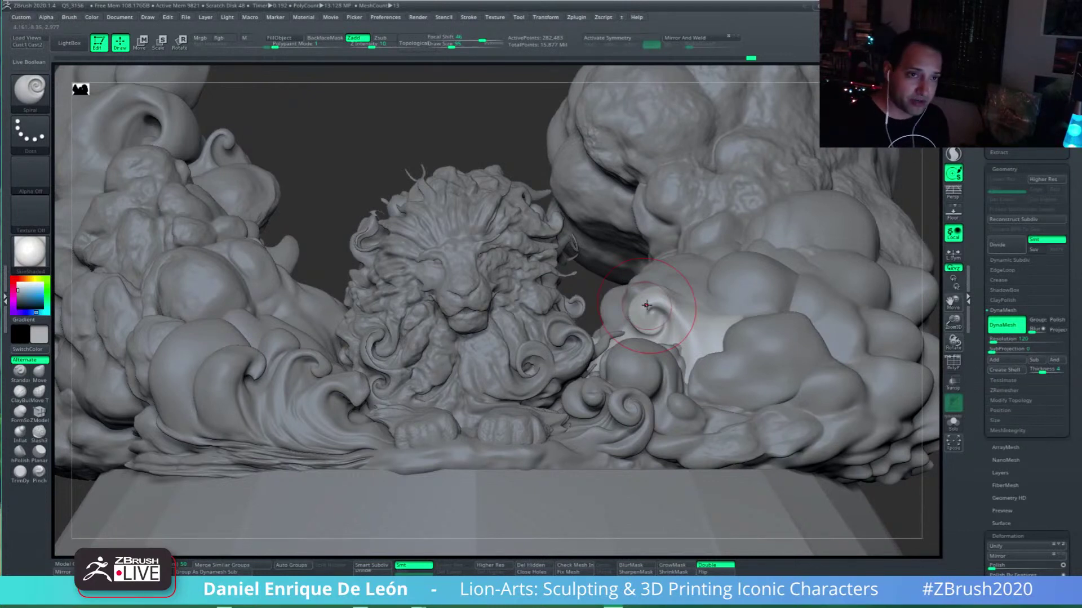
right_click_drag(653, 304, 662, 244, "alt")
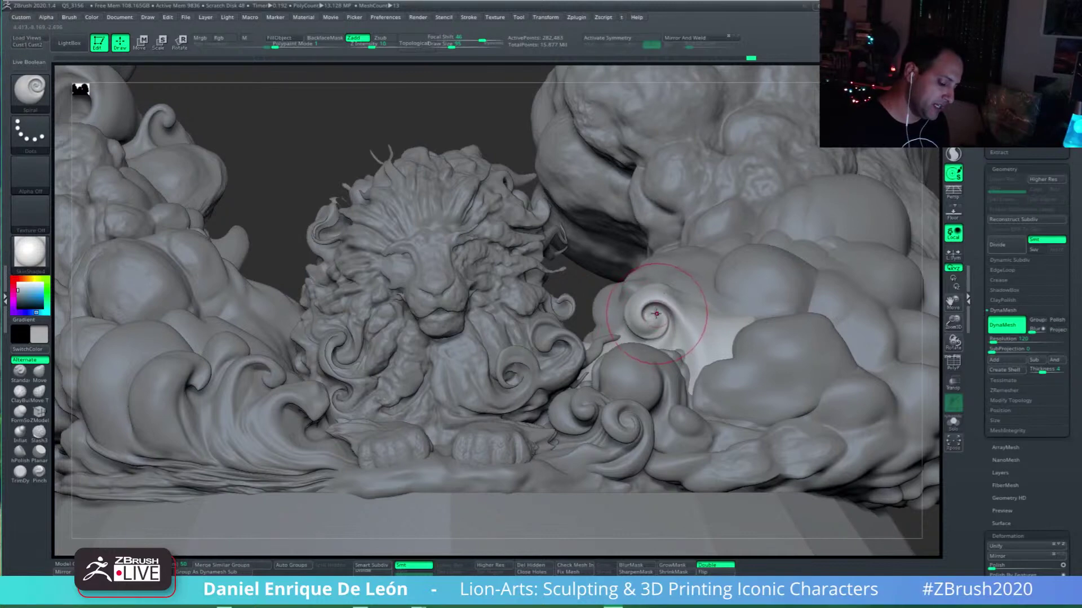
Step: Twist a second, smaller spiral curl at the outer edge of the mid-right clouds and smooth around it
right_click_drag(683, 325, 726, 310)
left_click_drag(727, 310, 742, 320)
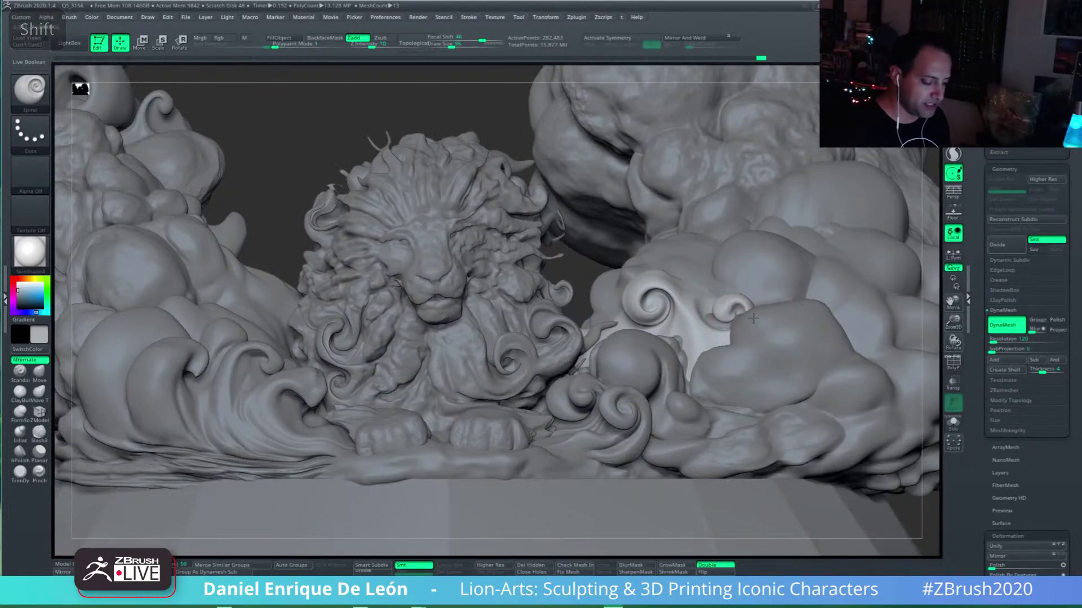
right_click_drag(752, 319, 716, 326)
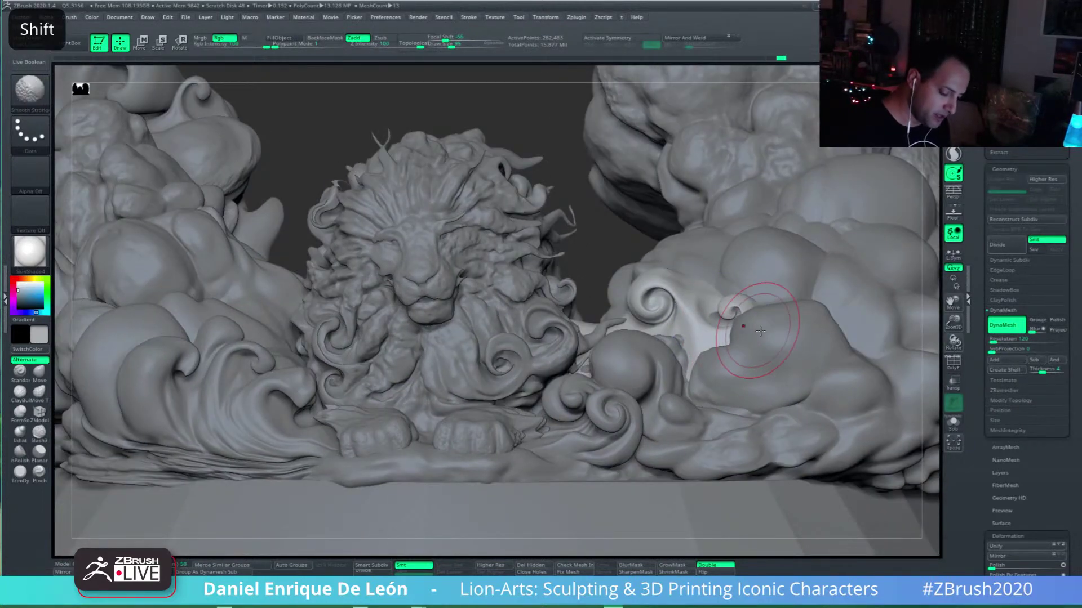
right_click_drag(804, 276, 772, 294, "alt")
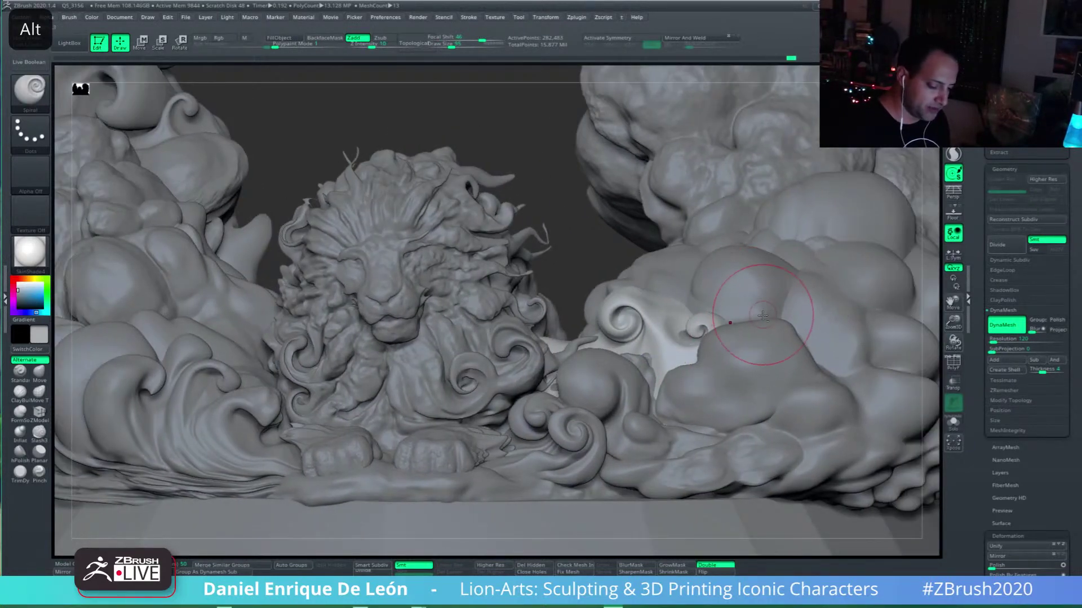
Step: Select the Btm-Right-Clouds subtool, enlarge the Spiral brush, and twist a large curl into the crown of the lower lobe
left_click(748, 282, "alt")
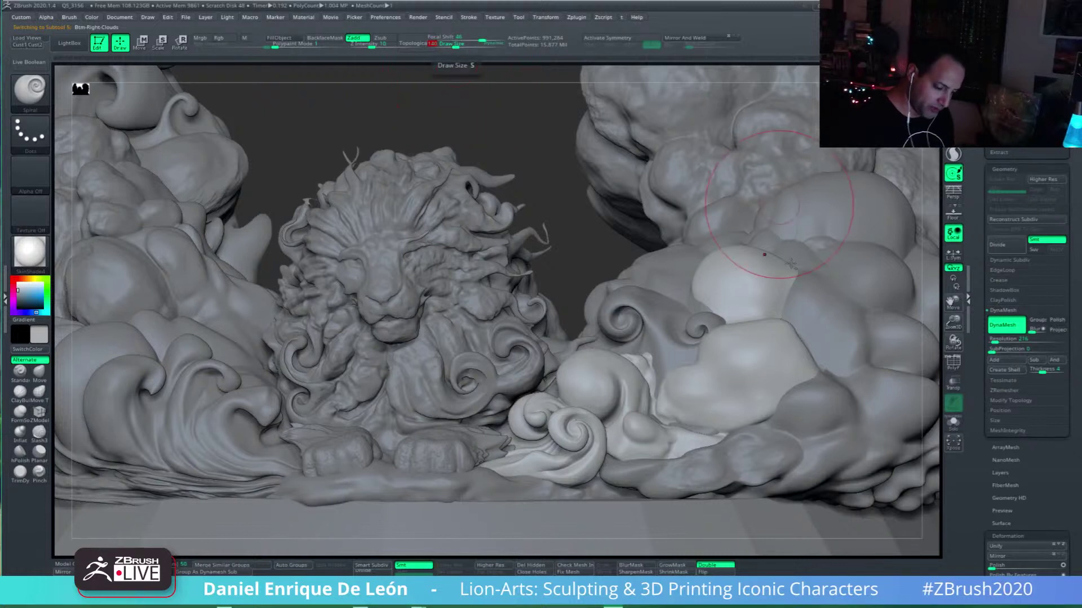
mouse_move(766, 386)
right_mouse_down("alt")
mouse_move(758, 393)
mouse_move(758, 355)
right_mouse_up("alt")
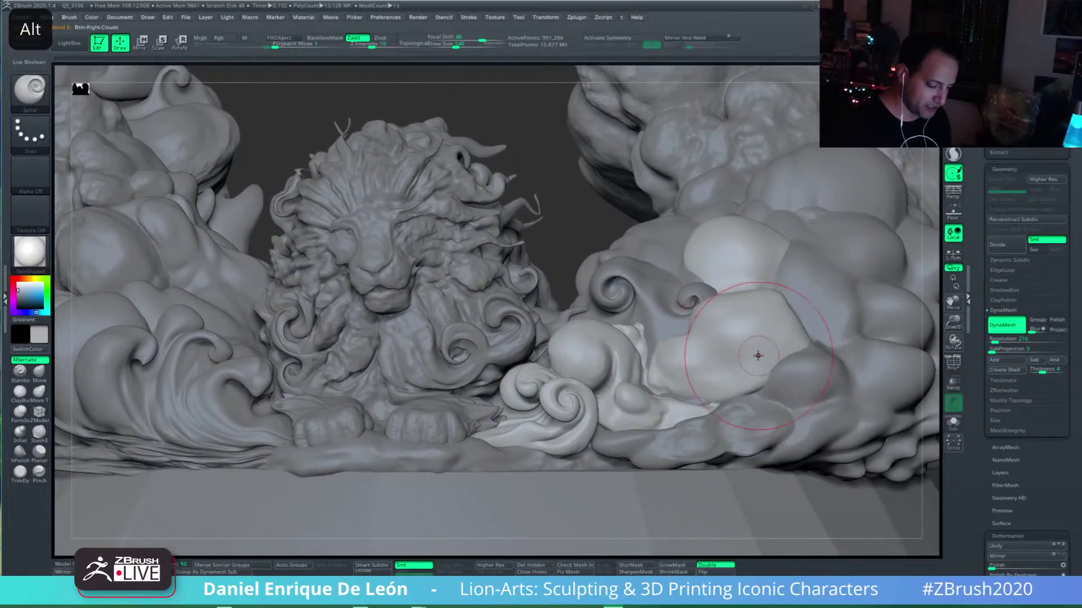
left_click(747, 309)
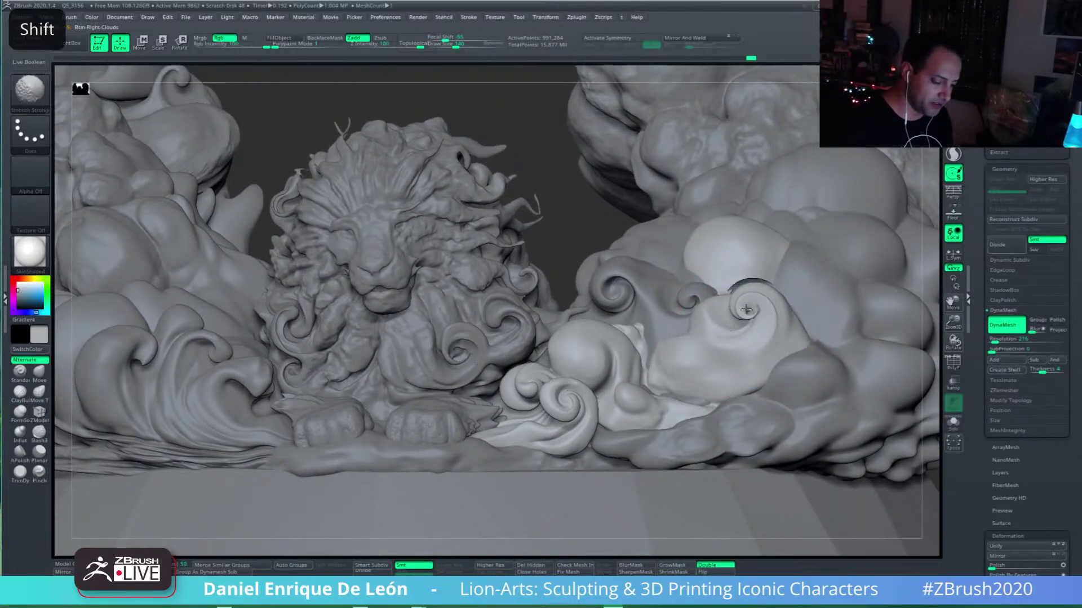
key("ctrl+z")
left_click_drag(749, 313, 771, 296)
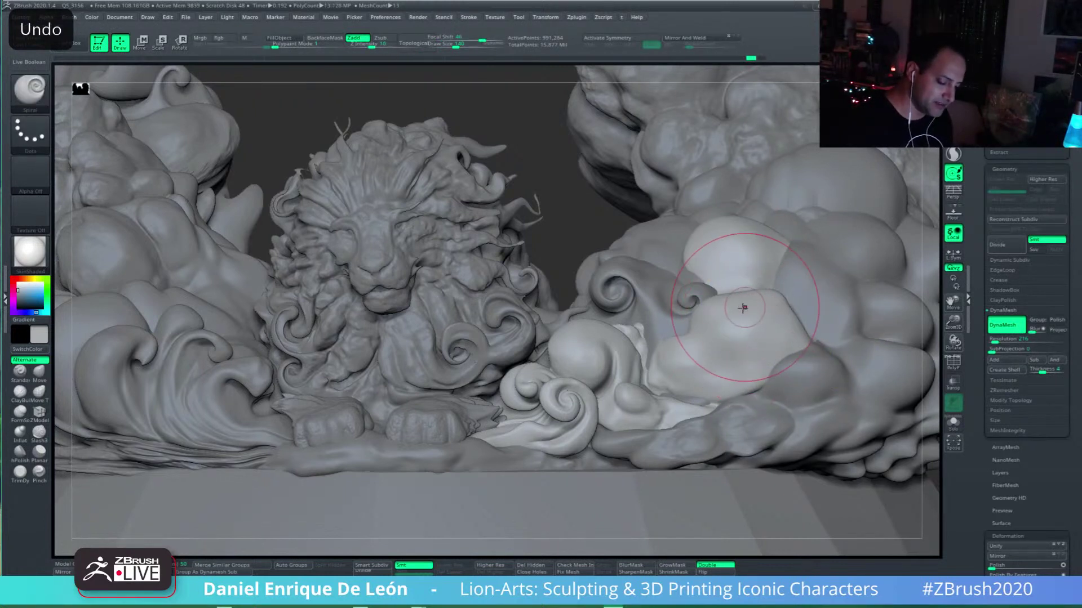
left_click_drag(740, 315, 755, 313)
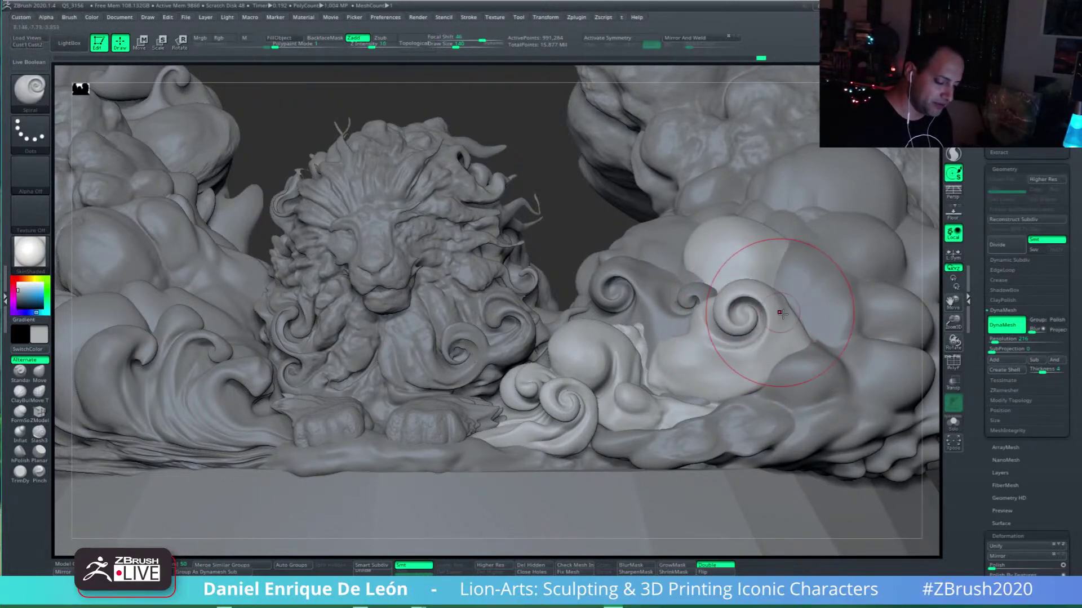
mouse_move(785, 339)
right_mouse_down()
mouse_move(768, 340)
mouse_move(798, 339)
mouse_move(762, 368)
right_mouse_up()
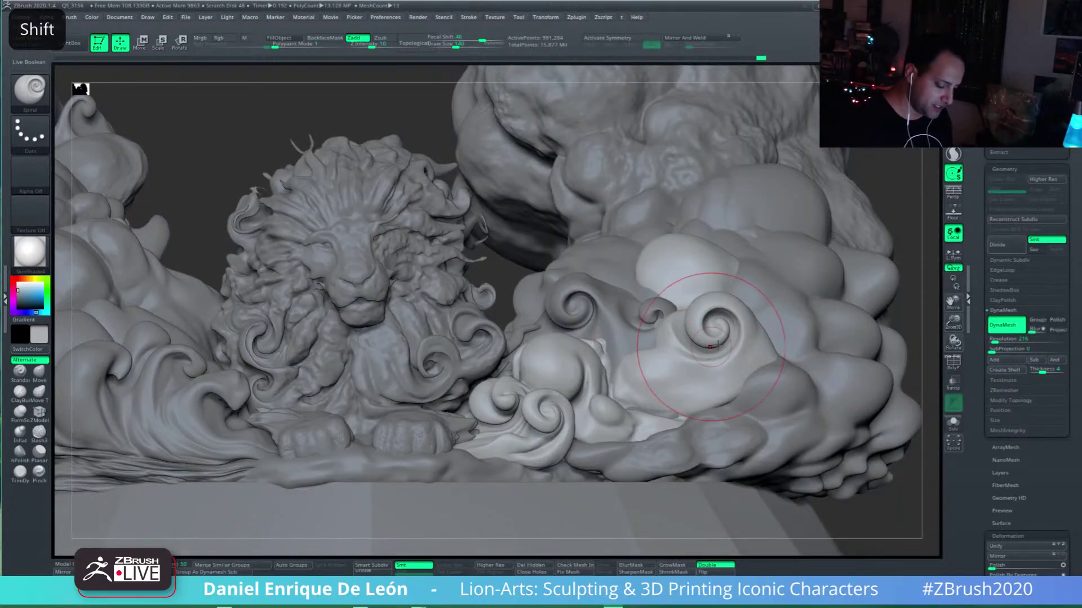
Step: Twist a smaller spiral curl beside the large curl, at the inner edge of the lower lobe
left_click_drag(646, 376, 646, 370)
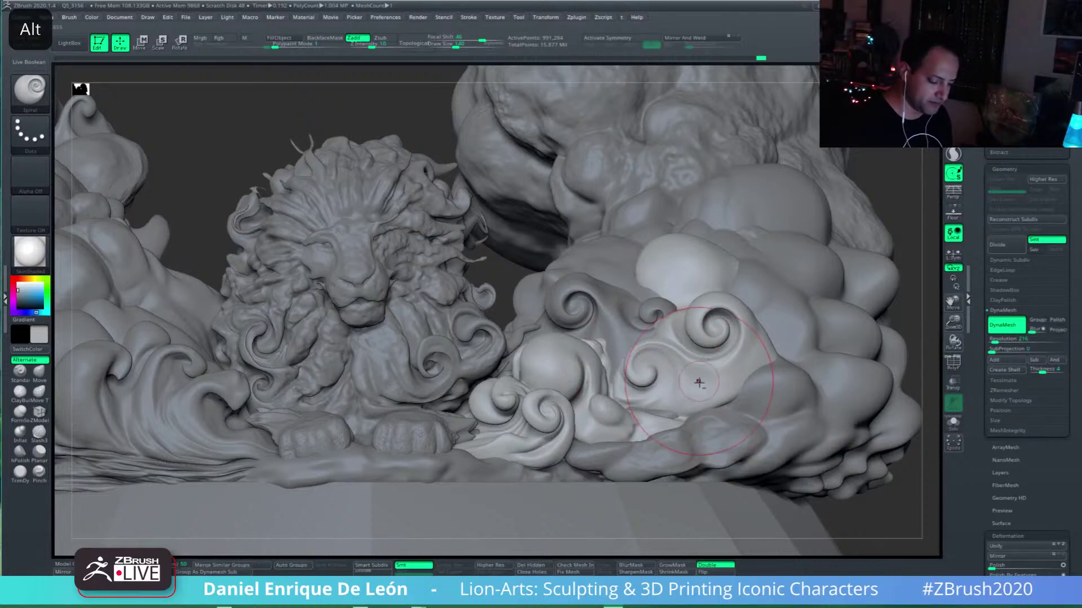
mouse_move(698, 383)
right_mouse_down()
mouse_move(770, 402)
mouse_move(757, 387)
right_mouse_up()
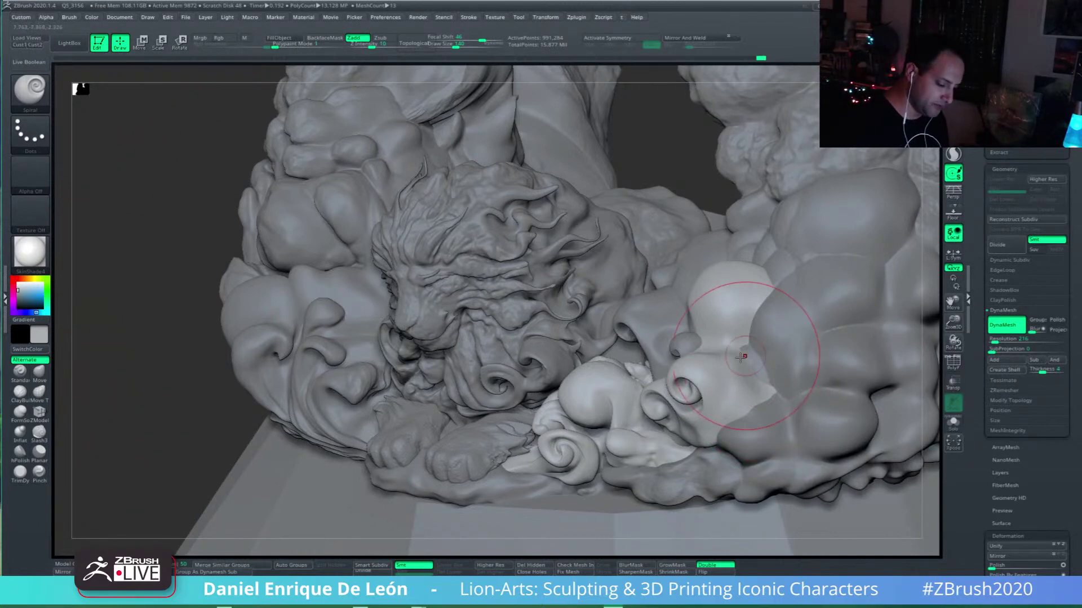
mouse_move(745, 355)
right_mouse_down()
mouse_move(753, 380)
mouse_move(705, 360)
mouse_move(710, 340)
right_mouse_up()
Step: Push back the cloud surface between the large curl and the round lobe above it with the Move brush
left_click(39, 372)
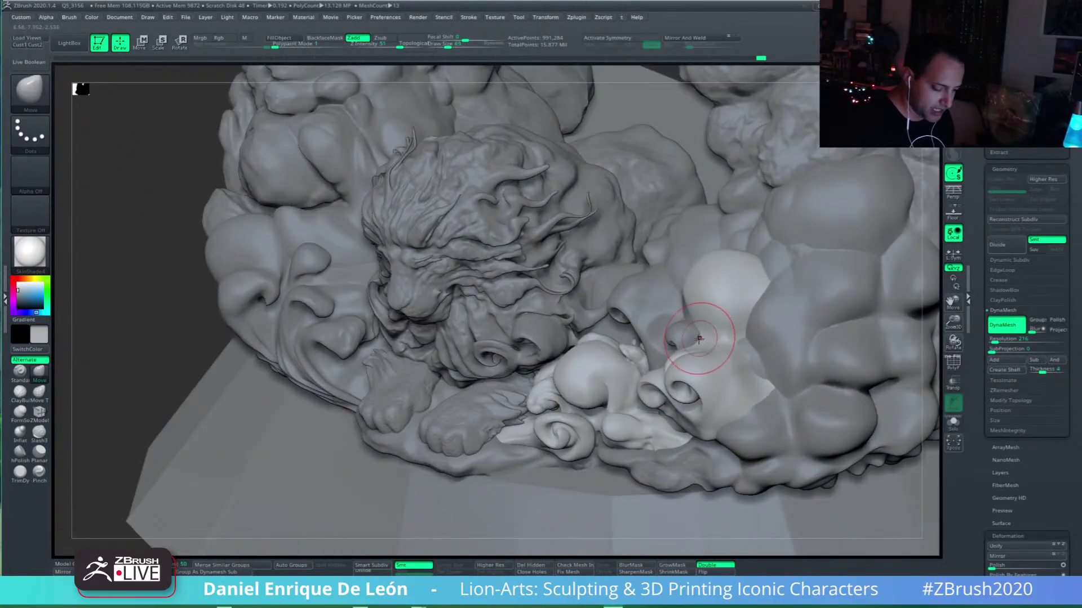
left_click_drag(697, 338, 726, 342)
right_click_drag(733, 348, 755, 331)
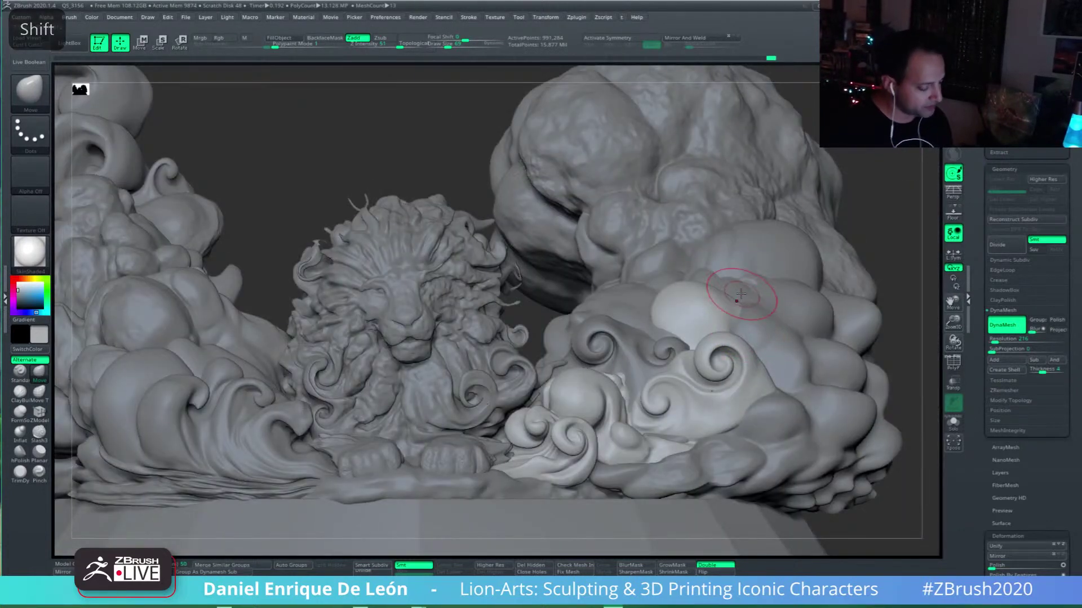
Step: Switch back to the Spiral brush and twist the round upper lobe into a large inward curl, undoing unwanted strokes
left_click(30, 90)
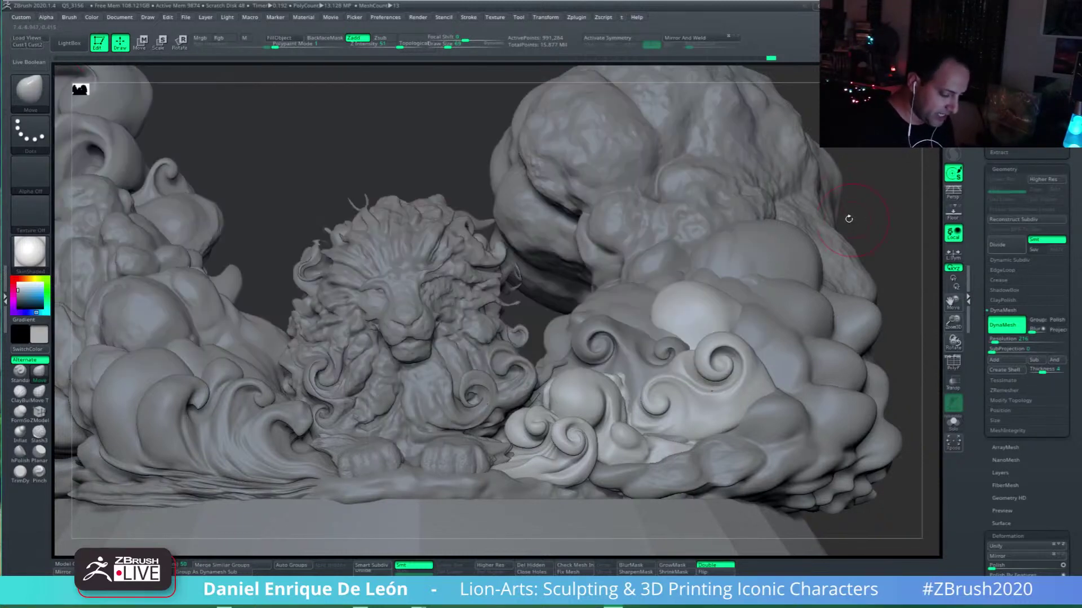
left_click(36, 101)
left_click(687, 104)
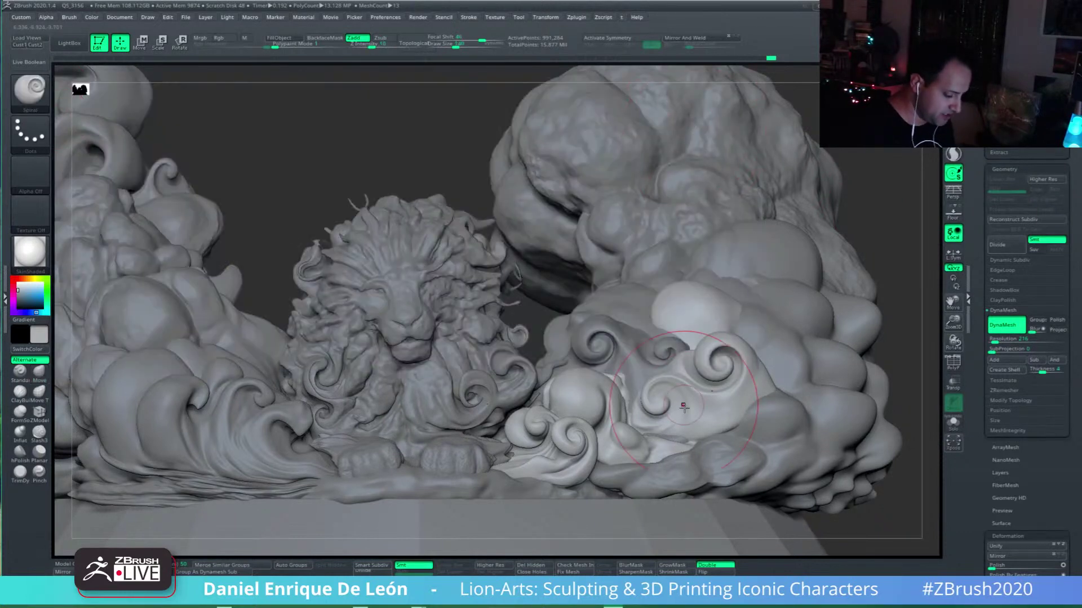
key("alt")
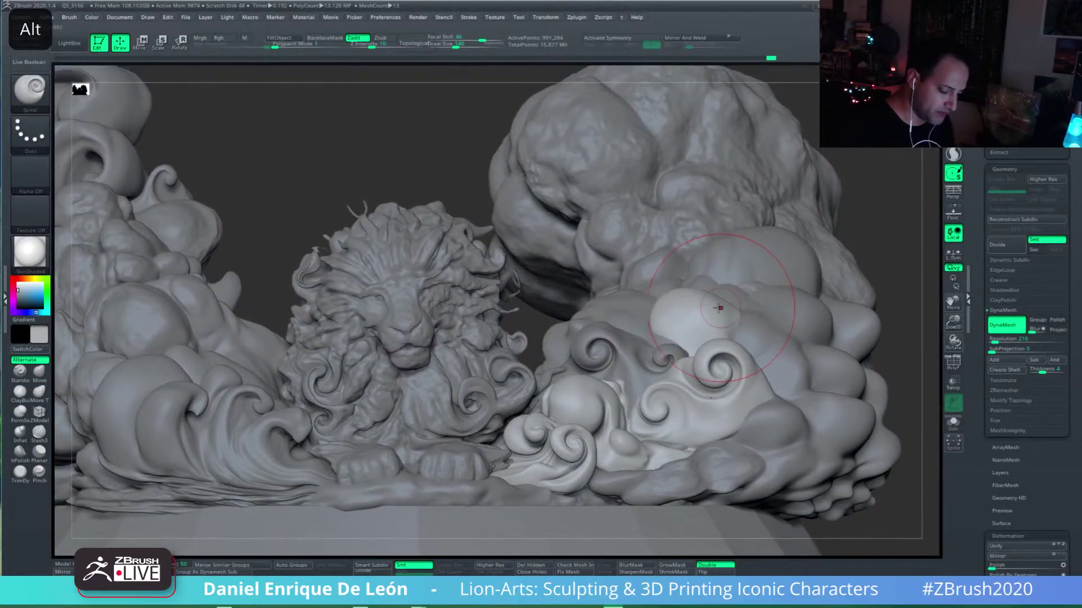
left_click_drag(686, 307, 686, 319)
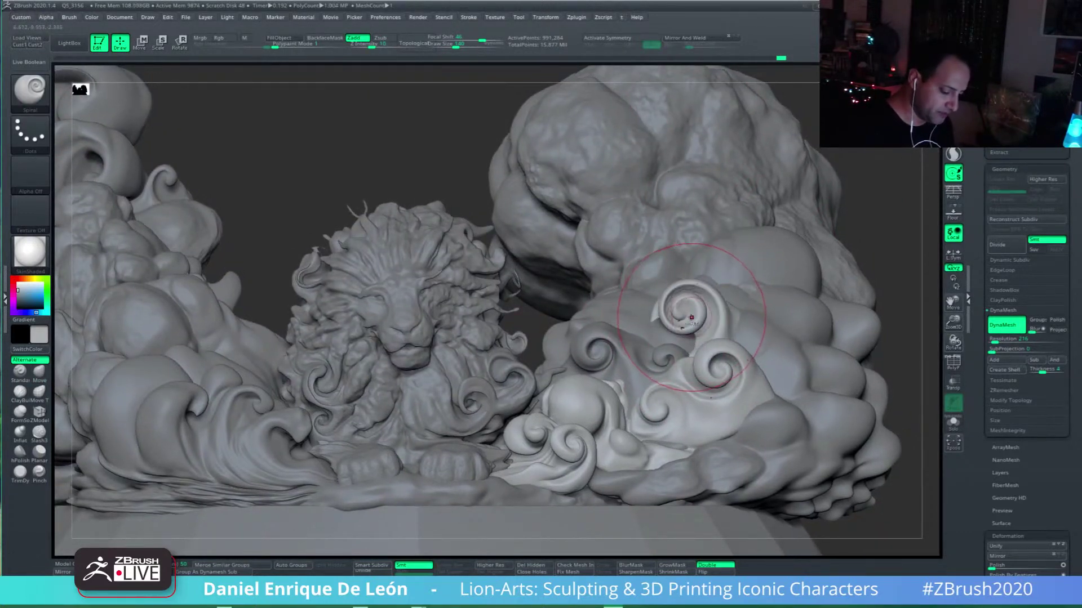
key("ctrl+z")
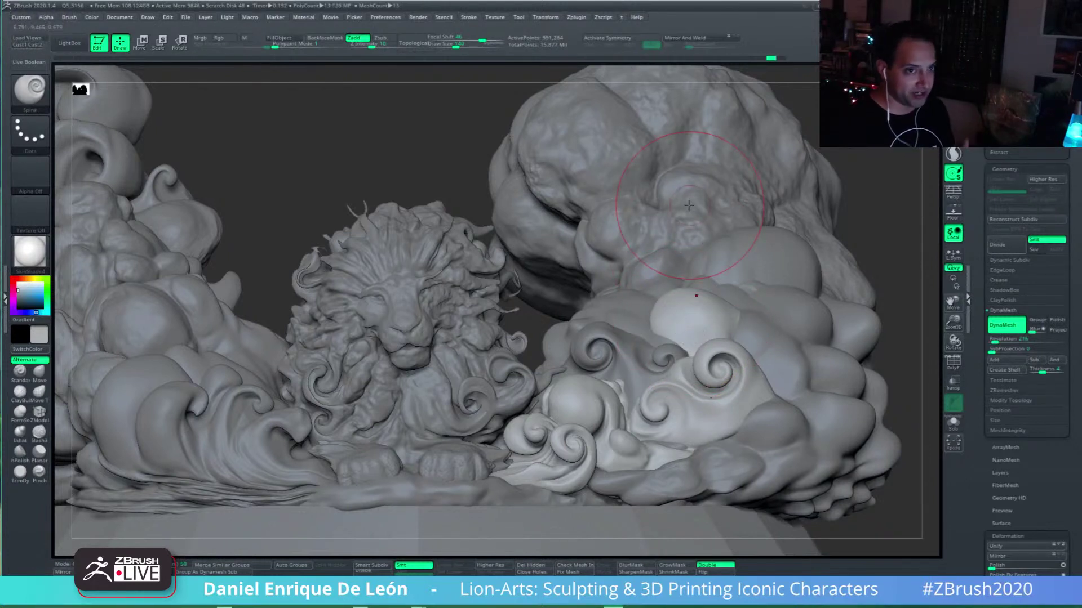
right_click_drag(681, 304, 695, 314)
left_click_drag(696, 312, 697, 319)
key("ctrl+z")
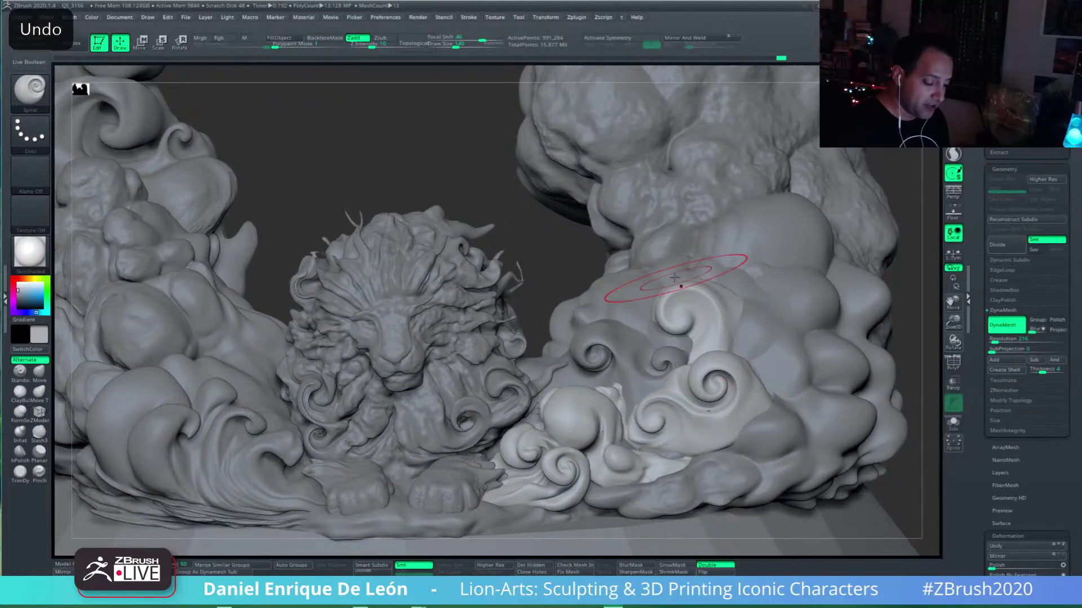
mouse_move(698, 302)
right_mouse_down()
mouse_move(664, 320)
mouse_move(732, 315)
mouse_move(711, 322)
mouse_move(701, 271)
right_mouse_up()
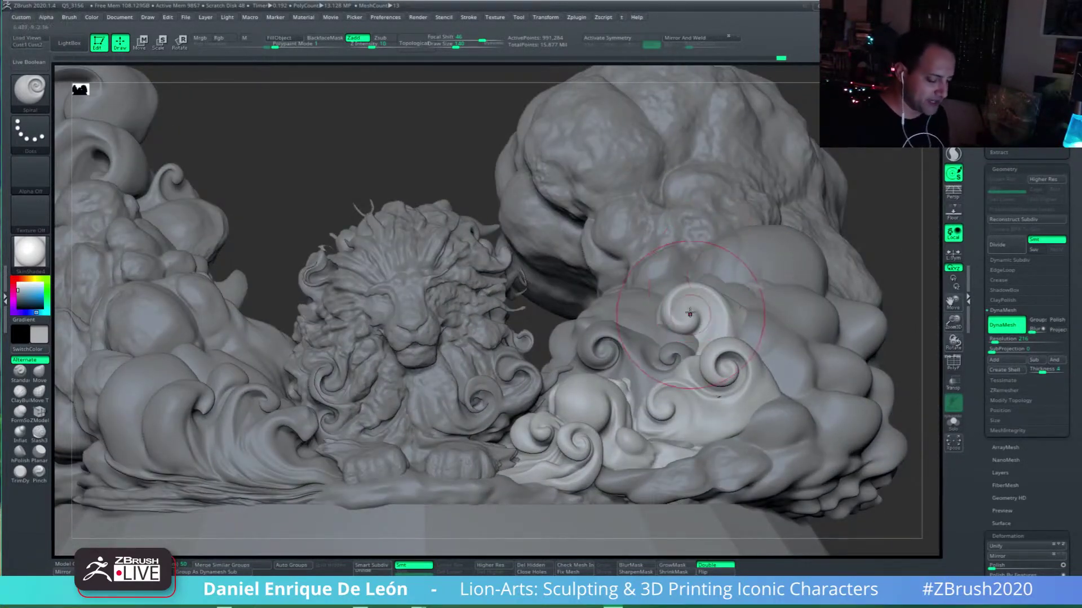
right_click_drag(690, 312, 655, 274)
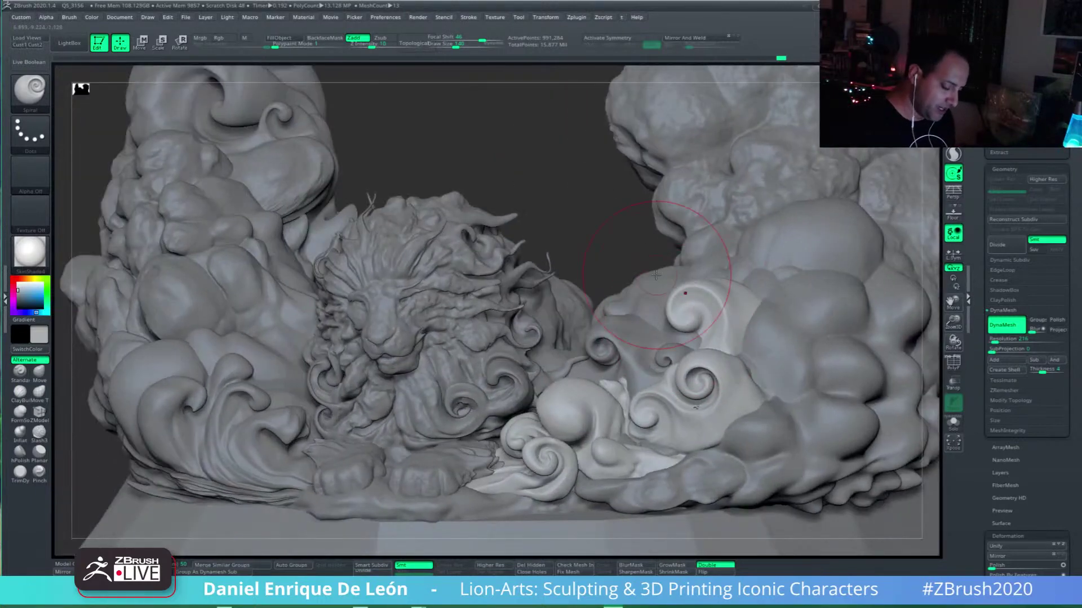
left_click_drag(695, 300, 697, 309)
right_click_drag(706, 315, 697, 308)
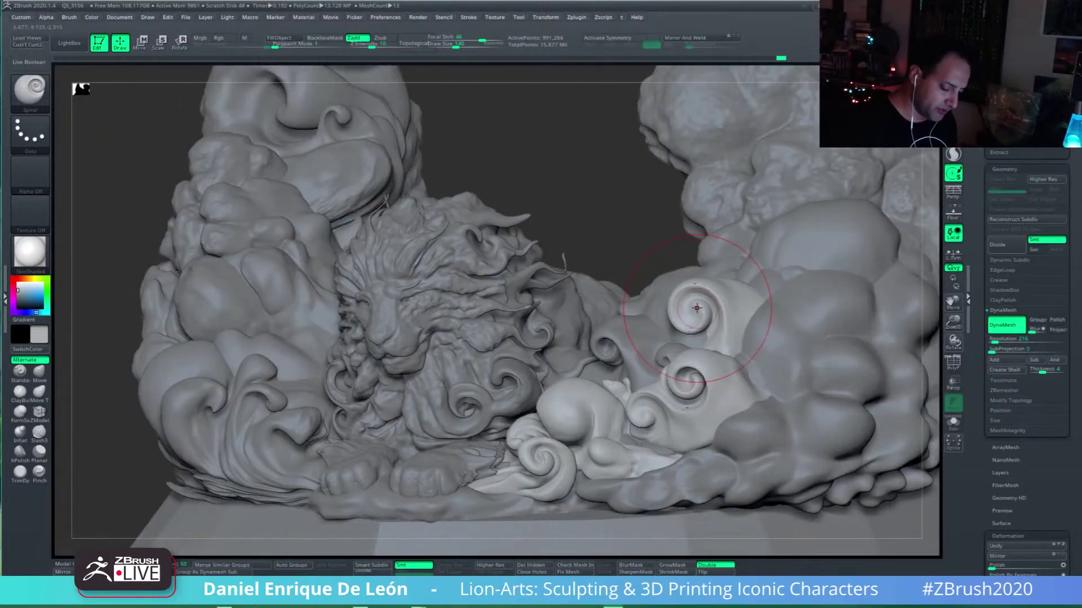
left_click_drag(705, 324, 699, 322, "shift")
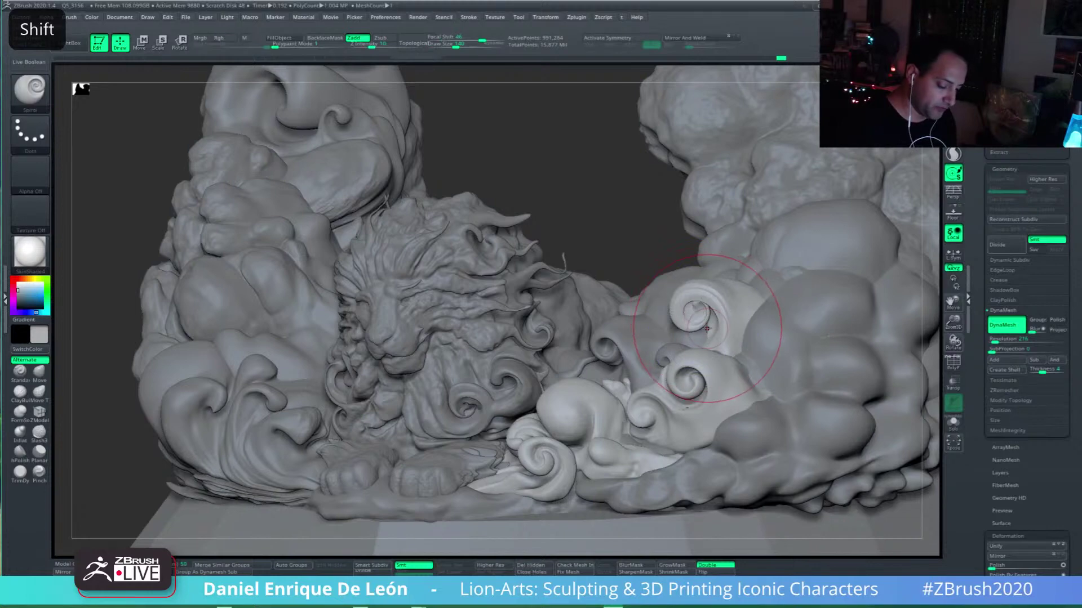
key("ctrl+z")
key("ctrl+z")
Step: Smooth and refine the rim of the large upper curl
mouse_move(709, 328)
right_mouse_down()
mouse_move(719, 323)
mouse_move(715, 337)
mouse_move(684, 349)
right_mouse_up()
mouse_move(817, 346)
right_mouse_down()
mouse_move(775, 355)
mouse_move(771, 315)
right_mouse_up()
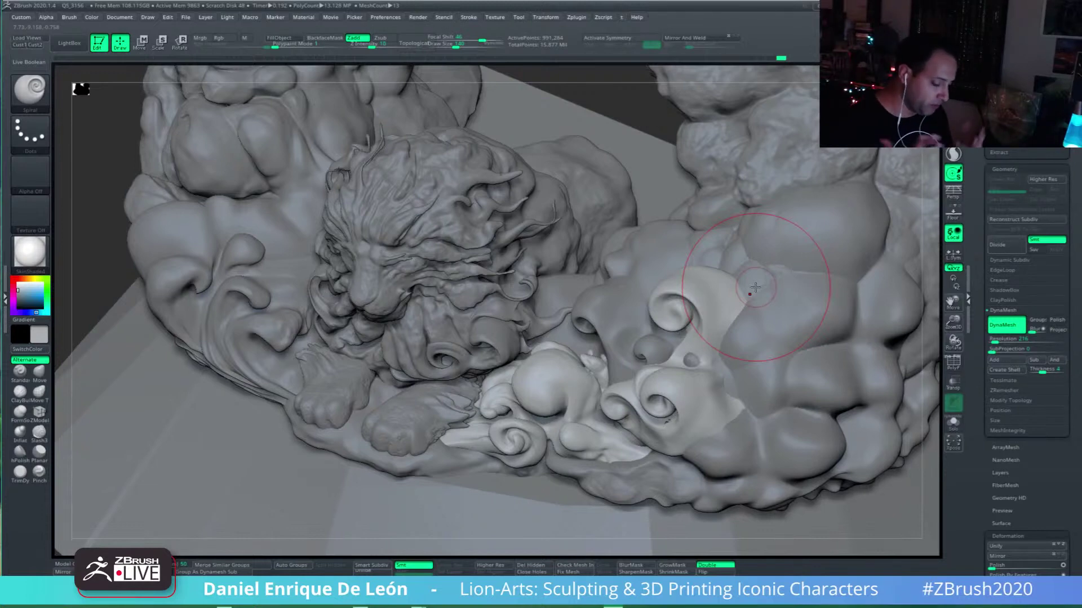
mouse_move(752, 290)
right_mouse_down()
mouse_move(717, 322)
mouse_move(653, 337)
right_mouse_up()
right_click_drag(654, 337, 736, 345, "alt")
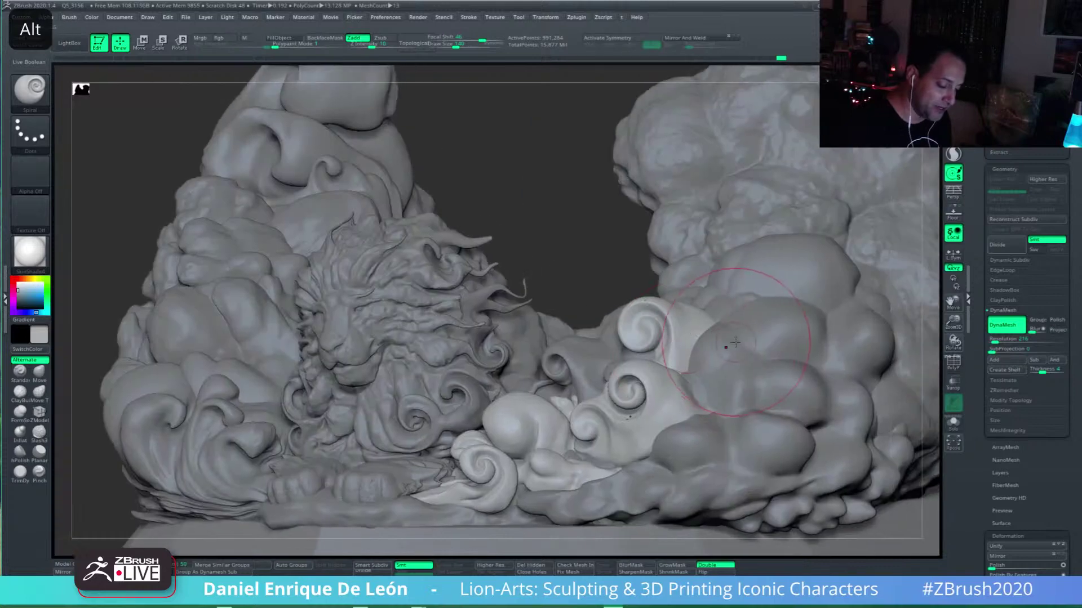
left_click_drag(643, 306, 668, 316, "shift")
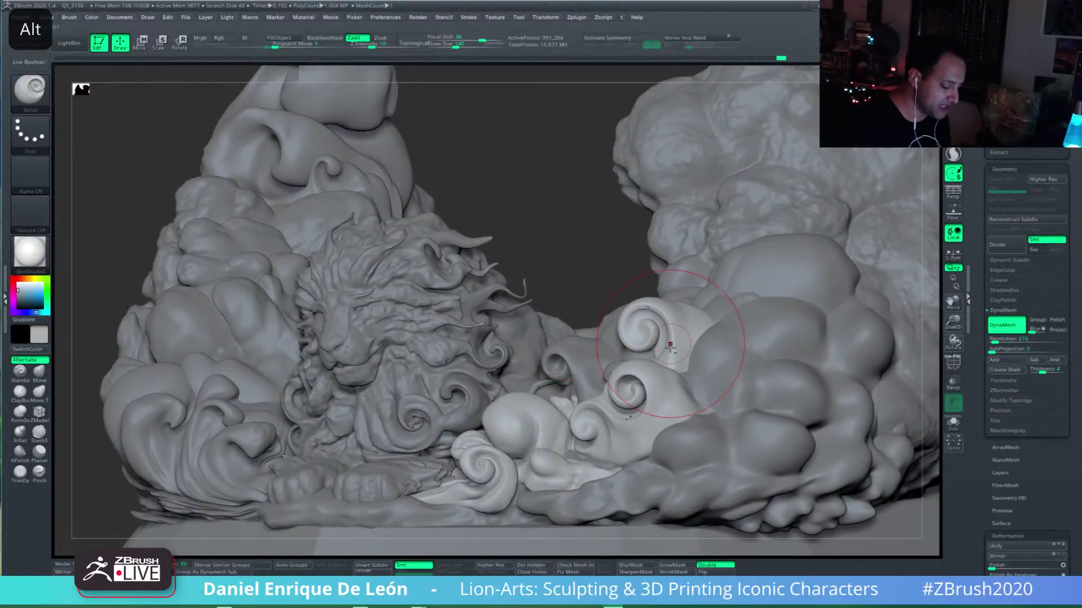
mouse_move(671, 357)
right_mouse_down("alt")
mouse_move(699, 319)
mouse_move(691, 335)
right_mouse_up("alt")
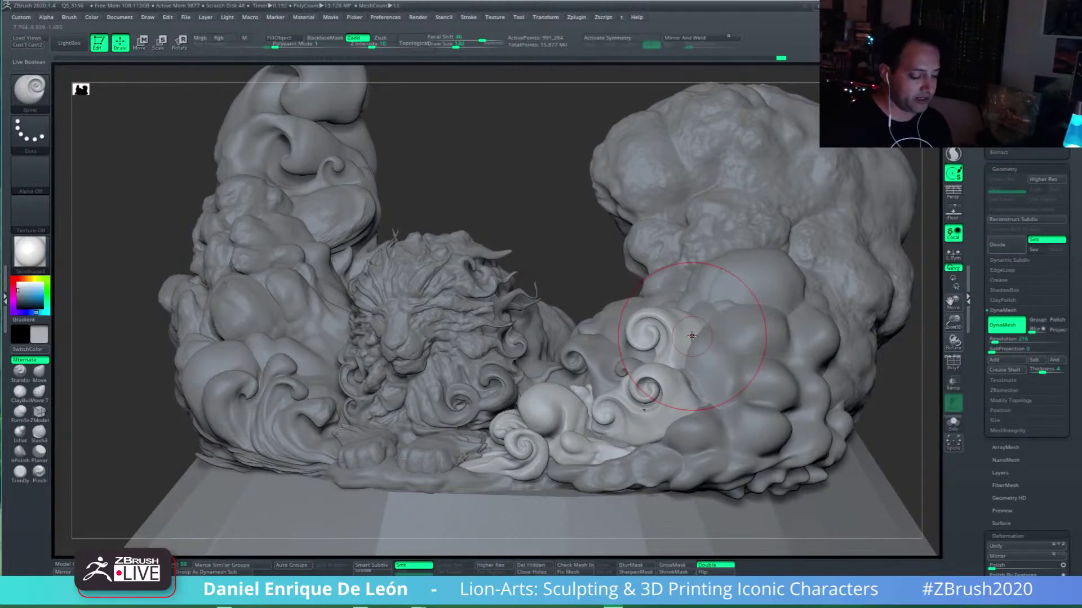
Step: Select the Recovered_Tool cloud subtool and twist a curl into its edge beside the existing curls, undoing unwanted strokes
mouse_move(691, 336)
right_mouse_down()
mouse_move(663, 361)
mouse_move(682, 361)
mouse_move(662, 395)
mouse_move(696, 325)
mouse_move(648, 343)
mouse_move(600, 338)
right_mouse_up()
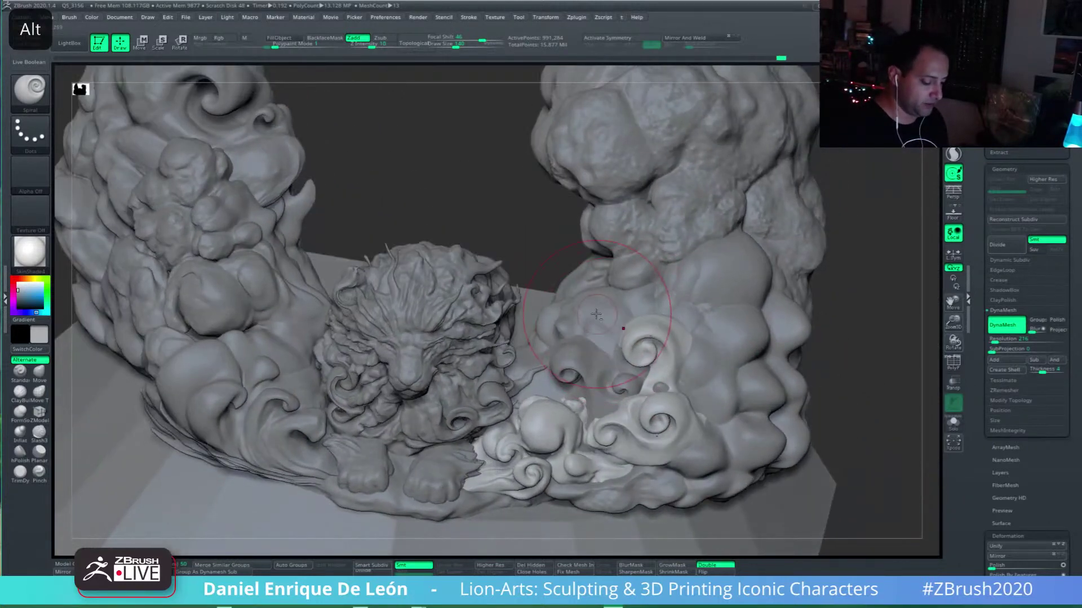
left_click(600, 338, "alt")
mouse_move(705, 317)
right_mouse_down()
mouse_move(755, 357)
mouse_move(743, 342)
right_mouse_up()
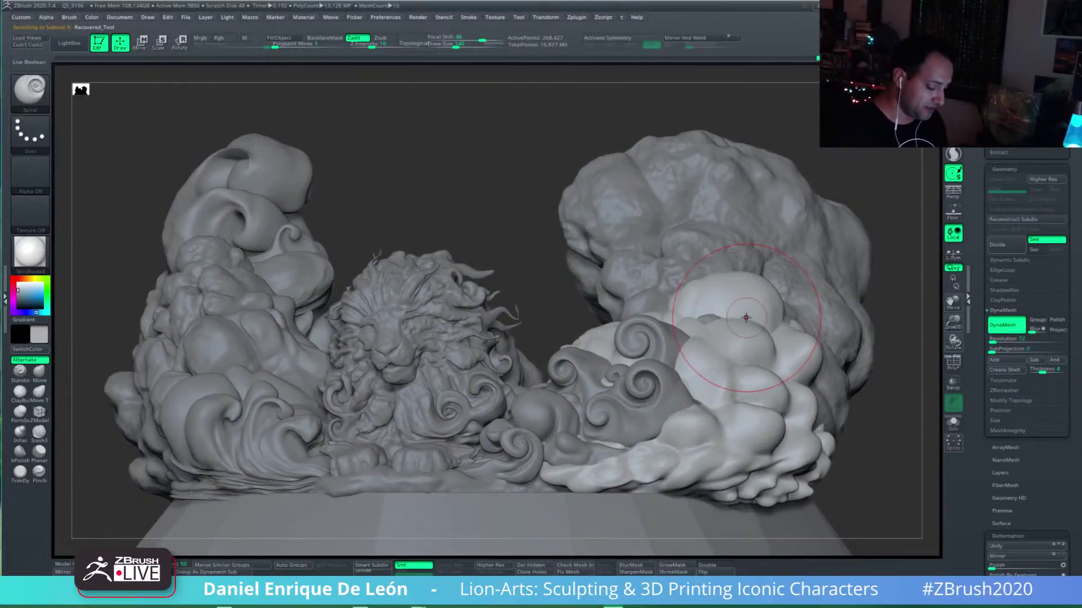
mouse_move(712, 344)
right_mouse_down("alt")
mouse_move(696, 342)
mouse_move(712, 353)
right_mouse_up("alt")
mouse_move(731, 315)
right_mouse_down("alt")
mouse_move(741, 305)
mouse_move(701, 372)
mouse_move(666, 374)
right_mouse_up("alt")
key("ctrl+z")
left_click_drag(666, 374, 671, 369)
right_click_drag(668, 370, 683, 368)
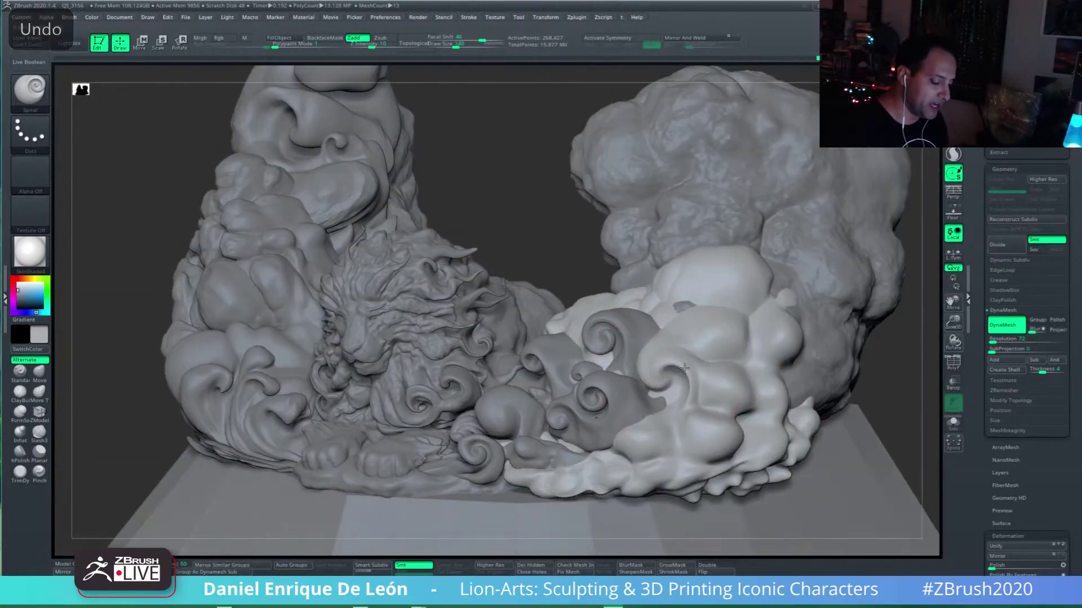
key("ctrl+z")
key("ctrl+z")
key("ctrl+z")
key("ctrl+z")
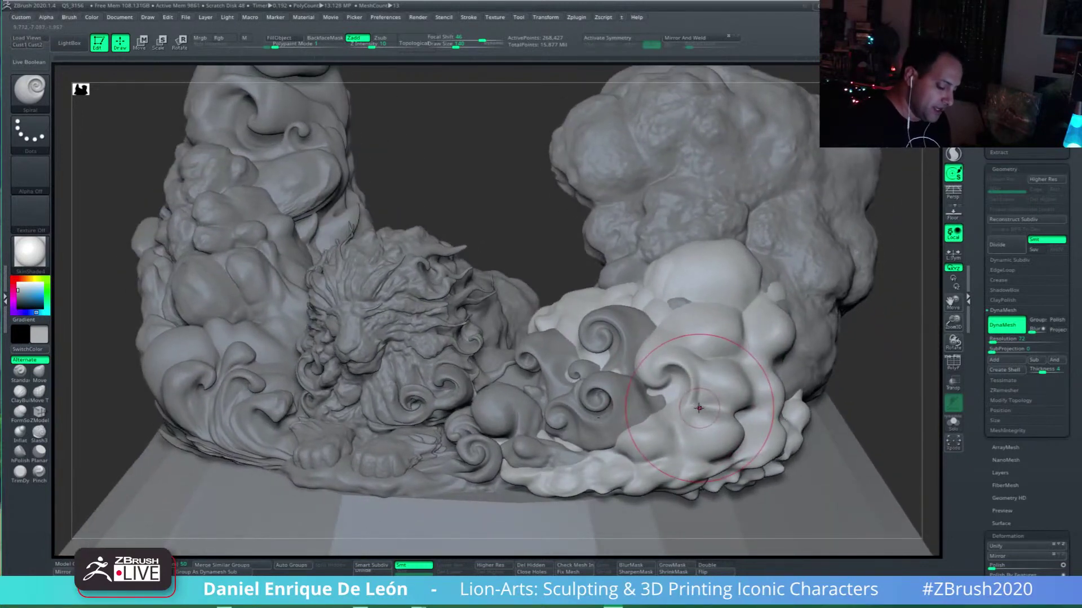
Step: Twist another curl into the upper inner end of the outer clouds, behind the existing curls near the lion
mouse_move(681, 353)
right_mouse_down()
mouse_move(702, 374)
mouse_move(648, 309)
mouse_move(665, 330)
mouse_move(623, 339)
right_mouse_up()
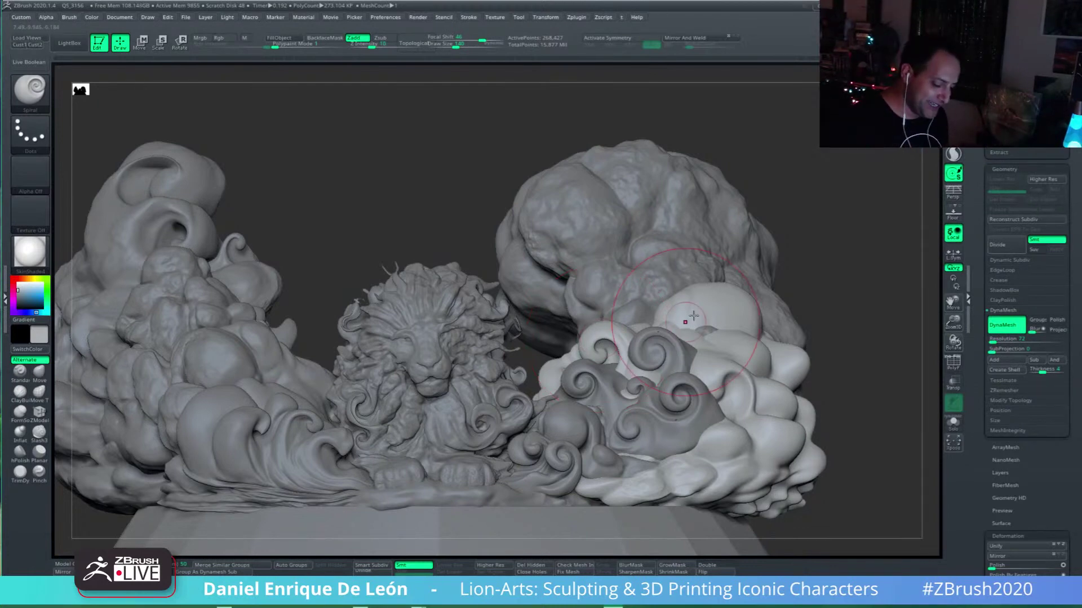
right_click_drag(709, 365, 631, 391)
right_click_drag(742, 383, 706, 403, "alt")
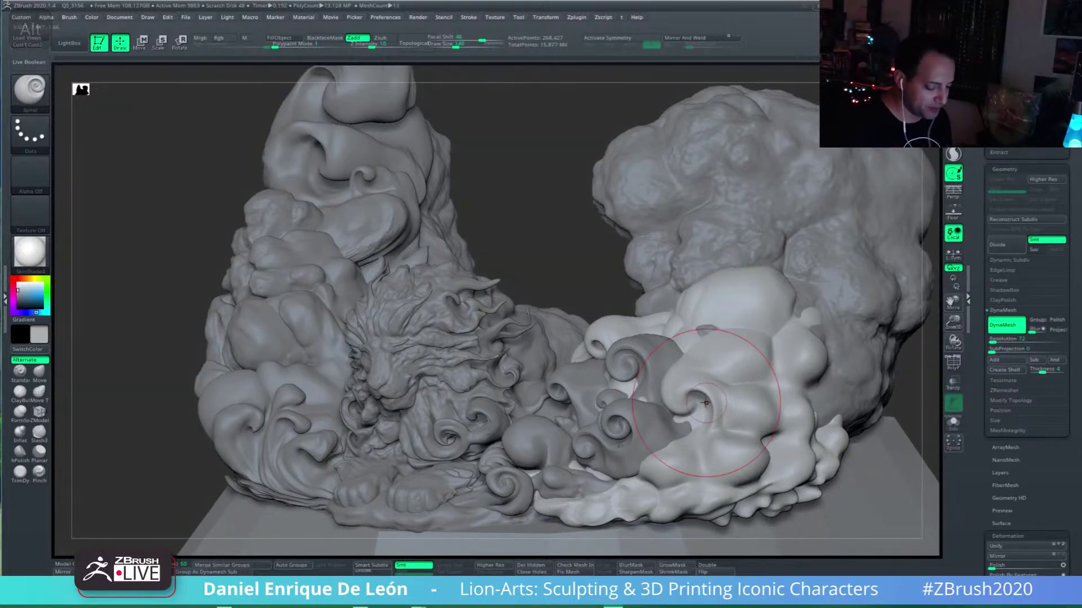
right_click_drag(706, 403, 725, 385)
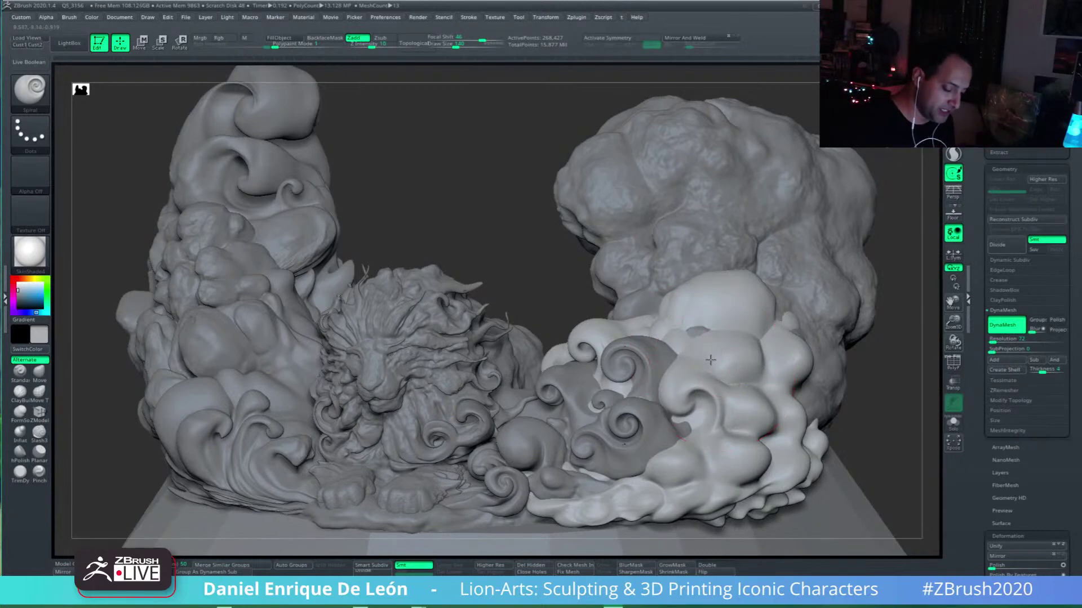
right_click_drag(714, 323, 717, 322, "shift")
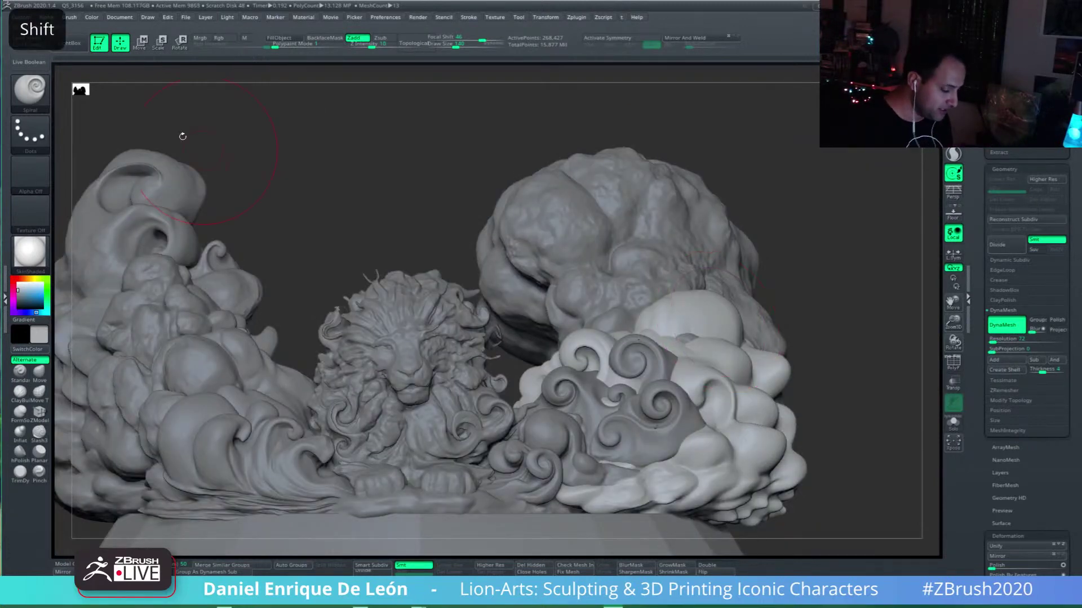
Step: Switch to the Move brush and push back the outer cloud surface poking through between the front curls
key("b")
key("m")
key("v")
mouse_move(652, 448)
right_mouse_down()
mouse_move(628, 477)
mouse_move(687, 395)
mouse_move(616, 415)
right_mouse_up()
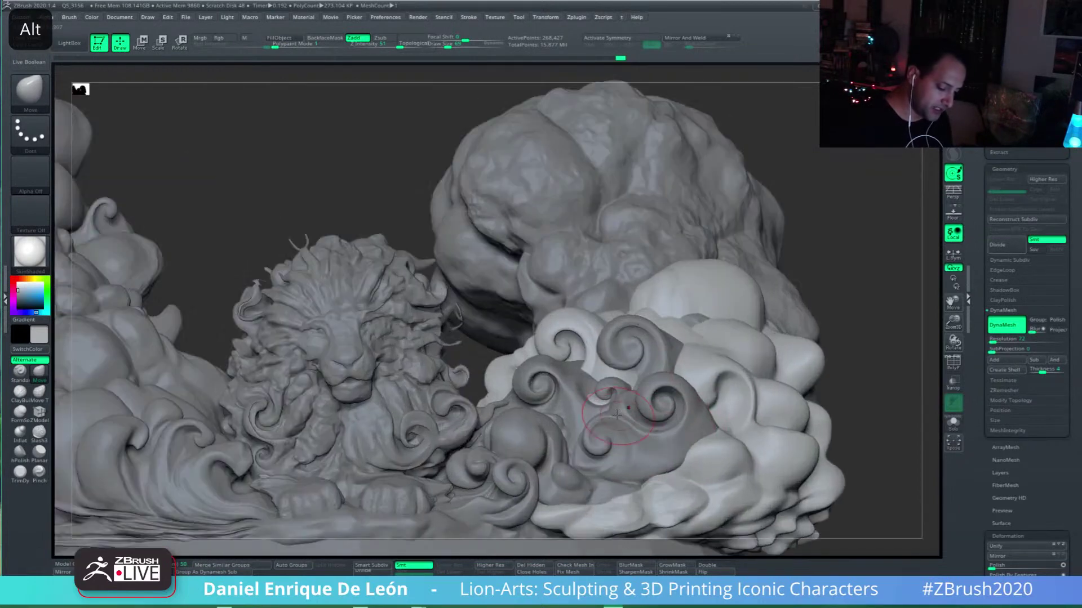
left_click_drag(598, 405, 598, 411, "alt")
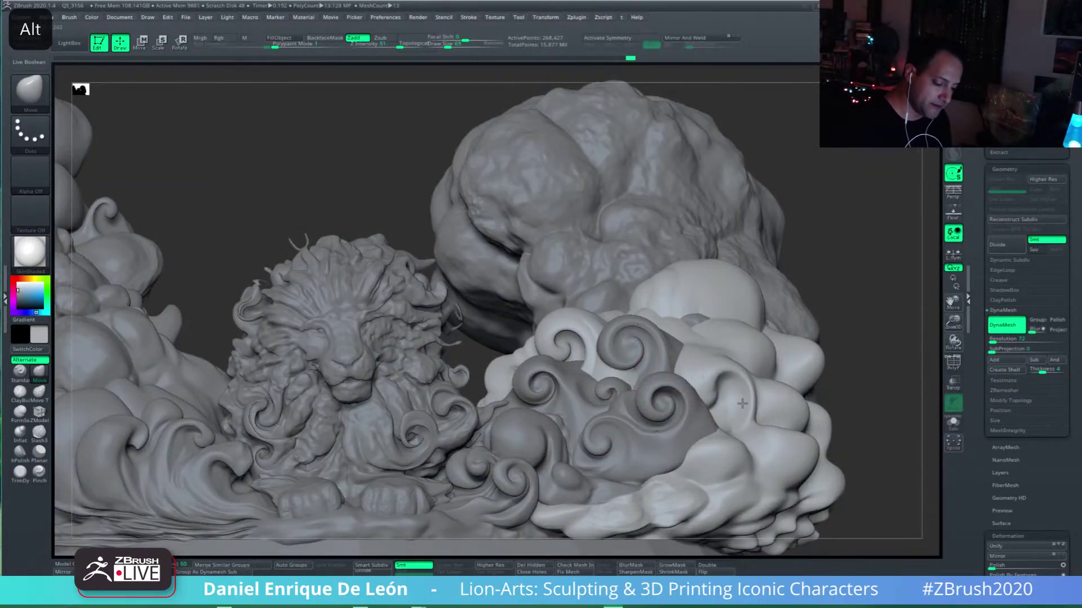
Step: Enlarge the Move brush and pull the outer clouds over the gap beneath the crown lobe, undoing unwanted moves
mouse_move(868, 389)
right_mouse_down()
mouse_move(781, 418)
mouse_move(737, 409)
mouse_move(651, 454)
mouse_move(575, 431)
mouse_move(700, 368)
right_mouse_up()
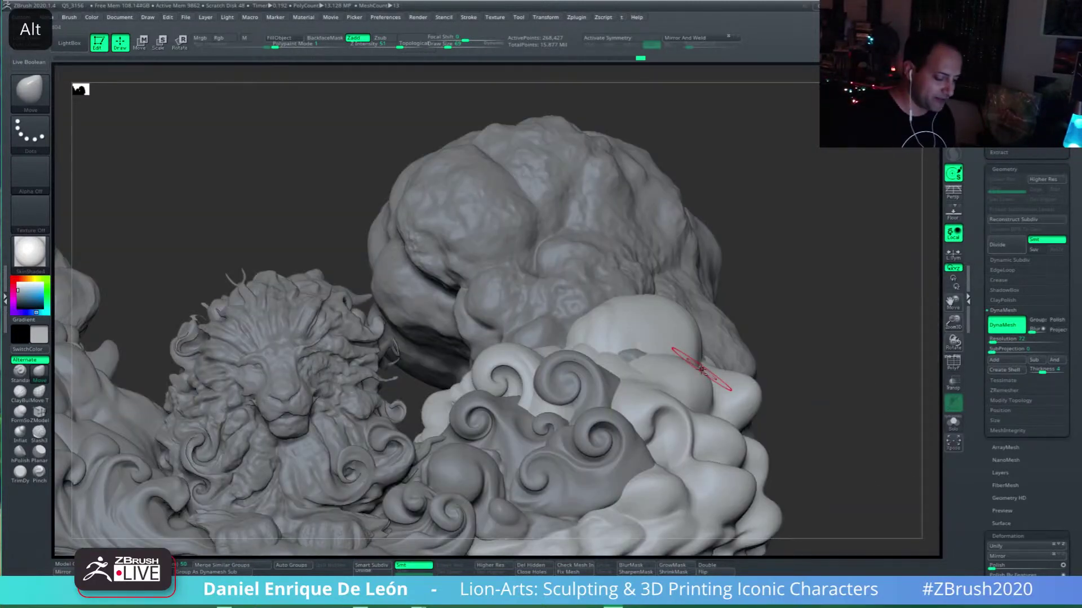
mouse_move(685, 412)
right_mouse_down("alt")
mouse_move(695, 379)
mouse_move(688, 389)
mouse_move(679, 305)
right_mouse_up("alt")
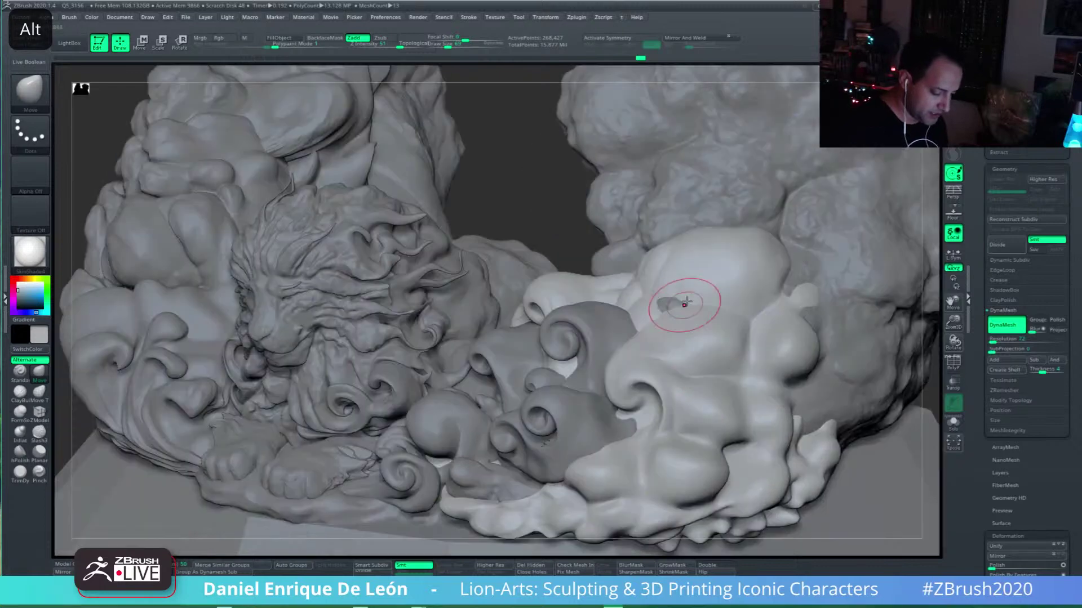
left_click_drag(447, 44, 449, 43)
right_click_drag(665, 305, 650, 306)
left_click_drag(655, 307, 674, 306, "alt")
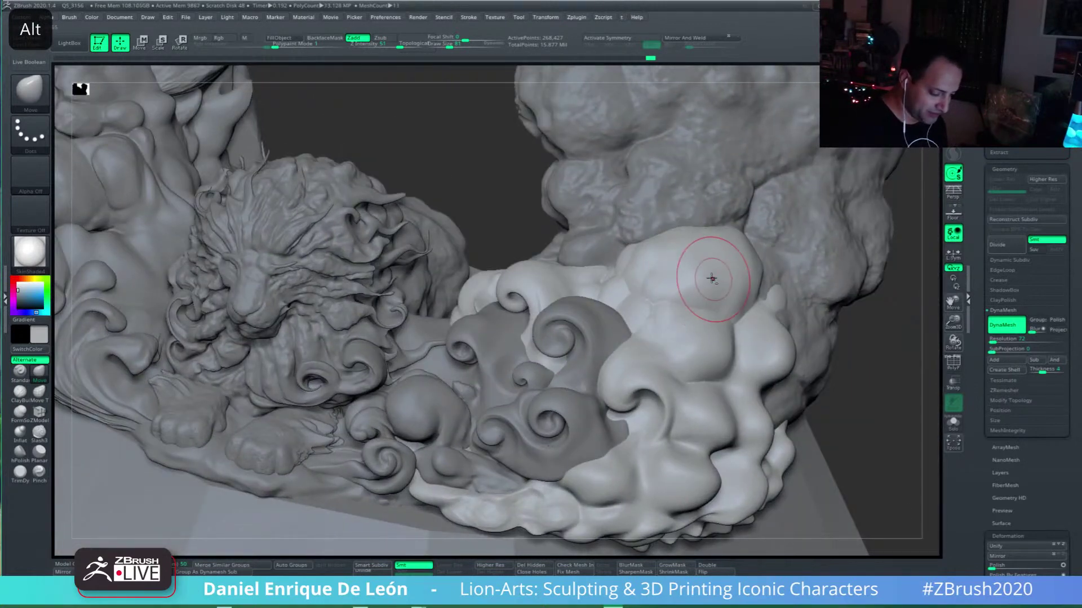
mouse_move(664, 287)
left_mouse_down("alt")
mouse_move(618, 301)
mouse_move(600, 273)
left_mouse_up("alt")
mouse_move(606, 277)
right_mouse_down()
mouse_move(649, 299)
mouse_move(712, 381)
mouse_move(728, 362)
mouse_move(698, 396)
right_mouse_up()
key("ctrl+z")
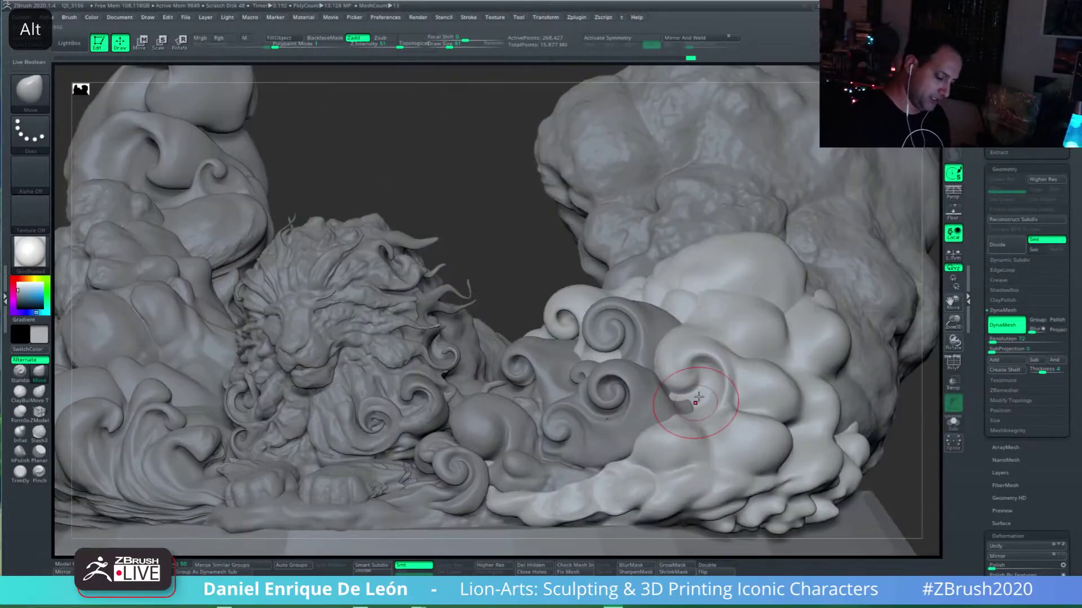
Step: Smooth the hollow beside the front curls and carve a crease between the adjoining outer lobes with the Slash3 brush at draw size 42
left_click_drag(699, 396, 695, 367, "shift")
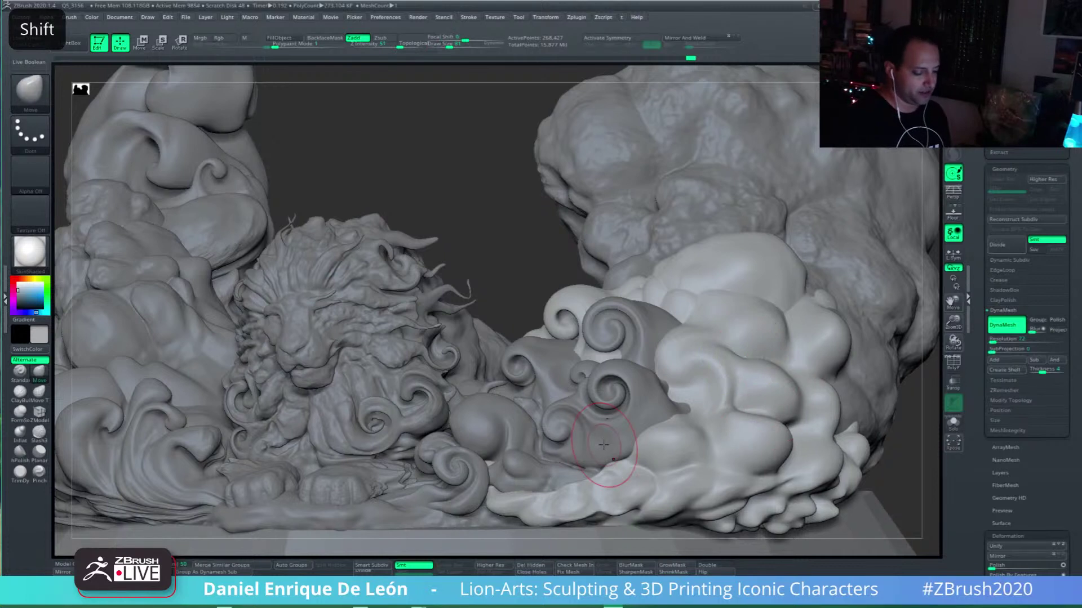
left_click(40, 432)
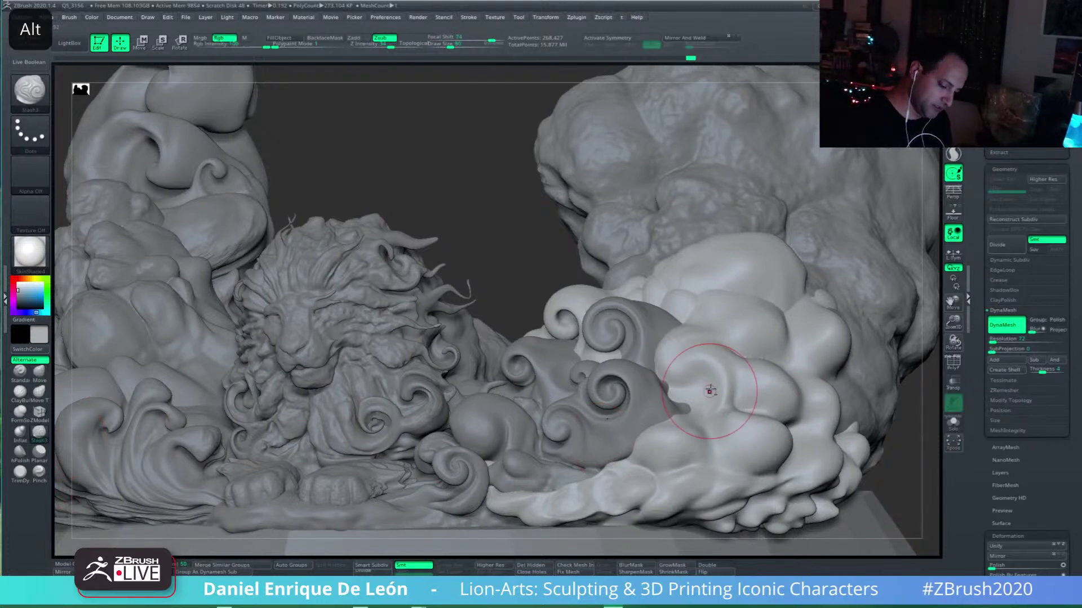
right_click_drag(697, 336, 688, 326, "alt")
left_click_drag(451, 45, 444, 44)
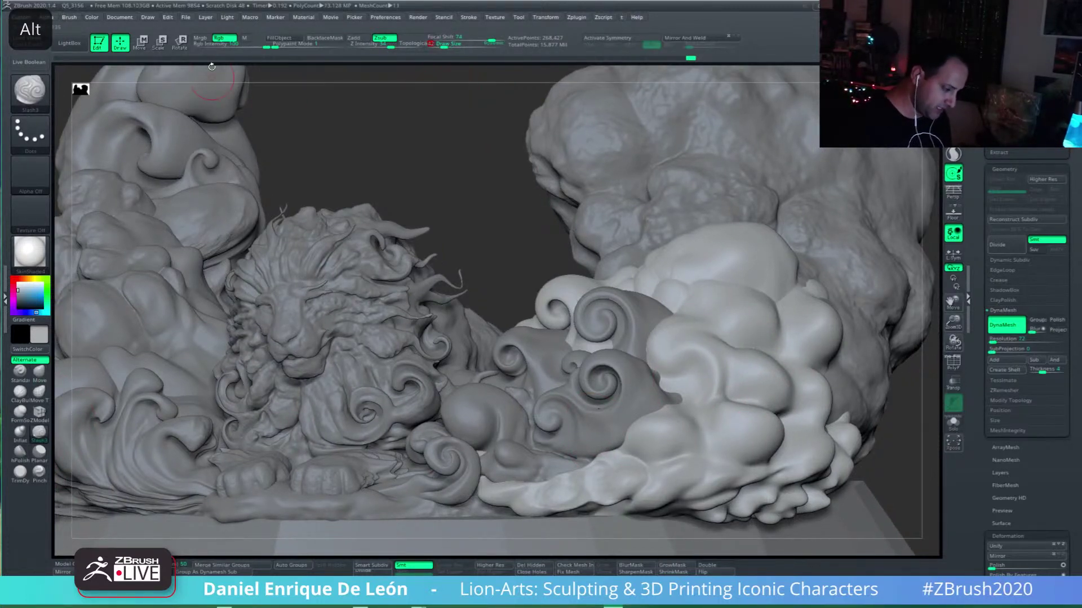
left_click(224, 39)
right_click_drag(708, 357, 716, 378)
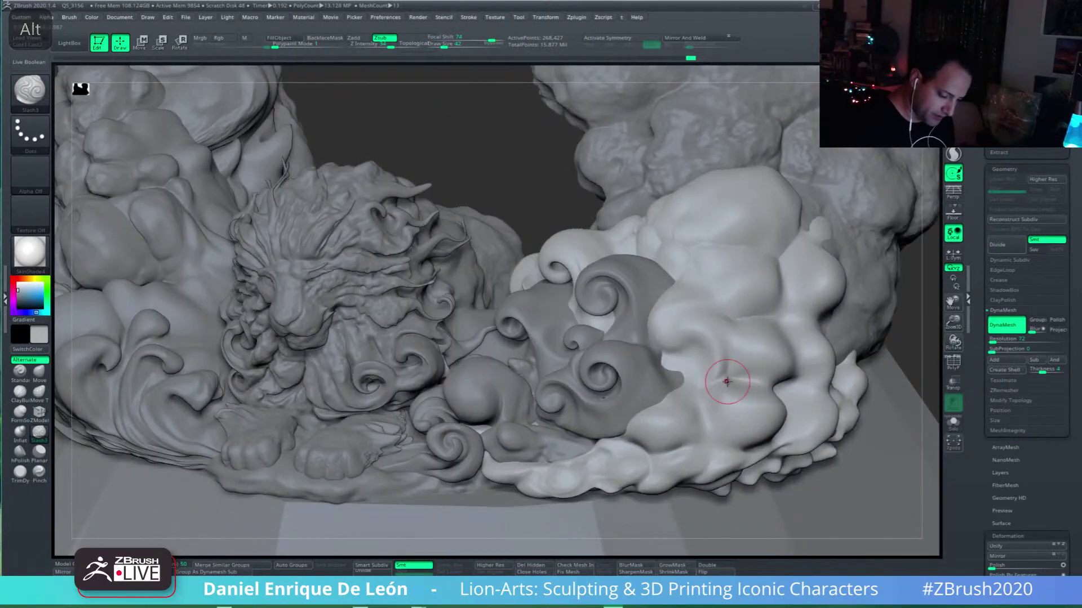
key("shift")
left_click_drag(707, 381, 747, 381, "shift")
right_click_drag(732, 359, 717, 376)
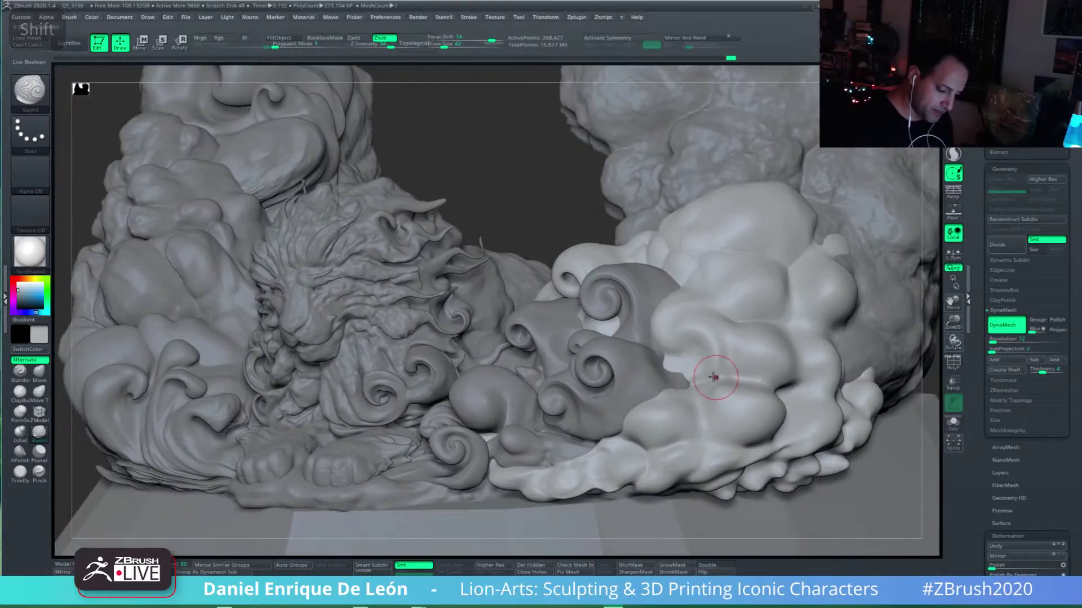
left_click_drag(730, 349, 724, 374)
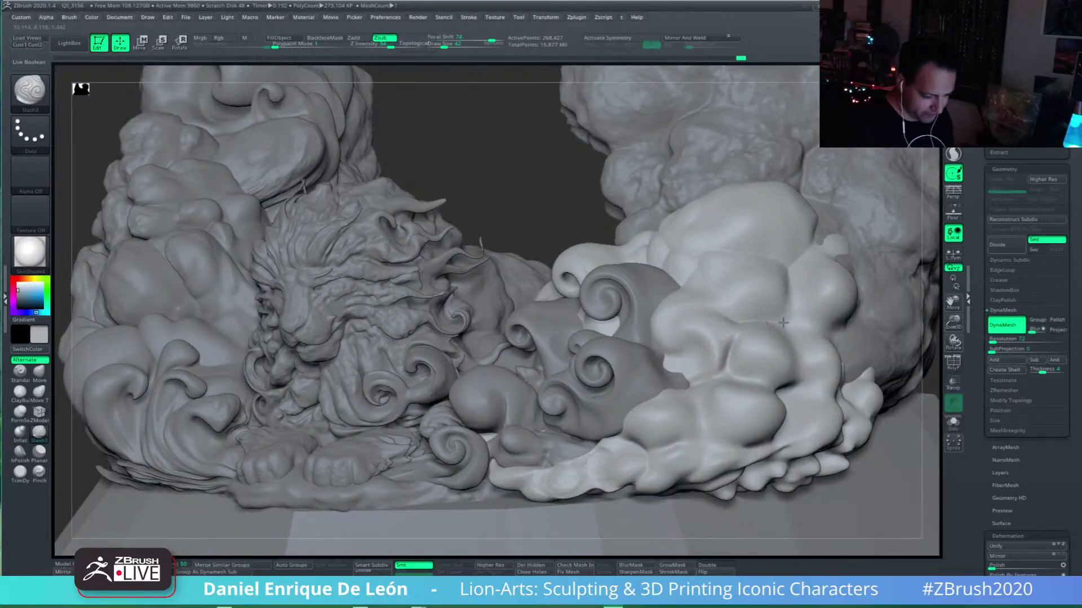
Step: Carve a groove along the upper inner lobe of the outer clouds and smooth the lobe's surface
right_click_drag(747, 321, 724, 313)
left_click_drag(711, 311, 667, 321)
right_click_drag(707, 285, 700, 301)
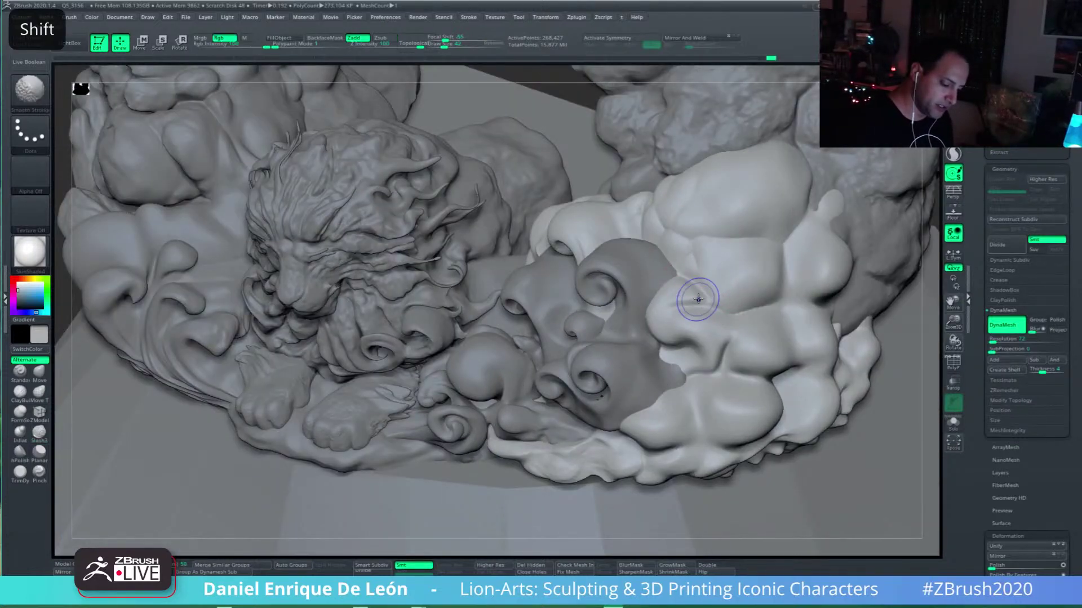
left_click_drag(697, 298, 664, 302, "shift")
mouse_move(730, 301)
right_mouse_down()
mouse_move(715, 294)
mouse_move(720, 257)
mouse_move(770, 362)
mouse_move(719, 390)
right_mouse_up()
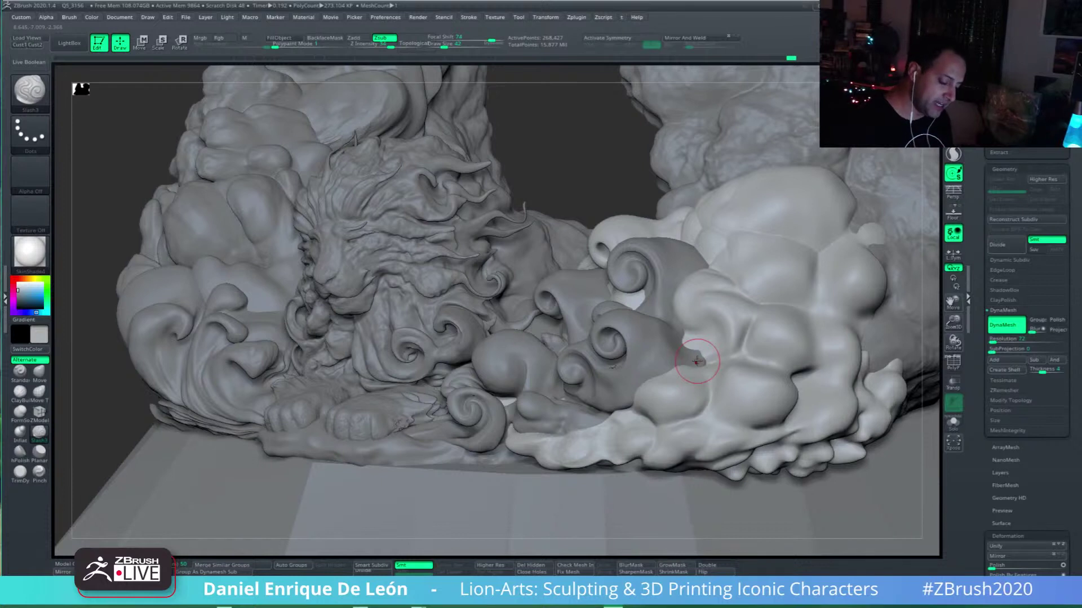
right_click_drag(696, 361, 711, 341, "alt")
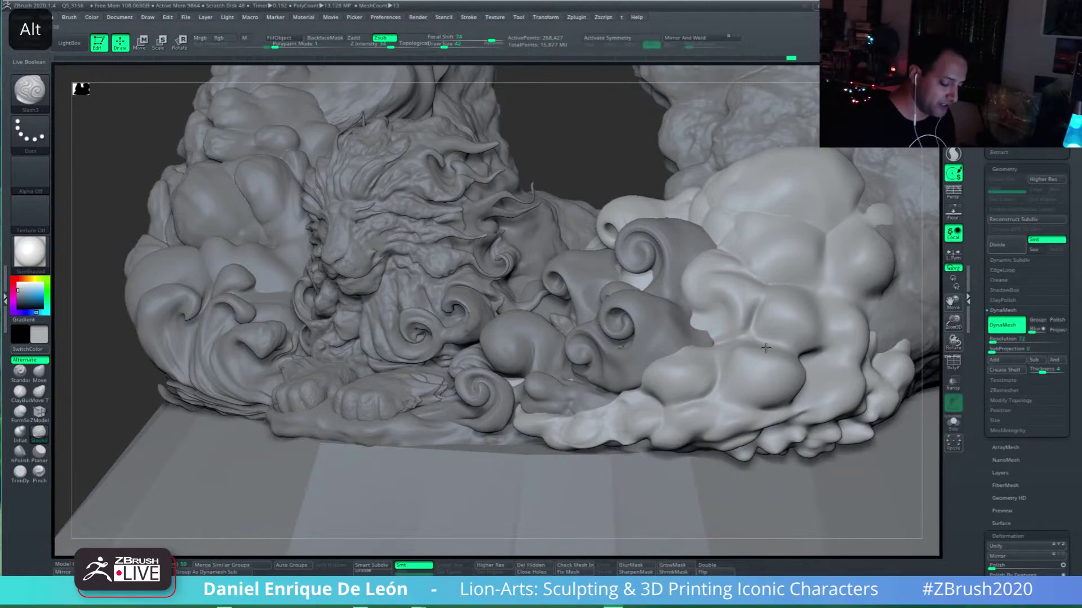
mouse_move(756, 378)
right_mouse_down("alt")
mouse_move(784, 335)
mouse_move(736, 322)
right_mouse_up("alt")
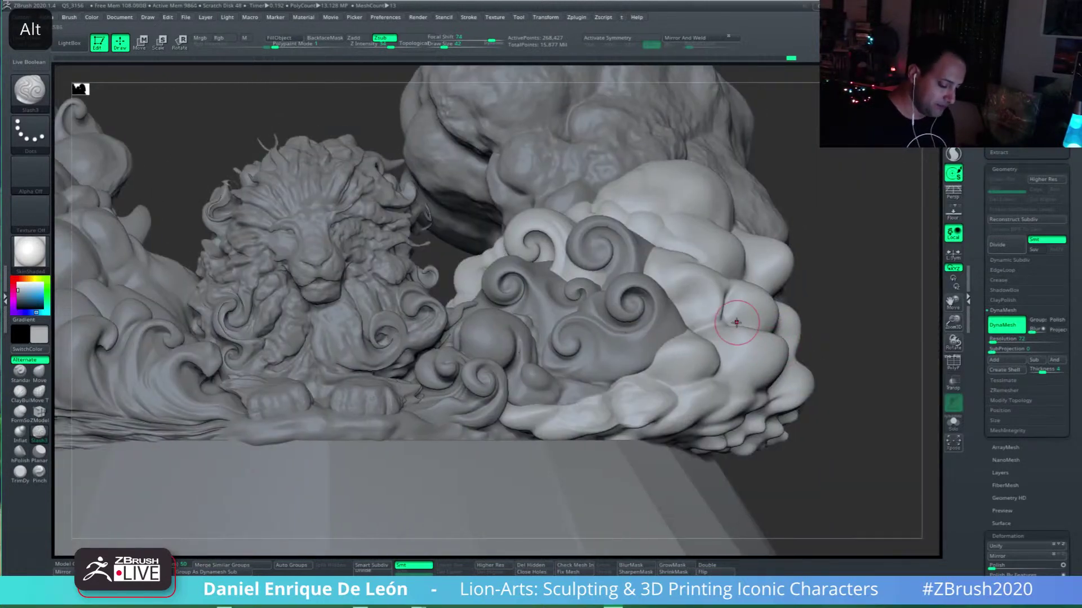
Step: Reshape the low front band of the outer clouds with the Move brush at draw size 114 and smooth out its bumps
left_click(39, 371)
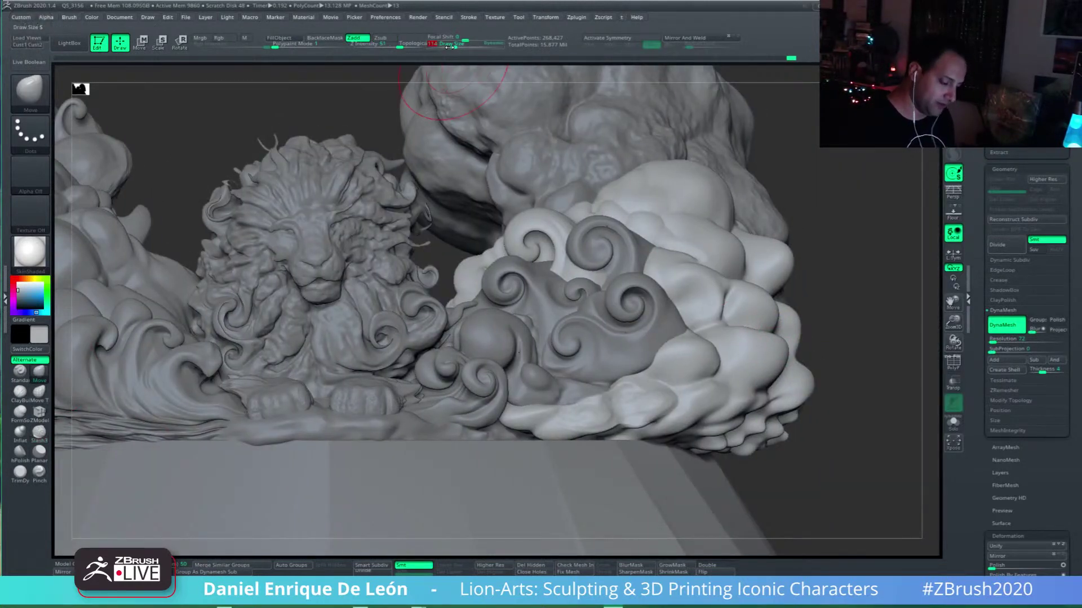
right_click_drag(690, 365, 638, 448)
right_click_drag(659, 401, 749, 407, "shift")
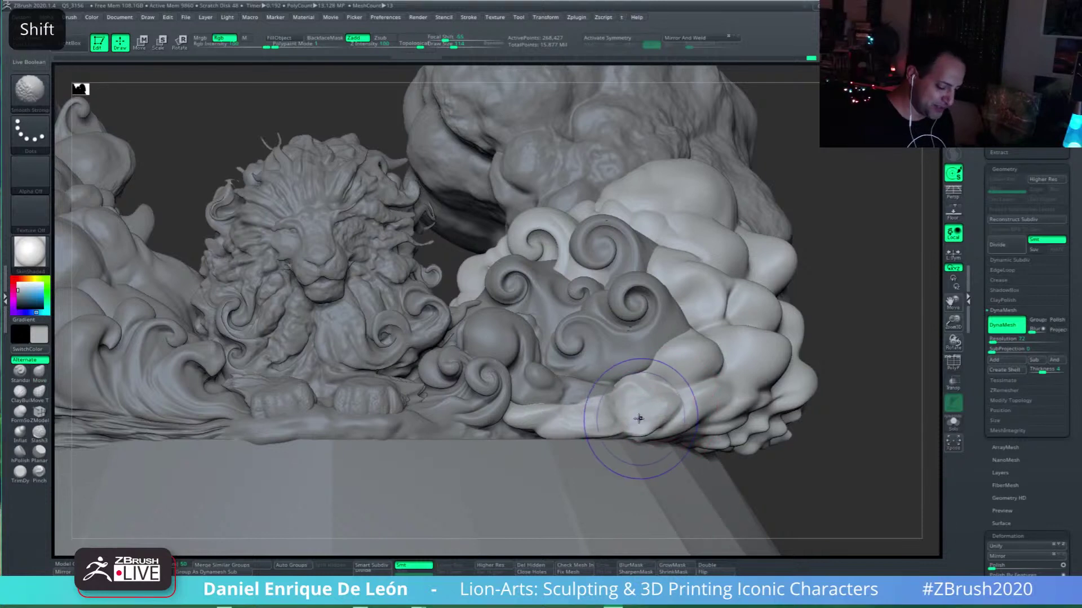
mouse_move(640, 418)
left_mouse_down("shift")
mouse_move(621, 422)
mouse_move(645, 432)
left_mouse_up("shift")
right_click_drag(650, 417, 620, 414)
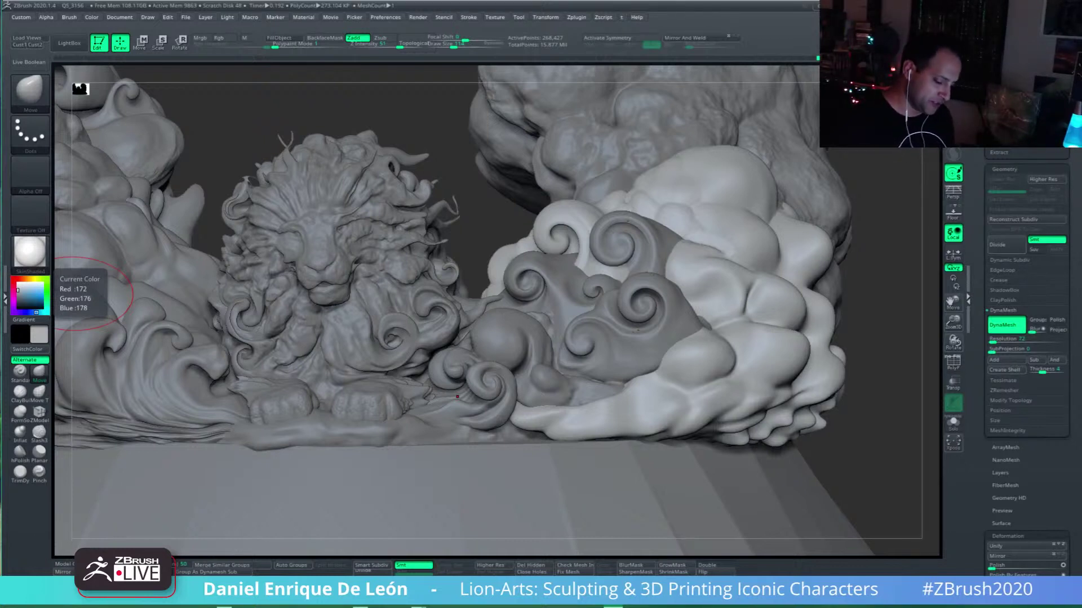
right_click_drag(738, 346, 723, 355, "alt")
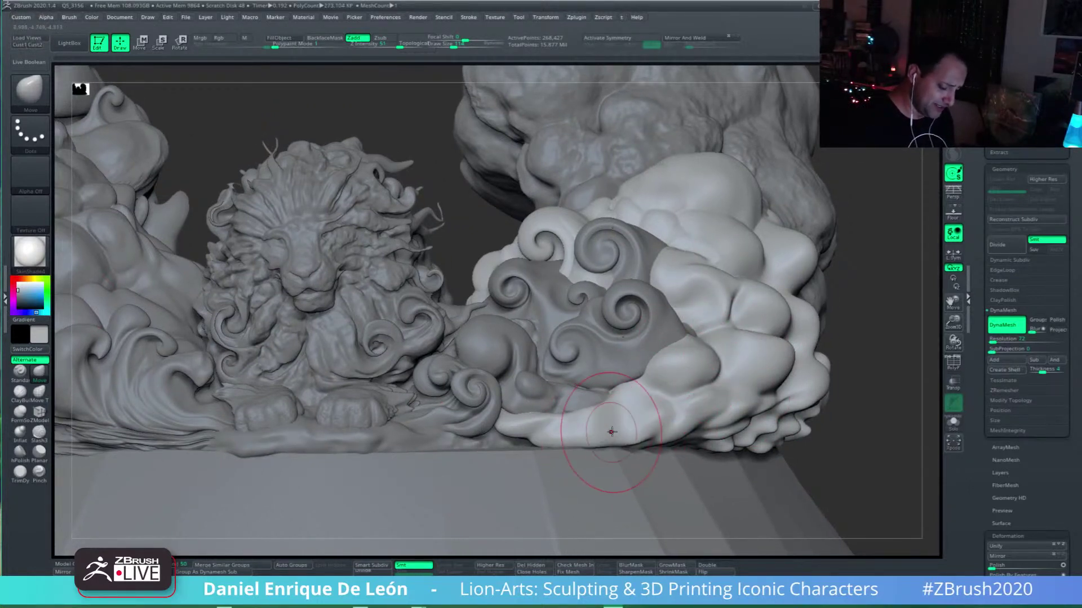
key("shift")
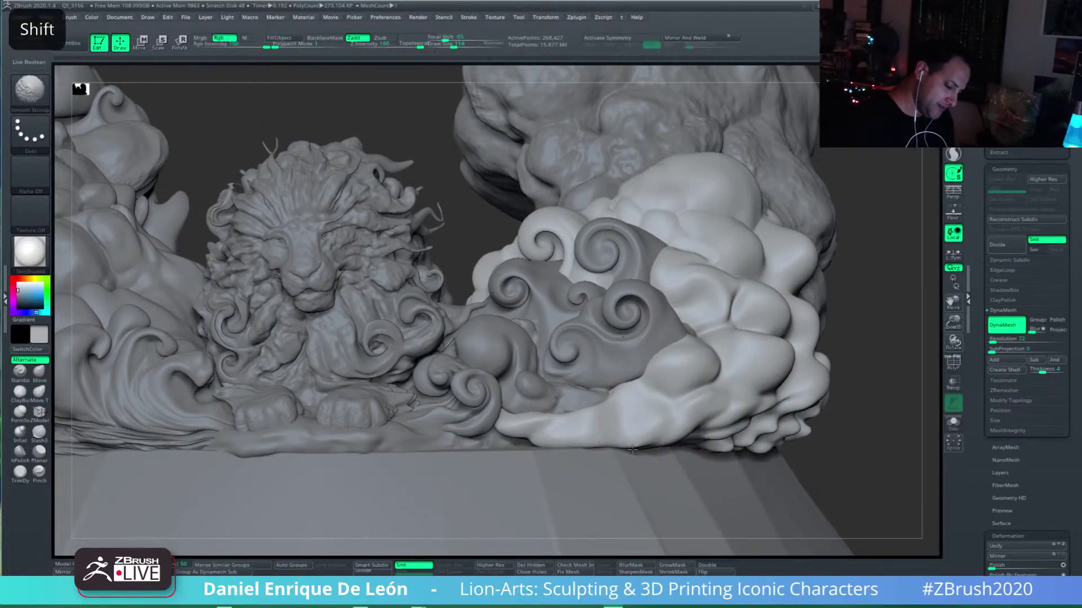
left_click_drag(632, 450, 597, 447, "shift")
mouse_move(667, 428)
right_mouse_down()
mouse_move(747, 412)
mouse_move(659, 430)
mouse_move(597, 417)
mouse_move(581, 355)
right_mouse_up()
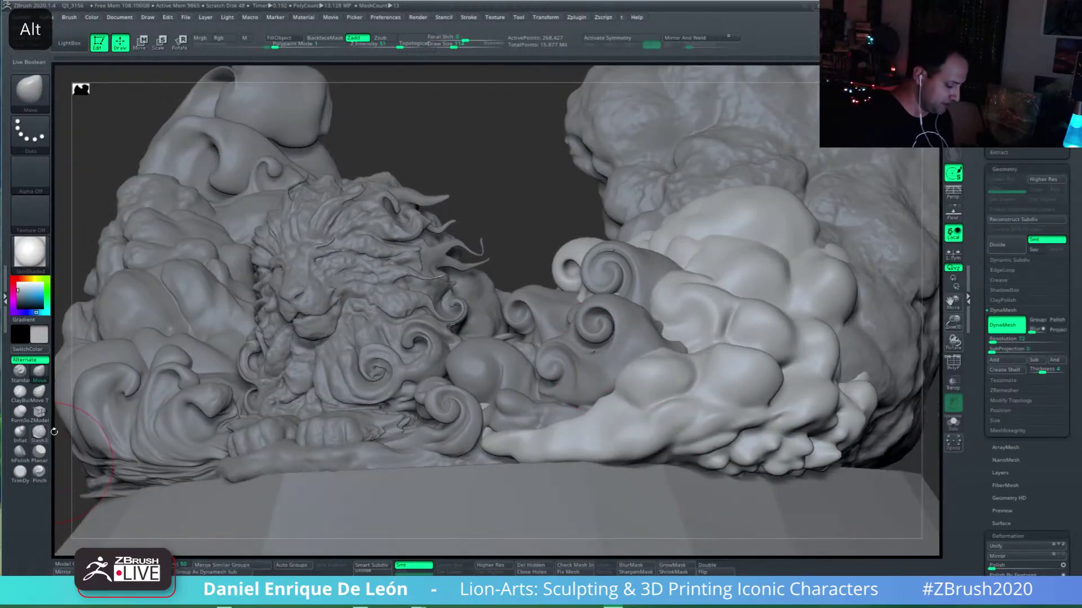
Step: Carve creases beneath the lowest front lobe with the Slash3 brush at draw size 54, separating it from the low cloud band
left_click(40, 432)
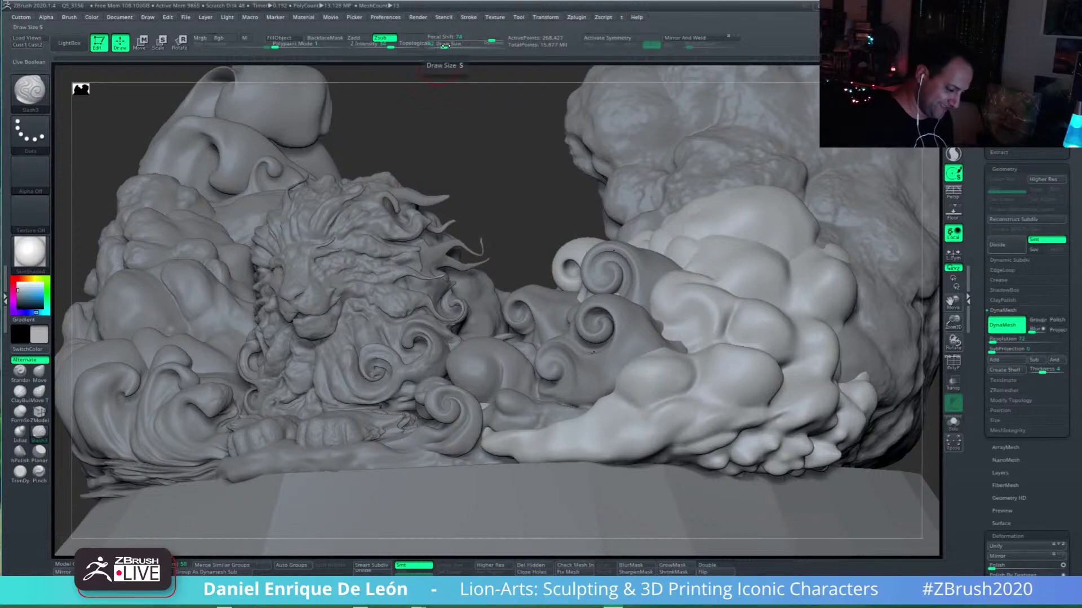
left_click_drag(444, 45, 446, 46)
right_click_drag(654, 404, 732, 316, "shift")
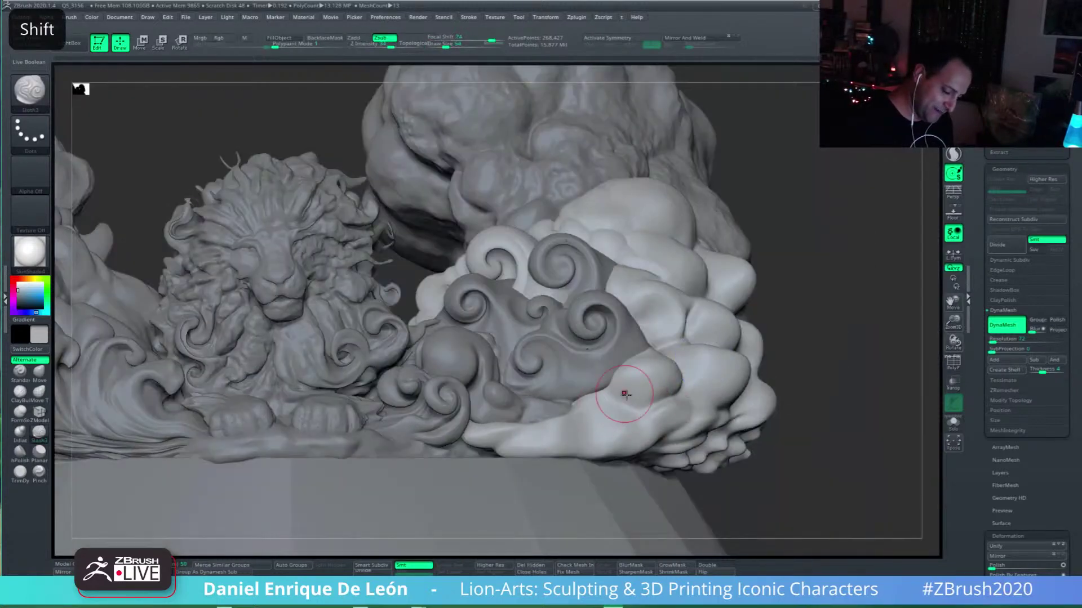
right_click_drag(618, 406, 615, 431, "shift")
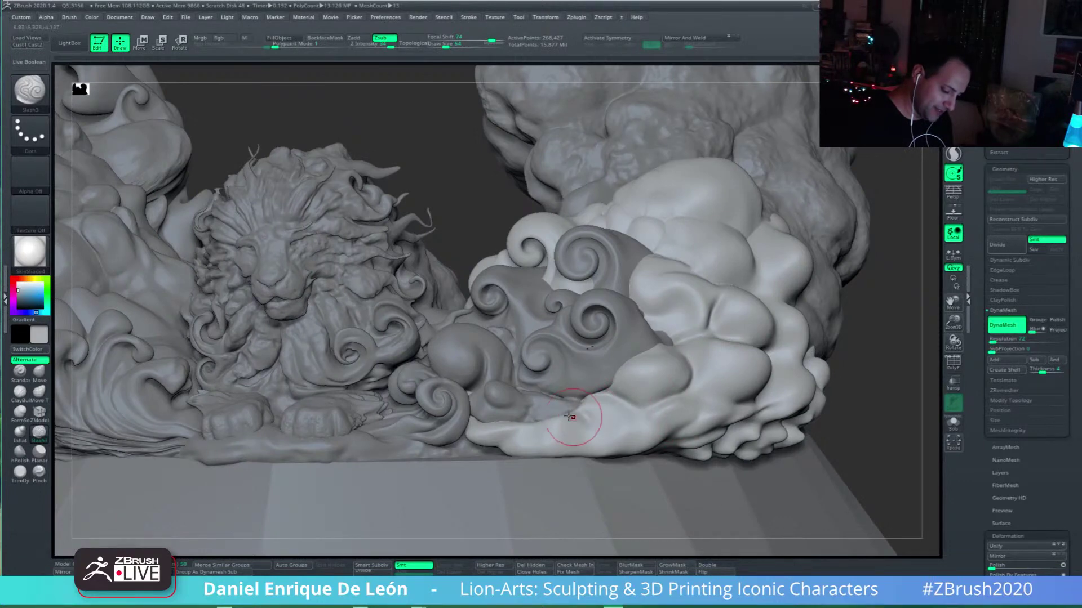
right_click_drag(705, 419, 641, 453)
right_click_drag(713, 368, 581, 415)
key("shift")
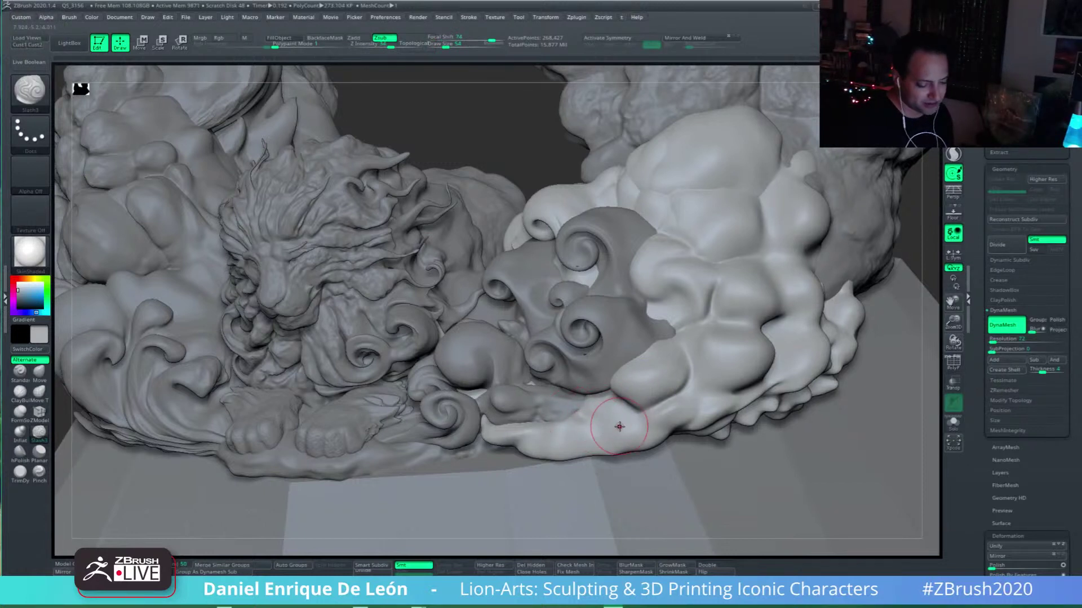
left_click_drag(597, 422, 642, 414)
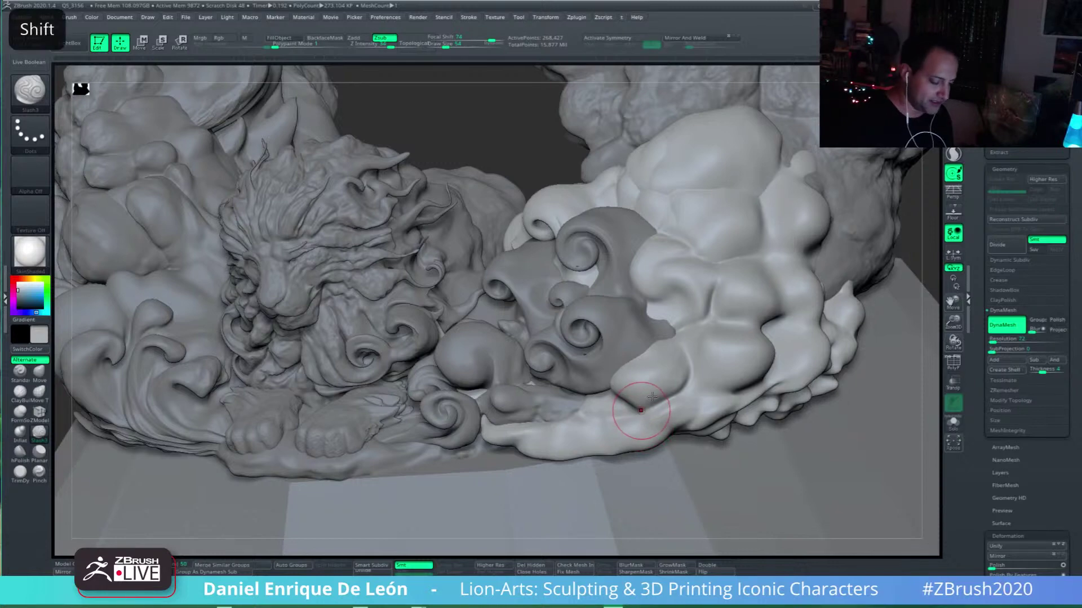
right_click_drag(641, 411, 723, 423, "shift")
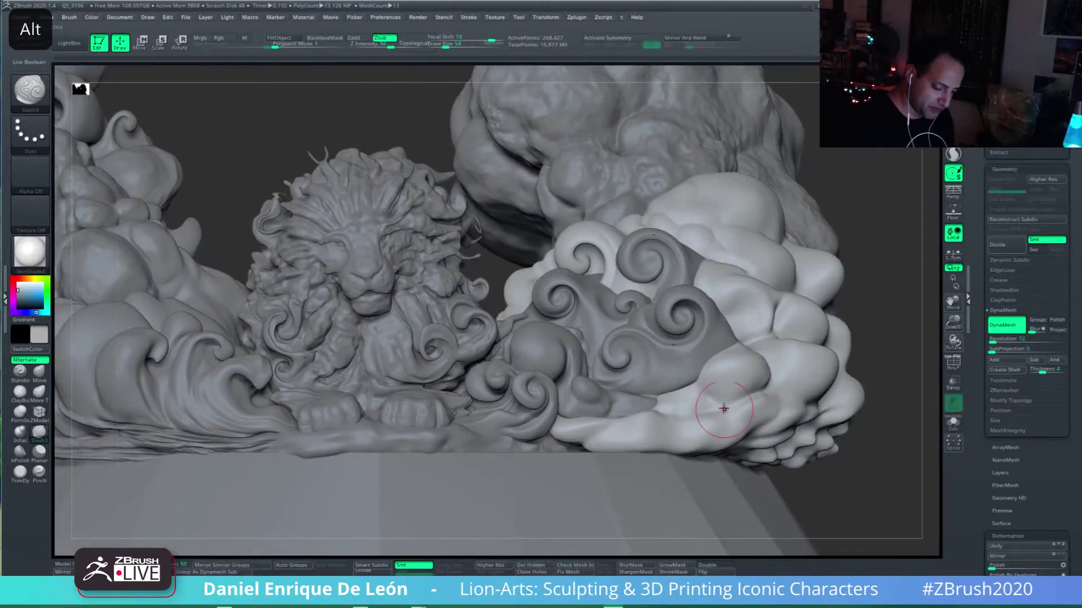
Step: Carve fine flowing grooves along the tapered front band of the clouds with the Standard brush at draw size 21
left_click(20, 372)
mouse_move(613, 436)
right_mouse_down("alt")
mouse_move(704, 441)
mouse_move(589, 443)
mouse_move(602, 445)
mouse_move(588, 416)
right_mouse_up("alt")
left_click_drag(443, 47, 434, 46)
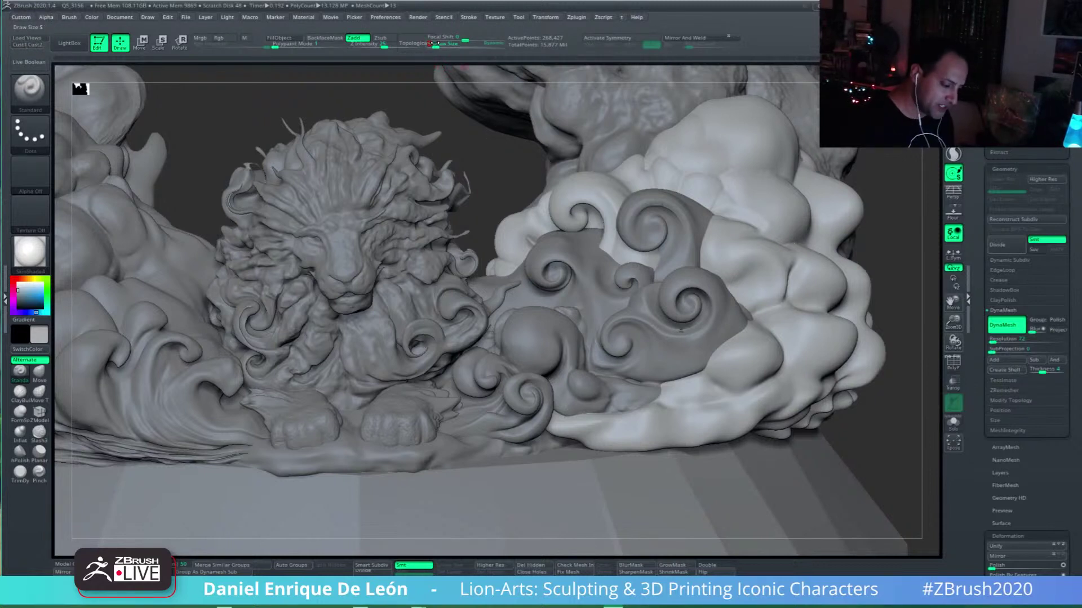
left_click_drag(435, 43, 440, 45)
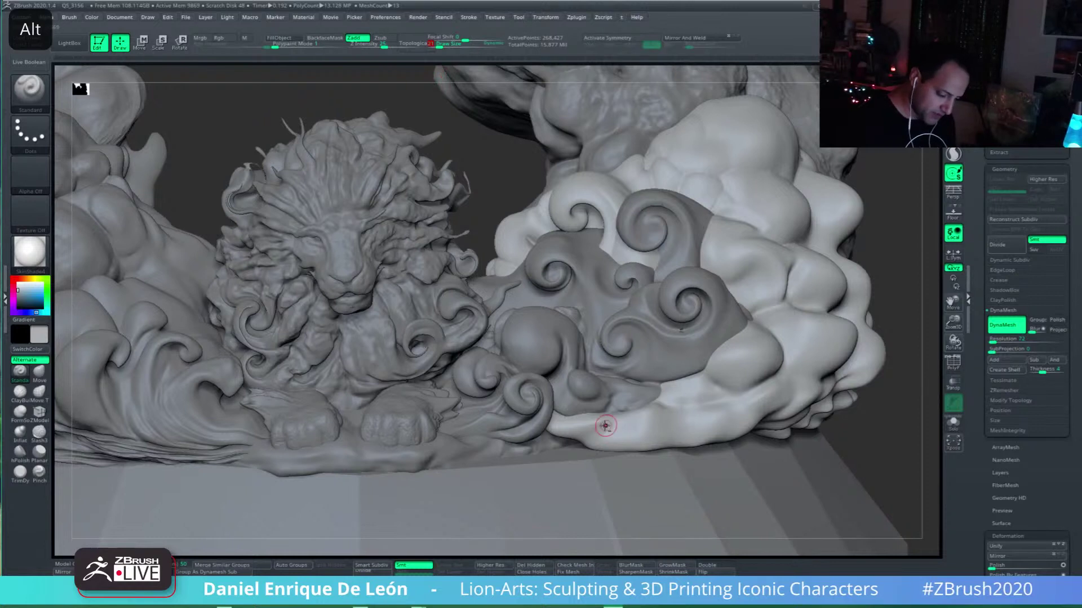
mouse_move(572, 429)
left_mouse_down("alt")
mouse_move(674, 421)
mouse_move(652, 415)
left_mouse_up("alt")
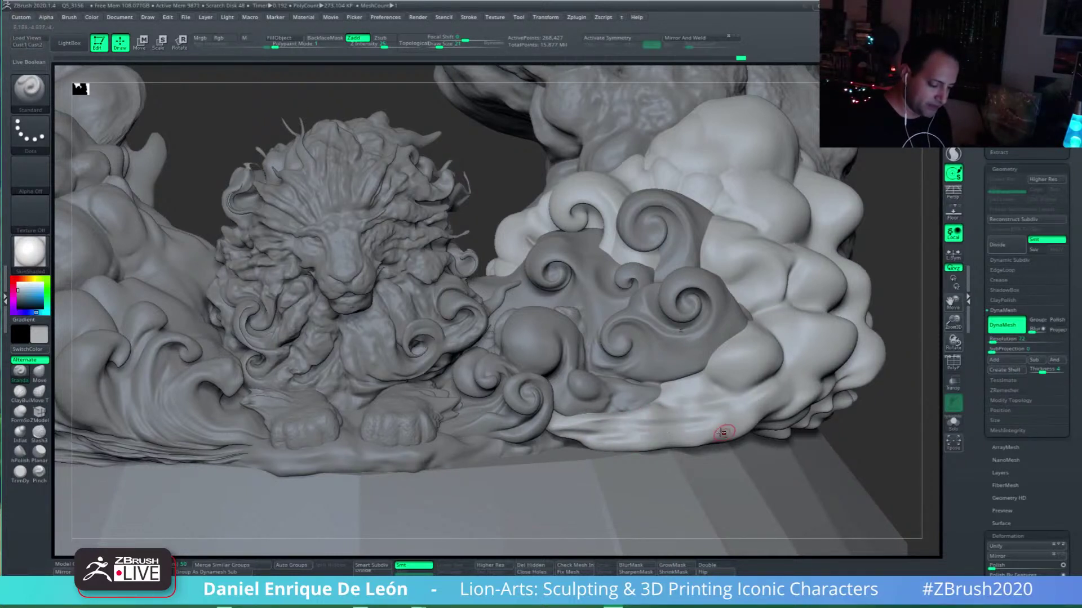
right_click_drag(635, 407, 647, 383)
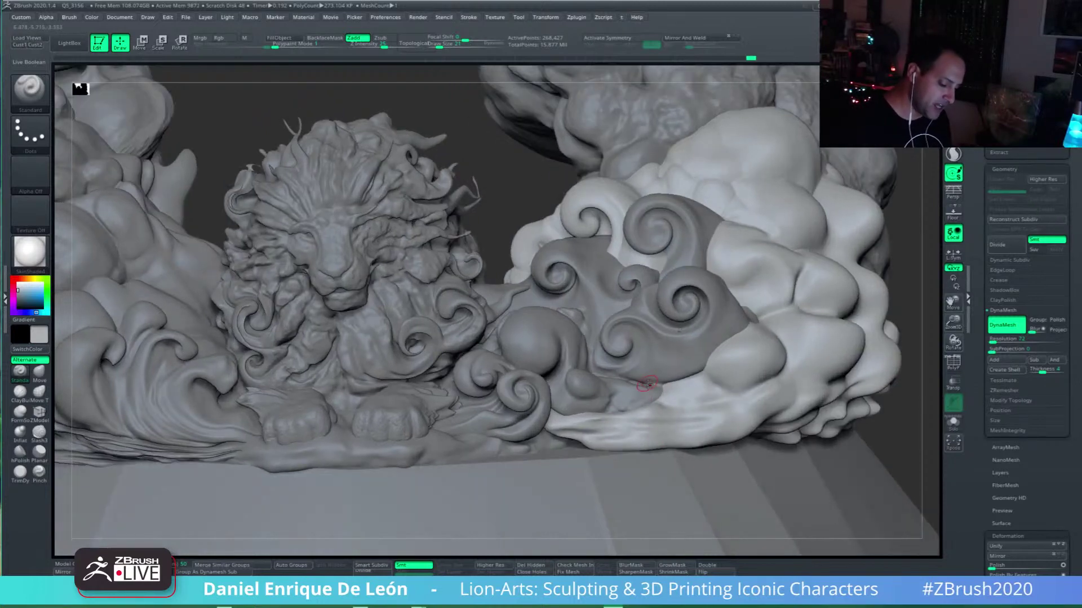
Step: Hide the floor slab subtool and use the Move brush from below to push the front cloud band's lower edge over the bottom clouds
scroll(1075, 262, "up", 5)
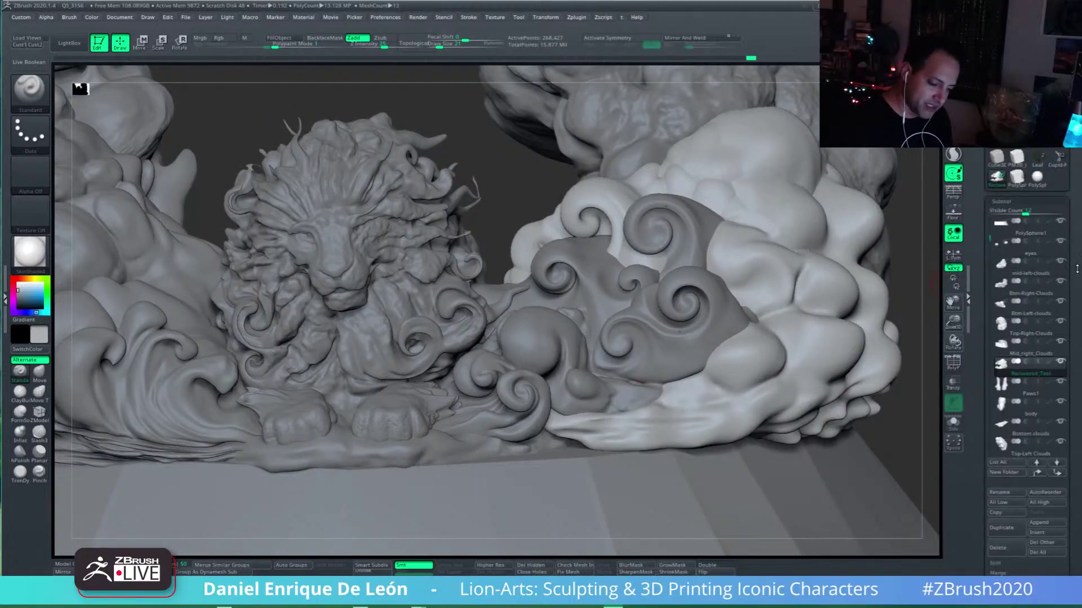
left_click(1060, 222)
right_click_drag(650, 396, 726, 378, "alt")
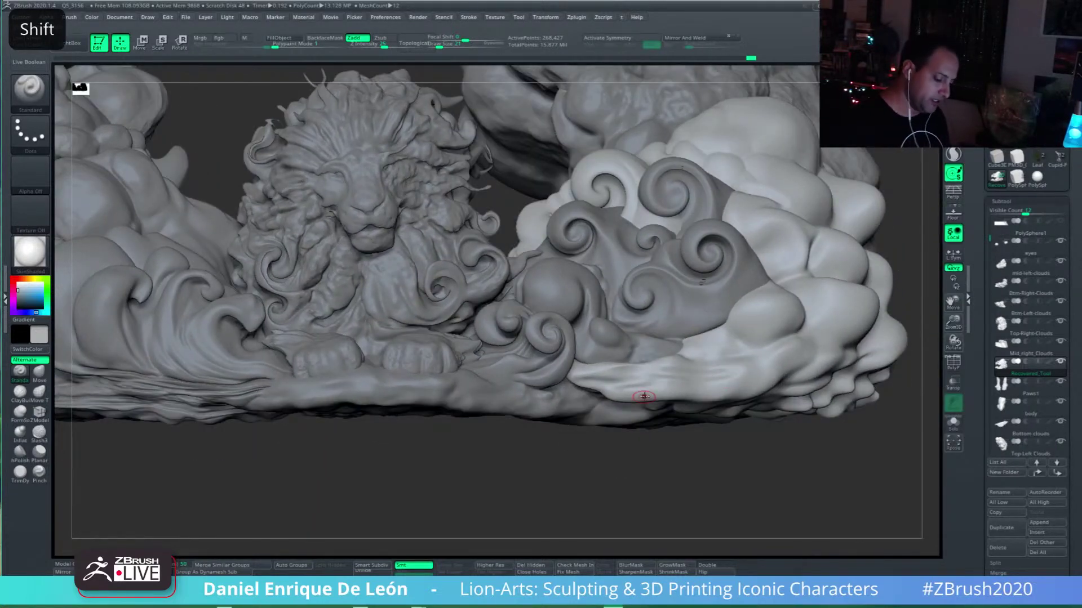
mouse_move(643, 396)
right_mouse_down()
mouse_move(715, 355)
mouse_move(655, 413)
mouse_move(665, 369)
right_mouse_up()
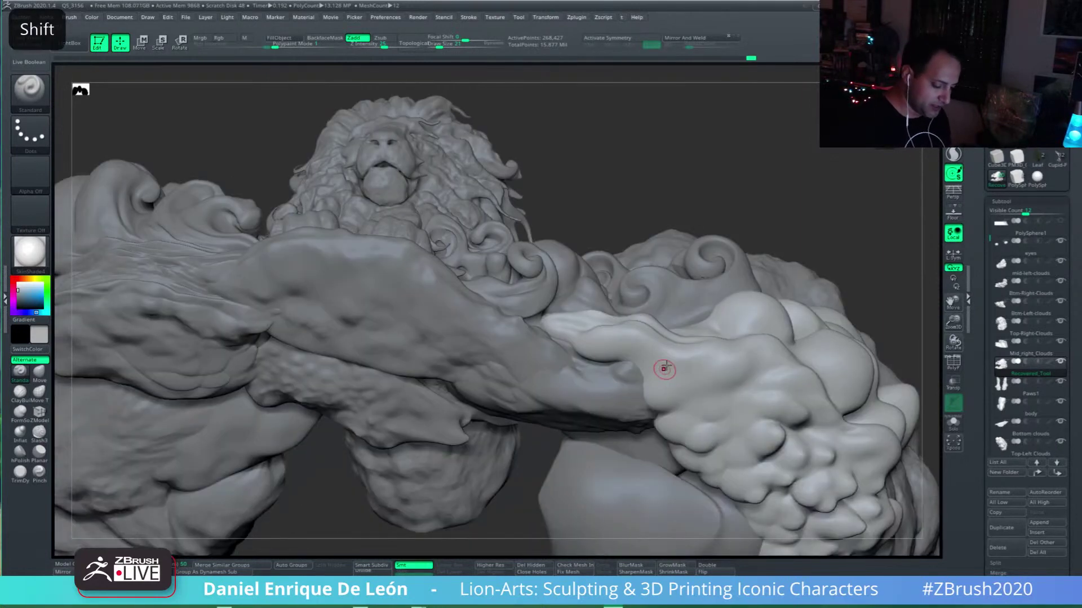
right_click_drag(718, 309, 718, 299, "shift")
left_click(39, 373)
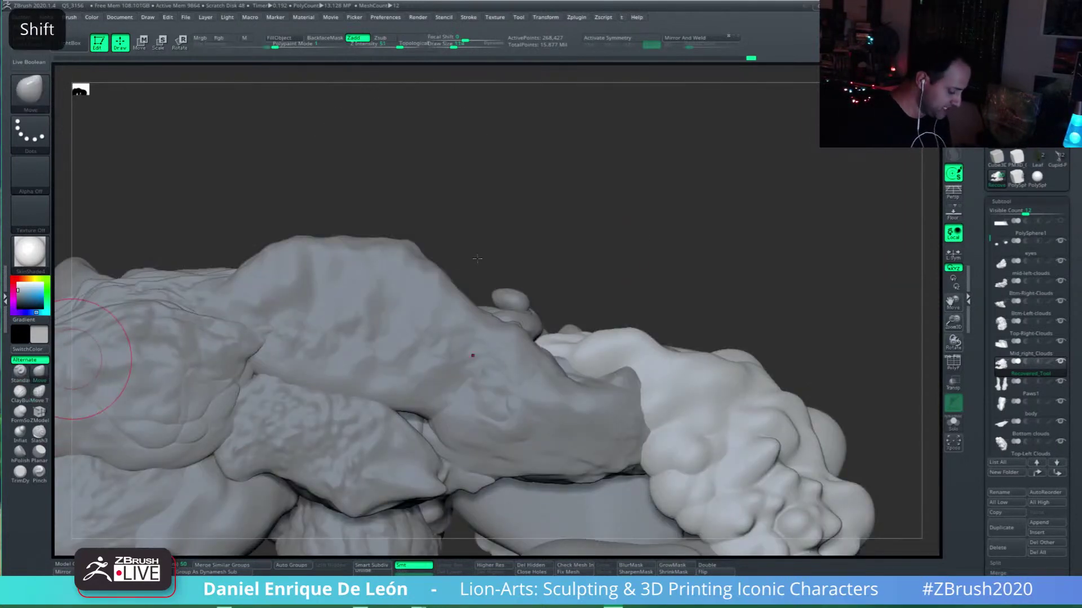
left_click_drag(586, 385, 573, 363, "alt")
mouse_move(617, 391)
left_mouse_down("alt")
mouse_move(613, 378)
mouse_move(629, 366)
left_mouse_up("alt")
mouse_move(623, 367)
right_mouse_down()
mouse_move(614, 350)
mouse_move(558, 359)
right_mouse_up()
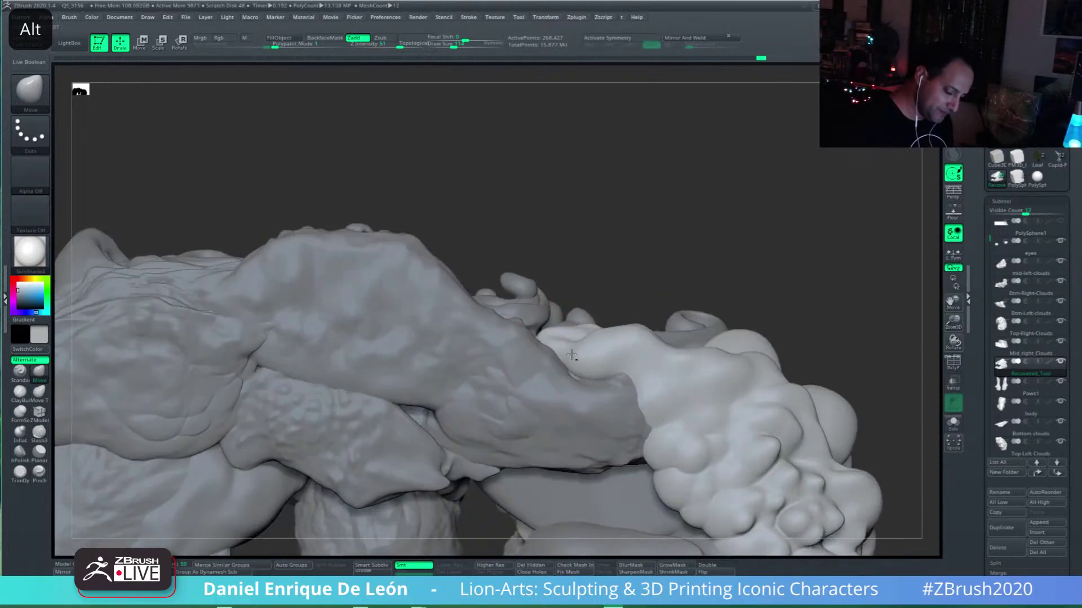
mouse_move(570, 373)
left_mouse_down("alt")
mouse_move(578, 361)
mouse_move(569, 357)
mouse_move(625, 365)
left_mouse_up("alt")
Step: Reshape the front cloud band's side and lower edge over the bottom clouds with the Move brush at draw size 114
mouse_move(637, 366)
right_mouse_down()
mouse_move(660, 414)
mouse_move(648, 338)
mouse_move(596, 391)
mouse_move(633, 406)
right_mouse_up()
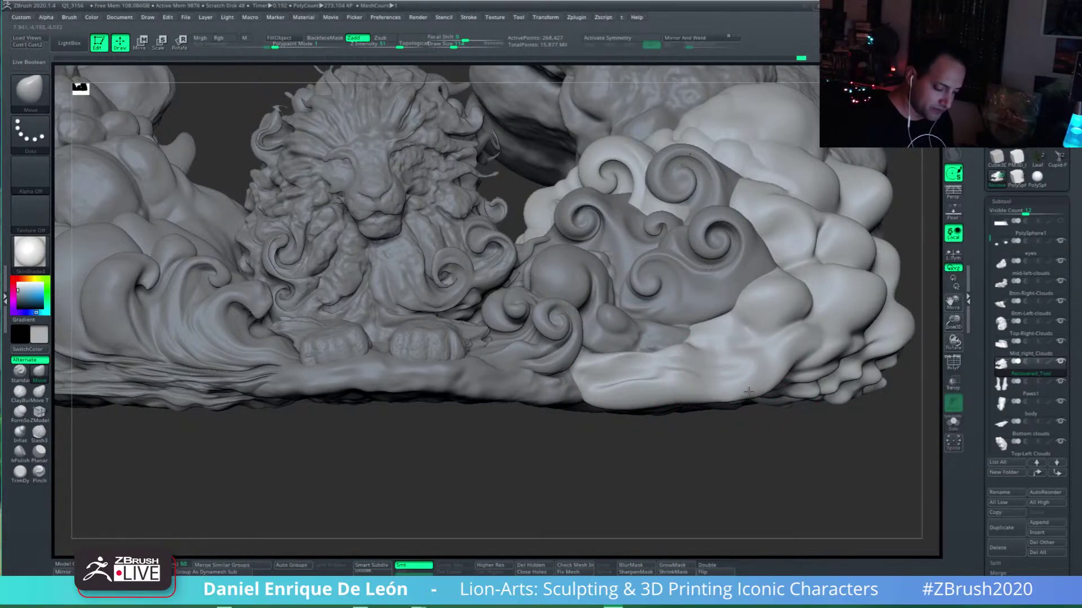
right_click_drag(748, 375, 647, 376)
right_click_drag(797, 383, 665, 333, "alt")
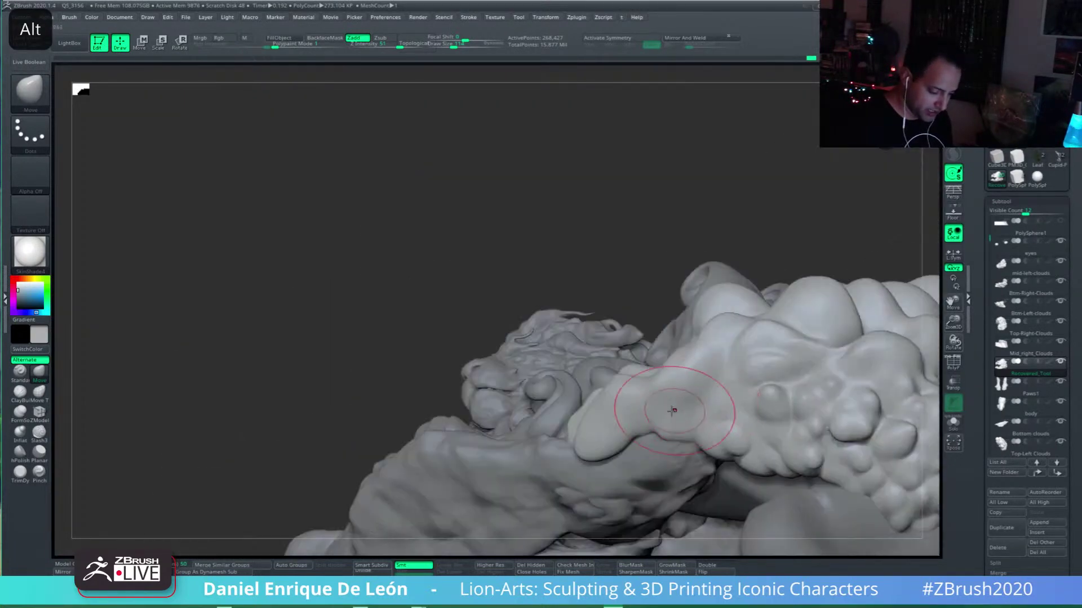
mouse_move(672, 412)
left_mouse_down("alt")
mouse_move(652, 420)
mouse_move(698, 408)
left_mouse_up("alt")
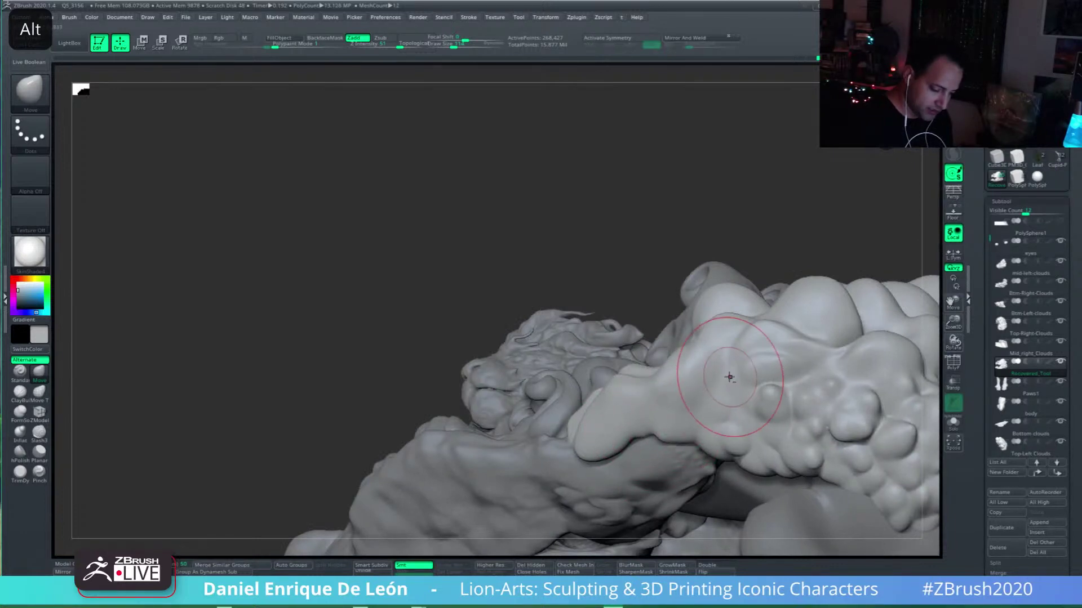
right_click_drag(626, 471, 663, 443)
mouse_move(663, 443)
right_mouse_down("alt")
mouse_move(701, 351)
mouse_move(660, 374)
right_mouse_up("alt")
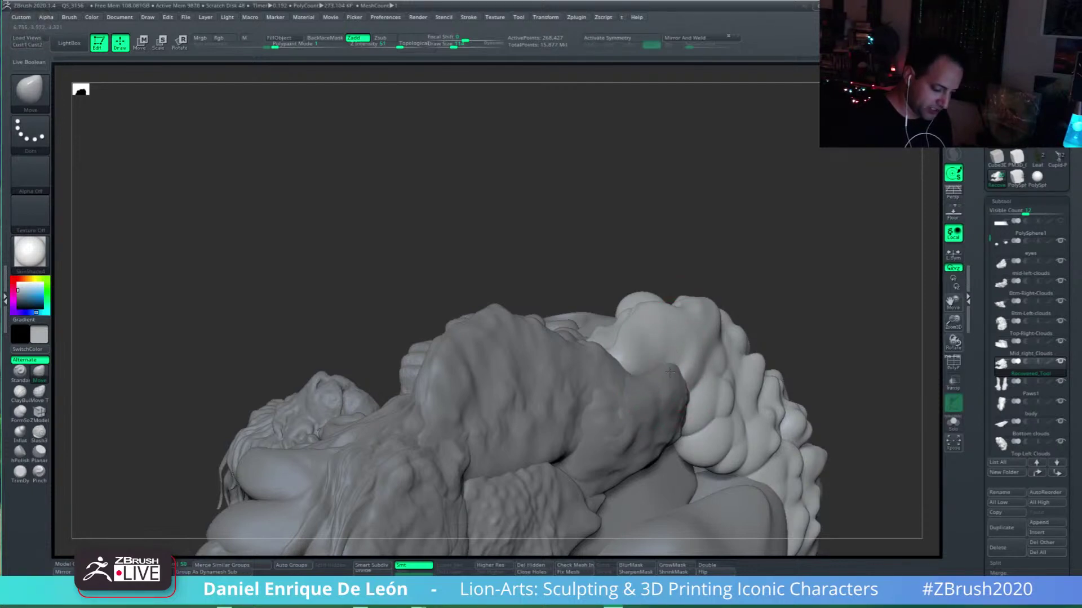
Step: Smooth out the grooves and bumps along the tapered front cloud band
mouse_move(670, 371)
right_mouse_down()
mouse_move(688, 407)
mouse_move(729, 425)
right_mouse_up()
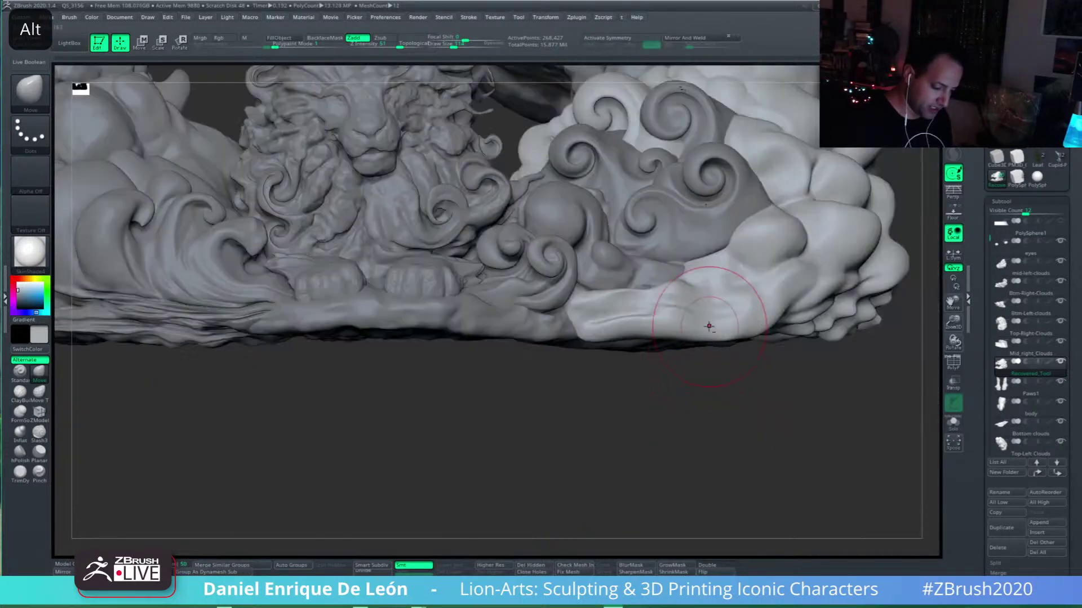
right_click_drag(709, 326, 640, 338, "alt")
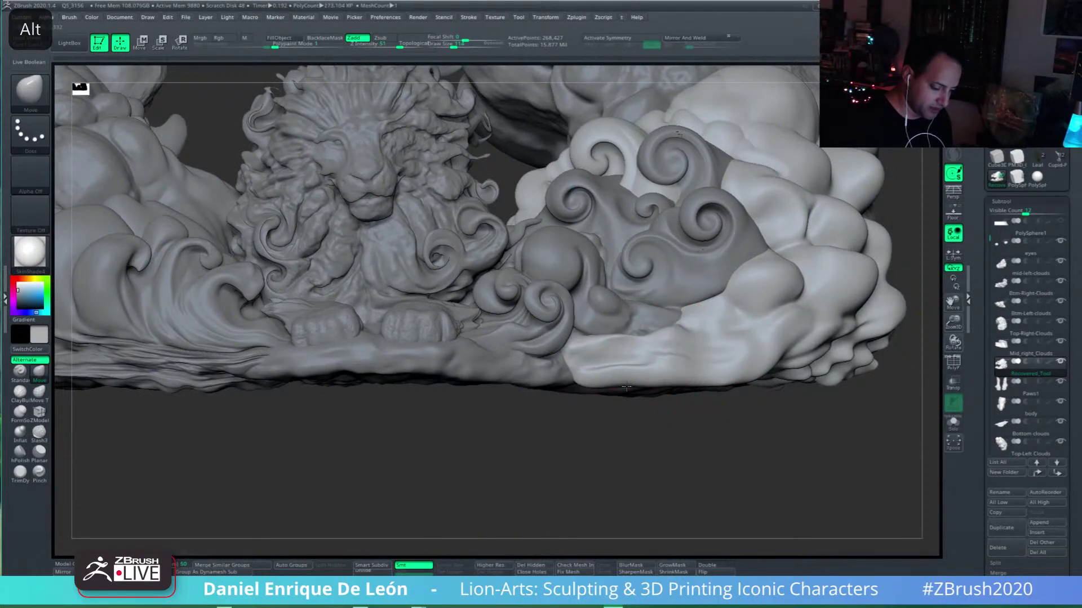
mouse_move(658, 356)
left_mouse_down("shift")
mouse_move(647, 359)
mouse_move(692, 366)
left_mouse_up("shift")
right_click_drag(701, 329, 746, 352, "alt")
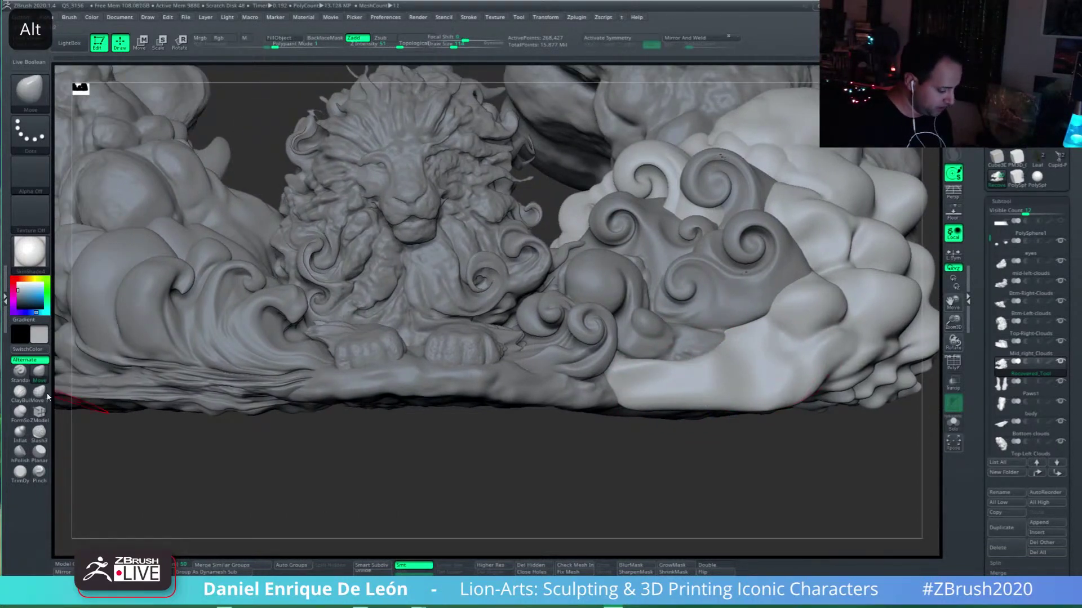
Step: Carve long flowing grooves along the smoothed front band with the Standard brush at draw size 21, undoing the stray last stroke
left_click(37, 381)
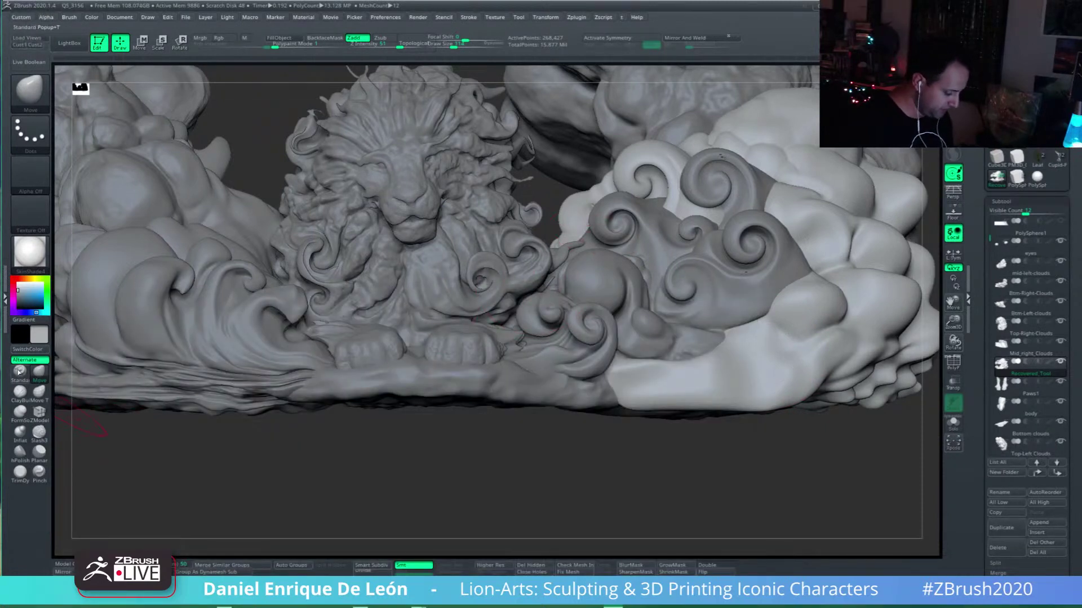
left_click(18, 372)
right_click_drag(683, 391, 675, 409, "alt")
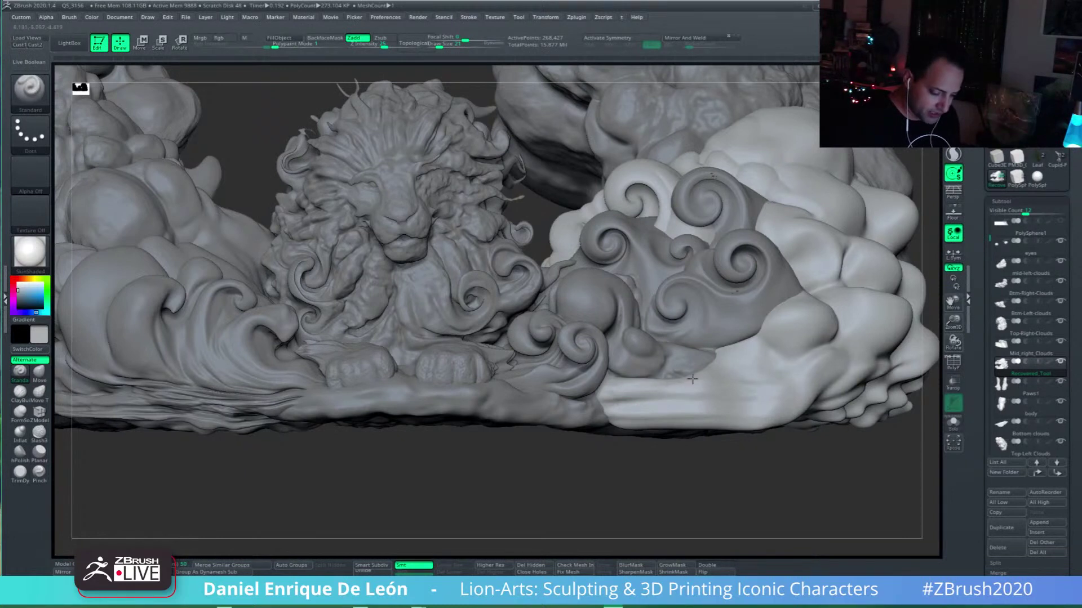
mouse_move(764, 353)
left_mouse_down()
mouse_move(702, 381)
mouse_move(788, 341)
left_mouse_up()
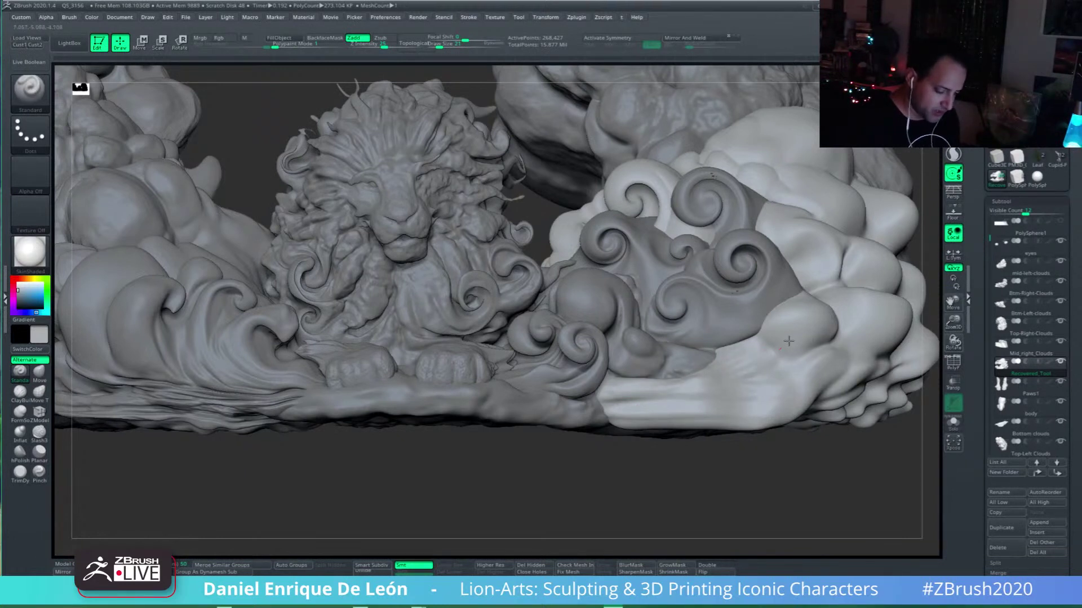
key("ctrl+z")
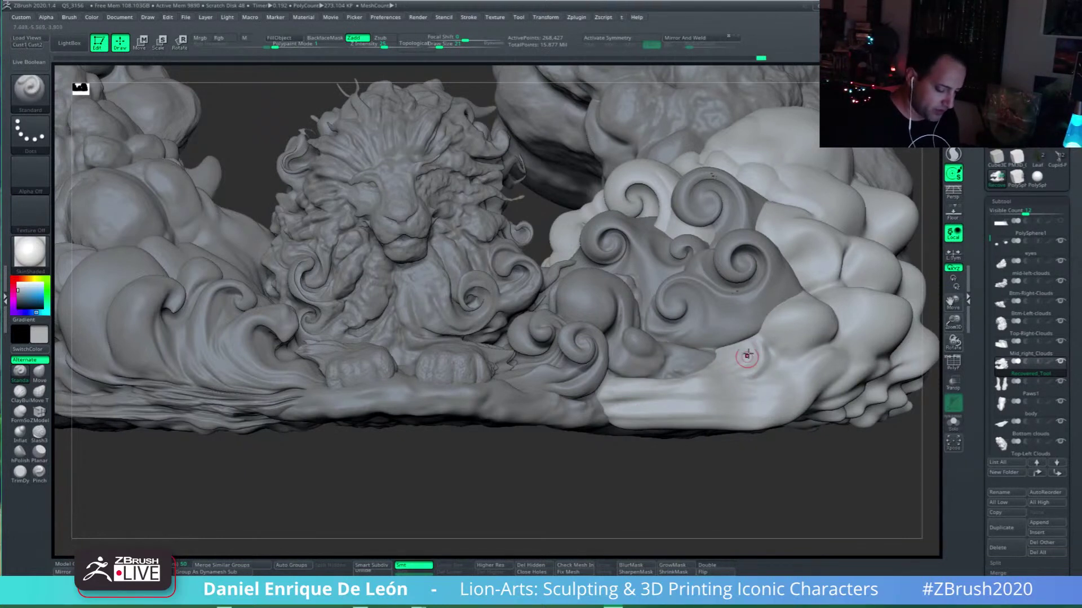
Step: With transparency on temporarily, build small rounded lobes on the front band's upper edge with the Standard brush and smooth their bases
left_click(953, 384)
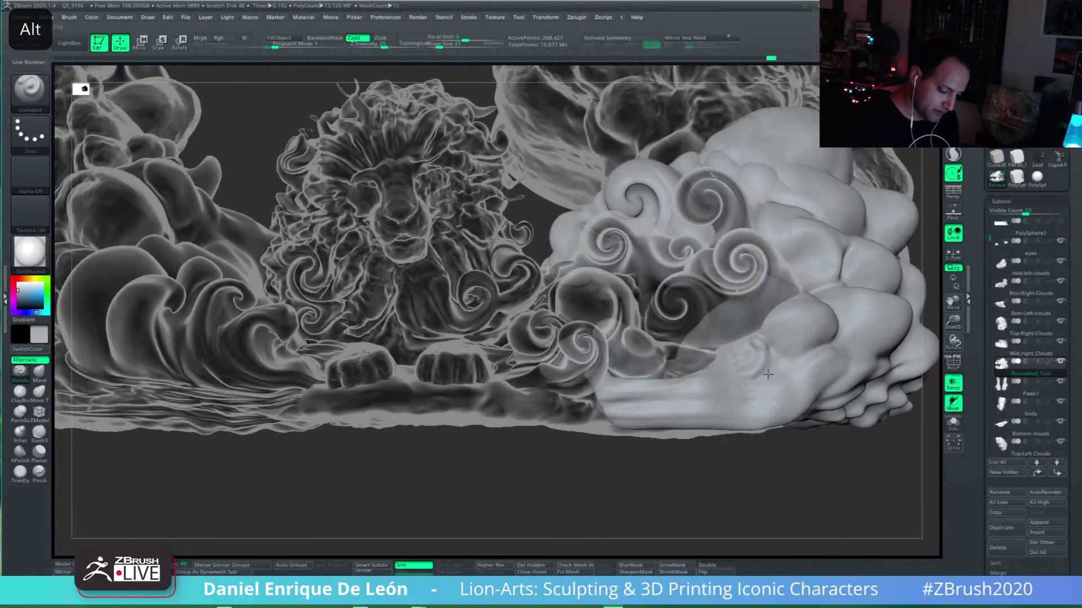
left_click_drag(517, 176, 503, 198, "alt")
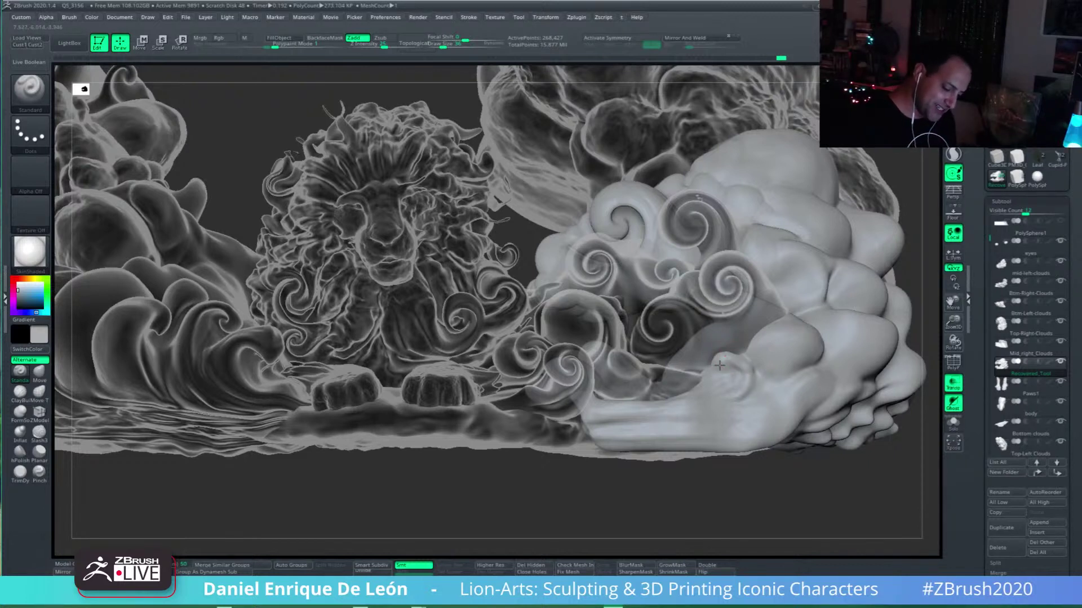
mouse_move(719, 365)
left_mouse_down()
mouse_move(749, 376)
mouse_move(720, 400)
left_mouse_up()
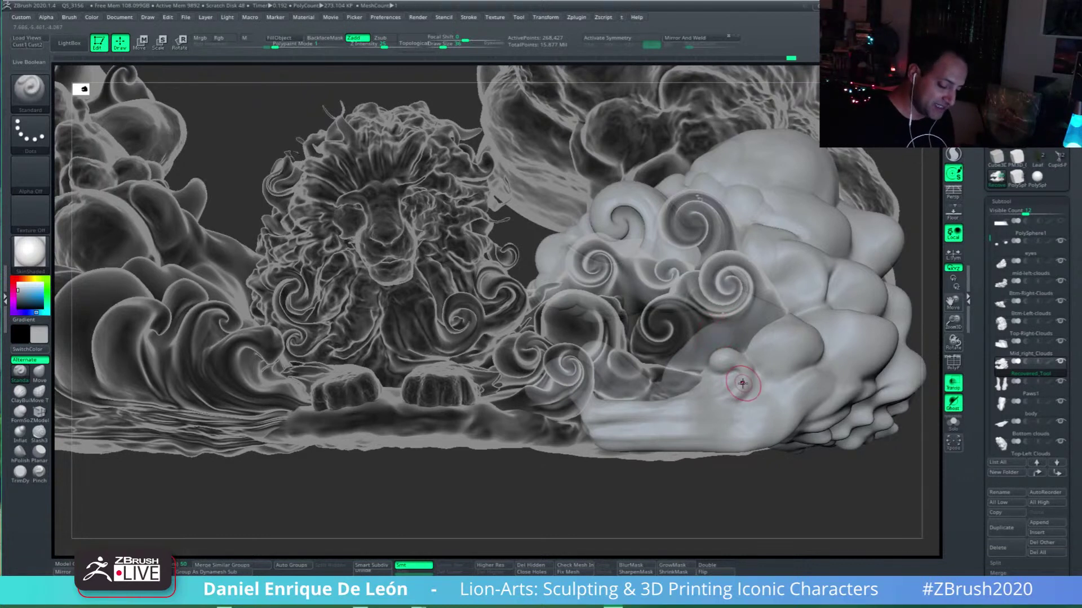
mouse_move(740, 386)
left_mouse_down("shift")
mouse_move(728, 371)
mouse_move(727, 401)
mouse_move(747, 380)
mouse_move(733, 391)
left_mouse_up("shift")
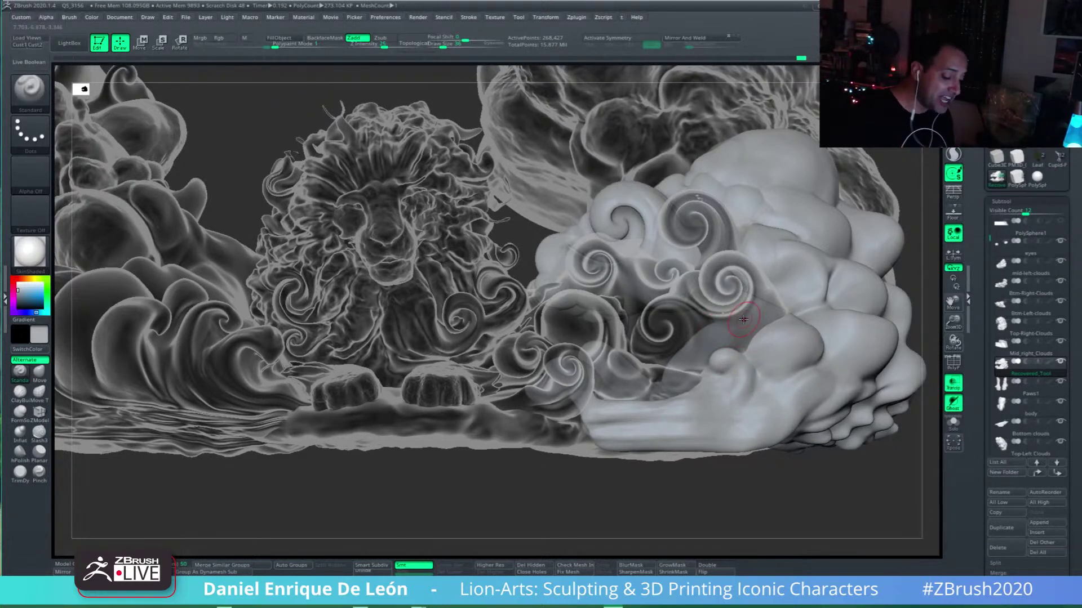
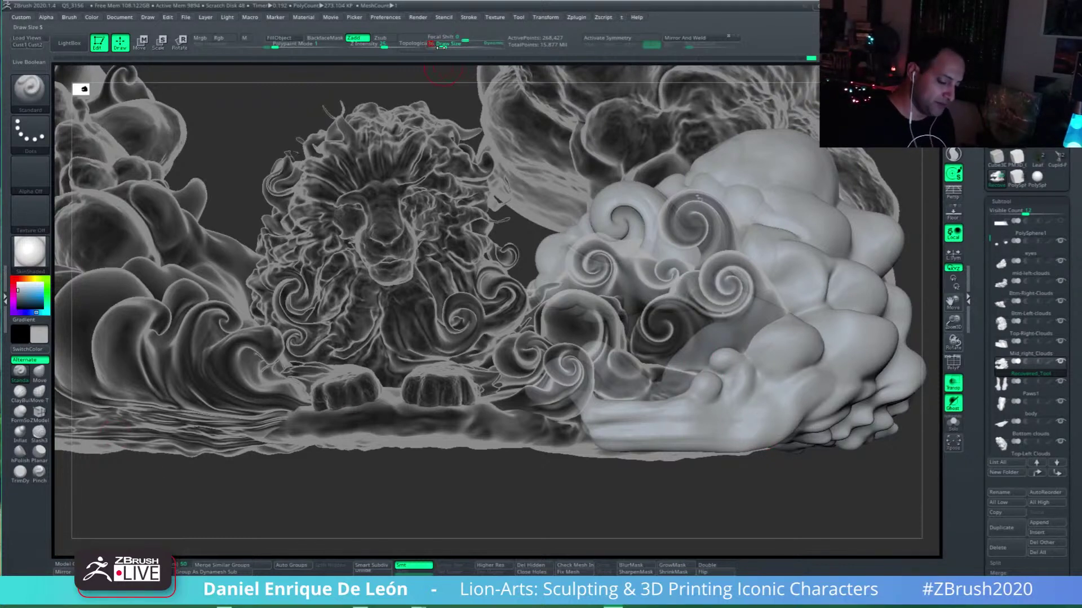
left_click(953, 383)
right_click_drag(746, 391, 716, 398)
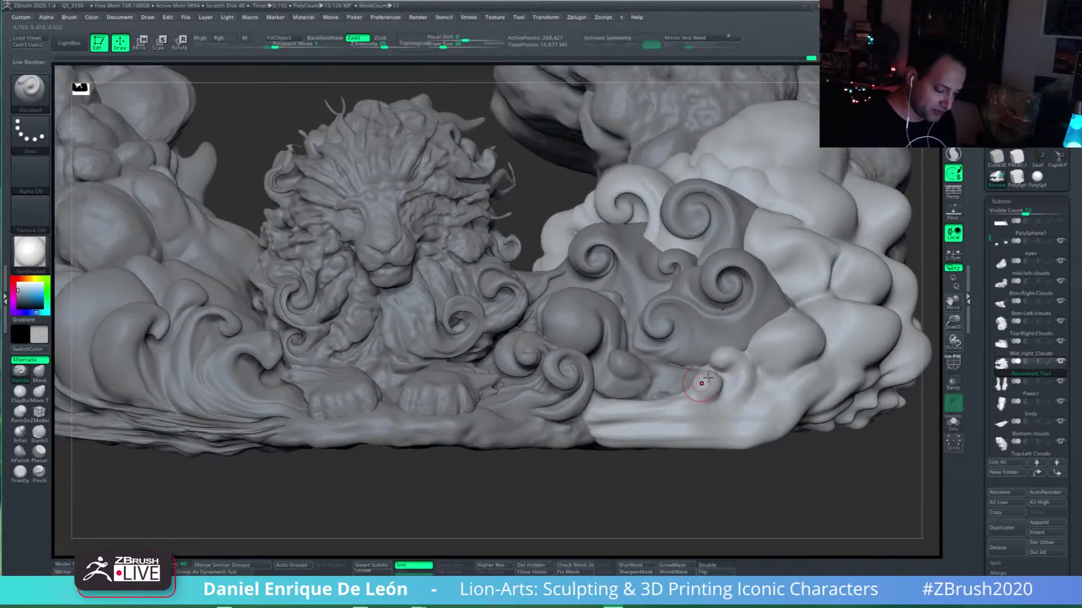
Step: Switch to the Btm-Right-Clouds subtool and sculpt and smooth a small round lobe beside the front band's new lobes
left_click(665, 385, "alt")
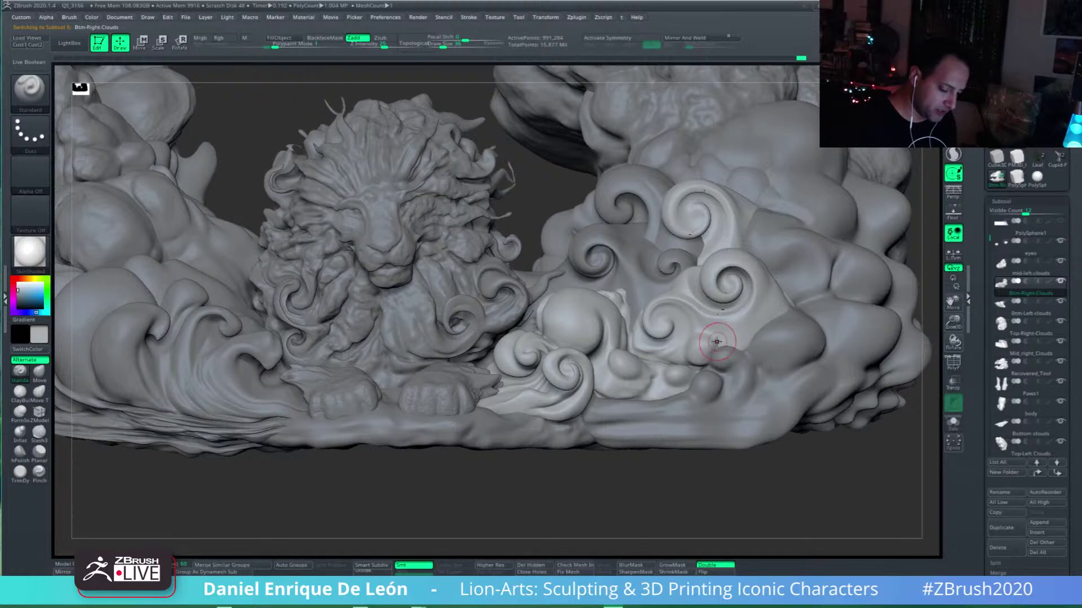
key("shift")
left_click_drag(698, 331, 710, 344, "shift")
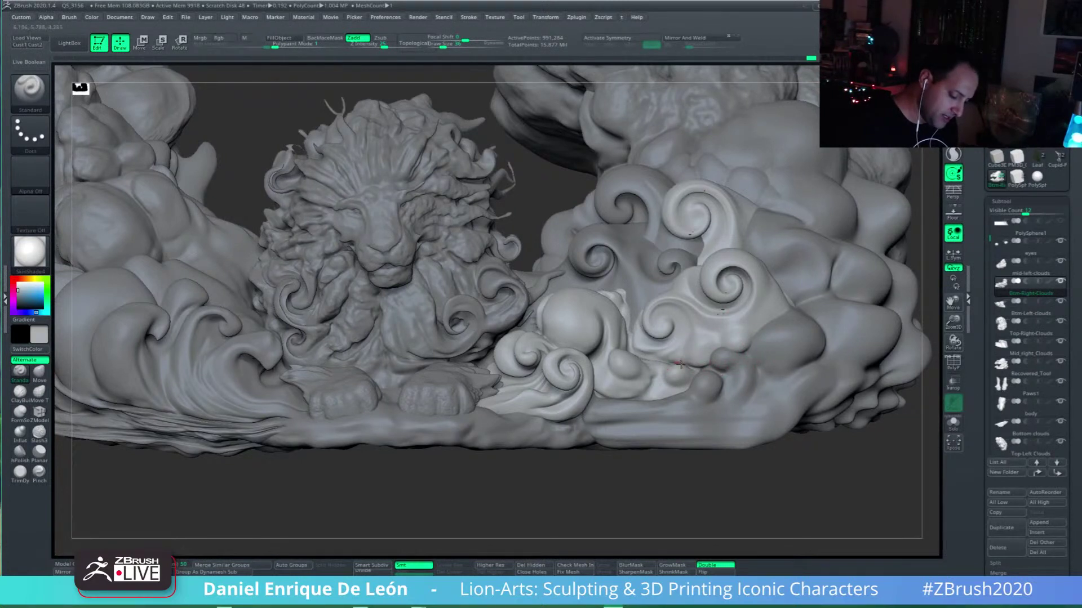
key("shift")
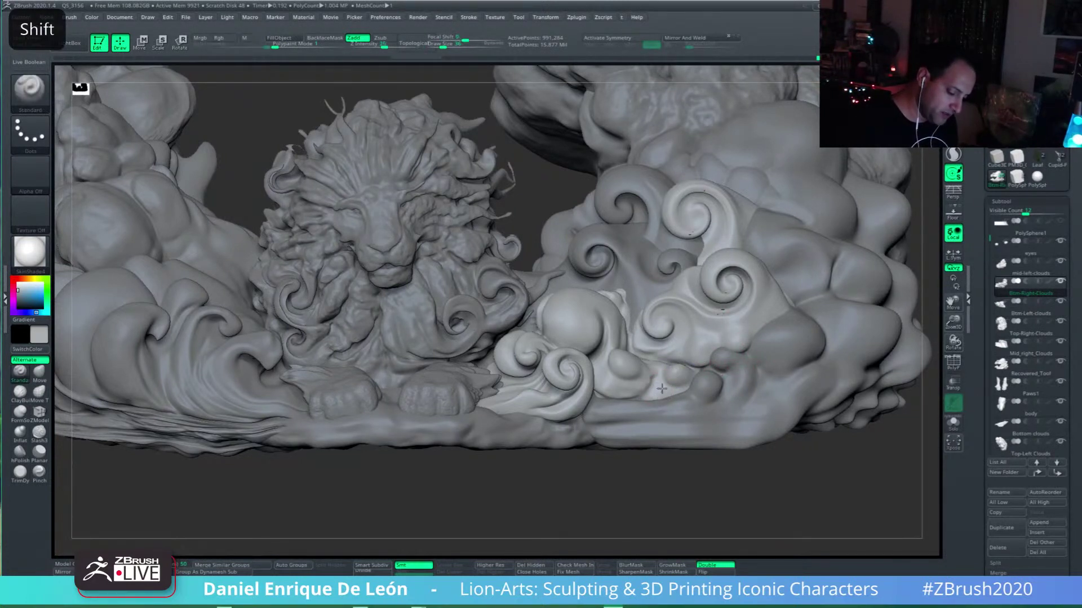
key("shift")
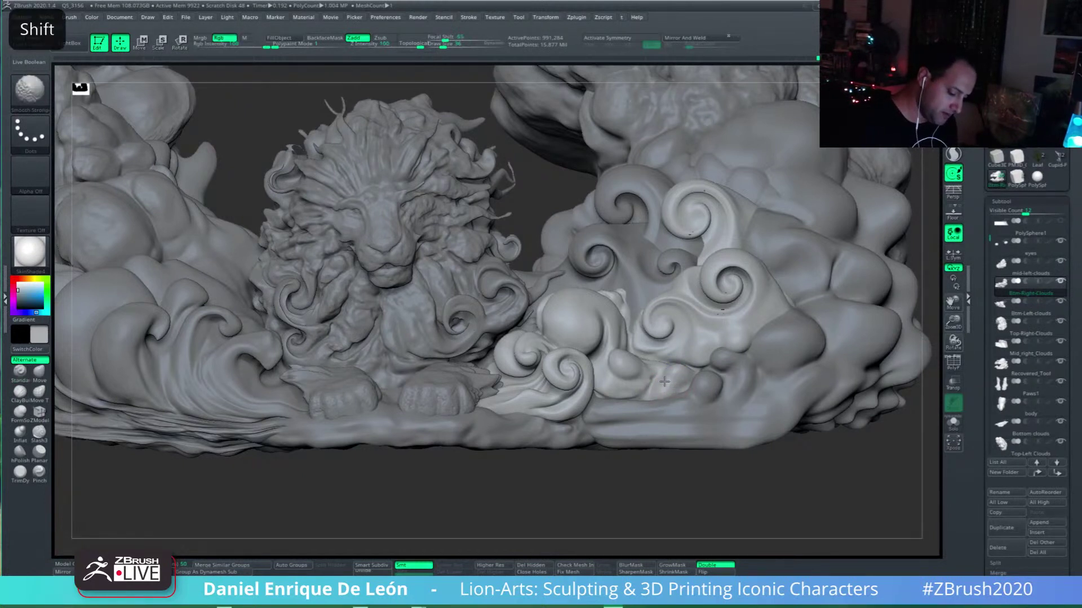
left_click_drag(665, 378, 678, 381, "shift")
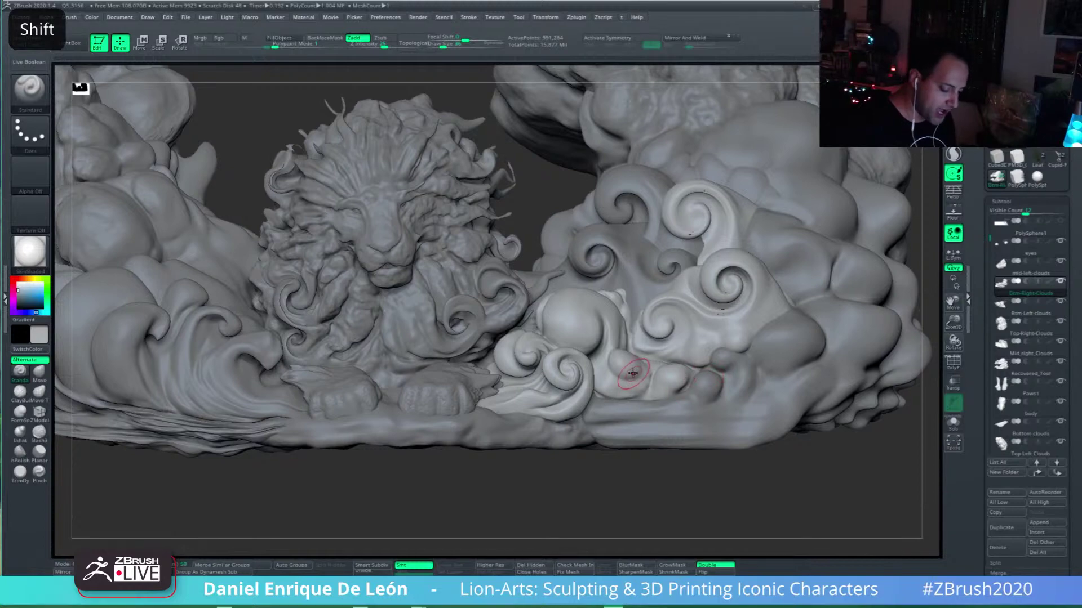
Step: Refine and smooth the two small round lobes at the base of the Btm-Right-Clouds with the Standard brush
mouse_move(633, 373)
right_mouse_down()
mouse_move(649, 355)
mouse_move(638, 349)
mouse_move(671, 356)
mouse_move(682, 342)
mouse_move(656, 369)
right_mouse_up()
key("shift")
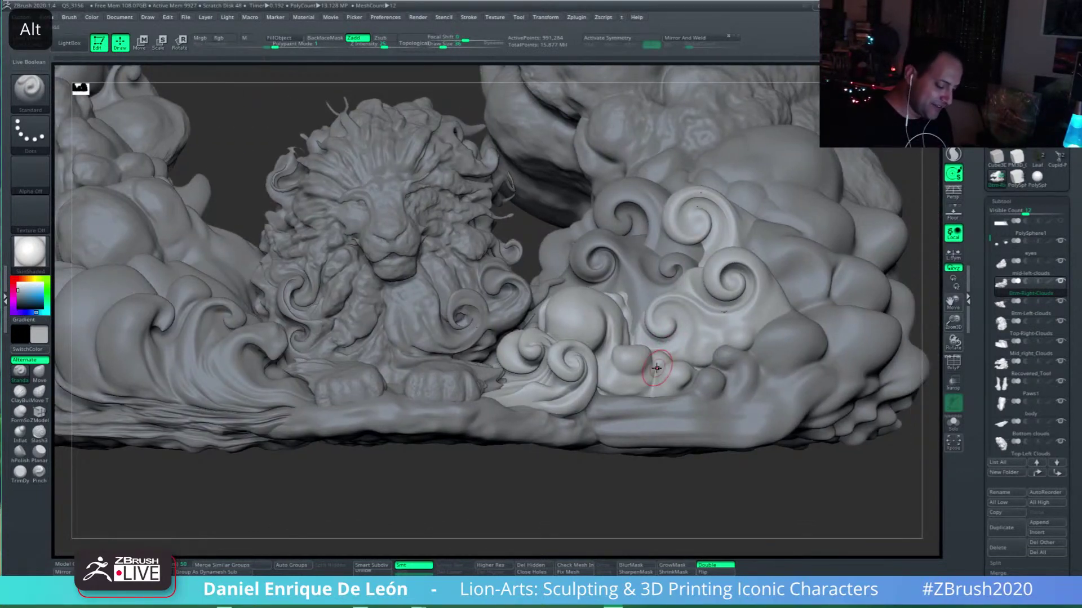
right_click_drag(674, 330, 669, 306)
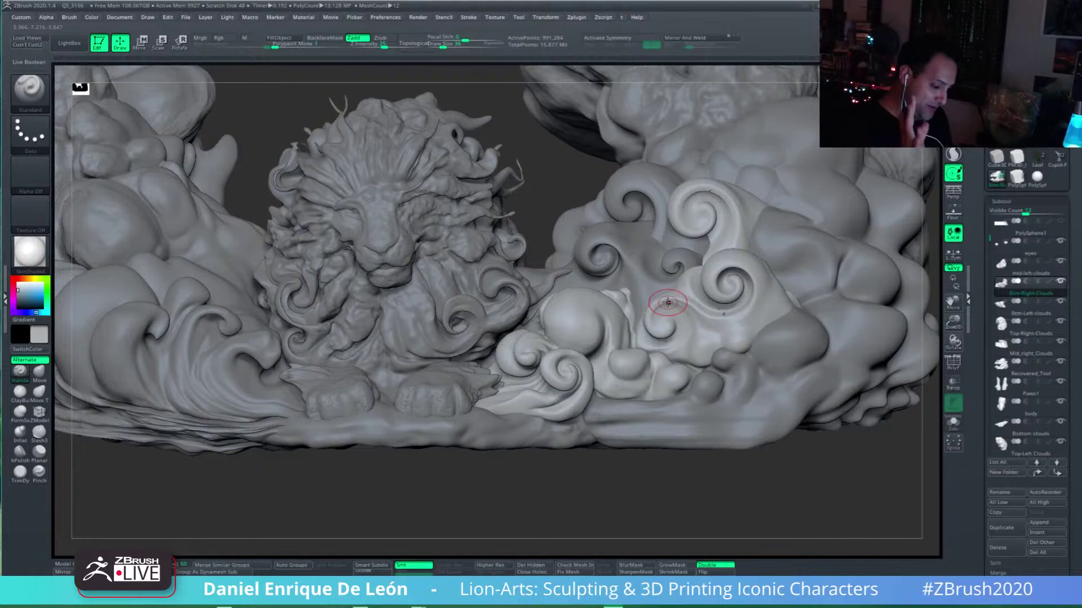
mouse_move(603, 373)
right_mouse_down()
mouse_move(602, 383)
mouse_move(623, 363)
right_mouse_up()
left_click_drag(623, 364, 626, 369, "shift")
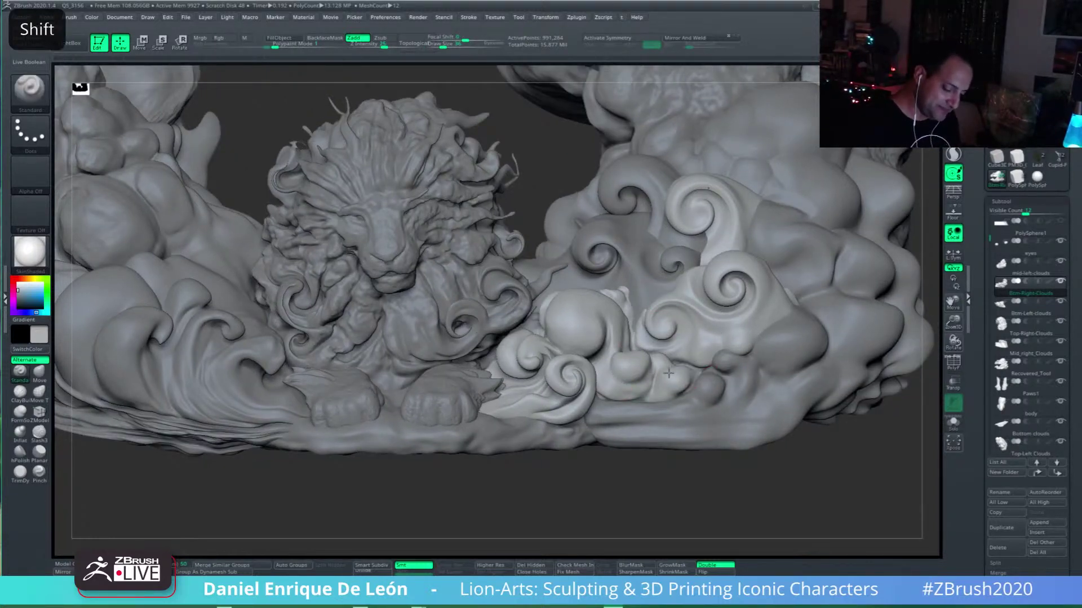
right_click_drag(668, 373, 727, 351)
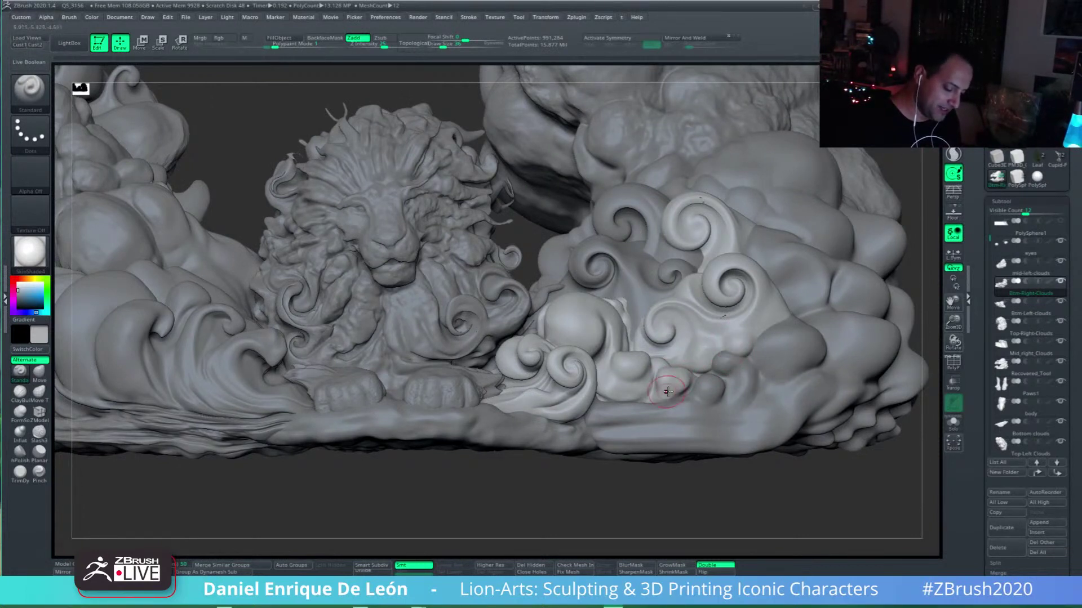
Step: Build up a rounded bump beneath the lower spiral curls, carving around it and smoothing the transition
key("alt")
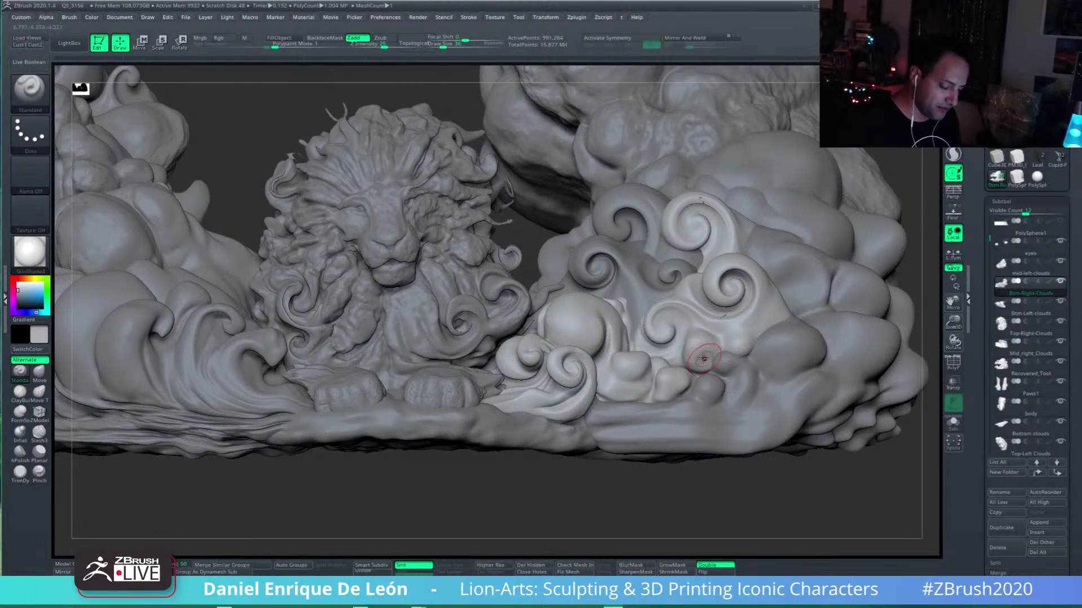
key("alt")
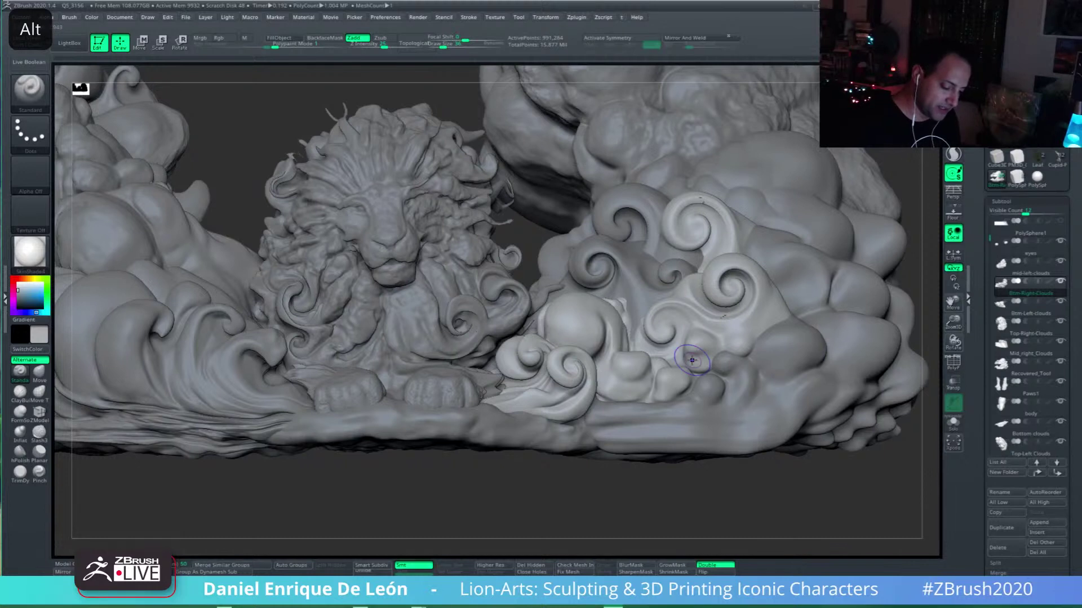
key("shift")
key("alt")
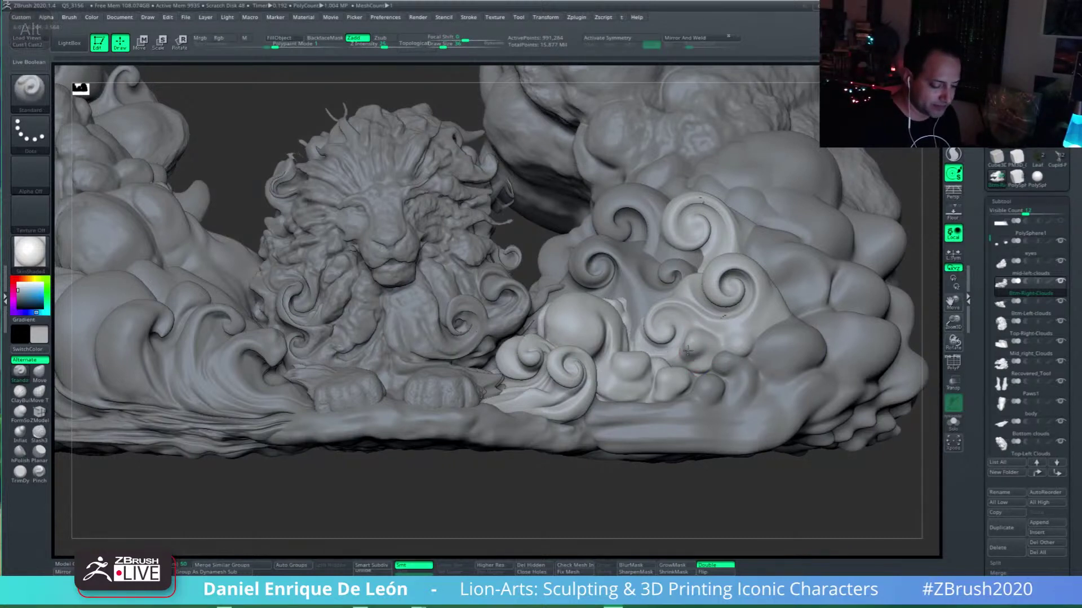
mouse_move(697, 355)
left_mouse_down("shift")
mouse_move(718, 348)
mouse_move(708, 346)
left_mouse_up("shift")
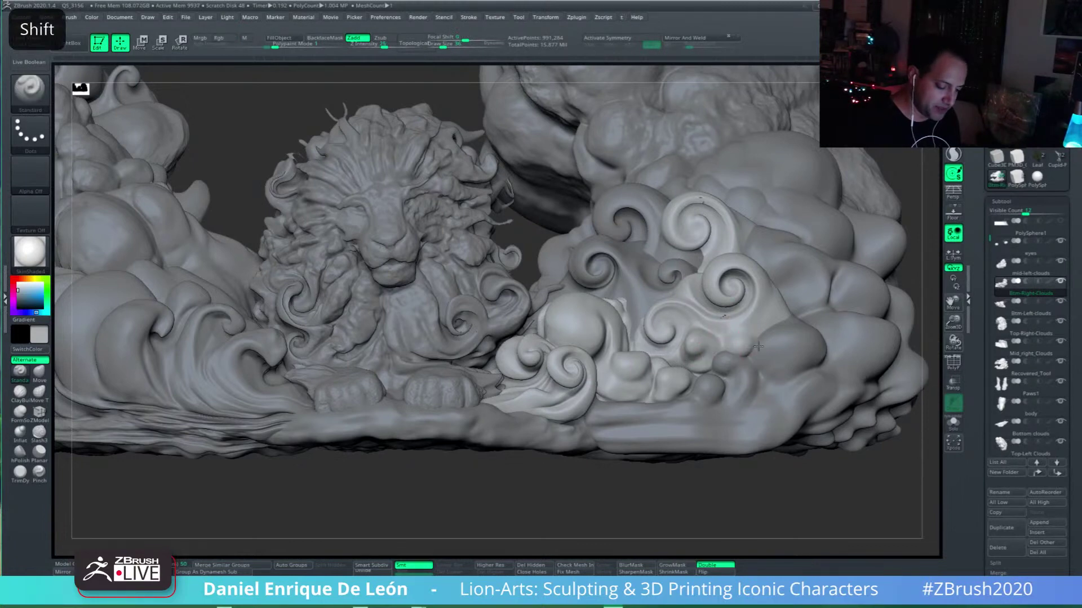
Step: Switch to the Move brush with a smaller draw size and adjust the small round lobes on the Btm-Right-Clouds
mouse_move(760, 345)
right_mouse_down()
mouse_move(731, 345)
mouse_move(766, 334)
right_mouse_up()
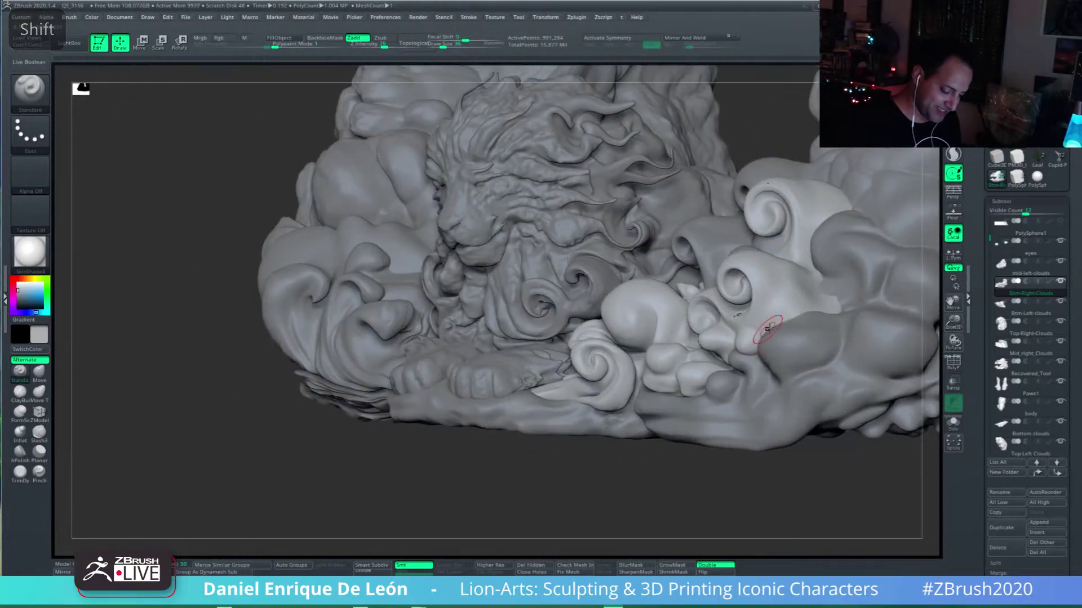
left_click(39, 392)
left_click(39, 373)
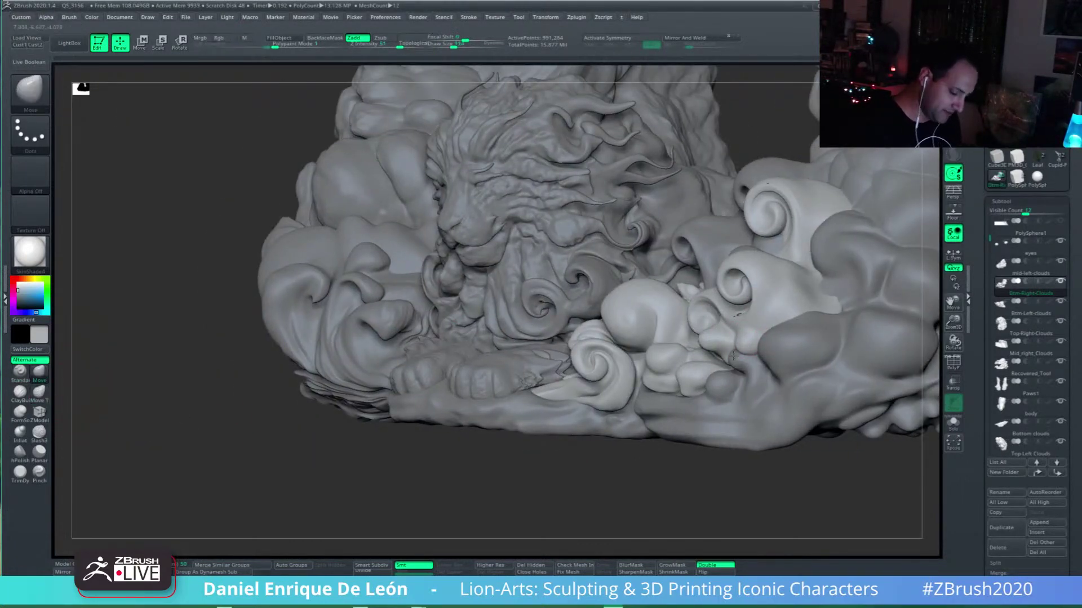
right_click_drag(738, 282, 719, 329)
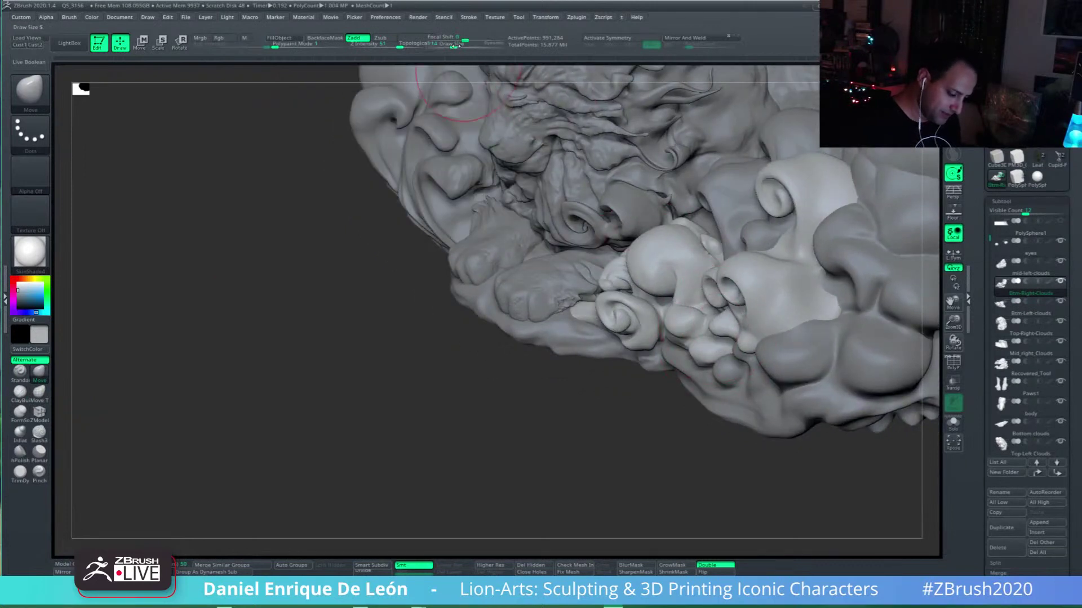
left_click_drag(454, 47, 443, 47)
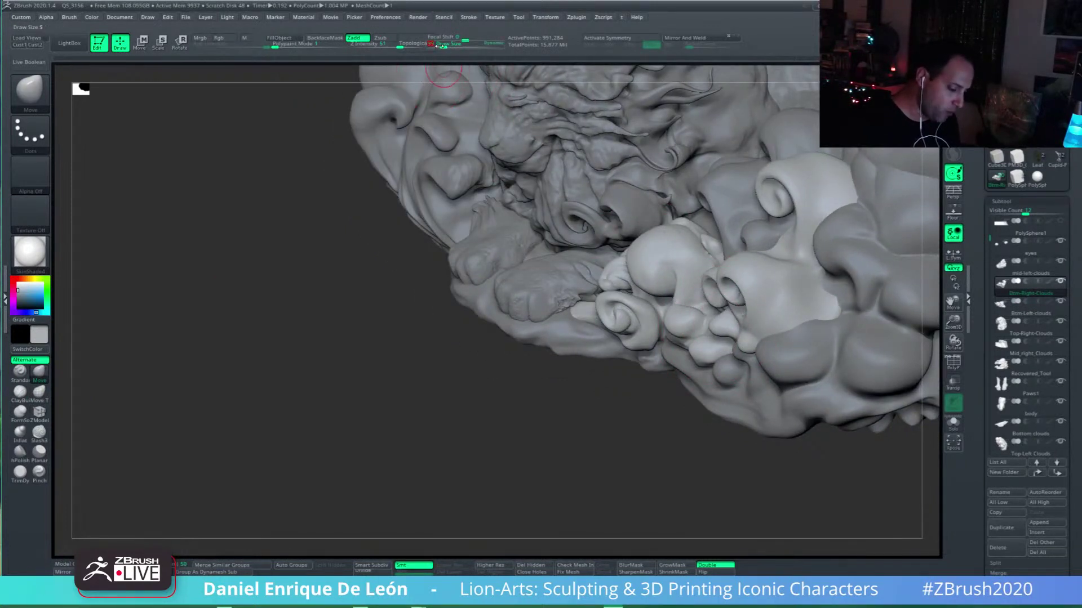
right_click_drag(677, 305, 622, 327, "alt")
mouse_move(720, 333)
right_mouse_down()
mouse_move(664, 346)
mouse_move(638, 370)
right_mouse_up()
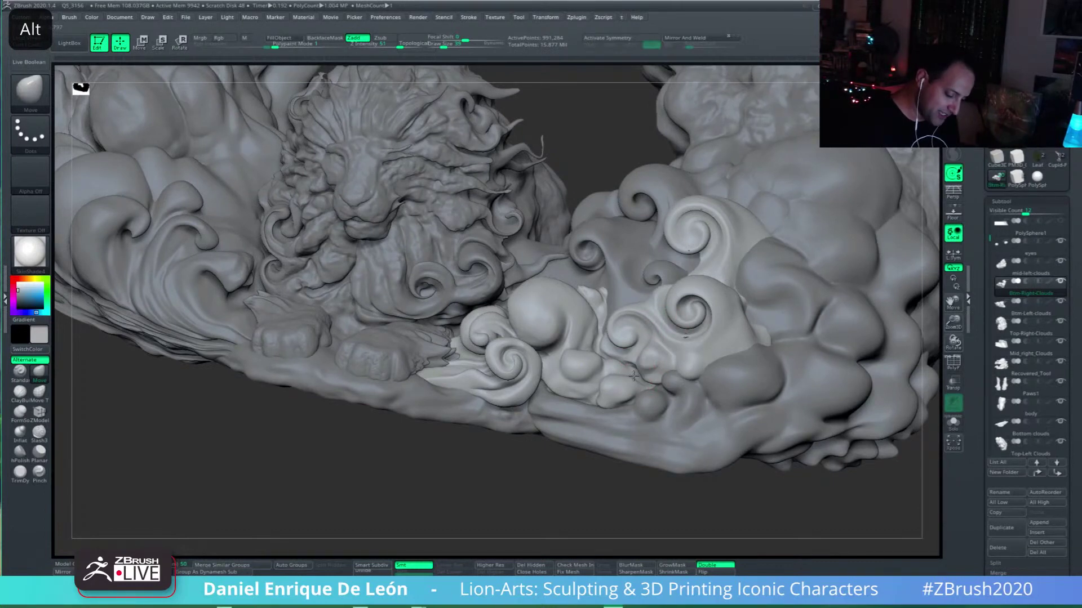
key("shift")
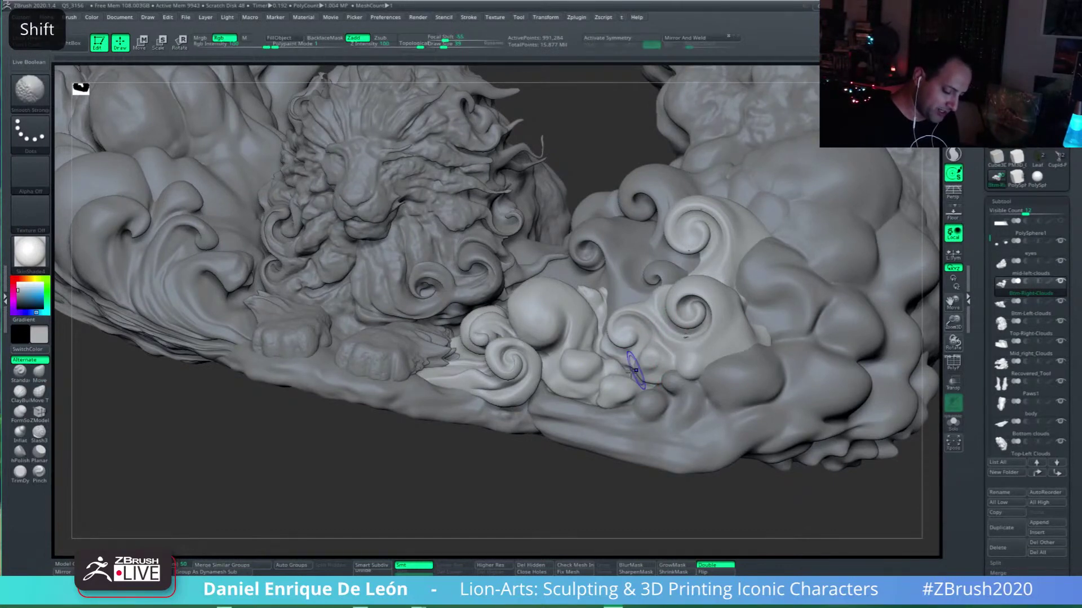
Step: Reshape the bump beneath the lower spiral curls and the two small lobes below it with the Move brush
right_click_drag(631, 372, 662, 362)
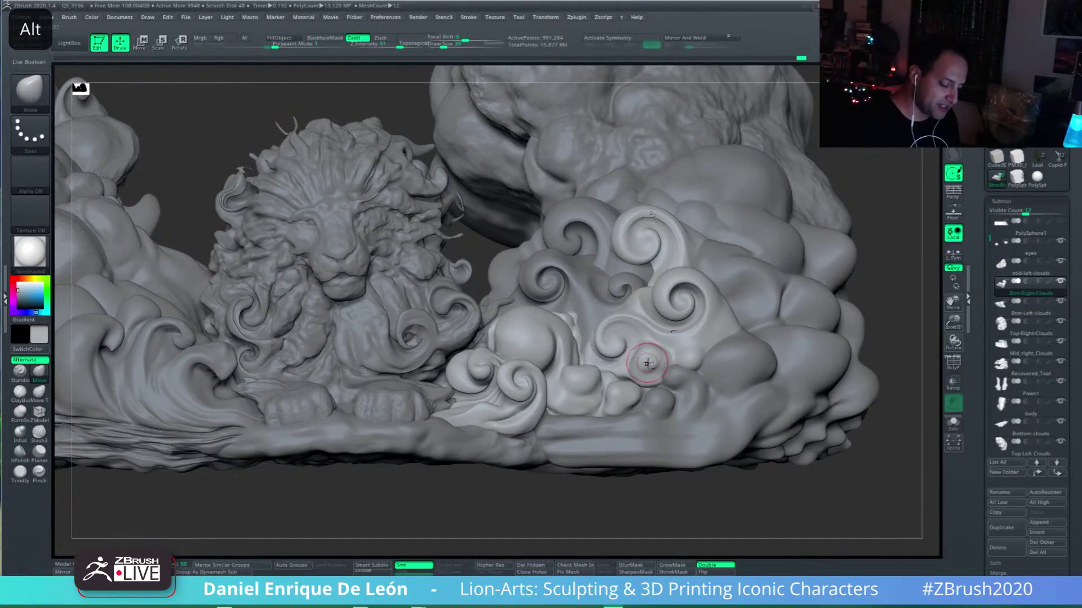
mouse_move(647, 362)
right_mouse_down()
mouse_move(643, 355)
mouse_move(658, 366)
mouse_move(693, 351)
right_mouse_up()
key("shift")
key("alt")
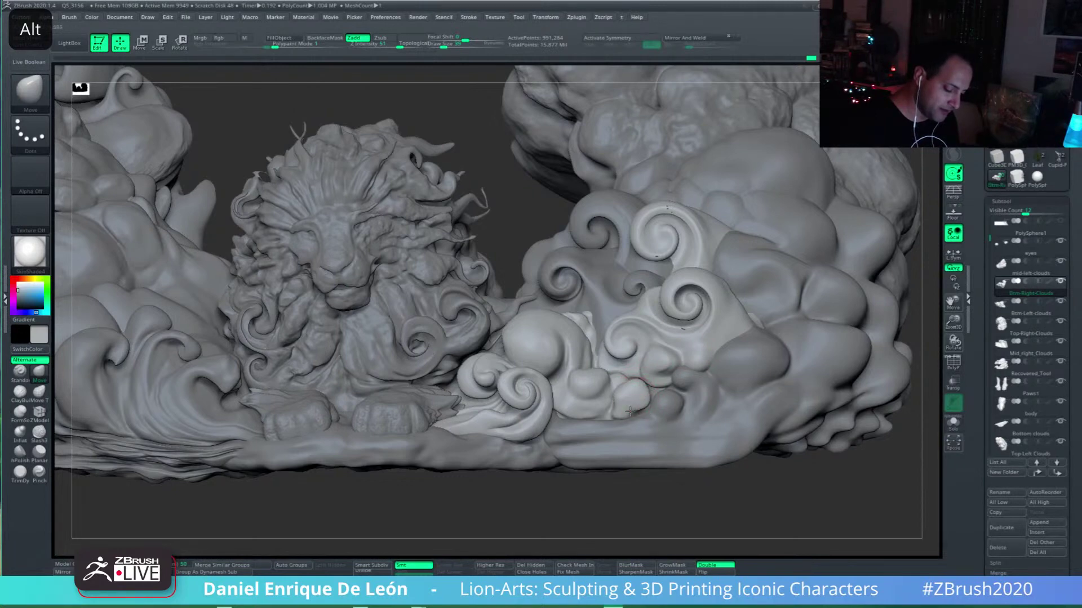
key("shift")
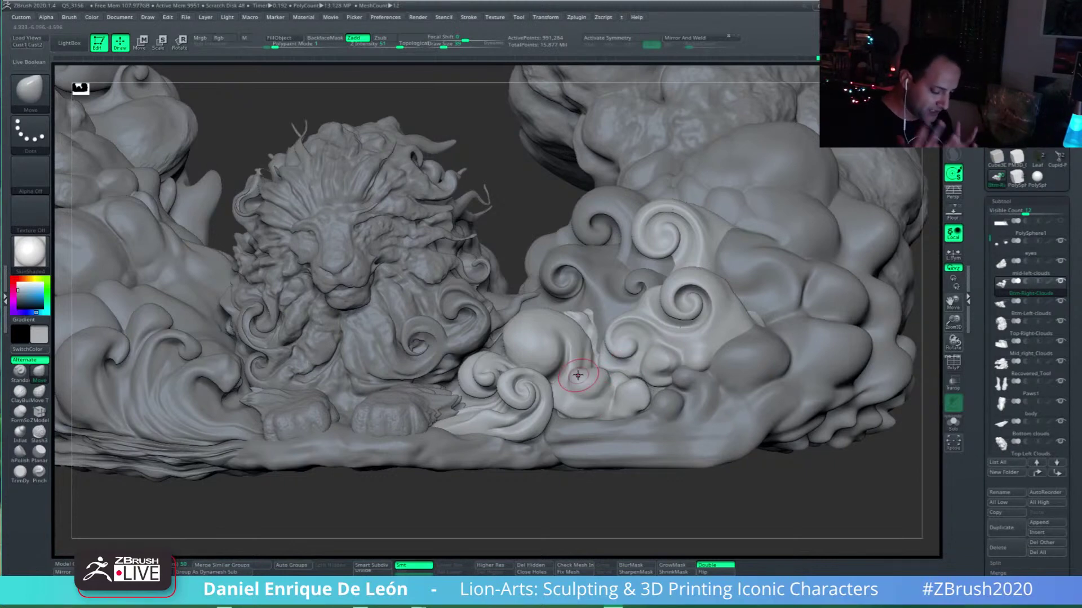
mouse_move(577, 374)
right_mouse_down()
mouse_move(637, 384)
mouse_move(623, 396)
right_mouse_up()
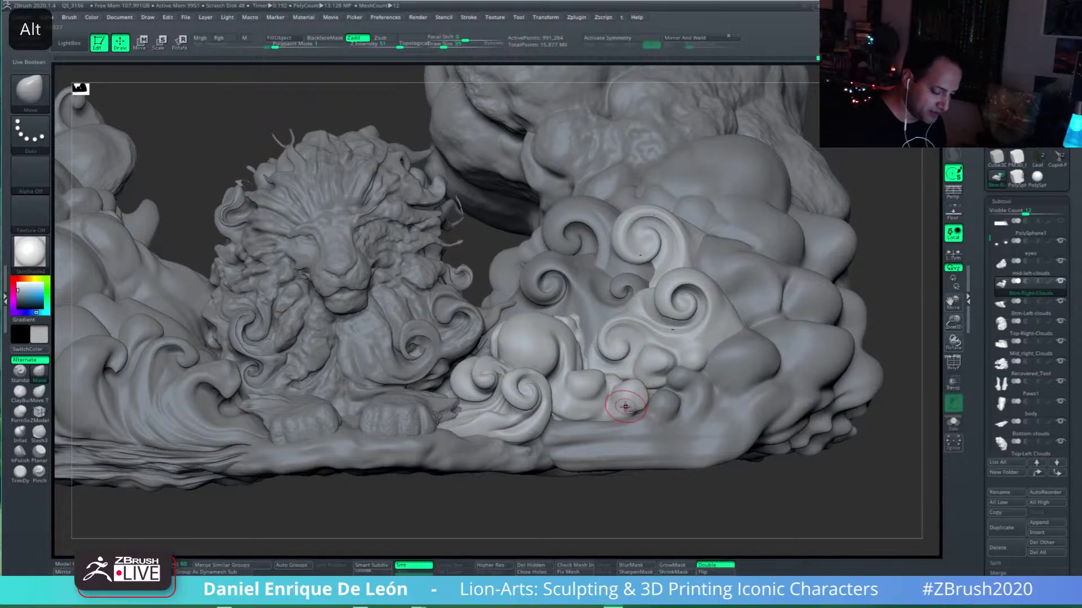
left_click_drag(621, 406, 596, 421, "alt")
Step: Select the Recovered_Tool subtool and pull the tip of its front band under the lower spiral curl, closing its notch against the base
left_click(595, 431, "alt")
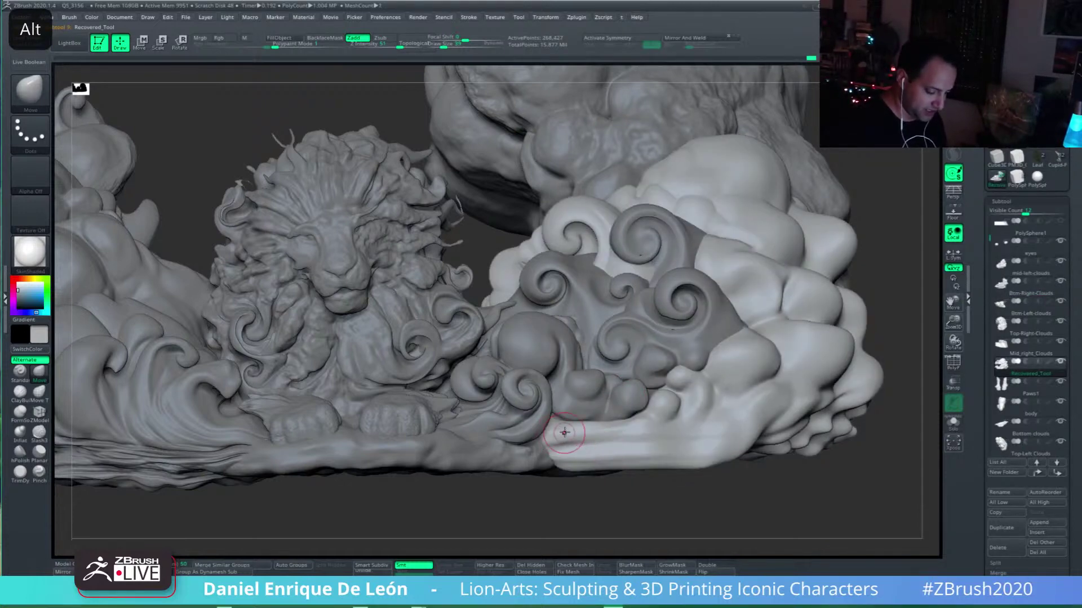
right_click_drag(653, 431, 554, 434)
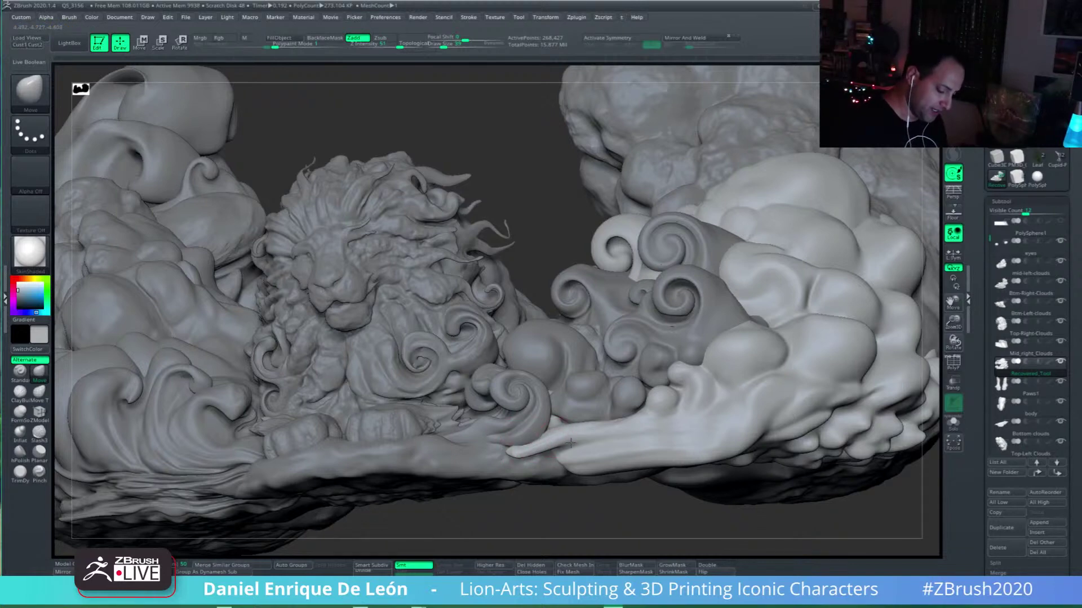
right_click_drag(570, 443, 550, 459)
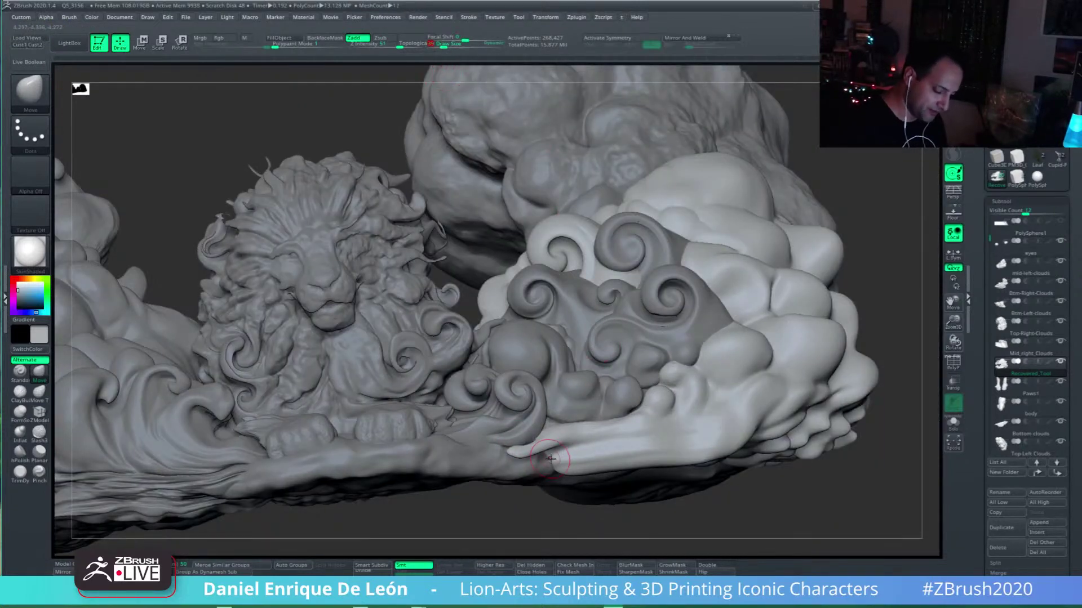
key("alt")
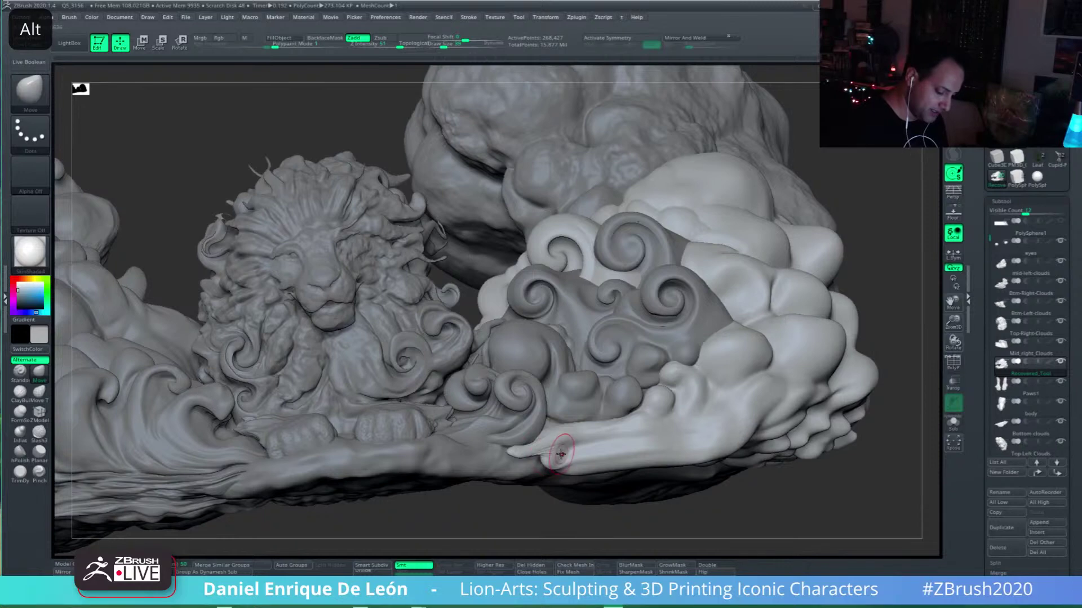
key("shift")
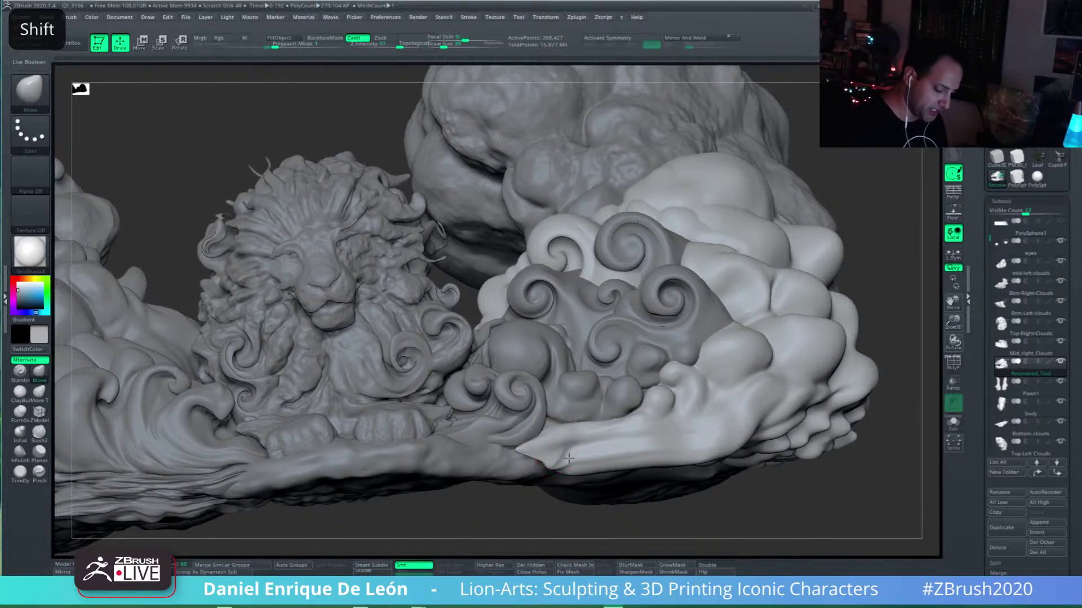
mouse_move(523, 452)
right_mouse_down()
mouse_move(589, 406)
mouse_move(519, 458)
right_mouse_up()
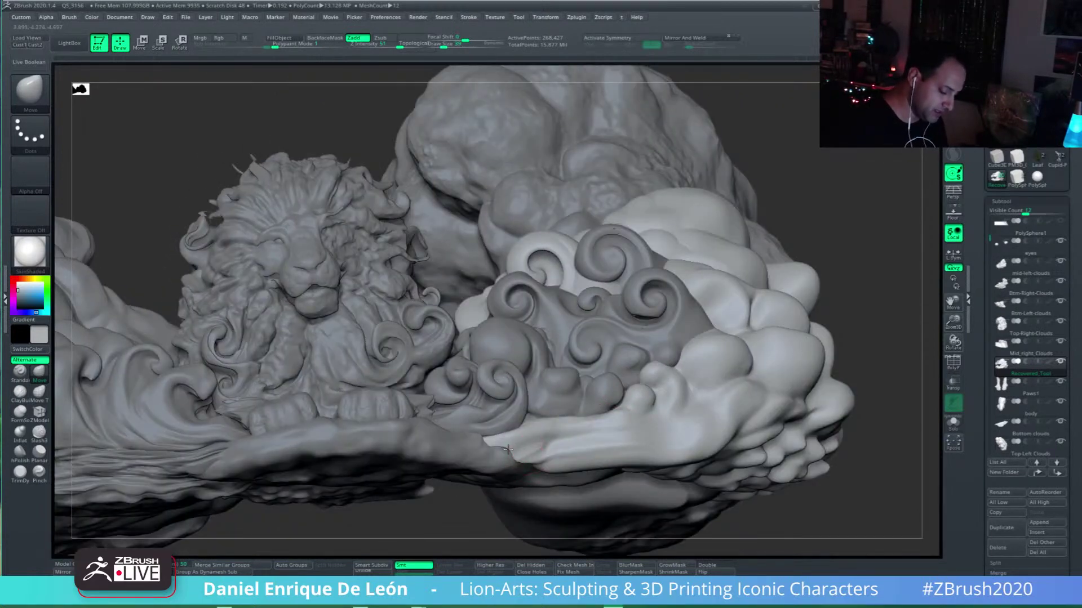
mouse_move(541, 438)
left_mouse_down("shift")
mouse_move(505, 444)
mouse_move(555, 432)
mouse_move(514, 435)
mouse_move(535, 440)
left_mouse_up("shift")
right_click_drag(535, 440, 669, 442, "shift")
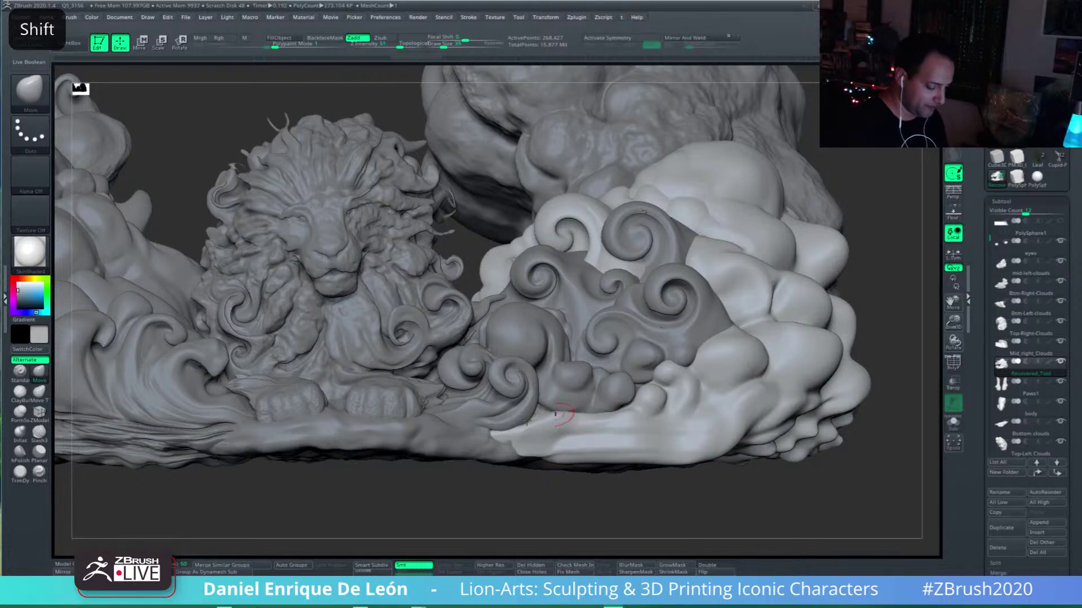
Step: Subdivide the Recovered_Tool subtool up to subdivision level 3, checking its mesh density with the polyframe before and after
right_click_drag(719, 385, 694, 429, "alt")
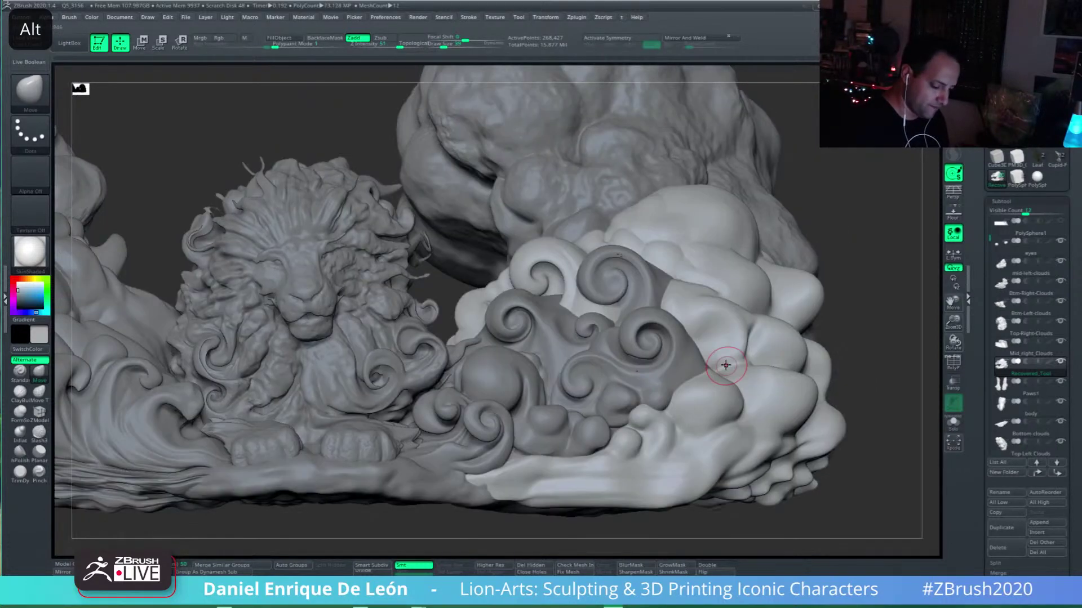
left_click(953, 365)
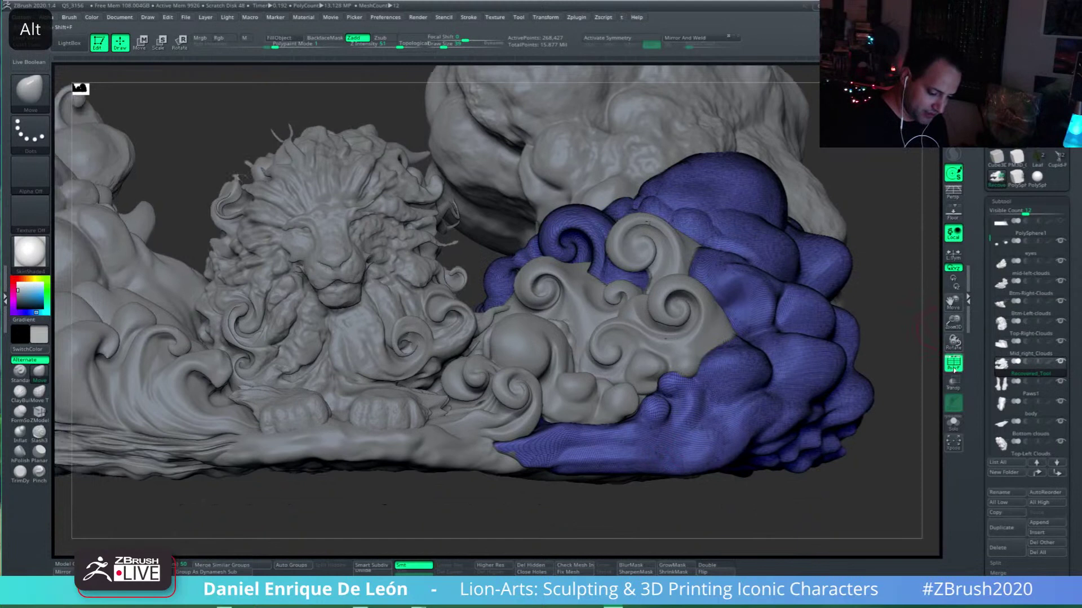
left_click(953, 365)
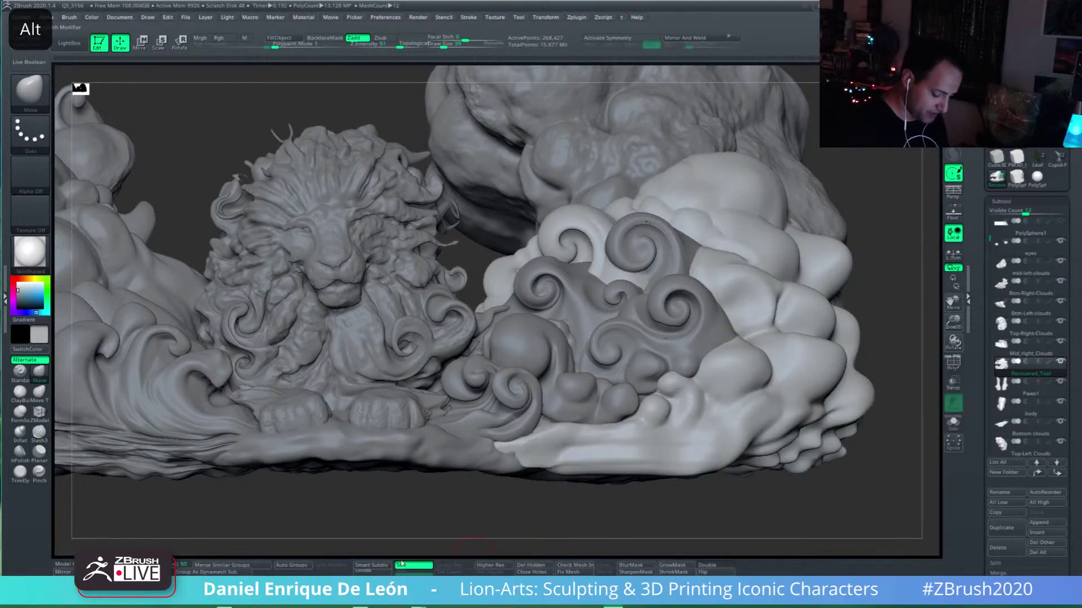
left_click_drag(981, 394, 981, 205)
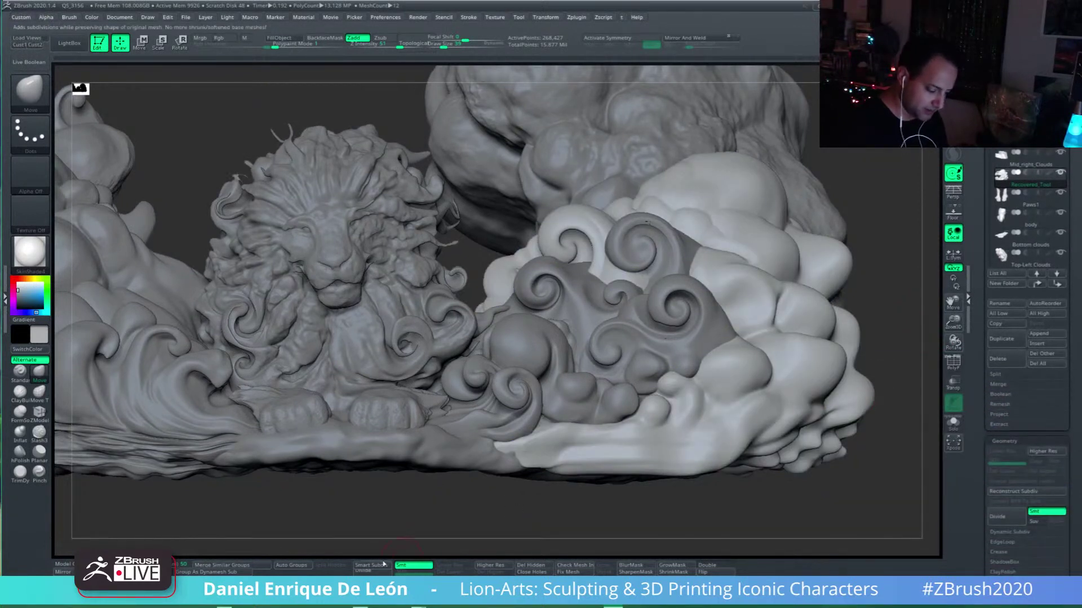
left_click(383, 564)
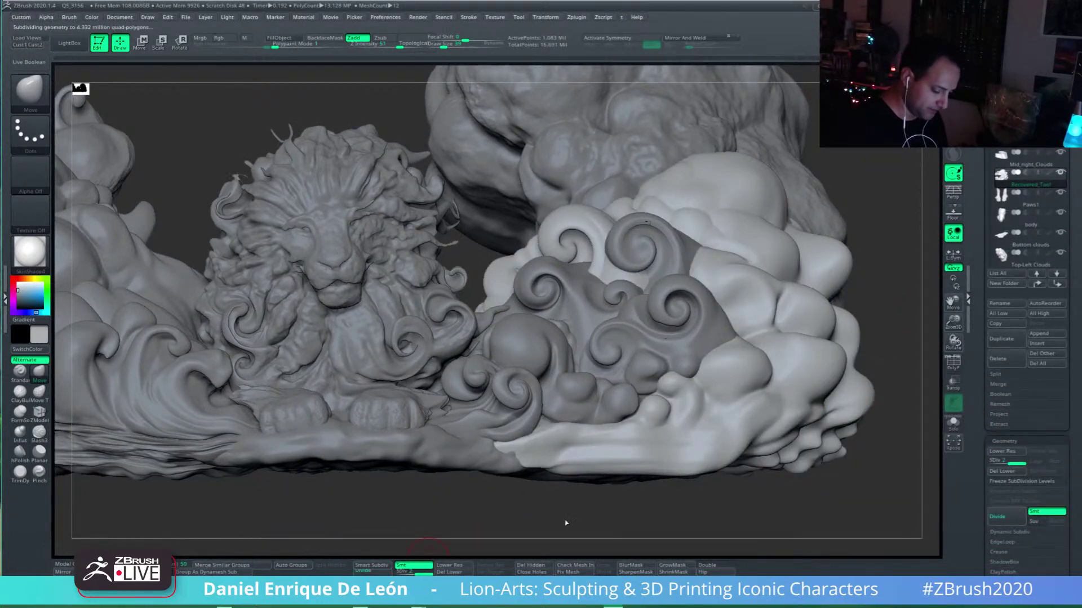
right_click_drag(657, 422, 673, 440, "alt")
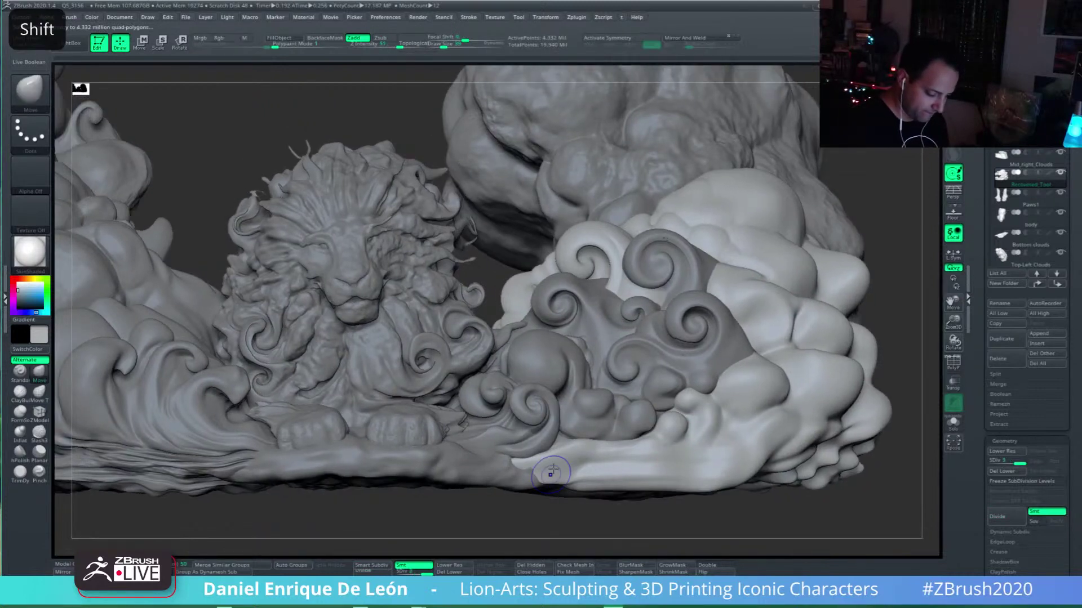
key("shift")
left_click(953, 363)
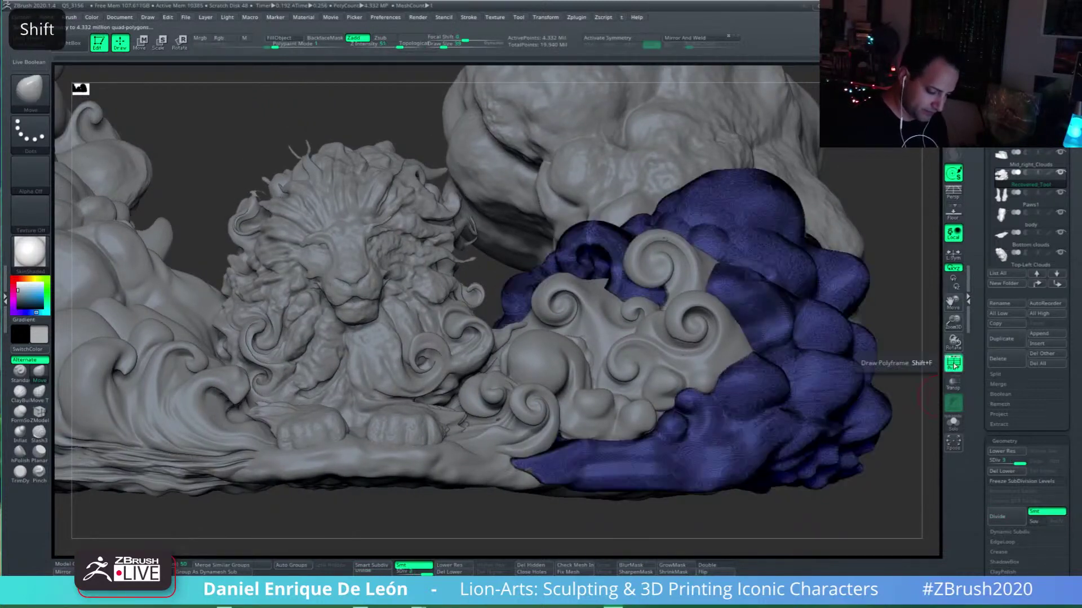
left_click(953, 363)
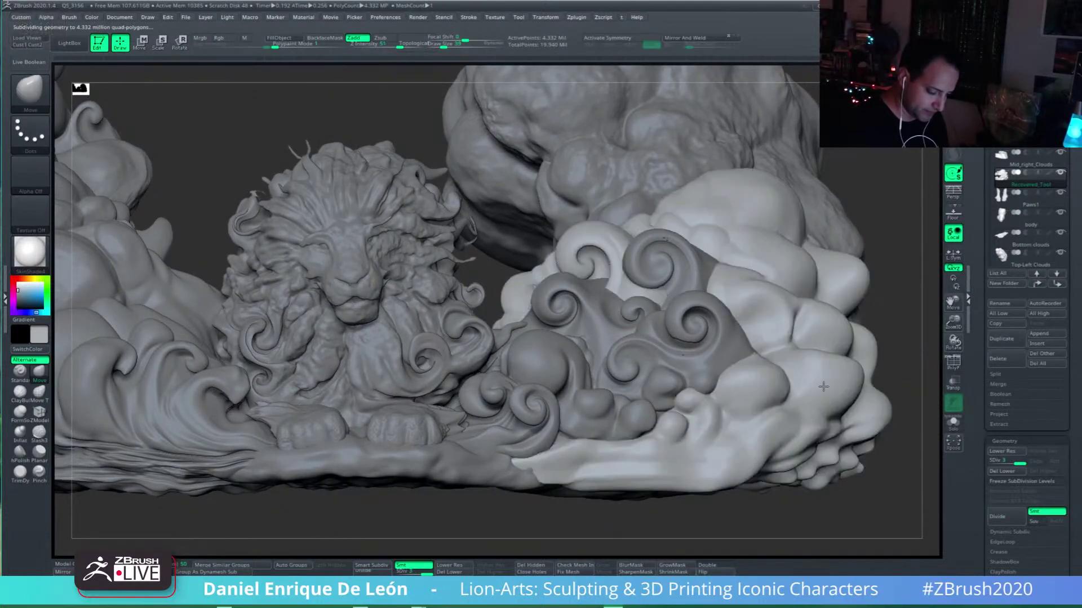
Step: Switch to the Standard brush and show the hidden base disc subtool beneath the sculpture
left_click(19, 371)
mouse_move(591, 453)
right_mouse_down()
mouse_move(675, 434)
mouse_move(659, 441)
mouse_move(774, 385)
right_mouse_up()
scroll(1067, 308, "up", 3)
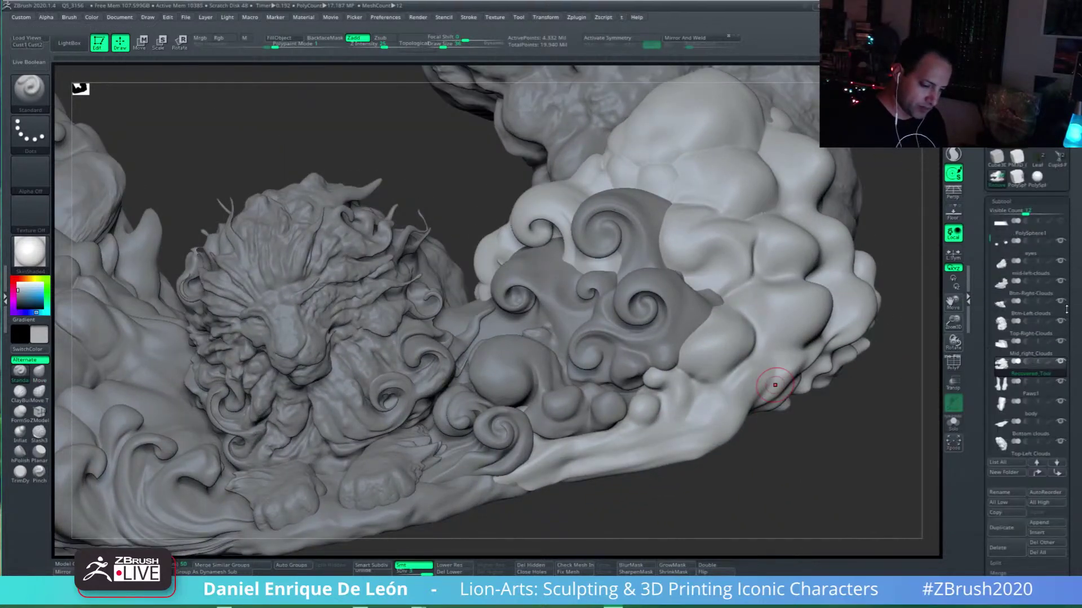
left_click(1060, 223)
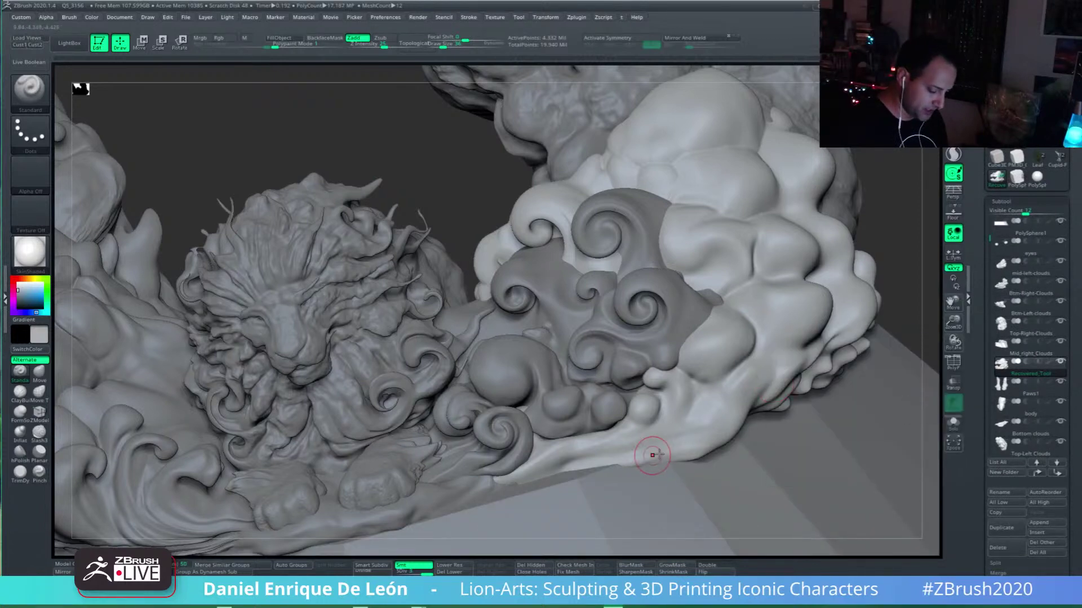
mouse_move(652, 455)
right_mouse_down()
mouse_move(738, 436)
mouse_move(785, 394)
mouse_move(711, 422)
mouse_move(732, 389)
right_mouse_up()
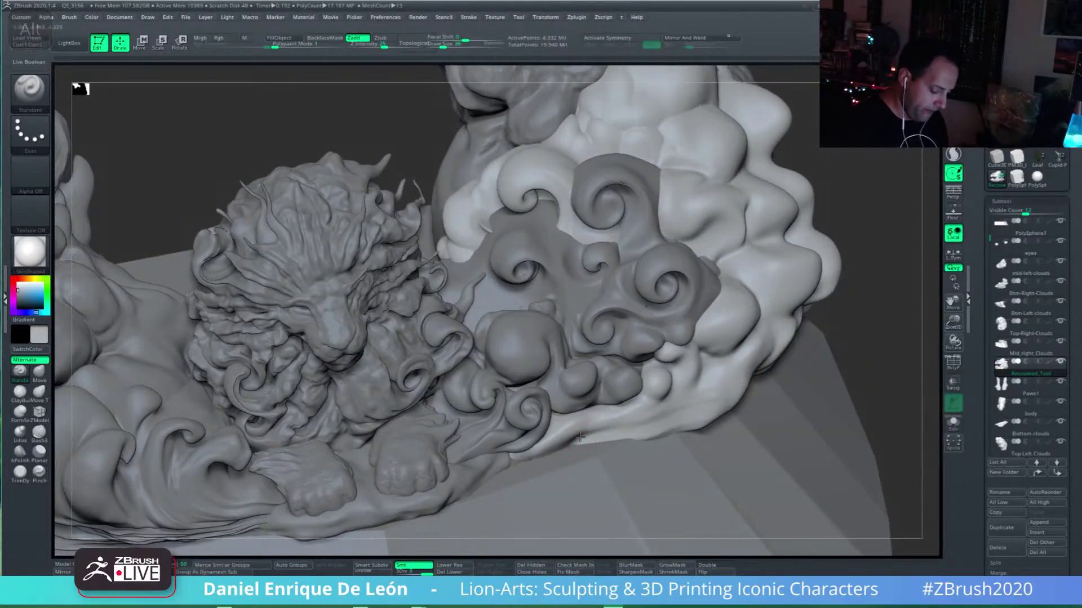
Step: Carve a groove along the tapered end of the Recovered_Tool front band and build up the ridge beside it with the Standard brush
right_click_drag(588, 442, 635, 442)
key("alt")
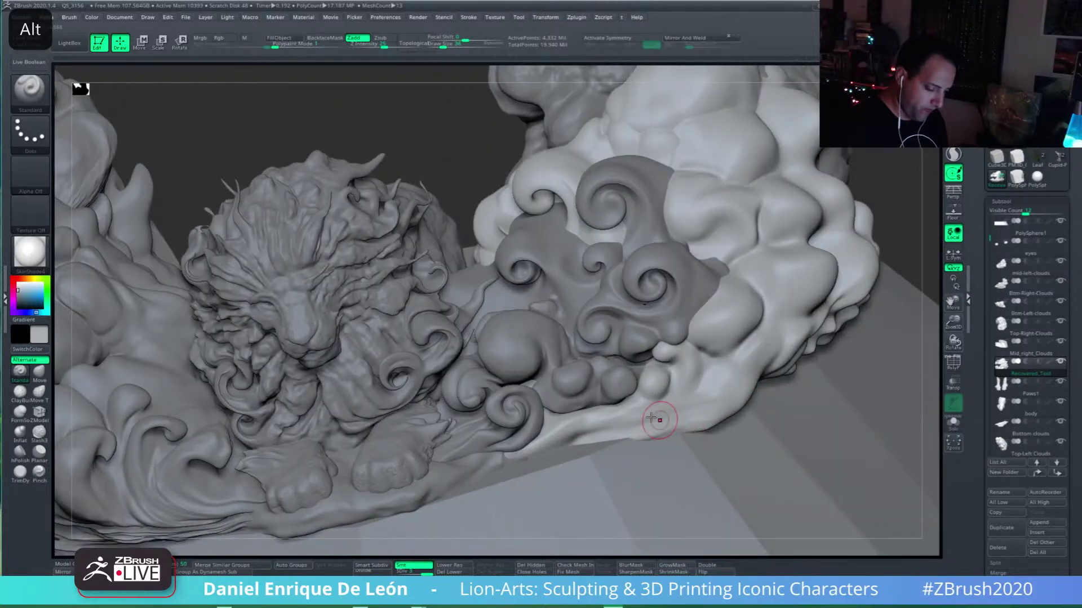
right_click_drag(710, 402, 664, 407)
left_click_drag(601, 432, 553, 438, "alt")
left_click_drag(632, 412, 569, 435)
right_click_drag(764, 415, 750, 419, "alt")
Step: Delete the lower subdivision levels of Recovered_Tool to allow Sculptris Pro sculpting, checking the mesh density with the polyframe
left_click(953, 361)
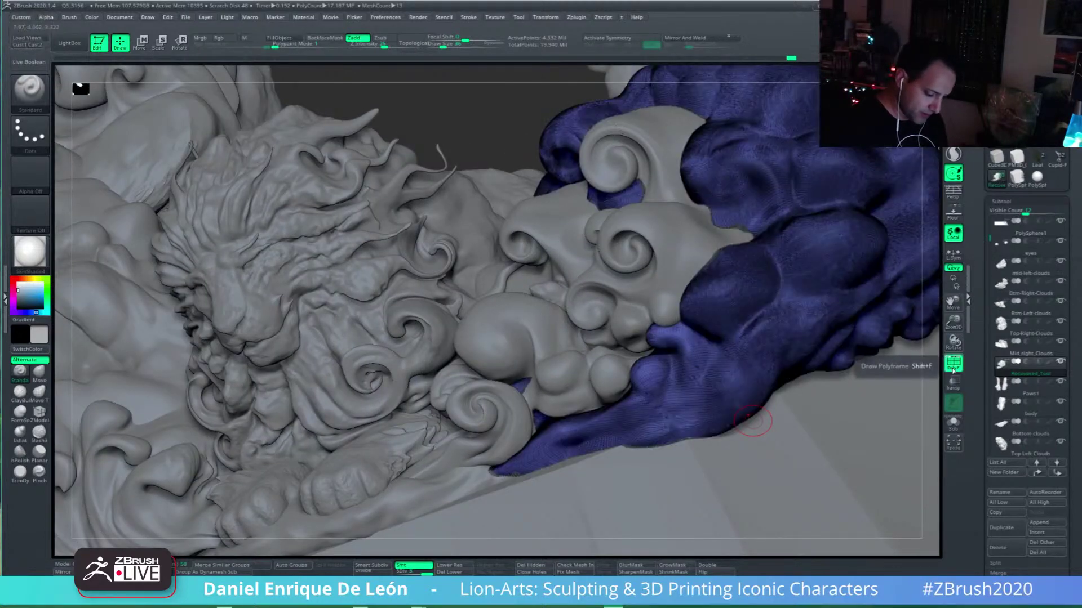
left_click(953, 360)
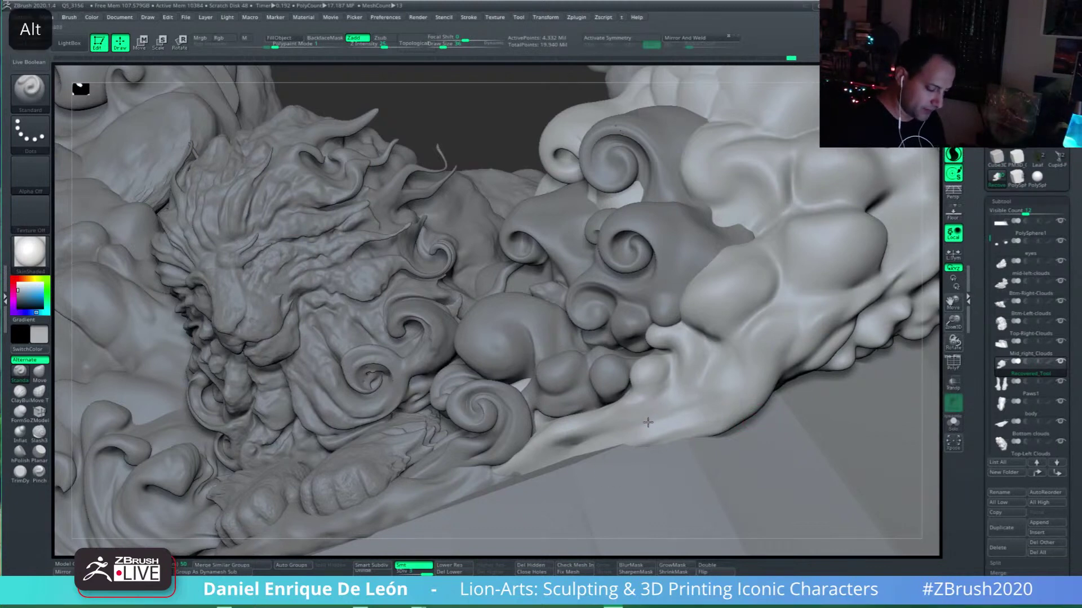
right_click_drag(645, 409, 730, 357, "alt")
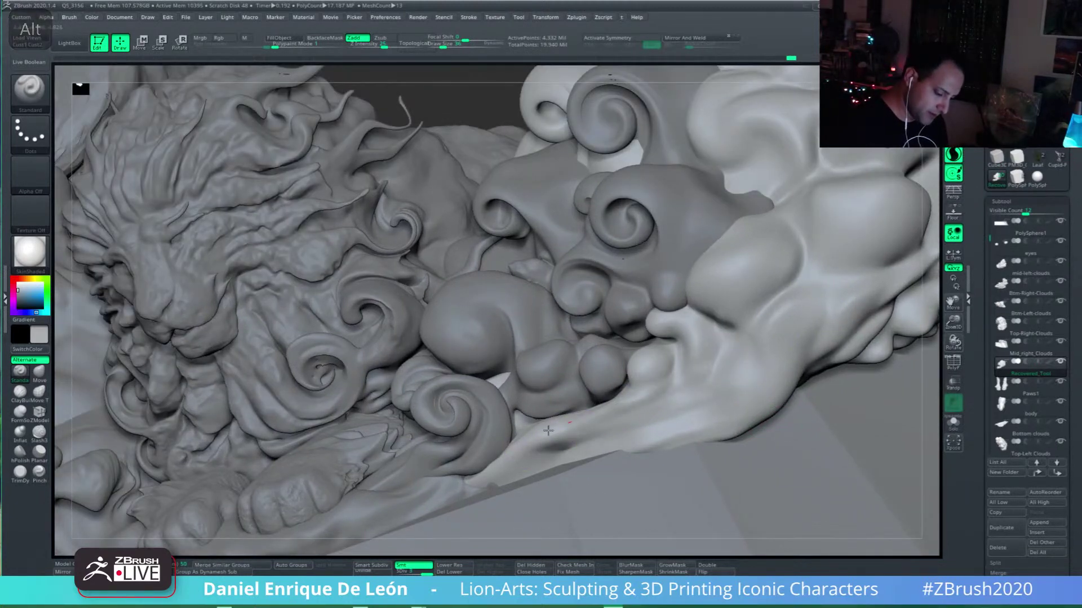
left_click(670, 387)
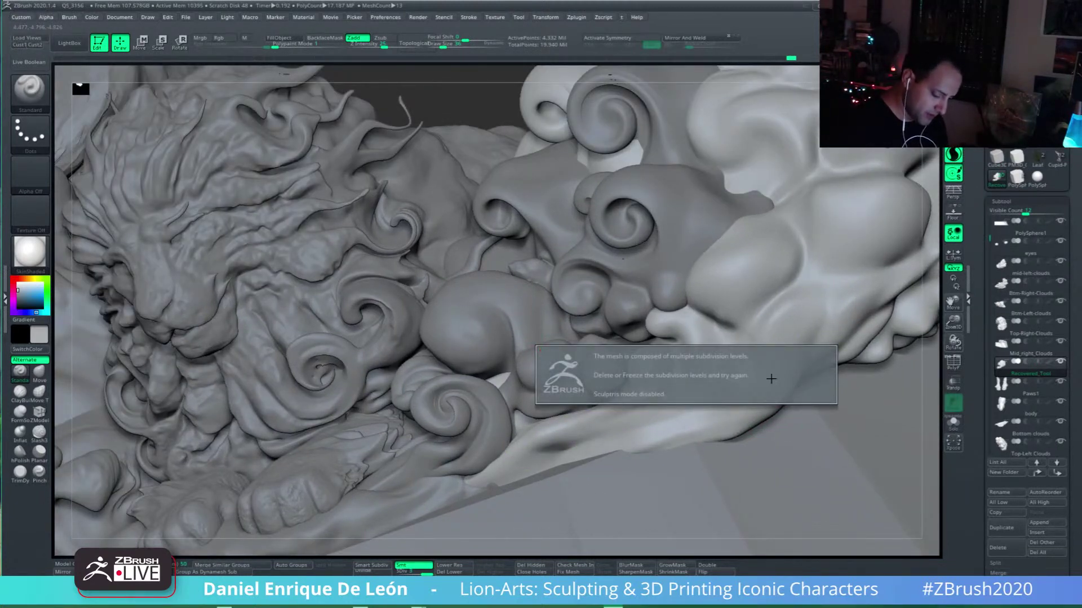
left_click(462, 571)
left_click(954, 367)
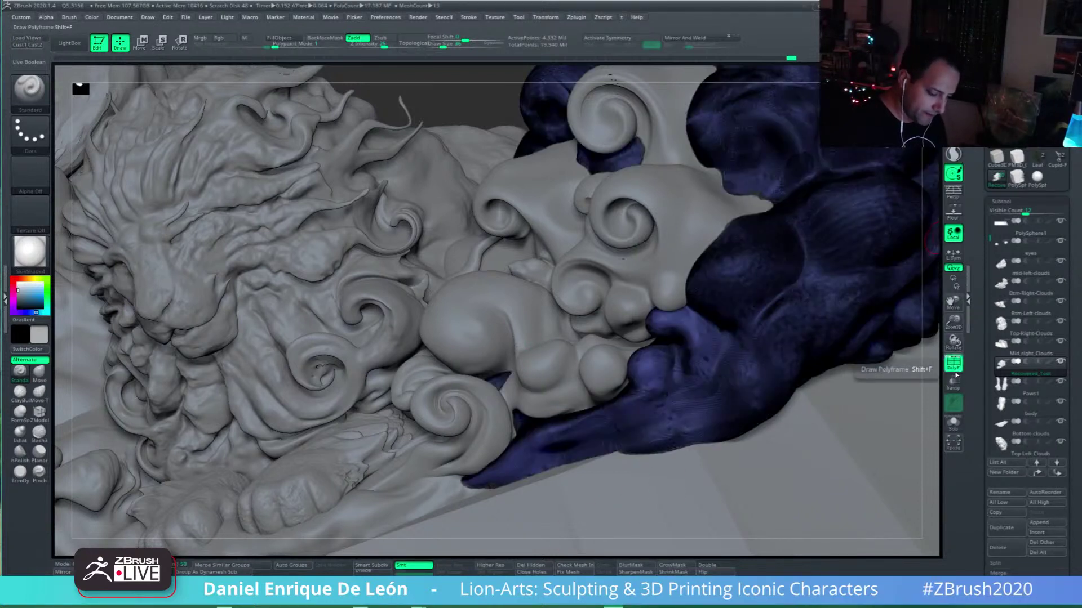
left_click(955, 370)
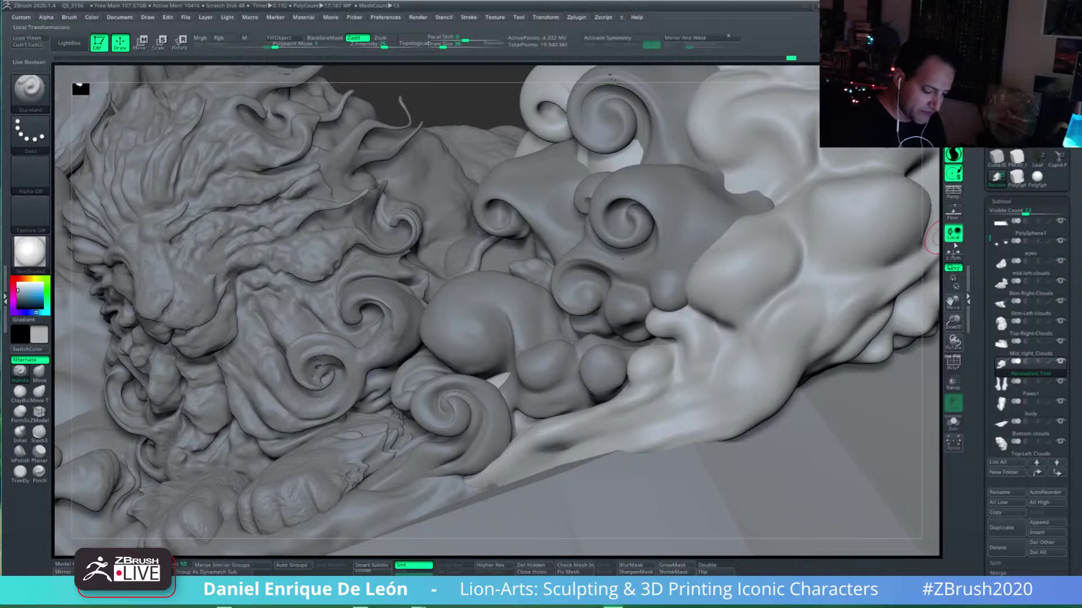
Step: Carve long grooves along the Recovered_Tool front band toward its tapered end and build up the ridge between them with the Standard brush
mouse_move(568, 428)
right_mouse_down()
mouse_move(596, 420)
mouse_move(575, 430)
right_mouse_up()
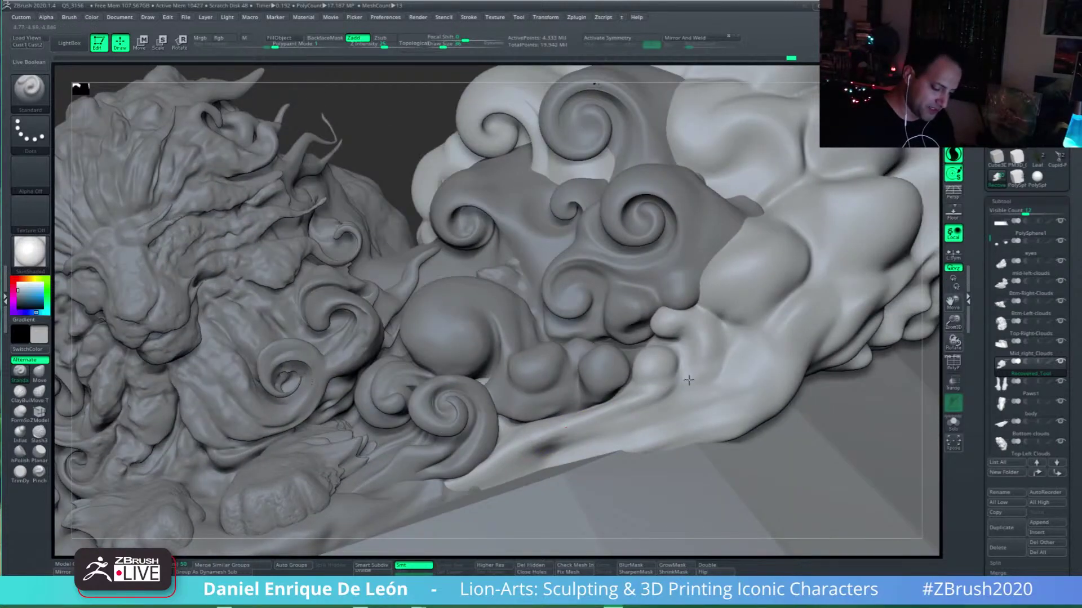
left_click_drag(569, 426, 663, 397, "alt")
left_click_drag(554, 444, 681, 398, "alt")
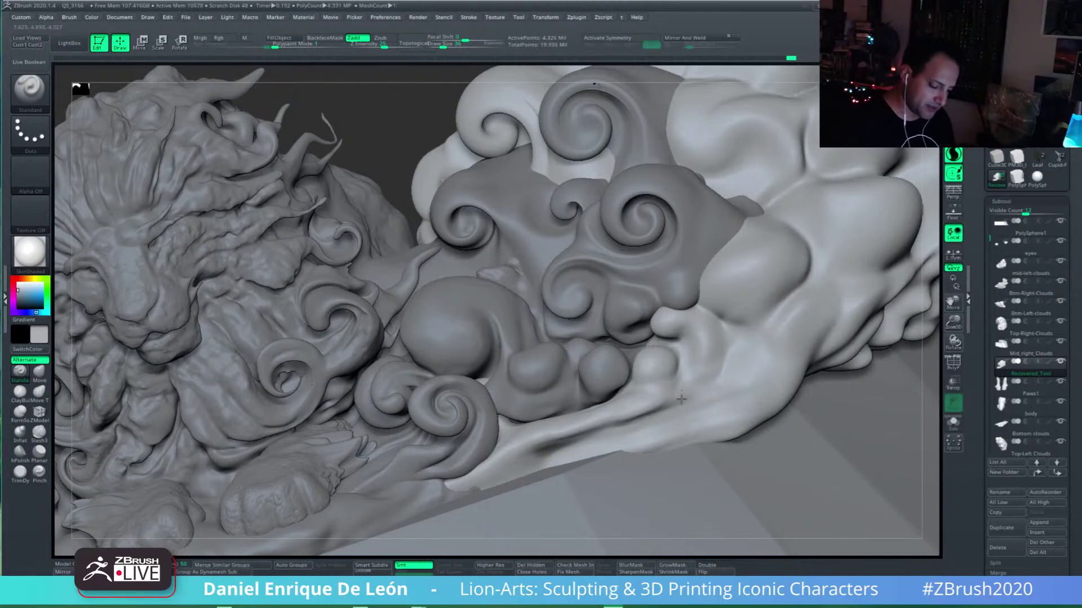
mouse_move(695, 386)
right_mouse_down()
mouse_move(702, 396)
mouse_move(668, 420)
right_mouse_up()
left_click_drag(669, 418, 482, 484)
left_click_drag(568, 455, 496, 482, "alt")
left_click_drag(685, 430, 623, 450, "alt")
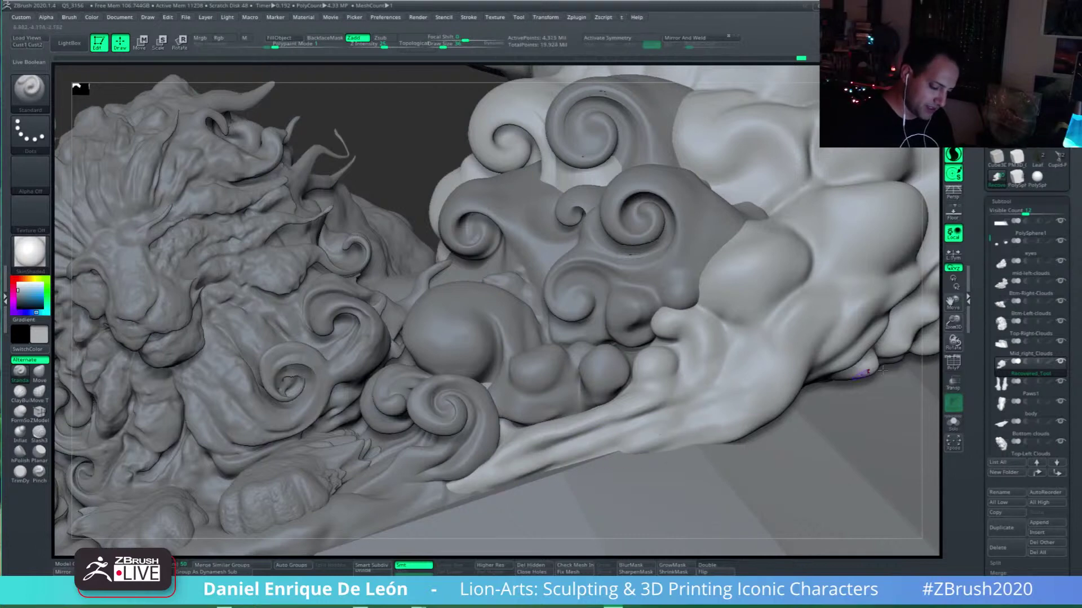
Step: Check the mesh with the polyframe, then extend the grooves into the wide end of the front band below the small cloud lobes
left_click(952, 363)
left_click(953, 363)
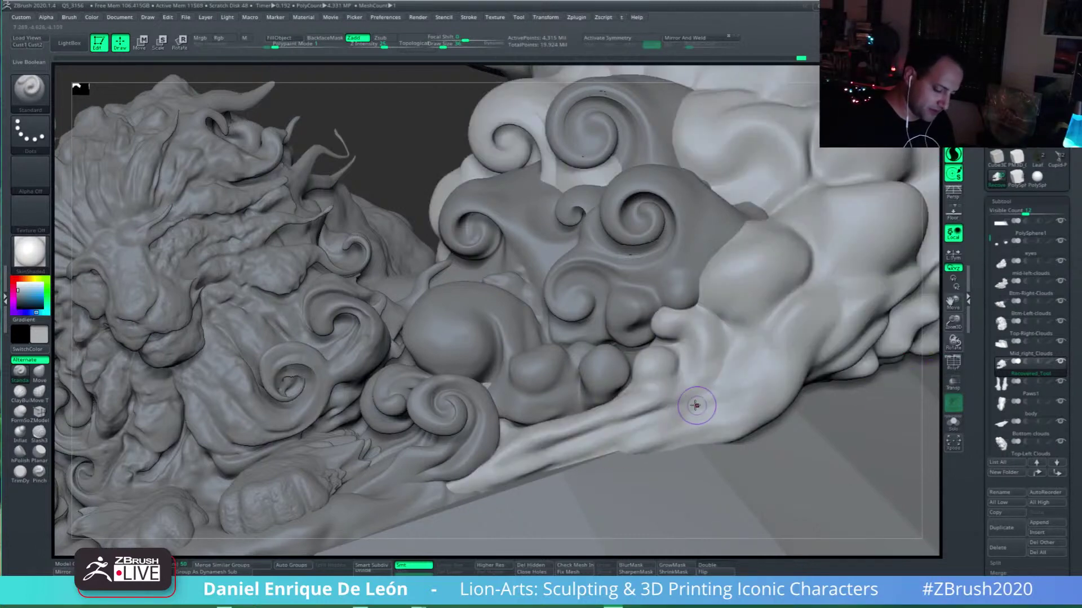
mouse_move(696, 405)
left_mouse_down()
mouse_move(724, 391)
mouse_move(693, 408)
left_mouse_up()
right_click_drag(716, 410, 701, 434, "alt")
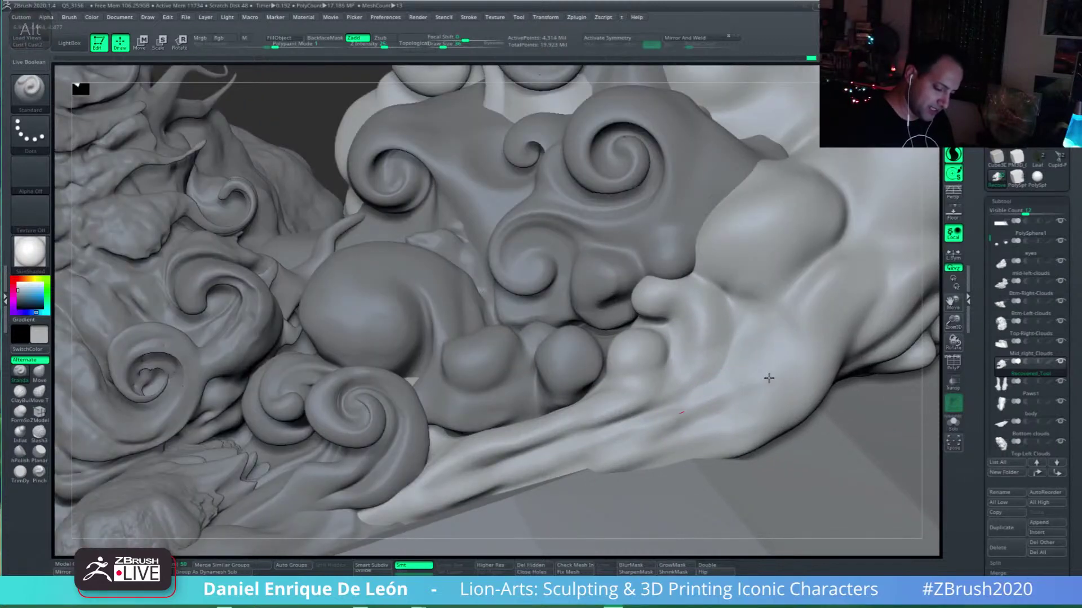
mouse_move(673, 419)
left_mouse_down()
mouse_move(761, 377)
mouse_move(671, 411)
mouse_move(696, 391)
mouse_move(671, 403)
mouse_move(682, 385)
mouse_move(749, 340)
mouse_move(696, 376)
left_mouse_up()
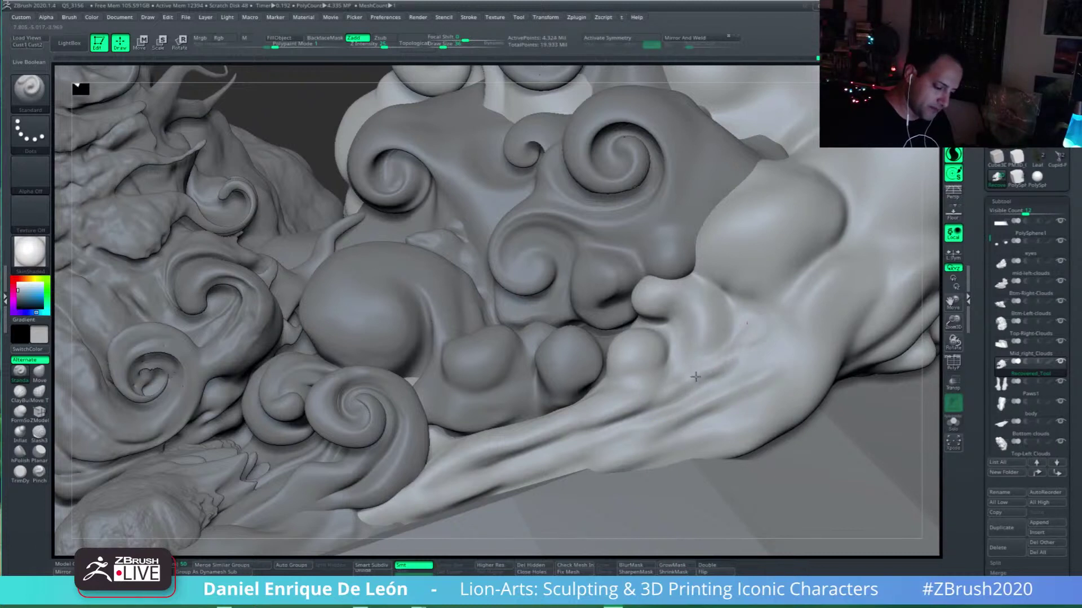
key("shift")
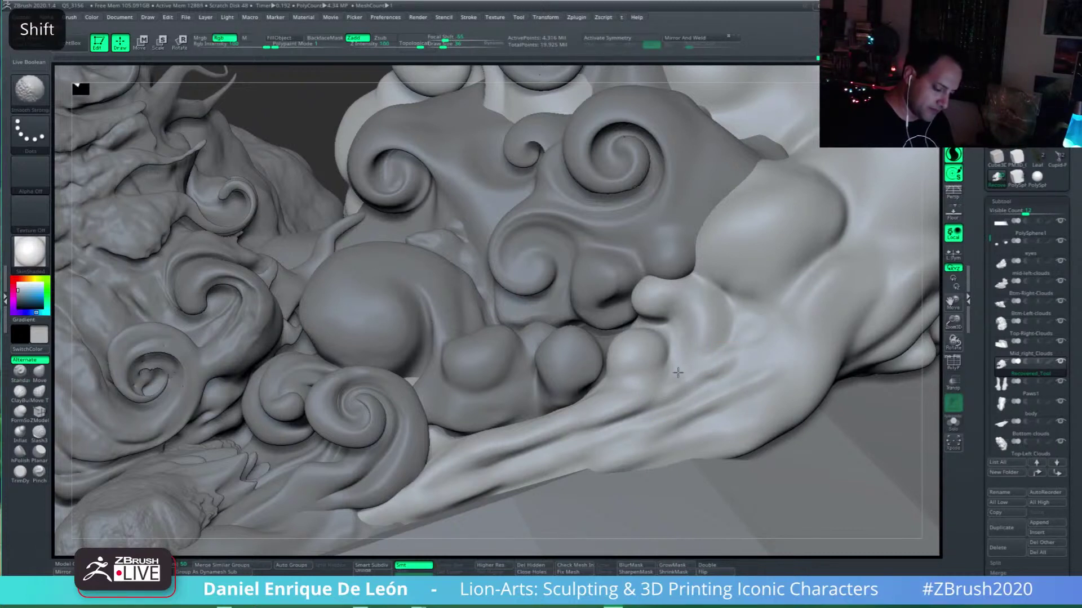
Step: Sculpt the crease and raised fold between the two small cloud lobes, running it down into the front band
left_click_drag(692, 329, 669, 378)
left_click_drag(676, 301, 670, 381)
right_click_drag(698, 357, 678, 367)
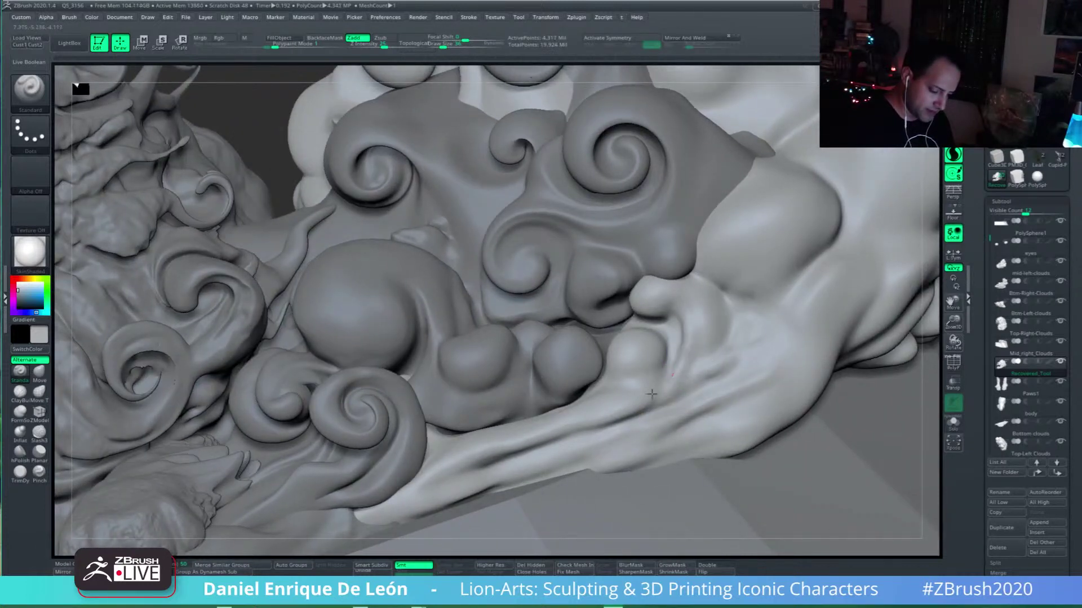
left_click_drag(673, 383, 649, 398)
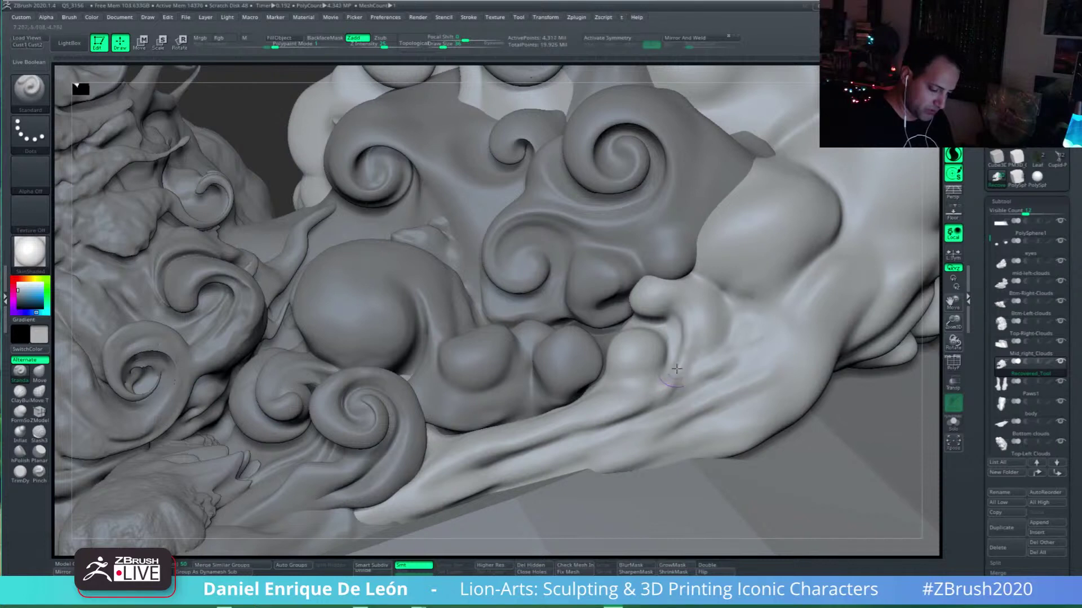
mouse_move(654, 359)
left_mouse_down()
mouse_move(639, 393)
mouse_move(638, 380)
mouse_move(649, 384)
left_mouse_up()
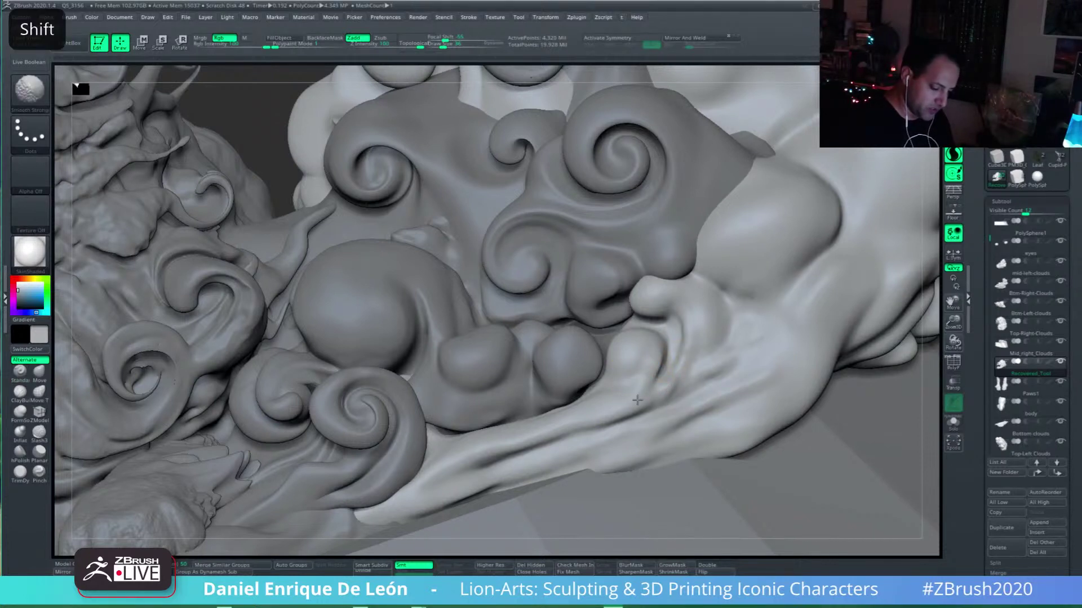
Step: Show the polyframe on the small lobe beside the front band and smooth the lobe's side with the Smooth Stronger brush
left_click(953, 366)
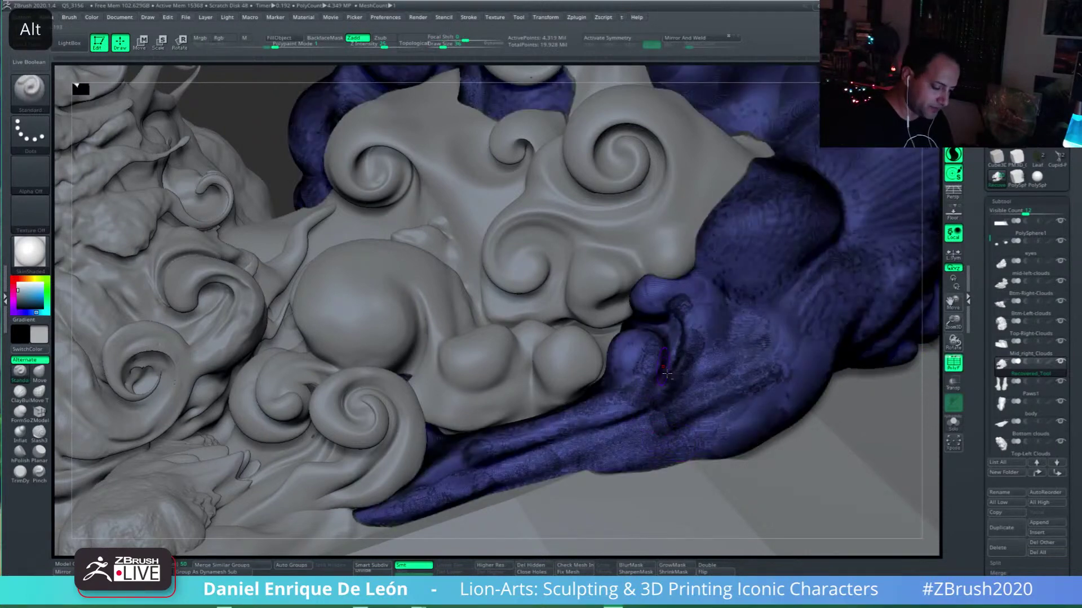
right_click_drag(663, 366, 684, 427, "alt")
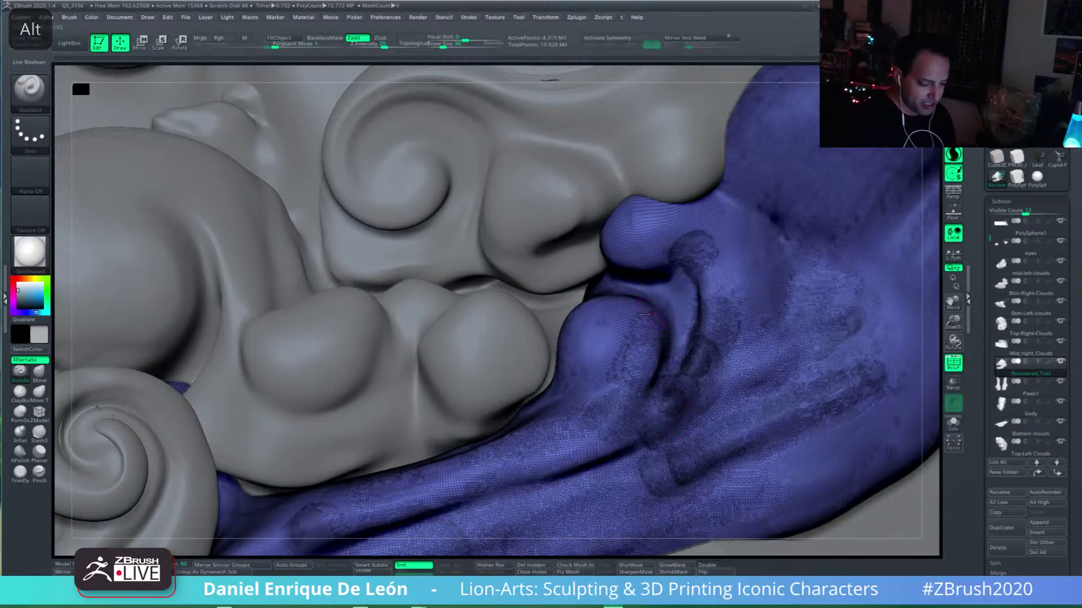
right_click_drag(627, 356, 649, 427, "alt")
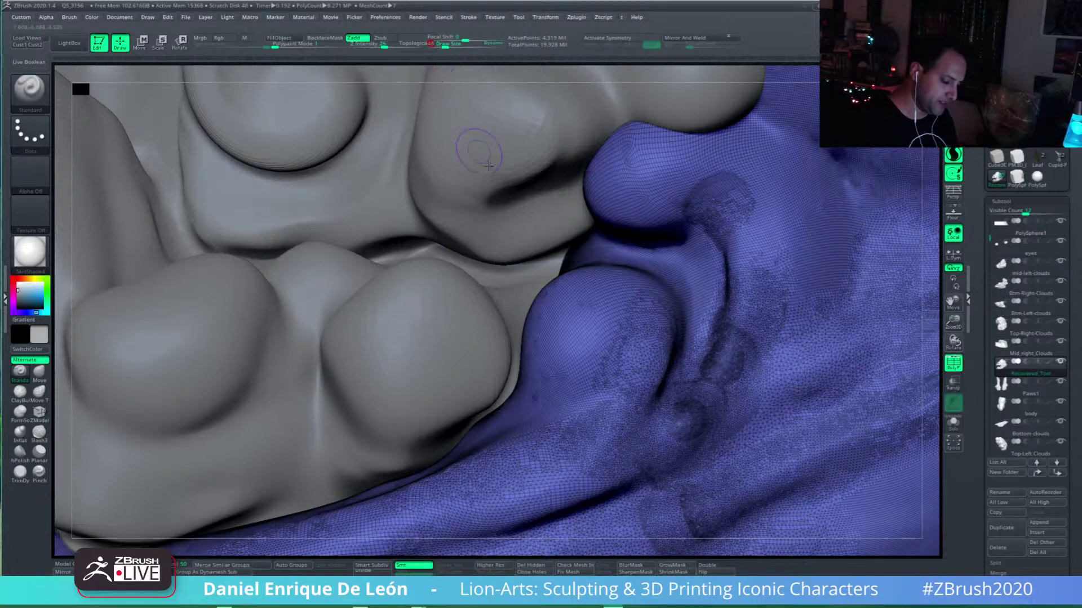
key("shift")
left_click_drag(644, 332, 635, 374, "shift")
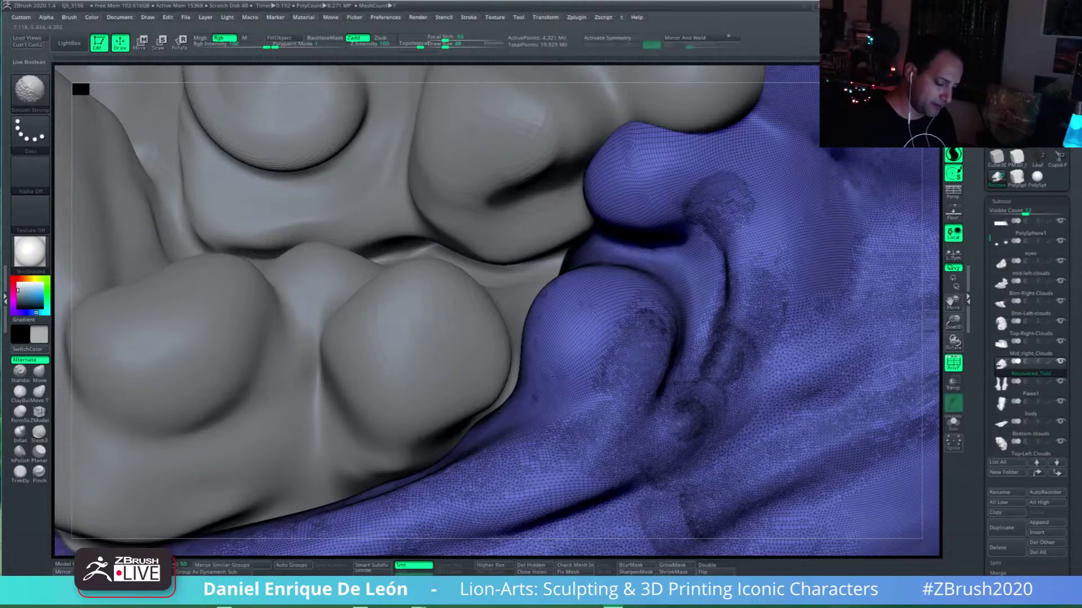
Step: Compare the Sculptris Pro mesh density around the small lobe and along the front band with the polyframe off and on
left_click(955, 365)
left_click(955, 368)
left_click(954, 365)
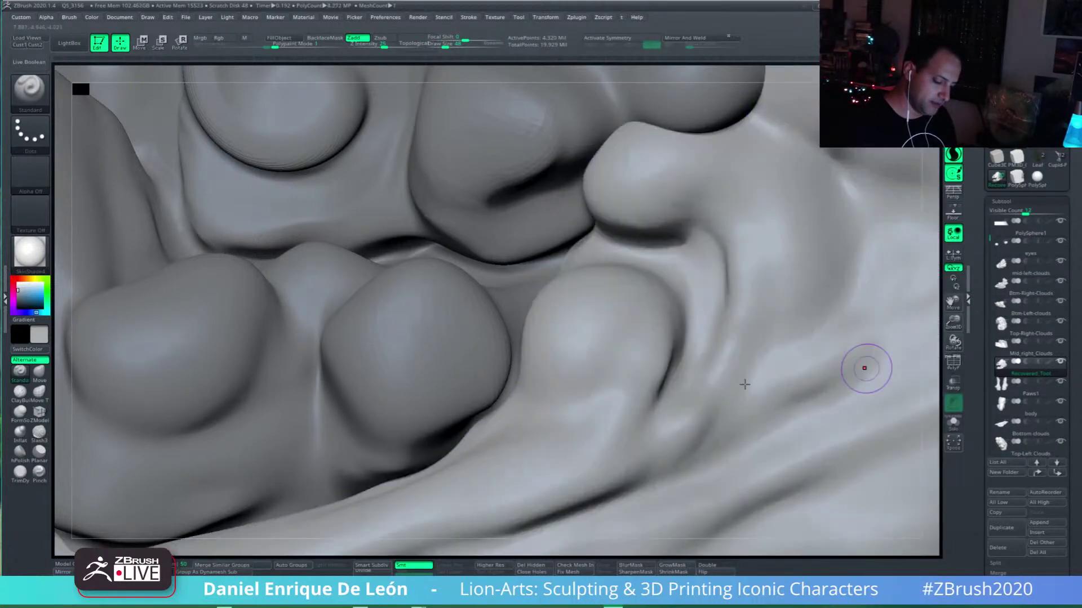
right_click_drag(716, 390, 737, 379, "shift")
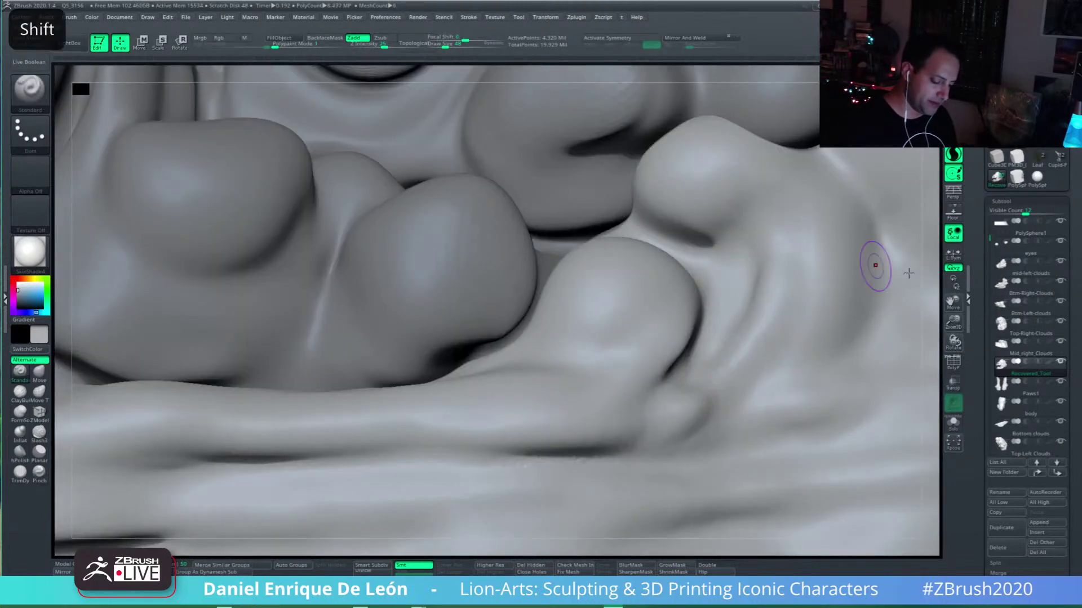
left_click(953, 369)
left_click(953, 366)
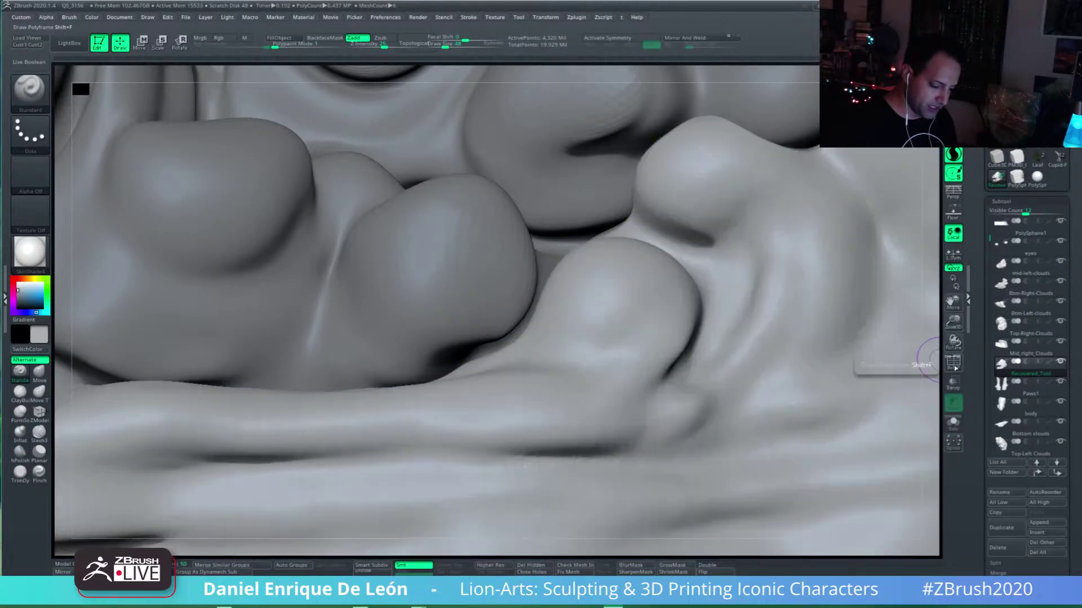
left_click(953, 366)
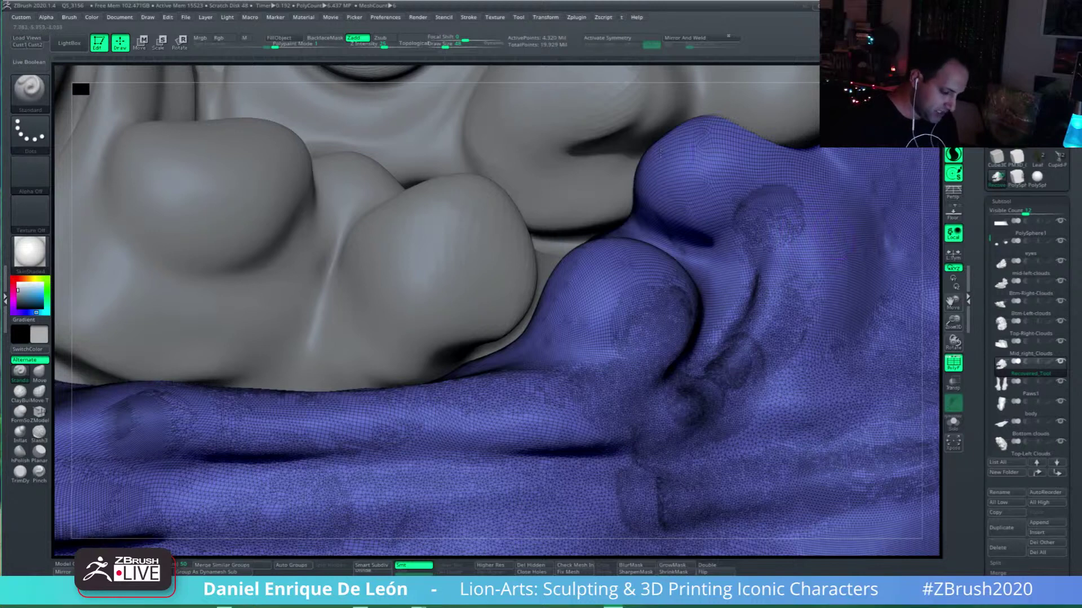
right_click_drag(635, 394, 693, 350, "alt")
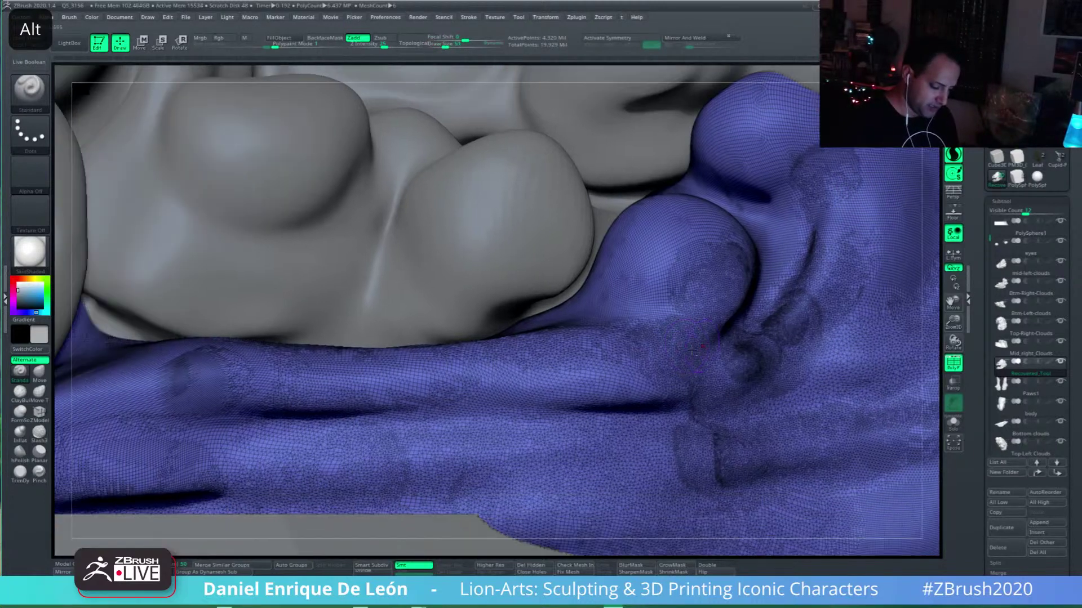
right_click_drag(564, 161, 618, 154, "alt")
Step: Carve along the middle of the front band, first with a larger and then a smaller brush size, to refine the mesh locally
left_click_drag(445, 45, 450, 45)
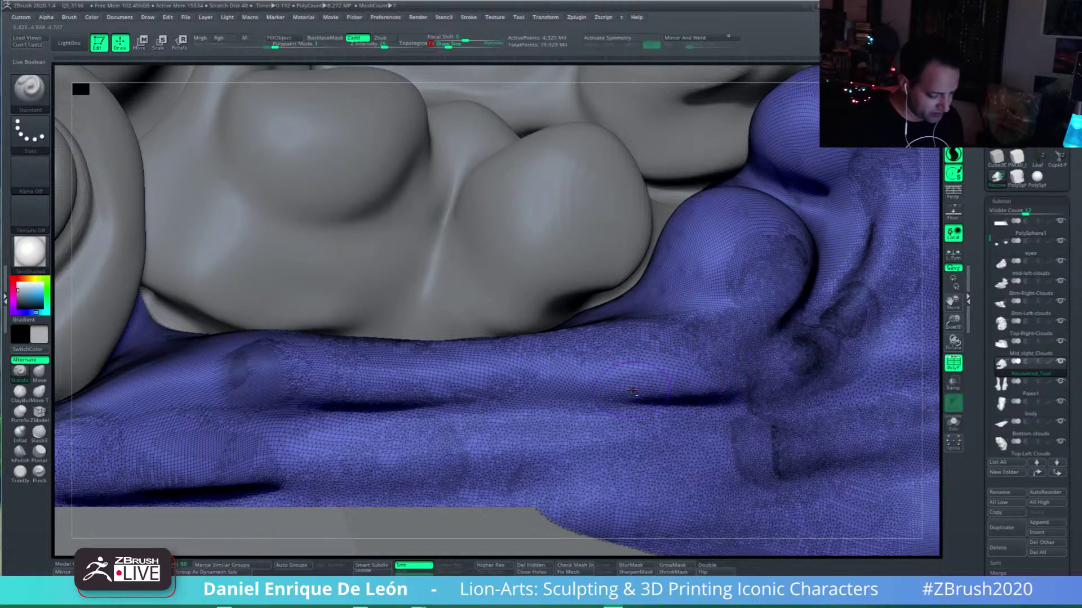
left_click_drag(693, 370, 209, 382, "alt")
left_click_drag(450, 44, 437, 45)
mouse_move(656, 381)
left_mouse_down("alt")
mouse_move(510, 384)
mouse_move(189, 423)
left_mouse_up("alt")
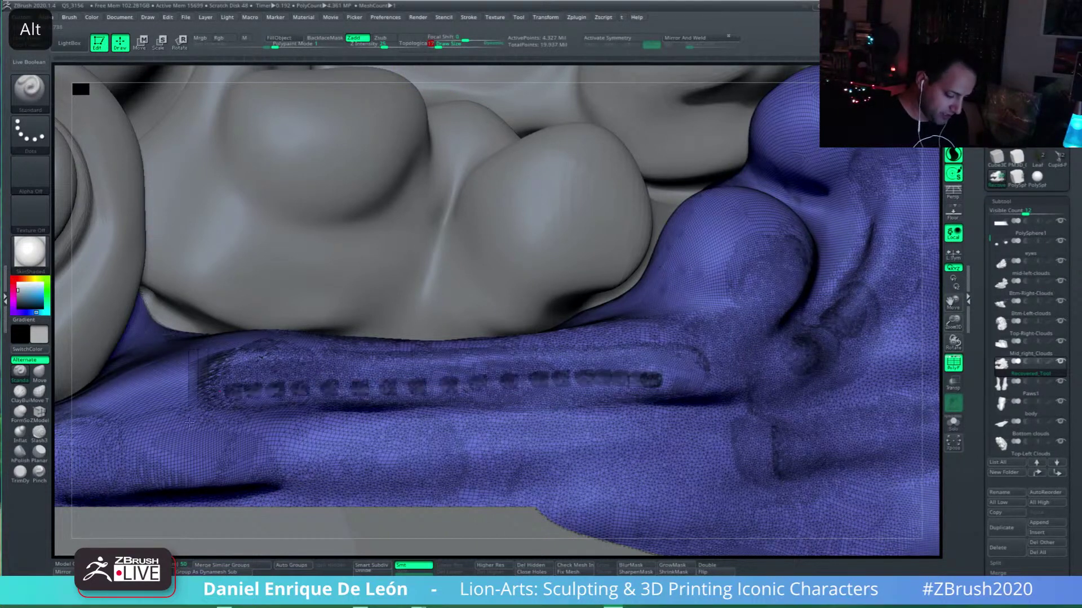
left_click_drag(660, 376, 284, 390, "alt")
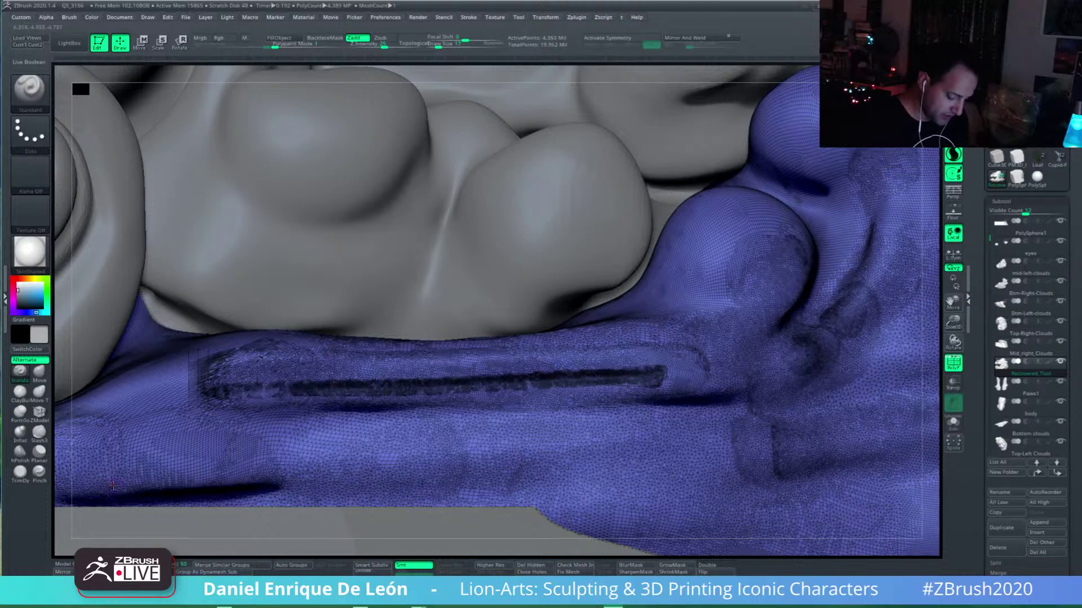
Step: Inspect the carved line with the polyframe off and on, and set the Standard brush's stroke type to FreeHand
left_click(953, 364)
right_click_drag(683, 385, 756, 392)
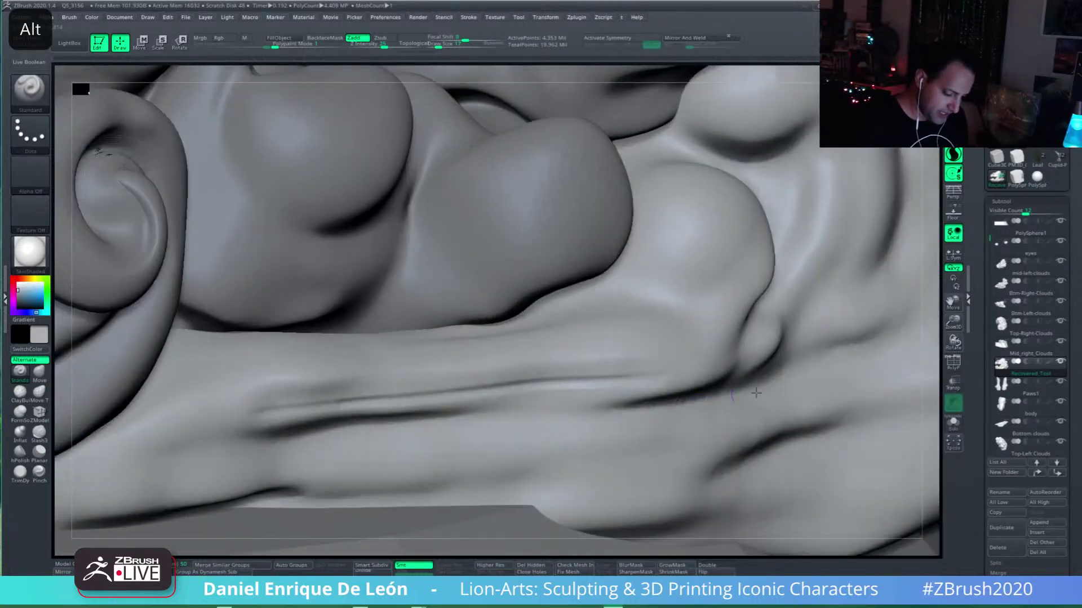
key("shift+f")
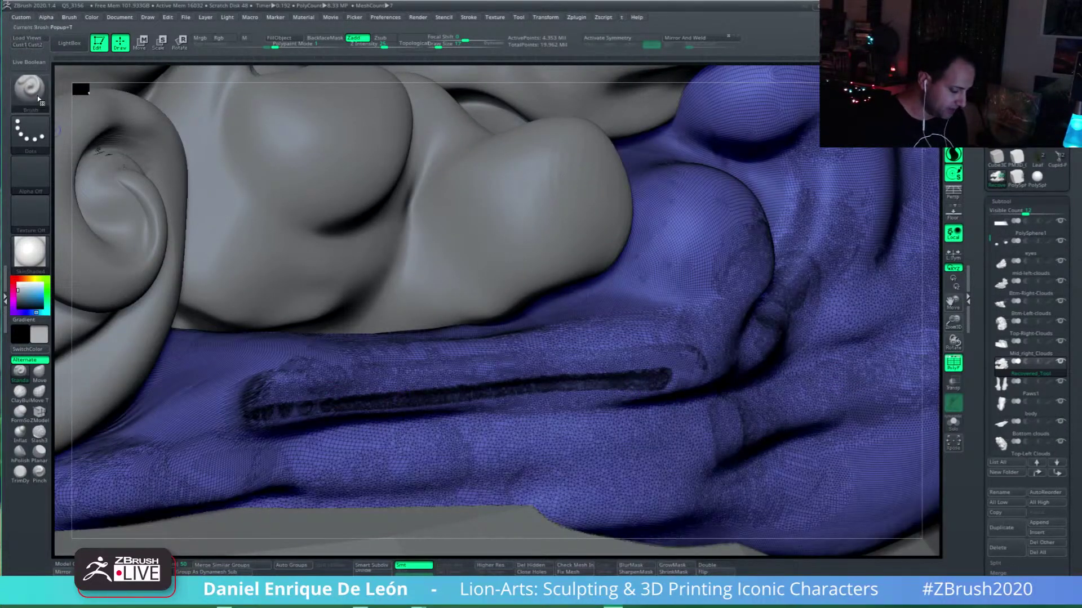
left_click(31, 132)
left_click(158, 148)
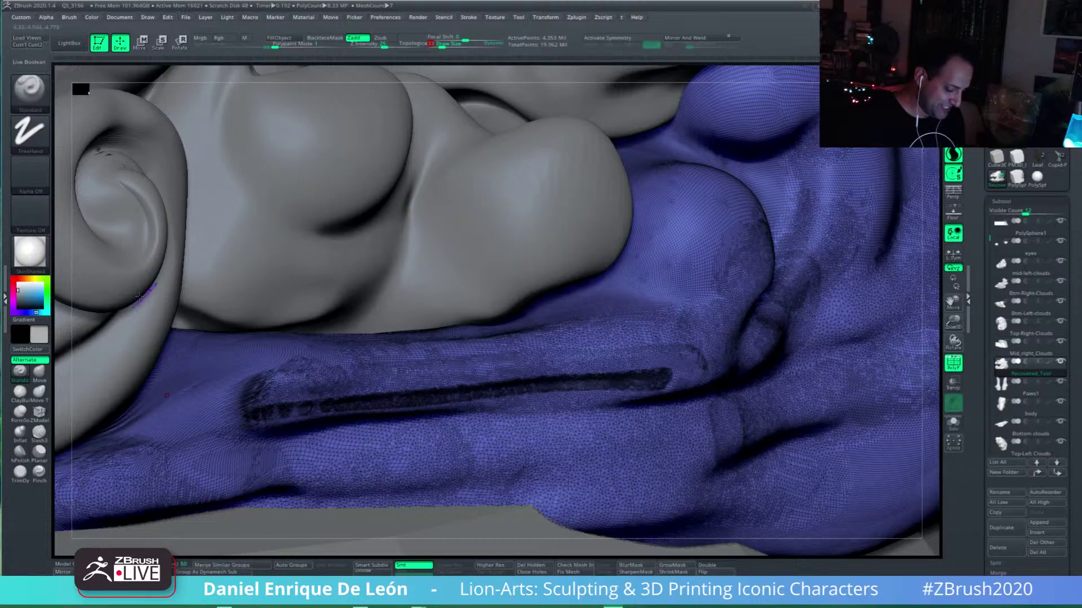
left_click(953, 364)
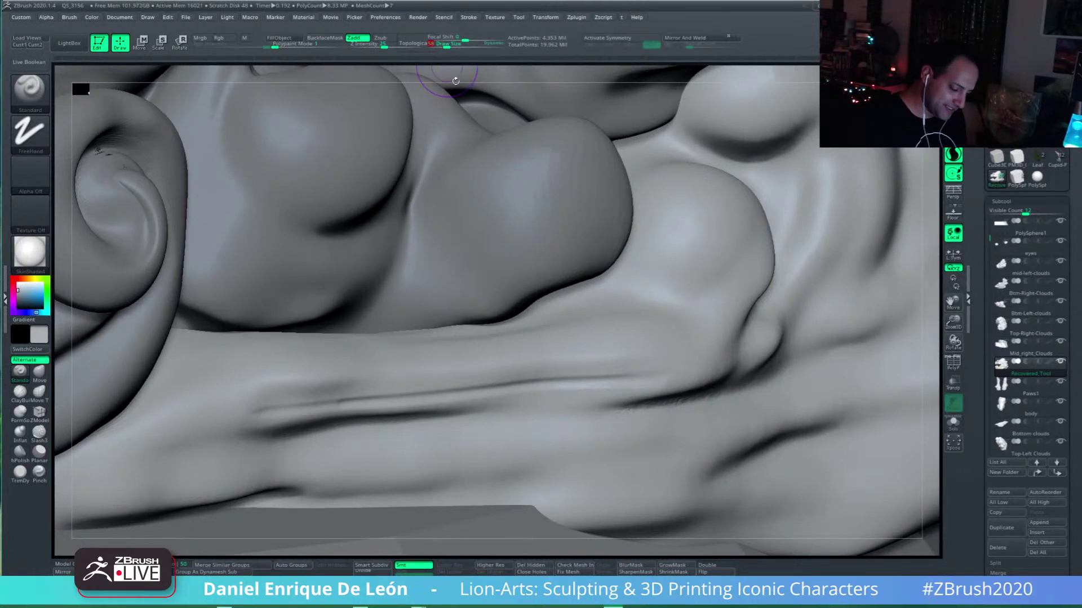
Step: Smooth the groove and ridge surfaces along the middle of the front band
key("shift")
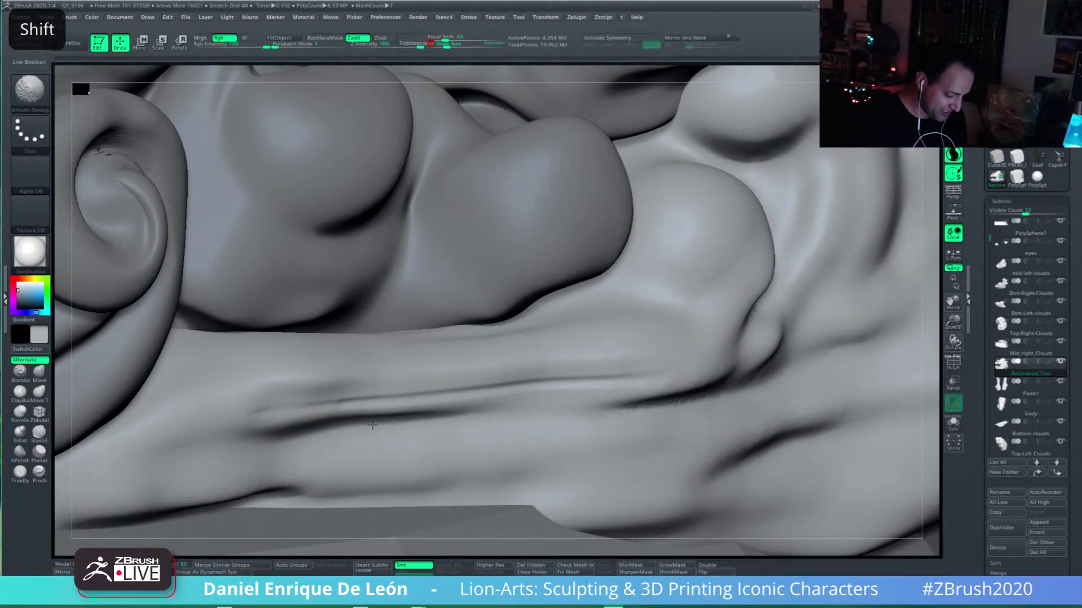
right_click_drag(459, 440, 559, 444, "alt")
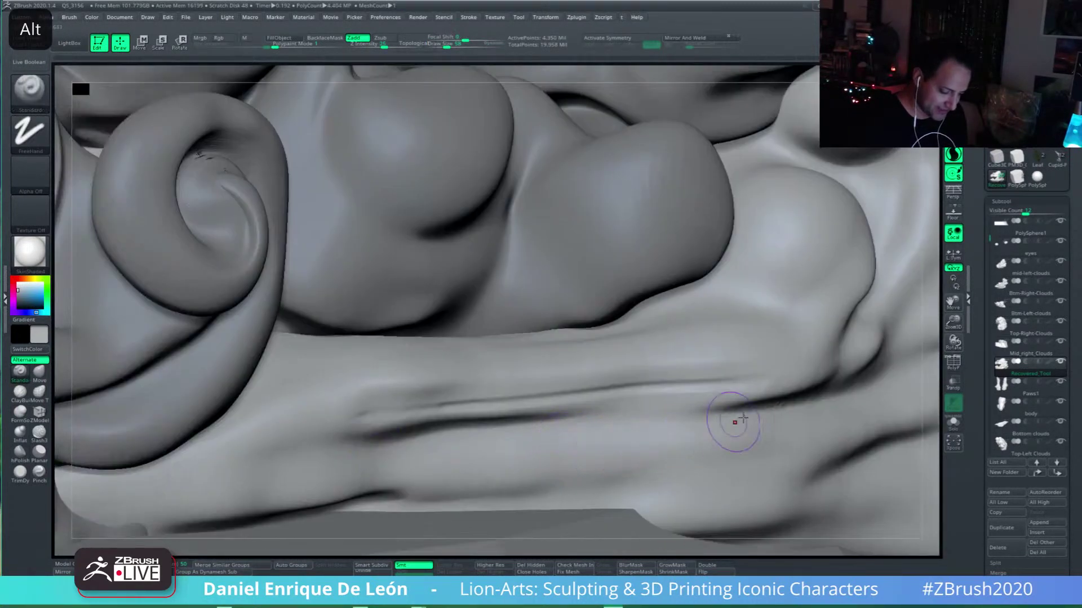
right_click_drag(735, 422, 684, 417, "alt")
key("shift")
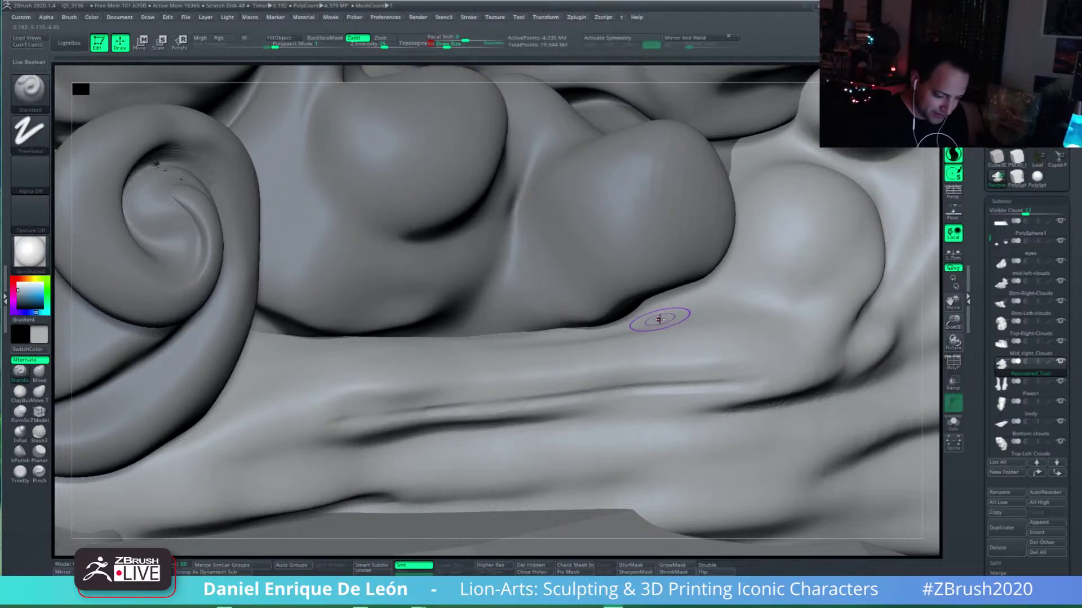
Step: Sculpt long flowing streaks along the front band's upper edge, just beneath the round cloud lobes, using the FreeHand stroke
left_click_drag(624, 331, 516, 341)
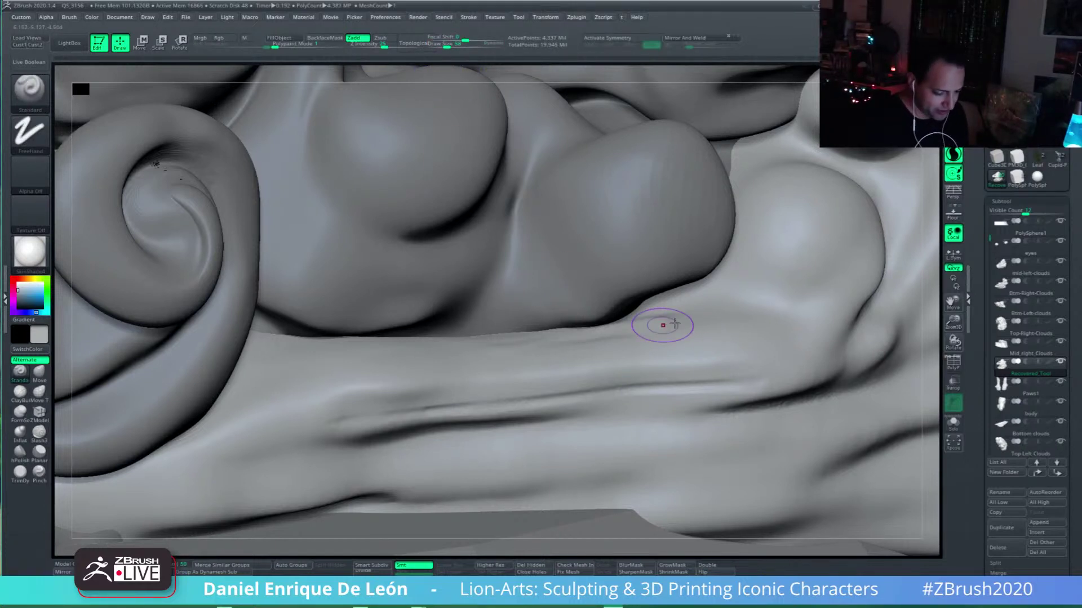
mouse_move(662, 325)
left_mouse_down()
mouse_move(425, 355)
mouse_move(539, 355)
mouse_move(296, 358)
left_mouse_up()
left_click_drag(565, 349, 292, 374)
mouse_move(338, 368)
left_mouse_down()
mouse_move(258, 370)
mouse_move(264, 393)
mouse_move(785, 333)
left_mouse_up()
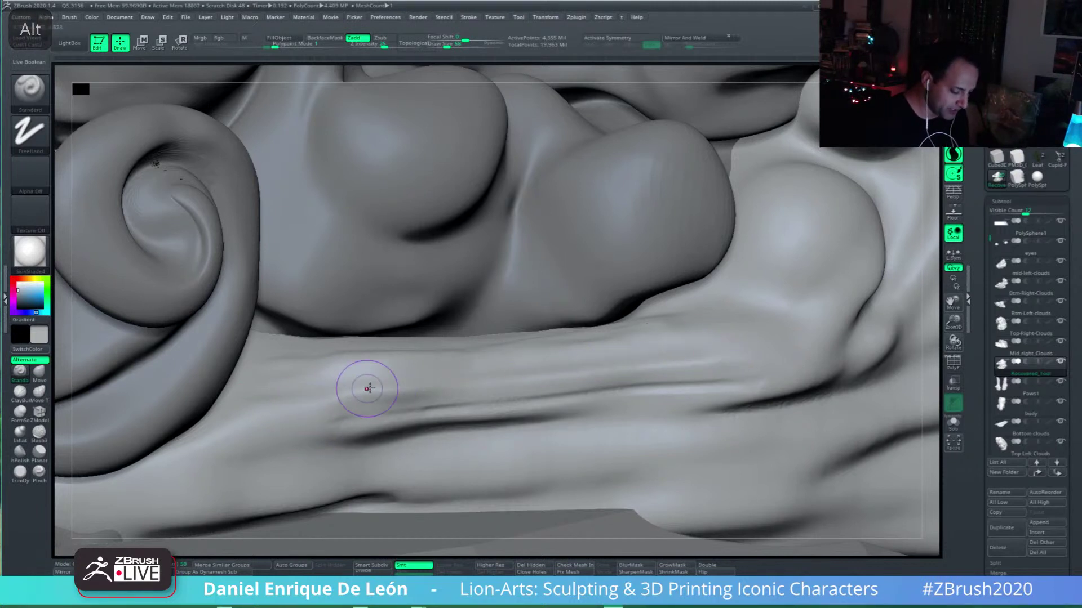
Step: Smooth the left part of the front band, and sculpt shallow flowing grooves and ridges across its upper surface
right_click_drag(367, 389, 357, 398)
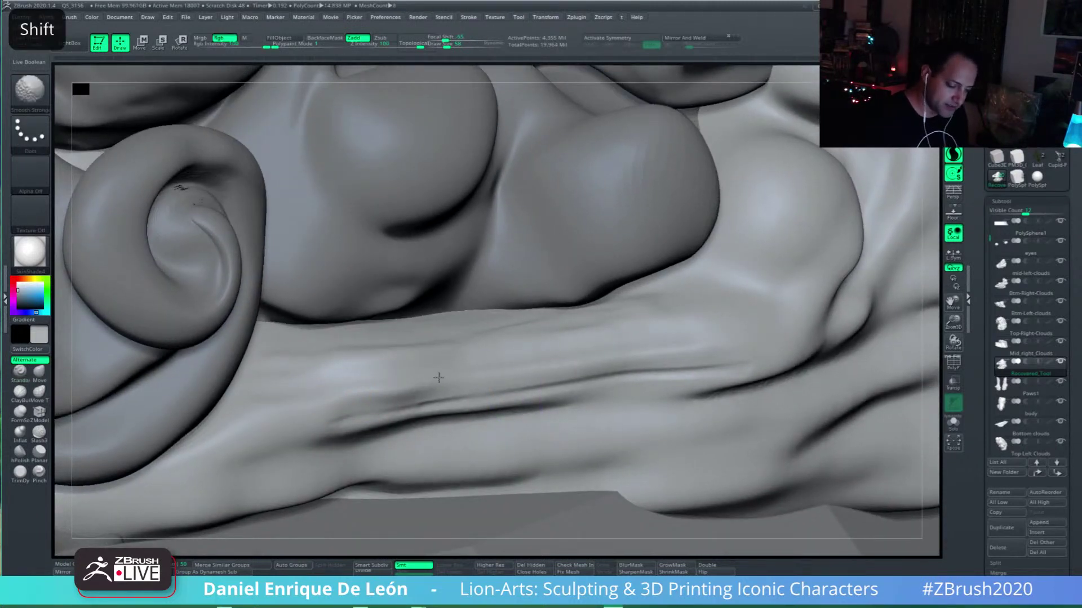
left_click_drag(454, 386, 273, 391, "shift")
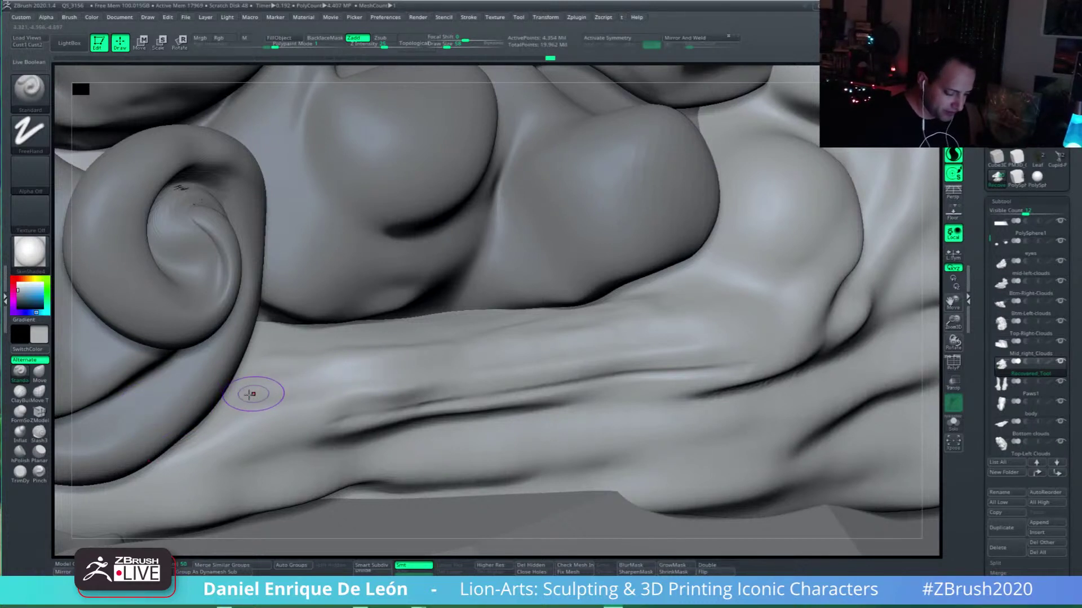
key("alt")
left_click_drag(664, 342, 614, 364, "alt")
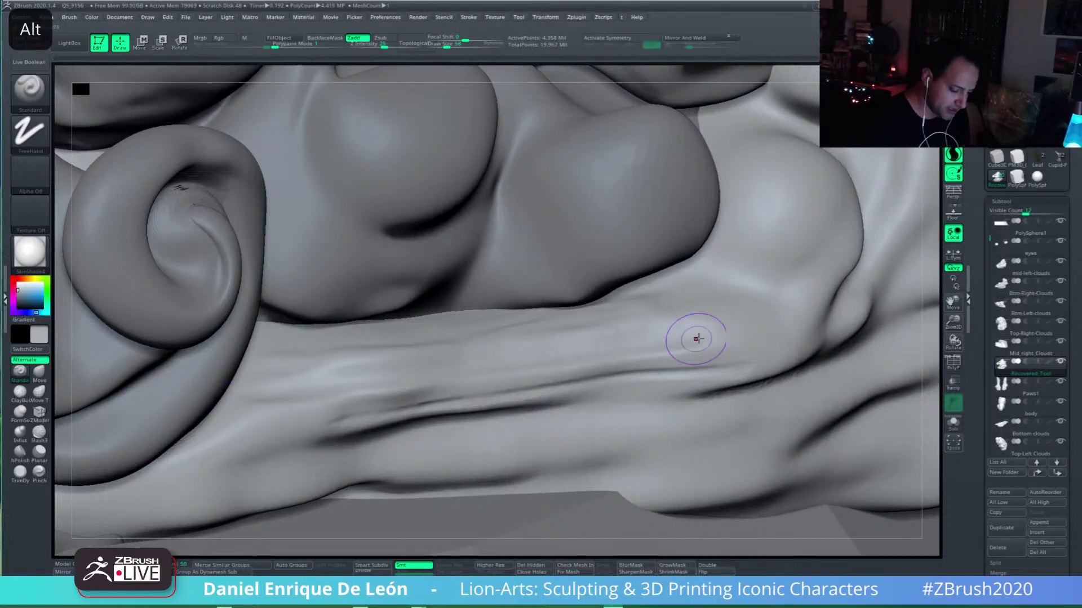
mouse_move(705, 326)
left_mouse_down()
mouse_move(574, 332)
mouse_move(437, 357)
left_mouse_up()
Step: Build up long flowing streaks along the band's upper rim, directly beneath the two dark round cloud lobes
mouse_move(684, 316)
right_mouse_down()
mouse_move(678, 329)
mouse_move(642, 299)
right_mouse_up()
left_click_drag(648, 300, 307, 351)
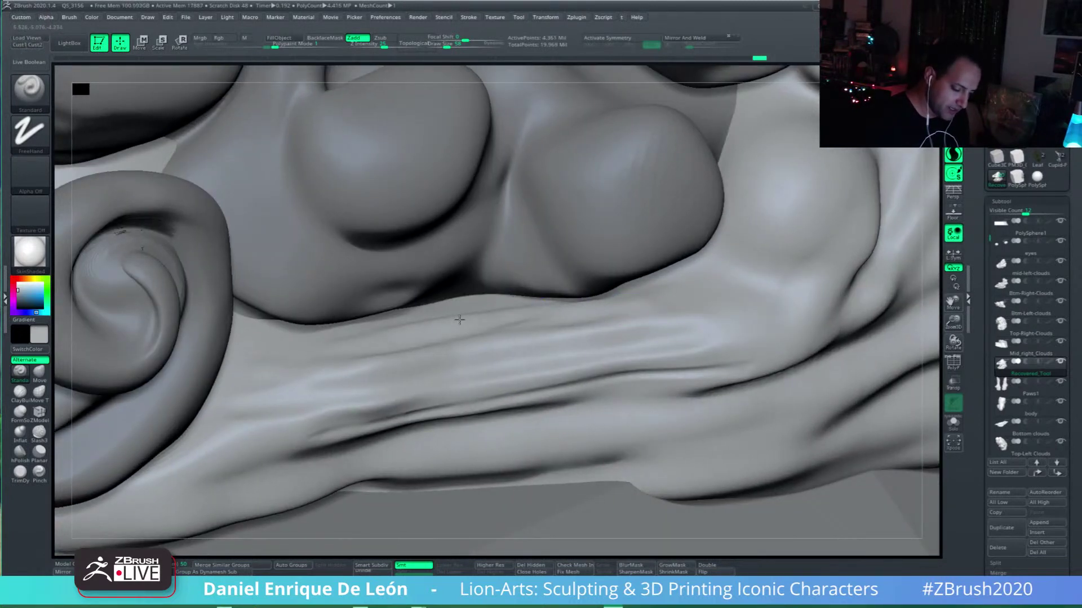
left_click_drag(487, 335, 450, 334)
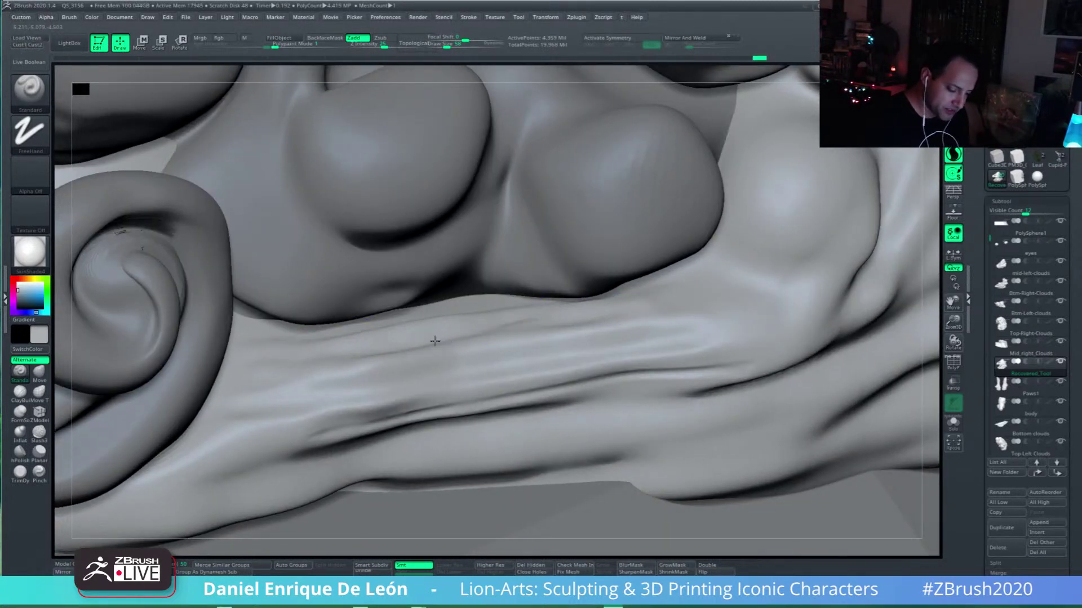
right_click_drag(450, 338, 478, 338)
mouse_move(488, 309)
left_mouse_down()
mouse_move(459, 301)
mouse_move(326, 334)
left_mouse_up()
left_click_drag(497, 310, 484, 309)
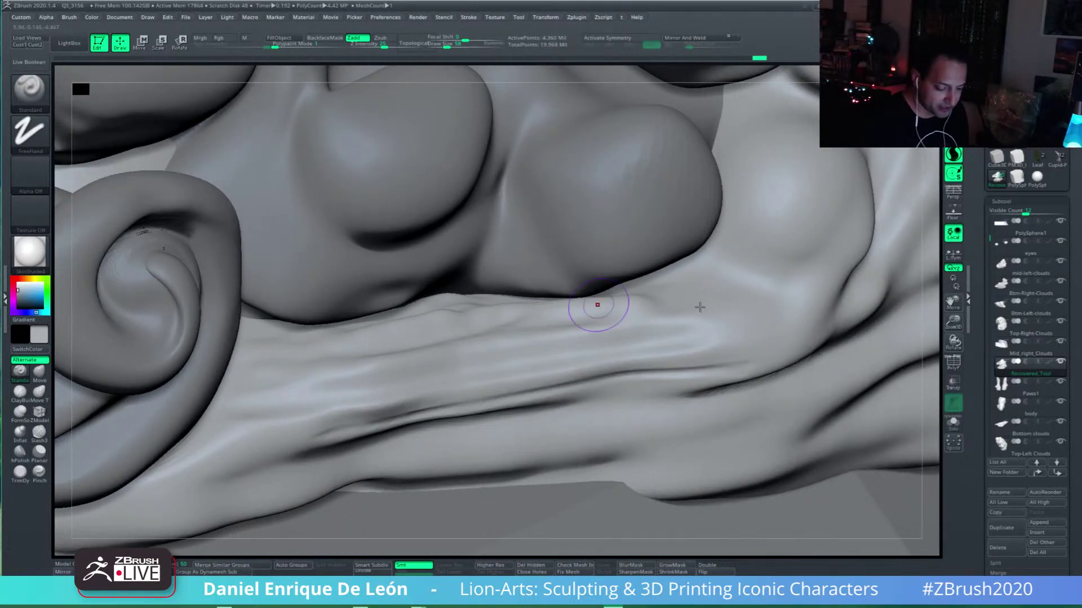
Step: Sculpt a fold from the band's right end up to the base of the light round lobe, and smooth its crease
right_click_drag(599, 308, 736, 318)
mouse_move(674, 305)
left_mouse_down()
mouse_move(741, 285)
mouse_move(751, 269)
left_mouse_up()
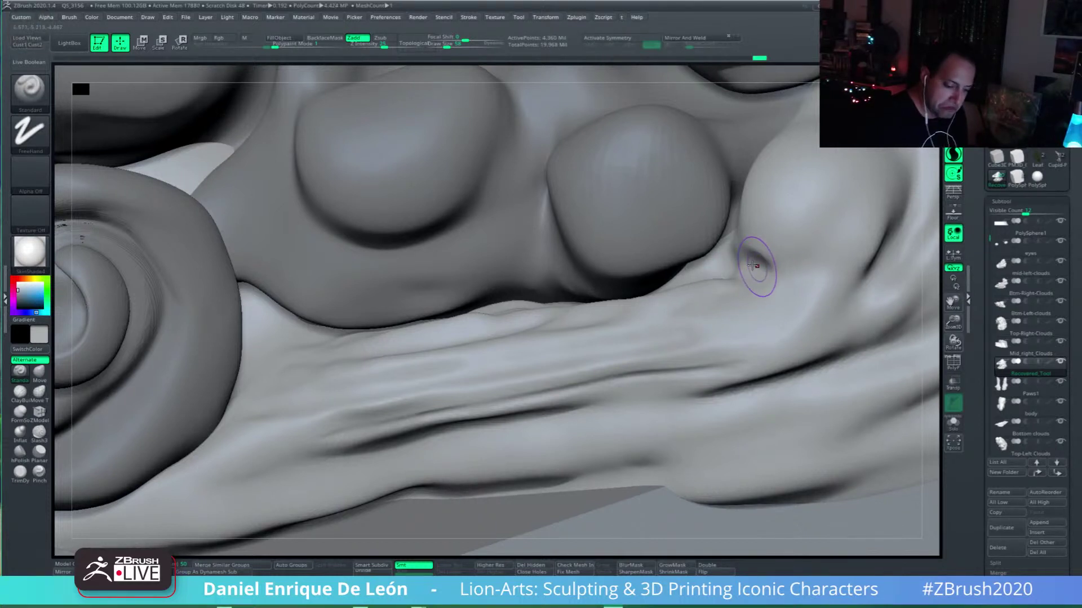
key("shift")
mouse_move(741, 263)
left_mouse_down("shift")
mouse_move(776, 235)
mouse_move(740, 261)
left_mouse_up("shift")
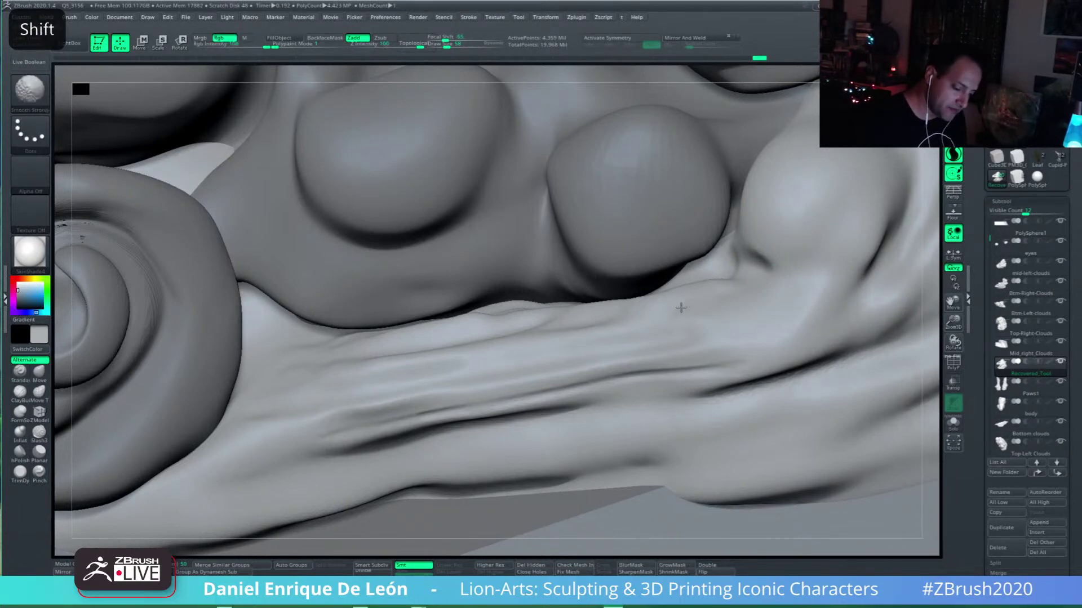
Step: Sculpt long ridges along the middle of the front band and deepen the grooves between them
right_click_drag(700, 295, 735, 338)
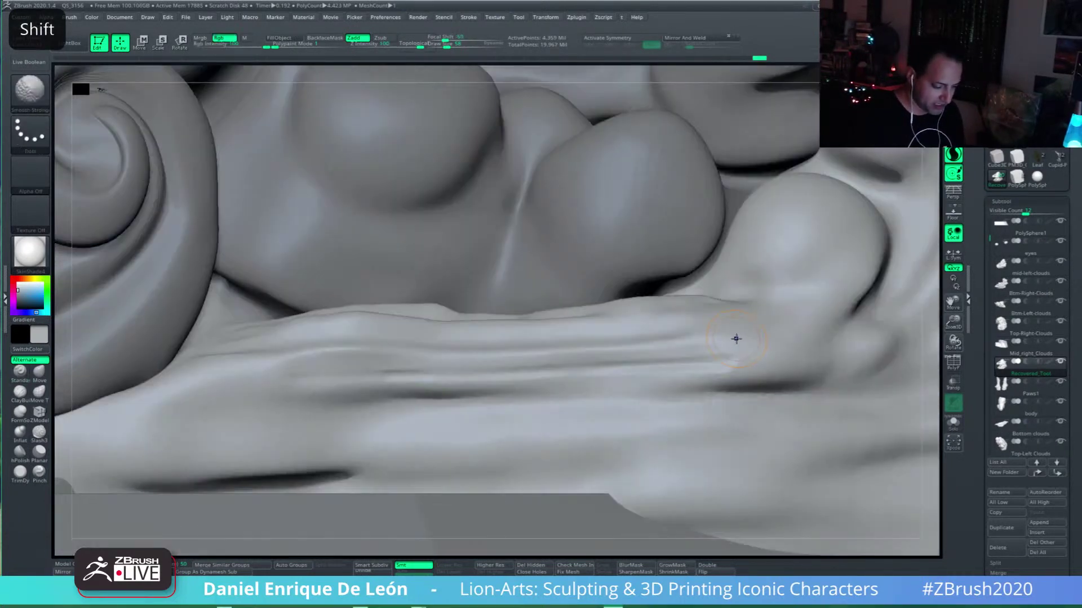
mouse_move(506, 357)
right_mouse_down("alt")
mouse_move(593, 355)
mouse_move(717, 373)
mouse_move(736, 362)
right_mouse_up("alt")
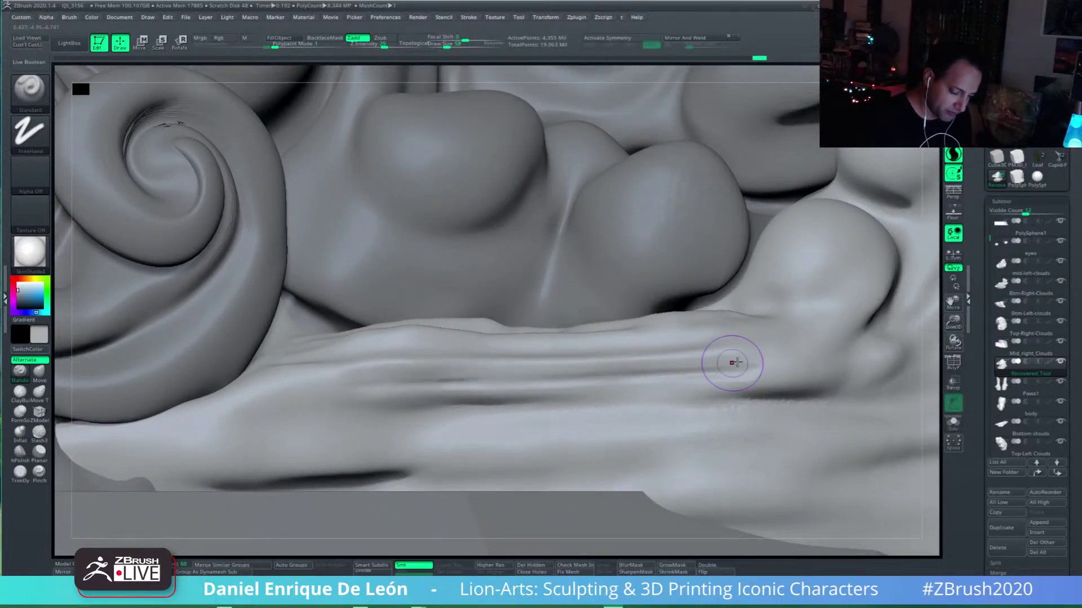
mouse_move(735, 363)
left_mouse_down()
mouse_move(290, 377)
mouse_move(235, 404)
left_mouse_up()
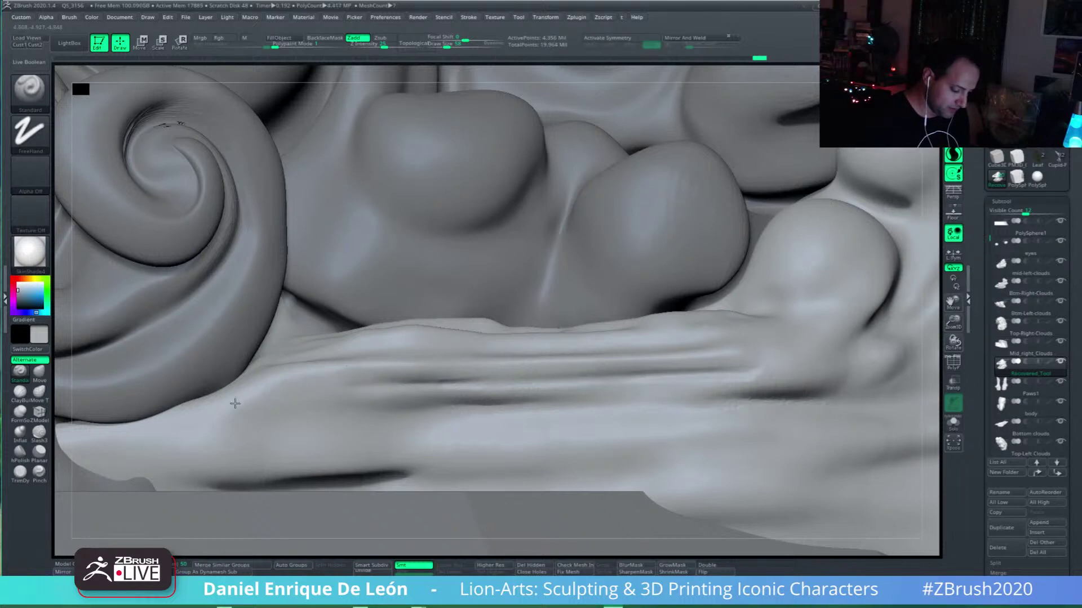
mouse_move(773, 366)
left_mouse_down()
mouse_move(749, 388)
mouse_move(266, 412)
left_mouse_up()
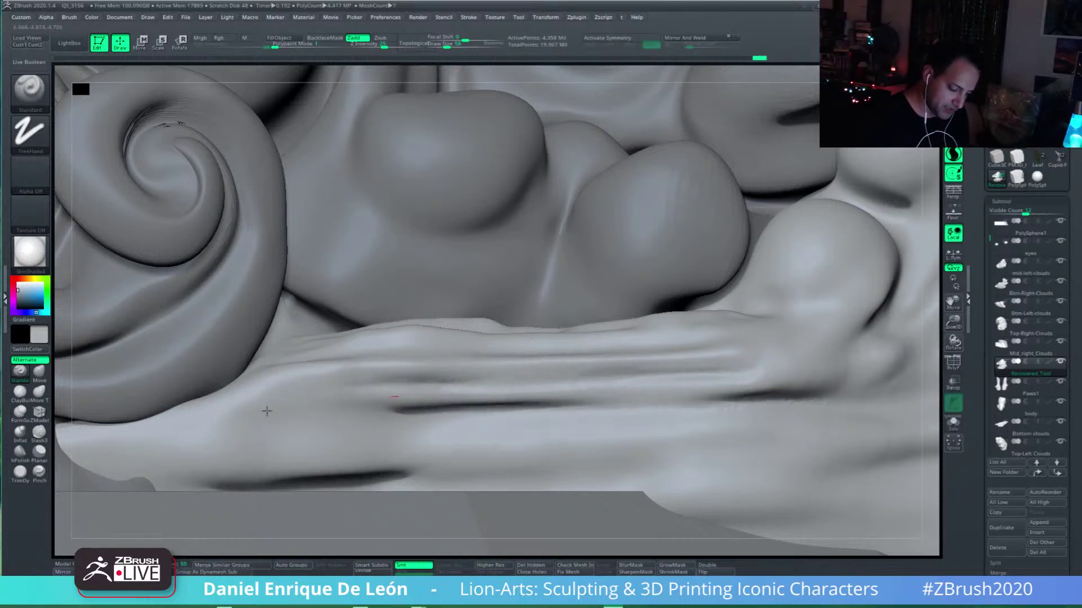
left_click_drag(759, 370, 397, 390, "alt")
left_click_drag(671, 380, 495, 392, "alt")
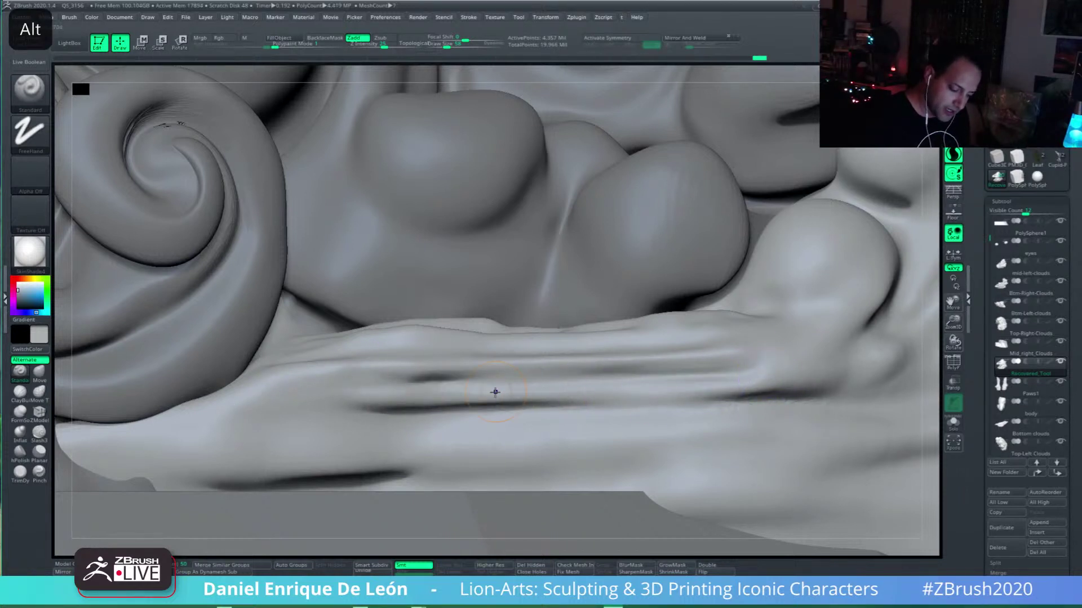
key("shift")
Step: Carve a curved groove from the band's right end up into the light round lobe, and shape and smooth the lobe's surface
mouse_move(690, 415)
right_mouse_down()
mouse_move(721, 425)
mouse_move(779, 374)
mouse_move(768, 370)
mouse_move(777, 362)
right_mouse_up()
key("alt")
mouse_move(753, 367)
left_mouse_down("alt")
mouse_move(836, 315)
mouse_move(817, 302)
mouse_move(828, 309)
left_mouse_up("alt")
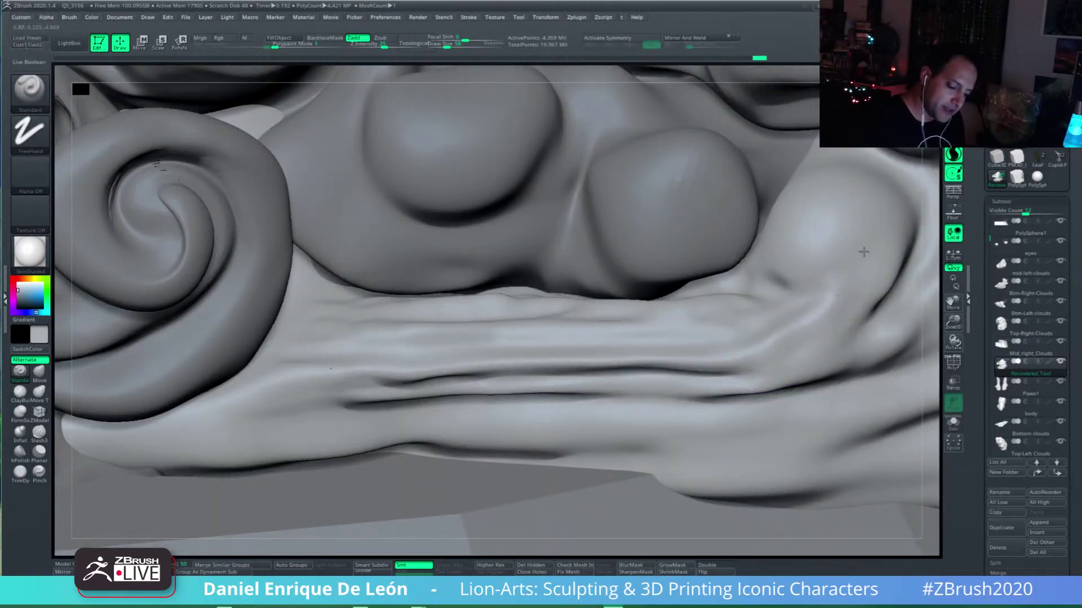
left_click_drag(860, 178, 876, 251)
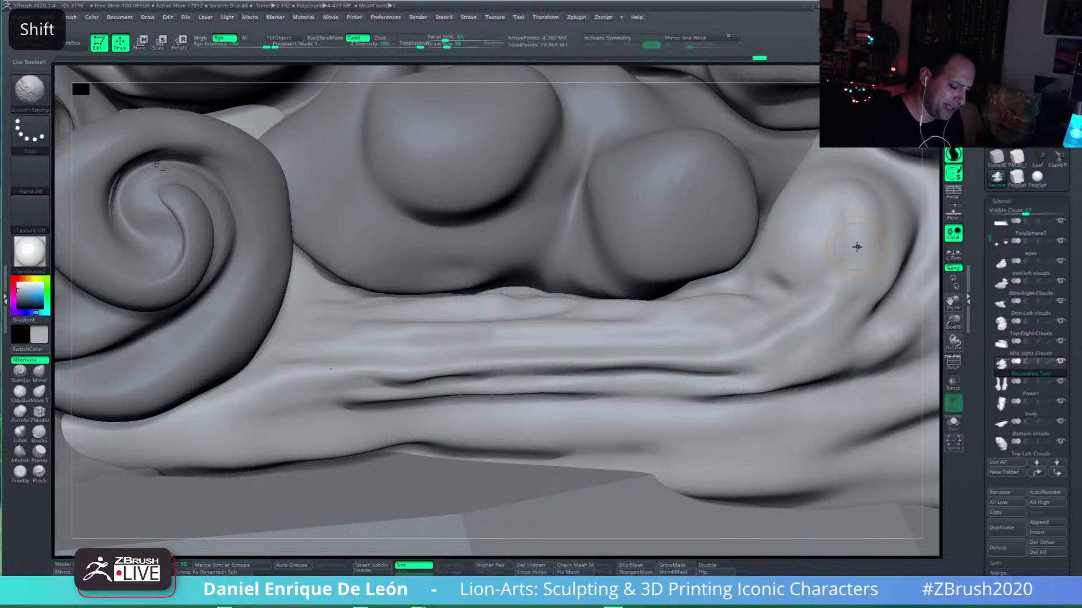
mouse_move(864, 265)
left_mouse_down("shift")
mouse_move(884, 212)
mouse_move(777, 203)
mouse_move(802, 296)
left_mouse_up("shift")
Step: Sculpt a curling swirl onto the light round lobe at the band's right end with curved Standard brush strokes
mouse_move(862, 190)
left_mouse_down()
mouse_move(851, 175)
mouse_move(840, 288)
left_mouse_up()
mouse_move(855, 192)
left_mouse_down()
mouse_move(864, 256)
mouse_move(816, 174)
mouse_move(821, 263)
mouse_move(873, 182)
mouse_move(792, 243)
left_mouse_up()
mouse_move(891, 296)
left_mouse_down()
mouse_move(914, 234)
mouse_move(811, 196)
left_mouse_up()
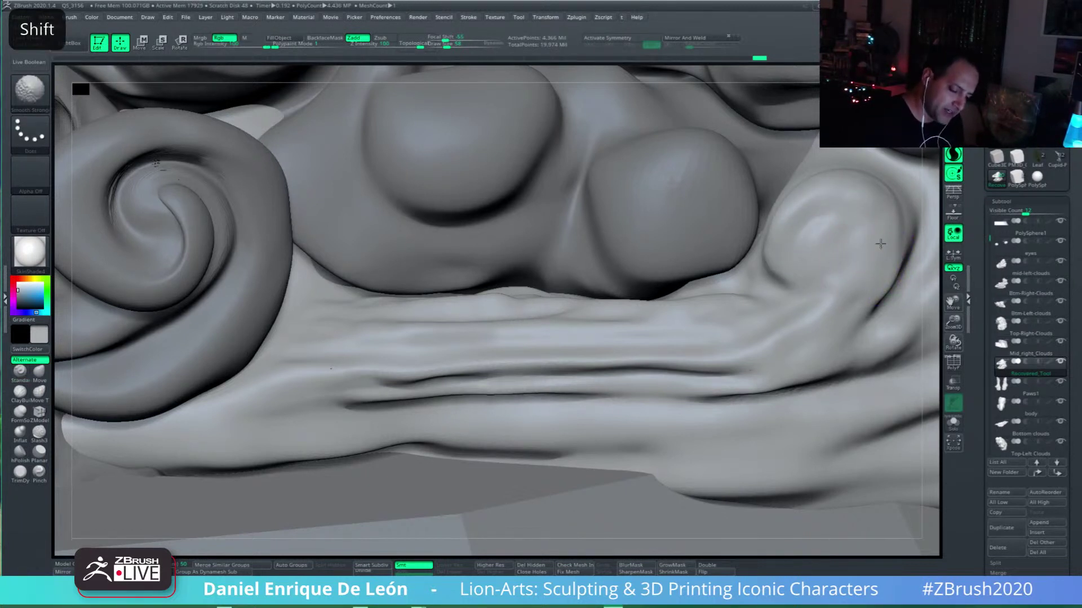
mouse_move(880, 243)
left_mouse_down()
mouse_move(826, 193)
mouse_move(783, 272)
left_mouse_up()
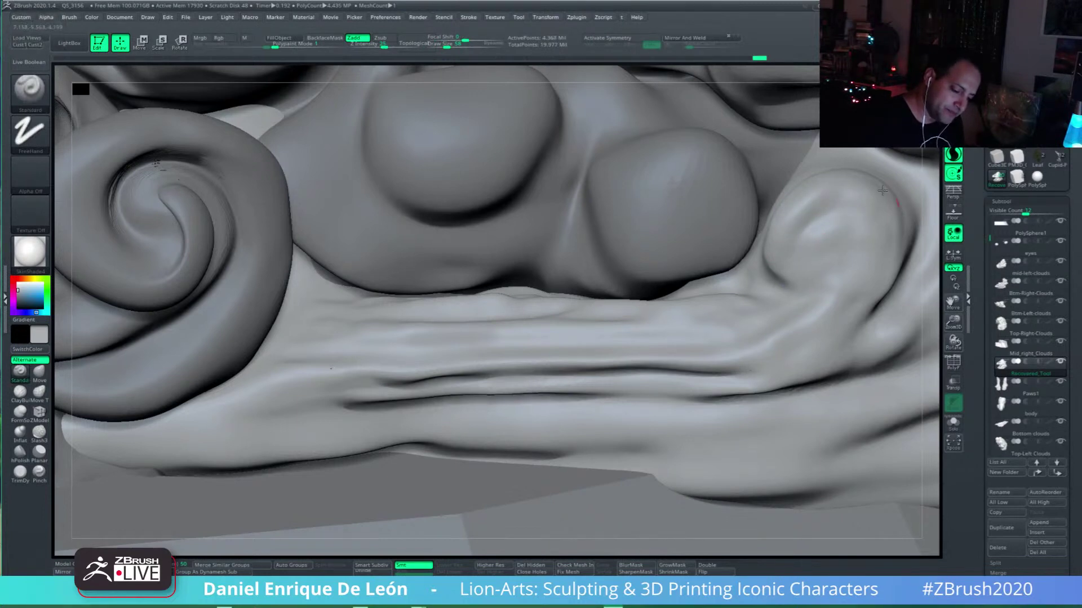
right_click_drag(880, 237, 890, 227)
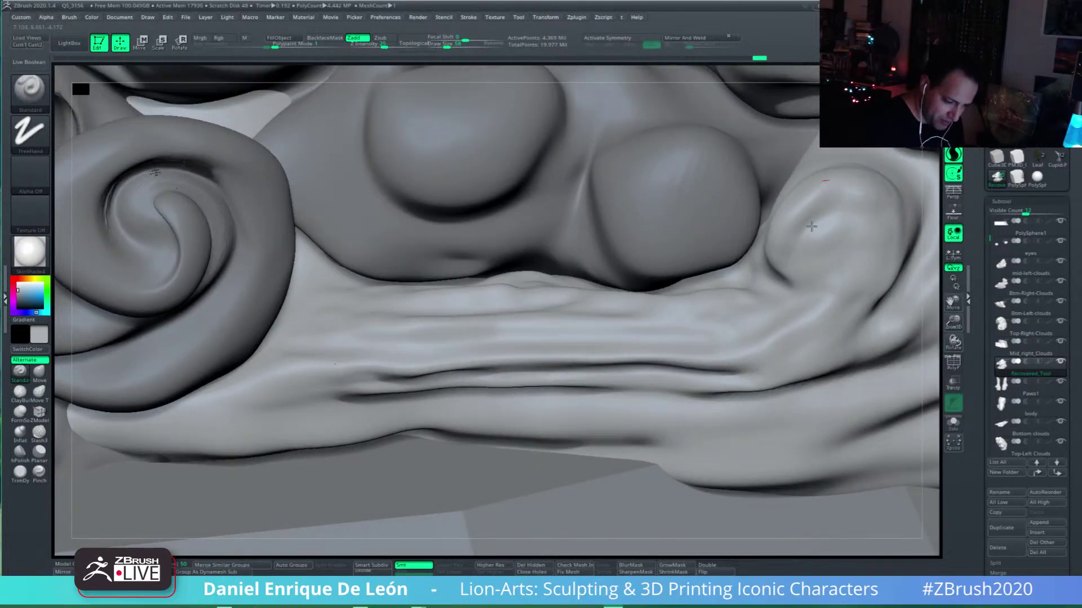
Step: Sculpt broad ridges along the lower part of the front band and extend them into the large cloud mass on the right
mouse_move(802, 313)
right_mouse_down("alt")
mouse_move(811, 363)
mouse_move(833, 374)
right_mouse_up("alt")
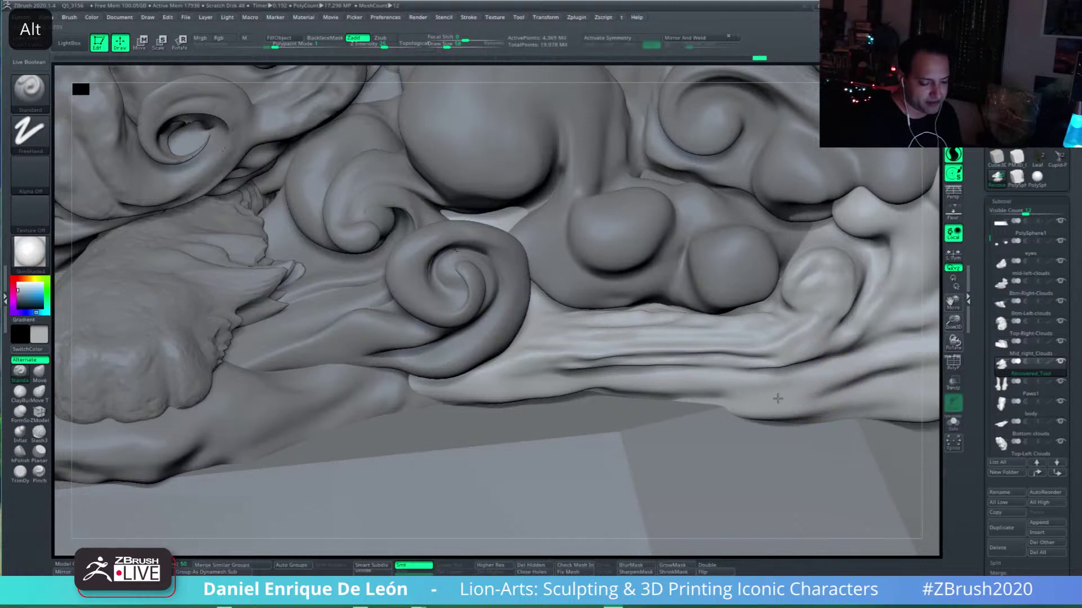
right_click_drag(777, 398, 736, 427, "alt")
right_click_drag(794, 361, 765, 353, "shift")
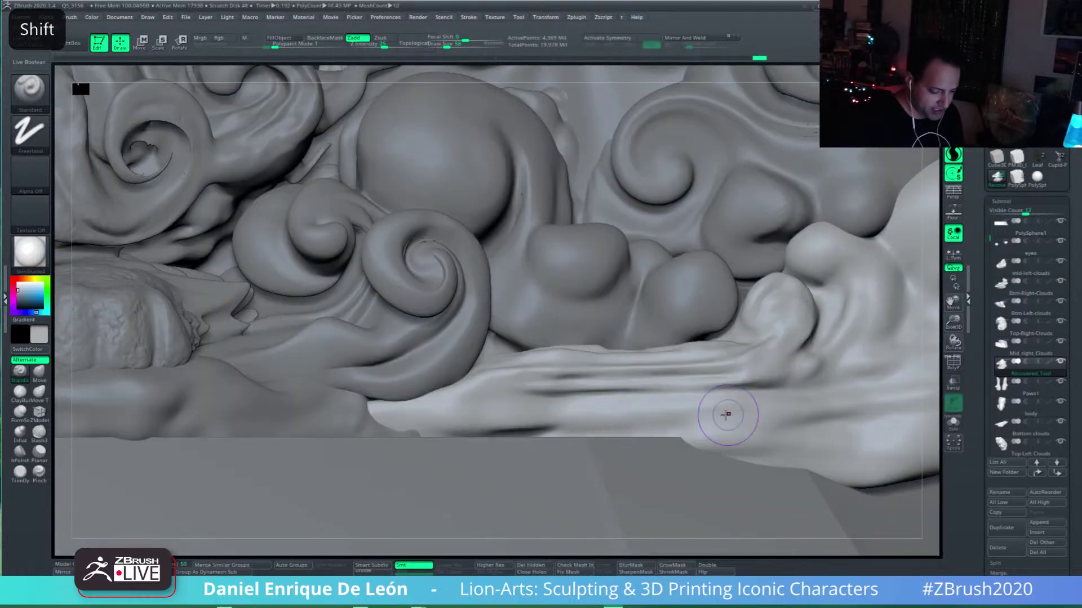
left_click_drag(751, 403, 481, 410)
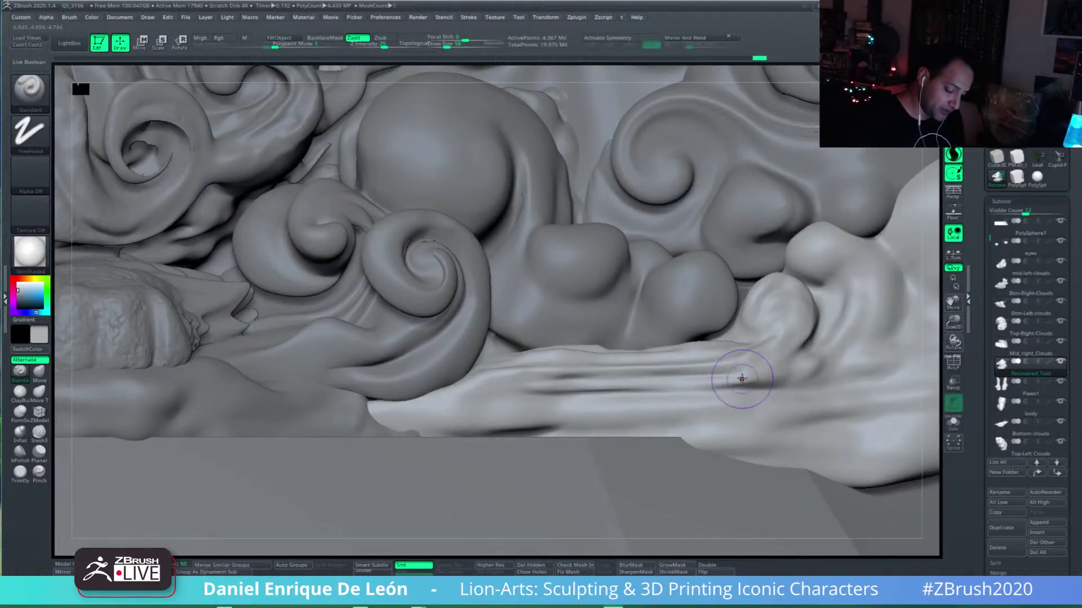
mouse_move(448, 45)
left_mouse_down()
mouse_move(444, 61)
mouse_move(445, 44)
left_mouse_up()
left_click_drag(741, 407, 872, 391)
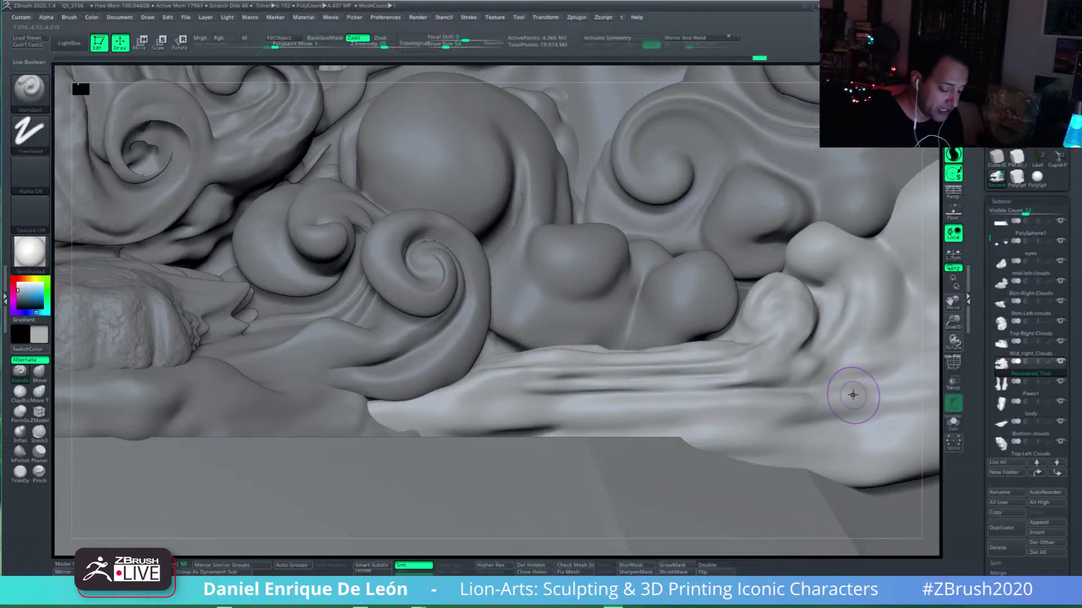
Step: Reduce the brush's draw size and carve a fine groove along the middle of the lower front band
mouse_move(827, 407)
right_mouse_down()
mouse_move(883, 401)
mouse_move(778, 419)
mouse_move(785, 434)
right_mouse_up()
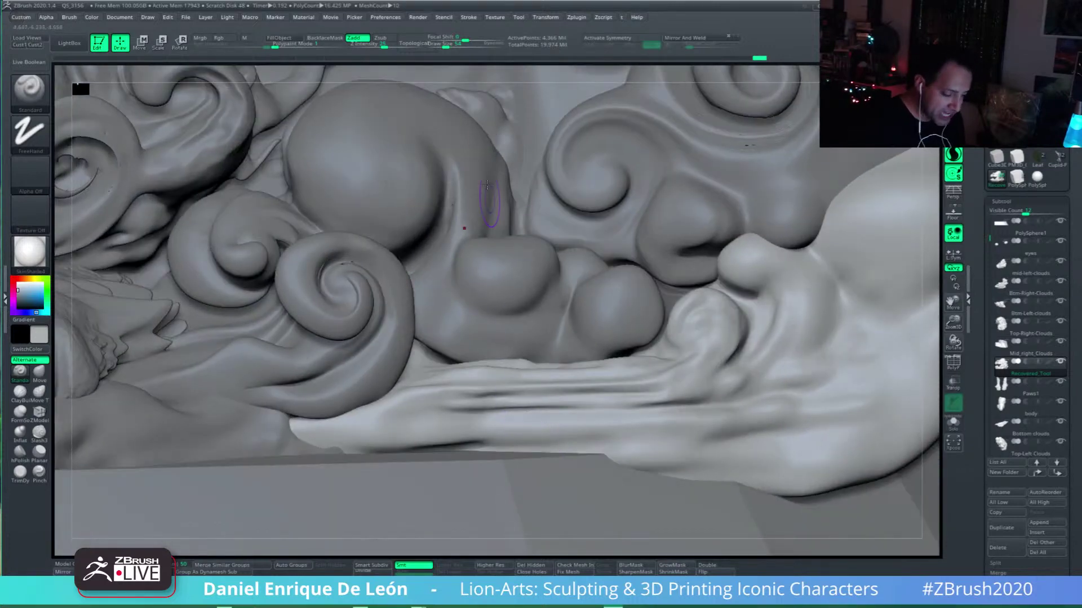
left_click_drag(445, 44, 439, 44)
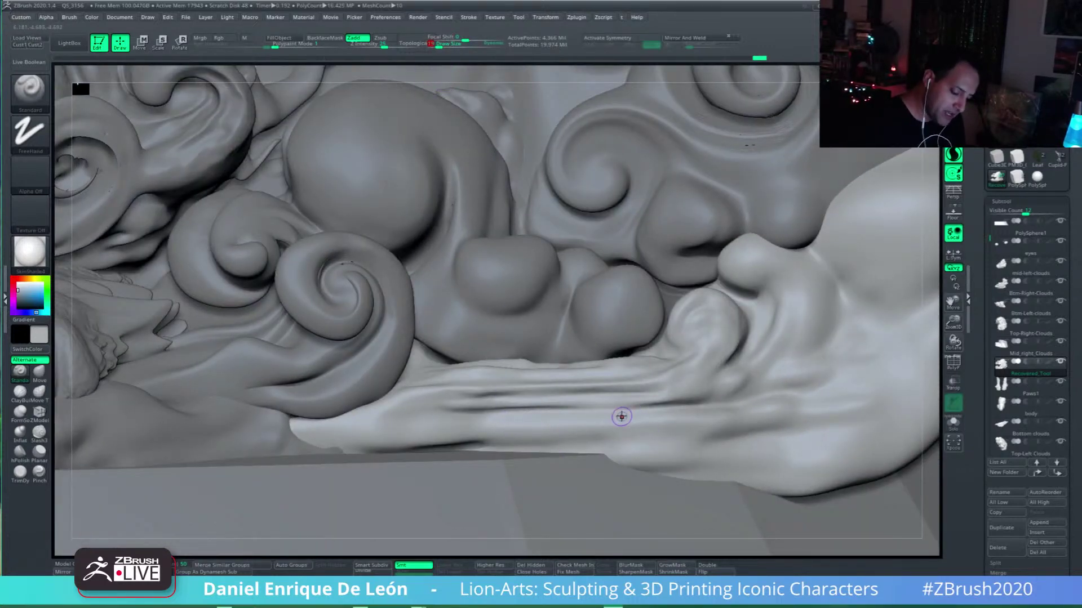
key("alt")
left_click_drag(645, 407, 530, 418, "alt")
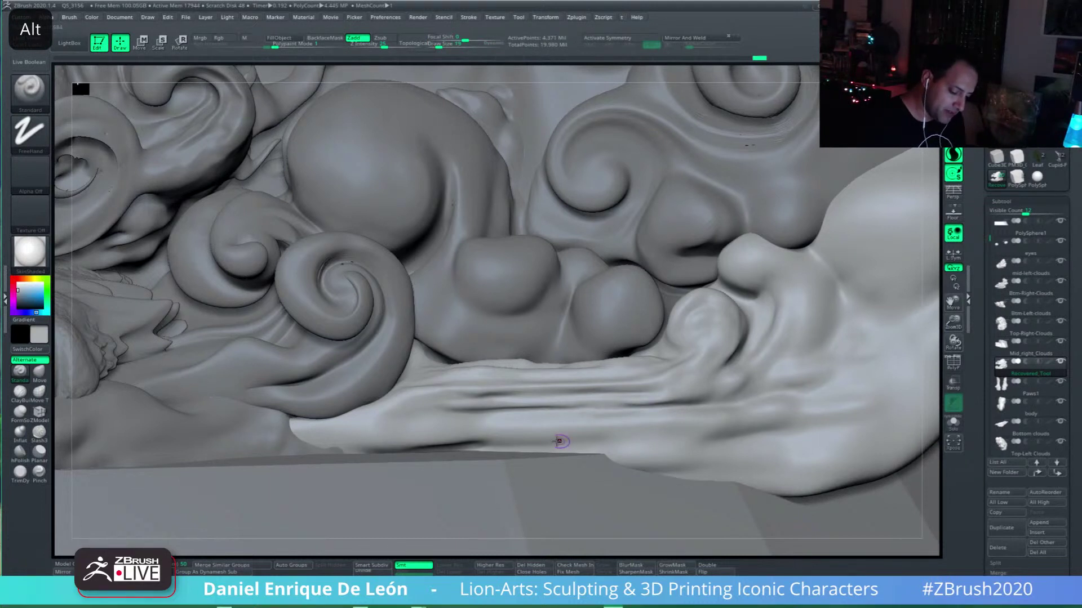
Step: Slightly enlarge the brush and sculpt alternating thin ridges and grooves toward the band's left tip
left_click(442, 45)
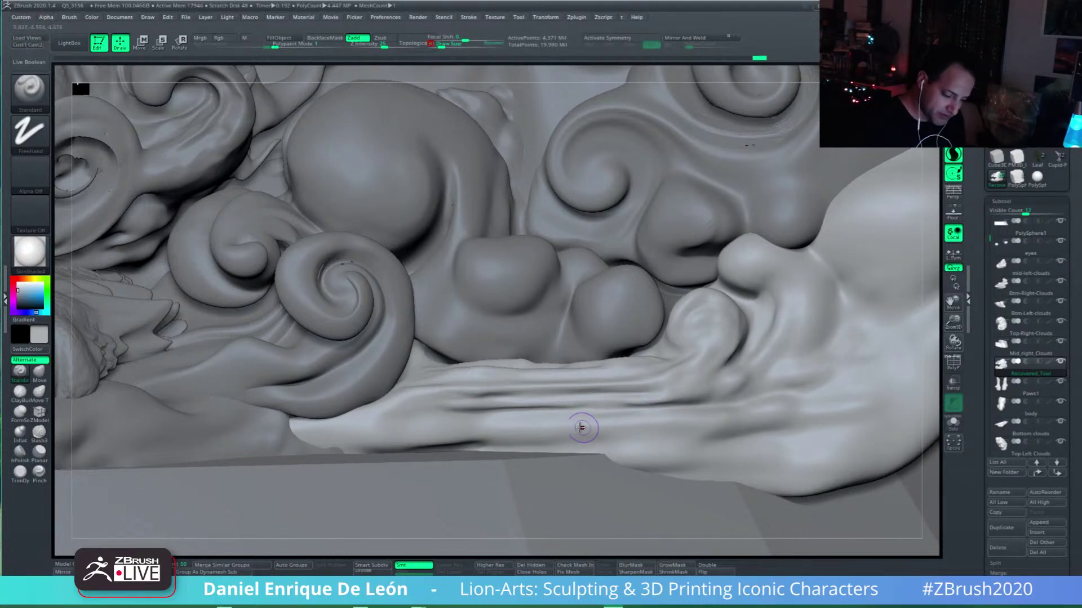
left_click_drag(582, 428, 332, 425)
left_click_drag(453, 427, 313, 432, "alt")
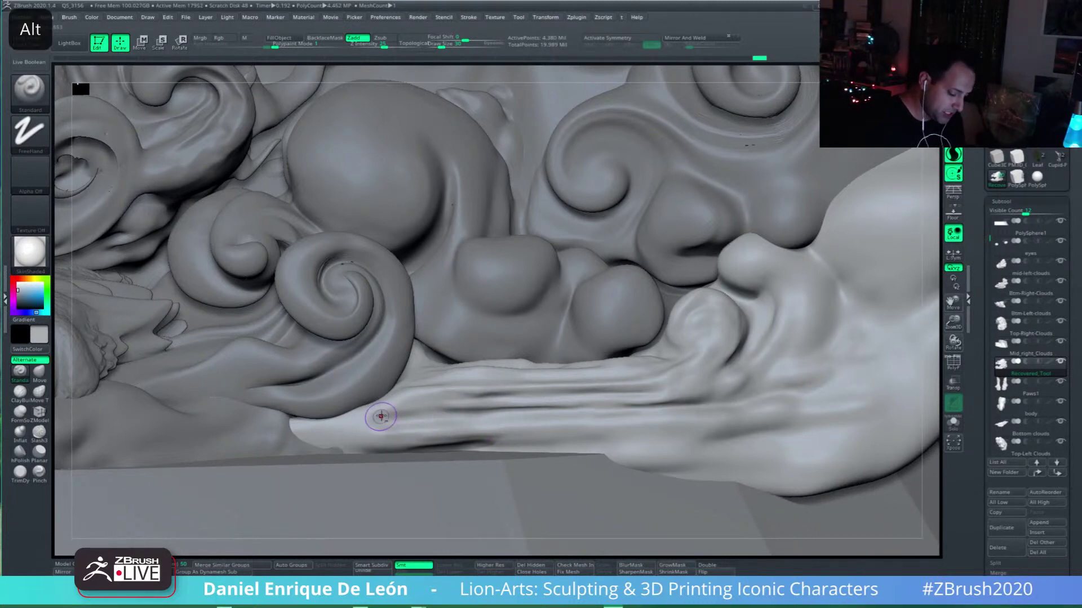
left_click_drag(426, 419, 542, 399, "alt")
mouse_move(376, 421)
left_mouse_down("alt")
mouse_move(451, 416)
mouse_move(330, 425)
left_mouse_up("alt")
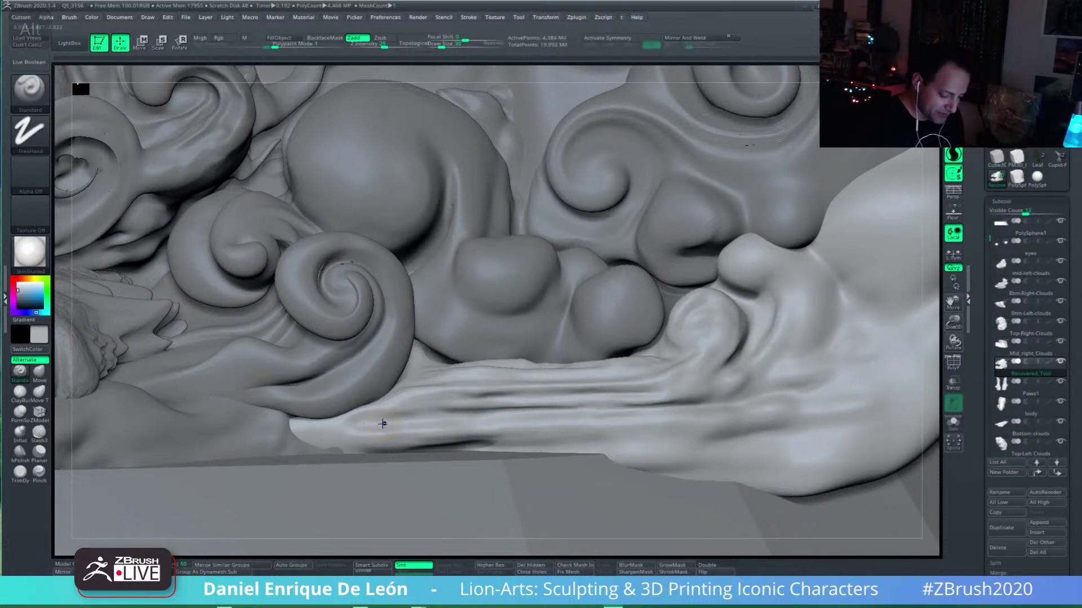
Step: Smooth the band's left tip, and sculpt fine tapering streaks and grooves beneath the large spiral
key("shift")
left_click_drag(449, 443, 350, 422, "shift")
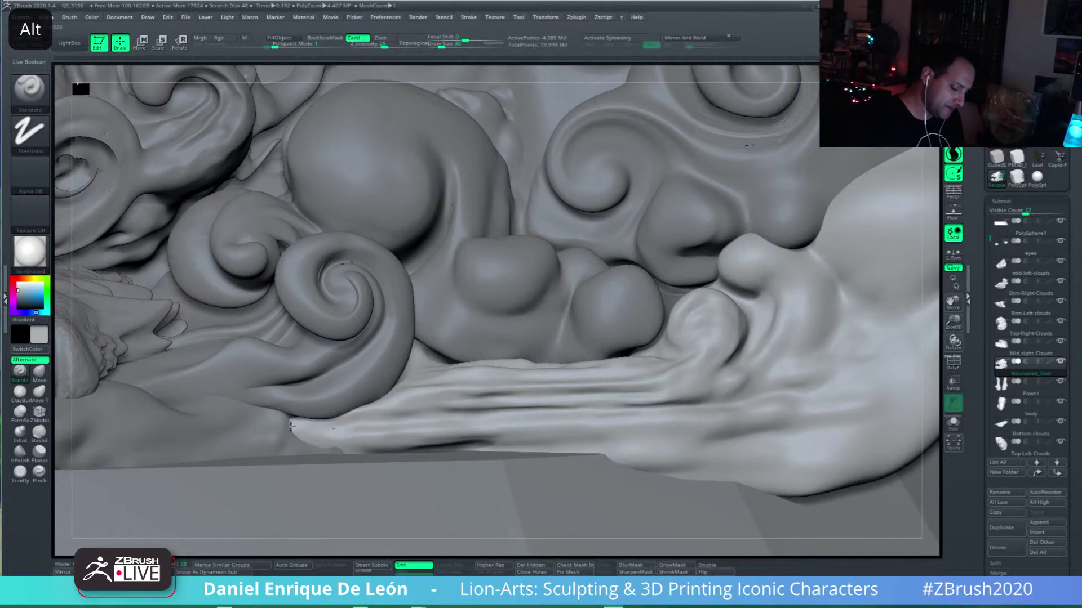
left_click_drag(387, 407, 329, 422)
left_click_drag(424, 396, 278, 428)
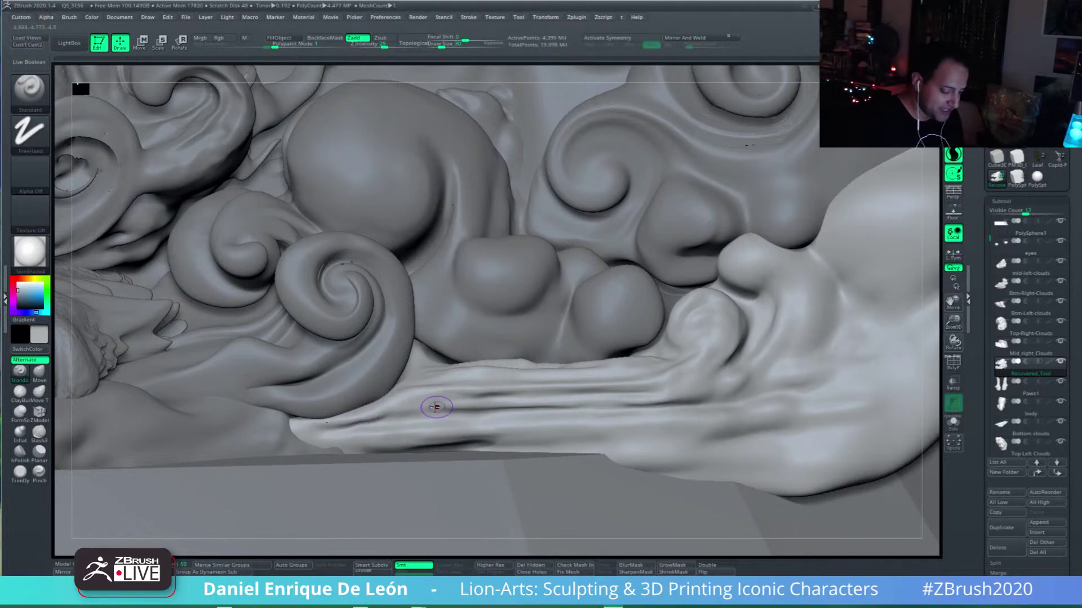
mouse_move(417, 409)
left_mouse_down()
mouse_move(457, 404)
mouse_move(377, 402)
left_mouse_up()
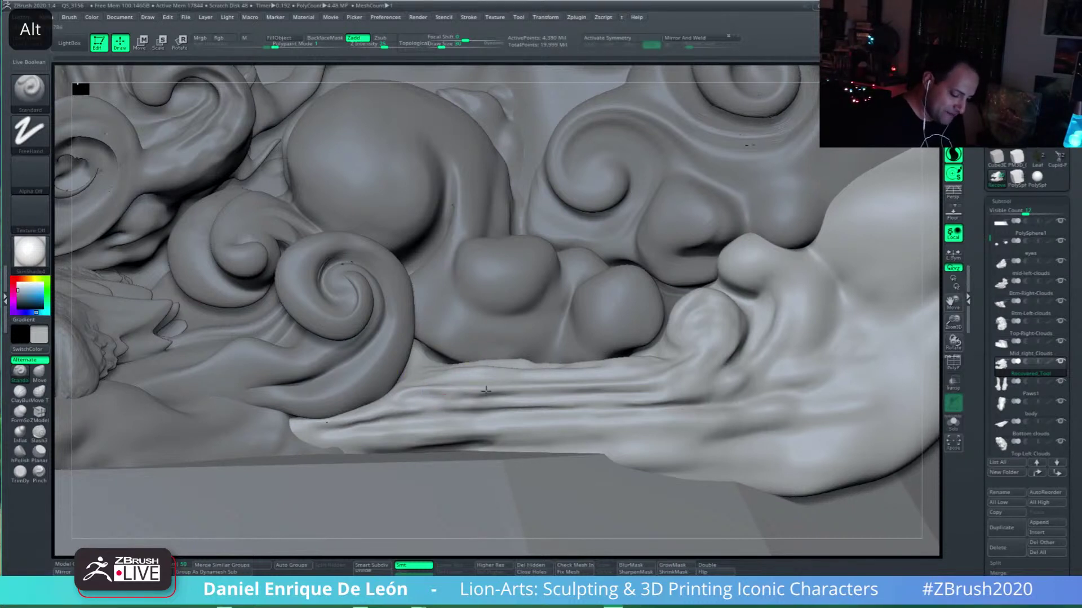
mouse_move(485, 391)
left_mouse_down("alt")
mouse_move(374, 398)
mouse_move(529, 401)
left_mouse_up("alt")
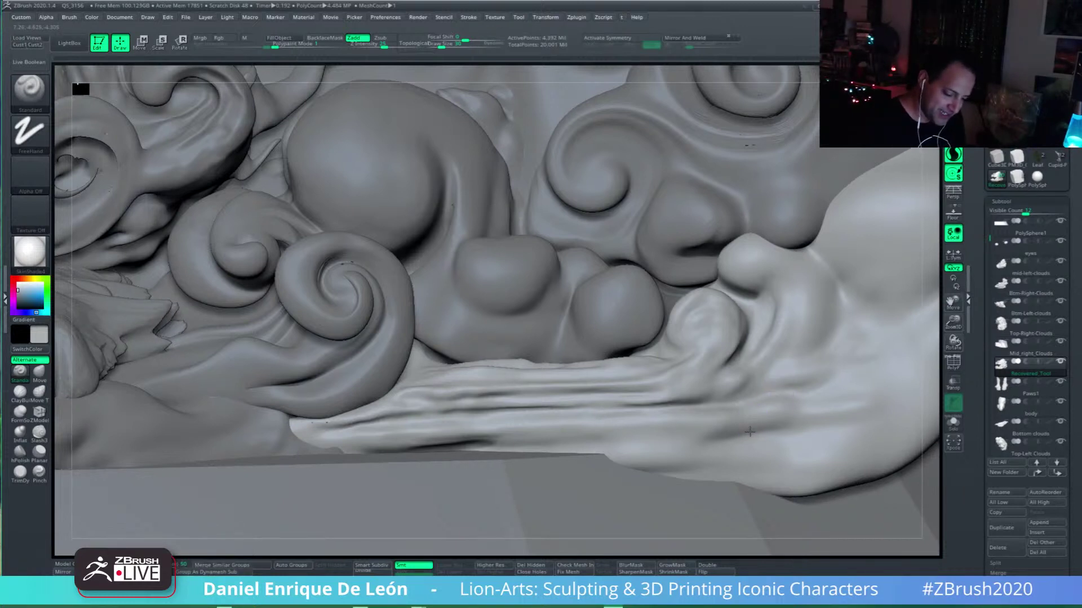
Step: Choose the soft form brush with a slightly larger draw size and isolate the front cloud subtool
right_click_drag(750, 419, 721, 408)
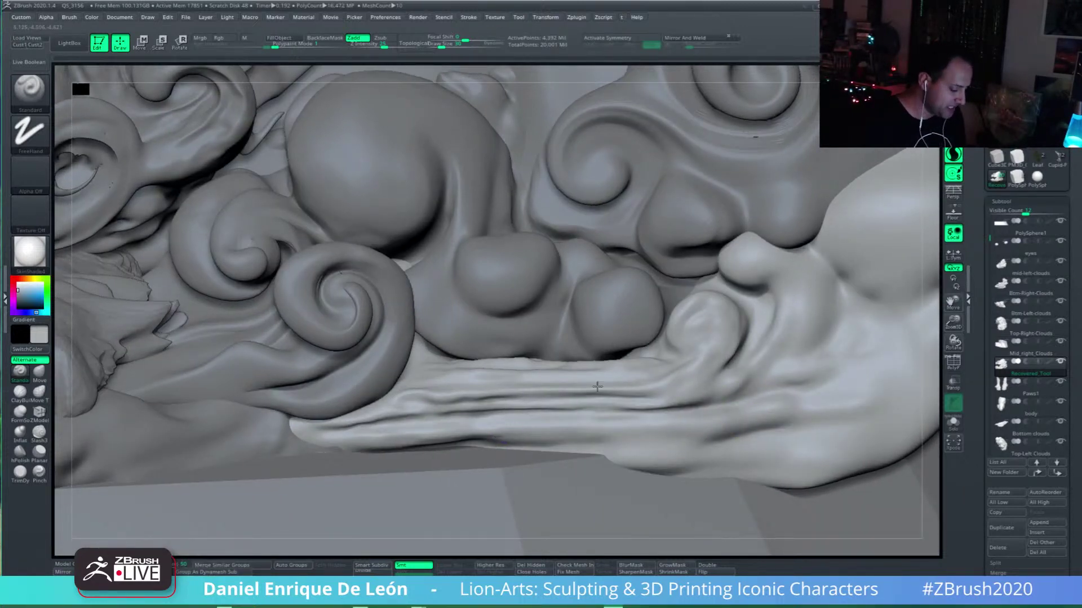
right_click_drag(767, 356, 743, 347)
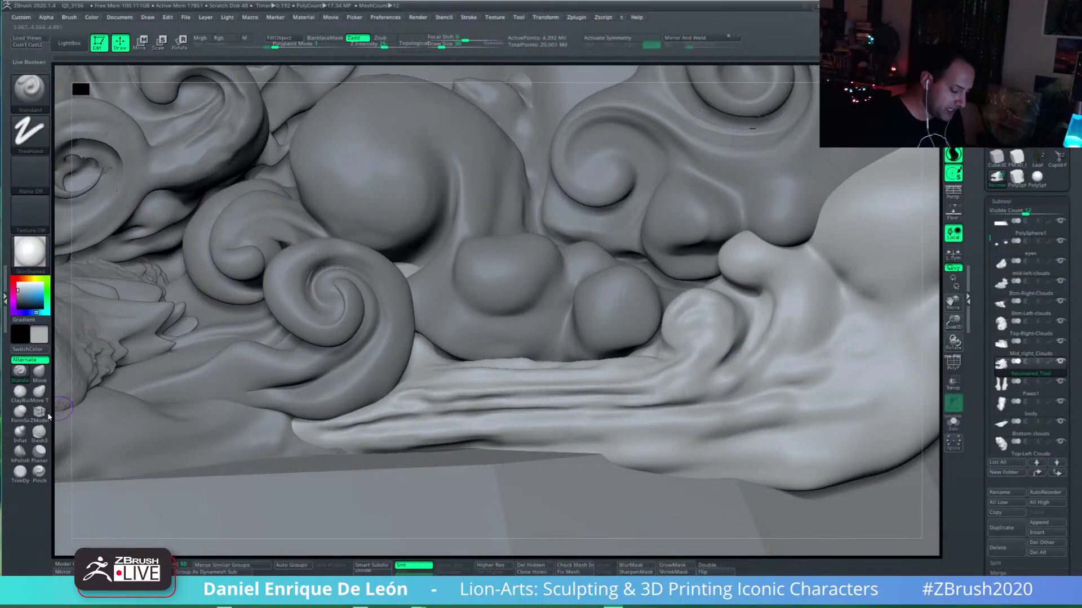
left_click(20, 413)
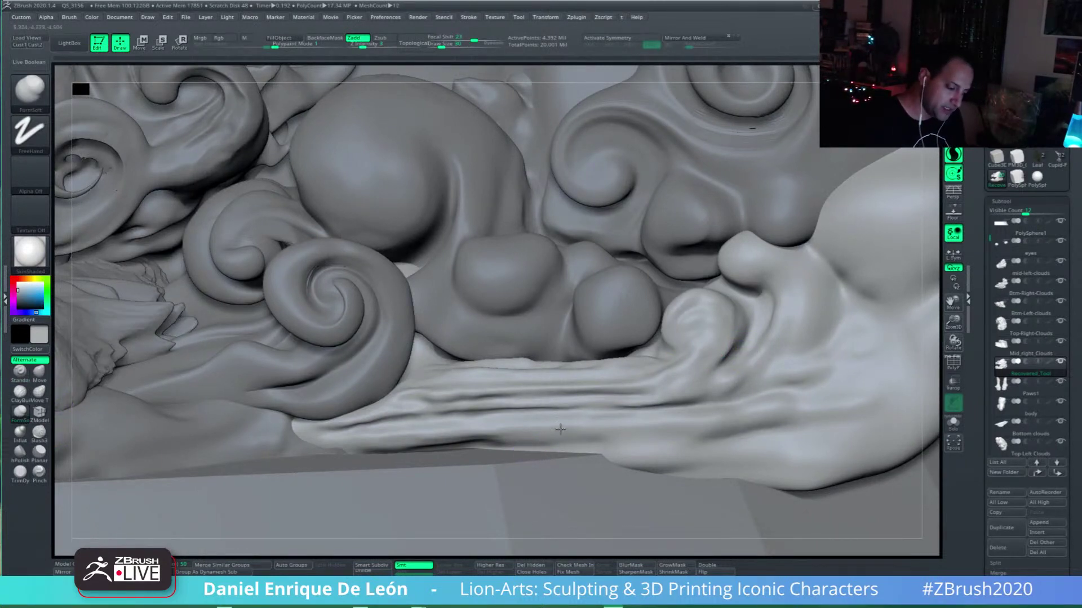
right_click_drag(560, 429, 549, 427)
left_click_drag(442, 46, 450, 61)
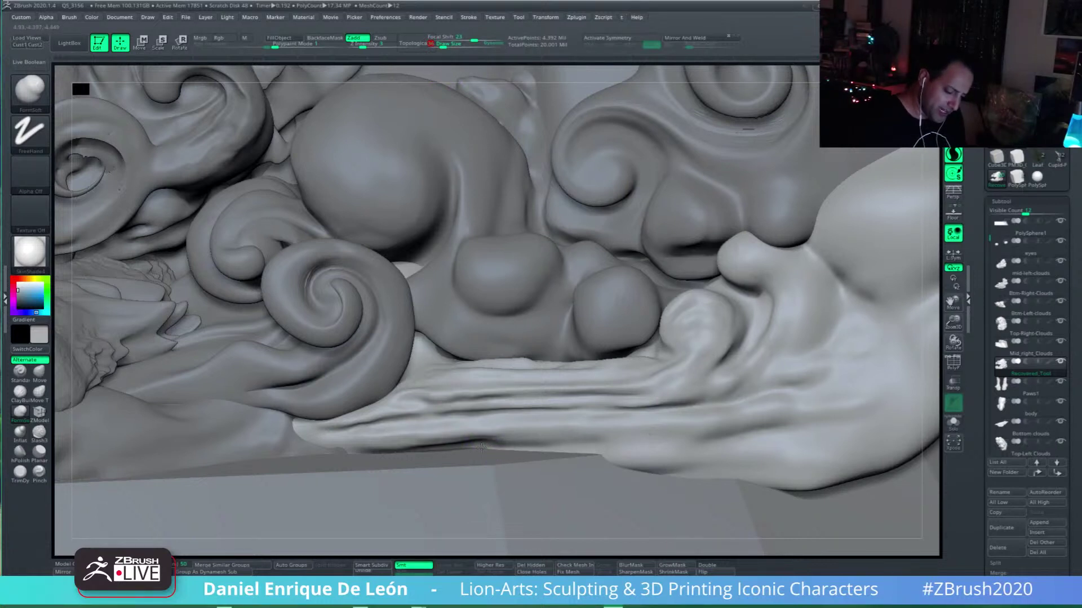
left_click(952, 426)
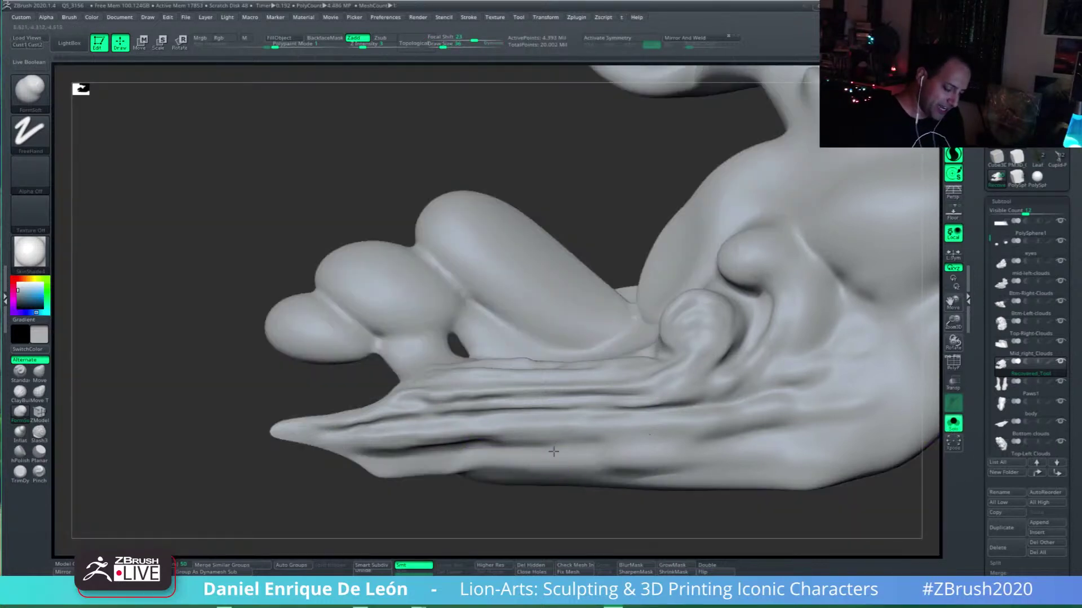
right_click_drag(552, 449, 479, 447)
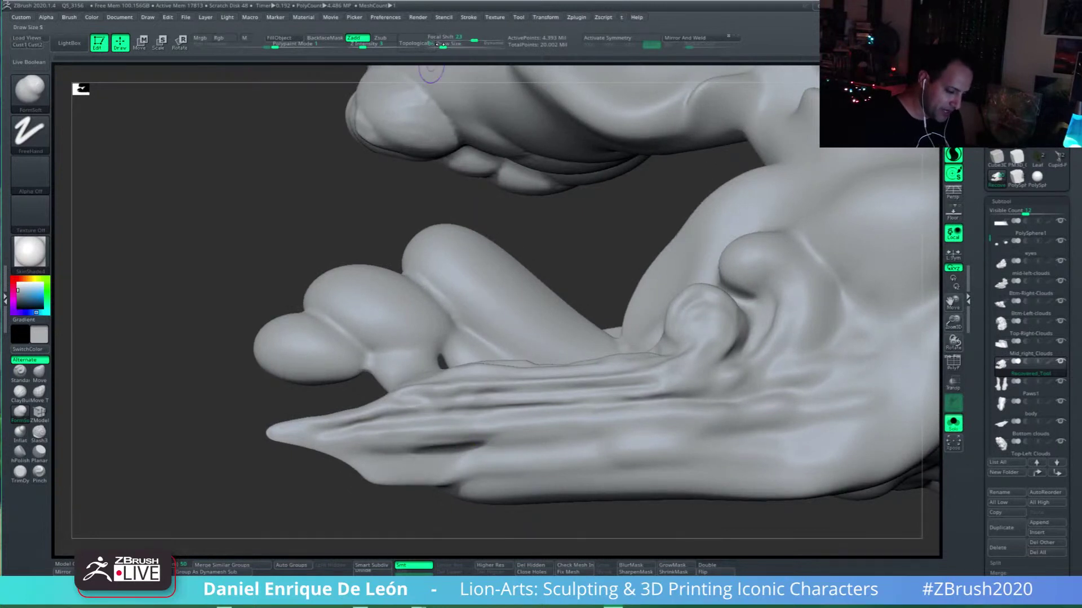
Step: With the Standard brush, carve a groove and build a ridge along the isolated lower band, then restore the other subtools
mouse_move(442, 46)
left_mouse_down()
mouse_move(444, 58)
mouse_move(438, 47)
left_mouse_up()
left_click(23, 370)
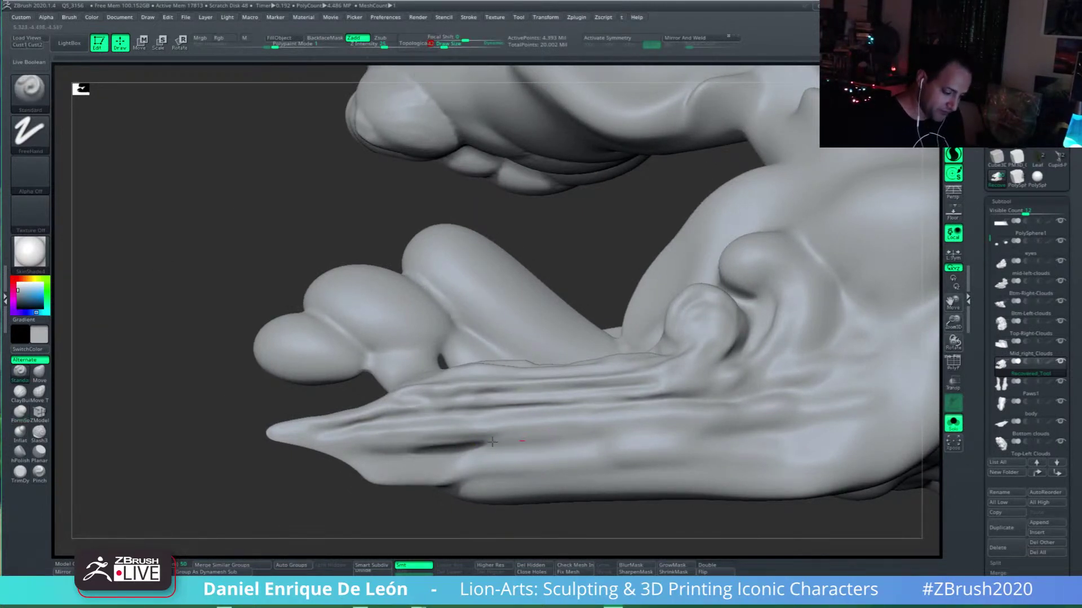
left_click_drag(376, 458, 591, 433, "alt")
right_click_drag(706, 426, 669, 441)
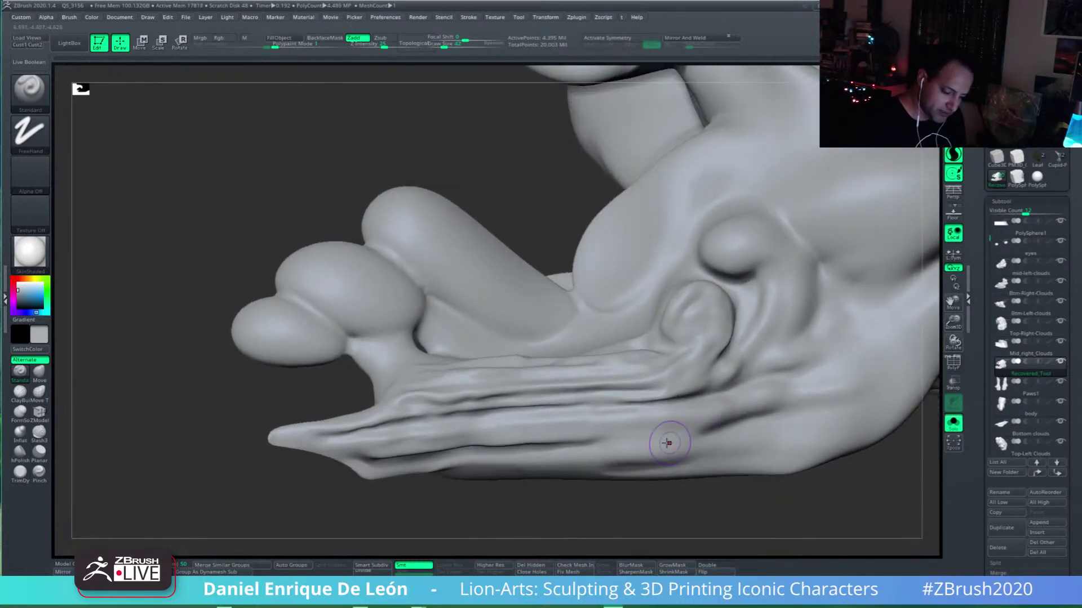
left_click_drag(634, 434, 498, 440)
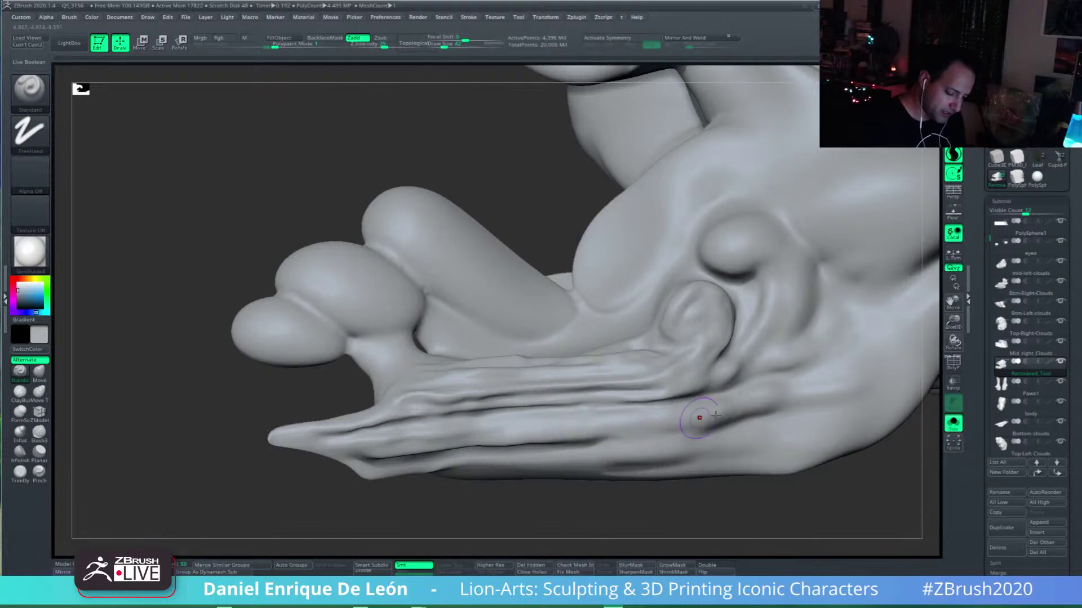
left_click(954, 424)
Step: Smooth the front band's streaks and refine the fine ridges and grooves at its upper left end
mouse_move(737, 424)
right_mouse_down()
mouse_move(715, 440)
mouse_move(559, 447)
right_mouse_up()
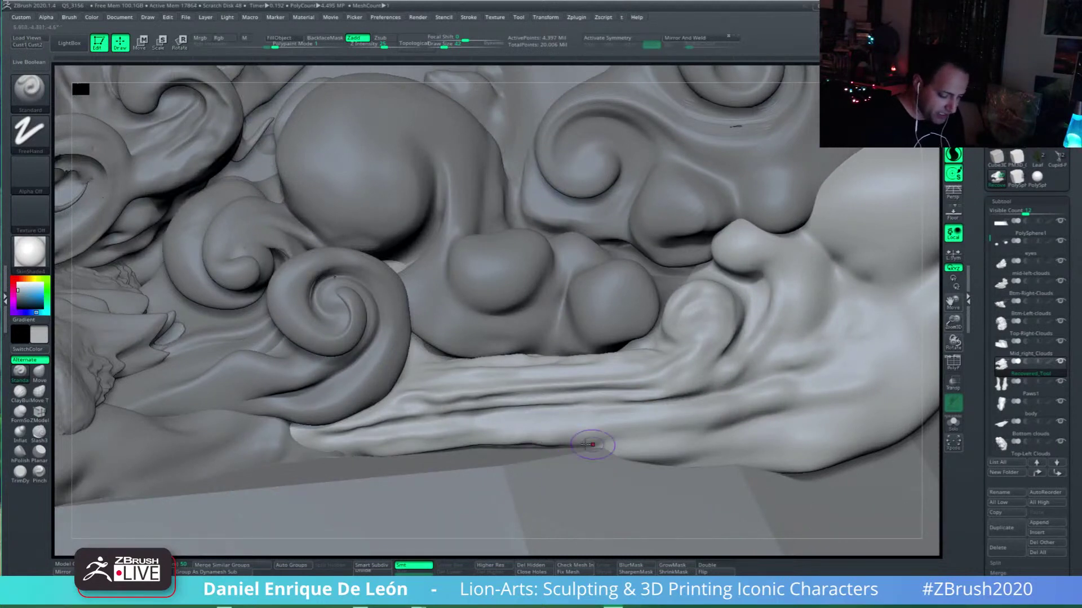
key("shift")
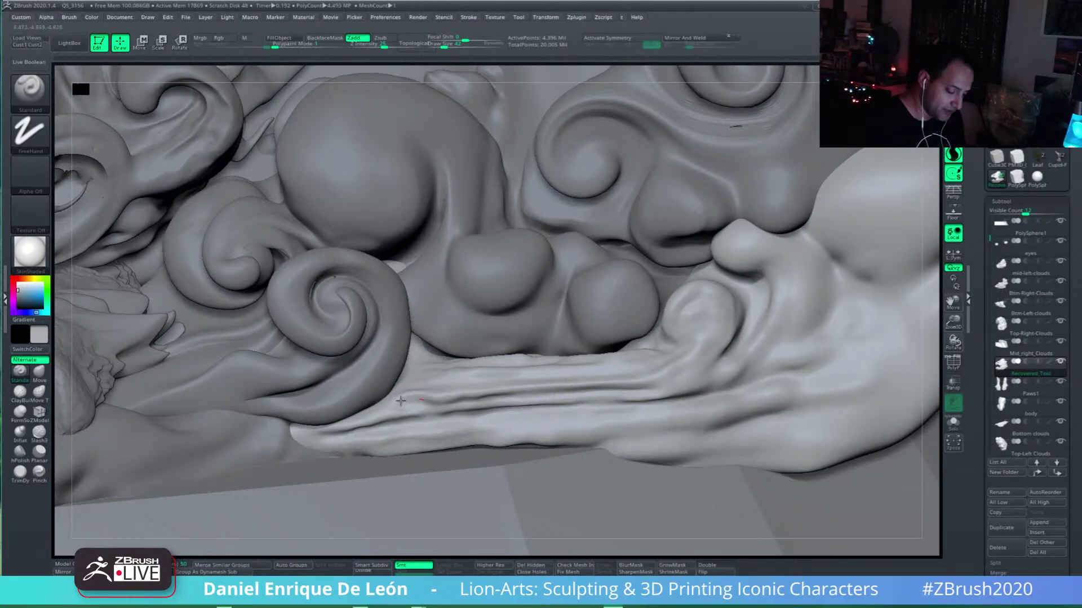
right_click_drag(647, 422, 611, 434, "alt")
right_click_drag(766, 437, 600, 443)
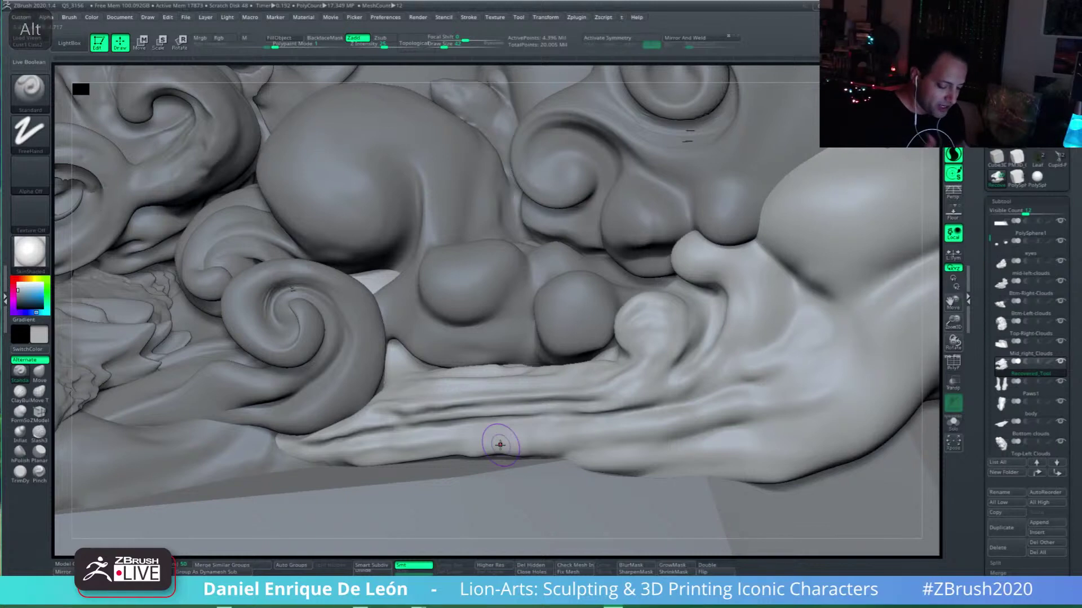
right_click_drag(500, 445, 574, 374)
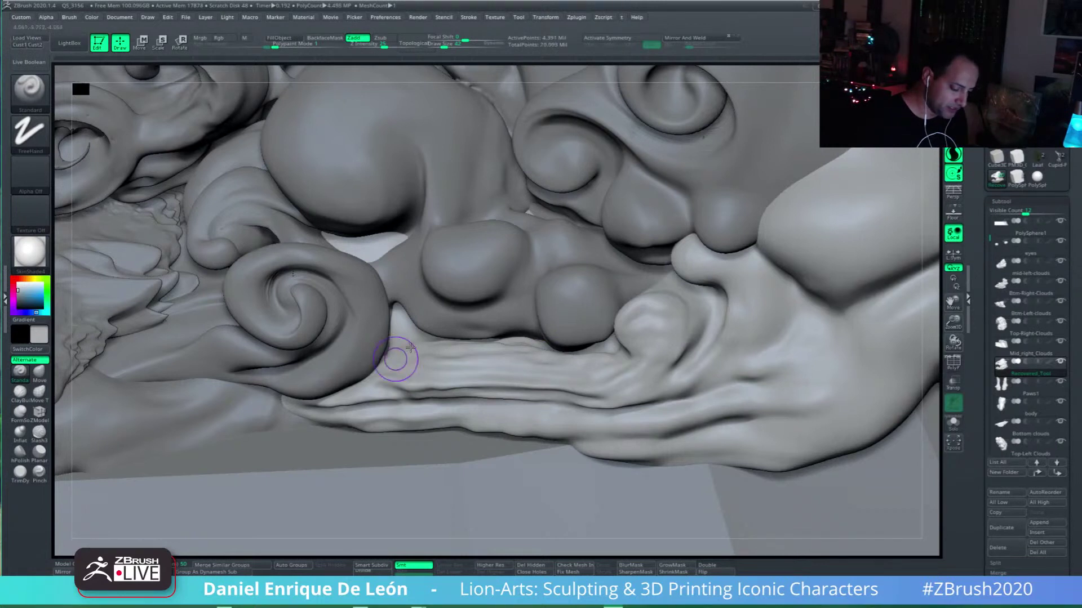
key("alt")
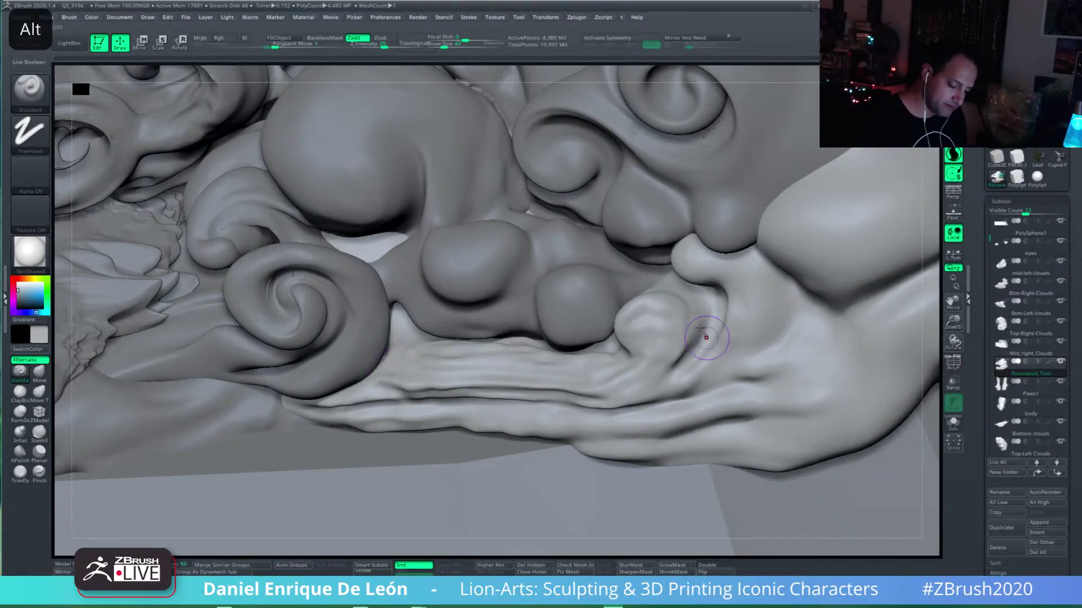
Step: Carve grooves beside the band's rolled end lobe and into the cloud folds just beneath it
left_click_drag(700, 329, 702, 345, "alt")
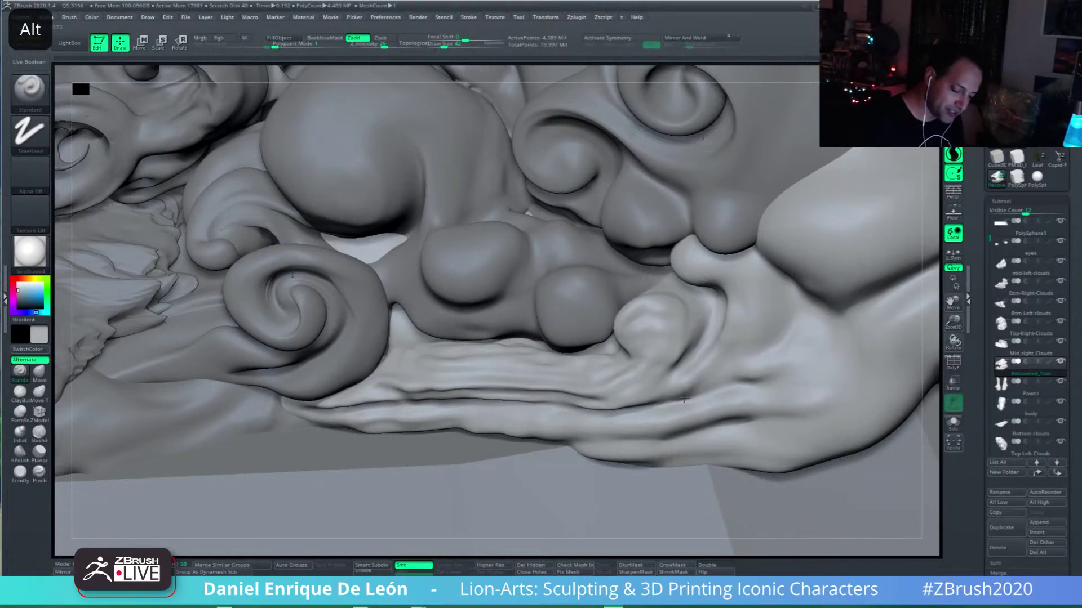
right_click_drag(698, 375, 725, 396)
left_click_drag(726, 394, 723, 411, "alt")
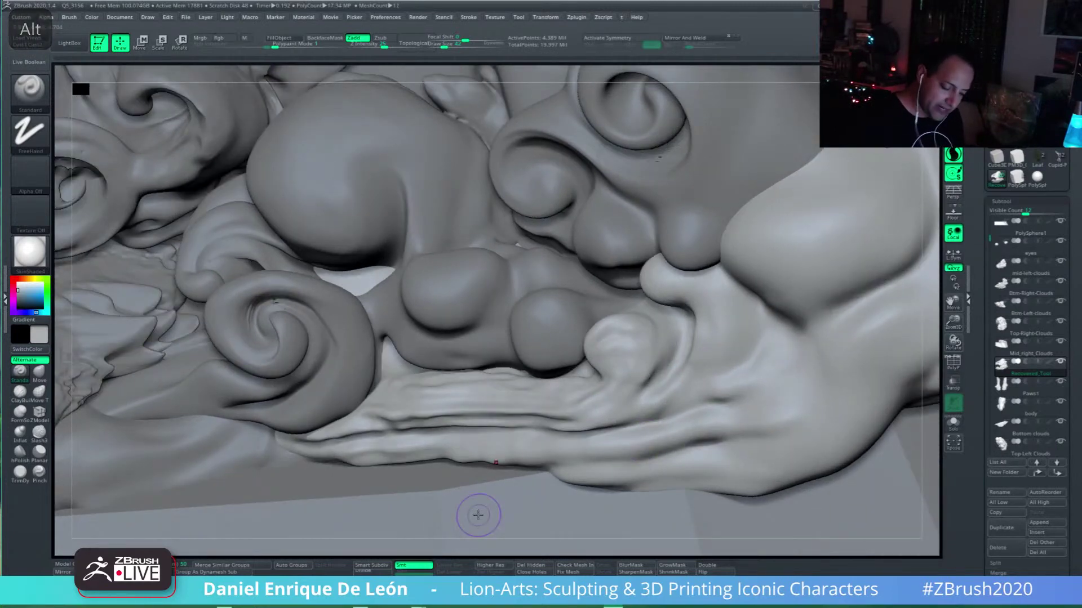
Step: Build up uneven ridges along the front band's lower edge and smooth their transitions
right_click_drag(695, 393, 549, 455, "shift")
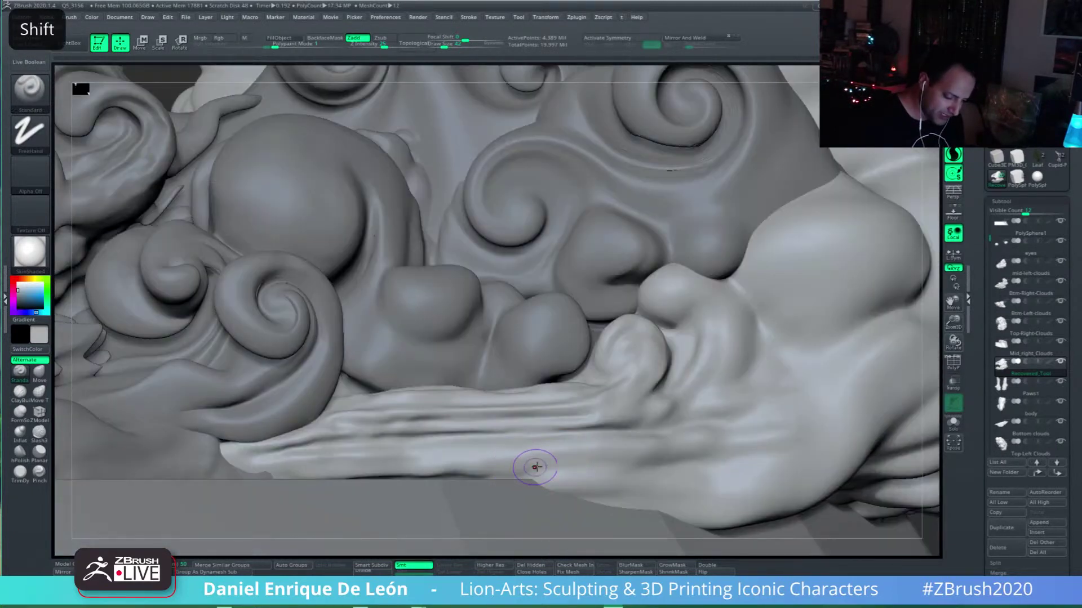
left_click_drag(536, 468, 381, 470)
right_click_drag(572, 480, 545, 478)
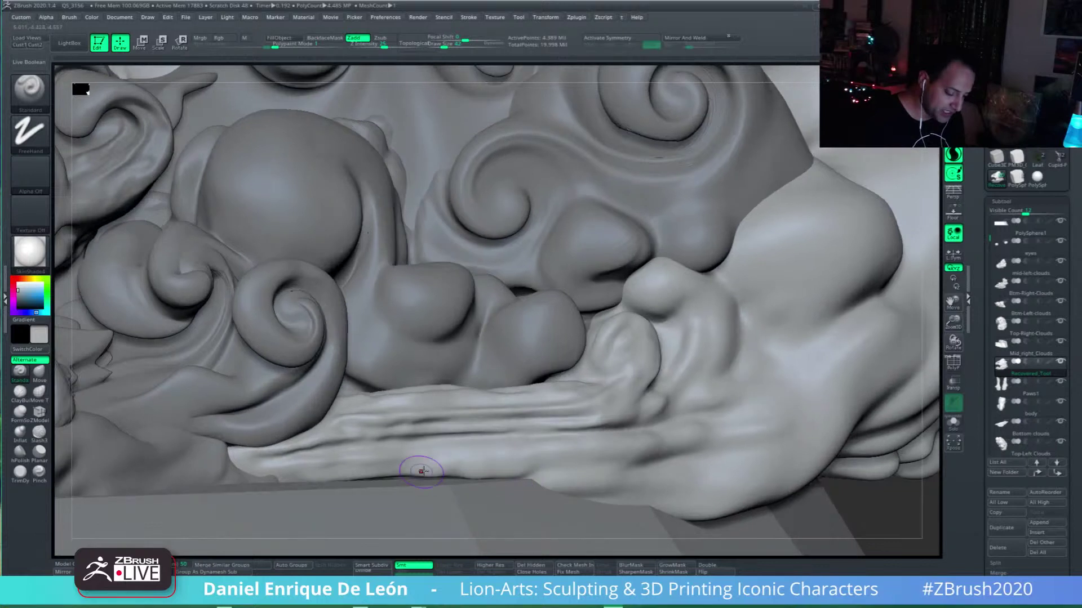
mouse_move(416, 464)
left_mouse_down()
mouse_move(505, 466)
mouse_move(485, 462)
left_mouse_up()
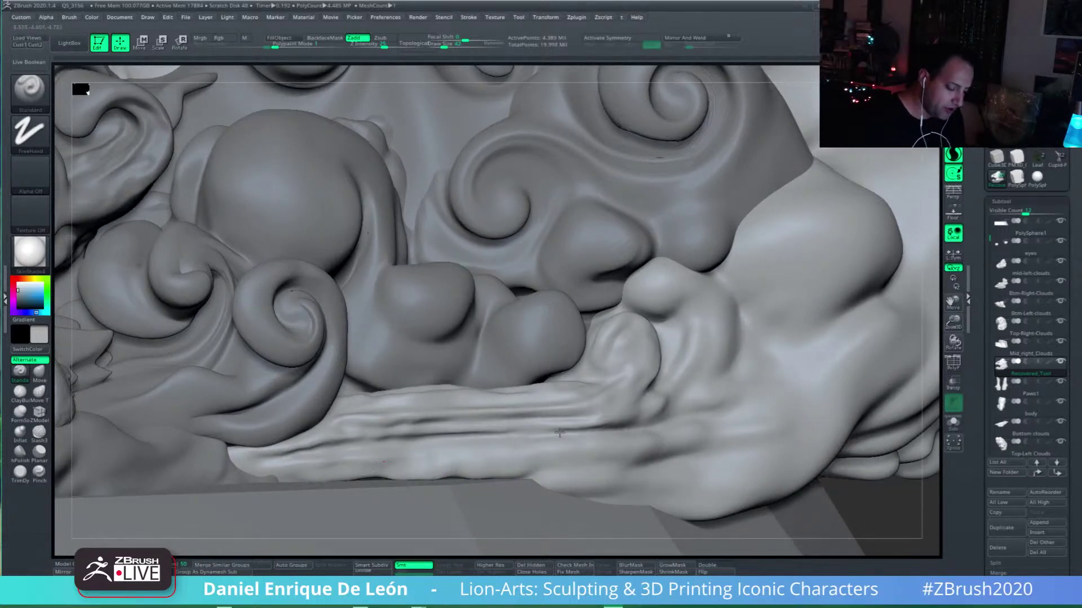
key("shift")
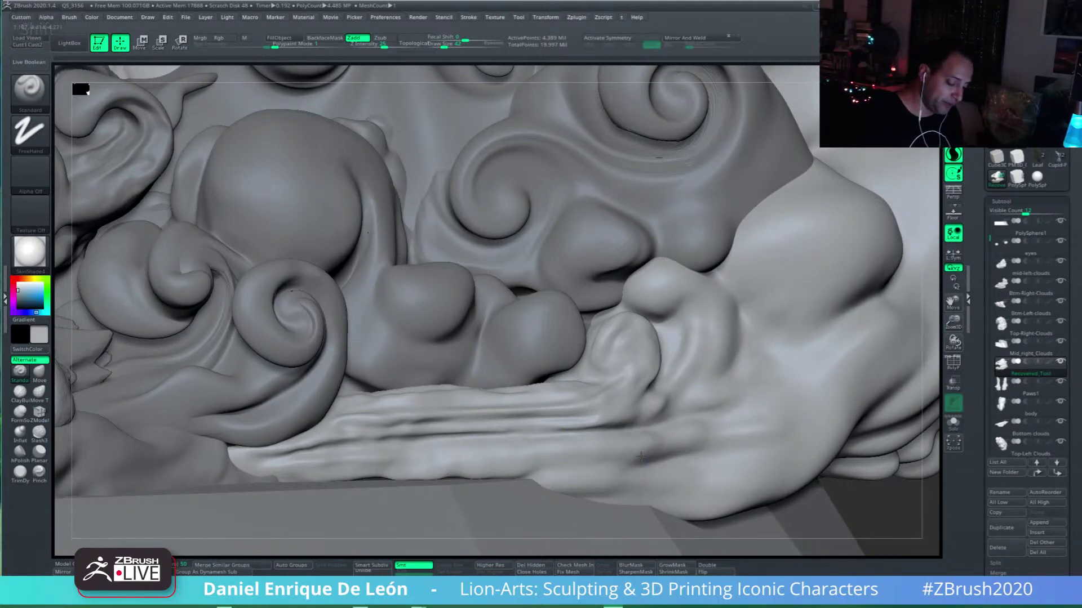
right_click_drag(641, 483, 641, 458)
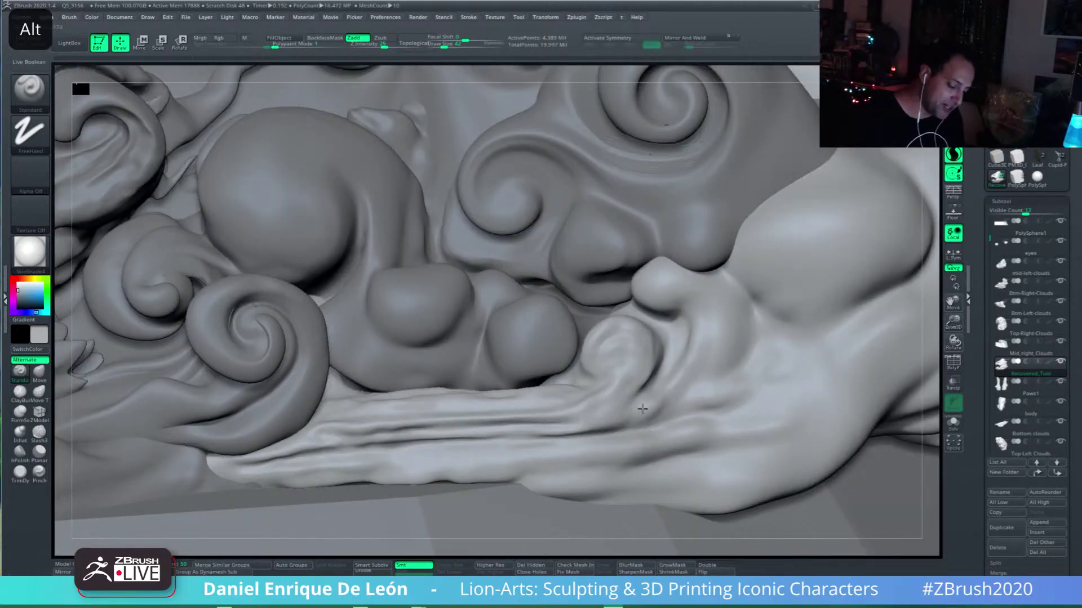
Step: Sculpt the band's rounded end lobe into a small curl with a raised rim and recessed center
right_click_drag(637, 337, 613, 373, "alt")
mouse_move(590, 383)
left_mouse_down()
mouse_move(610, 374)
mouse_move(590, 357)
left_mouse_up()
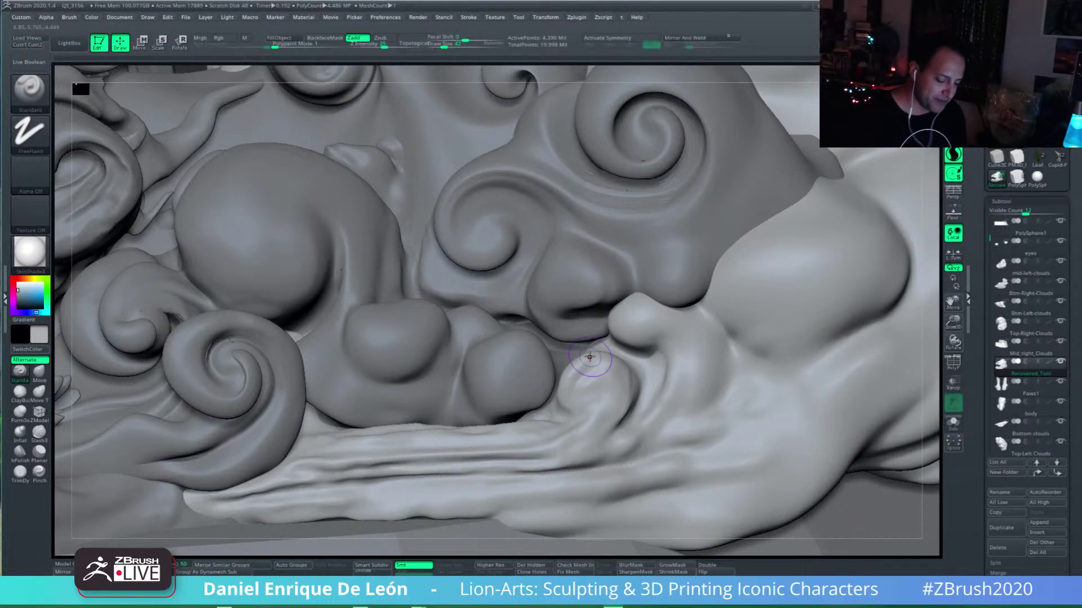
right_click_drag(660, 458, 665, 371, "alt")
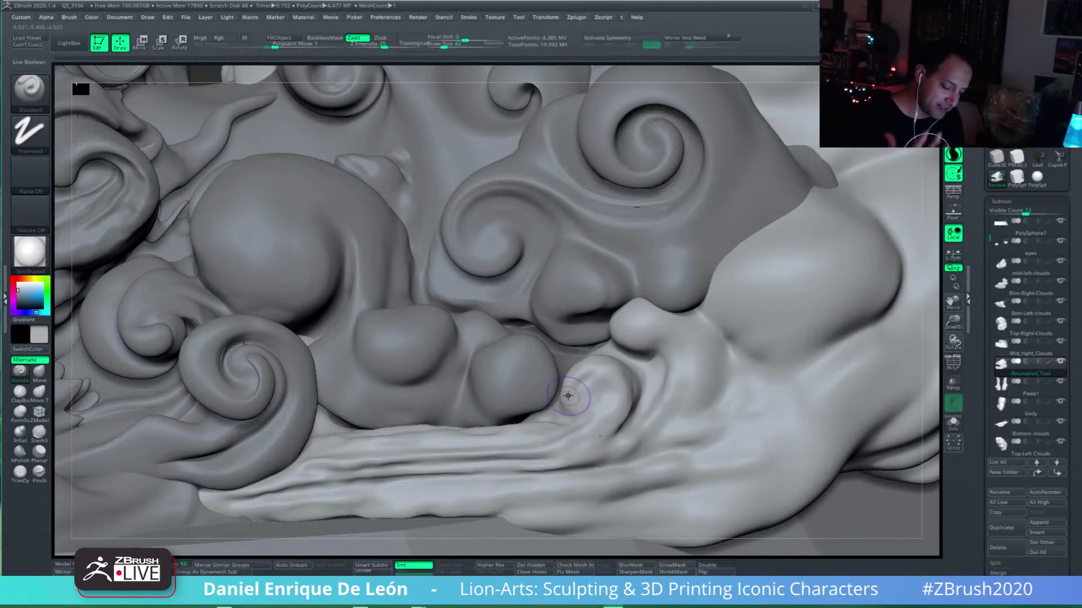
key("alt")
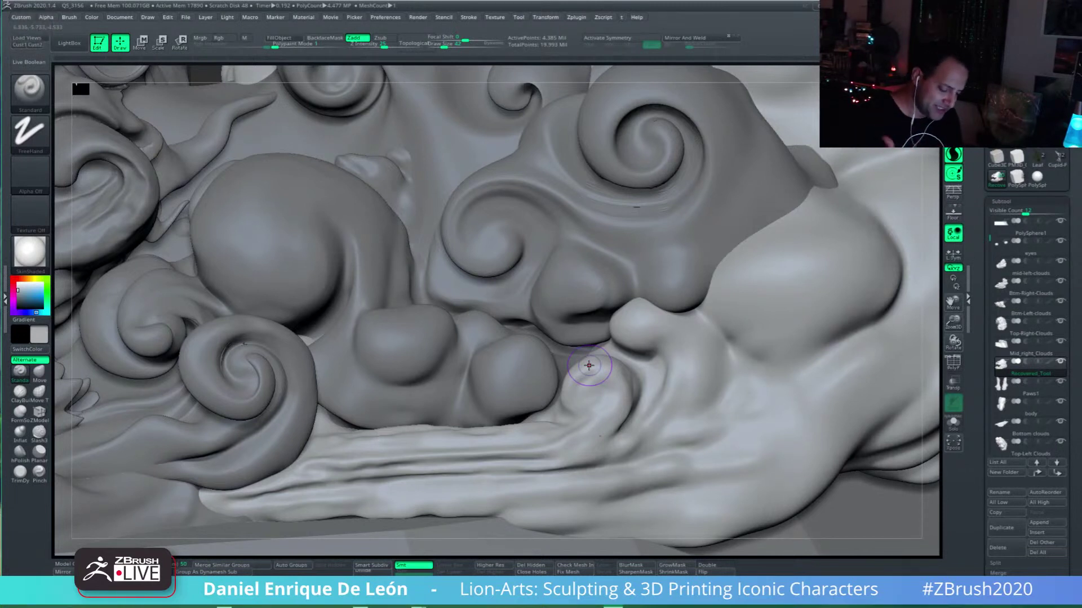
mouse_move(584, 374)
left_mouse_down()
mouse_move(616, 382)
mouse_move(586, 399)
left_mouse_up()
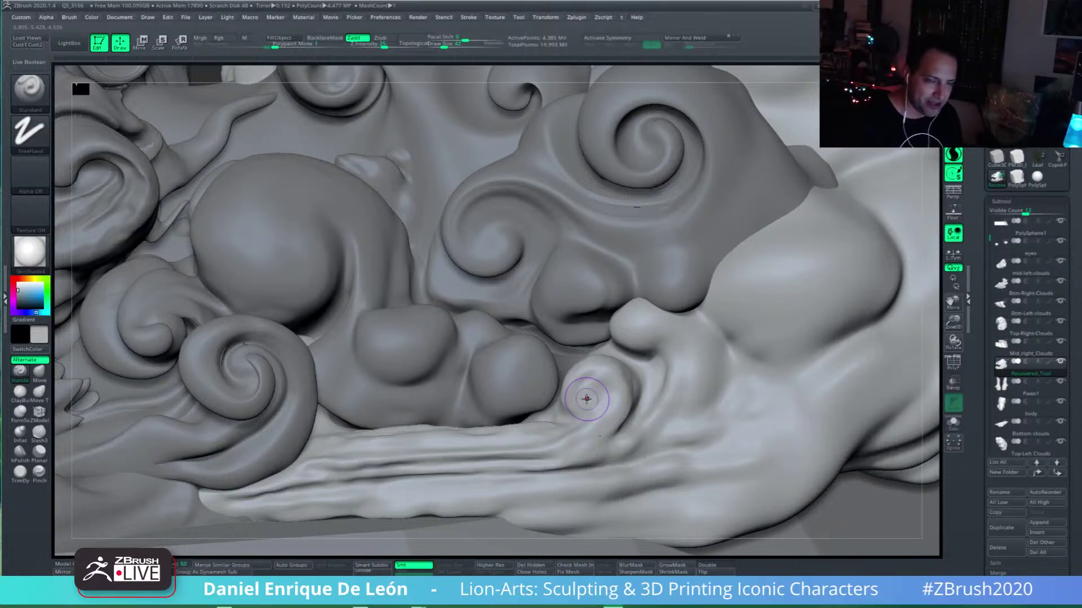
mouse_move(604, 379)
right_mouse_down()
mouse_move(607, 401)
mouse_move(630, 407)
mouse_move(635, 396)
right_mouse_up()
left_click_drag(585, 364, 569, 406)
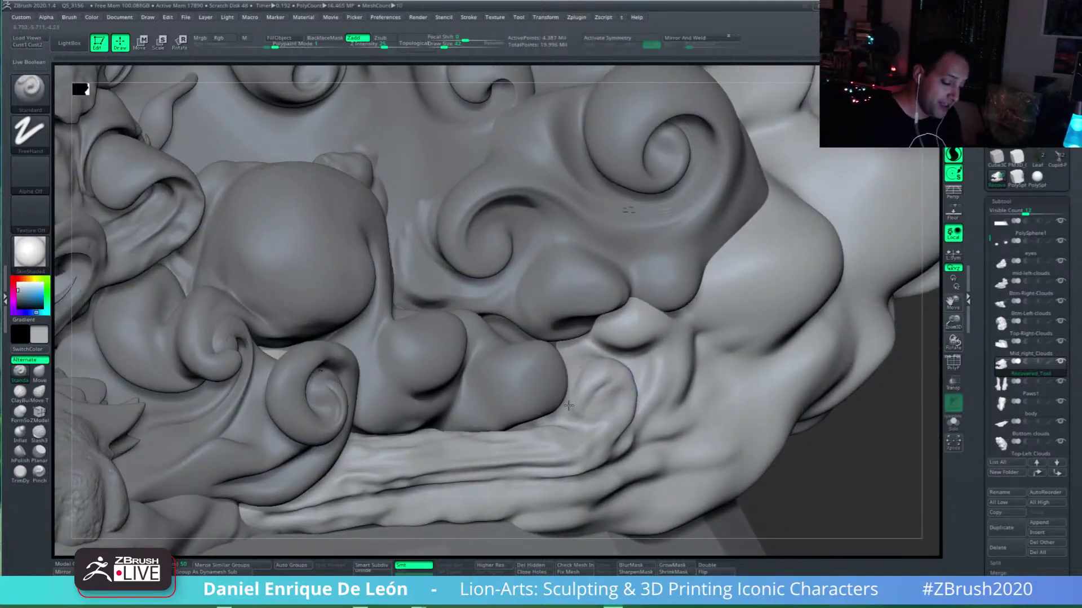
mouse_move(584, 362)
left_mouse_down()
mouse_move(568, 402)
mouse_move(572, 375)
mouse_move(580, 388)
left_mouse_up()
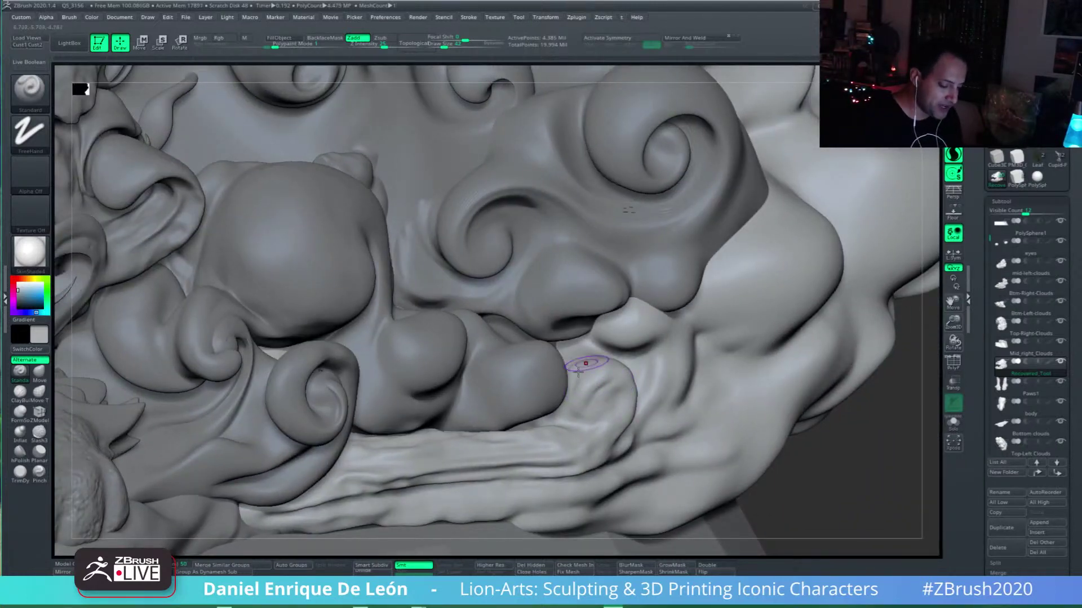
Step: Slightly enlarge the brush, strengthen the flow from the front band into the end curl, and smooth it
right_click_drag(585, 366, 555, 363)
left_click_drag(444, 44, 445, 45)
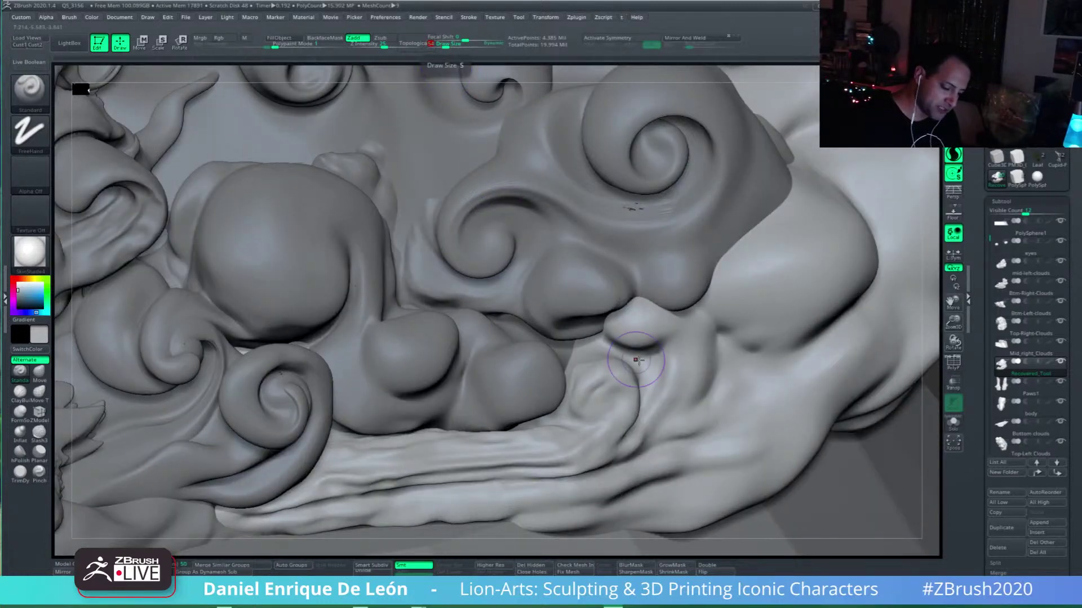
right_click_drag(659, 367, 612, 426)
mouse_move(561, 460)
left_mouse_down()
mouse_move(589, 451)
mouse_move(579, 422)
mouse_move(597, 406)
mouse_move(579, 389)
left_mouse_up()
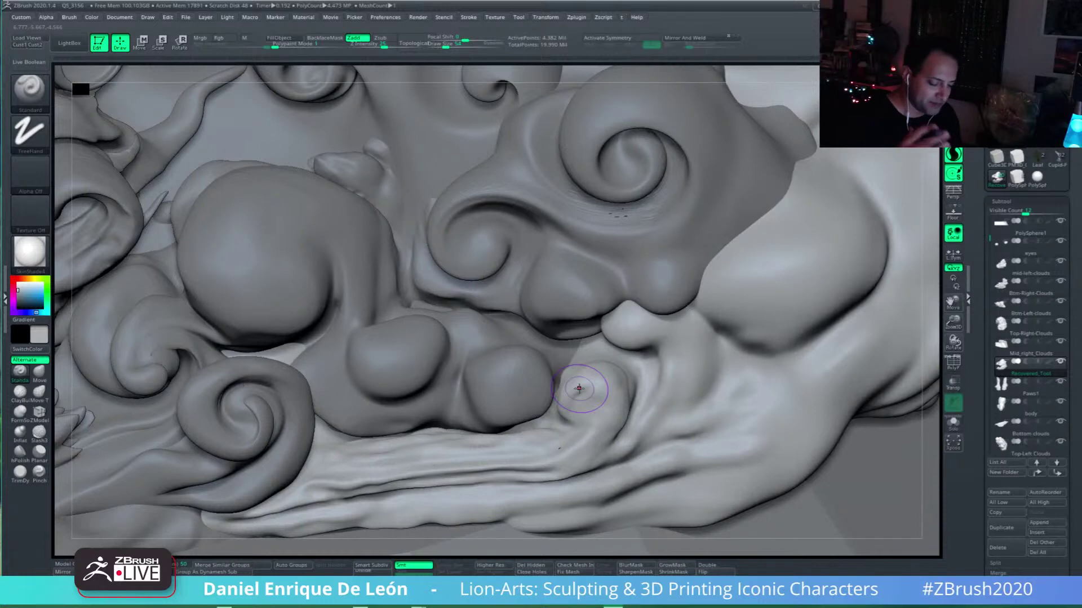
key("shift")
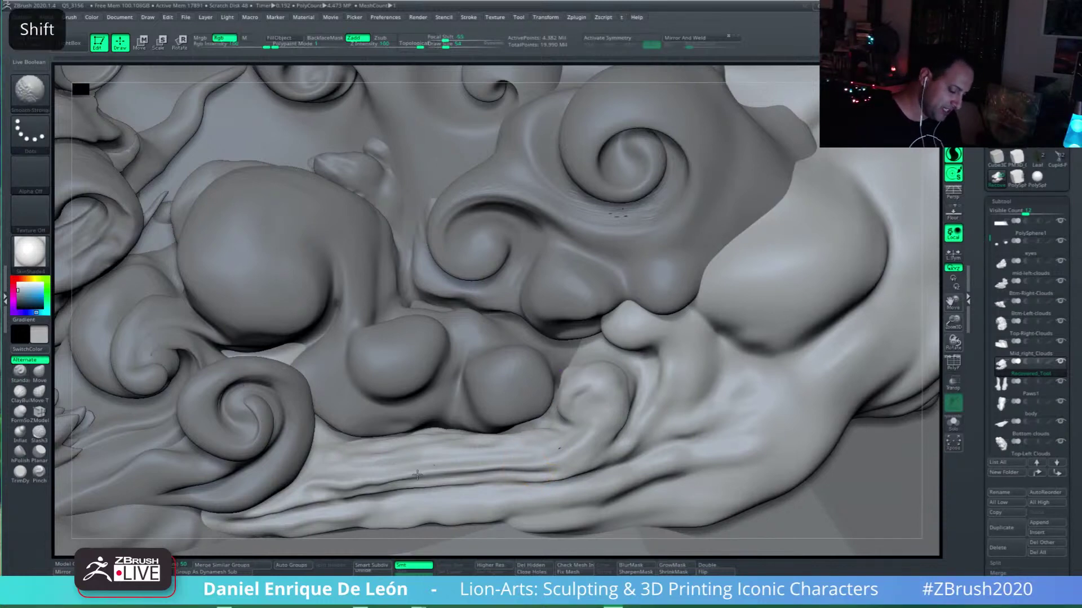
key("alt")
Step: Sculpt the small bulb above the end curl into a hooked curl that flows into the stem below
mouse_move(624, 466)
right_mouse_down("alt")
mouse_move(628, 444)
mouse_move(636, 467)
mouse_move(669, 461)
right_mouse_up("alt")
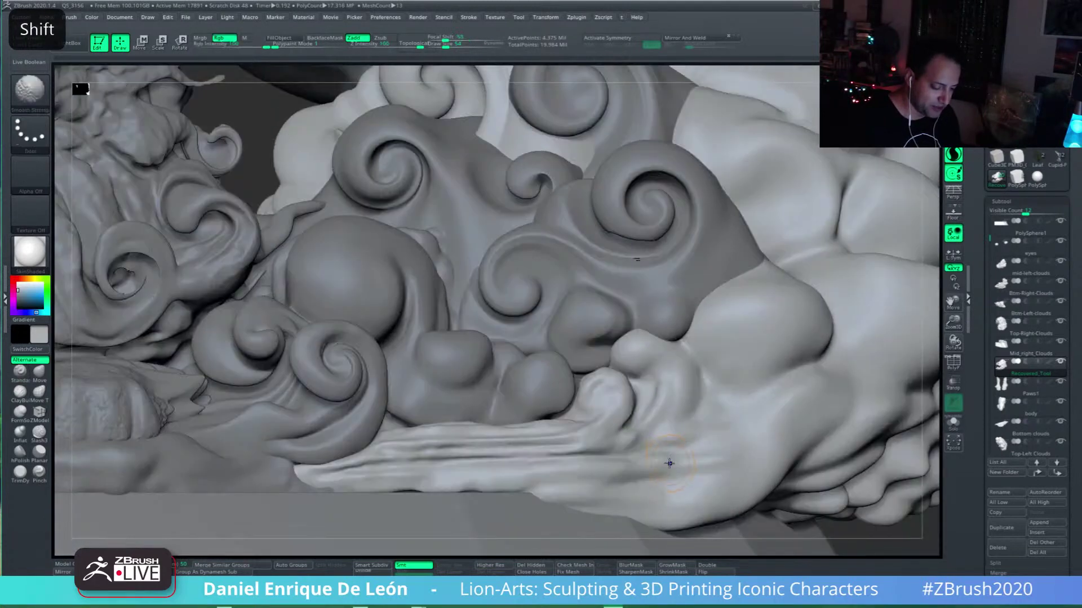
mouse_move(593, 440)
right_mouse_down("shift")
mouse_move(785, 434)
mouse_move(685, 476)
right_mouse_up("shift")
mouse_move(676, 348)
left_mouse_down()
mouse_move(684, 413)
mouse_move(678, 355)
mouse_move(648, 332)
mouse_move(647, 345)
left_mouse_up()
right_click_drag(647, 350, 663, 355)
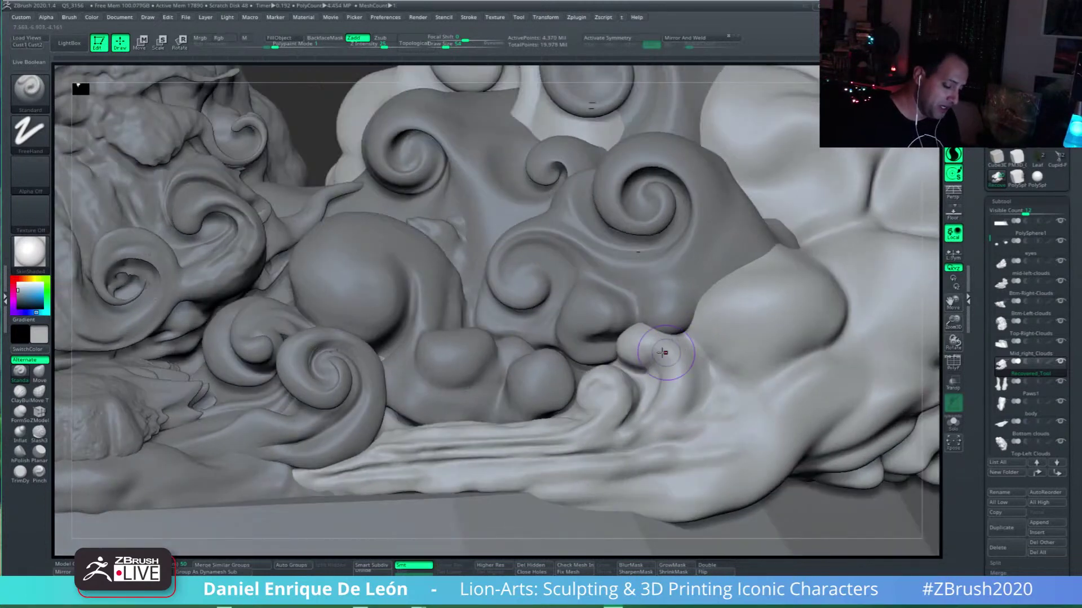
mouse_move(664, 355)
left_mouse_down()
mouse_move(623, 352)
mouse_move(649, 345)
mouse_move(641, 366)
left_mouse_up()
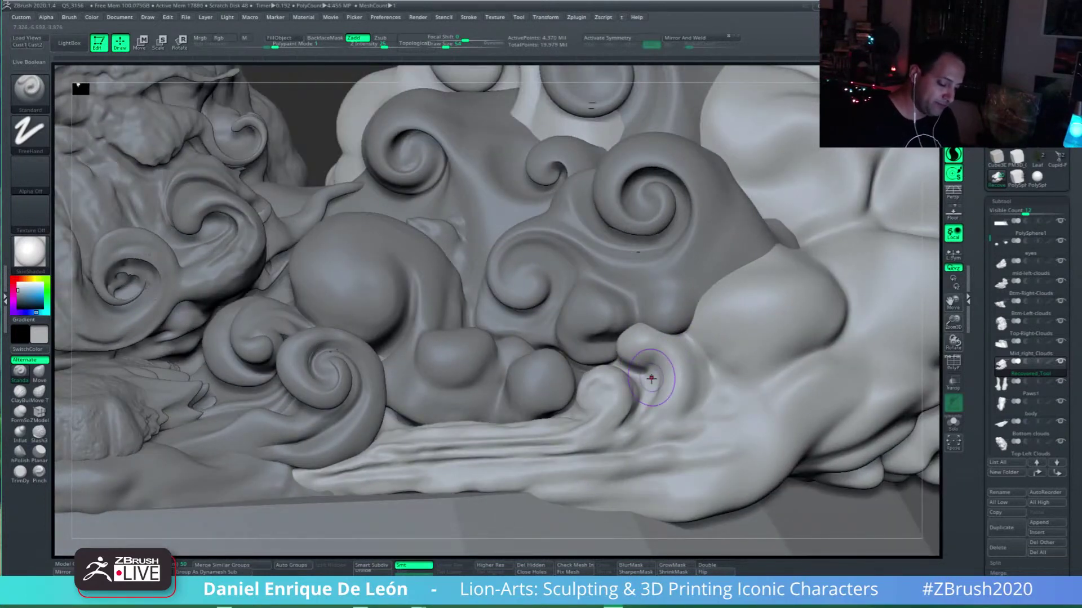
Step: Carve and build flowing folds beneath the hooked curl, and smooth where they meet the large cloud mass
mouse_move(648, 410)
left_mouse_down("alt")
mouse_move(648, 366)
mouse_move(648, 419)
mouse_move(677, 395)
left_mouse_up("alt")
left_click_drag(641, 437, 683, 386)
mouse_move(673, 423)
left_mouse_down("shift")
mouse_move(665, 415)
mouse_move(701, 424)
left_mouse_up("shift")
Step: Sculpt a soft hollow into the large rounded cloud beside the hooked curl, and smooth its transition
right_click_drag(755, 389, 761, 347)
mouse_move(733, 357)
left_mouse_down()
mouse_move(717, 427)
mouse_move(726, 360)
mouse_move(736, 374)
mouse_move(726, 410)
mouse_move(738, 362)
mouse_move(729, 323)
mouse_move(734, 349)
mouse_move(711, 326)
mouse_move(734, 340)
left_mouse_up()
mouse_move(734, 341)
right_mouse_down()
mouse_move(724, 313)
mouse_move(727, 329)
right_mouse_up()
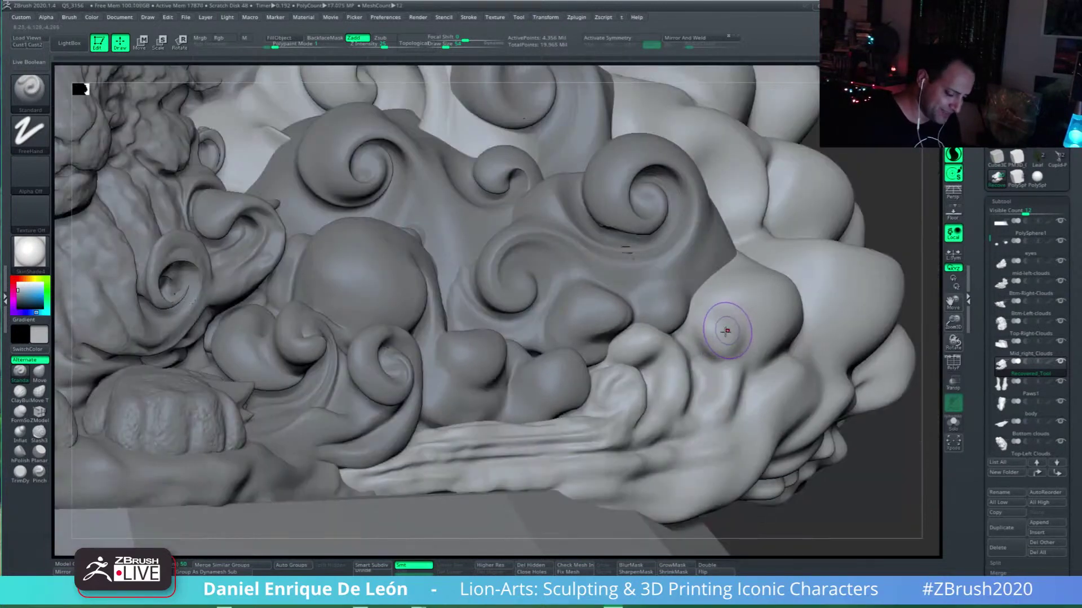
left_click_drag(714, 324, 686, 339)
key("shift")
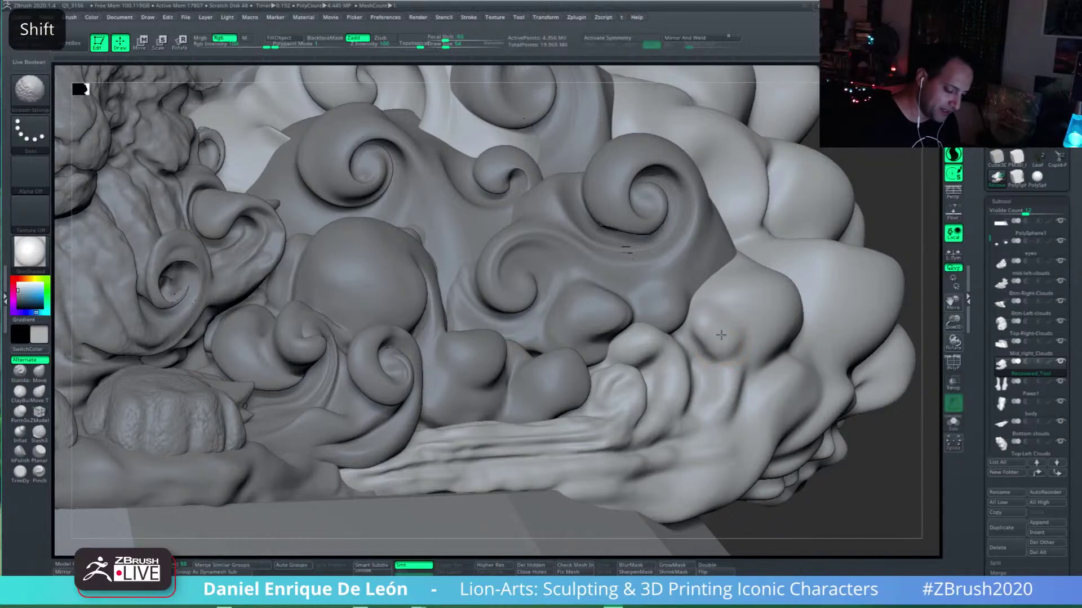
right_click_drag(742, 357, 758, 357)
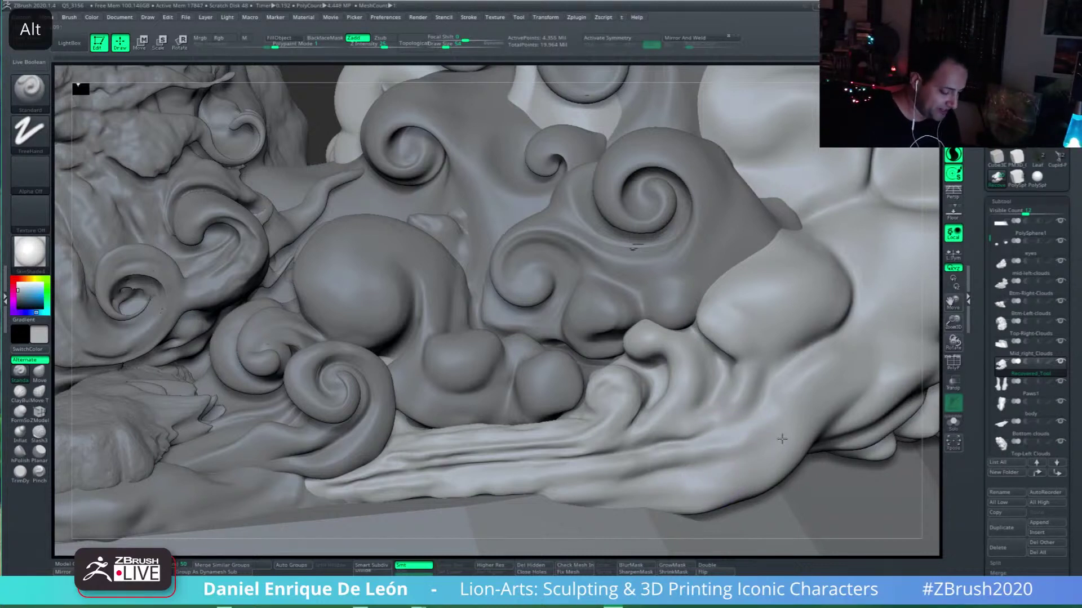
right_click_drag(781, 438, 738, 414, "alt")
right_click_drag(805, 452, 786, 434, "shift")
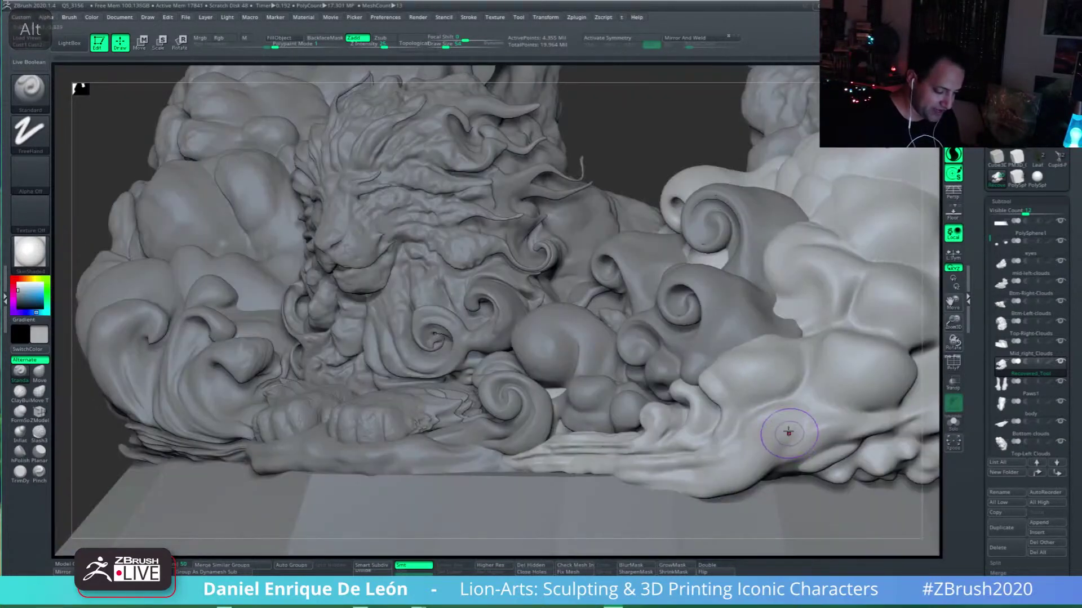
Step: Switch to the Btm-Right-Clouds subtool and round out the two small front bulbs with an enlarged Move brush
left_click(623, 399, "alt")
right_click_drag(580, 398, 595, 395)
right_click_drag(678, 341, 694, 329)
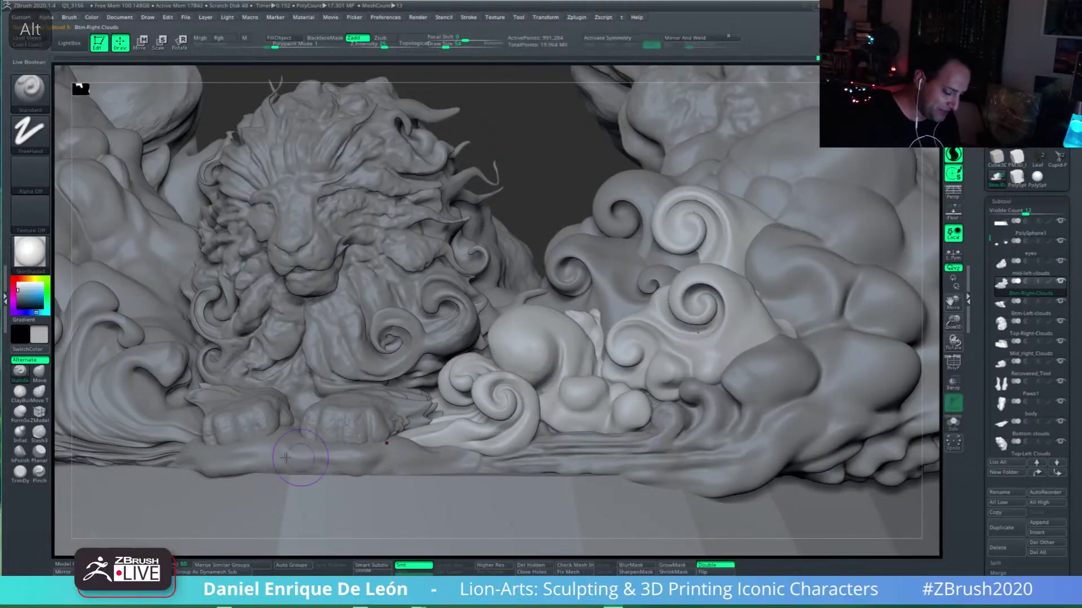
left_click(39, 373)
left_click(444, 45)
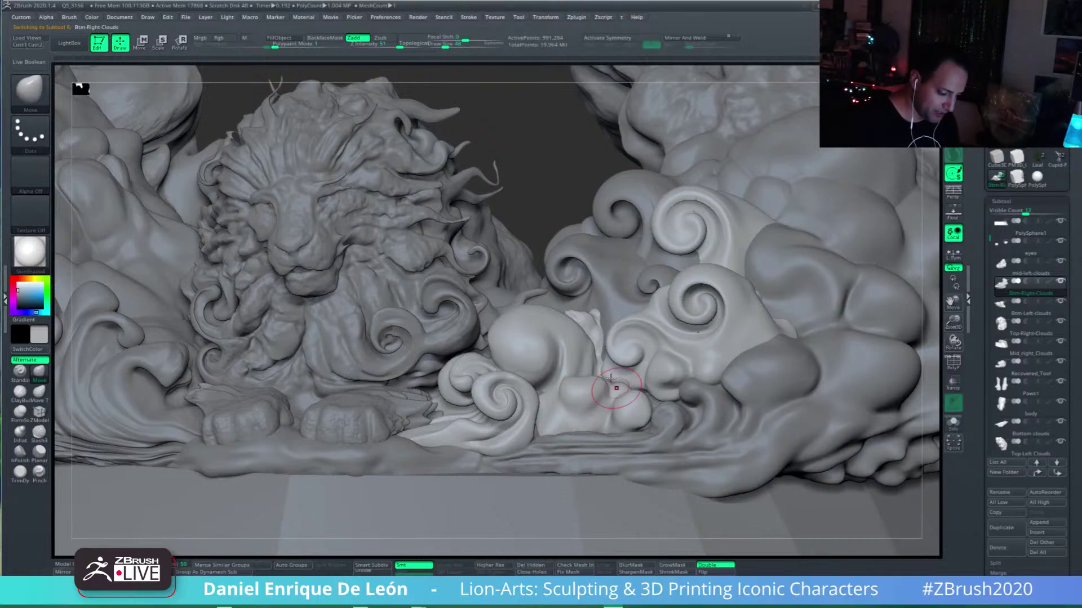
key("bracketright")
mouse_move(581, 249)
right_mouse_down()
mouse_move(586, 381)
mouse_move(604, 368)
mouse_move(566, 407)
right_mouse_up()
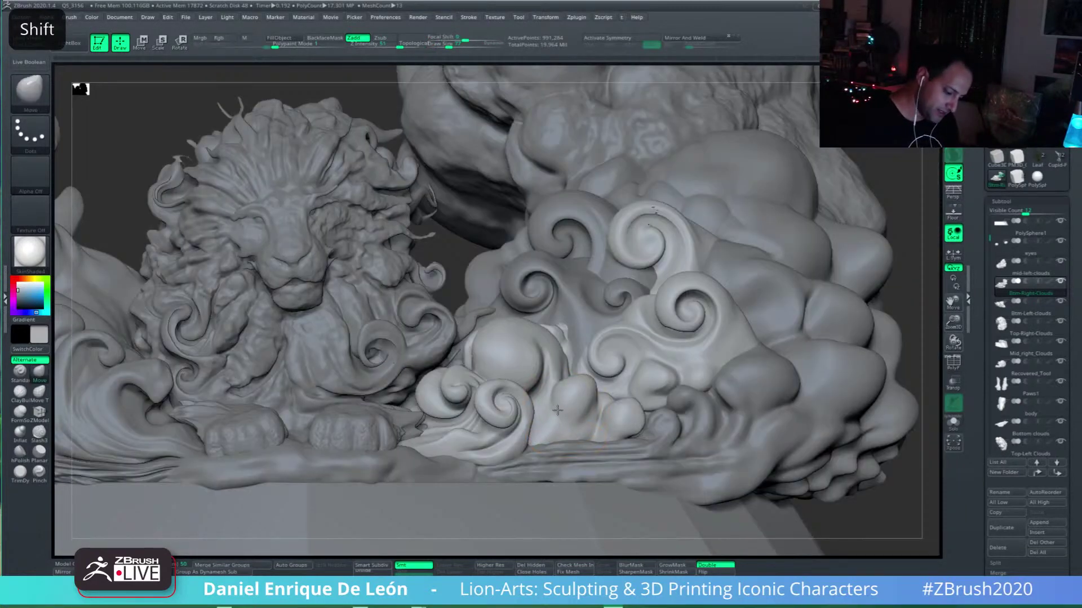
mouse_move(563, 410)
left_mouse_down()
mouse_move(574, 391)
mouse_move(563, 394)
mouse_move(586, 412)
mouse_move(561, 416)
mouse_move(569, 392)
mouse_move(556, 428)
mouse_move(566, 408)
mouse_move(606, 396)
left_mouse_up()
right_click_drag(633, 416, 632, 389)
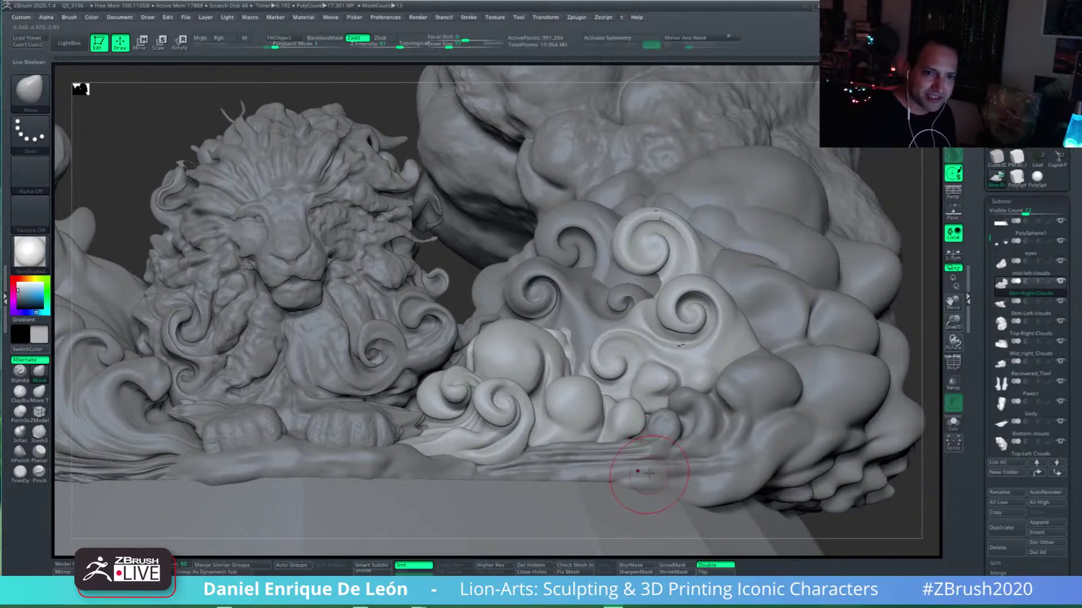
Step: Refine and smooth the crease between the front spiral curl and the neighbouring round bulb, undoing the unwanted stroke
mouse_move(637, 399)
right_mouse_down()
mouse_move(588, 393)
mouse_move(664, 394)
right_mouse_up()
right_click_drag(763, 376, 762, 406, "alt")
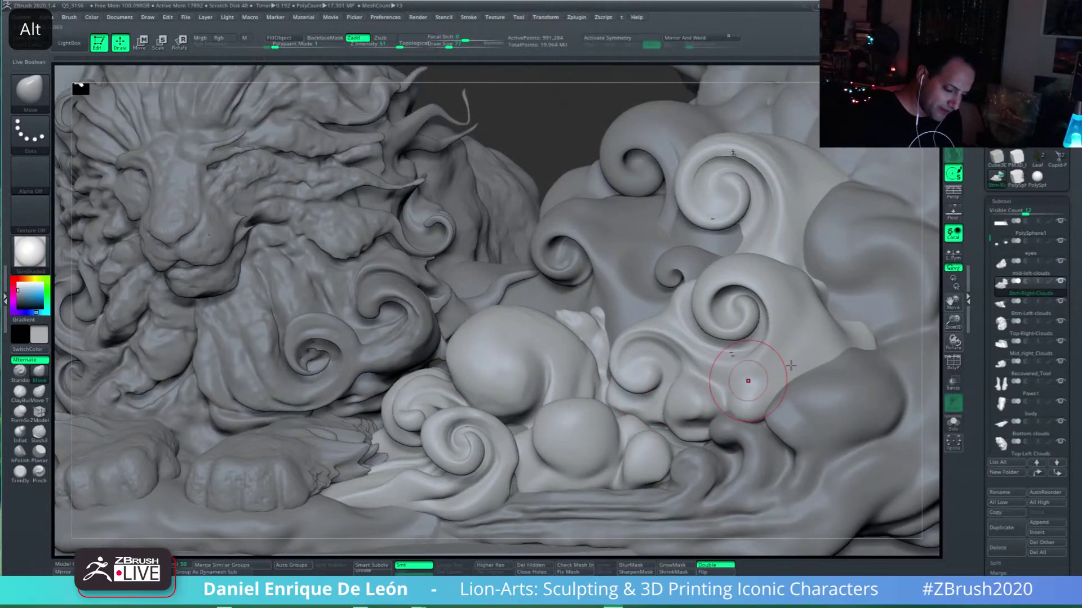
right_click_drag(691, 414, 718, 419)
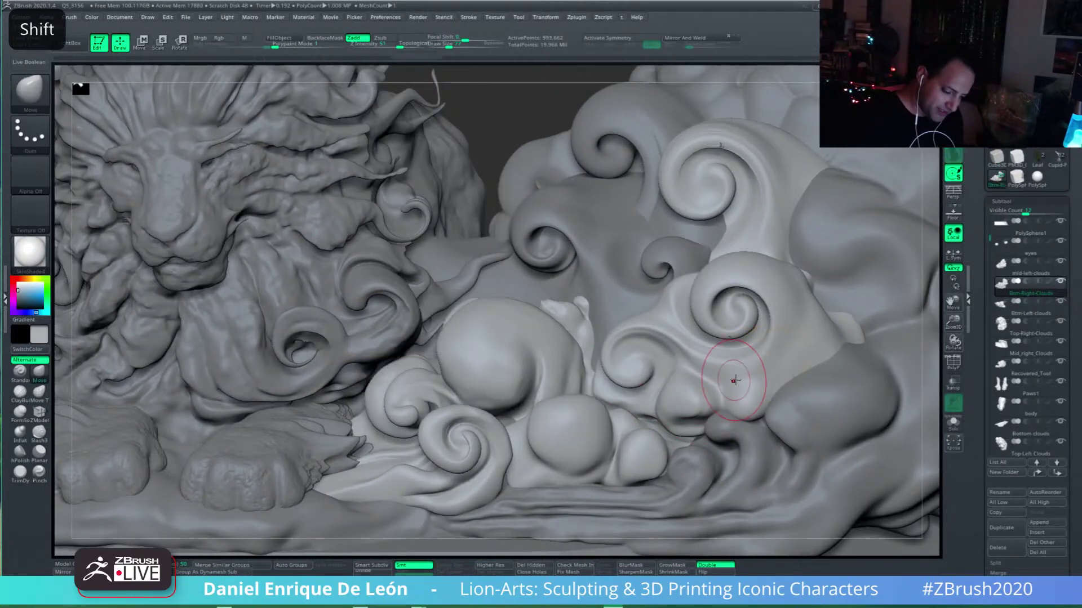
right_click_drag(882, 473, 858, 429, "alt")
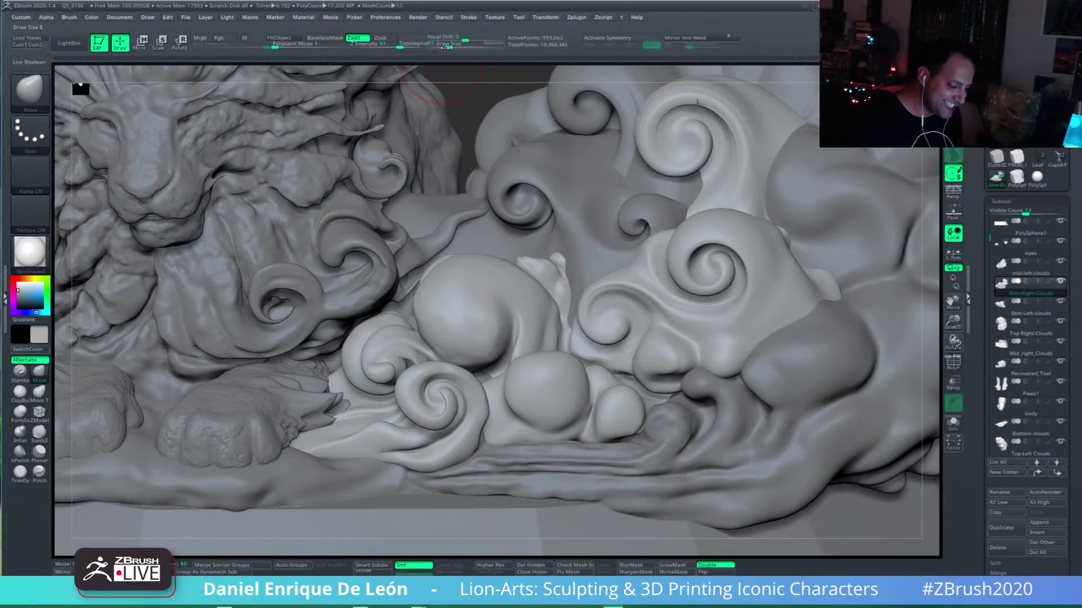
right_click_drag(474, 429, 511, 437)
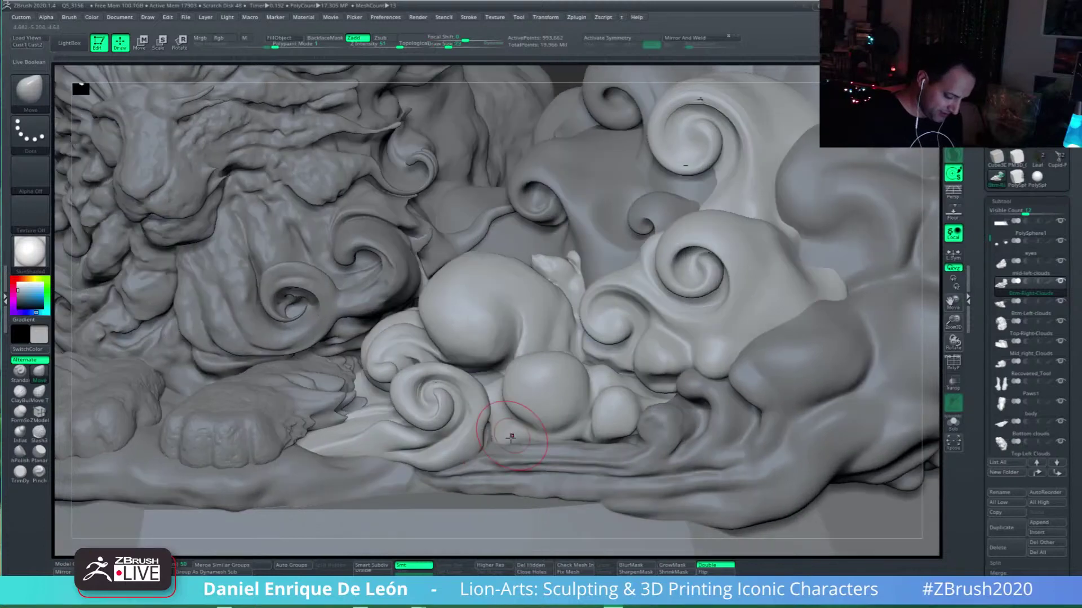
key("shift")
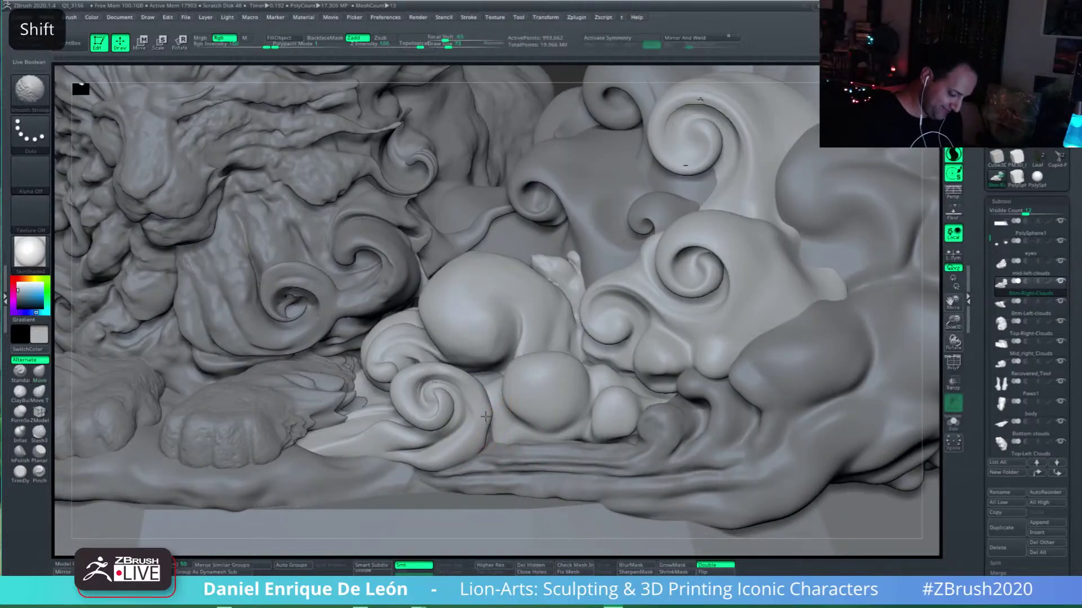
key("ctrl+z")
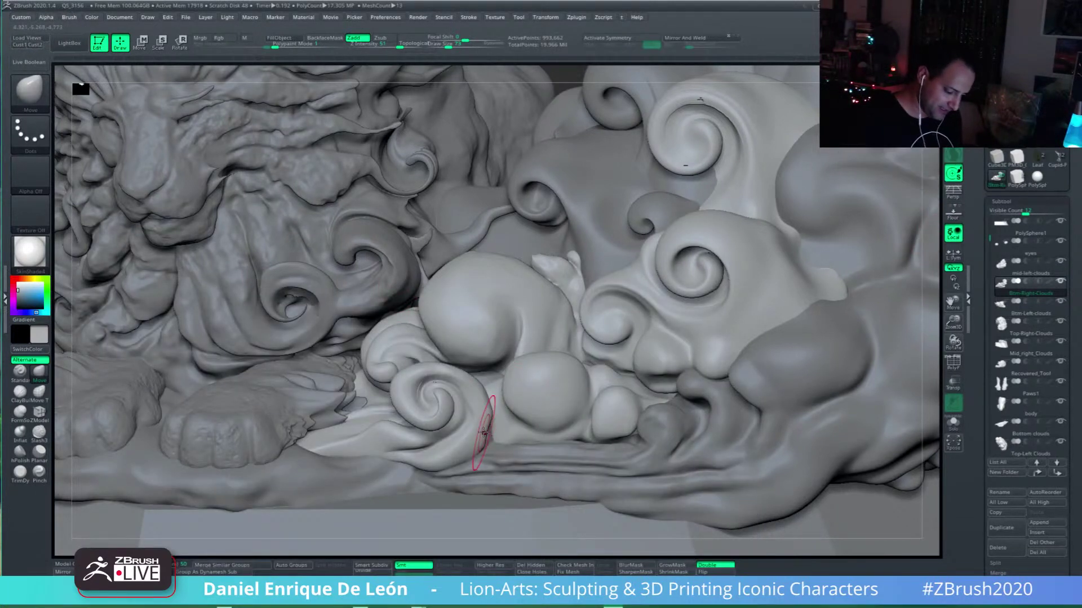
key("alt")
mouse_move(482, 446)
right_mouse_down("alt")
mouse_move(483, 467)
mouse_move(489, 448)
right_mouse_up("alt")
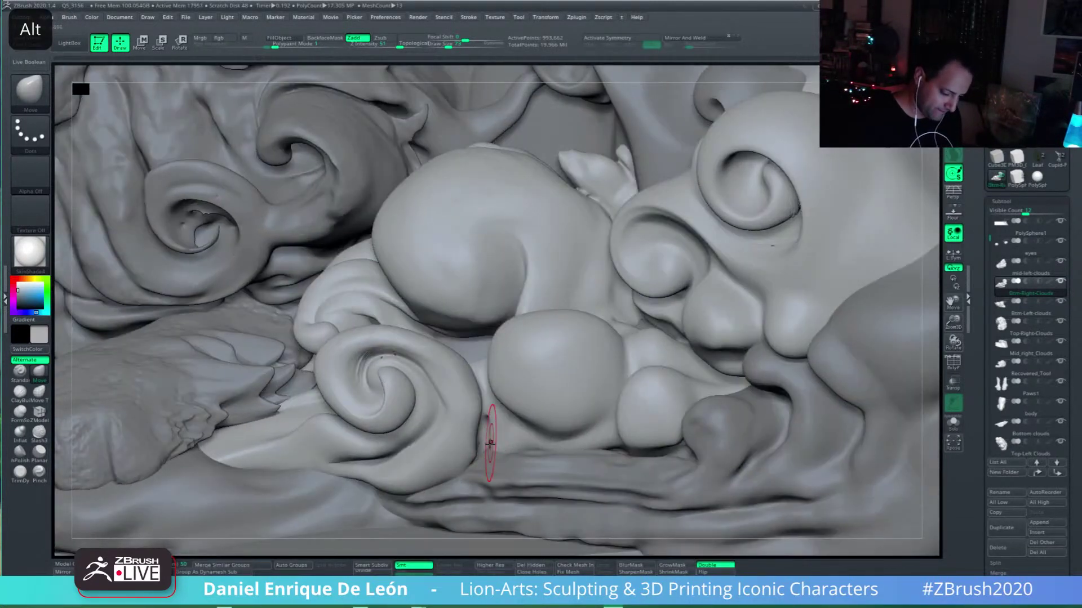
key("shift")
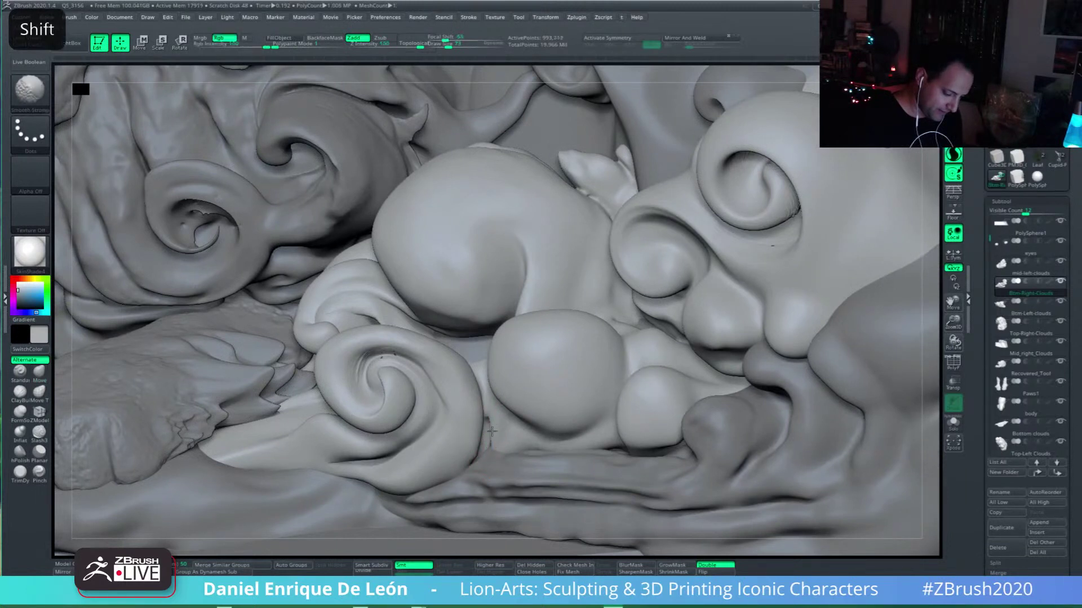
left_click_drag(495, 430, 492, 443, "shift")
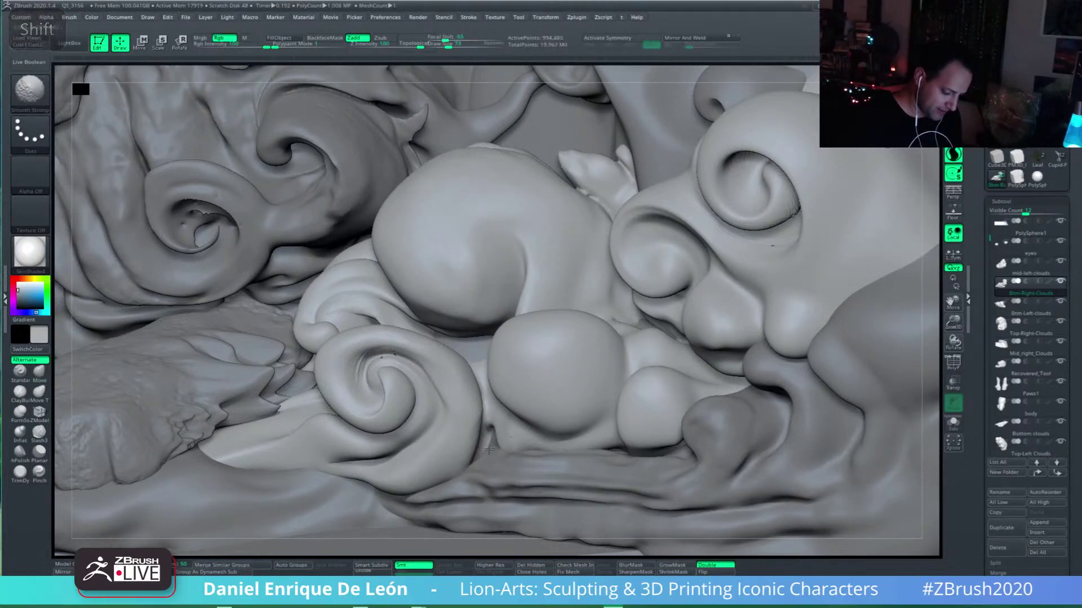
mouse_move(491, 440)
right_mouse_down("shift")
mouse_move(529, 355)
mouse_move(472, 352)
mouse_move(540, 326)
right_mouse_up("shift")
key("shift")
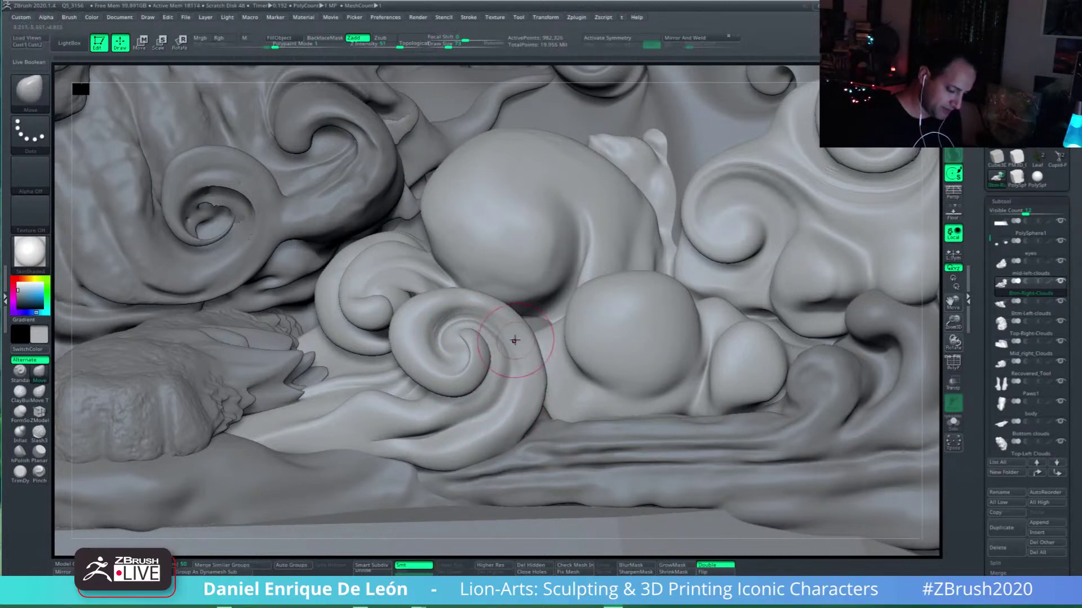
key("shift")
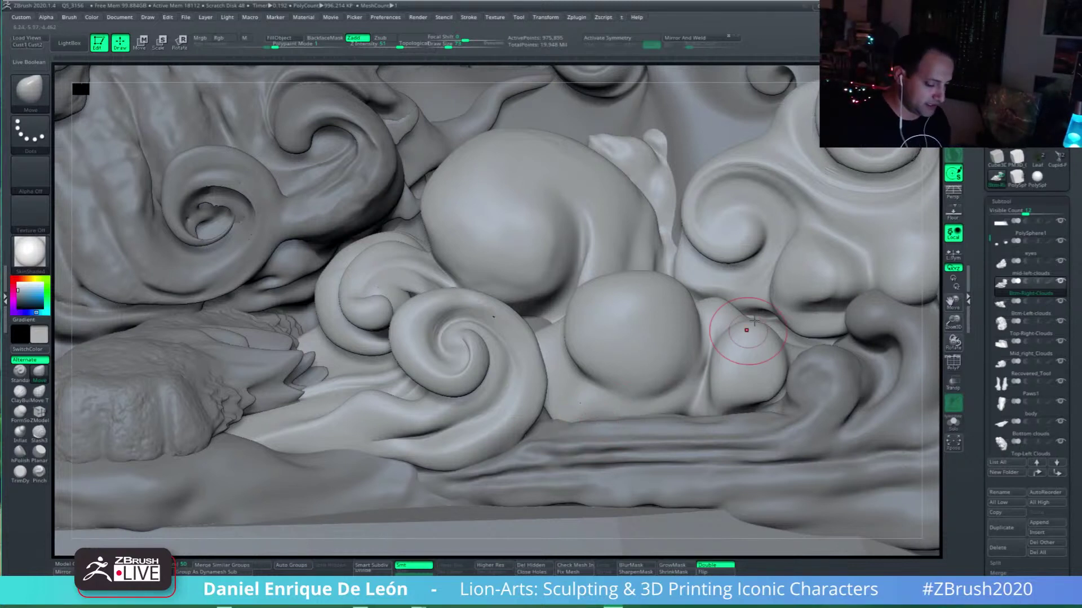
Step: Enlarge the Move brush further and adjust the outer contour of the front spiral curl
mouse_move(529, 350)
right_mouse_down()
mouse_move(536, 359)
mouse_move(550, 232)
right_mouse_up()
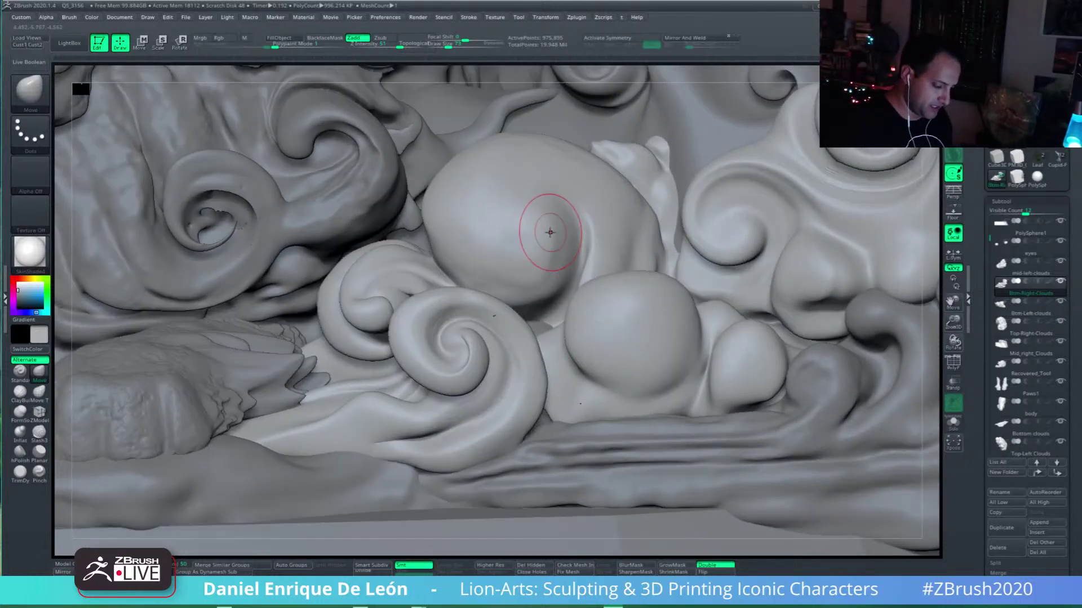
left_click_drag(450, 44, 451, 45)
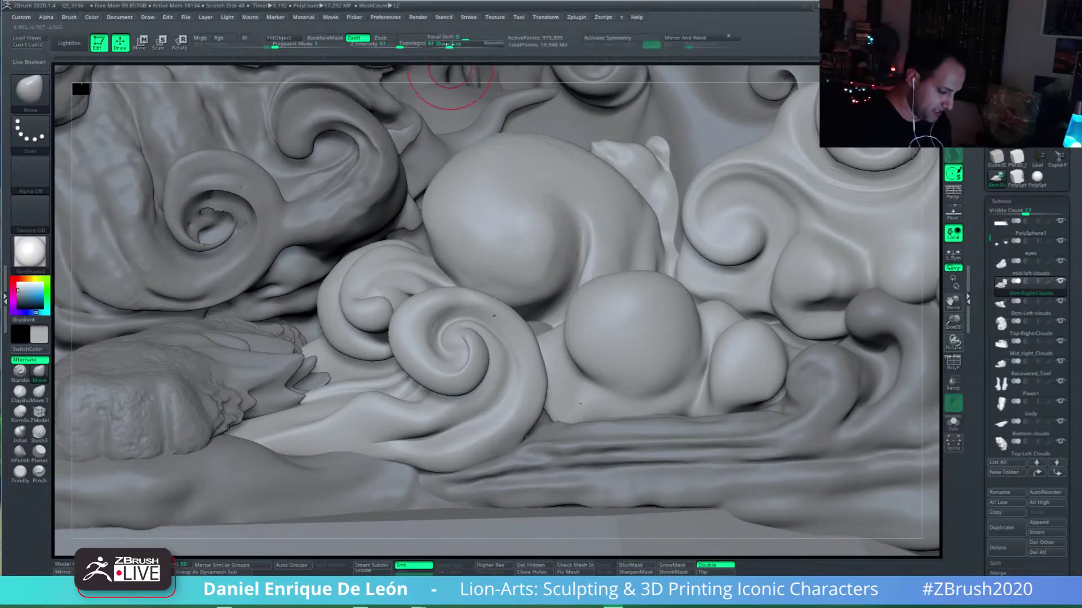
mouse_move(593, 299)
right_mouse_down("alt")
mouse_move(658, 308)
mouse_move(515, 357)
mouse_move(494, 354)
right_mouse_up("alt")
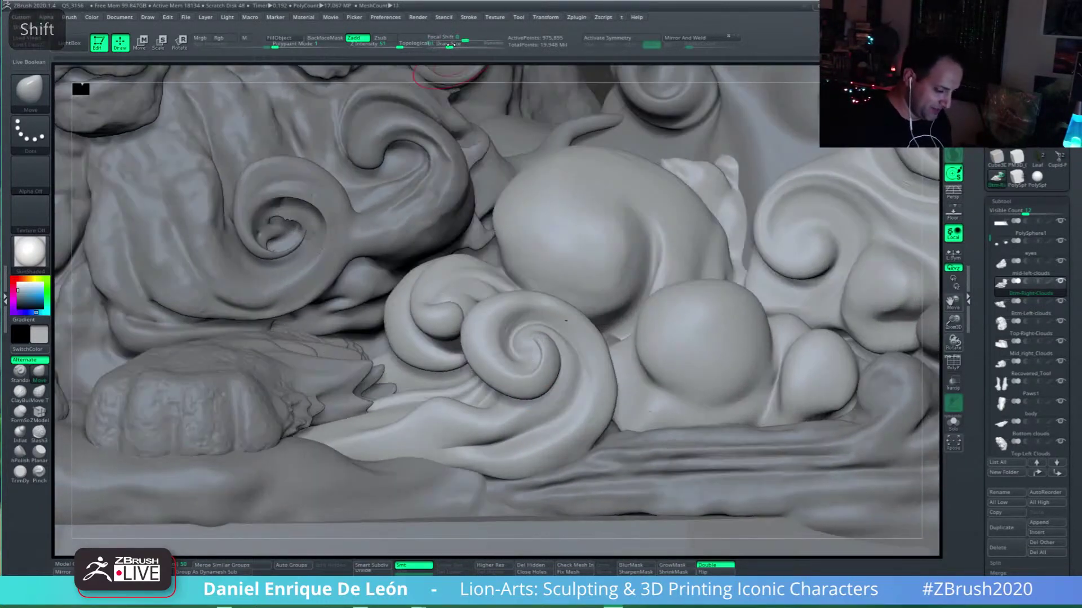
left_click_drag(450, 44, 452, 45)
right_click_drag(491, 377, 486, 376)
left_click_drag(488, 377, 502, 355)
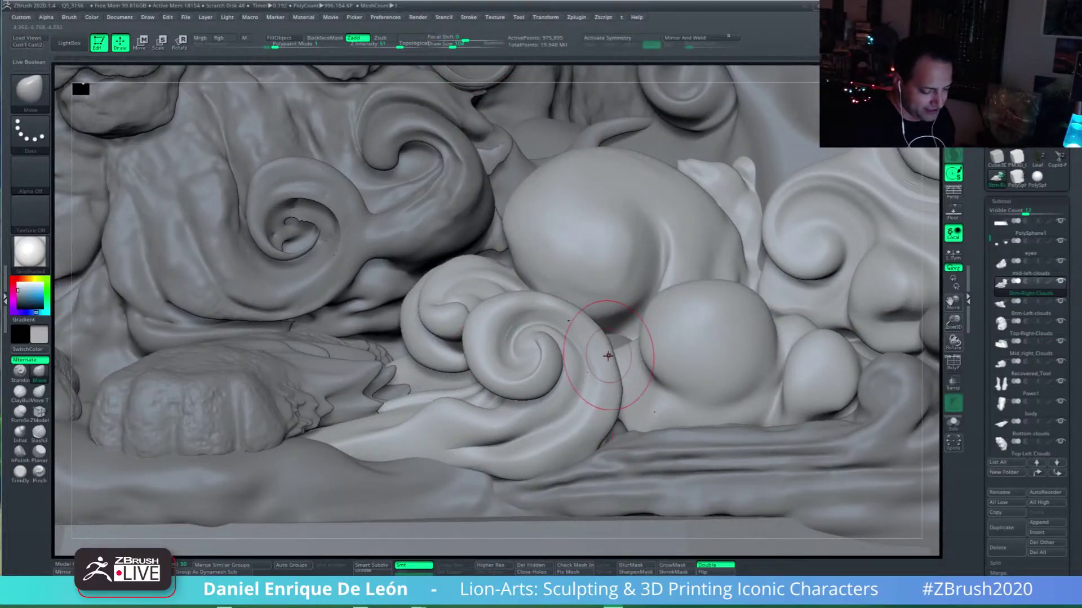
right_click_drag(648, 419, 602, 421)
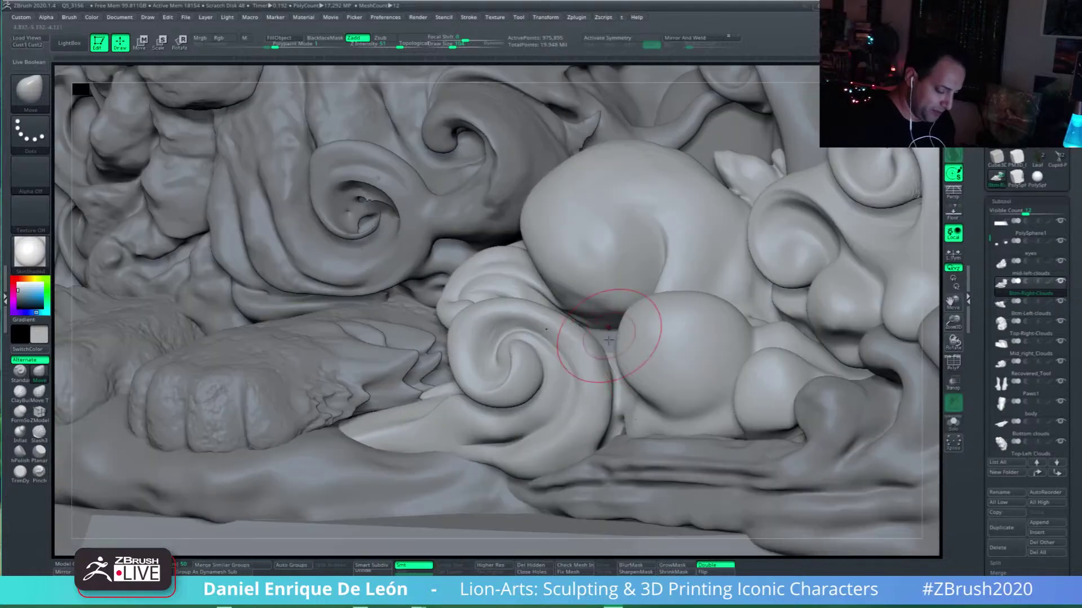
Step: Adjust the depth and placement of the paired curls beneath the large round cloud from several angles
right_click_drag(583, 316, 539, 392)
mouse_move(525, 343)
right_mouse_down()
mouse_move(472, 327)
mouse_move(423, 333)
right_mouse_up()
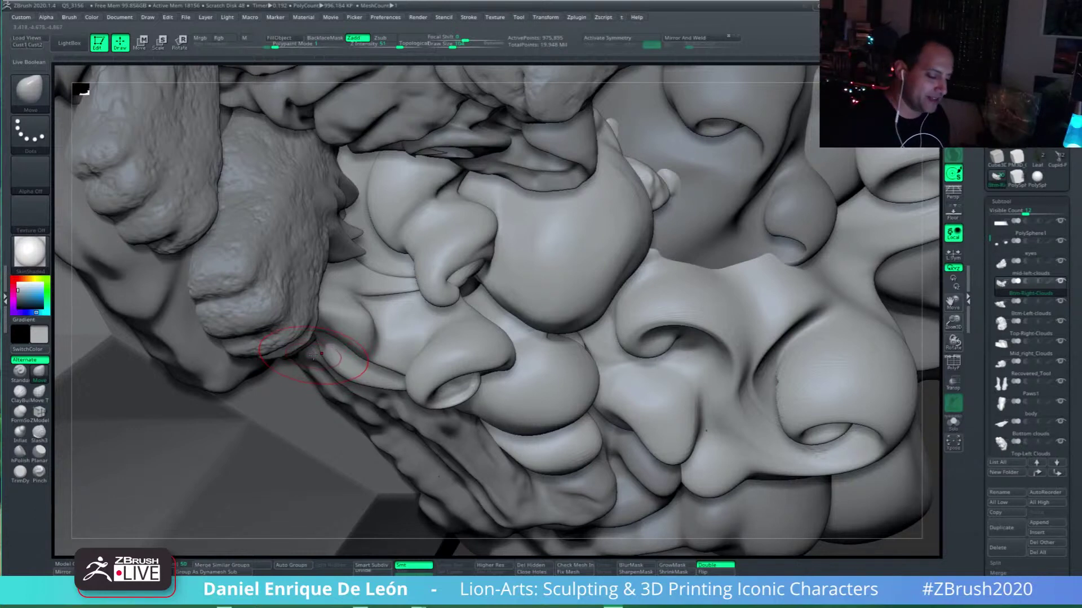
mouse_move(483, 351)
right_mouse_down()
mouse_move(464, 331)
mouse_move(422, 350)
mouse_move(512, 331)
mouse_move(576, 368)
mouse_move(553, 299)
mouse_move(576, 330)
mouse_move(521, 364)
mouse_move(553, 384)
right_mouse_up()
mouse_move(412, 364)
right_mouse_down()
mouse_move(428, 361)
mouse_move(425, 327)
mouse_move(438, 320)
right_mouse_up()
mouse_move(445, 330)
left_mouse_down()
mouse_move(426, 317)
mouse_move(429, 303)
left_mouse_up()
right_click_drag(401, 326, 481, 278)
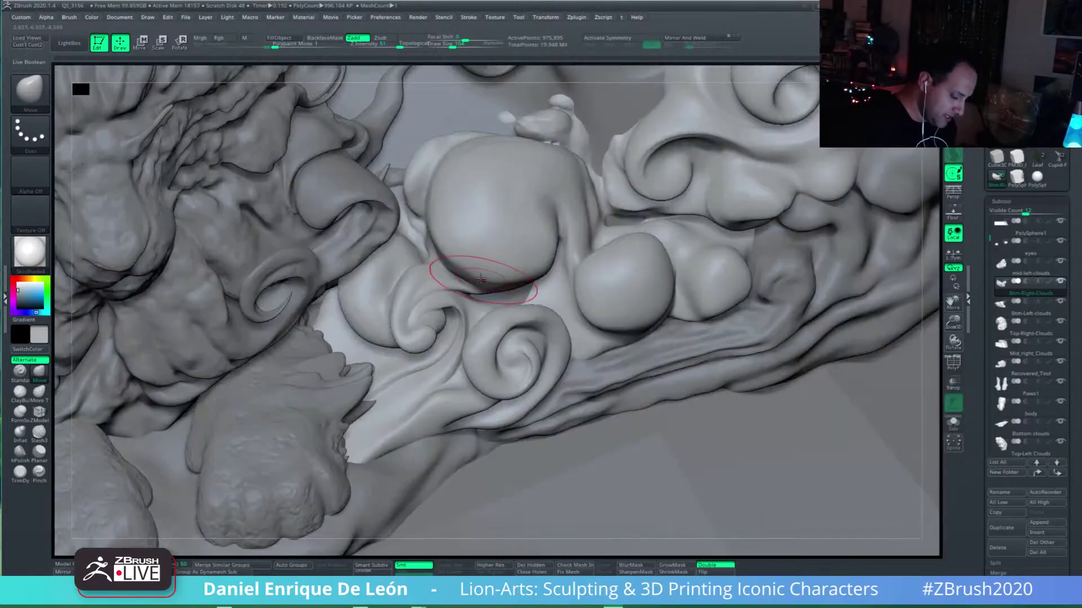
right_click_drag(455, 229, 437, 242)
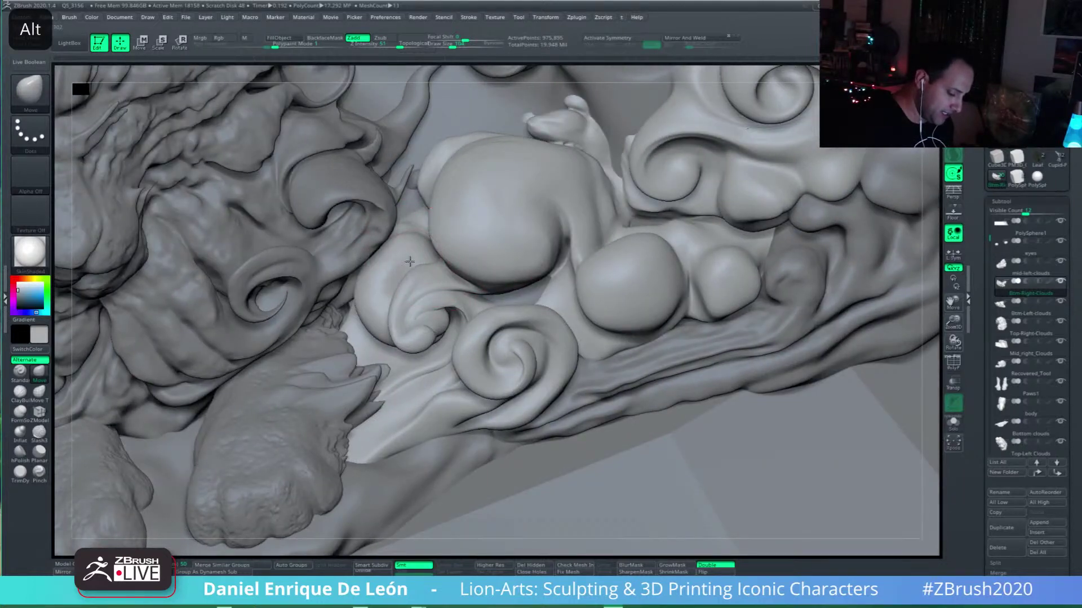
right_click_drag(612, 271, 679, 330, "shift")
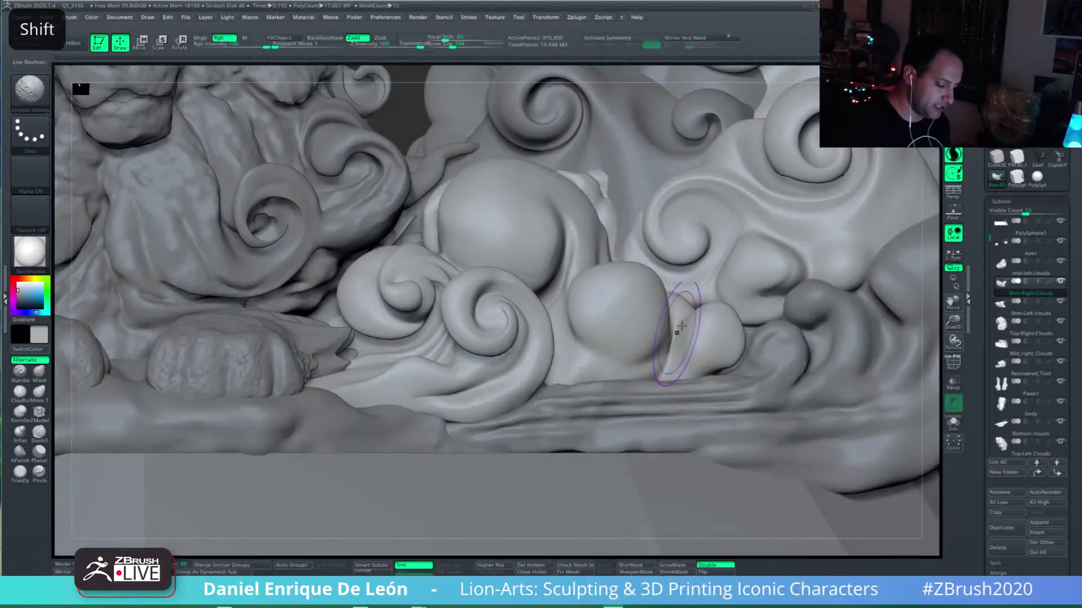
Step: Reshape the spiral curl's tail with a smaller Move brush, smooth it, and define its sweep with the Standard brush
mouse_move(521, 315)
right_mouse_down("alt")
mouse_move(552, 352)
mouse_move(451, 397)
right_mouse_up("alt")
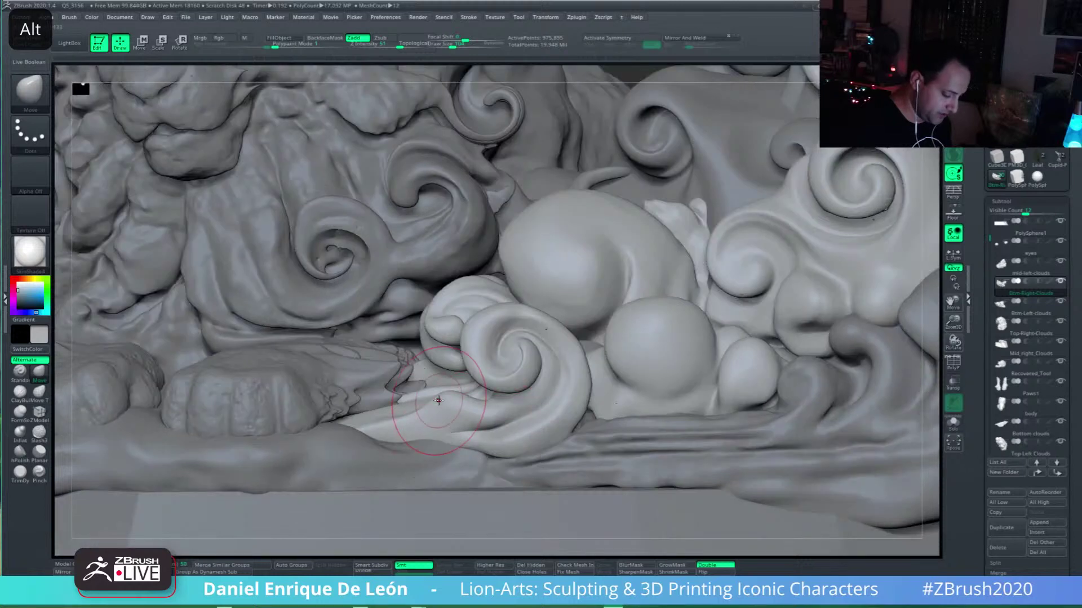
left_click_drag(438, 400, 441, 393)
left_click_drag(458, 44, 448, 44)
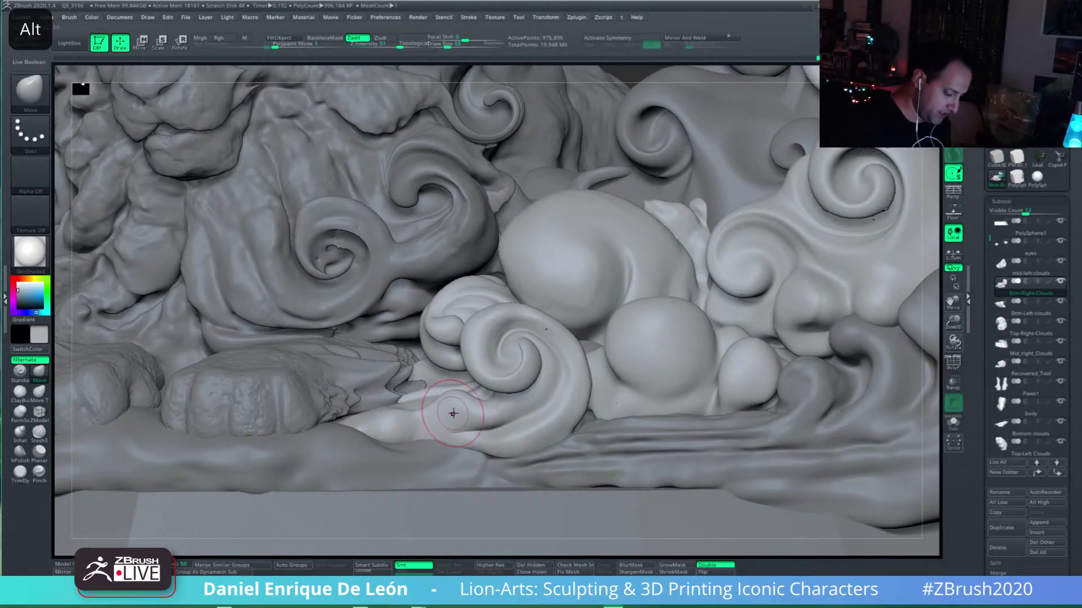
mouse_move(431, 416)
right_mouse_down()
mouse_move(415, 399)
mouse_move(702, 387)
right_mouse_up()
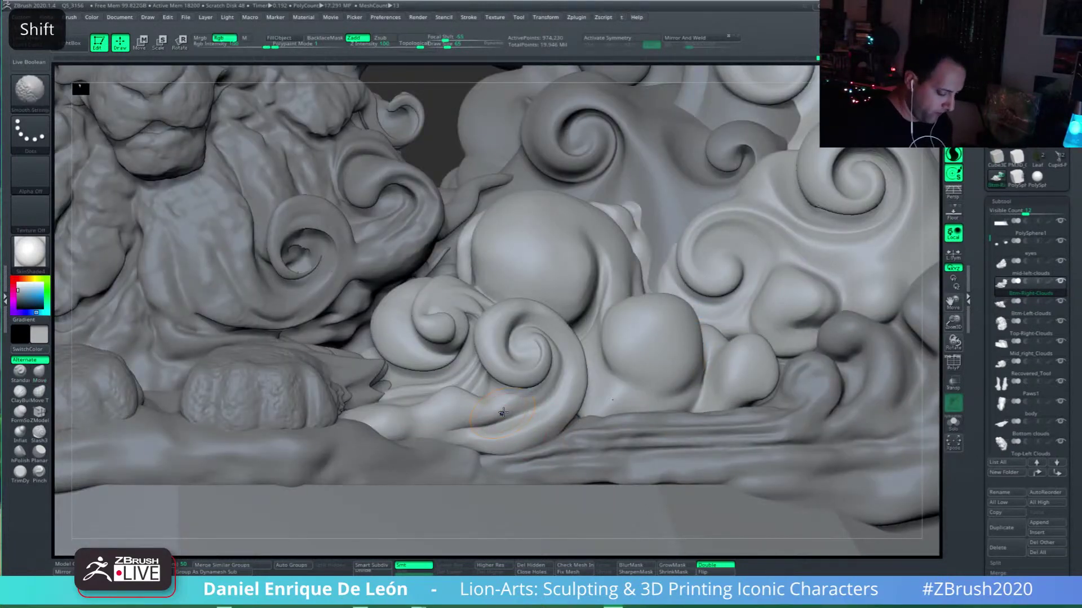
left_click_drag(462, 431, 500, 420, "shift")
right_click_drag(552, 385, 515, 383)
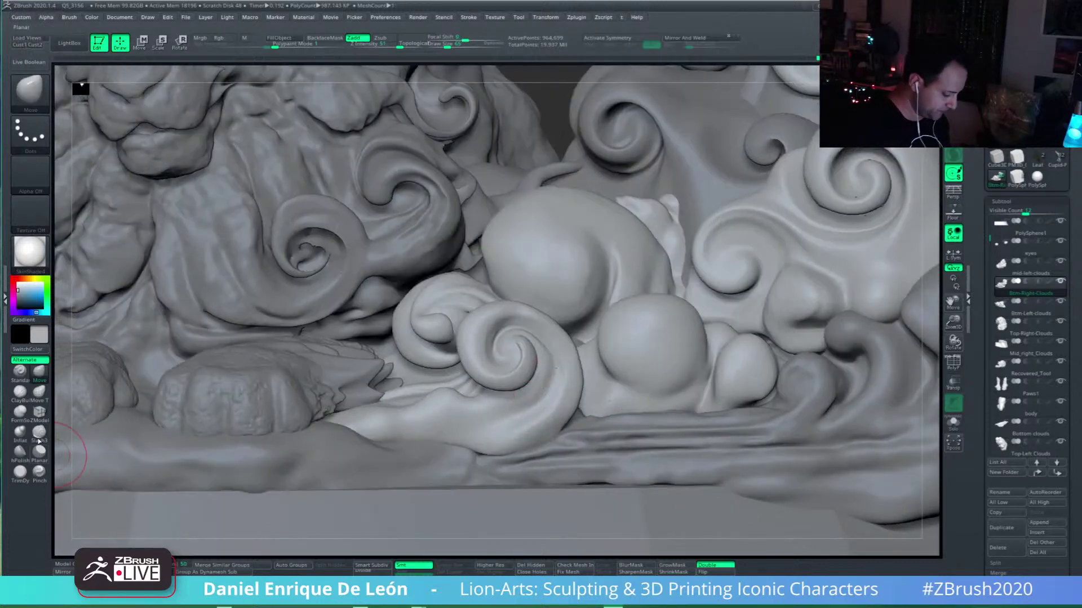
left_click(20, 372)
mouse_move(535, 394)
left_mouse_down()
mouse_move(524, 388)
mouse_move(506, 411)
mouse_move(401, 433)
mouse_move(518, 439)
left_mouse_up()
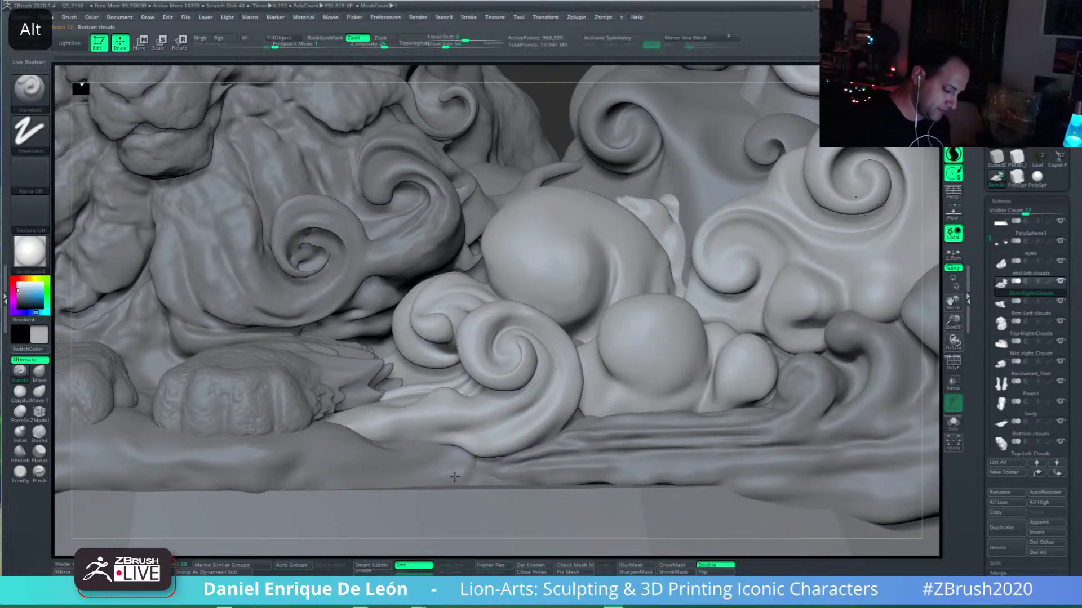
Step: Select the Bottom clouds subtool and smooth its tapered end beneath the front spiral curl, with the Move brush chosen for shaping
left_click(450, 460, "alt")
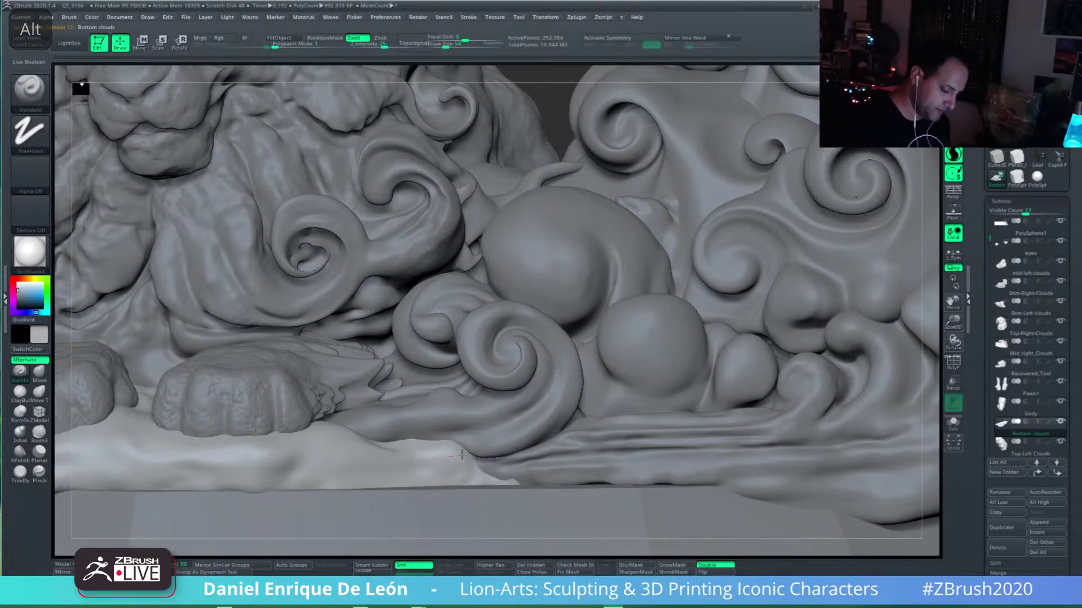
left_click(39, 379)
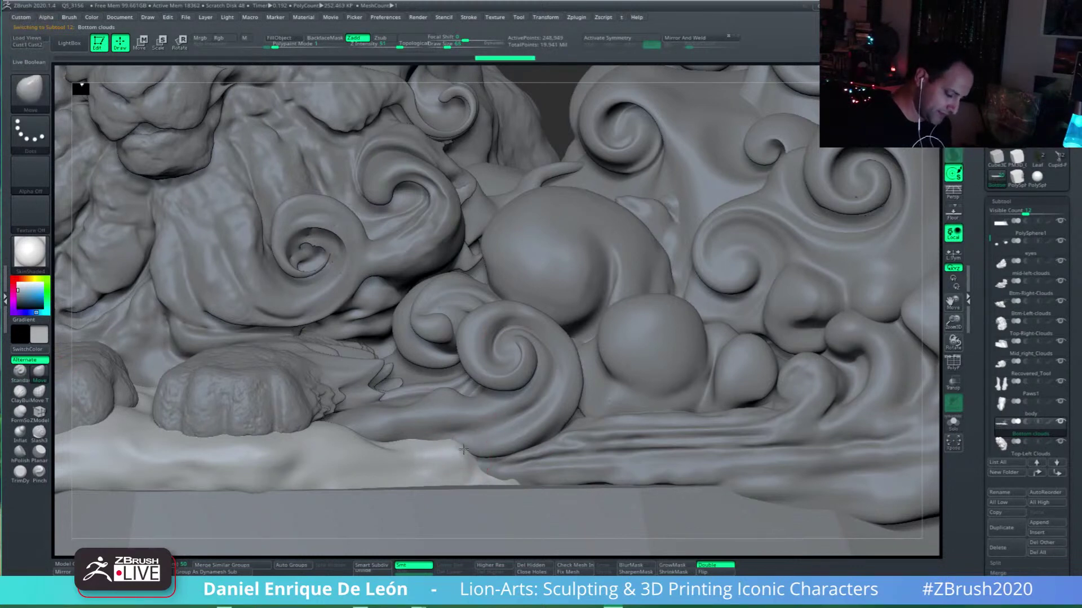
right_click_drag(482, 444, 475, 429)
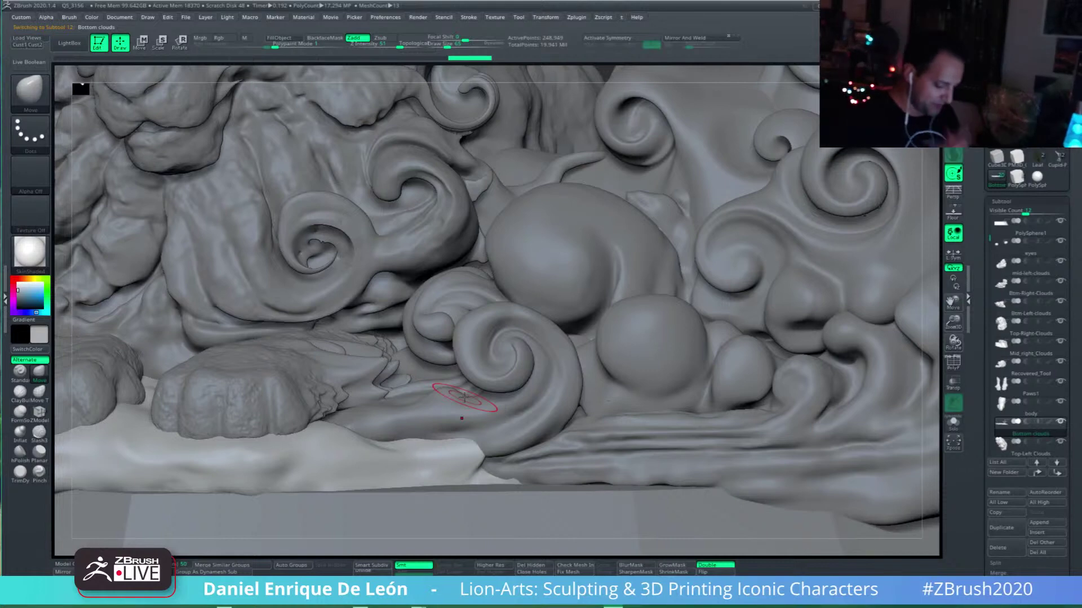
mouse_move(482, 459)
right_mouse_down()
mouse_move(490, 501)
mouse_move(421, 475)
right_mouse_up()
key("alt")
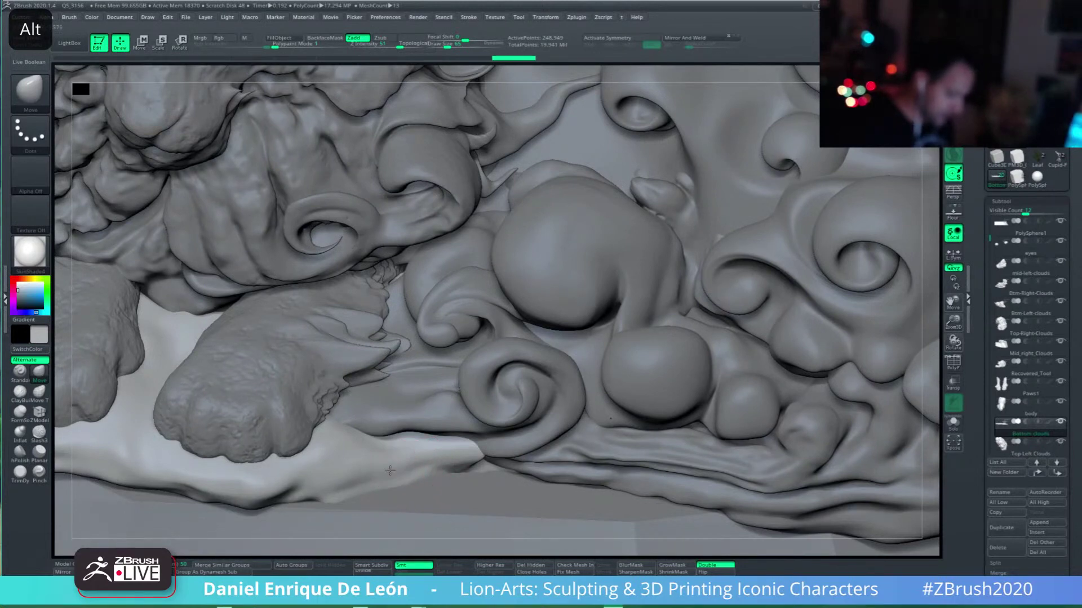
key("shift")
left_click_drag(456, 454, 476, 451, "shift")
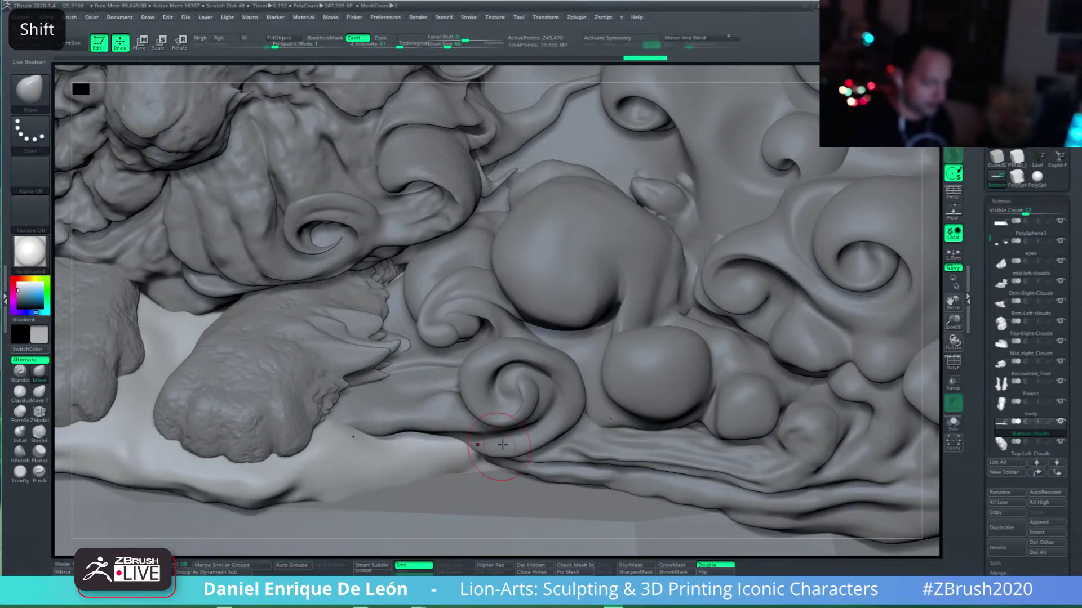
Step: Reshape the tip of the bottom cloud with the Move brush so it tucks under the spiral curl's tail, smoothing the junction
right_click_drag(476, 465, 472, 446)
mouse_move(462, 445)
left_mouse_down()
mouse_move(482, 445)
mouse_move(450, 452)
left_mouse_up()
key("alt")
key("shift")
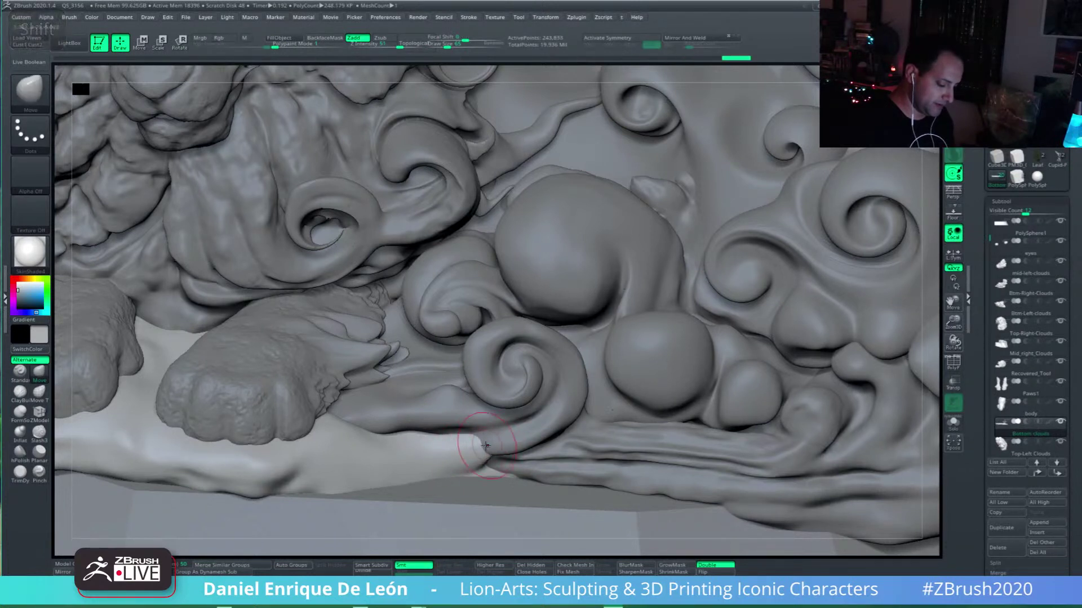
key("alt")
key("shift")
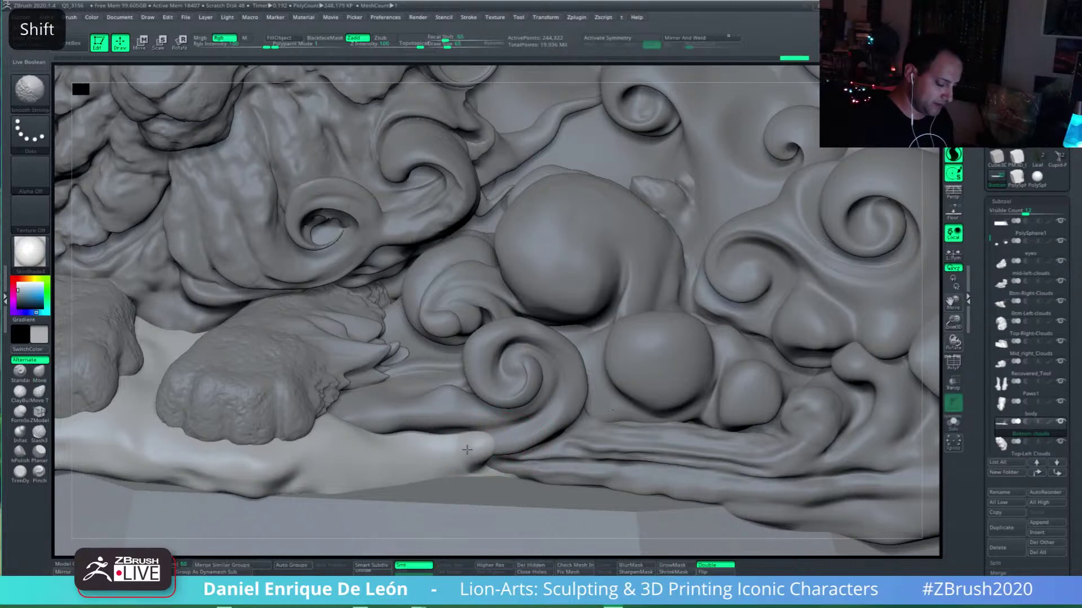
left_click_drag(500, 437, 504, 441)
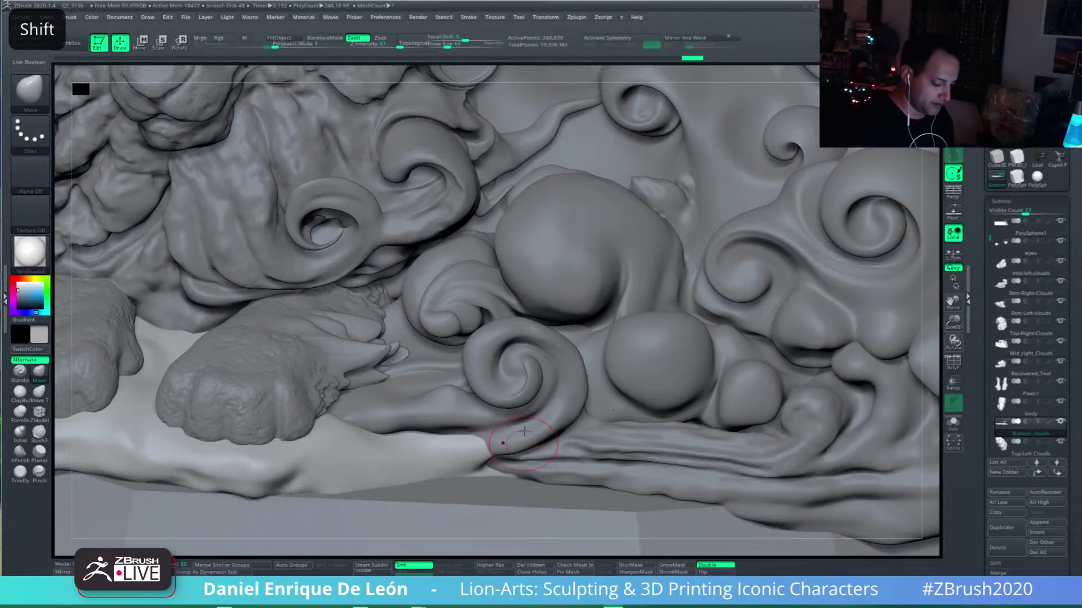
Step: Examine how the bottom cloud meets the spiral curl and the lion's paws from several angles and distances
mouse_move(507, 439)
right_mouse_down()
mouse_move(569, 378)
mouse_move(656, 371)
right_mouse_up()
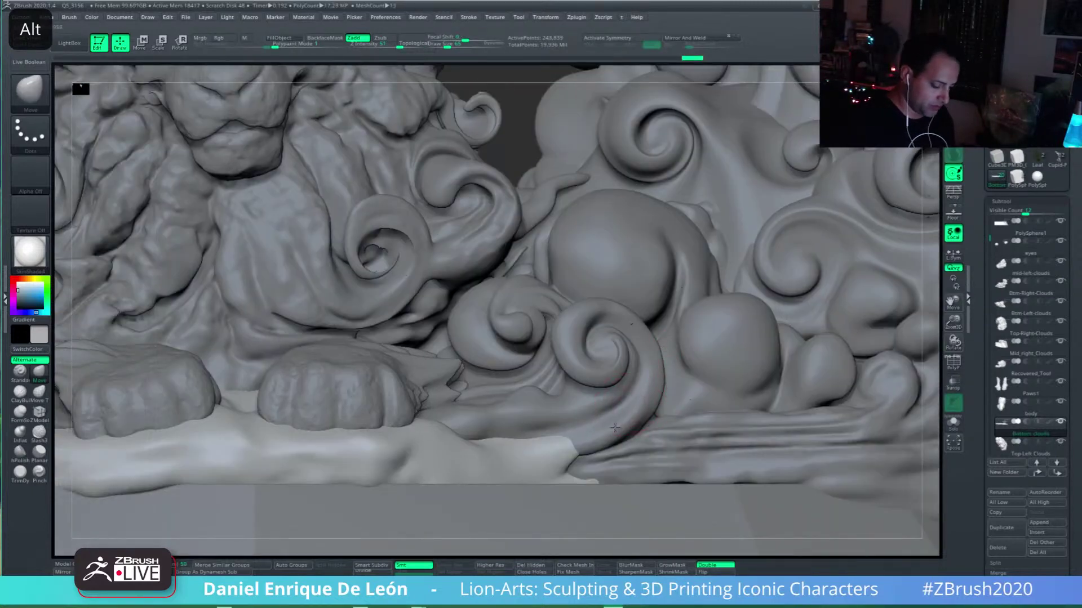
right_click_drag(615, 428, 627, 424)
right_click_drag(548, 459, 614, 414, "alt")
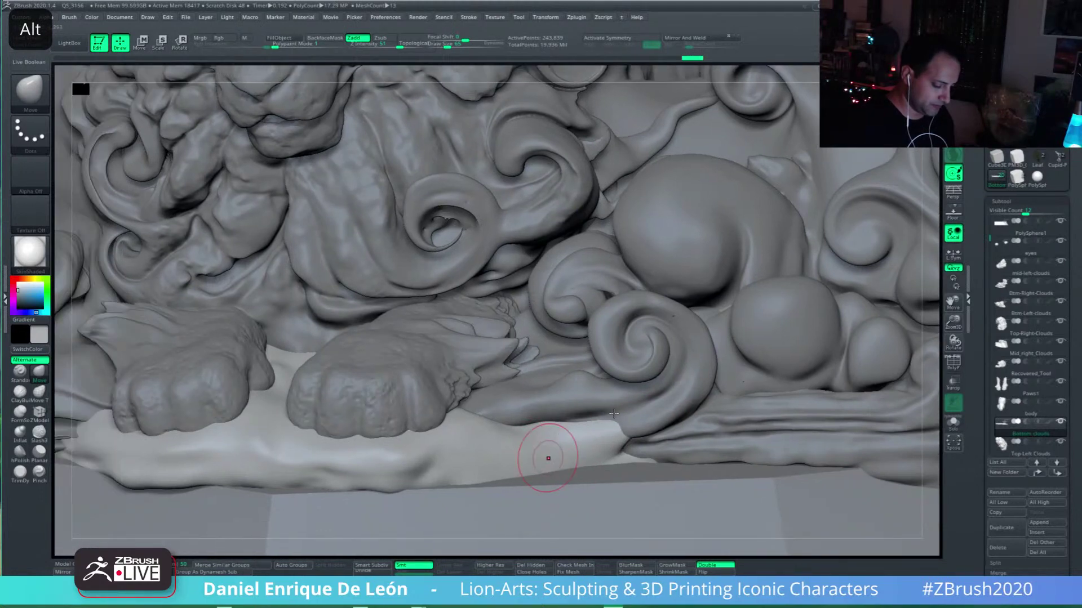
right_click_drag(556, 454, 498, 431, "alt")
mouse_move(659, 422)
right_mouse_down()
mouse_move(660, 433)
mouse_move(653, 425)
right_mouse_up()
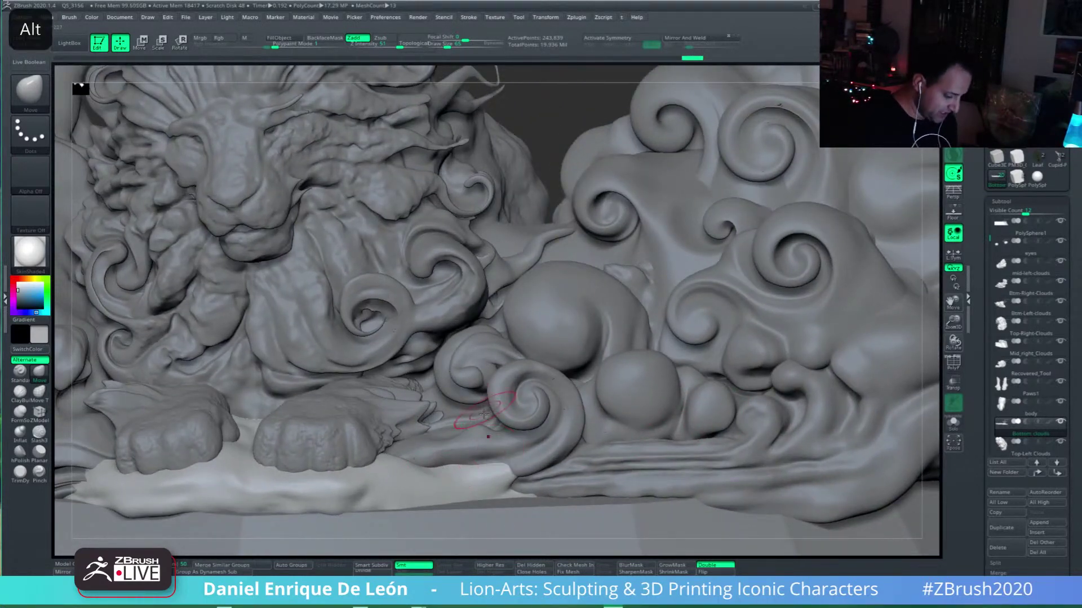
mouse_move(658, 377)
right_mouse_down("alt")
mouse_move(655, 404)
mouse_move(799, 382)
mouse_move(702, 398)
mouse_move(672, 388)
right_mouse_up("alt")
mouse_move(363, 486)
right_mouse_down("alt")
mouse_move(414, 470)
mouse_move(372, 457)
right_mouse_up("alt")
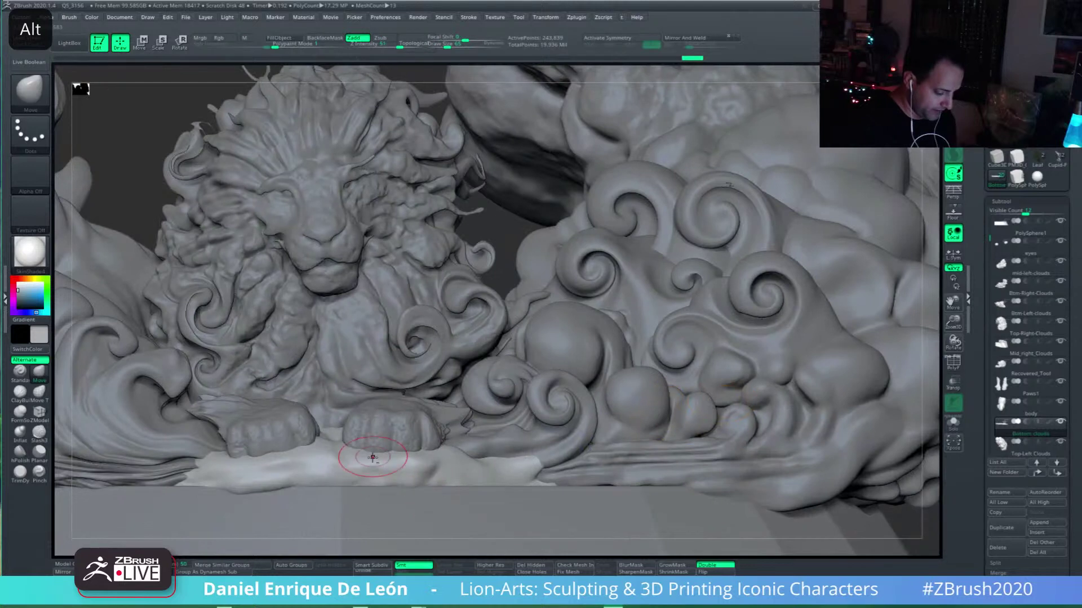
right_click_drag(436, 469, 561, 469, "alt")
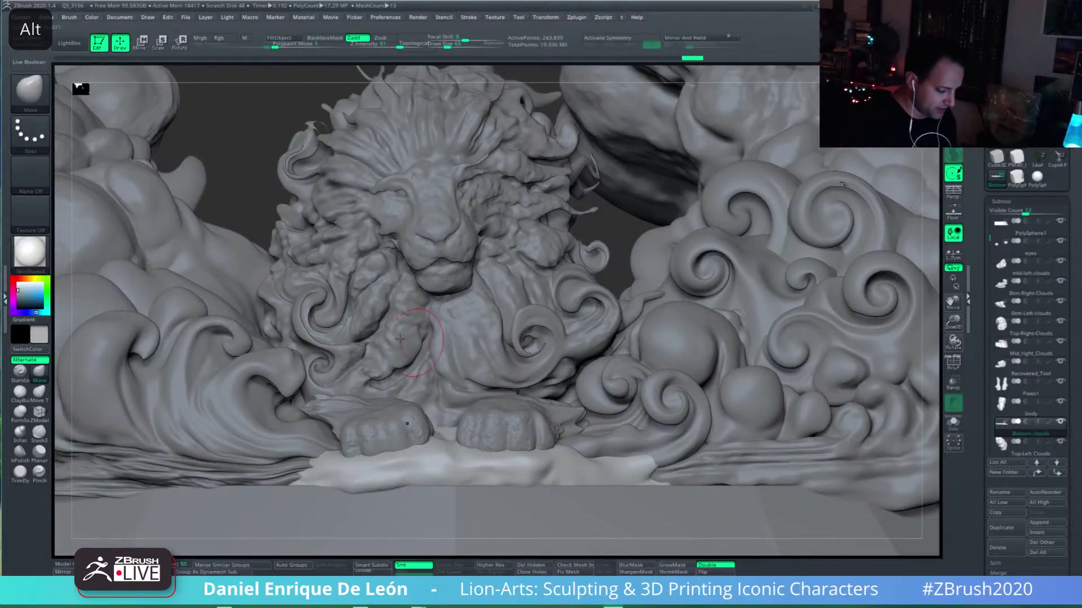
Step: Switch to the Standard brush, isolate the bottom clouds, smooth their surface, and bring the rest of the sculpture back into view
left_click(20, 373)
right_click_drag(525, 462, 575, 452, "alt")
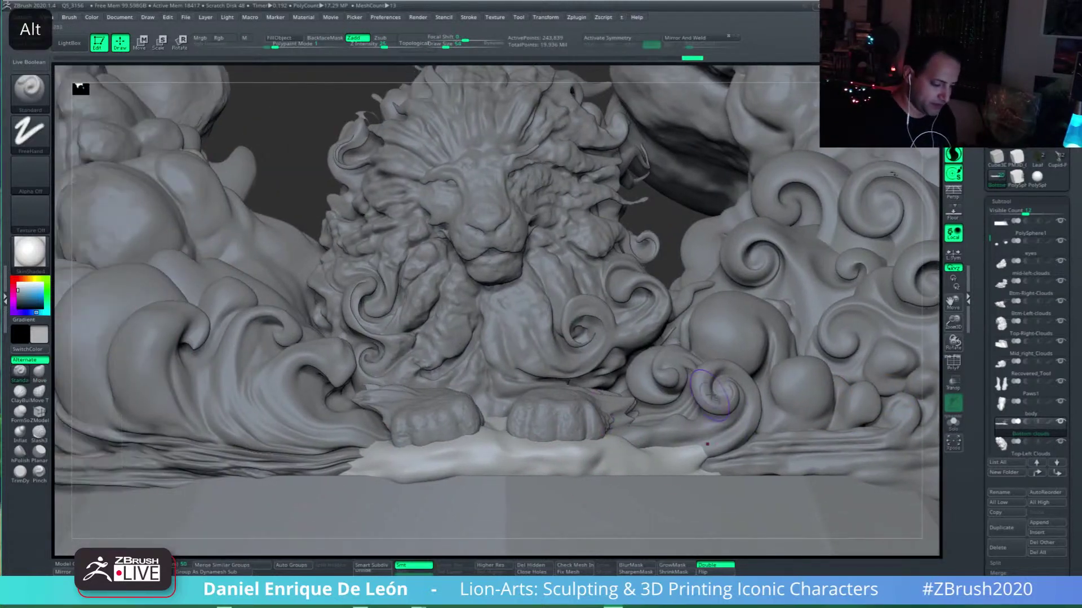
right_click_drag(713, 397, 687, 420, "alt")
right_click_drag(885, 346, 715, 448, "alt")
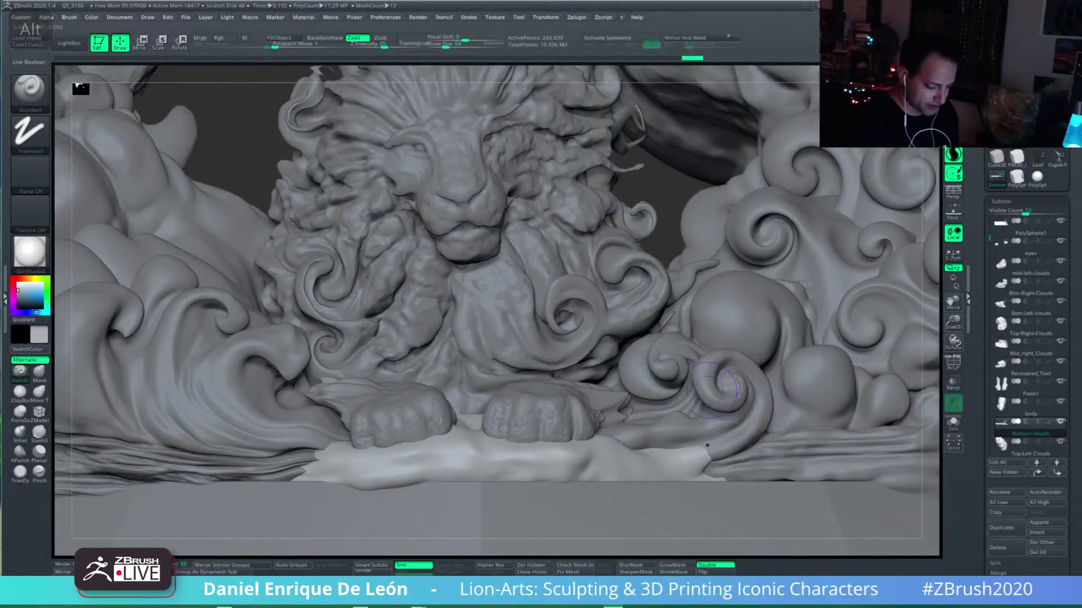
left_click(953, 422)
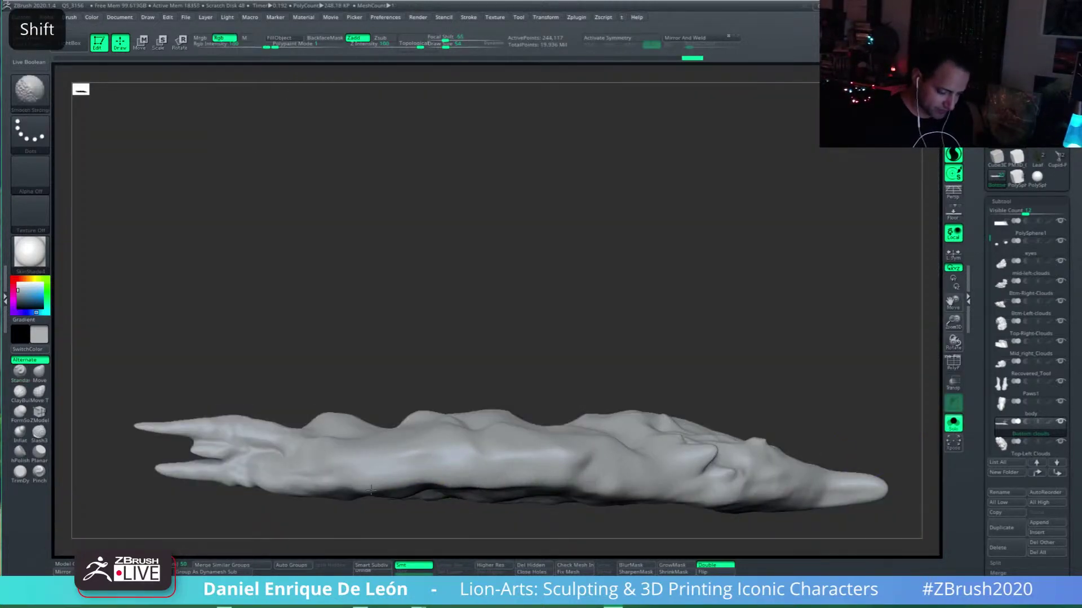
left_click(954, 427)
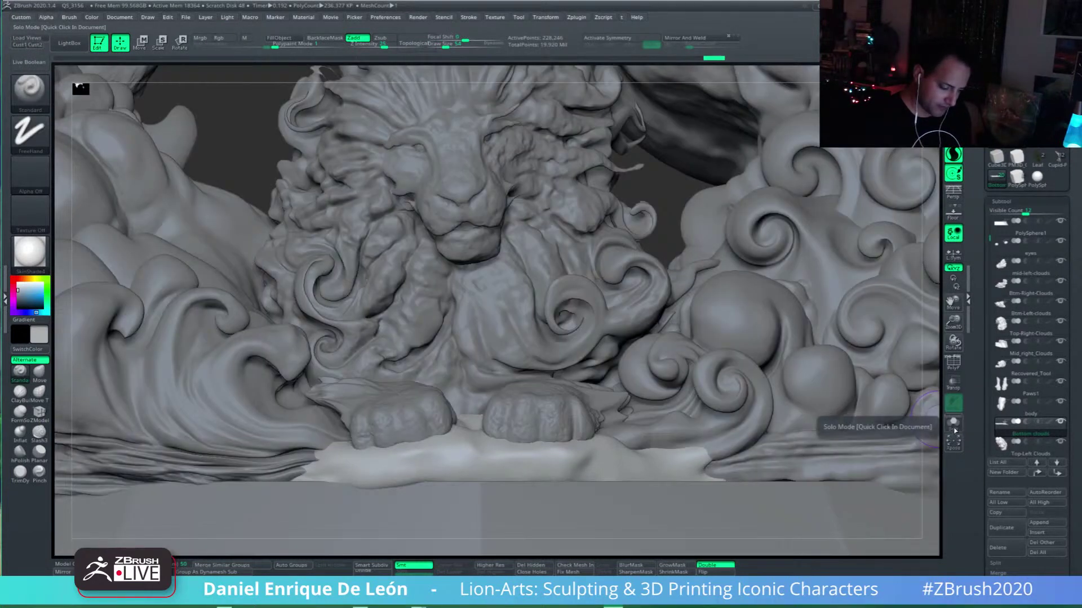
left_click(953, 427)
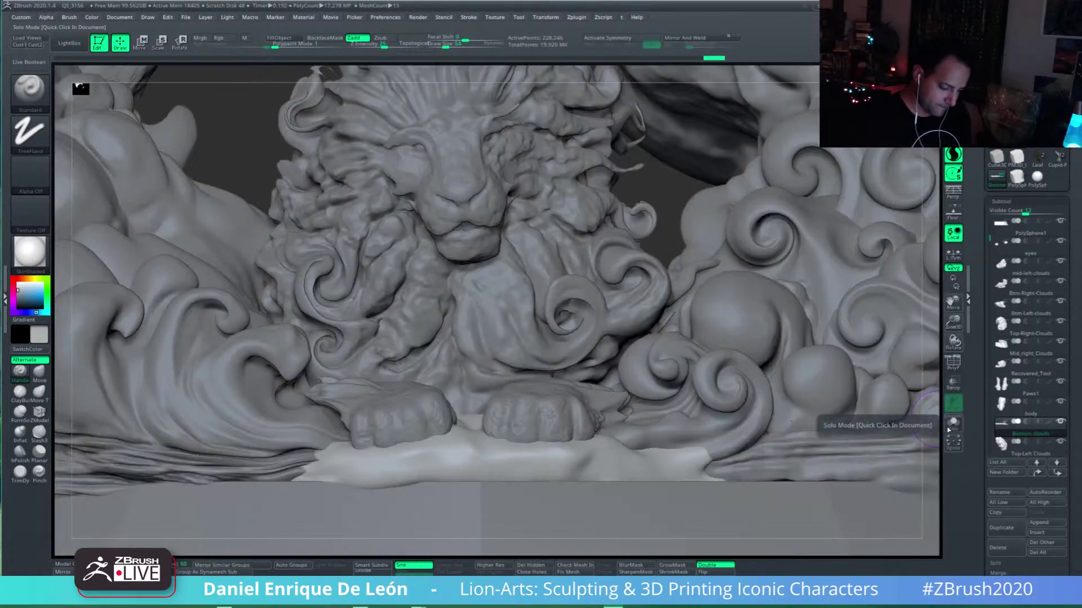
left_click(952, 424)
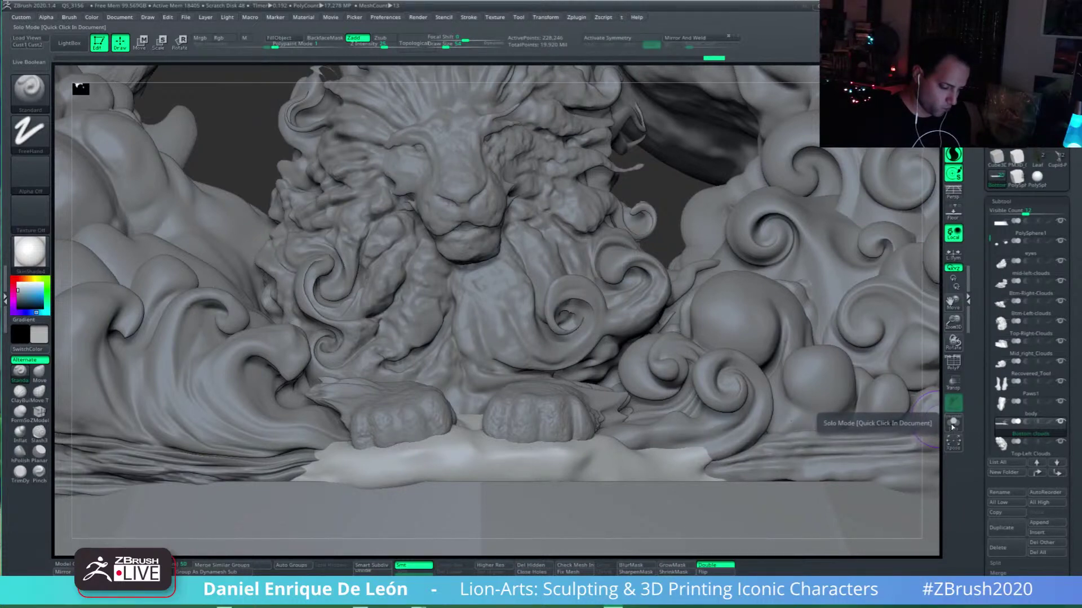
Step: Inspect the sculpture's side, overall silhouette and the bottom cloud beneath the paws
right_click_drag(654, 388, 726, 455)
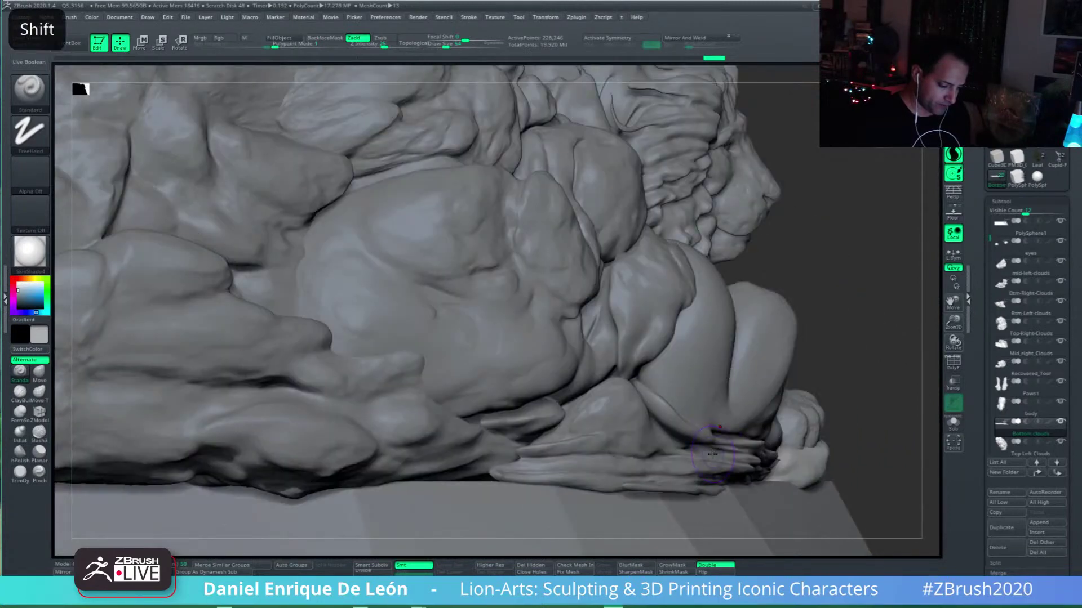
mouse_move(721, 397)
right_mouse_down("alt")
mouse_move(741, 358)
mouse_move(806, 355)
mouse_move(707, 393)
mouse_move(606, 410)
mouse_move(610, 420)
right_mouse_up("alt")
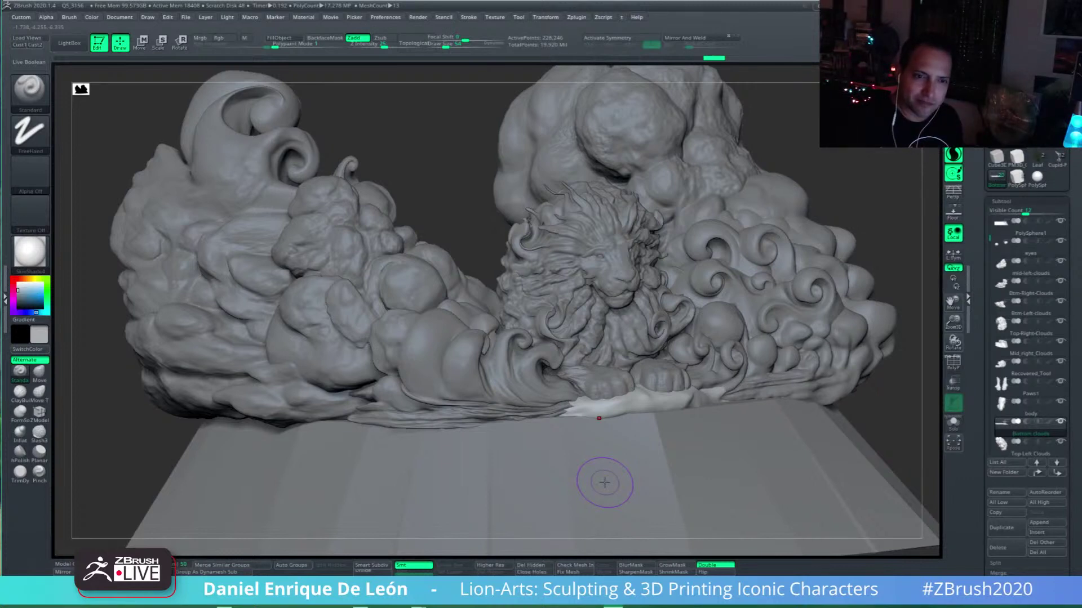
right_click_drag(604, 483, 666, 377)
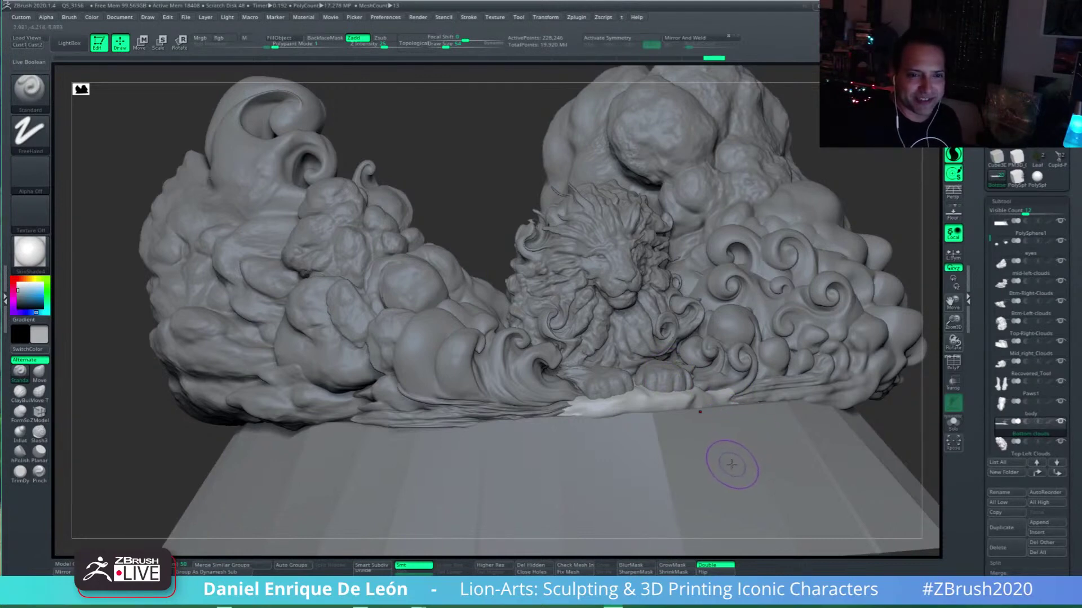
mouse_move(716, 405)
right_mouse_down("alt")
mouse_move(610, 414)
mouse_move(581, 401)
right_mouse_up("alt")
right_click_drag(648, 397, 580, 428, "alt")
right_click_drag(622, 472, 780, 423, "alt")
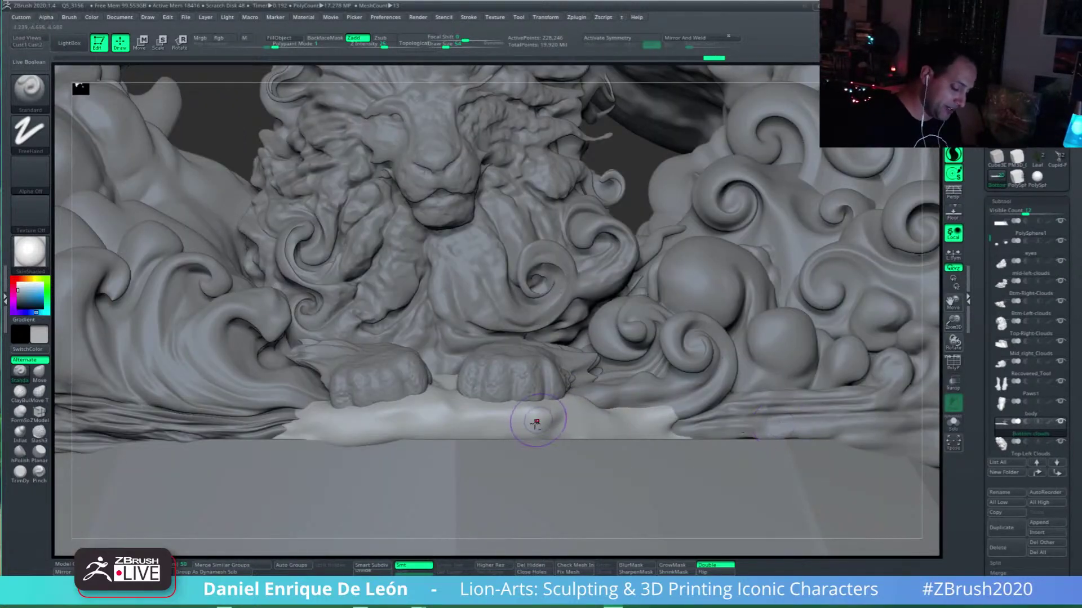
right_click_drag(555, 420, 581, 363, "alt")
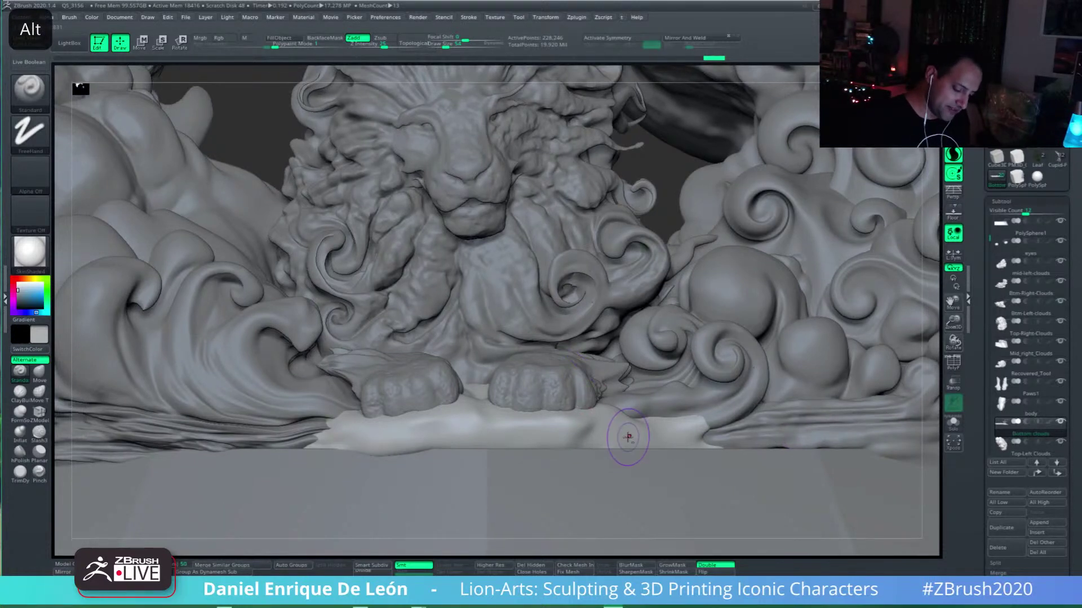
right_click_drag(632, 435, 662, 429, "alt")
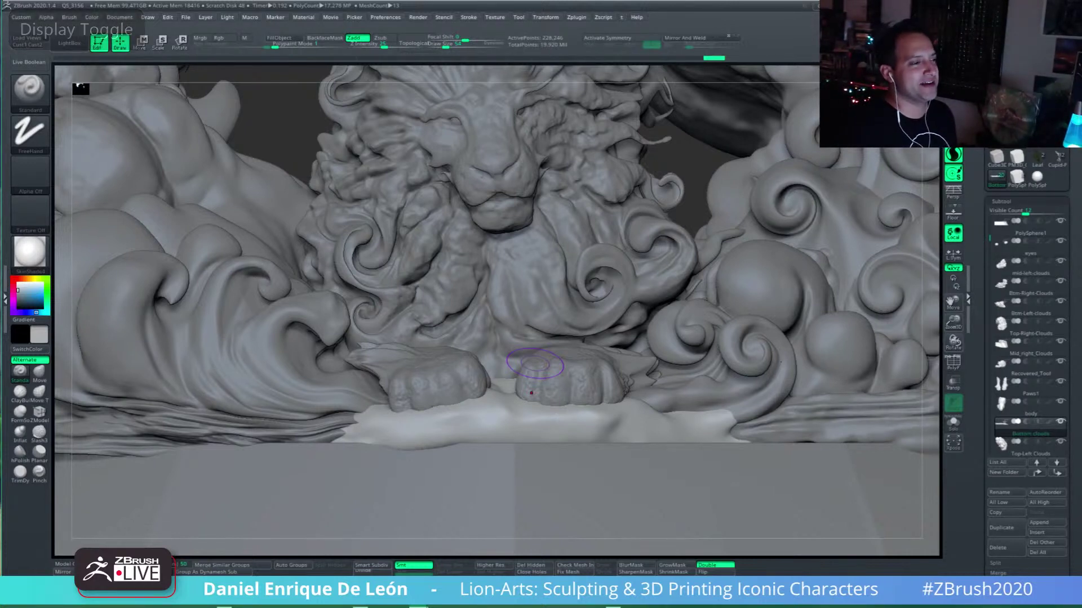
Step: Switch to the web browser showing The Corginator's Instagram profile and enlarge the window to show its posts
left_click_drag(0, 190, 164, 134)
left_click_drag(720, 146, 687, 57)
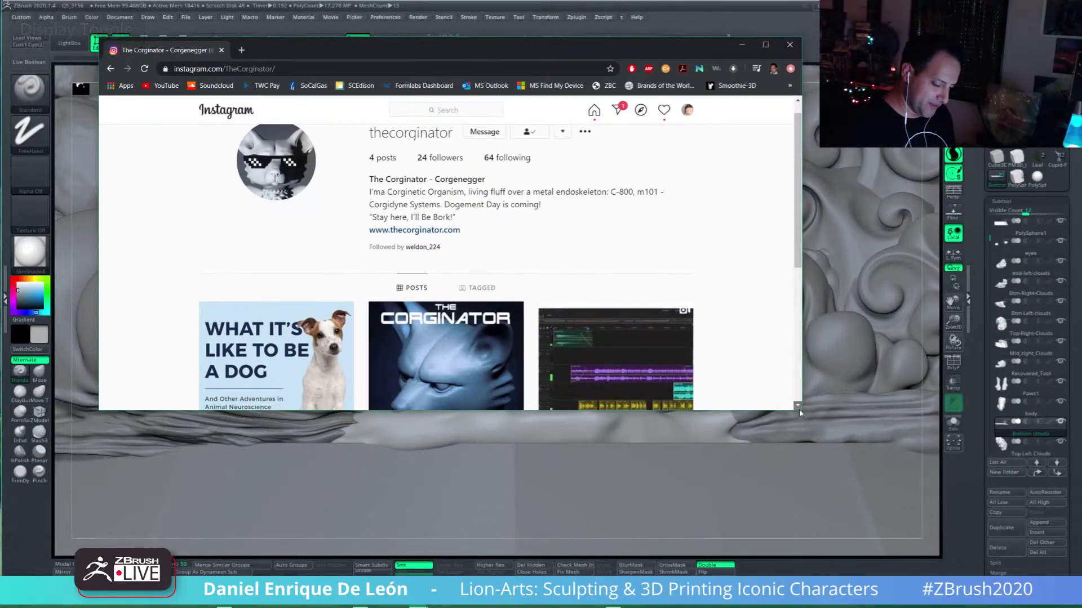
scroll(800, 411, "down", 2)
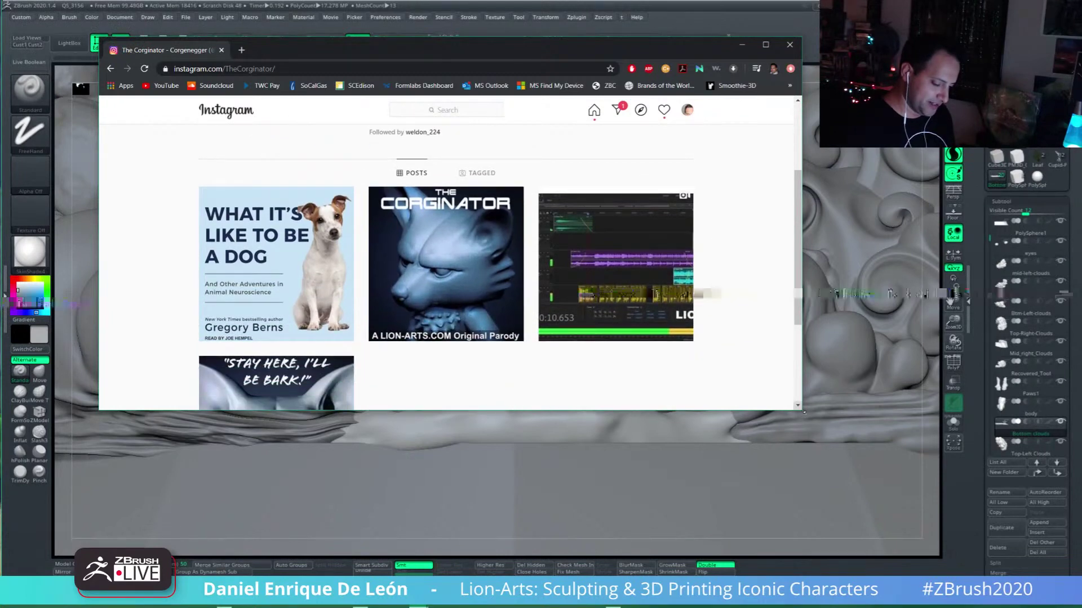
left_click_drag(802, 413, 935, 574)
left_click_drag(792, 46, 784, 22)
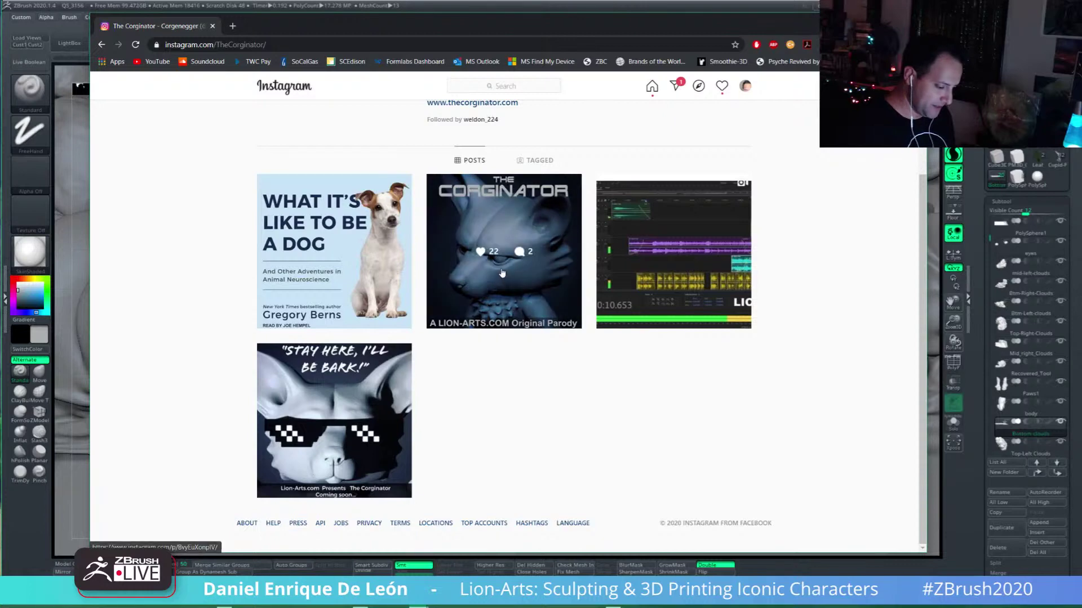
Step: View The Corginator poster post and the "Stay here, I'll be bark!" post, and return to the start of the profile
left_click(504, 302)
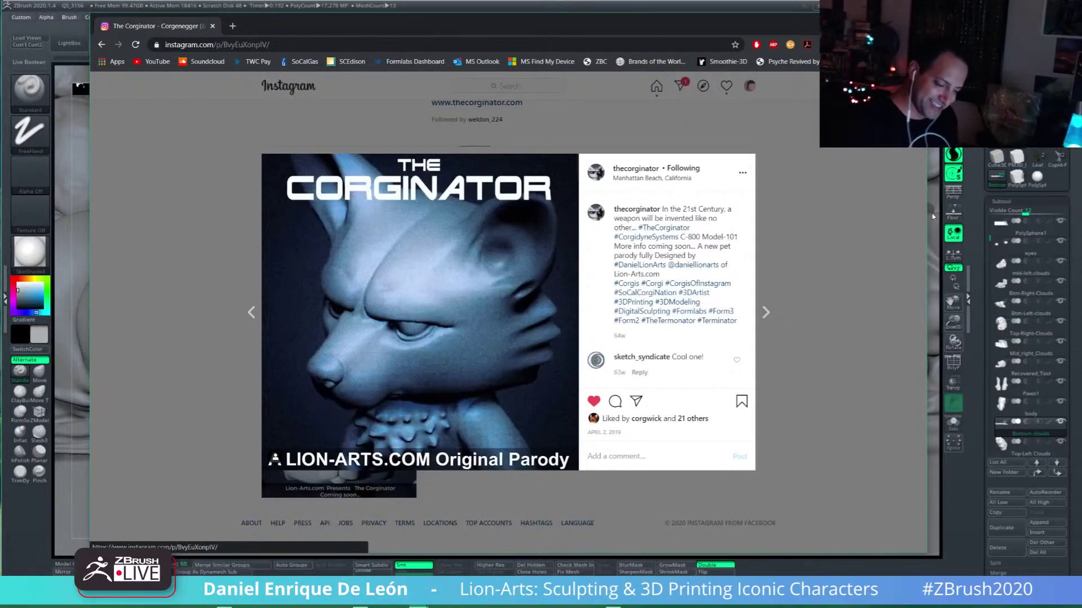
left_click(870, 381)
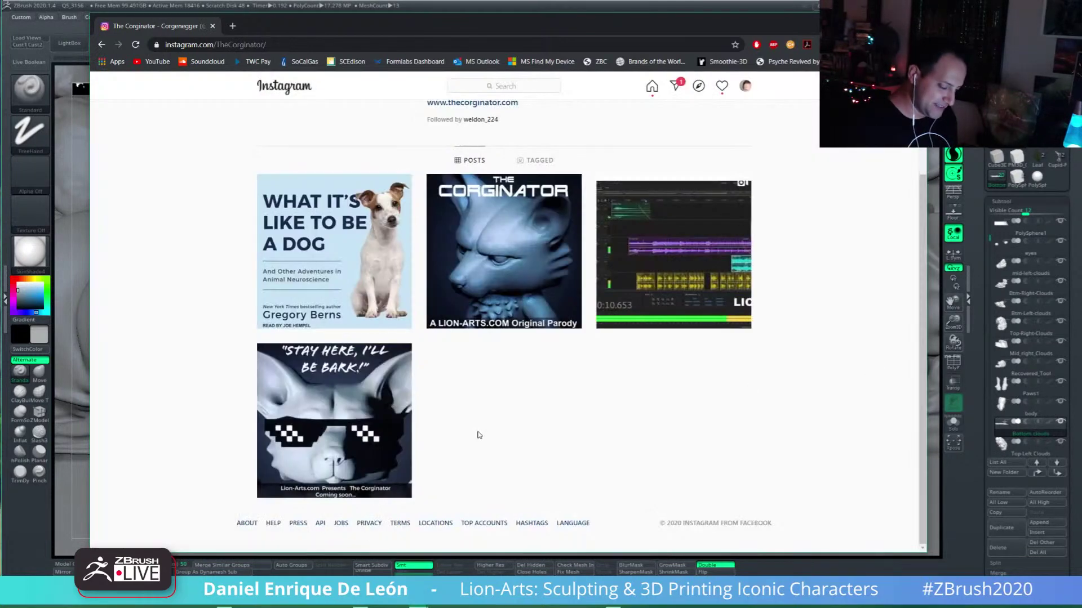
left_click(364, 390)
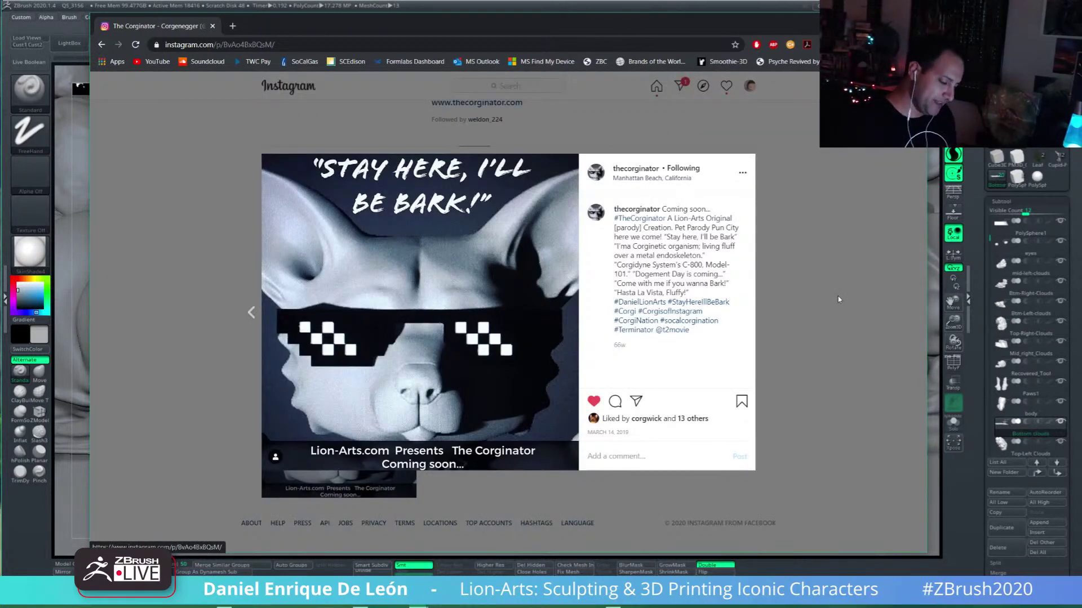
left_click(834, 326)
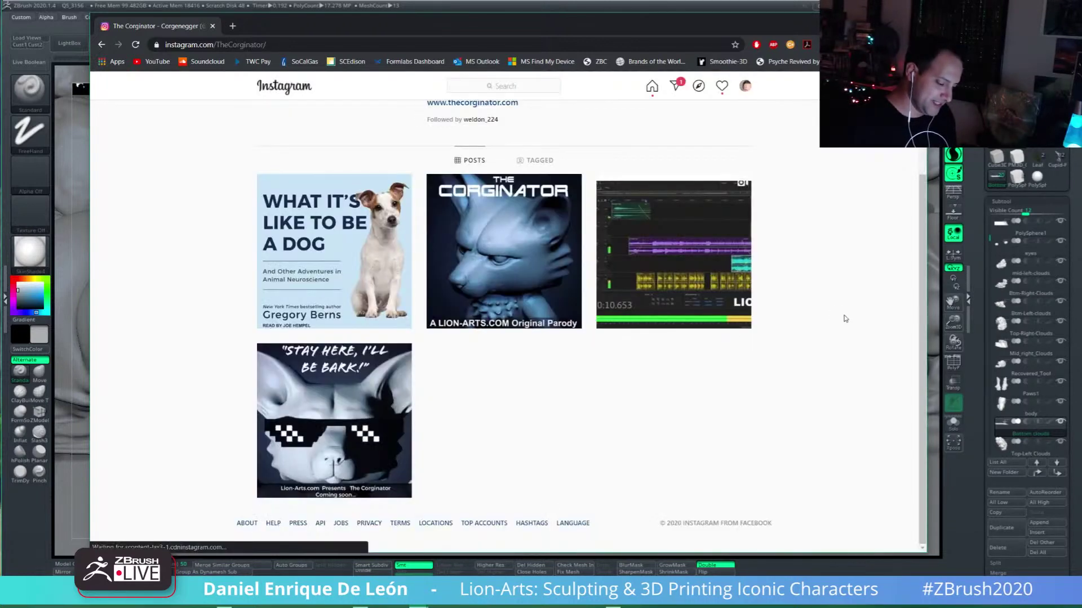
left_click(543, 323)
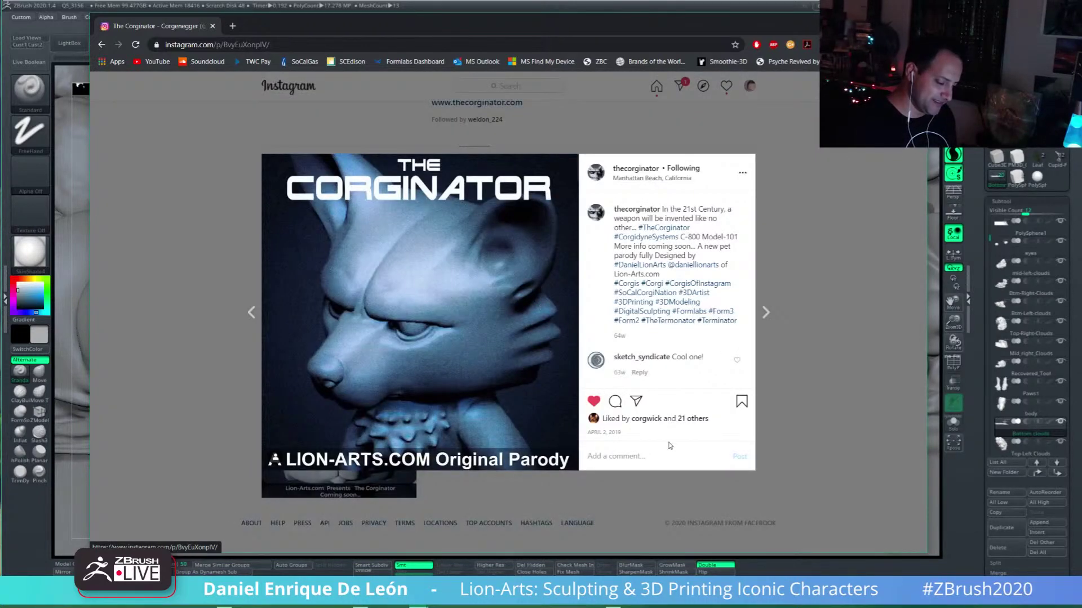
left_click(806, 284)
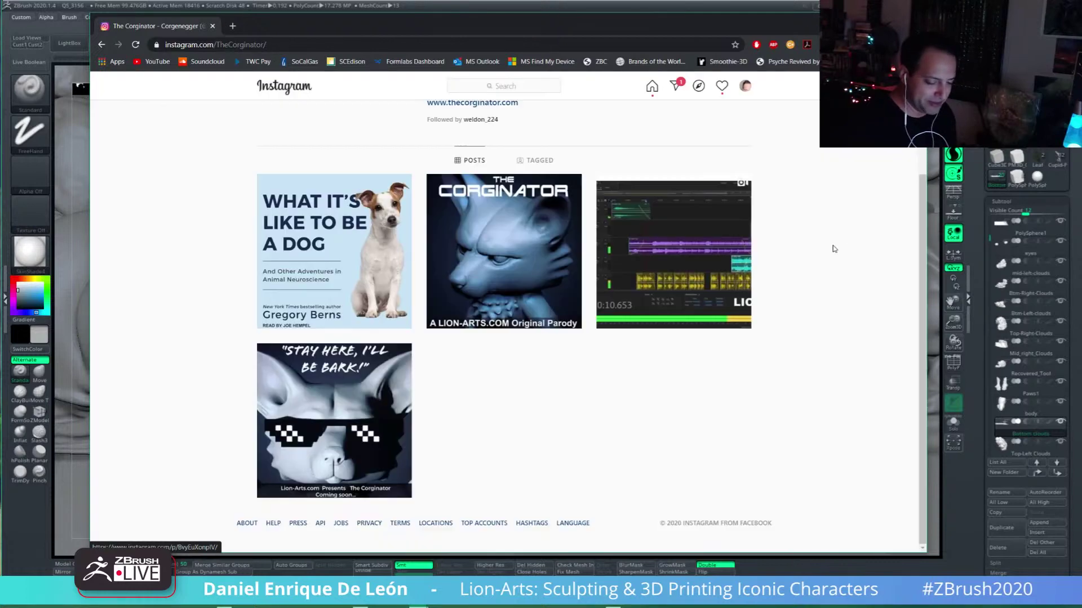
scroll(923, 282, "up", 3)
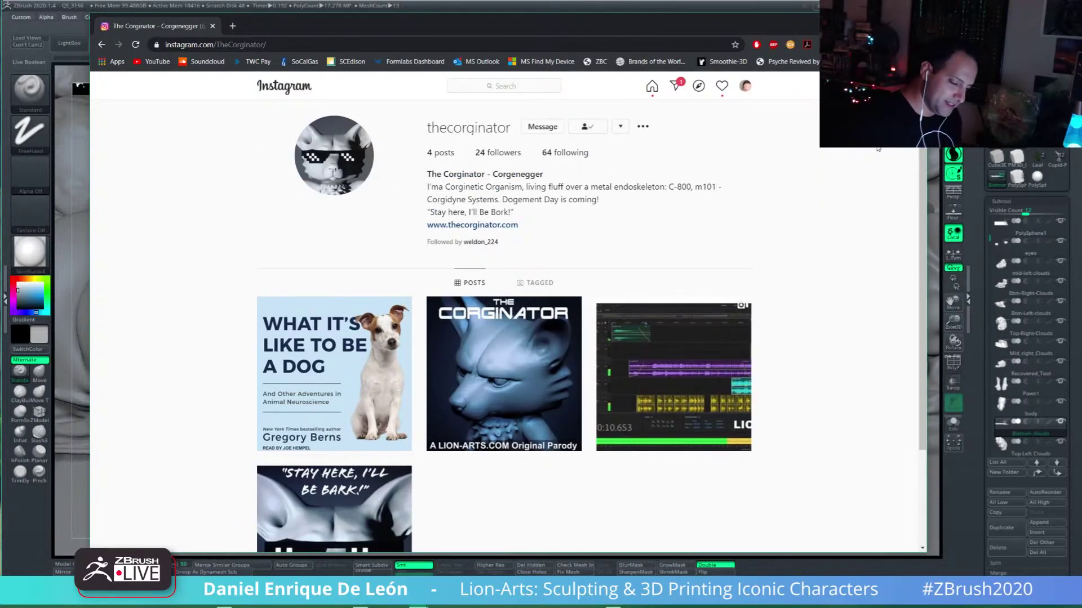
Step: Leave the browser for ZBrush and examine the bottom cloud beneath the lion's paws from several angles
left_click(862, 22)
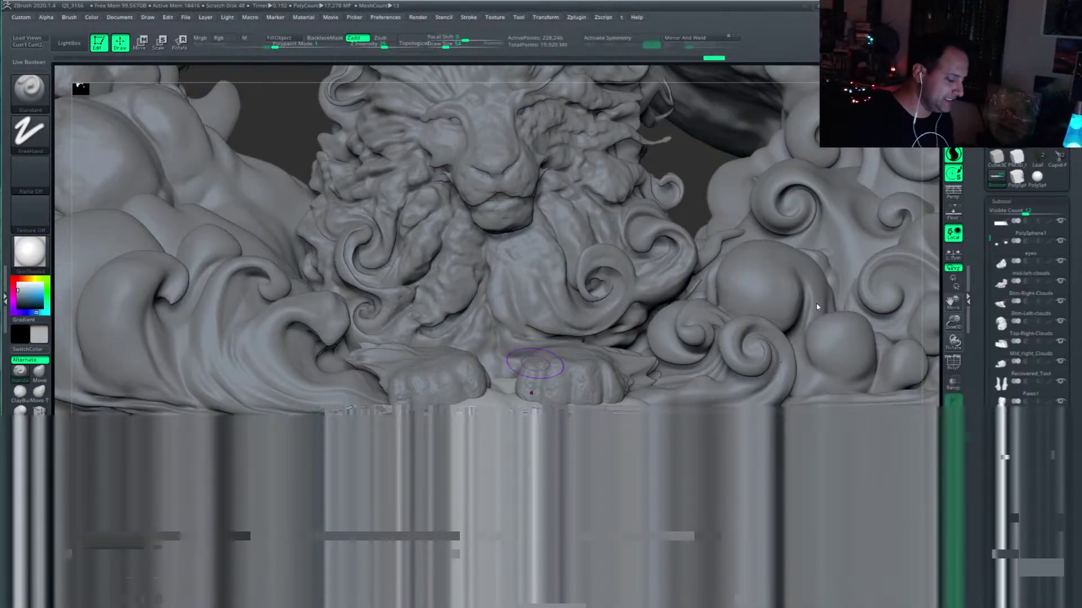
right_click_drag(817, 307, 562, 423)
left_click_drag(611, 430, 590, 403, "alt")
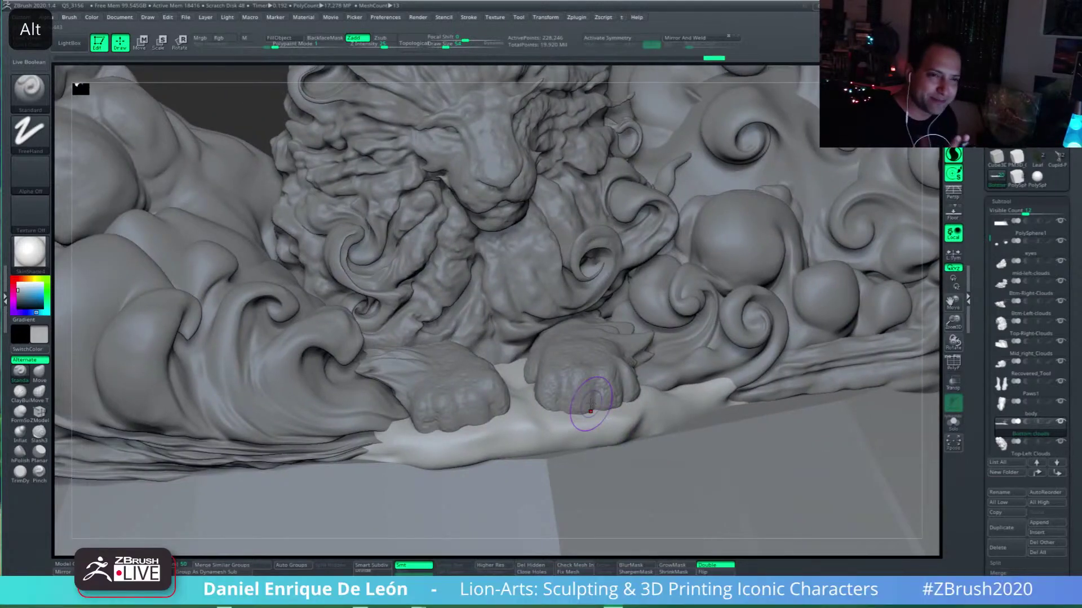
mouse_move(654, 396)
right_mouse_down("alt")
mouse_move(663, 406)
mouse_move(670, 396)
right_mouse_up("alt")
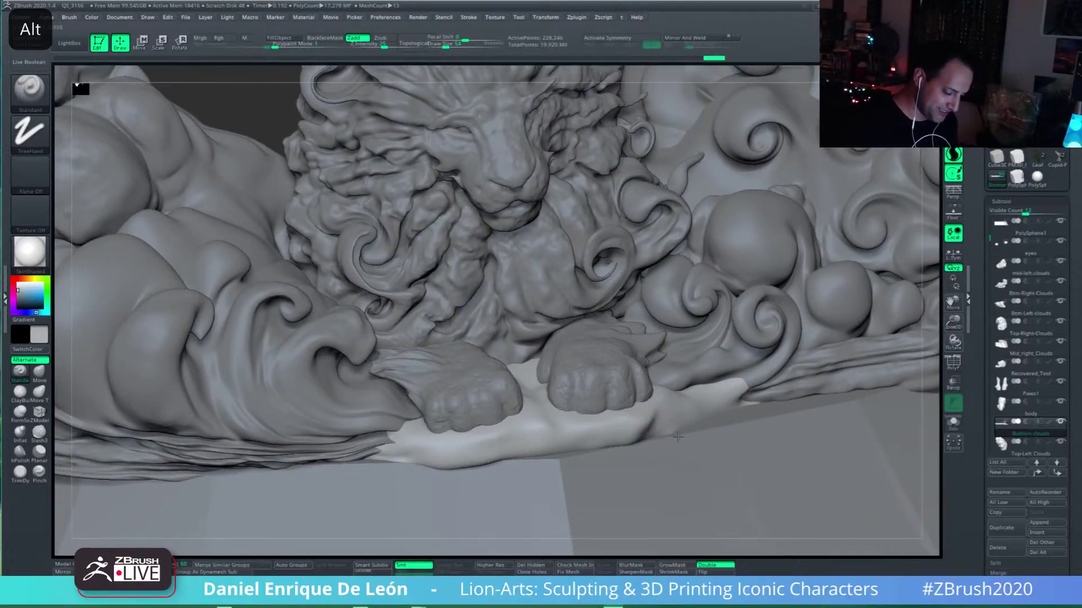
left_click_drag(677, 437, 704, 453, "alt")
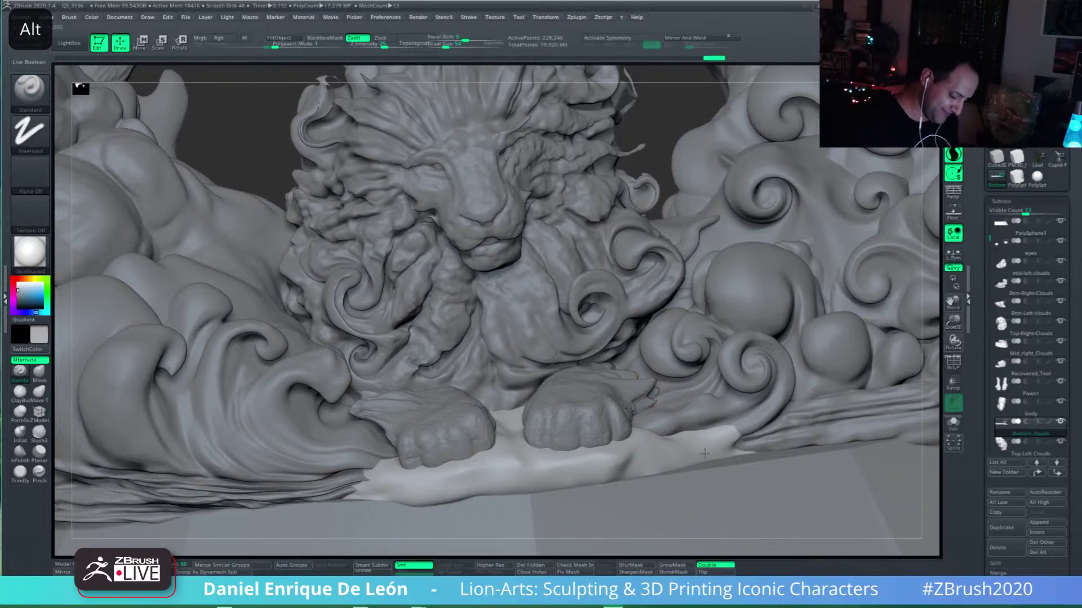
right_click_drag(704, 454, 659, 463, "alt")
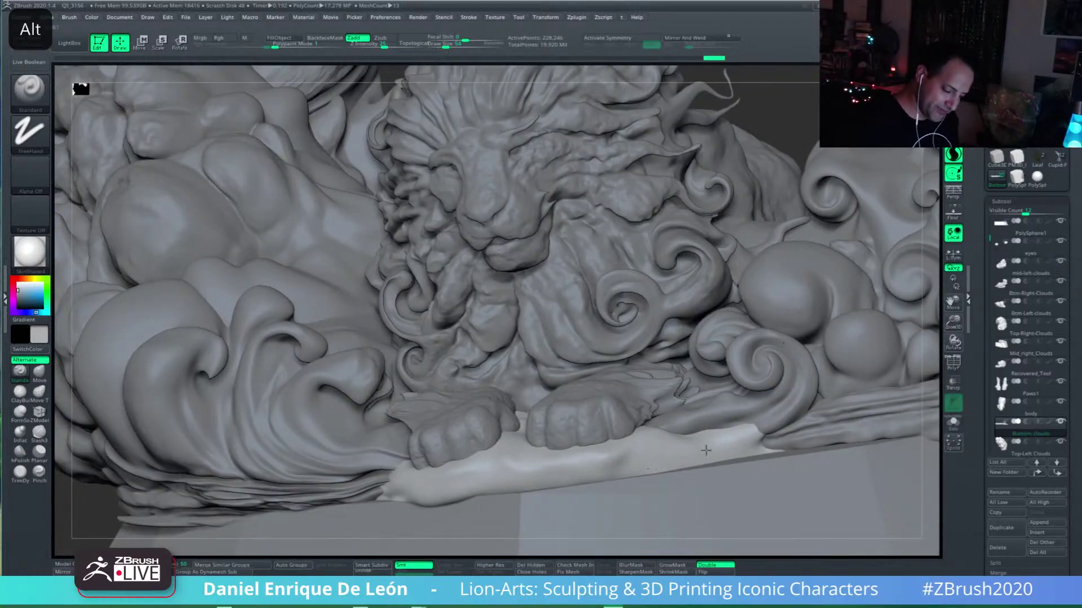
Step: Sculpt the tapered end of the bottom cloud below the spiral curl, carving its surface with the Standard brush
mouse_move(706, 451)
left_mouse_down("alt")
mouse_move(749, 437)
mouse_move(611, 453)
left_mouse_up("alt")
mouse_move(755, 439)
right_mouse_down()
mouse_move(744, 448)
mouse_move(737, 437)
right_mouse_up()
left_click_drag(736, 437, 690, 440)
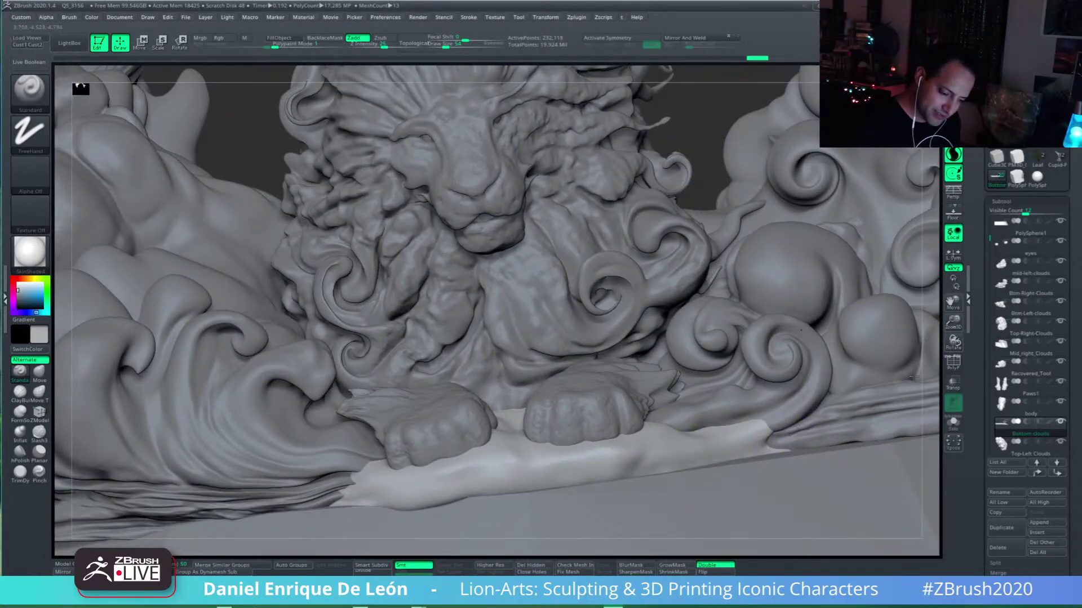
left_click_drag(914, 376, 933, 366)
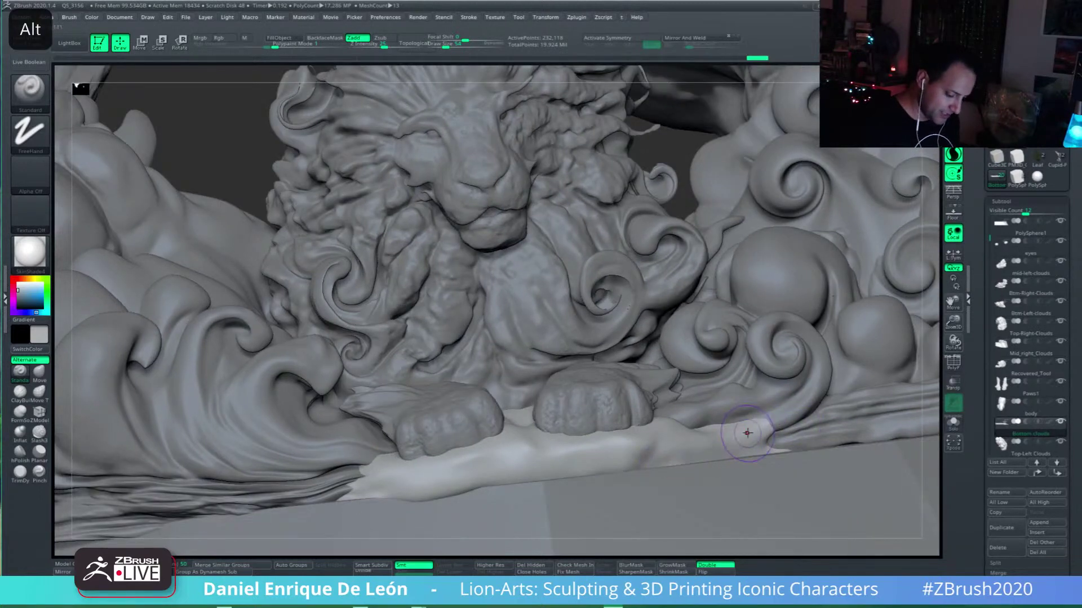
left_click_drag(693, 443, 734, 442, "alt")
right_click_drag(734, 443, 743, 435)
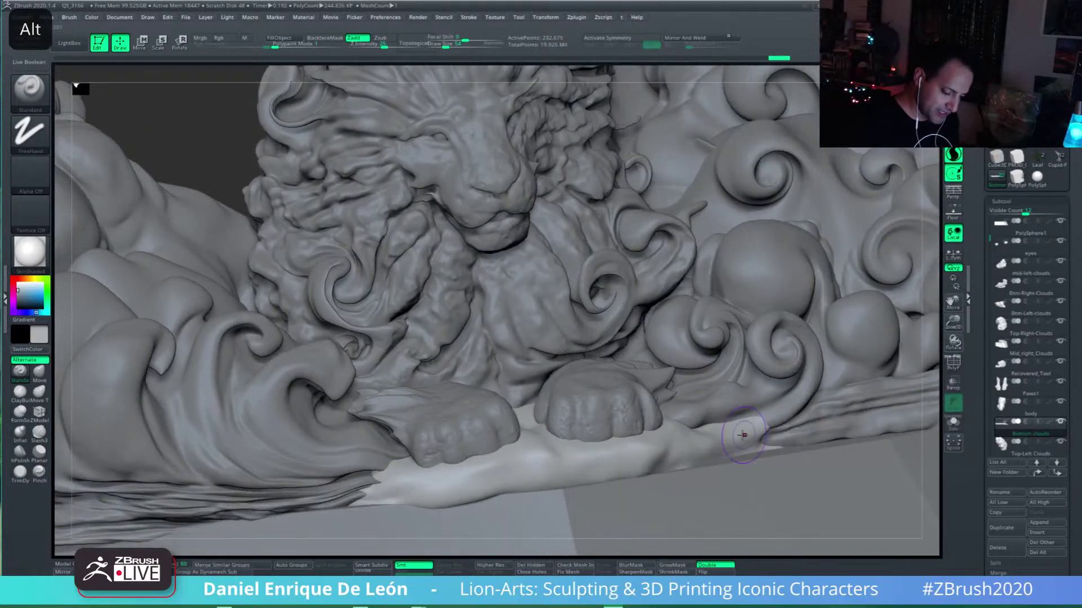
mouse_move(744, 433)
left_mouse_down("alt")
mouse_move(721, 442)
mouse_move(764, 434)
left_mouse_up("alt")
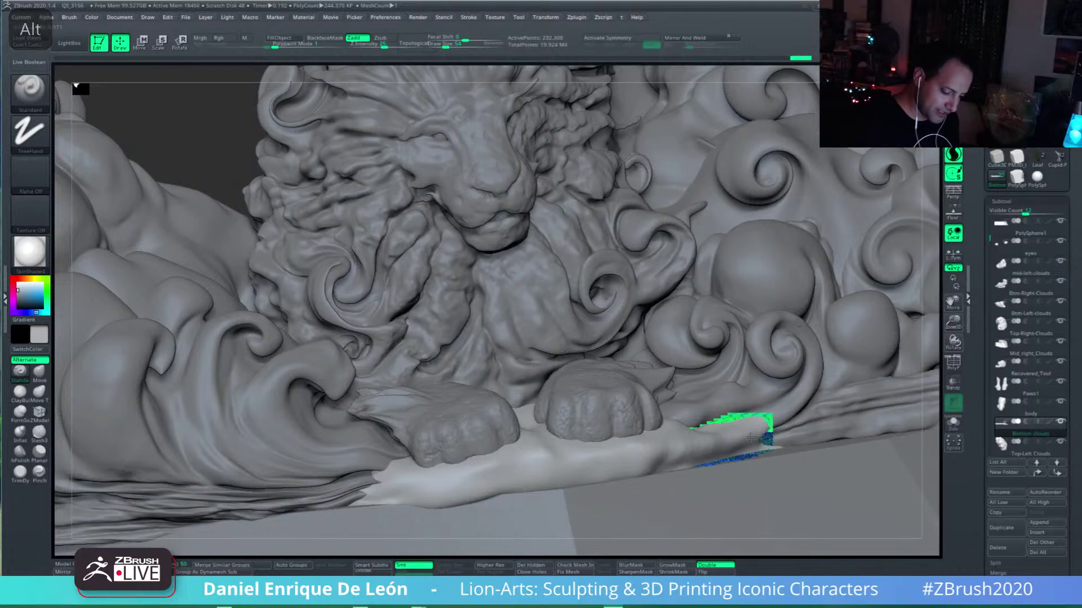
right_click_drag(764, 434, 654, 452)
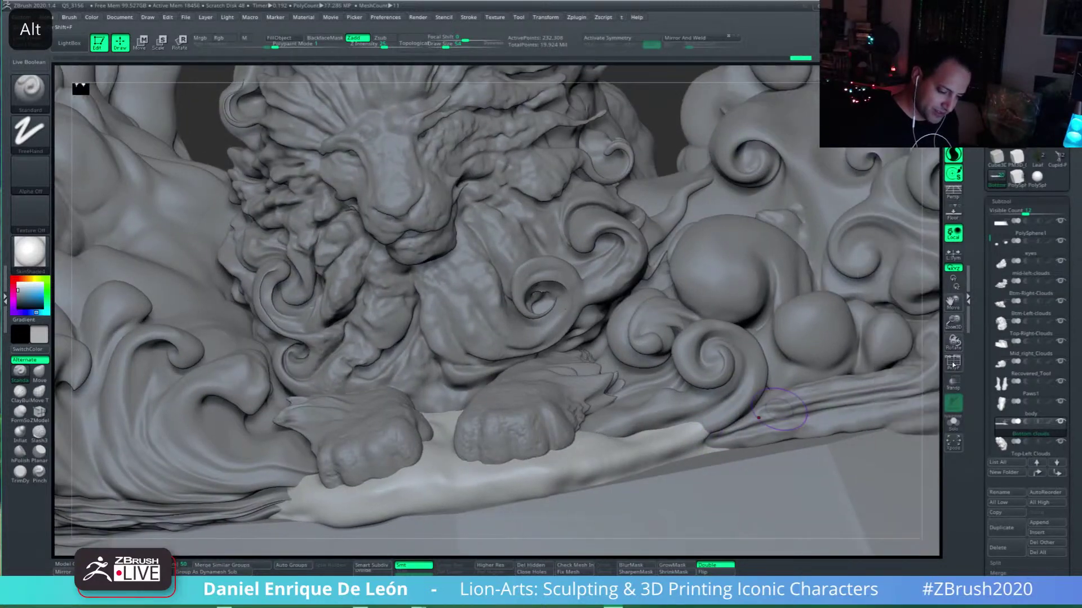
Step: Toggle the polygon wireframe display on and off, and rework and smooth the bottom cloud between the paw and the spiral curl
left_click(952, 365)
left_click(953, 366)
mouse_move(572, 466)
left_mouse_down()
mouse_move(690, 436)
mouse_move(678, 442)
left_mouse_up()
right_click_drag(679, 442, 605, 485)
key("shift")
left_click_drag(605, 484, 696, 426)
mouse_move(638, 454)
right_mouse_down()
mouse_move(651, 437)
mouse_move(650, 476)
right_mouse_up()
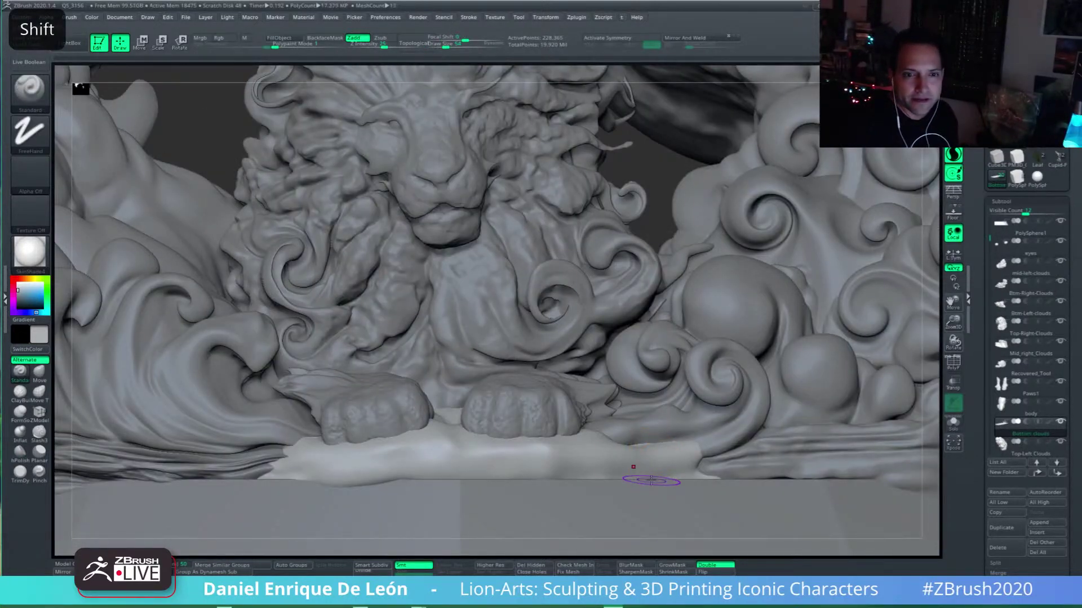
Step: Carve the front face of the bottom cloud and smooth it from beneath the paws to its tapered end
left_click_drag(652, 484, 675, 462, "alt")
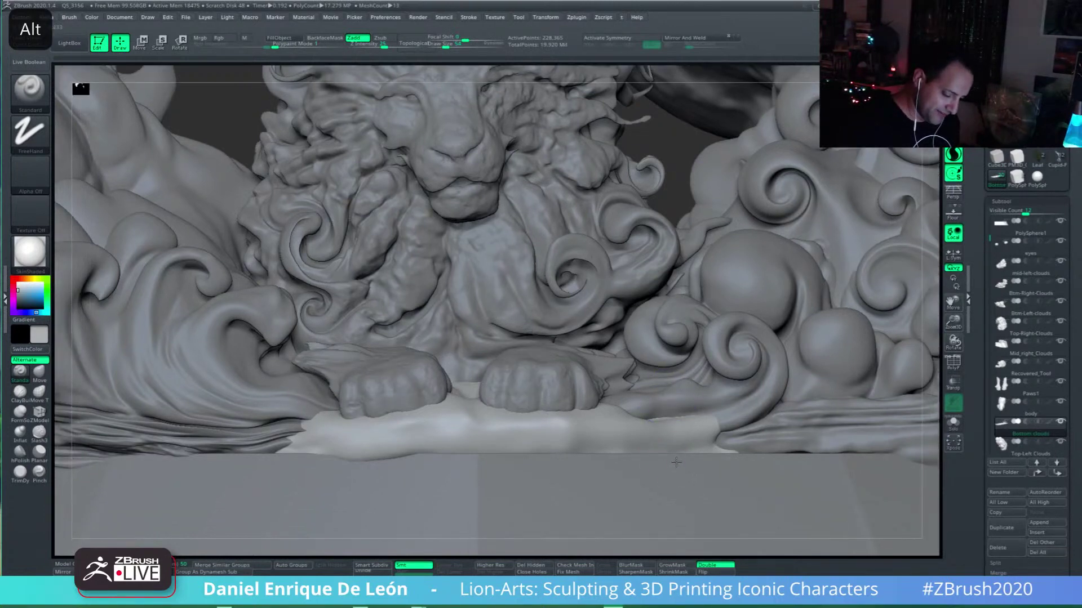
right_click_drag(589, 448, 582, 440)
left_click_drag(562, 434, 543, 446, "shift")
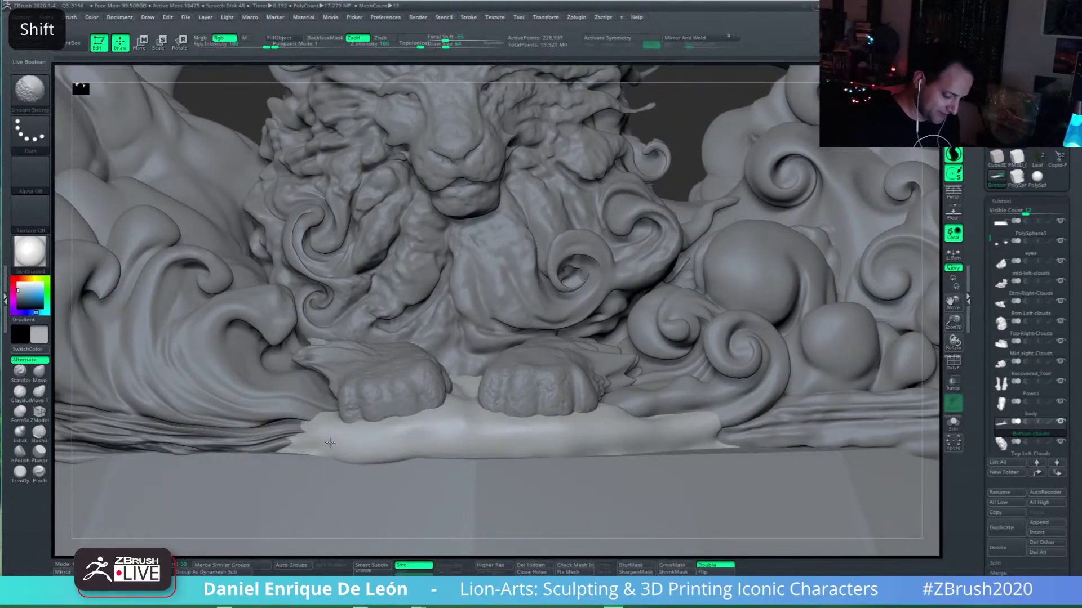
mouse_move(679, 437)
left_mouse_down("shift")
mouse_move(695, 442)
mouse_move(685, 430)
mouse_move(666, 445)
left_mouse_up("shift")
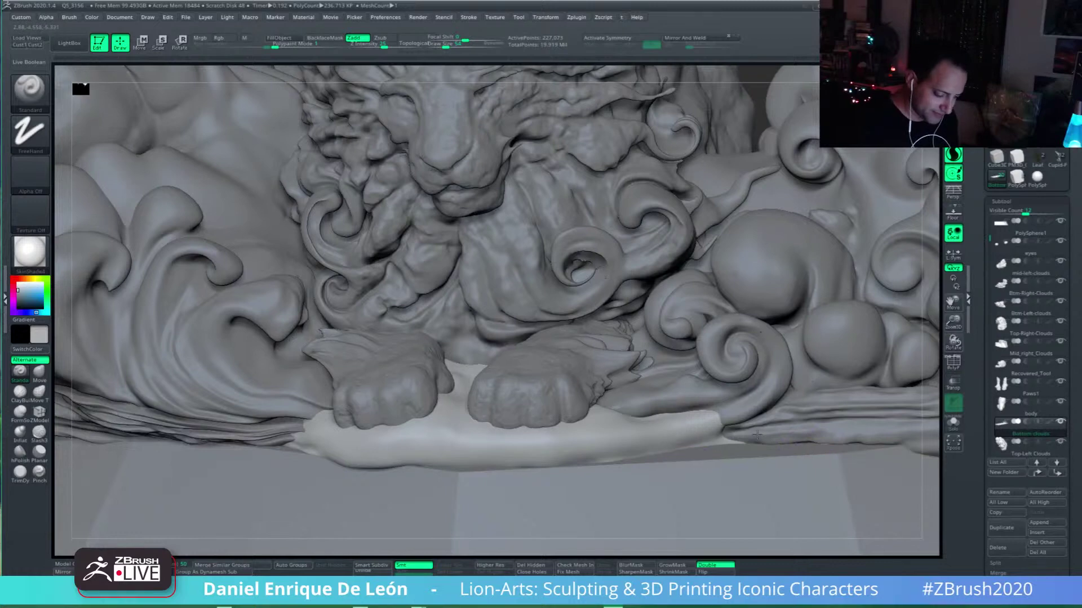
right_click_drag(757, 435, 624, 415)
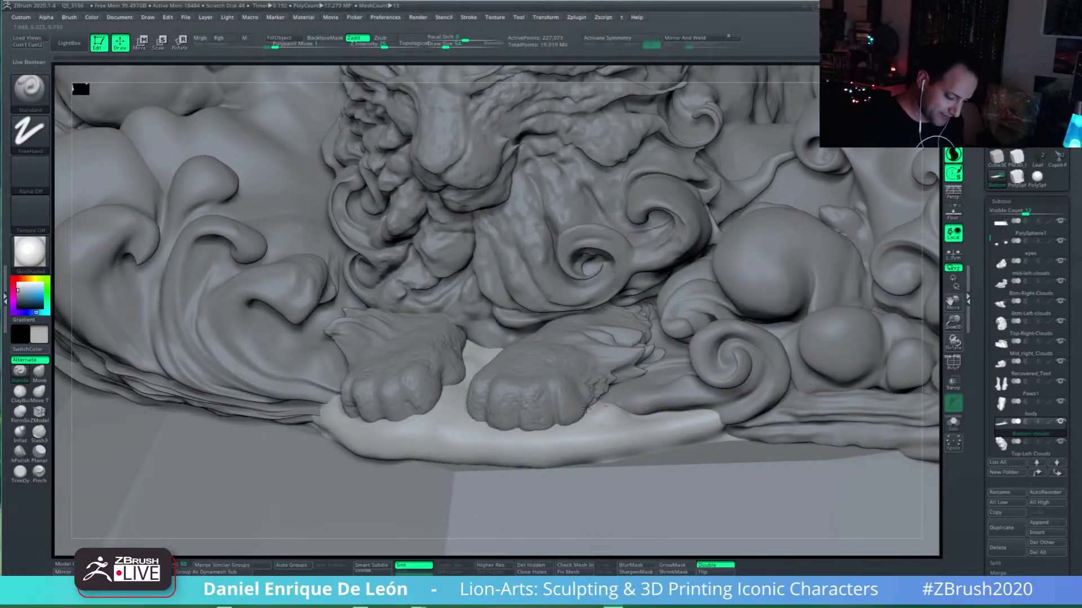
key("shift")
left_click_drag(606, 404, 664, 415, "shift")
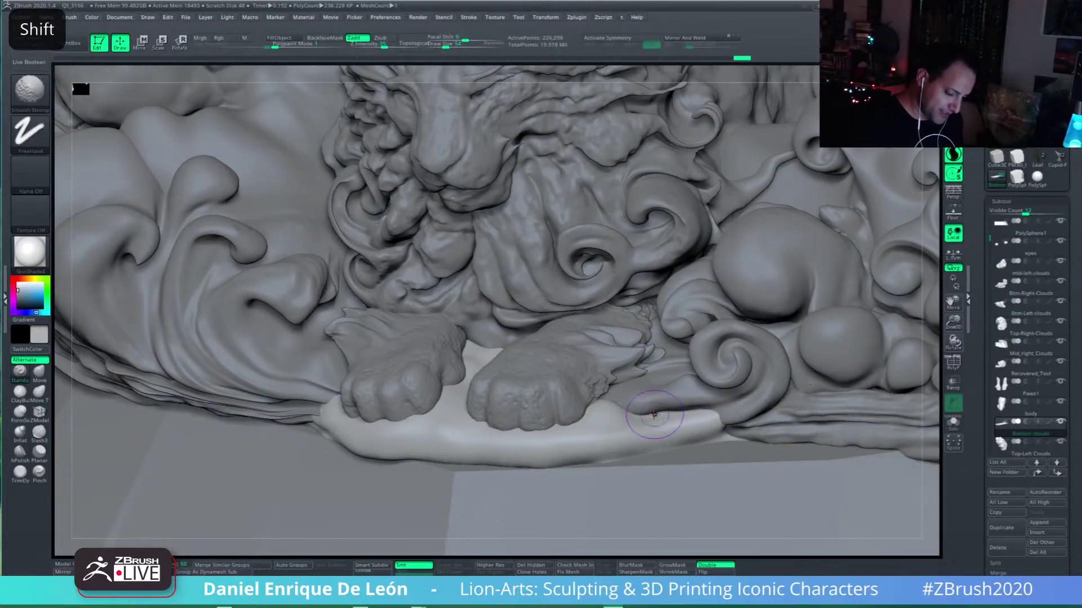
right_click_drag(664, 415, 641, 426)
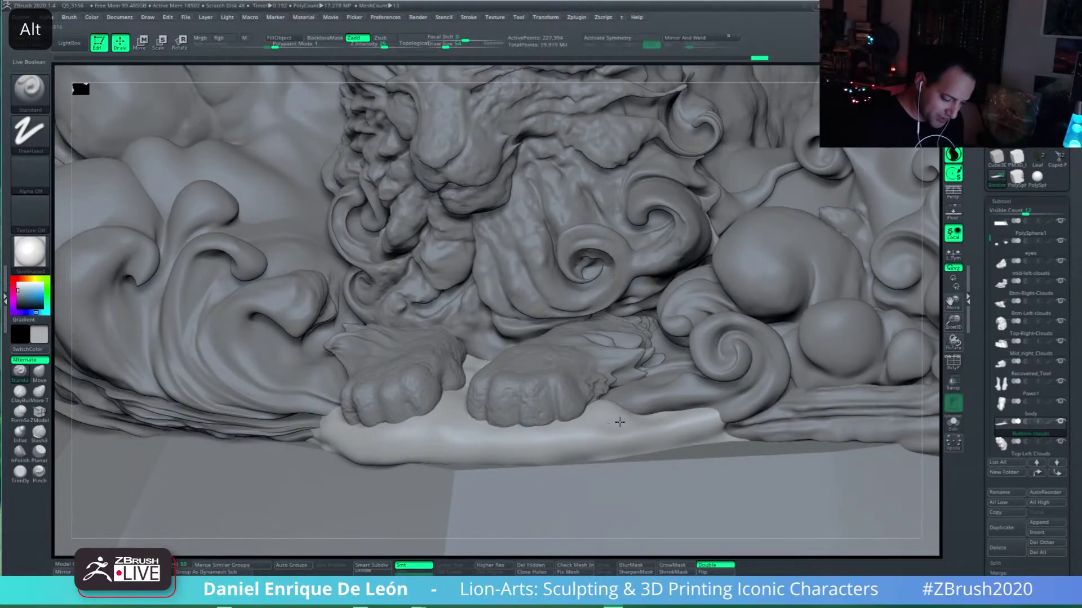
Step: Carve a hollow in the bottom cloud between the paw and the spiral curl, and soften it by smoothing
left_click_drag(620, 422, 679, 420, "alt")
right_click_drag(678, 419, 703, 424)
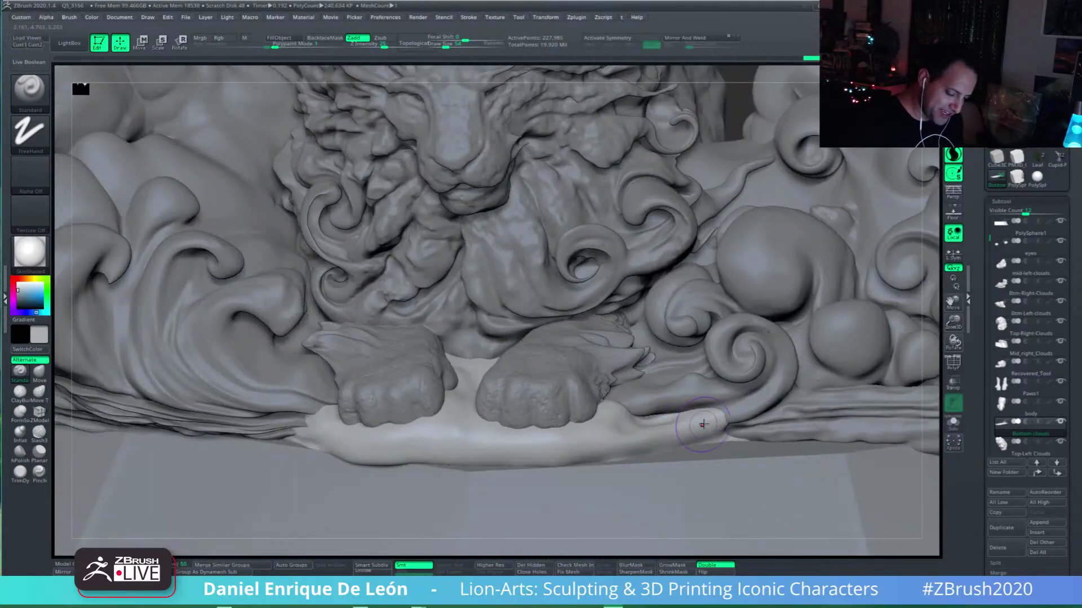
key("shift")
left_click_drag(657, 417, 632, 415, "shift")
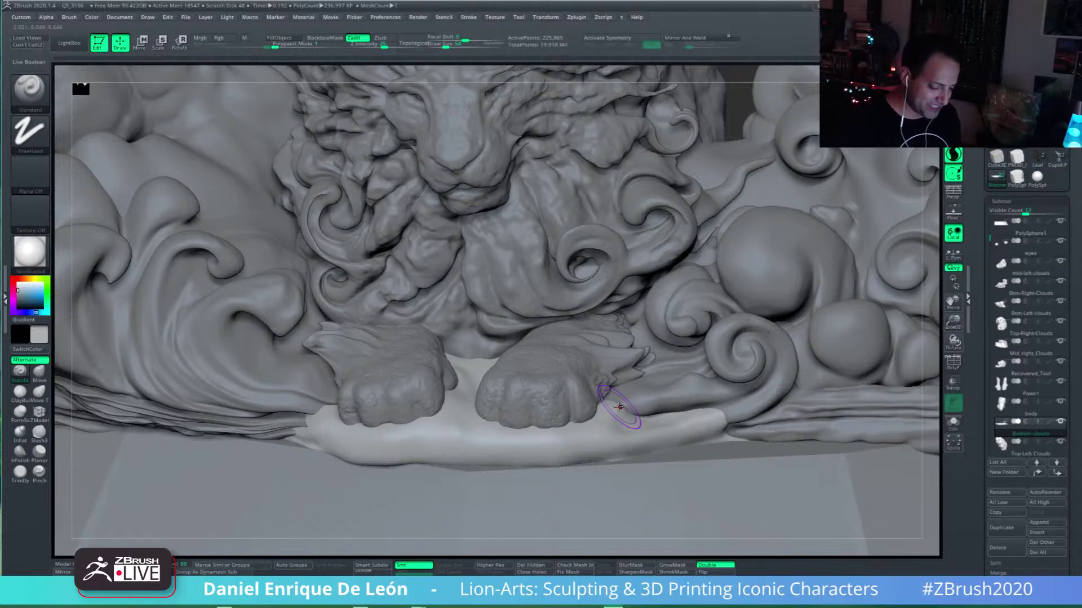
Step: Shape a small rounded bump beside the paw by carving around it, and smooth the cloud surface below
left_click_drag(651, 426, 610, 429, "alt")
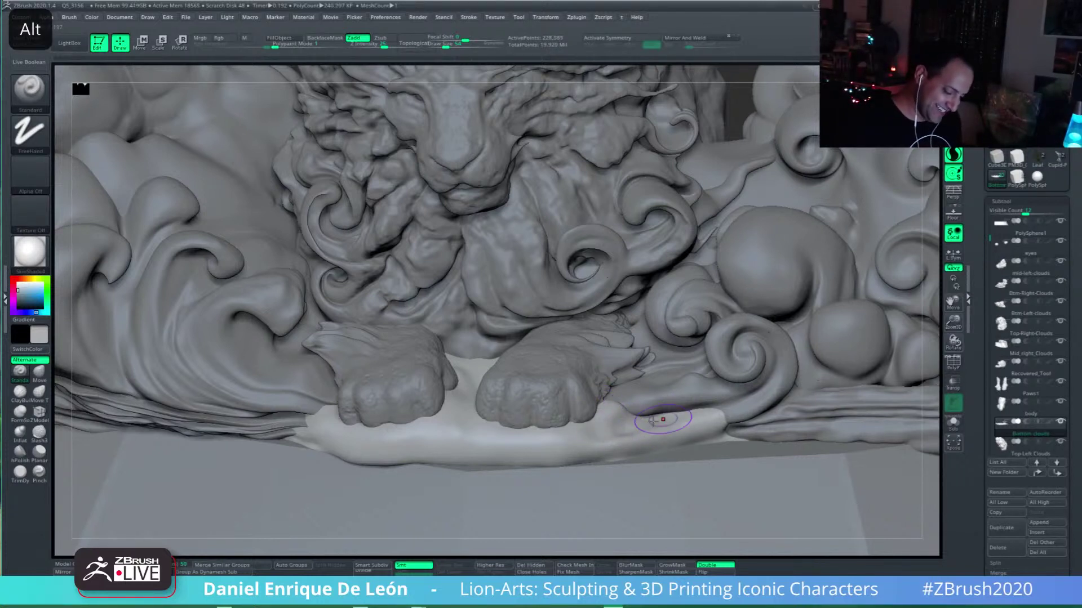
right_click_drag(635, 419, 637, 428)
mouse_move(604, 435)
left_mouse_down("alt")
mouse_move(623, 415)
mouse_move(611, 415)
left_mouse_up("alt")
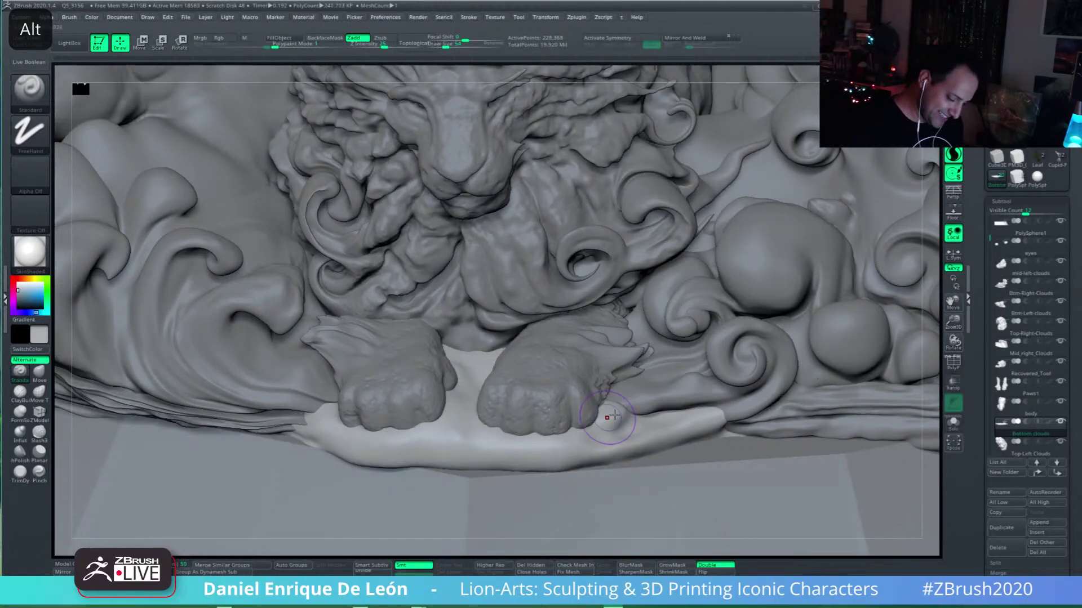
right_click_drag(635, 422, 670, 437)
right_click_drag(683, 432, 633, 447)
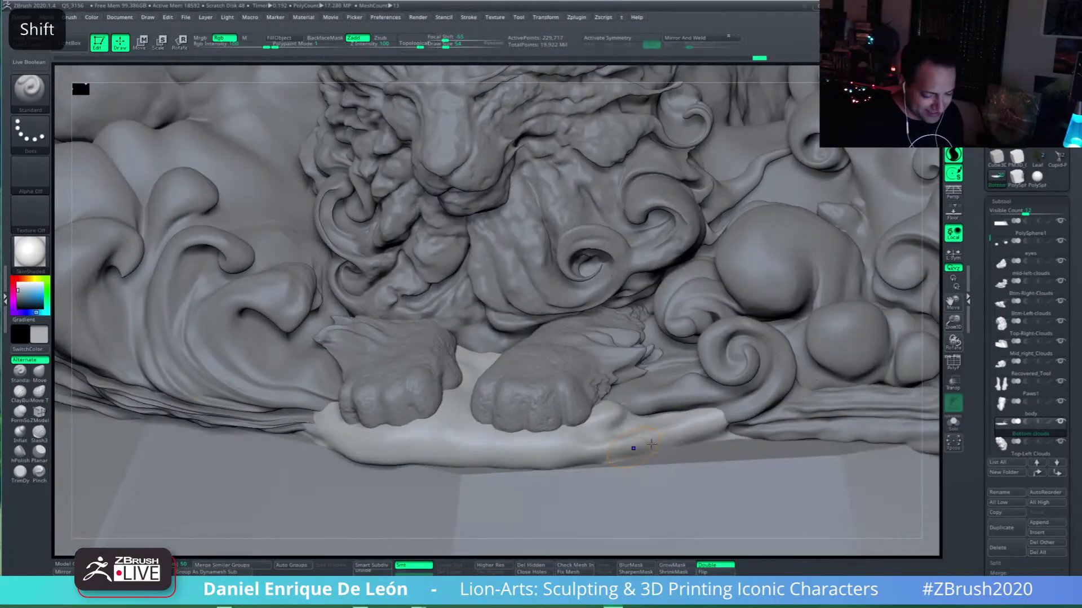
mouse_move(633, 447)
left_mouse_down("shift")
mouse_move(614, 427)
mouse_move(668, 428)
left_mouse_up("shift")
right_click_drag(704, 424, 692, 423, "shift")
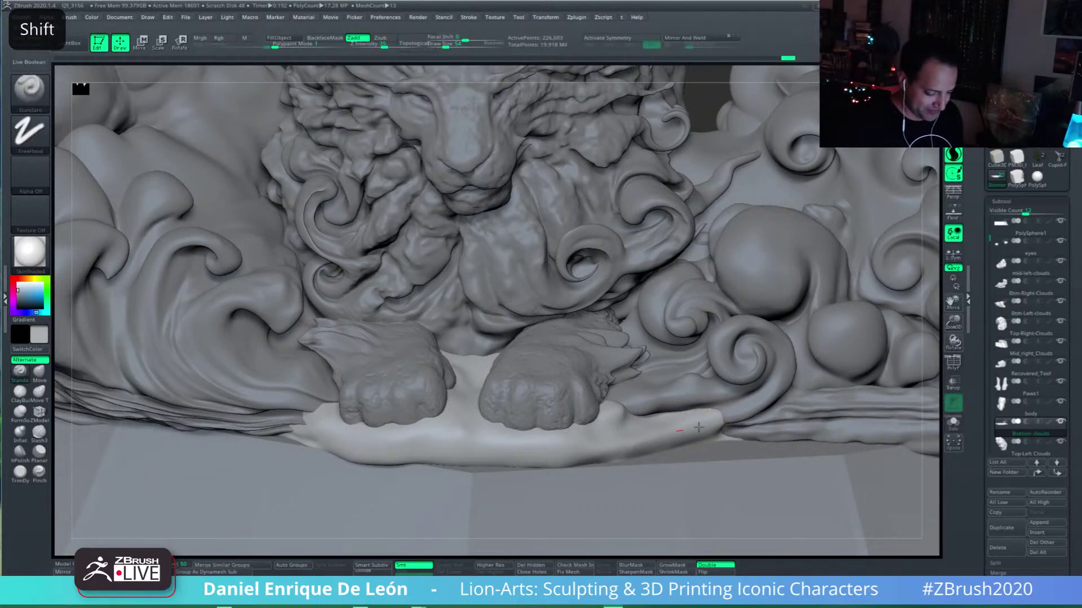
Step: Raise the ridge along the cloud's tapered end and deepen the crease leading from it toward the paw
left_click_drag(629, 436, 703, 424)
right_click_drag(686, 420, 698, 419)
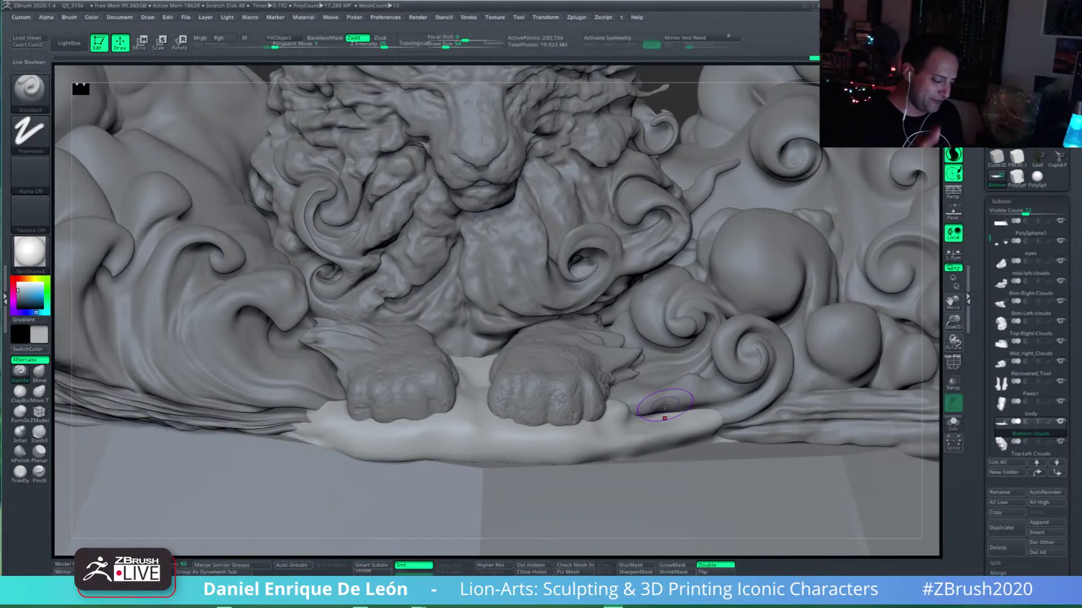
mouse_move(664, 404)
right_mouse_down("alt")
mouse_move(680, 391)
mouse_move(719, 409)
mouse_move(696, 417)
mouse_move(713, 397)
right_mouse_up("alt")
left_click_drag(714, 402, 569, 415, "alt")
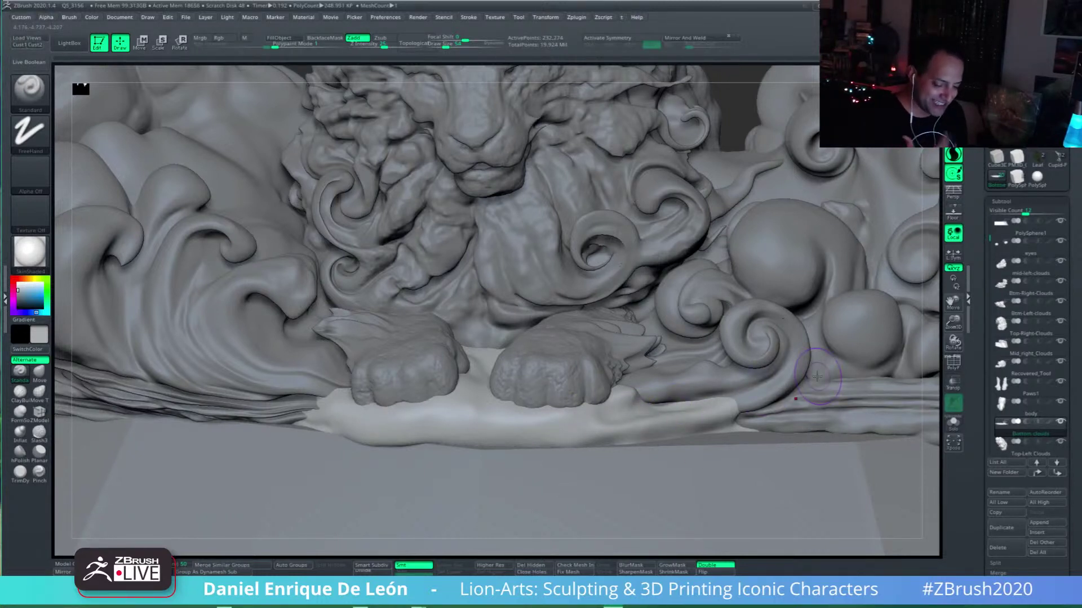
Step: Sculpt flowing folds from the bump beside the paw across the front of the bottom cloud
right_click_drag(675, 407, 694, 372)
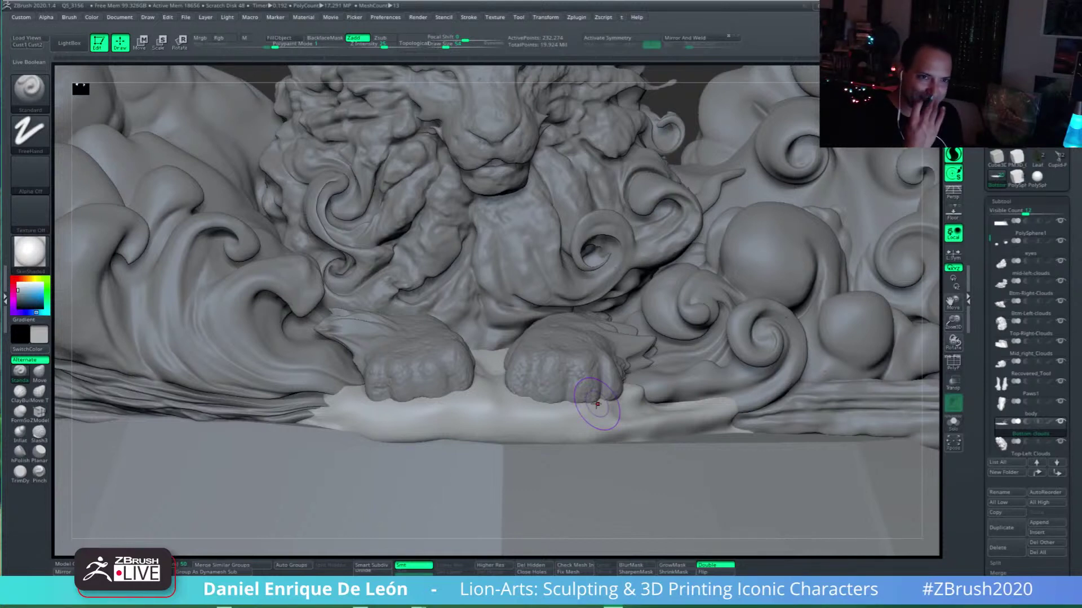
right_click_drag(620, 415, 709, 404)
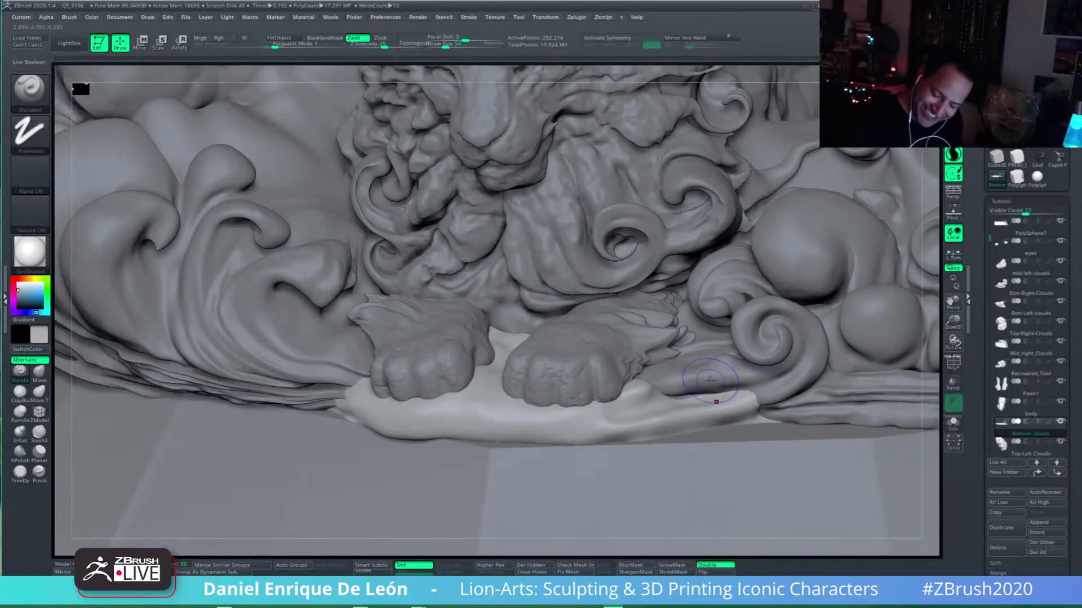
mouse_move(624, 403)
right_mouse_down()
mouse_move(662, 388)
mouse_move(637, 411)
mouse_move(628, 401)
right_mouse_up()
left_click_drag(642, 397, 591, 426)
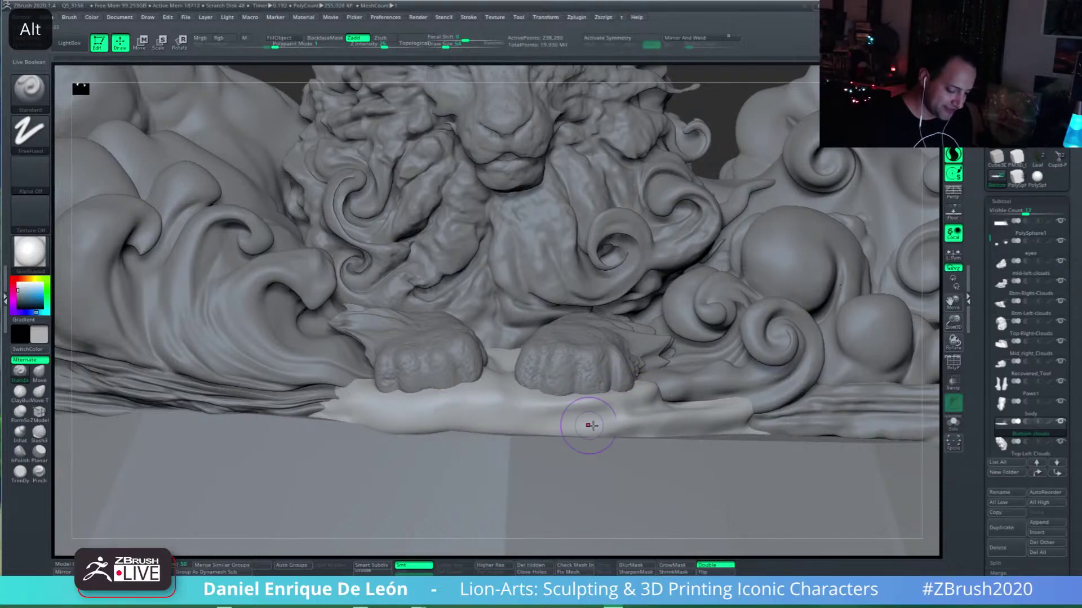
mouse_move(581, 414)
right_mouse_down()
mouse_move(557, 401)
mouse_move(533, 410)
mouse_move(592, 411)
mouse_move(670, 379)
mouse_move(707, 378)
mouse_move(685, 372)
right_mouse_up()
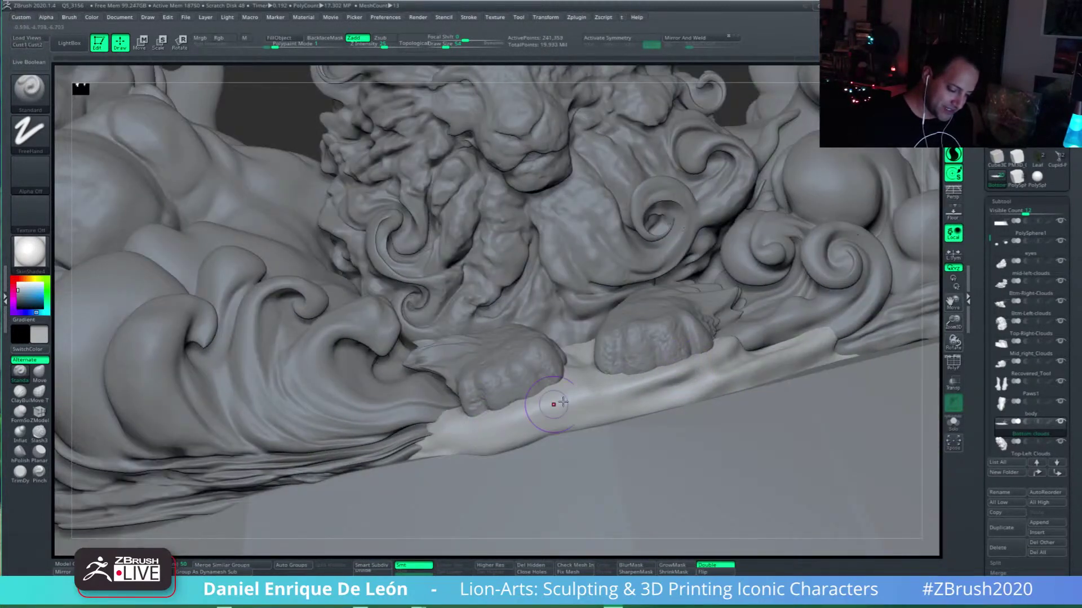
Step: Carve long lengthwise grooves into the bottom cloud strip beneath the lion's paws with the Standard brush
left_click_drag(480, 430, 659, 392, "alt")
left_click_drag(537, 417, 676, 389, "alt")
right_click_drag(623, 396, 597, 394)
mouse_move(497, 417)
left_mouse_down("alt")
mouse_move(643, 383)
mouse_move(492, 434)
mouse_move(637, 387)
left_mouse_up("alt")
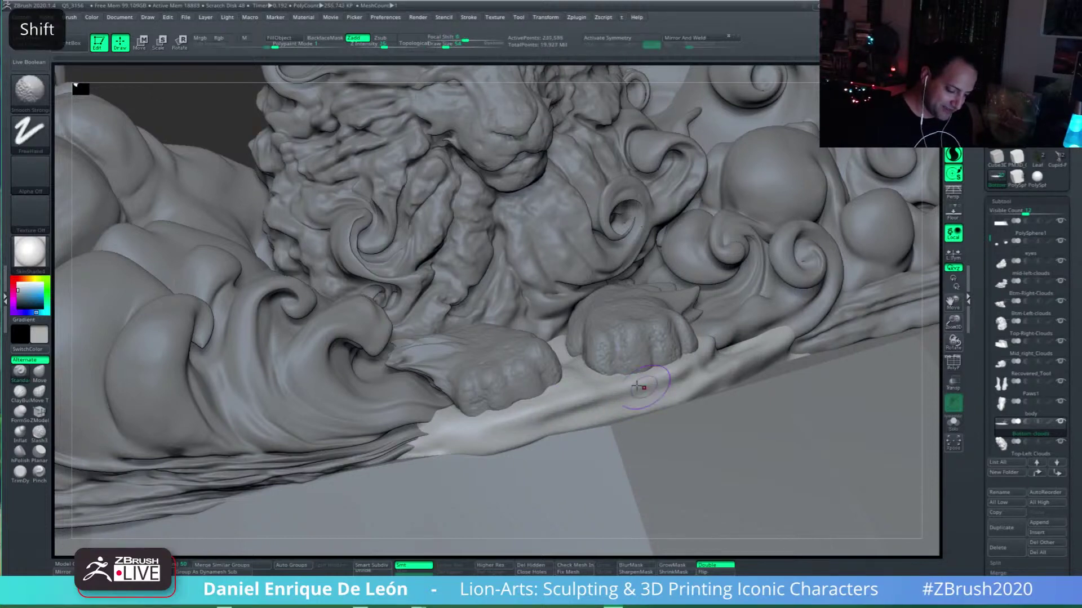
right_click_drag(637, 387, 700, 394)
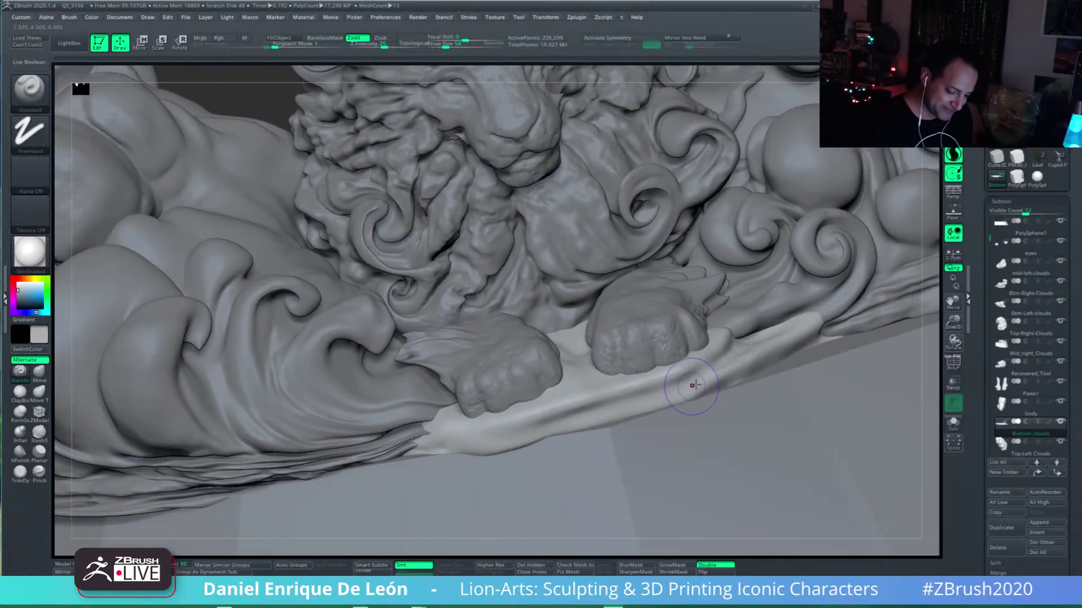
Step: Build up a ridge along the lower edge of the bottom cloud strip and carve a groove toward its left end
left_click_drag(630, 401, 523, 442)
right_click_drag(647, 413, 659, 368)
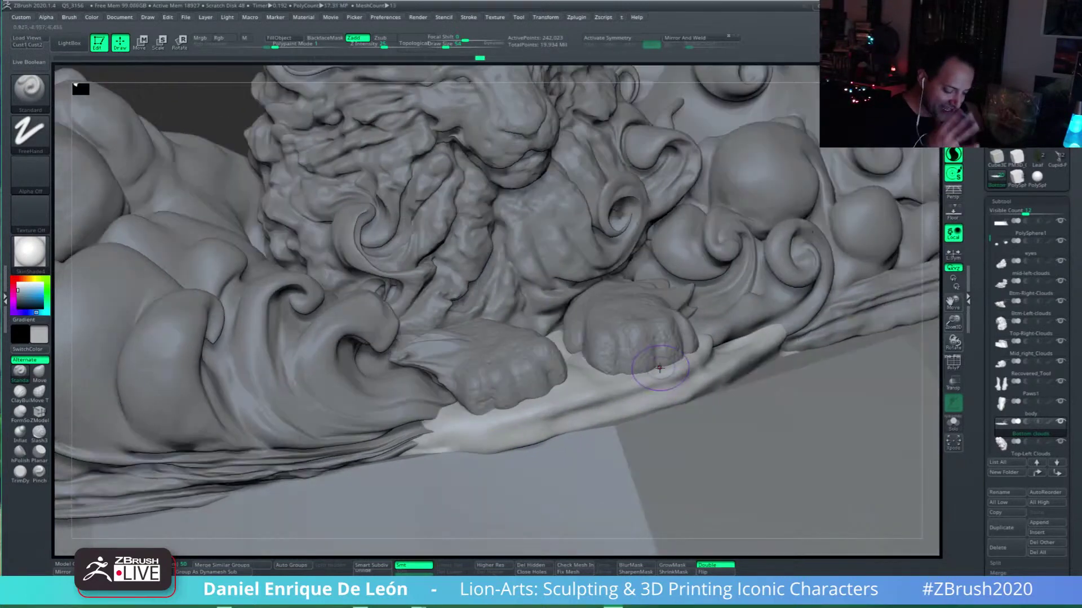
mouse_move(564, 430)
left_mouse_down("alt")
mouse_move(442, 443)
mouse_move(464, 425)
left_mouse_up("alt")
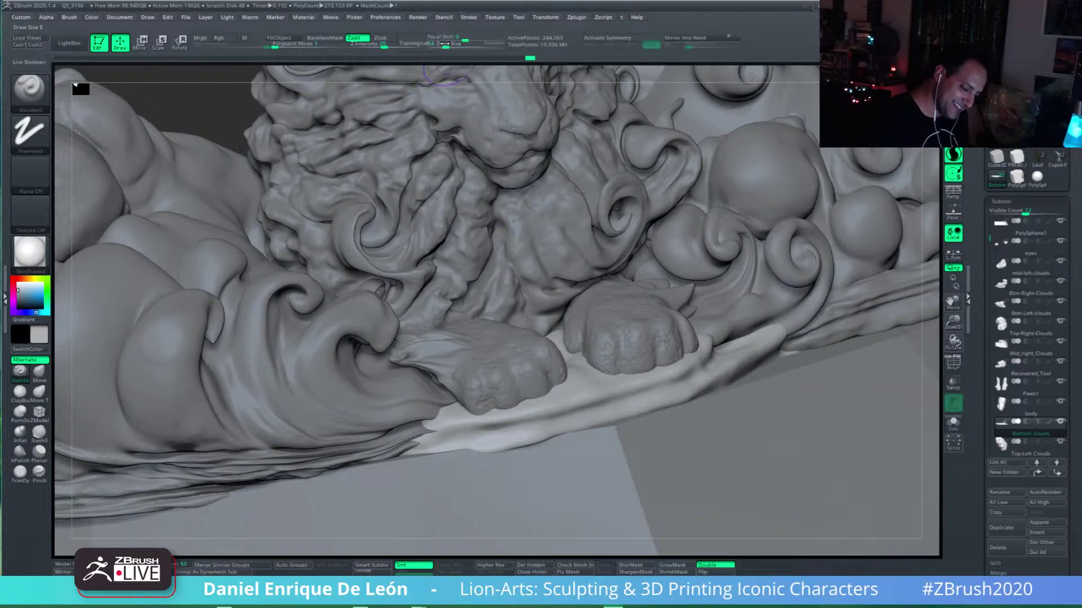
Step: Reduce the brush size, build up the lower-left edge of the cloud strip, and smooth the folds beneath both paws
left_click_drag(444, 43, 444, 44)
left_click_drag(521, 452, 481, 458)
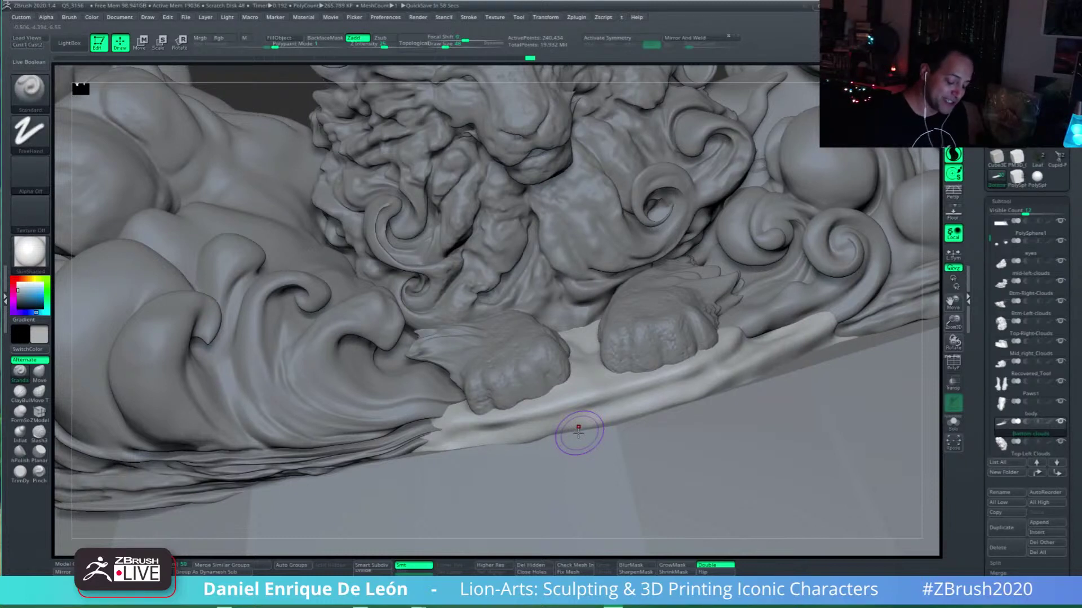
right_click_drag(678, 384, 699, 364)
key("shift")
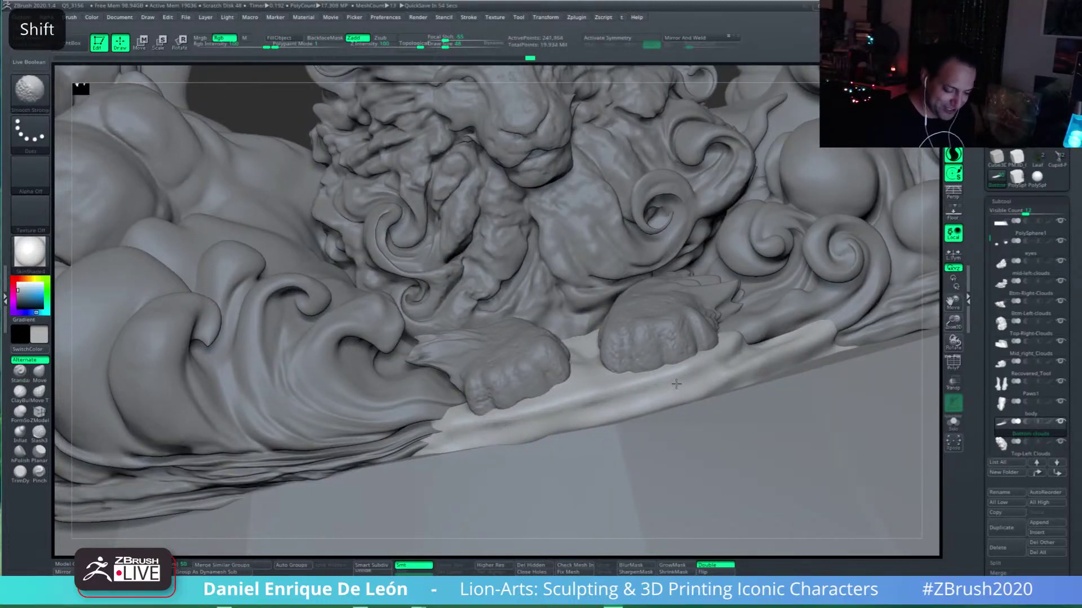
left_click_drag(501, 423, 712, 391, "shift")
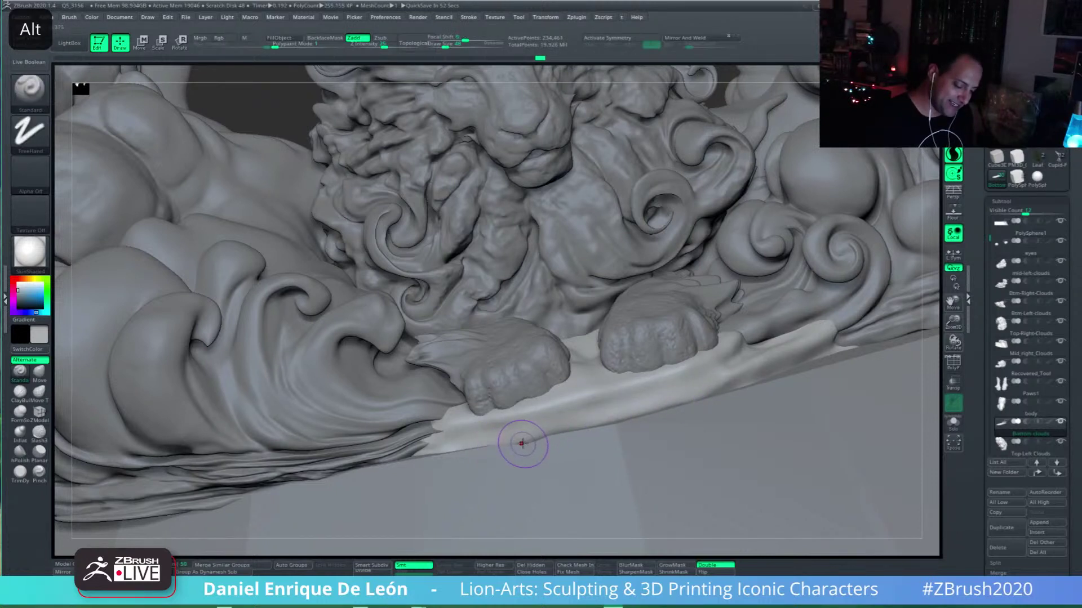
mouse_move(520, 445)
left_mouse_down("shift")
mouse_move(499, 445)
mouse_move(538, 434)
left_mouse_up("shift")
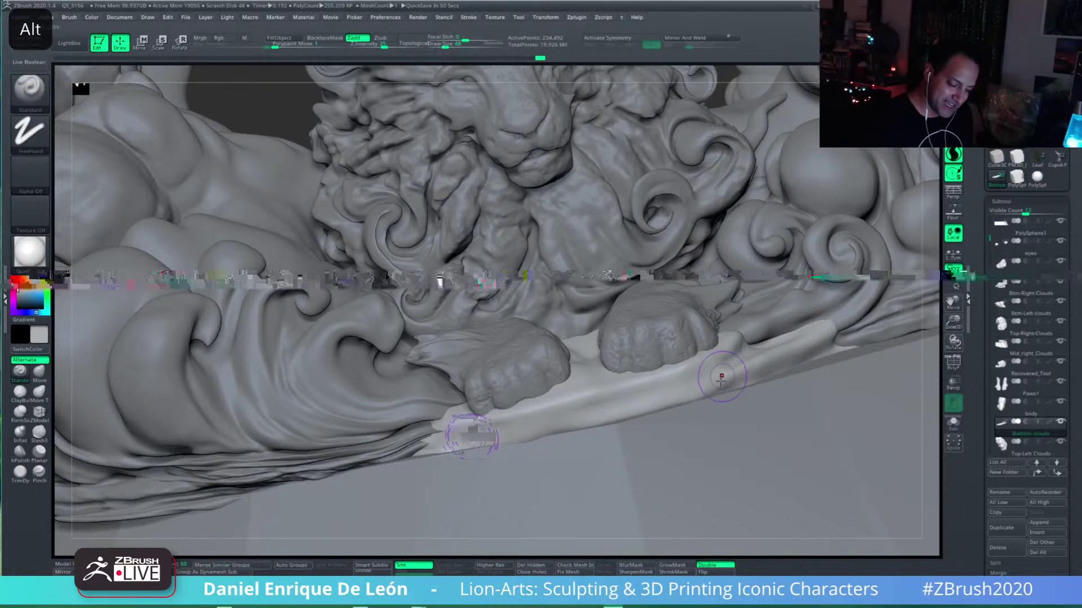
Step: Rework and smooth the fold on the cloud strip just beside the right paw
mouse_move(723, 376)
right_mouse_down("alt")
mouse_move(660, 393)
mouse_move(639, 387)
mouse_move(647, 362)
right_mouse_up("alt")
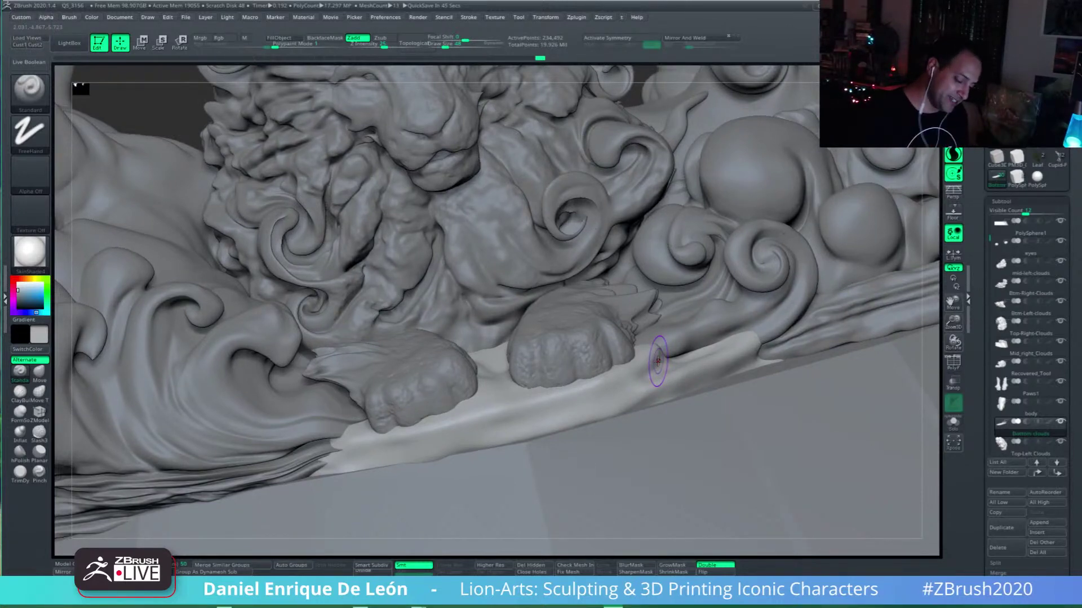
mouse_move(656, 364)
right_mouse_down()
mouse_move(670, 368)
mouse_move(679, 354)
right_mouse_up()
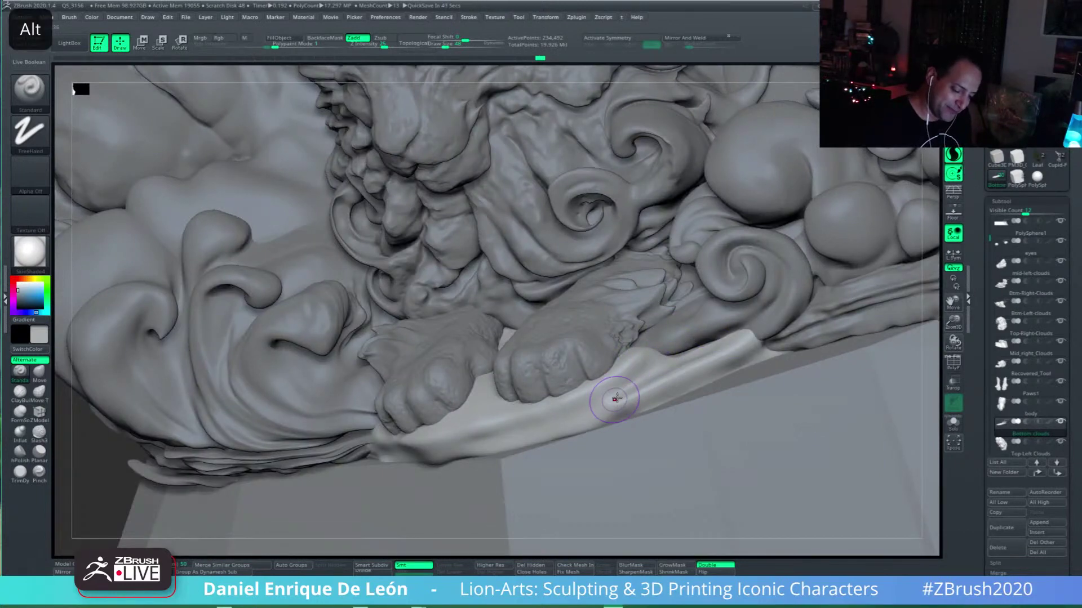
key("shift")
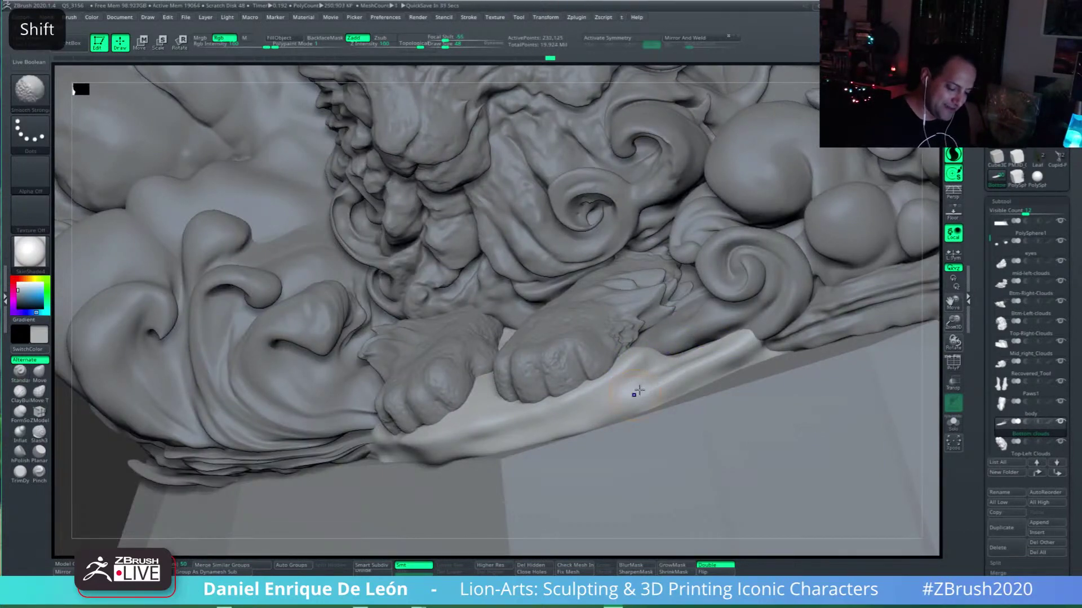
right_click_drag(633, 387, 633, 379)
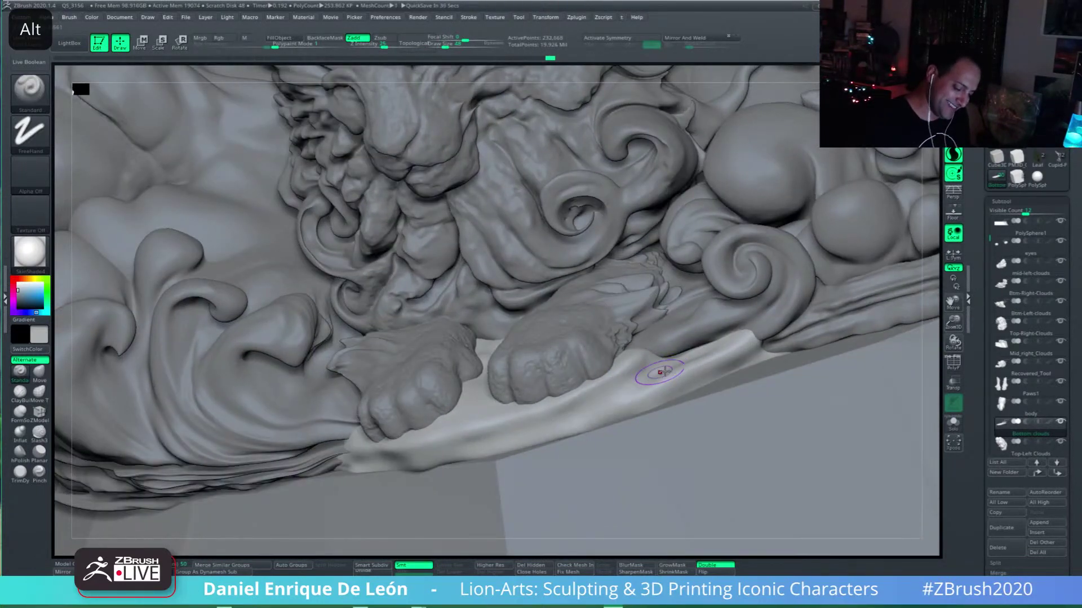
right_click_drag(707, 365, 621, 379)
Step: Sculpt a raised fold beside the right paw, smooth below the left paw, and extend the ridge to the strip's left end
left_click_drag(596, 389, 648, 362)
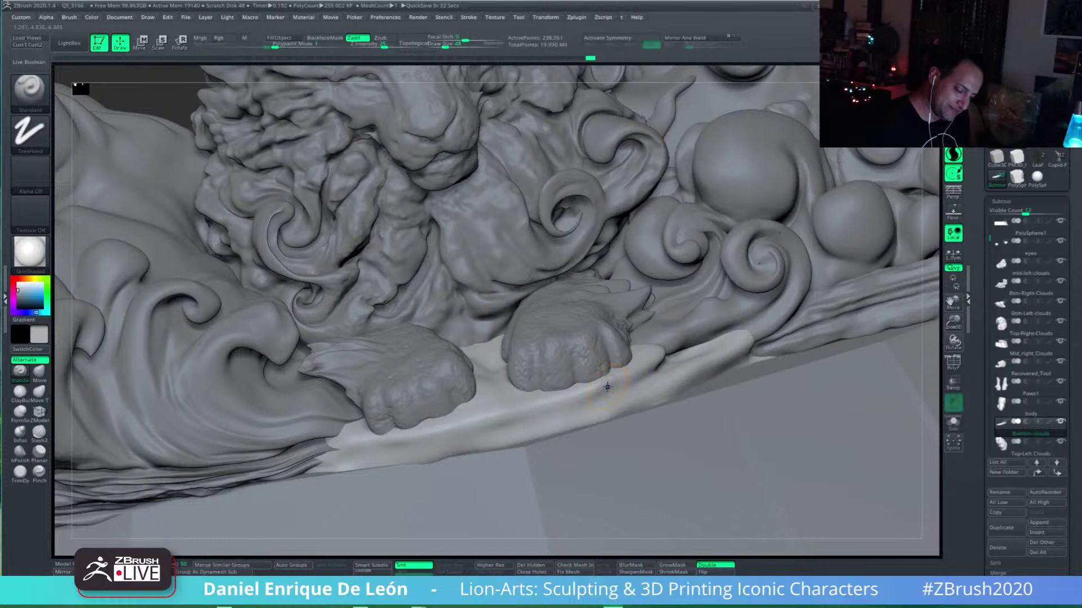
right_click_drag(653, 374, 626, 374)
key("shift")
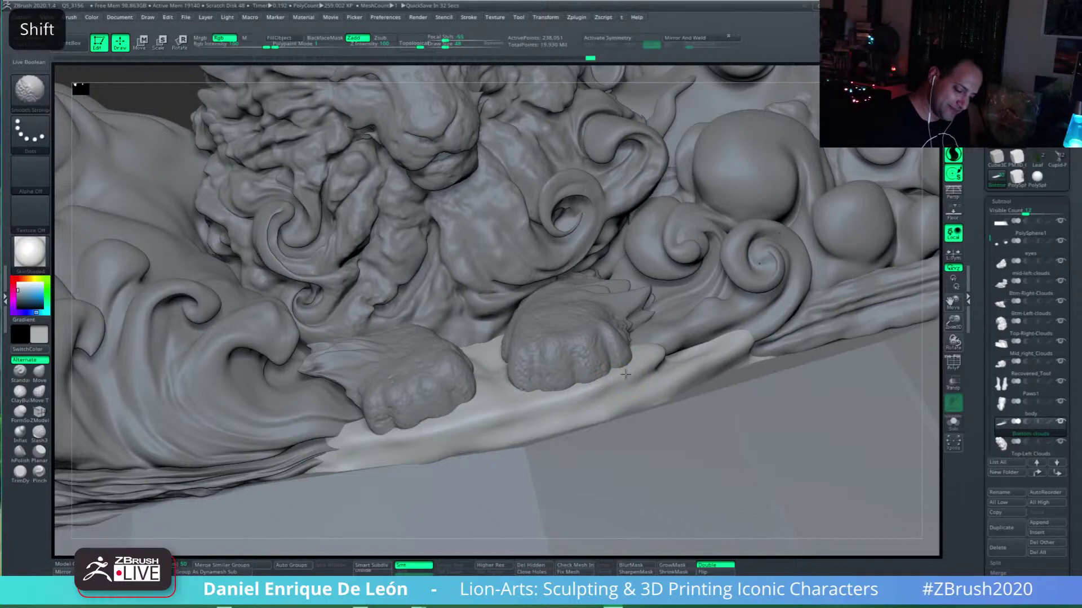
mouse_move(404, 431)
left_mouse_down("shift")
mouse_move(590, 403)
mouse_move(505, 427)
mouse_move(379, 442)
left_mouse_up("shift")
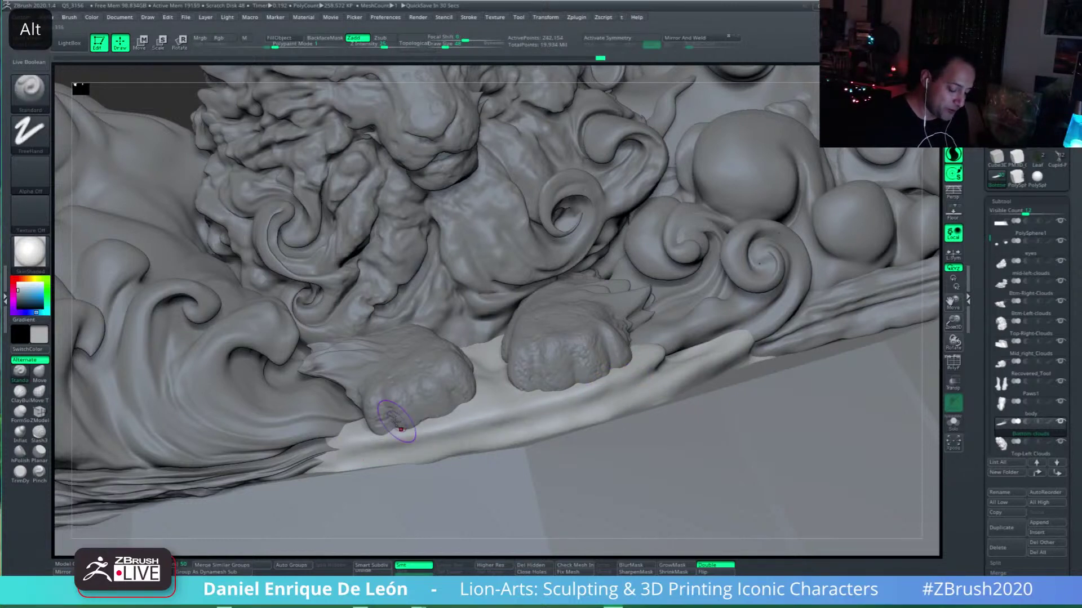
mouse_move(653, 390)
left_mouse_down()
mouse_move(609, 410)
mouse_move(378, 455)
left_mouse_up()
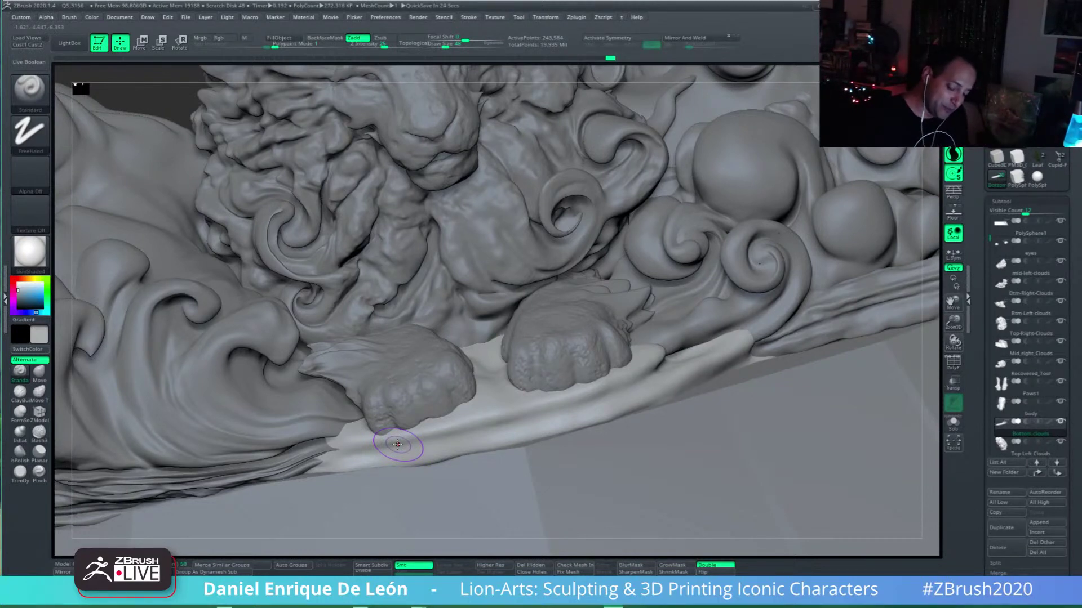
Step: Refine and smooth the tapered right end of the bottom cloud strip, checking its shape from several angles
right_click_drag(693, 367, 707, 375)
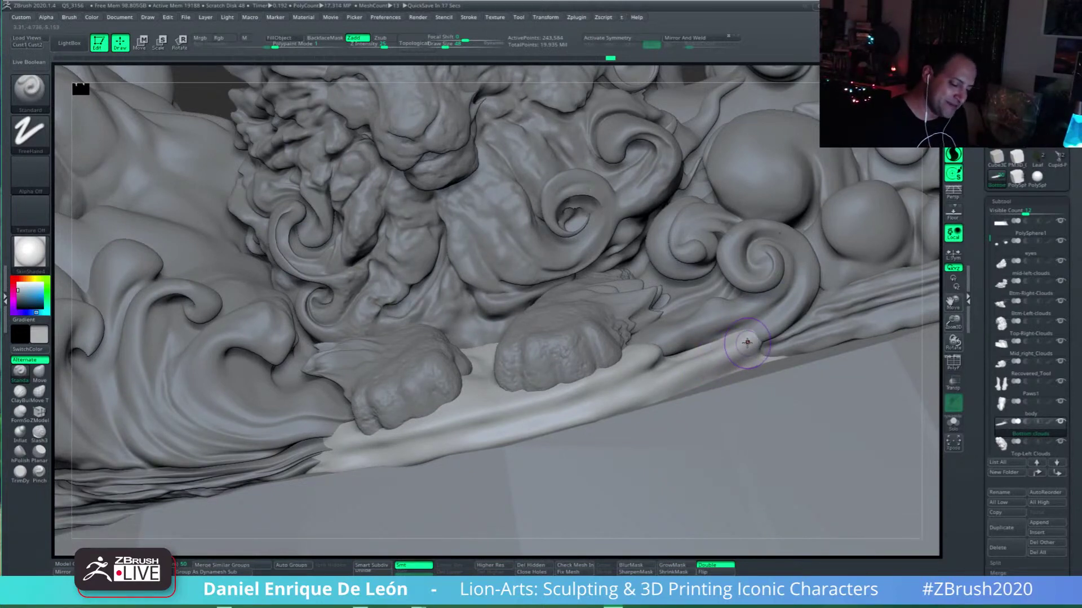
mouse_move(744, 341)
right_mouse_down()
mouse_move(777, 342)
mouse_move(726, 349)
right_mouse_up()
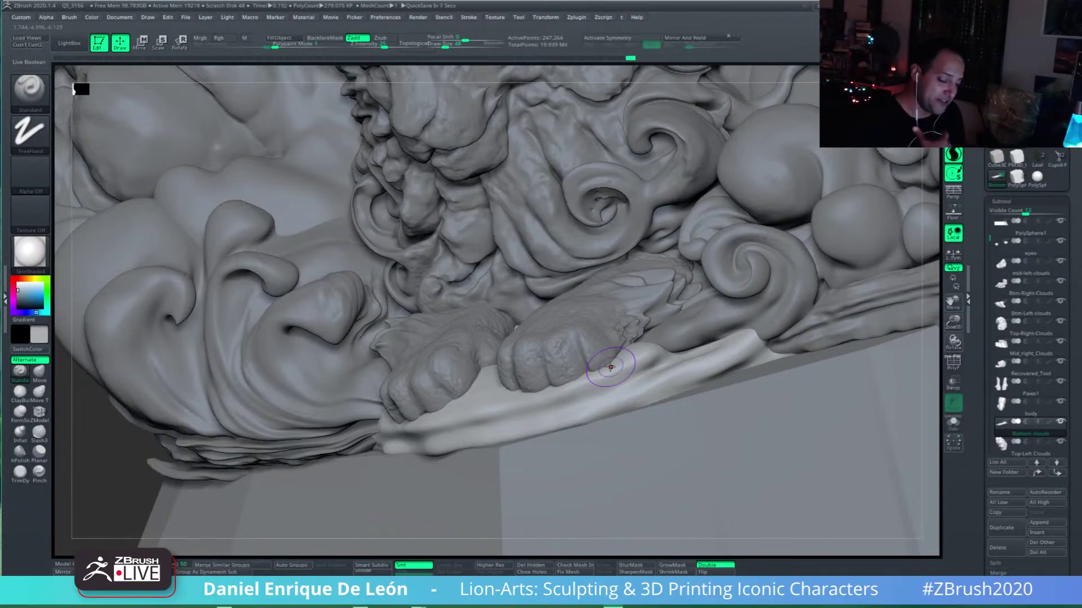
mouse_move(715, 360)
right_mouse_down()
mouse_move(738, 352)
mouse_move(707, 353)
right_mouse_up()
key("shift")
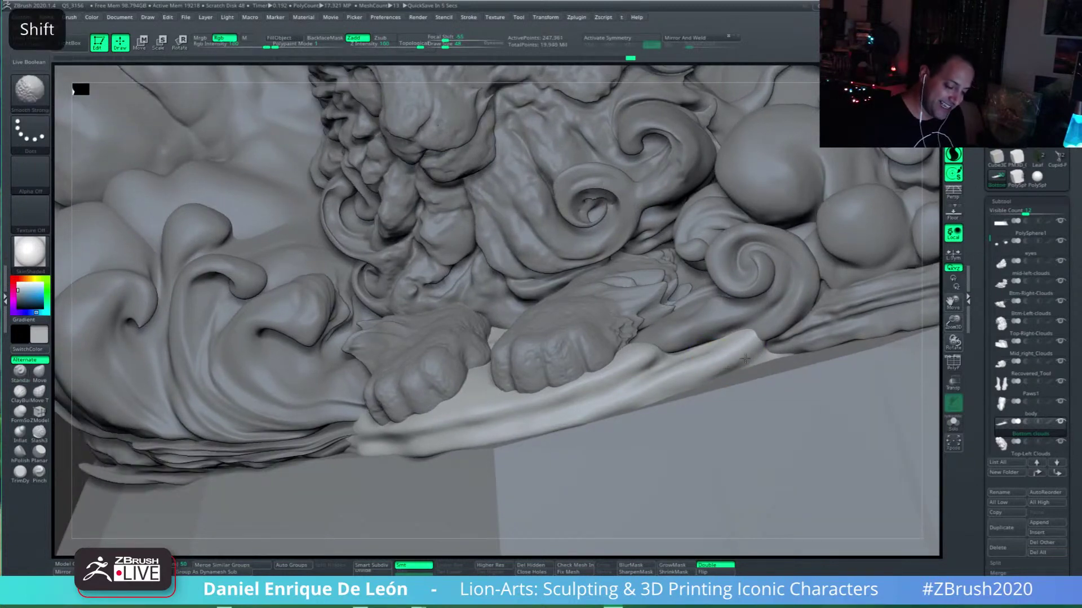
right_click_drag(743, 361, 700, 357)
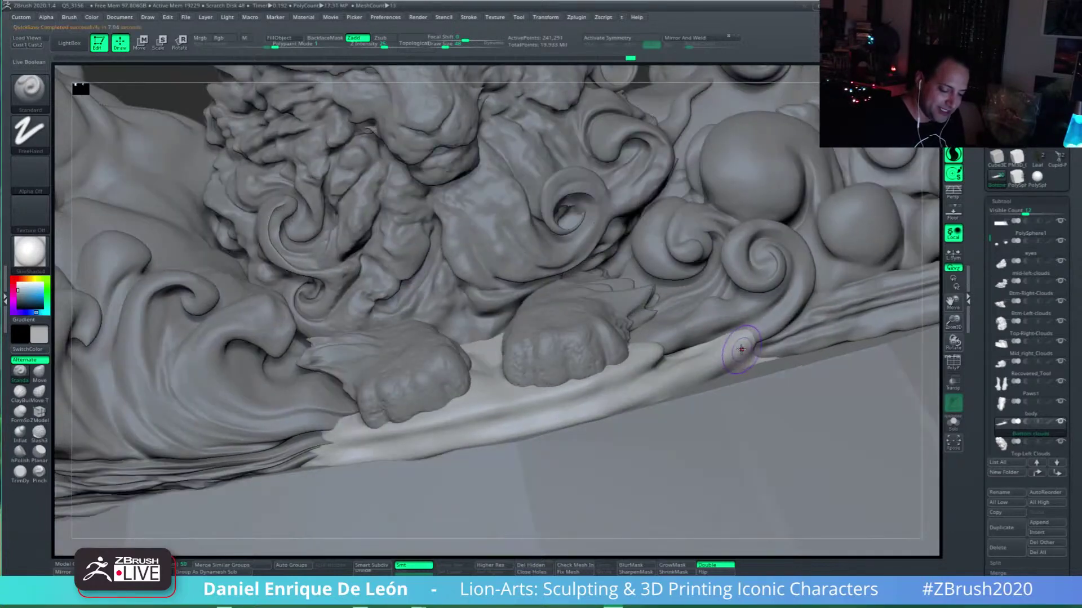
right_click_drag(718, 364, 721, 373)
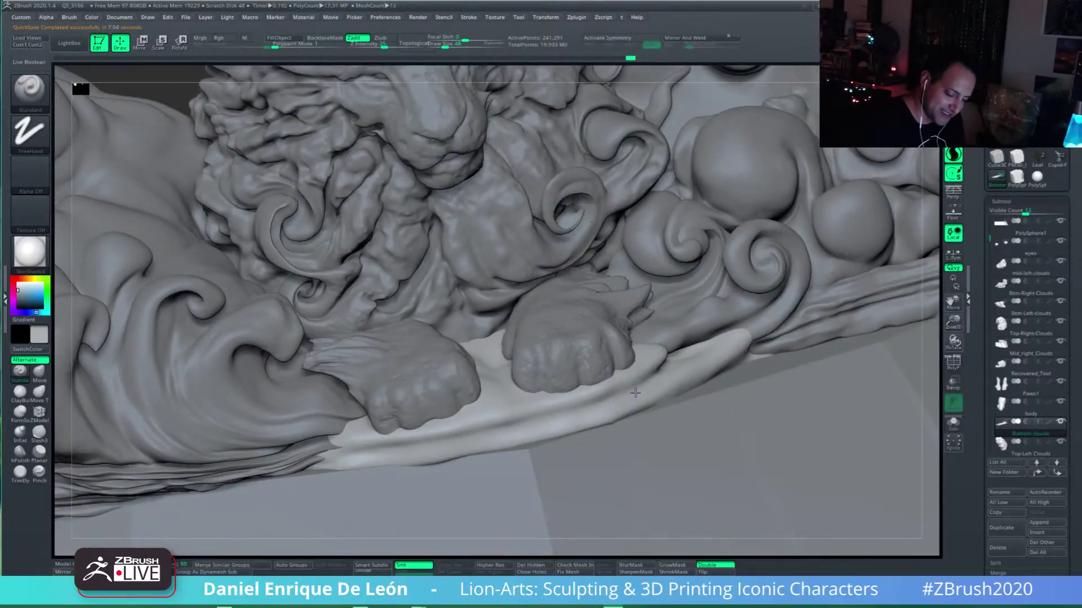
right_click_drag(635, 393, 608, 397)
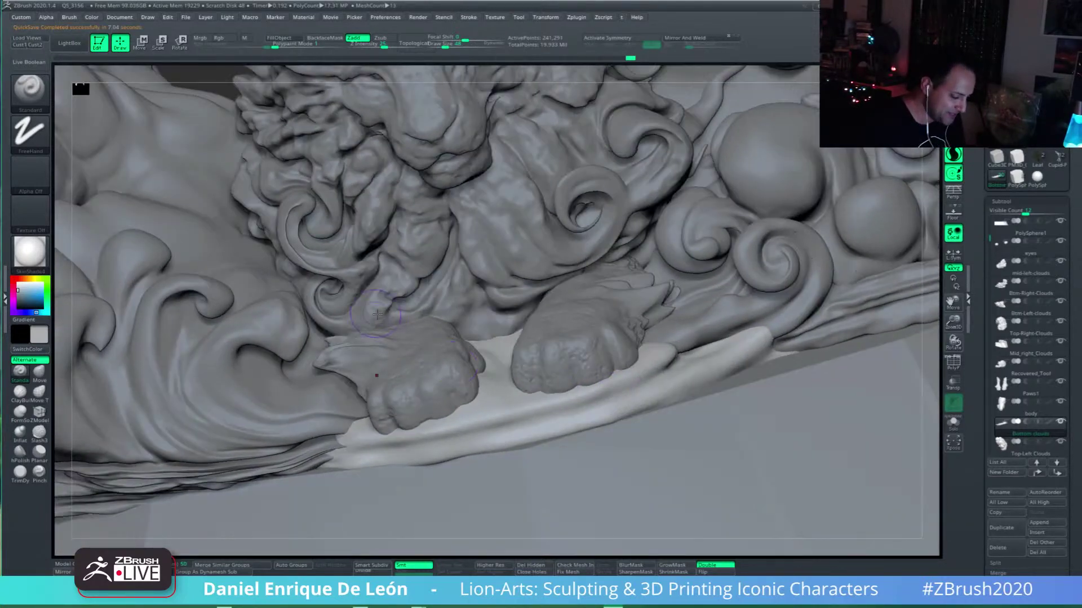
Step: Reduce the brush size and soften the pointed fold tip beside the right paw
right_click_drag(617, 354, 665, 315, "alt")
right_click_drag(704, 348, 729, 336, "alt")
left_click(437, 44)
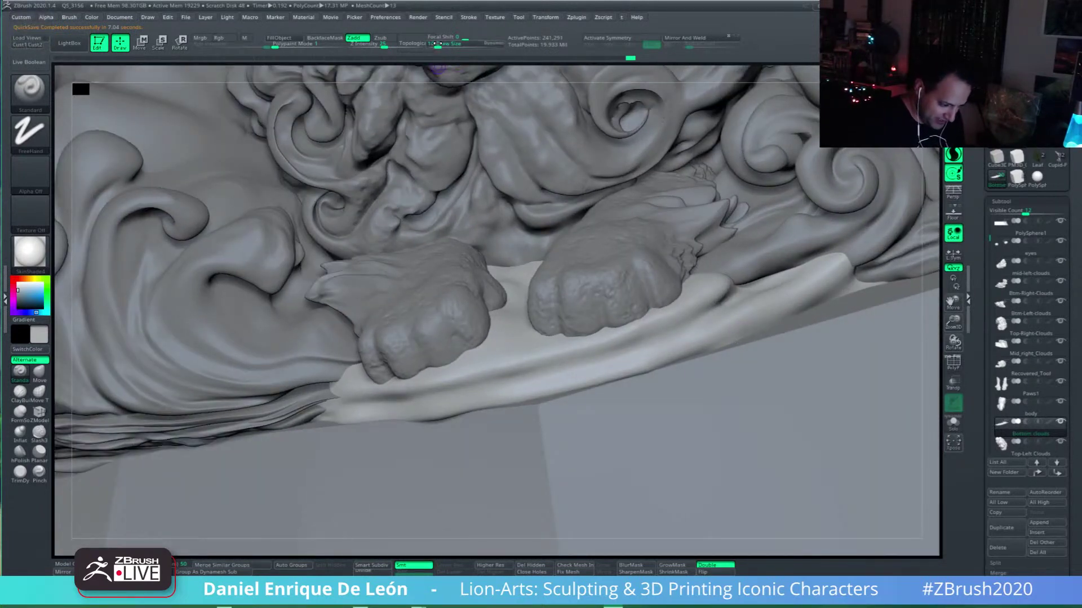
mouse_move(672, 297)
right_mouse_down()
mouse_move(763, 284)
mouse_move(719, 287)
right_mouse_up()
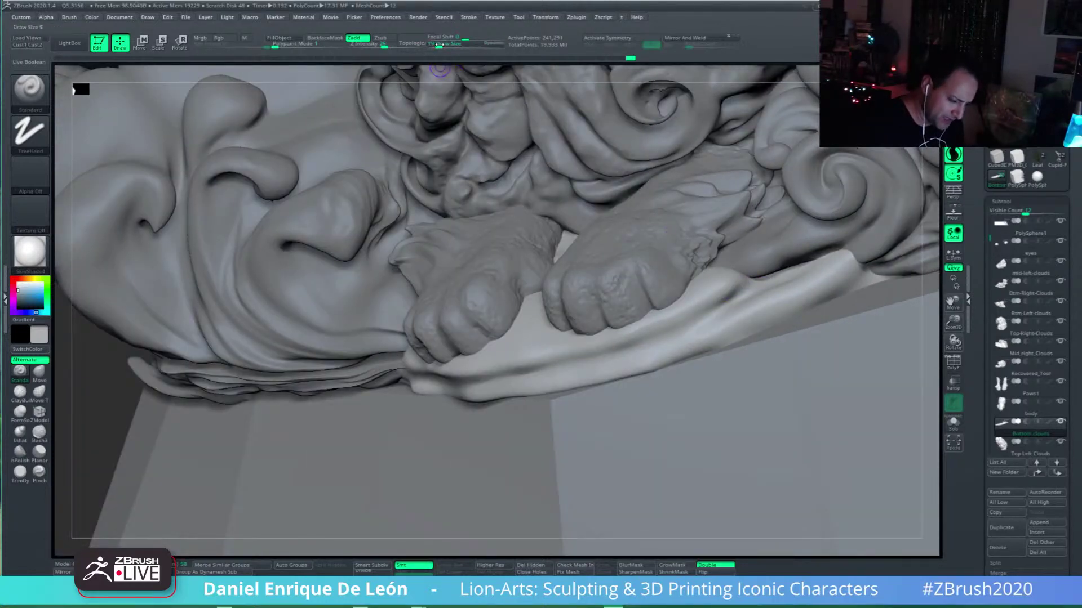
left_click_drag(438, 45, 443, 45)
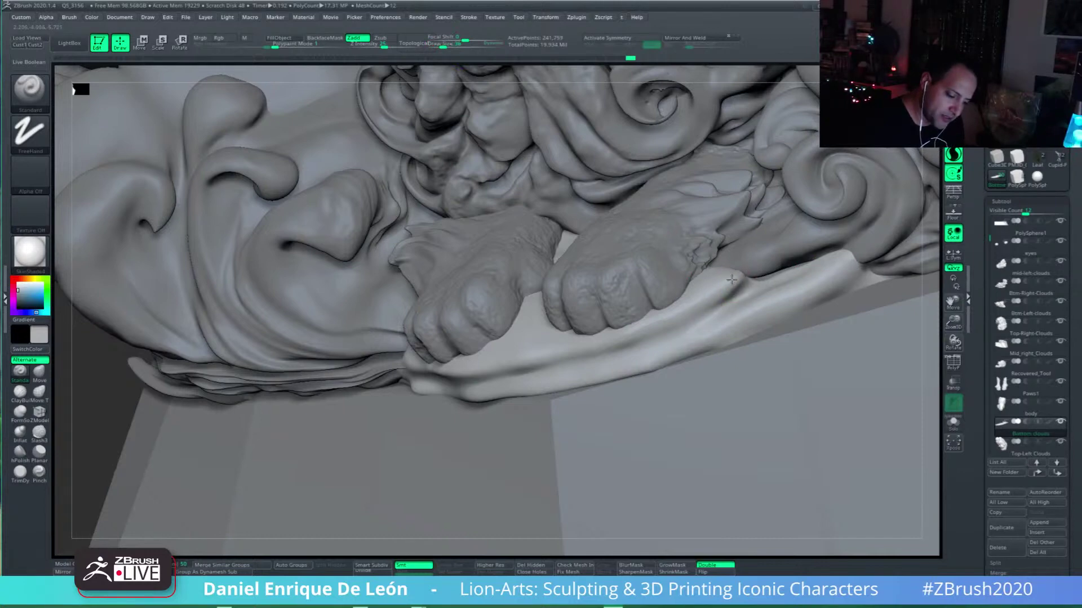
left_click_drag(742, 284, 694, 313, "shift")
Step: Carve a long groove from below the right paw to the cloud strip's left end, undoing one stroke and recarving it
mouse_move(743, 282)
right_mouse_down()
mouse_move(720, 299)
mouse_move(754, 284)
mouse_move(699, 321)
mouse_move(703, 297)
mouse_move(555, 374)
right_mouse_up()
key("alt")
left_click_drag(677, 325, 373, 380, "alt")
key("ctrl+z")
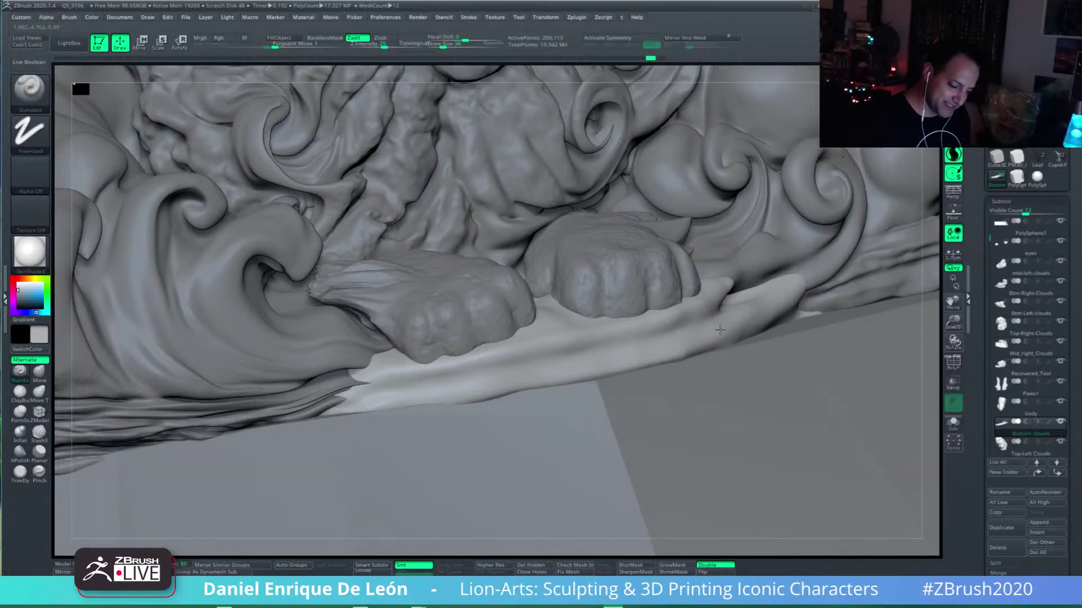
right_click_drag(720, 330, 641, 380)
left_click_drag(727, 316, 350, 398, "alt")
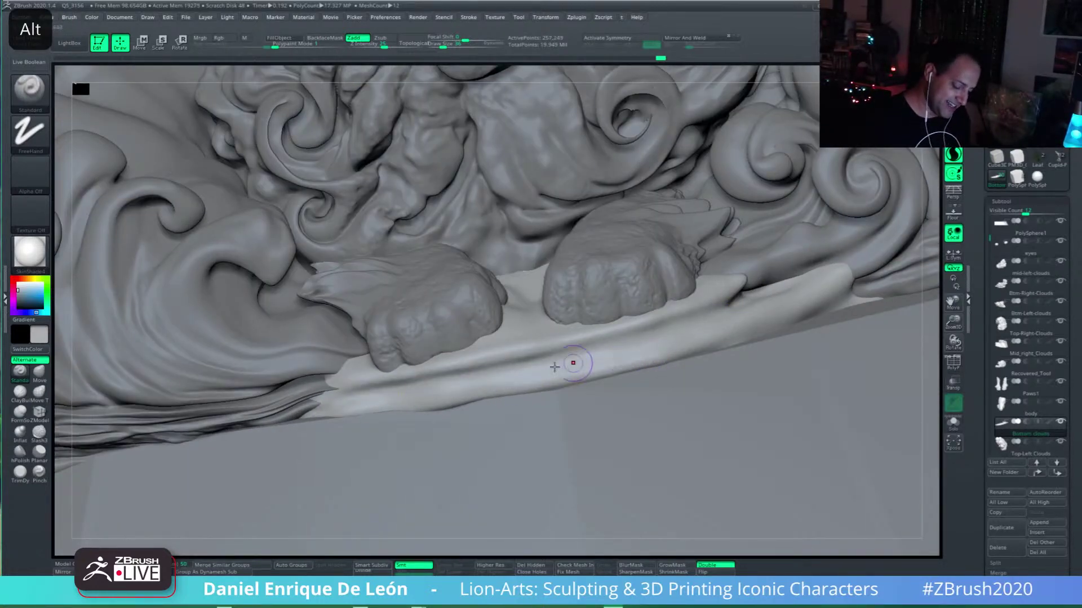
Step: Carve the crease at the strip's left end and build up the fold just below the left paw
mouse_move(387, 402)
right_mouse_down()
mouse_move(399, 392)
mouse_move(389, 376)
mouse_move(411, 393)
right_mouse_up()
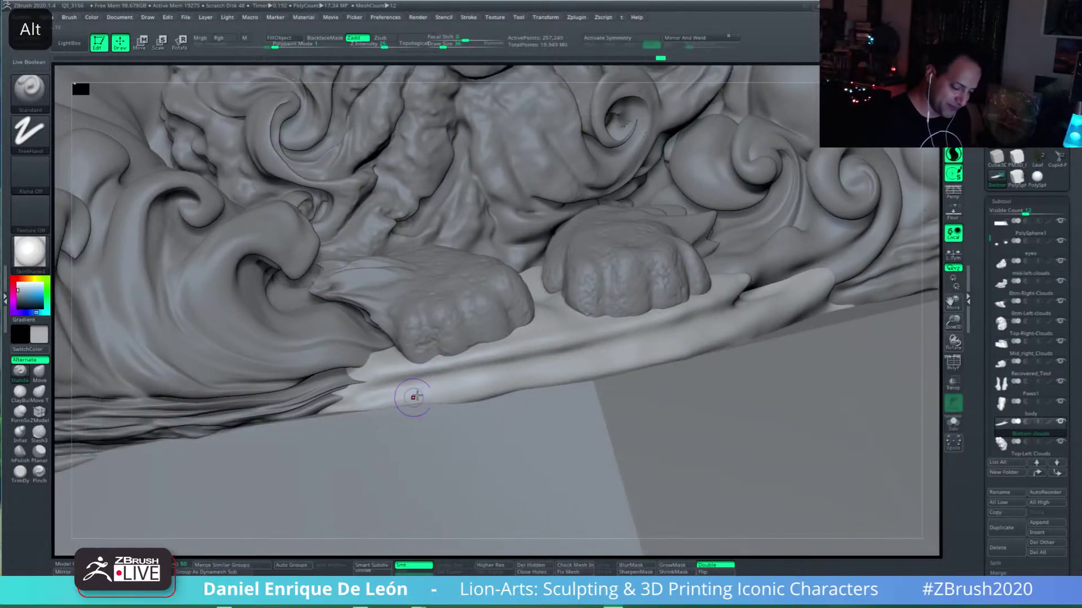
left_click_drag(384, 371, 355, 382, "alt")
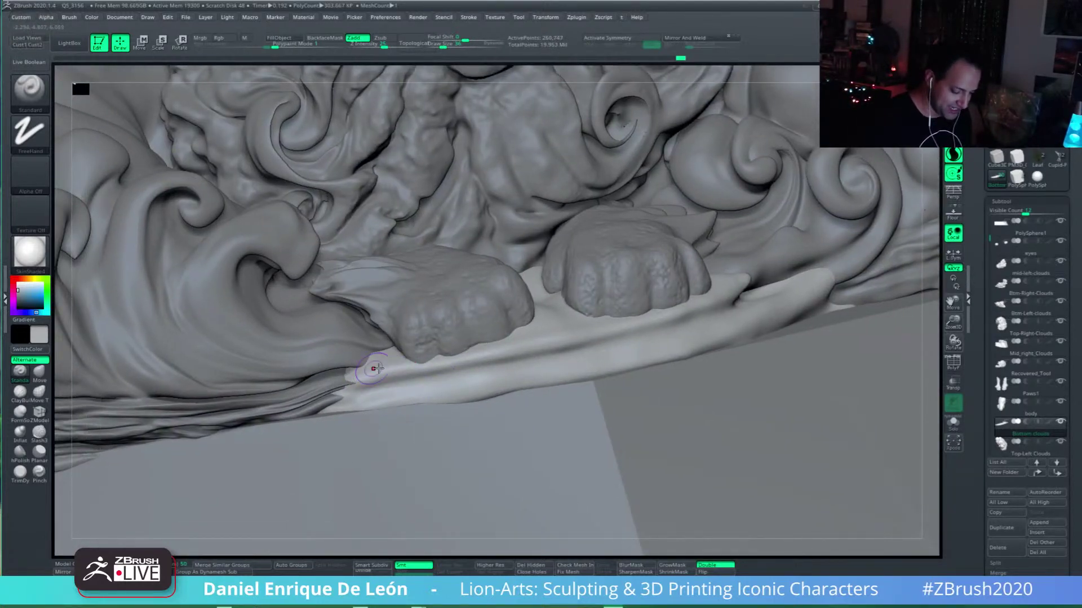
mouse_move(434, 373)
left_mouse_down()
mouse_move(550, 362)
mouse_move(460, 363)
left_mouse_up()
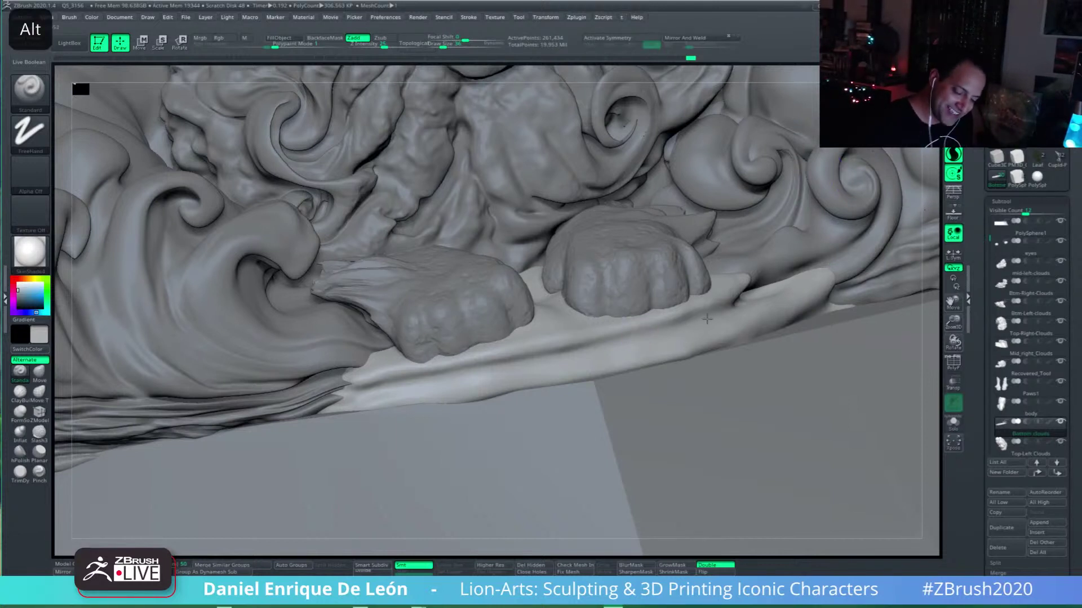
Step: Build up thin parallel ridges along the lower half of the cloud strip, spanning both paws
right_click_drag(726, 329, 699, 350, "alt")
left_click_drag(731, 336, 525, 387)
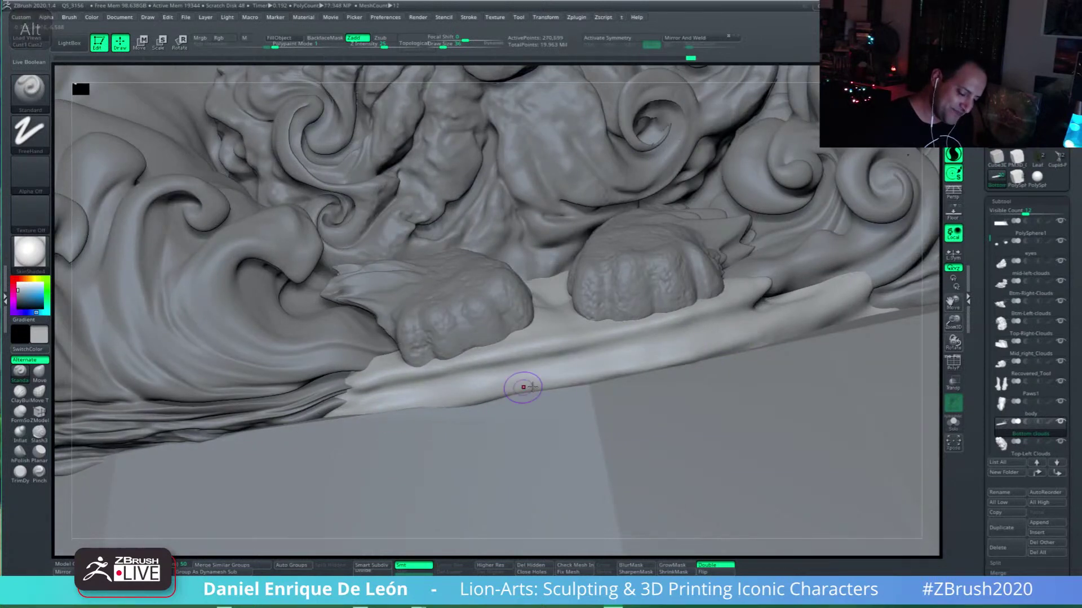
left_click_drag(450, 390, 759, 334)
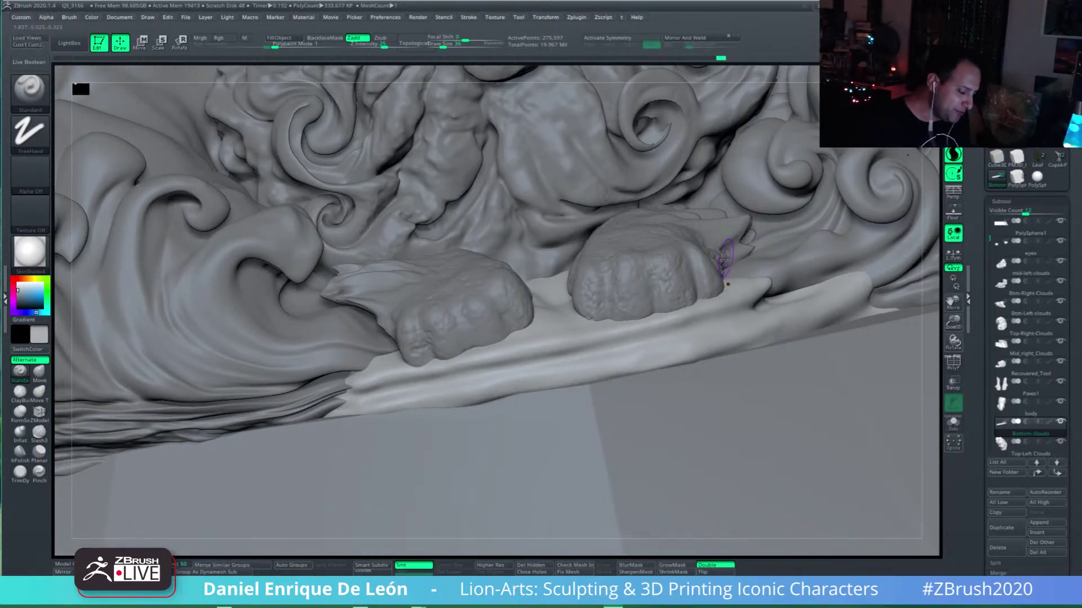
Step: Smooth the cloud strip and touch up the ridge directly beneath the right paw
right_click_drag(758, 327, 784, 333, "alt")
mouse_move(643, 388)
right_mouse_down("alt")
mouse_move(652, 362)
mouse_move(639, 378)
mouse_move(540, 397)
right_mouse_up("alt")
key("shift")
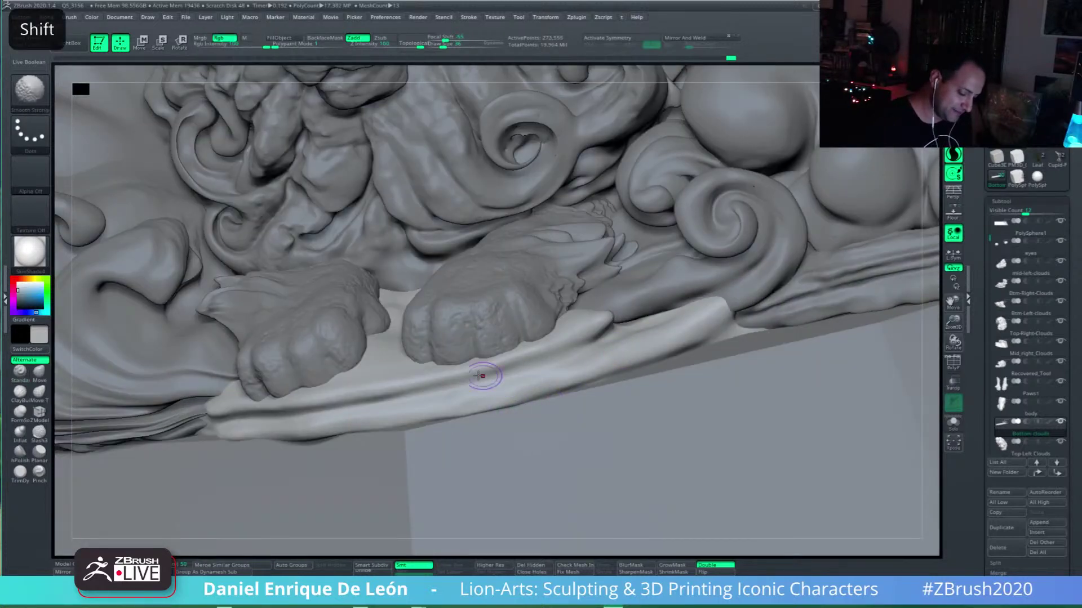
left_click_drag(485, 374, 442, 379)
Step: Carve a branching crease below the right paw, running up toward the pointed fold tip beside it
left_click_drag(507, 375, 547, 371, "alt")
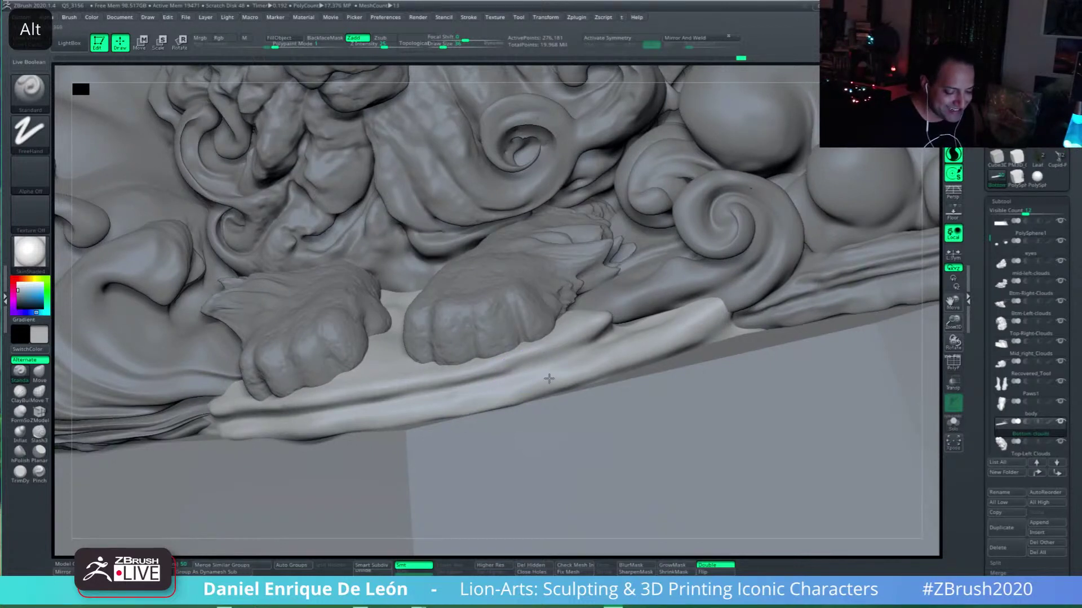
right_click_drag(549, 378, 528, 374, "alt")
mouse_move(529, 374)
left_mouse_down("alt")
mouse_move(471, 374)
mouse_move(449, 387)
mouse_move(481, 374)
mouse_move(455, 387)
mouse_move(498, 398)
mouse_move(541, 391)
mouse_move(525, 380)
mouse_move(437, 392)
mouse_move(587, 342)
mouse_move(577, 346)
mouse_move(596, 329)
left_mouse_up("alt")
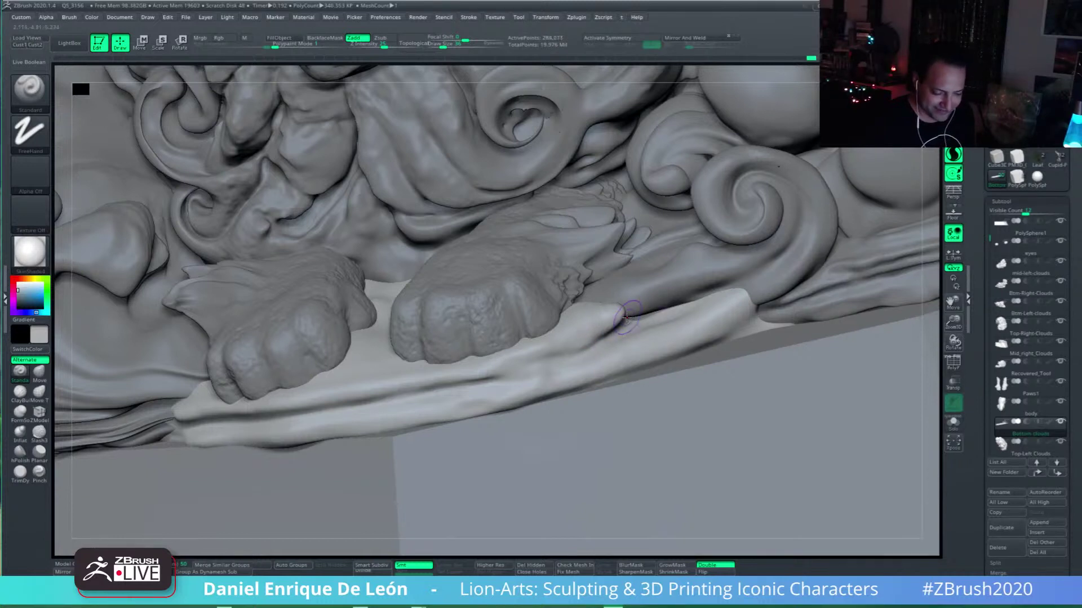
Step: Carve a shallow groove along the fold right of the right paw, then smooth and round off its end
mouse_move(627, 318)
right_mouse_down()
mouse_move(597, 344)
mouse_move(694, 311)
right_mouse_up()
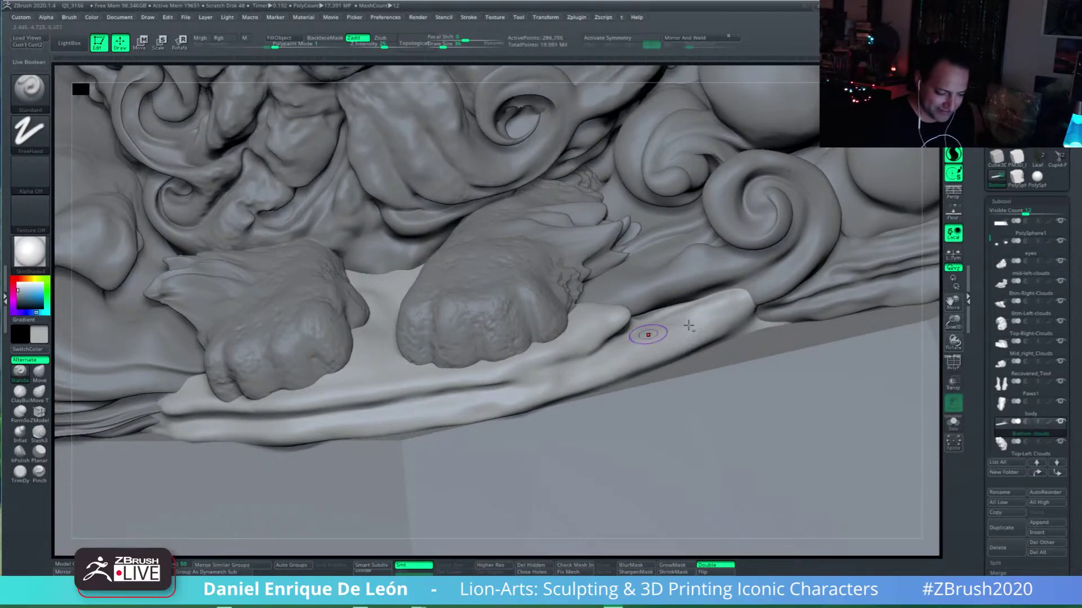
key("alt")
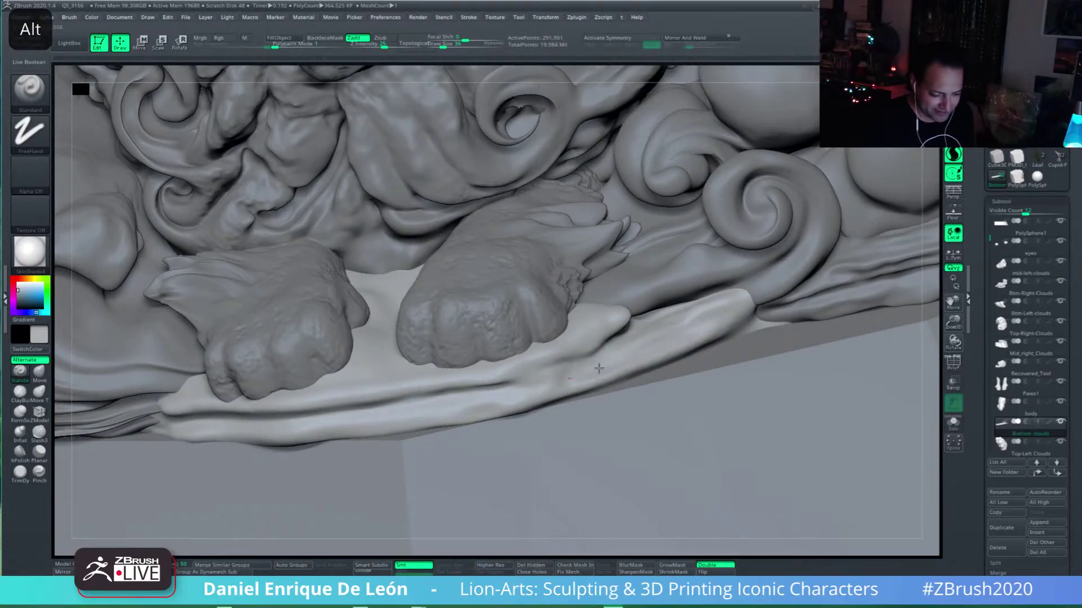
left_click_drag(599, 369, 686, 340, "alt")
right_click_drag(723, 322, 717, 341)
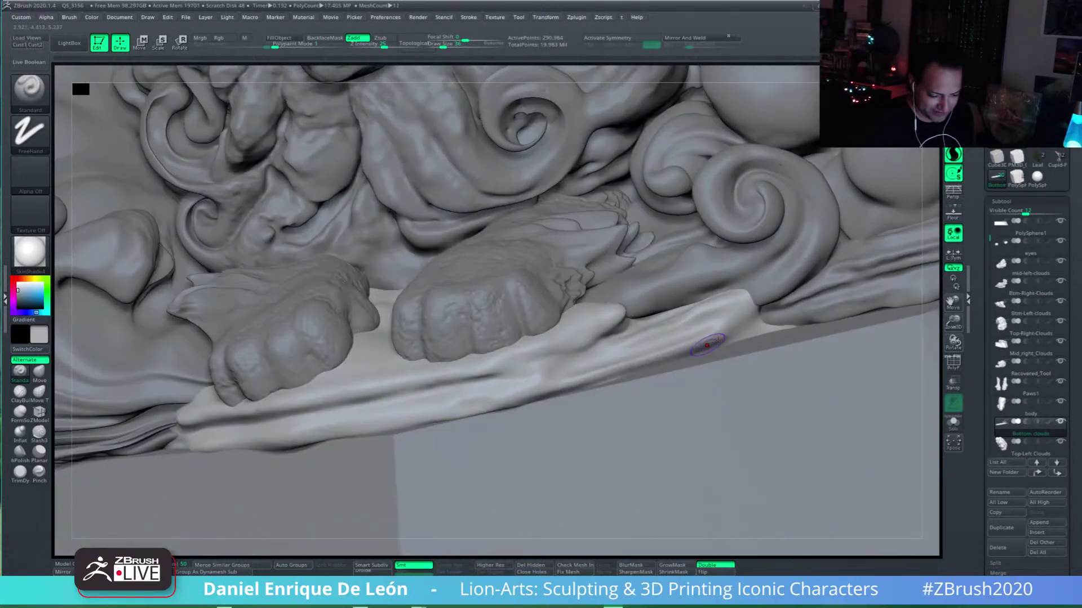
mouse_move(719, 341)
left_mouse_down()
mouse_move(741, 331)
mouse_move(579, 379)
mouse_move(731, 333)
left_mouse_up()
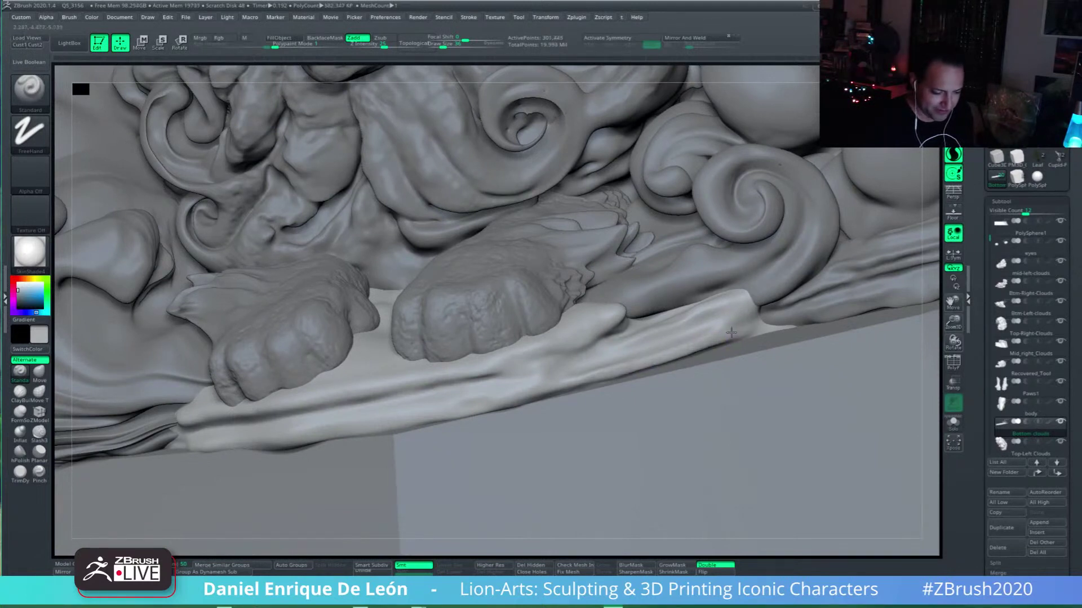
key("shift")
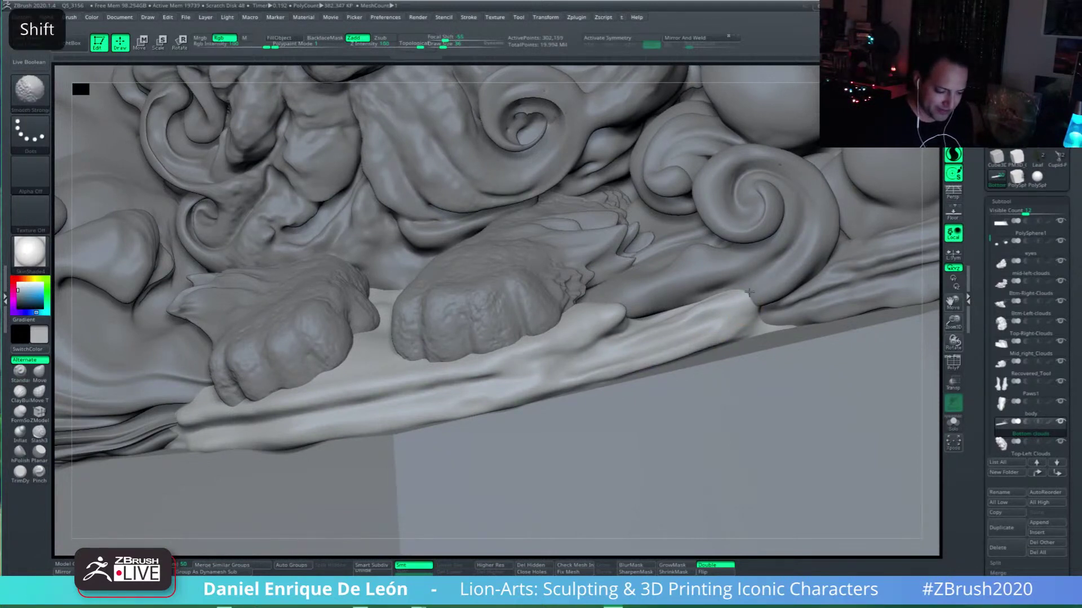
left_click_drag(661, 379, 756, 358, "alt")
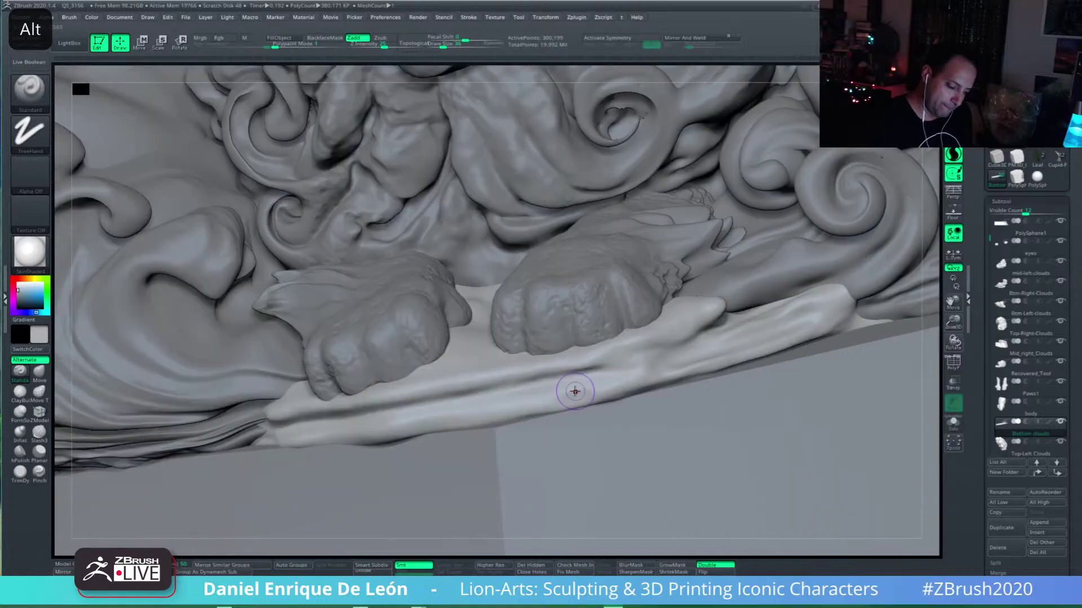
mouse_move(574, 391)
right_mouse_down("alt")
mouse_move(571, 357)
mouse_move(636, 351)
mouse_move(664, 388)
right_mouse_up("alt")
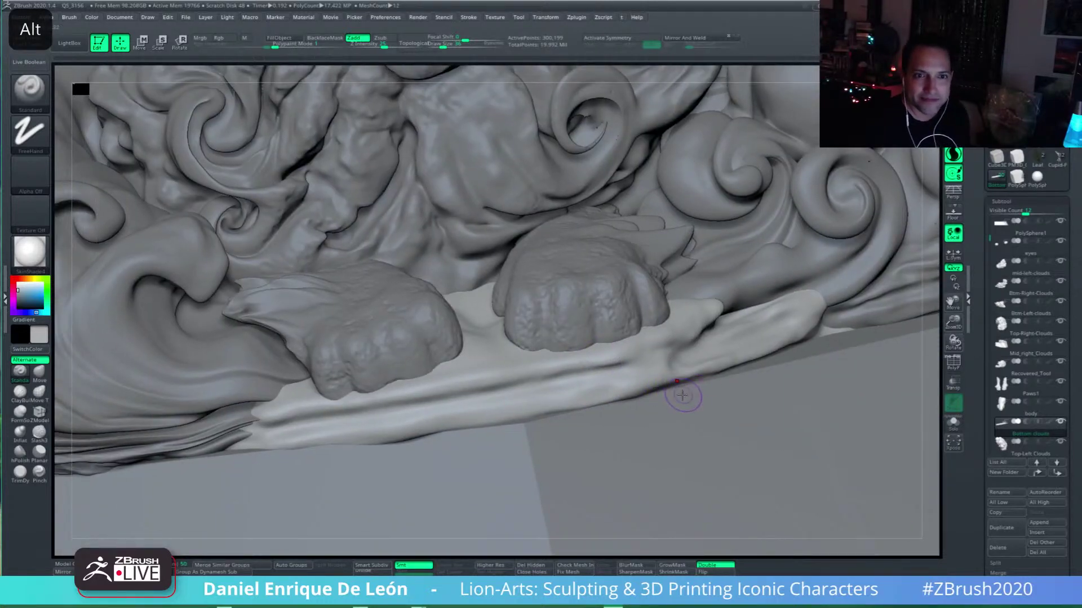
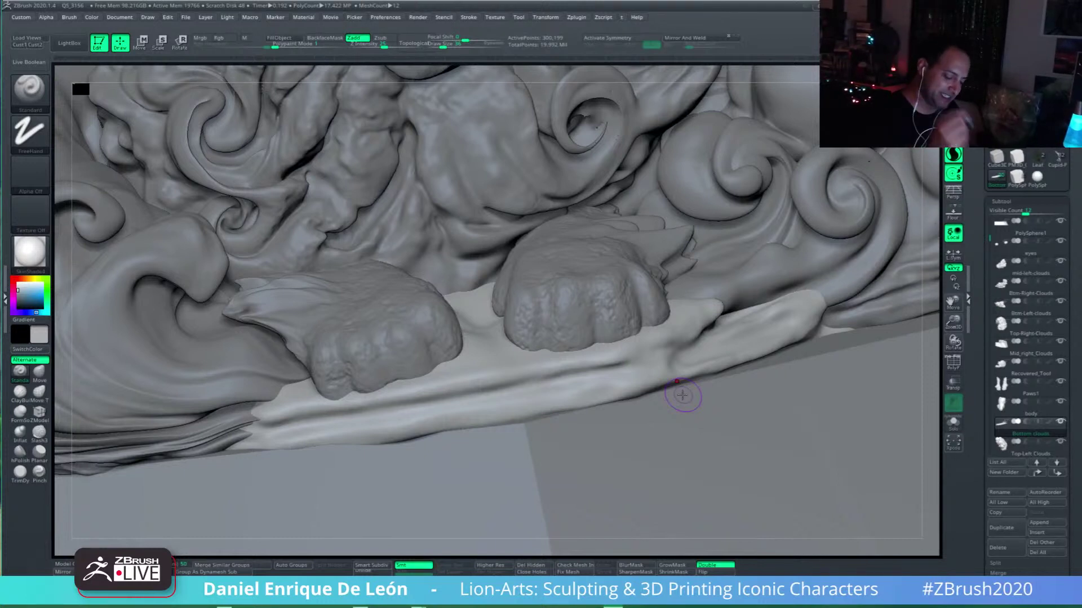
Step: Touch up the end of the crease directly beneath the right paw with a smaller brush
mouse_move(594, 383)
right_mouse_down()
mouse_move(596, 374)
mouse_move(569, 381)
right_mouse_up()
mouse_move(598, 370)
left_mouse_down()
mouse_move(616, 364)
mouse_move(622, 375)
left_mouse_up()
right_click_drag(622, 375, 631, 352)
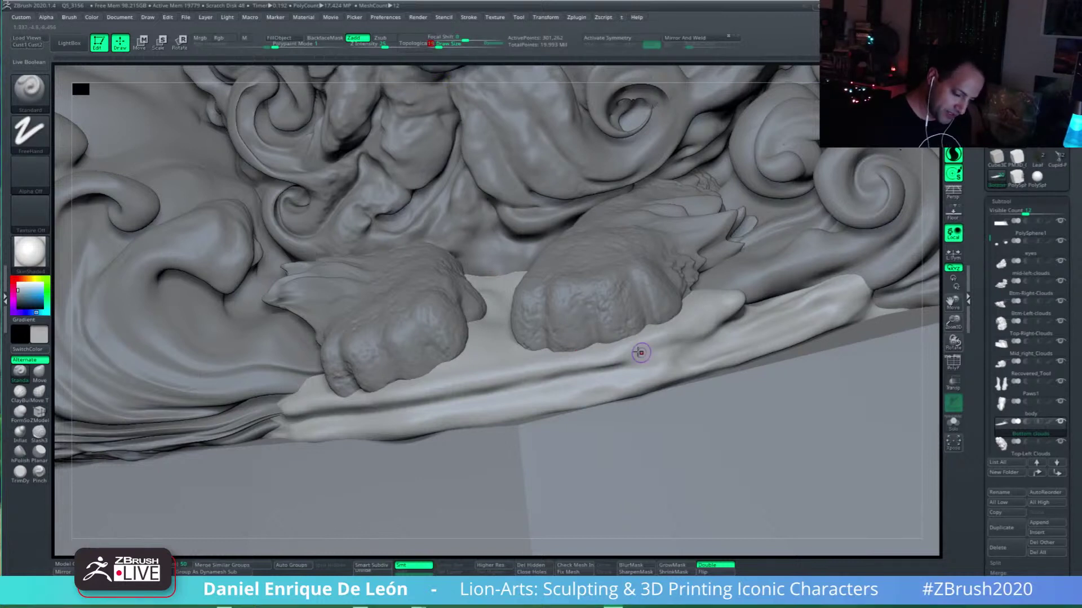
right_click_drag(617, 347, 536, 355)
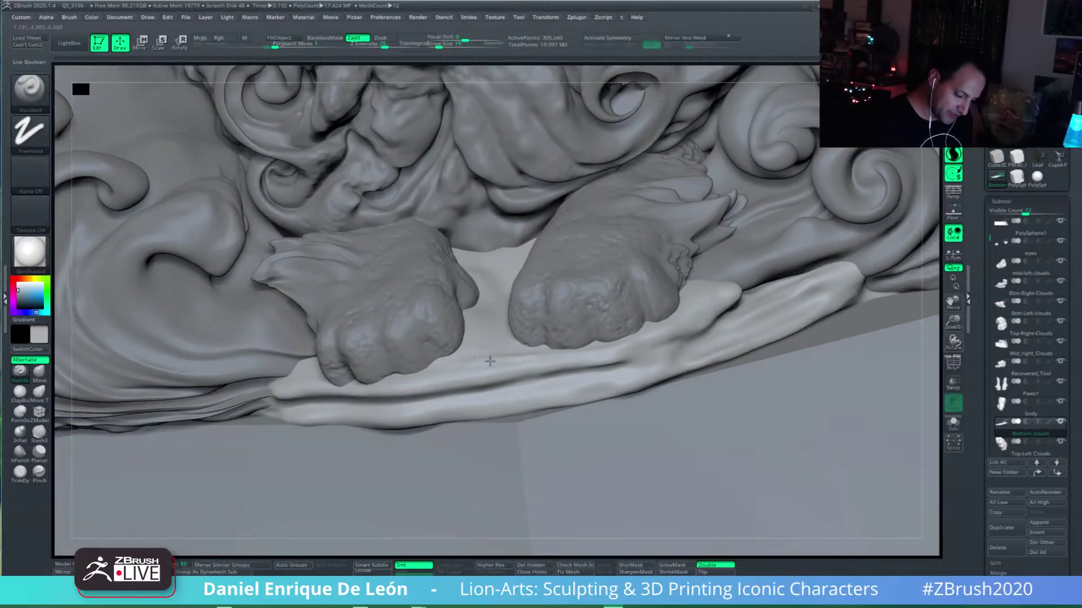
Step: Set up the Standard brush for texturing with the Spray stroke, Alpha 07 and a larger draw size
left_click(29, 133)
left_click(245, 146)
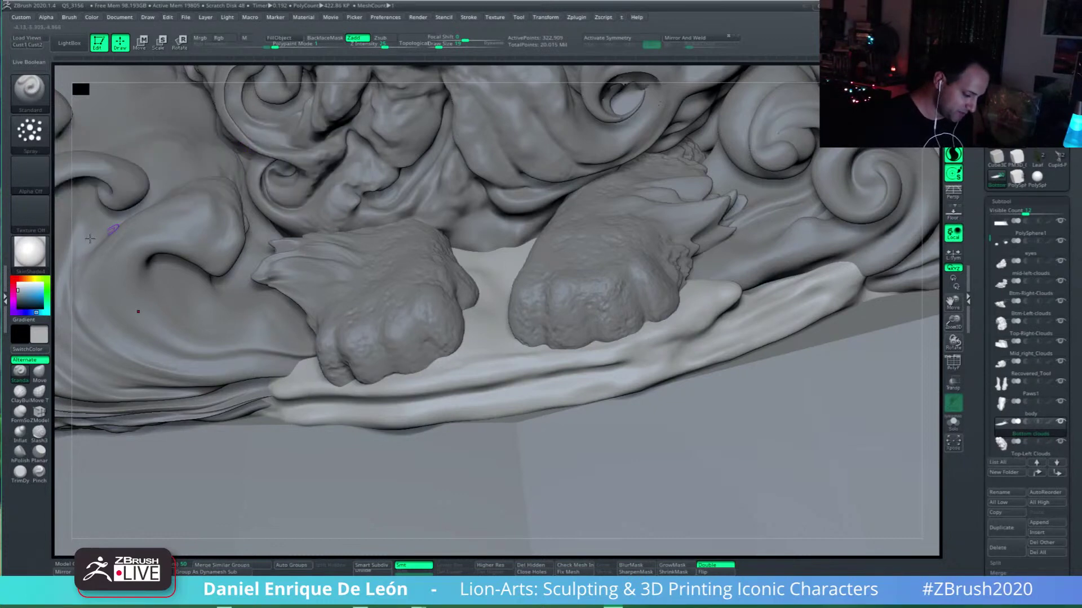
left_click(31, 175)
right_click_drag(645, 340, 655, 337)
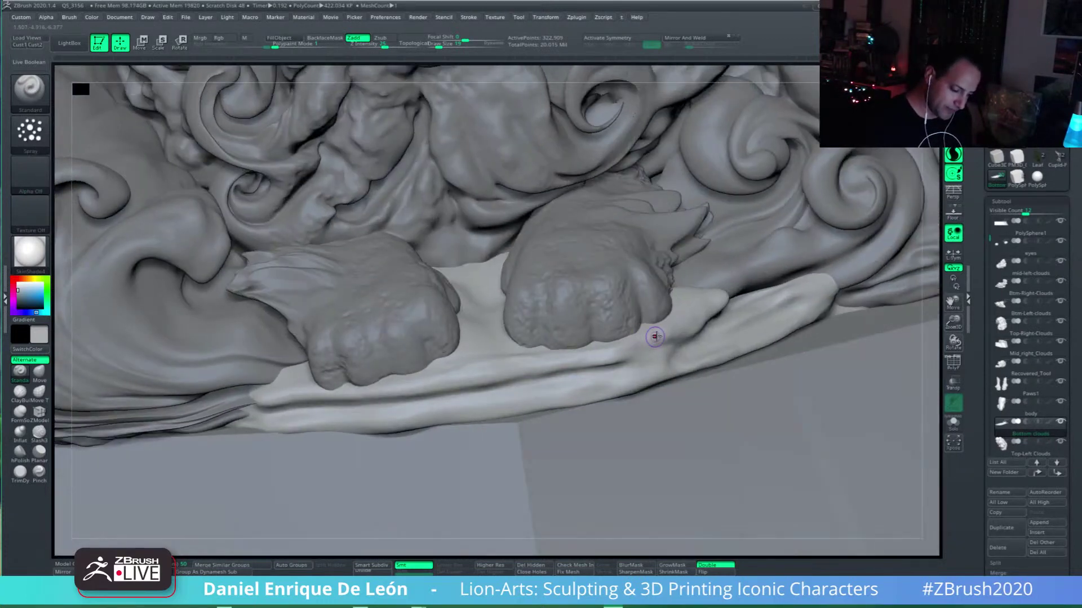
left_click(30, 178)
left_click(48, 164)
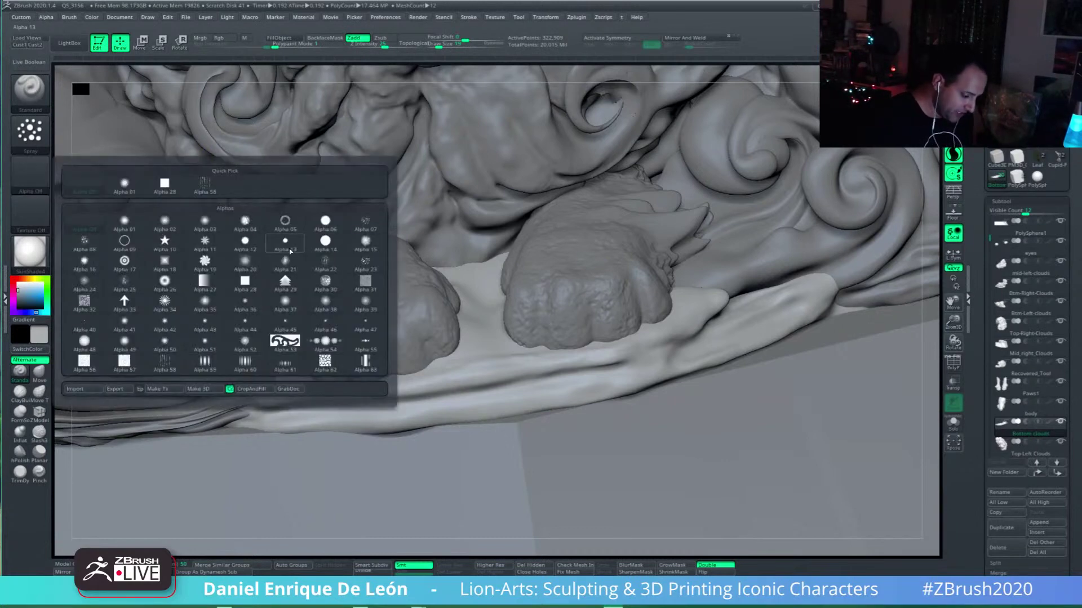
left_click(30, 175)
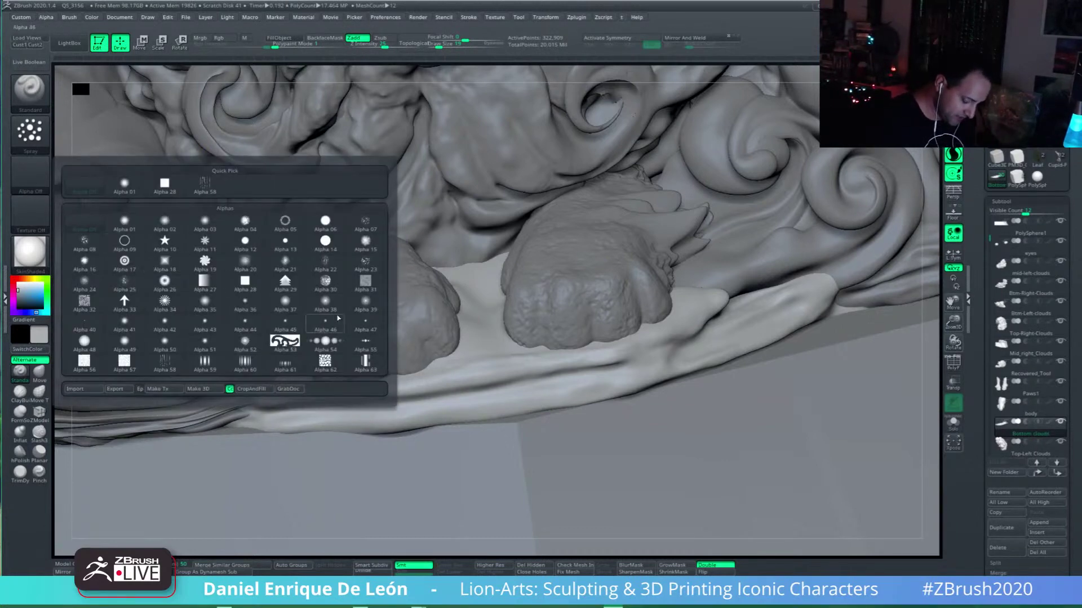
left_click(366, 223)
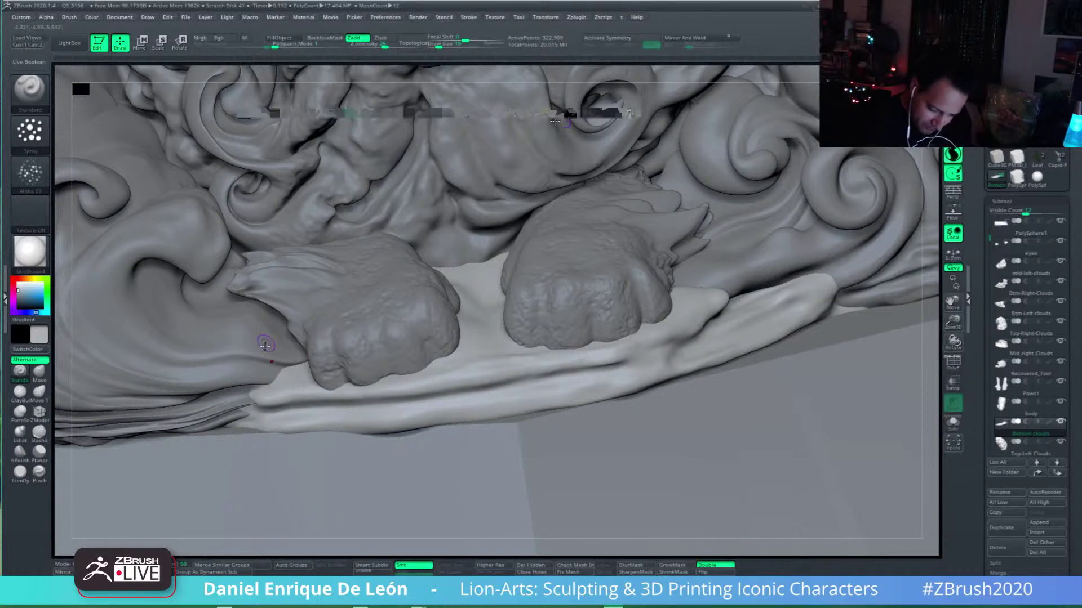
left_click(445, 47)
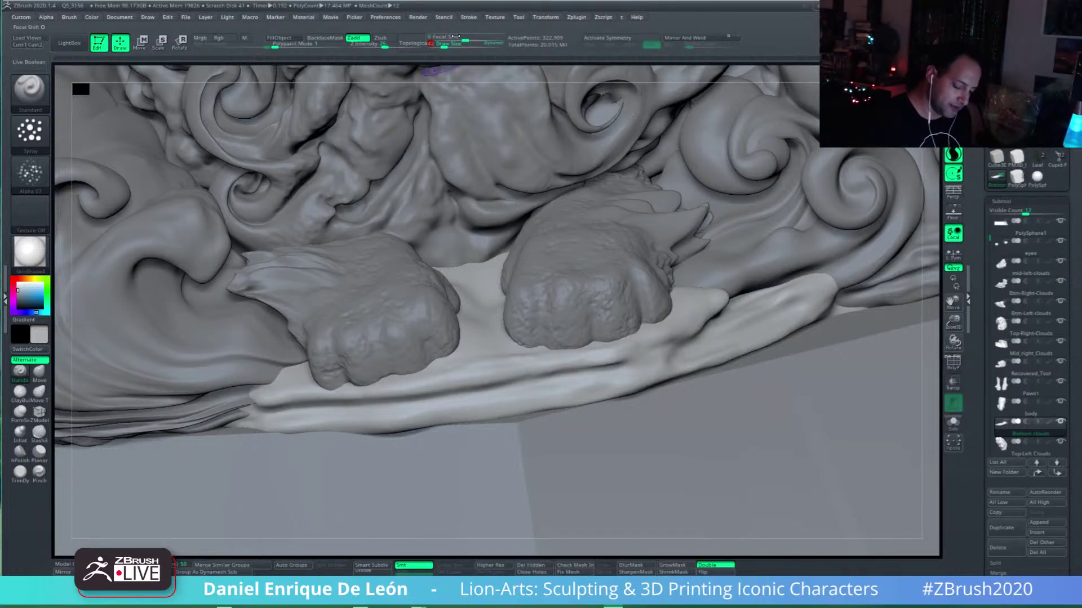
Step: Try spraying grainy texture along the ridge beneath the right paw
mouse_move(570, 358)
left_mouse_down()
mouse_move(562, 362)
mouse_move(594, 346)
left_mouse_up()
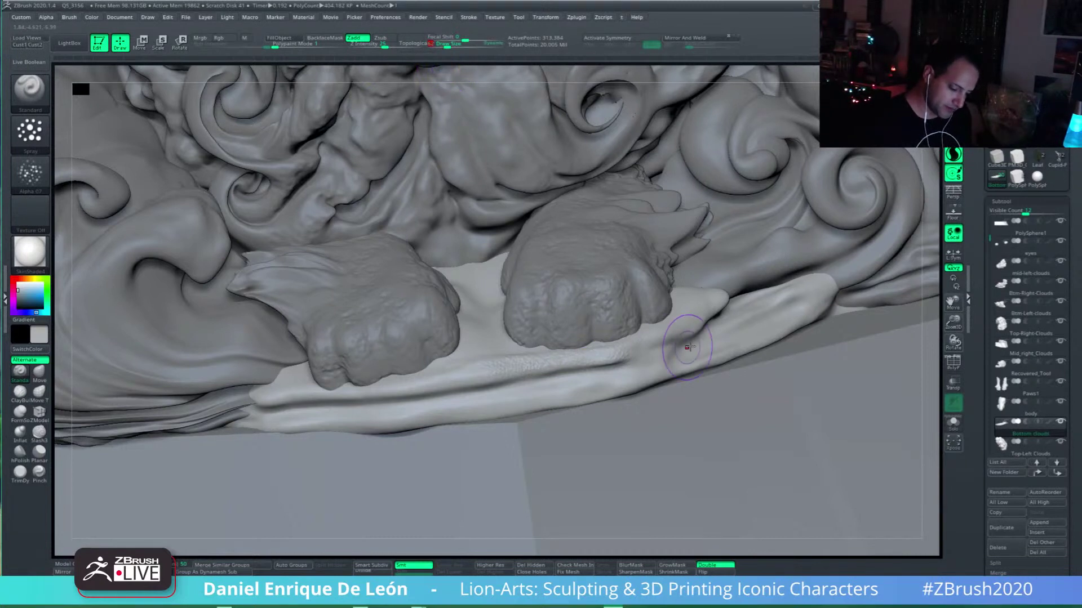
key("ctrl+shift+z")
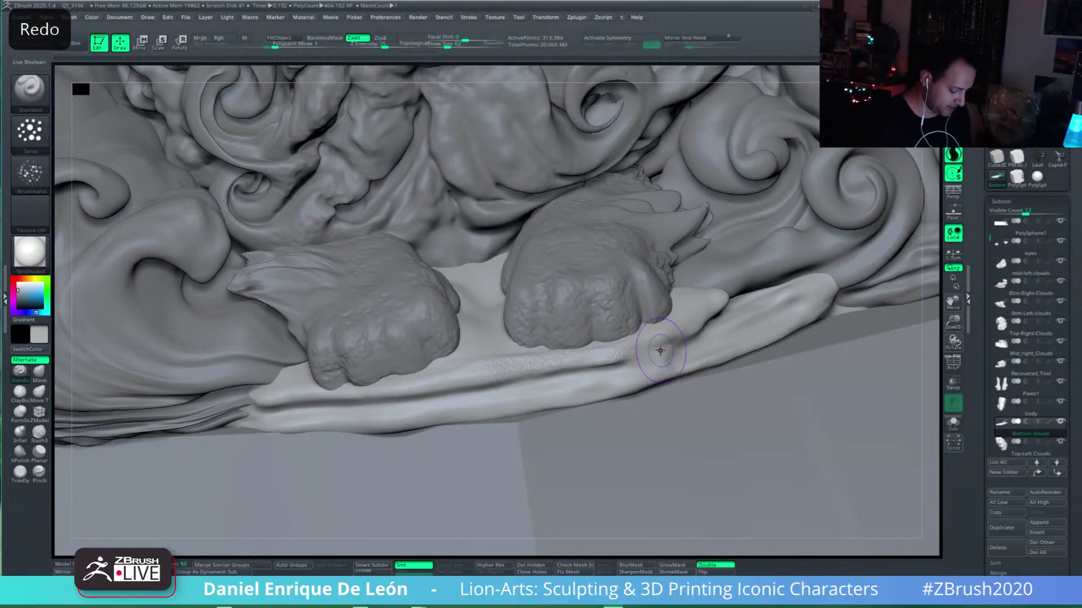
key("ctrl+z")
Step: Spray recessed grain texture into the branching crease below the right paw
mouse_move(598, 365)
left_mouse_down()
mouse_move(656, 333)
mouse_move(632, 360)
mouse_move(632, 346)
mouse_move(685, 354)
mouse_move(652, 355)
mouse_move(664, 381)
left_mouse_up()
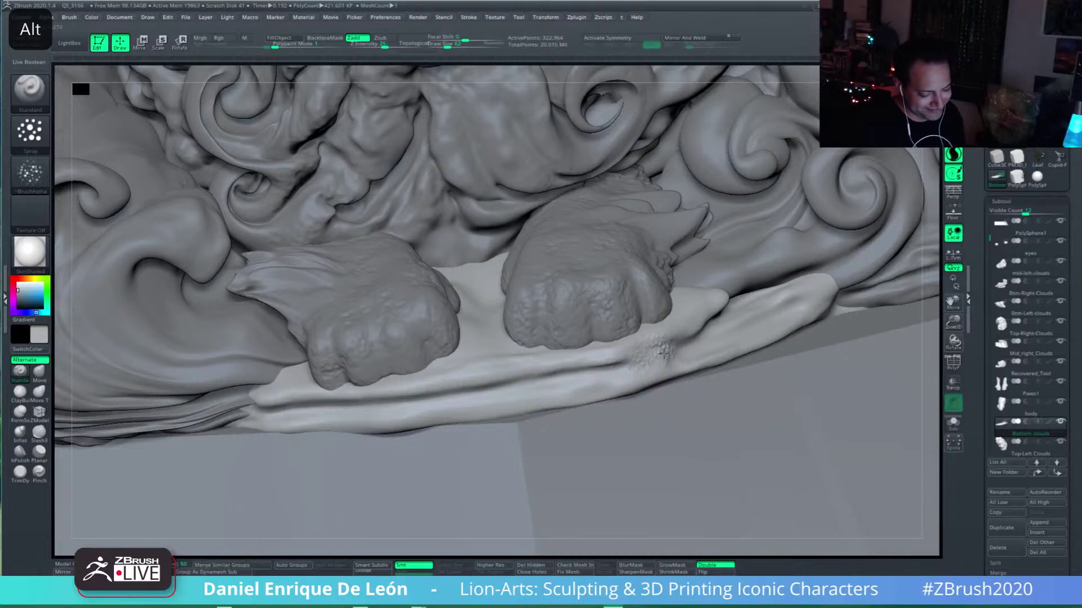
right_click_drag(626, 366, 652, 355)
mouse_move(679, 349)
left_mouse_down("alt")
mouse_move(632, 362)
mouse_move(691, 340)
left_mouse_up("alt")
right_click_drag(691, 340, 648, 360)
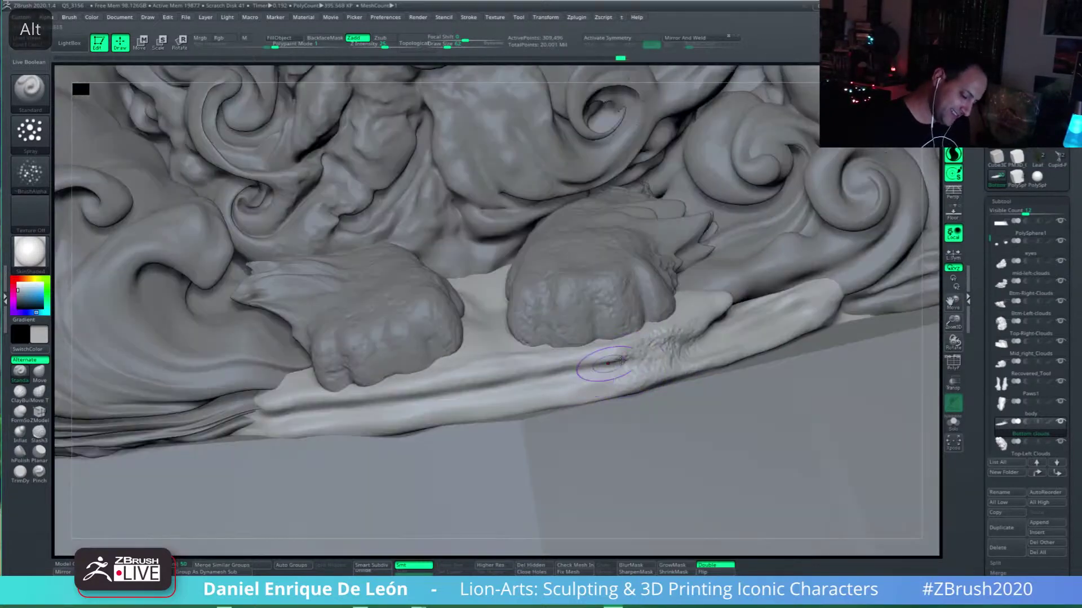
Step: Spray recessed grain texture along the ridges and crease from beneath the right paw to the strip's left end
mouse_move(611, 360)
left_mouse_down("alt")
mouse_move(496, 368)
mouse_move(295, 425)
mouse_move(299, 388)
left_mouse_up("alt")
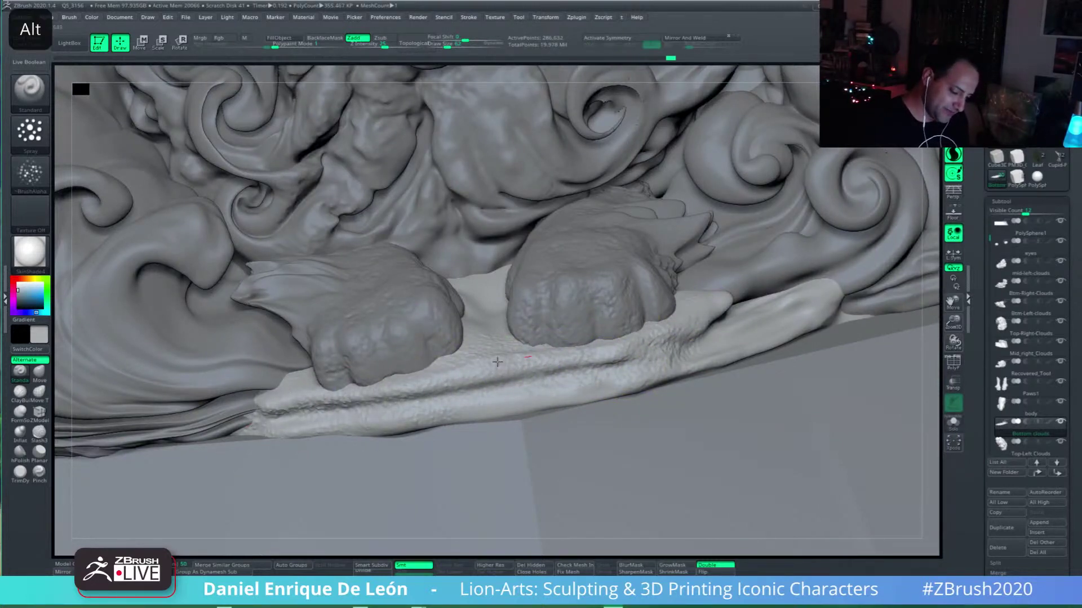
left_click_drag(501, 361, 318, 399, "alt")
right_click_drag(545, 405, 567, 414)
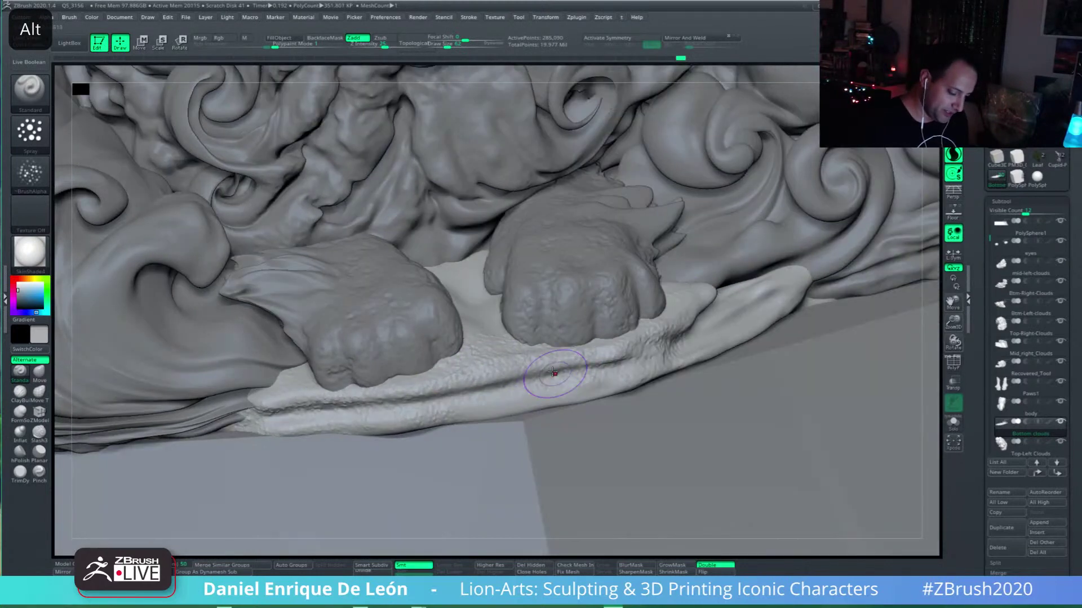
left_click_drag(571, 355, 423, 401, "alt")
left_click_drag(296, 410, 390, 391, "alt")
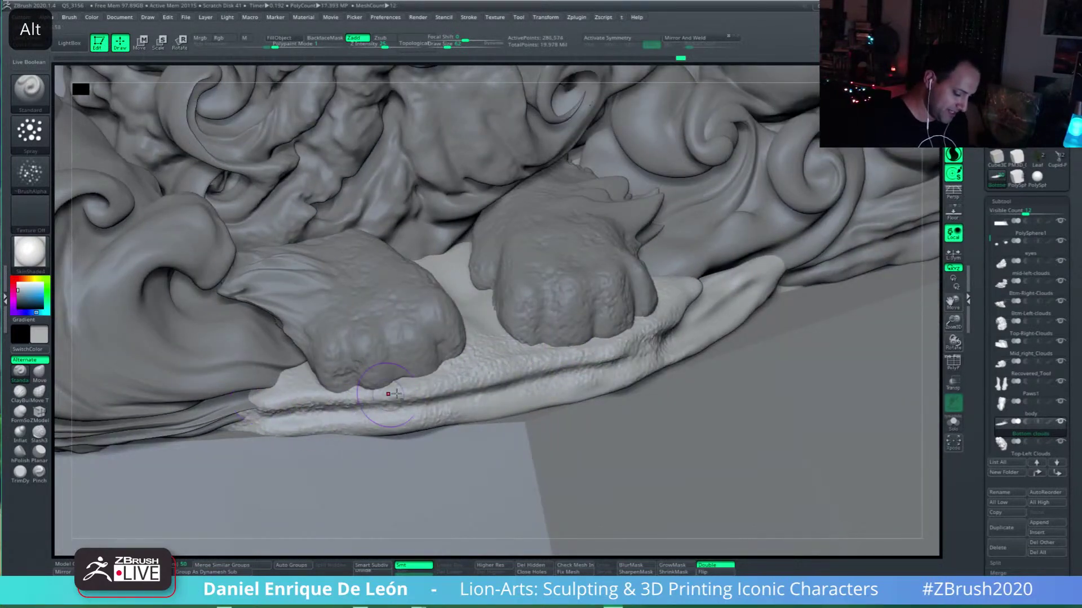
Step: Extend the grain texture over the cloud surface between the two paws
mouse_move(552, 383)
right_mouse_down()
mouse_move(536, 359)
mouse_move(578, 370)
right_mouse_up()
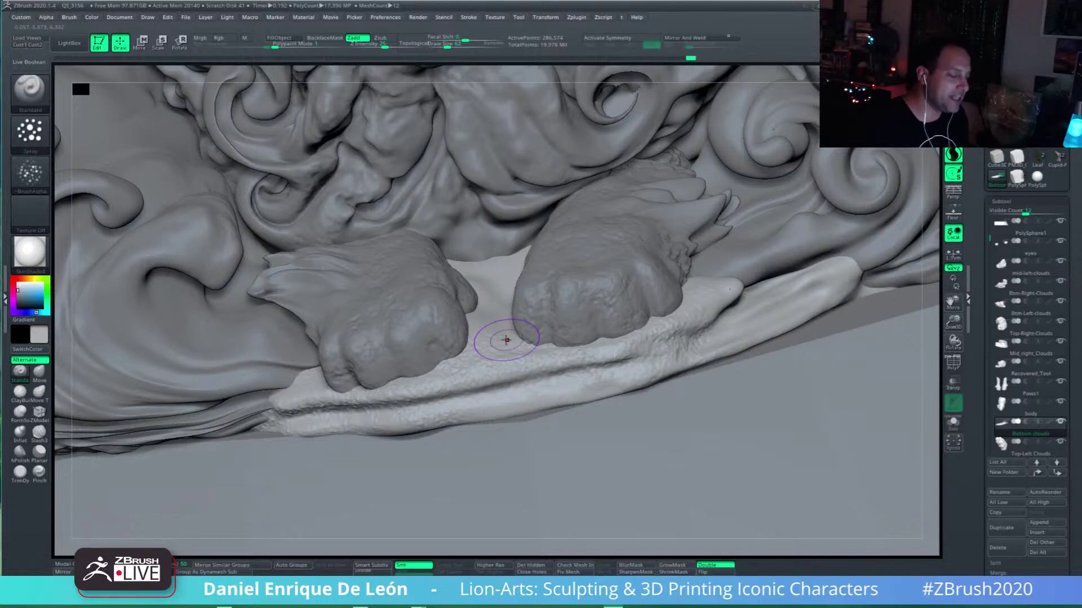
right_click_drag(521, 341, 495, 339)
mouse_move(492, 338)
left_mouse_down()
mouse_move(482, 300)
mouse_move(484, 338)
mouse_move(491, 302)
mouse_move(489, 324)
left_mouse_up()
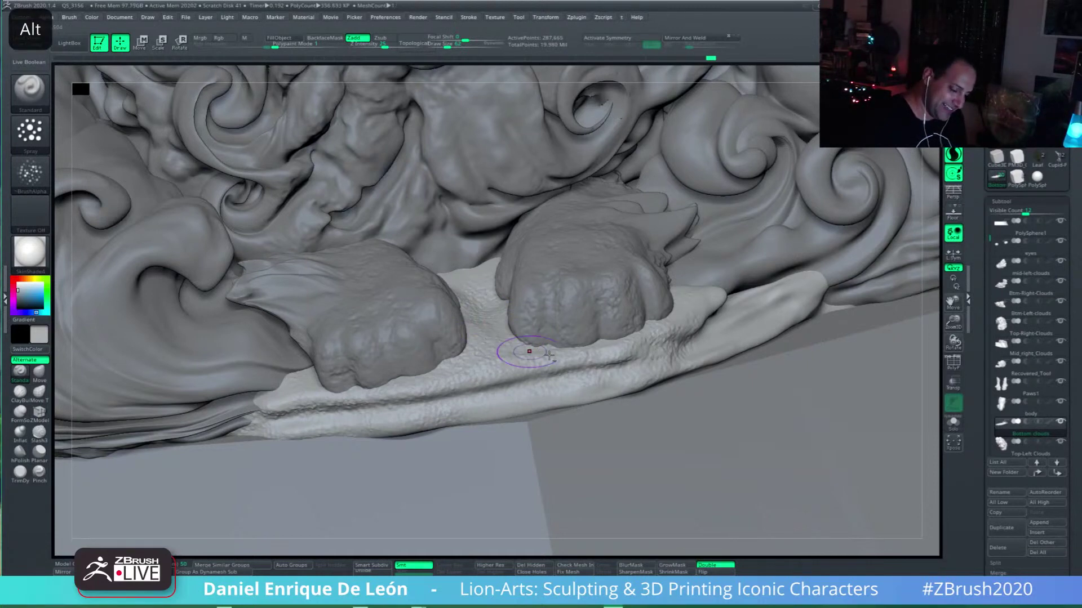
mouse_move(718, 348)
right_mouse_down()
mouse_move(695, 330)
mouse_move(698, 343)
right_mouse_up()
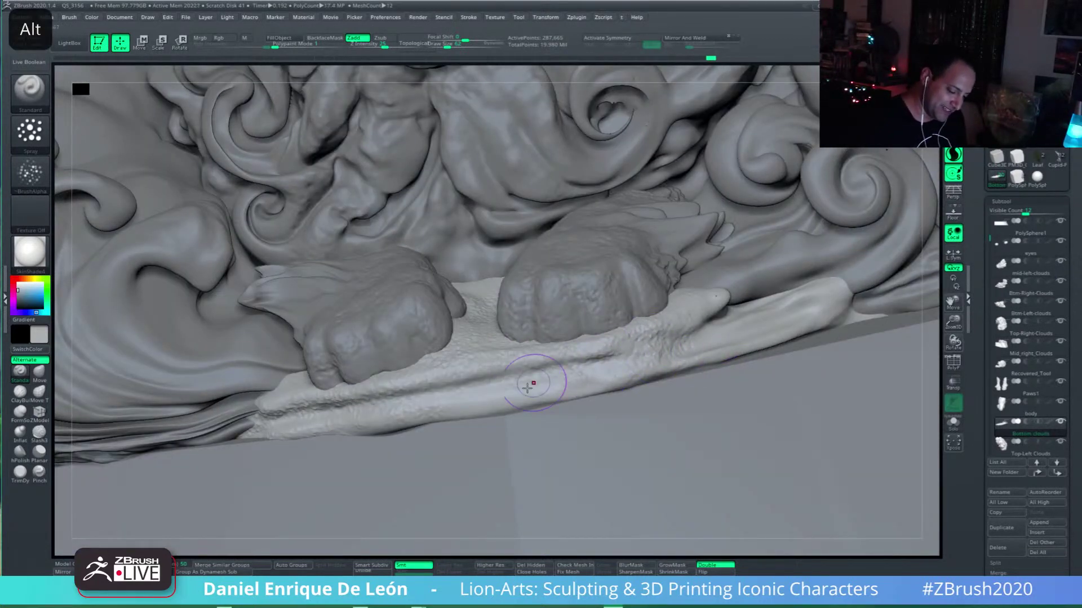
Step: Spray recessed grain texture over the lower ridge at the strip's left end
mouse_move(531, 379)
right_mouse_down()
mouse_move(568, 383)
mouse_move(657, 359)
right_mouse_up()
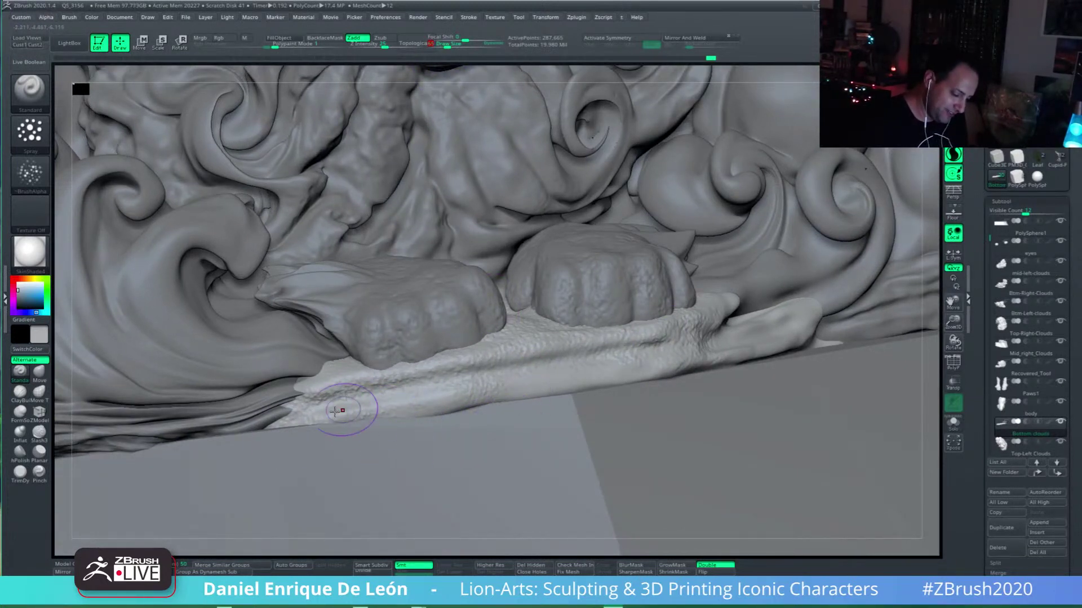
key("alt")
left_click_drag(303, 405, 327, 394, "alt")
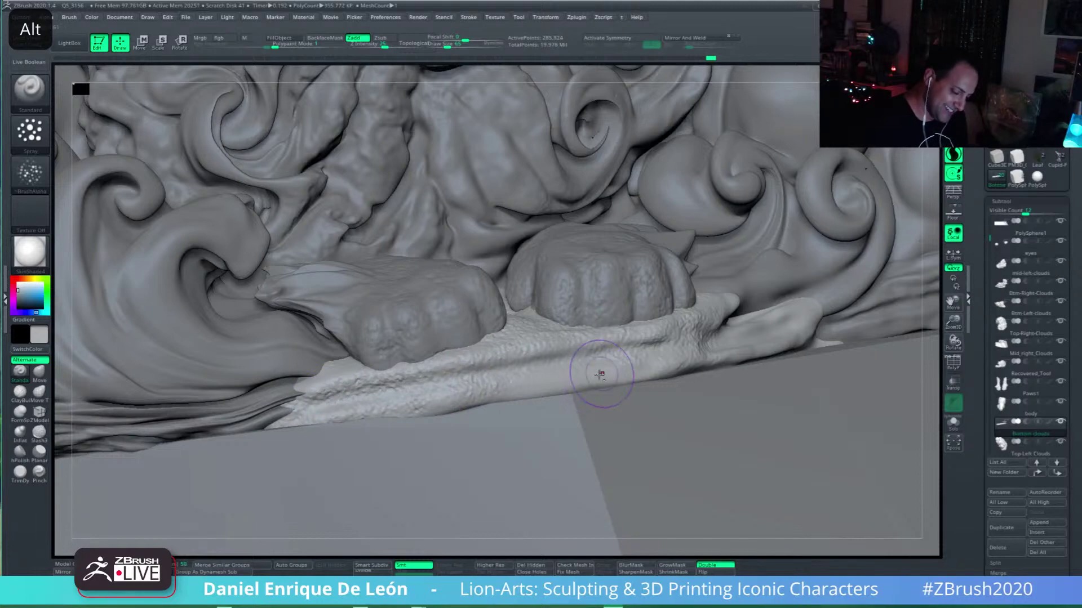
Step: Return the brush to the FreeHand stroke with no alpha and a reduced draw size
mouse_move(598, 373)
right_mouse_down()
mouse_move(581, 356)
mouse_move(477, 437)
mouse_move(481, 414)
right_mouse_up()
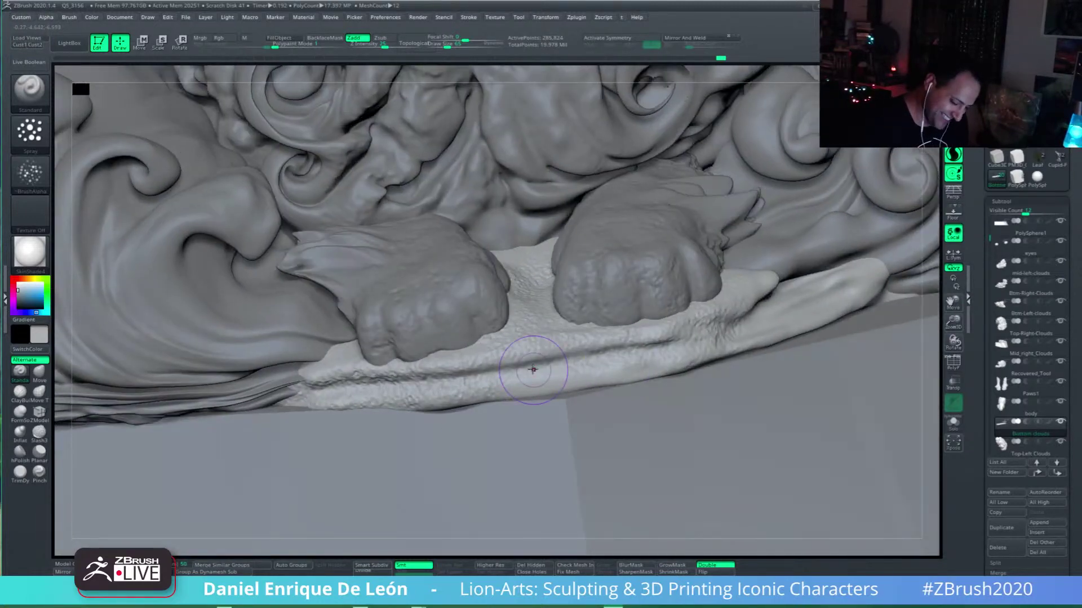
left_click(28, 139)
left_click(162, 144)
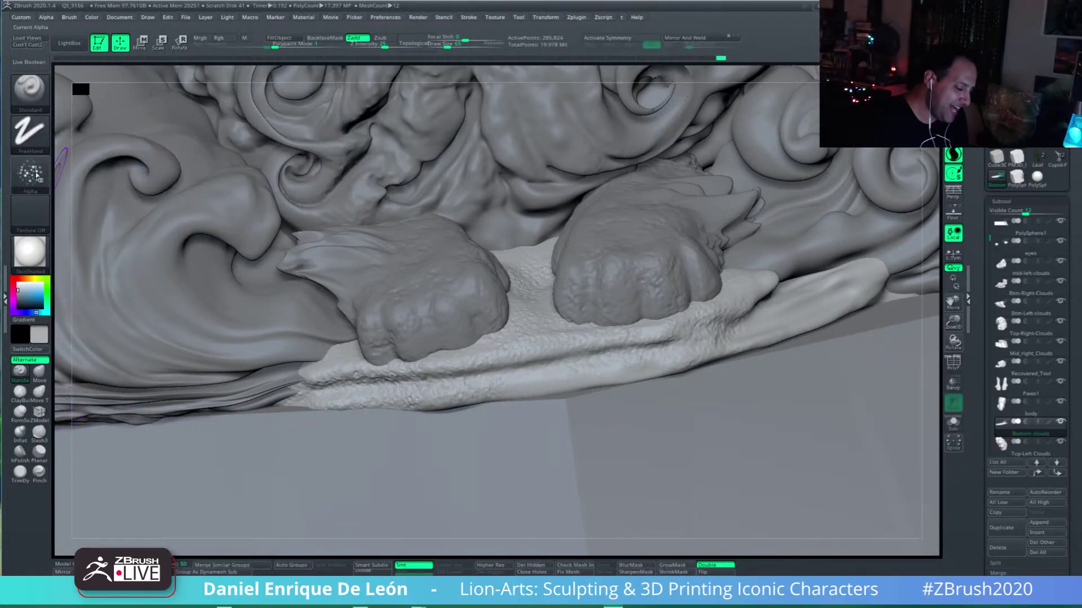
left_click(30, 175)
left_click(85, 188)
right_click_drag(590, 379, 583, 388, "alt")
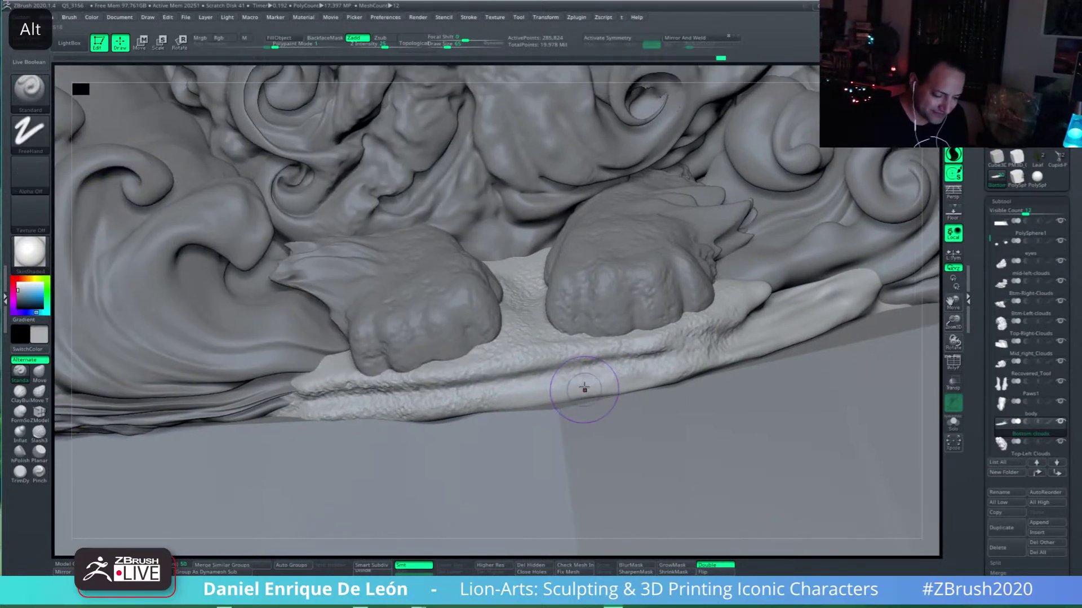
left_click_drag(437, 45, 430, 45)
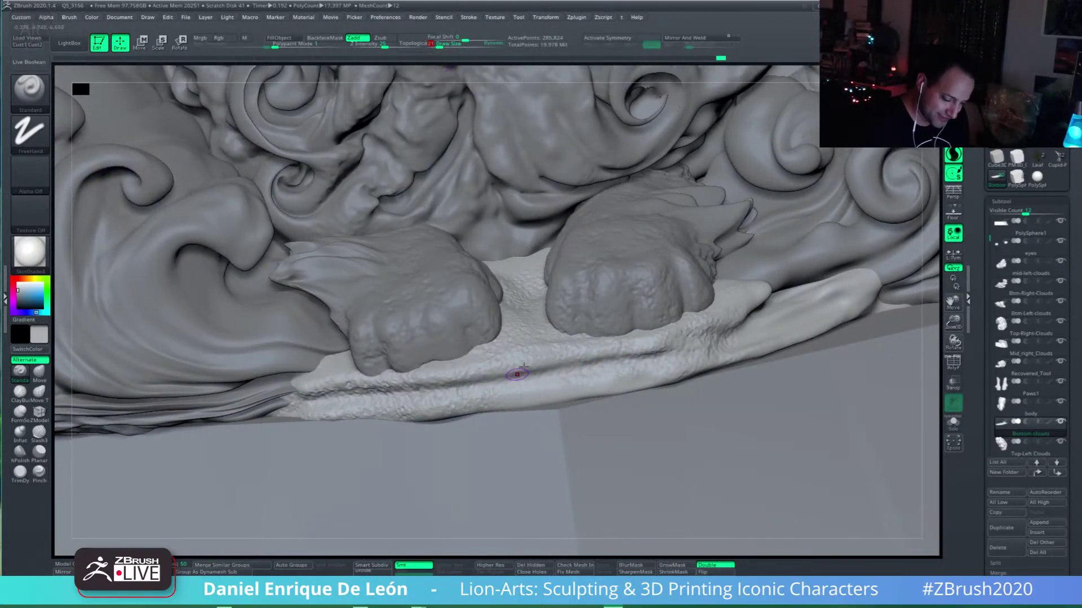
Step: Build up a thin ridge along the lower half of the textured strip, below the right paw
mouse_move(490, 402)
left_mouse_down()
mouse_move(462, 381)
mouse_move(501, 388)
left_mouse_up()
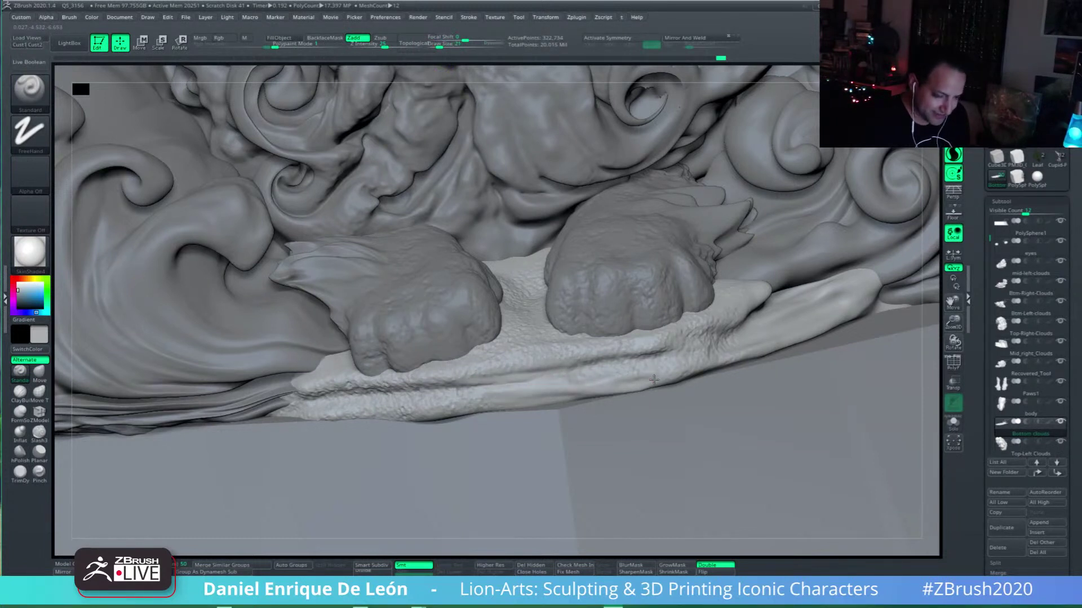
right_click_drag(648, 377, 612, 383, "alt")
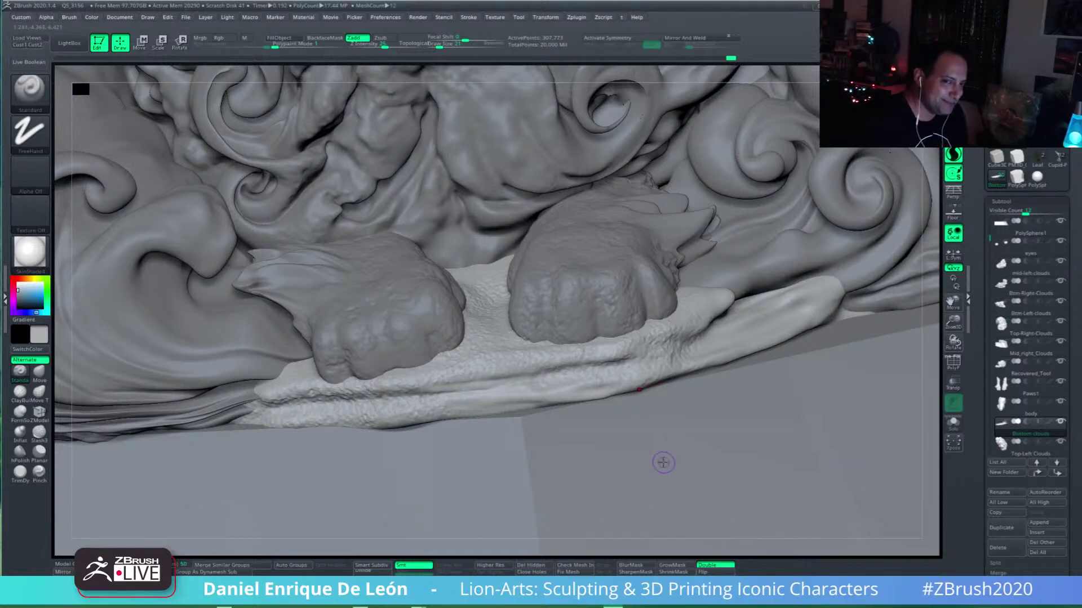
mouse_move(643, 350)
right_mouse_down("alt")
mouse_move(643, 362)
mouse_move(490, 388)
right_mouse_up("alt")
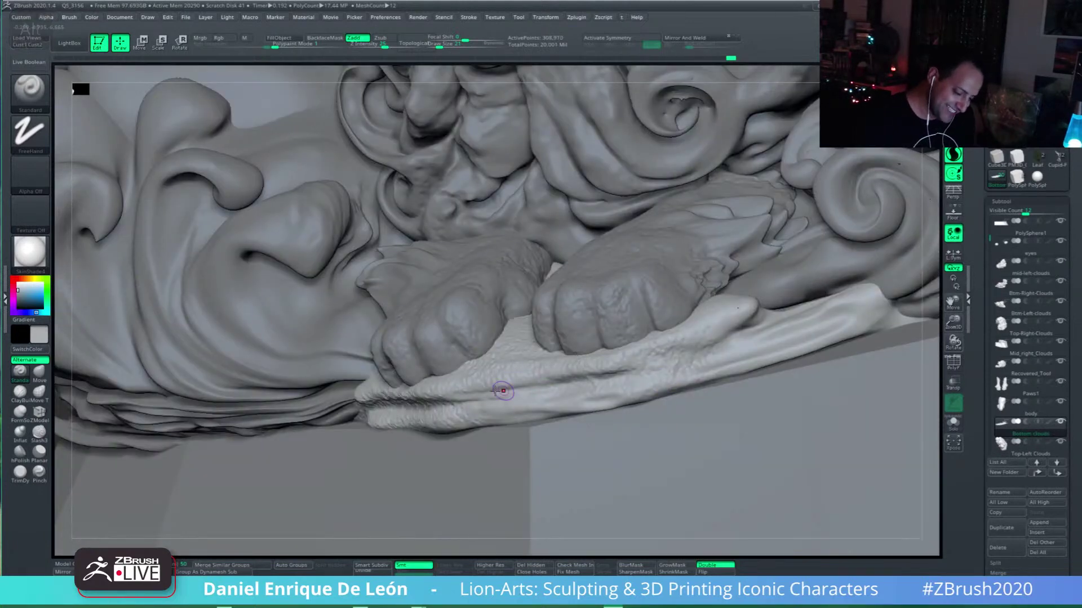
Step: Extend the thin ridge along the strip's lower edge below the right paw
mouse_move(502, 390)
left_mouse_down()
mouse_move(545, 384)
mouse_move(541, 415)
mouse_move(609, 402)
left_mouse_up()
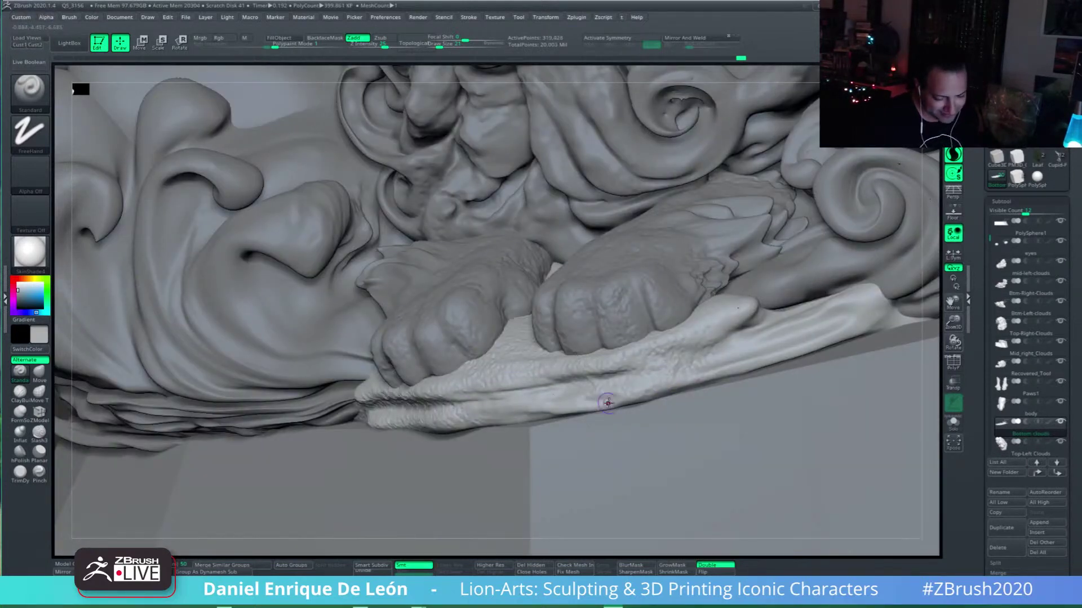
right_click_drag(716, 291, 555, 383)
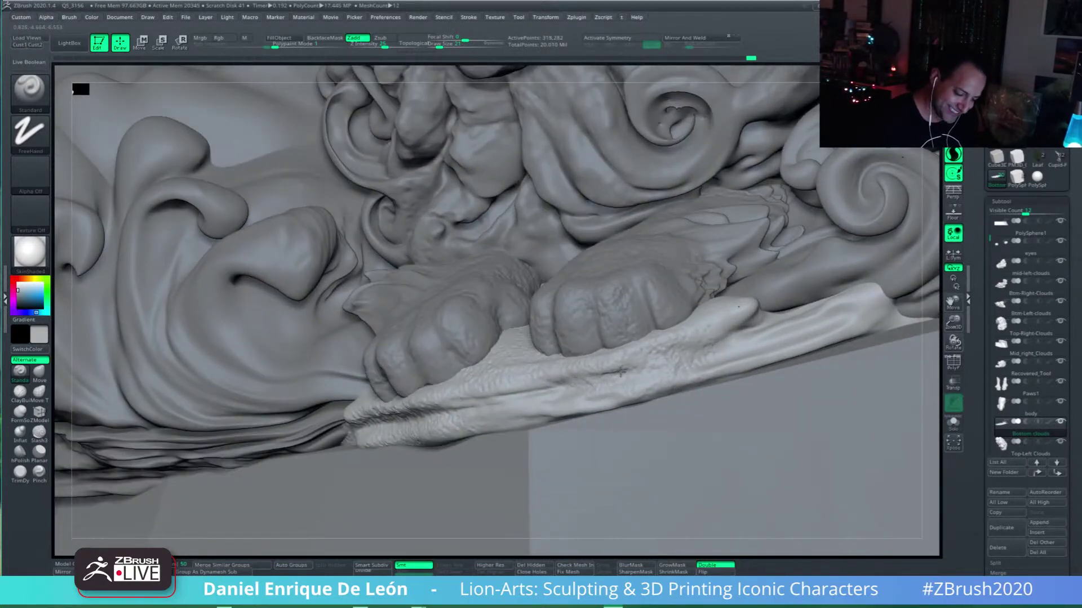
mouse_move(585, 405)
right_mouse_down()
mouse_move(587, 394)
mouse_move(473, 374)
mouse_move(411, 415)
right_mouse_up()
Step: Soften the grain on the strip's left end and sculpt shallow folds into it below the left paw
key("shift")
key("shift")
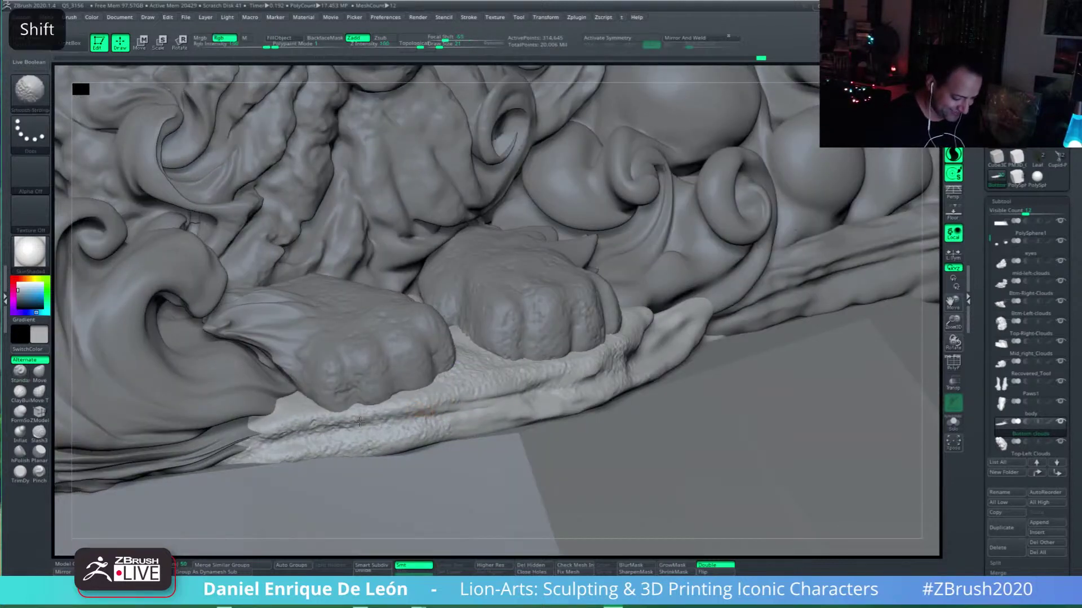
mouse_move(378, 418)
left_mouse_down()
mouse_move(355, 426)
mouse_move(396, 442)
left_mouse_up()
right_click_drag(391, 433, 379, 425)
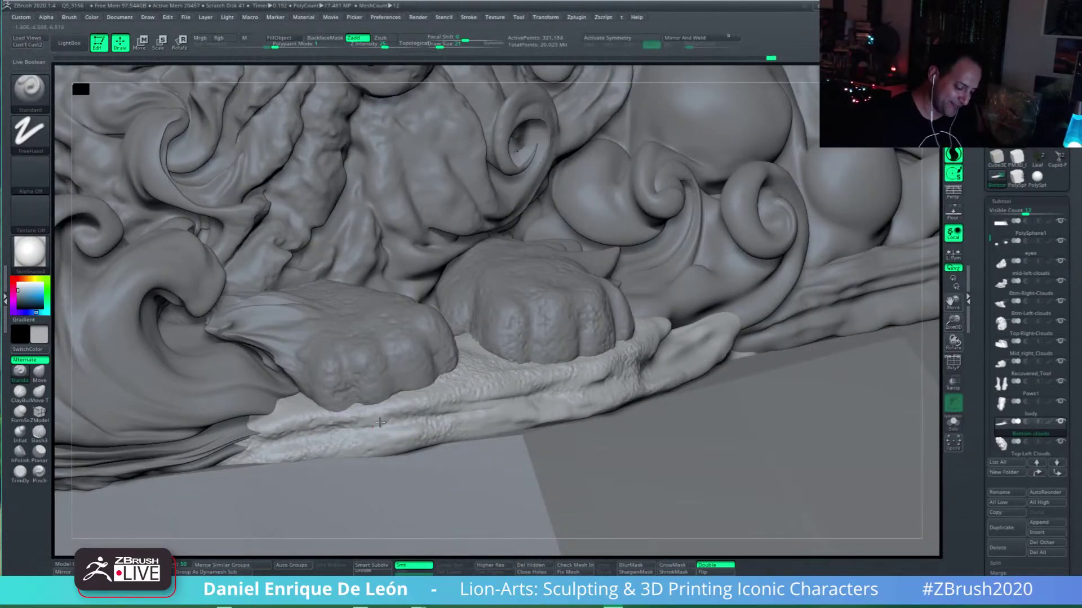
key("shift")
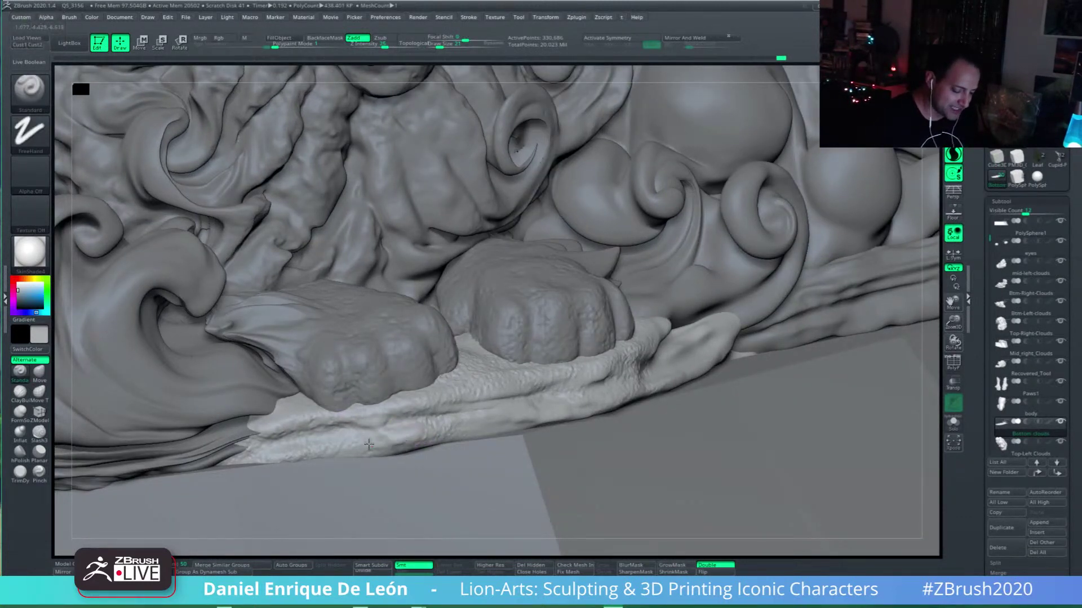
key("shift")
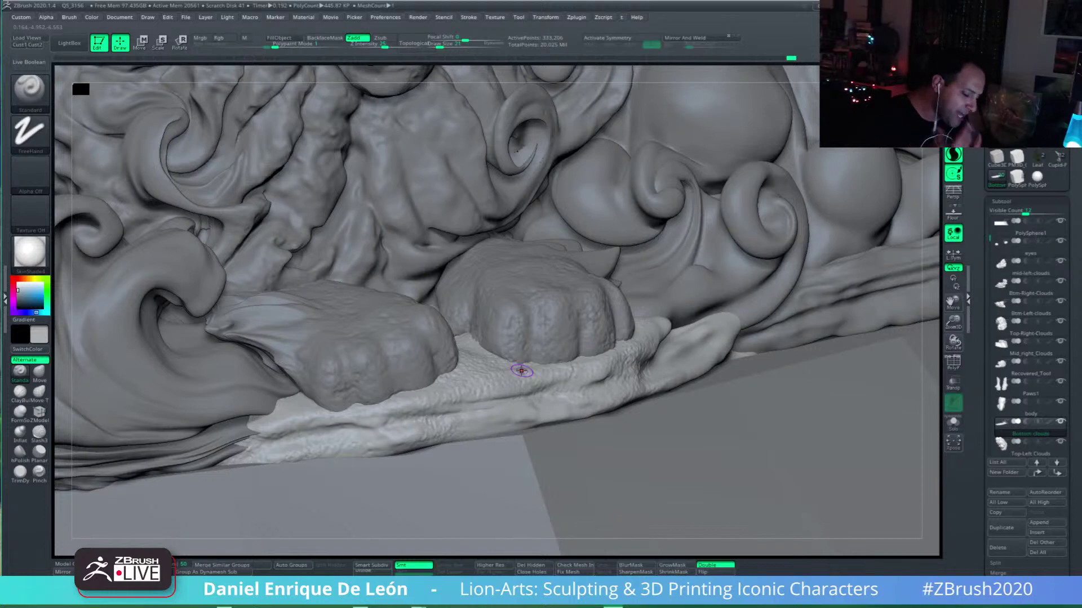
Step: Refine and smooth the lower ridge of the strip between the left paw and the gap beside it
right_click_drag(631, 345, 668, 338, "alt")
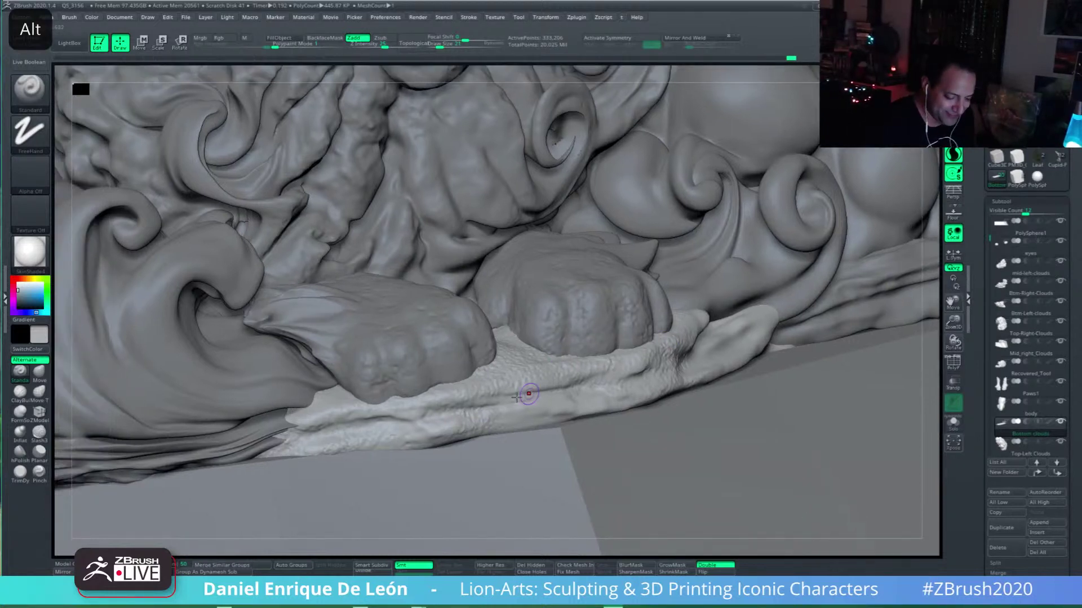
right_click_drag(528, 393, 451, 430, "alt")
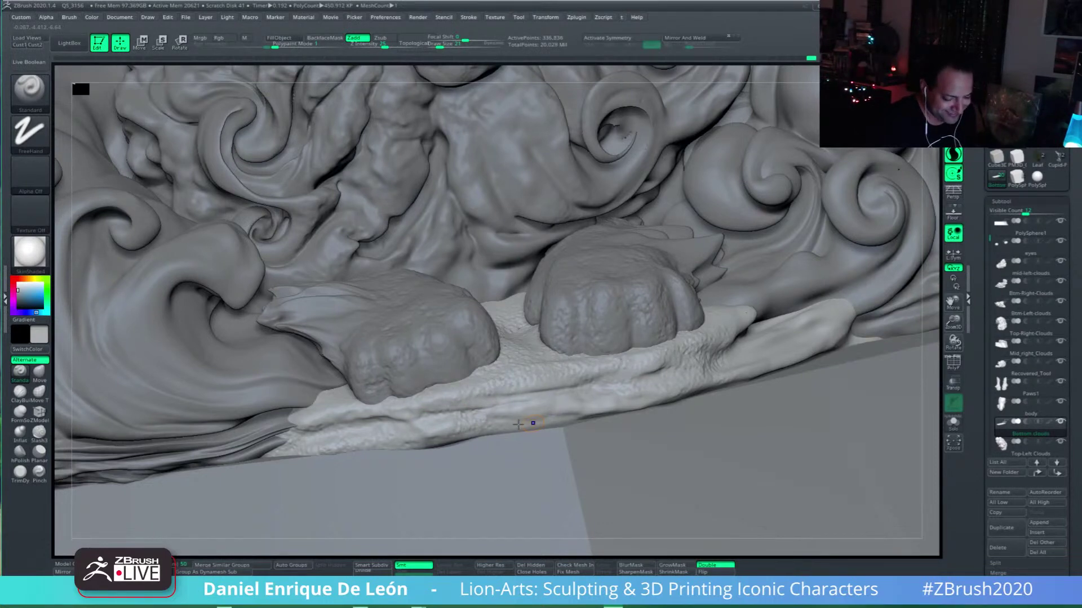
key("shift")
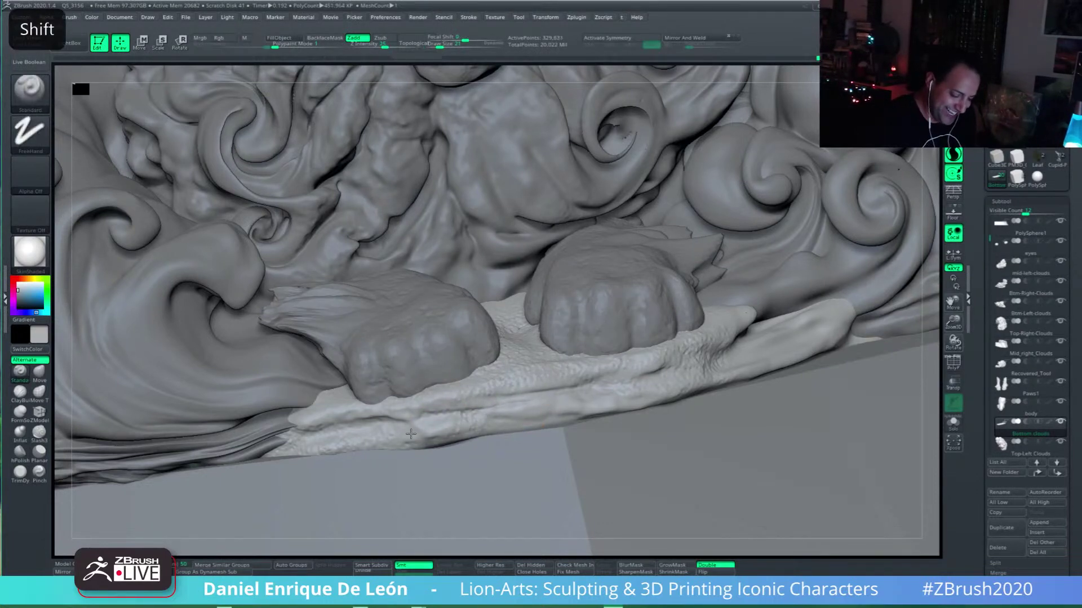
right_click_drag(453, 415, 405, 431)
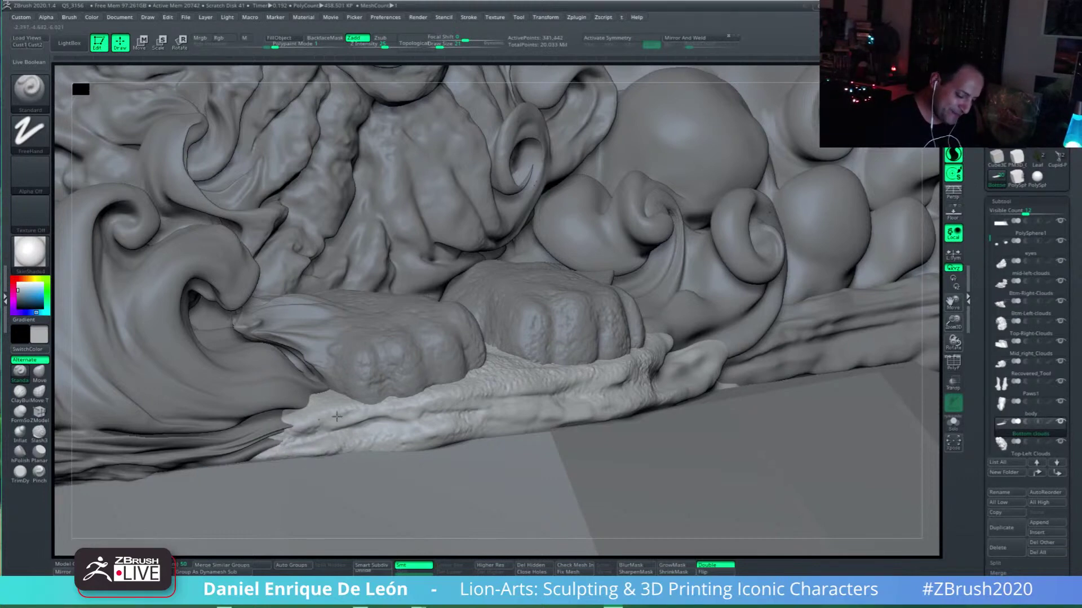
Step: Smooth the strip's left tip and shape small folds where it meets the left paw
left_click_drag(292, 413, 329, 413, "shift")
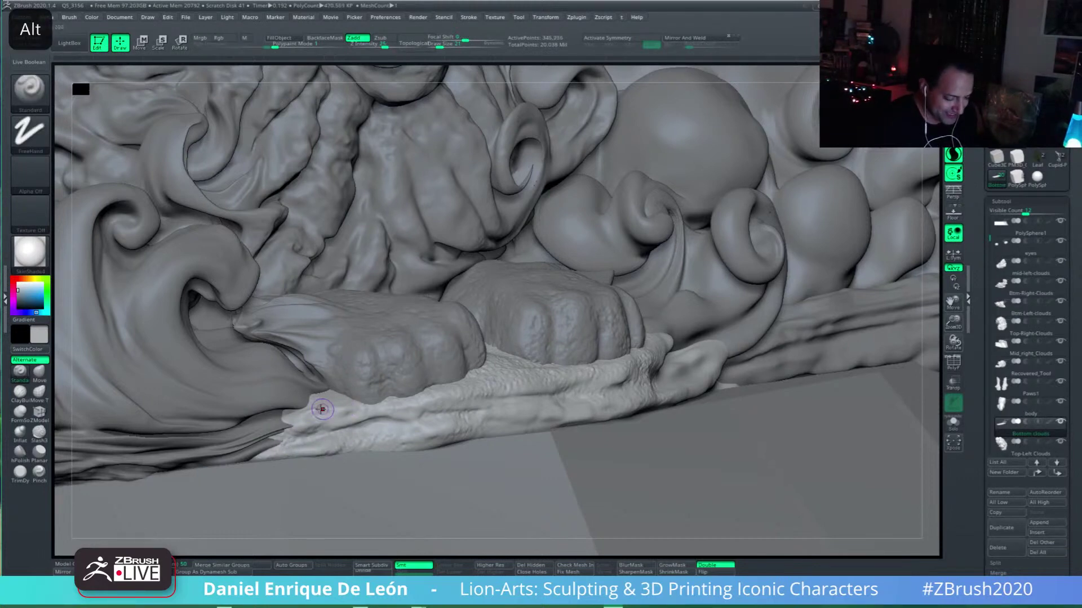
right_click_drag(322, 409, 311, 411)
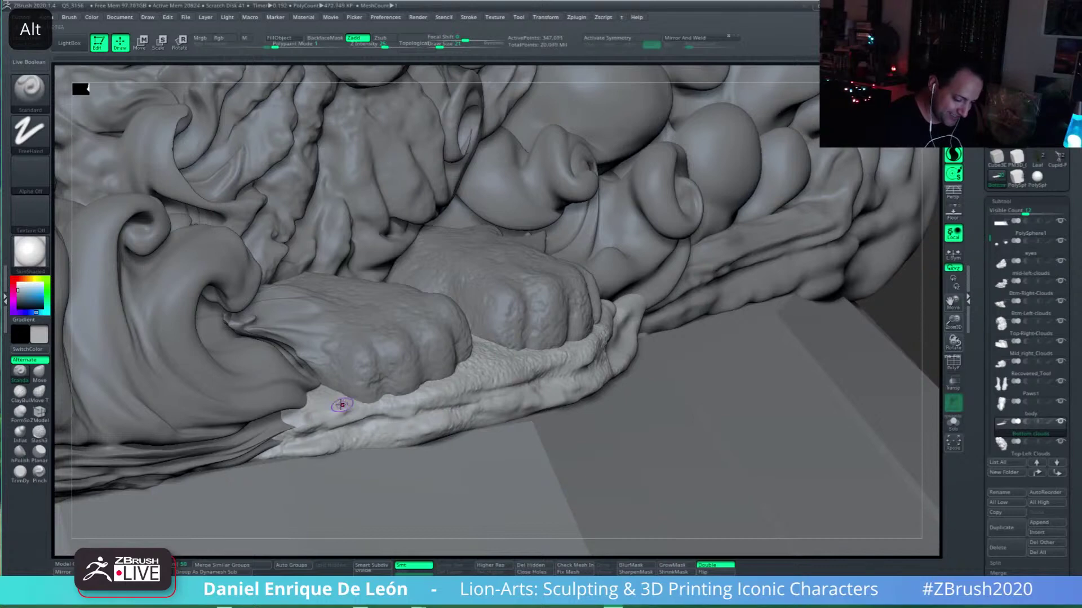
key("shift")
mouse_move(352, 411)
right_mouse_down()
mouse_move(388, 417)
mouse_move(369, 427)
right_mouse_up()
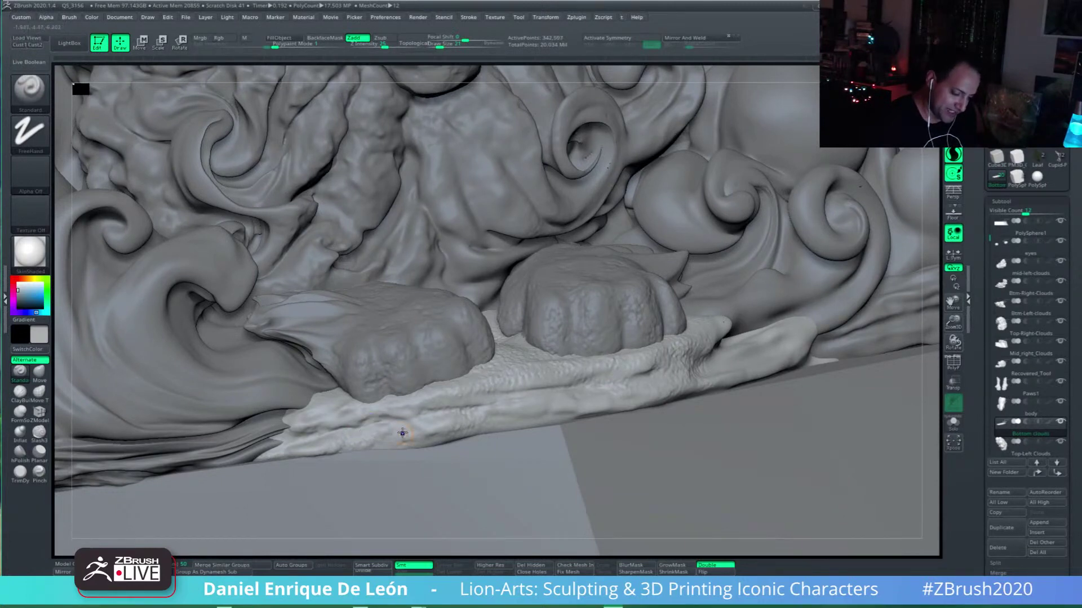
Step: Carve and soften further folds along the strip's lower edge from the left paw towards the right paw
key("shift")
mouse_move(482, 419)
right_mouse_down()
mouse_move(509, 407)
mouse_move(485, 426)
right_mouse_up()
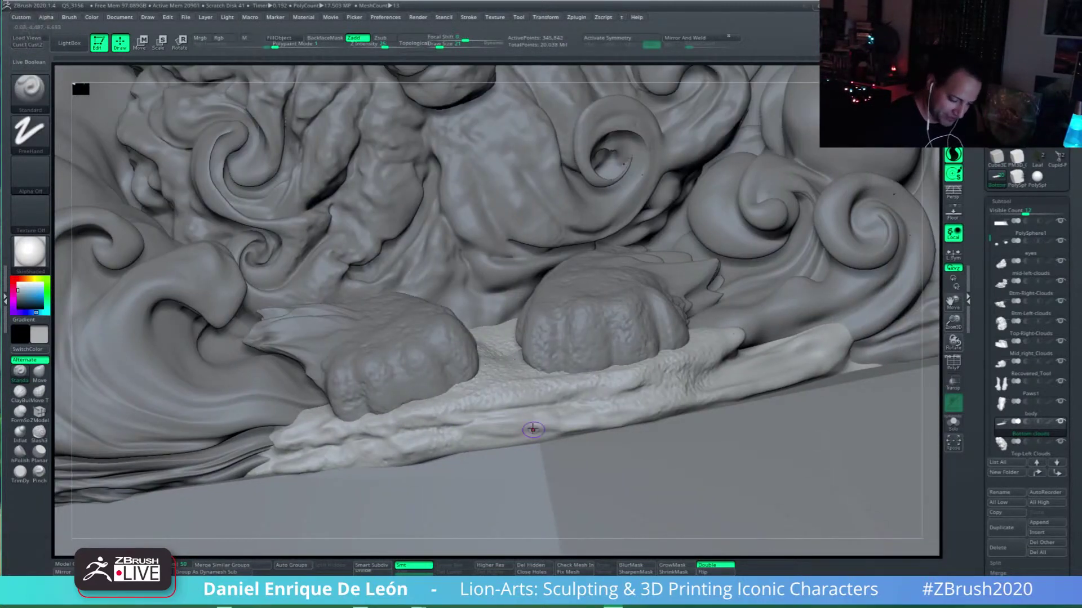
key("shift")
mouse_move(458, 407)
right_mouse_down()
mouse_move(396, 416)
mouse_move(408, 409)
right_mouse_up()
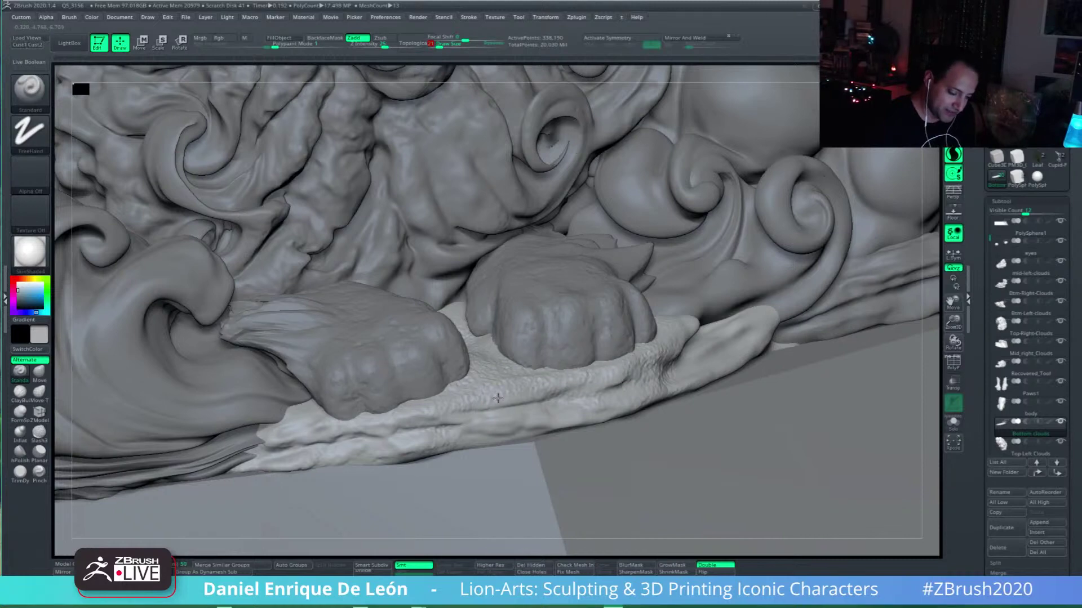
right_click_drag(497, 398, 495, 382)
right_click_drag(600, 409, 598, 415)
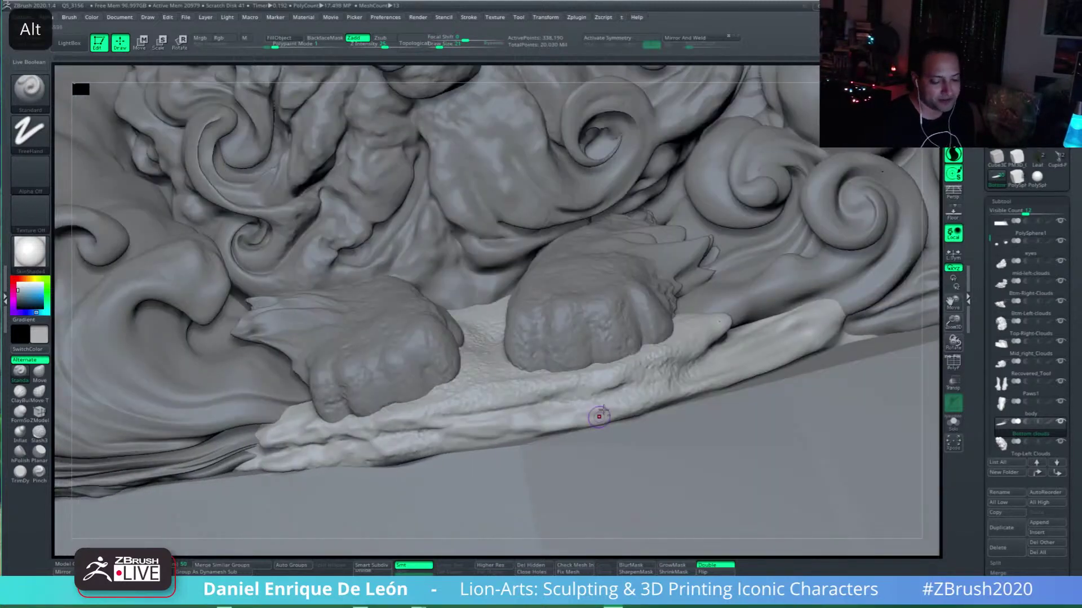
Step: Sculpt longer flowing ridges along the middle of the strip beneath both paws and smooth them
right_click_drag(668, 352, 438, 498, "alt")
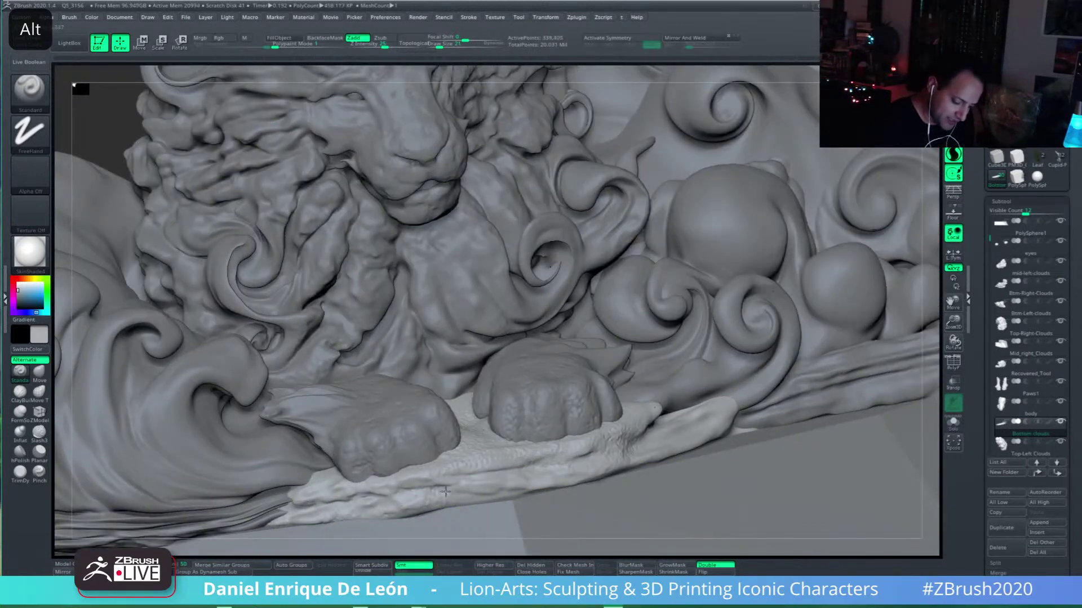
mouse_move(416, 498)
left_mouse_down()
mouse_move(512, 488)
mouse_move(497, 453)
left_mouse_up()
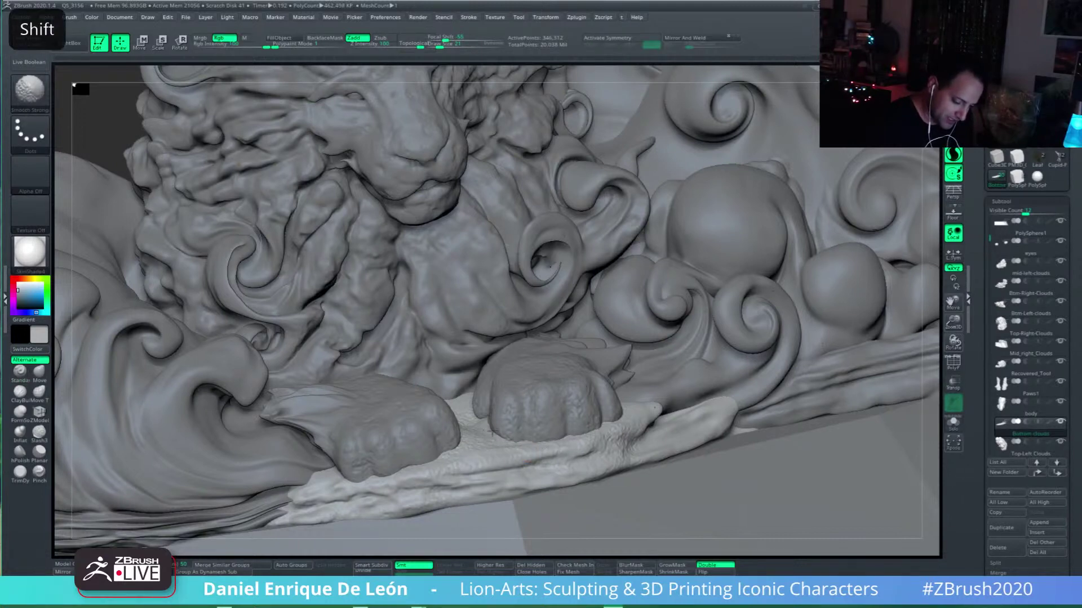
right_click_drag(548, 442, 616, 466)
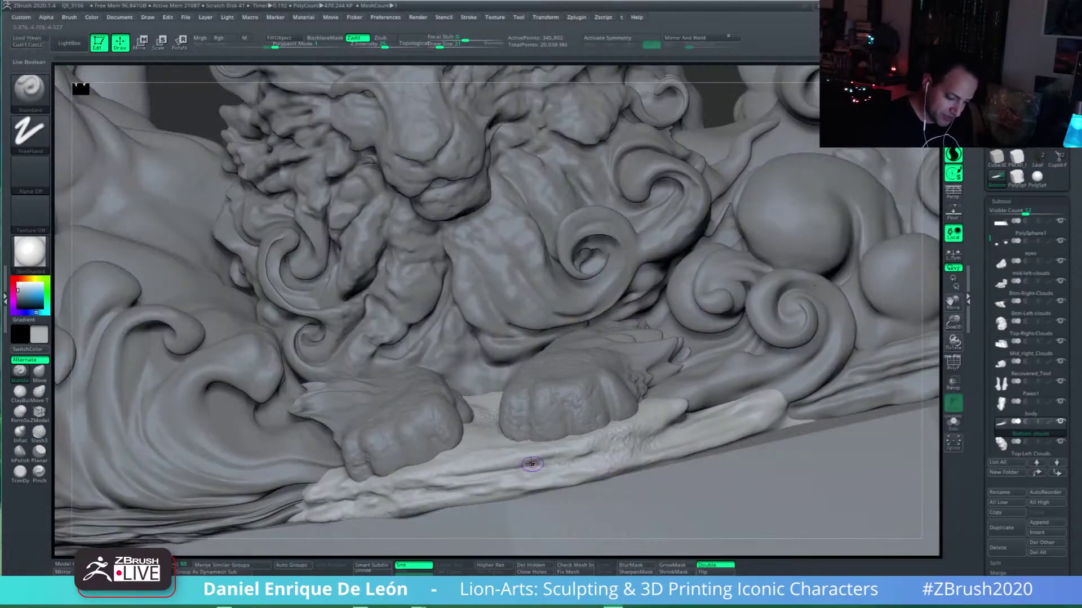
mouse_move(573, 475)
left_mouse_down()
mouse_move(591, 449)
mouse_move(647, 441)
left_mouse_up()
Step: Build up and smooth the folds on the strip's right section beside the right paw
right_click_drag(315, 397, 637, 450)
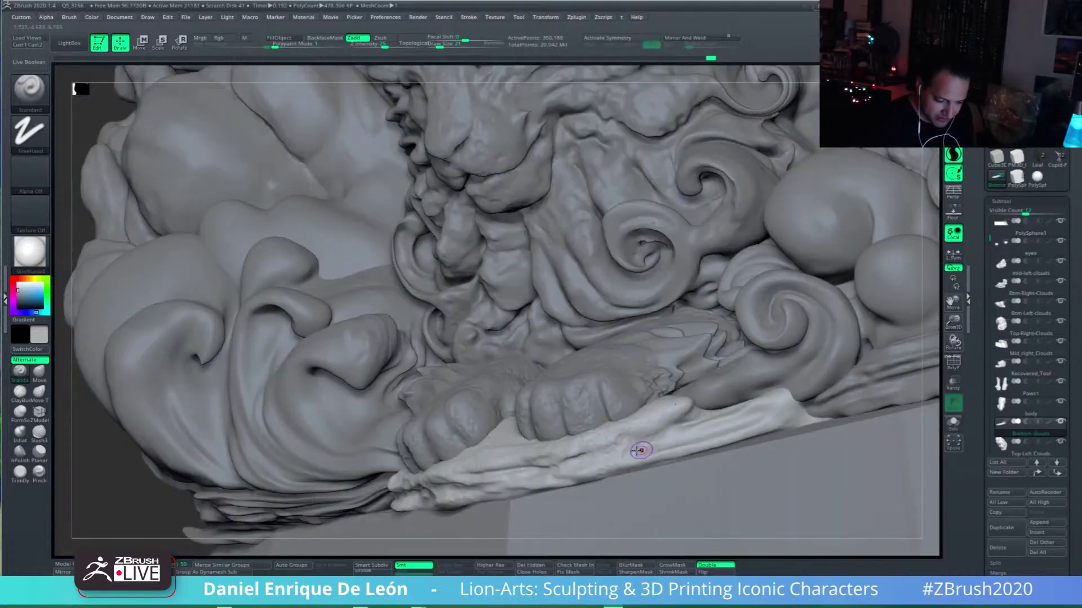
mouse_move(639, 440)
left_mouse_down()
mouse_move(677, 449)
mouse_move(654, 429)
left_mouse_up()
right_click_drag(684, 431, 665, 425)
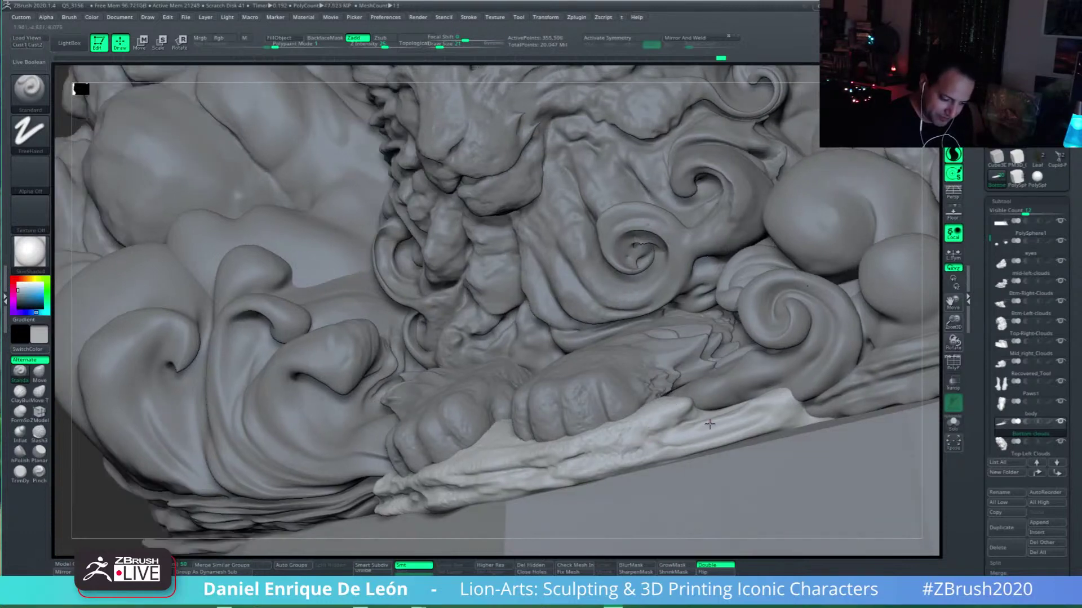
key("shift")
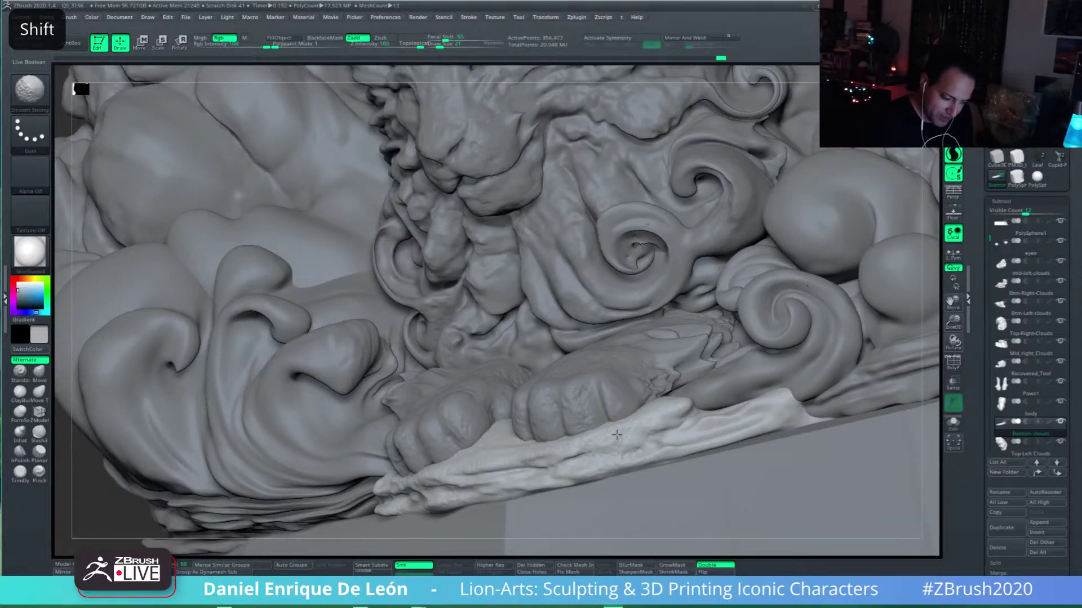
Step: Examine the bottom cloud strip from the front and from raised side angles around the paws
key("alt")
mouse_move(682, 434)
right_mouse_down("alt")
mouse_move(667, 439)
mouse_move(683, 442)
right_mouse_up("alt")
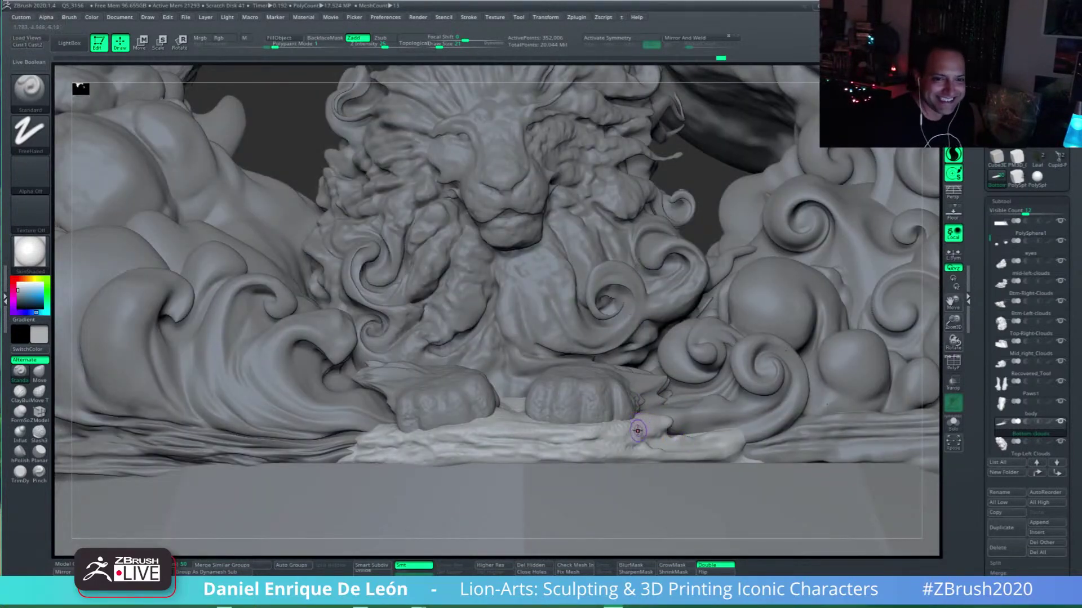
mouse_move(607, 442)
right_mouse_down("alt")
mouse_move(636, 437)
mouse_move(642, 474)
right_mouse_up("alt")
right_click_drag(532, 461, 473, 455)
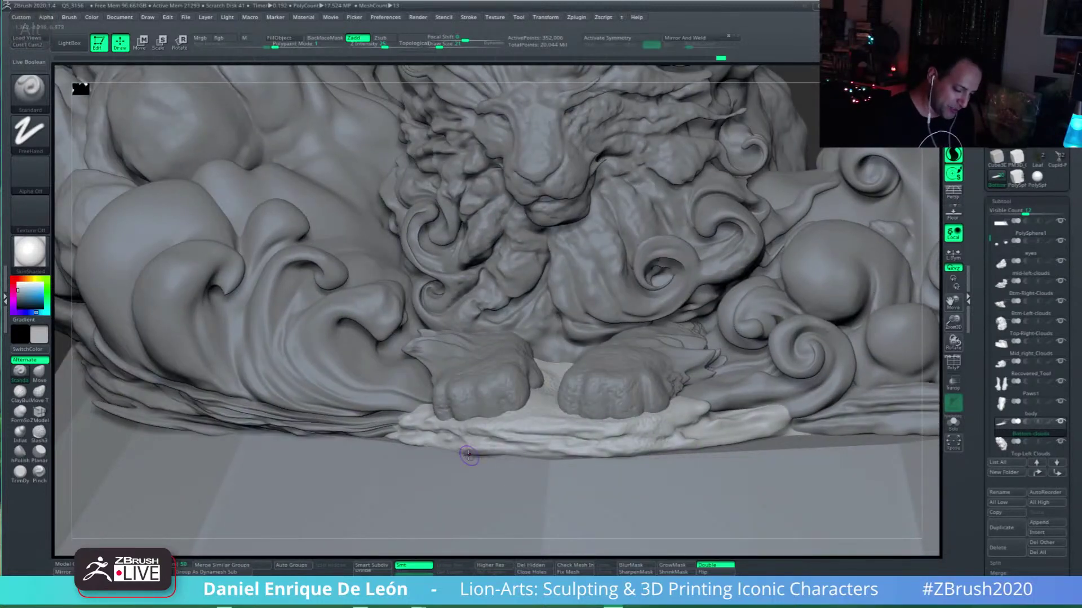
left_click_drag(556, 440, 571, 441, "shift")
right_click_drag(655, 490, 745, 480)
mouse_move(669, 442)
right_mouse_down("shift")
mouse_move(705, 428)
mouse_move(685, 431)
right_mouse_up("shift")
right_click_drag(645, 463, 609, 480, "alt")
mouse_move(719, 476)
right_mouse_down("alt")
mouse_move(714, 459)
mouse_move(678, 466)
mouse_move(573, 403)
mouse_move(665, 404)
right_mouse_up("alt")
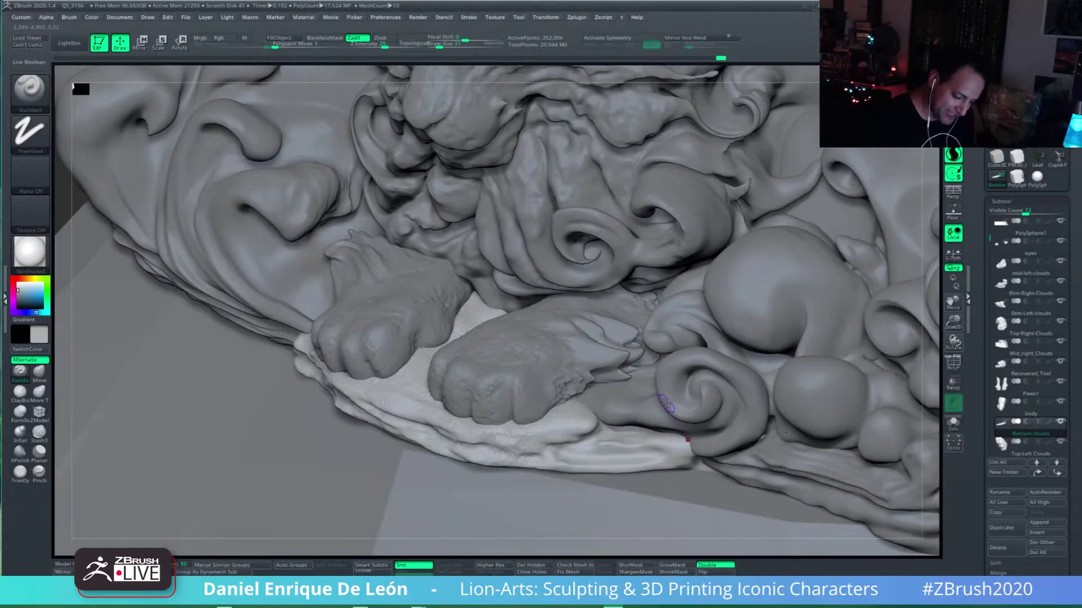
Step: Reshape the strip's right end with the Move brush where it meets the curled cloud beside the right paw
left_click(45, 381)
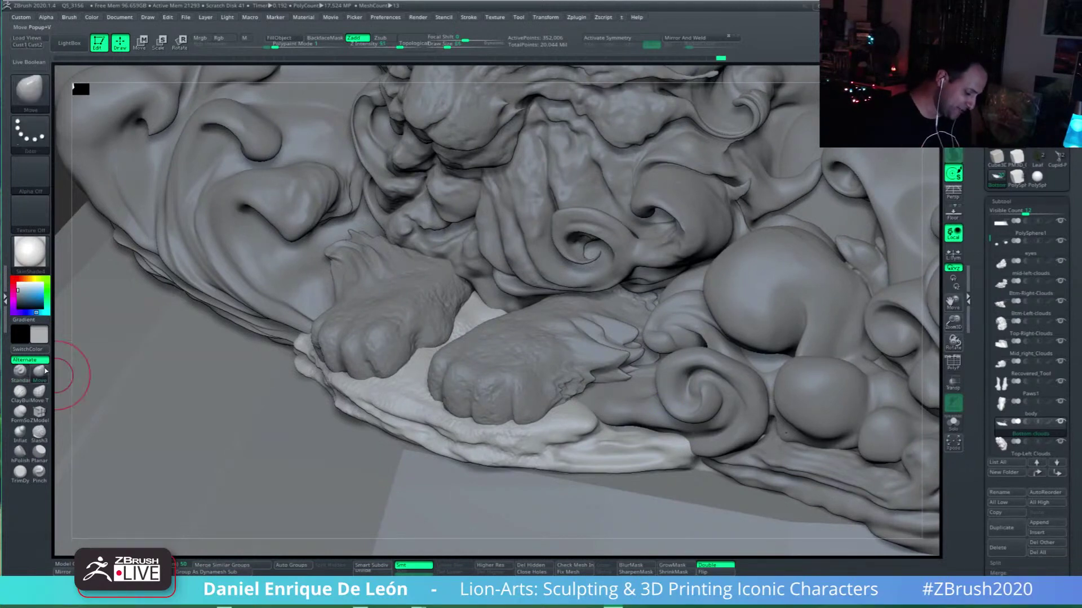
left_click_drag(603, 423, 594, 429)
right_click_drag(664, 424, 601, 420)
mouse_move(605, 411)
left_mouse_down()
mouse_move(605, 397)
mouse_move(616, 414)
left_mouse_up()
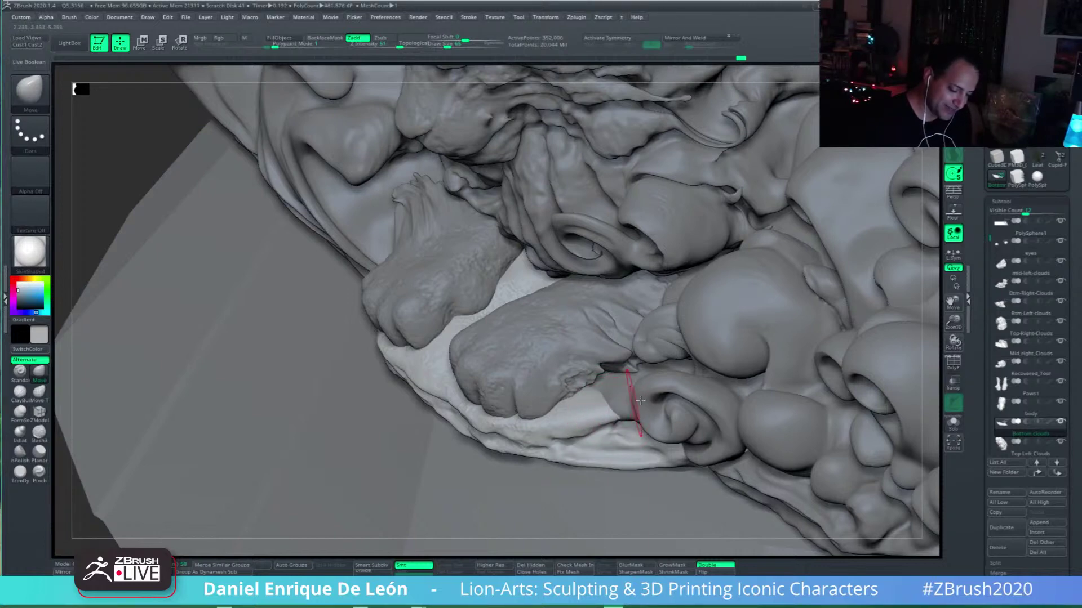
mouse_move(640, 400)
right_mouse_down("shift")
mouse_move(637, 419)
mouse_move(665, 425)
mouse_move(640, 451)
mouse_move(651, 419)
right_mouse_up("shift")
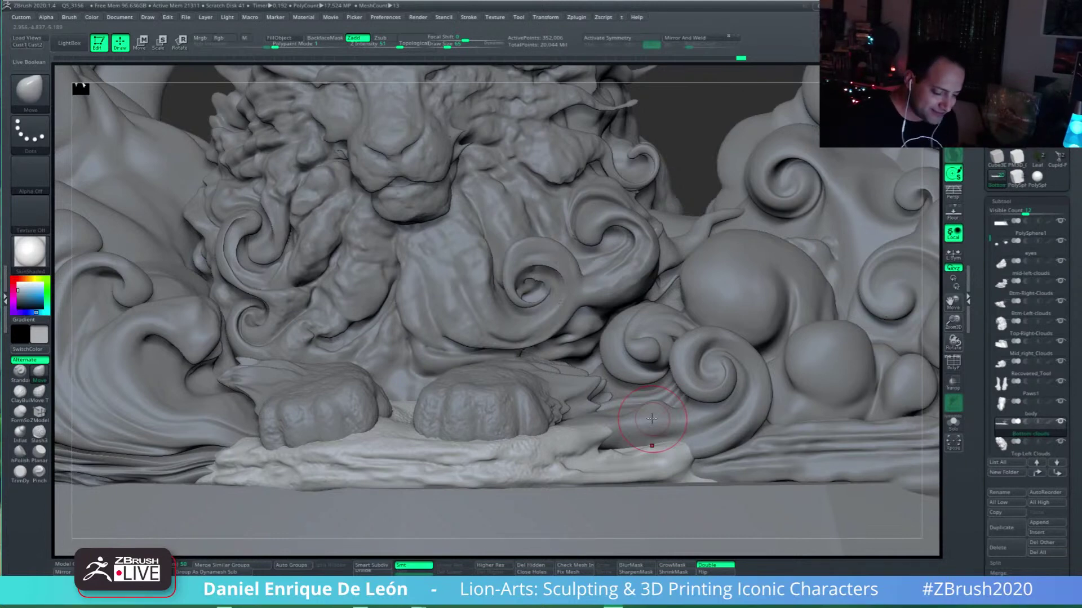
Step: Smooth down the rough folds of the strip beneath the paws with a large brush
mouse_move(667, 439)
right_mouse_down()
mouse_move(679, 445)
mouse_move(477, 466)
right_mouse_up()
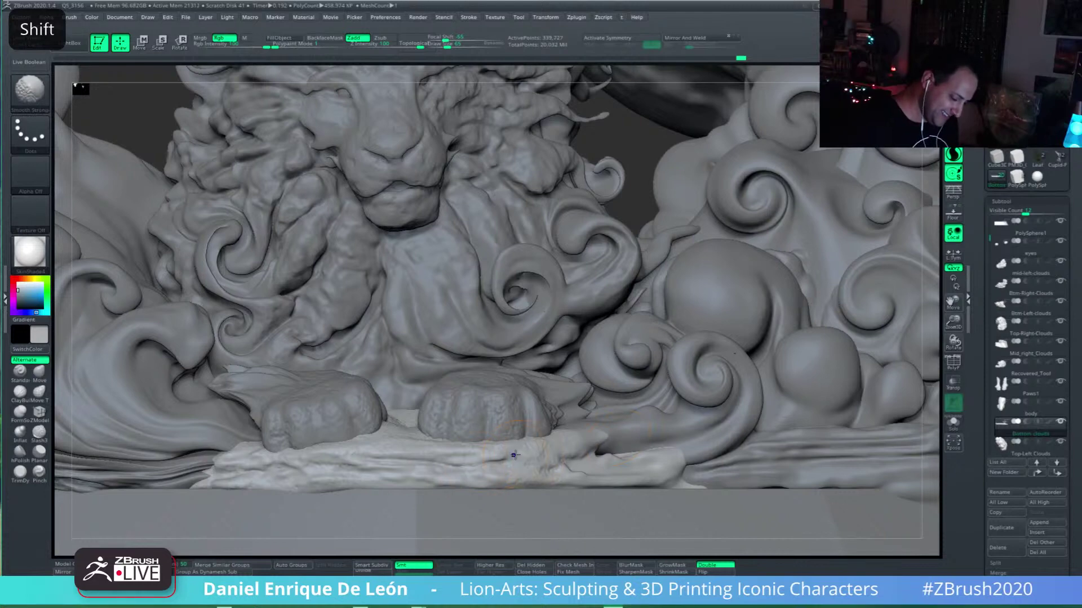
key("alt")
mouse_move(704, 457)
right_mouse_down("alt")
mouse_move(501, 474)
mouse_move(408, 428)
mouse_move(705, 458)
mouse_move(636, 437)
mouse_move(649, 430)
right_mouse_up("alt")
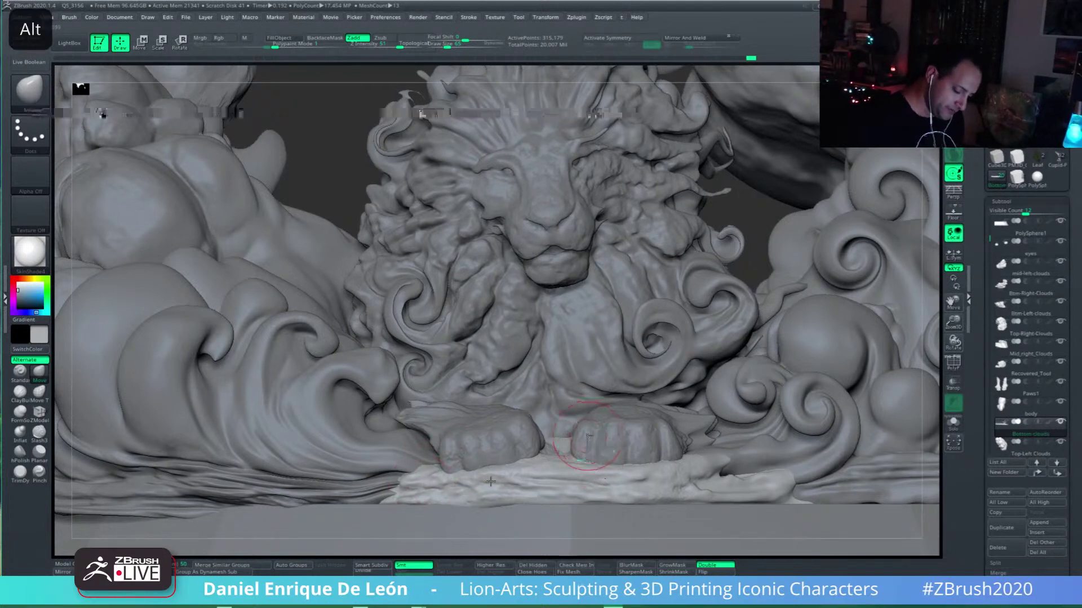
right_click_drag(614, 445, 628, 375, "alt")
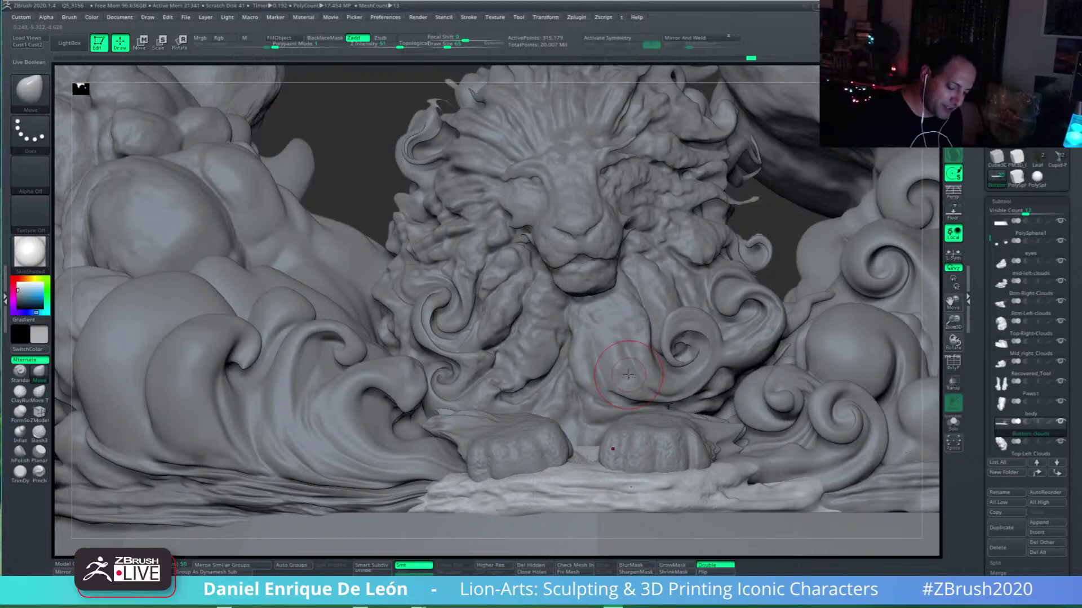
right_click_drag(647, 470, 689, 465, "alt")
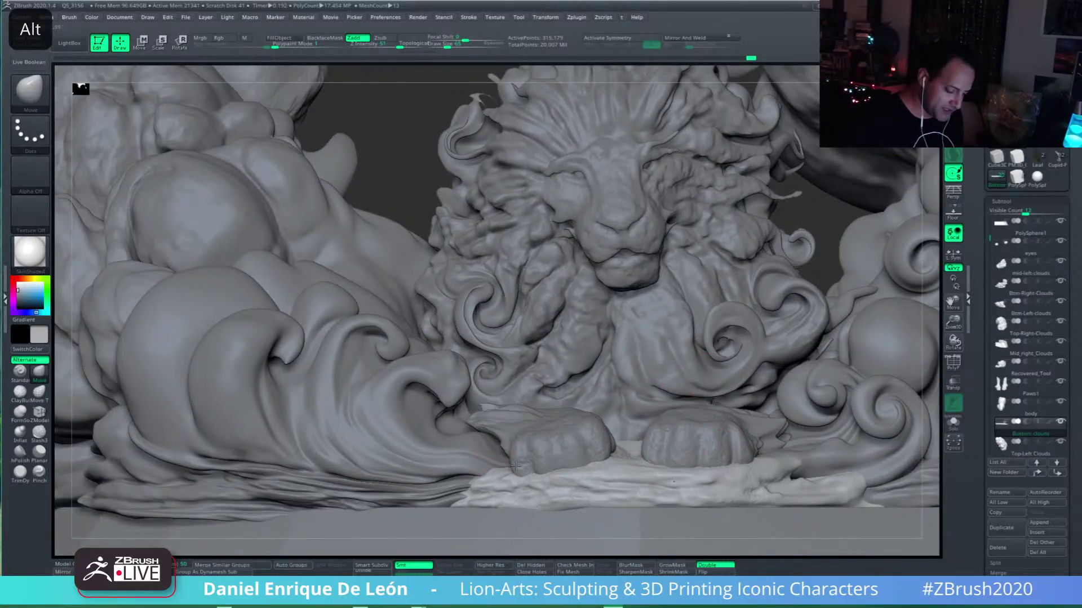
Step: Make the Btm-Left-clouds subtool active and nudge its lower edge down where it meets the bottom strip
right_click_drag(515, 466, 451, 464)
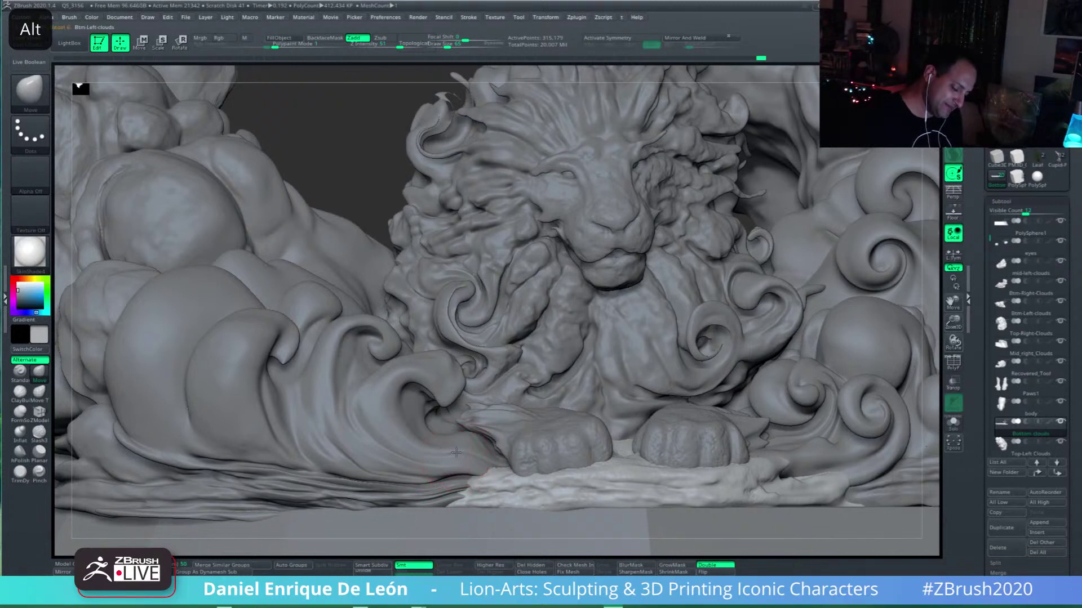
left_click(456, 453, "alt")
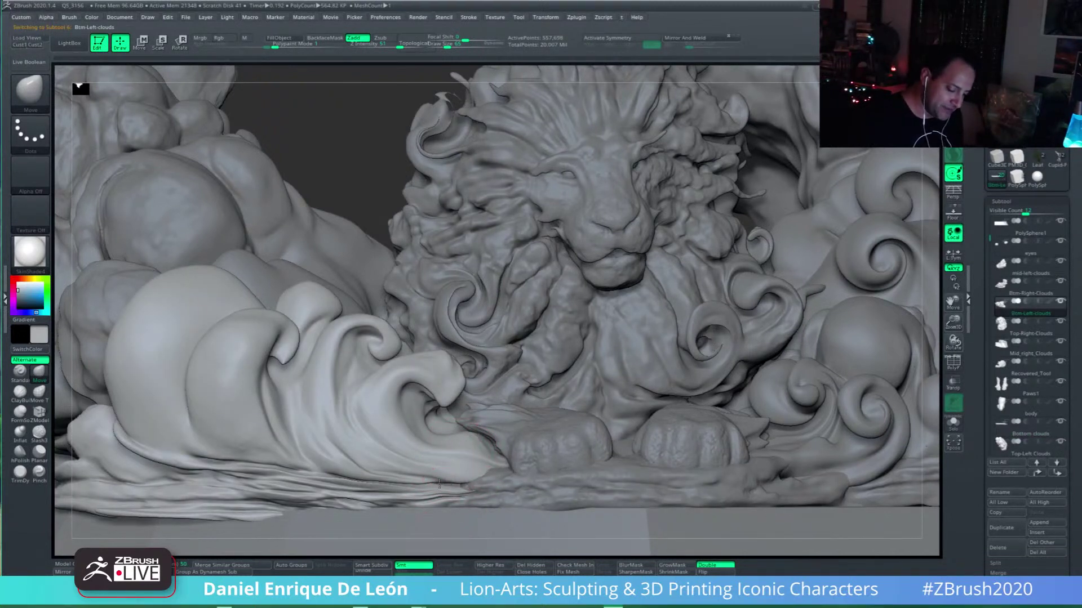
left_click_drag(439, 484, 438, 491)
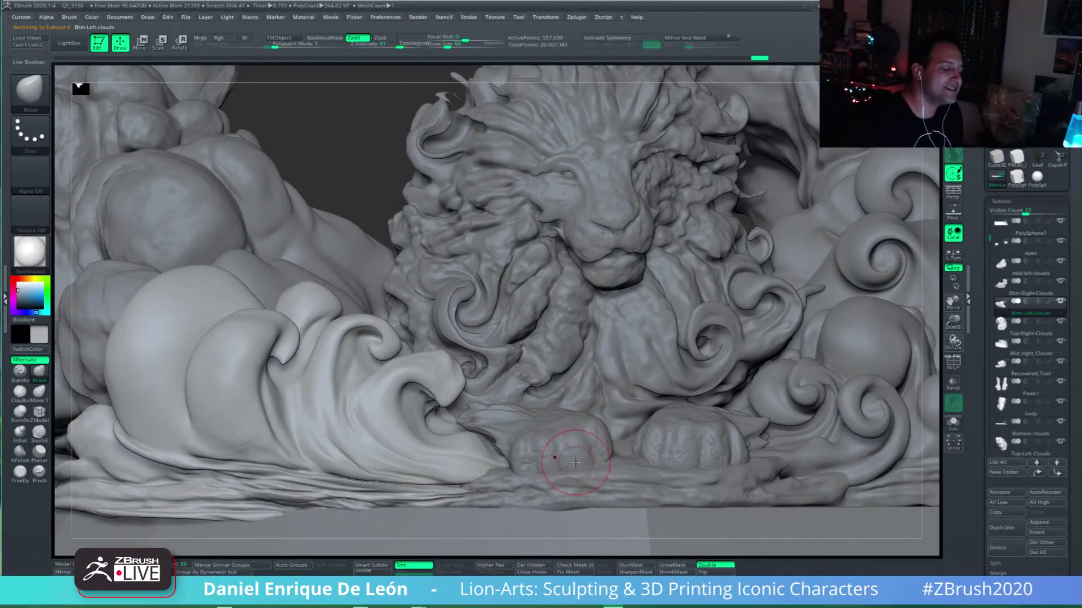
Step: Reshape the folds between the rounded cloud and the curling wave of Btm-Left-clouds with an enlarged Move brush
mouse_move(461, 450)
right_mouse_down("alt")
mouse_move(494, 423)
mouse_move(533, 445)
right_mouse_up("alt")
left_click_drag(532, 445, 529, 401)
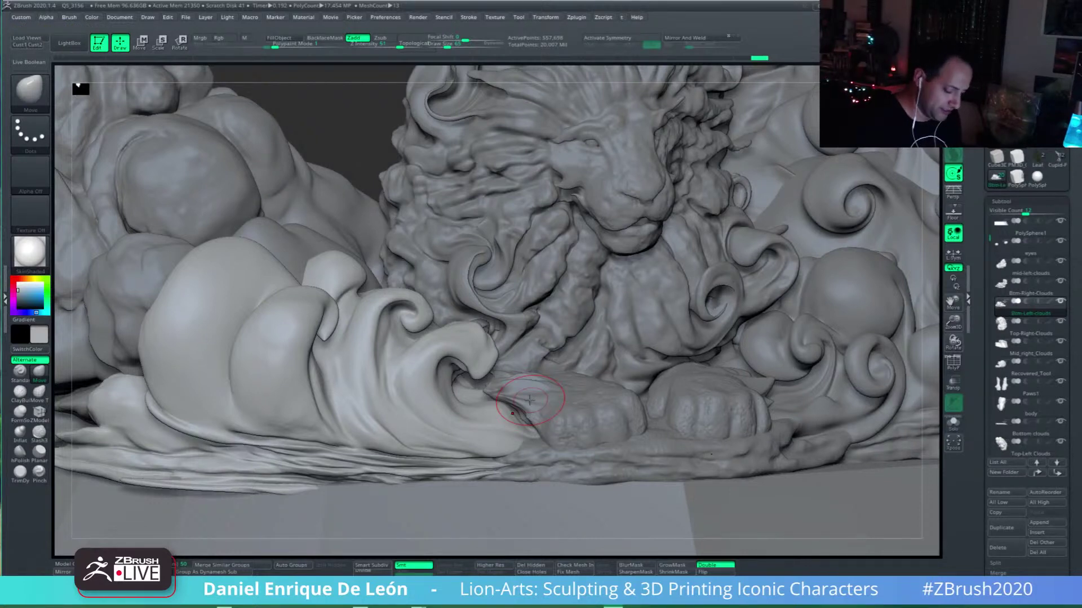
mouse_move(500, 434)
right_mouse_down()
mouse_move(471, 434)
mouse_move(539, 432)
mouse_move(519, 442)
right_mouse_up()
right_click_drag(394, 423, 403, 417)
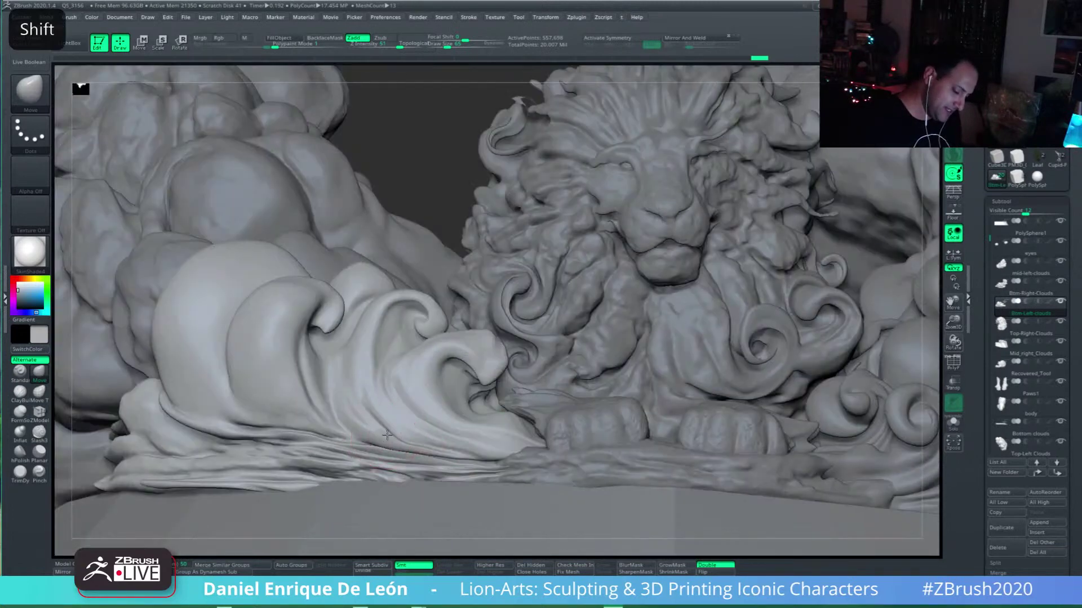
right_click_drag(507, 336, 433, 462, "shift")
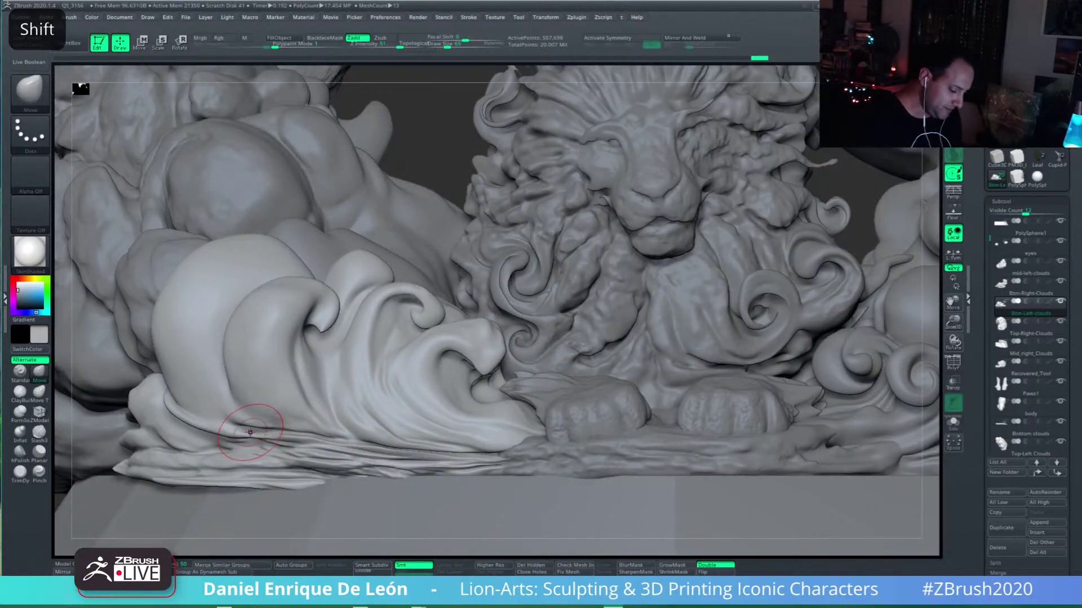
left_click_drag(448, 45, 454, 46)
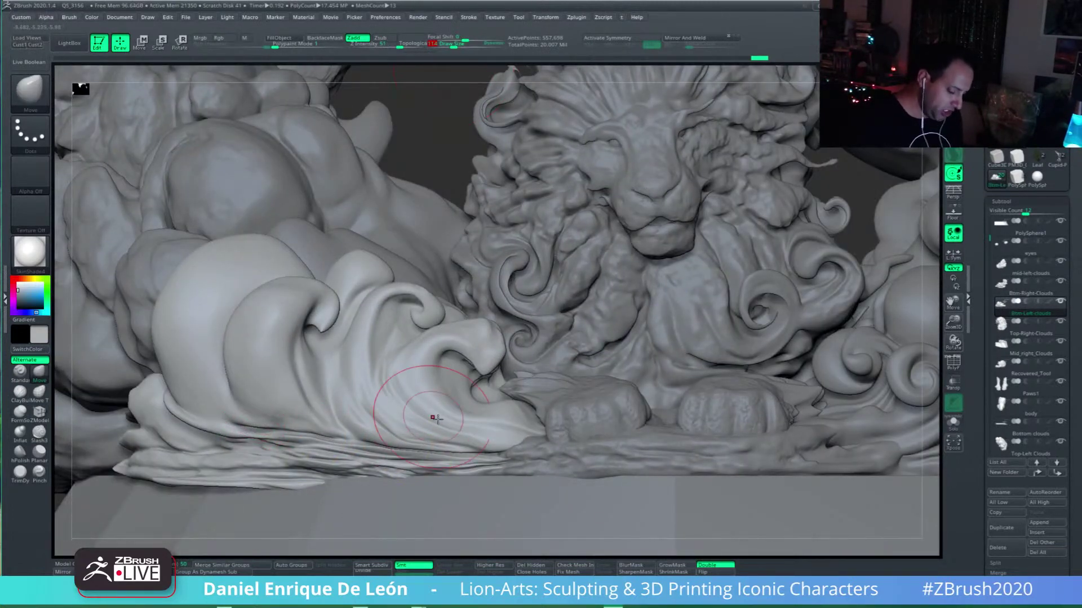
right_click_drag(433, 423, 406, 414)
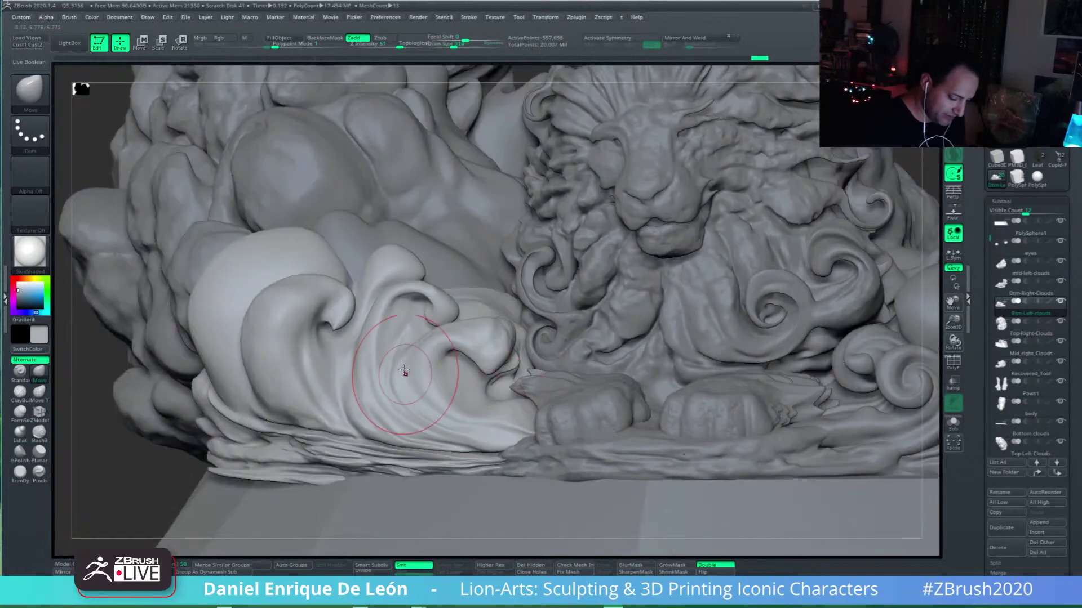
left_click_drag(380, 315, 396, 312)
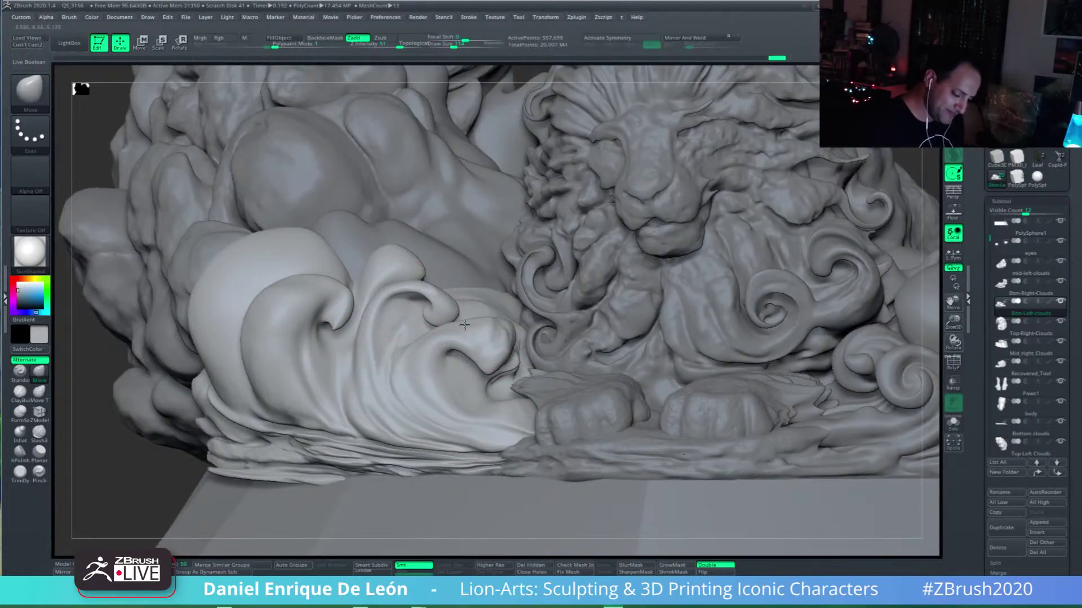
mouse_move(449, 304)
right_mouse_down("shift")
mouse_move(471, 307)
mouse_move(480, 417)
right_mouse_up("shift")
right_click_drag(722, 414, 668, 426, "alt")
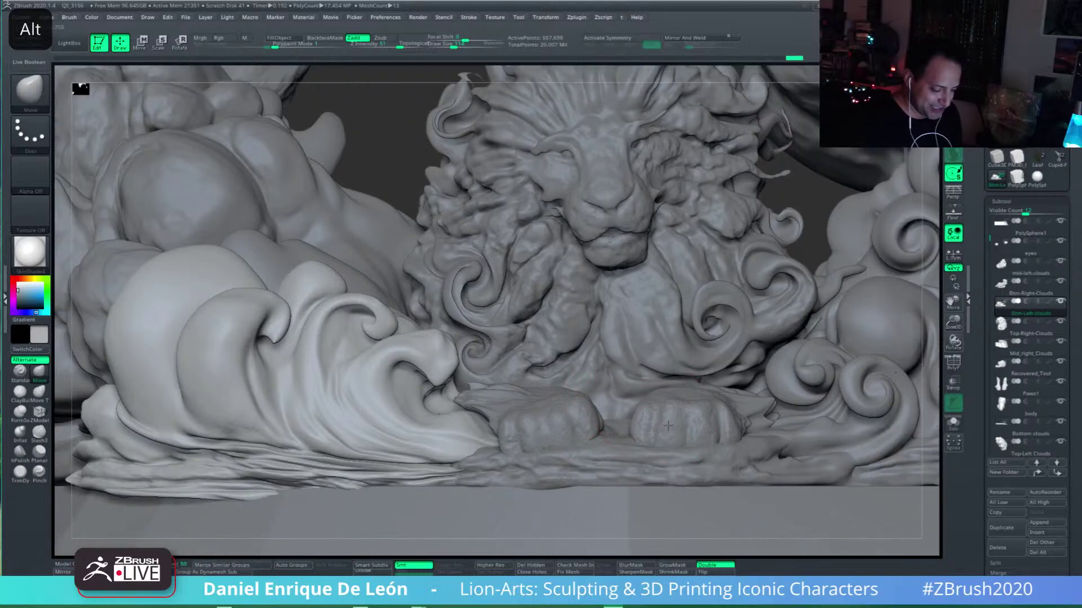
right_click_drag(834, 465, 797, 474, "alt")
left_click(417, 468, "alt")
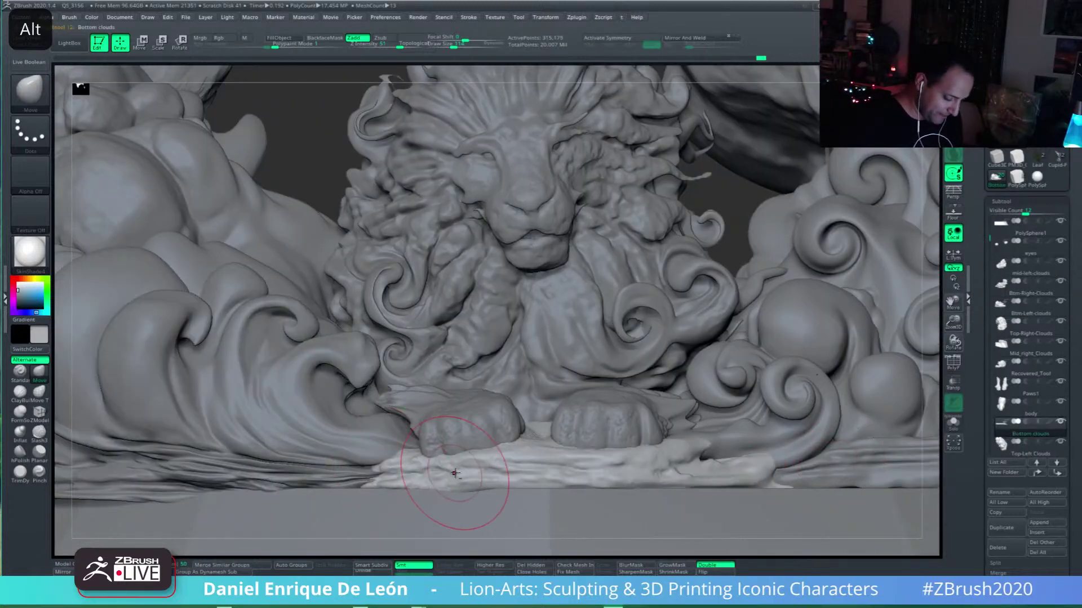
Step: Make the Btm-Left-clouds subtool active and reshape the thin folds along its lower edge with a smaller Move brush
mouse_move(427, 467)
right_mouse_down("alt")
mouse_move(458, 451)
mouse_move(478, 469)
mouse_move(502, 453)
right_mouse_up("alt")
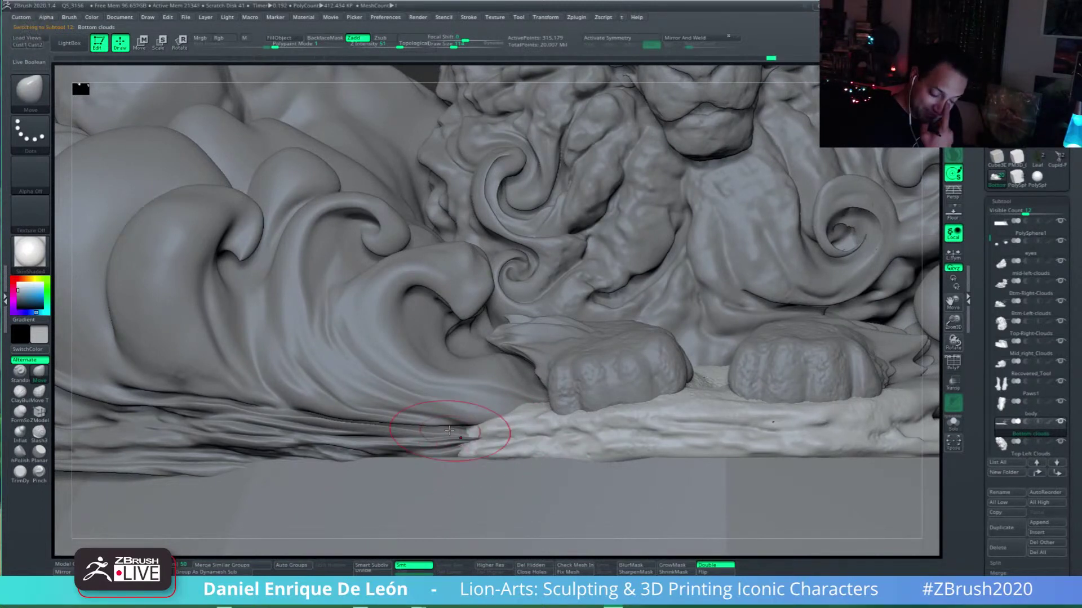
left_click(435, 445, "alt")
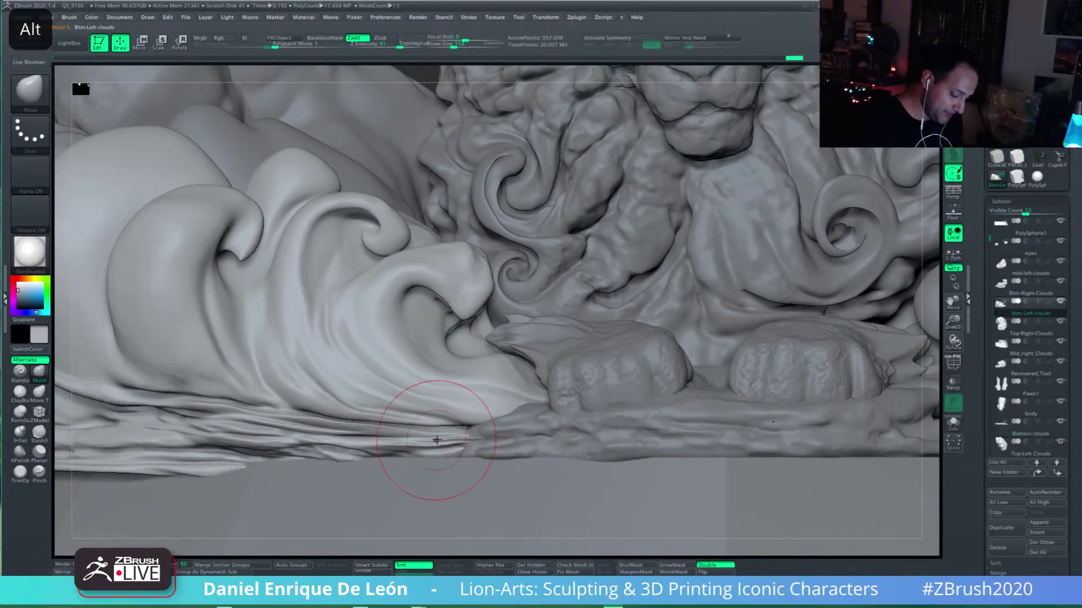
left_click_drag(449, 43, 444, 43)
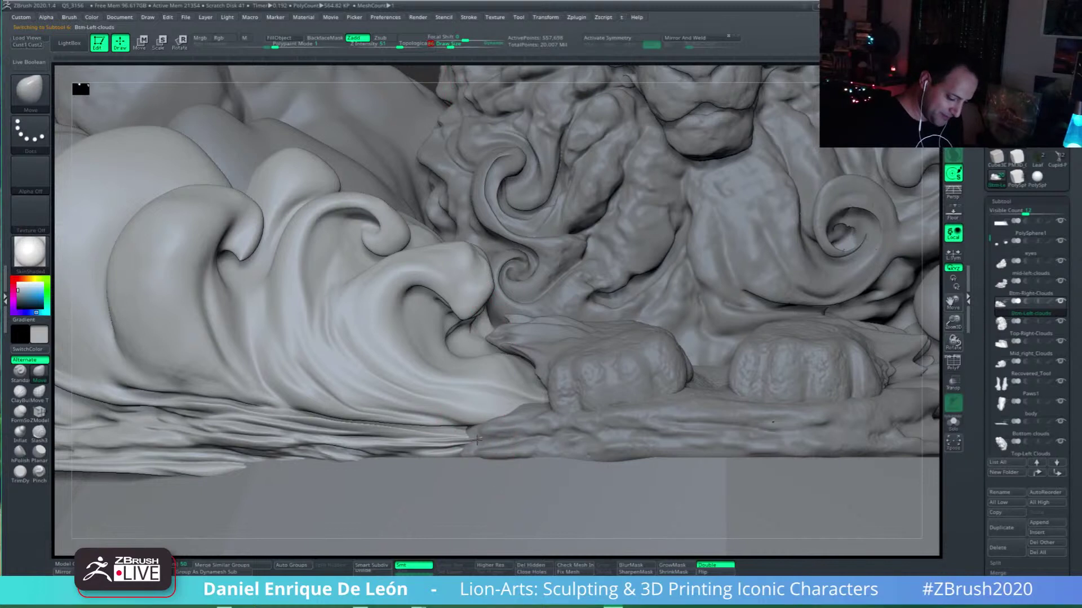
left_click_drag(446, 434, 413, 403)
left_click_drag(413, 404, 369, 397)
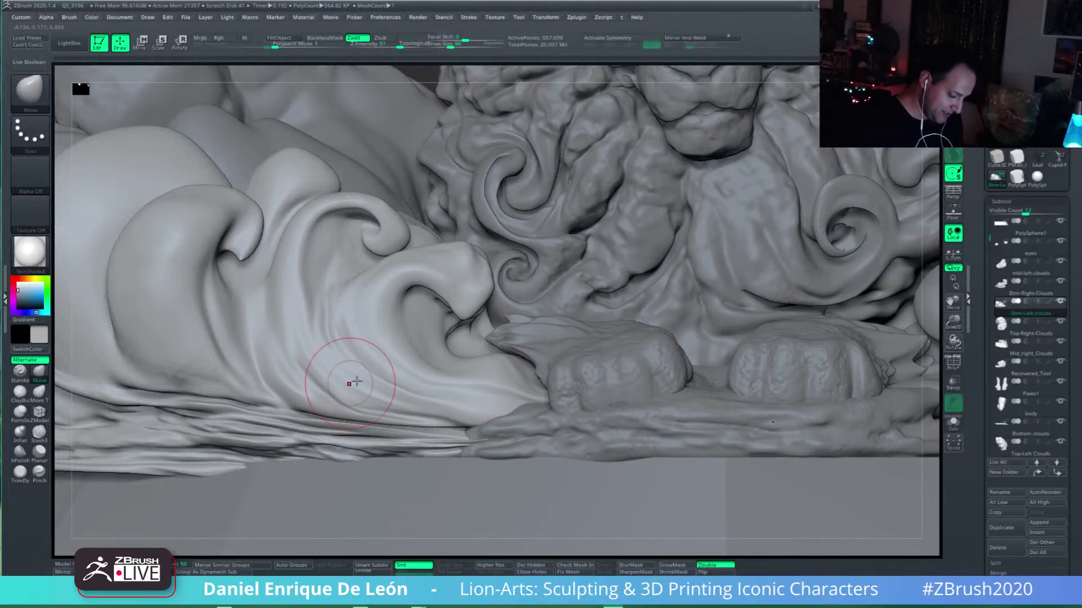
left_click_drag(362, 420, 365, 424)
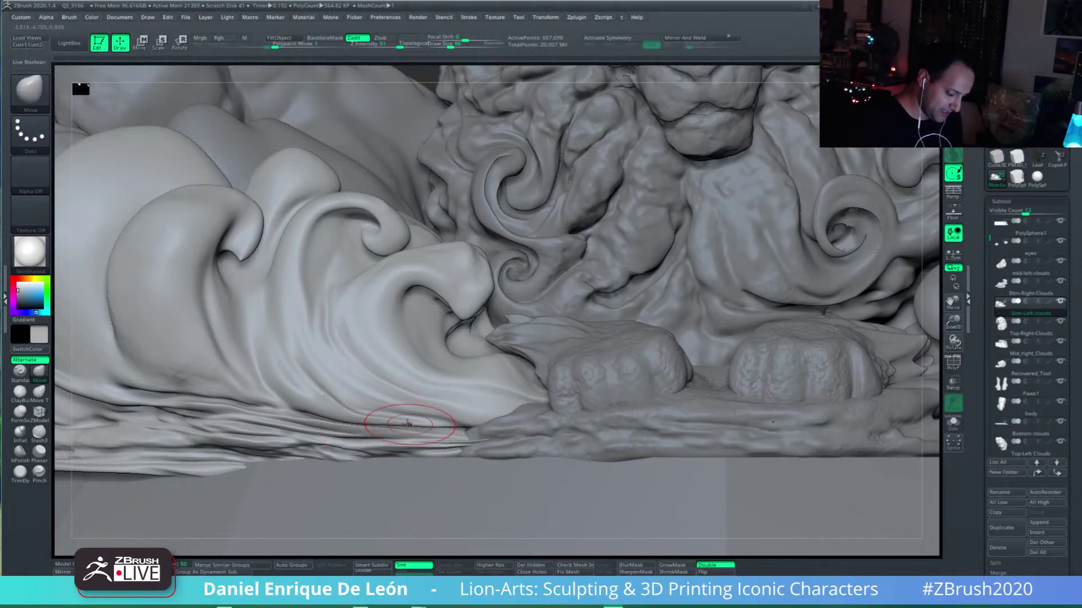
mouse_move(246, 400)
left_mouse_down()
mouse_move(157, 397)
mouse_move(186, 410)
mouse_move(145, 409)
mouse_move(230, 406)
mouse_move(163, 407)
left_mouse_up()
Step: Undo the smoothing stroke on the lower layers and smooth the lower part of the rounded cloud fold instead
key("shift")
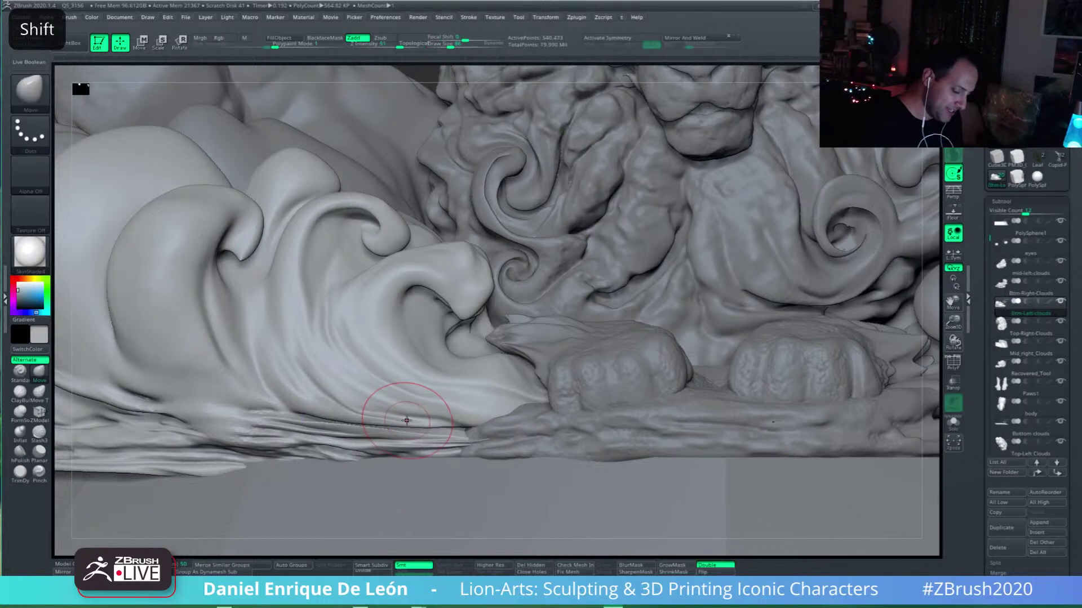
key("ctrl+z")
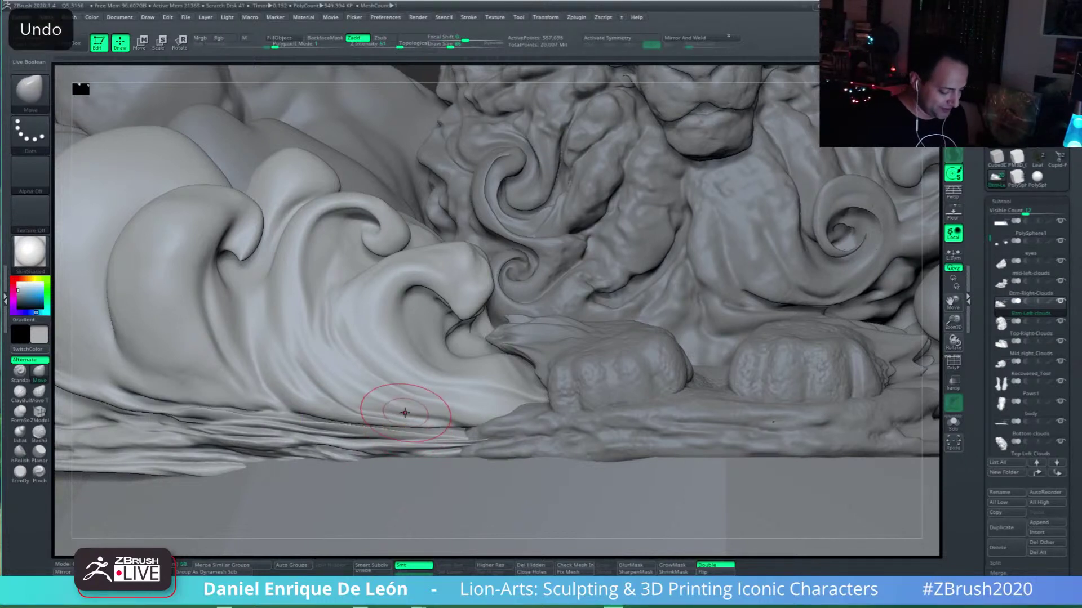
key("shift")
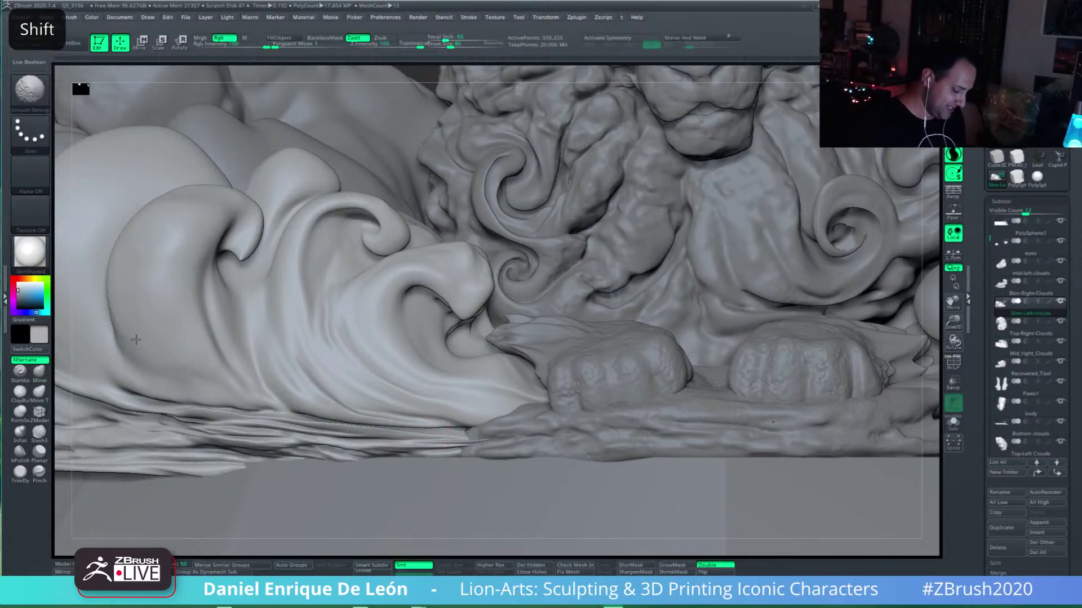
left_click_drag(135, 340, 188, 324, "shift")
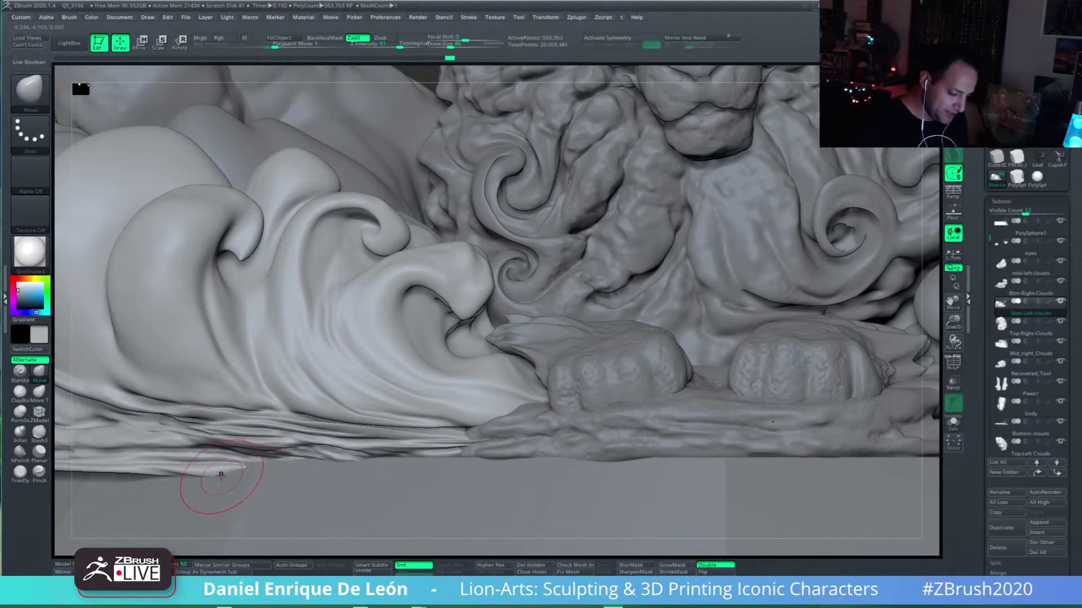
Step: Adjust the wave's lower edge with a smaller Move brush where it joins the bottom strip beside the paw
left_click_drag(450, 46, 446, 46)
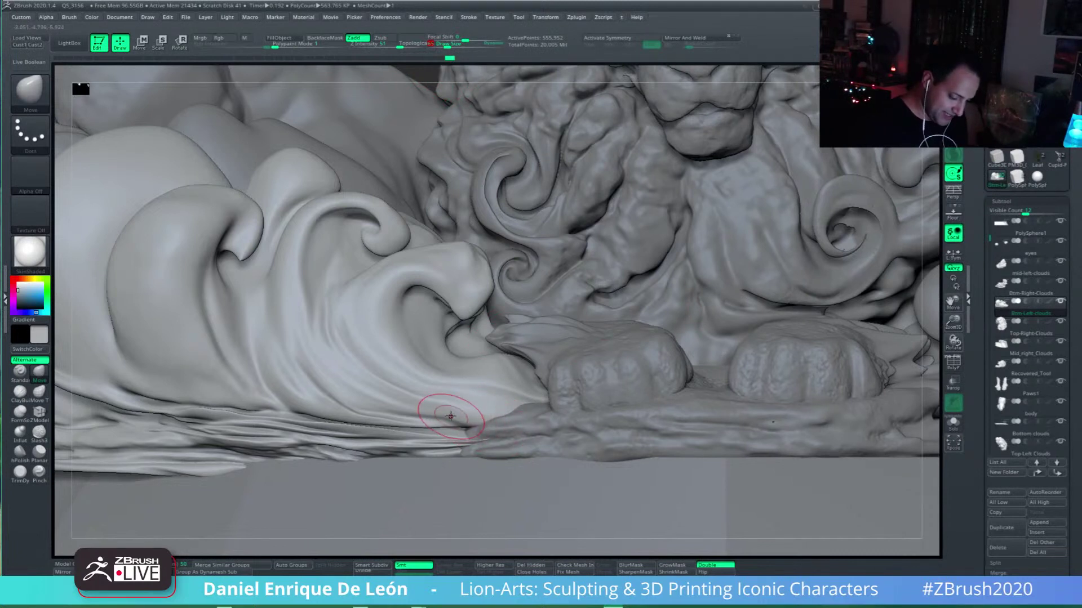
mouse_move(411, 398)
left_mouse_down()
mouse_move(411, 413)
mouse_move(385, 404)
left_mouse_up()
mouse_move(448, 423)
left_mouse_down()
mouse_move(463, 424)
mouse_move(414, 431)
mouse_move(463, 439)
left_mouse_up()
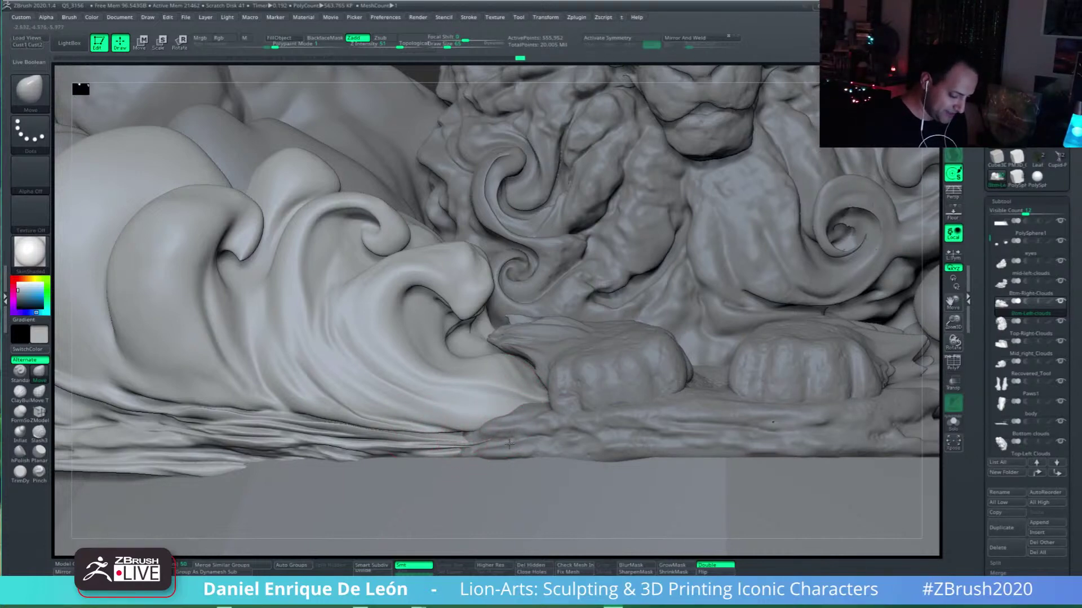
Step: Set the draw size to 104 and push the tip of the wave's curl beside the left paw into shape
right_click_drag(525, 360, 615, 441)
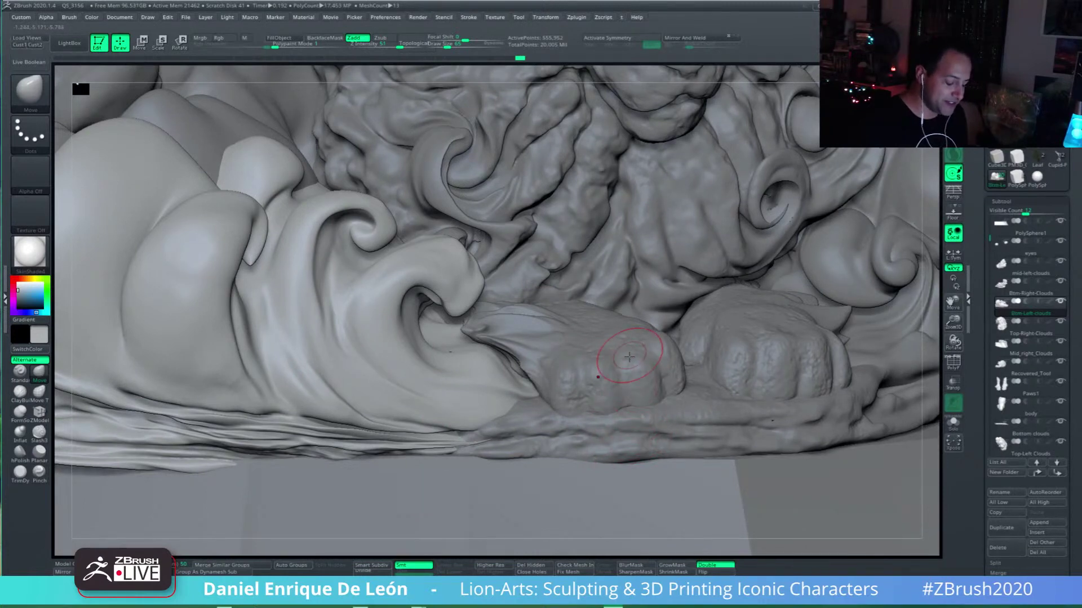
mouse_move(626, 377)
right_mouse_down()
mouse_move(615, 362)
mouse_move(594, 362)
right_mouse_up()
left_click_drag(449, 47, 453, 47)
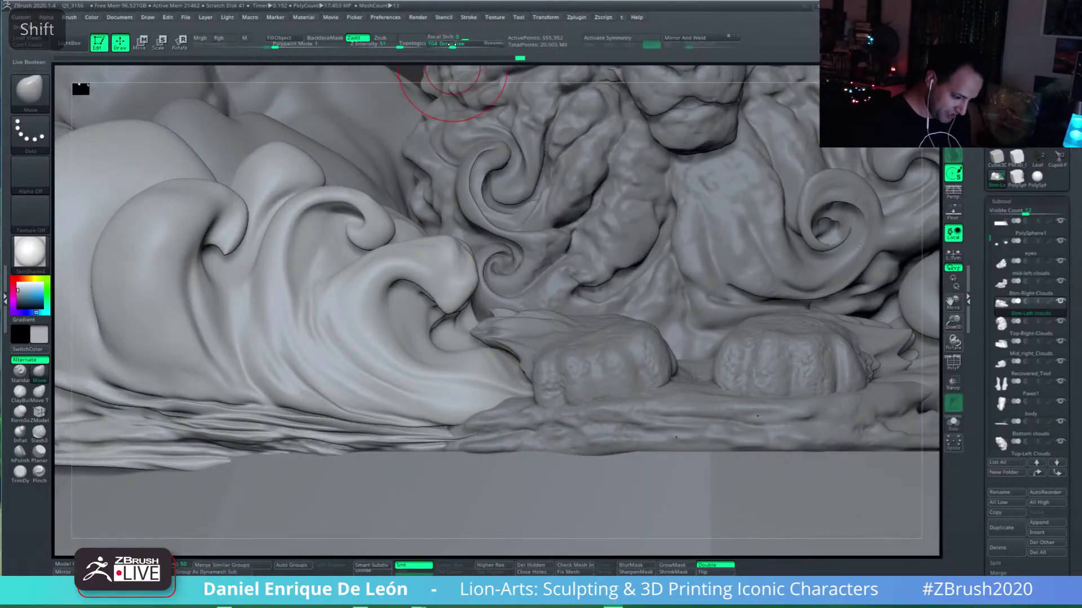
left_click_drag(457, 267, 473, 271, "alt")
right_click_drag(474, 273, 422, 303)
left_click_drag(427, 309, 456, 285)
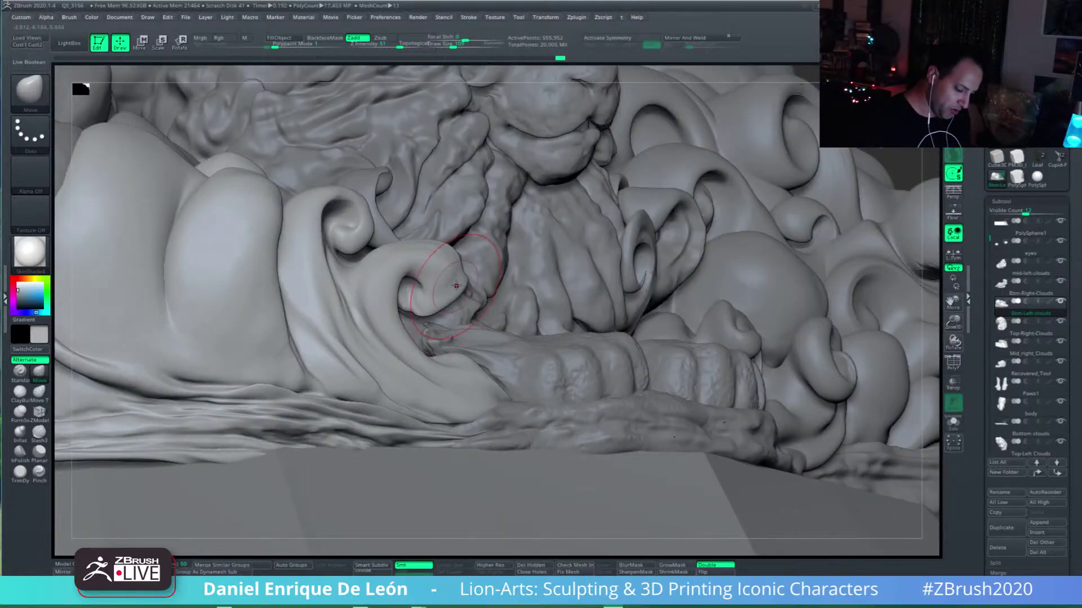
Step: Smooth the tip of the wave's curl beside the left paw and undo the last stroke
right_click_drag(434, 299, 453, 241, "shift")
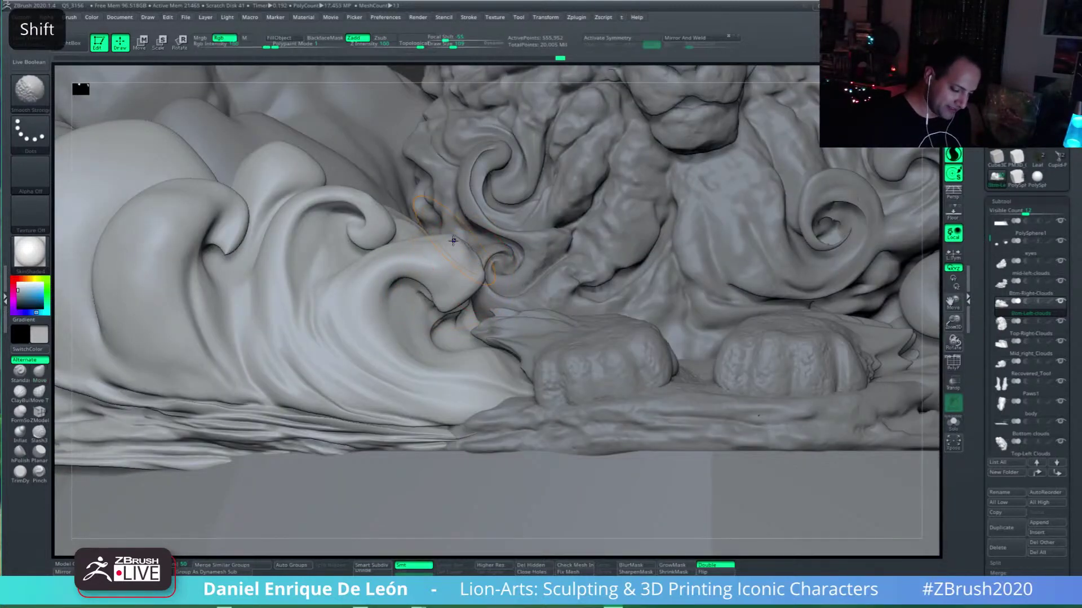
mouse_move(472, 267)
left_mouse_down("shift")
mouse_move(444, 259)
mouse_move(451, 273)
mouse_move(469, 267)
left_mouse_up("shift")
key("ctrl+z")
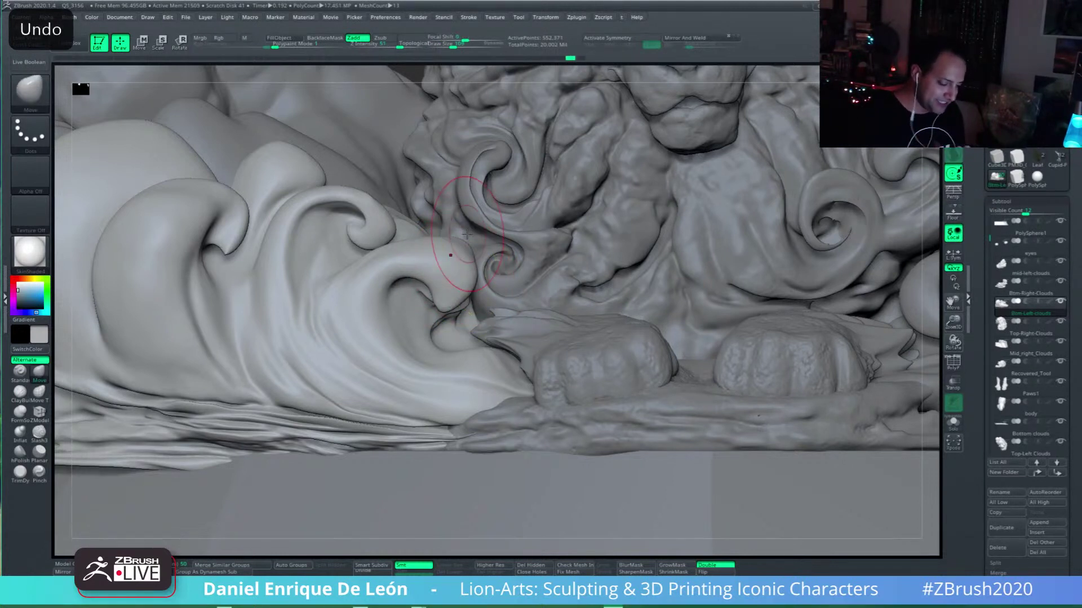
Step: Refine the wave's crest with a Move brush of draw size 81, checking the curl from the side and above
left_click_drag(451, 44, 448, 44)
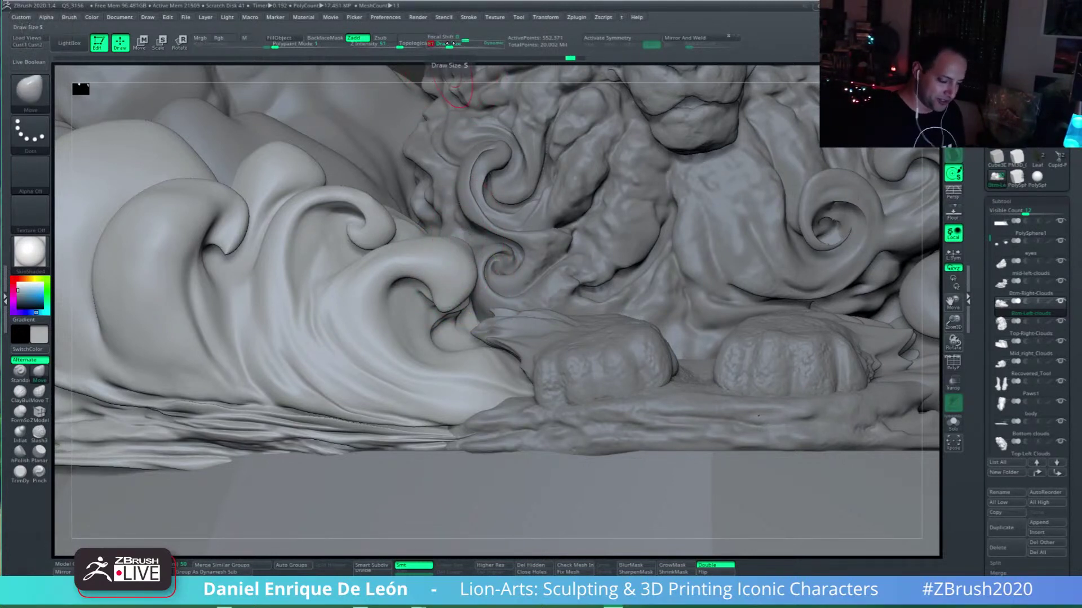
mouse_move(389, 262)
left_mouse_down()
mouse_move(430, 248)
mouse_move(451, 279)
left_mouse_up()
right_click_drag(451, 279, 507, 295)
mouse_move(546, 333)
right_mouse_down()
mouse_move(507, 285)
mouse_move(494, 298)
right_mouse_up()
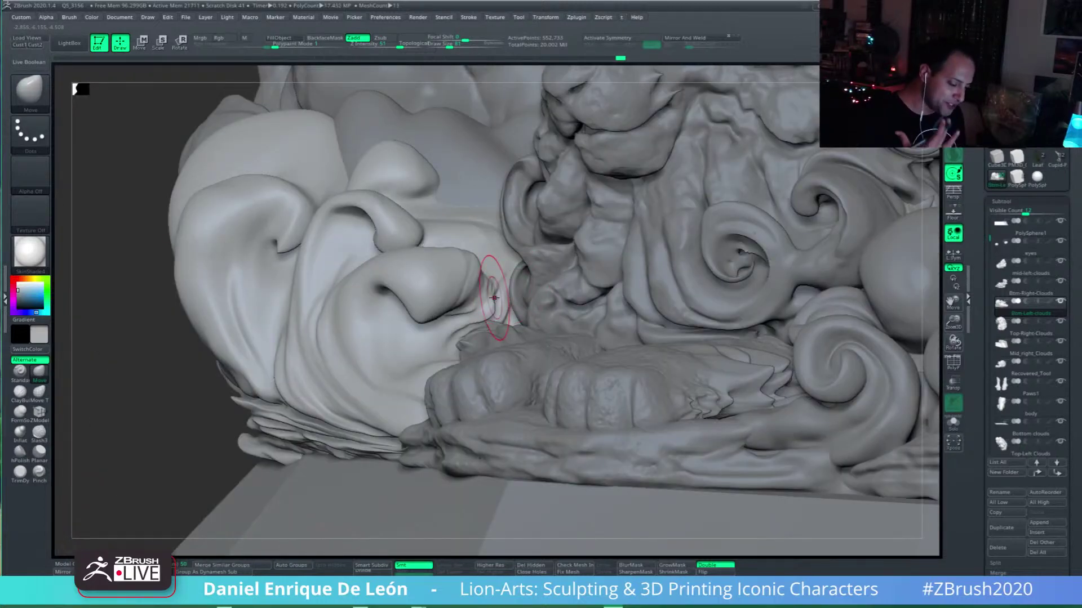
mouse_move(401, 277)
right_mouse_down()
mouse_move(450, 281)
mouse_move(411, 314)
right_mouse_up()
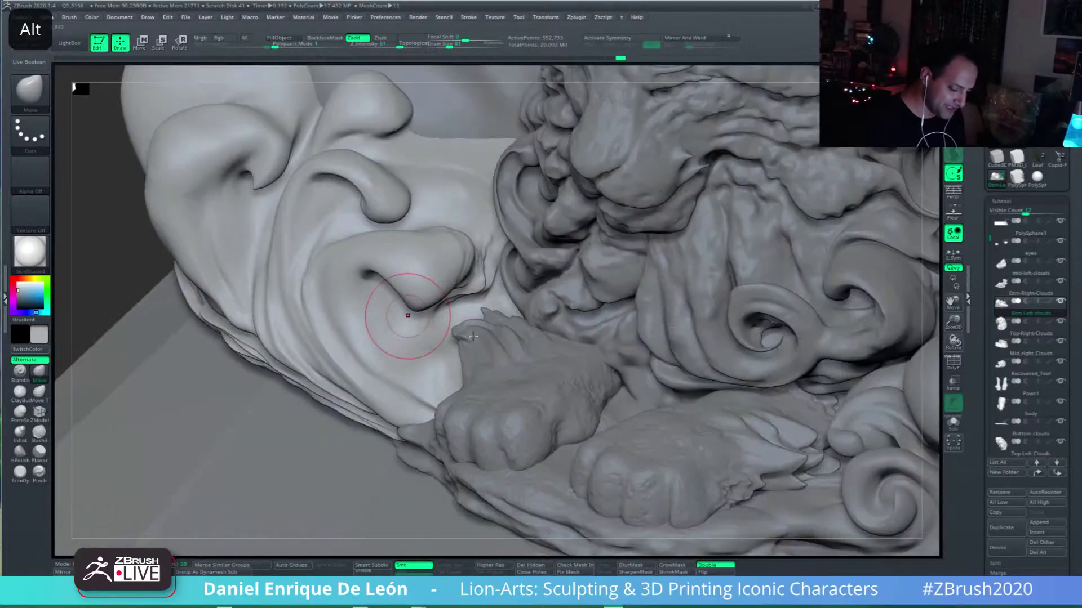
Step: Set the draw size to 104 and nudge the curled tip of the rounded cloud fold left of the wave
mouse_move(459, 270)
right_mouse_down("alt")
mouse_move(457, 312)
mouse_move(524, 374)
right_mouse_up("alt")
mouse_move(572, 413)
right_mouse_down("shift")
mouse_move(592, 419)
mouse_move(606, 402)
mouse_move(611, 412)
right_mouse_up("shift")
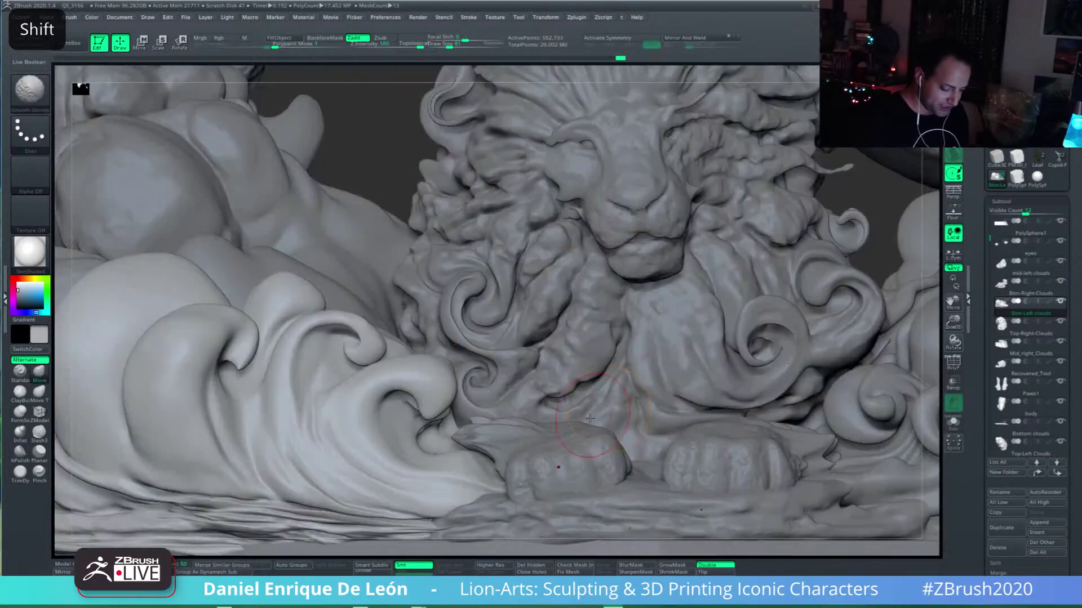
mouse_move(567, 460)
right_mouse_down("alt")
mouse_move(589, 431)
mouse_move(592, 391)
mouse_move(620, 364)
right_mouse_up("alt")
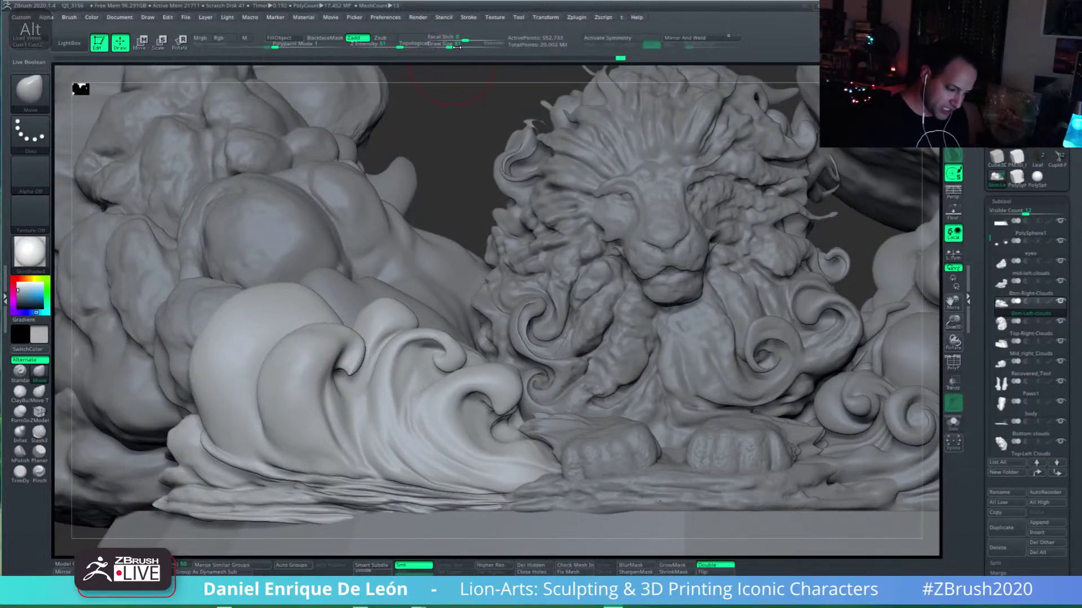
left_click_drag(450, 45, 452, 44)
left_click_drag(347, 355, 355, 362)
right_click_drag(654, 370, 674, 367, "alt")
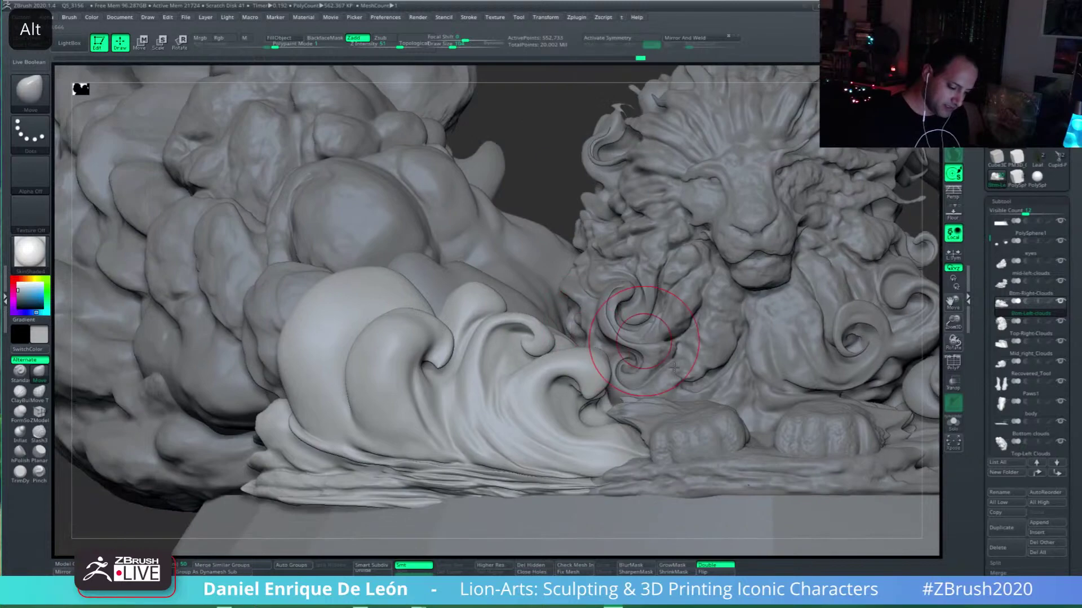
Step: Reshape the rear tip of the left cloud's layered base from the side with the Move brush
mouse_move(394, 394)
right_mouse_down()
mouse_move(461, 403)
mouse_move(369, 351)
mouse_move(329, 375)
right_mouse_up()
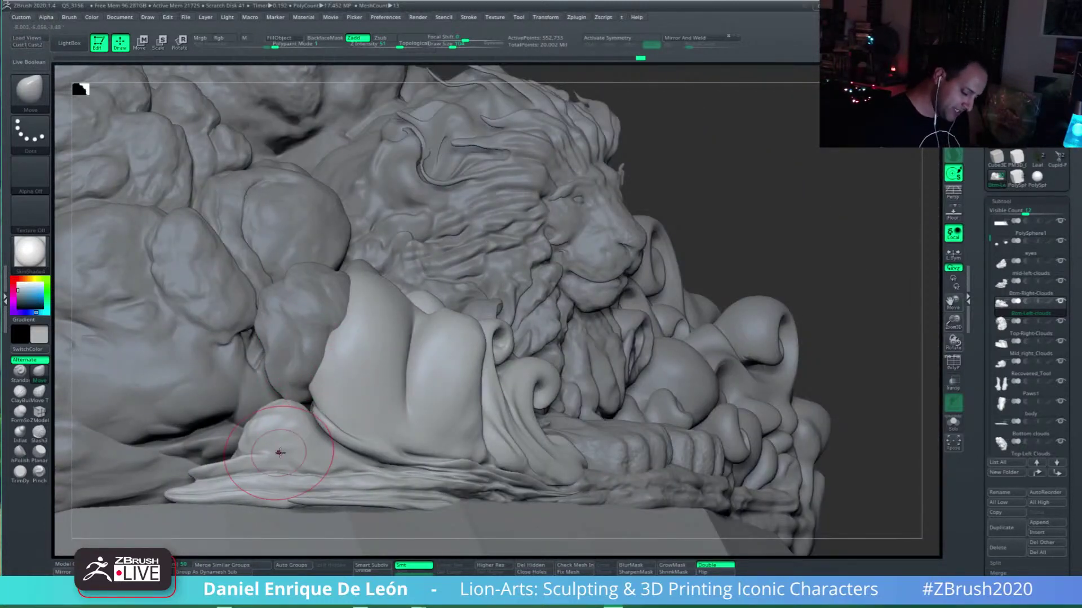
mouse_move(285, 448)
right_mouse_down("shift")
mouse_move(387, 435)
mouse_move(403, 410)
mouse_move(381, 445)
mouse_move(489, 424)
right_mouse_up("shift")
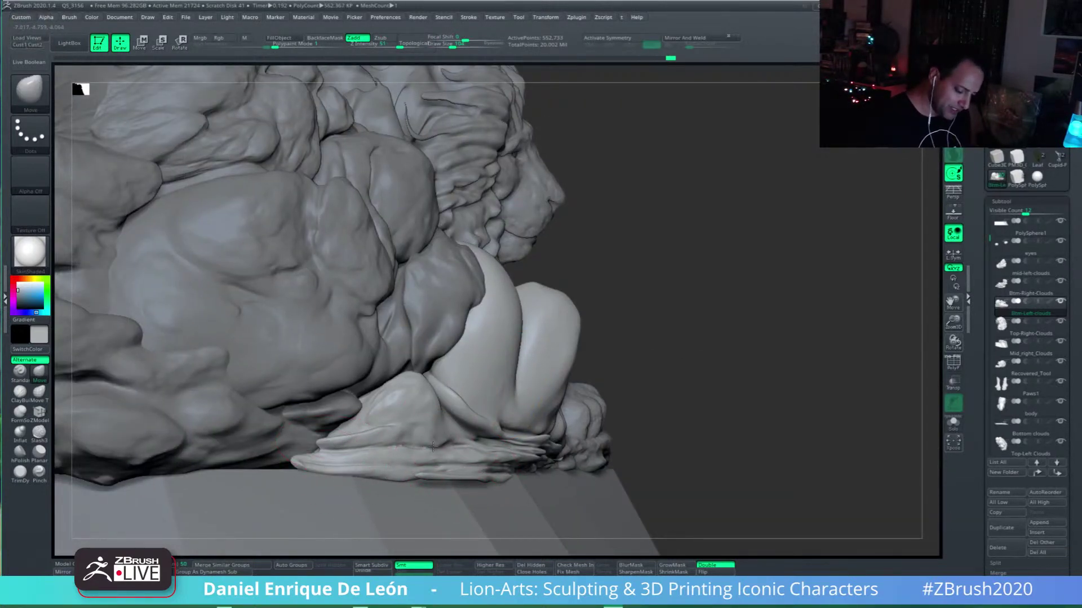
right_click_drag(407, 470, 362, 473)
left_click_drag(363, 471, 413, 457)
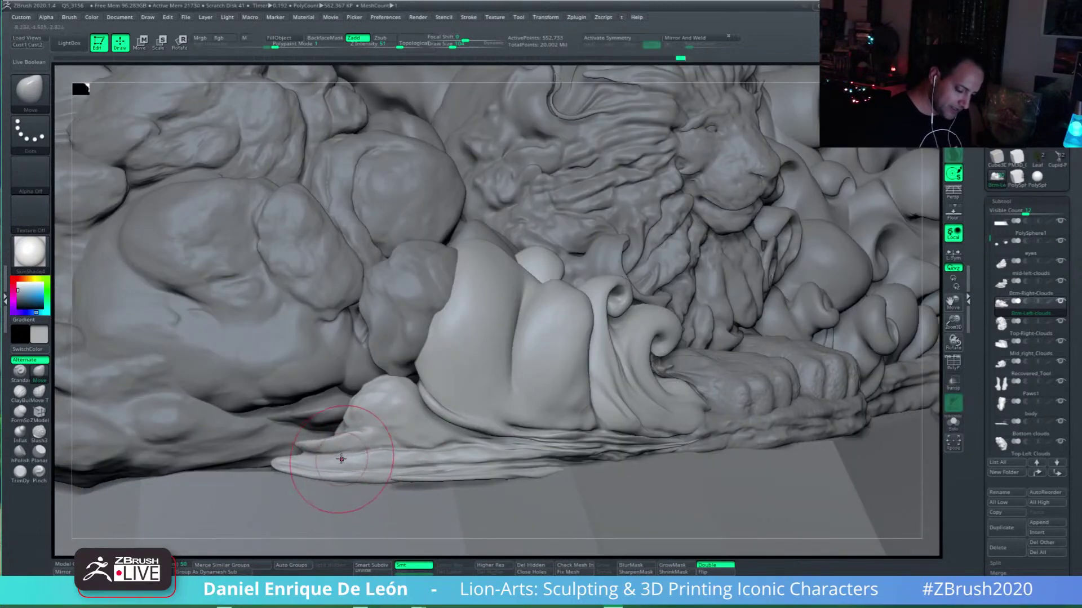
mouse_move(453, 451)
right_mouse_down("shift")
mouse_move(620, 359)
mouse_move(458, 398)
right_mouse_up("shift")
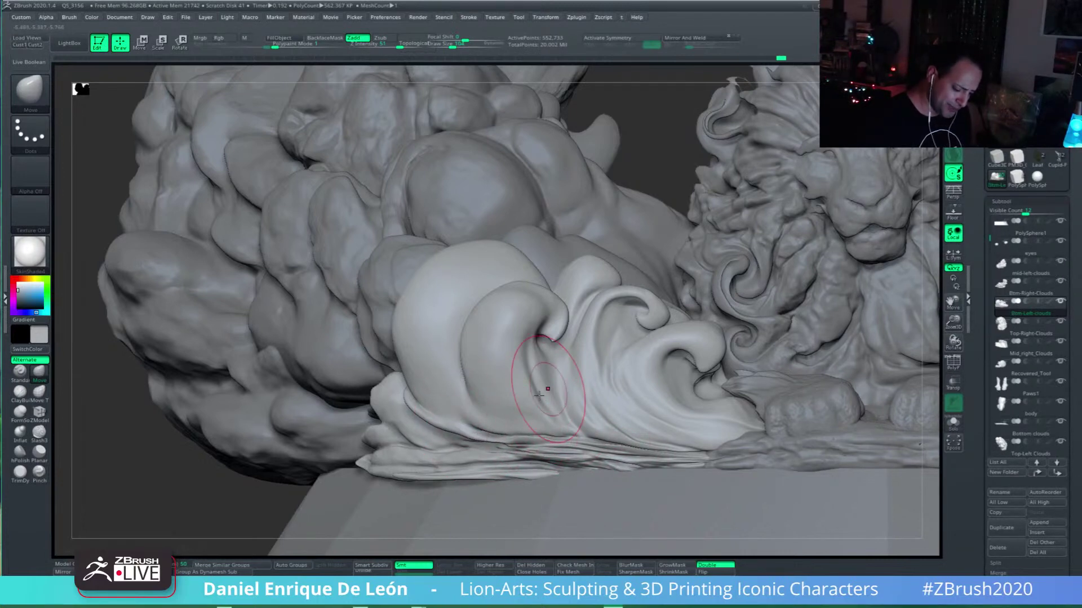
mouse_move(548, 387)
right_mouse_down()
mouse_move(491, 392)
mouse_move(551, 411)
right_mouse_up()
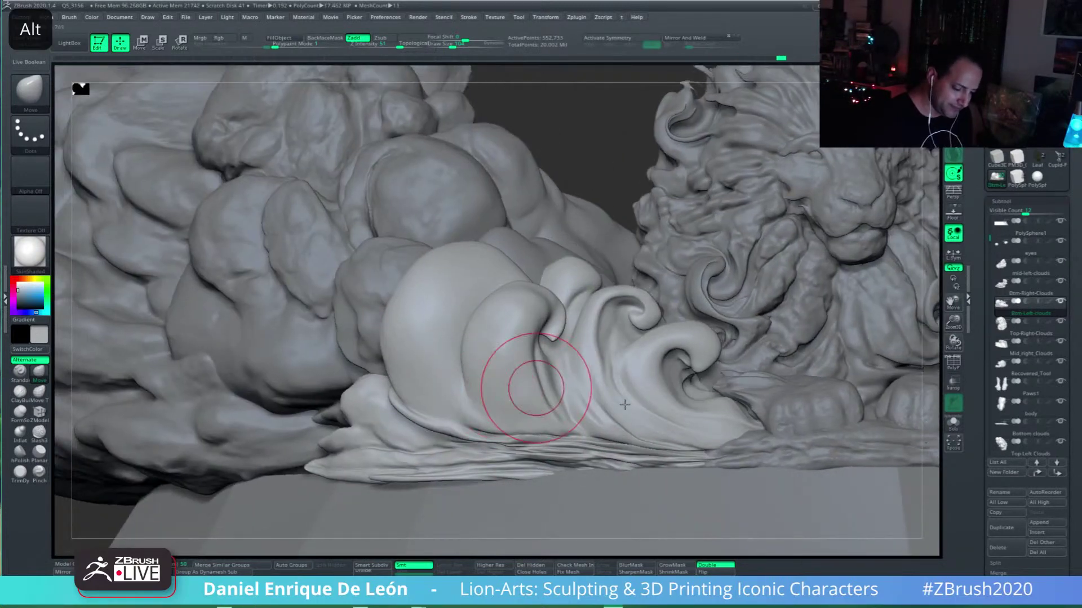
Step: Check the bottom-left wave cloud from several angles and make the mid-left-clouds subtool active
mouse_move(623, 397)
right_mouse_down("alt")
mouse_move(682, 418)
mouse_move(683, 406)
mouse_move(638, 425)
mouse_move(525, 371)
right_mouse_up("alt")
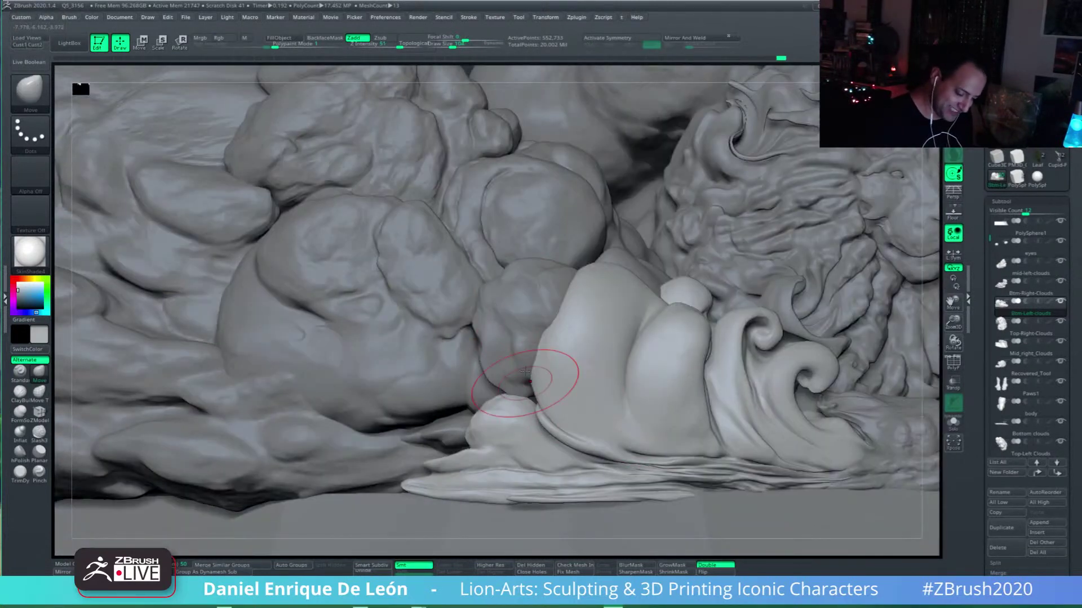
key("alt")
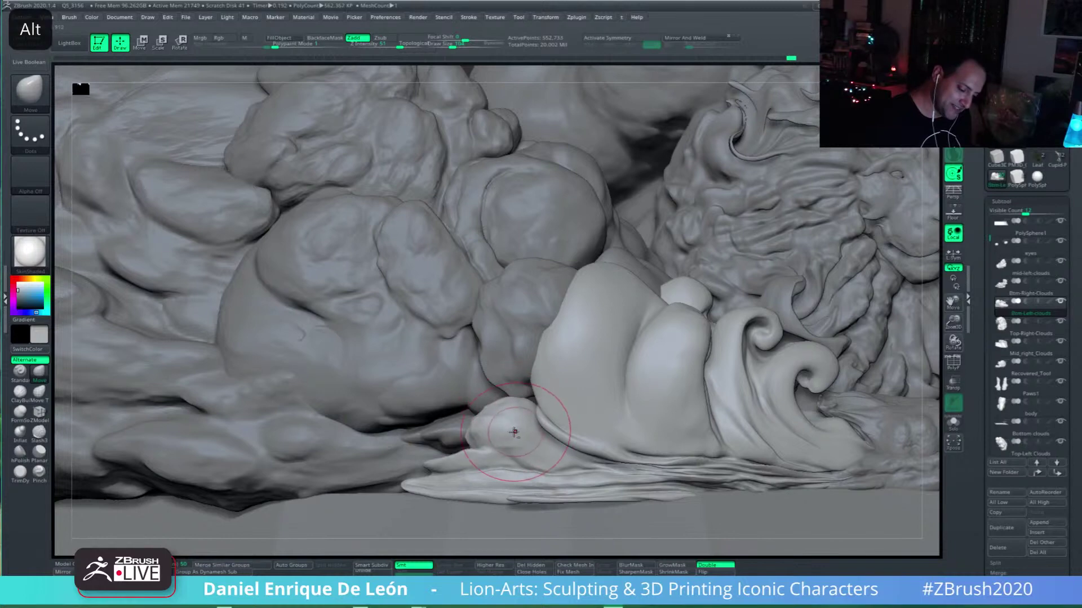
mouse_move(523, 428)
right_mouse_down()
mouse_move(570, 411)
mouse_move(507, 429)
right_mouse_up()
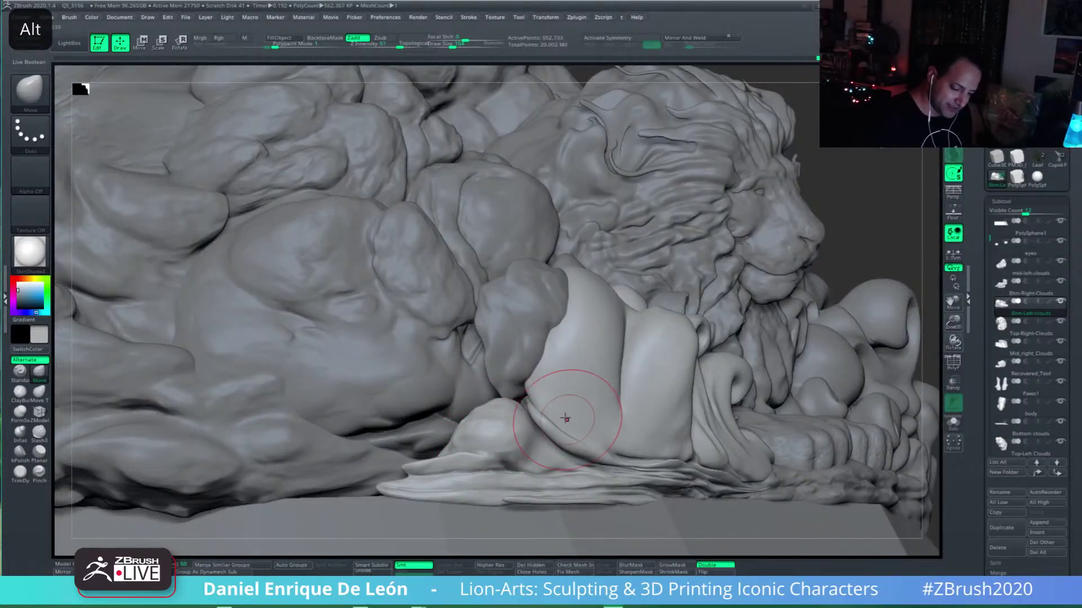
mouse_move(582, 389)
right_mouse_down()
mouse_move(572, 425)
mouse_move(633, 408)
right_mouse_up()
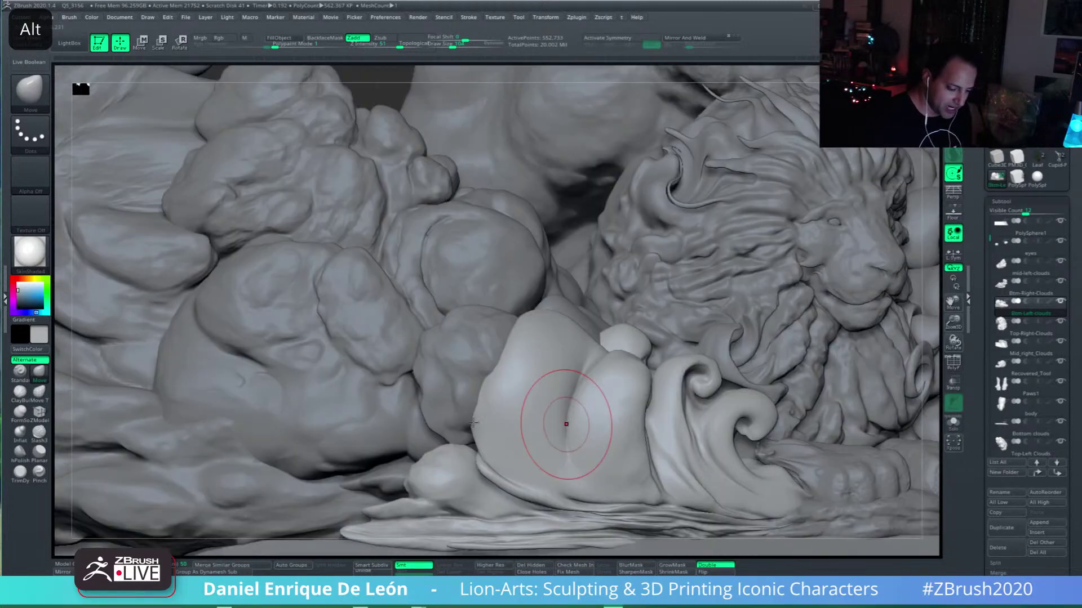
right_click_drag(566, 423, 489, 373, "alt")
left_click(509, 383, "alt")
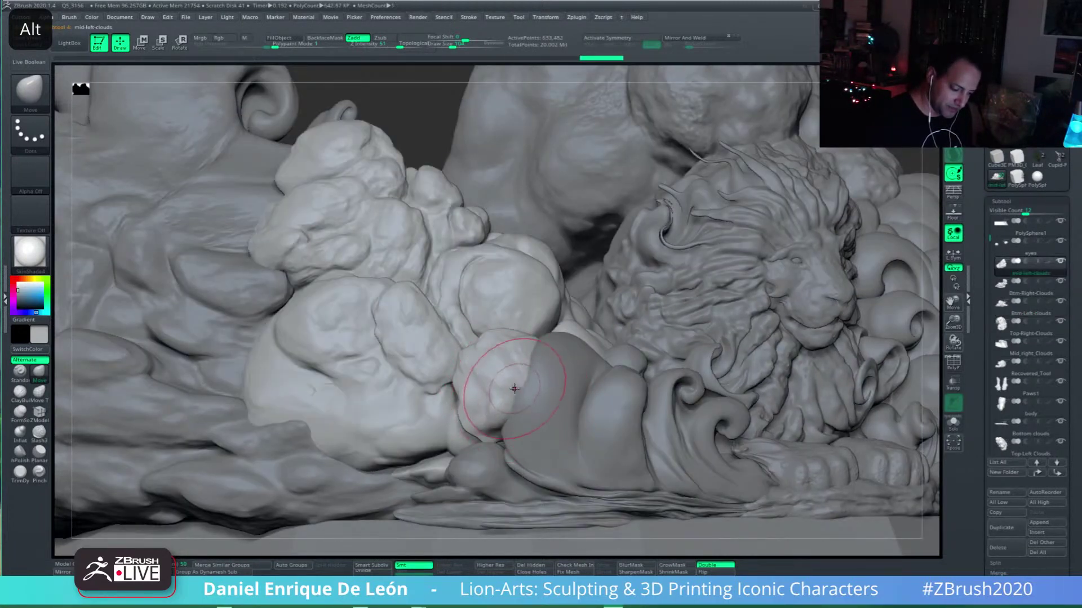
Step: Inflate and smooth the front lobe of the mid-left clouds where it meets the bottom-left wave
mouse_move(567, 360)
right_mouse_down()
mouse_move(512, 415)
mouse_move(559, 360)
mouse_move(428, 343)
mouse_move(560, 313)
mouse_move(458, 392)
mouse_move(486, 373)
mouse_move(574, 399)
mouse_move(525, 423)
mouse_move(536, 411)
mouse_move(472, 408)
mouse_move(518, 395)
right_mouse_up()
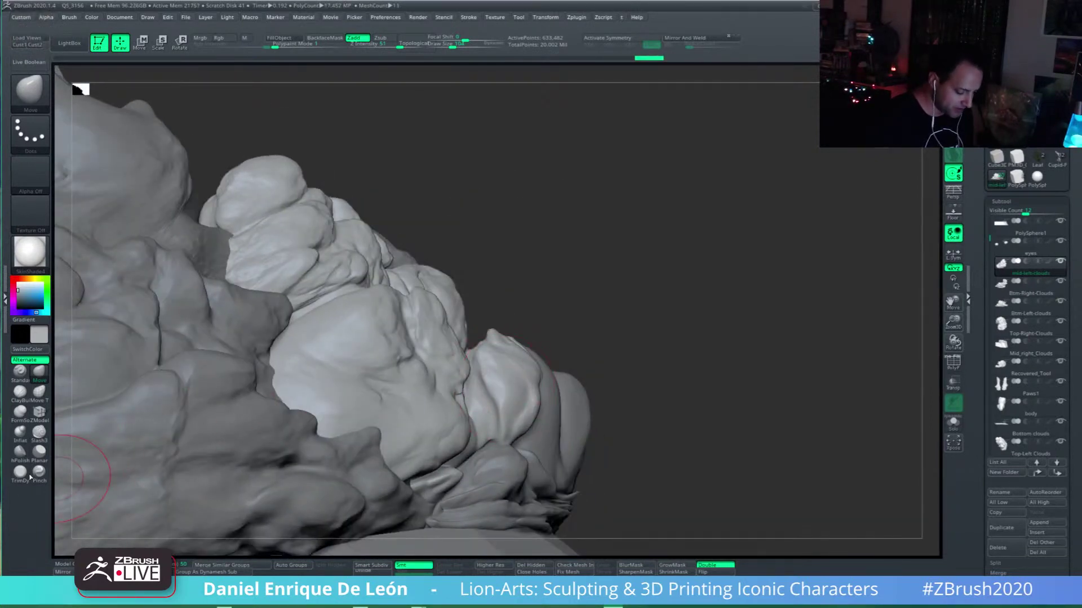
left_click(19, 432)
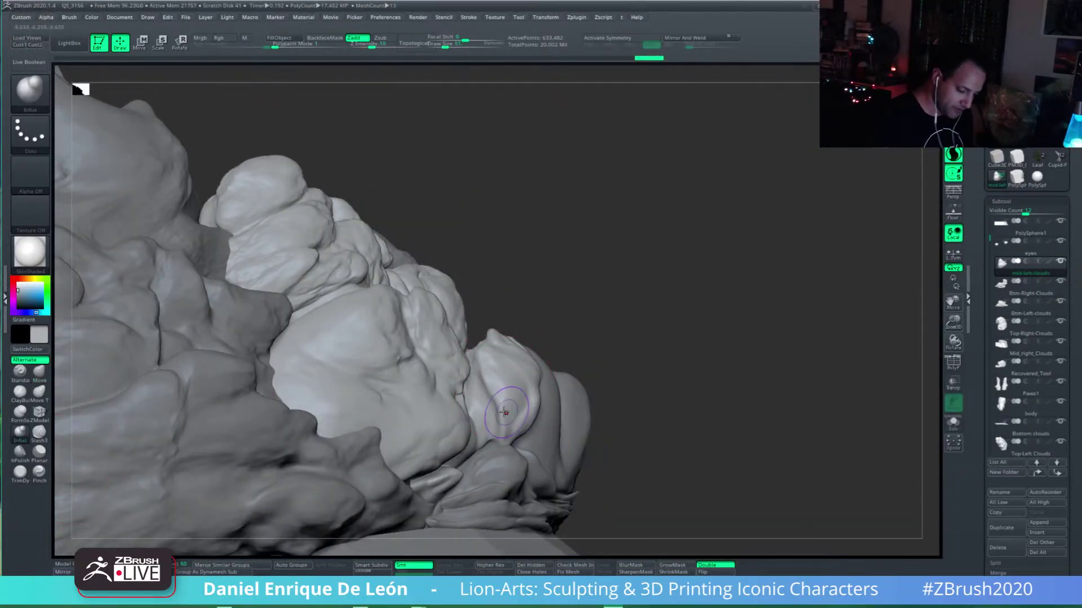
right_click_drag(445, 394, 464, 385)
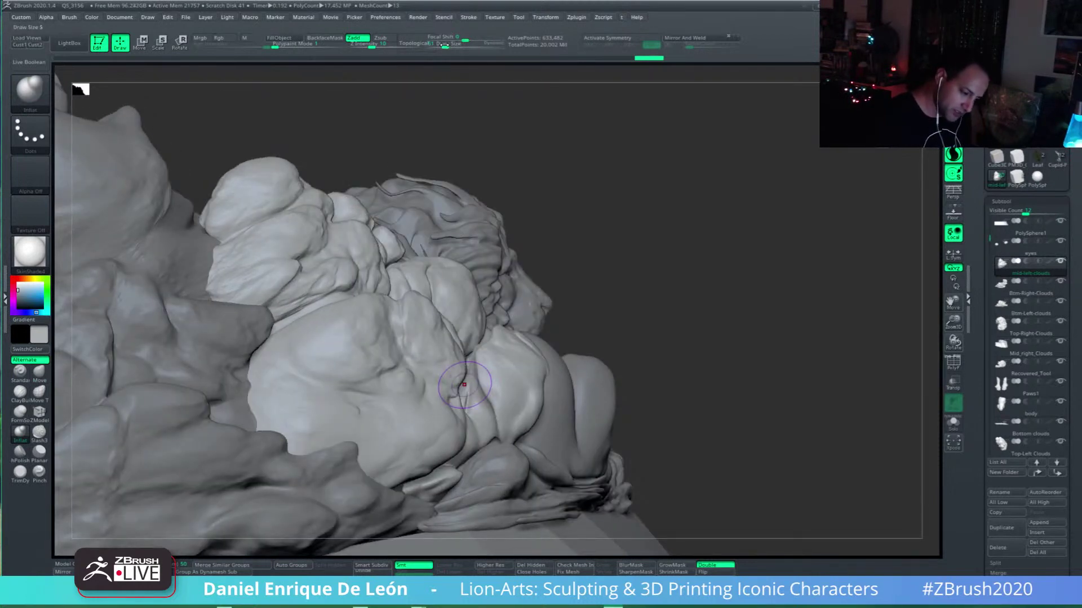
mouse_move(573, 345)
right_mouse_down()
mouse_move(541, 383)
mouse_move(471, 421)
mouse_move(471, 398)
mouse_move(483, 410)
mouse_move(492, 398)
mouse_move(472, 435)
mouse_move(434, 414)
right_mouse_up()
key("shift")
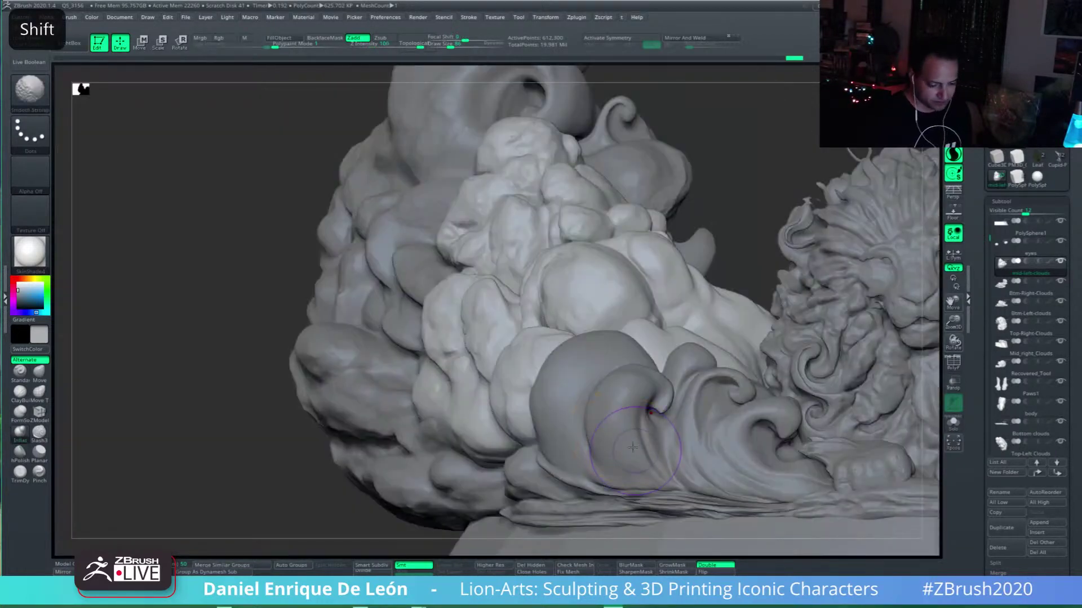
right_click_drag(632, 425, 593, 429, "alt")
right_click_drag(517, 387, 526, 402, "alt")
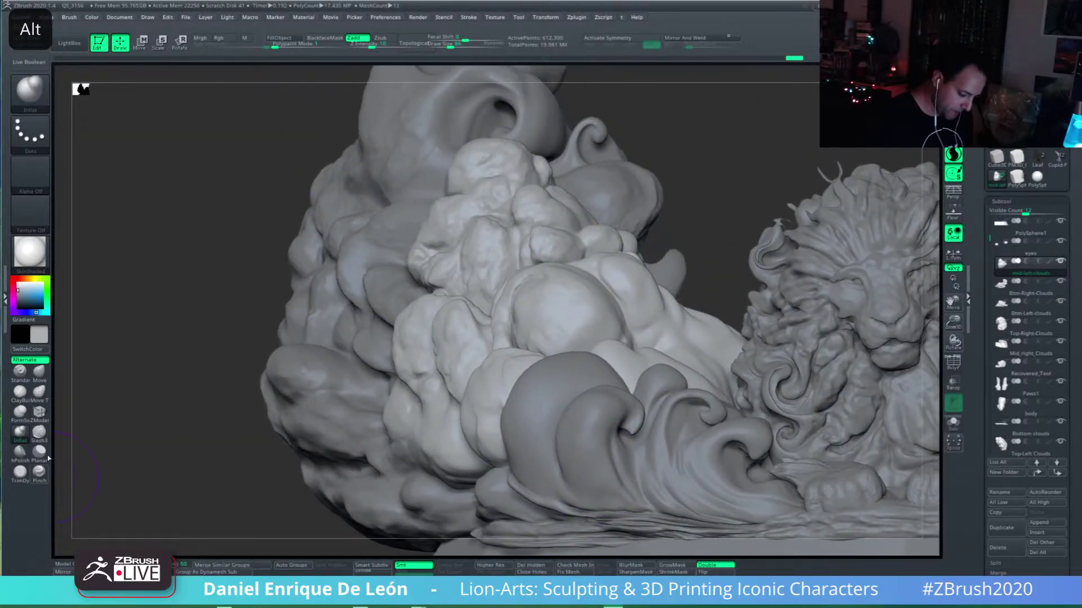
Step: Round out the mid-left clouds' front lobe behind the wave with the Move brush
left_click(39, 371)
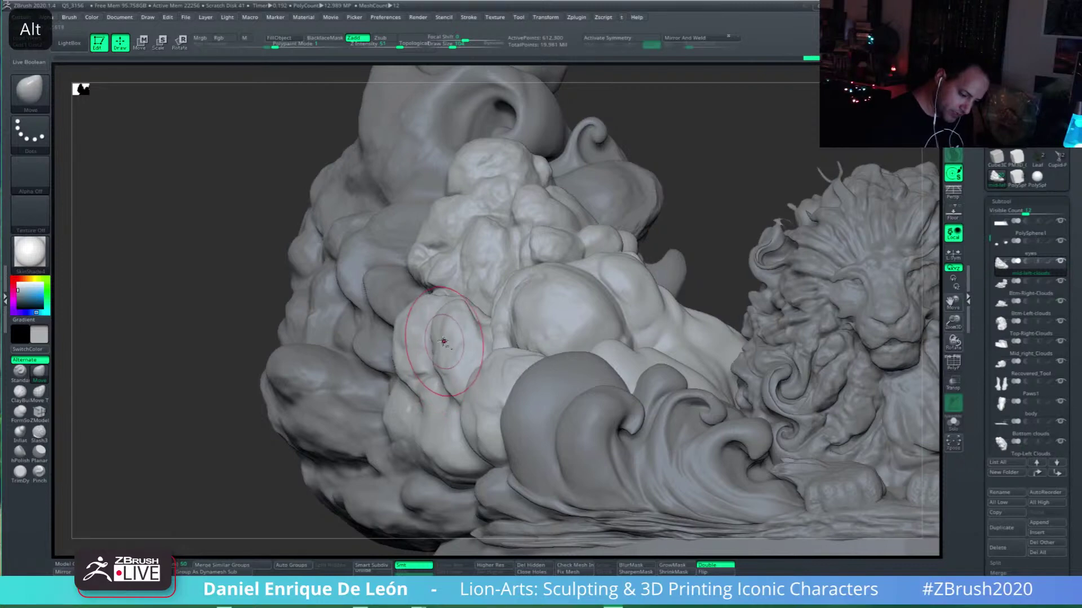
mouse_move(512, 343)
right_mouse_down()
mouse_move(551, 322)
mouse_move(632, 374)
mouse_move(653, 366)
right_mouse_up()
mouse_move(498, 410)
right_mouse_down()
mouse_move(522, 421)
mouse_move(548, 410)
right_mouse_up()
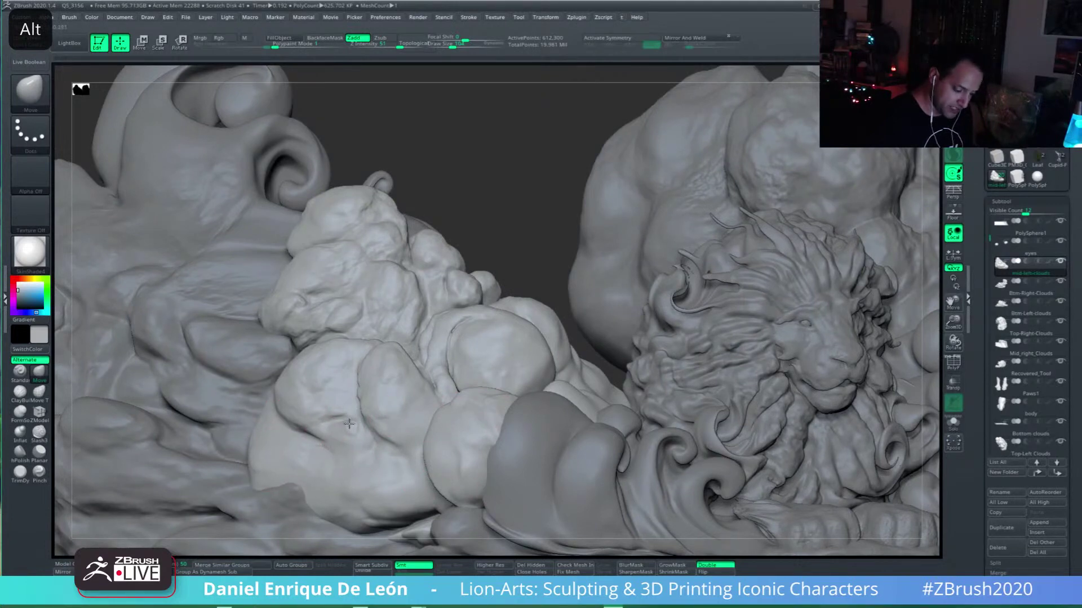
mouse_move(293, 451)
right_mouse_down()
mouse_move(350, 423)
mouse_move(458, 398)
mouse_move(505, 410)
right_mouse_up()
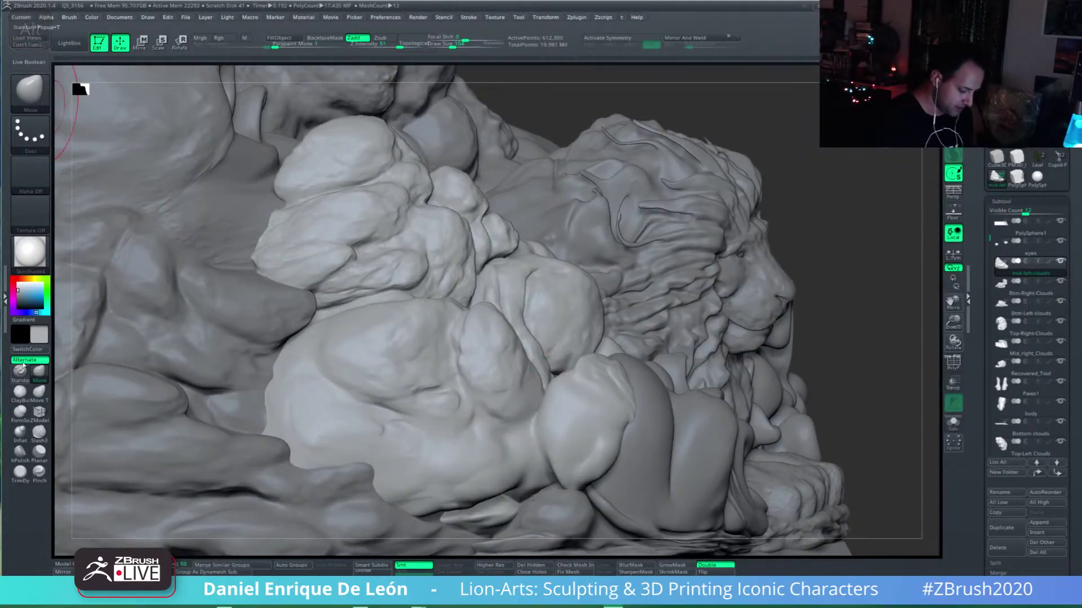
left_click(26, 90)
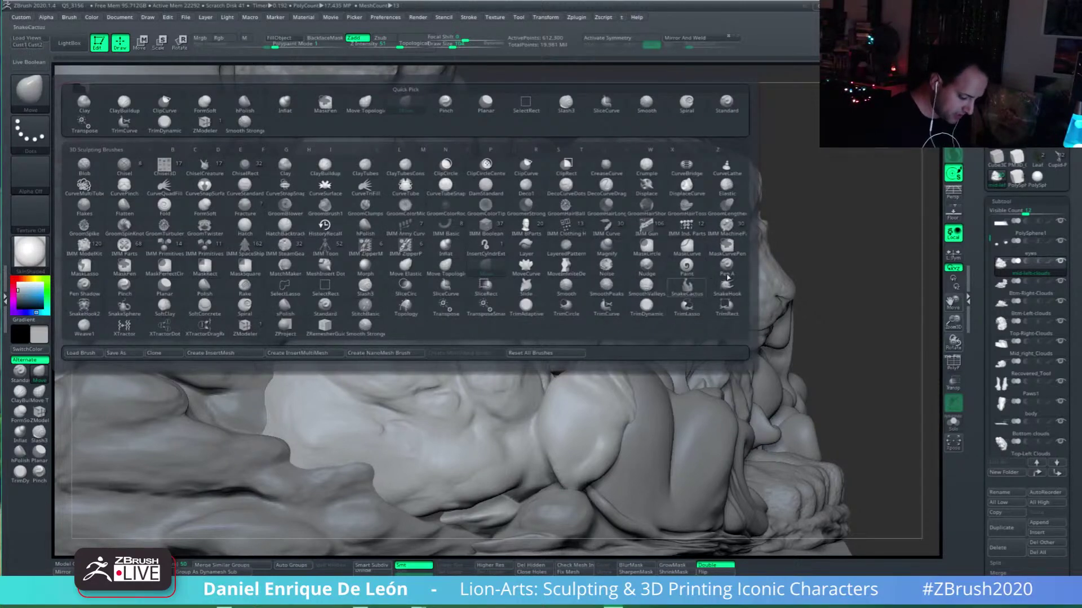
left_click(727, 275)
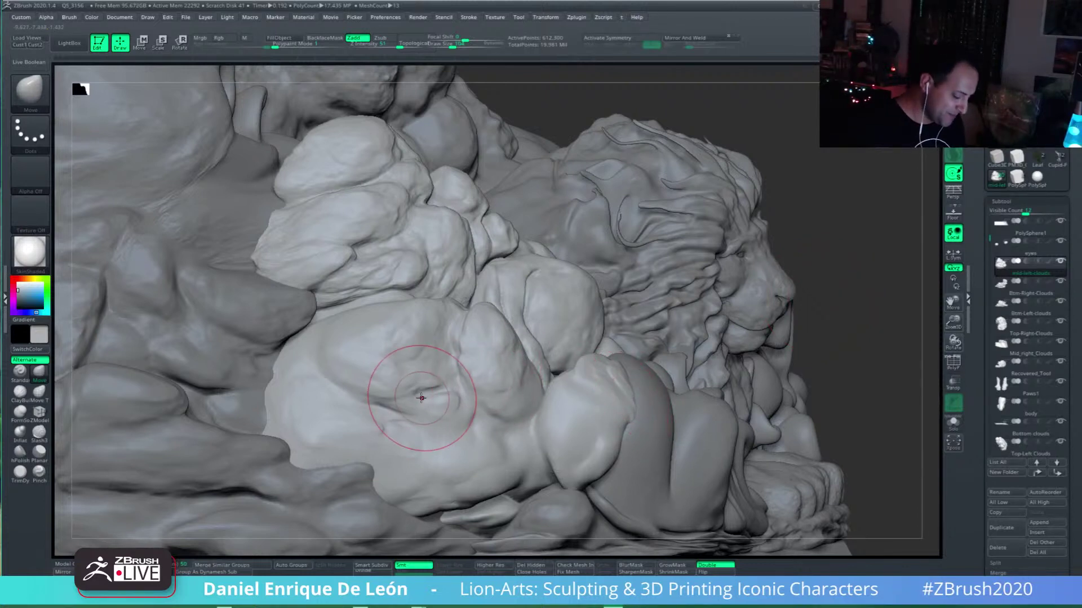
Step: Adjust the lower edge of the mid-left clouds' front lobe above the layered base with the Move brush
right_click_drag(418, 393, 394, 407)
right_click_drag(617, 386, 629, 363, "alt")
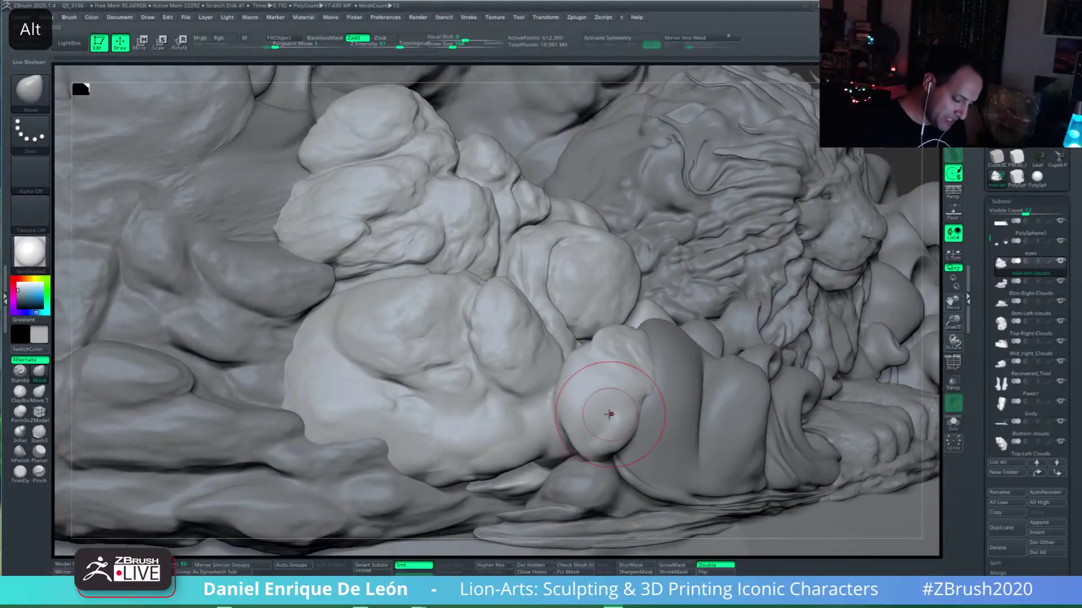
left_click(623, 408, "alt")
mouse_move(620, 415)
right_mouse_down()
mouse_move(628, 411)
mouse_move(571, 431)
right_mouse_up()
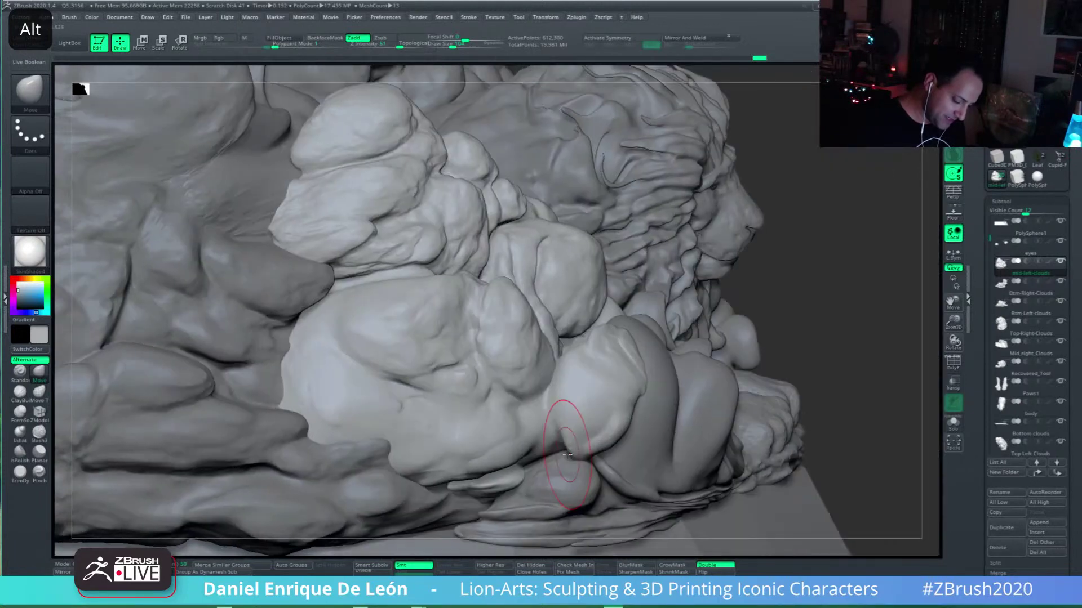
left_click(580, 437, "alt")
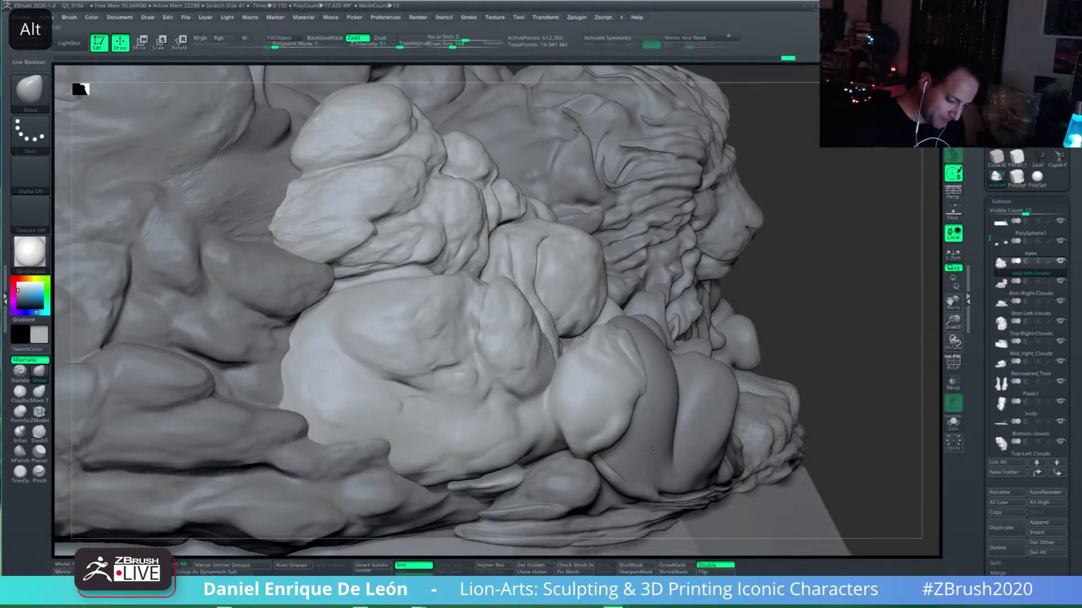
mouse_move(650, 452)
right_mouse_down("alt")
mouse_move(620, 441)
mouse_move(640, 417)
mouse_move(627, 446)
mouse_move(623, 429)
mouse_move(579, 432)
mouse_move(611, 463)
right_mouse_up("alt")
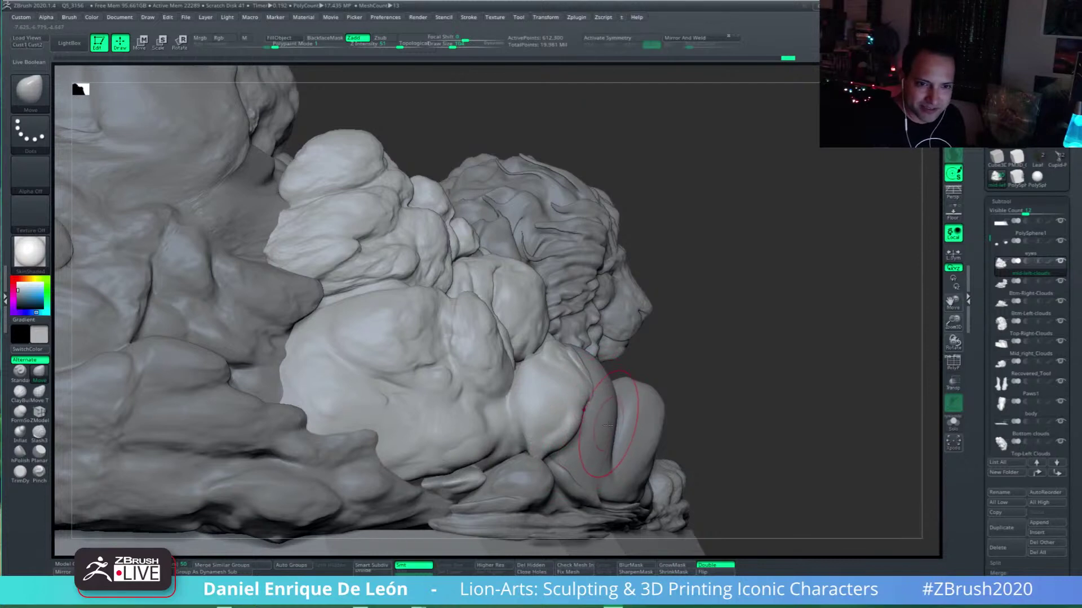
mouse_move(555, 438)
right_mouse_down("alt")
mouse_move(582, 433)
mouse_move(543, 450)
right_mouse_up("alt")
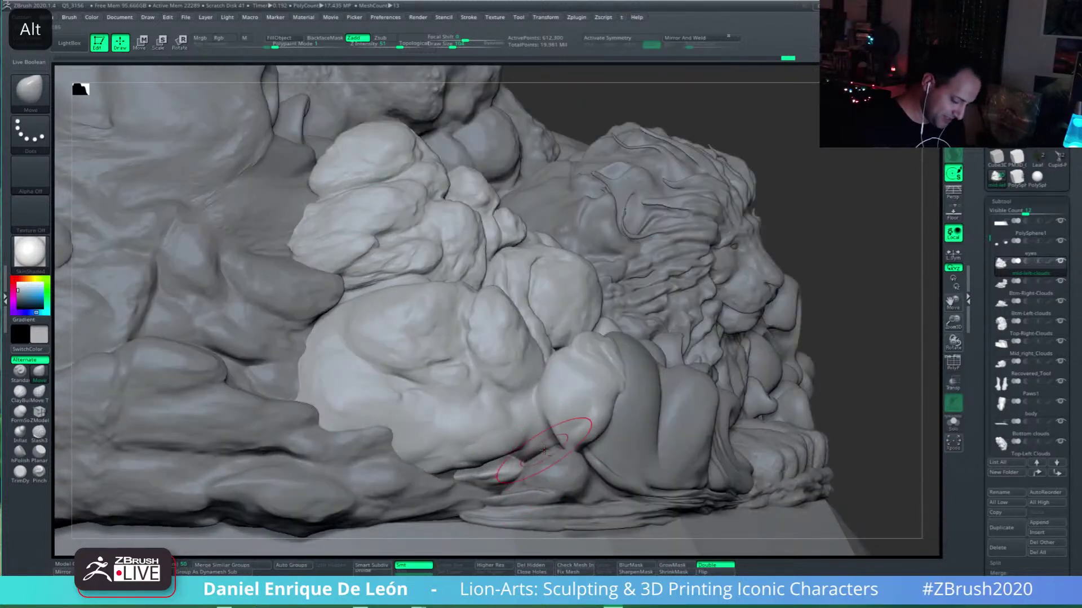
mouse_move(507, 466)
left_mouse_down("alt")
mouse_move(495, 469)
mouse_move(525, 457)
left_mouse_up("alt")
Step: Go across to the spiral clouds on the lion's other side and make the Btm-Right-Clouds subtool active
right_click_drag(648, 409, 422, 440, "shift")
right_click_drag(565, 439, 555, 411, "alt")
mouse_move(828, 431)
right_mouse_down("alt")
mouse_move(786, 433)
mouse_move(687, 466)
right_mouse_up("alt")
mouse_move(912, 456)
right_mouse_down()
mouse_move(861, 469)
mouse_move(695, 446)
right_mouse_up()
mouse_move(699, 377)
right_mouse_down()
mouse_move(735, 361)
mouse_move(686, 355)
right_mouse_up()
mouse_move(800, 394)
right_mouse_down()
mouse_move(695, 406)
mouse_move(719, 370)
right_mouse_up()
left_click(735, 415, "alt")
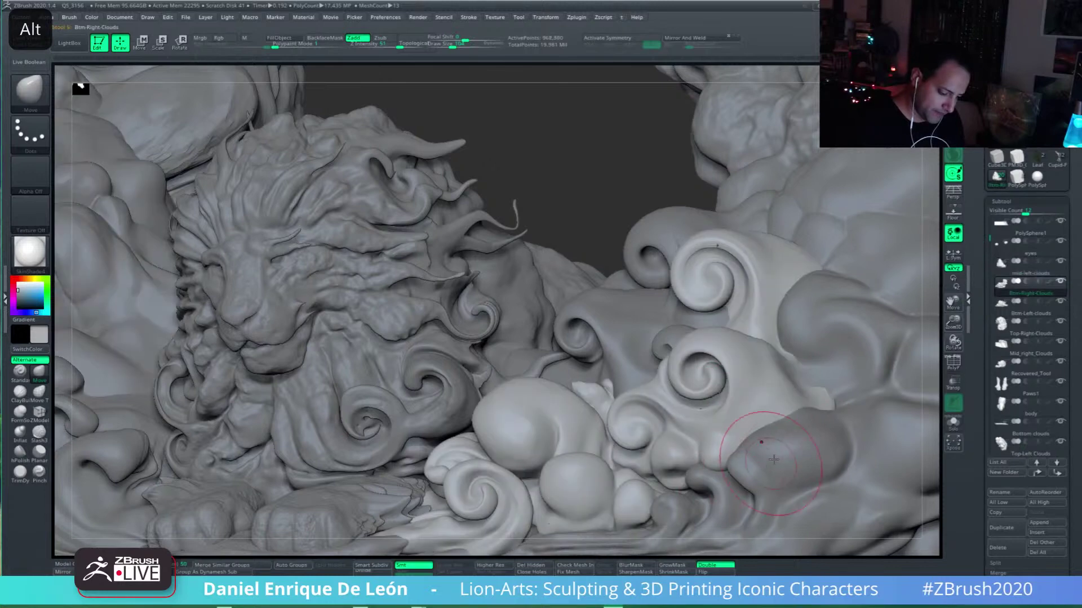
right_click_drag(834, 398, 739, 393, "alt")
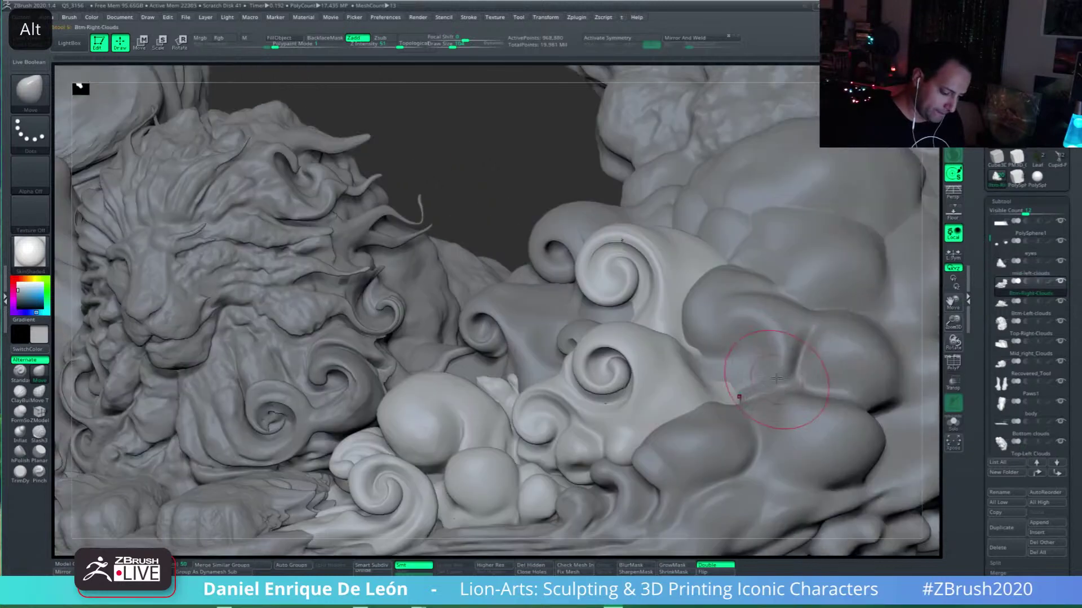
Step: Set up the Standard brush with the Spray stroke and Alpha 07 for surface texturing
left_click(20, 371)
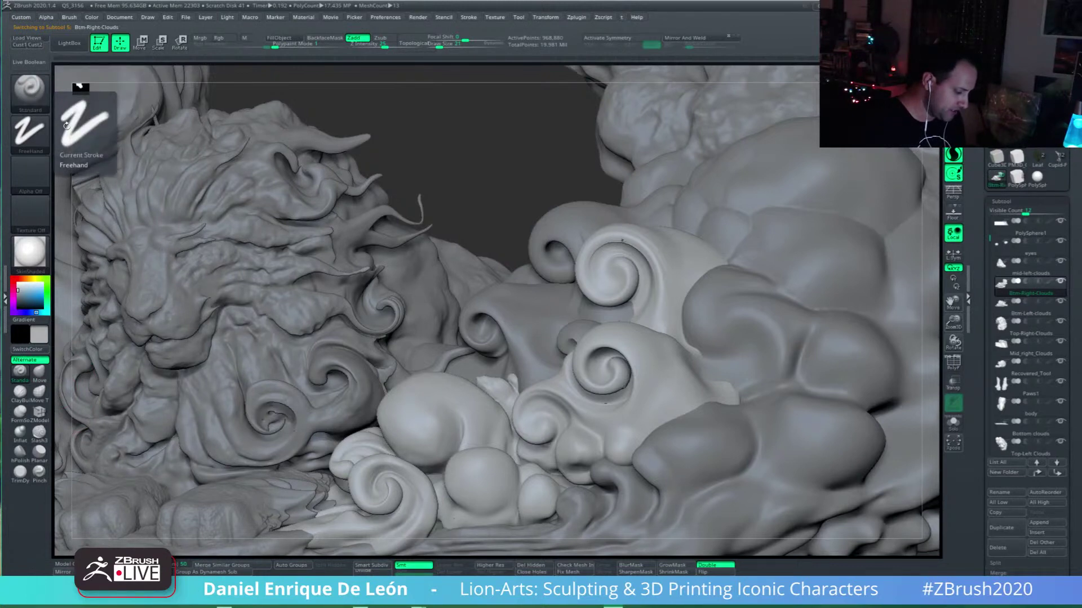
left_click(37, 91)
left_click(29, 132)
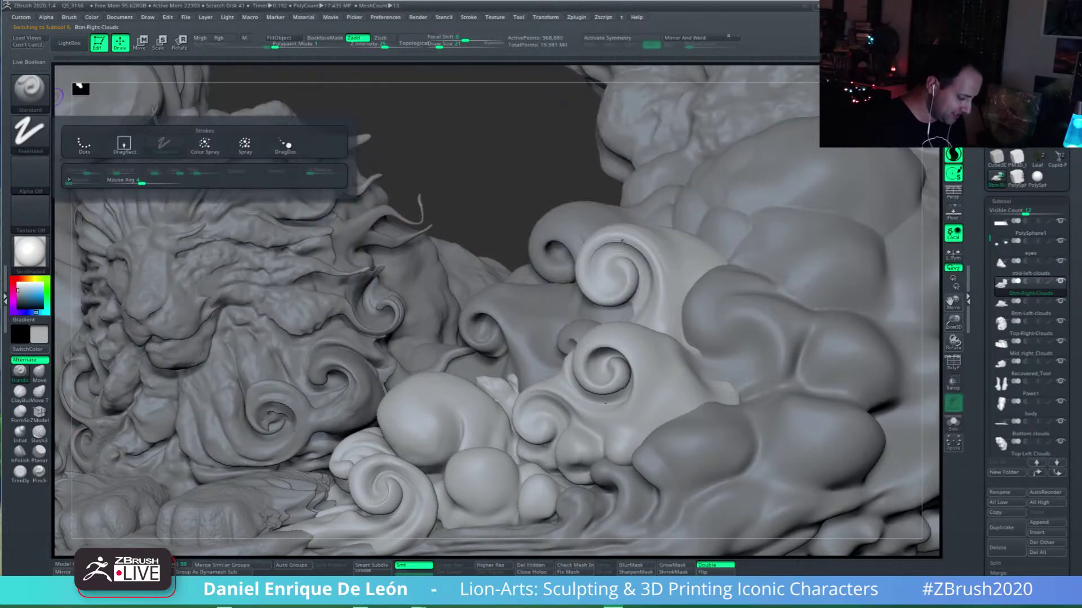
left_click(244, 150)
left_click(30, 174)
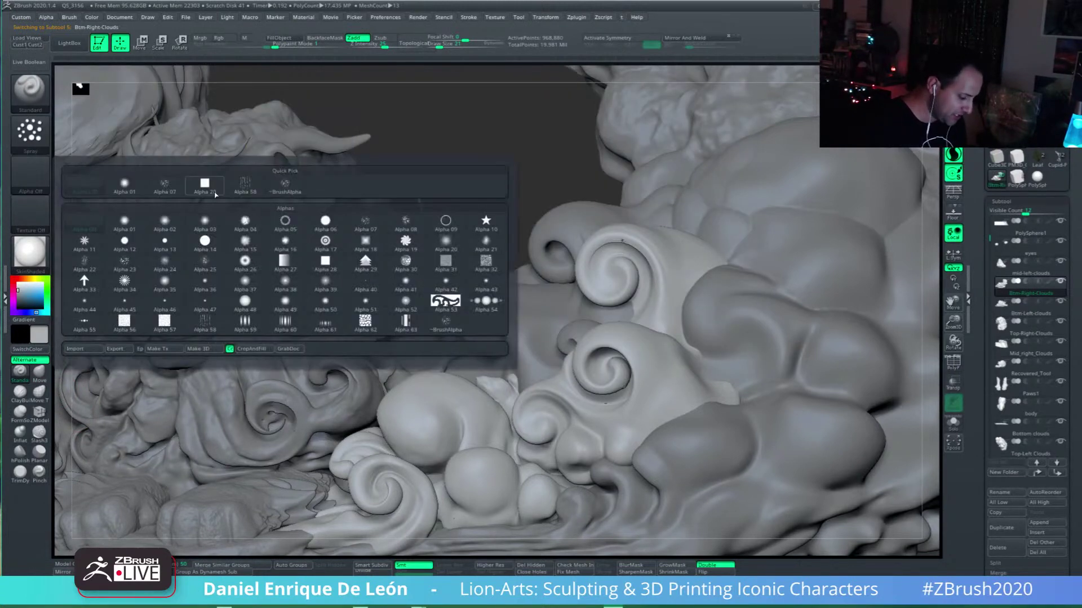
left_click(250, 191)
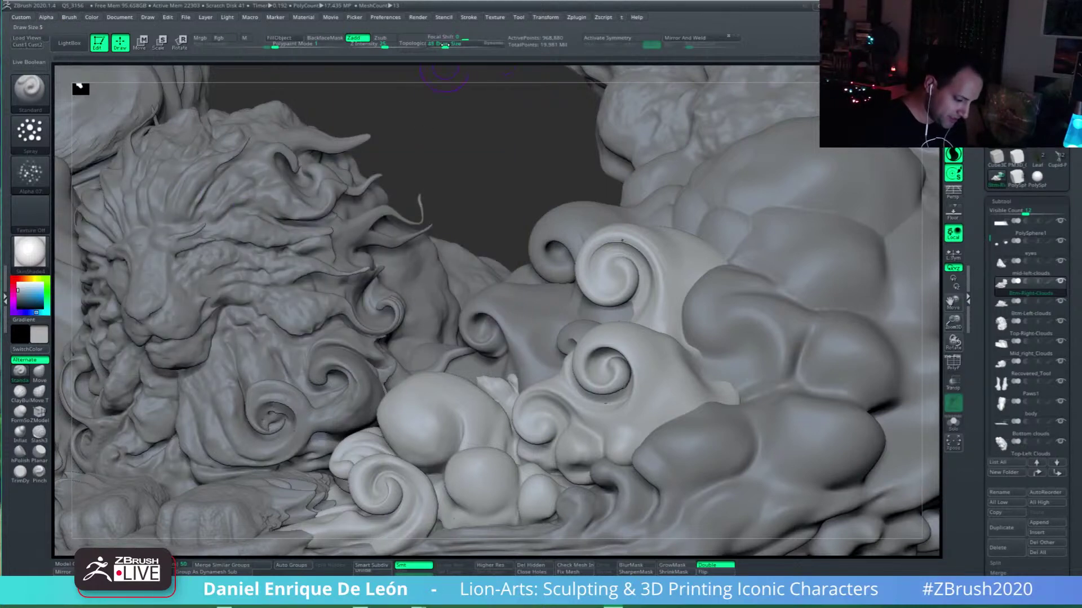
Step: Try spraying a bumpy texture around the lower large spiral of the bottom-right clouds with a larger brush, and undo it
right_click_drag(657, 387, 714, 332)
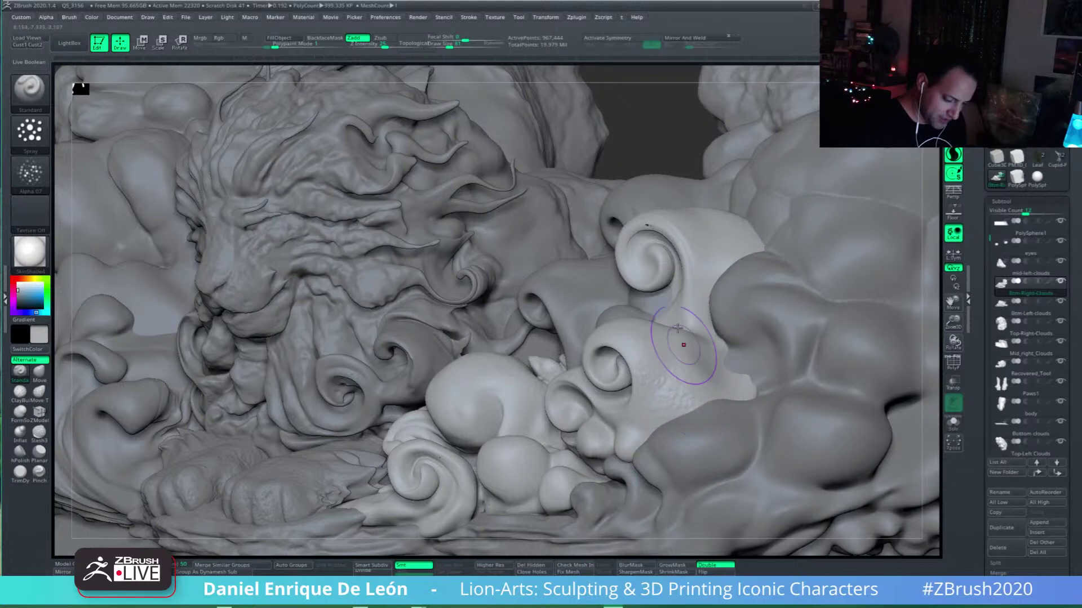
left_click_drag(449, 45, 459, 45)
mouse_move(681, 339)
left_mouse_down()
mouse_move(672, 363)
mouse_move(693, 389)
mouse_move(679, 387)
mouse_move(695, 376)
mouse_move(686, 414)
left_mouse_up()
right_click_drag(687, 414, 732, 293, "alt")
right_click_drag(785, 217, 496, 373, "alt")
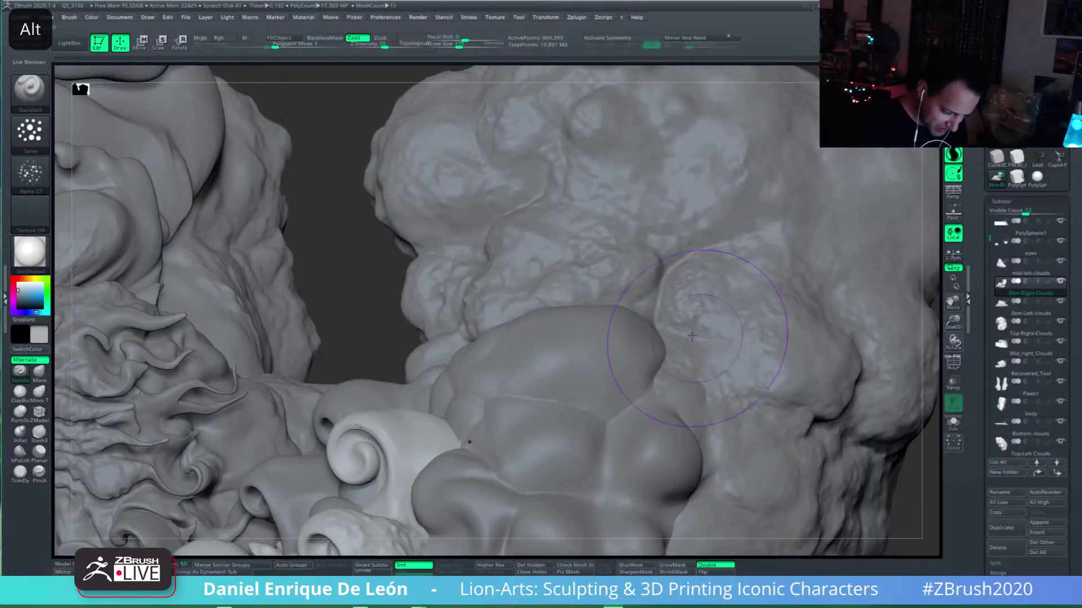
right_click_drag(693, 355, 754, 267)
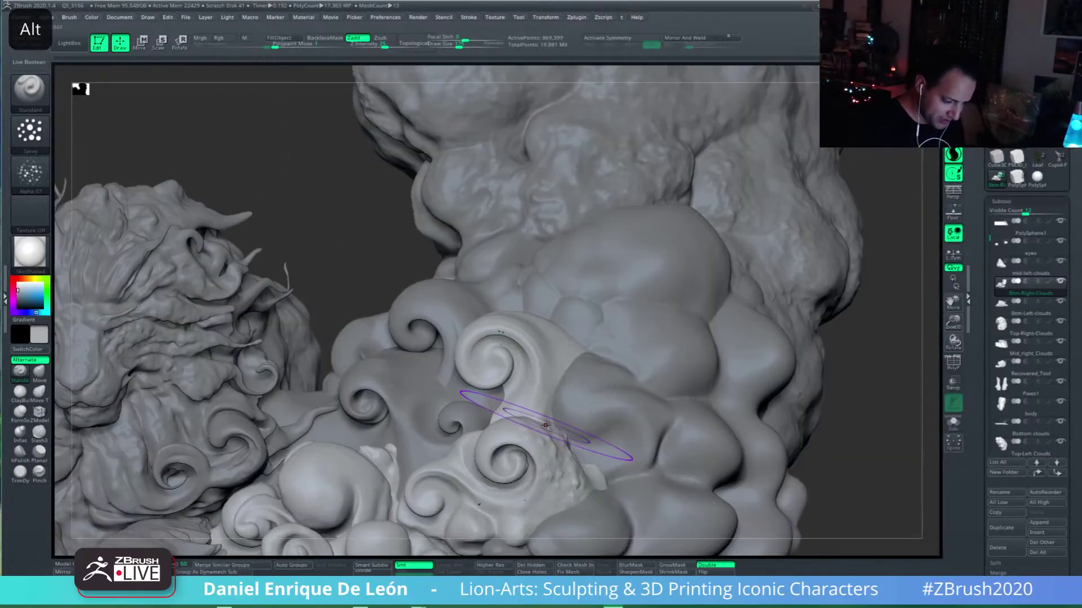
right_click_drag(546, 426, 630, 381, "alt")
right_click_drag(651, 428, 711, 370)
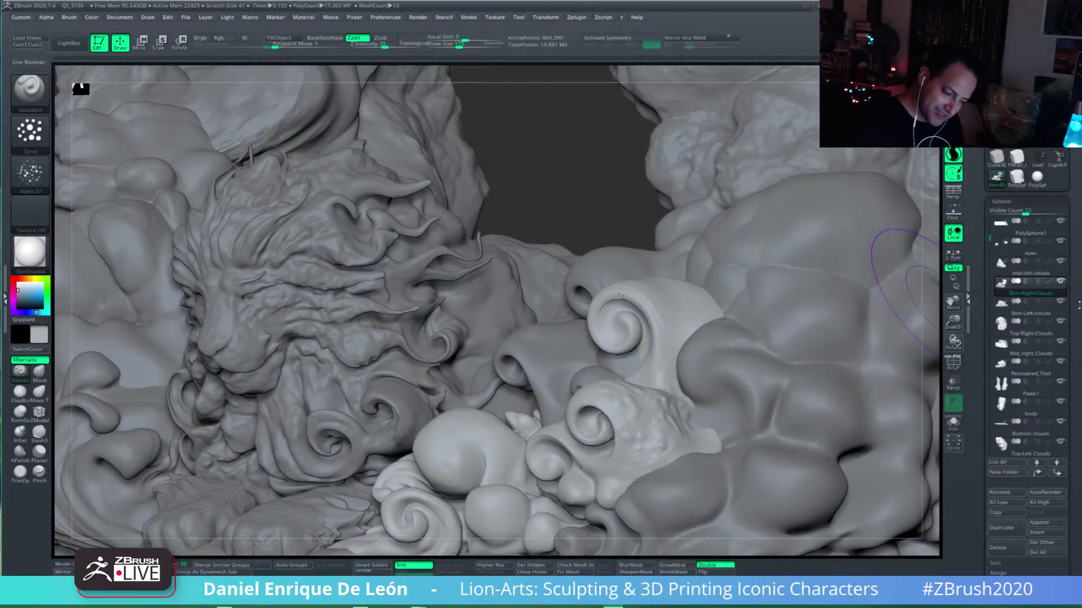
scroll(1078, 304, "down", 5)
key("ctrl+z")
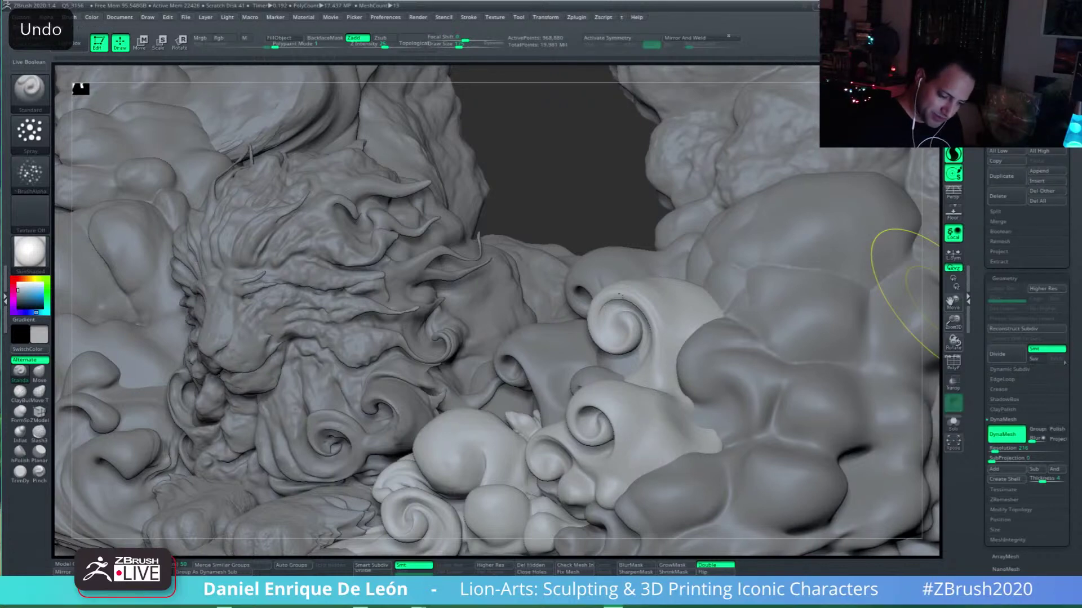
Step: Turn on the polyframe display and examine the mesh density of the bottom-right spiral clouds up close
left_click_drag(1080, 360, 1081, 343)
mouse_move(712, 434)
right_mouse_down("alt")
mouse_move(680, 421)
mouse_move(774, 434)
right_mouse_up("alt")
left_click(952, 363)
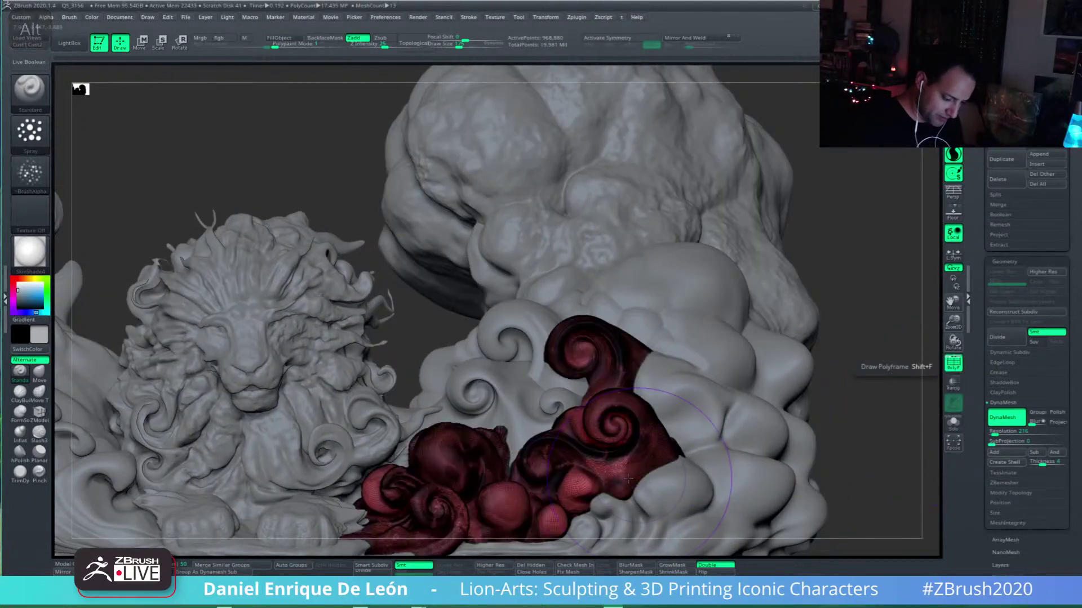
right_click_drag(631, 470, 742, 393, "alt")
key("ctrl")
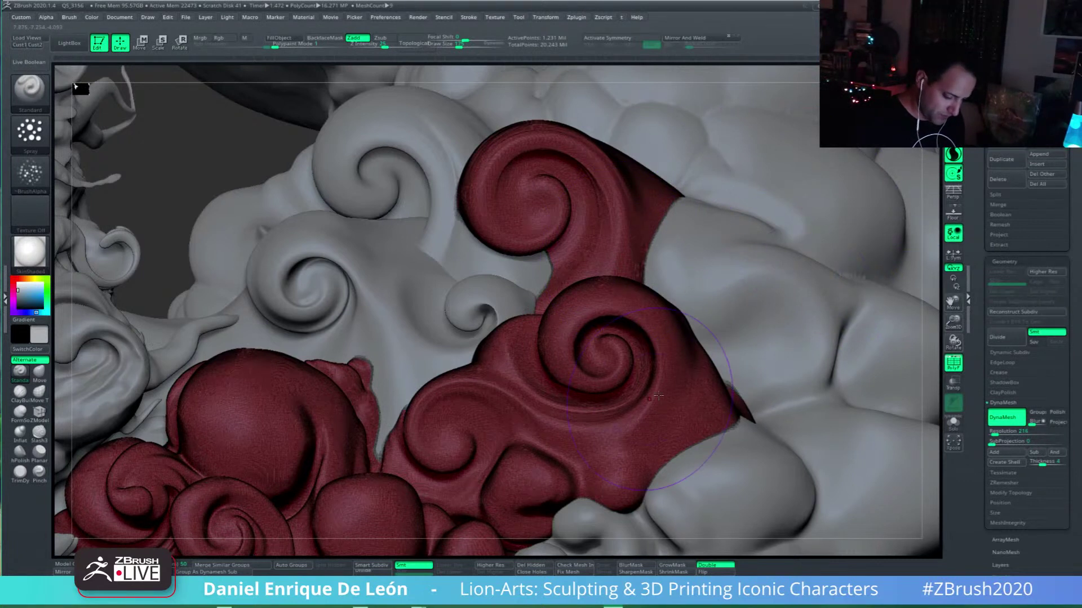
key("alt")
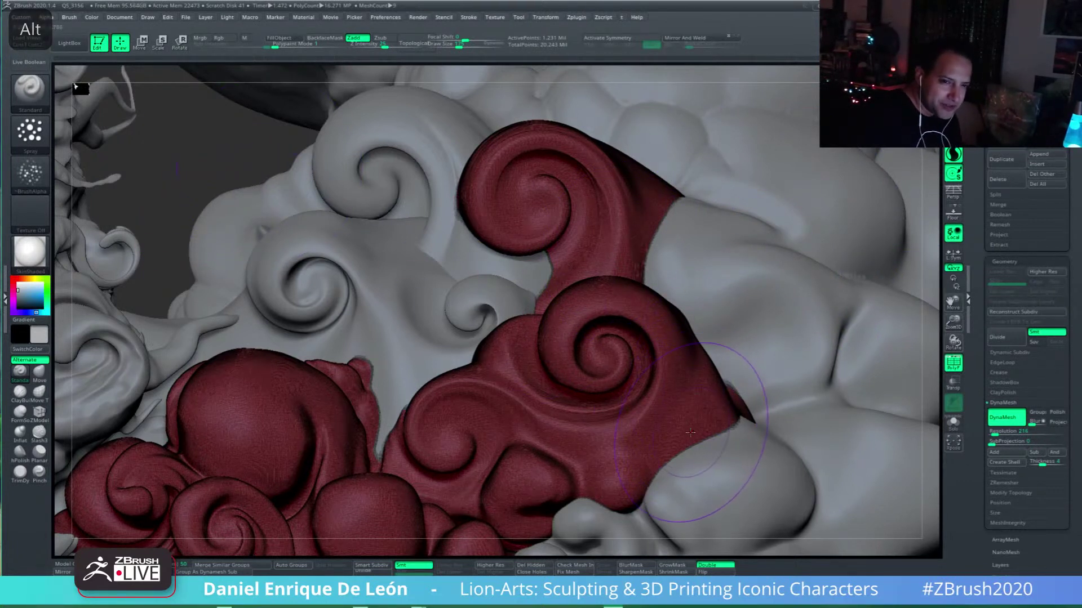
key("alt")
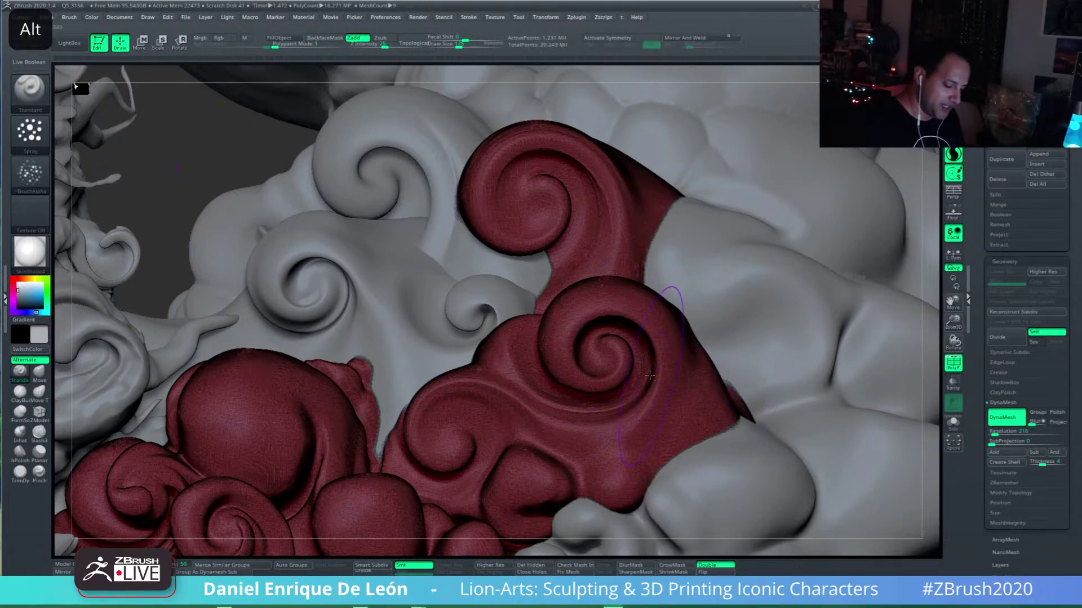
Step: Inspect the spiral clouds' wireframe from several angles and turn off the polyframe display
right_click_drag(653, 369, 655, 415)
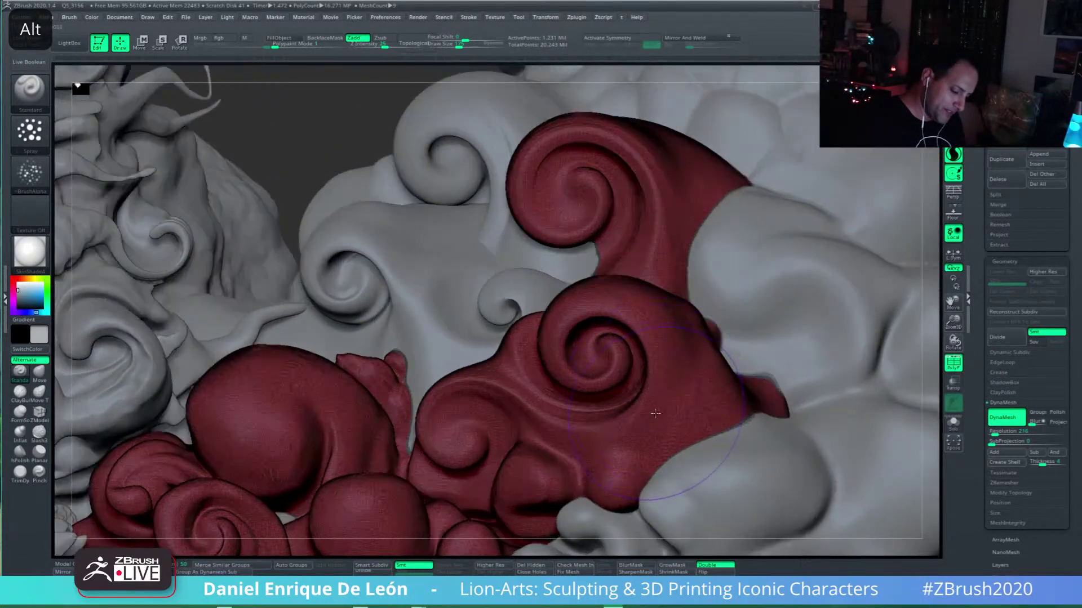
key("alt")
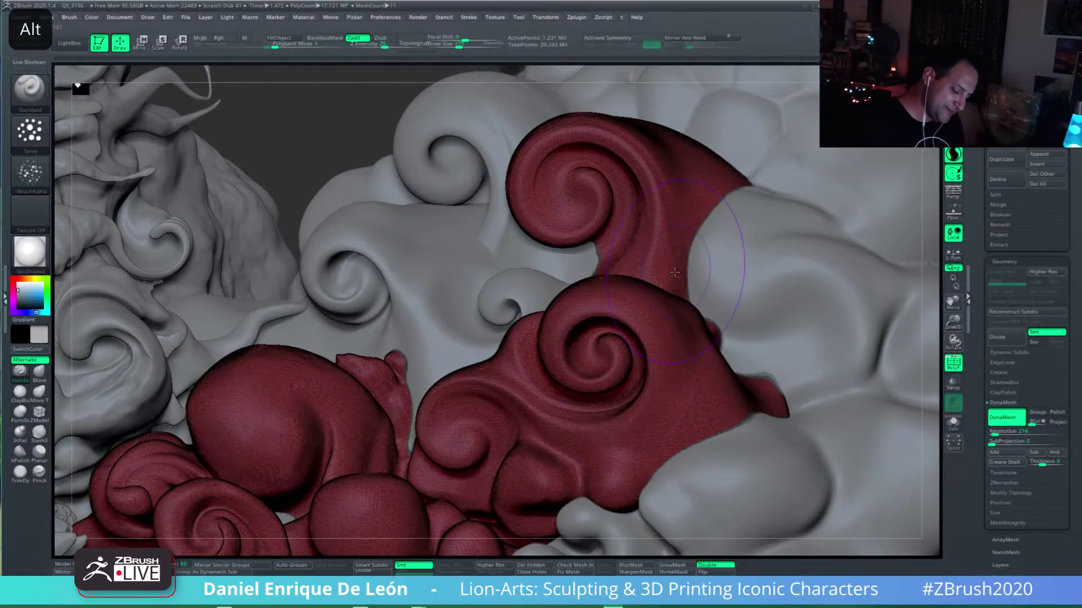
right_click_drag(659, 322, 602, 239, "alt")
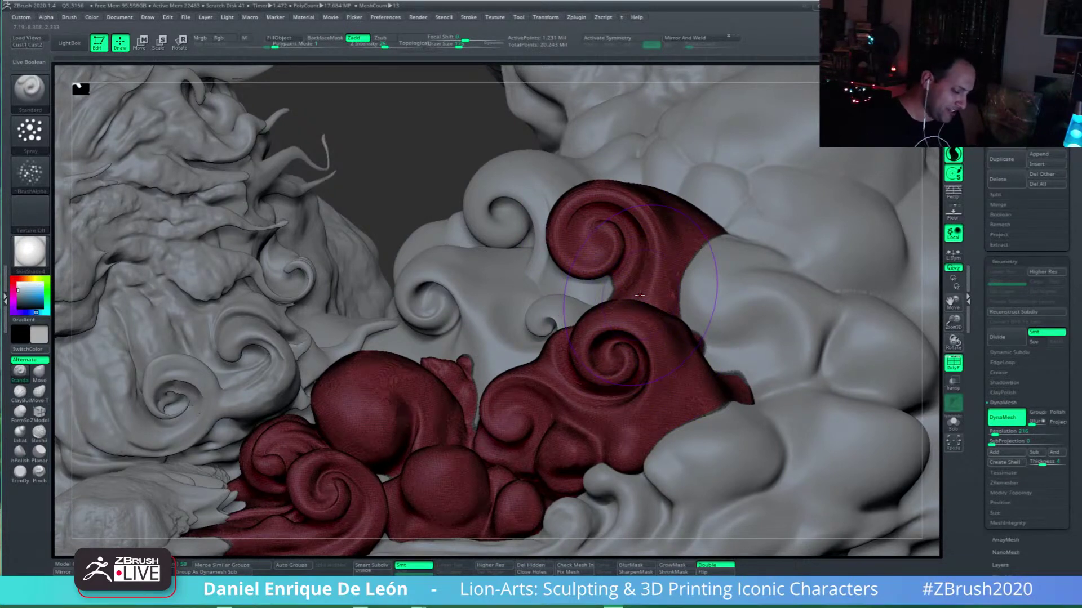
right_click_drag(639, 295, 627, 206)
left_click_drag(450, 44, 449, 43)
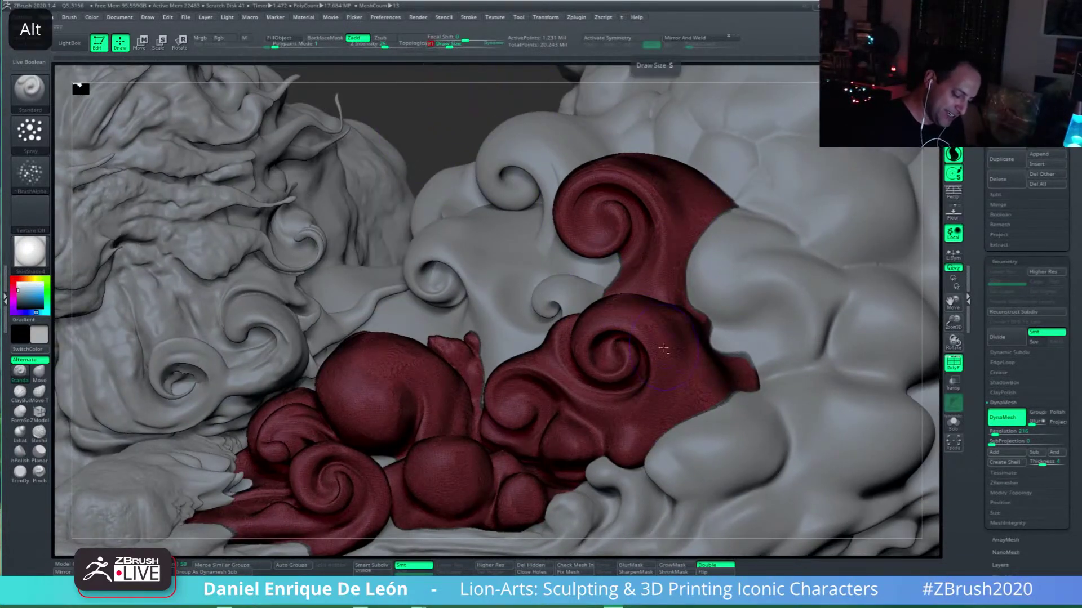
right_click_drag(942, 321, 920, 313, "alt")
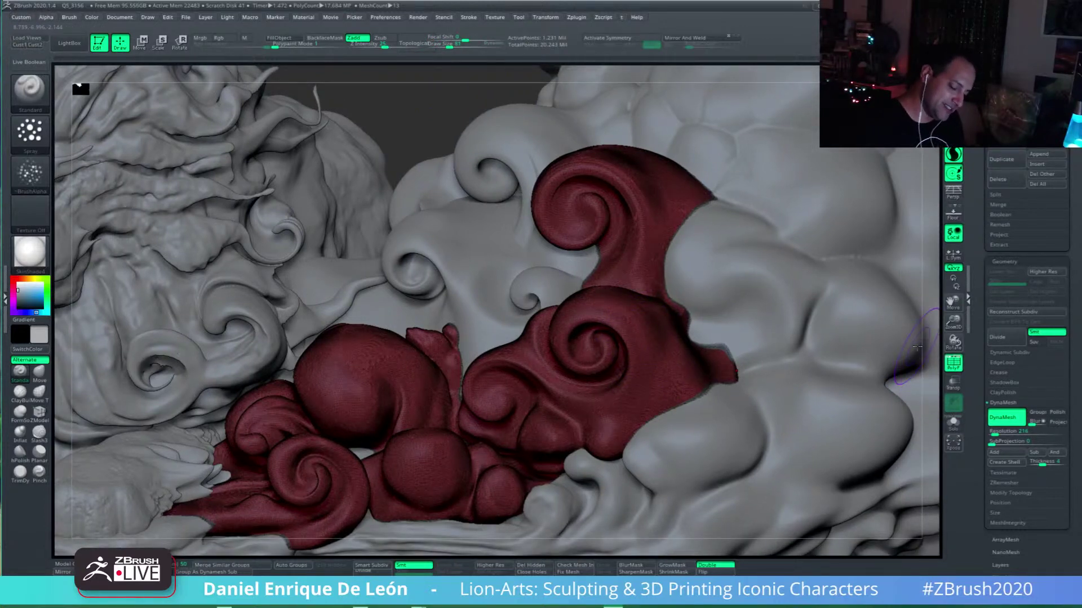
right_click_drag(668, 324, 649, 291, "alt")
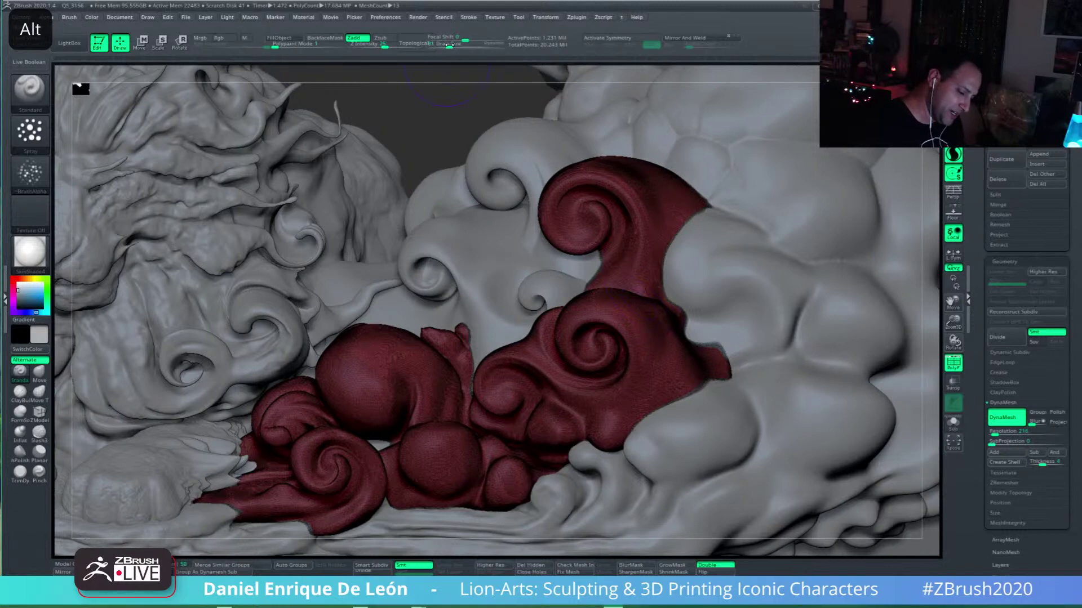
left_click_drag(449, 45, 451, 43)
right_click_drag(666, 355, 713, 275)
left_click(953, 363)
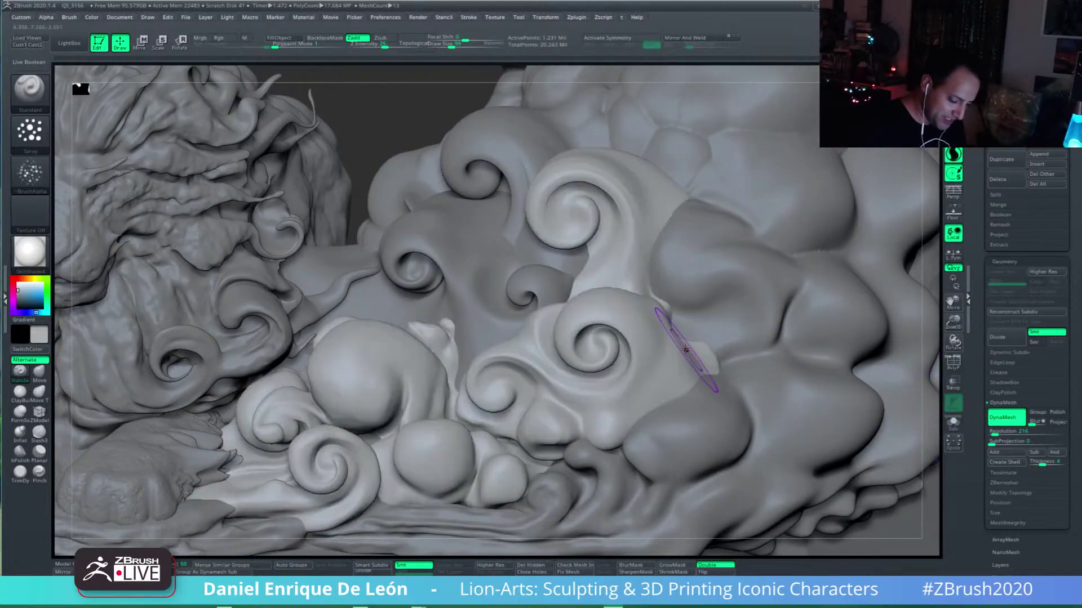
Step: Try carving a sprayed bumpy texture into the cloud flank beside the lower large spiral, and undo the strokes
mouse_move(686, 349)
right_mouse_down()
mouse_move(698, 327)
mouse_move(688, 350)
right_mouse_up()
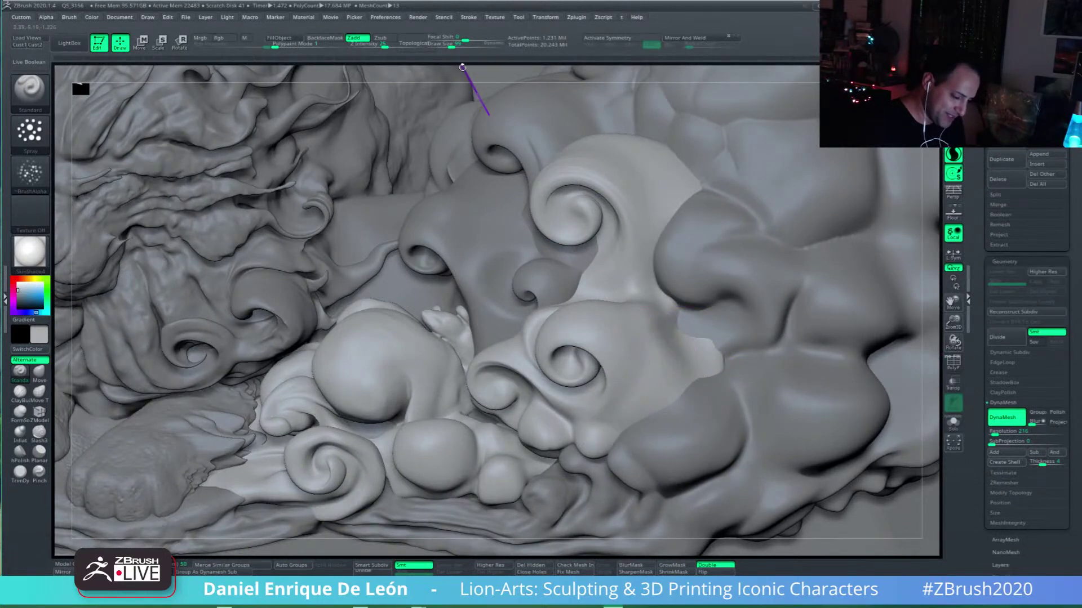
left_click_drag(449, 45, 451, 45)
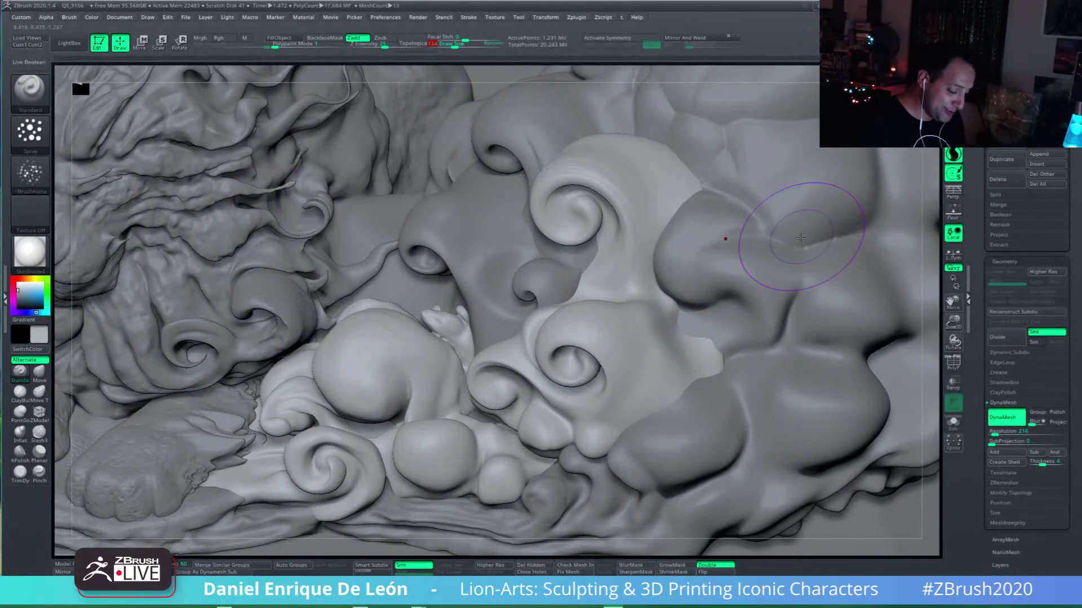
mouse_move(627, 357)
right_mouse_down()
mouse_move(647, 360)
mouse_move(471, 71)
right_mouse_up()
left_click_drag(453, 46, 456, 42)
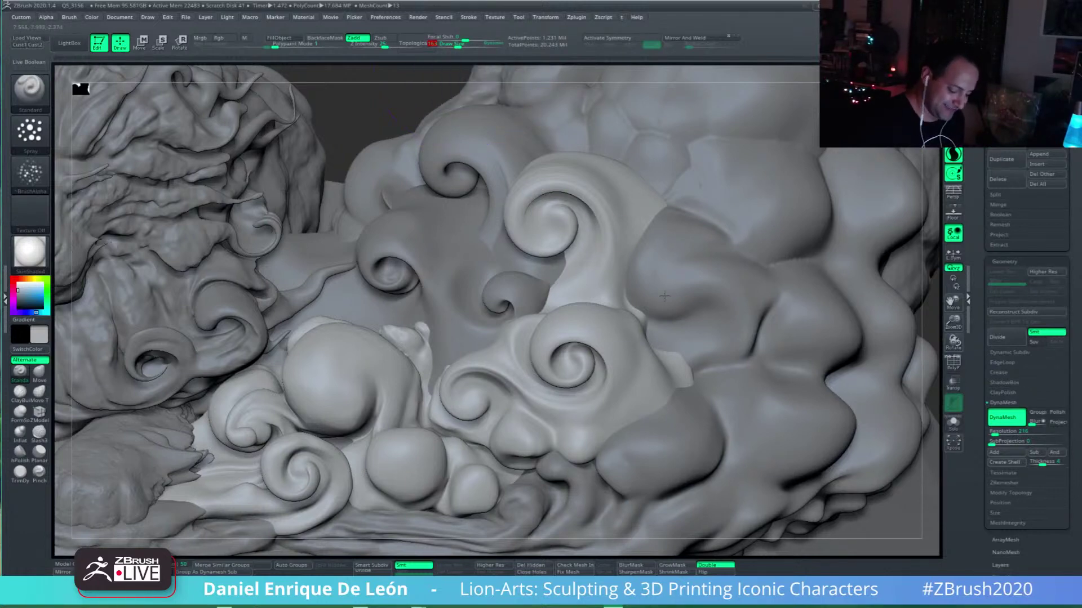
mouse_move(665, 295)
right_mouse_down()
mouse_move(637, 354)
mouse_move(625, 347)
right_mouse_up()
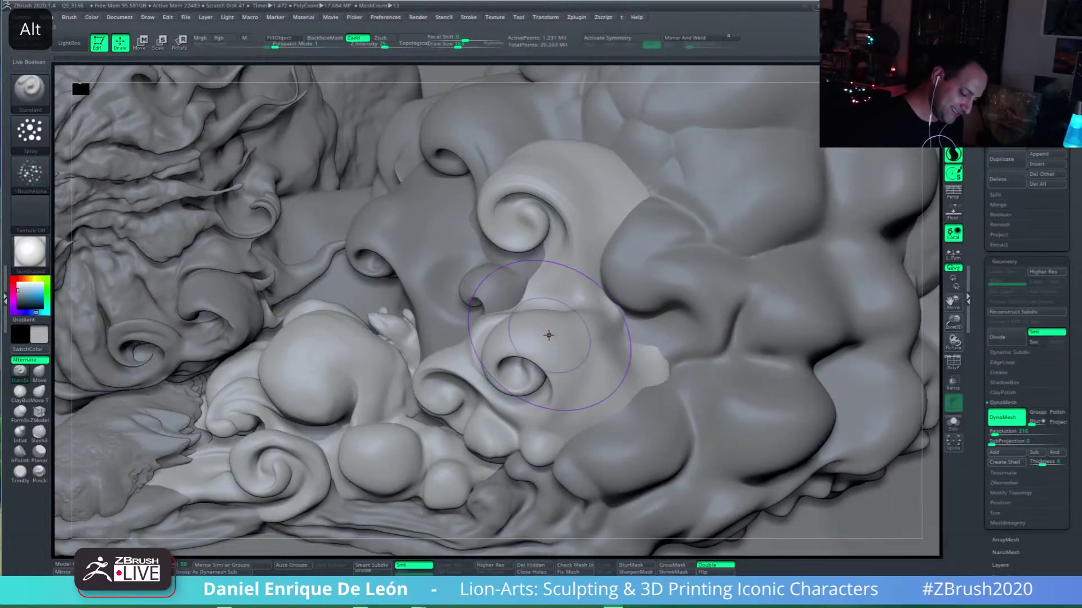
mouse_move(566, 332)
left_mouse_down("alt")
mouse_move(609, 387)
mouse_move(631, 393)
left_mouse_up("alt")
right_click_drag(563, 392, 582, 350)
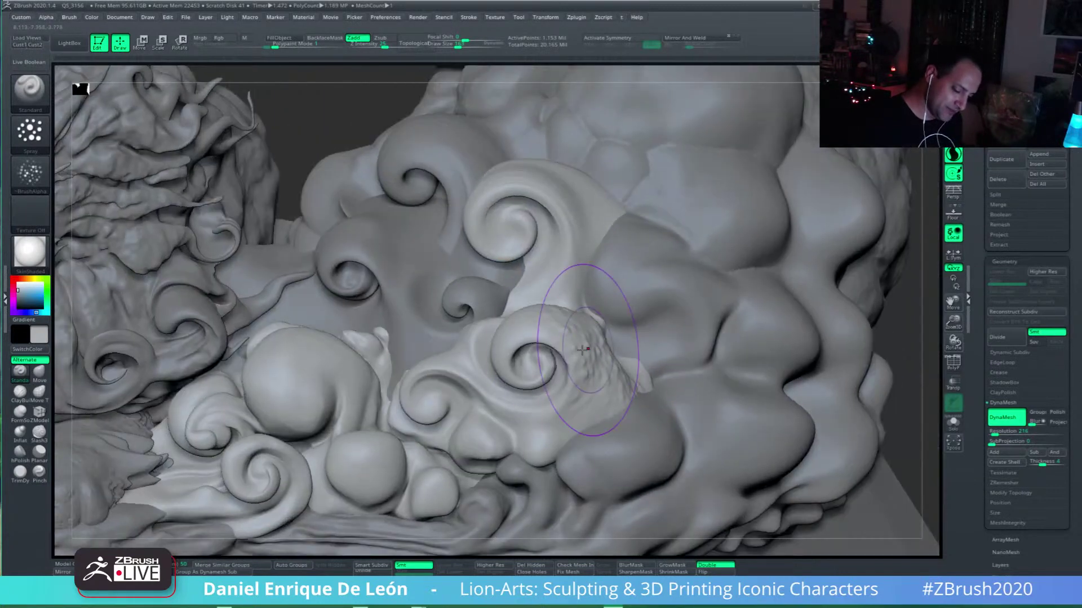
left_click_drag(582, 349, 596, 356, "alt")
right_click_drag(592, 377, 721, 322)
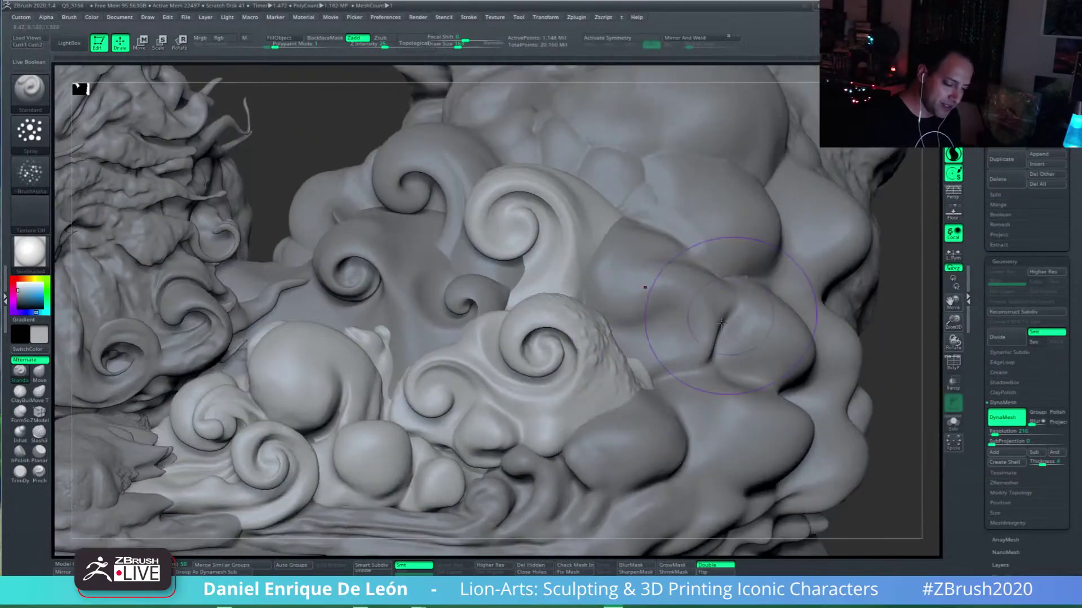
right_click_drag(587, 321, 561, 365, "alt")
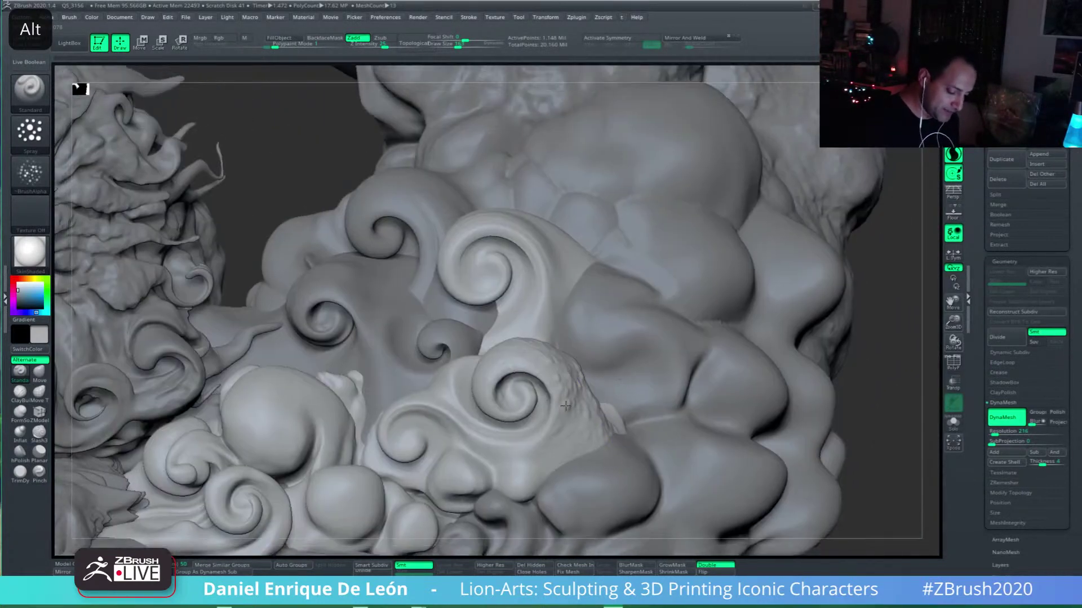
right_click_drag(704, 389, 627, 400)
key("ctrl+z")
key("ctrl+z")
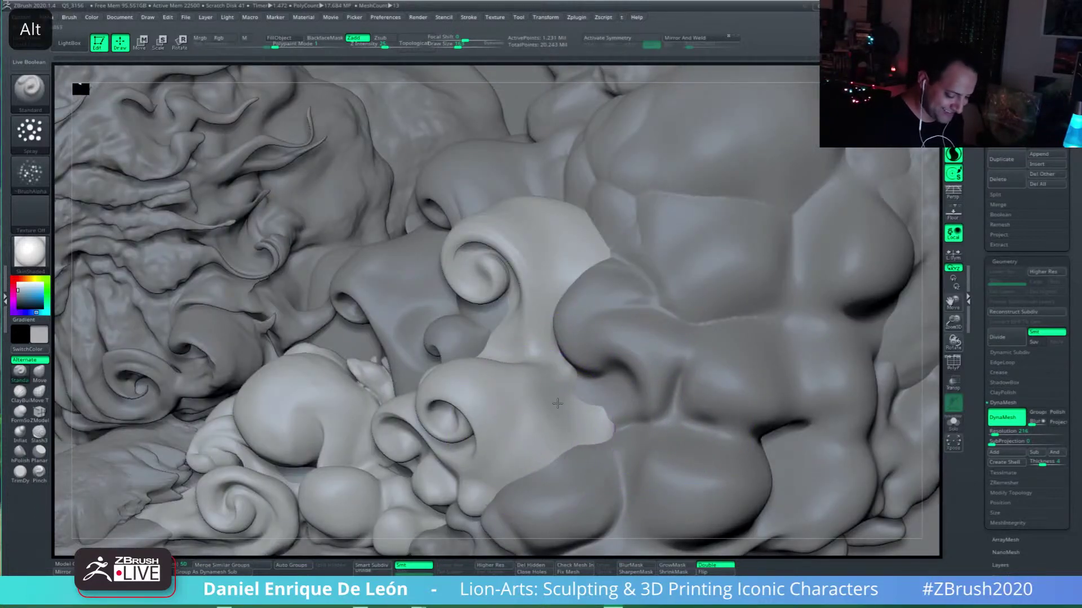
Step: Try spraying texture broadly over both large spirals of the bottom-right clouds with a much larger brush
right_click_drag(571, 447, 620, 372, "alt")
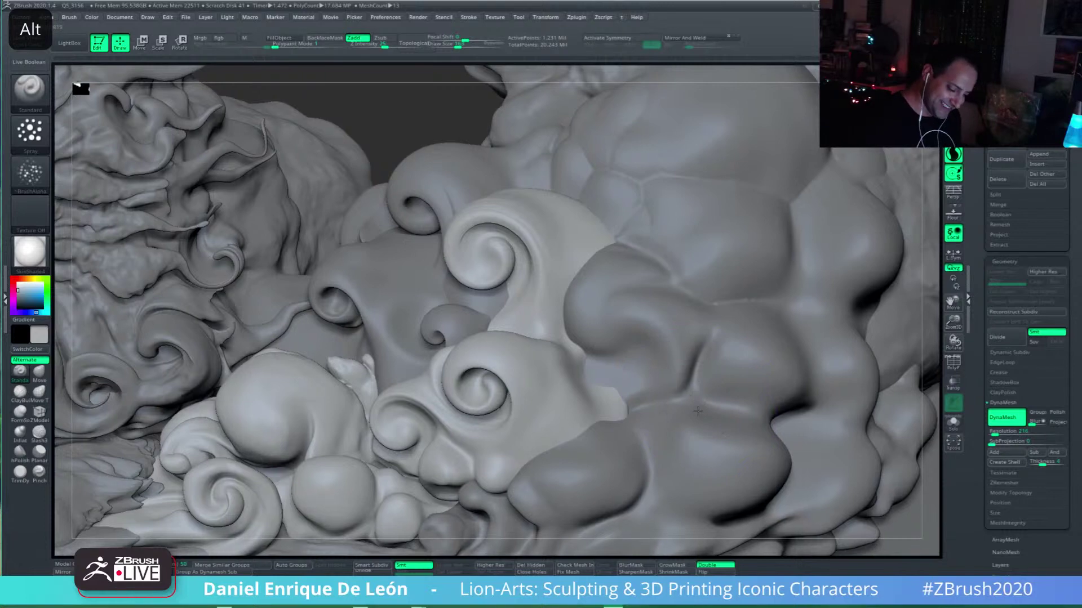
mouse_move(741, 485)
right_mouse_down("alt")
mouse_move(701, 372)
mouse_move(747, 375)
right_mouse_up("alt")
mouse_move(586, 374)
right_mouse_down("alt")
mouse_move(605, 433)
mouse_move(613, 381)
mouse_move(633, 362)
mouse_move(635, 318)
right_mouse_up("alt")
left_click_drag(463, 47, 479, 47)
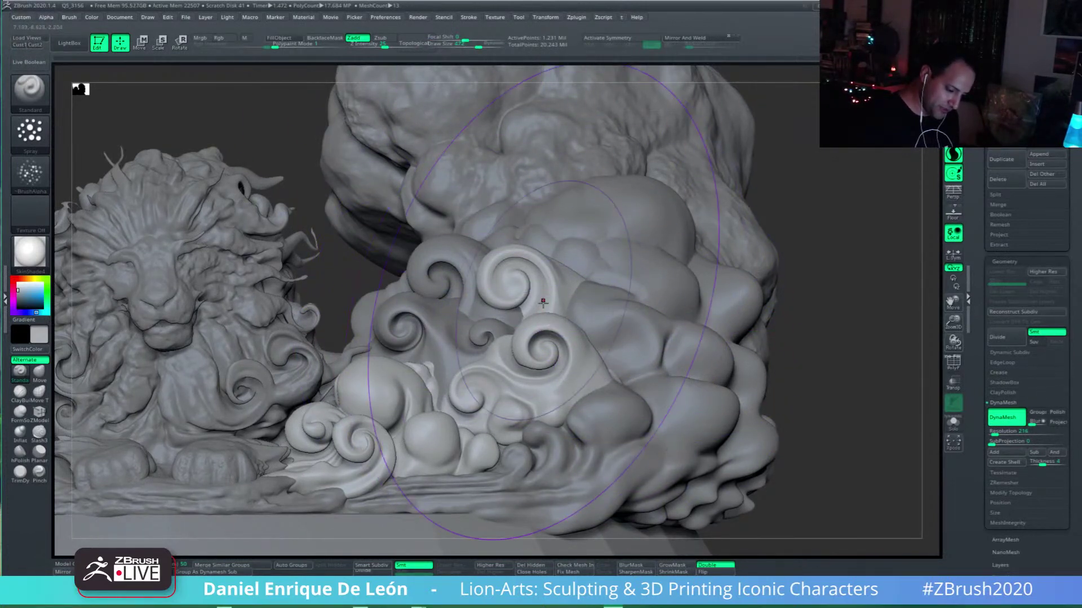
left_click_drag(551, 324, 526, 277)
mouse_move(567, 380)
left_mouse_down()
mouse_move(566, 268)
mouse_move(529, 298)
left_mouse_up()
right_click_drag(619, 316, 554, 336)
mouse_move(553, 293)
left_mouse_down()
mouse_move(582, 345)
mouse_move(590, 310)
left_mouse_up()
Step: Try spraying a bumpy texture down both large spirals with a reduced brush size, and undo the texture strokes
left_click_drag(474, 46, 460, 45)
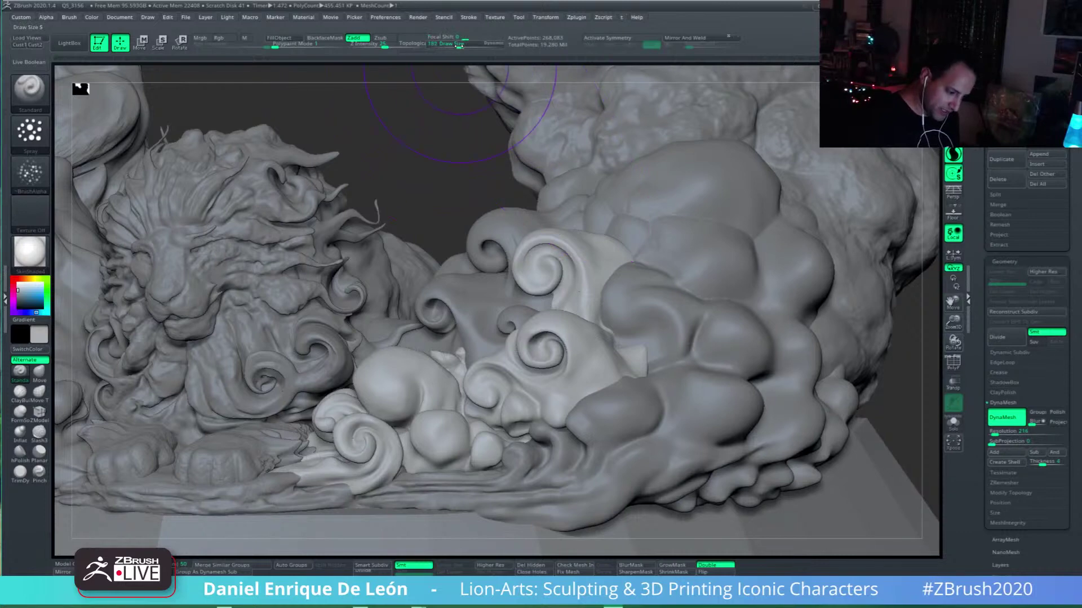
mouse_move(541, 265)
left_mouse_down()
mouse_move(555, 315)
mouse_move(597, 380)
left_mouse_up()
right_click_drag(530, 377, 586, 383)
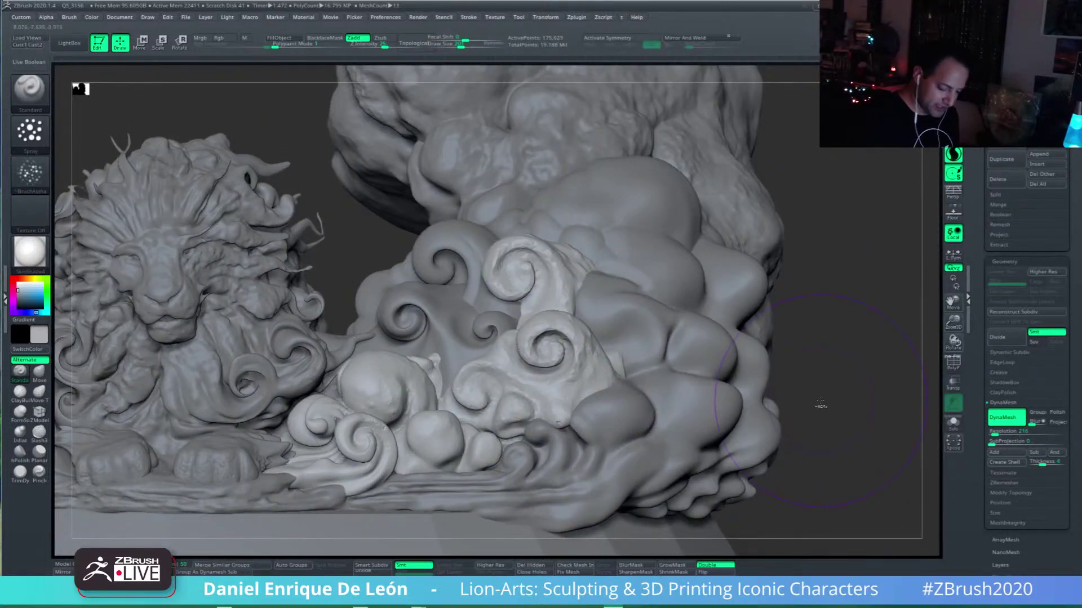
key("ctrl+z")
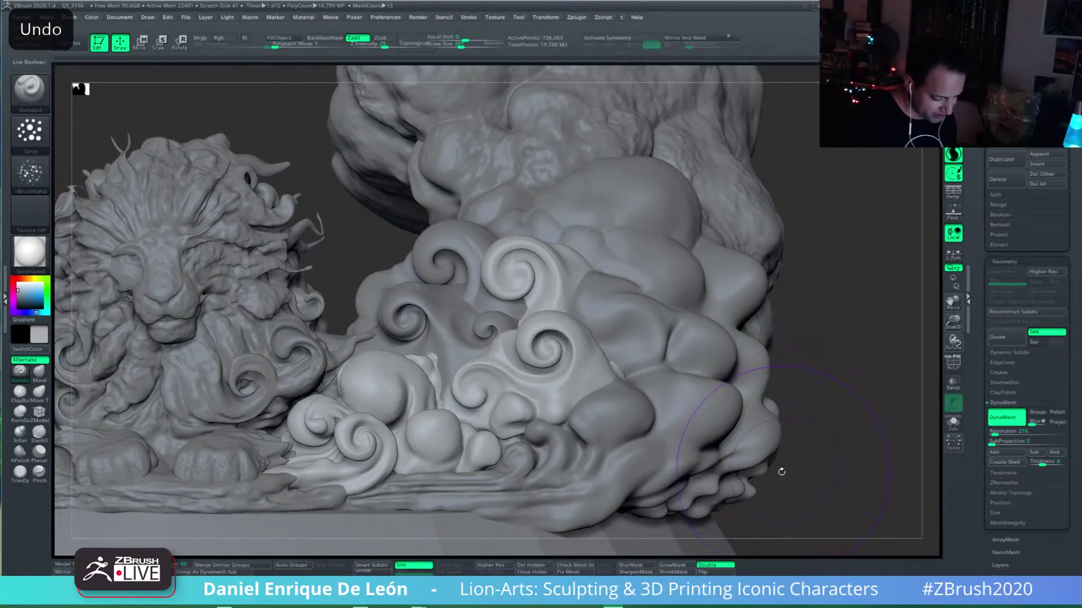
key("ctrl+z")
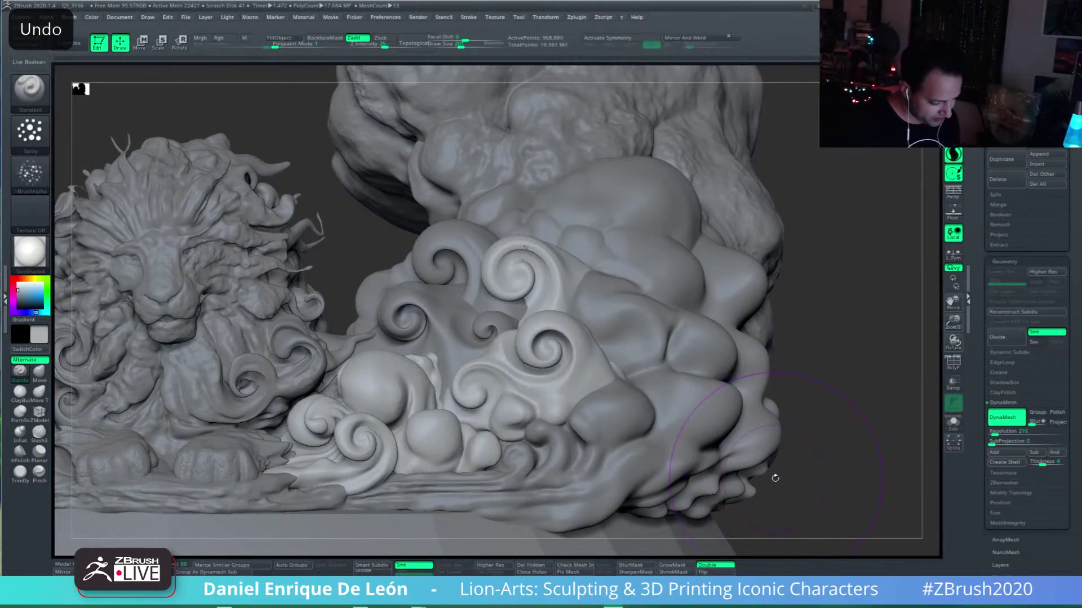
key("ctrl+shift+z")
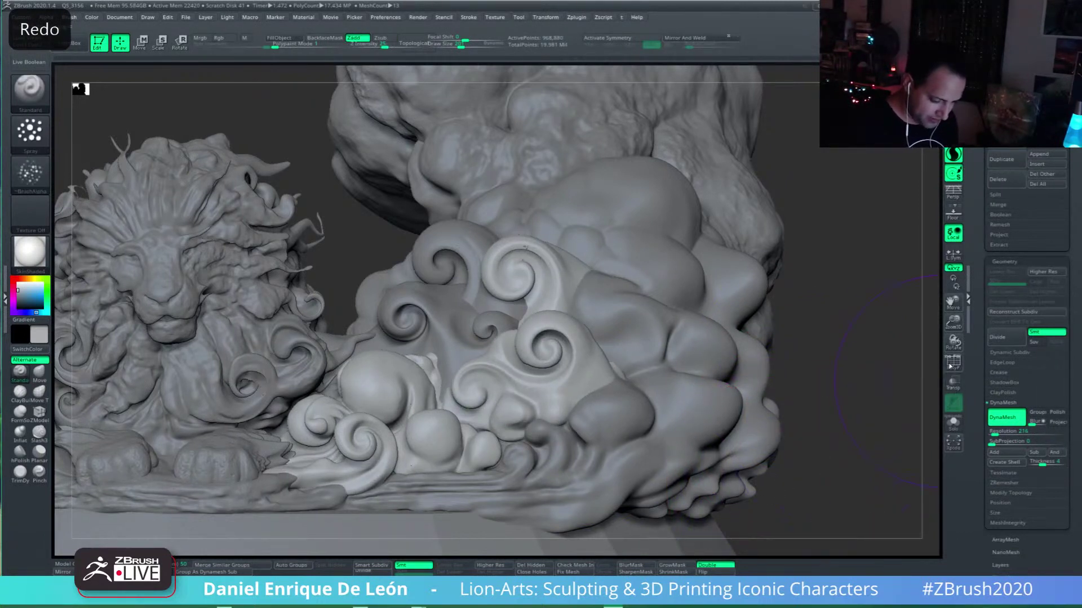
Step: Turn off Sculptris Pro mode and enlarge the Standard brush for texturing the spiral clouds
left_click(952, 363)
left_click(949, 367)
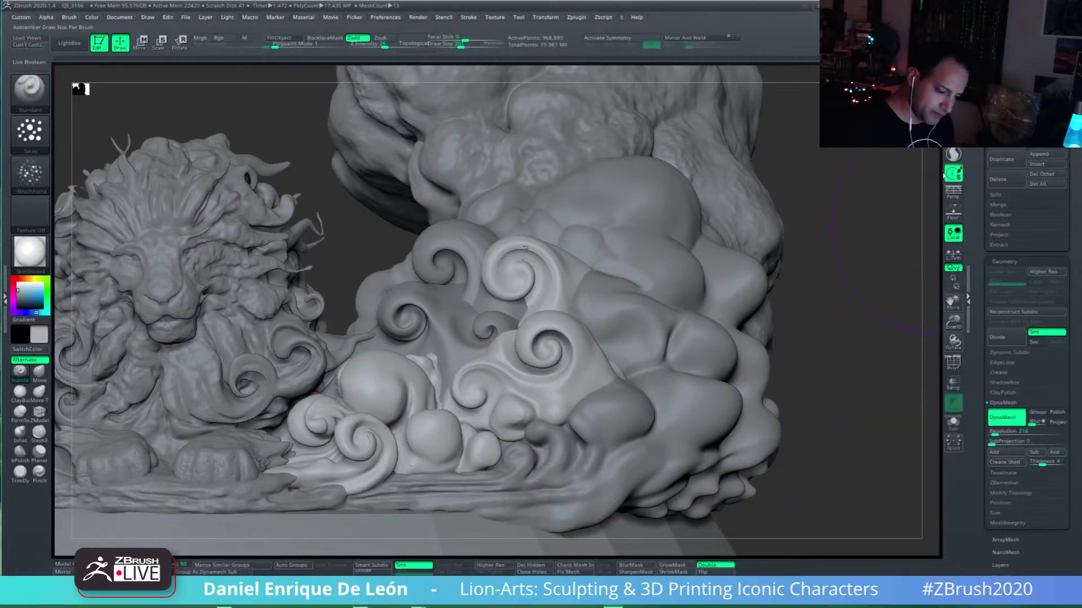
right_click_drag(644, 388, 536, 417)
key("bracketright")
key("bracketright")
key("bracketright")
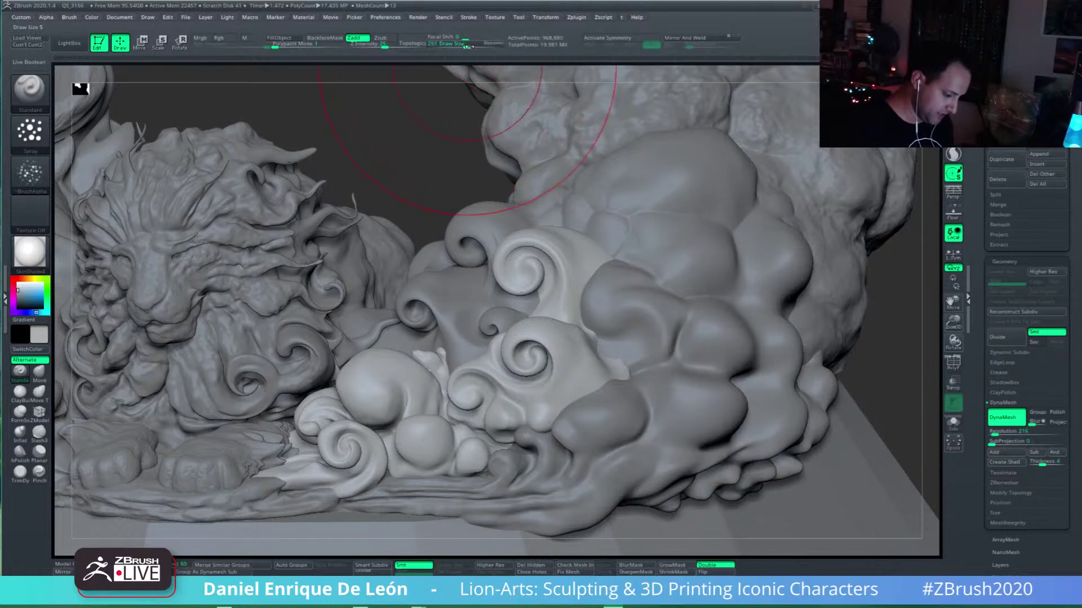
Step: Spray a soft bumpy texture over the upper and lower large spirals and update the subtool's DynaMesh
mouse_move(595, 313)
right_mouse_down()
mouse_move(568, 344)
mouse_move(595, 367)
mouse_move(578, 356)
mouse_move(599, 336)
mouse_move(527, 385)
right_mouse_up()
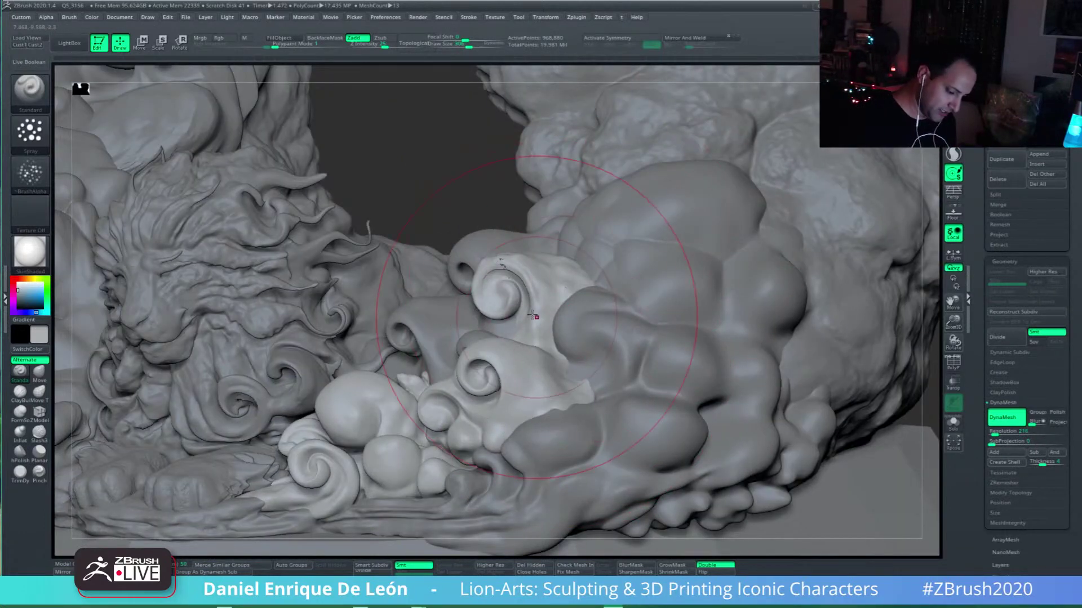
left_click(461, 45)
right_click_drag(528, 208, 543, 386)
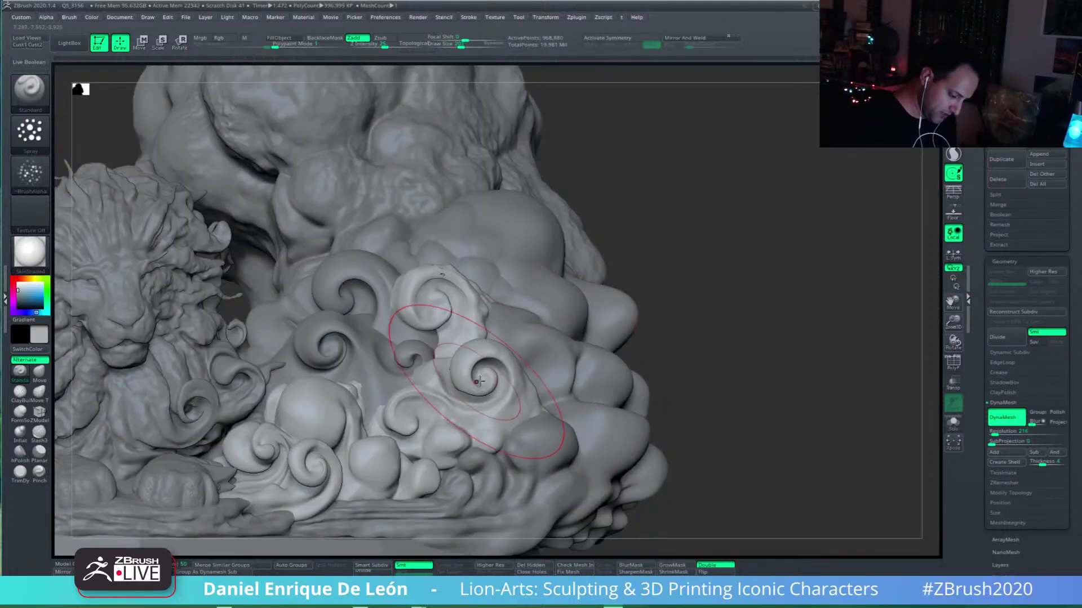
right_click_drag(486, 360, 411, 363)
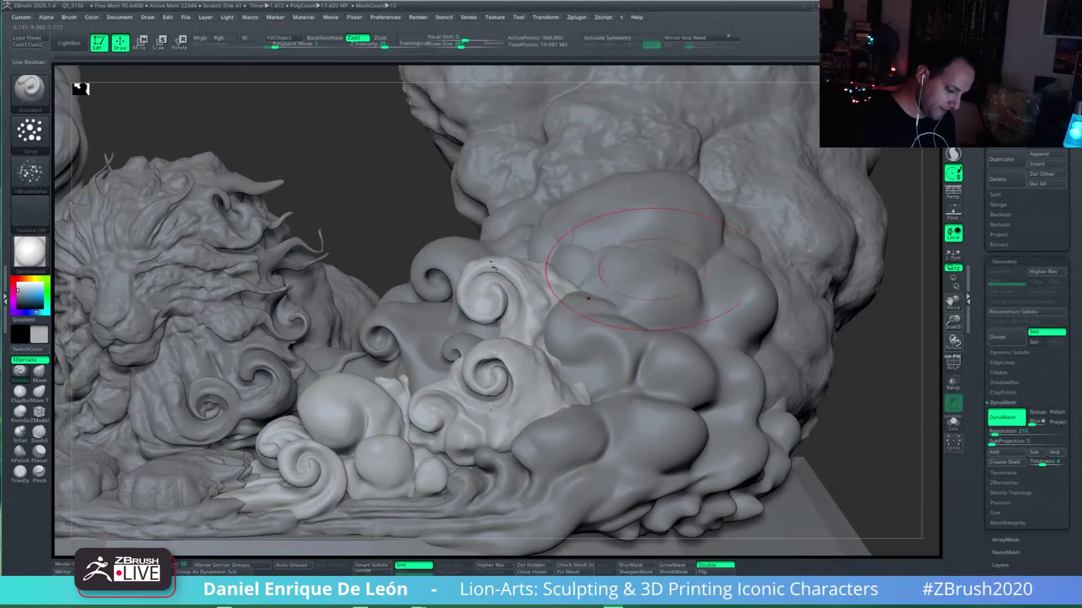
key("ctrl")
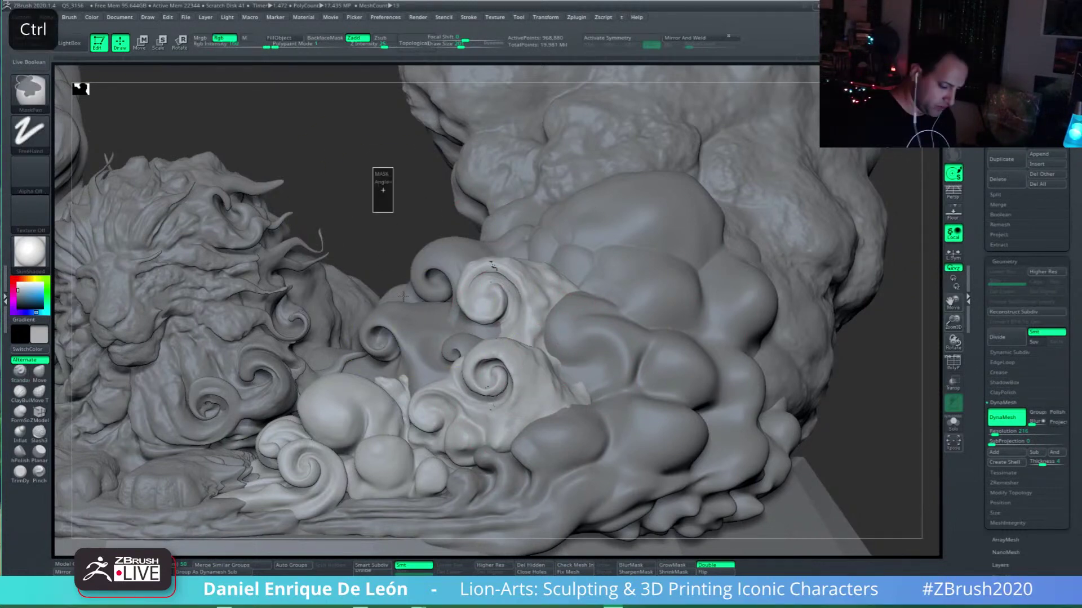
right_click_drag(527, 375, 570, 380)
Step: Make the large rounded cloud mass behind the spirals active and spray a bumpy texture over its upper and middle lobes
right_click_drag(345, 464, 479, 454, "alt")
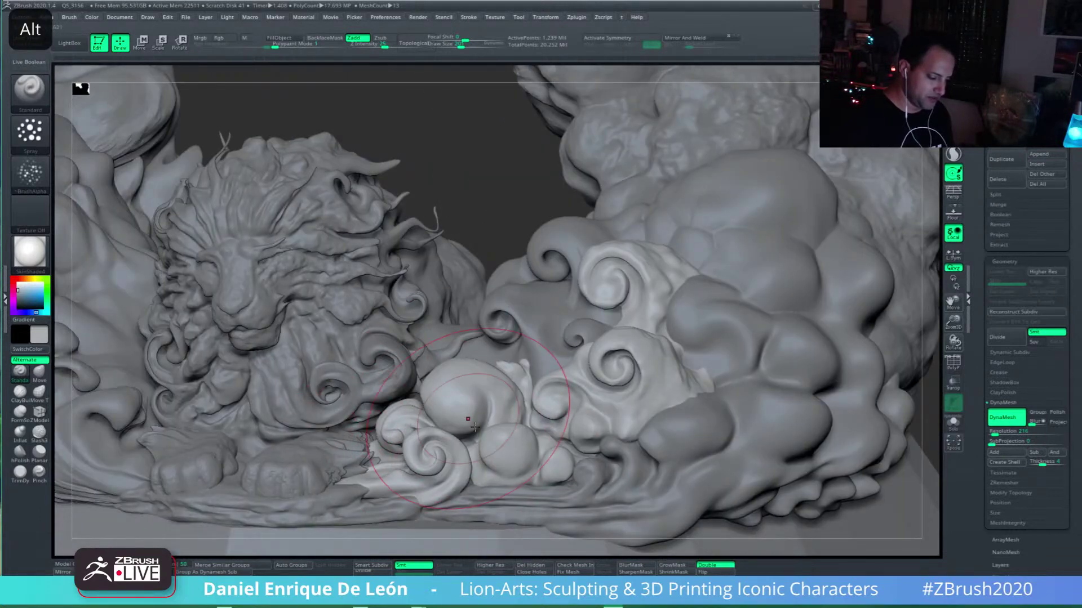
mouse_move(788, 351)
right_mouse_down("alt")
mouse_move(632, 410)
mouse_move(599, 346)
mouse_move(549, 333)
right_mouse_up("alt")
left_click(630, 410, "alt")
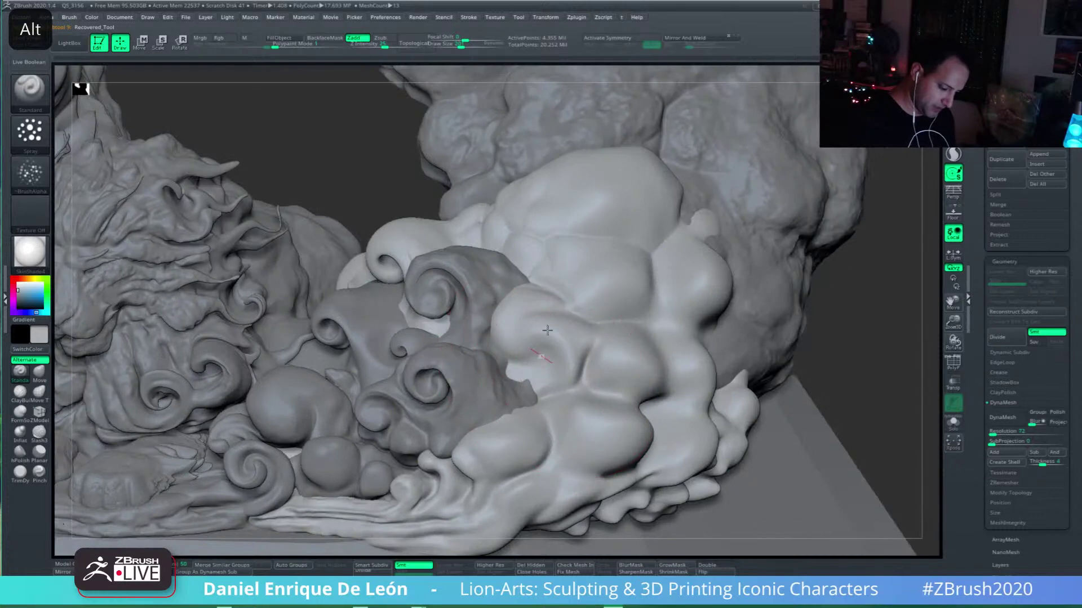
left_click_drag(547, 331, 648, 293)
right_click_drag(690, 245, 670, 270)
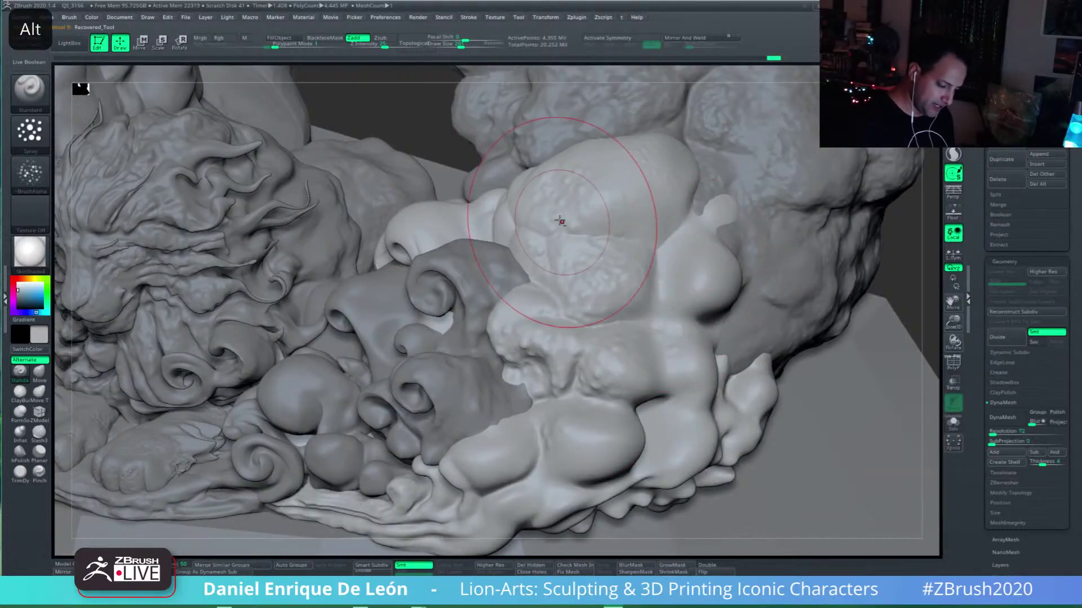
mouse_move(560, 221)
left_mouse_down("alt")
mouse_move(615, 241)
mouse_move(601, 283)
mouse_move(597, 191)
mouse_move(625, 200)
mouse_move(635, 219)
left_mouse_up("alt")
mouse_move(535, 345)
left_mouse_down()
mouse_move(531, 331)
mouse_move(543, 337)
left_mouse_up()
left_click_drag(599, 355, 614, 384)
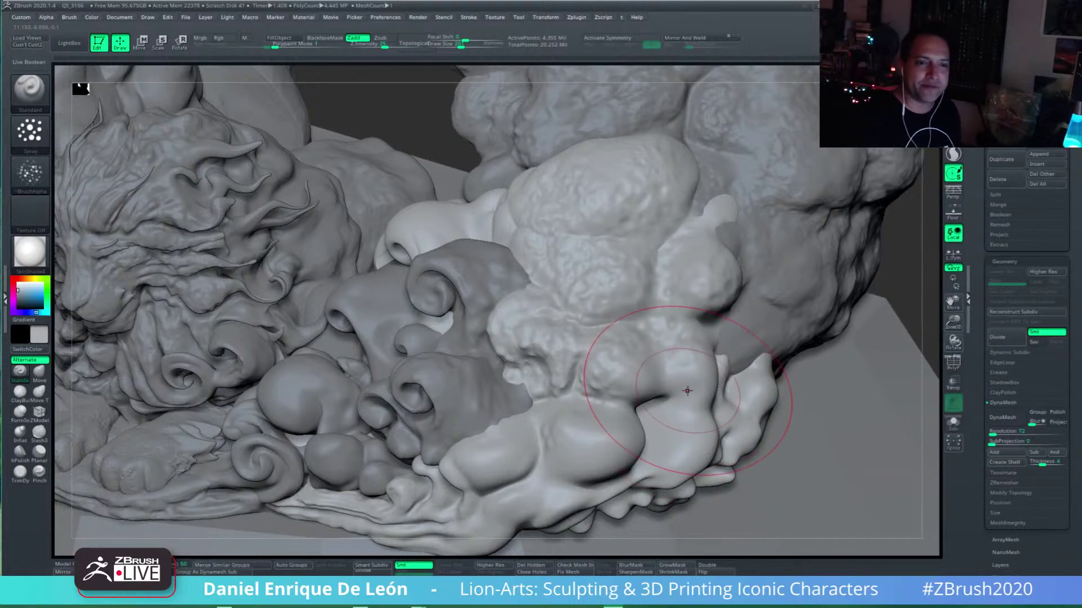
Step: Smooth the sprayed texture on the middle and upper lobes of the large cloud mass to soften it
key("alt")
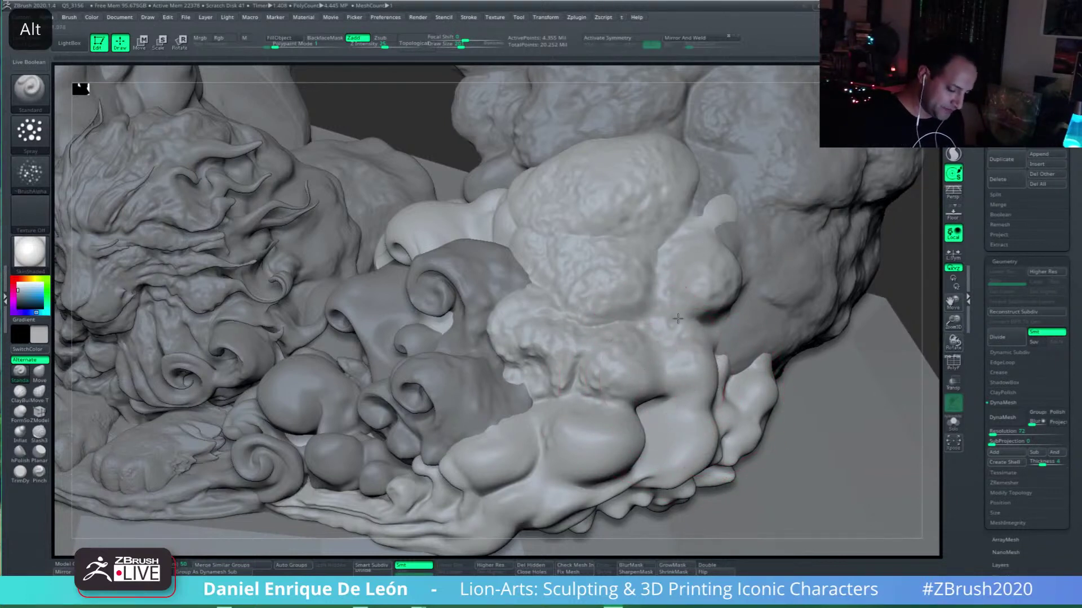
mouse_move(678, 318)
right_mouse_down("alt")
mouse_move(621, 342)
mouse_move(639, 282)
right_mouse_up("alt")
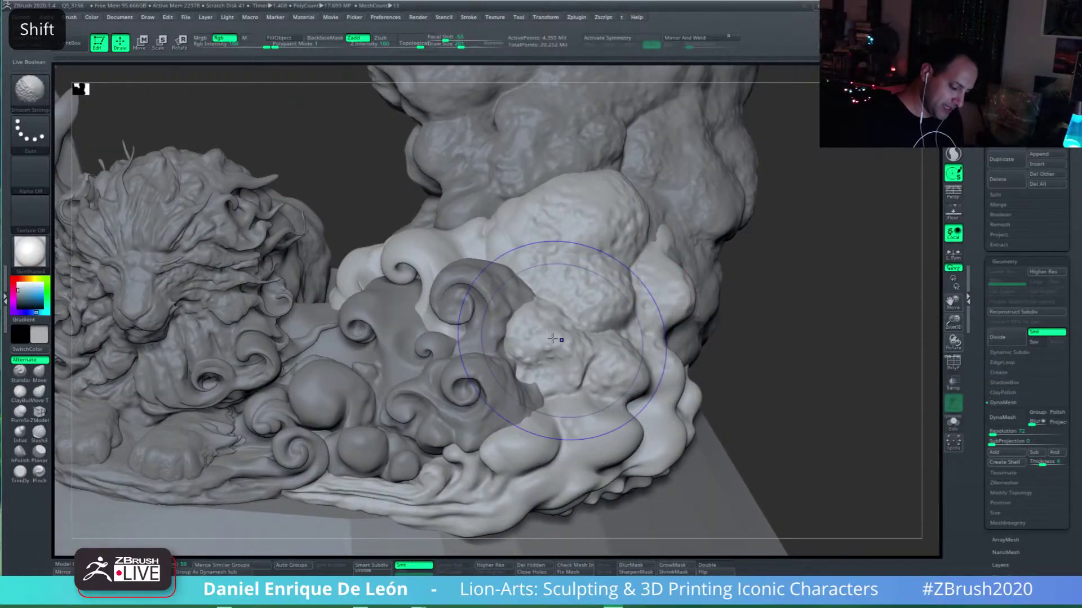
left_click_drag(551, 338, 601, 276, "shift")
left_click_drag(544, 311, 584, 239, "shift")
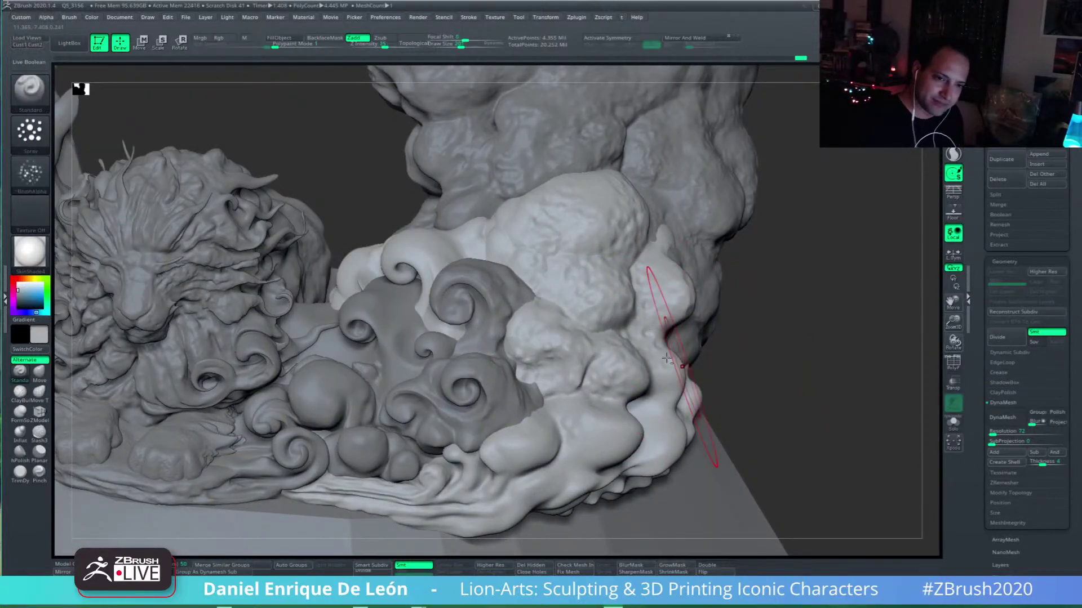
Step: Make the large double-spiral cloud active, smooth its sprayed texture around the upper and lower spirals, and update its DynaMesh
right_click_drag(614, 356, 614, 315, "alt")
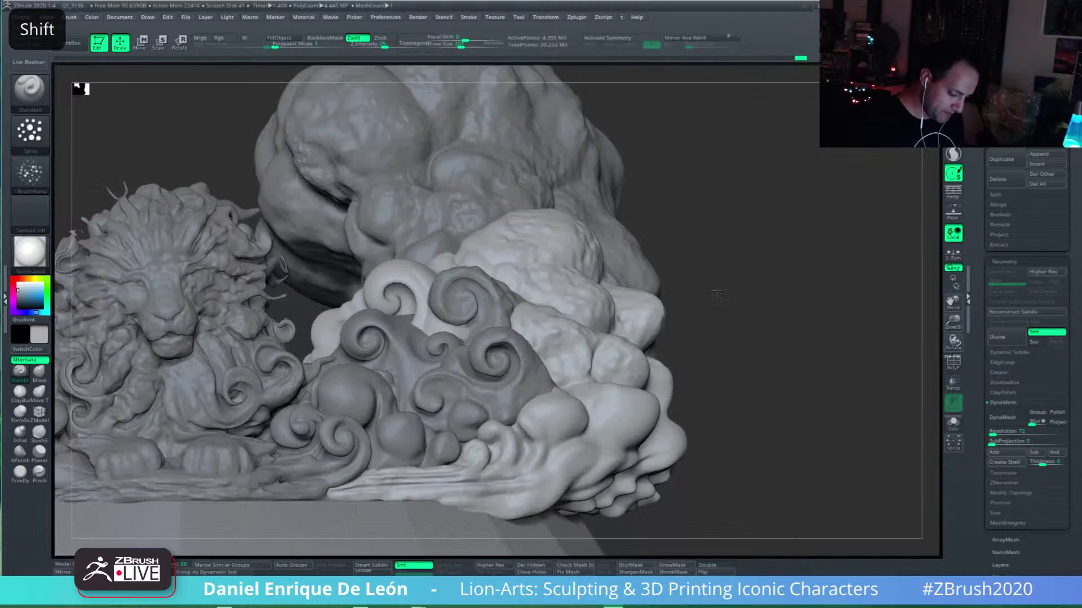
left_click(498, 357, "alt")
mouse_move(497, 345)
right_mouse_down()
mouse_move(503, 375)
mouse_move(477, 391)
right_mouse_up()
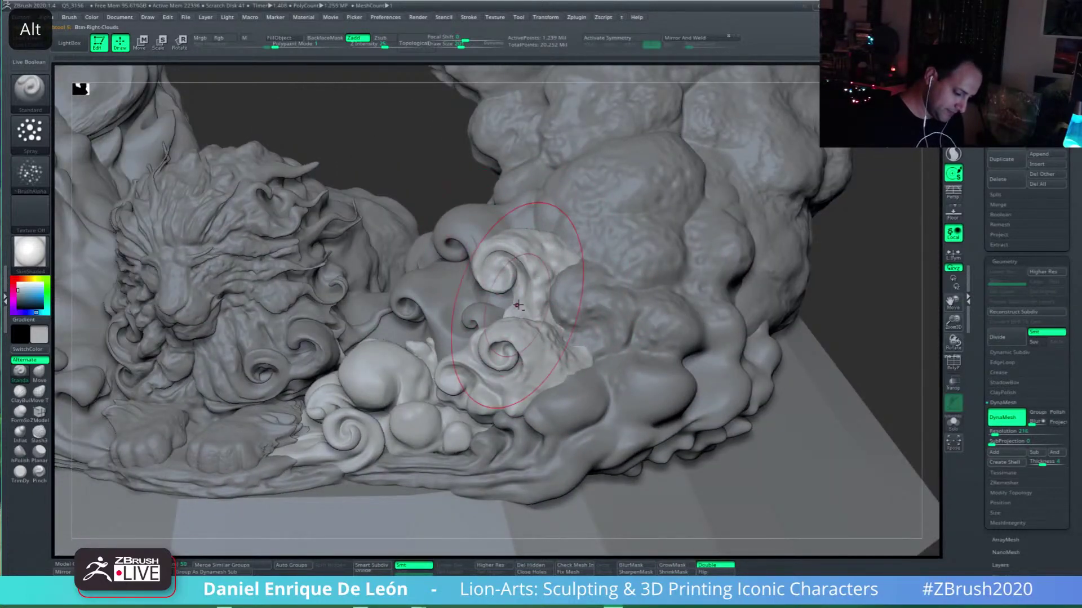
mouse_move(524, 276)
right_mouse_down()
mouse_move(570, 337)
mouse_move(541, 338)
right_mouse_up()
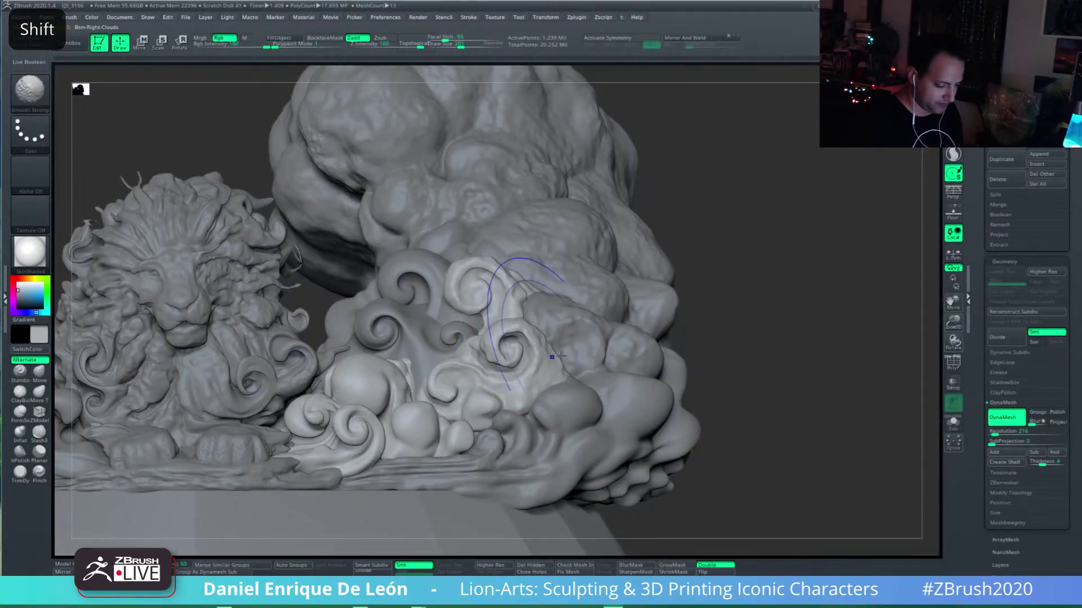
key("ctrl")
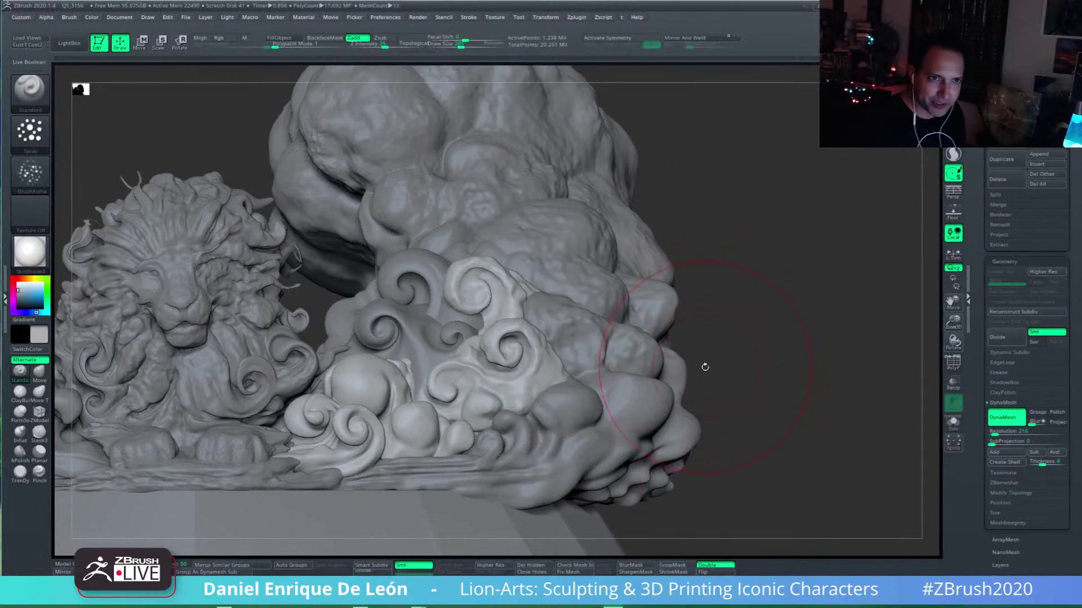
Step: Make the smaller curled cloud between the lion and the large spirals active and spray a soft bumpy texture over its surface
right_click_drag(473, 315, 419, 342)
left_click(419, 321, "alt")
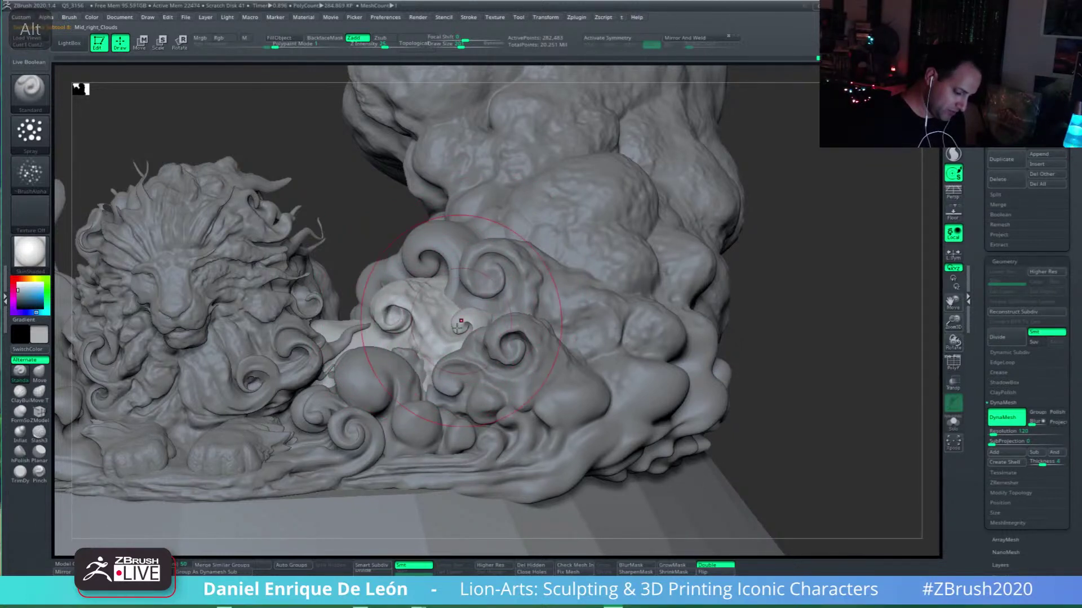
key("shift")
mouse_move(430, 328)
right_mouse_down()
mouse_move(432, 281)
mouse_move(462, 367)
mouse_move(433, 346)
right_mouse_up()
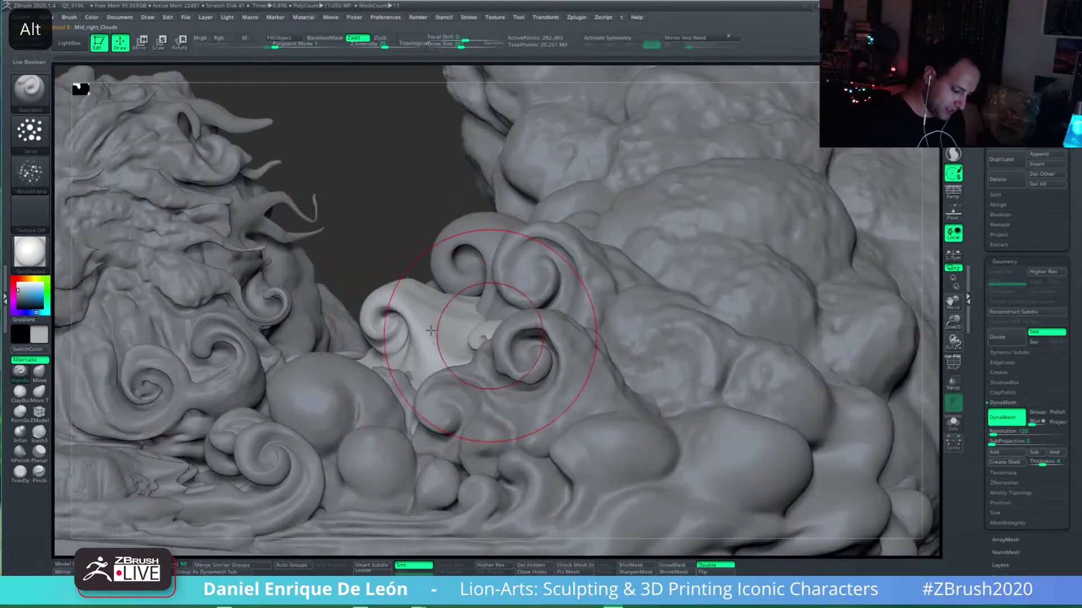
mouse_move(515, 338)
right_mouse_down()
mouse_move(487, 284)
mouse_move(446, 352)
right_mouse_up()
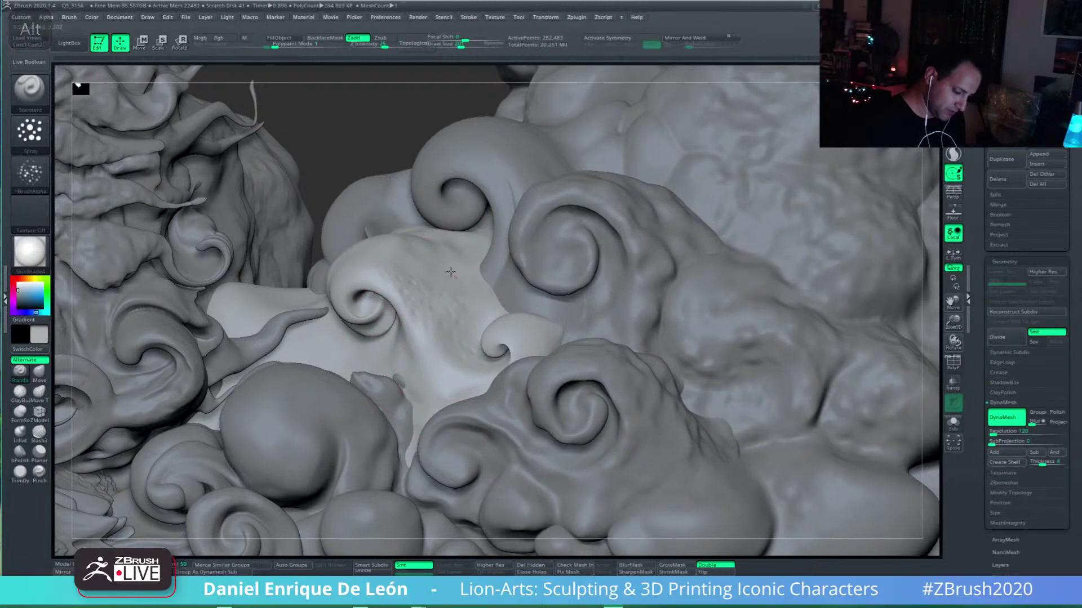
right_click_drag(473, 296, 483, 340)
mouse_move(454, 280)
left_mouse_down("alt")
mouse_move(420, 246)
mouse_move(415, 278)
mouse_move(437, 277)
left_mouse_up("alt")
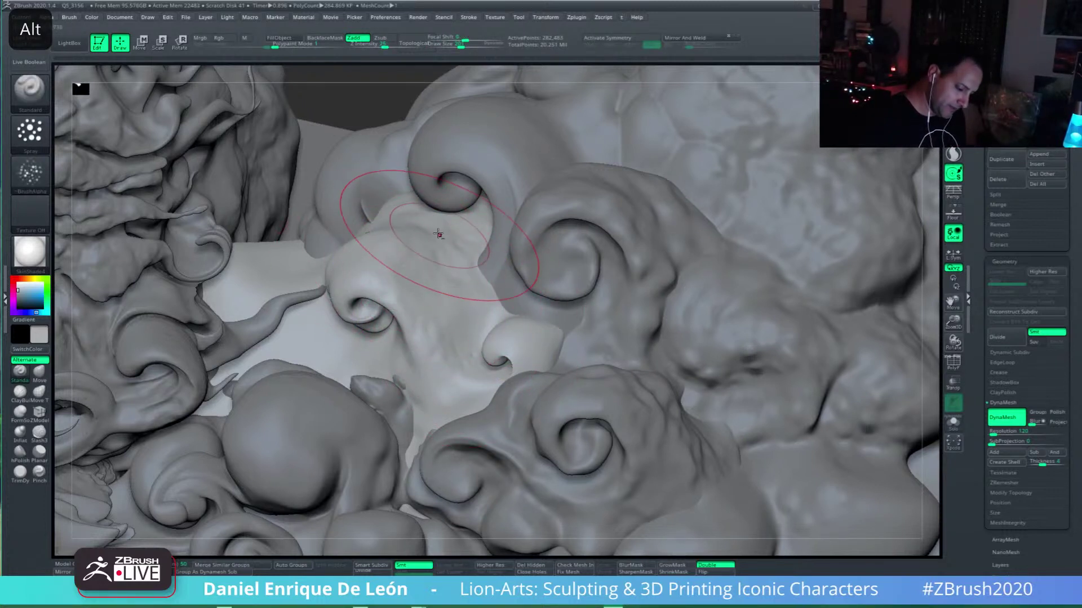
Step: Switch to the Crumple brush and test it with short strokes on the upper surface of the small curled cloud
left_click(29, 87)
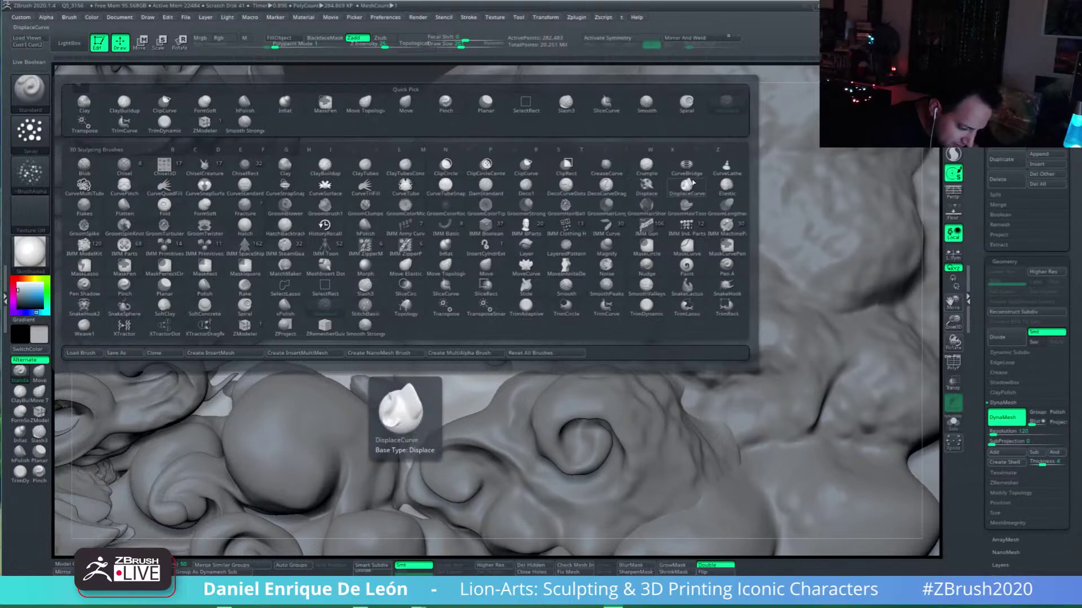
left_click(646, 165)
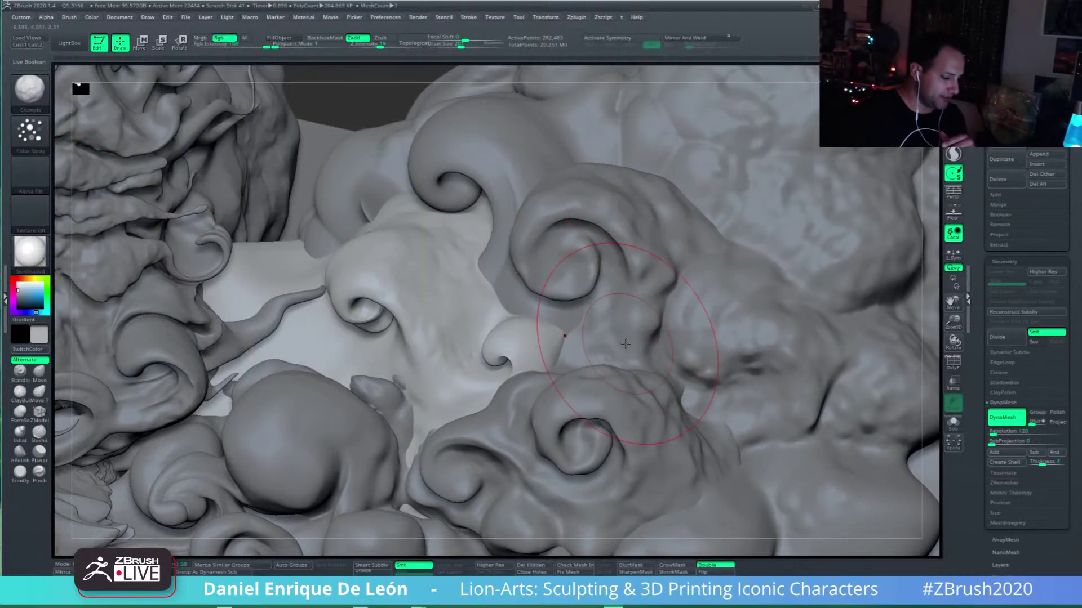
left_click_drag(426, 272, 429, 269)
mouse_move(444, 308)
left_mouse_down()
mouse_move(399, 288)
mouse_move(445, 307)
left_mouse_up()
left_click_drag(421, 273, 445, 292)
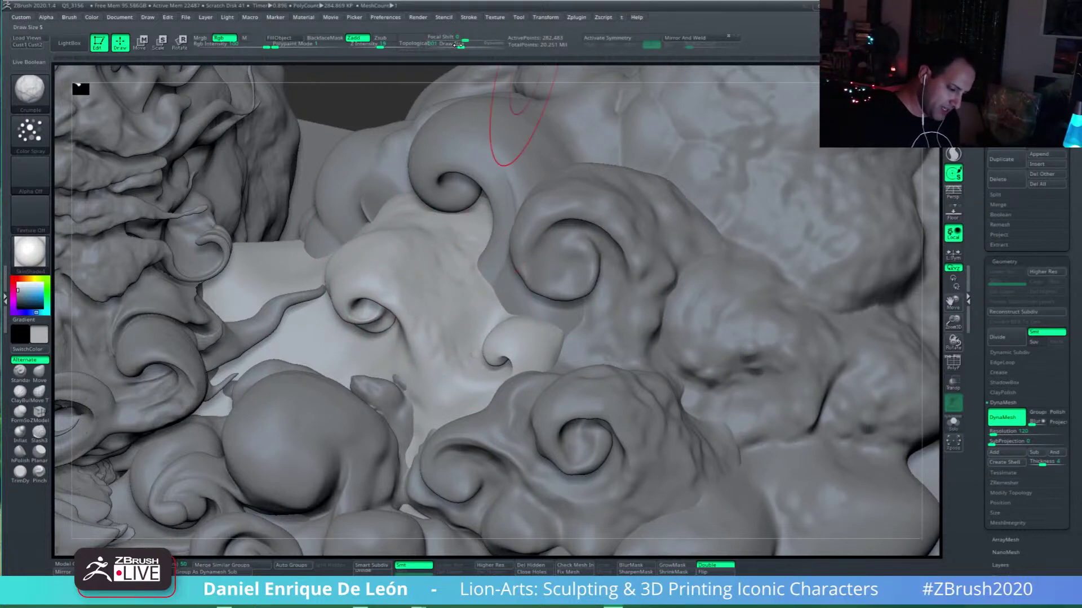
Step: Reduce the Crumple brush size, check the mesh density, and wrinkle the surface between the small cloud's two curls
left_click_drag(461, 46, 454, 46)
left_click(952, 364)
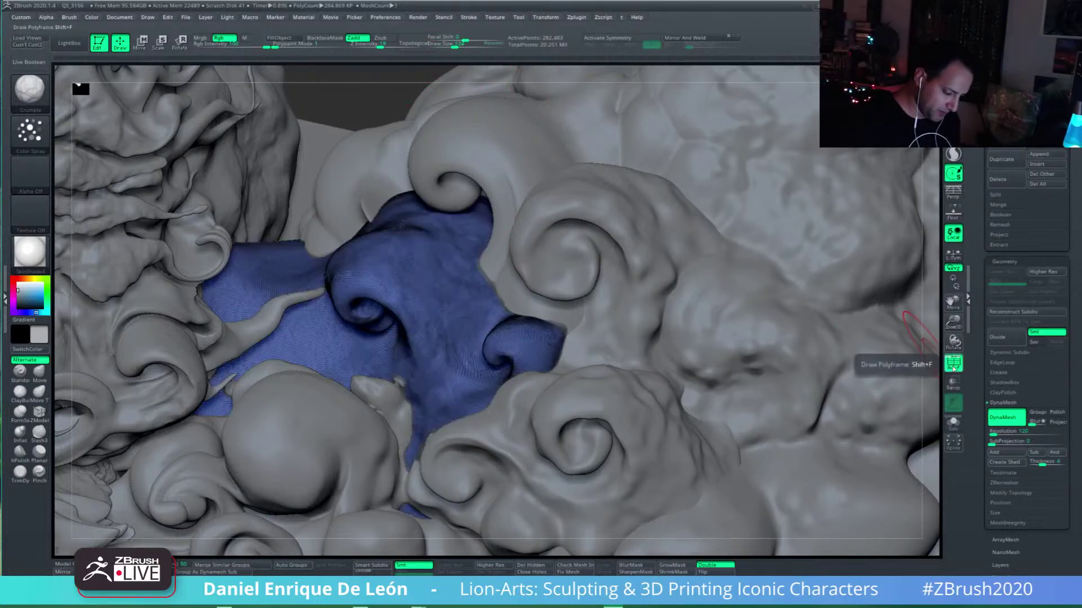
left_click(953, 364)
left_click_drag(446, 305, 442, 279)
left_click_drag(445, 49, 439, 49)
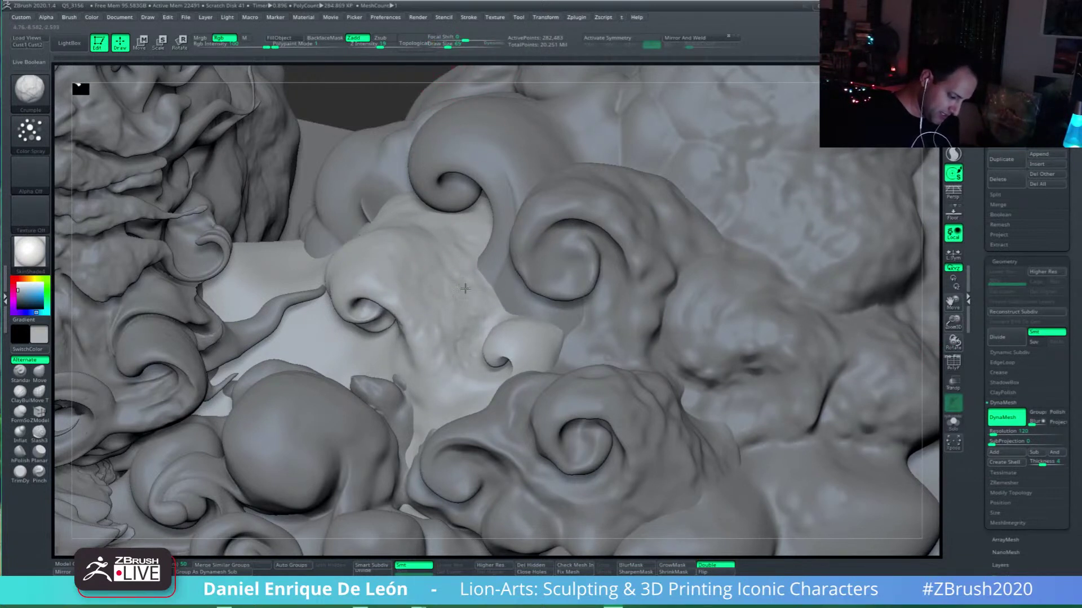
right_click_drag(473, 327, 449, 238)
left_click_drag(440, 301, 467, 389)
left_click_drag(430, 253, 449, 311)
left_click_drag(462, 240, 468, 269)
right_click_drag(468, 269, 529, 336)
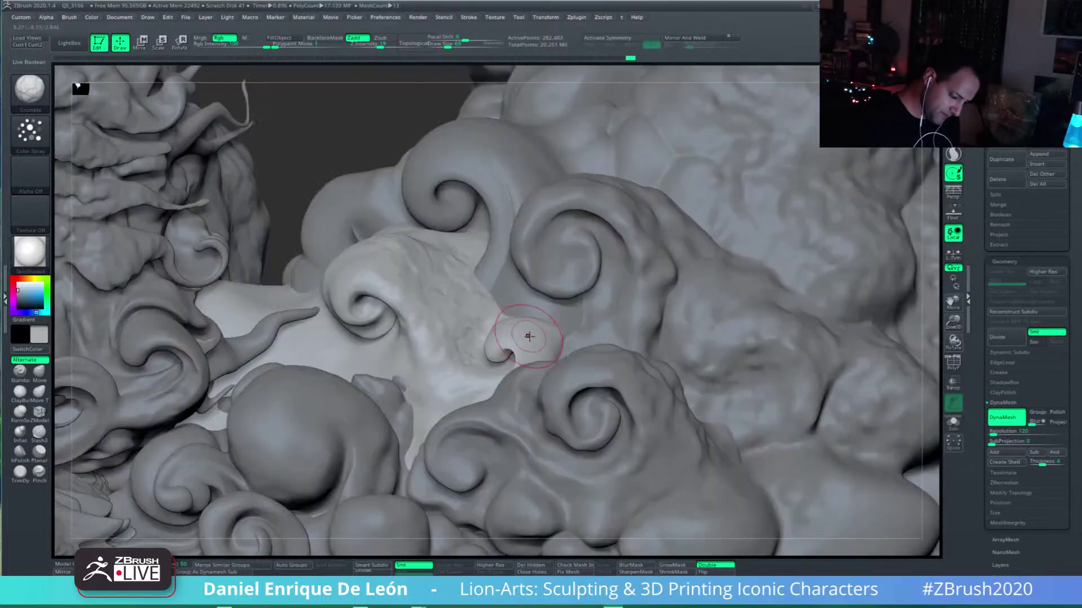
Step: Enlarge the Crumple brush, switch it to Zsub, and carve more wrinkles down the middle of the small curled cloud
left_click(453, 44)
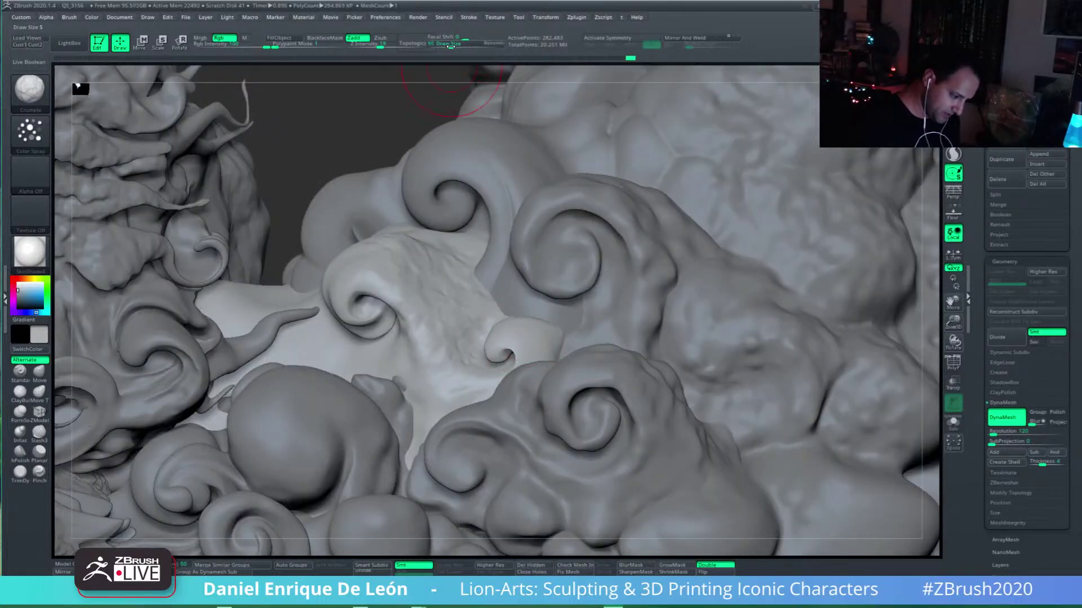
left_click(381, 40)
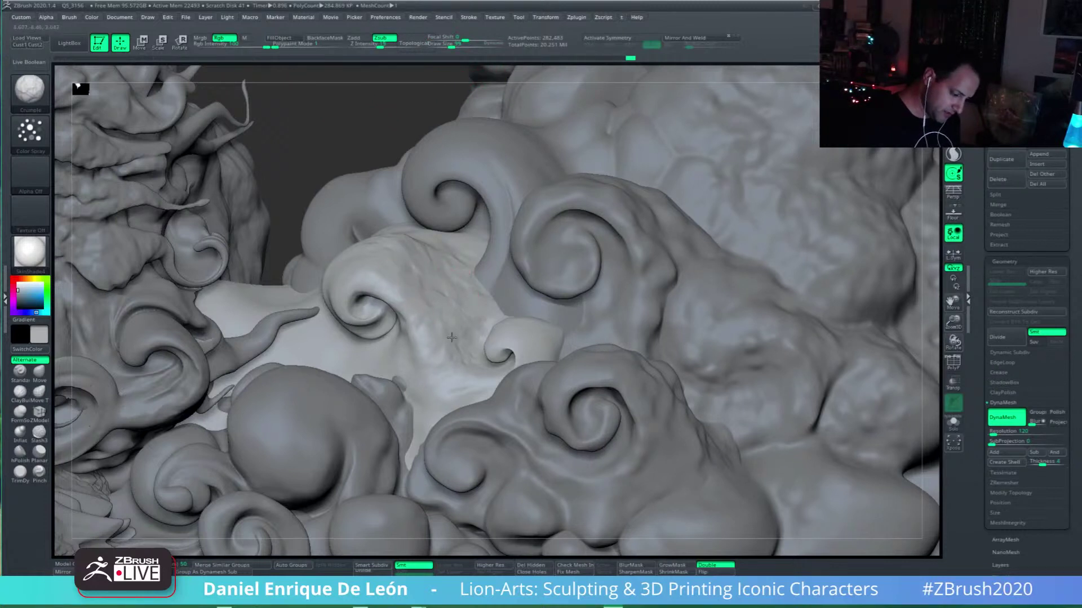
left_click_drag(408, 271, 454, 349)
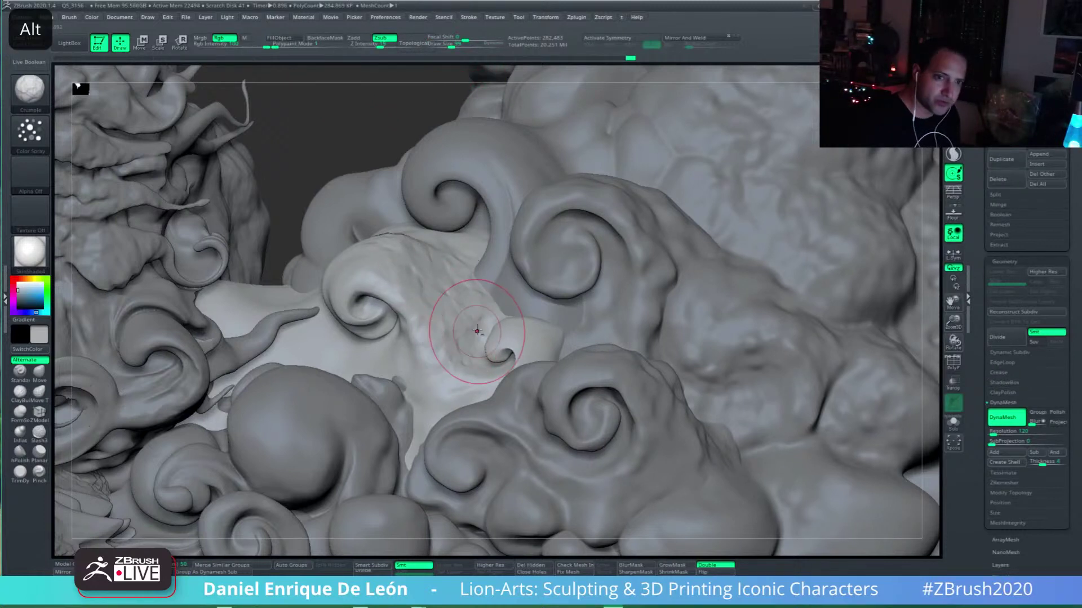
right_click_drag(469, 319, 471, 332, "alt")
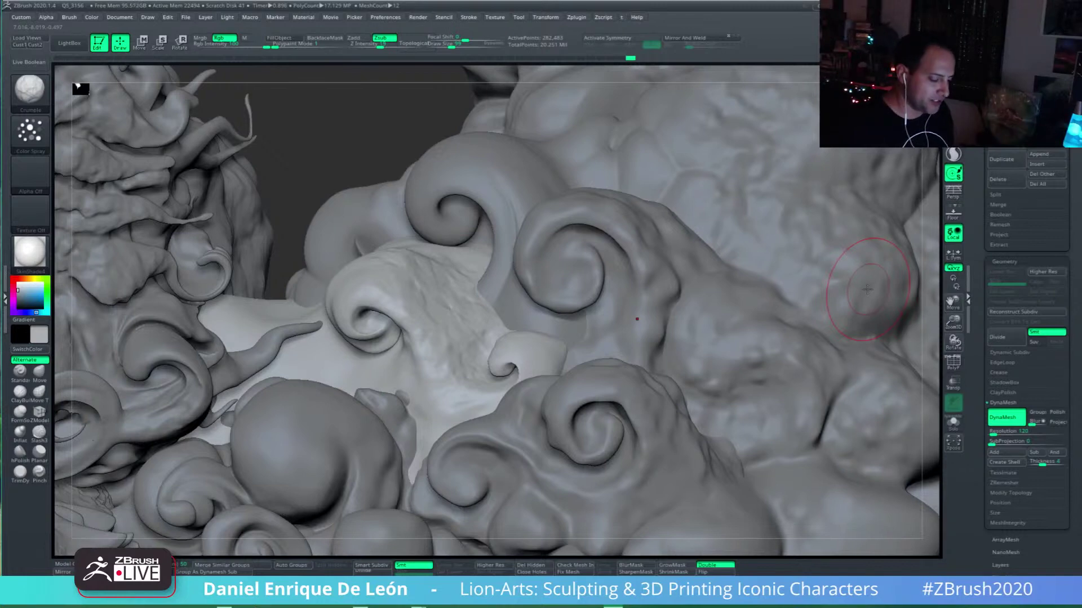
Step: Try several main light placements to judge the surface texture across the lion and the clouds
right_click_drag(638, 322, 730, 339, "alt")
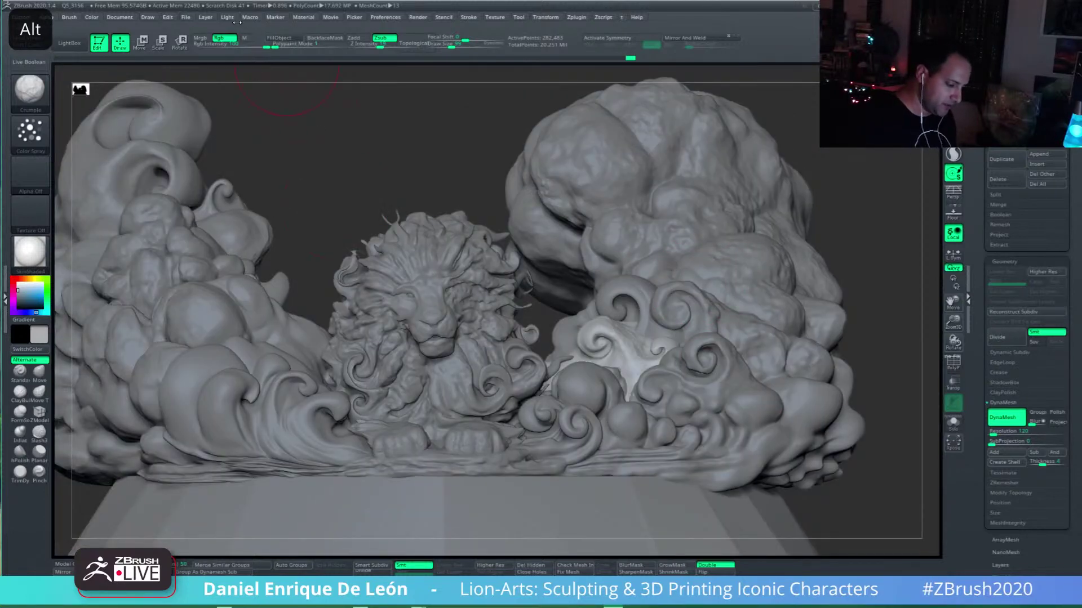
left_click(232, 18)
left_click(260, 50)
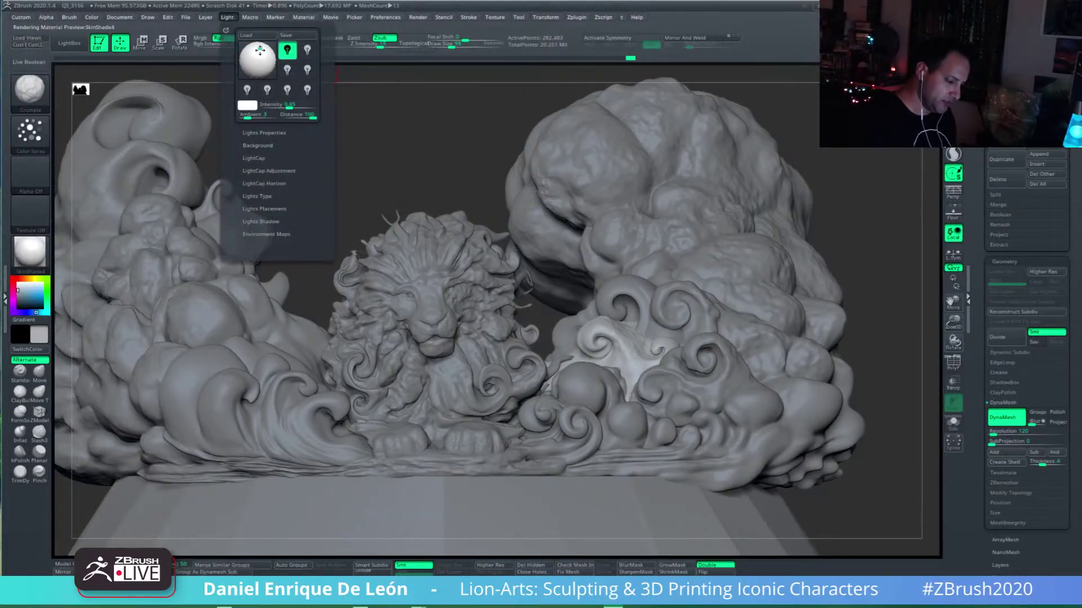
left_click_drag(260, 50, 263, 52)
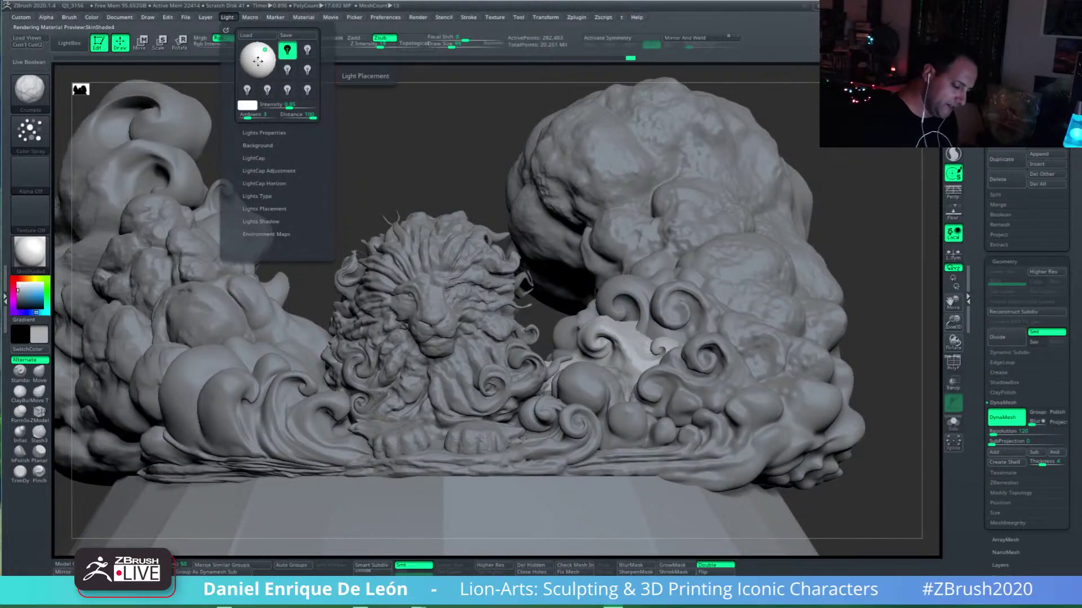
left_click(226, 17)
left_click(261, 50)
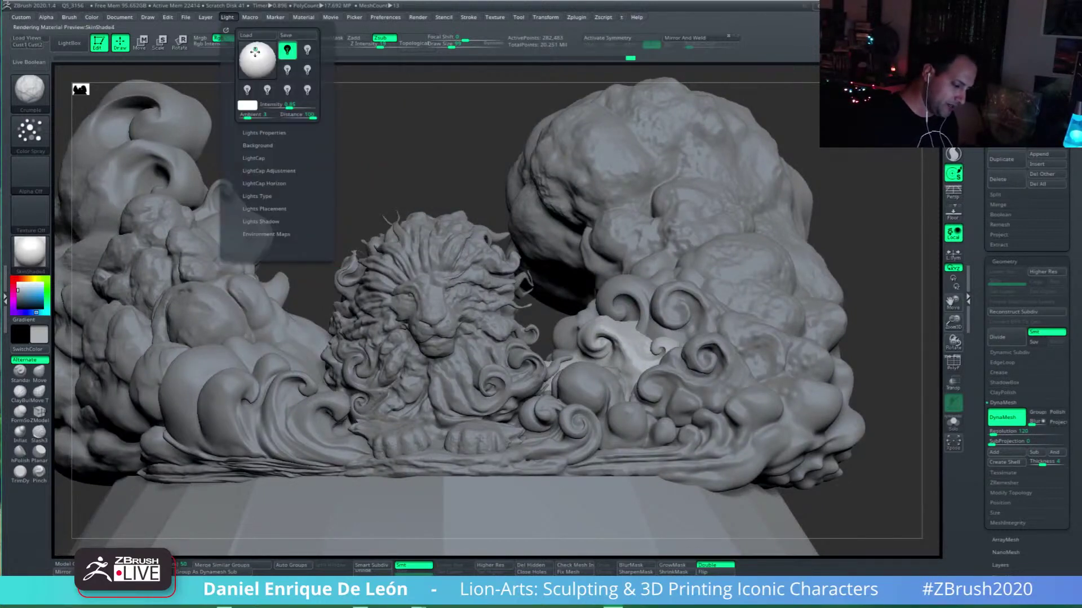
left_click_drag(255, 49, 257, 45)
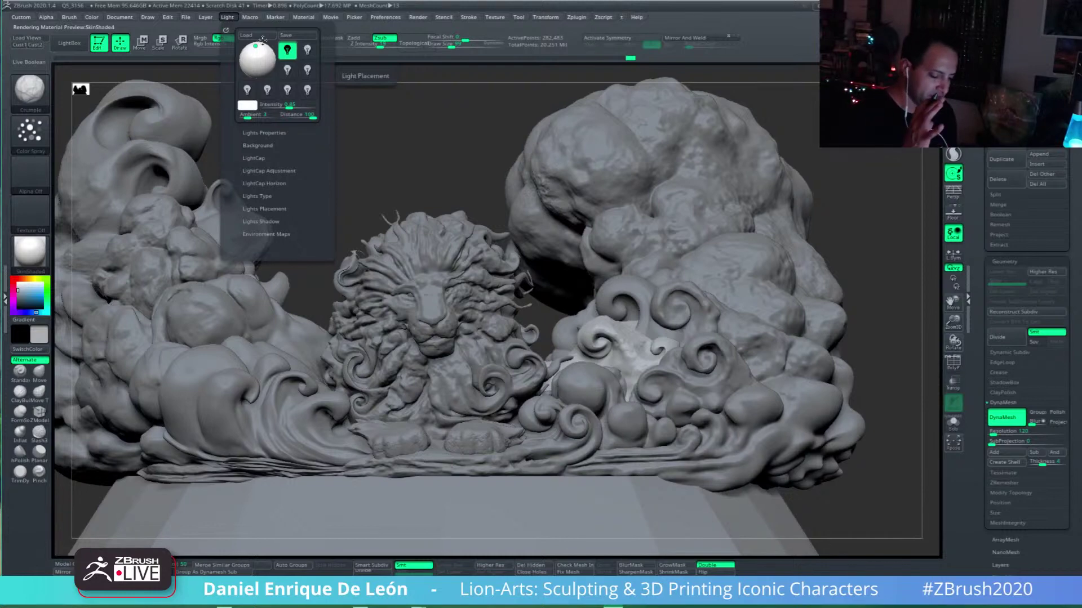
left_click(260, 47)
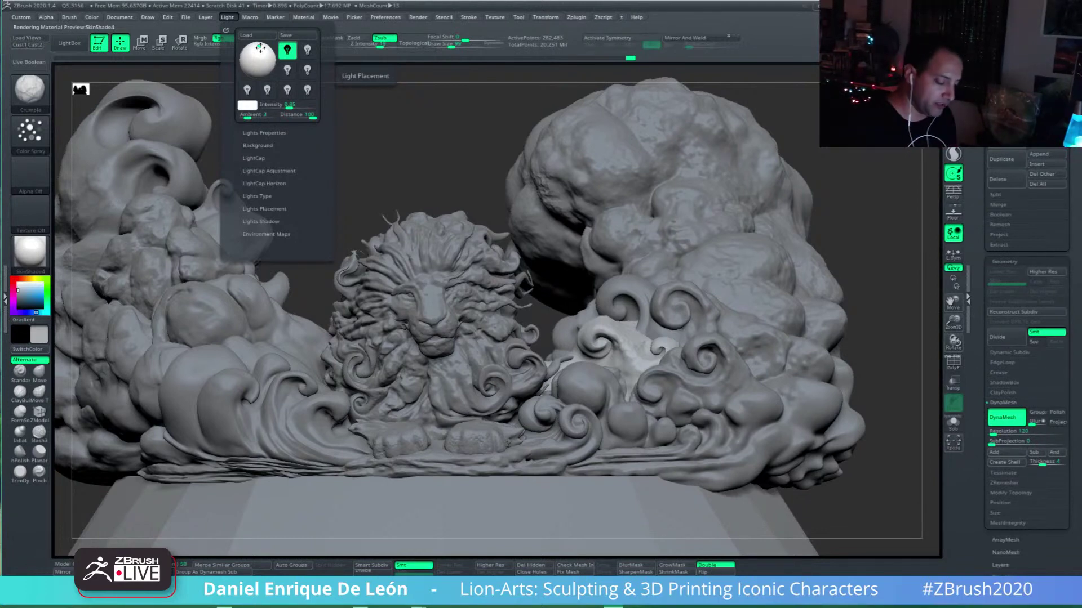
left_click(263, 52)
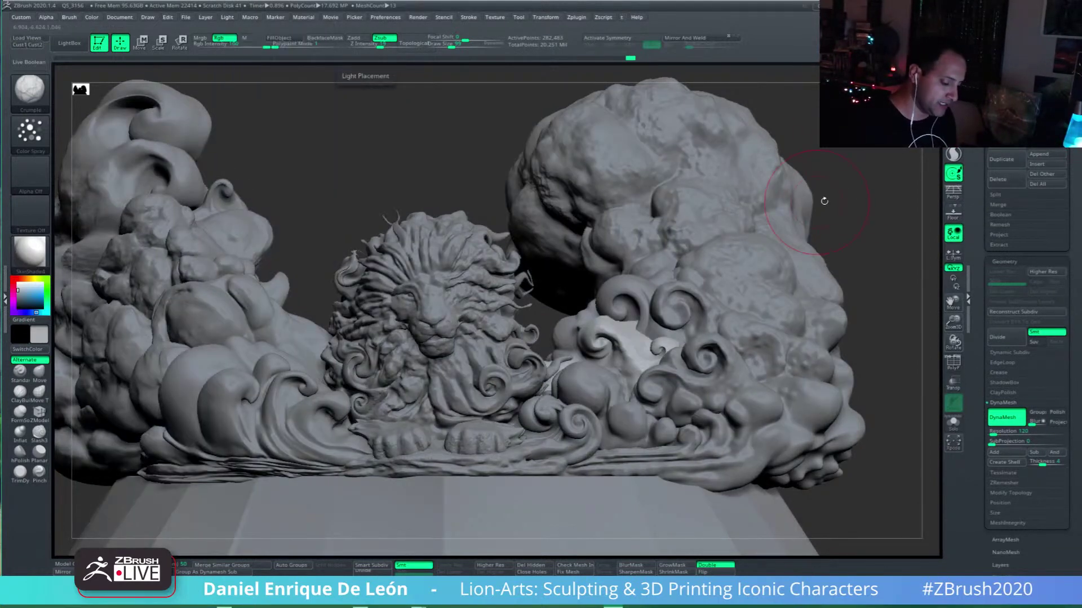
Step: Reposition the main light again while checking the sculpture from another angle, ending with light falling from the upper right
mouse_move(863, 200)
left_mouse_down()
mouse_move(761, 327)
mouse_move(721, 385)
mouse_move(727, 395)
mouse_move(562, 228)
left_mouse_up()
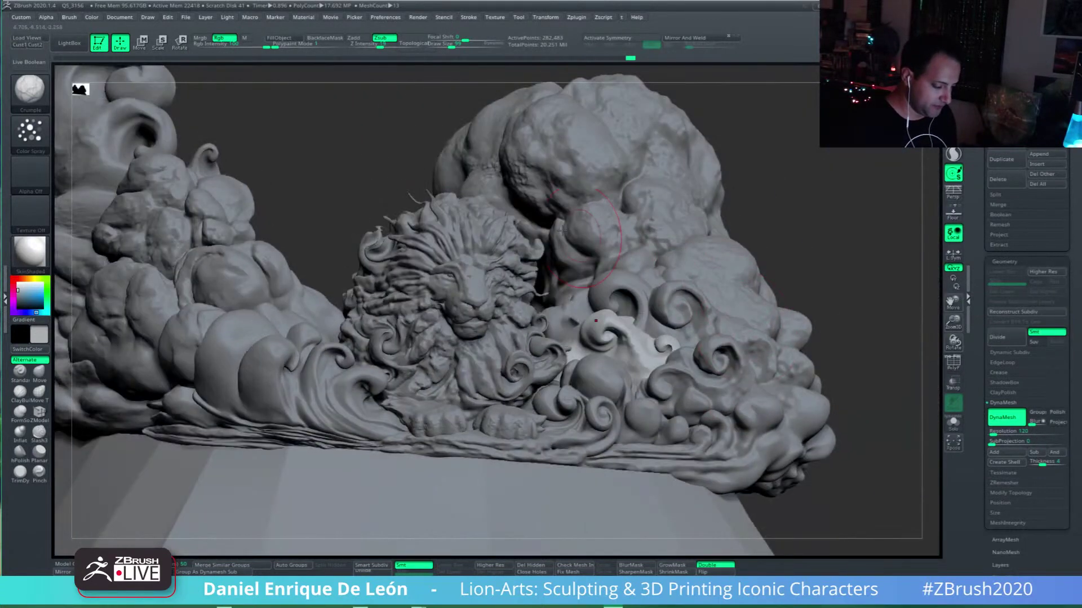
left_click(227, 17)
left_click_drag(248, 60, 255, 51)
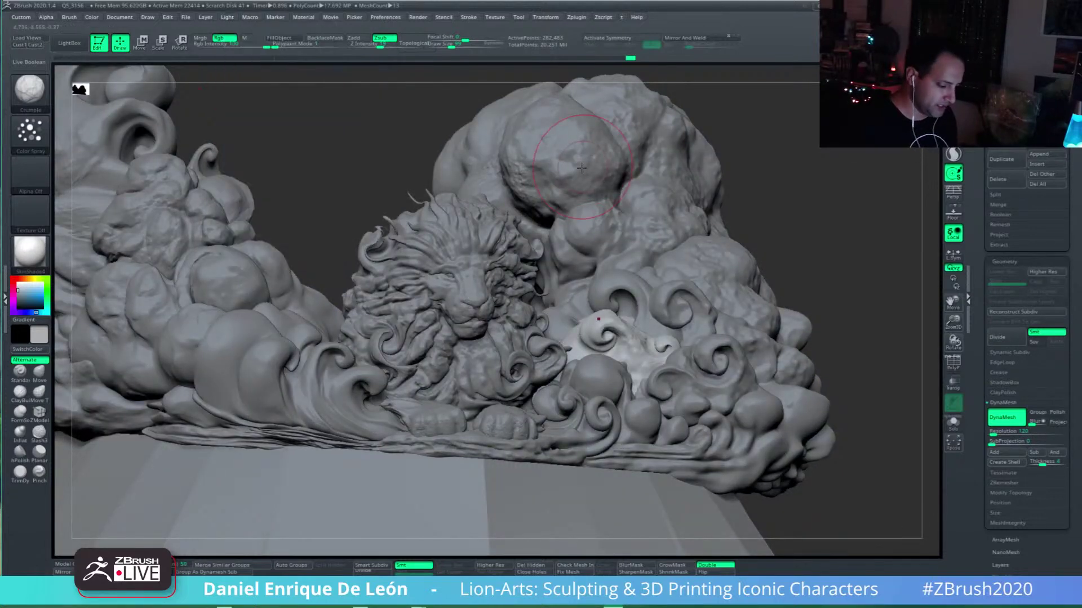
right_click_drag(581, 168, 578, 164)
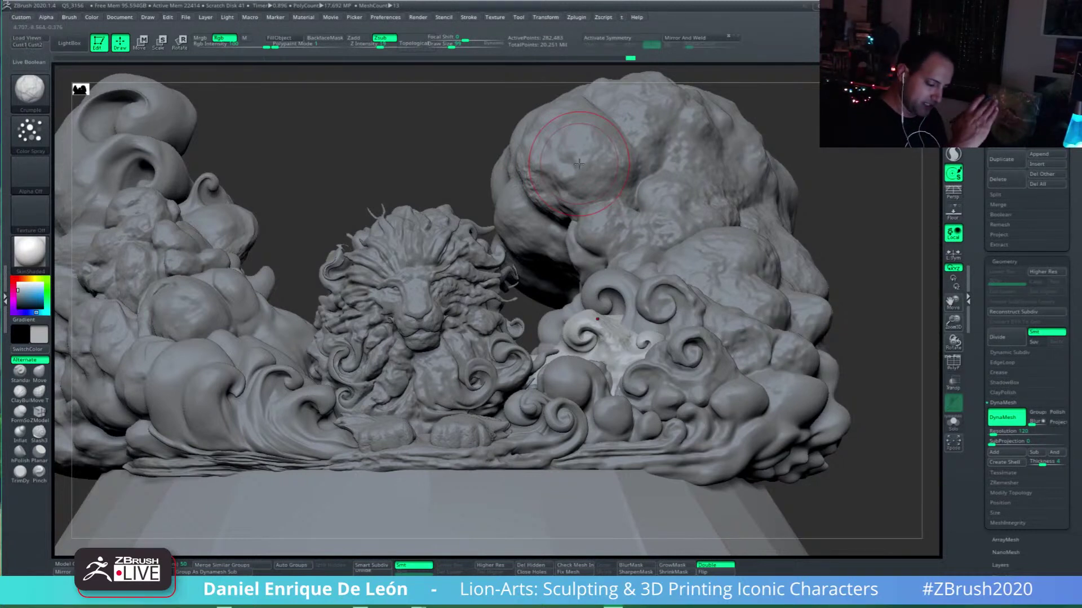
left_click(225, 18)
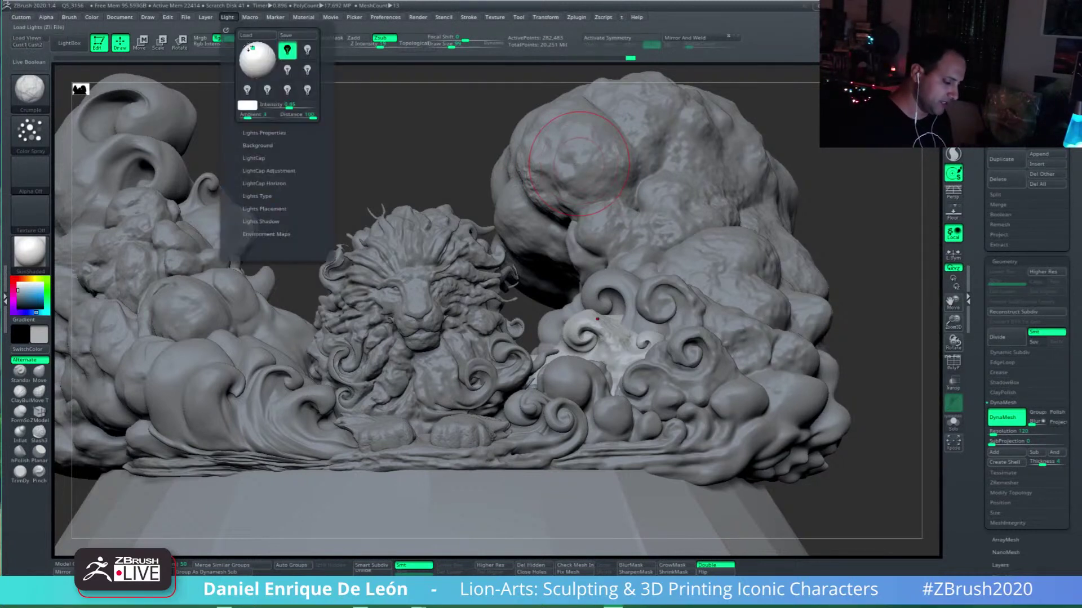
left_click_drag(256, 49, 266, 68)
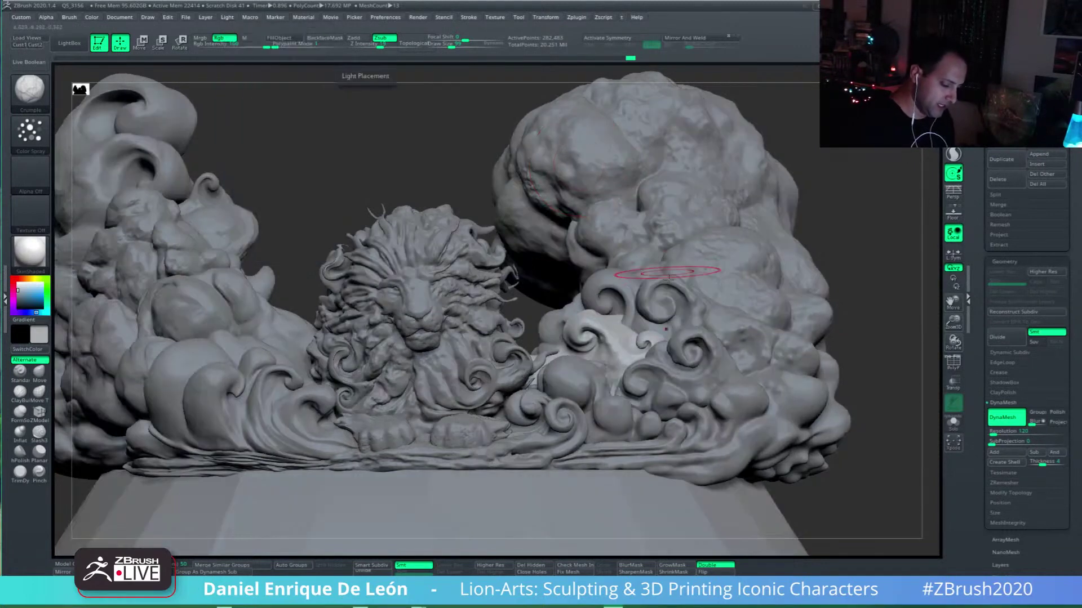
Step: Make the large rounded cloud mass active again and smooth the bumpy texture on its middle lobes behind the spirals
mouse_move(701, 340)
right_mouse_down()
mouse_move(639, 389)
mouse_move(693, 403)
mouse_move(745, 436)
mouse_move(703, 333)
right_mouse_up()
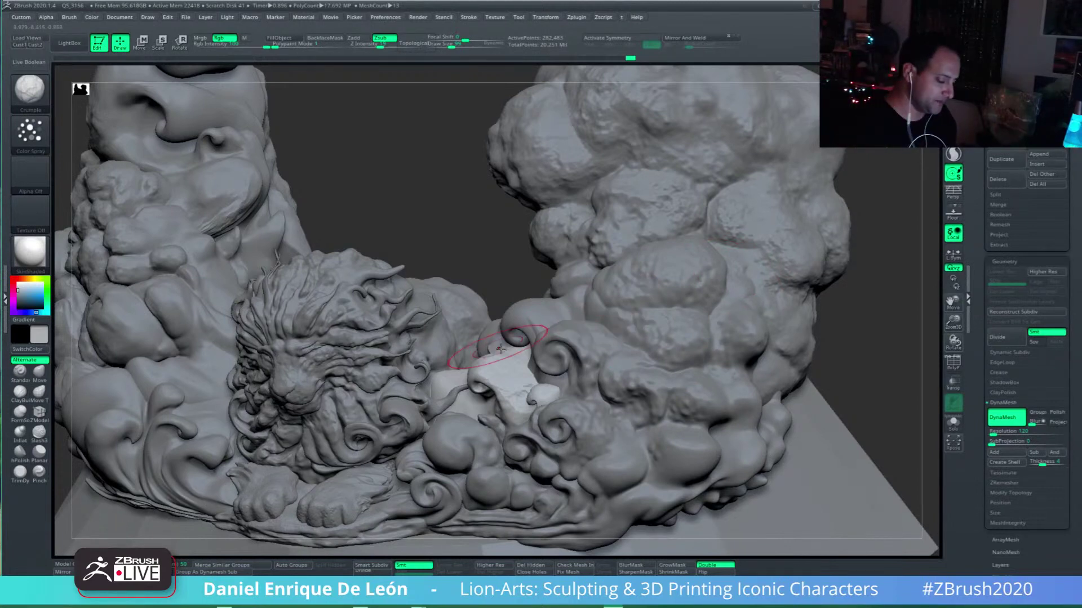
right_click_drag(497, 341, 612, 316, "shift")
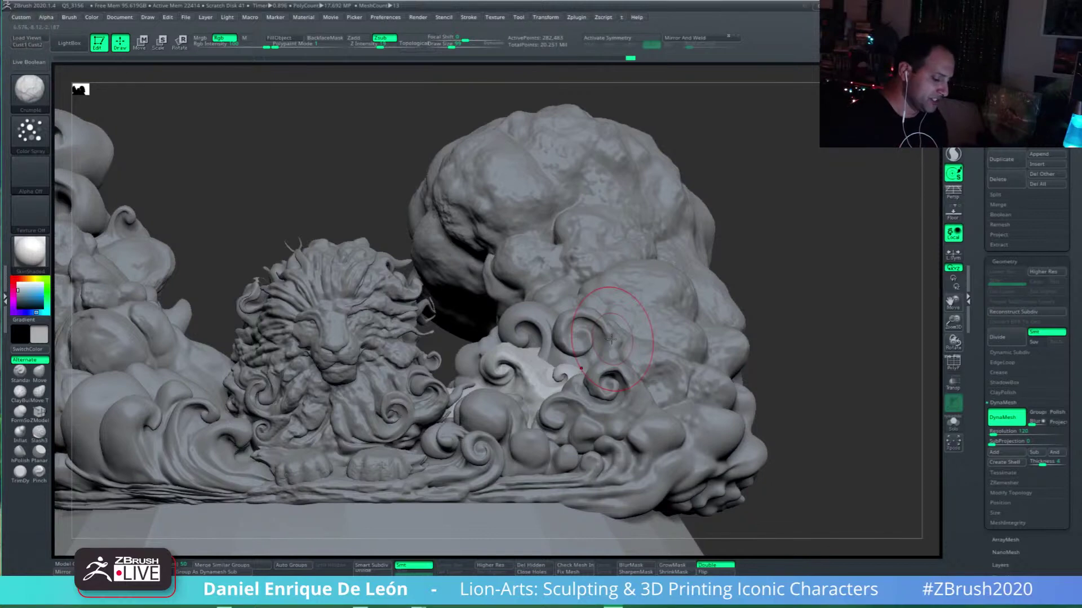
mouse_move(697, 407)
right_mouse_down("alt")
mouse_move(727, 380)
mouse_move(639, 385)
right_mouse_up("alt")
mouse_move(738, 358)
right_mouse_down("alt")
mouse_move(679, 383)
mouse_move(621, 376)
right_mouse_up("alt")
left_click(625, 379, "alt")
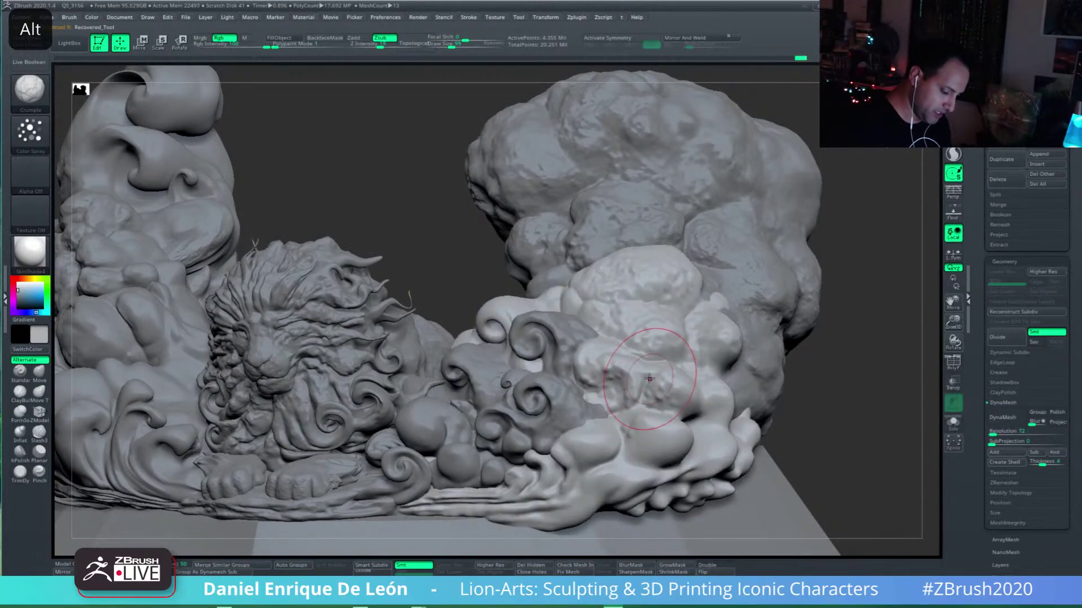
right_click_drag(614, 309, 623, 336)
mouse_move(600, 368)
left_mouse_down("shift")
mouse_move(631, 377)
mouse_move(621, 275)
mouse_move(625, 357)
mouse_move(660, 408)
mouse_move(649, 389)
left_mouse_up("shift")
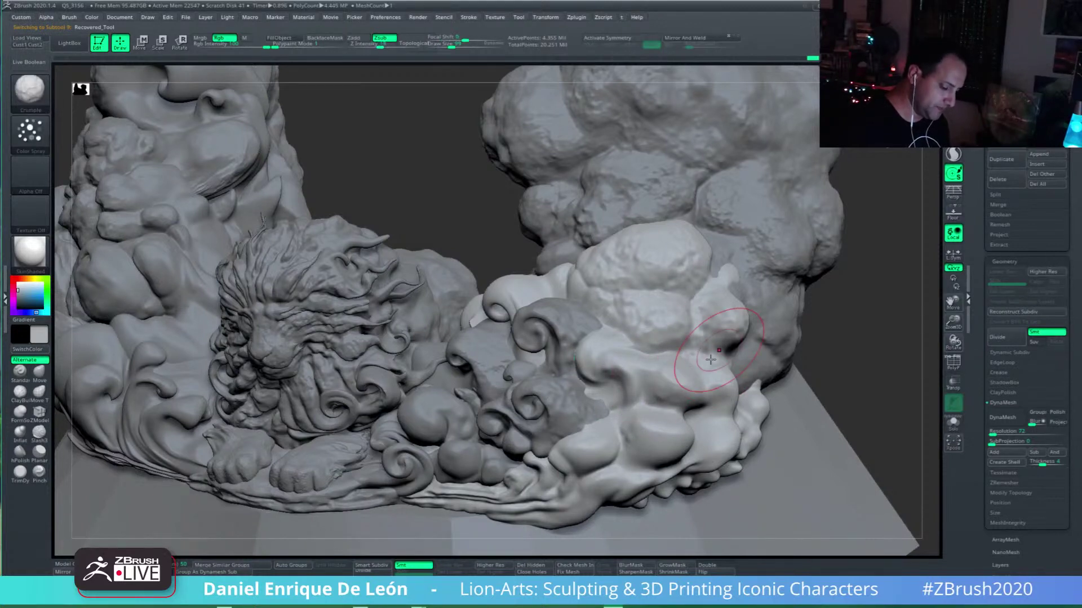
right_click_drag(653, 406, 667, 420)
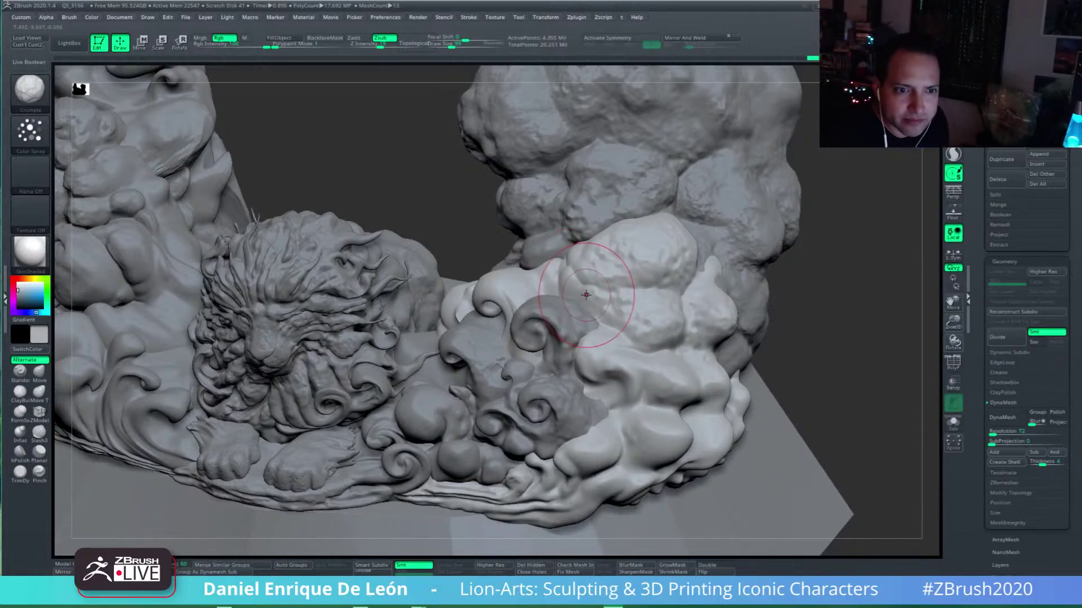
Step: Inspect the large cloud mass from several angles, temporarily showing its polygon wireframe to judge the mesh density
right_click_drag(581, 315, 600, 294, "shift")
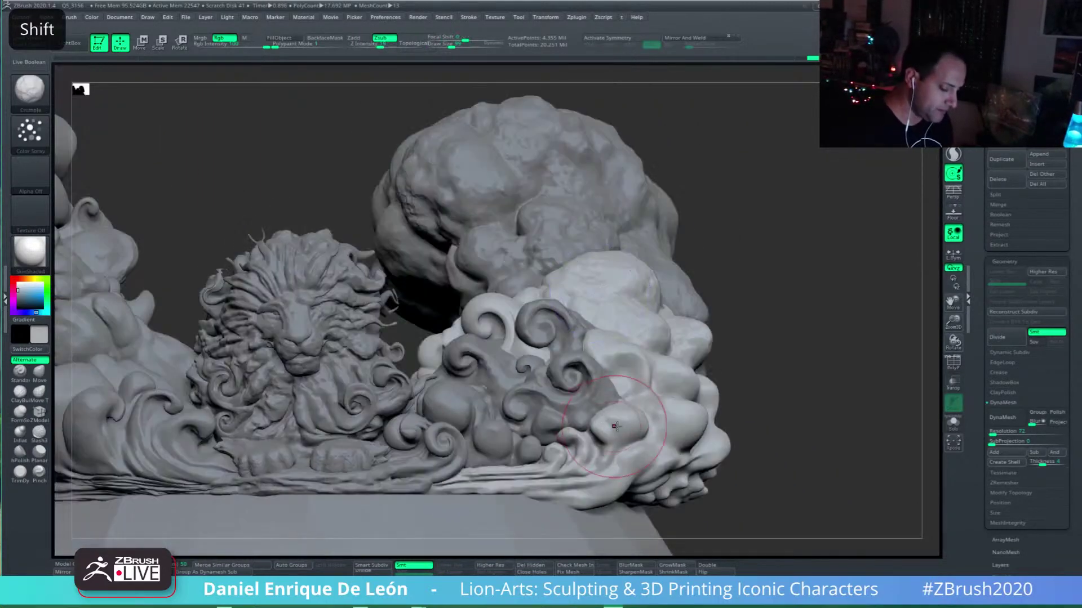
right_click_drag(662, 412, 727, 401, "alt")
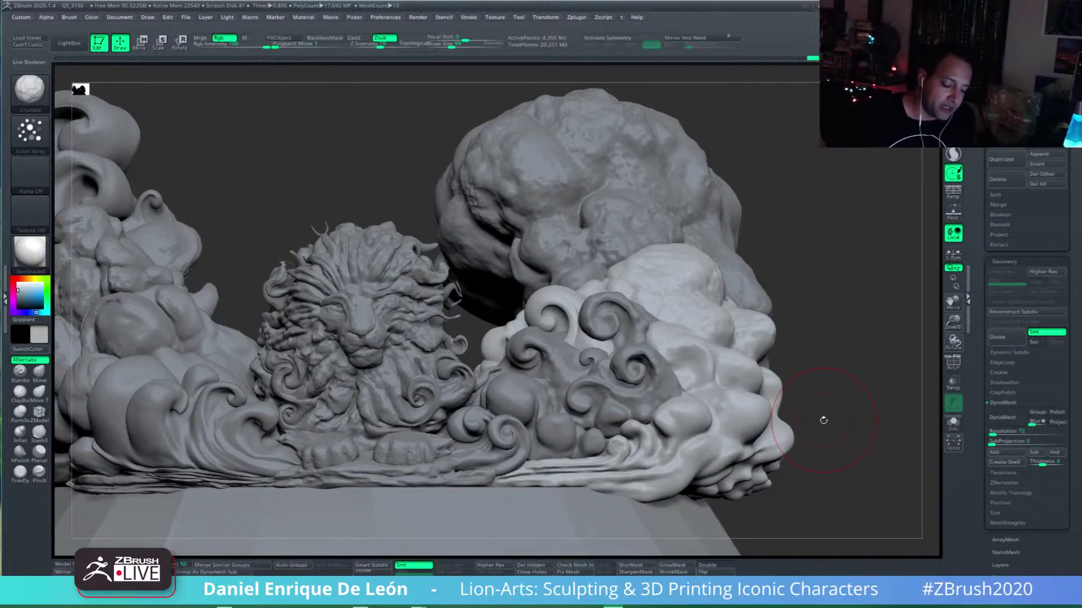
left_click_drag(842, 235, 718, 372)
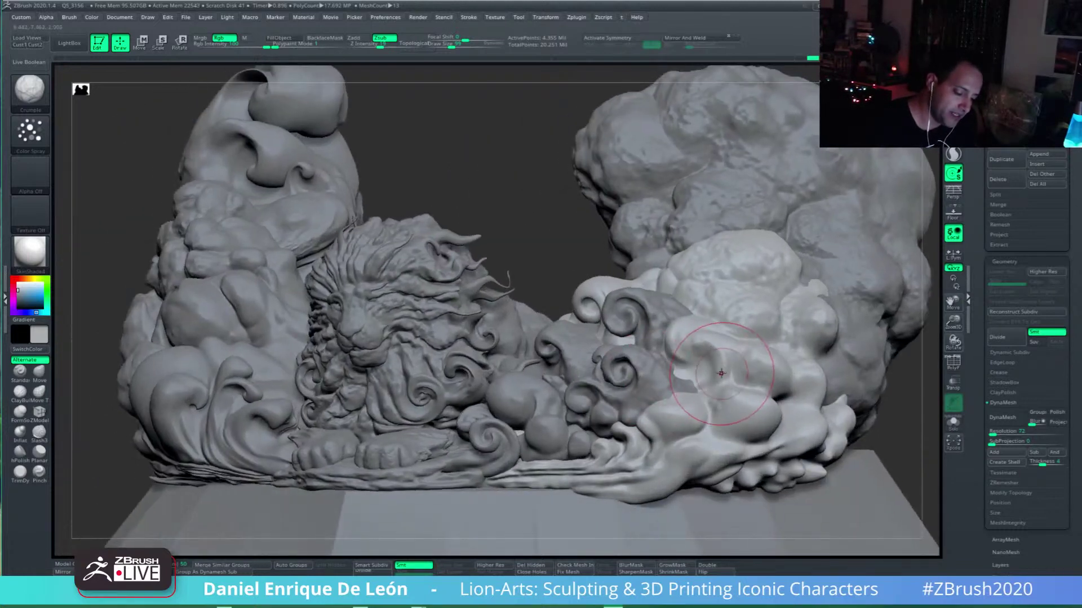
left_click(953, 364)
left_click_drag(841, 331, 946, 322)
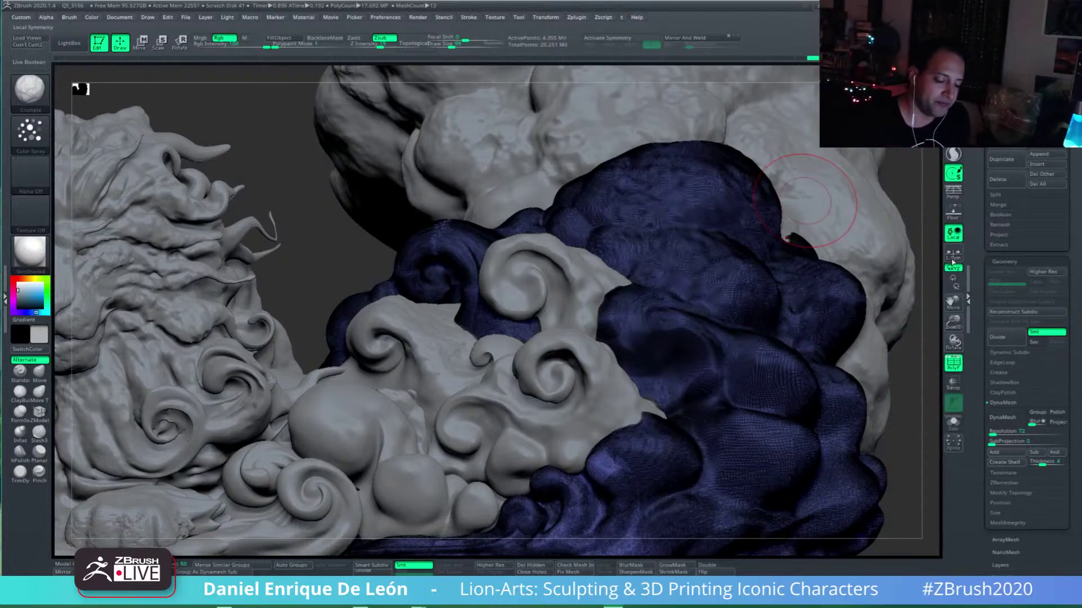
left_click_drag(953, 322, 952, 310)
left_click(949, 360)
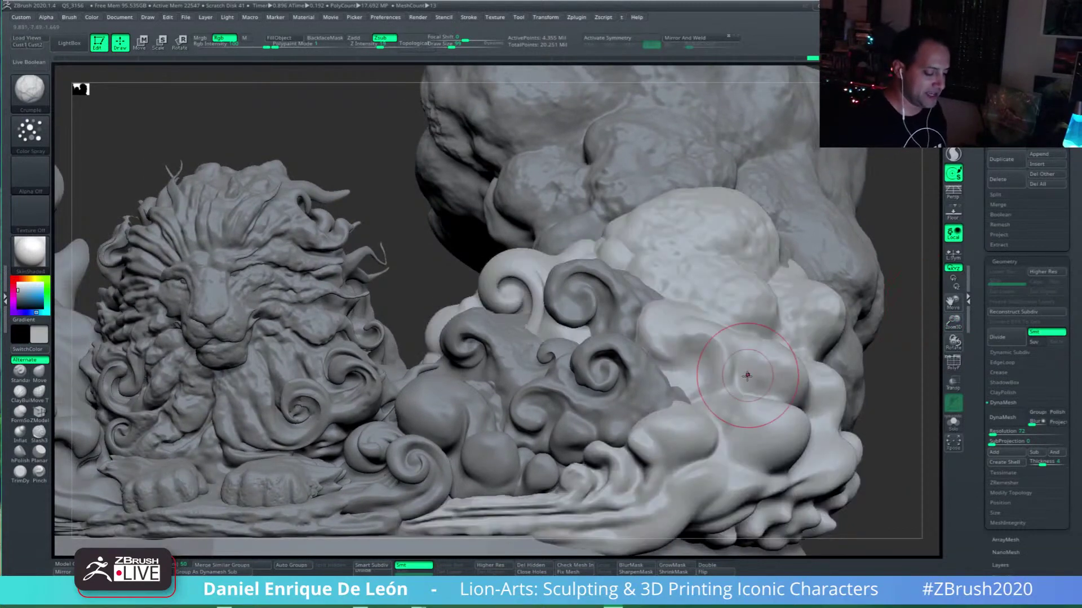
mouse_move(747, 379)
right_mouse_down()
mouse_move(769, 404)
mouse_move(708, 355)
mouse_move(746, 362)
mouse_move(737, 391)
right_mouse_up()
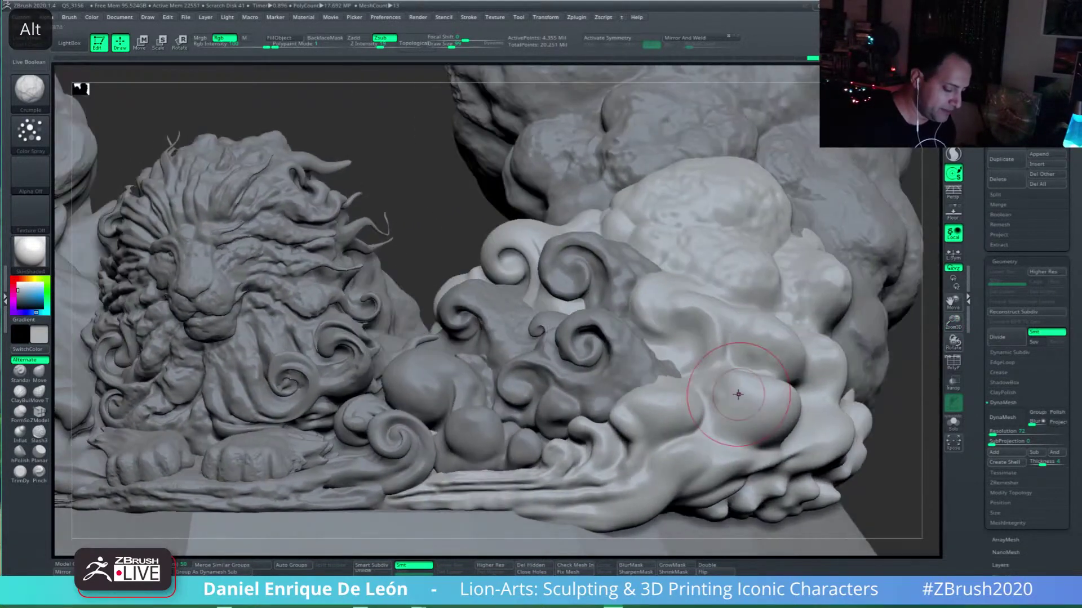
Step: Make the lion active, isolate it, repair its mesh with Fix Mesh, and run the mesh integrity check
left_click(289, 259, "alt")
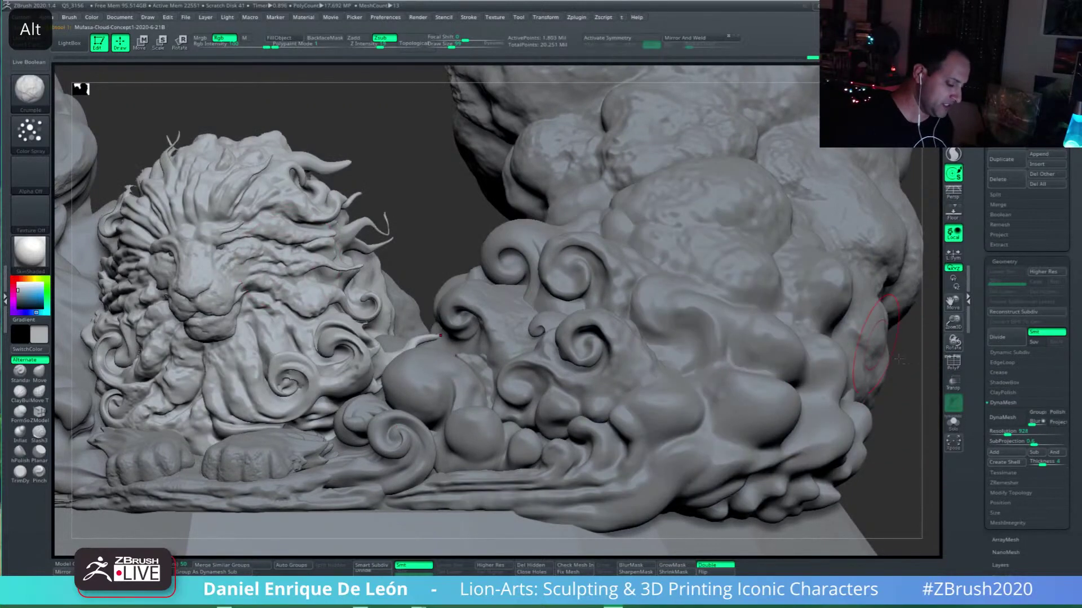
left_click(953, 423)
right_click_drag(357, 371, 731, 507, "alt")
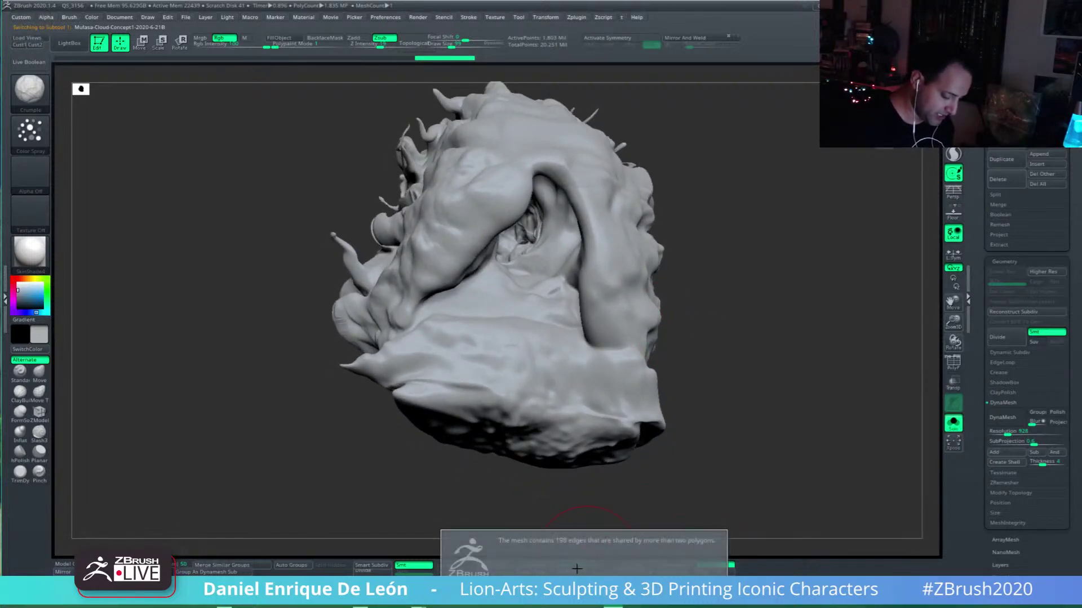
left_click(581, 572)
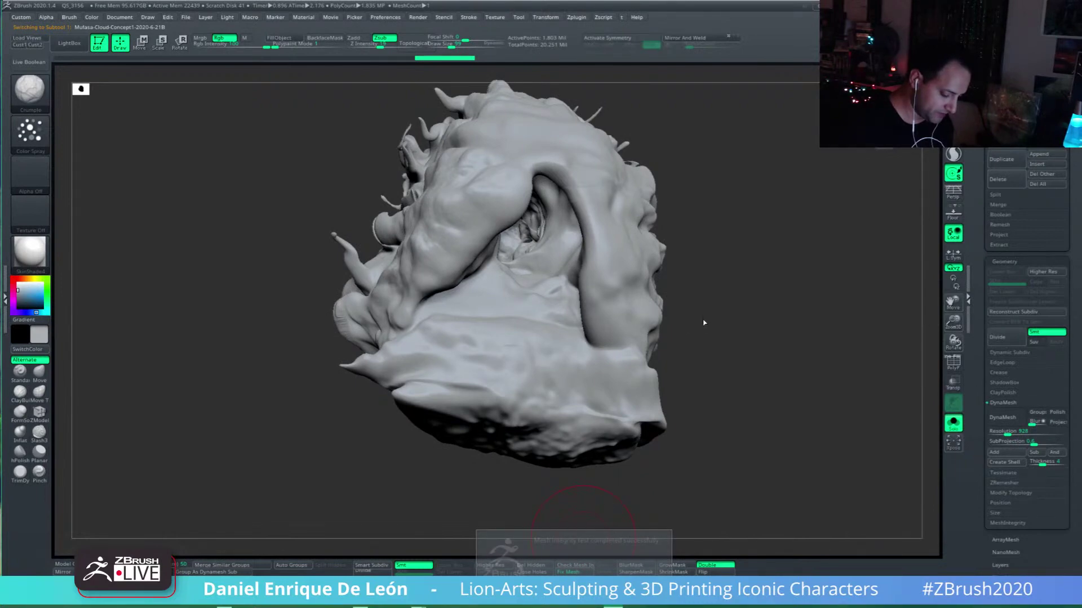
left_click(578, 566)
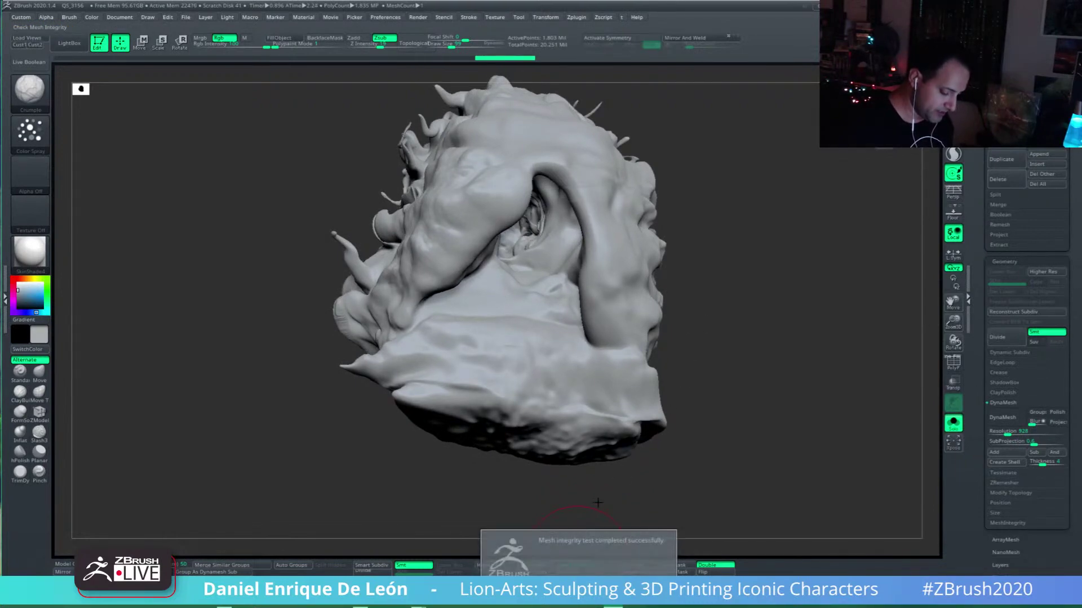
mouse_move(596, 536)
left_mouse_down()
mouse_move(673, 370)
mouse_move(702, 437)
mouse_move(755, 394)
mouse_move(775, 342)
mouse_move(706, 301)
left_mouse_up()
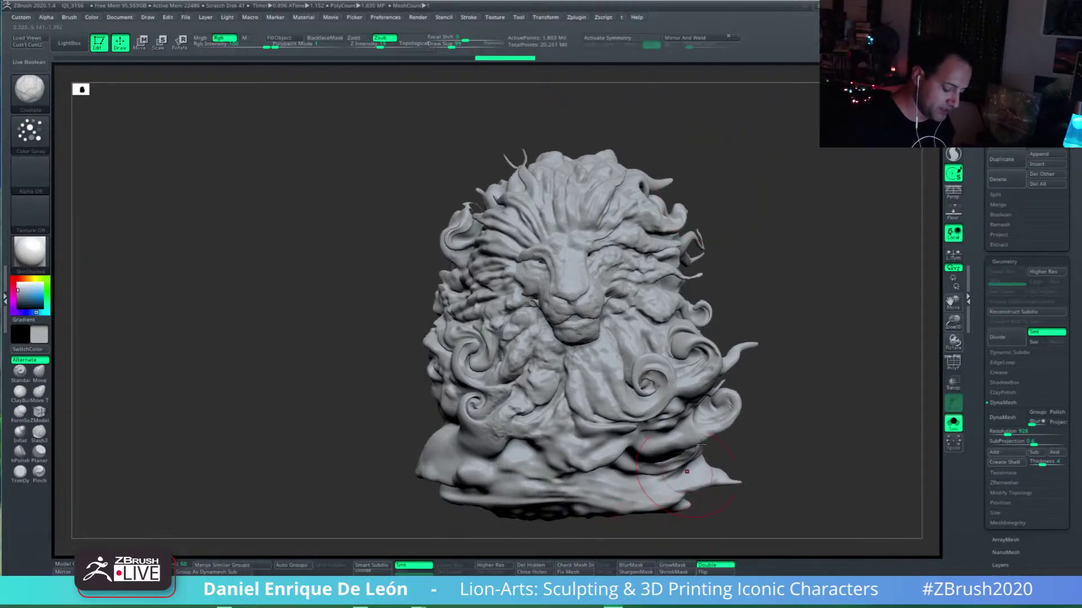
Step: With an enlarged Move brush, pull the upper rim of the cavity in the lion's back downward over the opening
right_click_drag(660, 414, 627, 380, "alt")
mouse_move(440, 341)
right_mouse_down()
mouse_move(586, 359)
mouse_move(589, 346)
right_mouse_up()
mouse_move(529, 401)
right_mouse_down("alt")
mouse_move(611, 424)
mouse_move(604, 352)
mouse_move(560, 315)
mouse_move(516, 248)
mouse_move(521, 269)
right_mouse_up("alt")
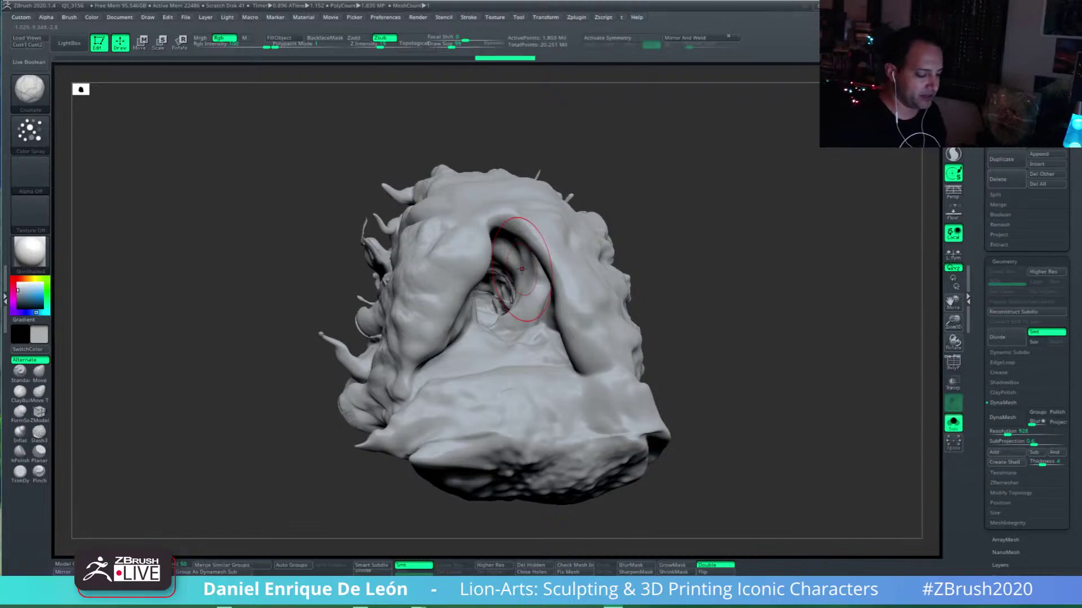
mouse_move(543, 282)
right_mouse_down()
mouse_move(562, 317)
mouse_move(567, 296)
mouse_move(698, 283)
mouse_move(419, 285)
mouse_move(434, 294)
mouse_move(500, 261)
right_mouse_up()
left_click(38, 372)
right_click_drag(369, 301, 443, 269, "alt")
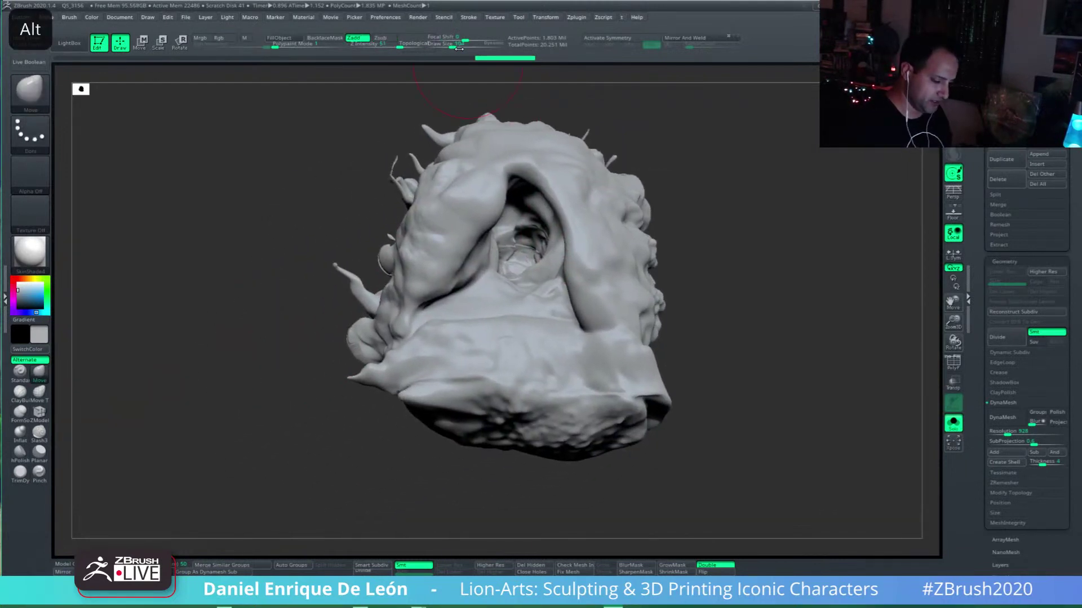
left_click_drag(452, 46, 469, 50)
right_click_drag(490, 223, 538, 217)
left_click_drag(519, 209, 509, 367)
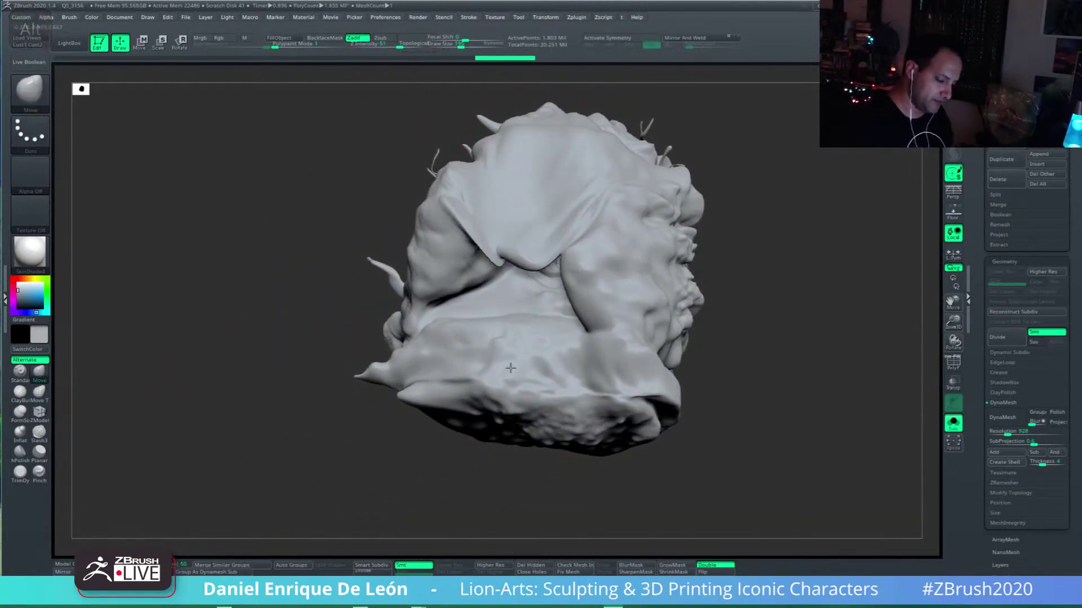
Step: Stretch the middle and both side edges of the lion's back down to the base to cover the remaining opening
left_click_drag(535, 262, 554, 318)
left_click_drag(571, 269, 557, 322)
mouse_move(460, 222)
left_mouse_down()
mouse_move(449, 293)
mouse_move(493, 310)
left_mouse_up()
left_click_drag(450, 285, 451, 337)
left_click_drag(586, 320, 576, 350)
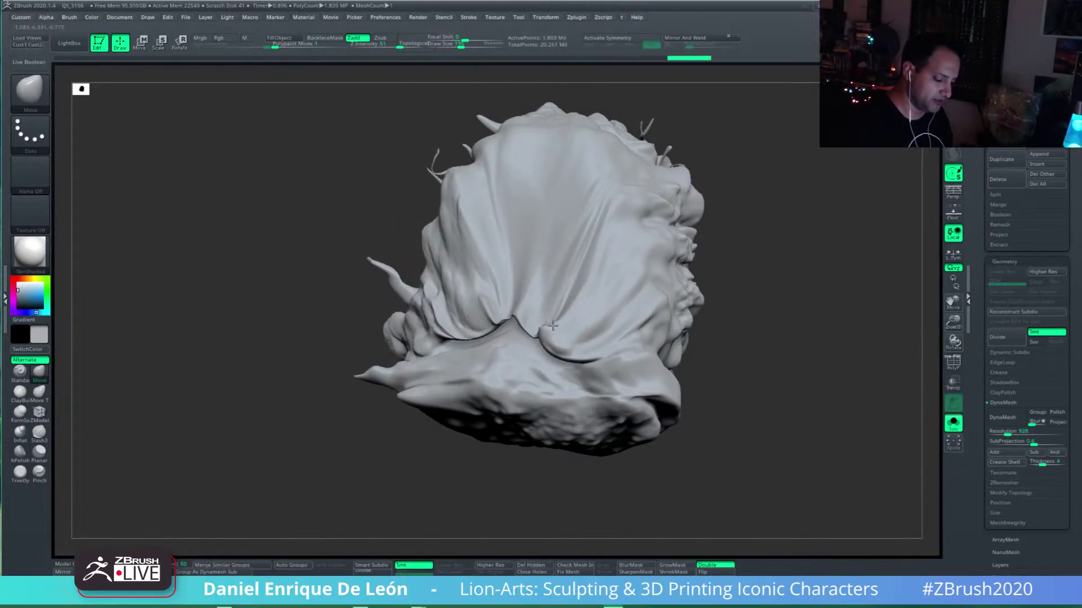
left_click_drag(522, 294, 523, 326)
right_click_drag(523, 327, 429, 338)
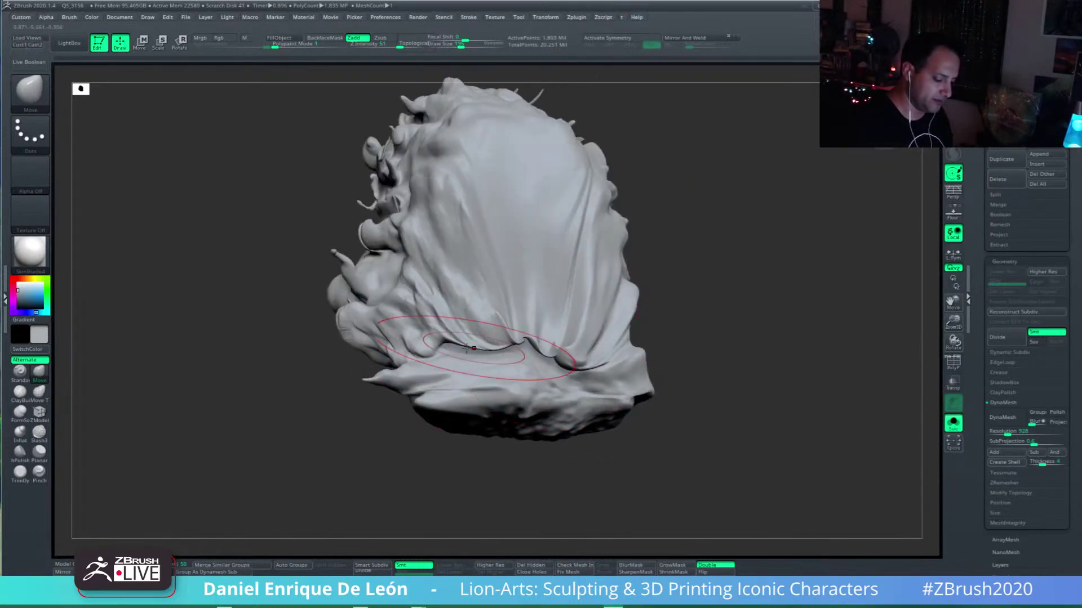
Step: Use the Inflat brush along the seam where the stretched back meets the lion's base
left_click(22, 432)
right_click_drag(503, 362, 536, 366)
mouse_move(458, 349)
left_mouse_down()
mouse_move(551, 351)
mouse_move(473, 350)
mouse_move(592, 366)
mouse_move(575, 387)
mouse_move(597, 397)
left_mouse_up()
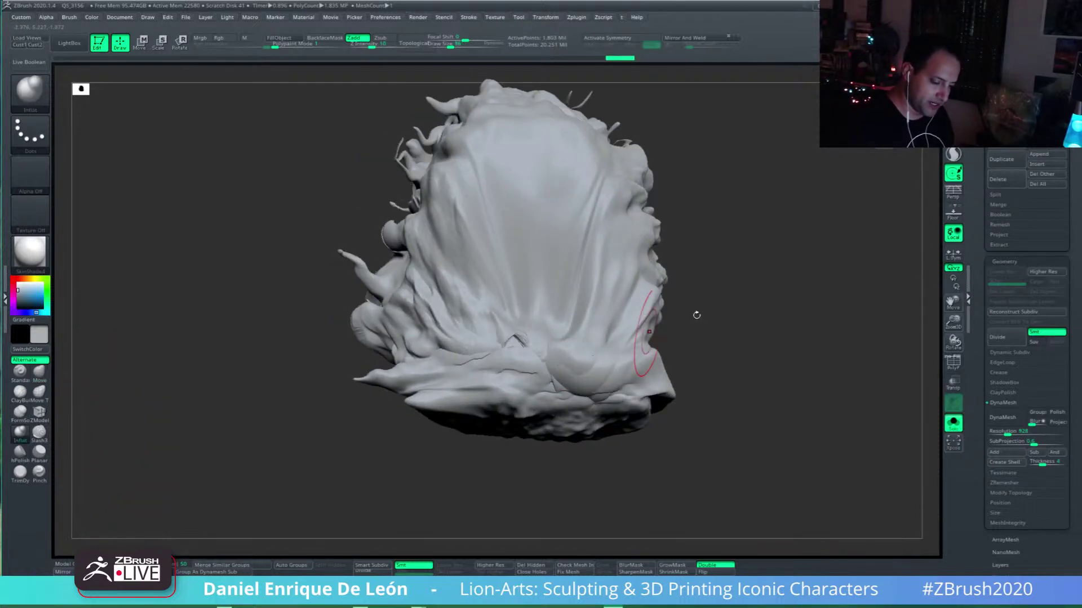
Step: Examine the isolated lion from the front, sides and back to judge the covered cavity
left_click_drag(1064, 208, 1074, 195)
mouse_move(699, 420)
left_mouse_down()
mouse_move(809, 430)
mouse_move(799, 382)
left_mouse_up()
left_click_drag(676, 328, 751, 381, "alt")
mouse_move(664, 366)
left_mouse_down()
mouse_move(749, 358)
mouse_move(721, 349)
left_mouse_up()
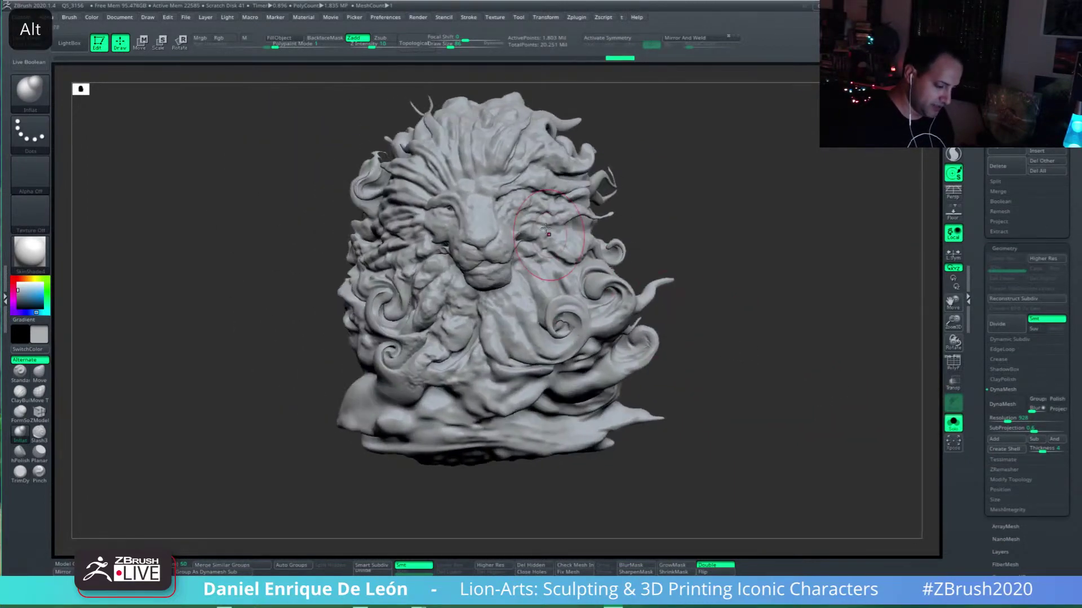
left_click_drag(670, 242, 650, 316)
mouse_move(457, 496)
left_mouse_down()
mouse_move(503, 267)
mouse_move(472, 282)
left_mouse_up()
mouse_move(839, 344)
left_mouse_down()
mouse_move(754, 362)
mouse_move(652, 363)
mouse_move(597, 383)
mouse_move(601, 340)
left_mouse_up()
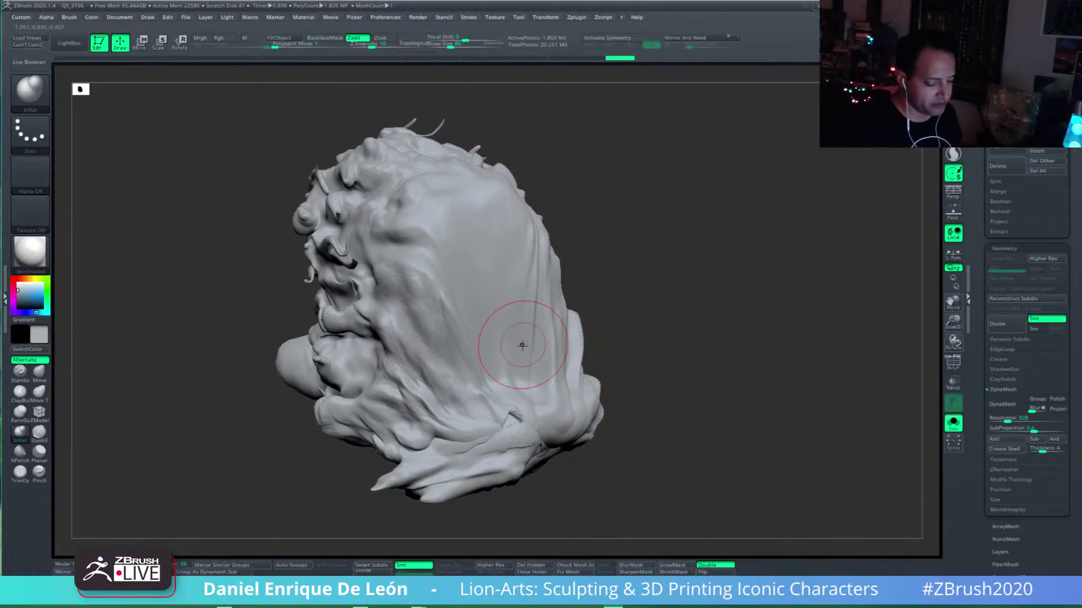
mouse_move(541, 357)
left_mouse_down()
mouse_move(586, 319)
mouse_move(570, 289)
left_mouse_up()
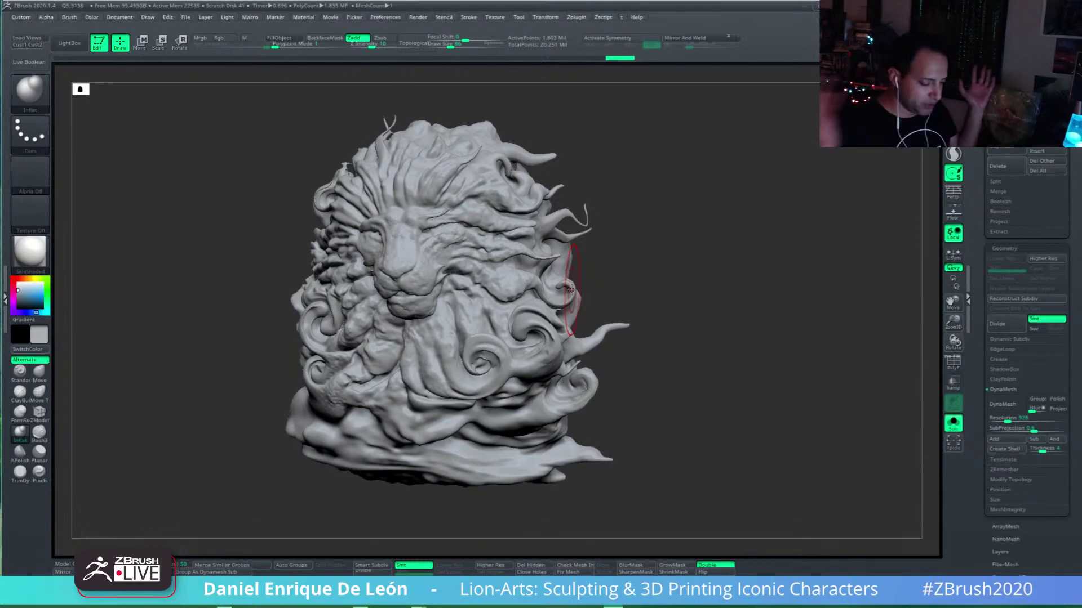
Step: Undo the Inflat and Move brush changes that covered the cavity in the lion's back
right_click_drag(564, 316, 661, 299)
key("ctrl+z")
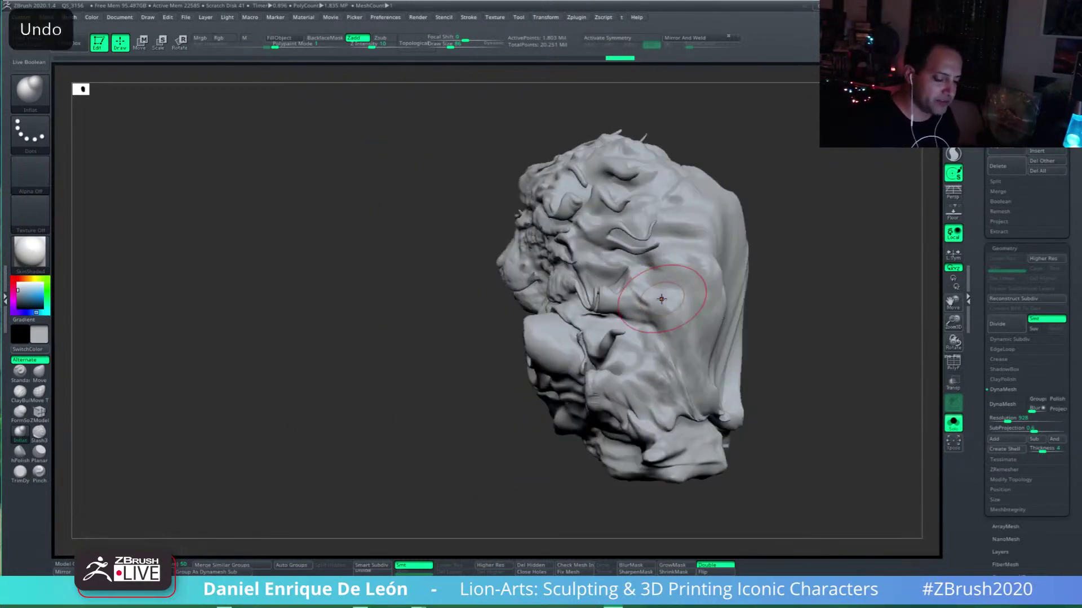
key("ctrl+z")
key("ctrl+z")
key("ctrl+z")
key("ctrl+z")
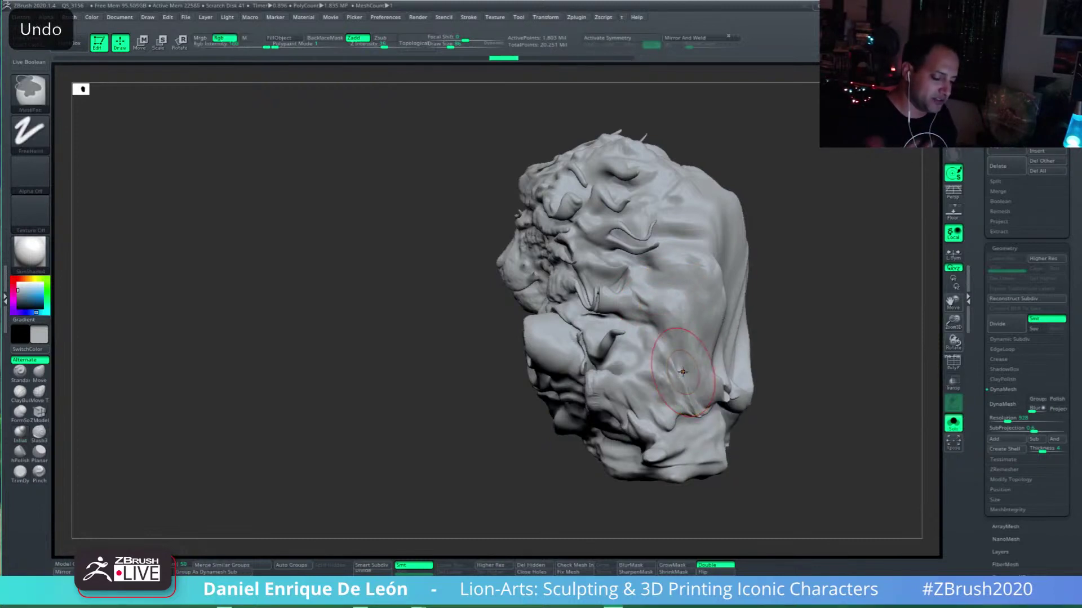
key("ctrl+z")
key("ctrl+z")
key("ctrl+z")
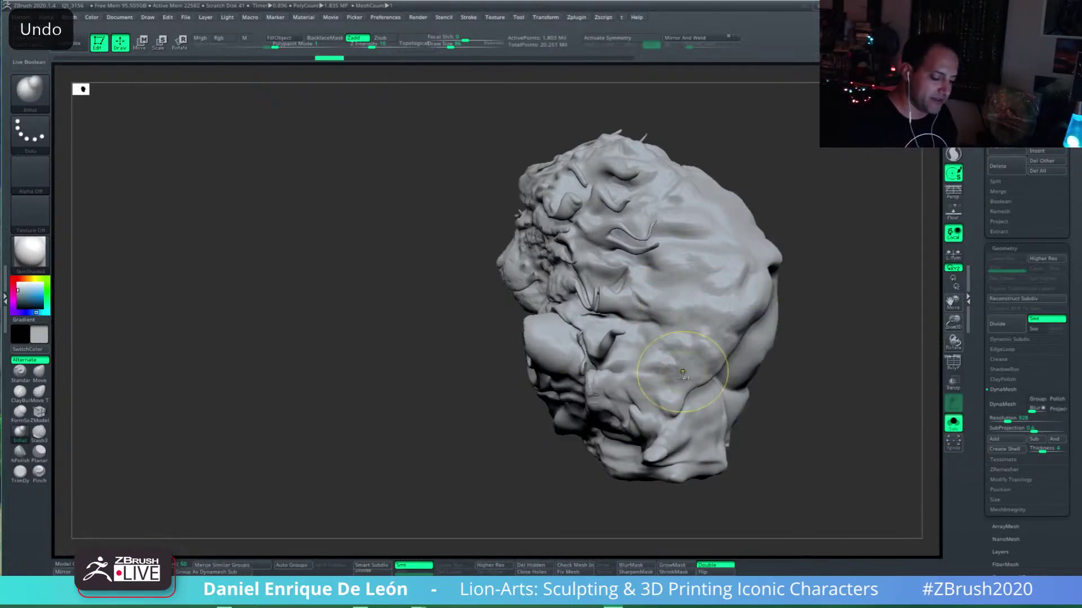
Step: Step further back through the lion's undo history to its older states, viewing it among the clouds
left_click_drag(794, 322, 717, 335, "alt")
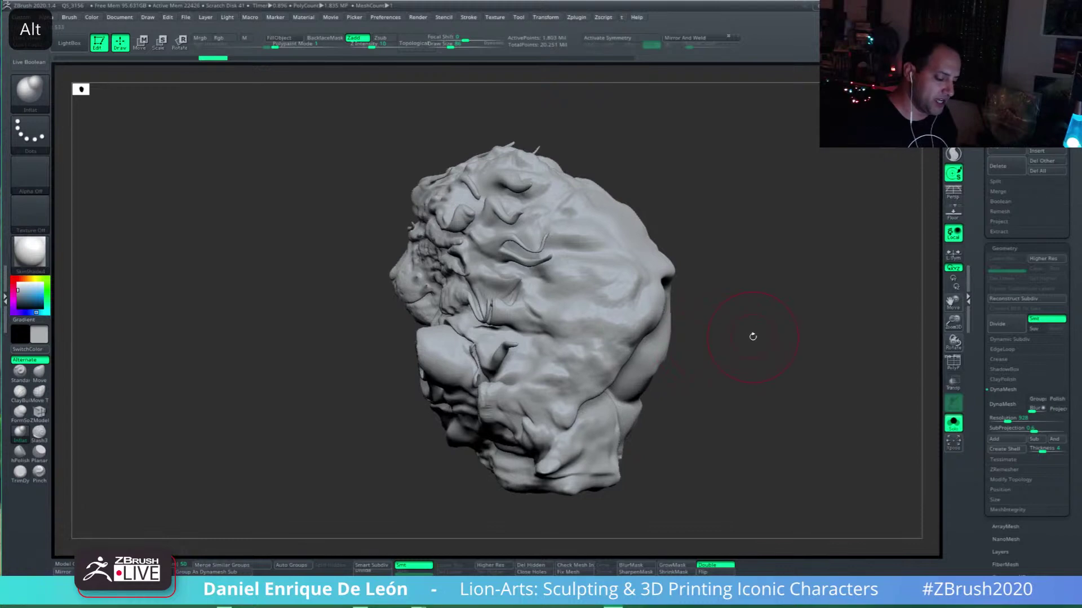
key("ctrl+z")
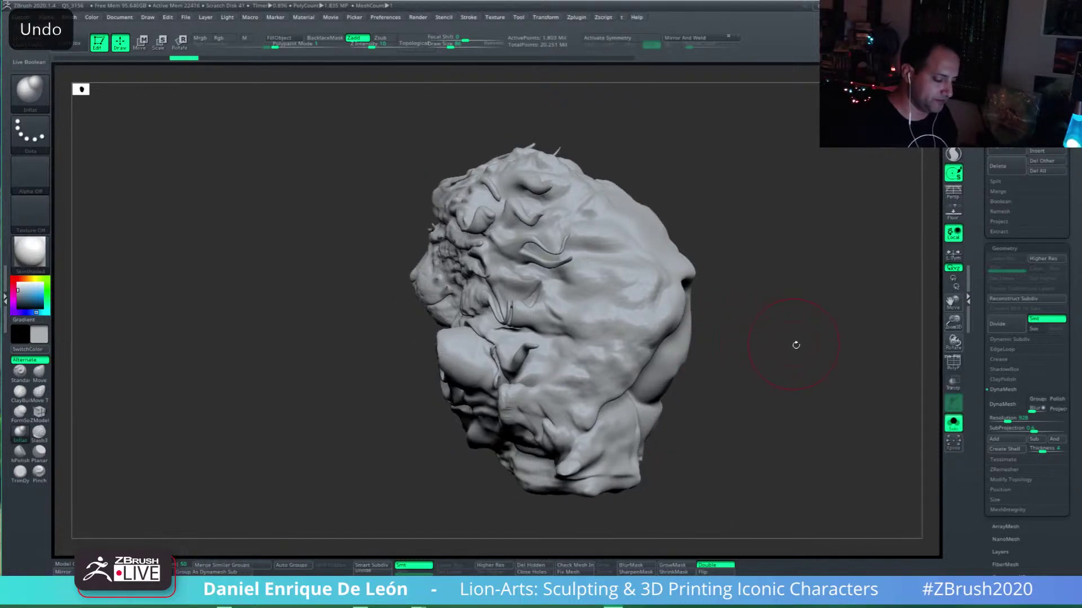
key("ctrl+z")
key("ctrl+z")
key("ctrl+z")
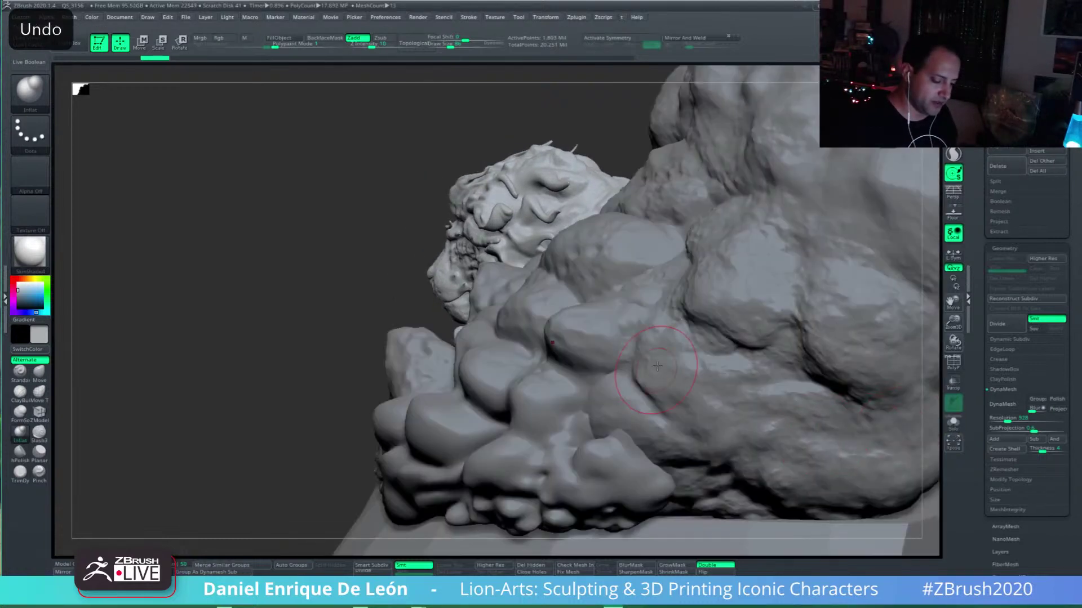
key("ctrl+z")
key("ctrl+z")
key("ctrl+z")
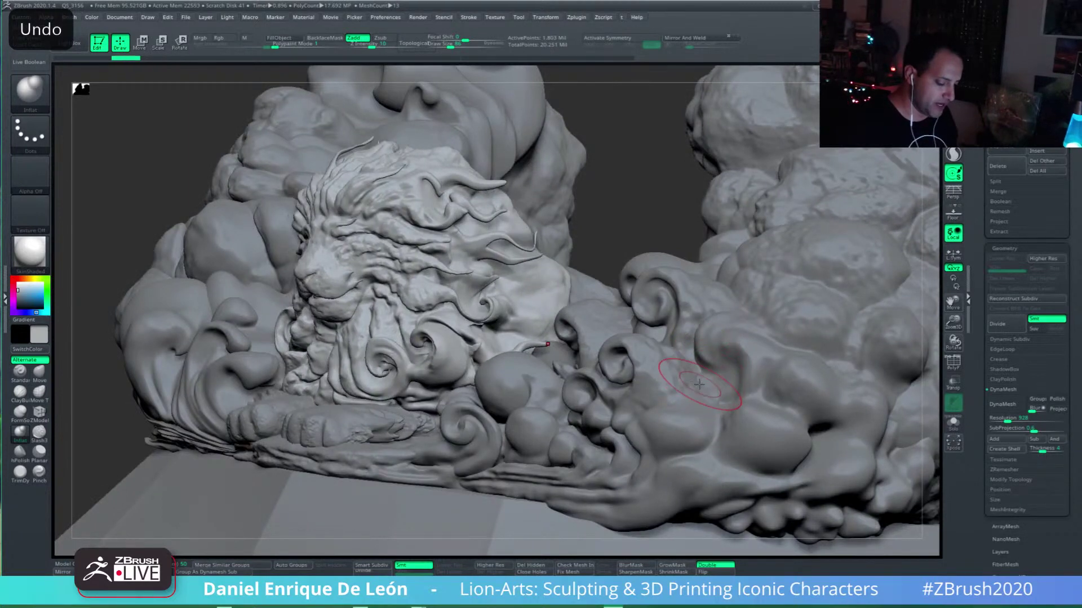
key("ctrl+z")
right_click_drag(662, 370, 749, 371)
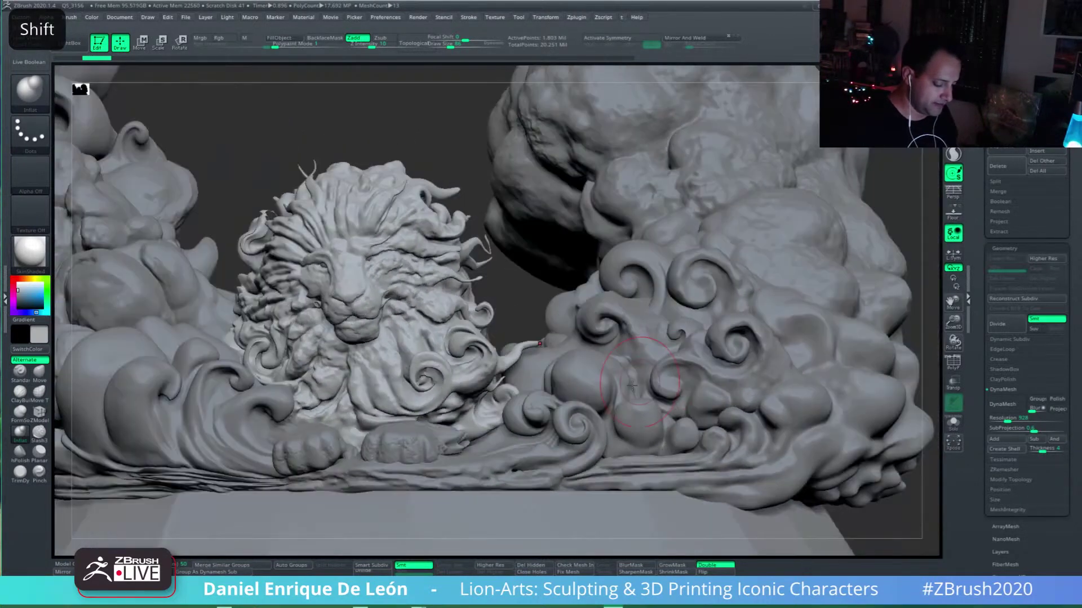
right_click_drag(559, 383, 645, 377, "alt")
key("ctrl+z")
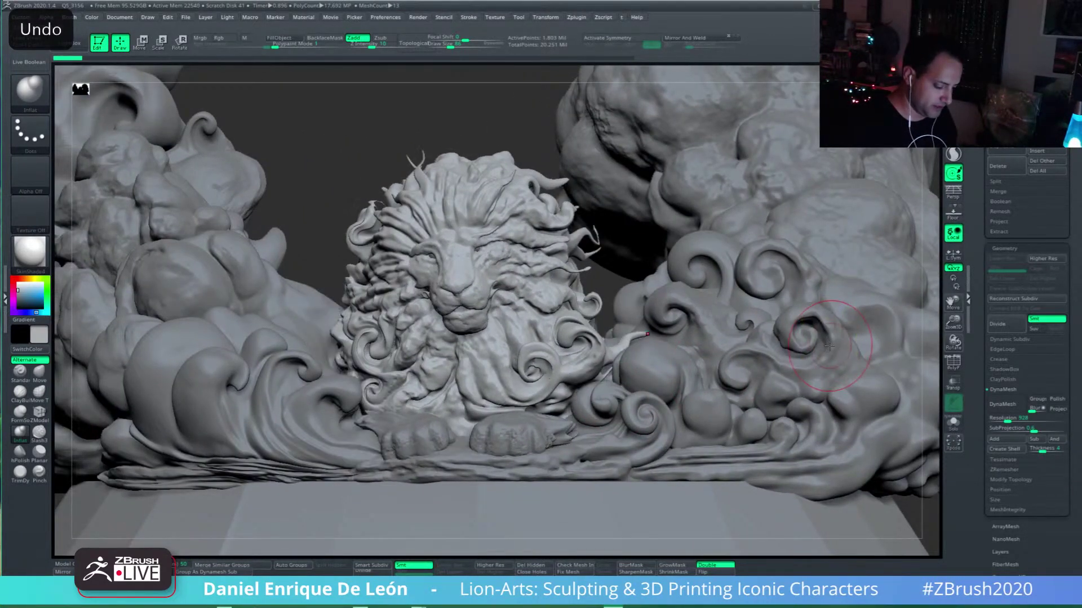
Step: Examine the lion and surrounding clouds up close, from the full front view and from behind
right_click_drag(711, 367, 653, 387)
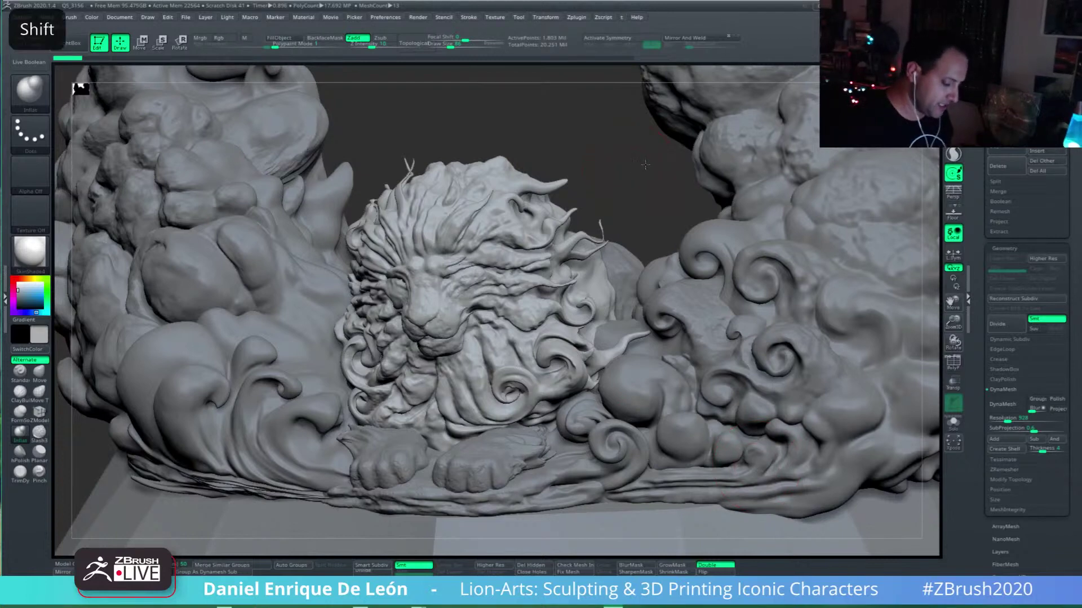
left_click_drag(635, 168, 644, 165, "shift")
left_click(727, 369, "alt")
mouse_move(726, 369)
left_mouse_down("alt")
mouse_move(729, 383)
mouse_move(742, 367)
mouse_move(752, 378)
mouse_move(727, 383)
mouse_move(736, 427)
left_mouse_up("alt")
mouse_move(737, 427)
right_mouse_down("alt")
mouse_move(746, 393)
mouse_move(783, 407)
mouse_move(760, 407)
mouse_move(774, 341)
mouse_move(792, 374)
mouse_move(780, 384)
mouse_move(706, 374)
mouse_move(778, 378)
mouse_move(775, 388)
mouse_move(702, 375)
right_mouse_up("alt")
right_click_drag(631, 333, 629, 346, "shift")
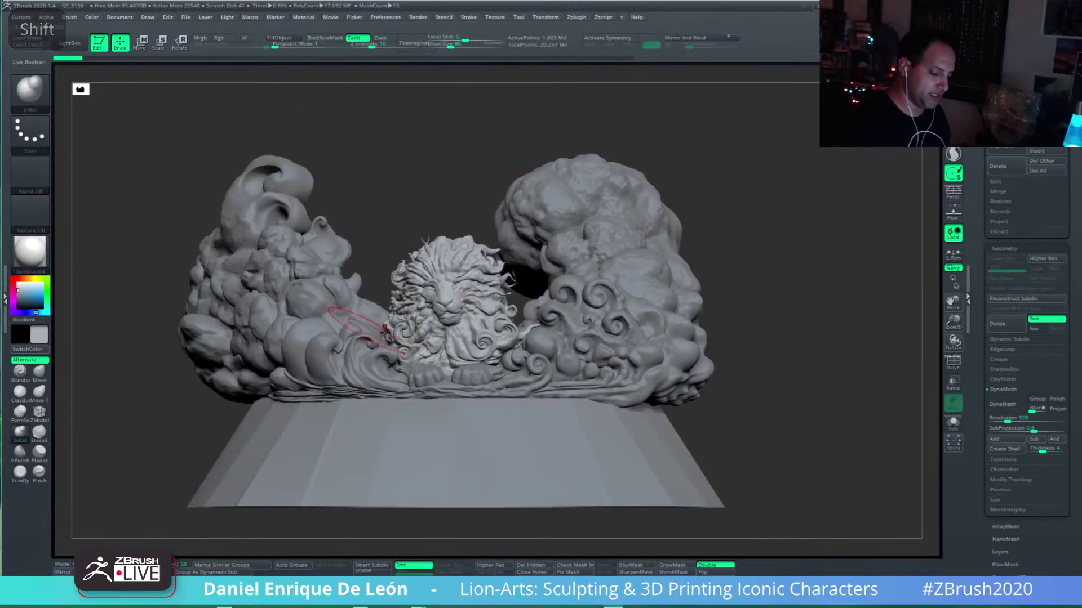
right_click_drag(565, 348, 606, 393, "alt")
mouse_move(634, 321)
right_mouse_down()
mouse_move(635, 372)
mouse_move(647, 355)
mouse_move(701, 357)
right_mouse_up()
mouse_move(496, 270)
right_mouse_down()
mouse_move(615, 260)
mouse_move(605, 309)
mouse_move(631, 324)
mouse_move(642, 355)
mouse_move(698, 345)
mouse_move(700, 374)
right_mouse_up()
Step: Redo a series of the lion's undone edits while watching its back and the hollow form behind it
key("ctrl+shift+z")
key("ctrl+shift+z")
key("ctrl+shift+z")
key("ctrl+shift+z")
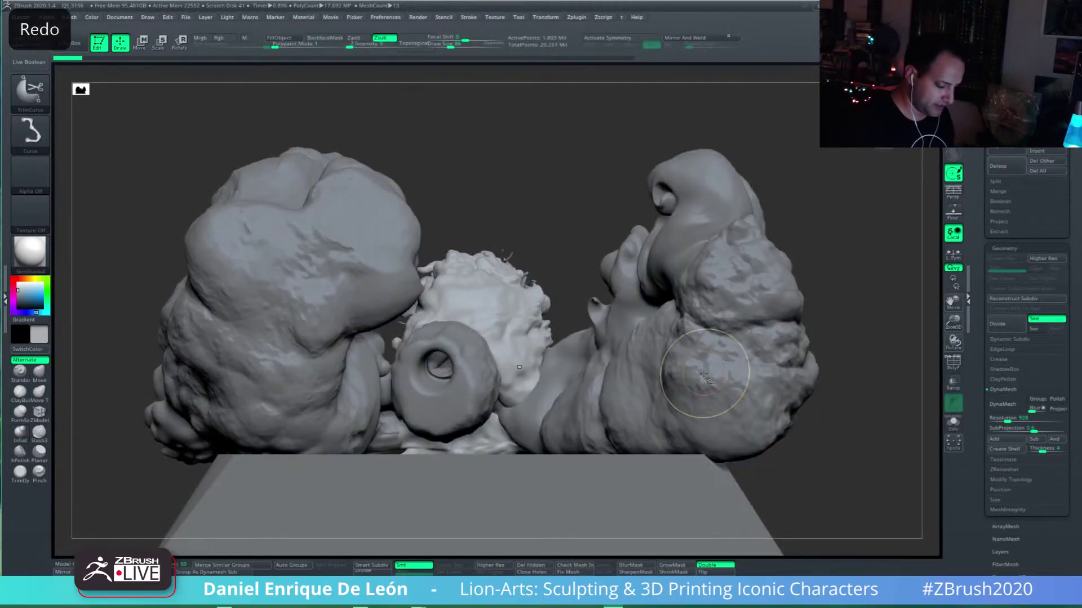
key("ctrl+shift+z")
key("ctrl+shift+z")
key("ctrl+shift+z")
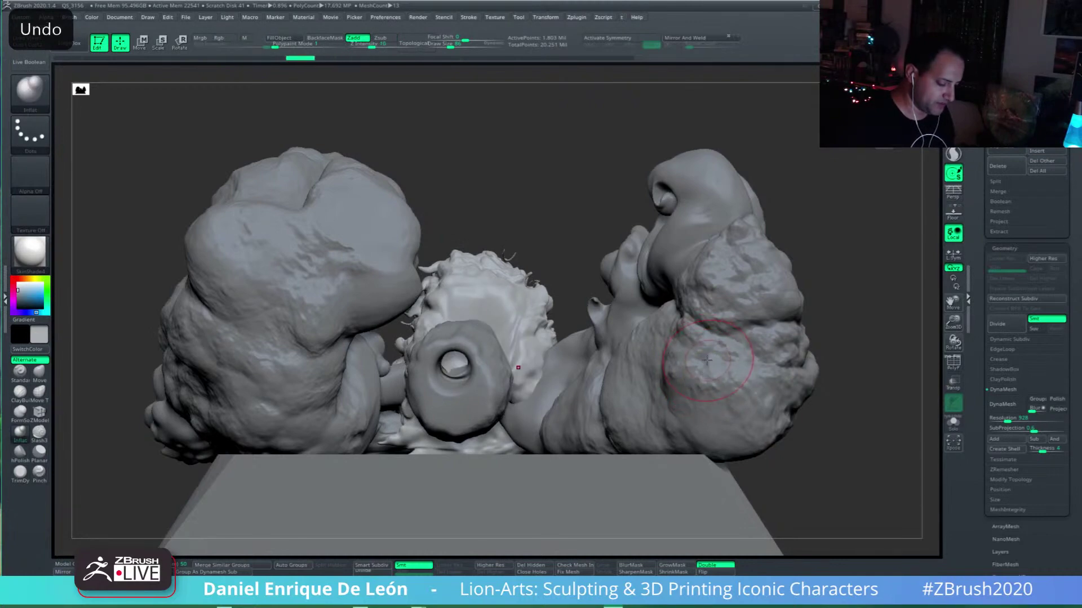
Step: Check the front of the sculpture and undo the lion's latest edits, including its shift toward the spiral clouds
right_click_drag(601, 333, 734, 328)
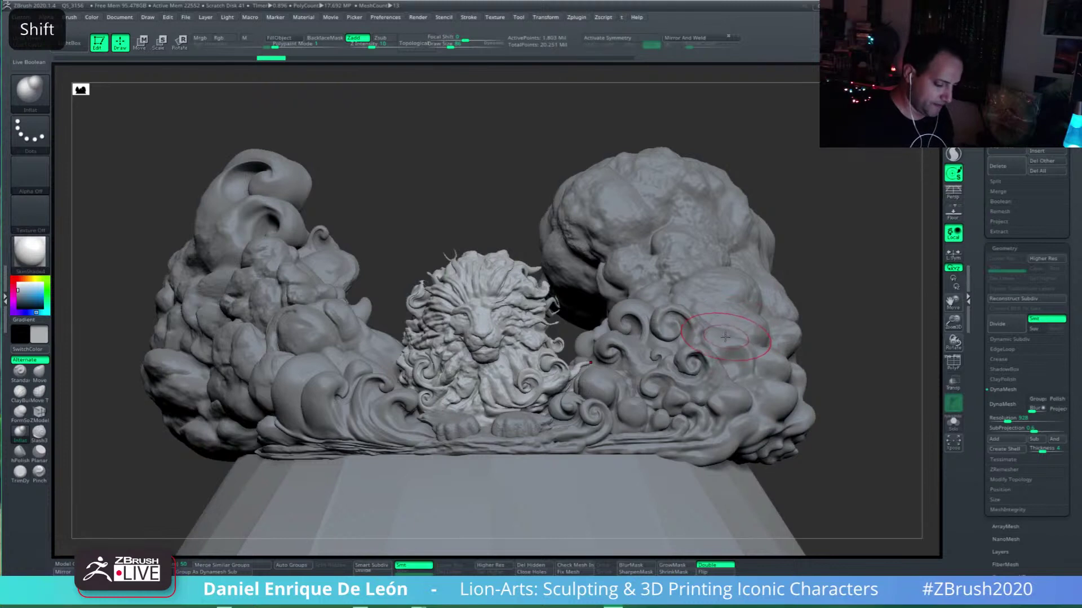
key("ctrl+z")
key("ctrl+z")
key("ctrl+z")
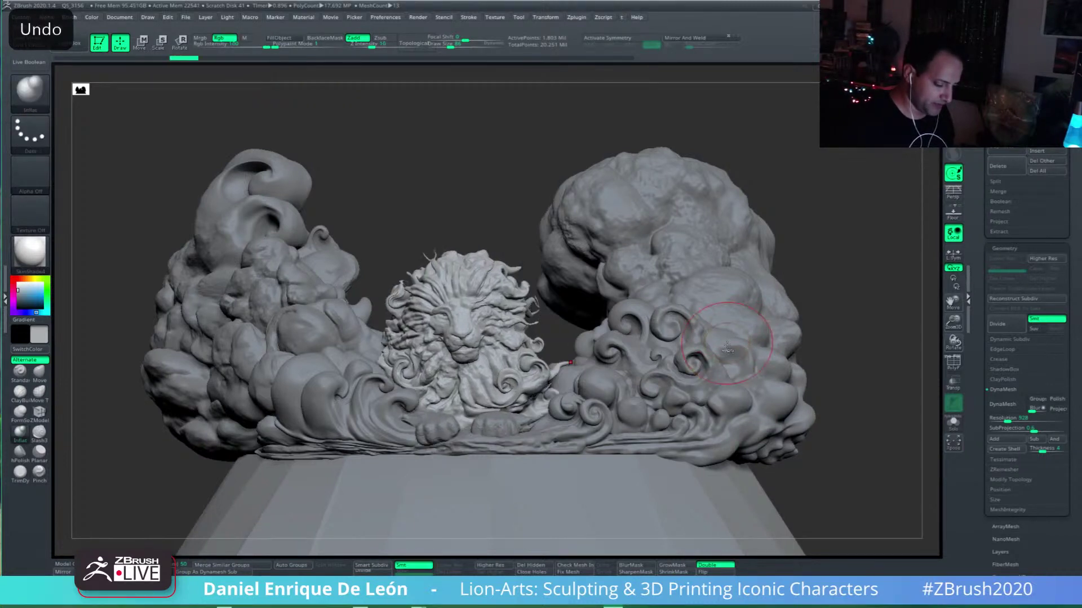
Step: Redo the lion's undone edits while checking the sculpture from the front, side and back
key("ctrl+shift+z")
key("ctrl+shift+z")
key("ctrl+shift+z")
key("ctrl+shift+z")
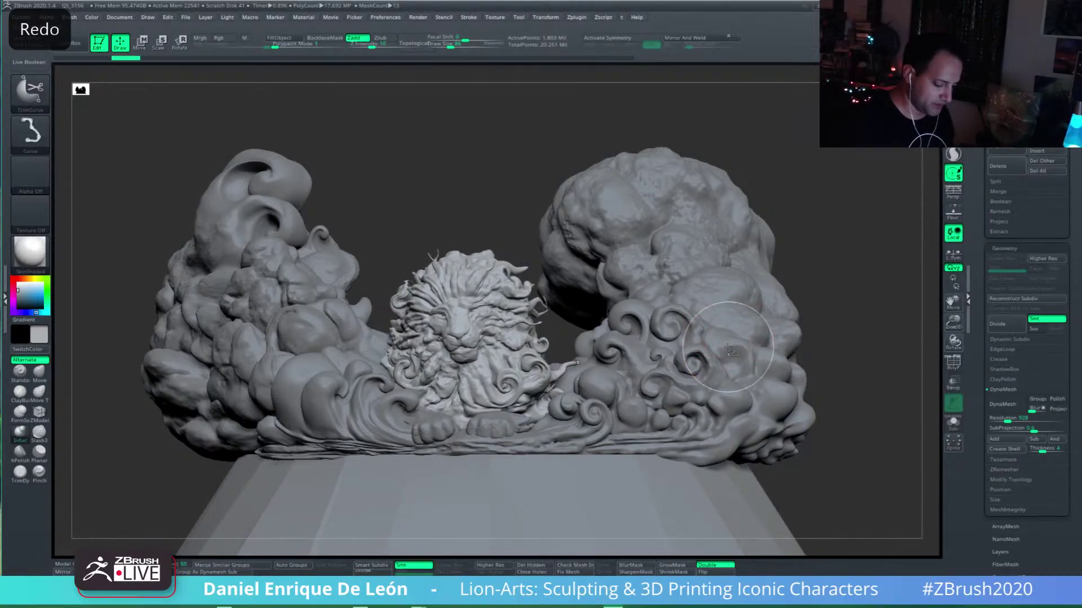
key("ctrl+shift+z")
key("ctrl+shift+z")
key("ctrl+shift+z")
key("ctrl+shift+z")
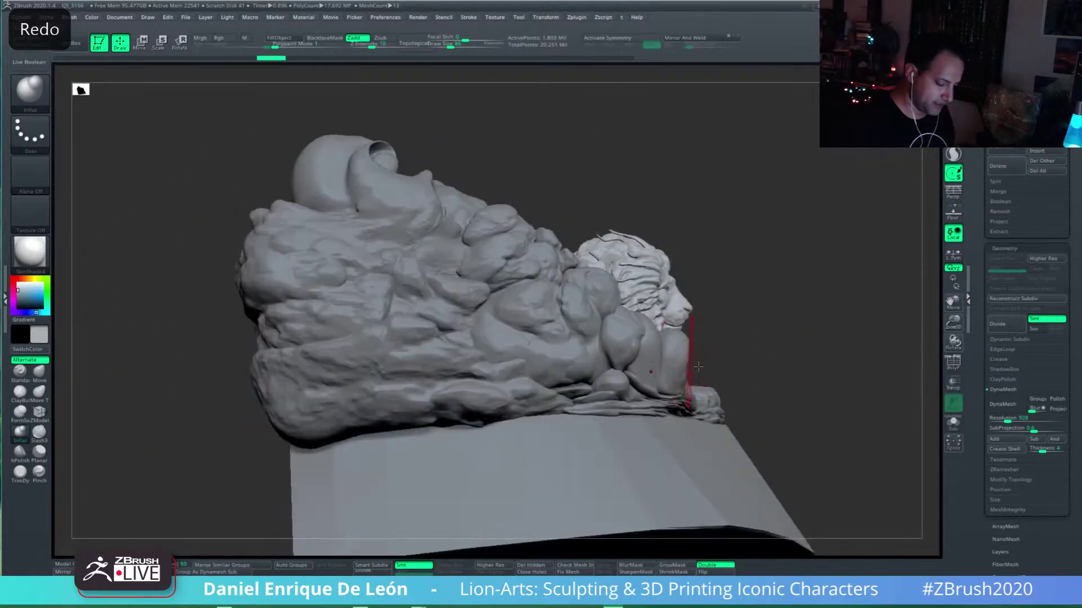
key("ctrl+shift+z")
key("ctrl+shift+z")
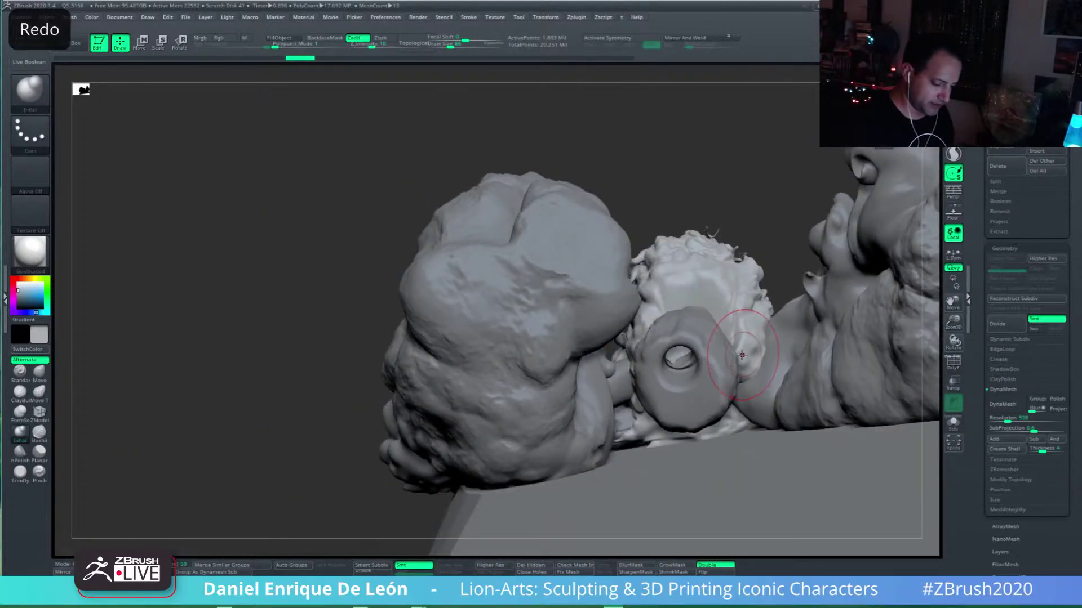
Step: Undo the lion's most recently redone edits and inspect the sculpture from straight behind
key("ctrl+z")
key("ctrl+z")
key("ctrl+z")
key("ctrl+z")
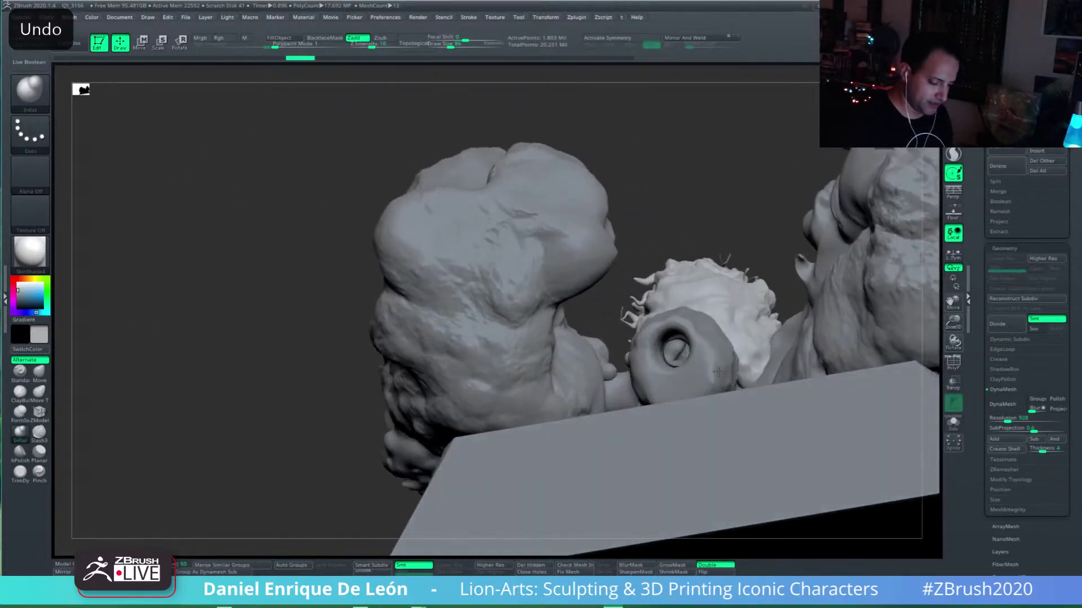
mouse_move(712, 366)
right_mouse_down()
mouse_move(676, 374)
mouse_move(704, 442)
mouse_move(702, 403)
mouse_move(687, 393)
mouse_move(701, 401)
right_mouse_up()
mouse_move(659, 327)
right_mouse_down()
mouse_move(701, 323)
mouse_move(665, 333)
mouse_move(665, 345)
mouse_move(696, 340)
mouse_move(678, 267)
mouse_move(724, 358)
right_mouse_up()
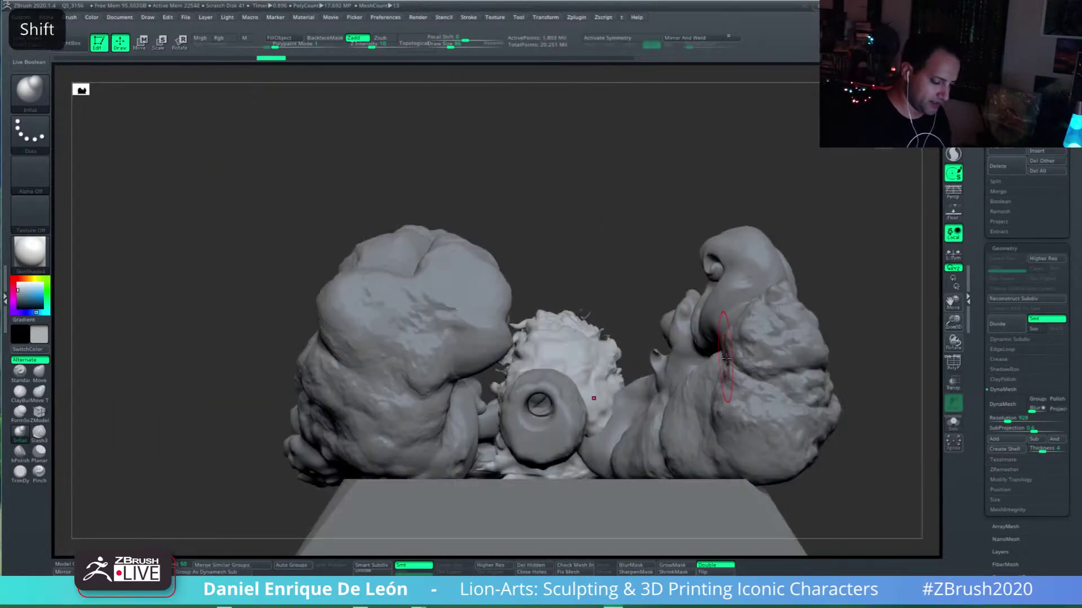
Step: Make the Top Left Clouds subtool active and draw a CurveTube arch across the back to the opposite cloud mass
right_click_drag(454, 276, 408, 261, "alt")
left_click(29, 95, "alt")
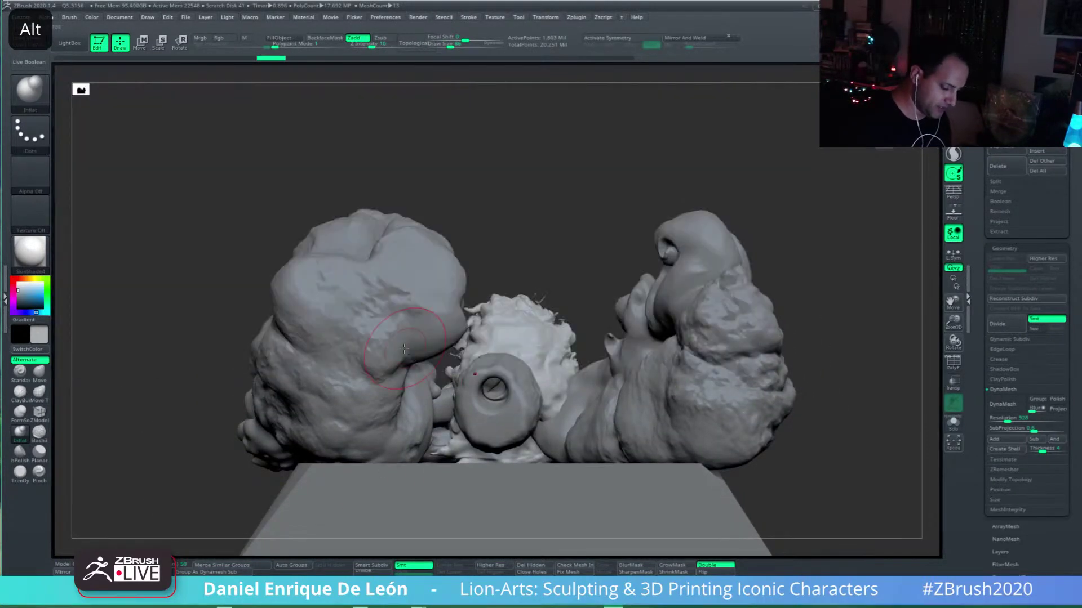
left_click(414, 338, "alt")
left_click(29, 93)
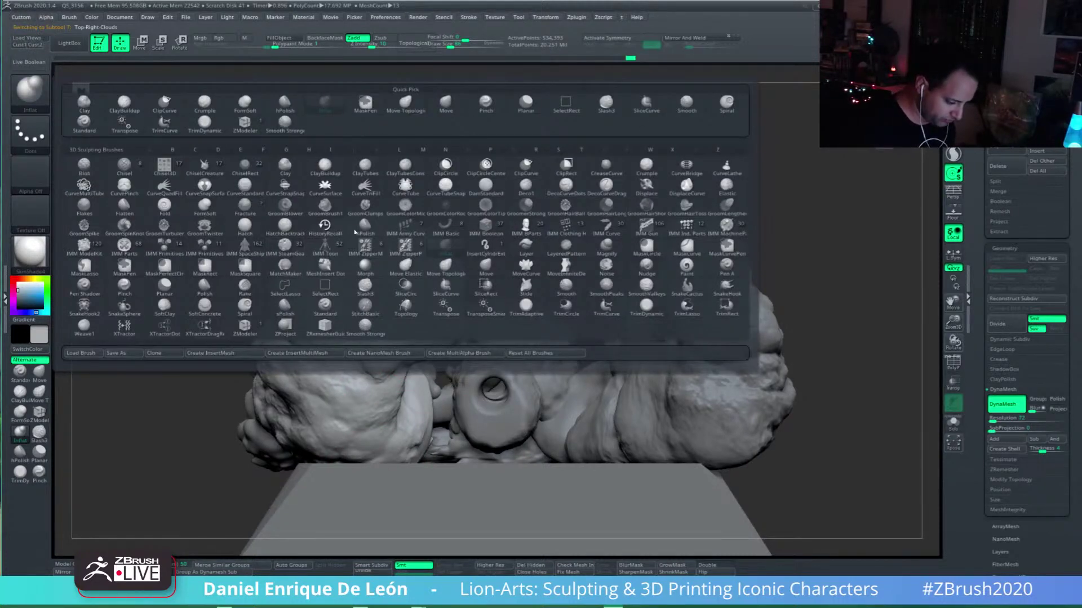
left_click(404, 190)
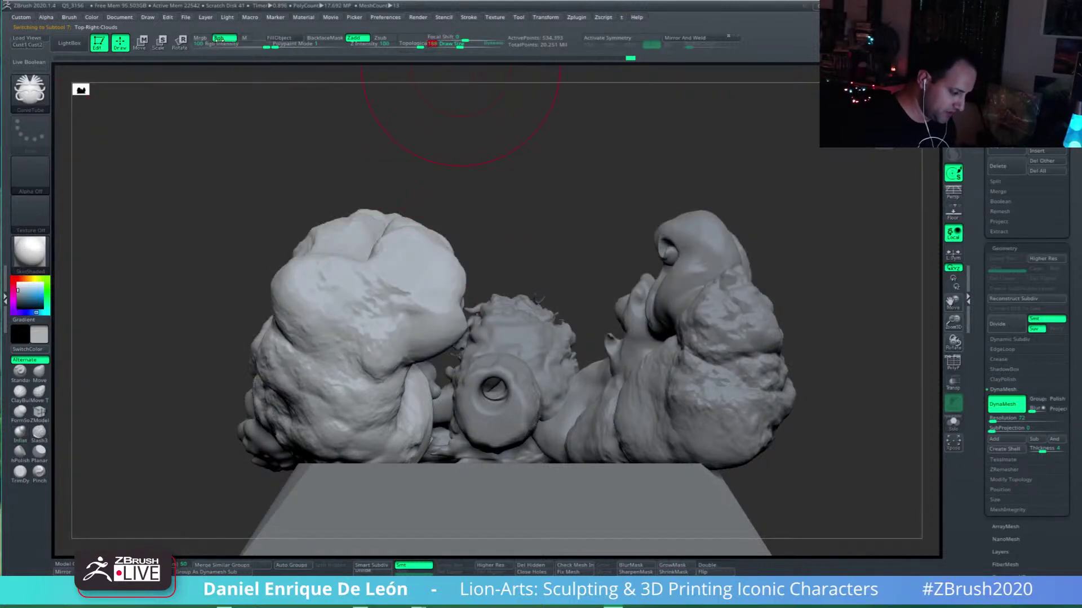
left_click(649, 337, "alt")
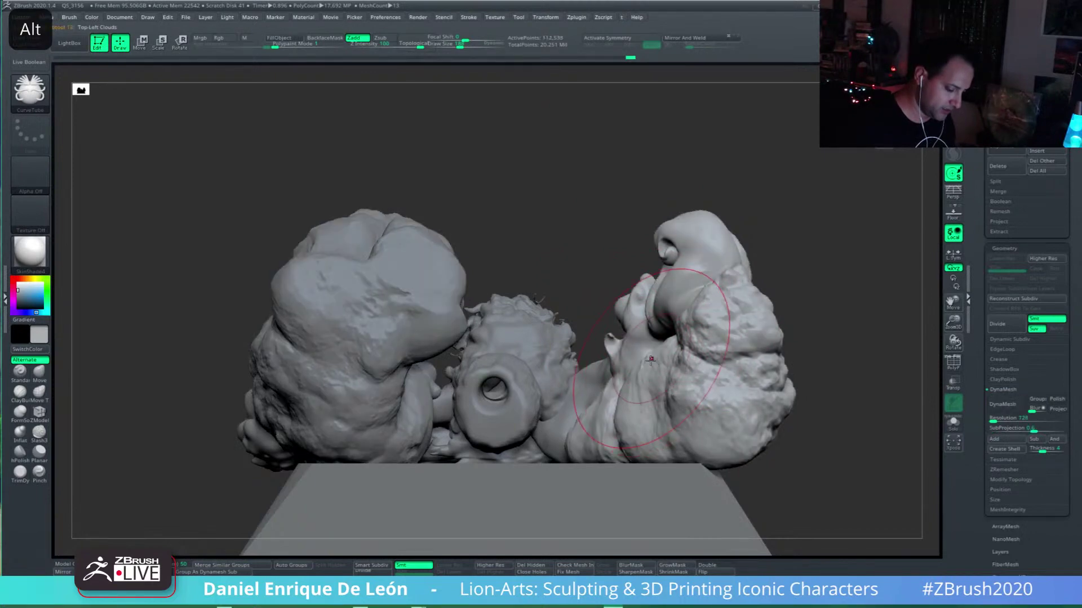
mouse_move(607, 258)
left_mouse_down()
mouse_move(546, 200)
mouse_move(412, 228)
left_mouse_up()
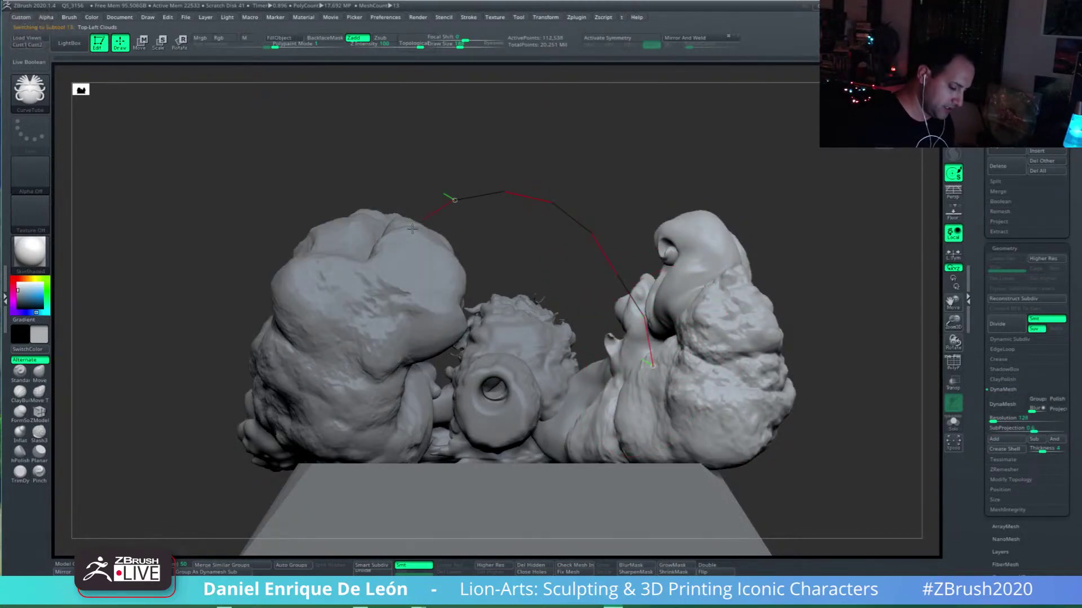
left_click_drag(358, 306, 358, 307)
mouse_move(507, 310)
right_mouse_down()
mouse_move(711, 338)
mouse_move(648, 321)
mouse_move(687, 324)
mouse_move(670, 349)
mouse_move(845, 352)
right_mouse_up()
right_click_drag(652, 360, 719, 329, "alt")
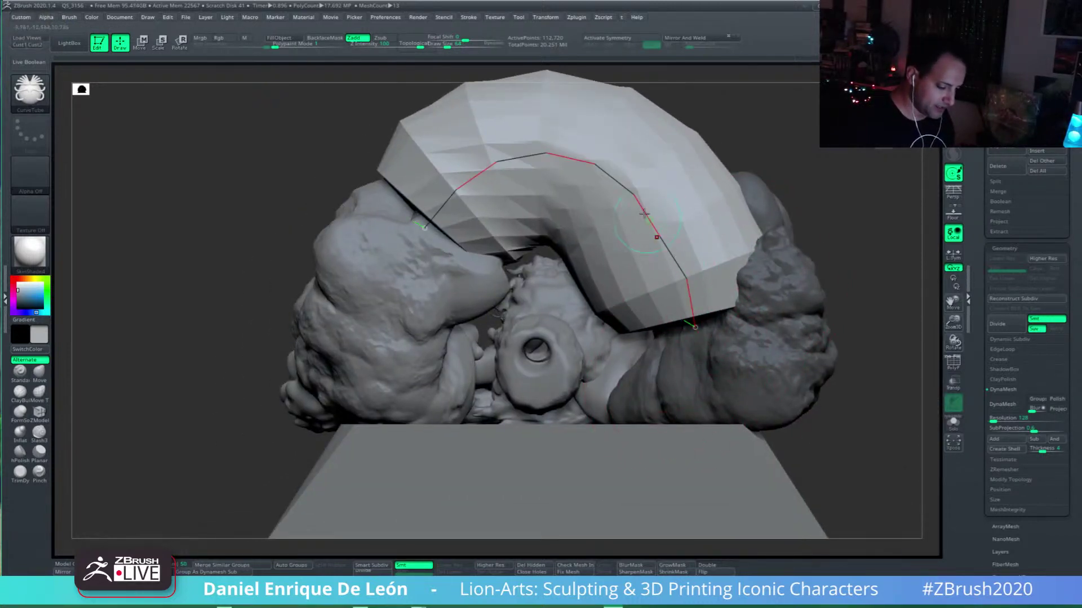
Step: Reduce the draw size to 64, rebuild the arch as a thinner tube, and check it from the front
left_click_drag(460, 45, 447, 45)
left_click(615, 181)
left_click(644, 160)
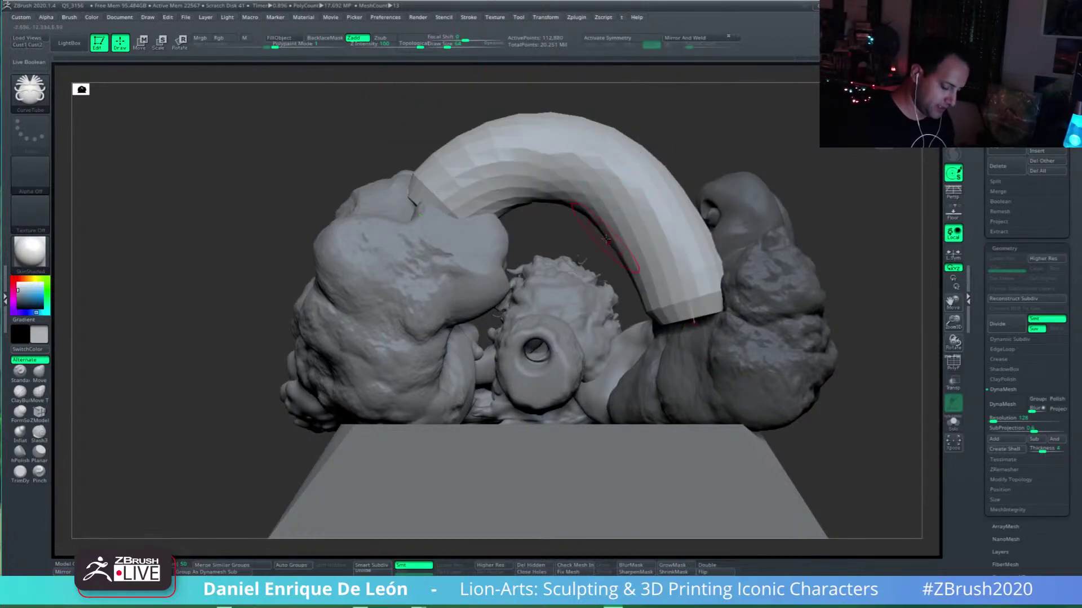
mouse_move(646, 164)
right_mouse_down()
mouse_move(730, 261)
mouse_move(727, 282)
mouse_move(690, 316)
mouse_move(718, 296)
mouse_move(729, 304)
right_mouse_up()
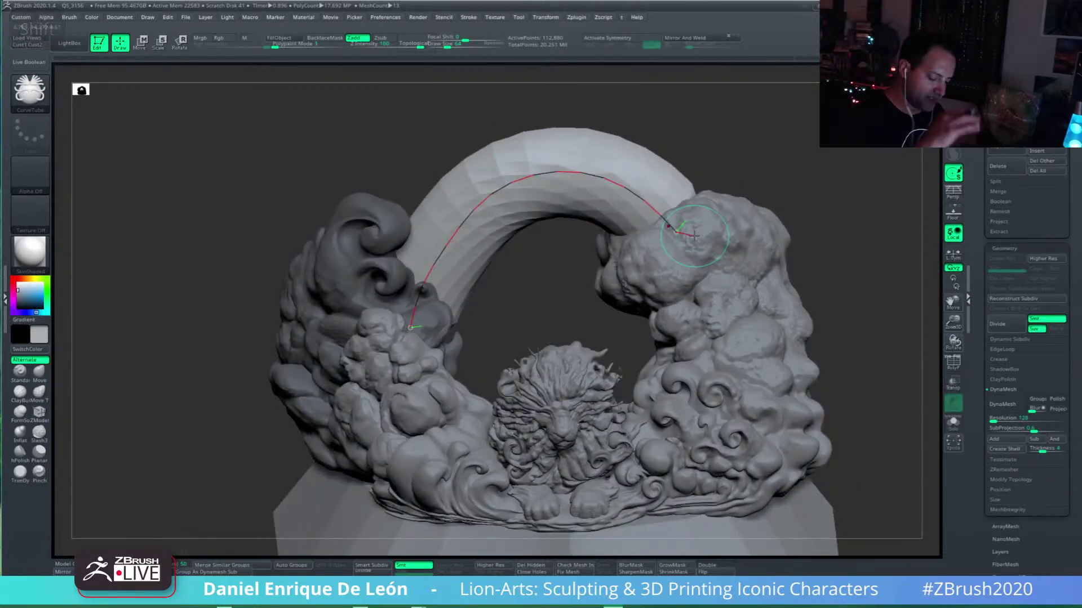
right_click_drag(694, 233, 717, 251)
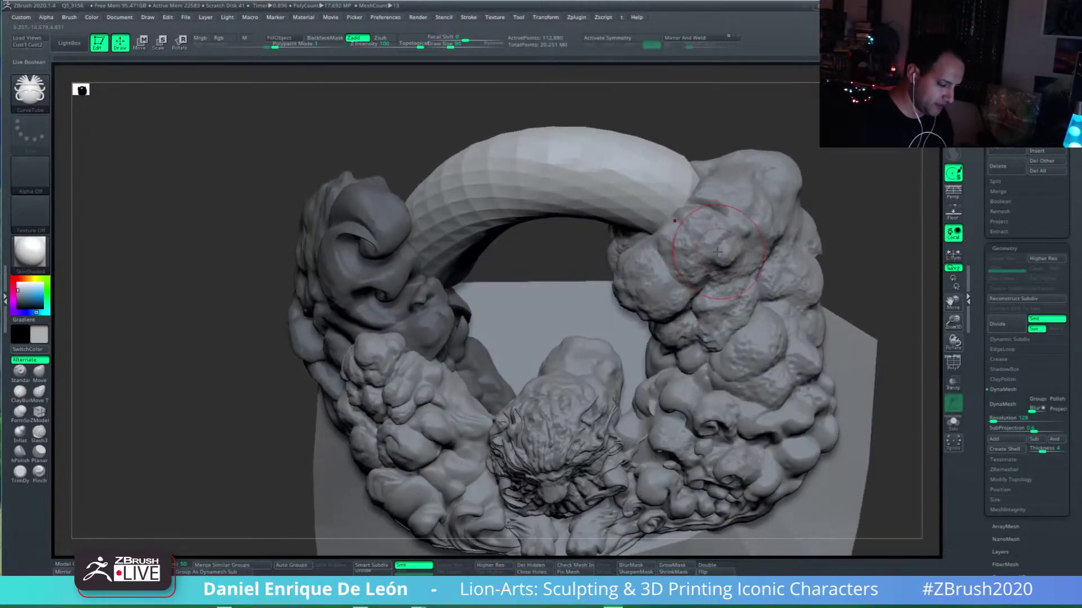
Step: Switch to the CurveMultiTube brush and face the sculpture from the front
key("b")
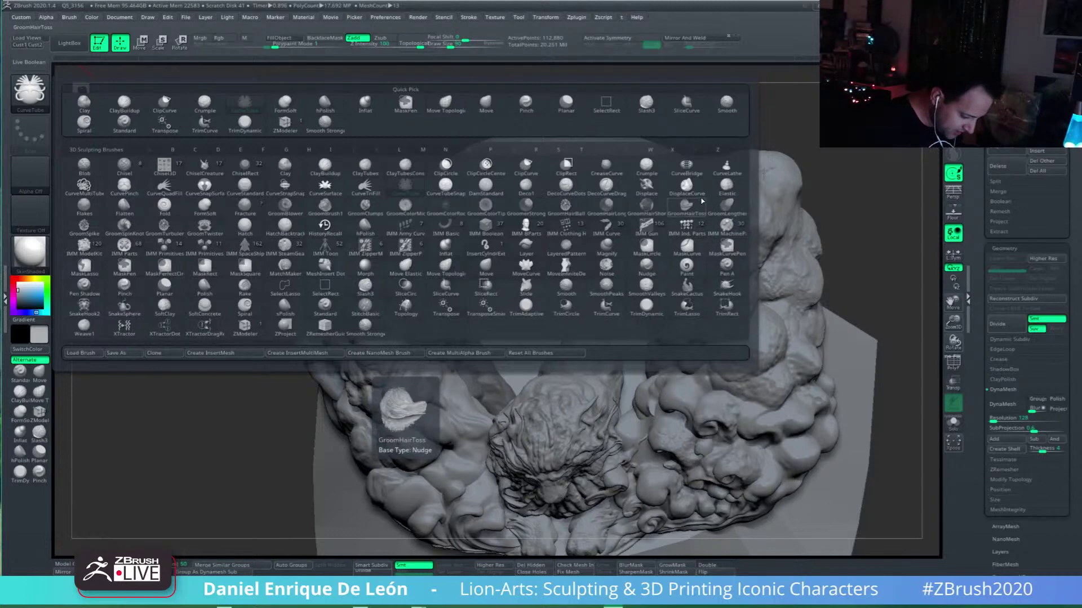
left_click(84, 186)
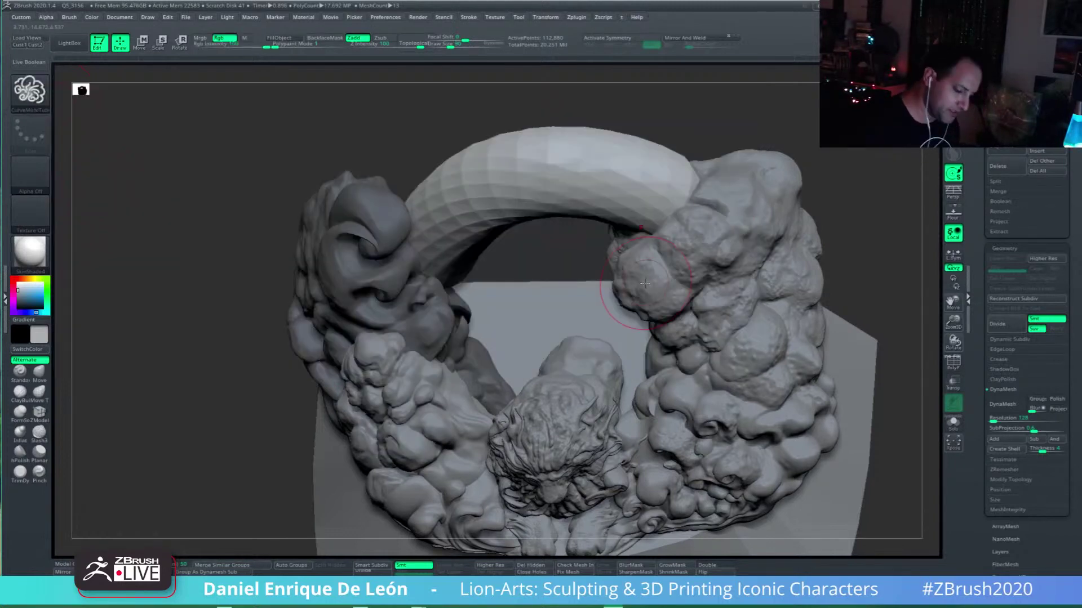
right_click_drag(645, 284, 692, 309, "shift")
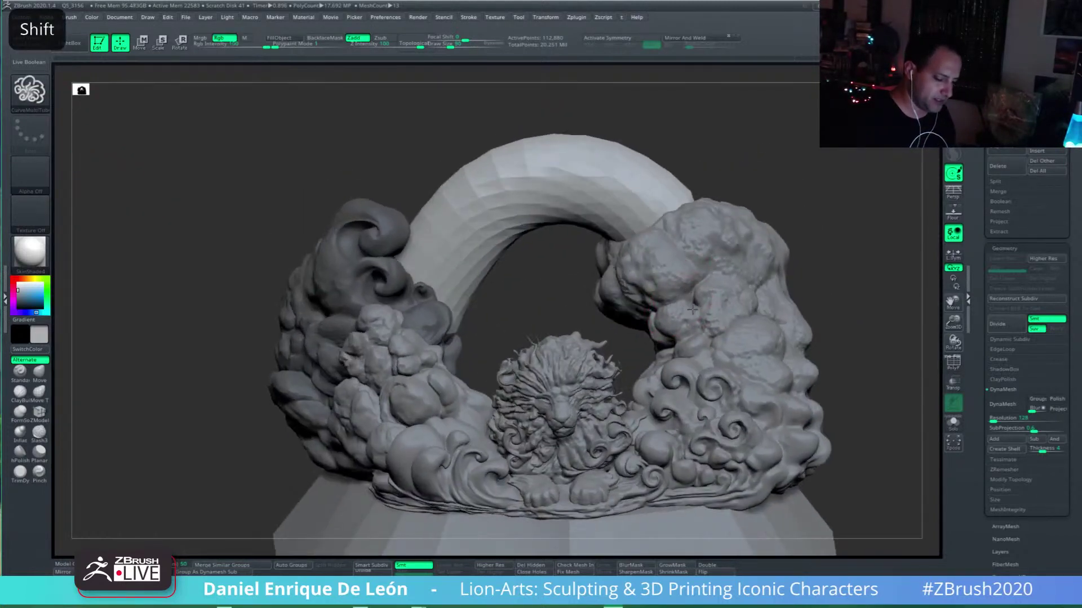
Step: Try ribbon arches across the front between the two cloud masses, undoing each one
mouse_move(724, 304)
left_mouse_down()
mouse_move(625, 186)
mouse_move(408, 251)
mouse_move(380, 307)
left_mouse_up()
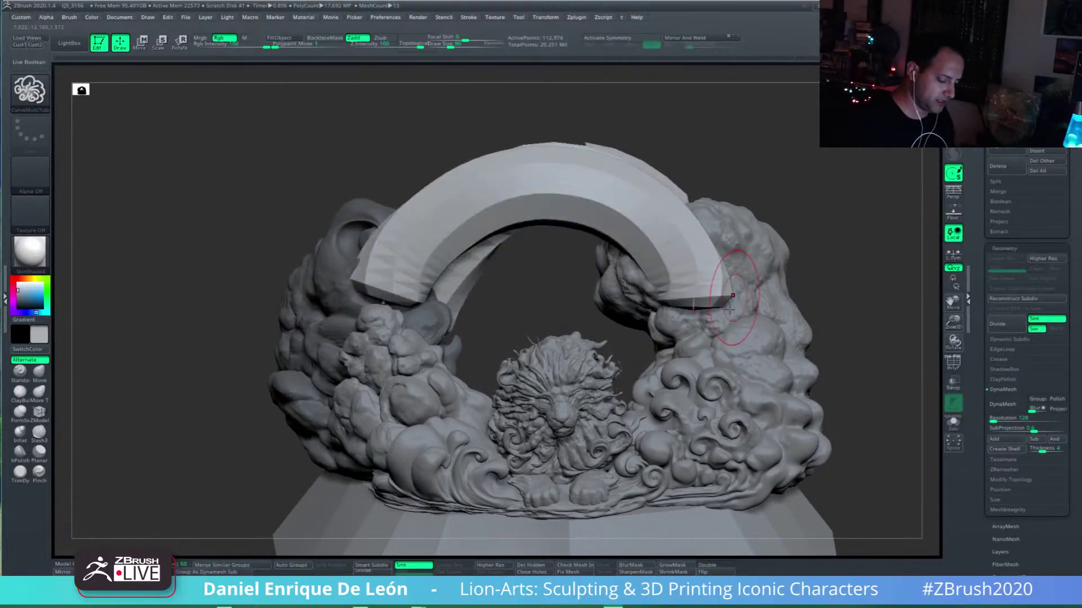
right_click_drag(730, 309, 771, 280)
key("ctrl+z")
mouse_move(734, 238)
left_mouse_down()
mouse_move(574, 217)
mouse_move(499, 300)
left_mouse_up()
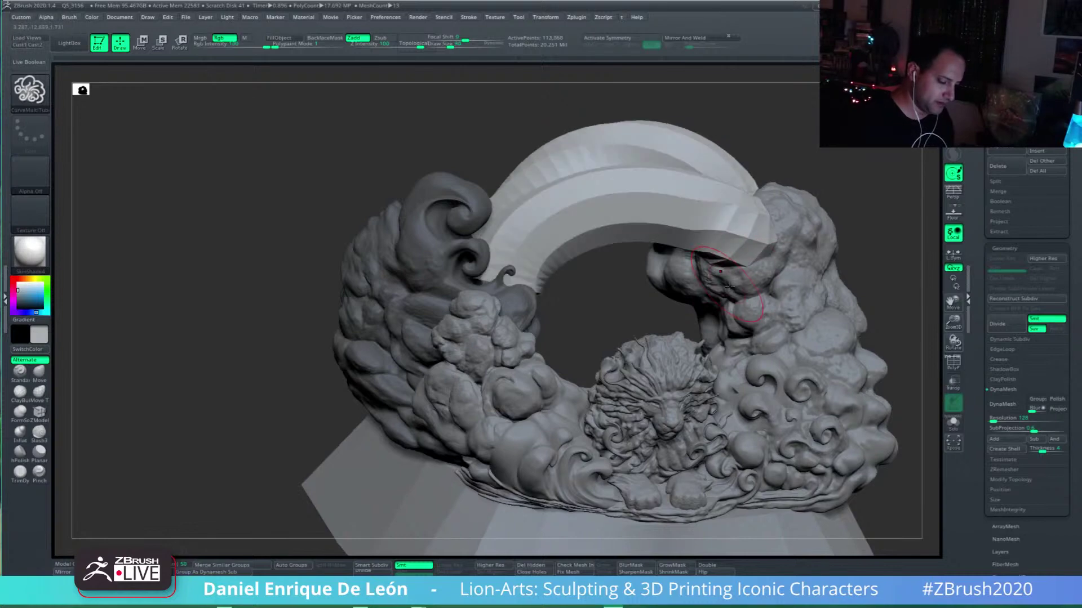
mouse_move(728, 287)
right_mouse_down()
mouse_move(725, 339)
mouse_move(687, 216)
right_mouse_up()
key("ctrl+z")
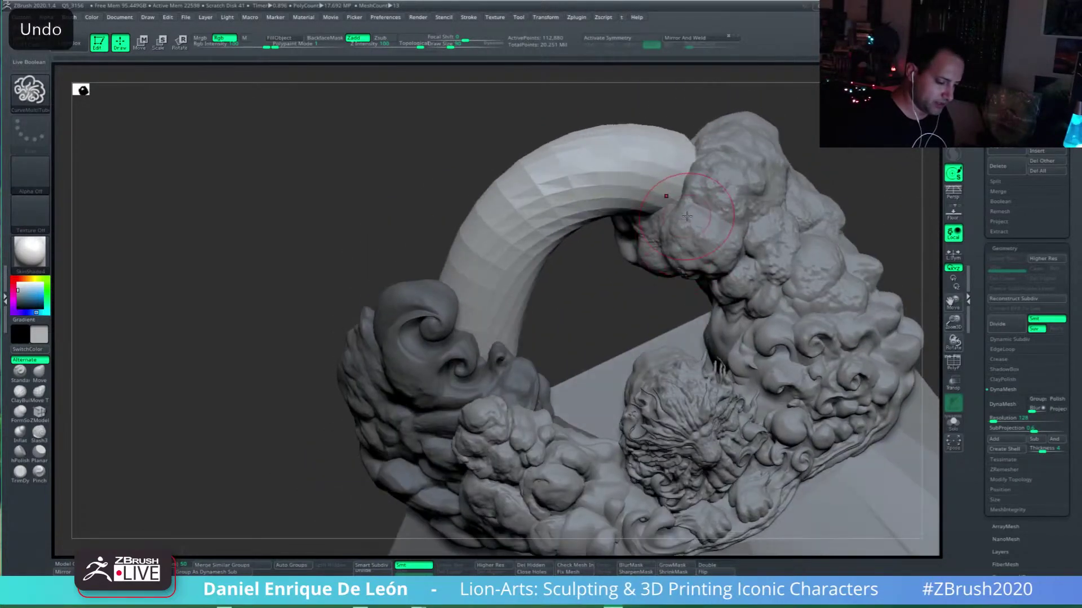
Step: Try another CurveMultiTube ribbon from the tube arch down to the spiral-topped clouds, undoing it and the stray curves
left_click_drag(580, 186, 483, 357)
mouse_move(541, 293)
right_mouse_down()
mouse_move(777, 261)
mouse_move(518, 299)
mouse_move(498, 272)
right_mouse_up()
key("ctrl+z")
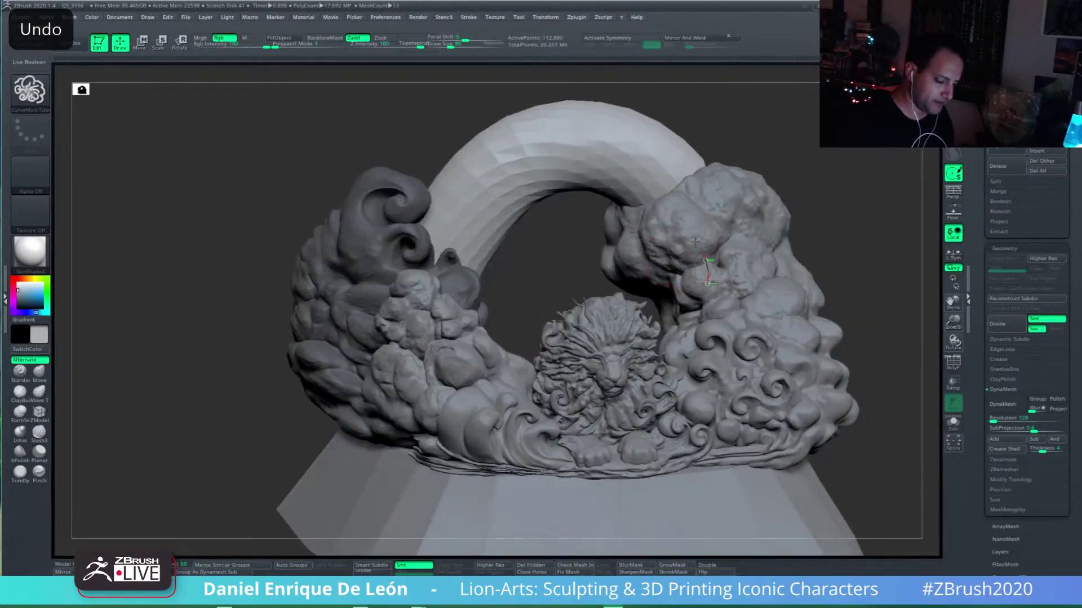
key("ctrl+z")
left_click(705, 273)
right_click_drag(764, 284, 608, 299)
key("ctrl+z")
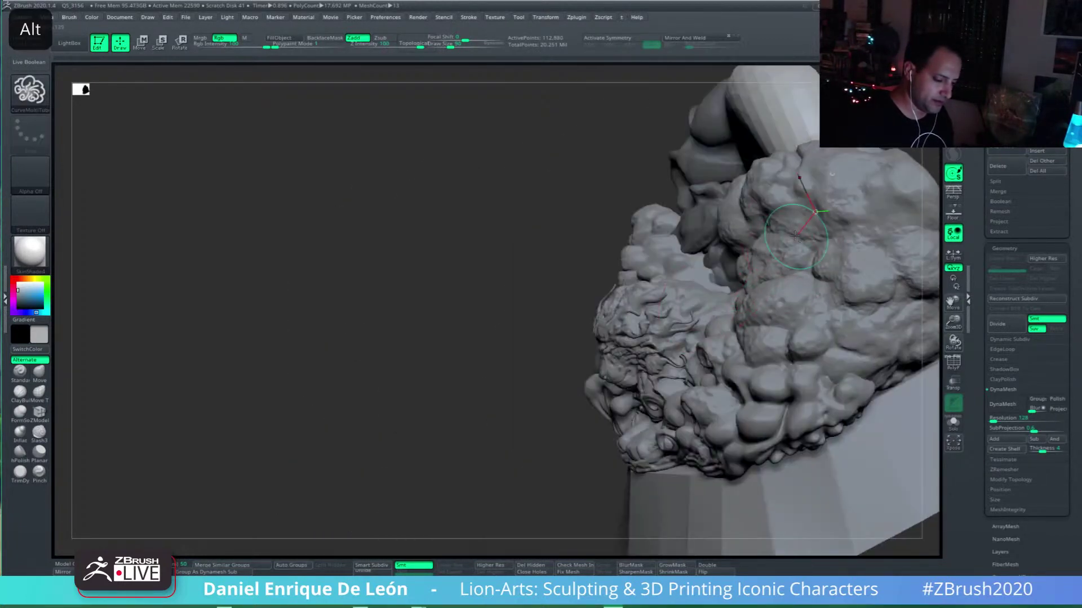
Step: Try the front ribbon arch again with different draw sizes, undoing each attempt
mouse_move(796, 236)
right_mouse_down()
mouse_move(662, 320)
mouse_move(756, 285)
right_mouse_up()
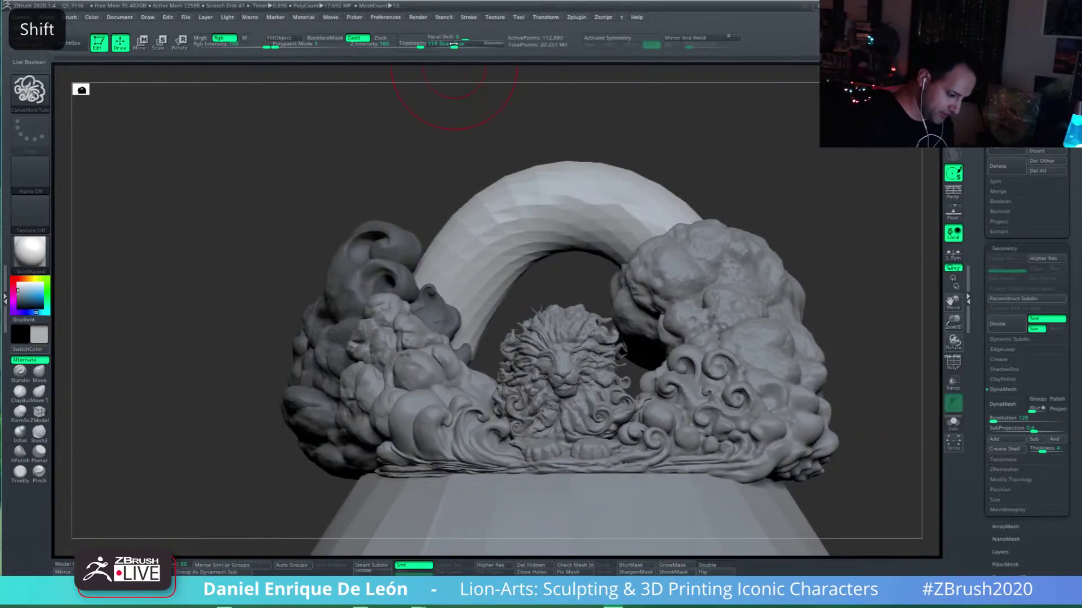
mouse_move(665, 212)
right_mouse_down("alt")
mouse_move(694, 291)
mouse_move(755, 322)
right_mouse_up("alt")
left_click(462, 330)
key("ctrl+z")
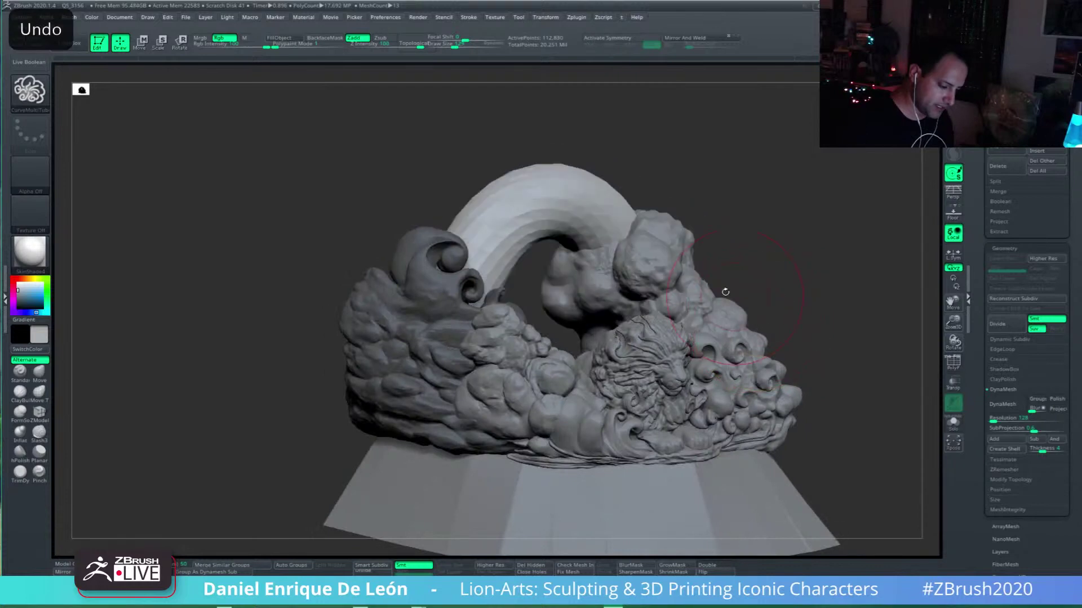
right_click_drag(627, 233, 529, 259)
mouse_move(622, 277)
left_mouse_down()
mouse_move(431, 330)
mouse_move(425, 342)
left_mouse_up()
mouse_move(622, 280)
right_mouse_down()
mouse_move(656, 271)
mouse_move(524, 211)
mouse_move(538, 174)
right_mouse_up()
key("ctrl+z")
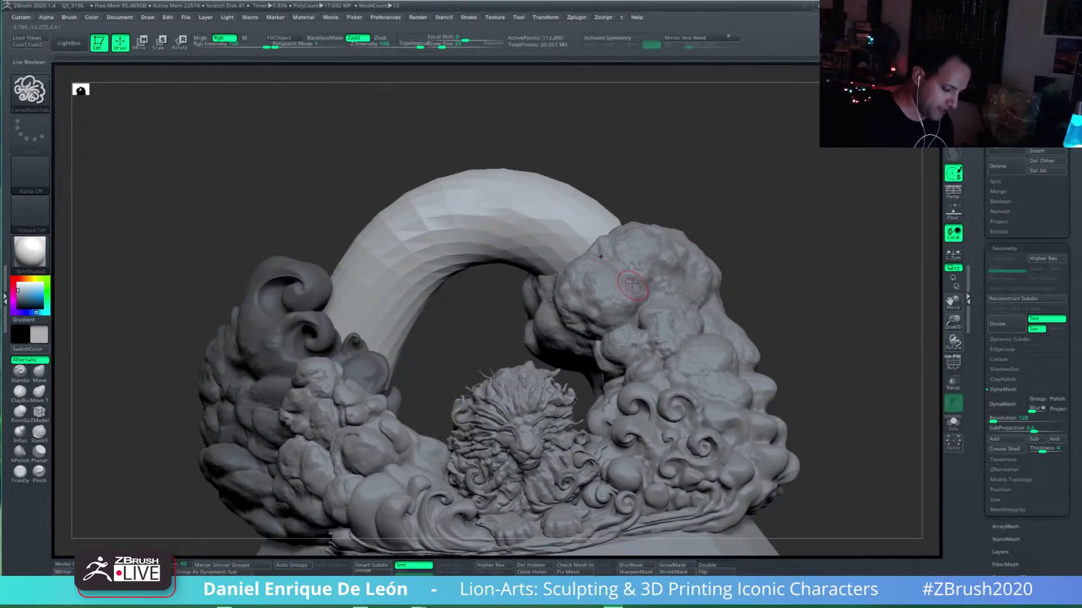
Step: Try following the tube arch with a front curve between the cloud masses, undo it, and return to the back
right_click_drag(632, 283, 674, 270, "alt")
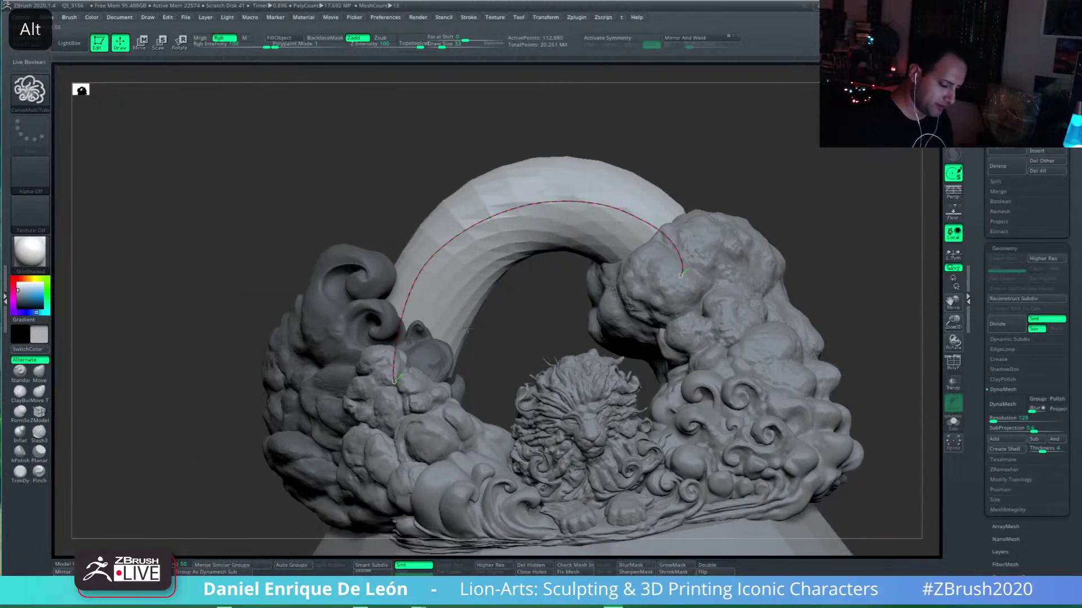
key("ctrl+z")
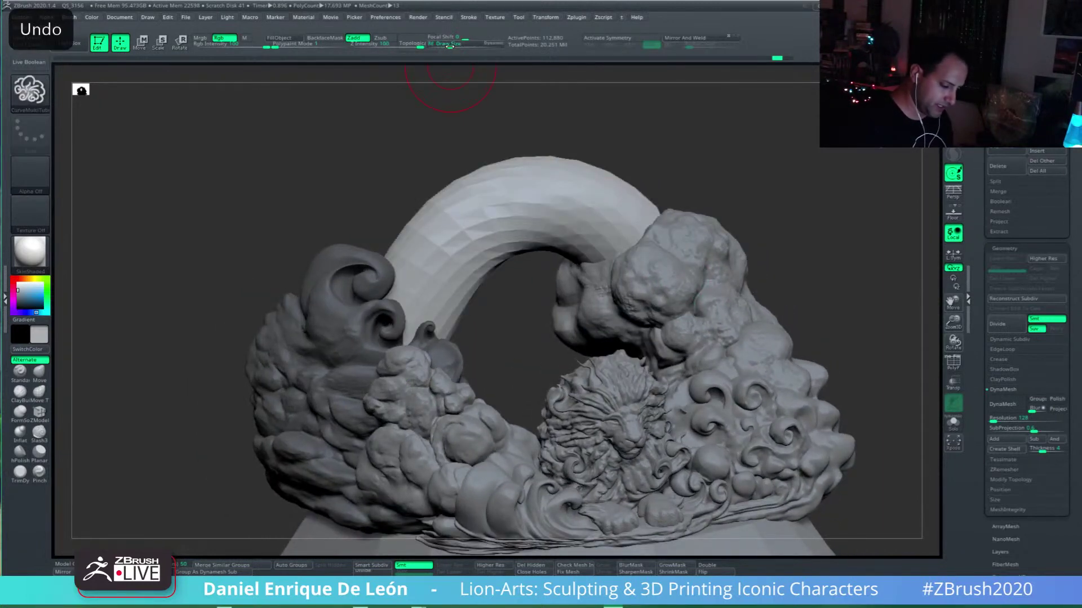
left_click_drag(579, 155, 538, 143)
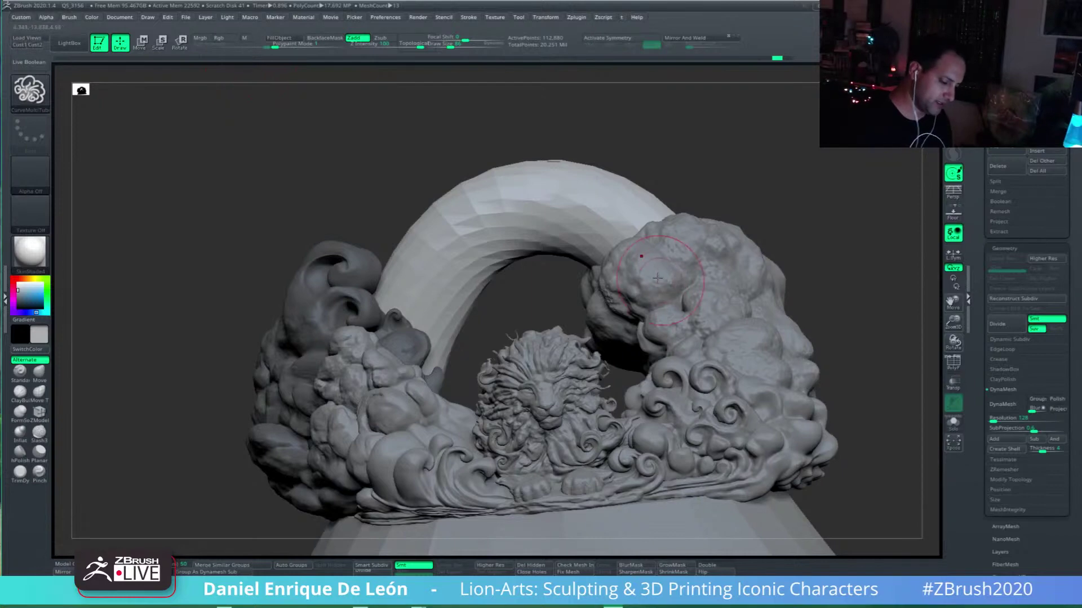
right_click_drag(689, 298, 728, 323)
left_click_drag(728, 323, 697, 307)
key("ctrl+z")
mouse_move(696, 307)
right_mouse_down("shift")
mouse_move(794, 323)
mouse_move(673, 411)
mouse_move(664, 376)
right_mouse_up("shift")
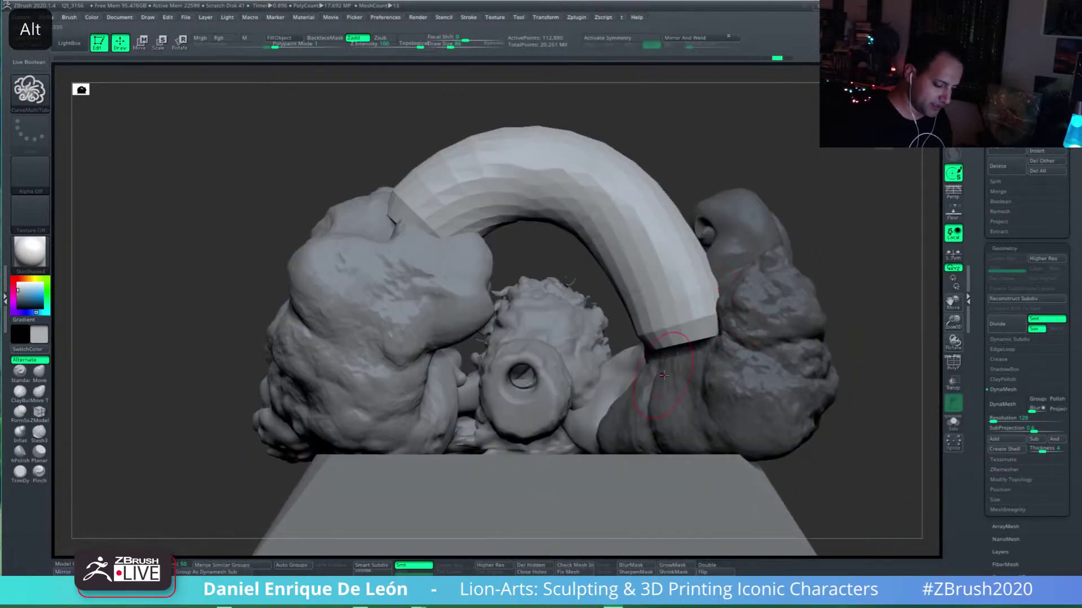
Step: Draw two nested CurveMultiTube arches beneath the large tube at the back, spanning both cloud masses, and check them from the front
mouse_move(644, 305)
left_mouse_down()
mouse_move(499, 242)
mouse_move(454, 262)
left_mouse_up()
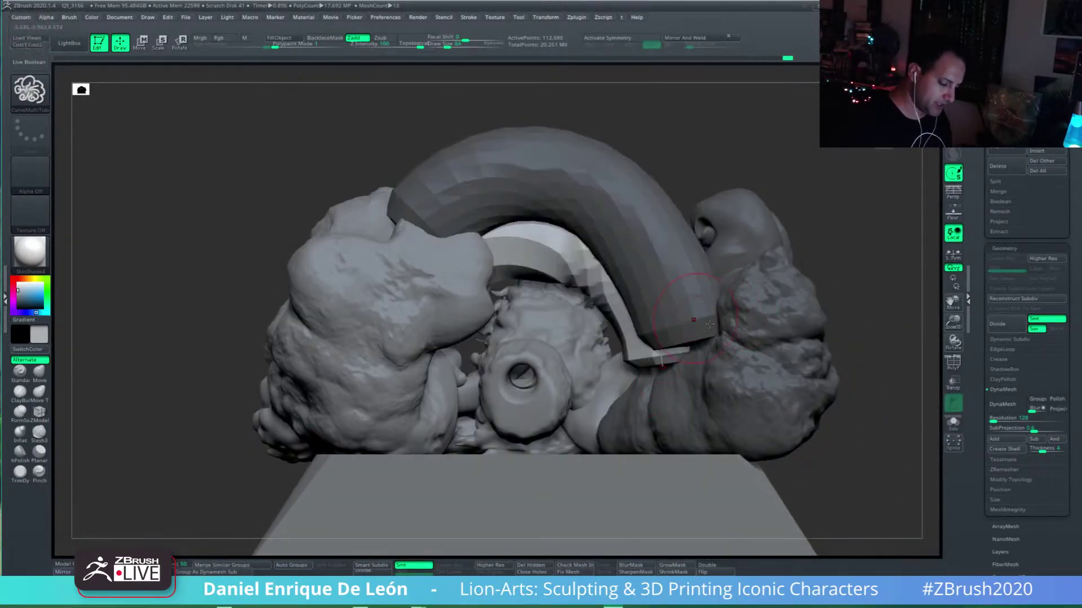
mouse_move(739, 350)
right_mouse_down()
mouse_move(752, 318)
mouse_move(747, 290)
mouse_move(690, 329)
mouse_move(755, 296)
mouse_move(679, 283)
right_mouse_up()
mouse_move(670, 301)
right_mouse_down()
mouse_move(673, 318)
mouse_move(739, 285)
mouse_move(625, 301)
mouse_move(618, 290)
right_mouse_up()
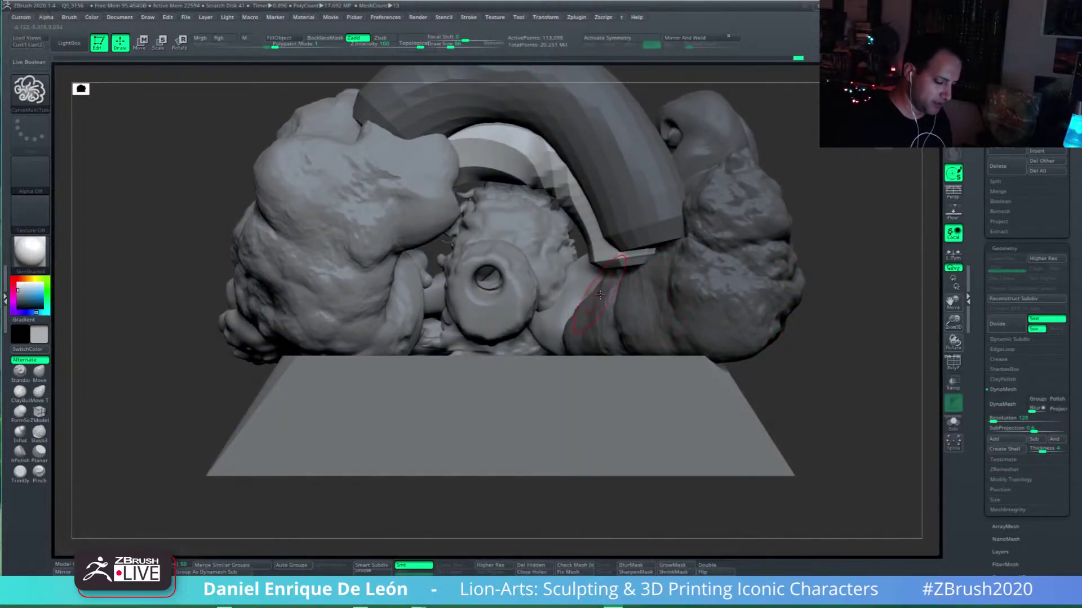
mouse_move(593, 259)
left_mouse_down()
mouse_move(429, 211)
mouse_move(386, 256)
left_mouse_up()
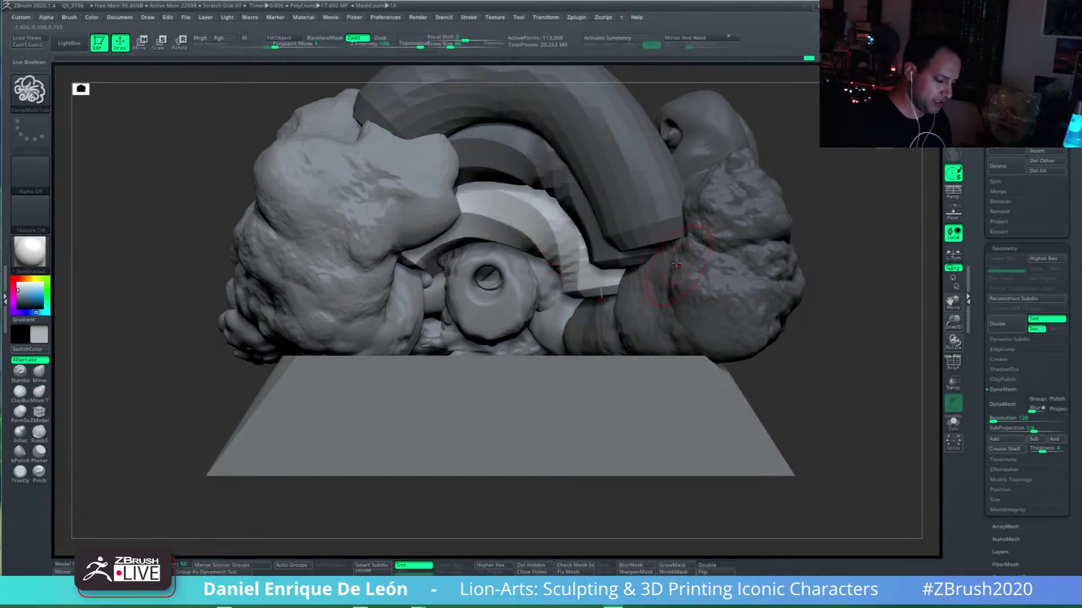
mouse_move(665, 277)
right_mouse_down()
mouse_move(669, 231)
mouse_move(663, 267)
mouse_move(688, 275)
mouse_move(684, 327)
right_mouse_up()
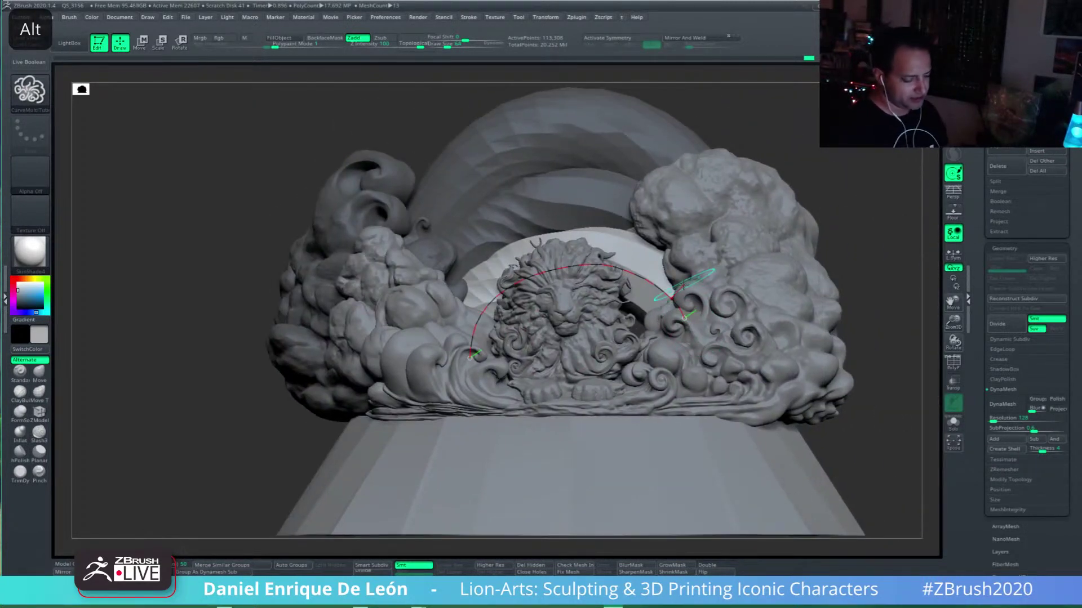
Step: View the sculpture from a raised angle and turn on the polyframe display to distinguish the arches' polygroups
left_click(756, 239)
mouse_move(761, 275)
right_mouse_down()
mouse_move(736, 326)
mouse_move(680, 352)
mouse_move(230, 346)
right_mouse_up()
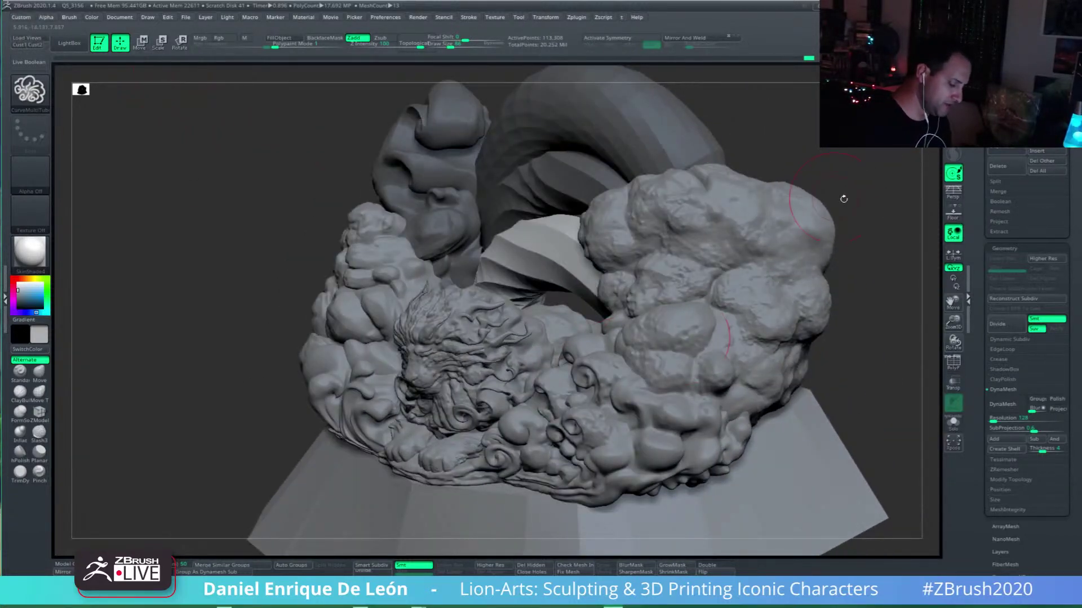
left_click(953, 362)
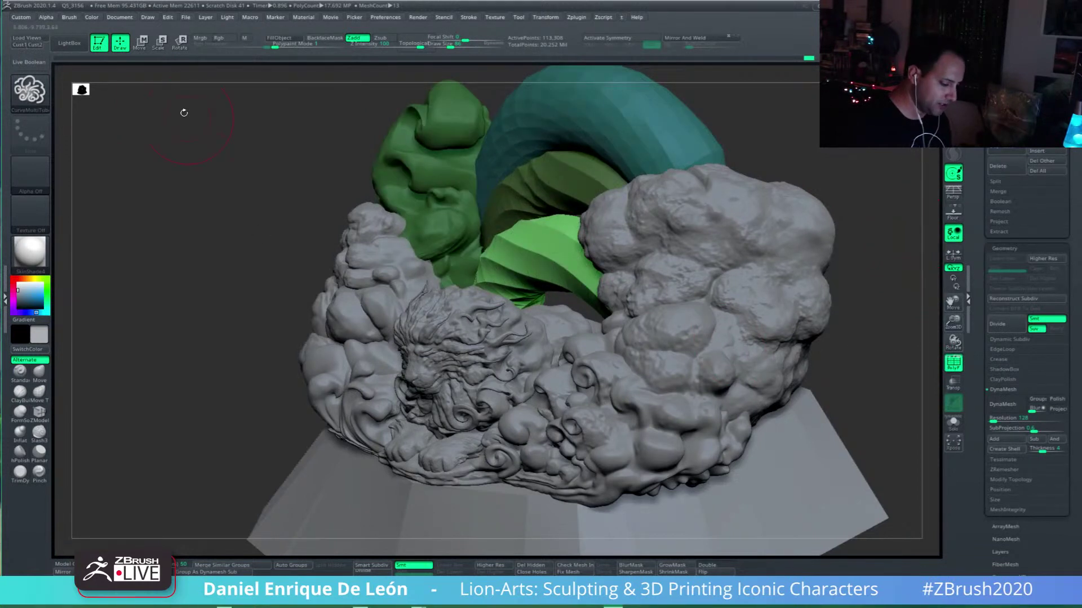
Step: Reposition the innermost light-green arch between the cloud masses and check its placement from the side and front
key("w")
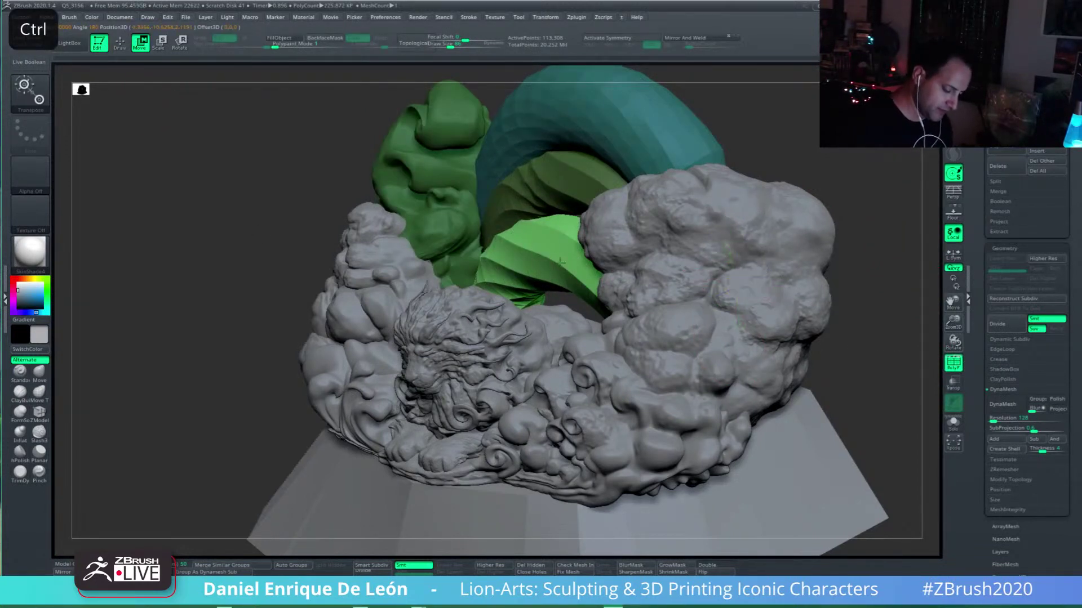
right_click_drag(560, 262, 614, 272, "shift")
left_click(539, 238)
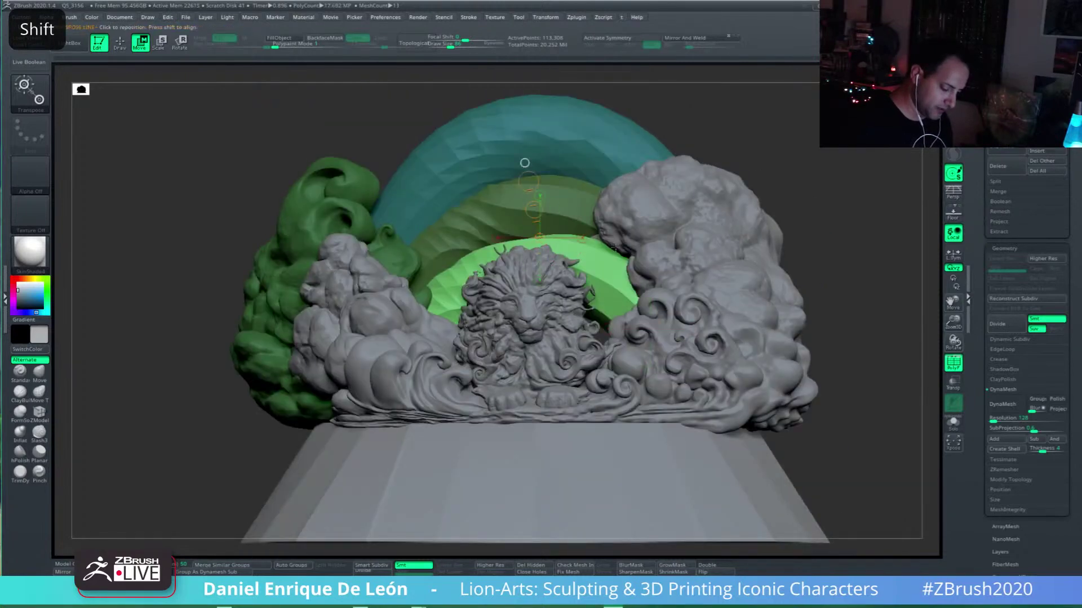
right_click_drag(524, 163, 690, 174, "shift")
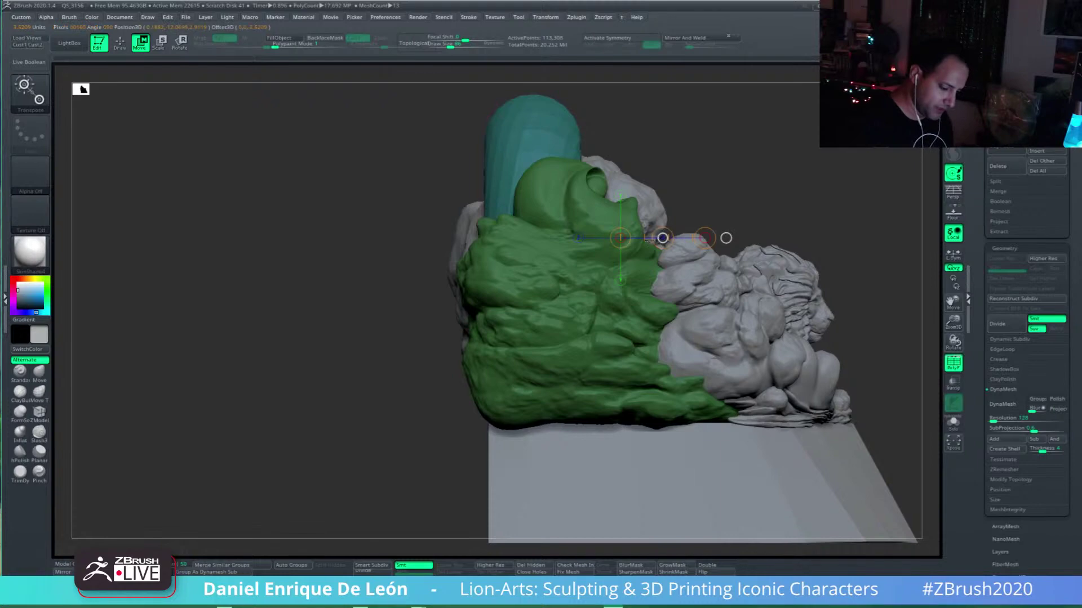
mouse_move(638, 196)
right_mouse_down()
mouse_move(755, 217)
mouse_move(655, 242)
mouse_move(692, 198)
right_mouse_up()
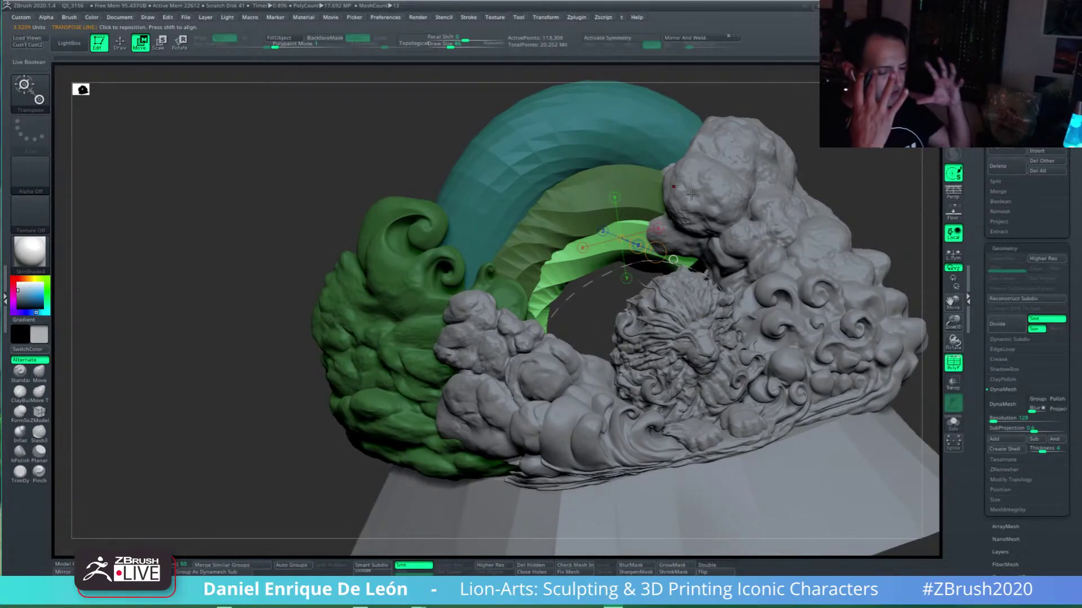
right_click_drag(691, 194, 729, 319)
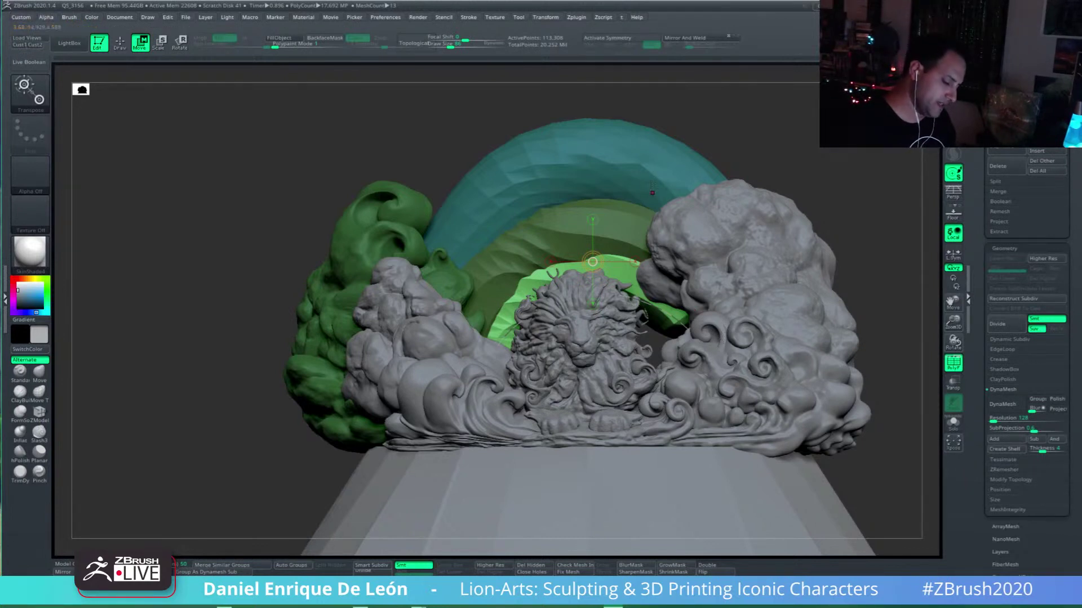
Step: Mask everything except the large teal arch and raise it above the cloud masses
key("ctrl")
left_click(640, 153, "ctrl")
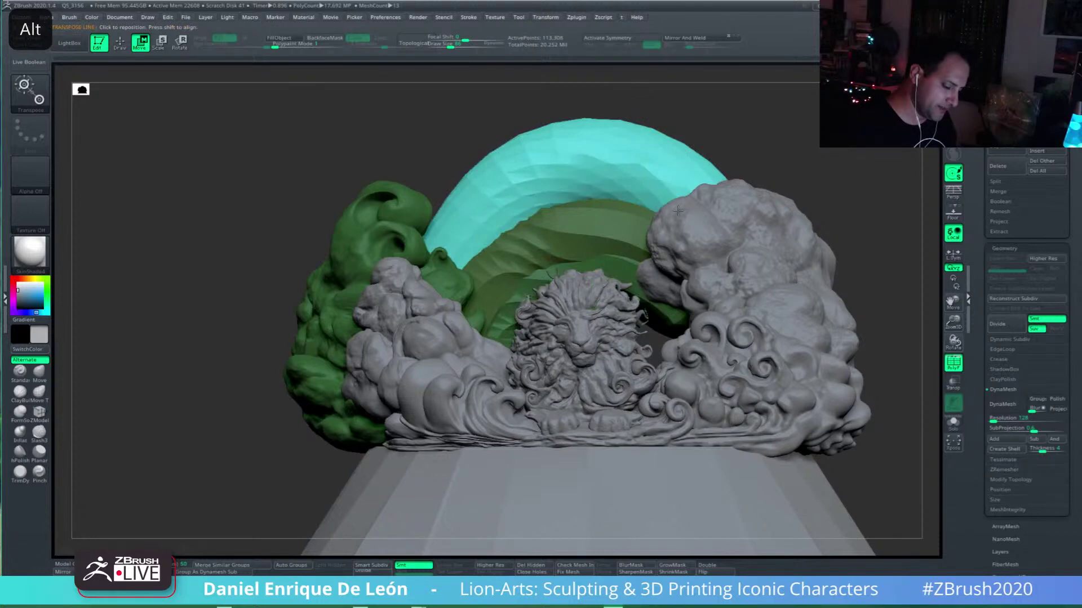
mouse_move(588, 114)
left_mouse_down("alt")
mouse_move(600, 167)
mouse_move(582, 108)
left_mouse_up("alt")
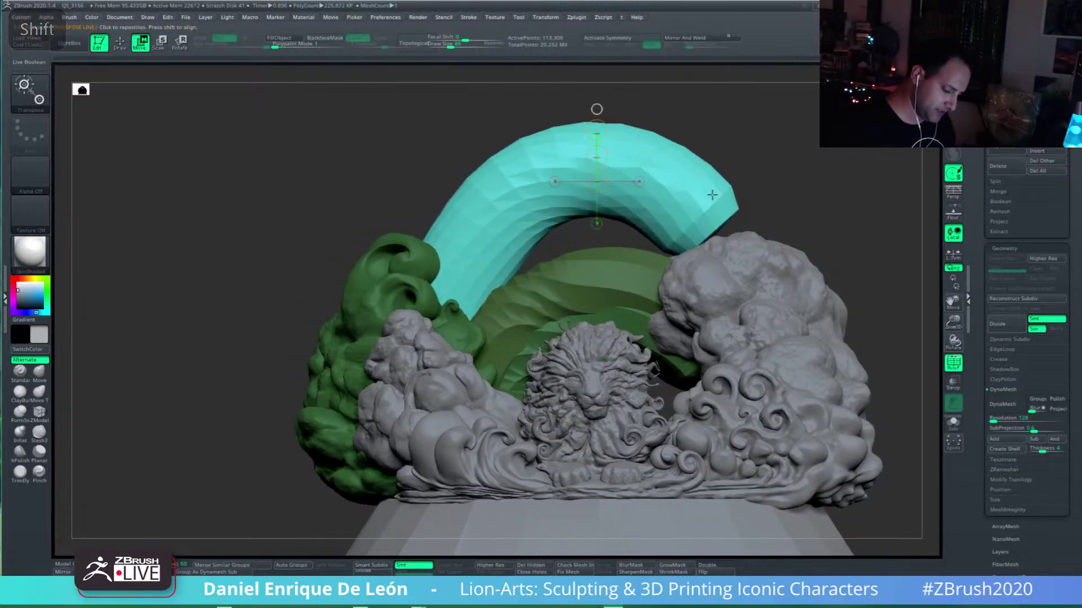
left_click(180, 43)
mouse_move(593, 128)
left_mouse_down("alt")
mouse_move(591, 173)
mouse_move(616, 146)
mouse_move(616, 107)
mouse_move(589, 111)
mouse_move(698, 258)
mouse_move(694, 274)
left_mouse_up("alt")
Step: Shift the large teal arch forward from the top view so it stands in front of the two green arches
key("w")
left_click_drag(610, 208, 754, 148, "shift")
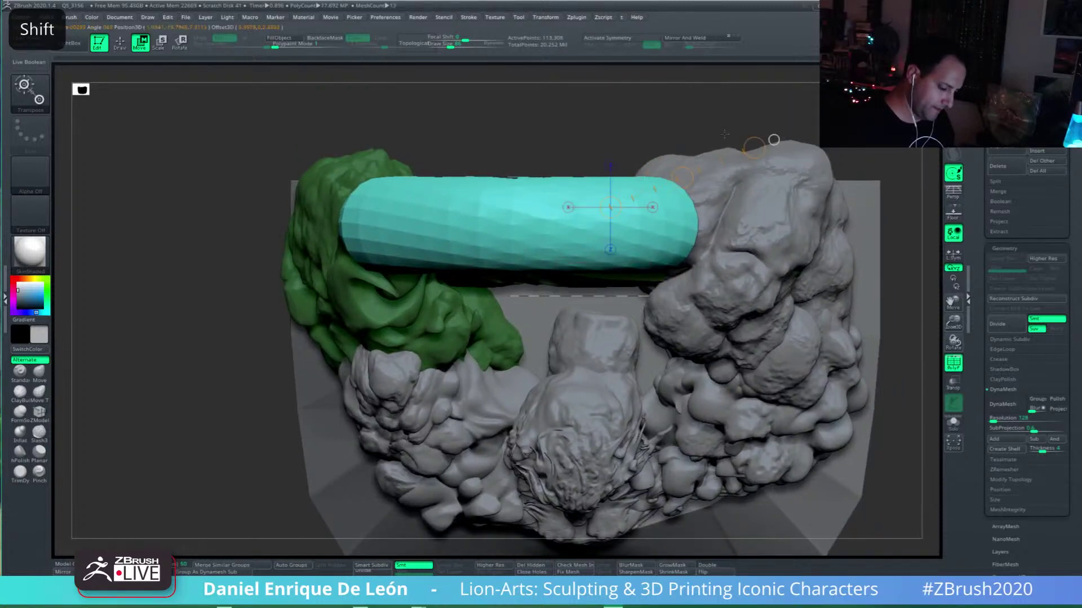
left_click_drag(683, 178, 729, 237)
right_click_drag(729, 247, 783, 292)
left_click_drag(783, 291, 770, 258, "alt")
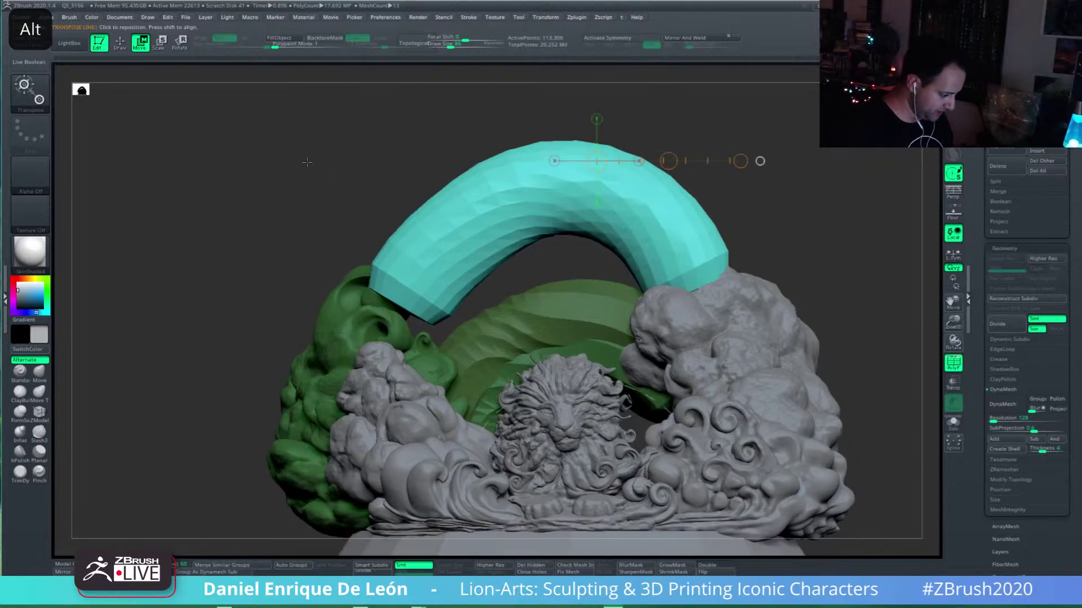
Step: Pull the teal arch's left end down into the green cloud using the Move brush at a larger draw size
left_click(120, 44)
left_click(39, 372)
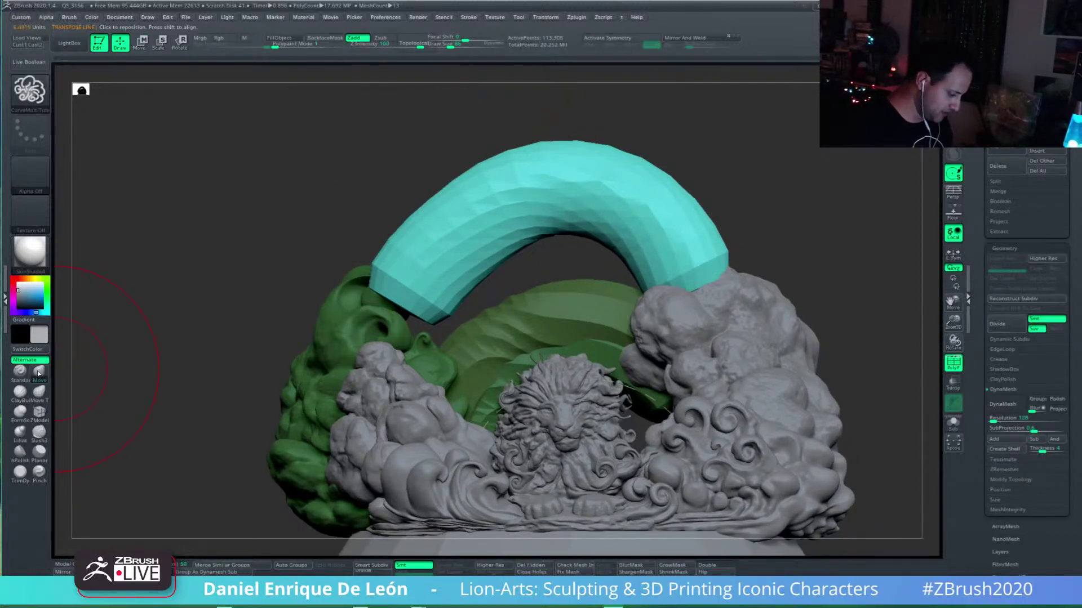
left_click_drag(469, 45, 477, 58)
left_click_drag(466, 210, 450, 225)
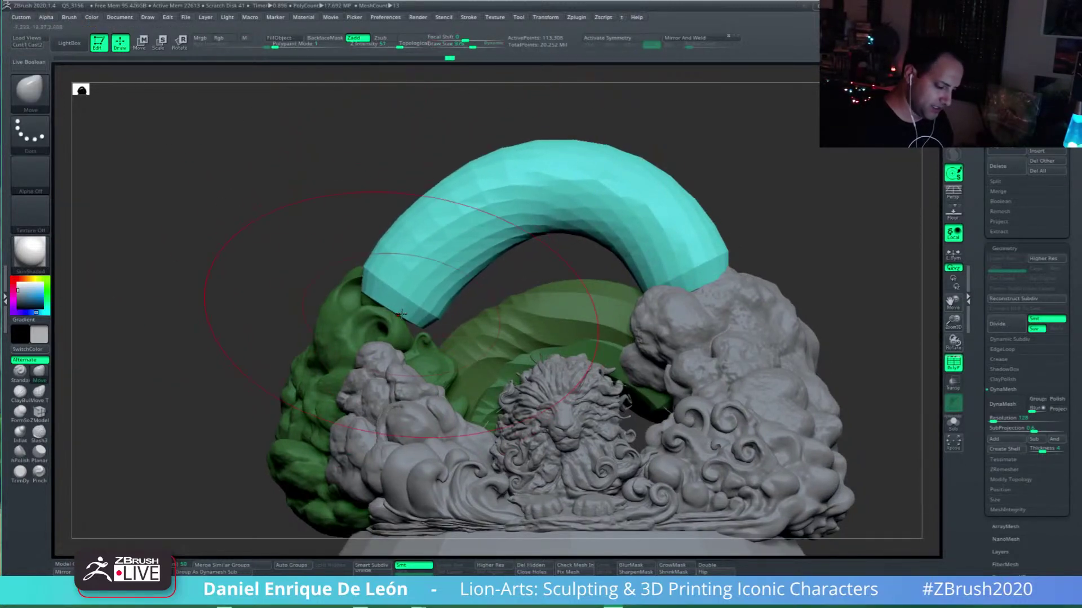
mouse_move(404, 281)
left_mouse_down()
mouse_move(392, 315)
mouse_move(418, 297)
left_mouse_up()
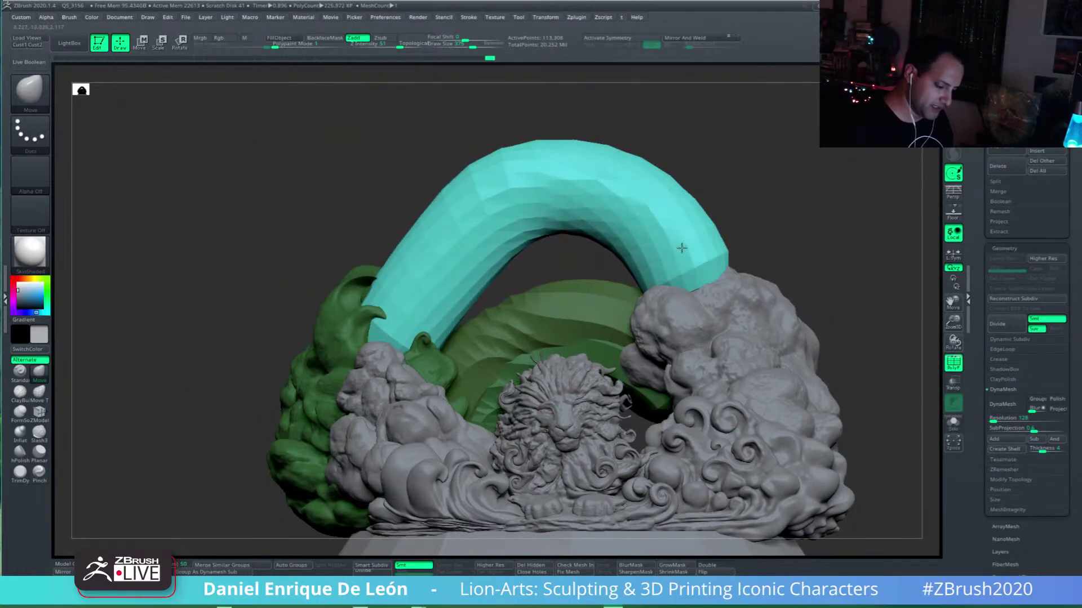
Step: Adjust the teal arch's right leg and inner curve with the Move brush to even out the bend
left_click_drag(681, 248, 688, 263)
left_click_drag(468, 267, 455, 252)
left_click_drag(593, 204, 598, 227)
left_click_drag(528, 224, 529, 235)
mouse_move(679, 261)
right_mouse_down()
mouse_move(716, 283)
mouse_move(690, 248)
mouse_move(687, 282)
right_mouse_up()
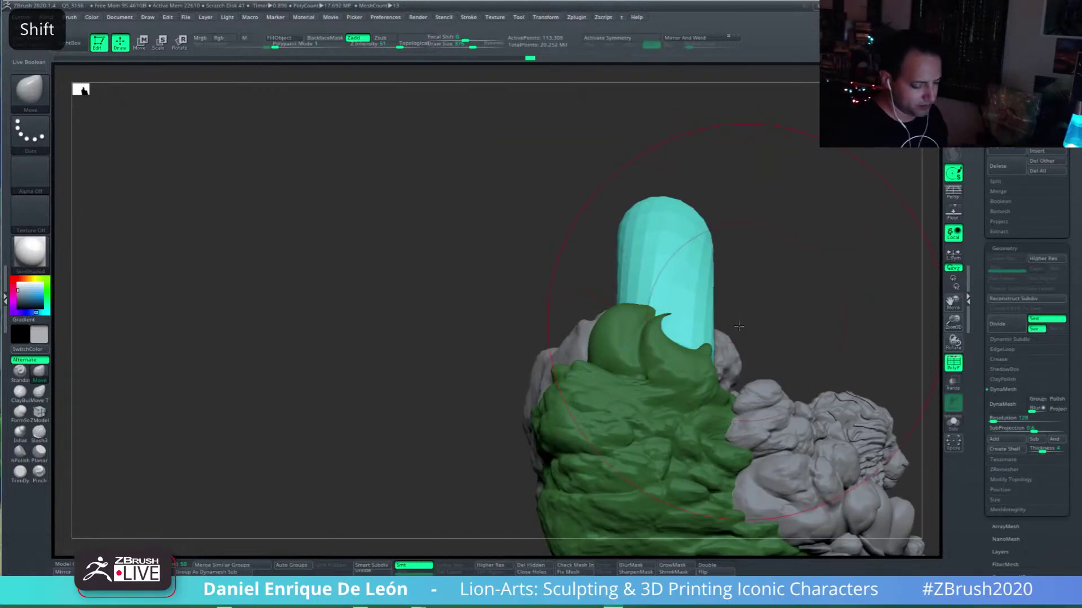
right_click_drag(738, 329, 607, 362)
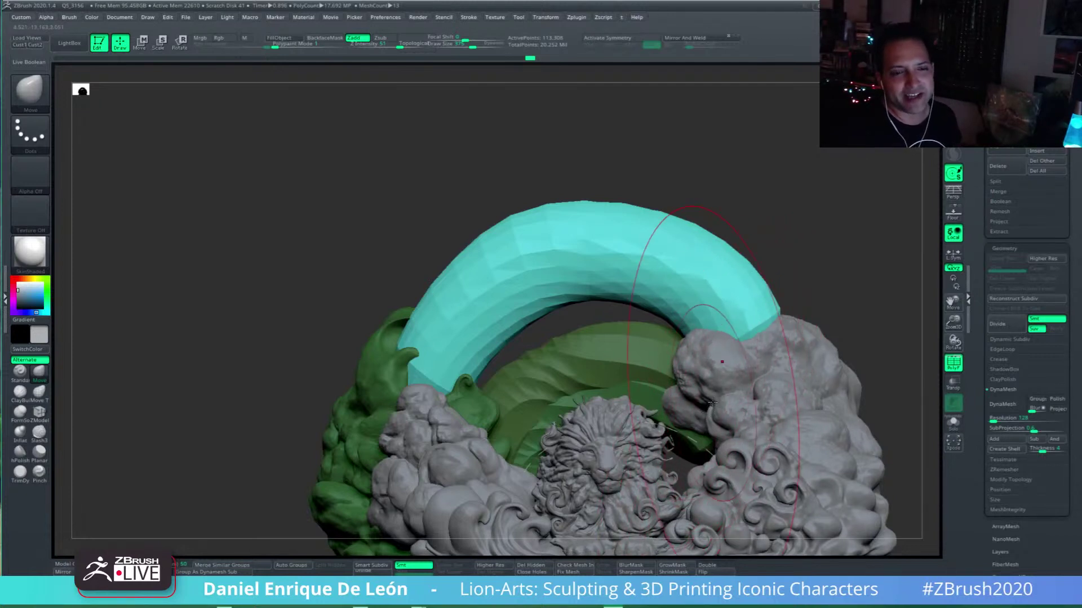
Step: Push the teal arch's right leg inward and lower its crown above the lion
key("alt")
right_click_drag(753, 422, 682, 295, "alt")
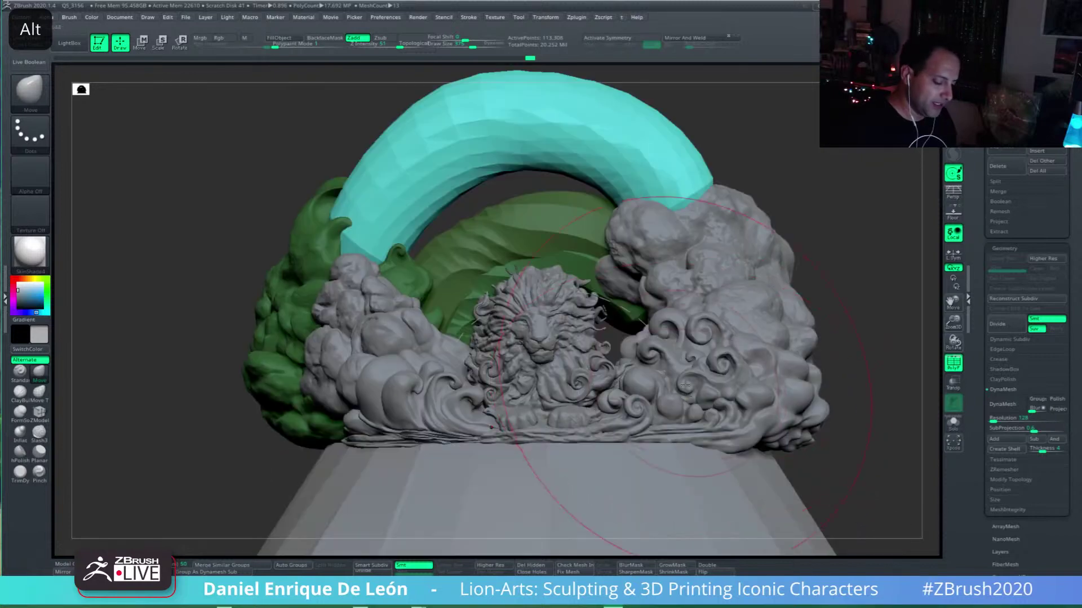
right_click_drag(682, 439, 680, 358, "alt")
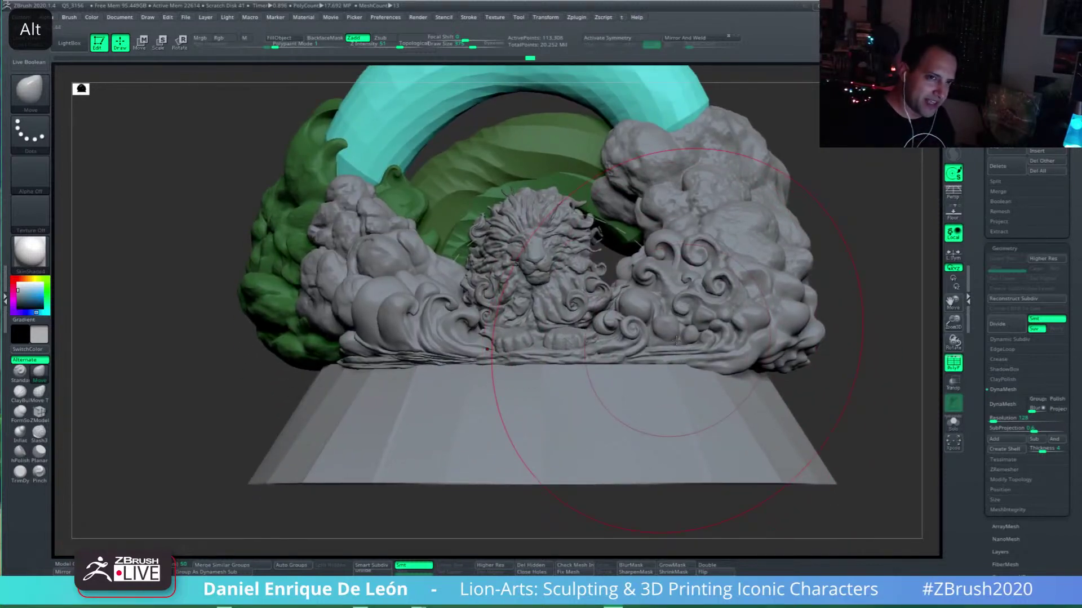
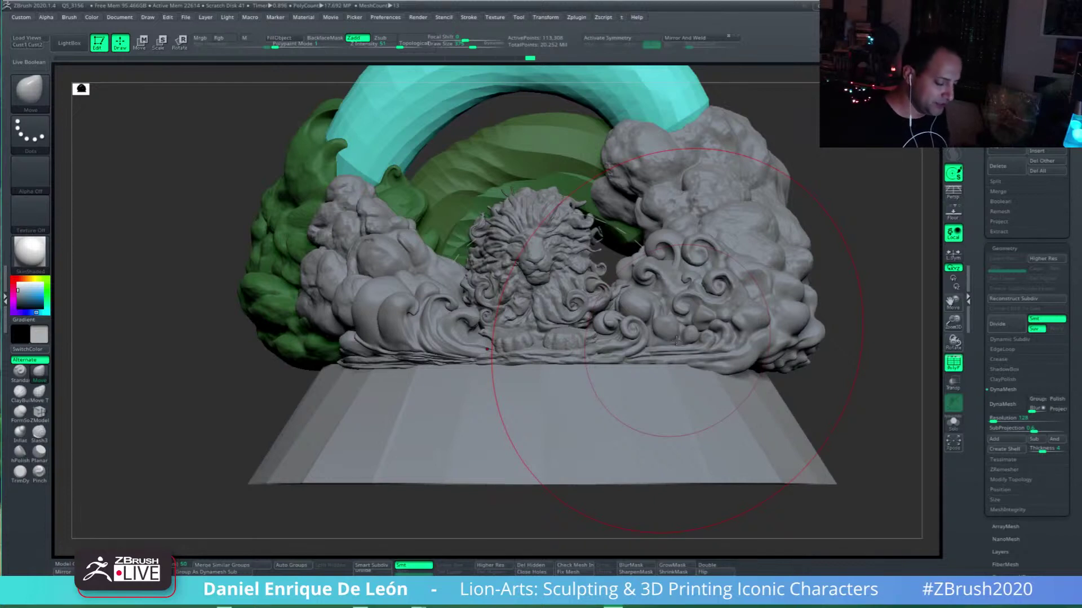
right_click_drag(676, 340, 663, 388, "alt")
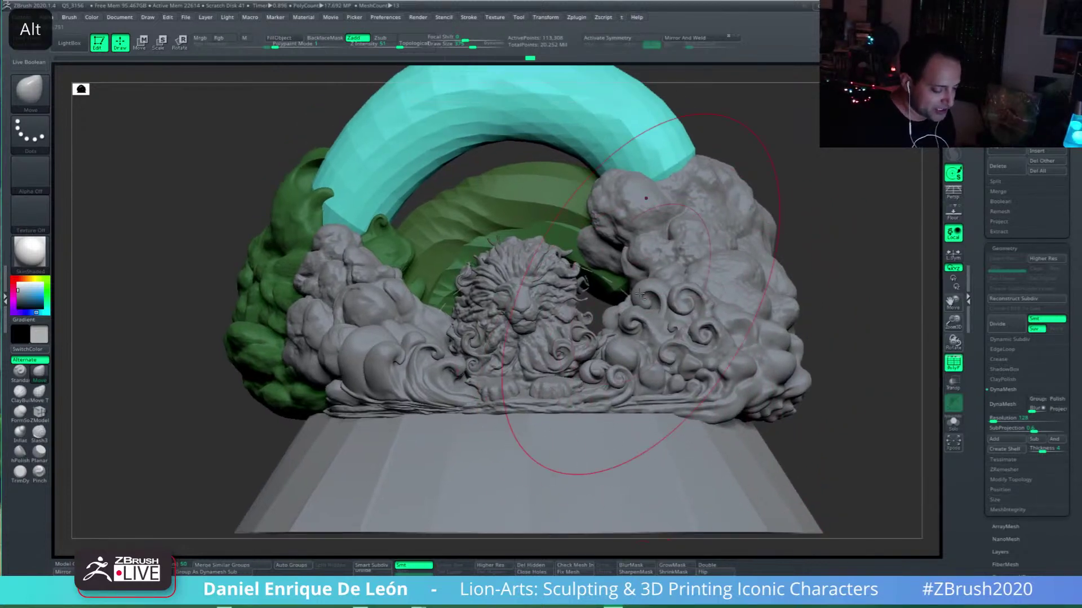
right_click_drag(641, 274, 638, 313, "alt")
left_click_drag(656, 191, 634, 193)
left_click_drag(500, 131, 496, 159)
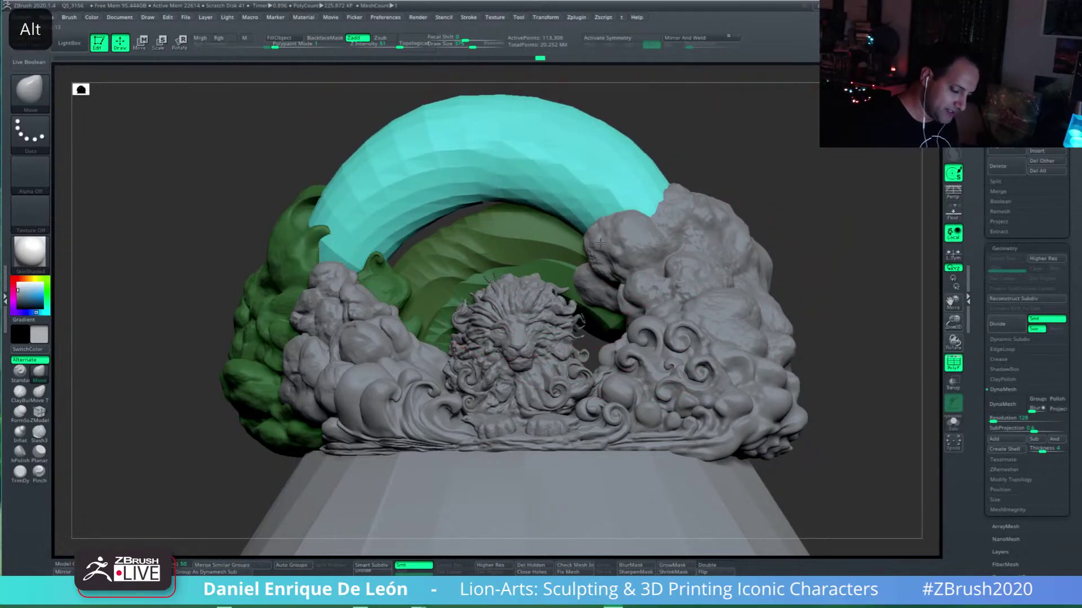
Step: Reshape the teal arch's left leg and middle span with the Move brush from an angled view
mouse_move(621, 252)
right_mouse_down("alt")
mouse_move(631, 291)
mouse_move(682, 270)
right_mouse_up("alt")
right_click_drag(561, 316, 573, 169)
right_click_drag(584, 323, 606, 203, "alt")
mouse_move(366, 302)
left_mouse_down()
mouse_move(383, 319)
mouse_move(415, 303)
left_mouse_up()
left_click_drag(532, 214, 540, 234)
mouse_move(549, 192)
left_mouse_down()
mouse_move(550, 205)
mouse_move(525, 202)
left_mouse_up()
mouse_move(609, 273)
right_mouse_down("alt")
mouse_move(639, 244)
mouse_move(732, 242)
mouse_move(608, 283)
right_mouse_up("alt")
key("w")
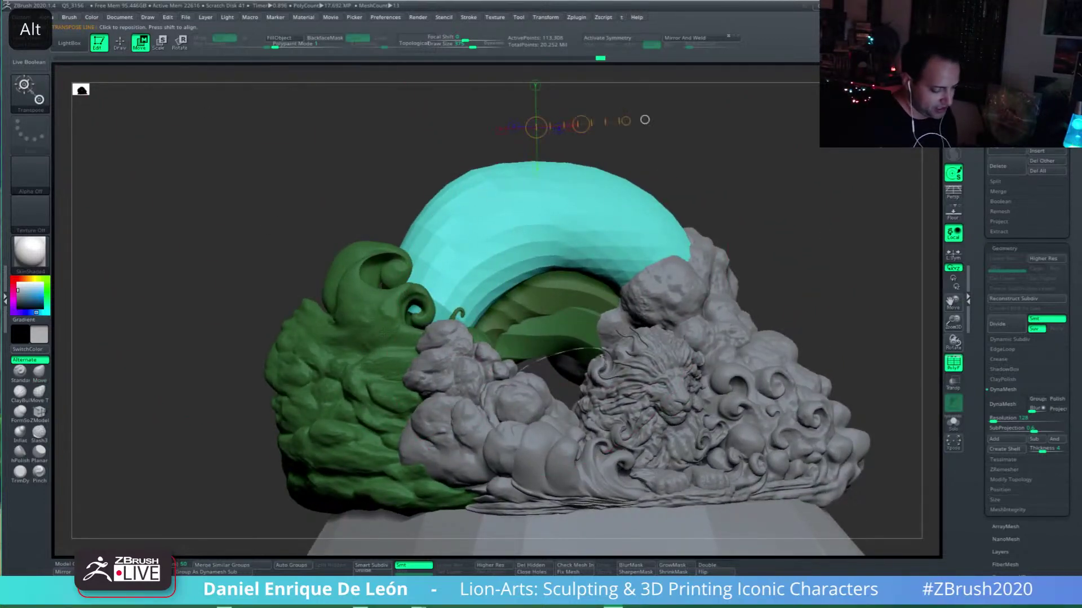
left_click(120, 43)
right_click_drag(721, 360, 688, 359)
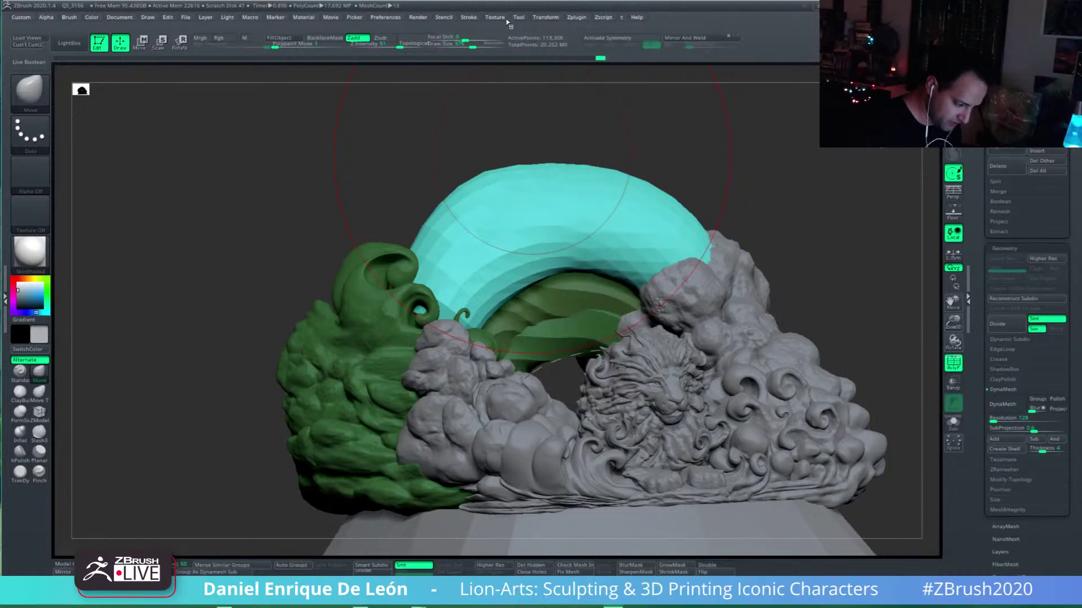
left_click(468, 18)
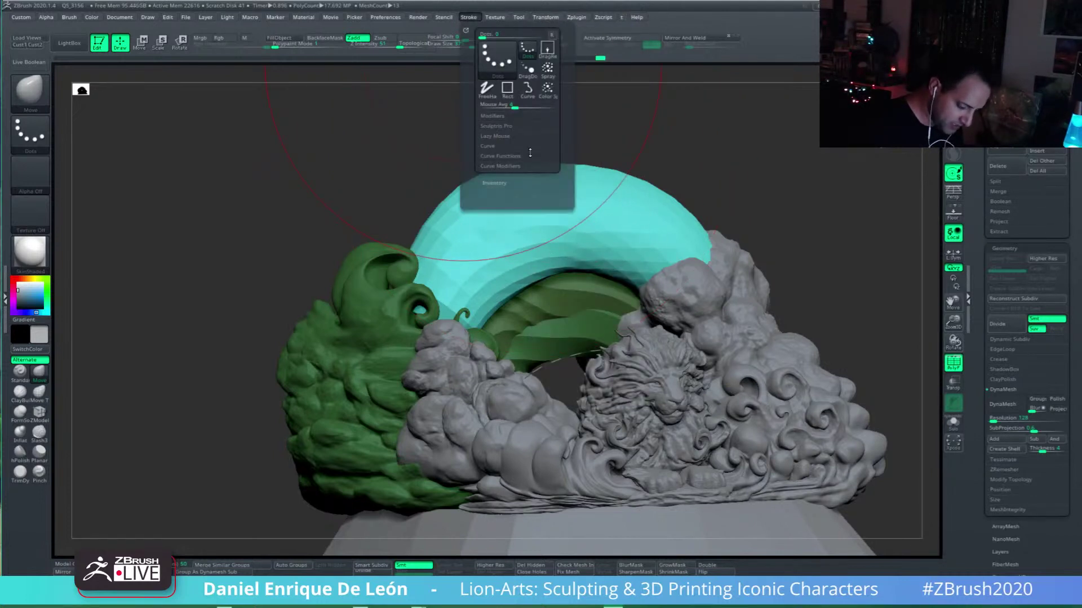
left_click(506, 147)
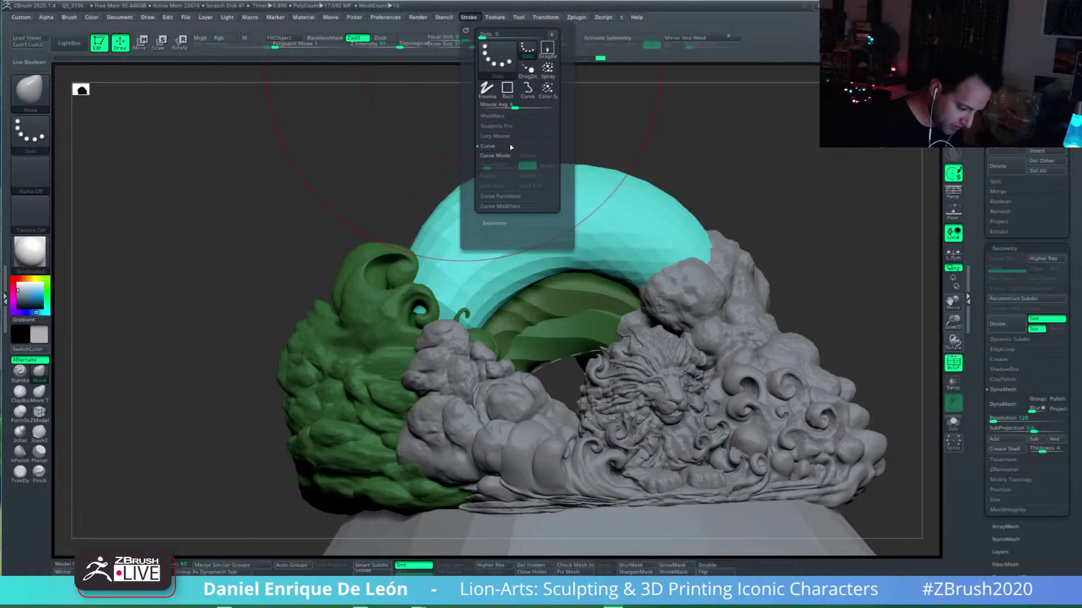
left_click(507, 116)
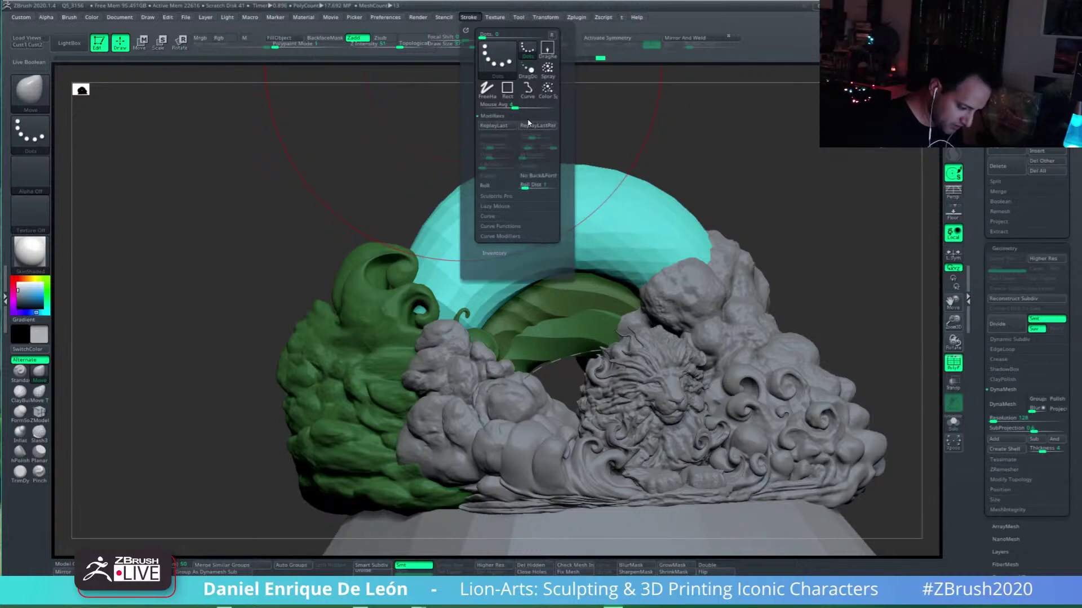
left_click(501, 227)
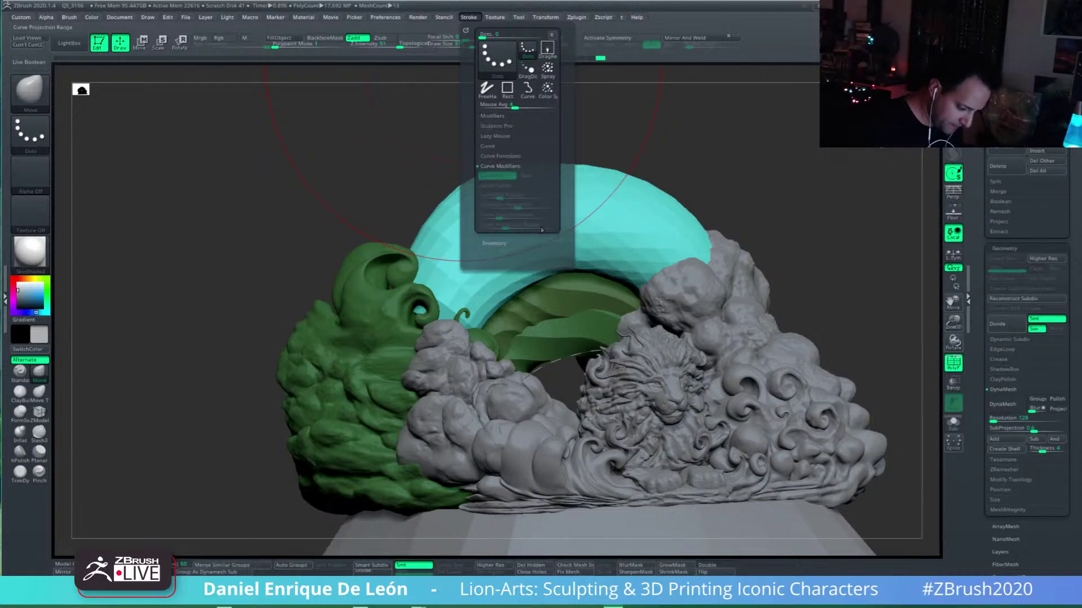
left_click(501, 167)
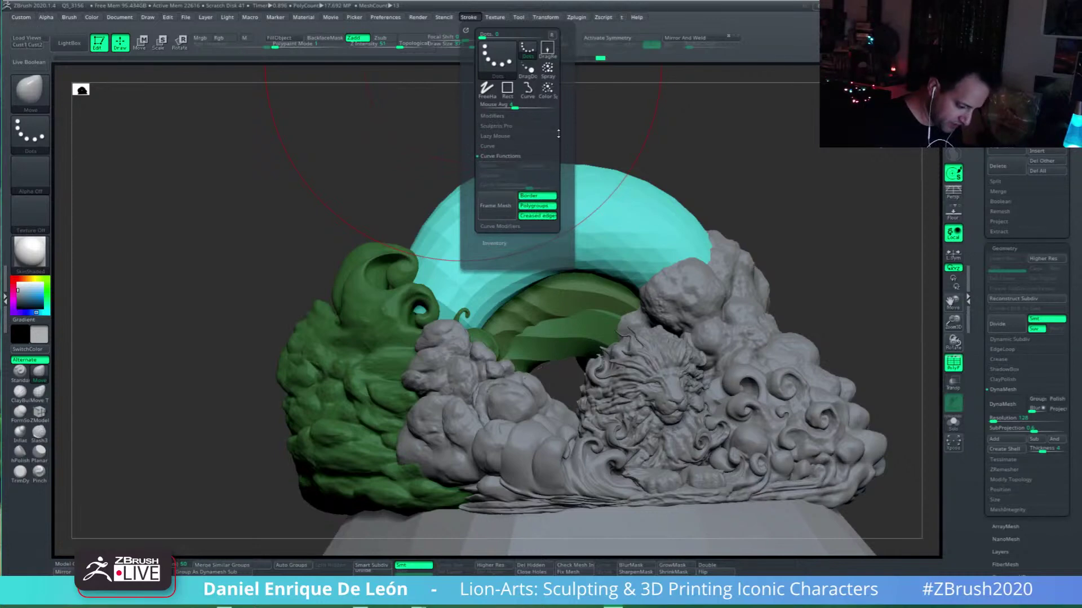
Step: Move the whole teal arch forward toward the lion, clear of the olive arch, using the top view
left_click_drag(800, 336, 492, 264)
key("w")
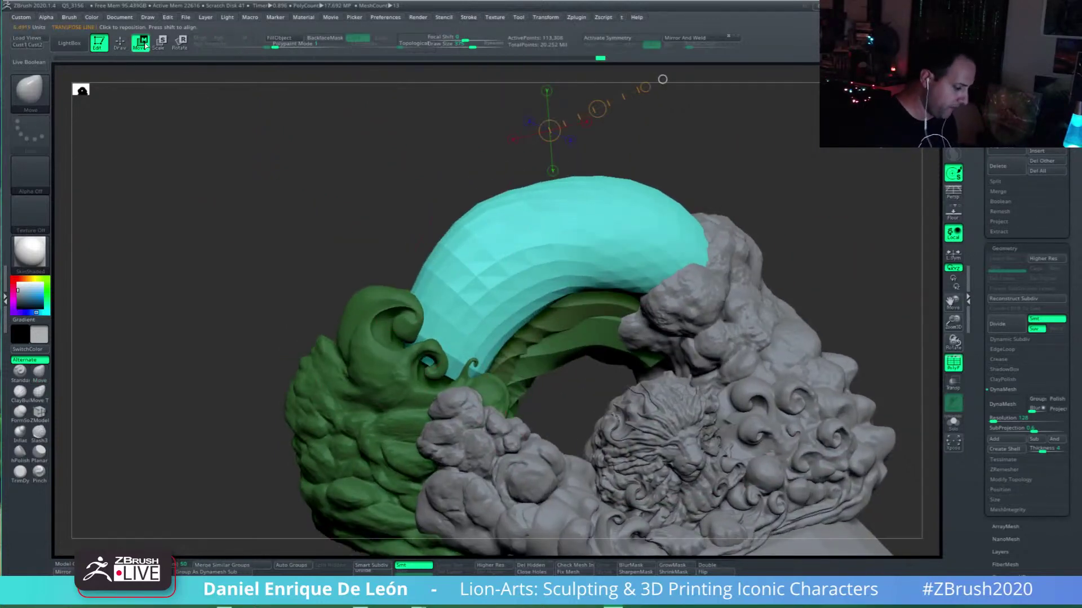
mouse_move(493, 265)
right_mouse_down()
mouse_move(665, 316)
mouse_move(735, 352)
mouse_move(638, 263)
right_mouse_up()
left_click_drag(543, 313, 648, 315, "shift")
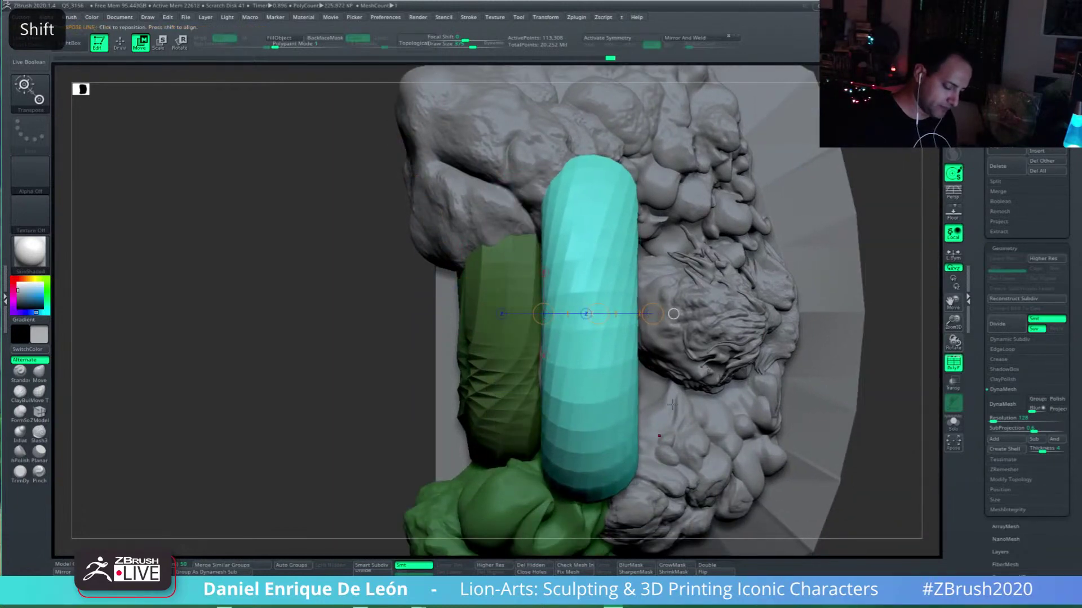
mouse_move(672, 389)
right_mouse_down()
mouse_move(684, 360)
mouse_move(742, 342)
mouse_move(709, 351)
mouse_move(697, 312)
right_mouse_up()
Step: Shape the teal arch's left leg with a smaller Move brush, tucking its end behind the grey cloud
key("q")
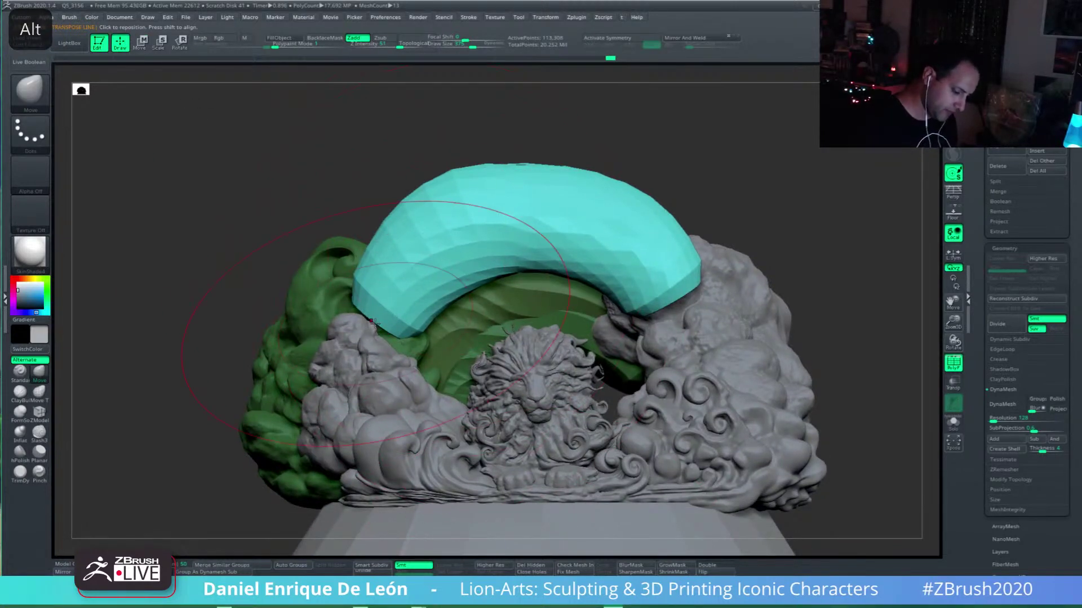
left_click(466, 45)
left_click_drag(387, 311, 399, 333)
left_click_drag(394, 254, 406, 259)
left_click_drag(450, 189, 470, 203)
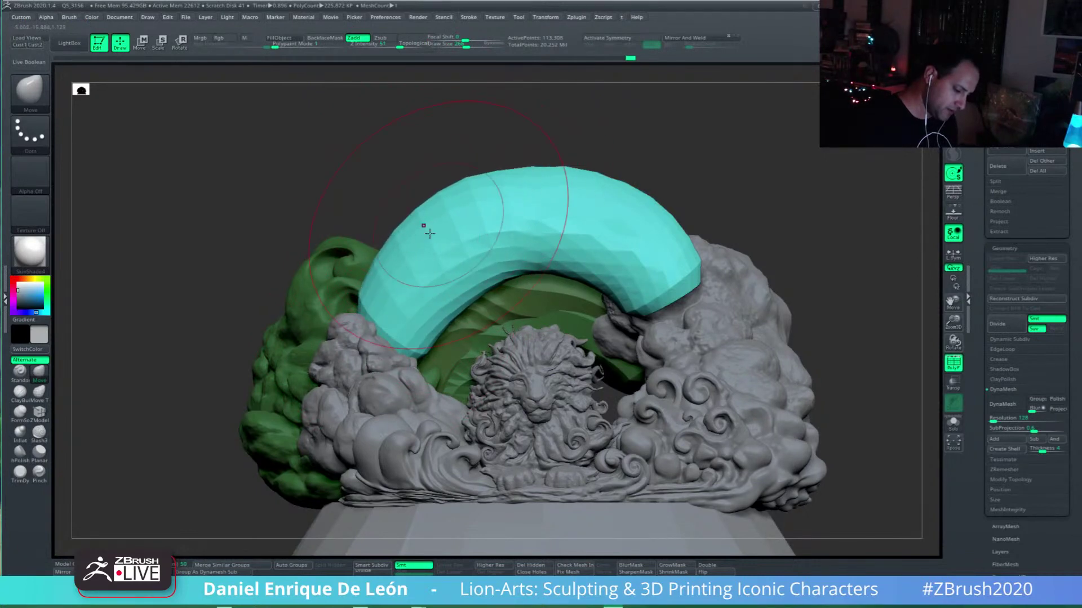
left_click_drag(395, 253, 406, 262)
left_click_drag(372, 307, 383, 318)
Step: Pull the teal arch's right end down into the right cloud mass, checking it from the side and front
mouse_move(388, 316)
right_mouse_down()
mouse_move(428, 330)
mouse_move(670, 302)
right_mouse_up()
left_click_drag(670, 302, 681, 326)
mouse_move(681, 326)
right_mouse_down()
mouse_move(688, 262)
mouse_move(710, 284)
mouse_move(637, 313)
right_mouse_up()
left_click(650, 334, "alt")
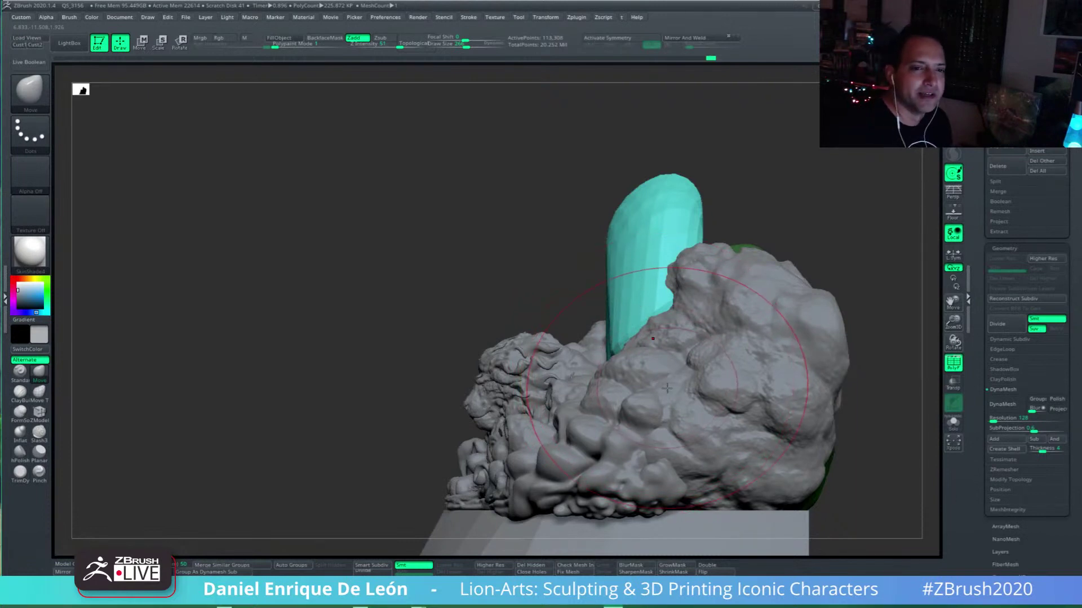
mouse_move(563, 271)
left_mouse_down()
mouse_move(732, 268)
mouse_move(586, 262)
mouse_move(701, 276)
left_mouse_up()
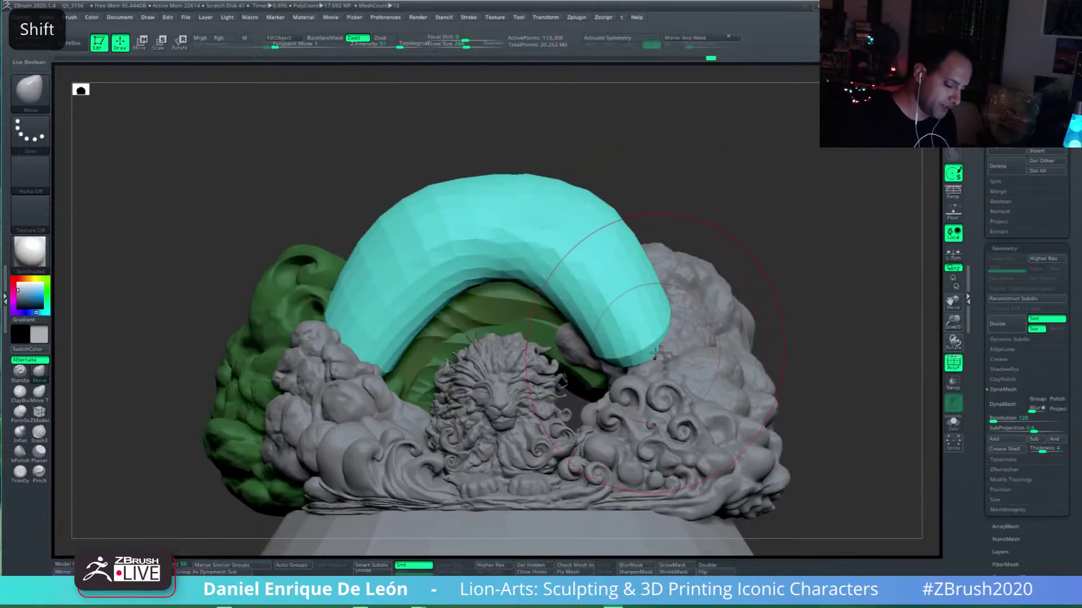
left_click_drag(649, 305, 674, 351)
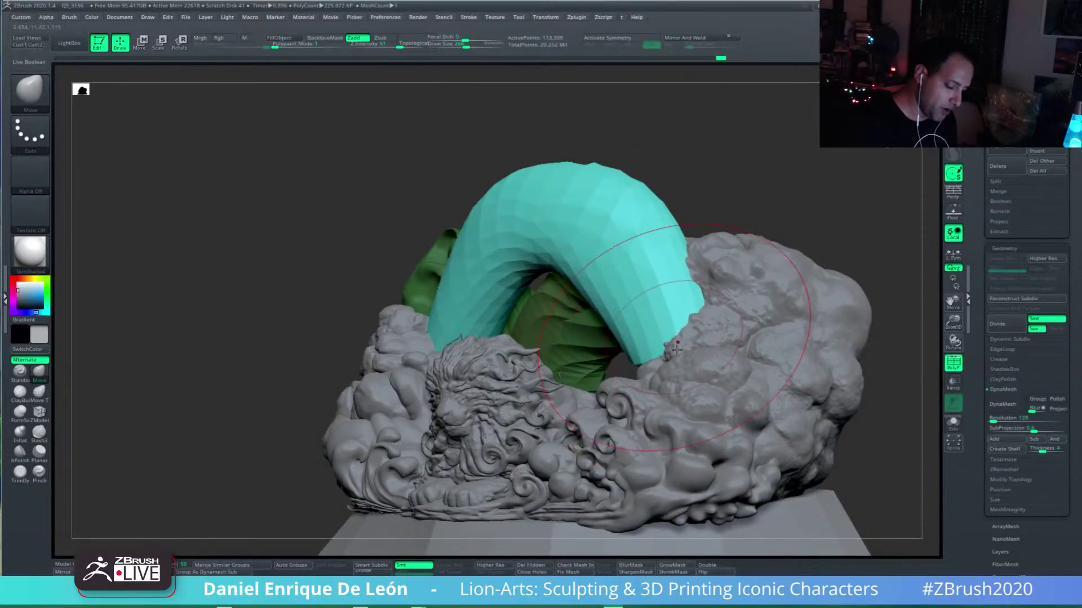
Step: Bend the teal arch's right leg toward the lion with the Move brush from above
right_click_drag(676, 220, 730, 366)
right_click_drag(720, 321, 652, 310, "alt")
left_click_drag(651, 311, 600, 342)
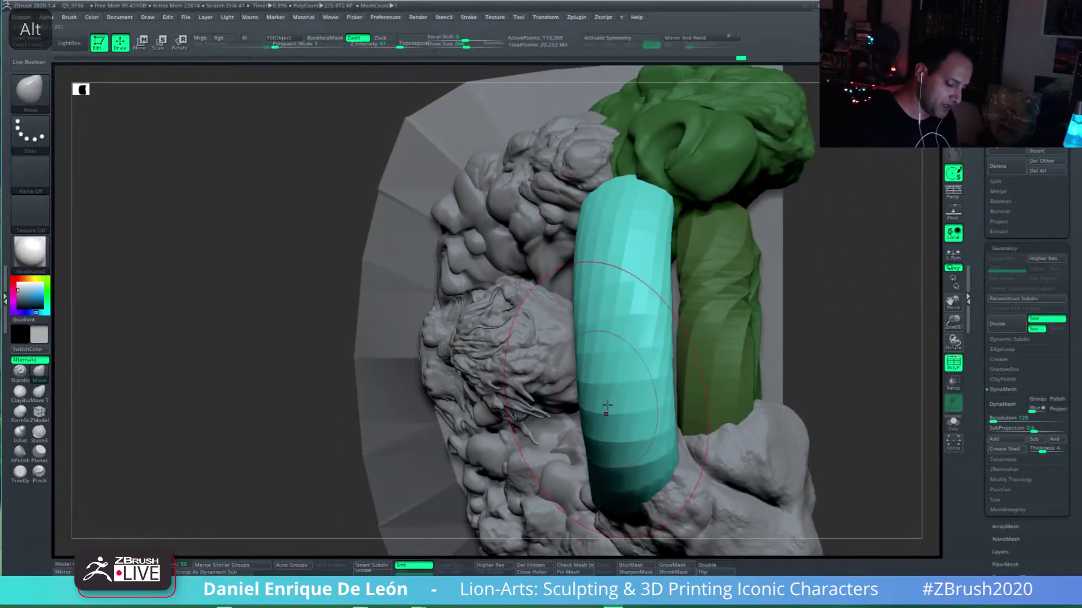
right_click_drag(653, 432, 649, 355, "alt")
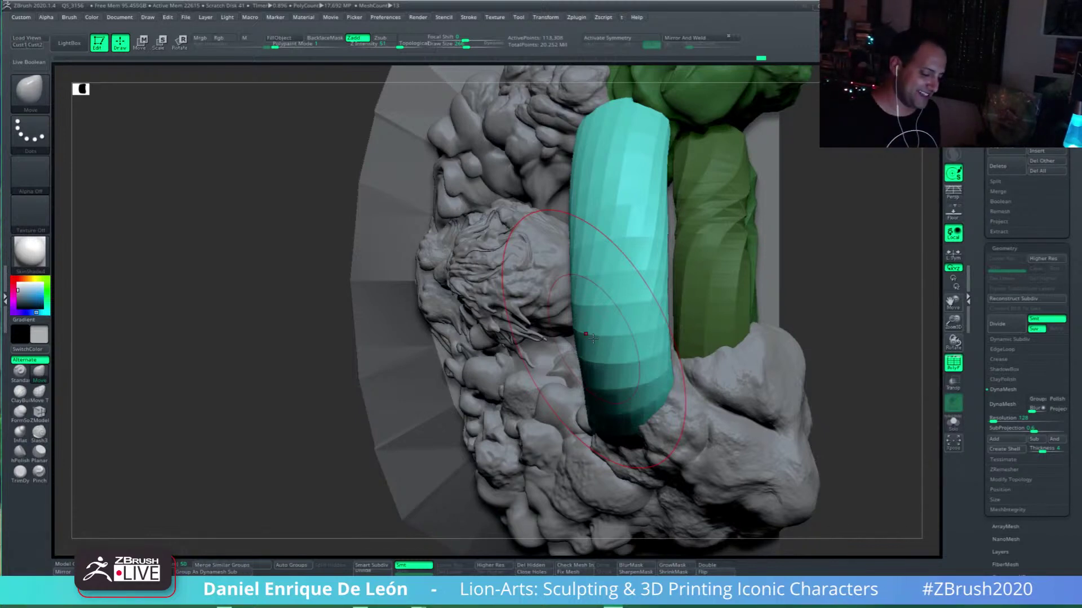
Step: Examine the lion, the clouds and the teal arch's silhouette from the front at low and high angles
right_click_drag(593, 338, 638, 458)
mouse_move(685, 377)
left_mouse_down()
mouse_move(744, 332)
mouse_move(739, 369)
mouse_move(666, 370)
mouse_move(687, 444)
left_mouse_up()
left_click_drag(912, 373, 794, 394, "alt")
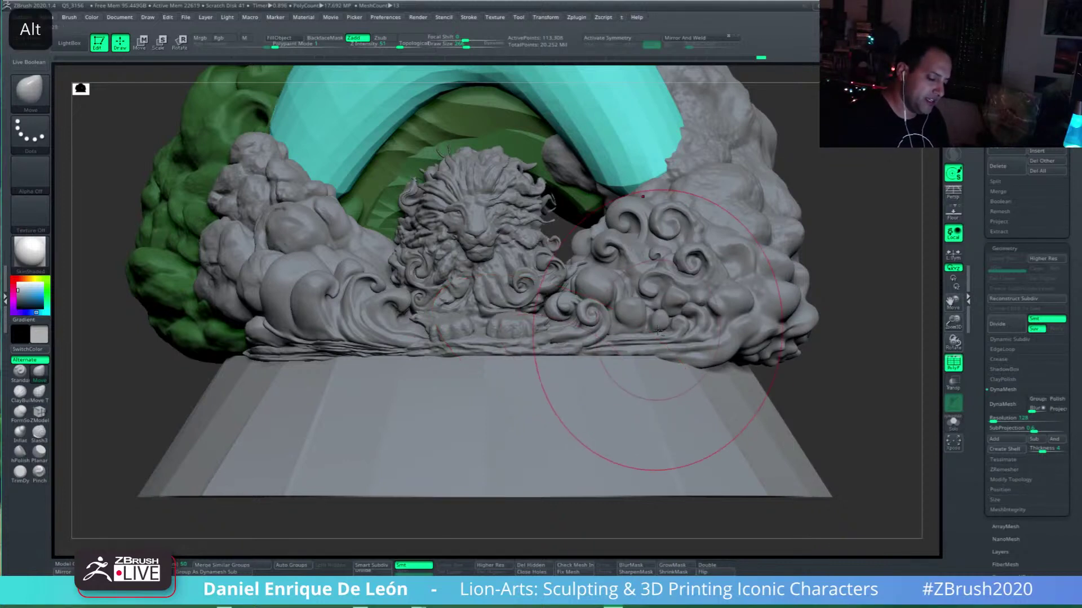
right_click_drag(683, 353, 654, 387, "alt")
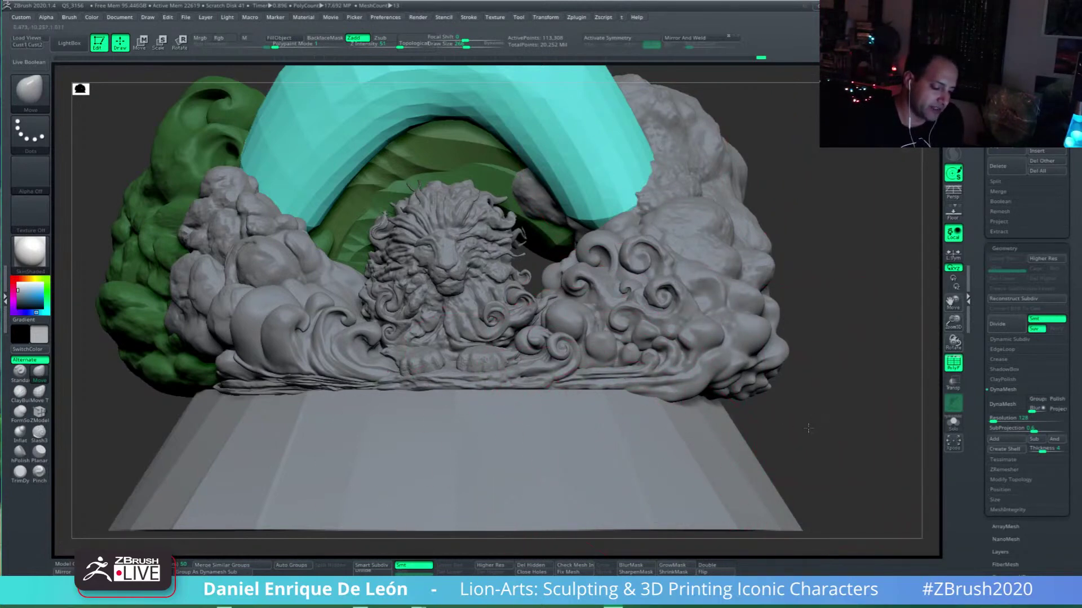
left_click_drag(814, 413, 781, 437)
right_click_drag(782, 437, 816, 407)
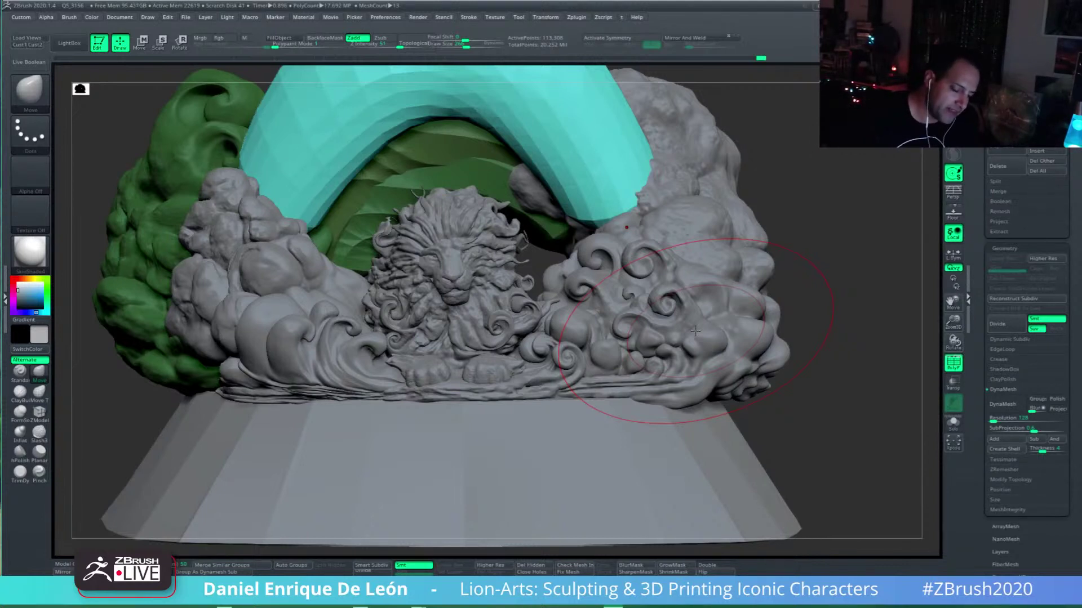
right_click_drag(695, 331, 702, 386, "alt")
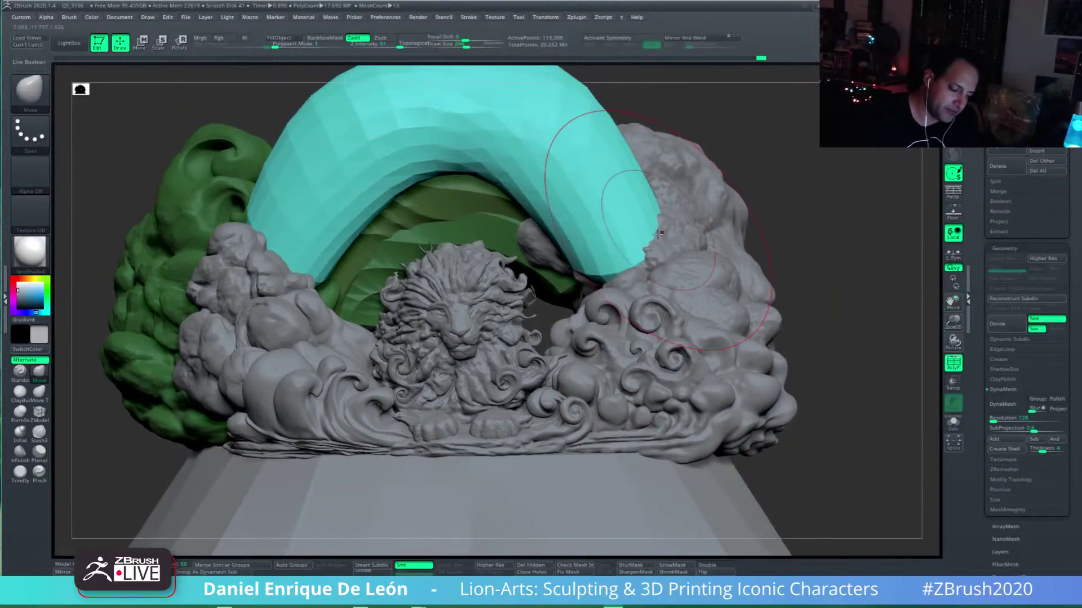
mouse_move(665, 327)
right_mouse_down()
mouse_move(717, 373)
mouse_move(641, 206)
right_mouse_up()
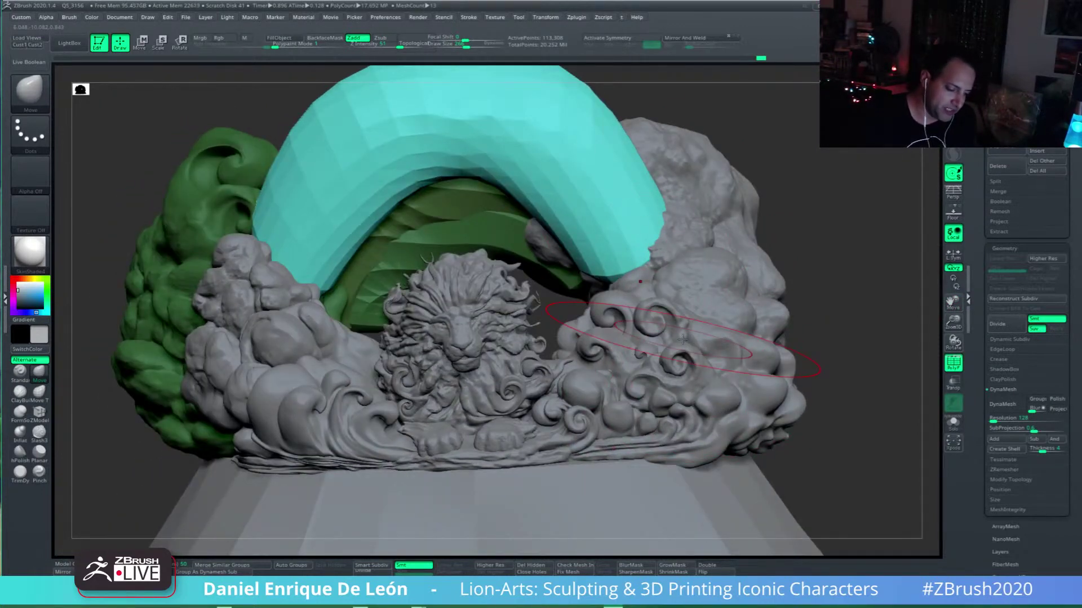
right_click_drag(756, 361, 933, 301)
right_click_drag(608, 443, 614, 341, "alt")
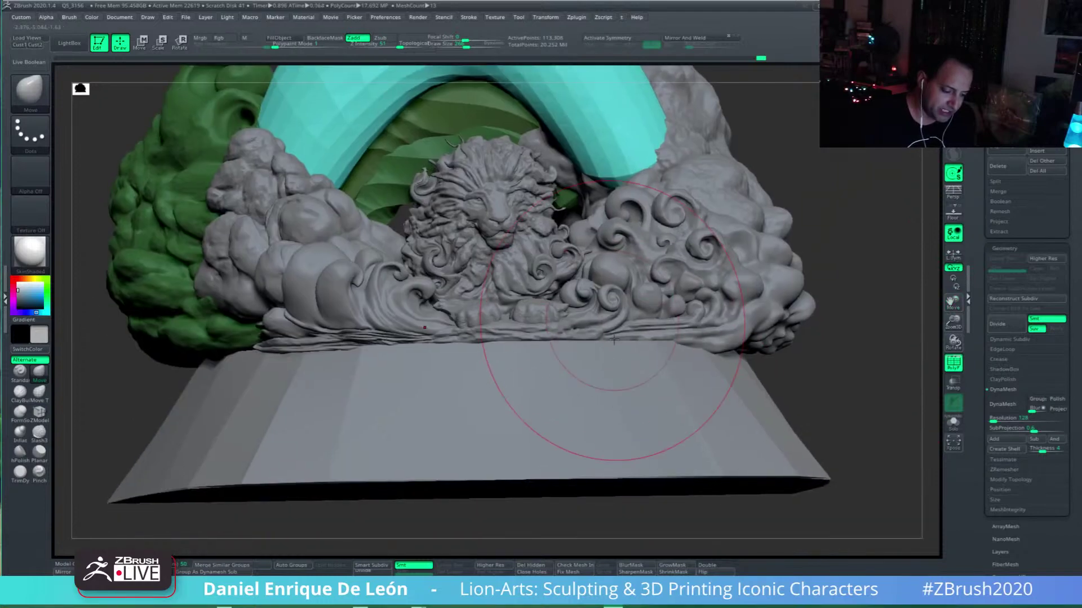
mouse_move(403, 349)
right_mouse_down()
mouse_move(328, 459)
mouse_move(293, 450)
right_mouse_up()
mouse_move(676, 411)
right_mouse_down()
mouse_move(745, 403)
mouse_move(730, 369)
right_mouse_up()
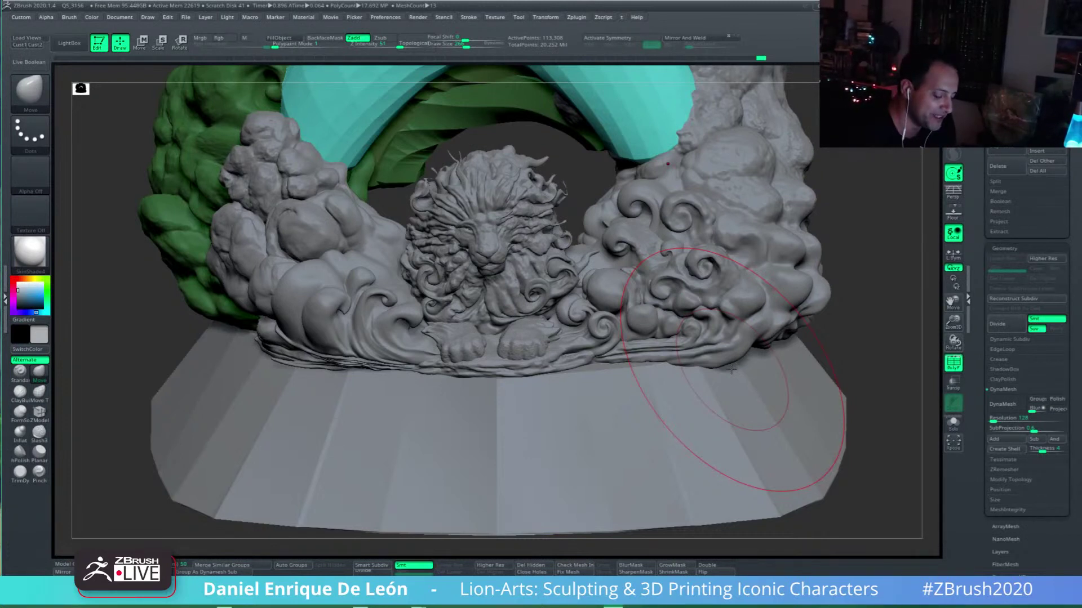
right_click_drag(713, 292, 734, 246)
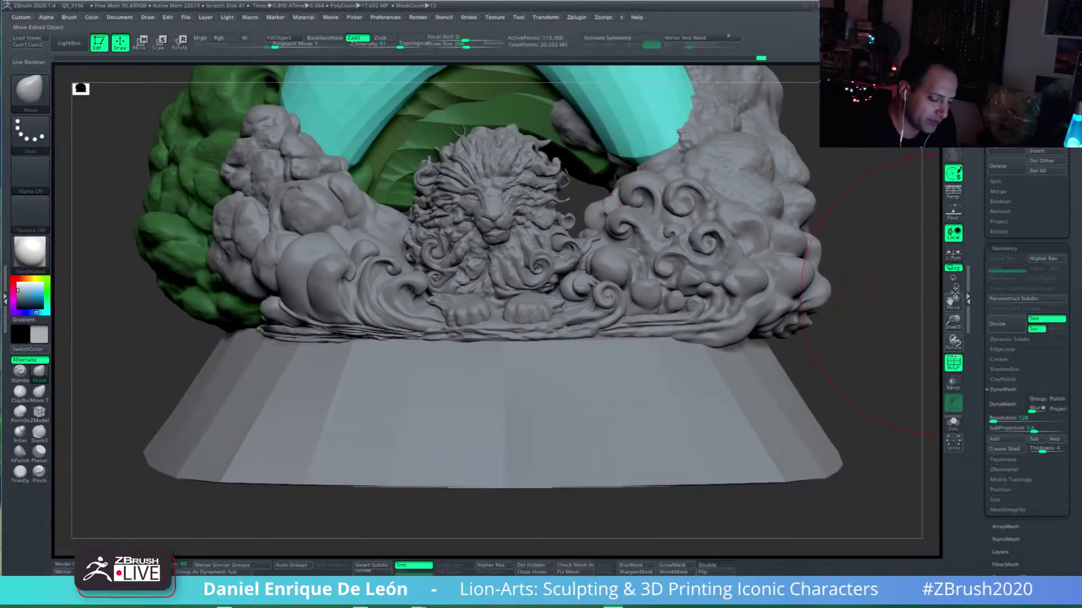
left_click_drag(952, 300, 952, 330)
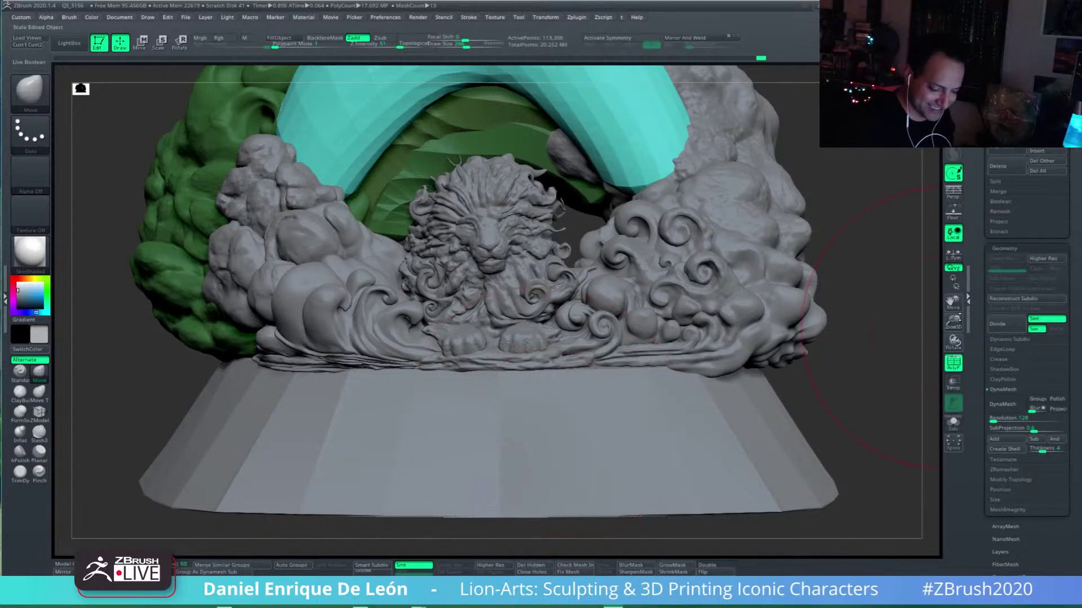
left_click_drag(952, 303, 943, 343)
right_click_drag(666, 389, 684, 315, "shift")
right_click_drag(635, 243, 641, 267, "alt")
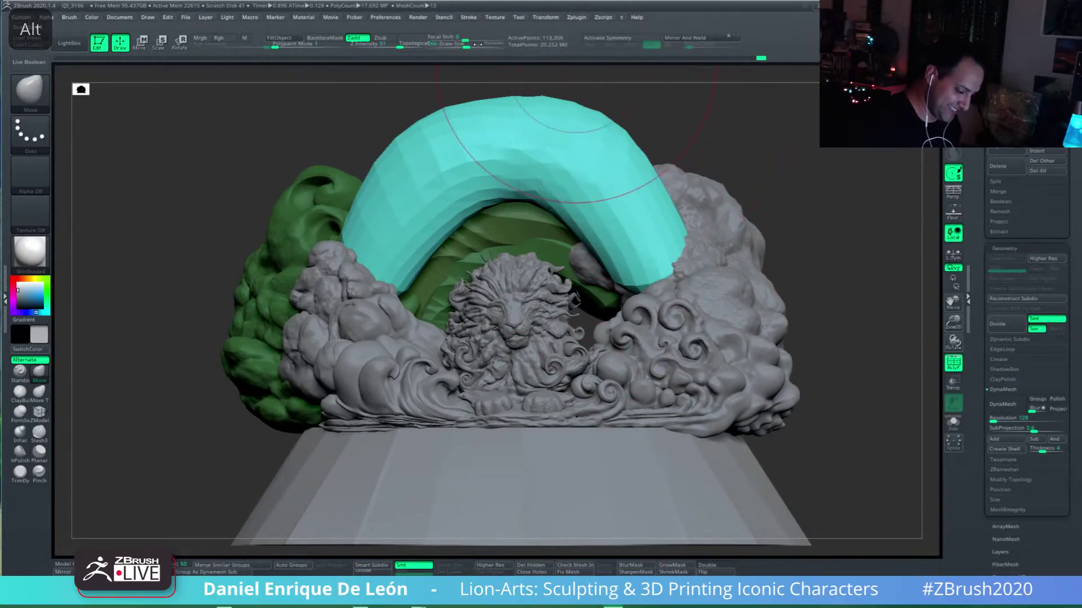
Step: Lower the teal arch's crown and adjust both of its legs from the front with the Move brush
left_click_drag(595, 119, 581, 129)
left_click_drag(446, 107, 451, 121)
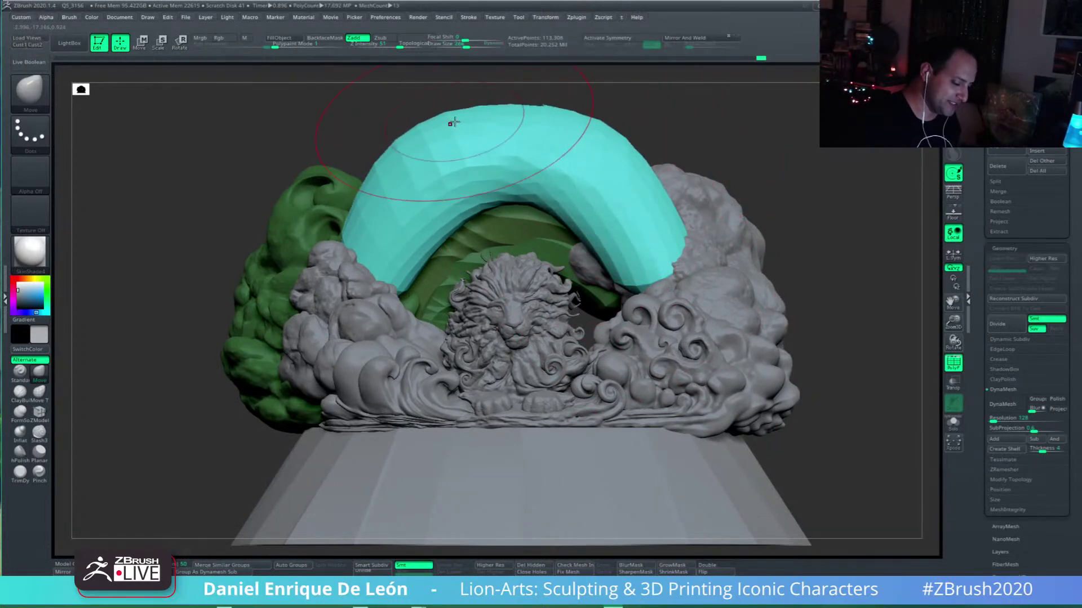
left_click_drag(580, 123, 576, 136)
left_click_drag(431, 147, 437, 160)
left_click_drag(378, 276, 372, 249)
mouse_move(596, 249)
left_mouse_down()
mouse_move(666, 230)
mouse_move(649, 248)
left_mouse_up()
right_click_drag(649, 248, 662, 155)
right_click_drag(679, 269, 204, 149)
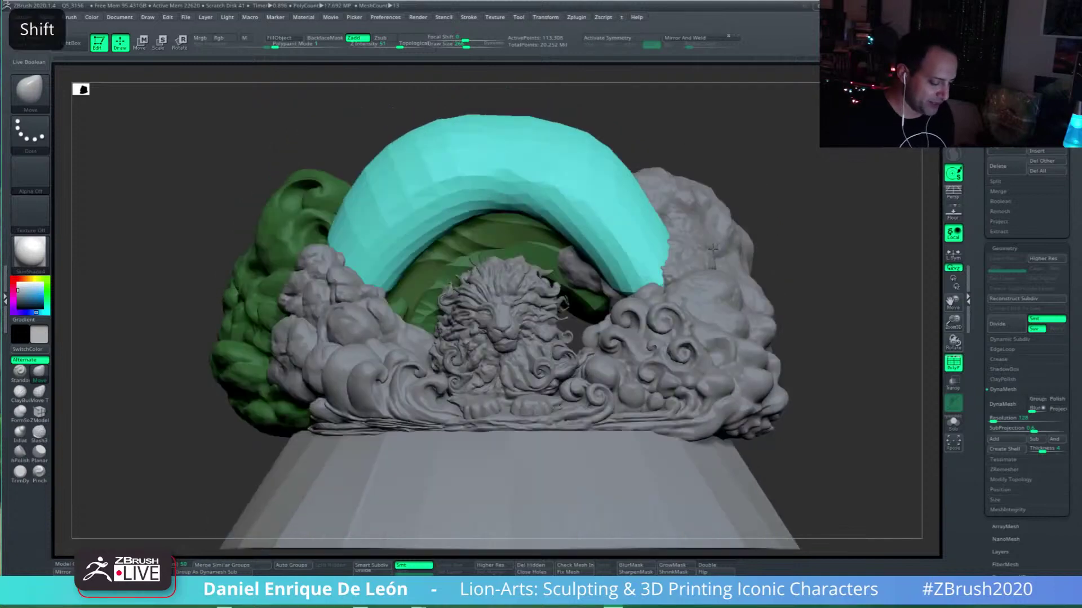
Step: Mask everything except the middle arch and examine how the nested arches sit behind the lion from several angles
key("w")
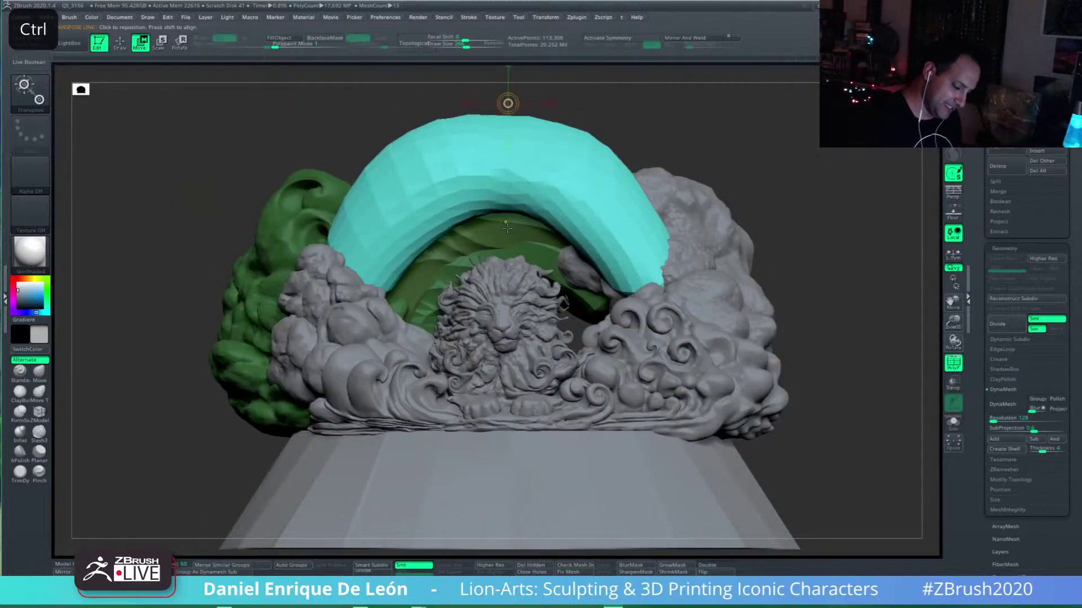
left_click(510, 249, "ctrl")
right_click_drag(531, 226, 755, 299)
mouse_move(599, 250)
right_mouse_down("alt")
mouse_move(584, 295)
mouse_move(597, 411)
right_mouse_up("alt")
mouse_move(458, 329)
left_mouse_down("shift")
mouse_move(551, 331)
mouse_move(540, 328)
left_mouse_up("shift")
right_click_drag(622, 372, 535, 285)
right_click_drag(828, 354, 638, 343, "alt")
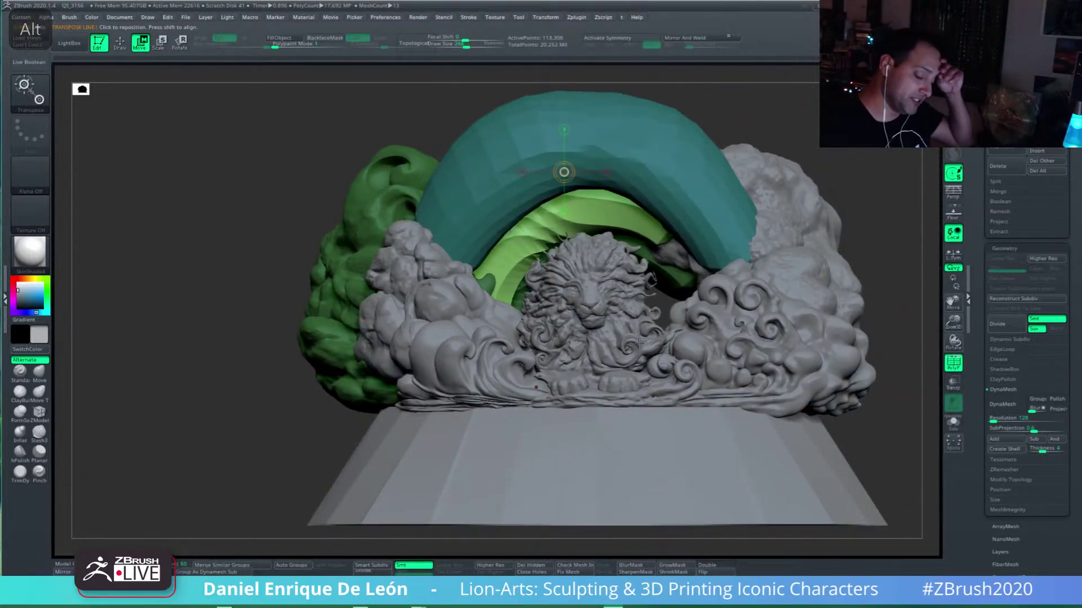
right_click_drag(639, 342, 707, 300)
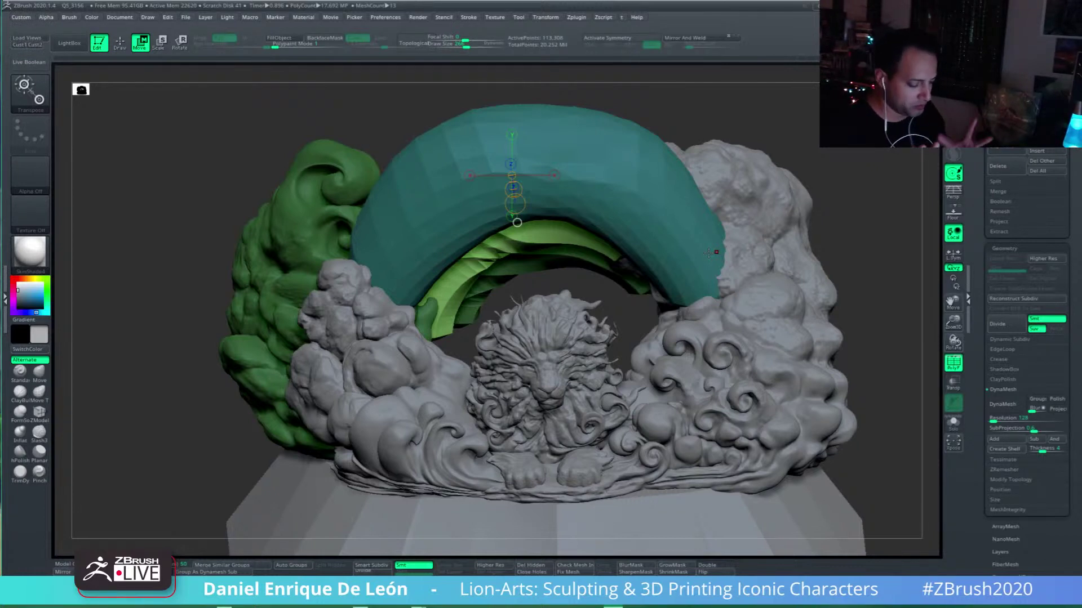
right_click_drag(686, 309, 694, 264, "shift")
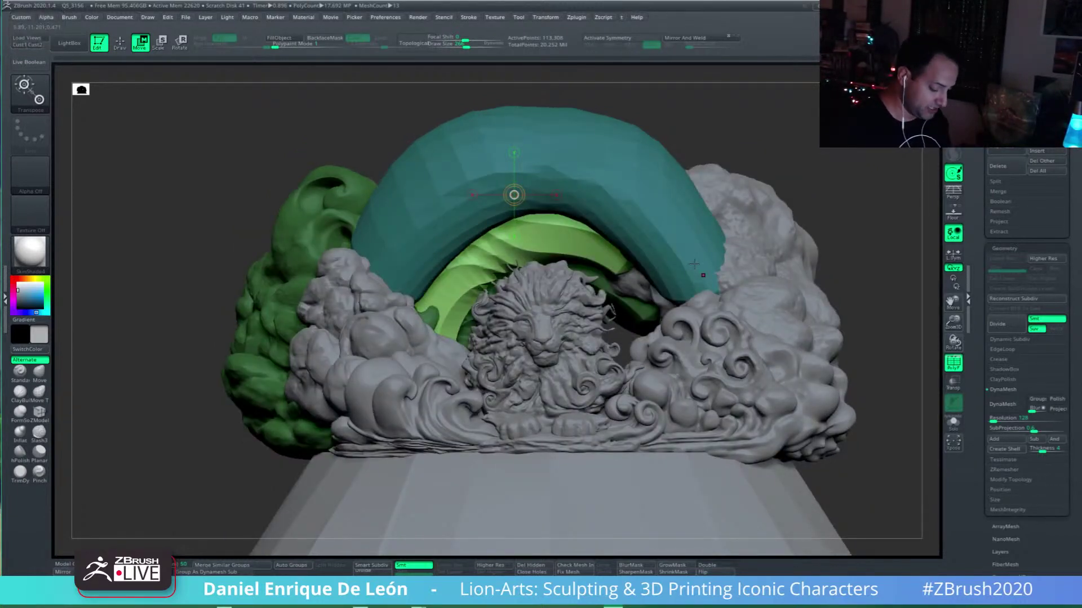
right_click_drag(605, 280, 602, 270)
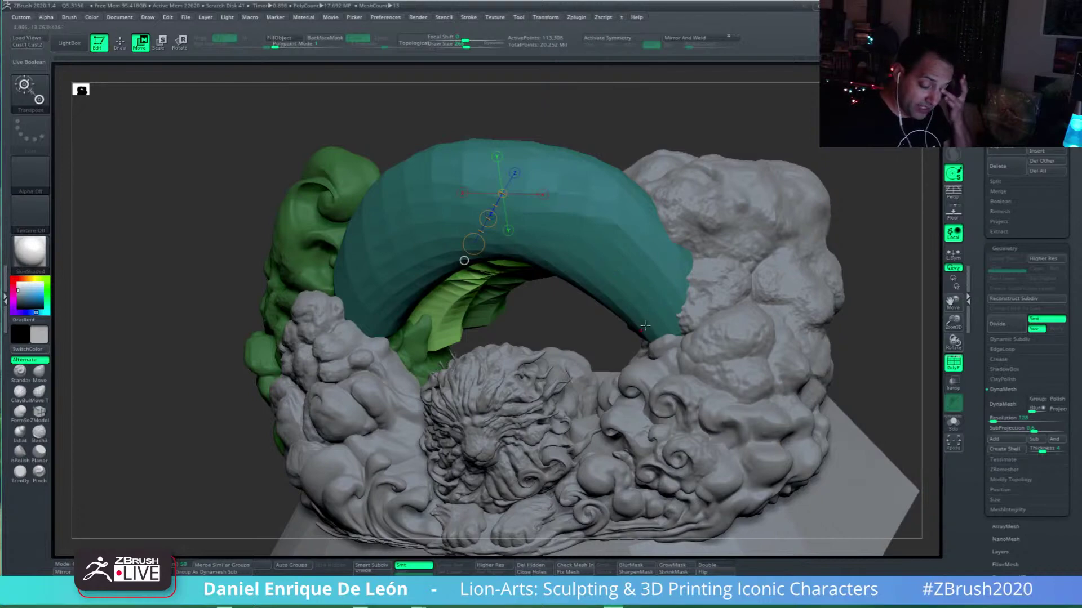
right_click_drag(645, 326, 756, 265)
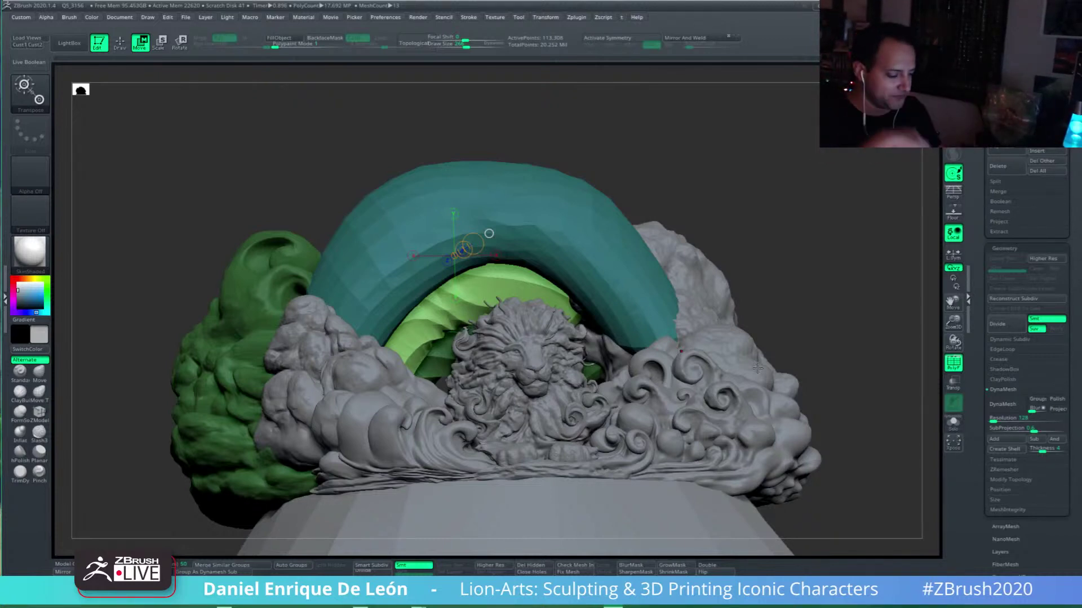
right_click_drag(619, 266, 604, 273)
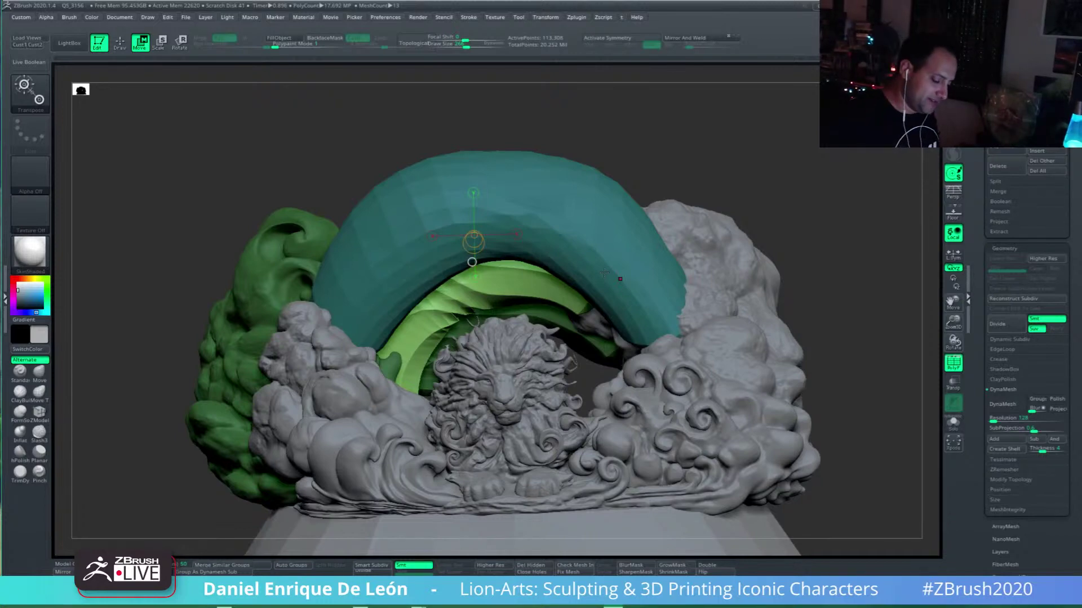
left_click_drag(782, 166, 851, 295)
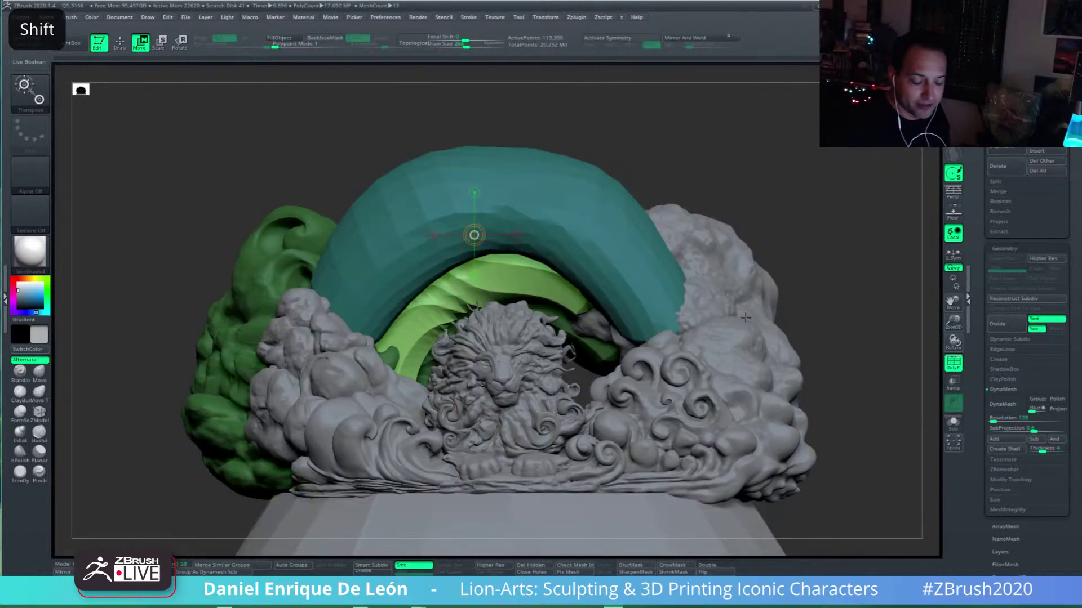
Step: Isolate the rearmost green arch with a mask and rotate it from behind to sit more level between the clouds
right_click_drag(632, 338, 664, 243, "alt")
left_click(179, 47)
left_click(658, 308, "alt")
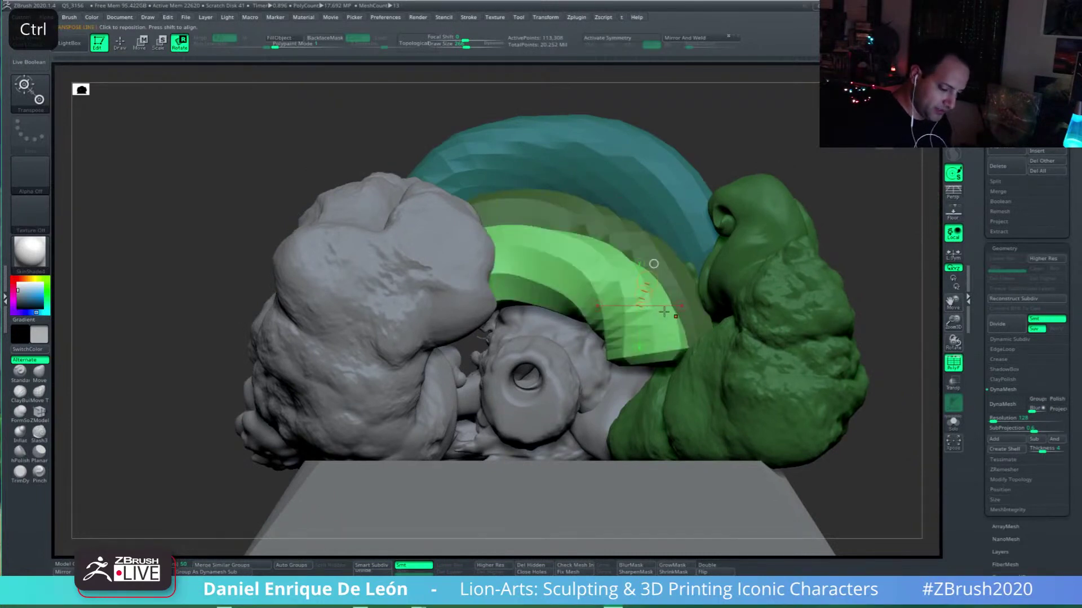
mouse_move(580, 271)
left_mouse_down("shift")
mouse_move(709, 143)
mouse_move(684, 127)
left_mouse_up("shift")
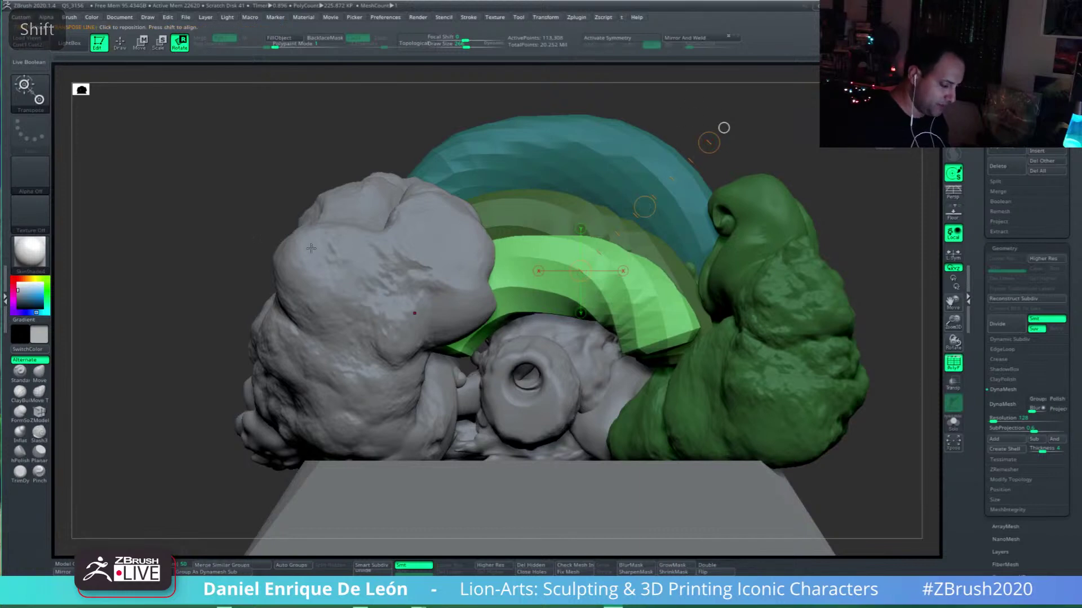
key("w")
left_click(664, 228)
mouse_move(664, 227)
right_mouse_down("alt")
mouse_move(613, 241)
mouse_move(596, 232)
right_mouse_up("alt")
Step: Spread both ends of the rear green arch down and outward toward the clouds with a larger Move brush
key("q")
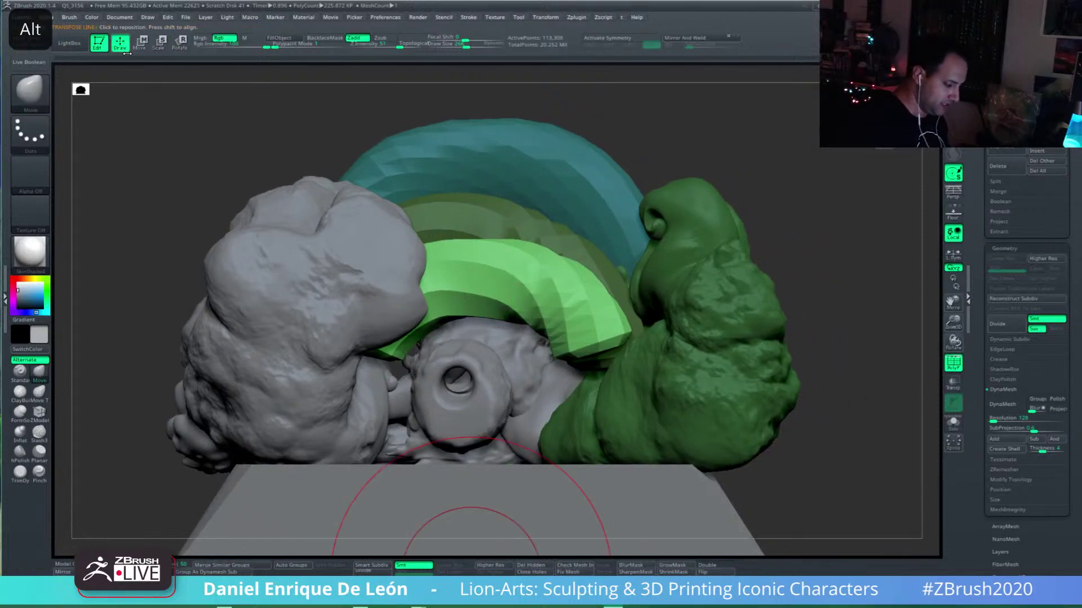
left_click_drag(467, 45, 470, 45)
left_click_drag(592, 338, 617, 363)
left_click_drag(397, 352, 371, 383)
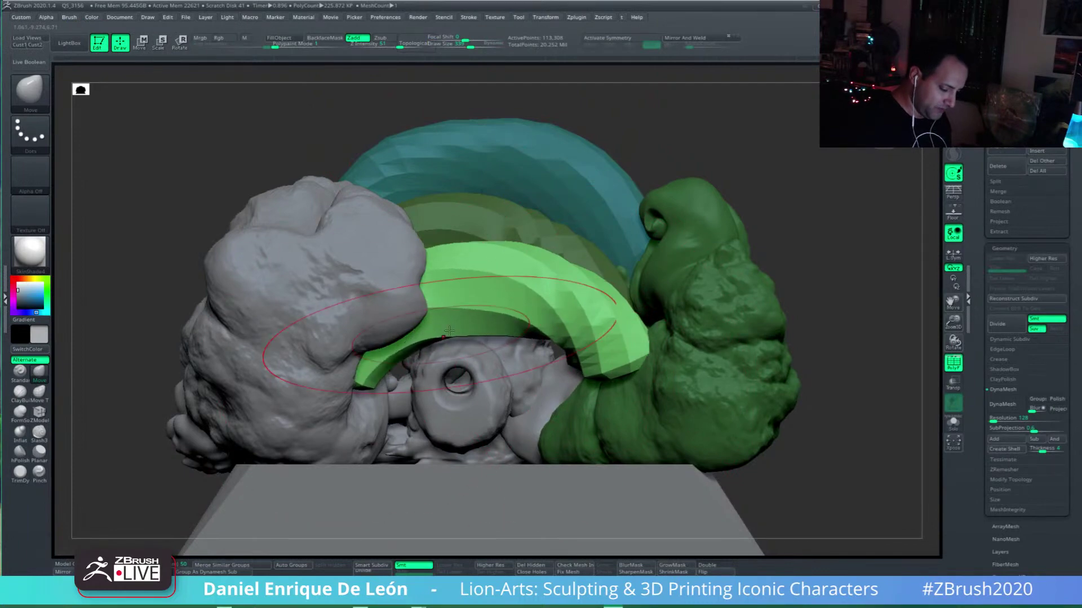
left_click_drag(615, 316, 638, 366)
right_click_drag(638, 366, 609, 383)
Step: Extend both tips of the rear green arch further down into the cloud masses with a smaller Move brush
right_click_drag(602, 316, 584, 411, "ctrl")
mouse_move(602, 375)
right_mouse_down("alt")
mouse_move(608, 355)
mouse_move(563, 304)
mouse_move(585, 287)
right_mouse_up("alt")
left_click_drag(471, 46, 464, 46)
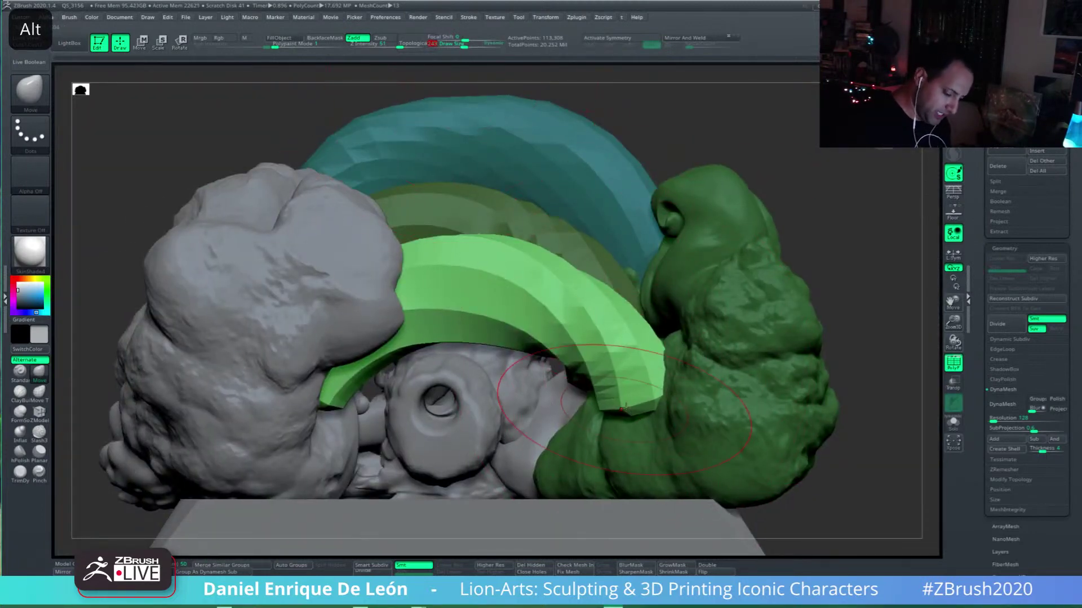
left_click_drag(620, 372, 645, 388)
left_click_drag(344, 401, 318, 425)
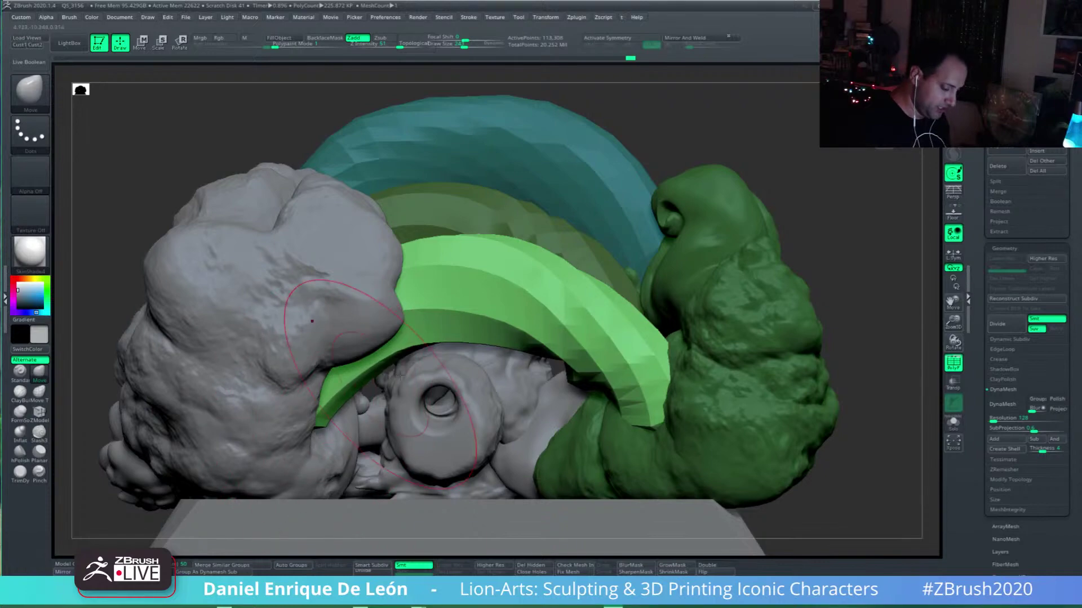
Step: Isolate the middle arch with a mask and pull its exposed end down toward the green cloud with the Move brush
mouse_move(526, 312)
right_mouse_down()
mouse_move(616, 414)
mouse_move(596, 402)
mouse_move(450, 428)
right_mouse_up()
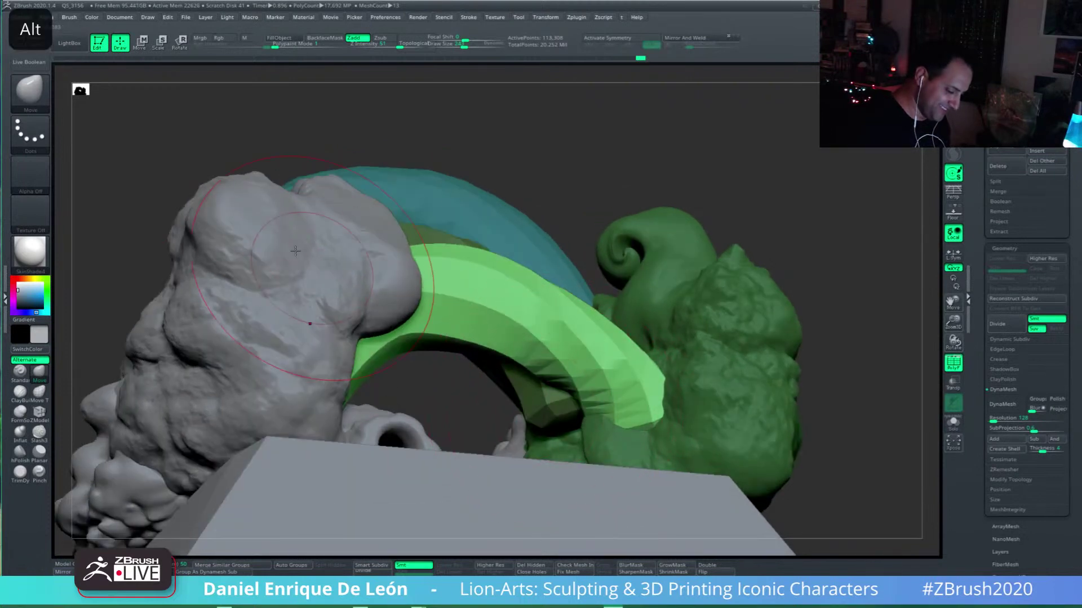
key("w")
left_click(549, 405, "ctrl")
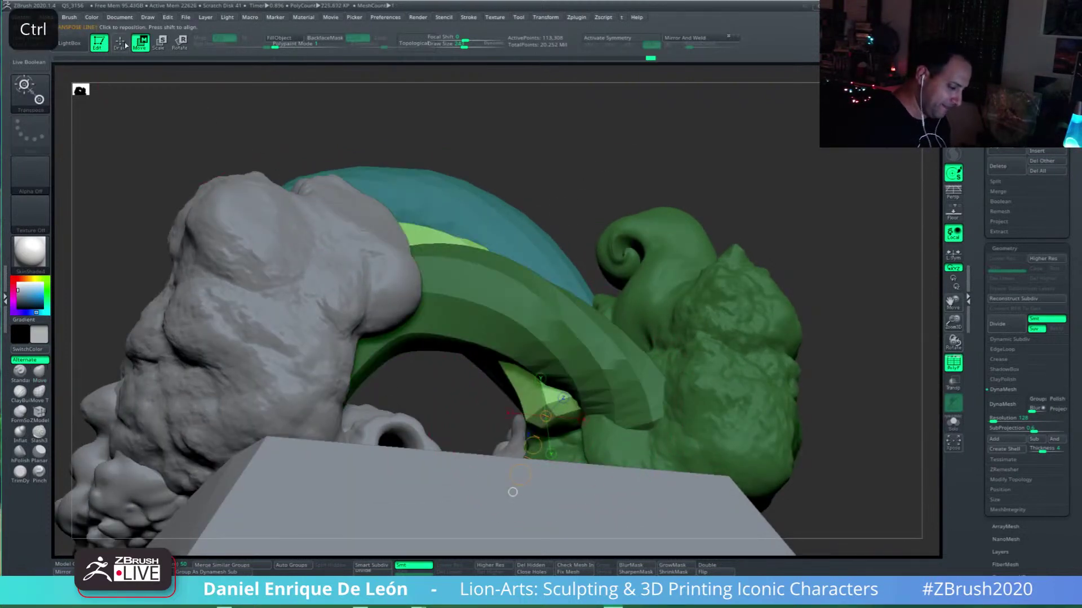
key("q")
left_click_drag(552, 417, 575, 451)
mouse_move(576, 451)
right_mouse_down()
mouse_move(545, 458)
mouse_move(608, 364)
mouse_move(633, 374)
mouse_move(615, 424)
mouse_move(589, 380)
mouse_move(545, 423)
mouse_move(616, 352)
mouse_move(696, 352)
mouse_move(670, 342)
right_mouse_up()
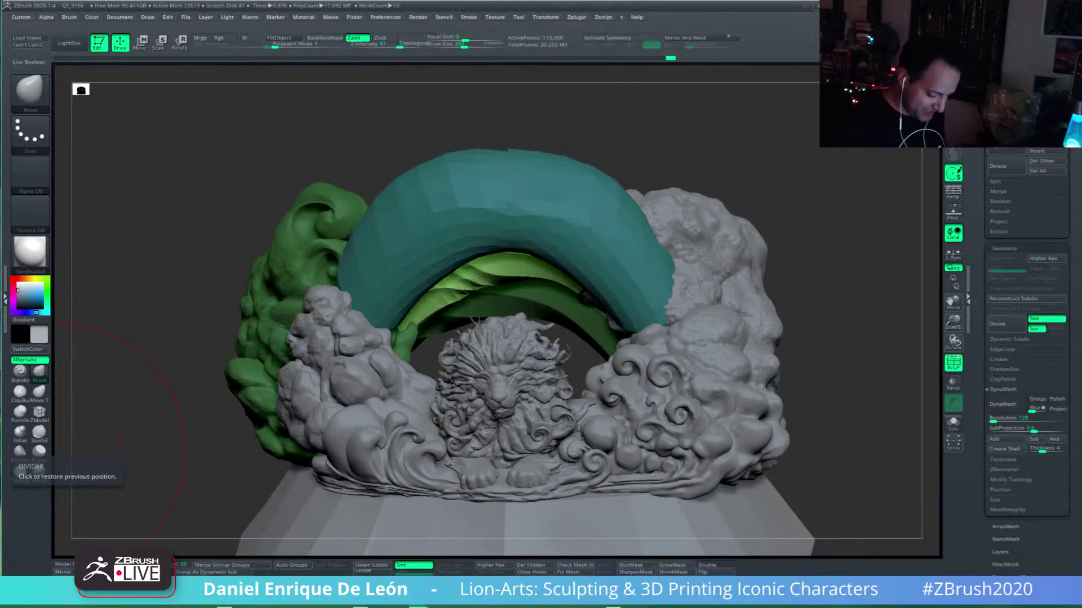
Step: Return to the front view and clear the mask from the arches and green cloud
left_click_drag(852, 286, 851, 253, "shift")
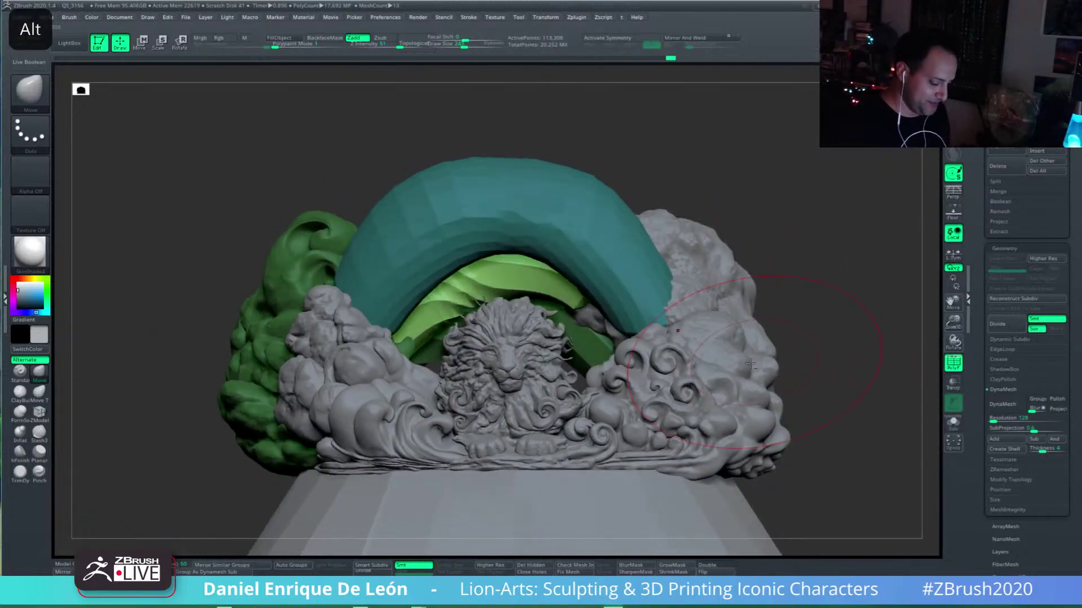
left_click_drag(771, 221, 770, 201, "alt")
left_click(802, 271, "ctrl")
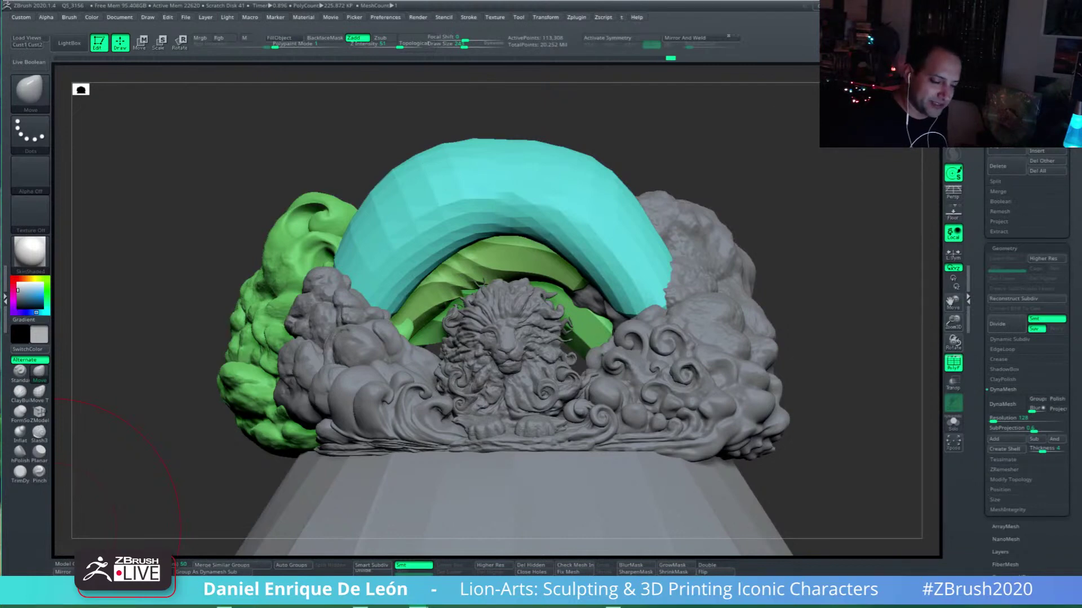
Step: Save the tool in the Tycoon-Ref folder as a new version named Mufasa-Cloud-Concept1-2020-6-21C
left_click_drag(1073, 186, 1073, 566)
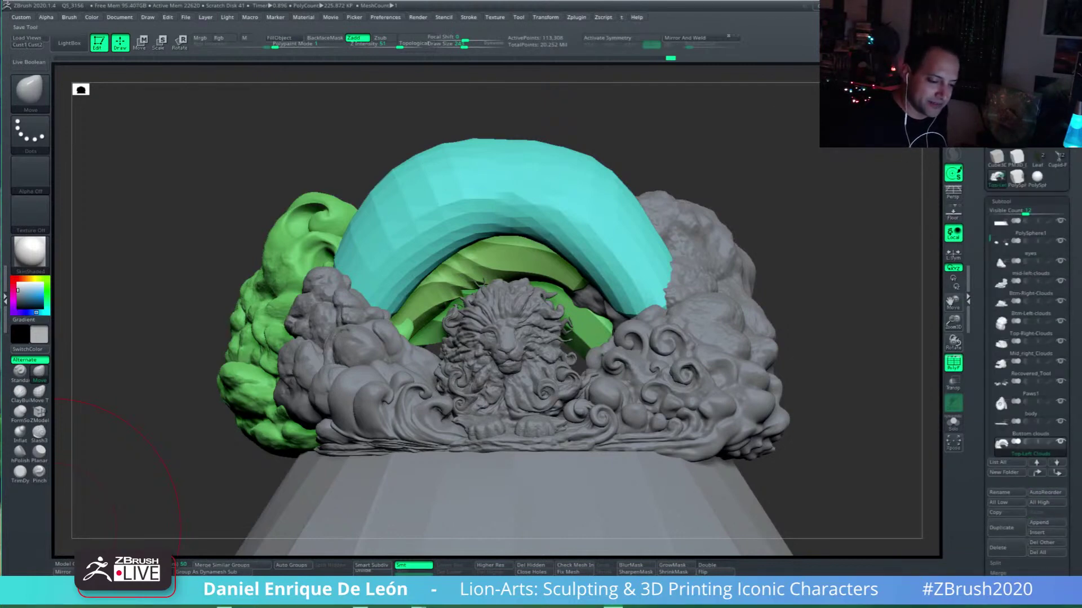
key("ctrl+s")
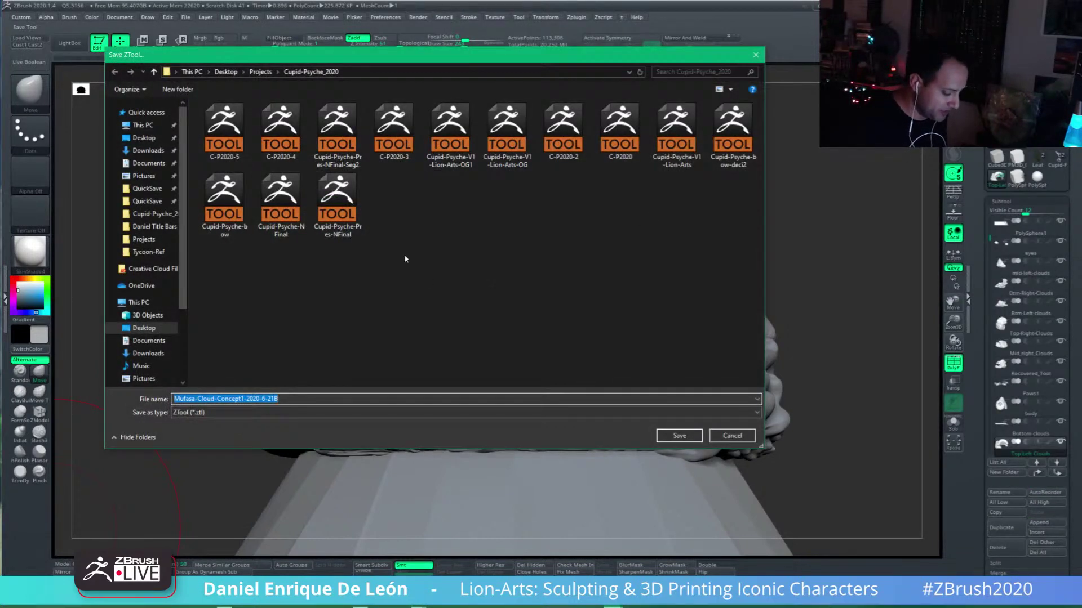
left_click(153, 257)
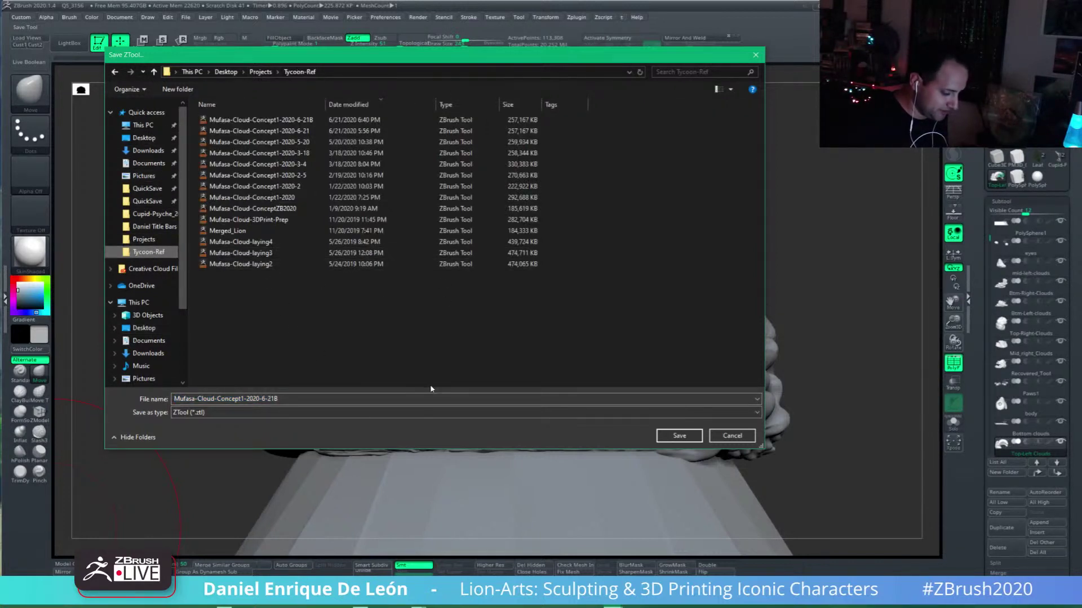
left_click(678, 436)
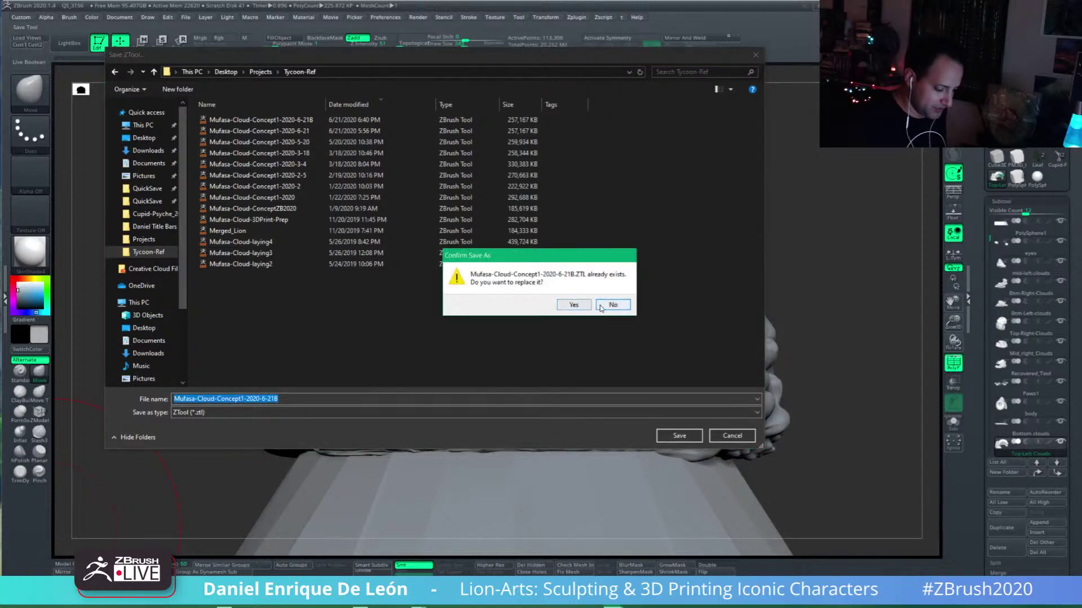
left_click(573, 305)
left_click(356, 399)
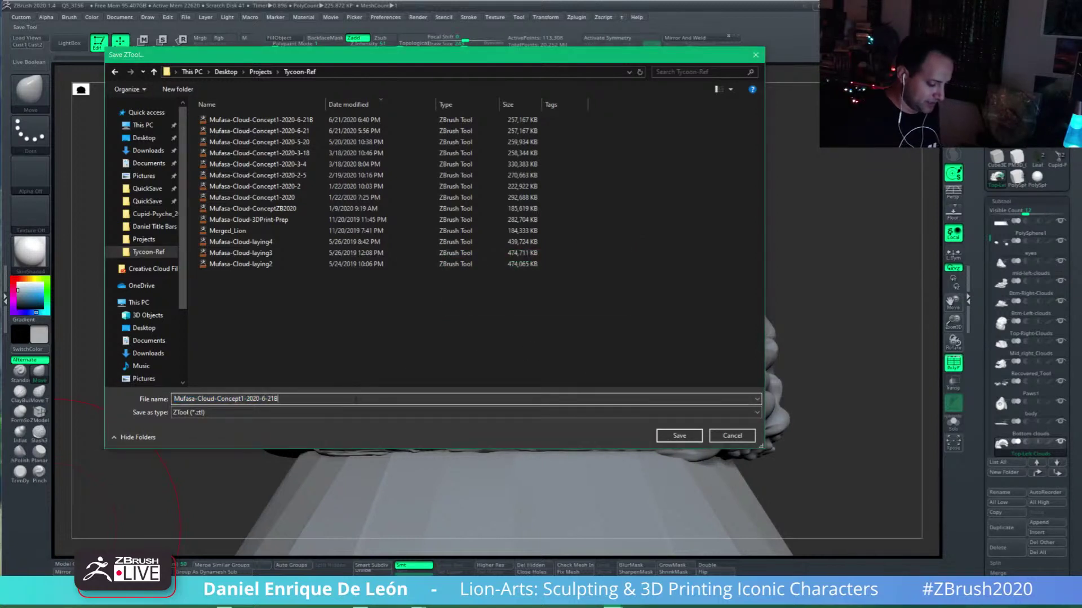
key("BackSpace")
type("C")
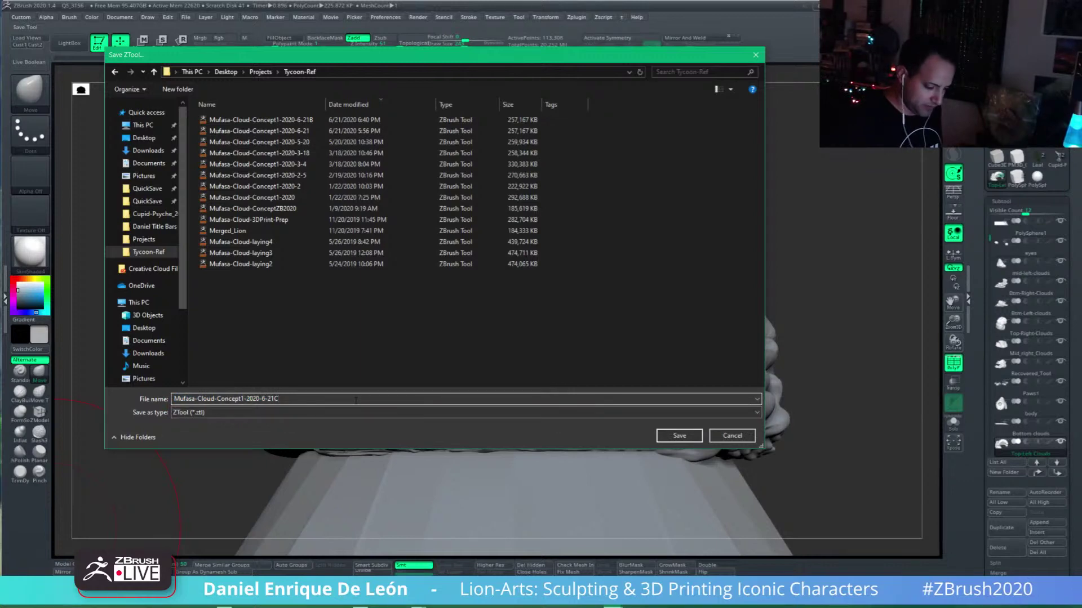
left_click(679, 436)
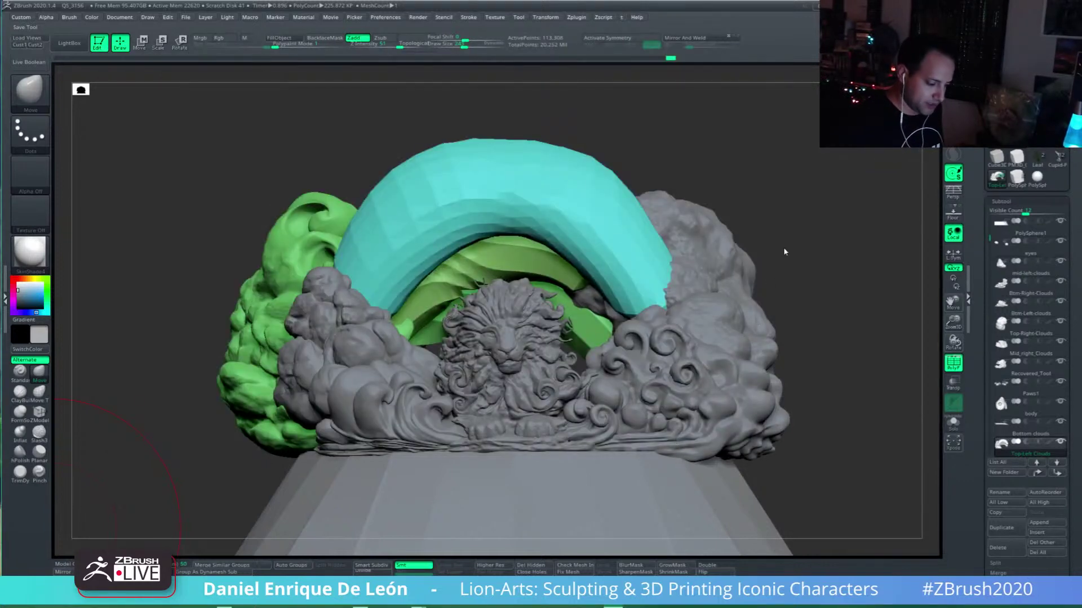